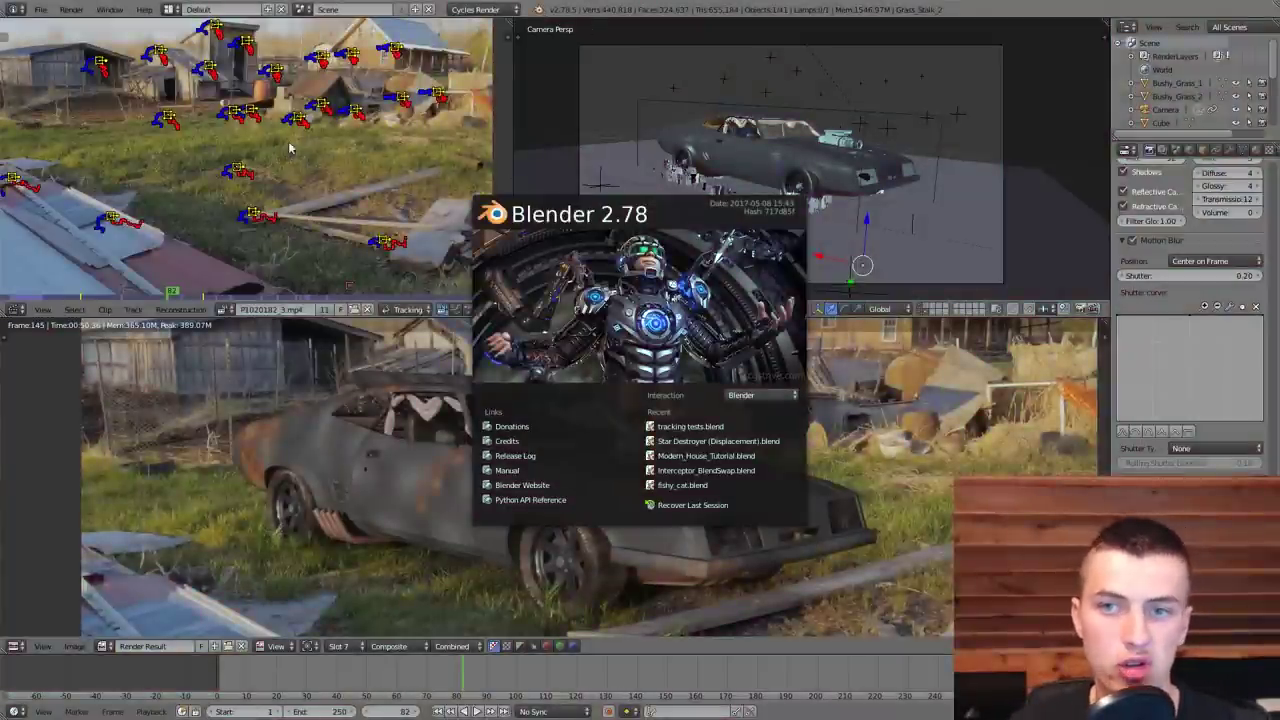
# Step: Switch to the web browser and open the page with the latest Blender builds on the Blender Buildbot site
pyautogui.click(558, 255)
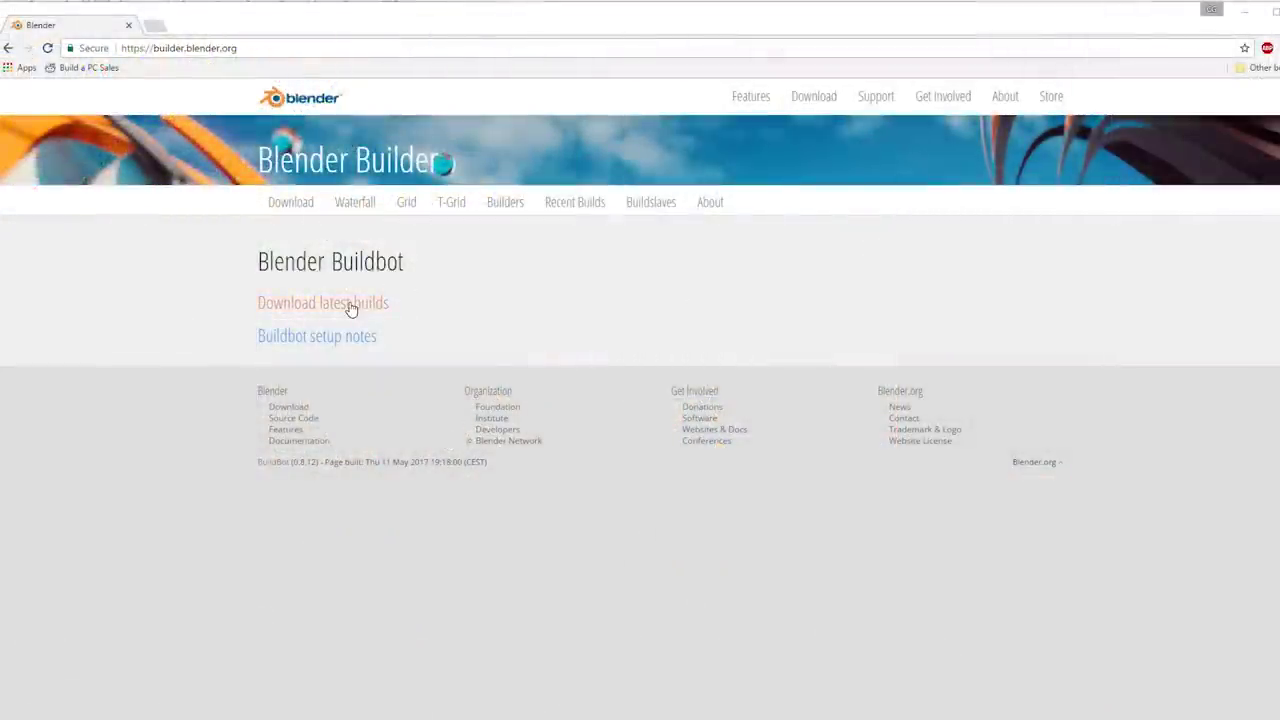
pyautogui.click(350, 304)
pyautogui.scroll(-1, 449, 326)
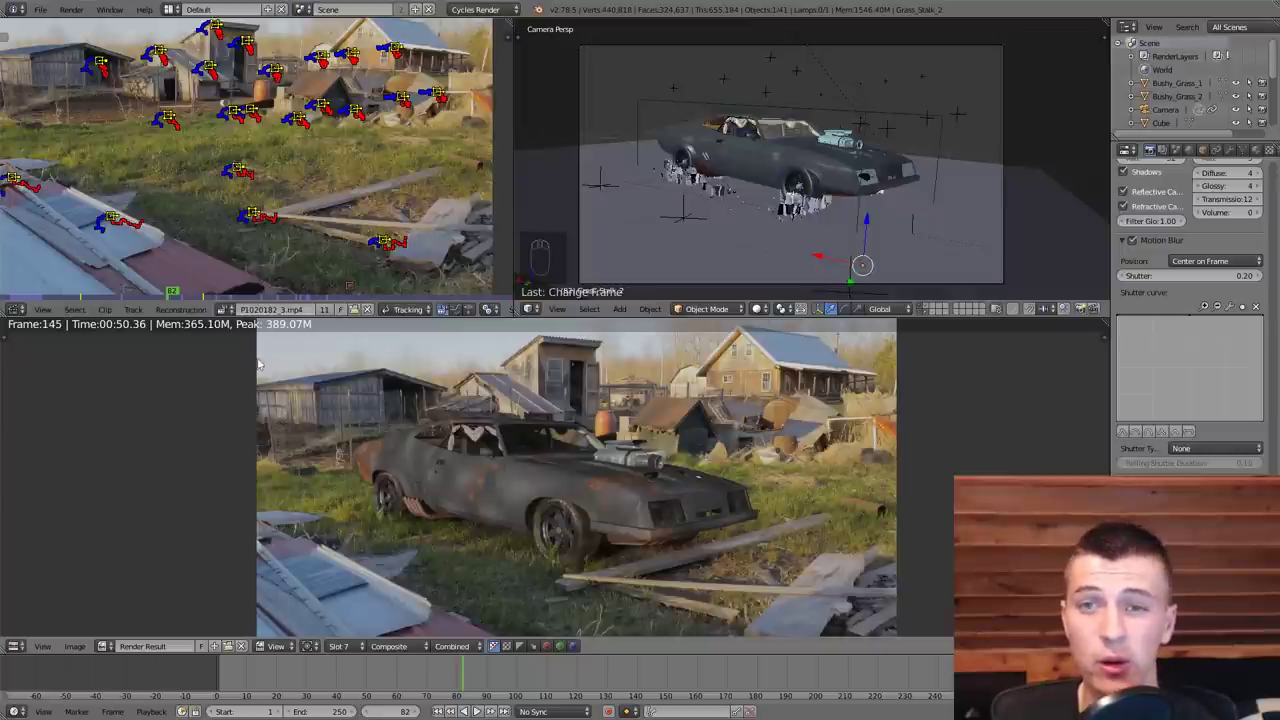
pyautogui.scroll(-1, 335, 125)
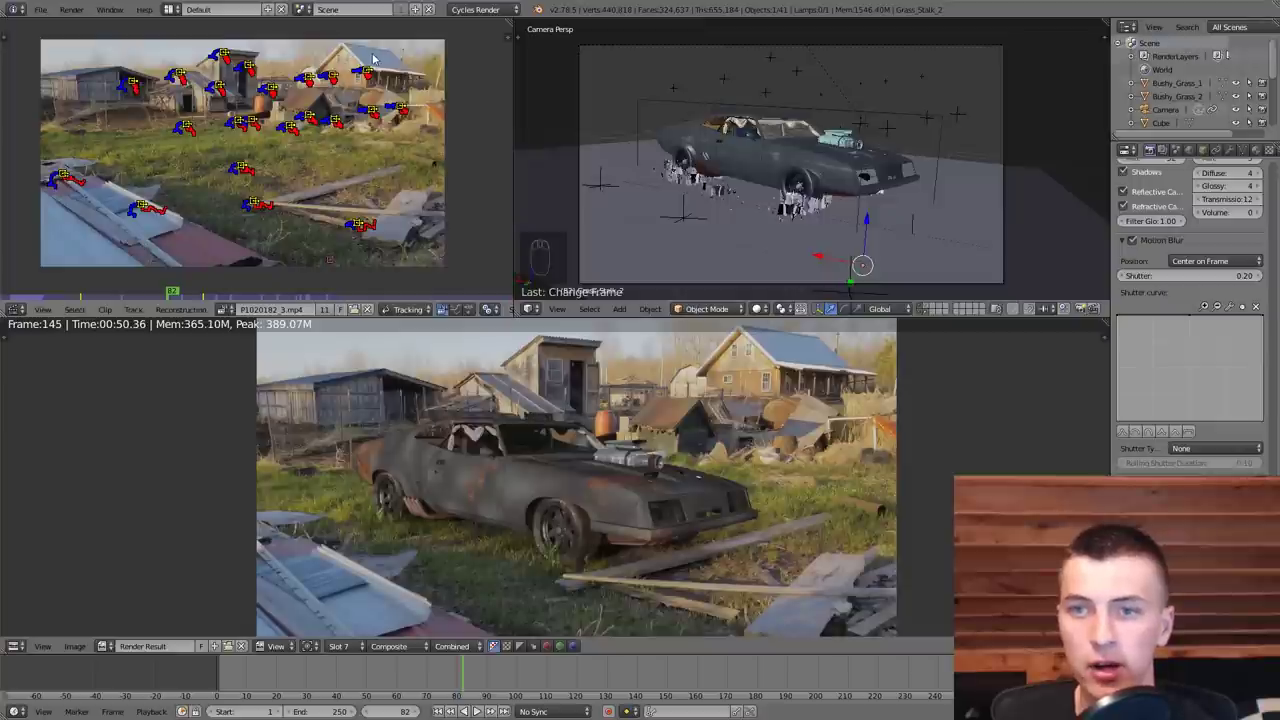
pyautogui.scroll(1, 340, 158)
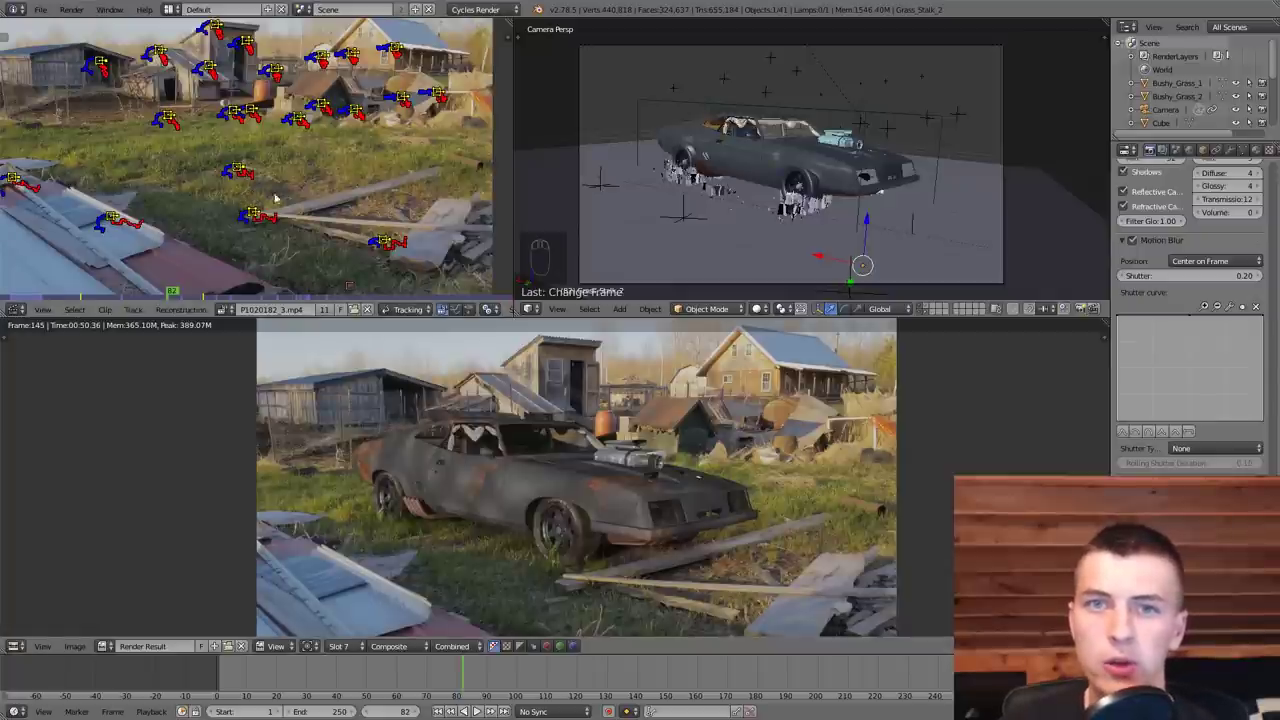
# Step: Start a new default scene and turn the main 3D view into a Movie Clip Editor
pyautogui.click(40, 9)
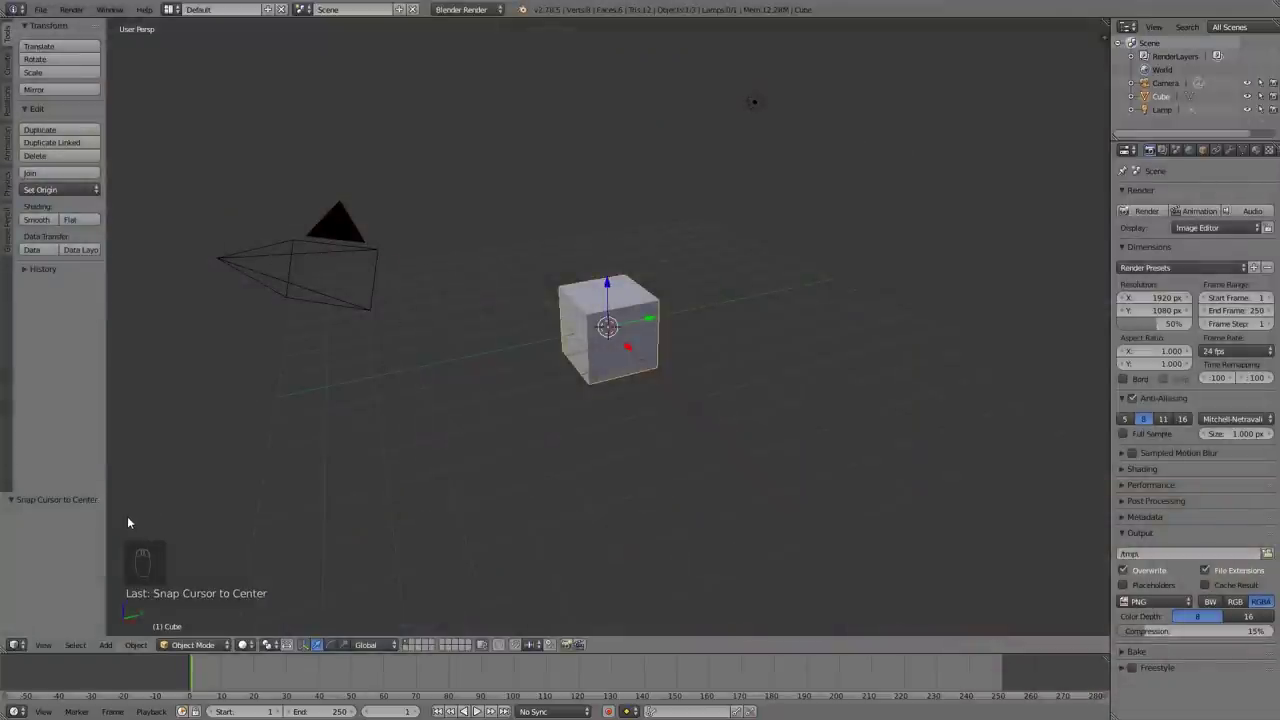
pyautogui.click(16, 644)
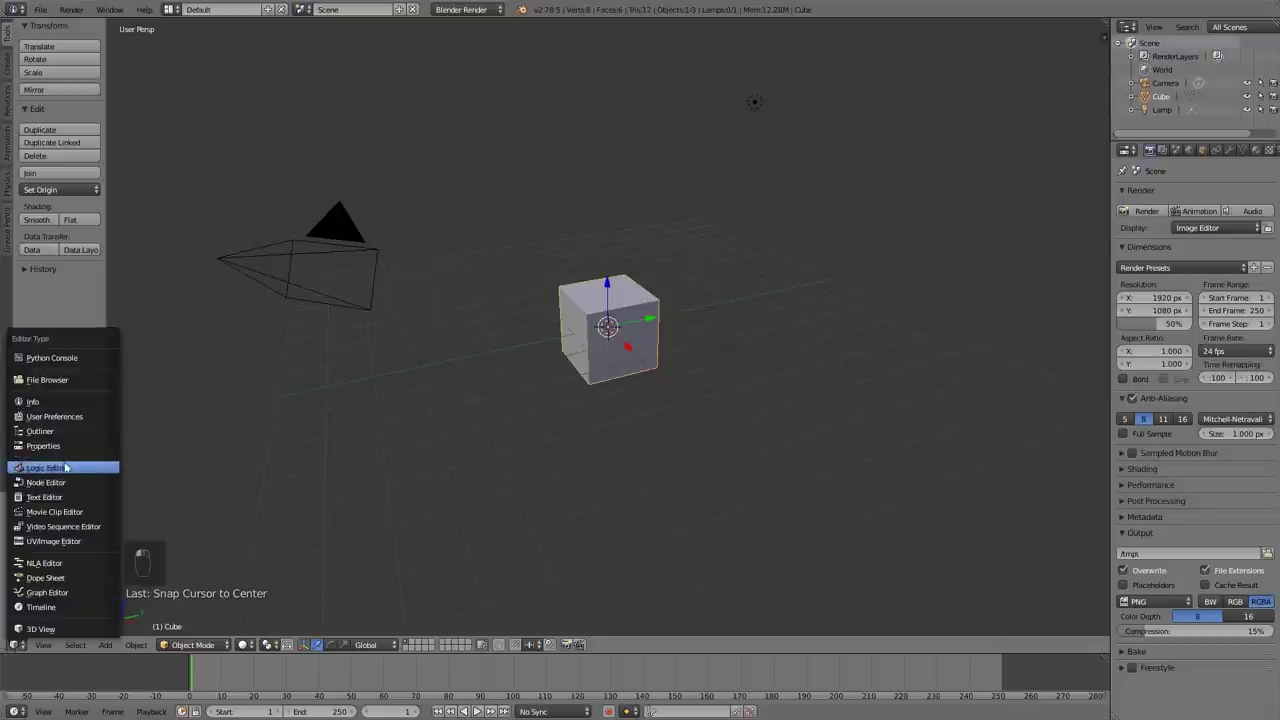
pyautogui.click(73, 512)
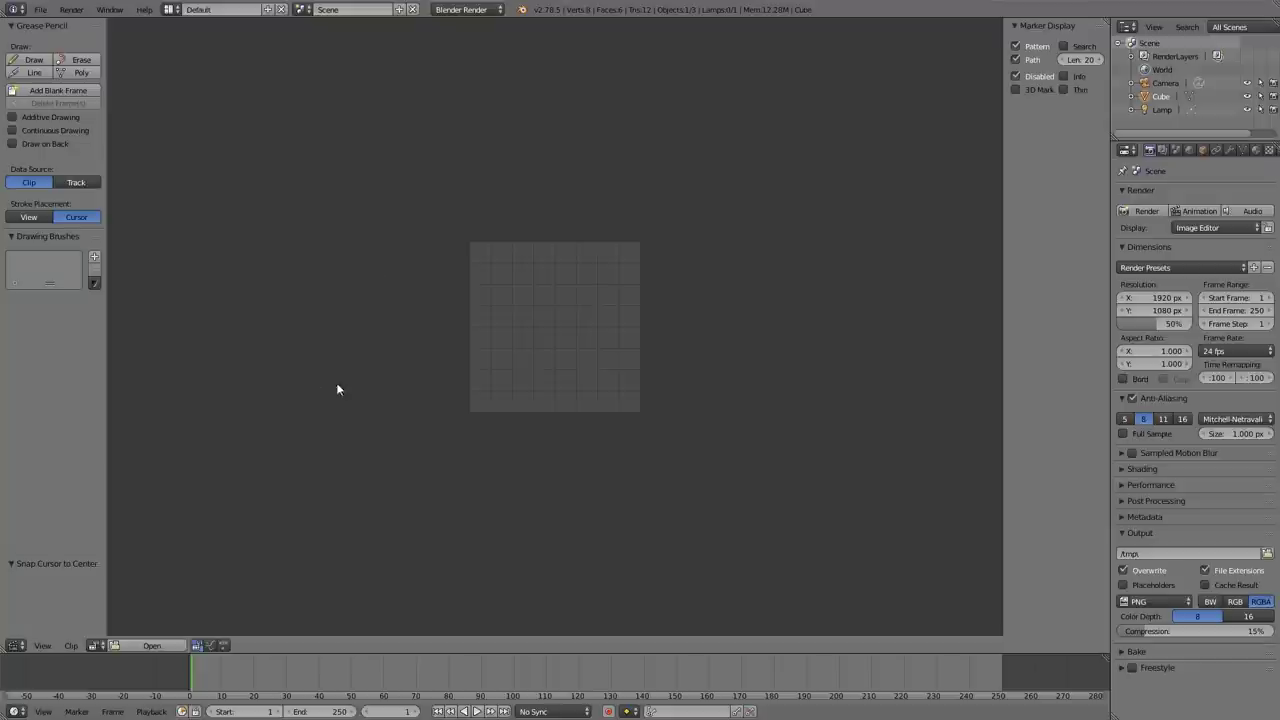
# Step: Load the clip P1020182_3.mp4 from the Camera Tracking Tutorial folder into the Movie Clip Editor
pyautogui.click(152, 646)
pyautogui.click(94, 321)
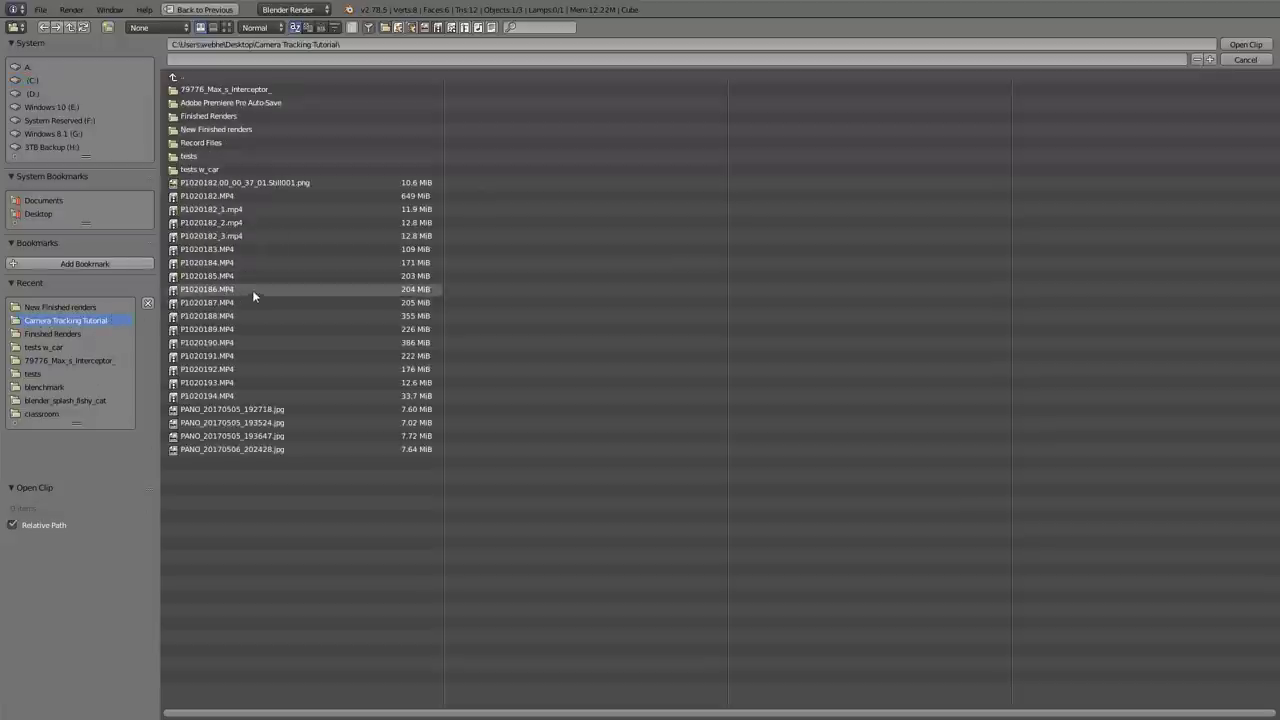
pyautogui.click(258, 235)
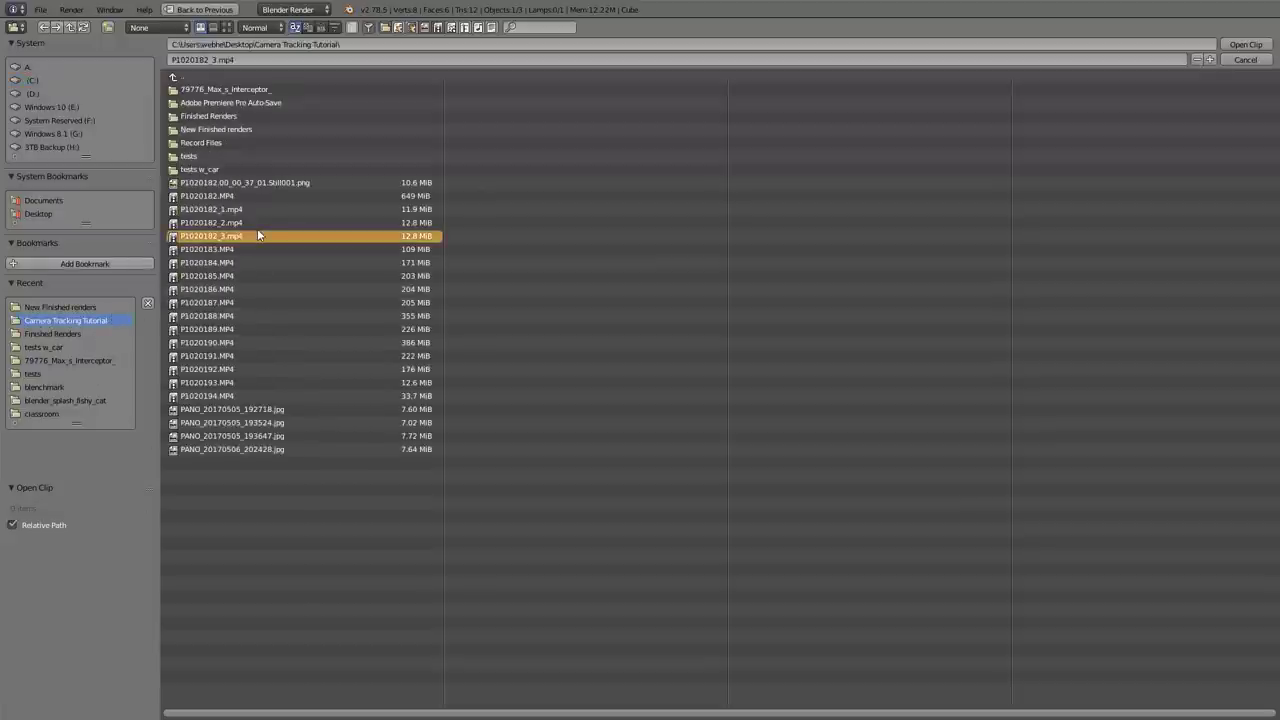
pyautogui.doubleClick(257, 235)
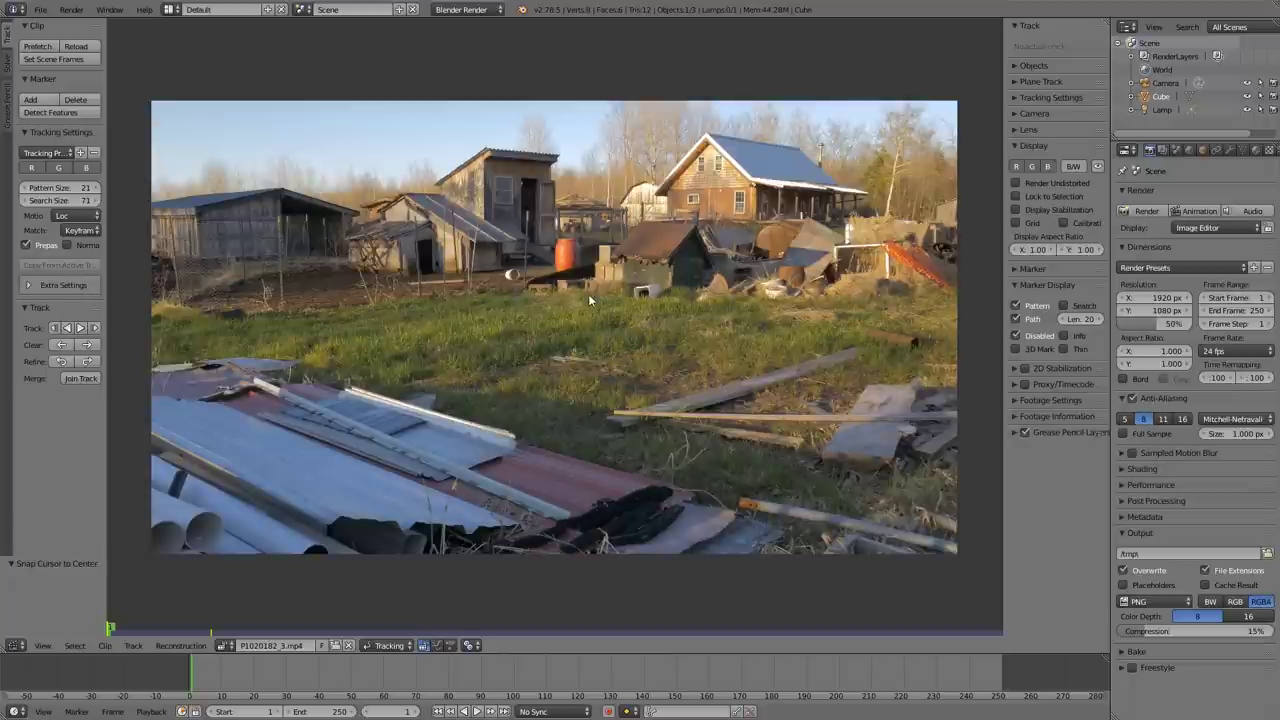
# Step: In the system user preferences, set the Sequencer/Clip Editor memory cache limit to 8000
pyautogui.click(41, 10)
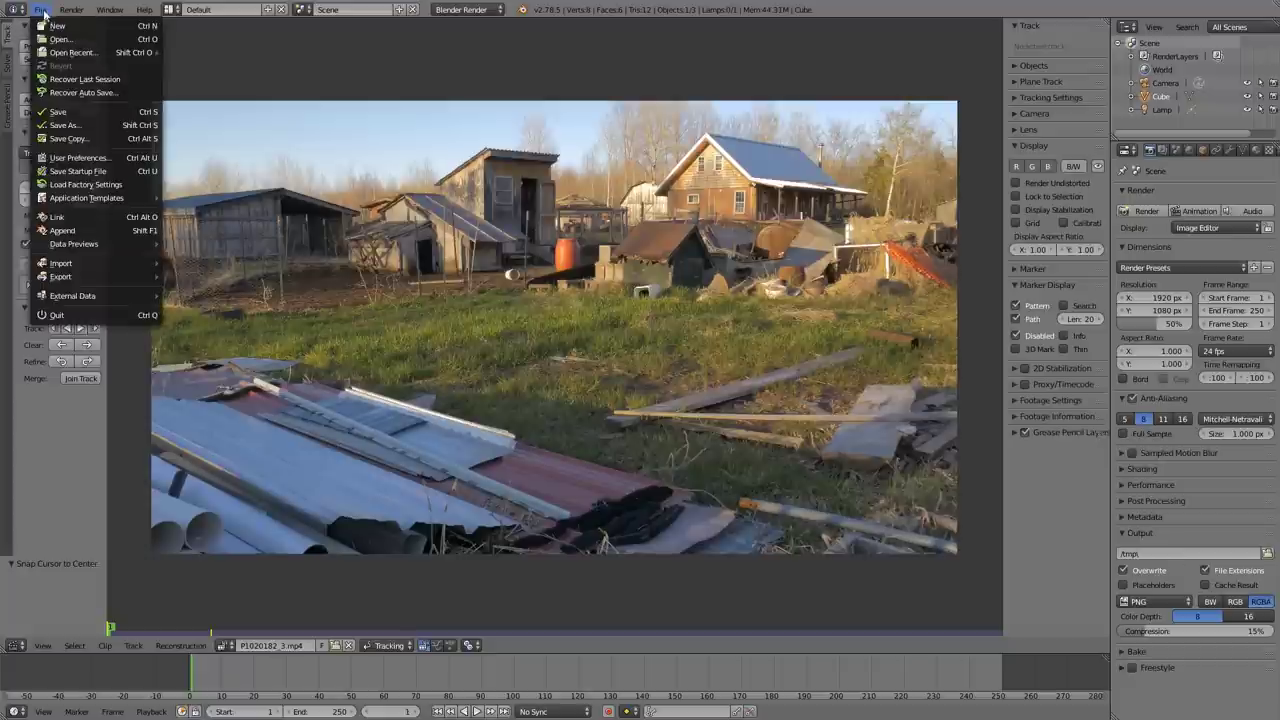
pyautogui.click(120, 157)
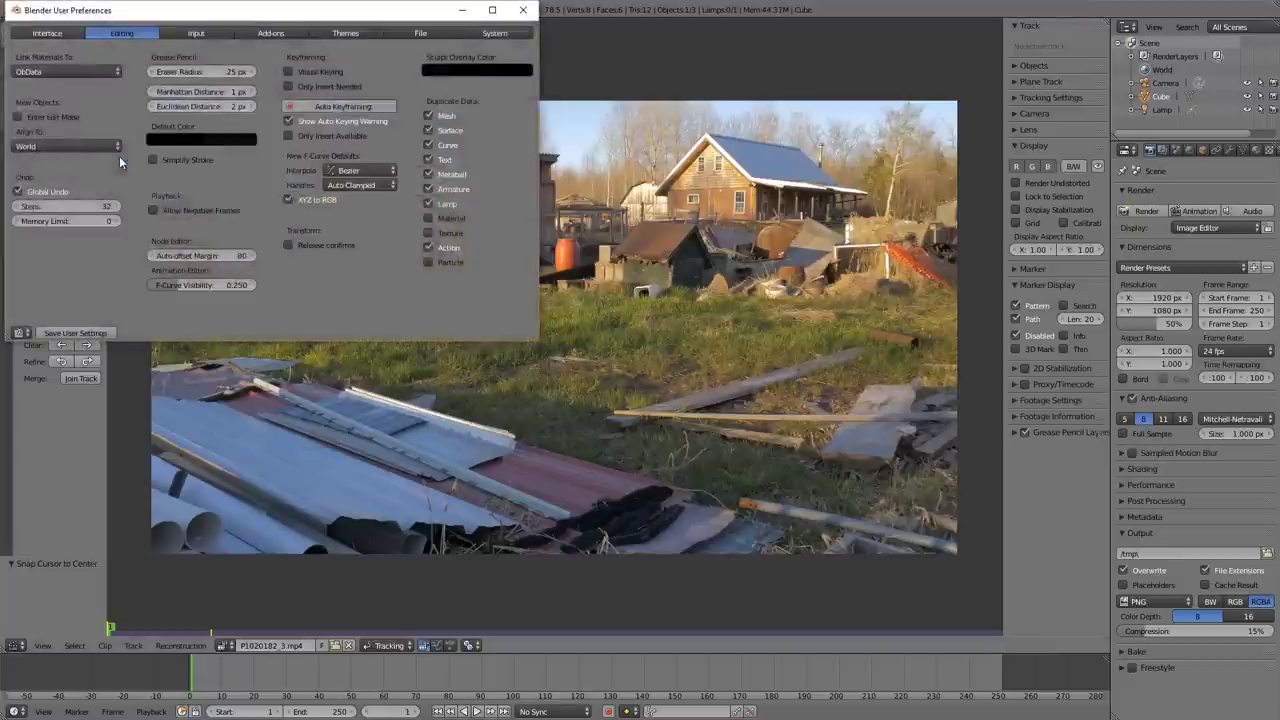
pyautogui.click(495, 33)
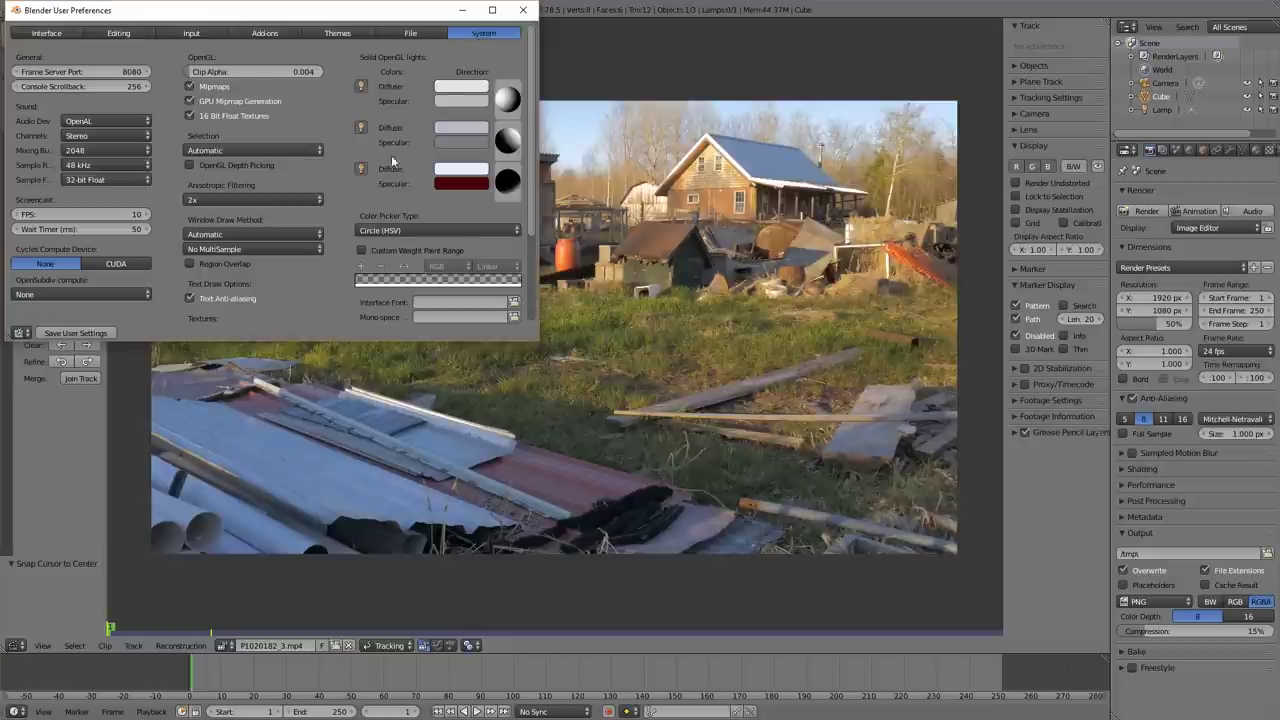
pyautogui.scroll(-3, 381, 167)
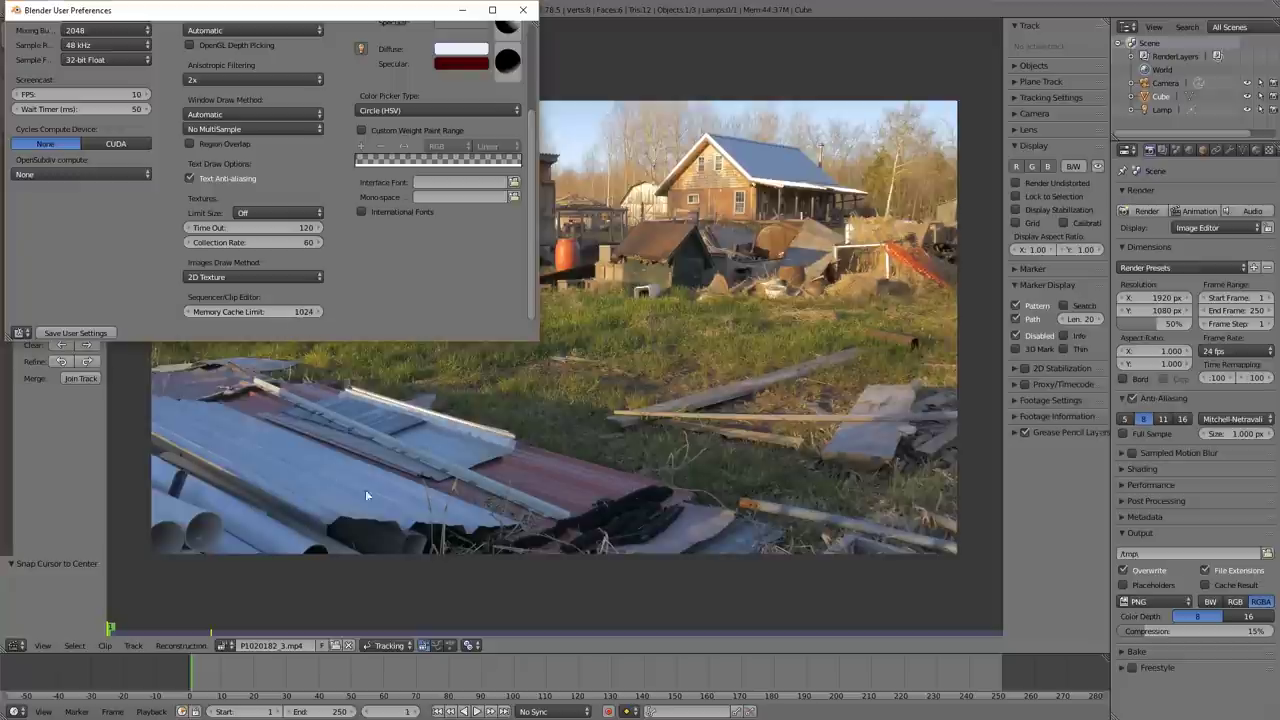
pyautogui.click(248, 311)
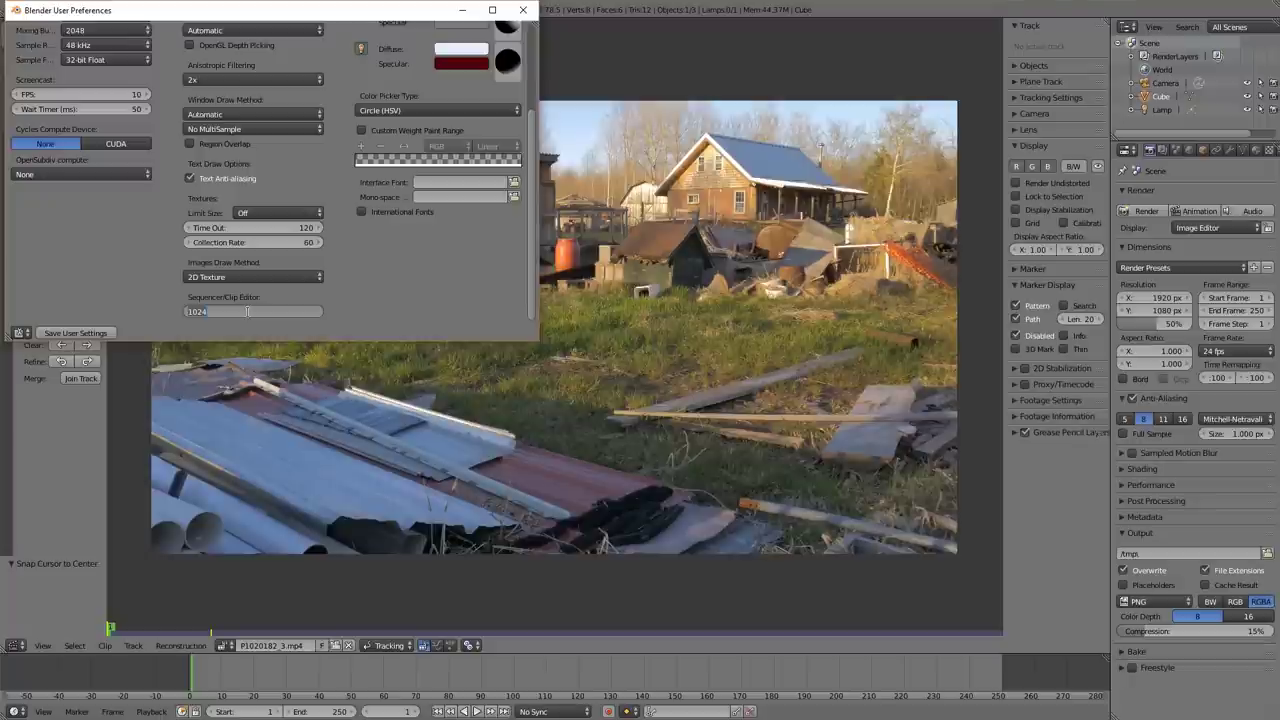
pyautogui.write('8000')
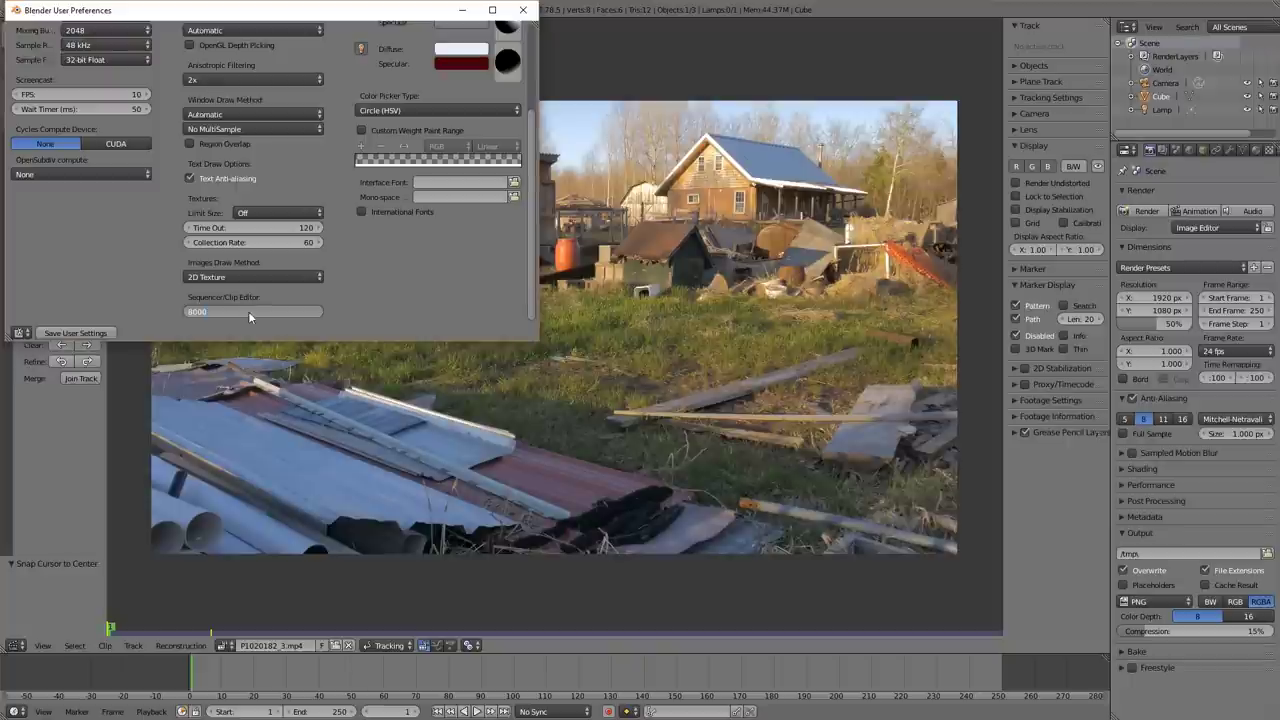
pyautogui.press('Return')
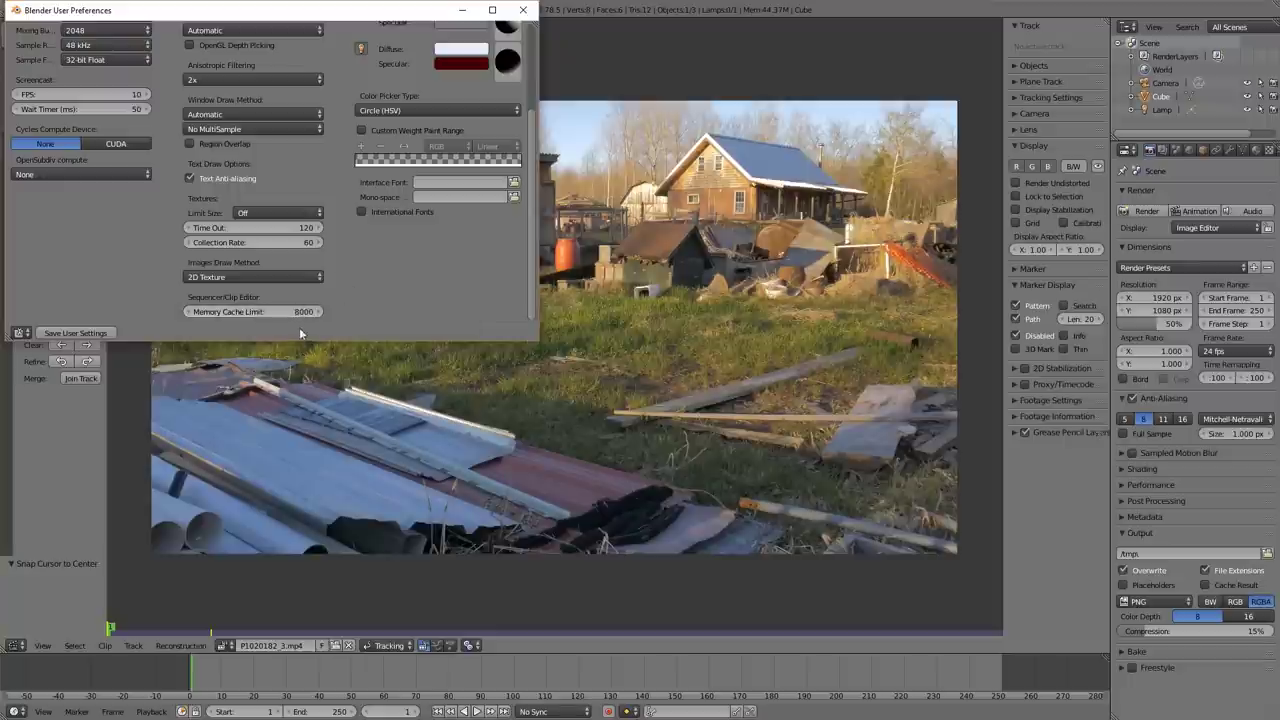
# Step: Set the images draw method to GLSL and the Cycles compute device to CUDA, and close the user preferences
pyautogui.click(274, 276)
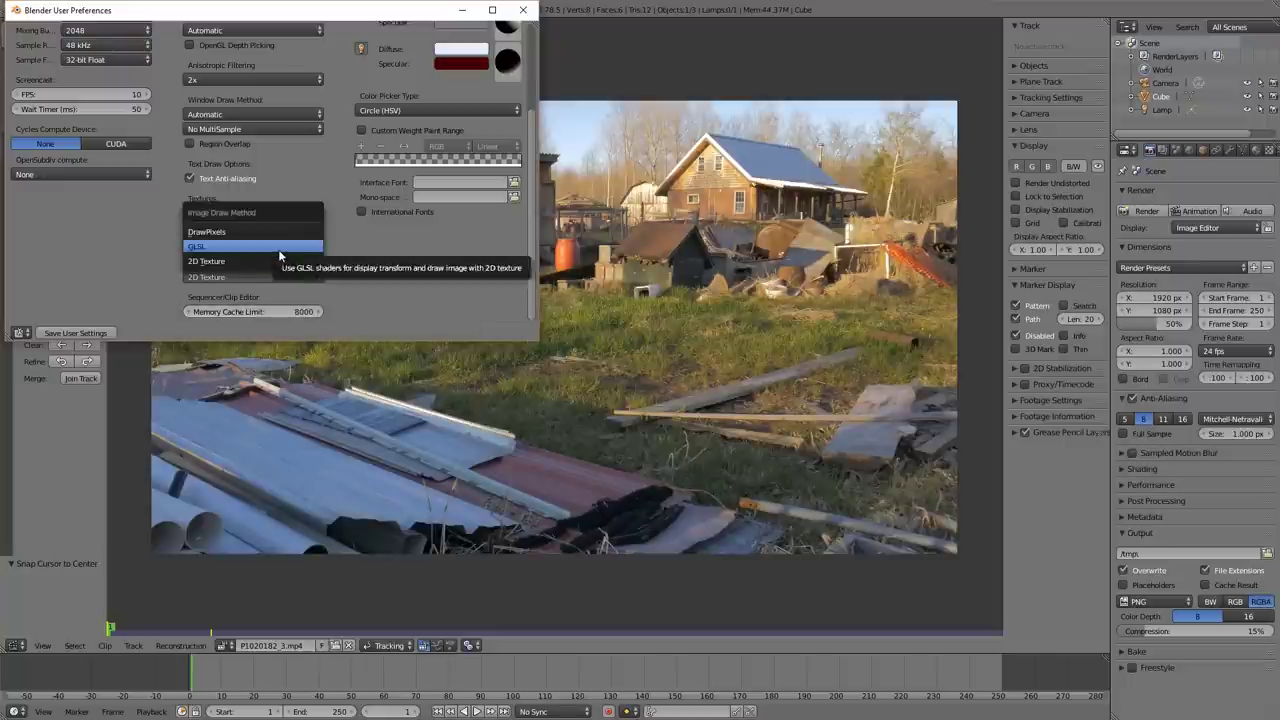
pyautogui.click(279, 248)
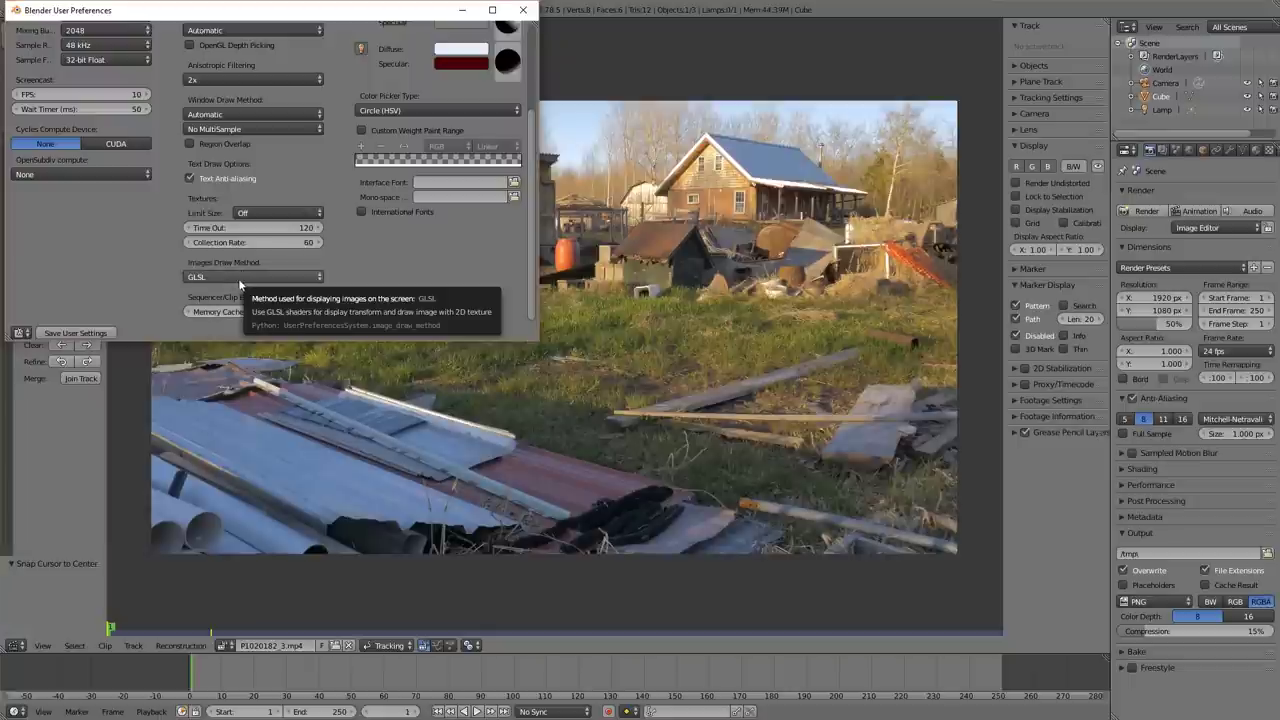
pyautogui.click(128, 145)
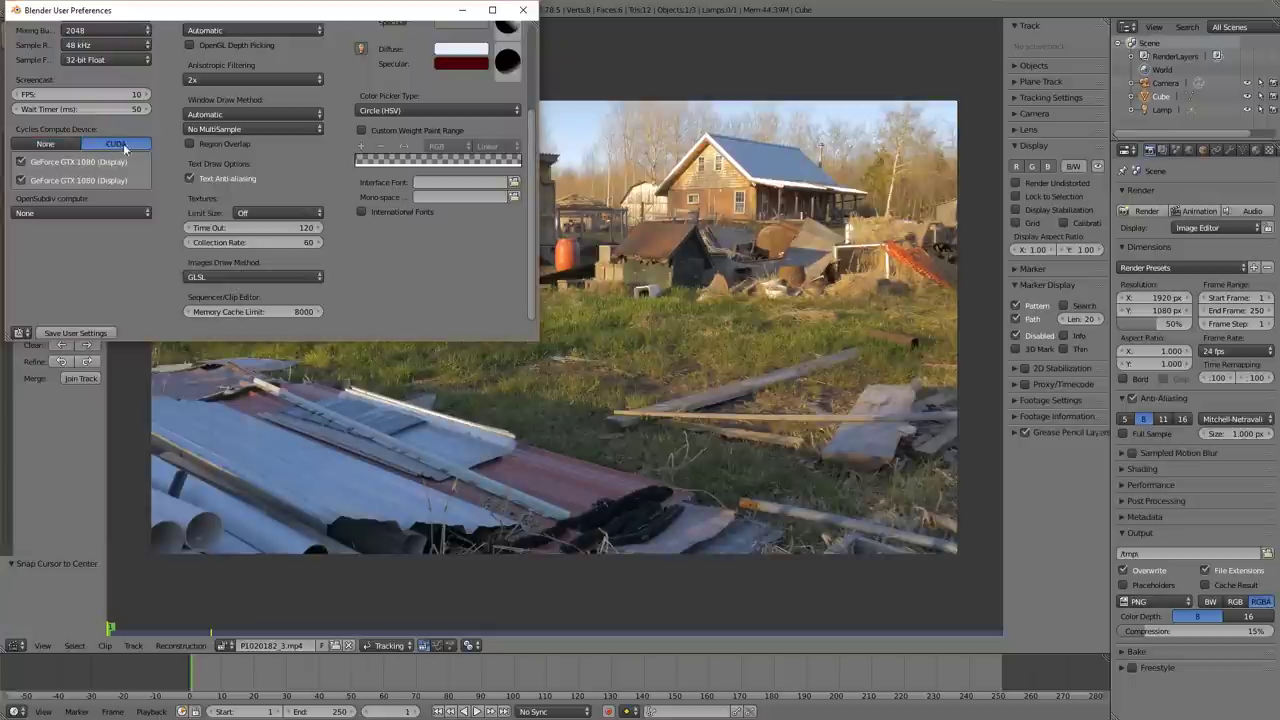
pyautogui.click(522, 10)
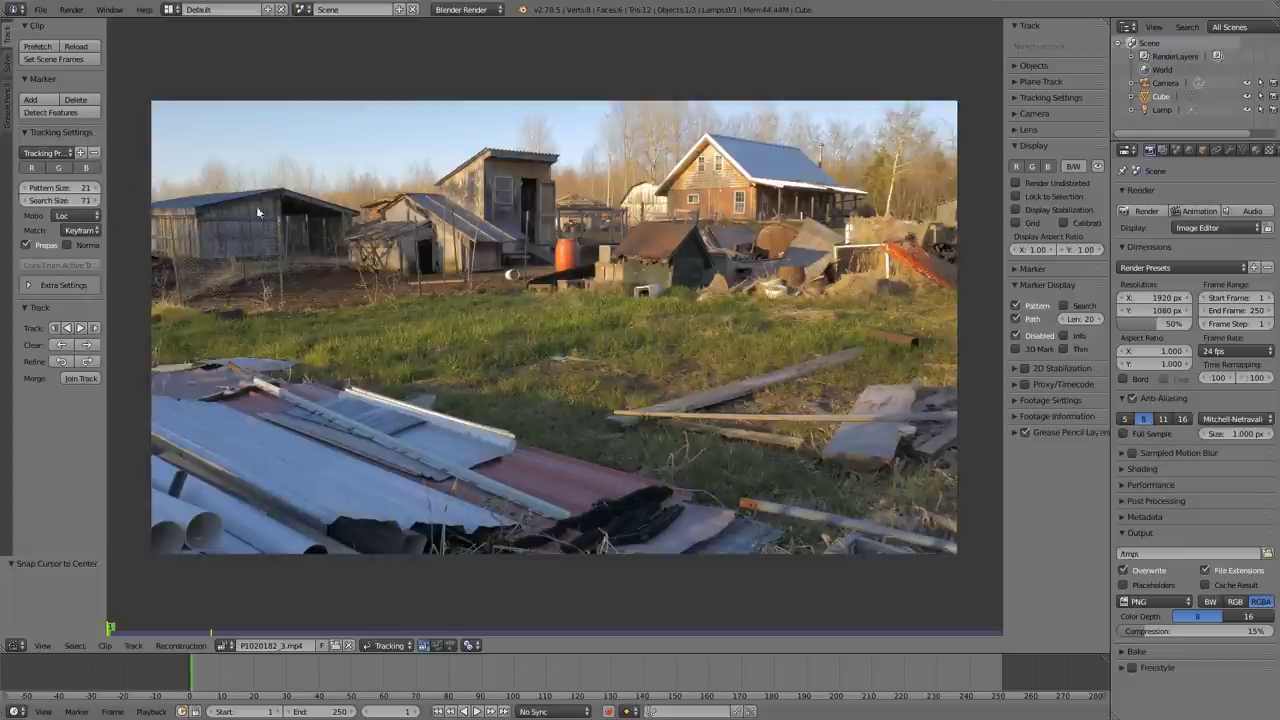
# Step: Play back the clip footage to review its camera motion and stop the playback
pyautogui.click(63, 160)
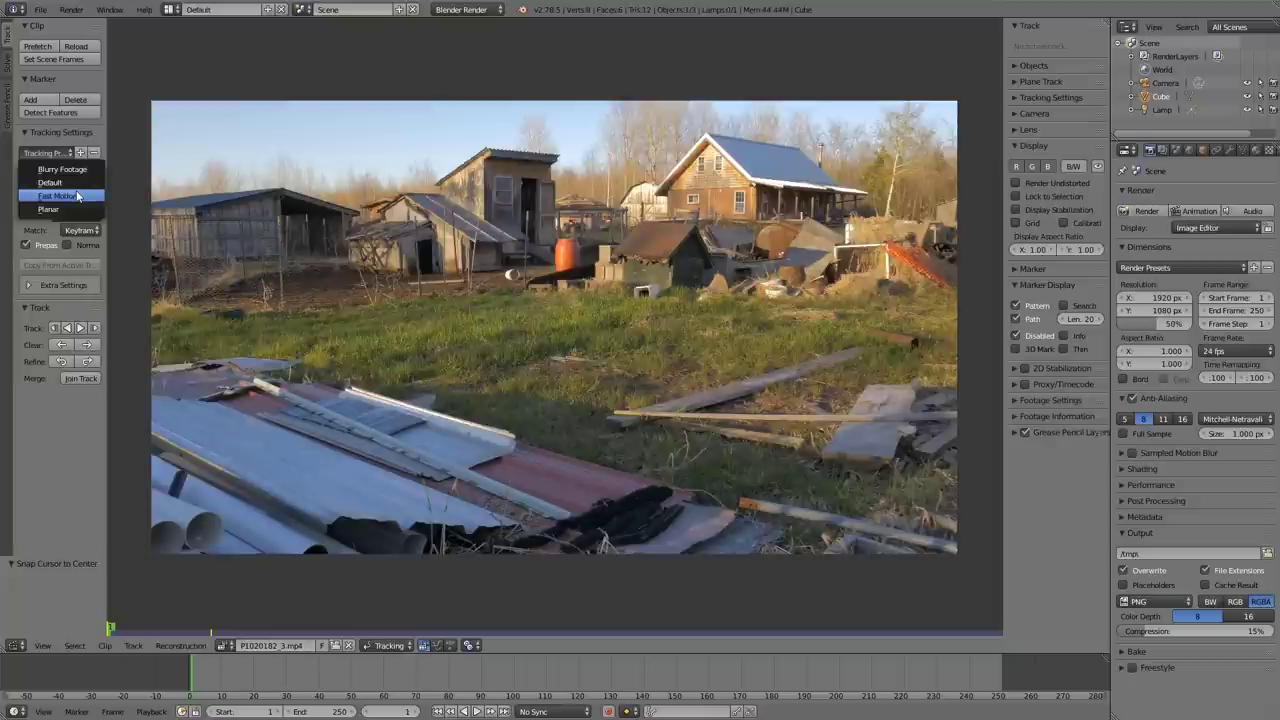
pyautogui.click(77, 196)
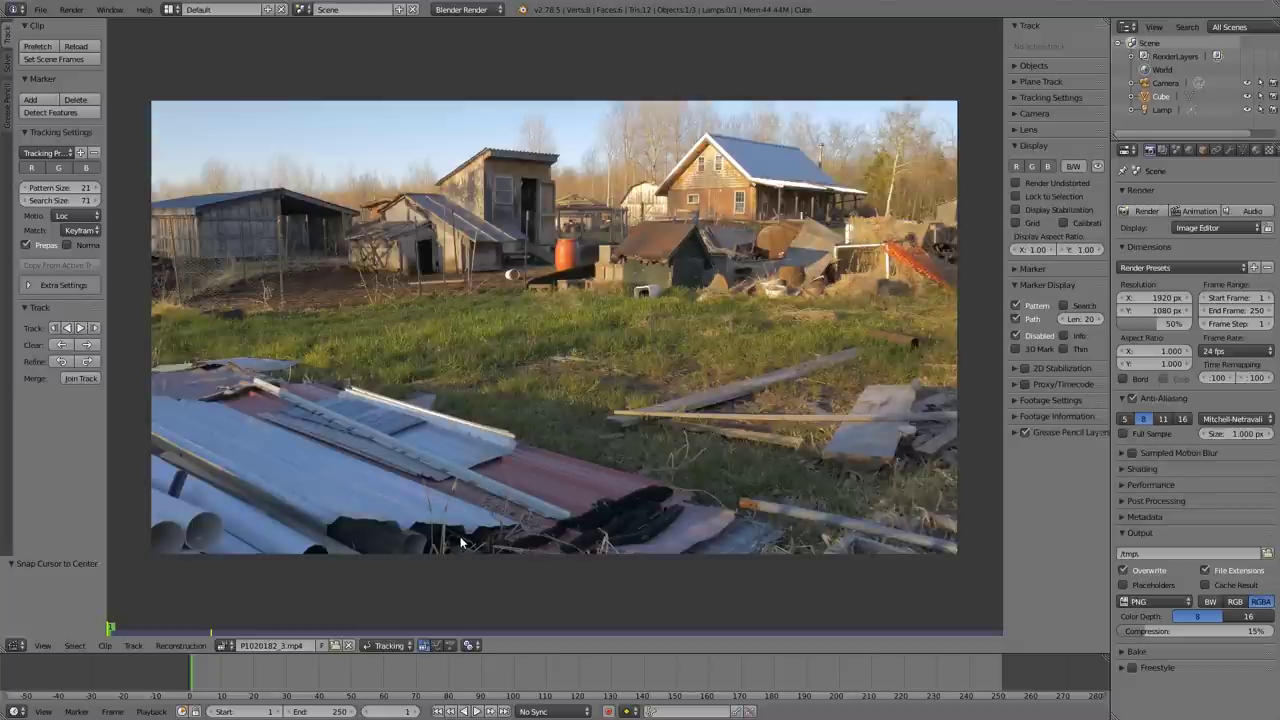
pyautogui.hotkey('alt', 'a')
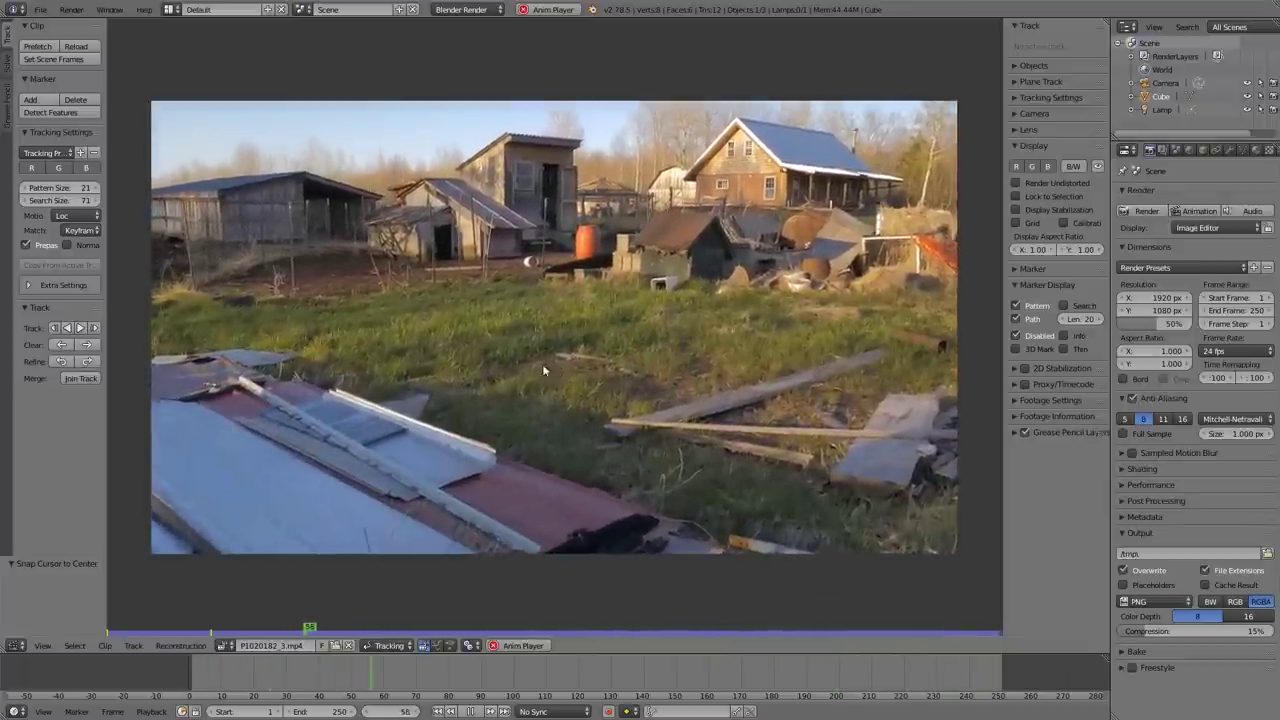
pyautogui.click(470, 711)
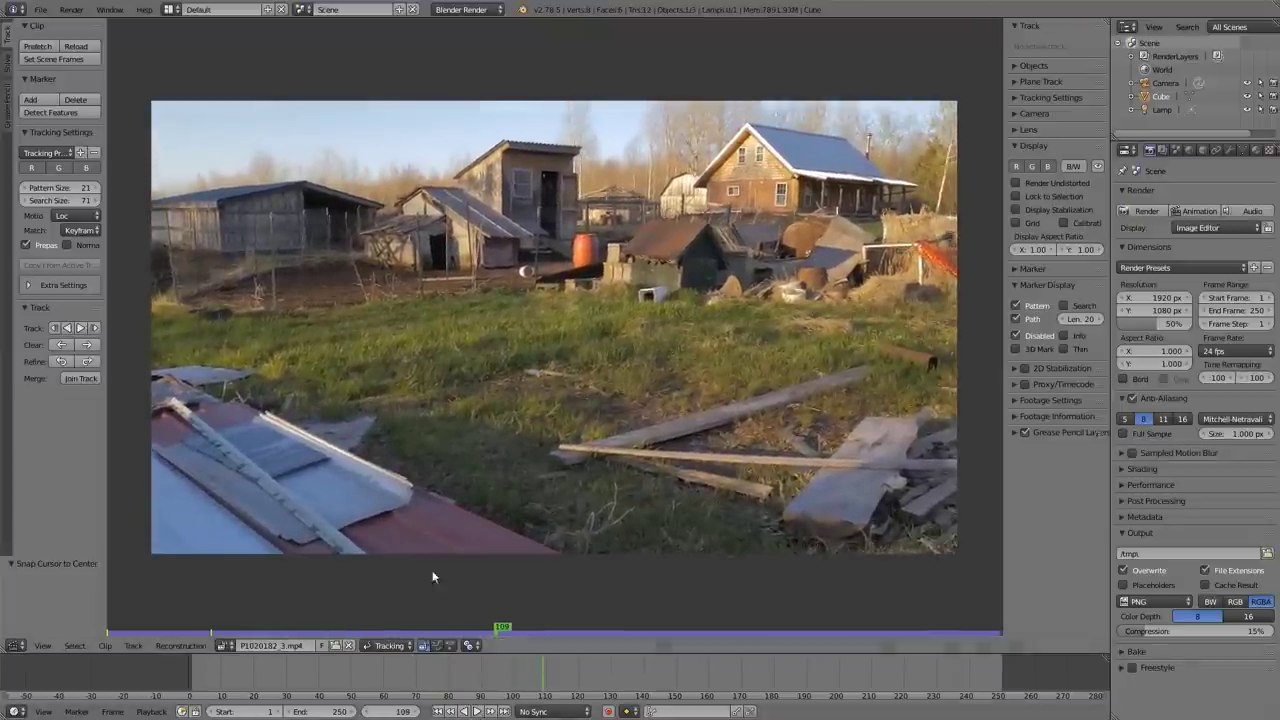
# Step: Apply the Fast Motion tracking preset and set the margin in the extra tracking settings to 5 px
pyautogui.click(47, 157)
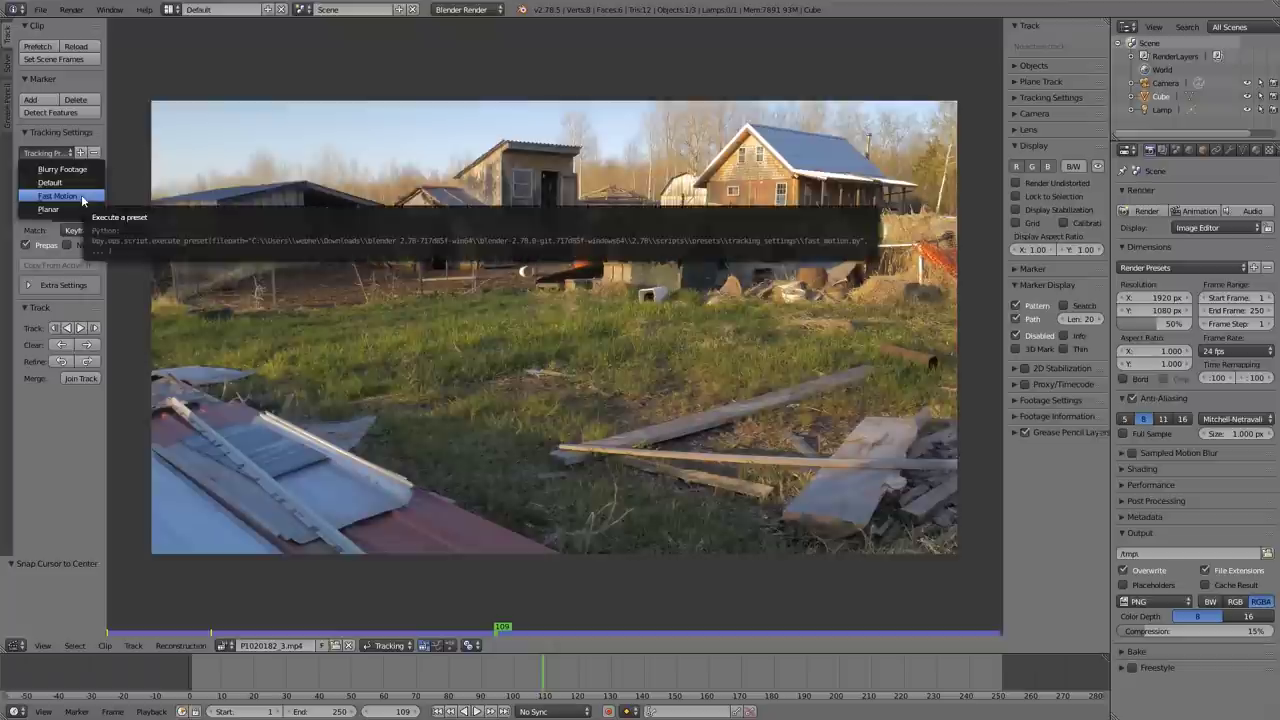
pyautogui.click(98, 201)
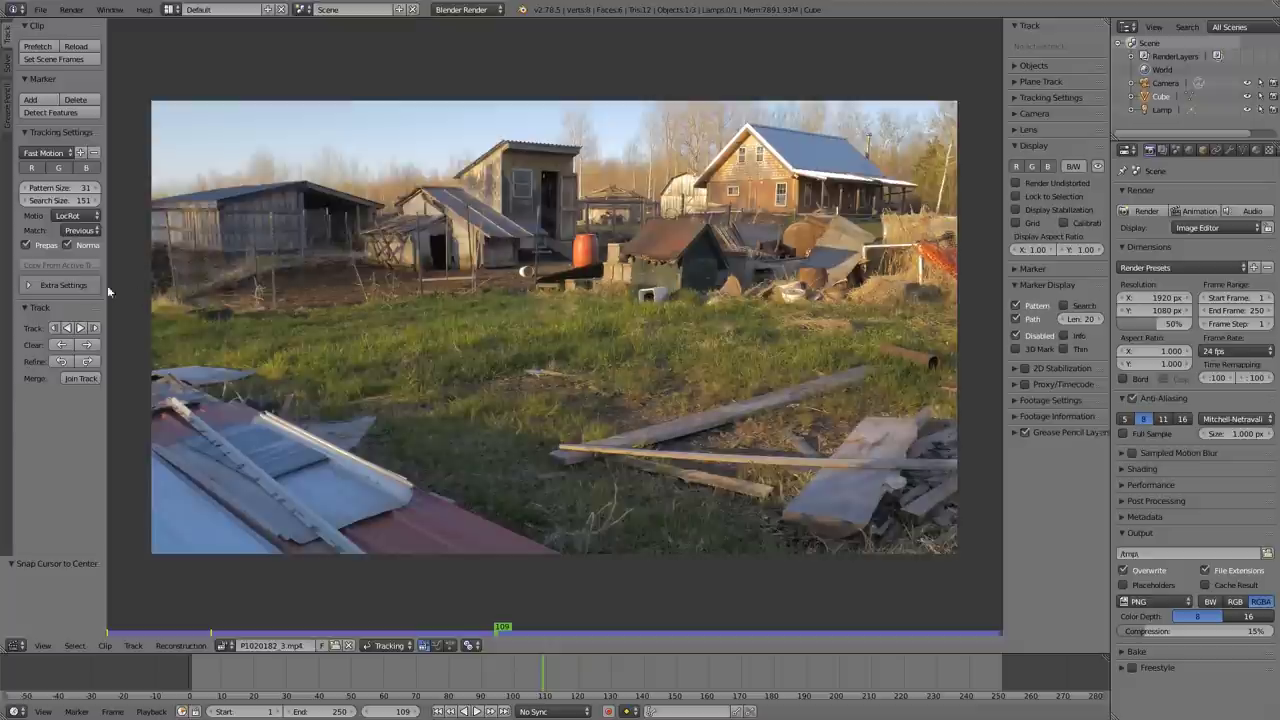
pyautogui.moveTo(107, 274); pyautogui.dragTo(162, 271)
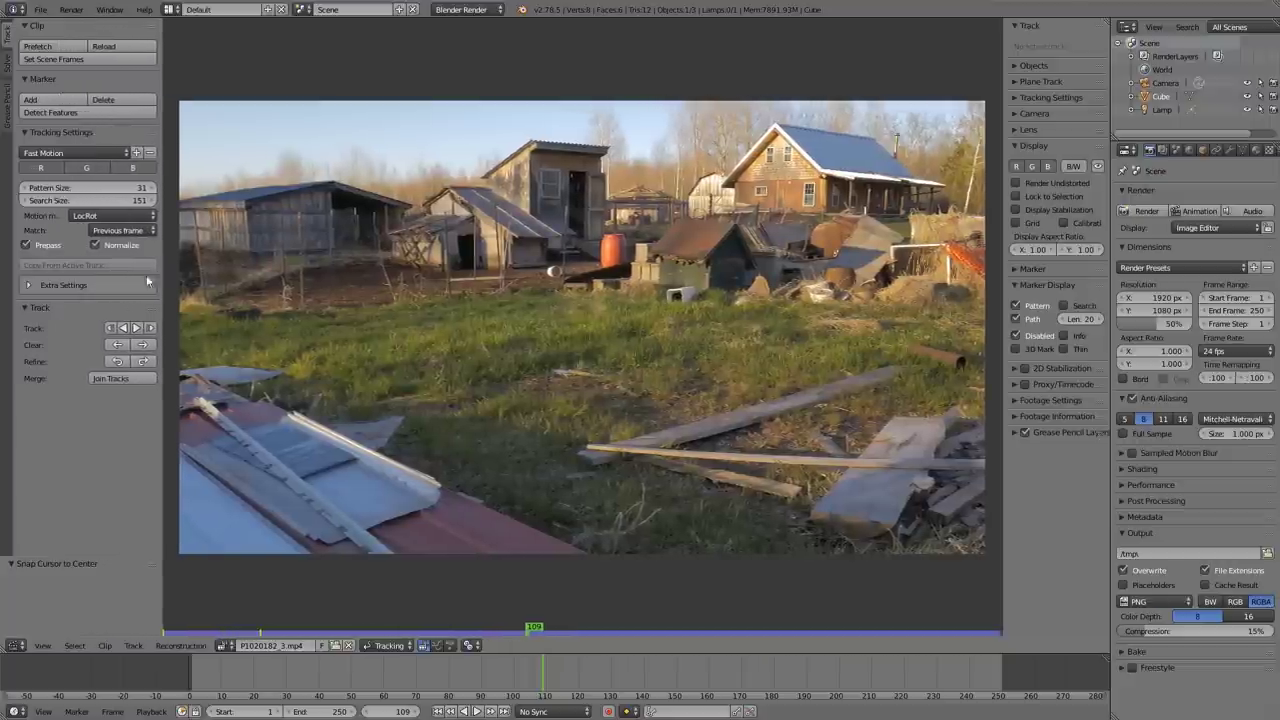
pyautogui.click(66, 287)
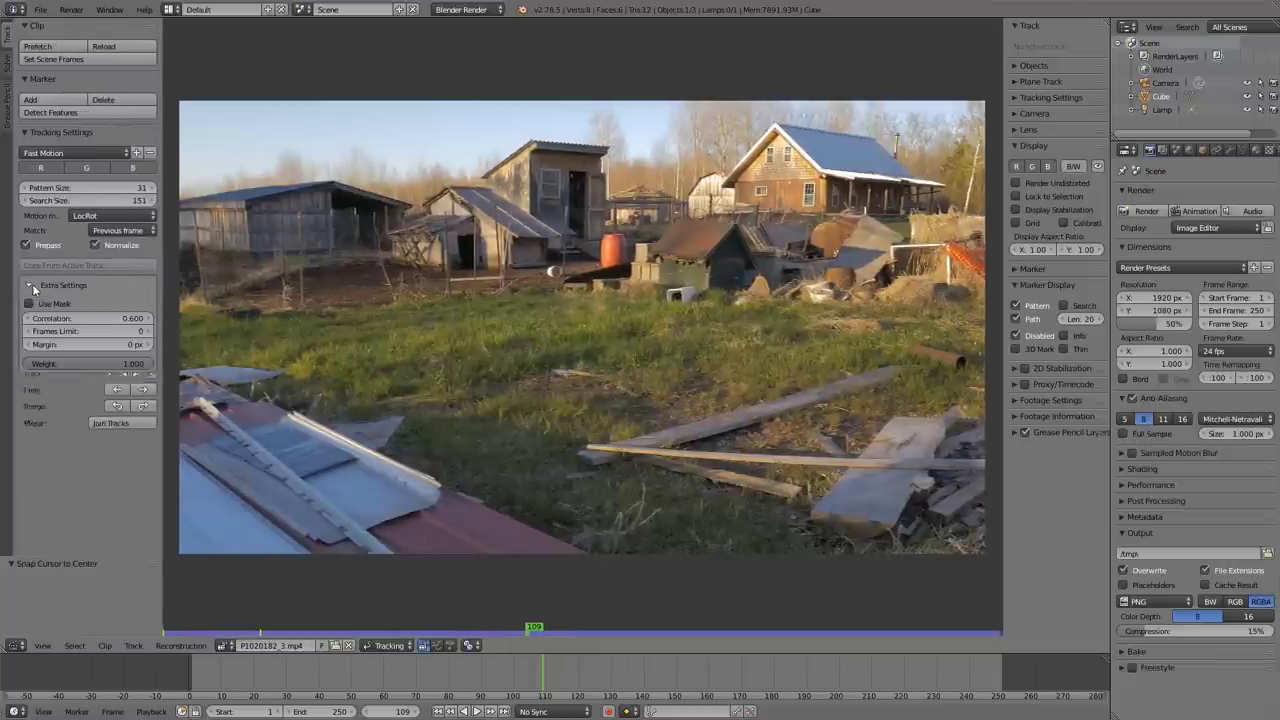
pyautogui.click(121, 346)
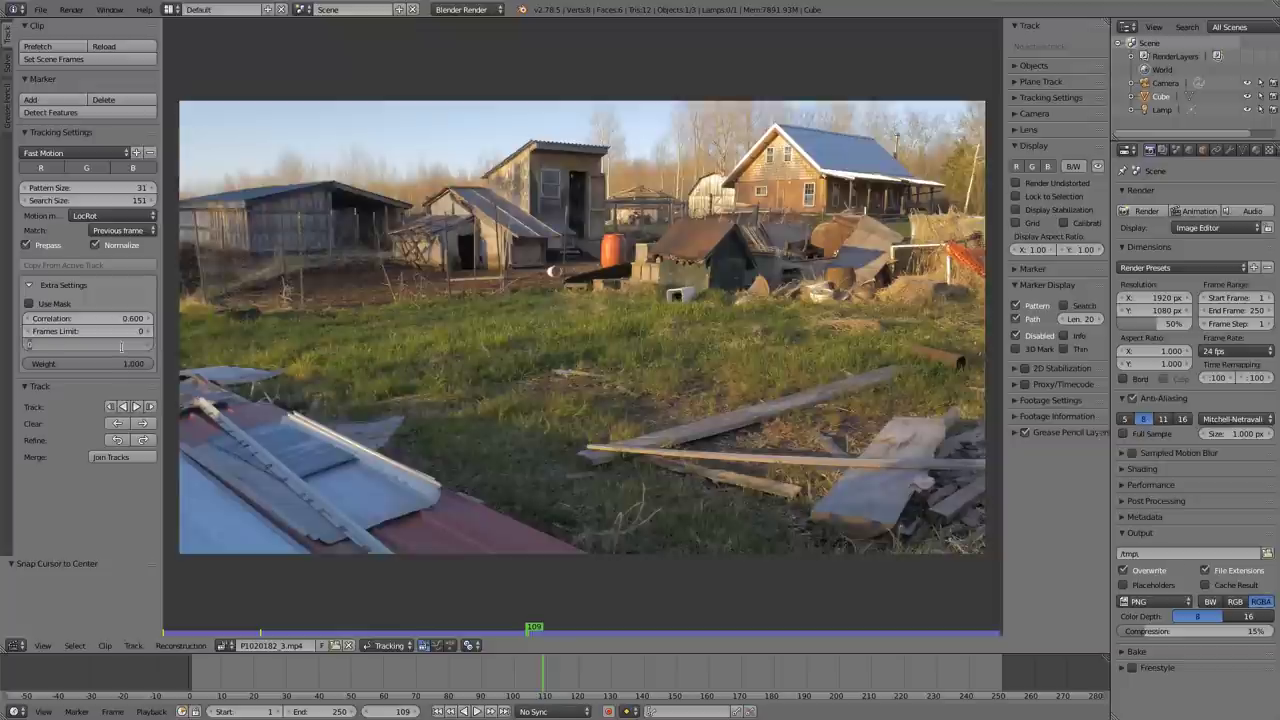
pyautogui.write('5')
pyautogui.press('Return')
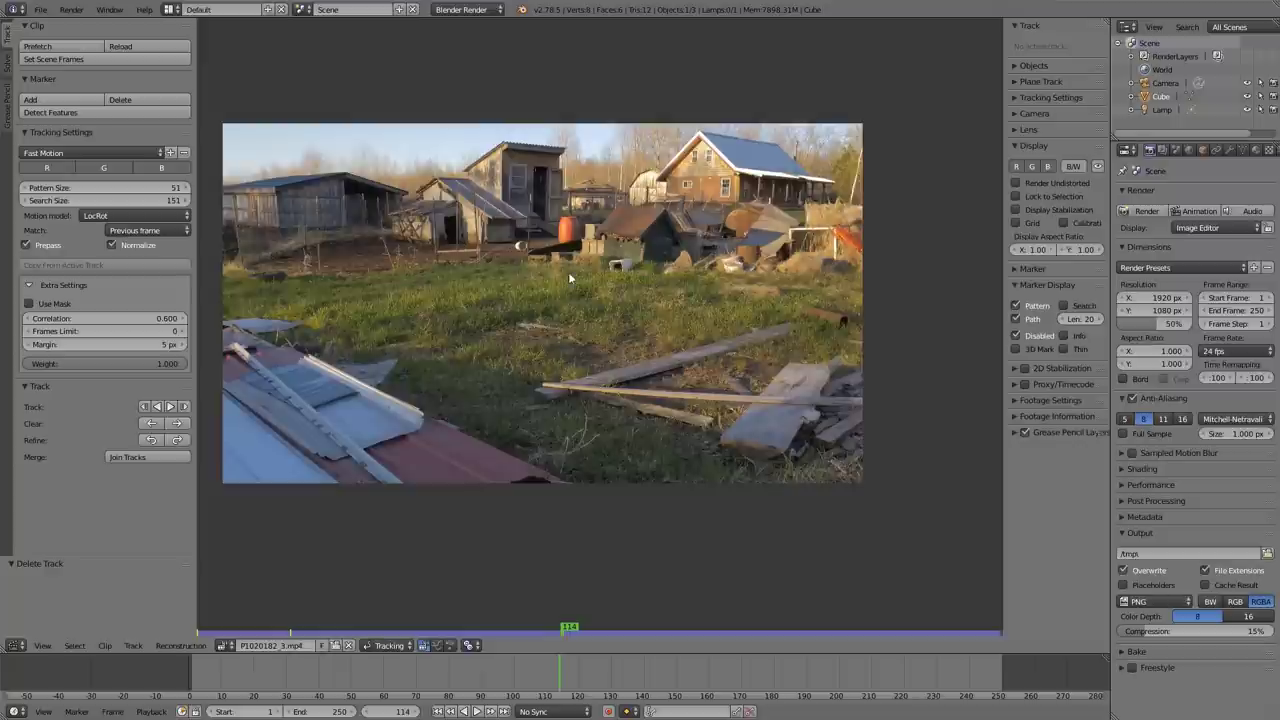
# Step: Set the tracking motion model to Loc
pyautogui.click(130, 216)
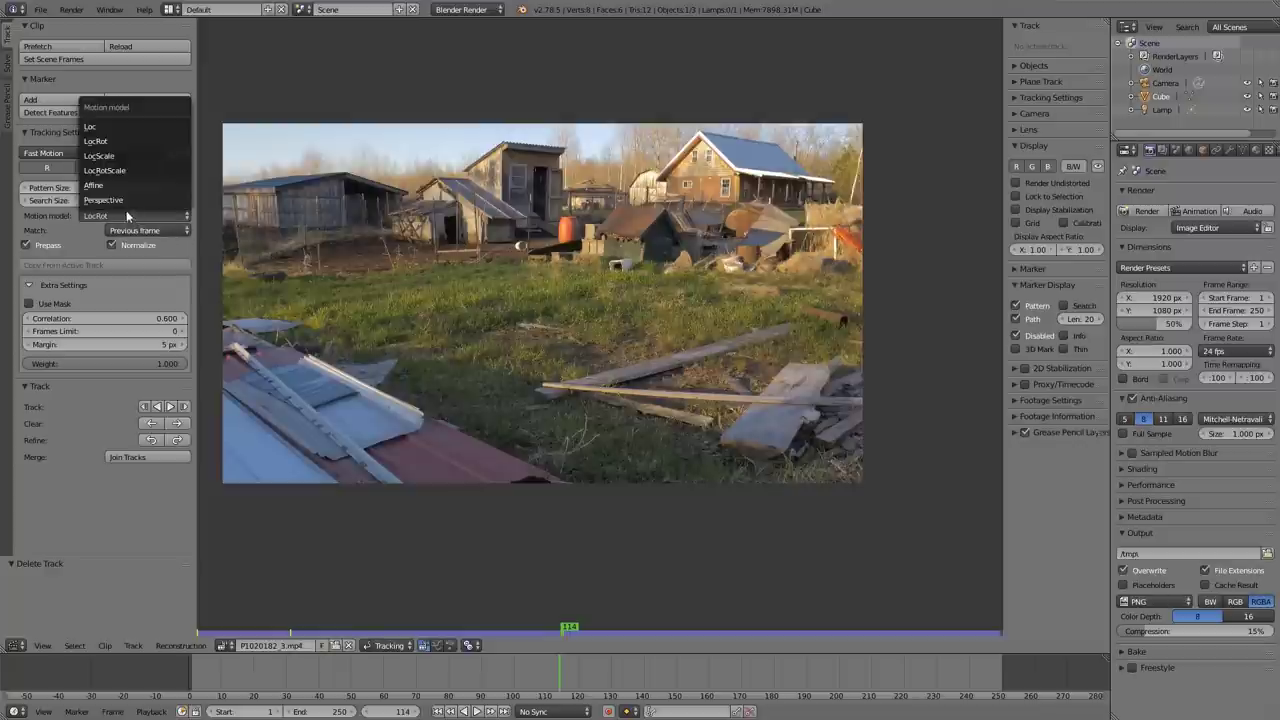
pyautogui.click(113, 127)
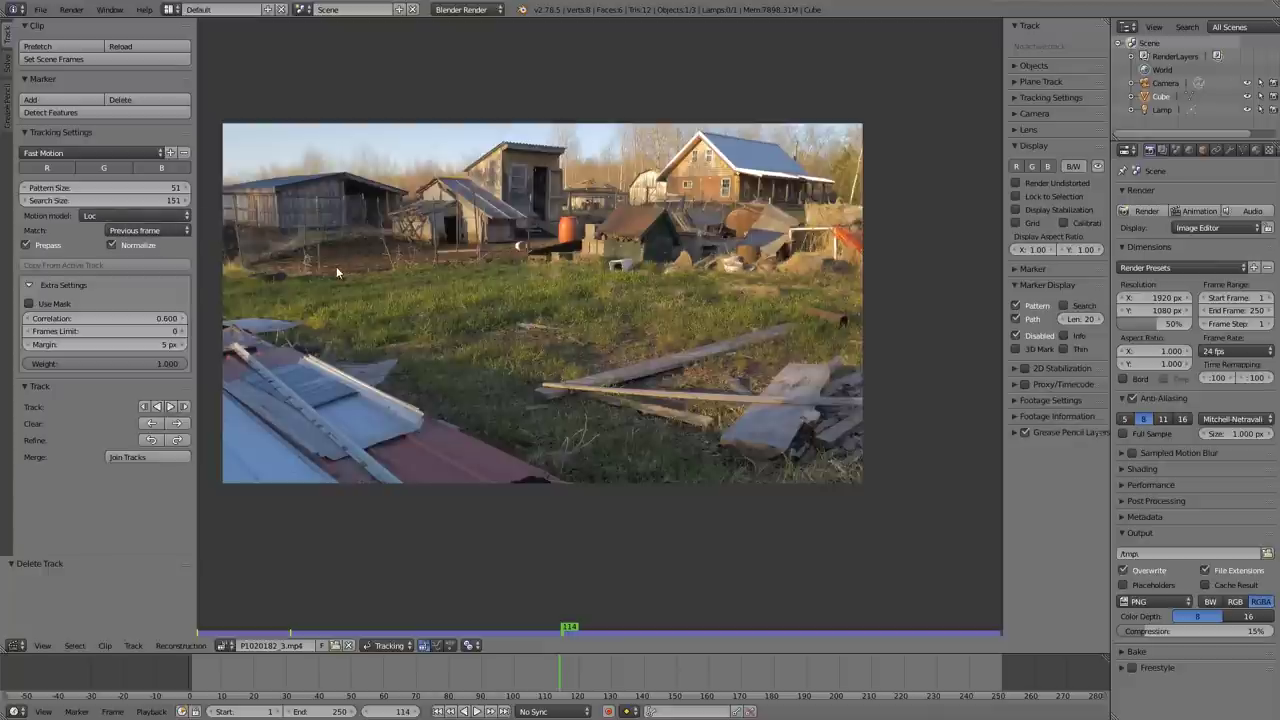
pyautogui.click(140, 188)
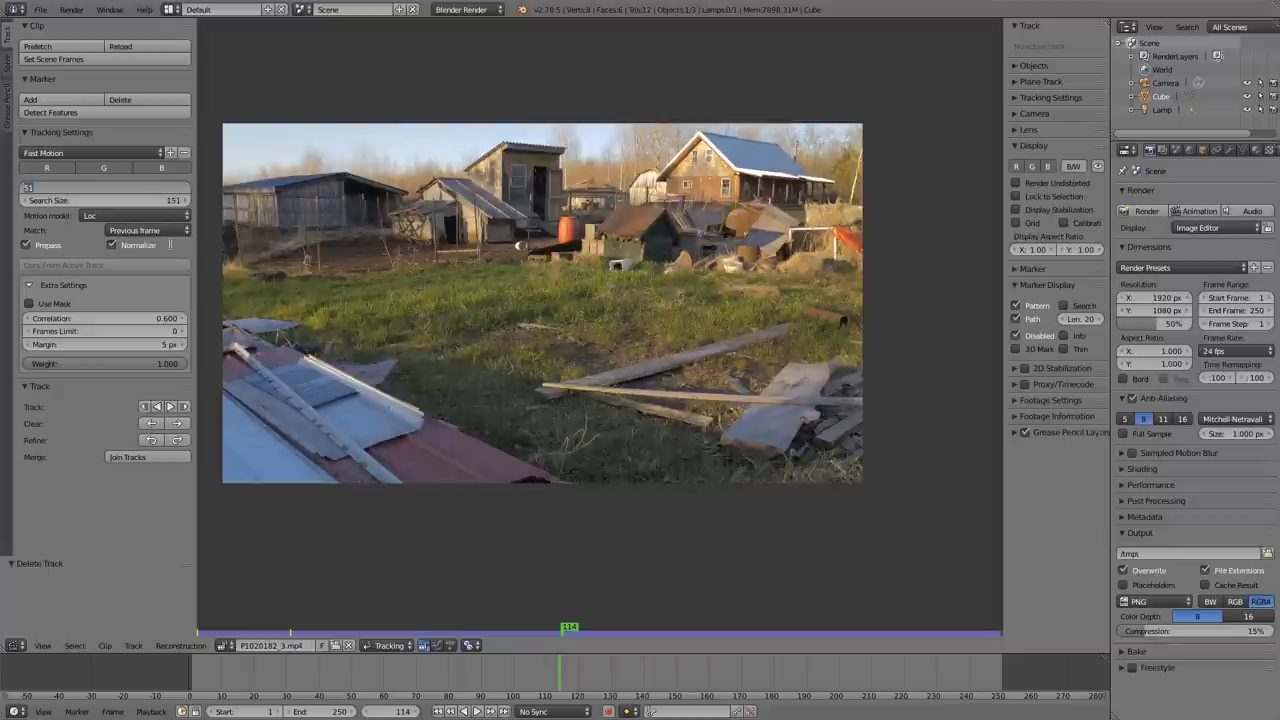
pyautogui.click(177, 250)
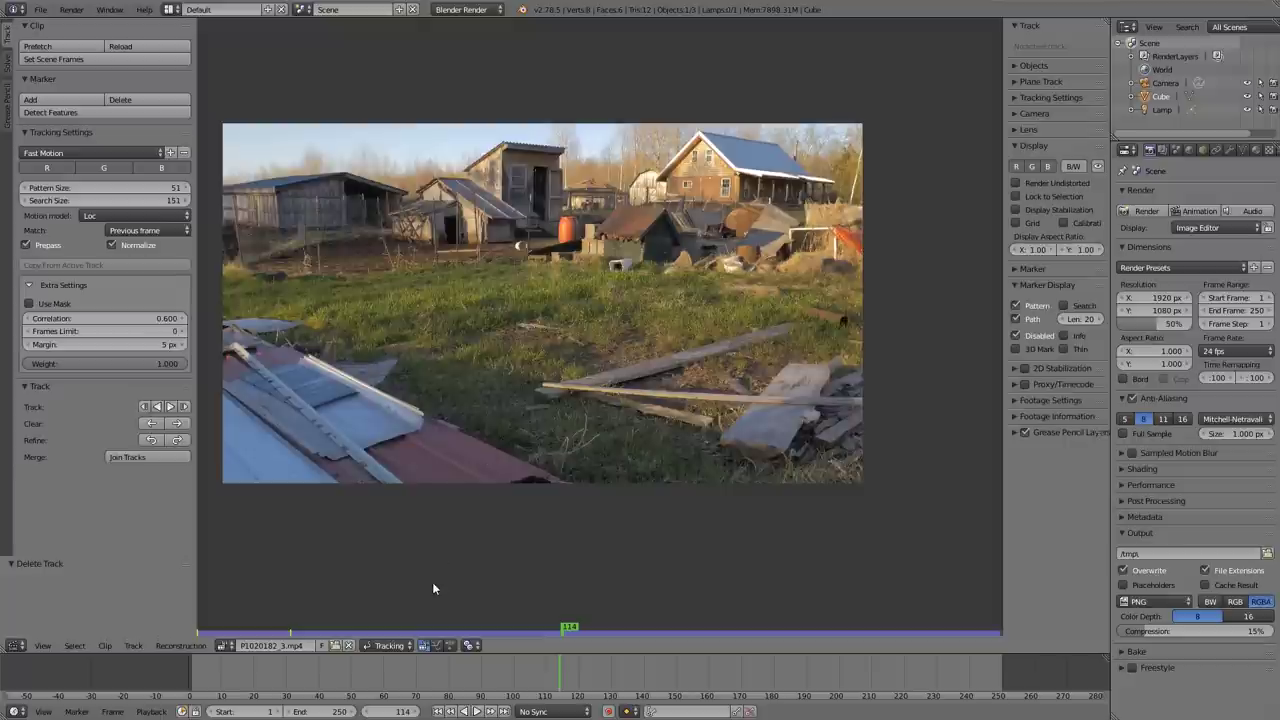
# Step: Return to frame 1 and add a tracking marker on the upper-left corner of the house's small ground-floor window
pyautogui.click(438, 711)
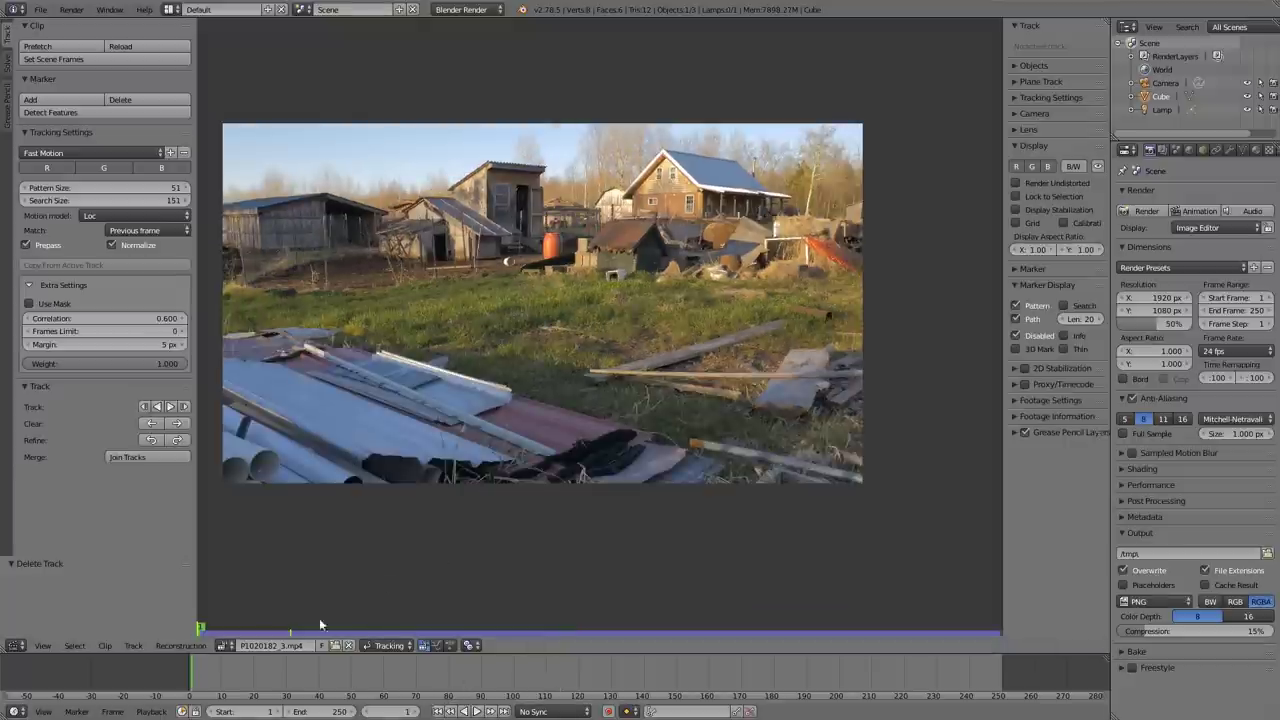
pyautogui.scroll(3, 651, 425)
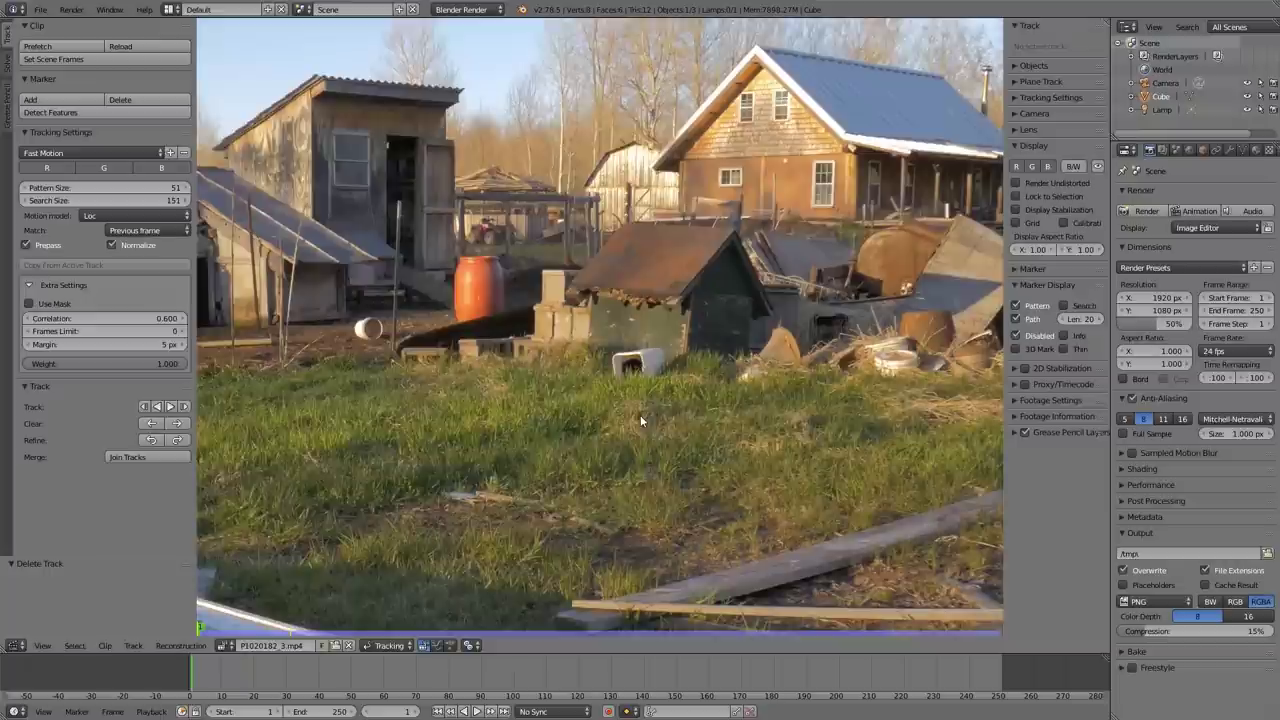
pyautogui.scroll(3, 593, 408)
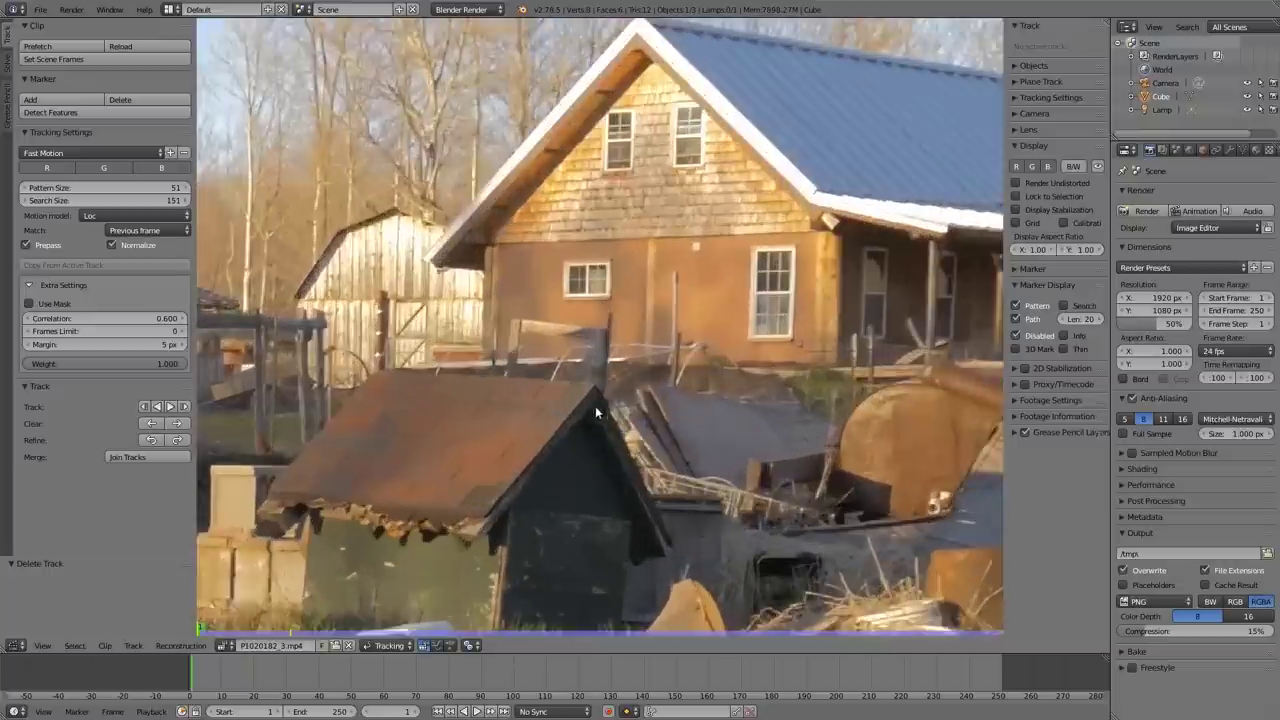
pyautogui.keyDown('ctrl'); pyautogui.click(572, 272); pyautogui.keyUp('ctrl')
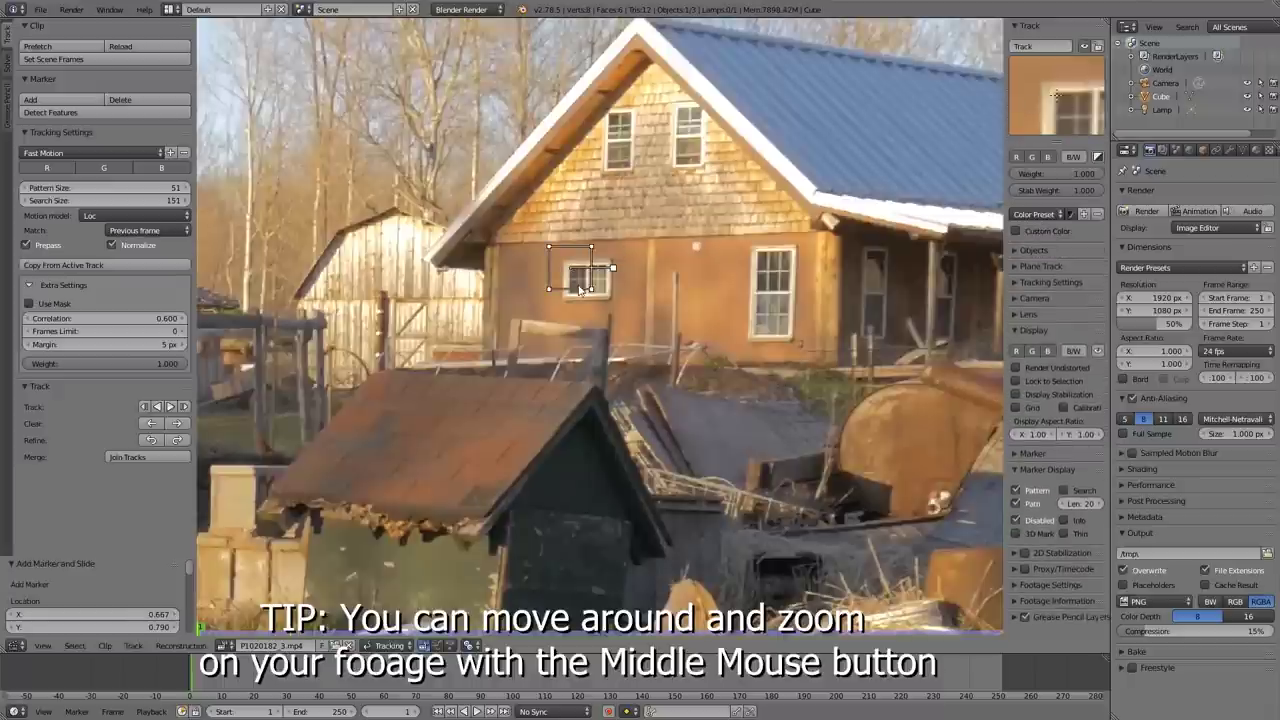
# Step: Track the house window marker forward through the clip and return to frame 1
pyautogui.scroll(-5, 606, 280)
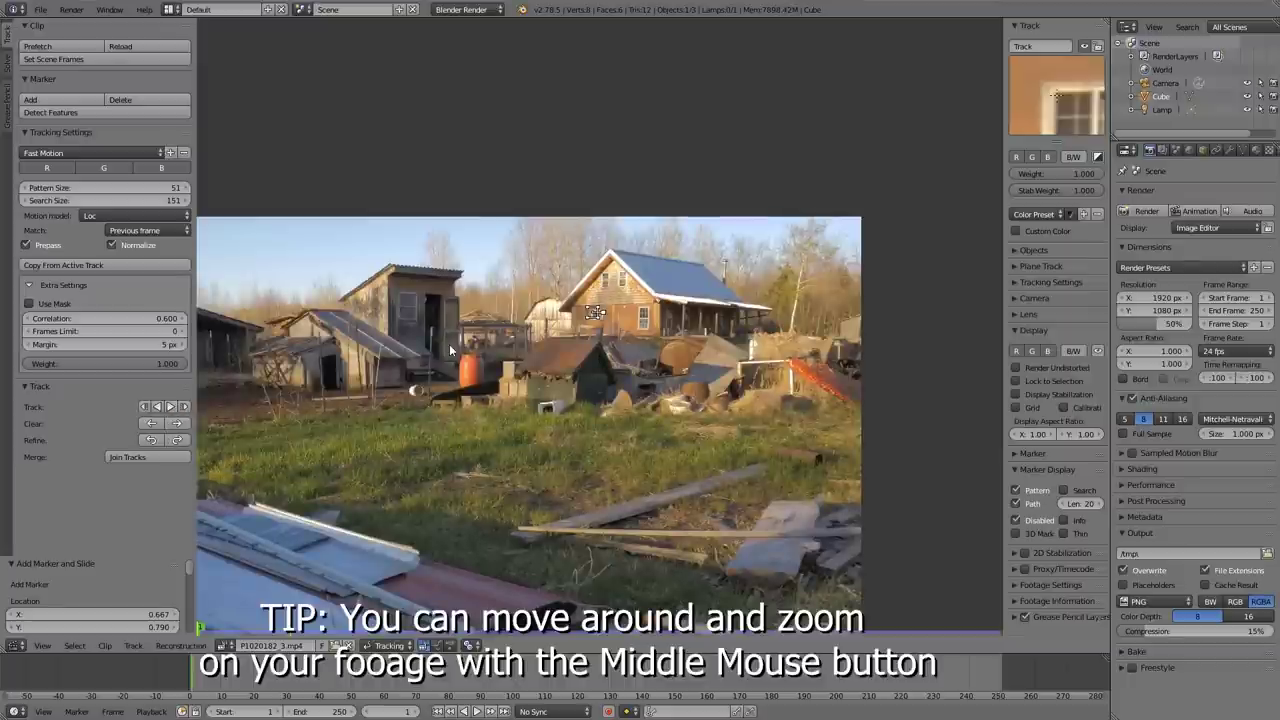
pyautogui.hotkey('ctrl', 't')
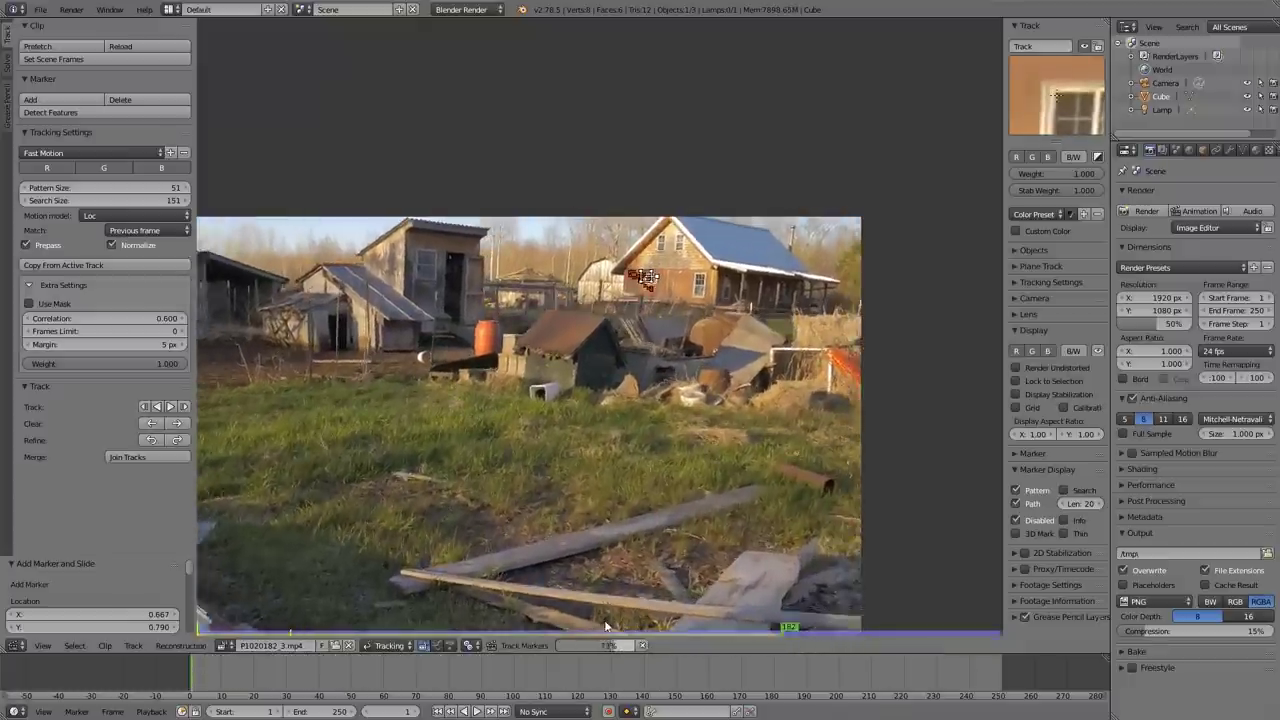
pyautogui.moveTo(960, 675)
pyautogui.mouseDown()
pyautogui.moveTo(370, 696)
pyautogui.moveTo(191, 687)
pyautogui.mouseUp()
# Step: Add a tracking marker at the upper corner of the low shed's dark doorway
pyautogui.moveTo(472, 563); pyautogui.dragTo(562, 519, button='middle')
pyautogui.scroll(2, 528, 399)
pyautogui.moveTo(516, 323); pyautogui.dragTo(603, 347, button='middle')
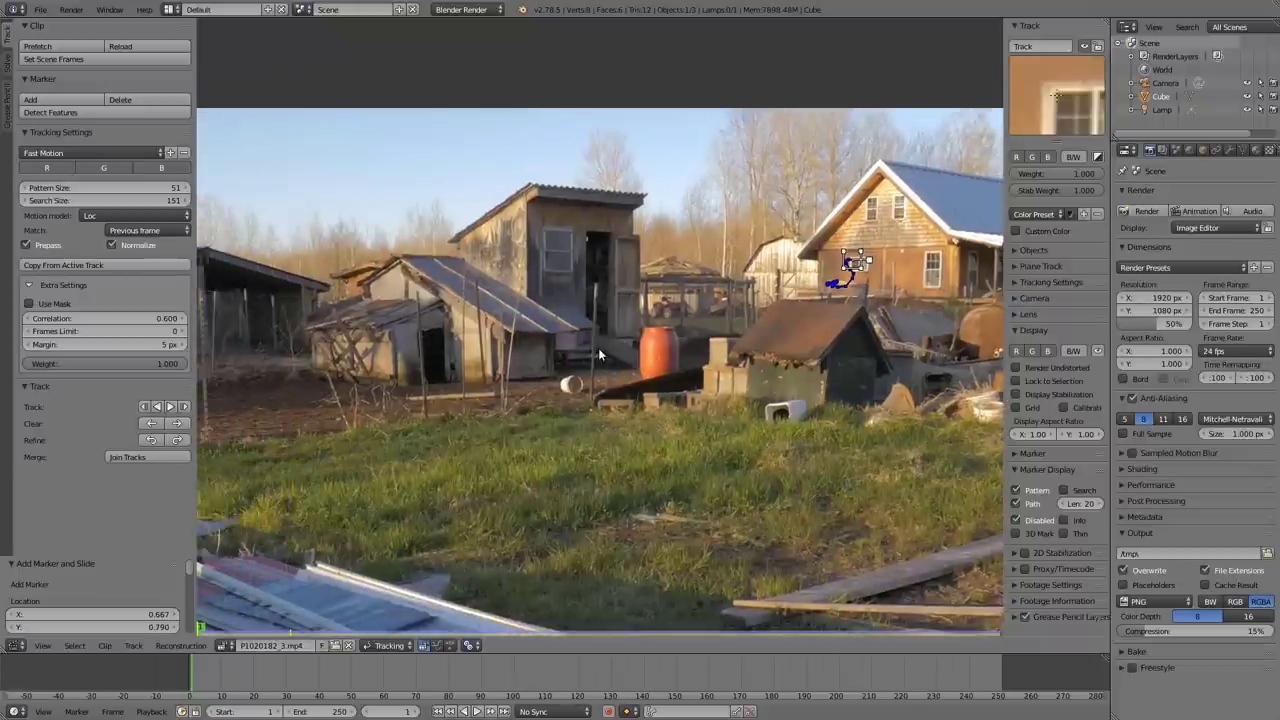
pyautogui.scroll(5, 603, 348)
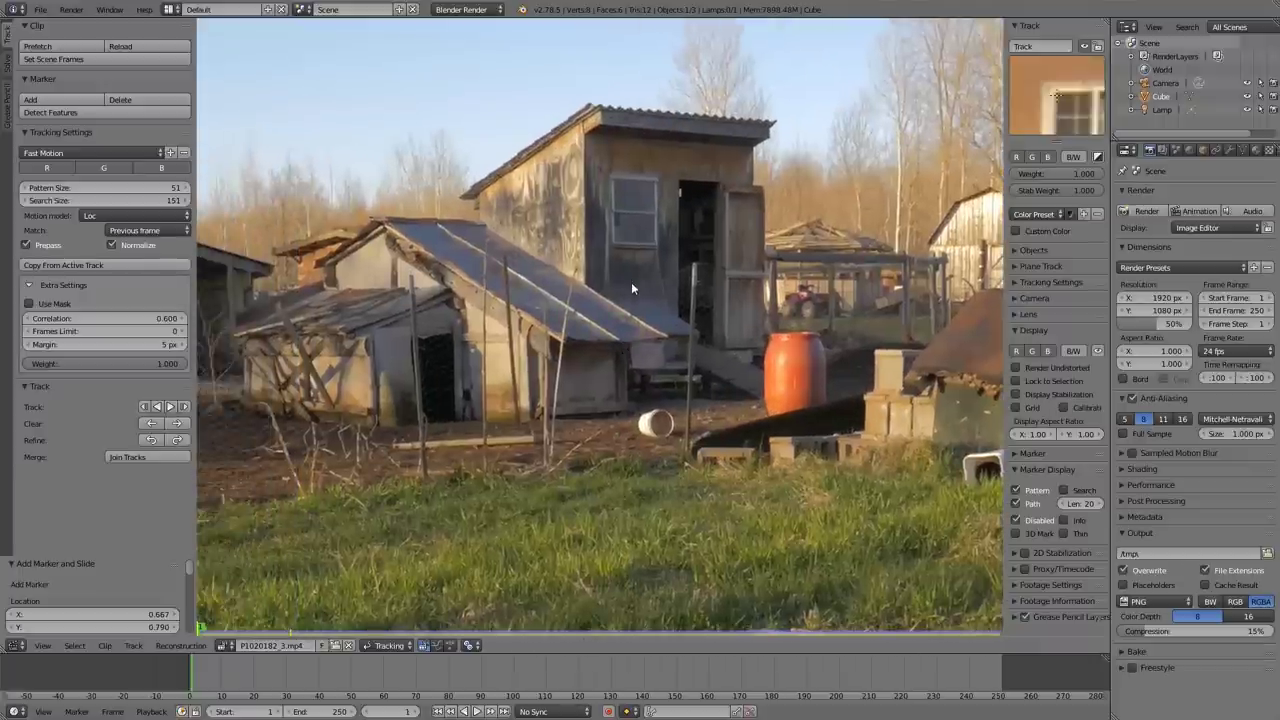
pyautogui.moveTo(774, 294); pyautogui.dragTo(649, 322, button='middle')
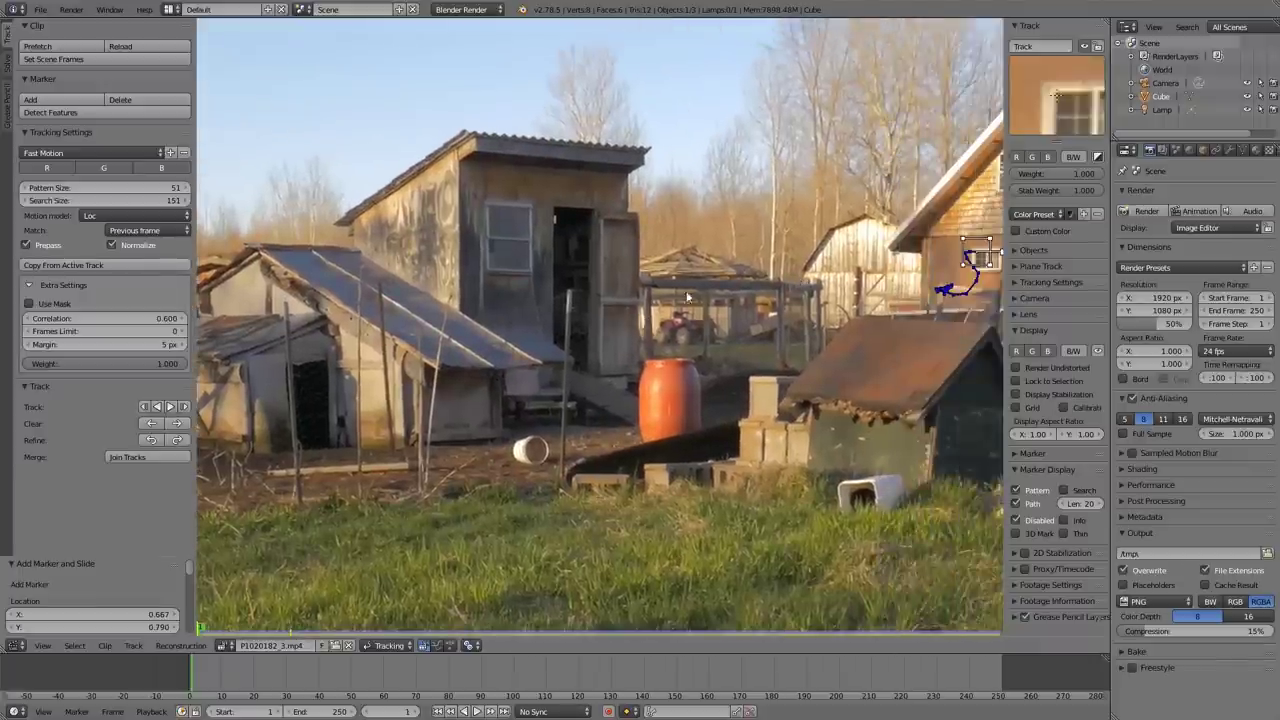
pyautogui.scroll(2, 572, 341)
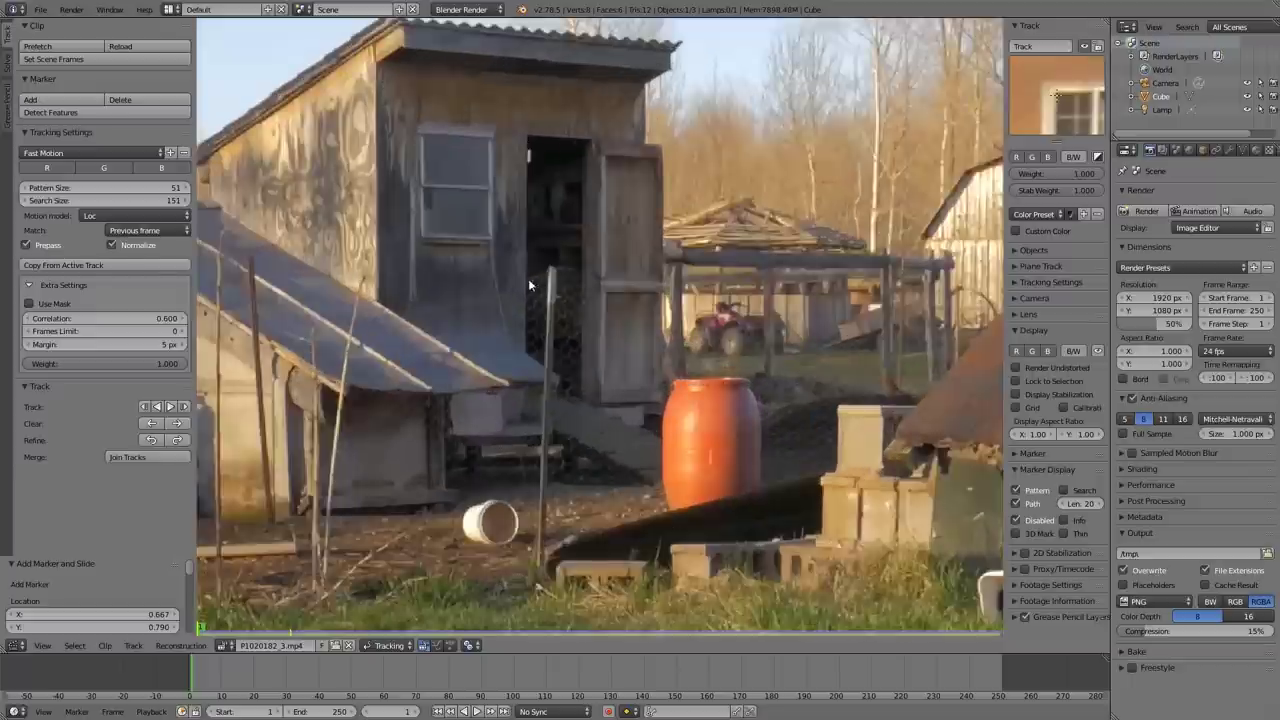
pyautogui.keyDown('ctrl'); pyautogui.click(375, 400); pyautogui.keyUp('ctrl')
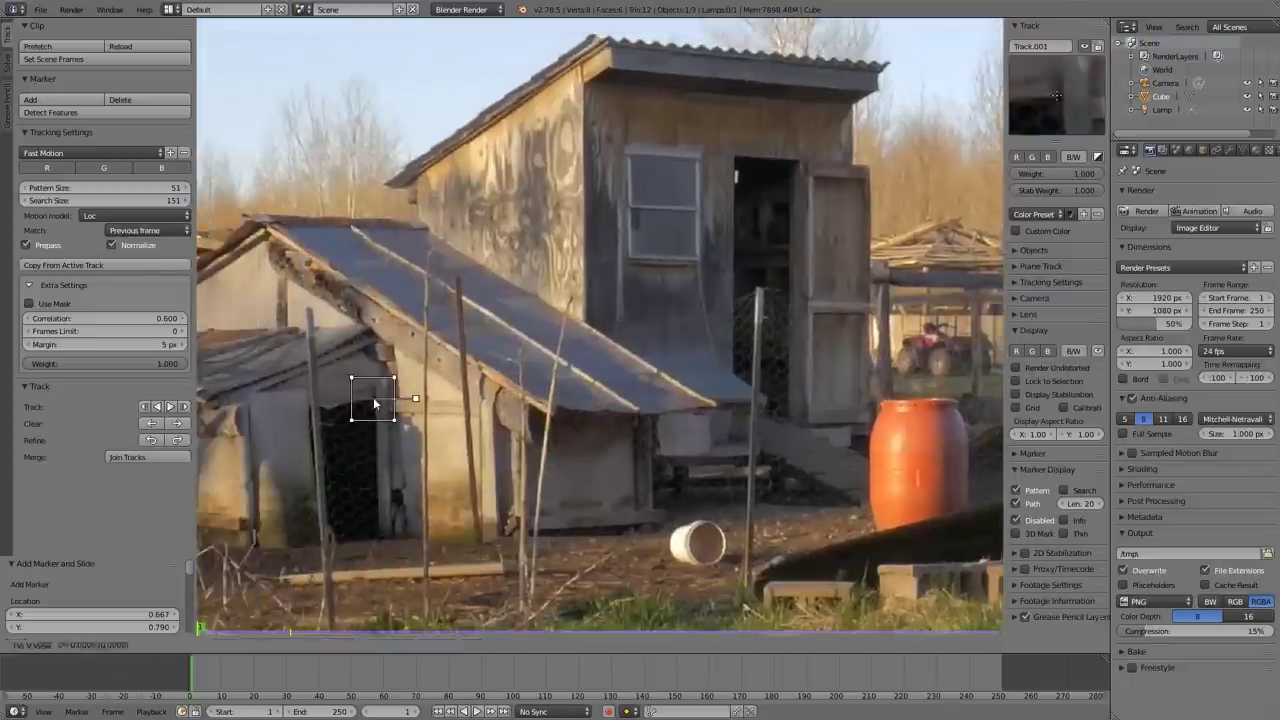
# Step: Add a tracking marker on the tall shed's sloping roof edge and move it to the roof's front corner
pyautogui.scroll(-3, 541, 396)
pyautogui.moveTo(541, 396); pyautogui.dragTo(675, 203, button='middle')
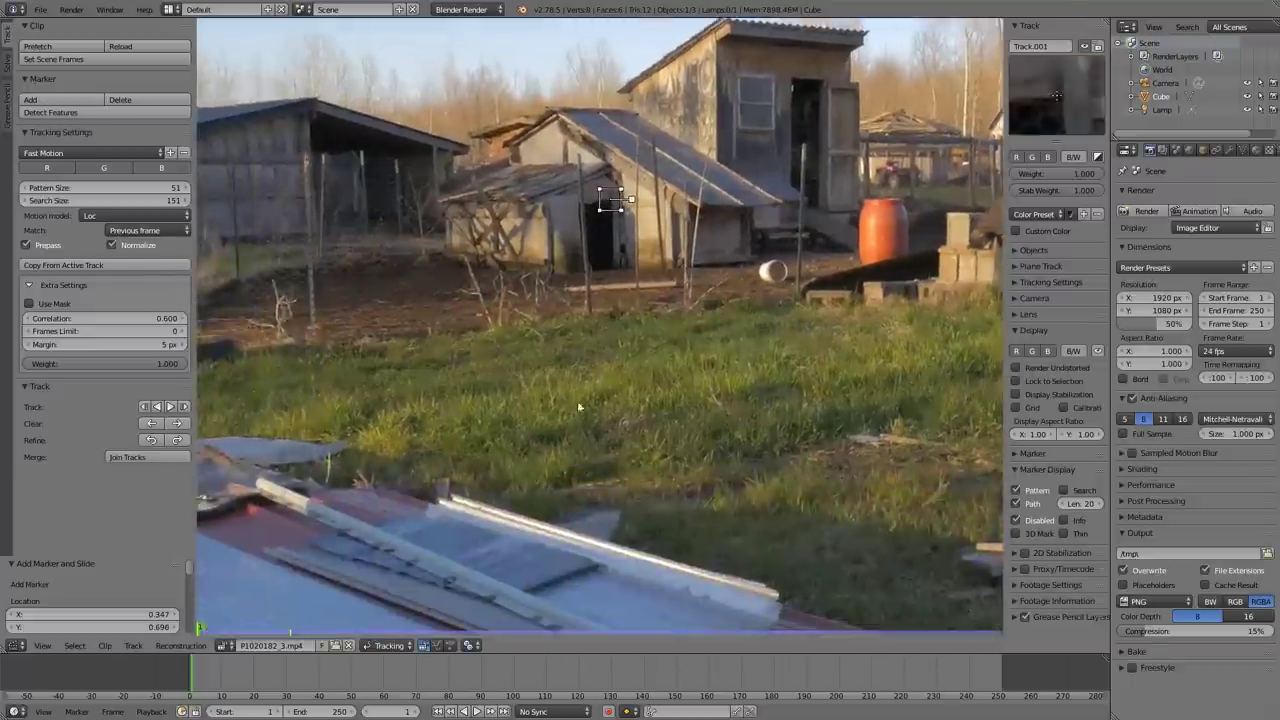
pyautogui.moveTo(558, 422); pyautogui.dragTo(616, 291, button='middle')
pyautogui.moveTo(665, 185)
pyautogui.mouseDown(button='middle')
pyautogui.moveTo(675, 260)
pyautogui.moveTo(650, 345)
pyautogui.mouseUp(button='middle')
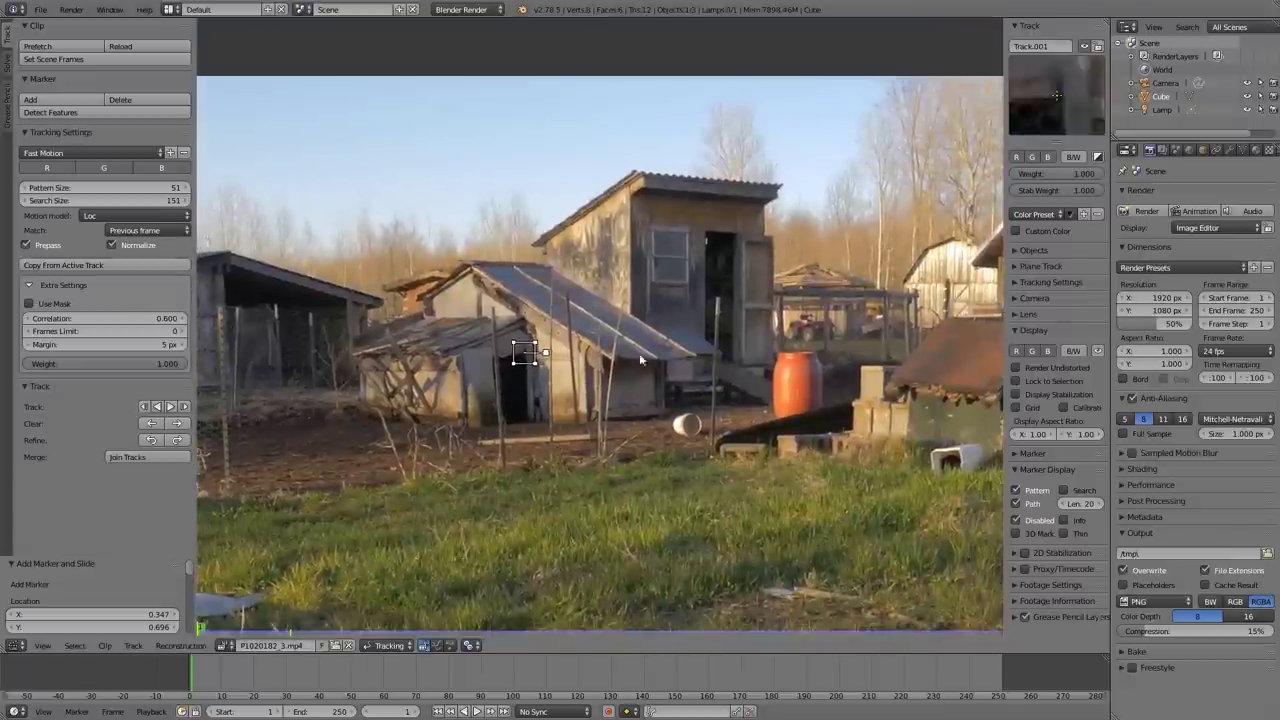
pyautogui.scroll(2, 648, 350)
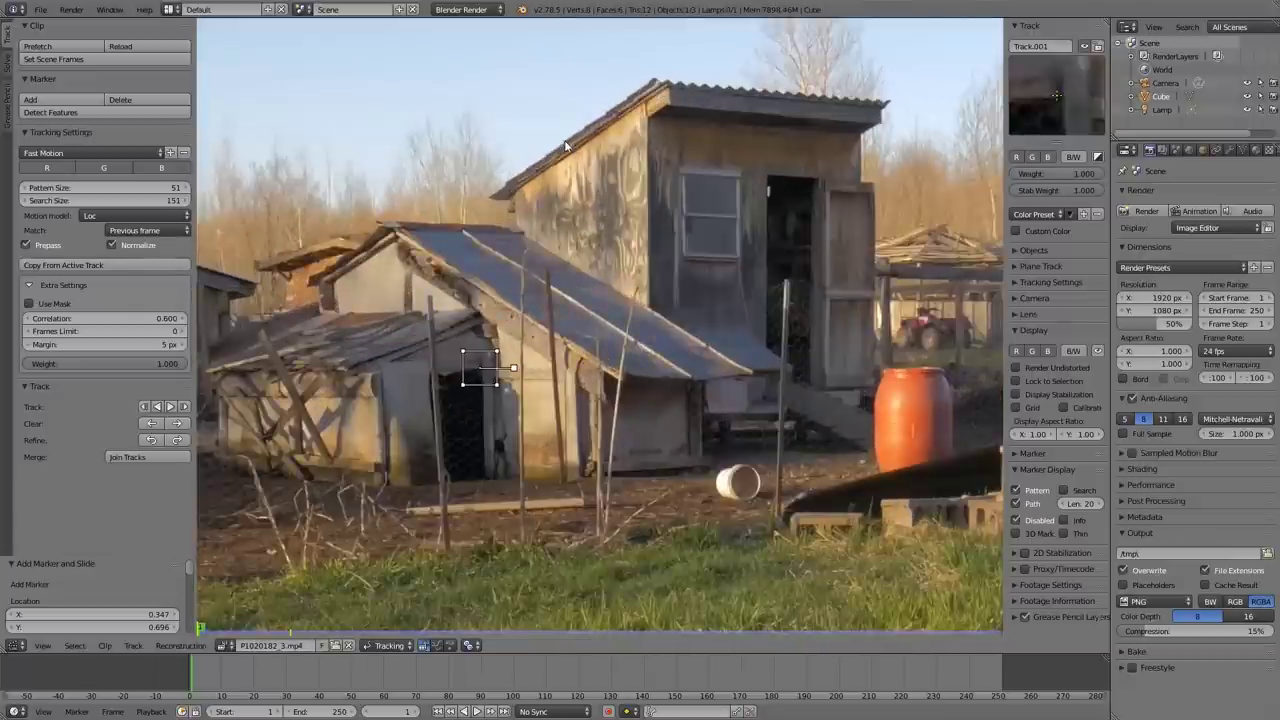
pyautogui.keyDown('ctrl'); pyautogui.click(565, 146); pyautogui.keyUp('ctrl')
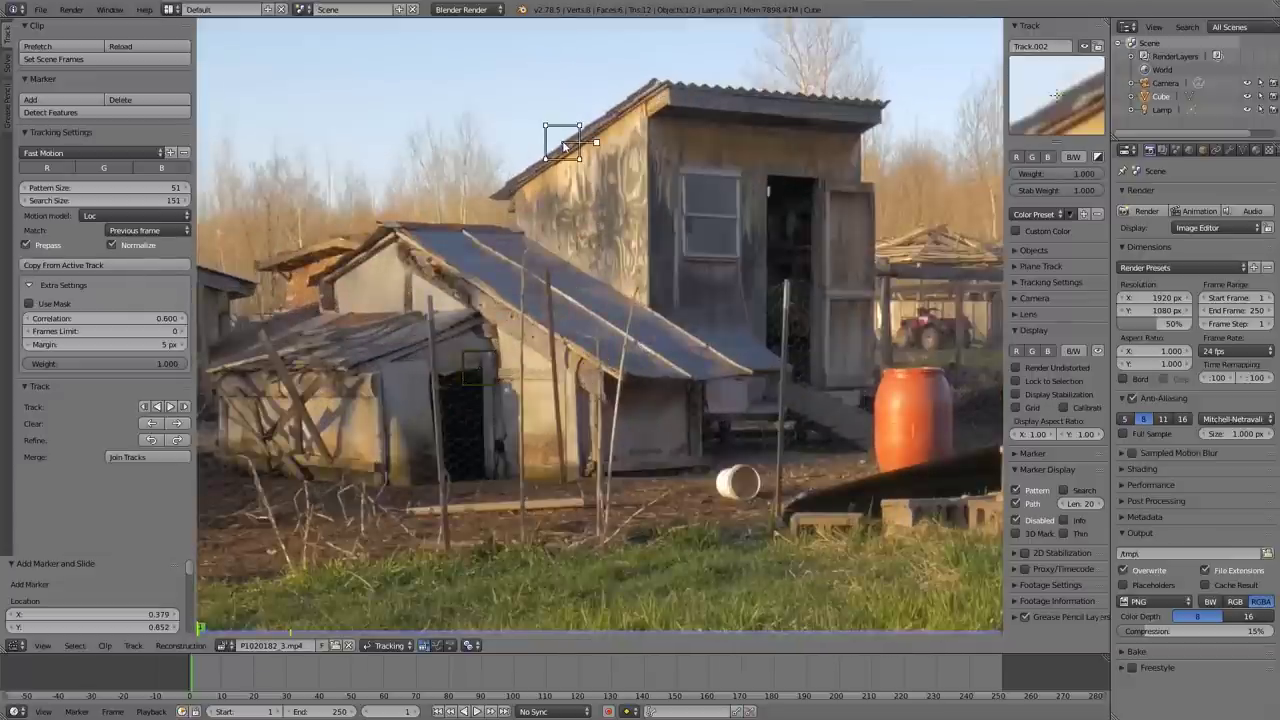
pyautogui.press('g')
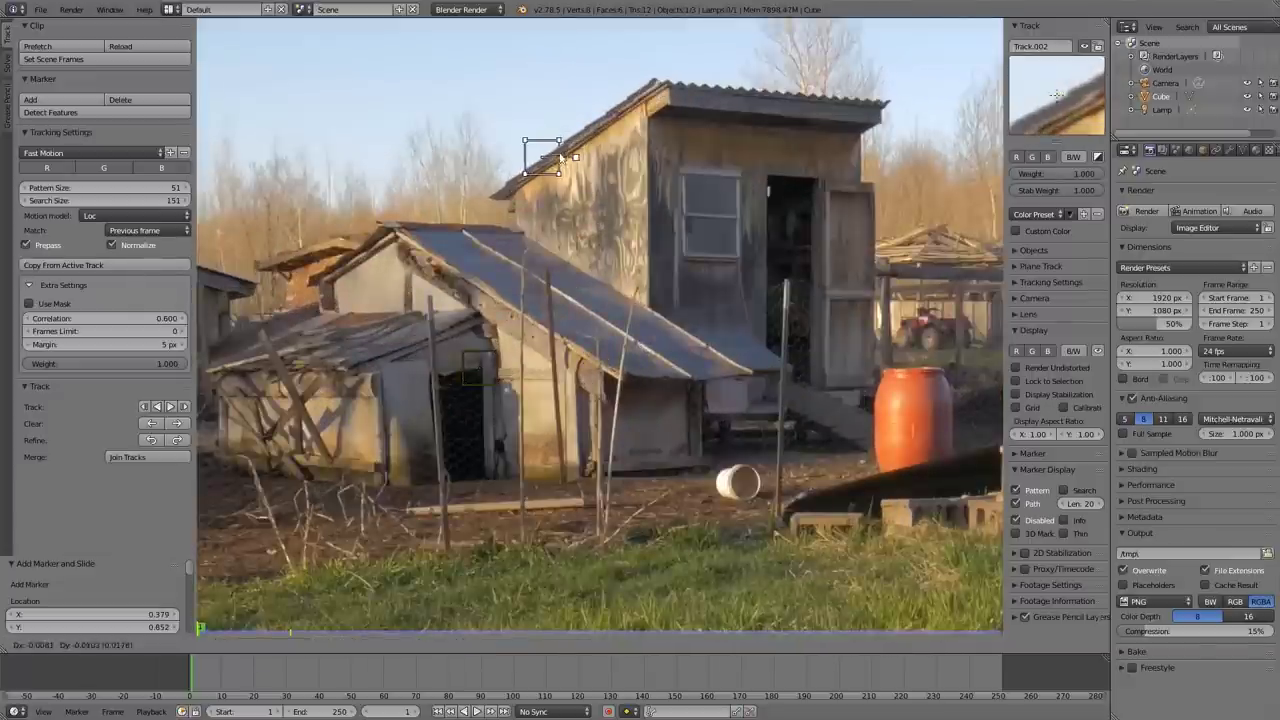
pyautogui.click(596, 141)
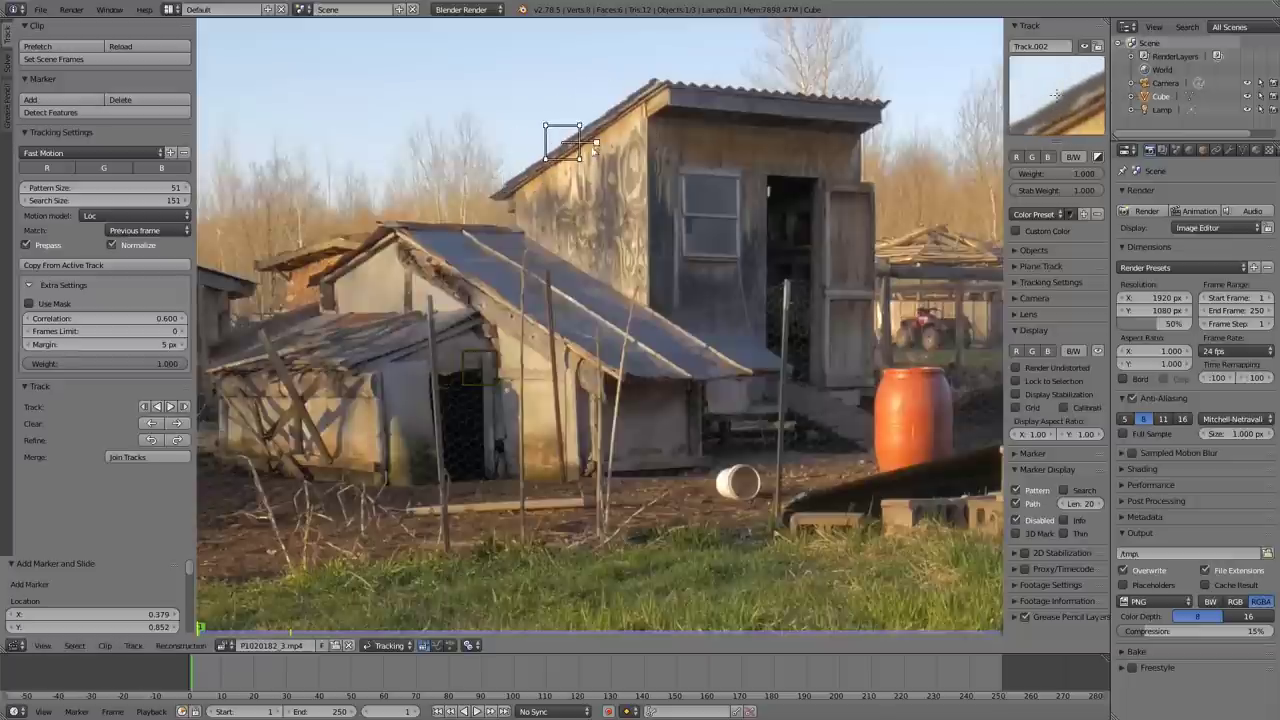
pyautogui.moveTo(605, 172); pyautogui.dragTo(559, 218, button='middle')
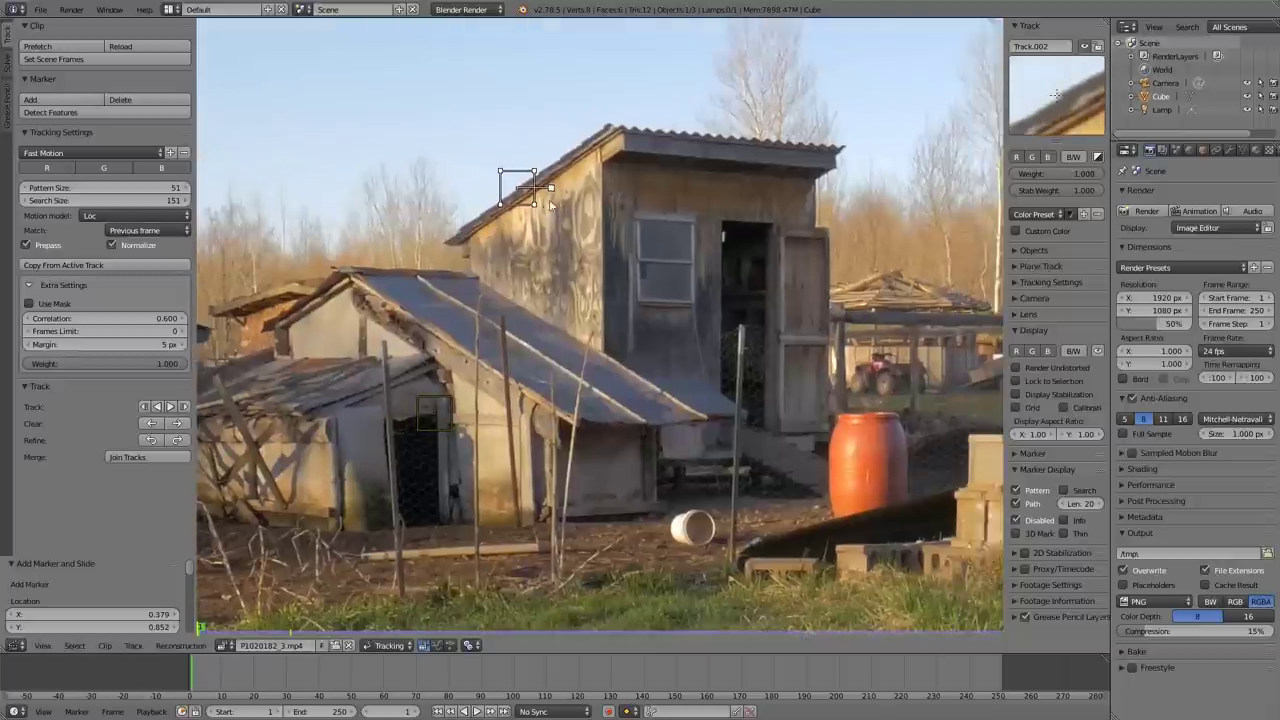
pyautogui.press('g')
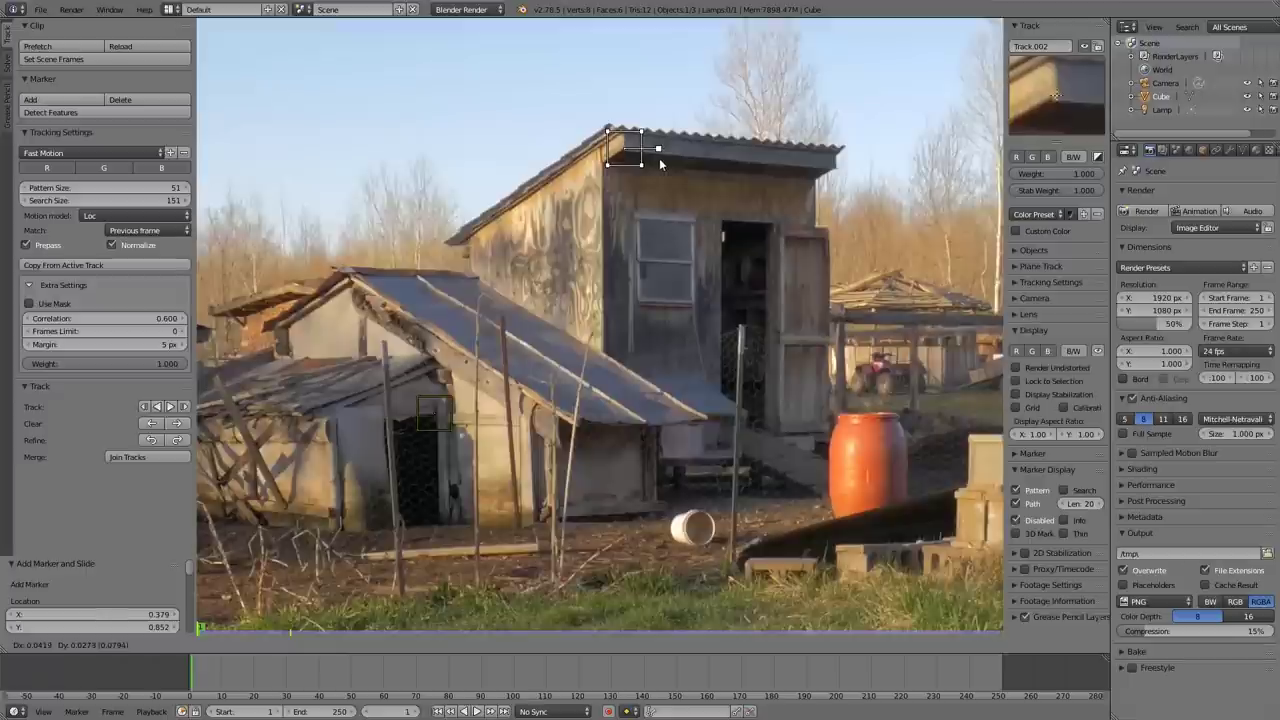
pyautogui.click(659, 158)
# Step: Add a tracking marker on the top of the post standing in front of the pale barn
pyautogui.moveTo(659, 158); pyautogui.dragTo(722, 177, button='middle')
pyautogui.moveTo(494, 248); pyautogui.dragTo(525, 154, button='middle')
pyautogui.moveTo(772, 198); pyautogui.dragTo(563, 247, button='middle')
pyautogui.moveTo(866, 213); pyautogui.dragTo(655, 231, button='middle')
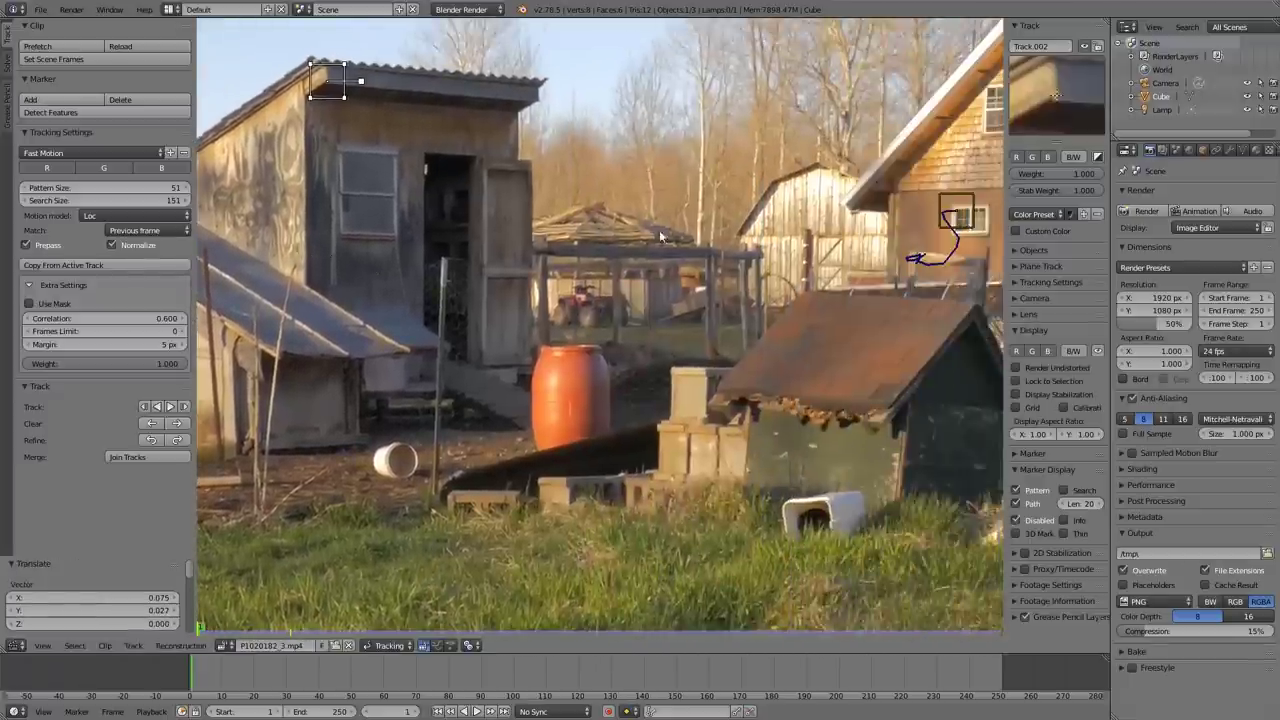
pyautogui.moveTo(822, 243); pyautogui.dragTo(590, 262, button='middle')
pyautogui.scroll(2, 575, 275)
pyautogui.scroll(1, 576, 280)
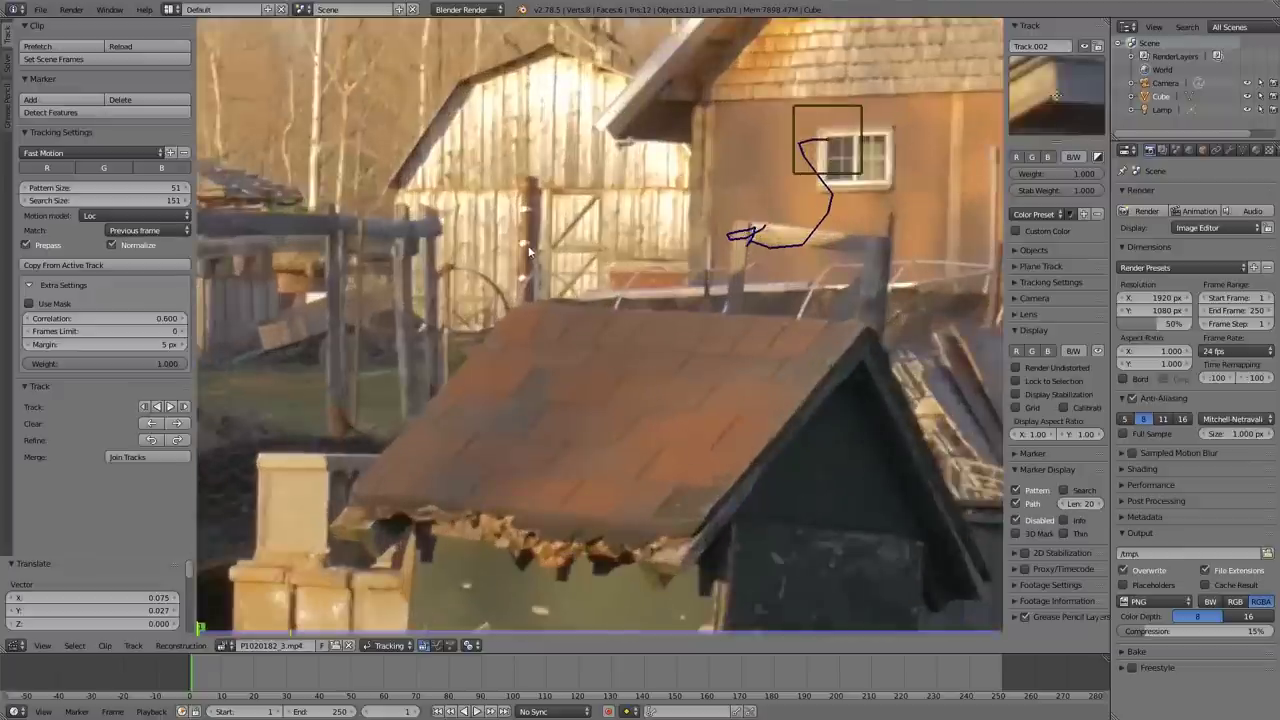
pyautogui.keyDown('ctrl'); pyautogui.click(527, 186); pyautogui.keyUp('ctrl')
# Step: Add tracking markers on the upper-left corners of the house's tall ground-floor window and its right upper-floor window
pyautogui.moveTo(623, 200); pyautogui.dragTo(629, 256, button='middle')
pyautogui.keyDown('ctrl'); pyautogui.click(811, 241); pyautogui.keyUp('ctrl')
pyautogui.moveTo(700, 129); pyautogui.dragTo(670, 258, button='middle')
pyautogui.keyDown('ctrl'); pyautogui.click(655, 146); pyautogui.keyUp('ctrl')
# Step: Add a tracking marker on the small white object beside the large rusty tank in the scrap pile
pyautogui.scroll(-4, 796, 398)
pyautogui.moveTo(796, 398)
pyautogui.mouseDown(button='middle')
pyautogui.moveTo(658, 296)
pyautogui.moveTo(635, 304)
pyautogui.mouseUp(button='middle')
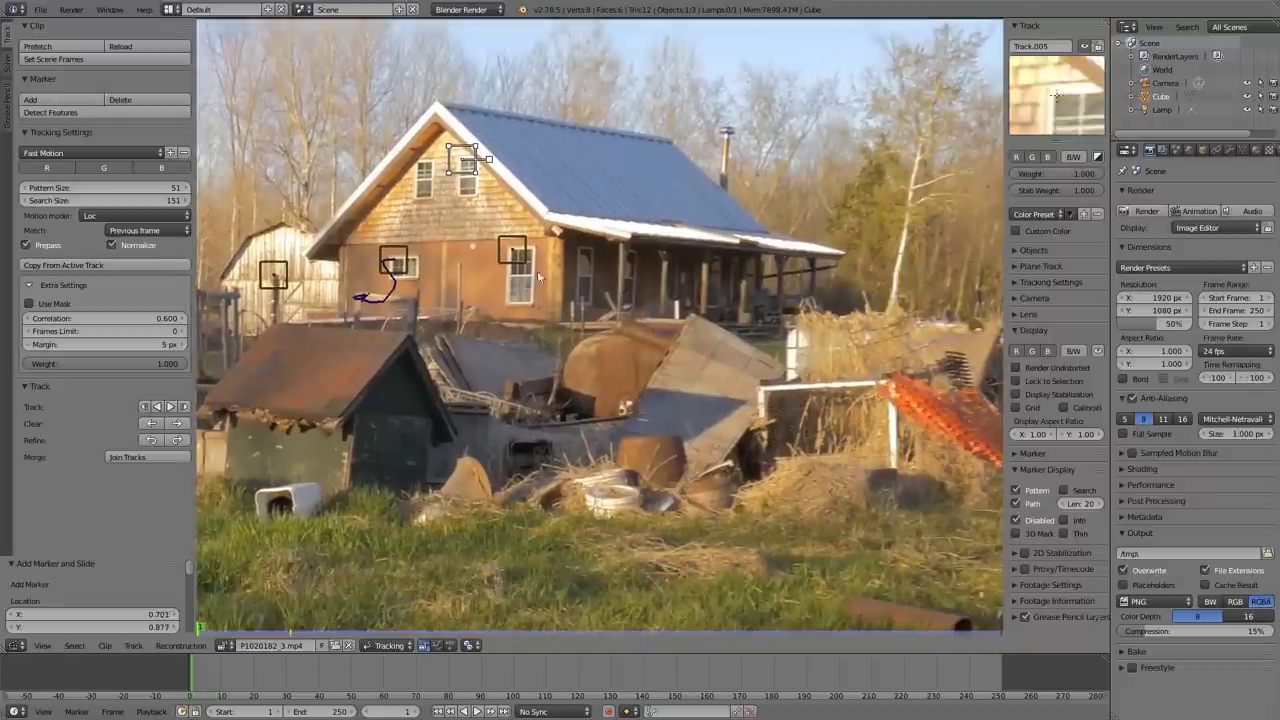
pyautogui.scroll(1, 612, 342)
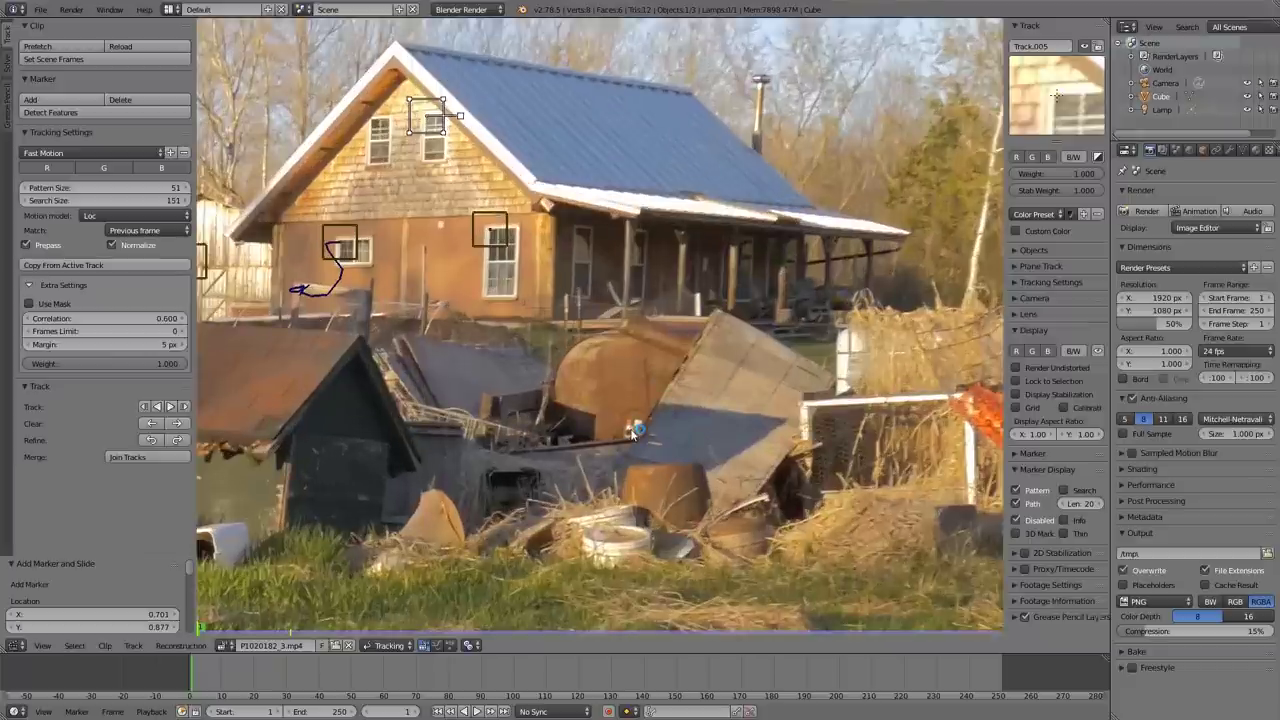
pyautogui.keyDown('ctrl'); pyautogui.click(632, 433); pyautogui.keyUp('ctrl')
# Step: Add a tracking marker on the corner of the dark blue sheet lying among the foreground metal sheets
pyautogui.scroll(-4, 569, 427)
pyautogui.moveTo(569, 427)
pyautogui.mouseDown(button='middle')
pyautogui.moveTo(592, 360)
pyautogui.moveTo(680, 305)
pyautogui.mouseUp(button='middle')
pyautogui.scroll(2, 554, 362)
pyautogui.moveTo(454, 356); pyautogui.dragTo(580, 368, button='middle')
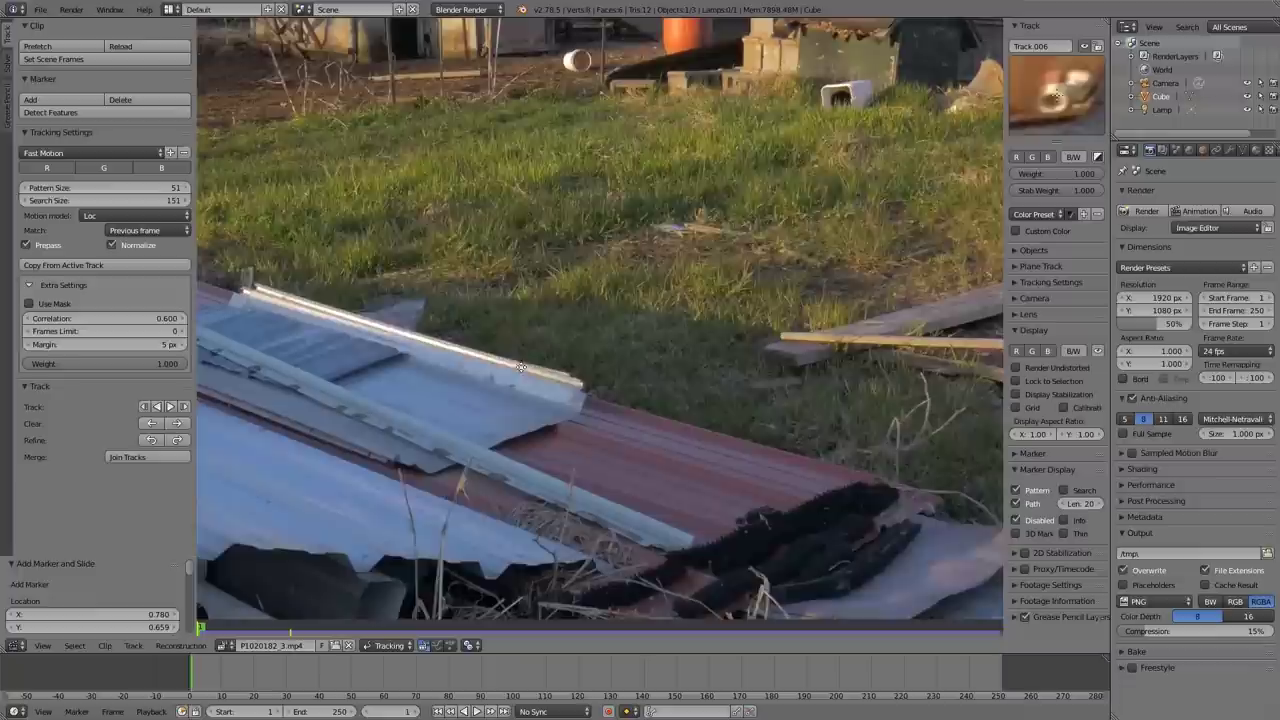
pyautogui.keyDown('ctrl'); pyautogui.click(398, 352); pyautogui.keyUp('ctrl')
# Step: Add a tracking marker on the orange end of the pole lying in the foreground grass
pyautogui.scroll(-5, 675, 309)
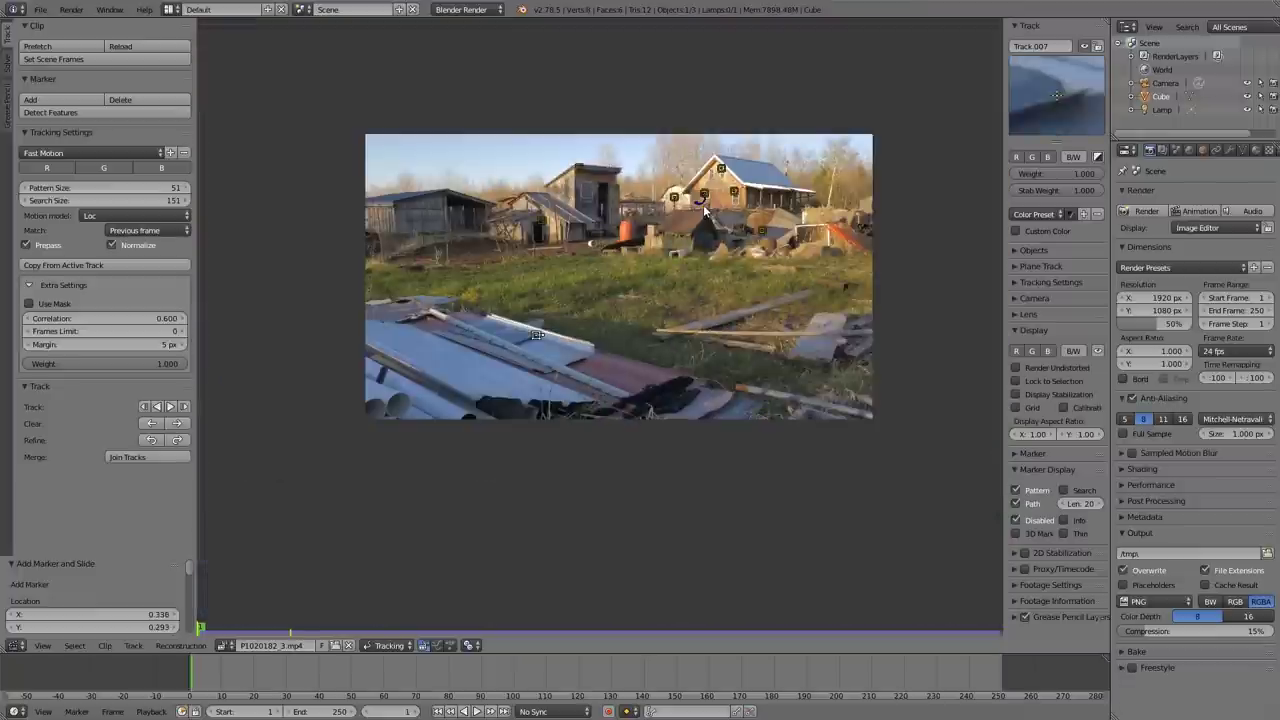
pyautogui.scroll(3, 590, 340)
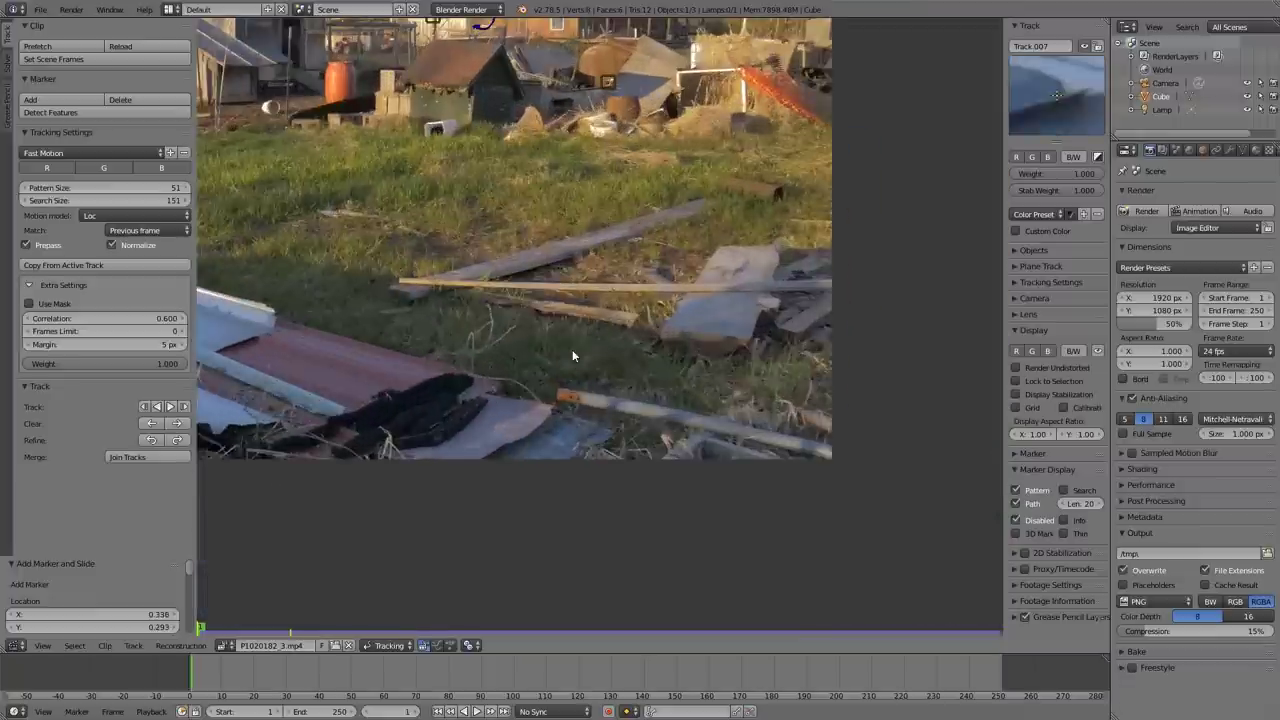
pyautogui.scroll(3, 570, 400)
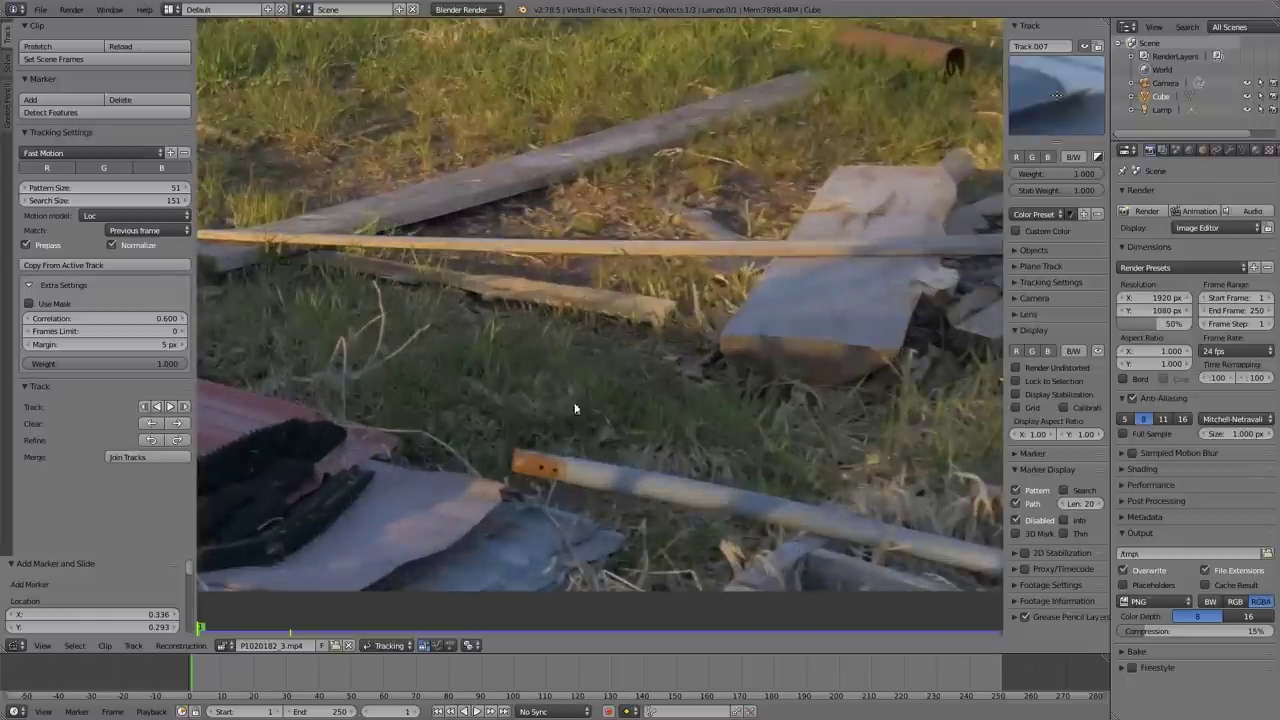
pyautogui.keyDown('ctrl'); pyautogui.click(516, 452); pyautogui.keyUp('ctrl')
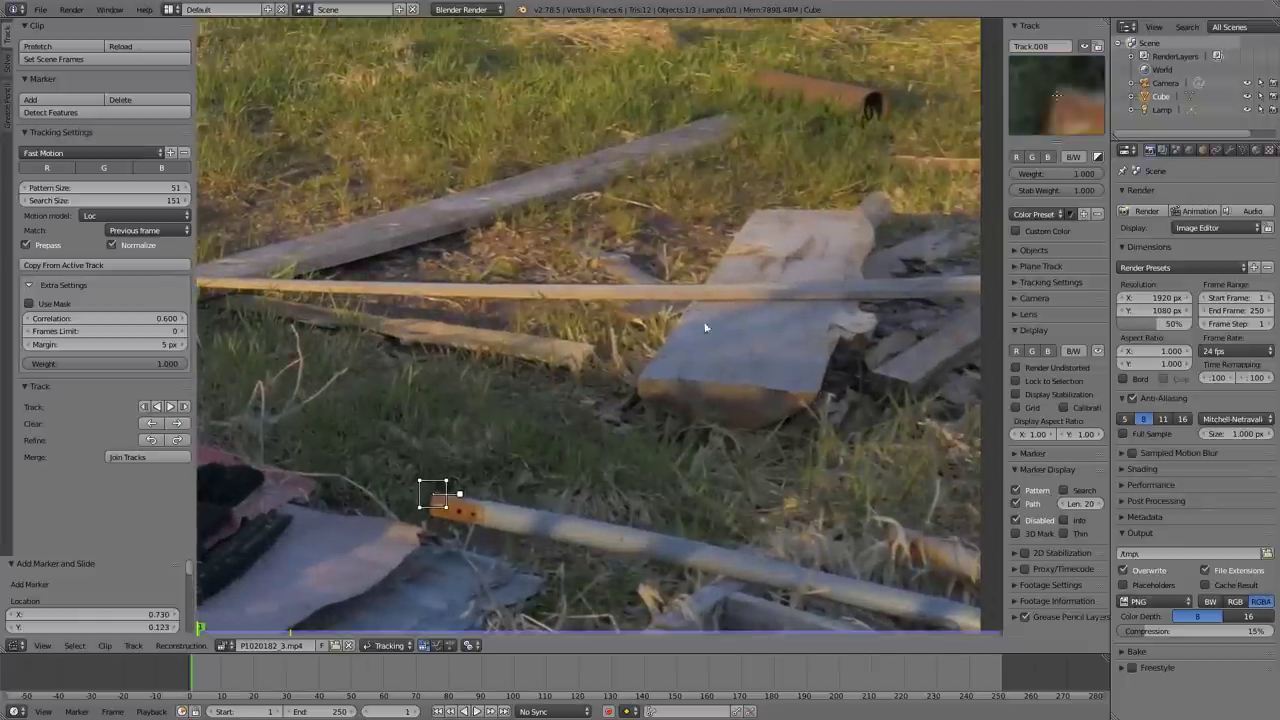
# Step: Add a tracking marker on the near end of the long thin plank lying in the grass
pyautogui.moveTo(787, 295); pyautogui.dragTo(688, 378, button='middle')
pyautogui.scroll(1, 699, 297)
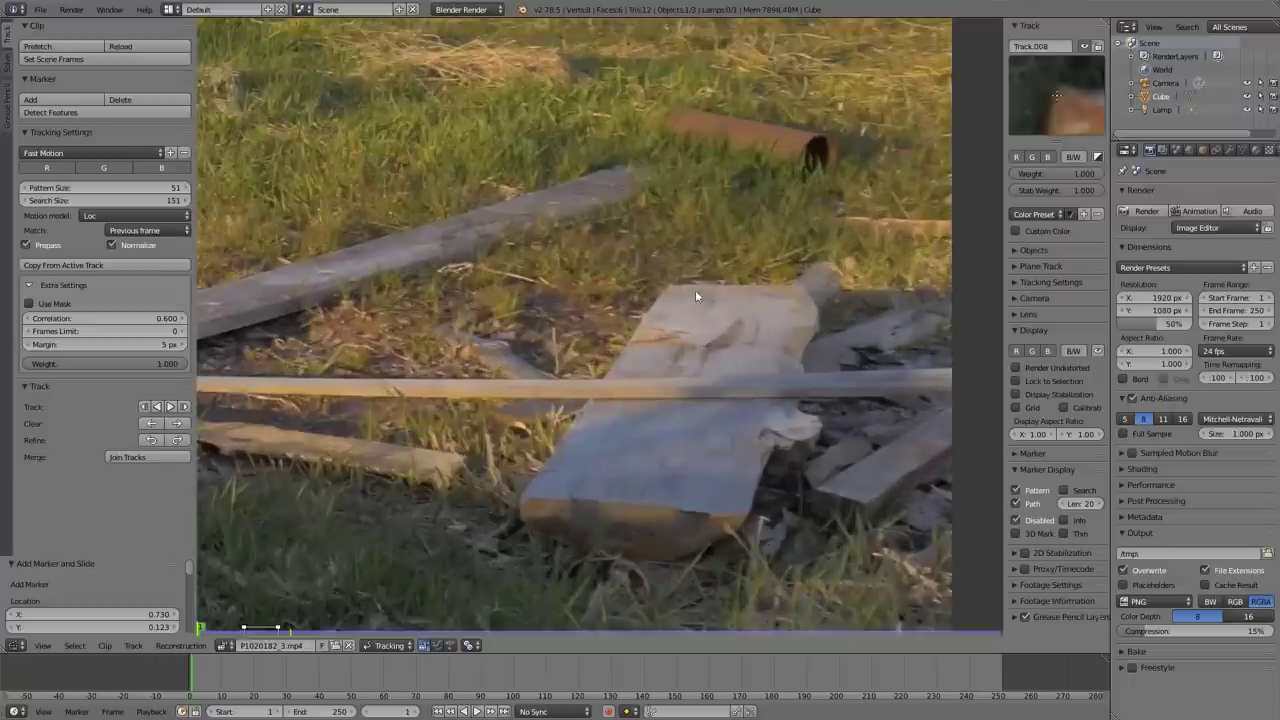
pyautogui.scroll(-2, 556, 302)
pyautogui.moveTo(497, 310); pyautogui.dragTo(657, 314, button='middle')
pyautogui.moveTo(487, 366); pyautogui.dragTo(657, 363, button='middle')
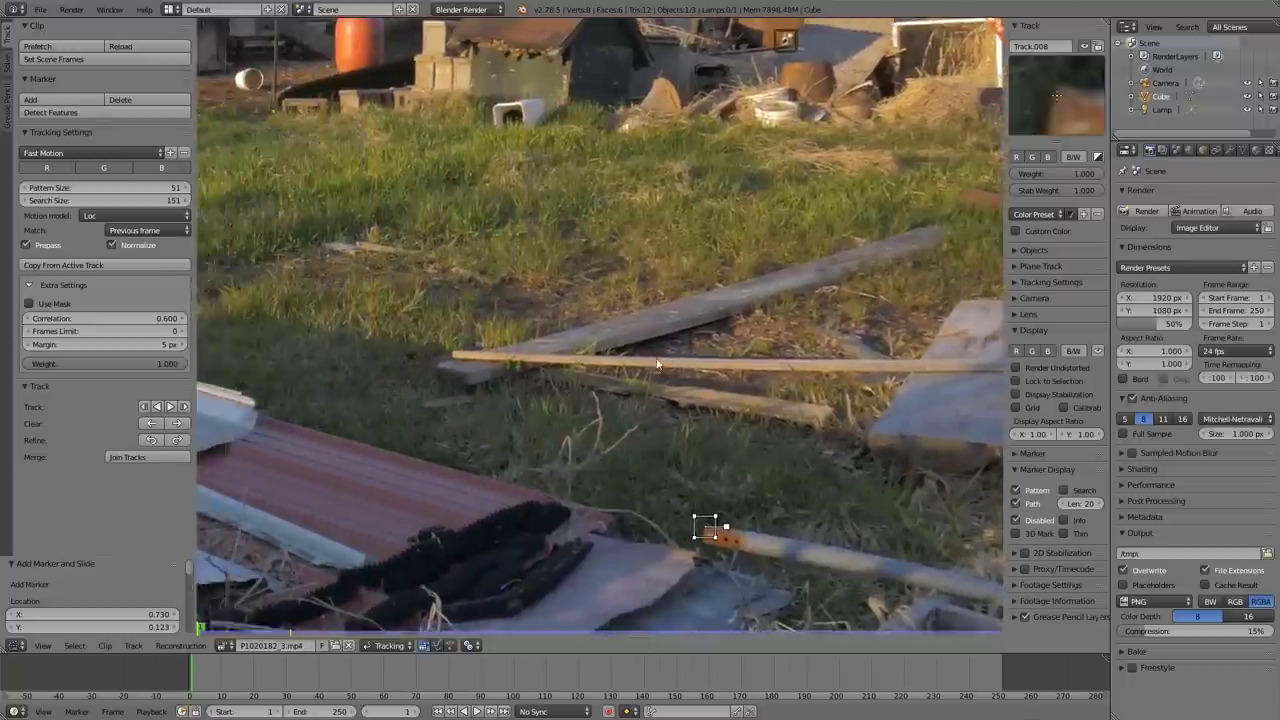
pyautogui.scroll(2, 636, 364)
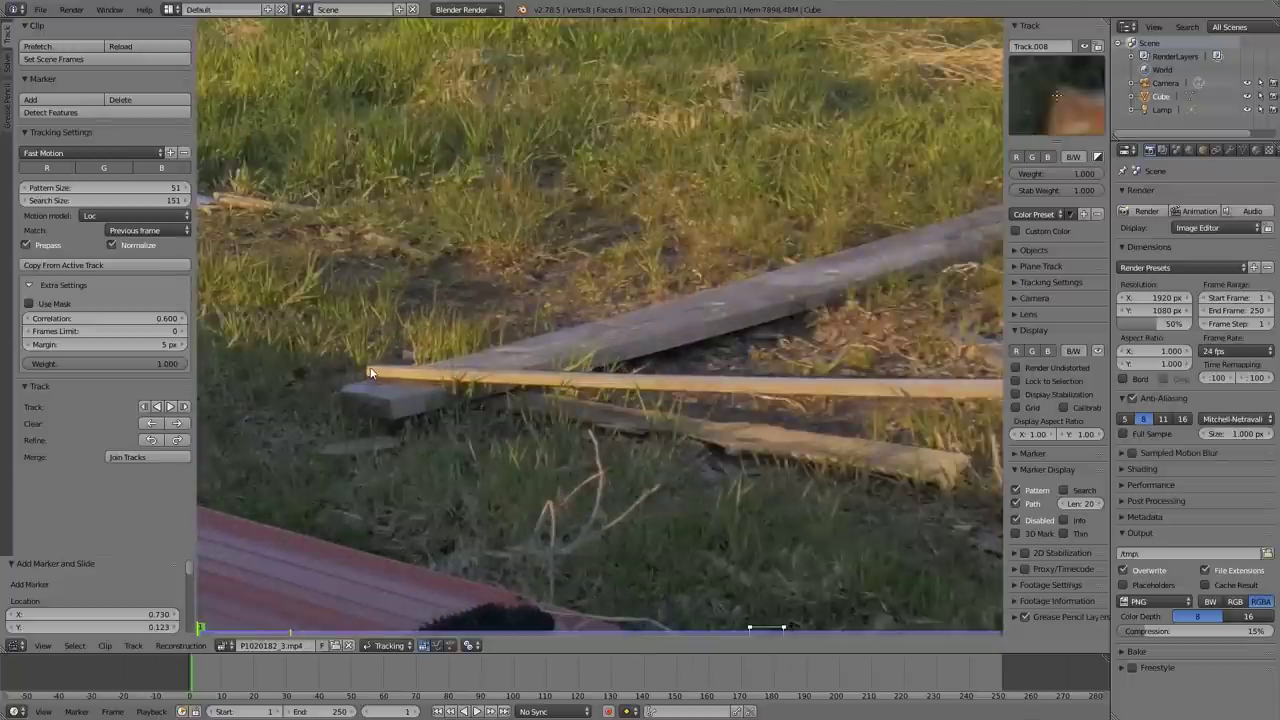
pyautogui.keyDown('ctrl'); pyautogui.click(370, 373); pyautogui.keyUp('ctrl')
# Step: Add a tracking marker on the top of the post inside the open-fronted shed
pyautogui.scroll(-3, 437, 363)
pyautogui.moveTo(437, 363); pyautogui.dragTo(766, 344, button='middle')
pyautogui.moveTo(580, 296); pyautogui.dragTo(639, 414, button='middle')
pyautogui.scroll(2, 598, 306)
pyautogui.moveTo(595, 269); pyautogui.dragTo(584, 350, button='middle')
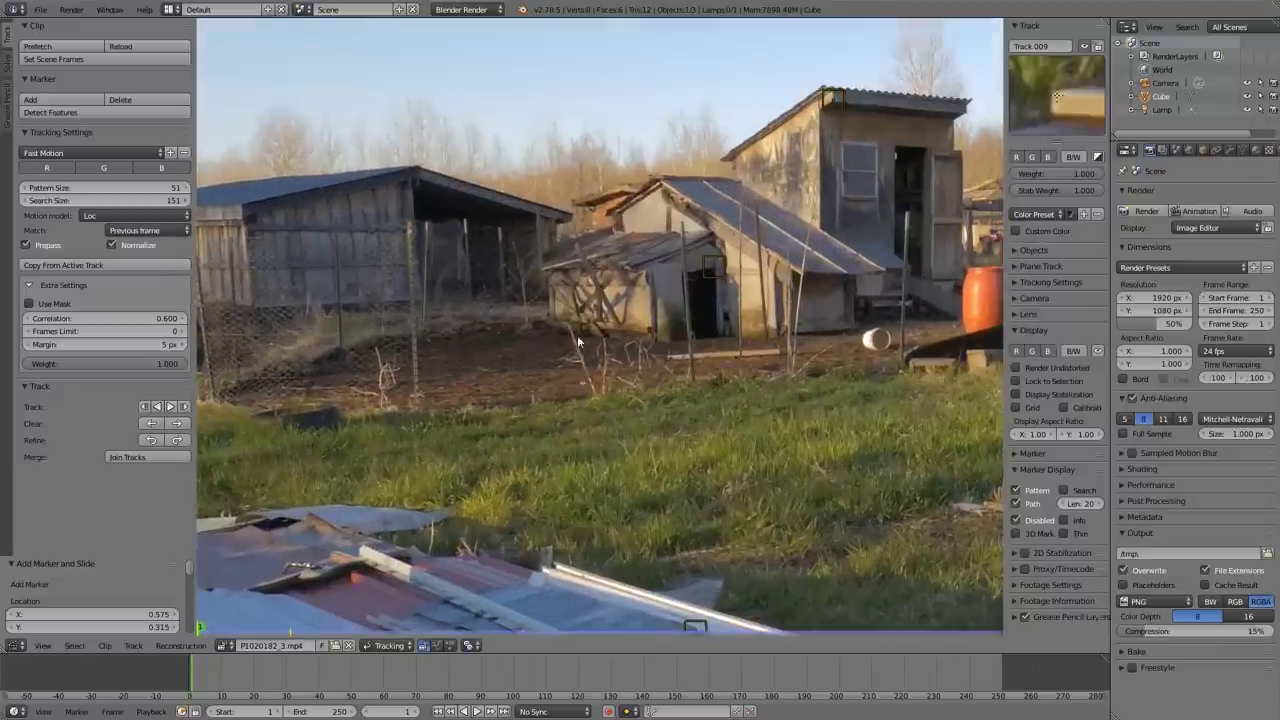
pyautogui.scroll(2, 584, 349)
pyautogui.keyDown('ctrl'); pyautogui.click(386, 157); pyautogui.keyUp('ctrl')
# Step: Examine the area around the sheds and the marker coverage for further features to track
pyautogui.scroll(-2, 612, 279)
pyautogui.moveTo(633, 255); pyautogui.dragTo(527, 331, button='middle')
pyautogui.scroll(2, 527, 330)
pyautogui.scroll(-2, 634, 320)
pyautogui.scroll(5, 538, 340)
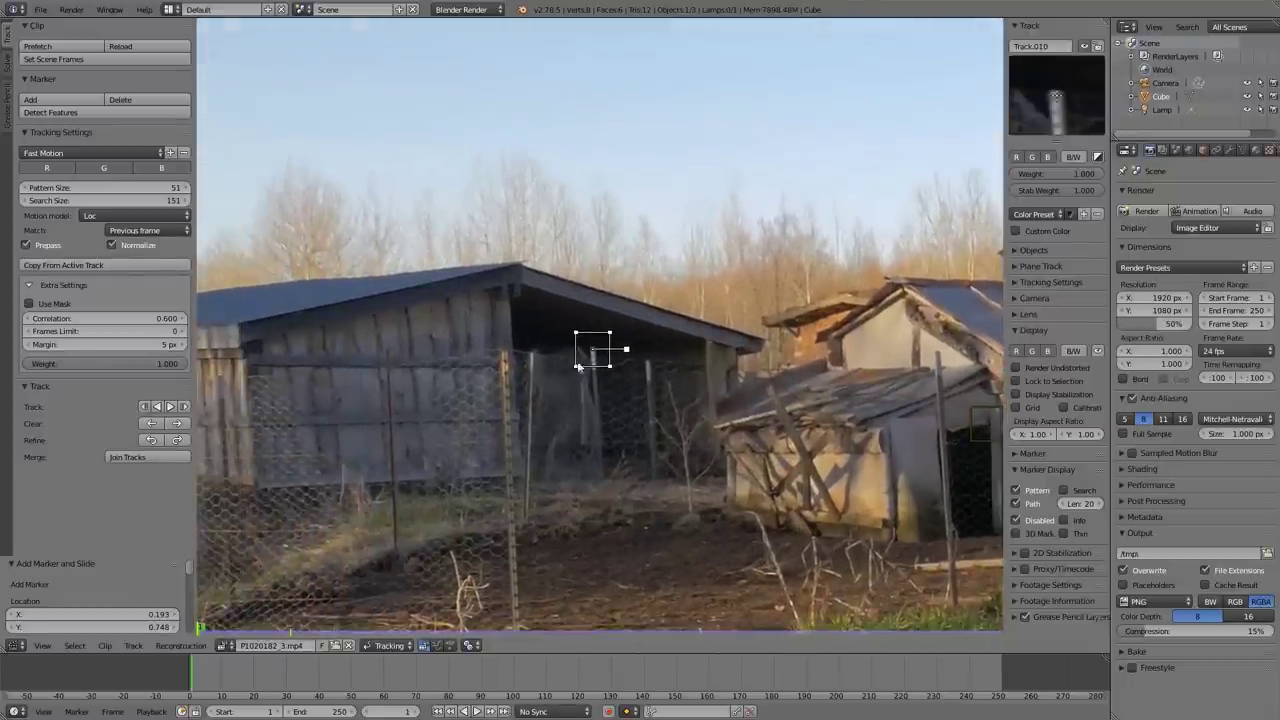
pyautogui.scroll(1, 522, 345)
pyautogui.scroll(-6, 513, 290)
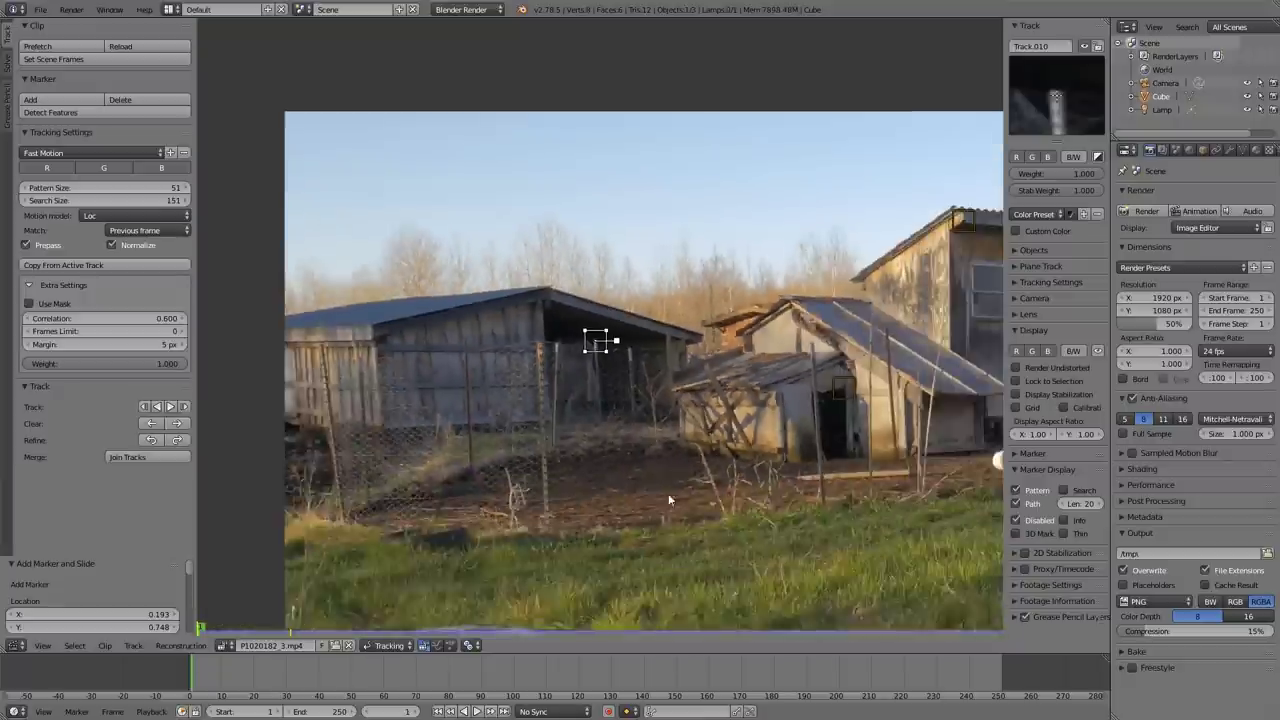
pyautogui.scroll(4, 625, 350)
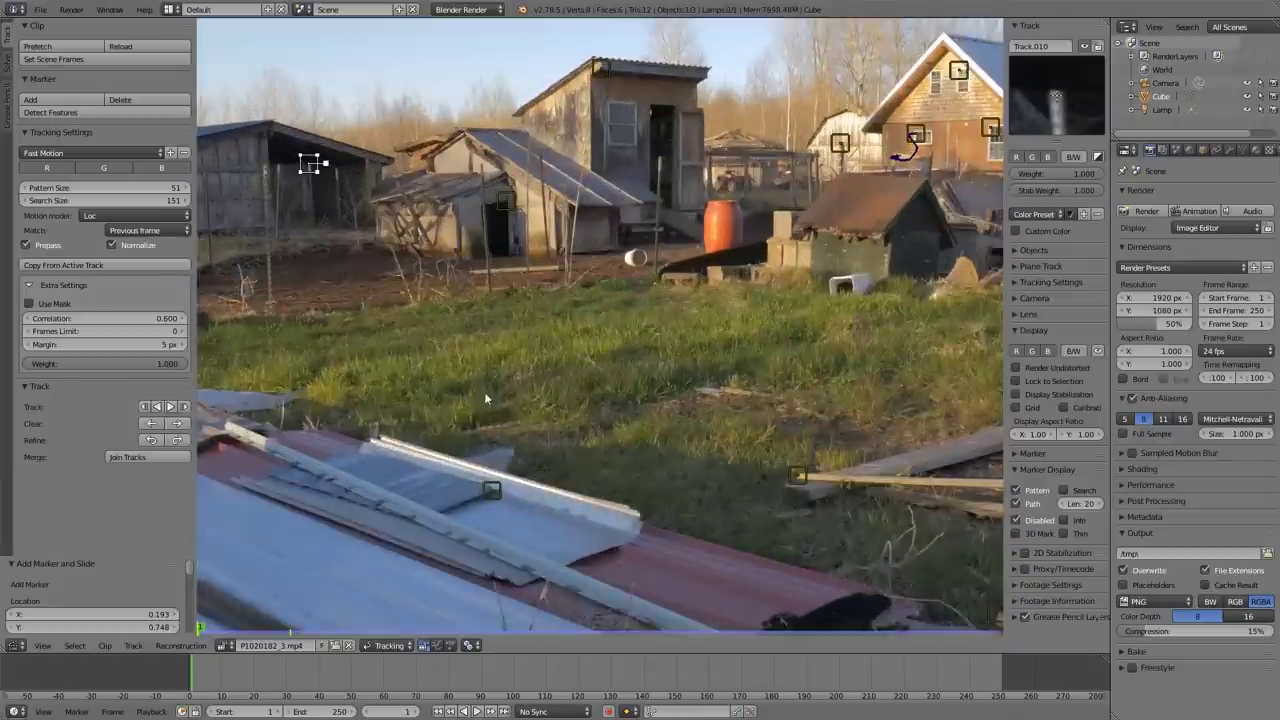
# Step: Add a tracking marker on the small brown tip at the far edge of the scrap sheet-metal pile
pyautogui.scroll(2, 496, 410)
pyautogui.scroll(1, 484, 430)
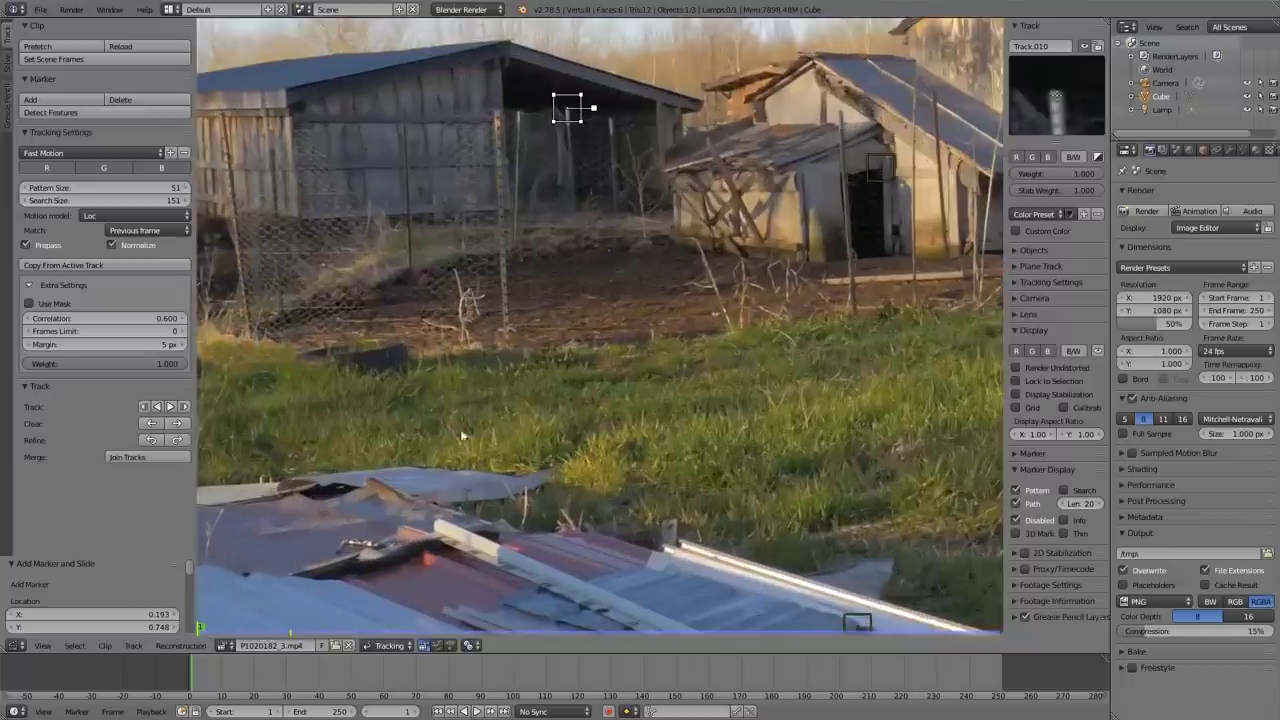
pyautogui.keyDown('ctrl'); pyautogui.click(370, 478); pyautogui.keyUp('ctrl')
# Step: Add a tracking marker on the near corner of the white frame beside the straw pile
pyautogui.moveTo(877, 568); pyautogui.dragTo(687, 403, button='middle')
pyautogui.moveTo(833, 460); pyautogui.dragTo(654, 383, button='middle')
pyautogui.moveTo(722, 426); pyautogui.dragTo(559, 339, button='middle')
pyautogui.moveTo(711, 372); pyautogui.dragTo(588, 395, button='middle')
pyautogui.scroll(-5, 790, 356)
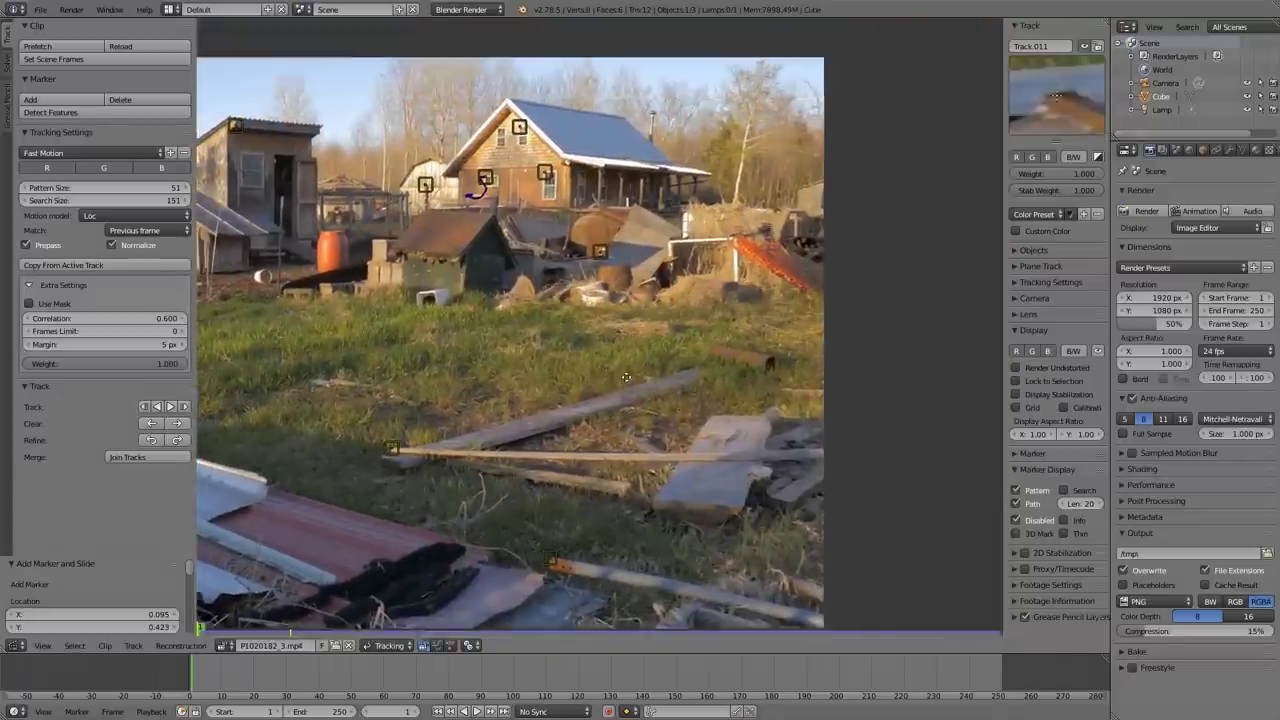
pyautogui.scroll(3, 618, 390)
pyautogui.moveTo(647, 320); pyautogui.dragTo(618, 365, button='middle')
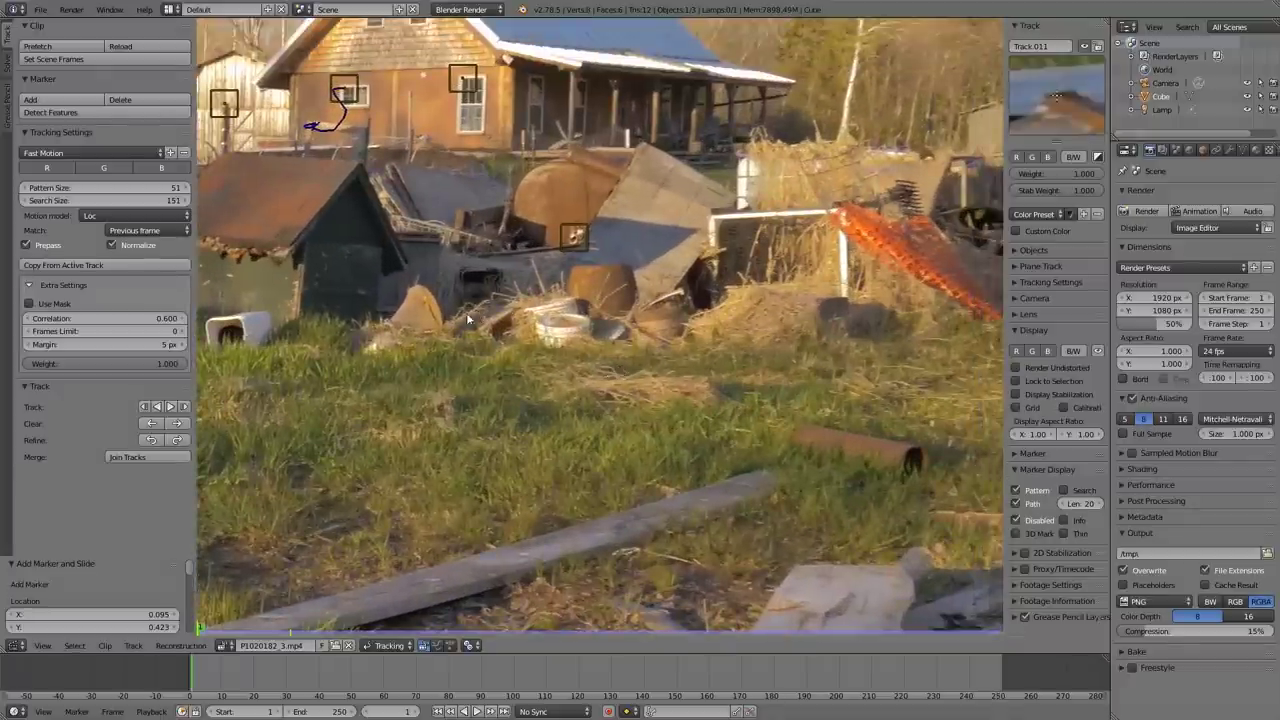
pyautogui.moveTo(476, 318); pyautogui.dragTo(453, 395, button='middle')
pyautogui.scroll(3, 700, 320)
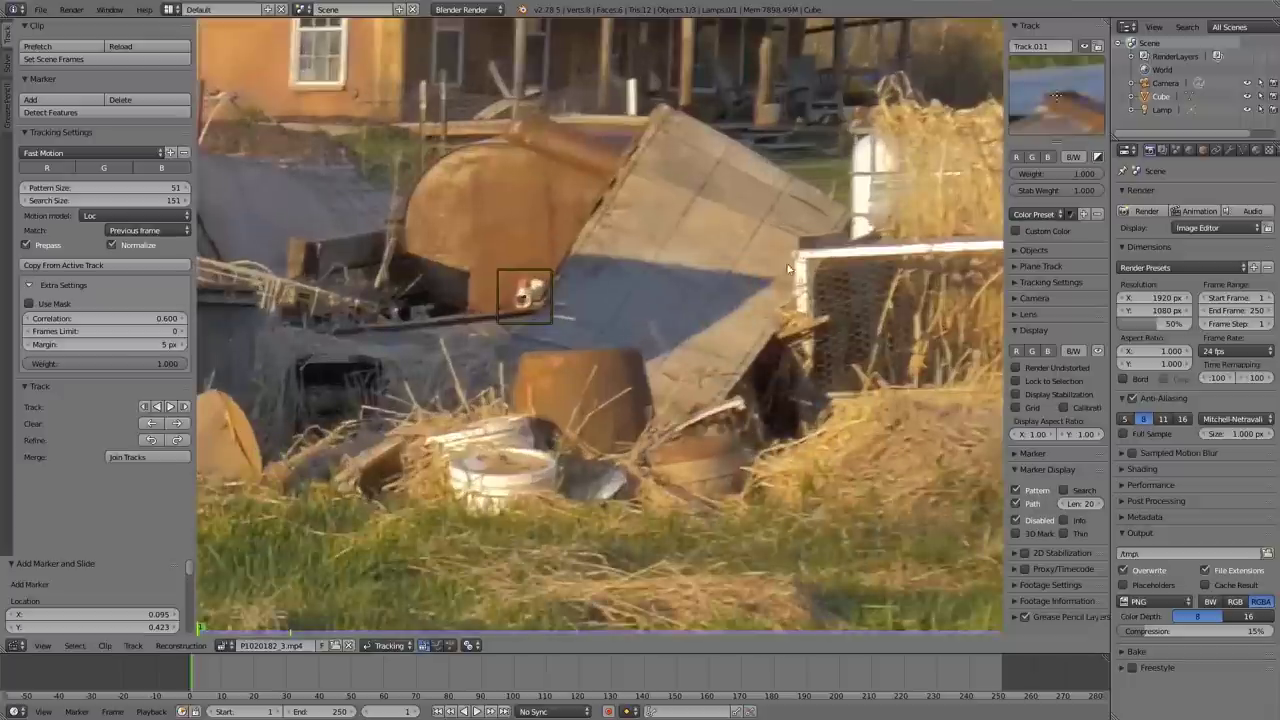
pyautogui.keyDown('ctrl'); pyautogui.click(800, 257); pyautogui.keyUp('ctrl')
# Step: Add tracking markers on the leaning panel's top corner and on the far end of the house's porch roof
pyautogui.scroll(-5, 804, 262)
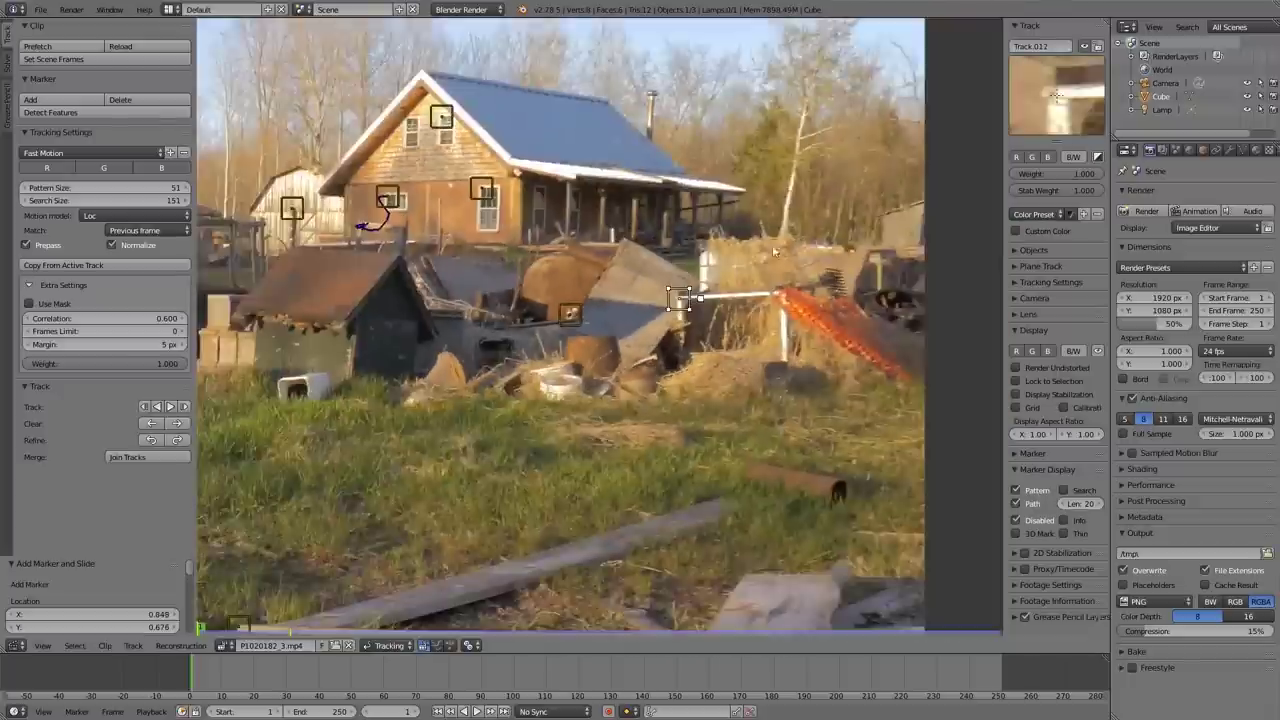
pyautogui.scroll(2, 693, 325)
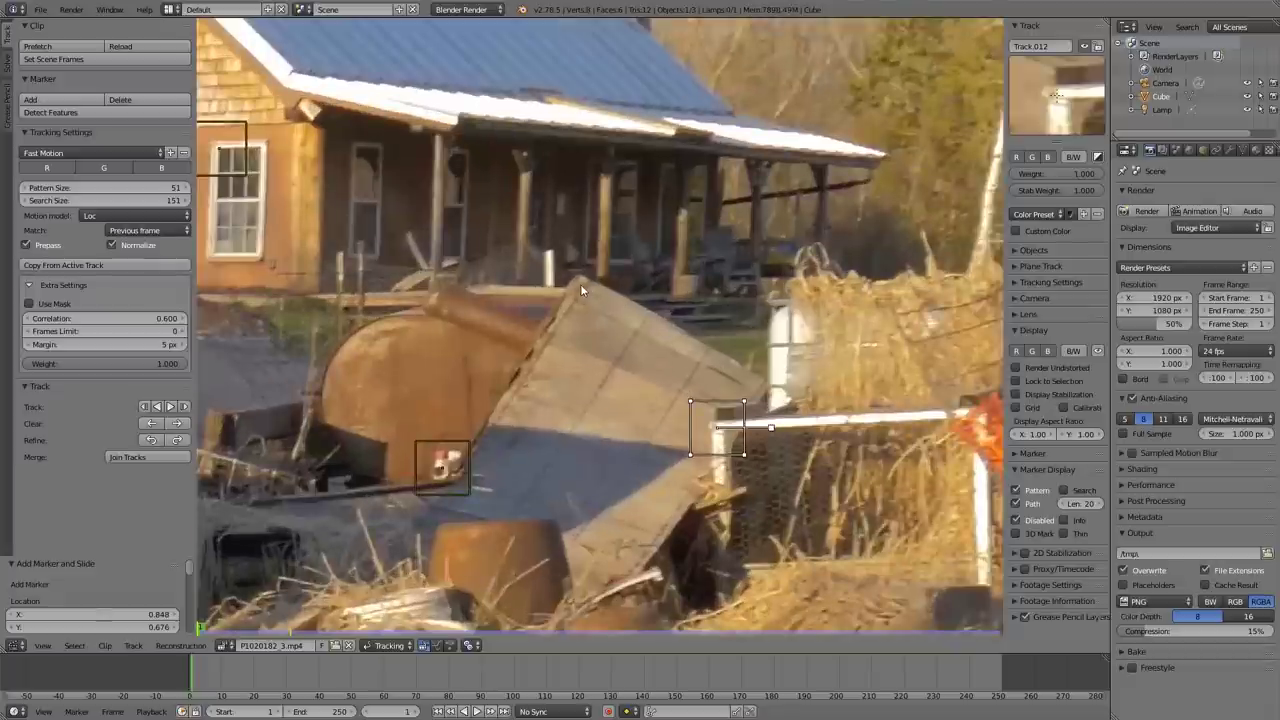
pyautogui.keyDown('ctrl'); pyautogui.click(580, 283); pyautogui.keyUp('ctrl')
pyautogui.moveTo(722, 257); pyautogui.dragTo(600, 356, button='middle')
pyautogui.keyDown('ctrl'); pyautogui.click(793, 272); pyautogui.keyUp('ctrl')
# Step: Add a tracking marker on the small scrap of wood lying in the middle of the grass
pyautogui.scroll(-3, 748, 360)
pyautogui.scroll(-1, 608, 355)
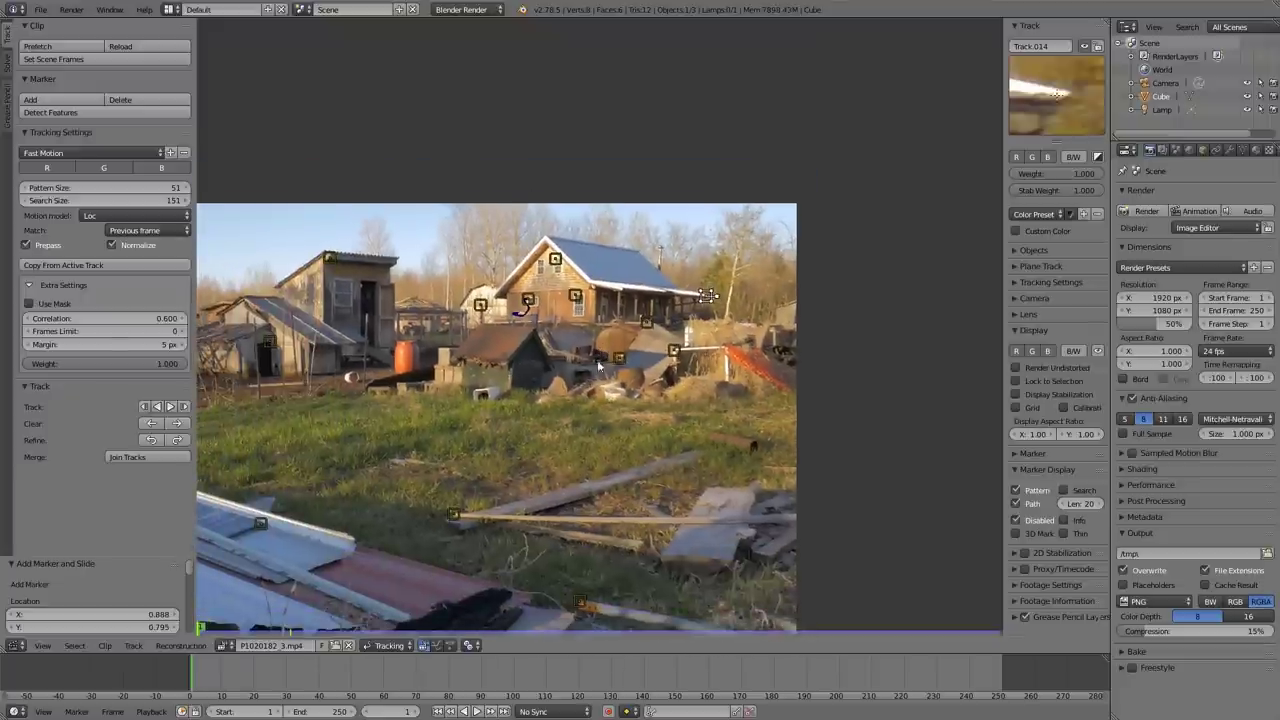
pyautogui.scroll(-3, 587, 382)
pyautogui.press('a')
pyautogui.scroll(2, 498, 408)
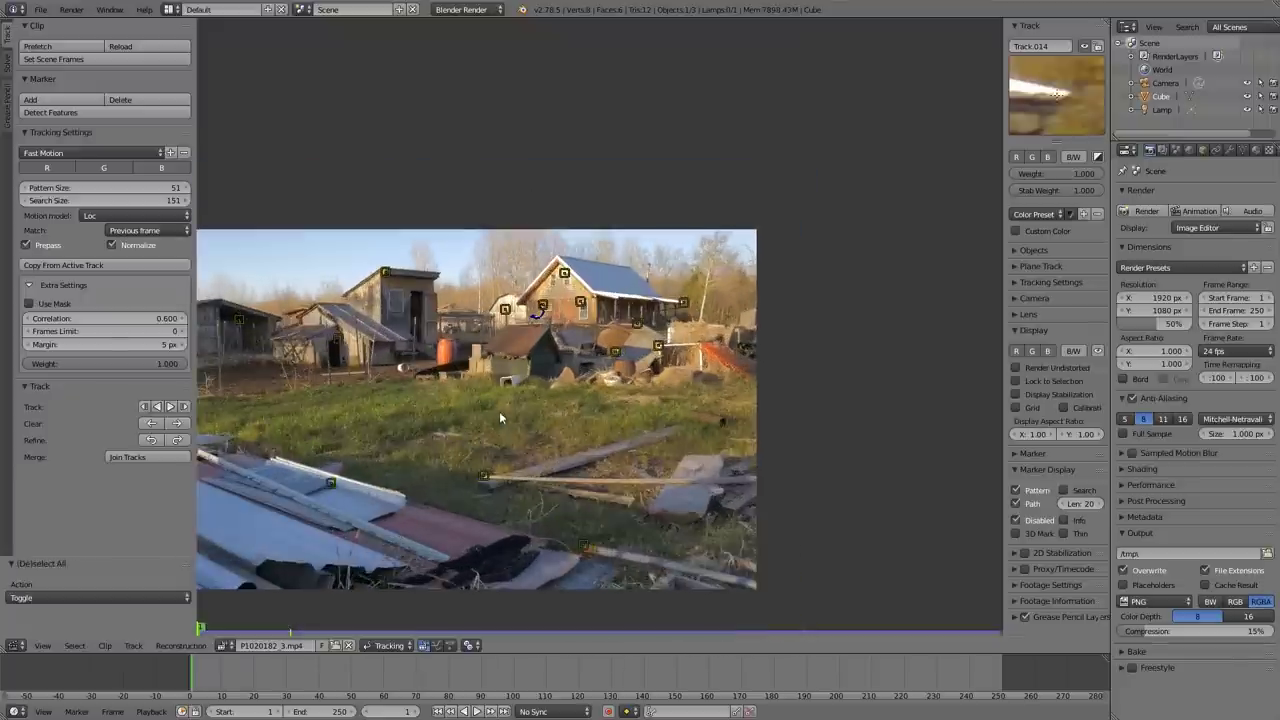
pyautogui.scroll(2, 525, 362)
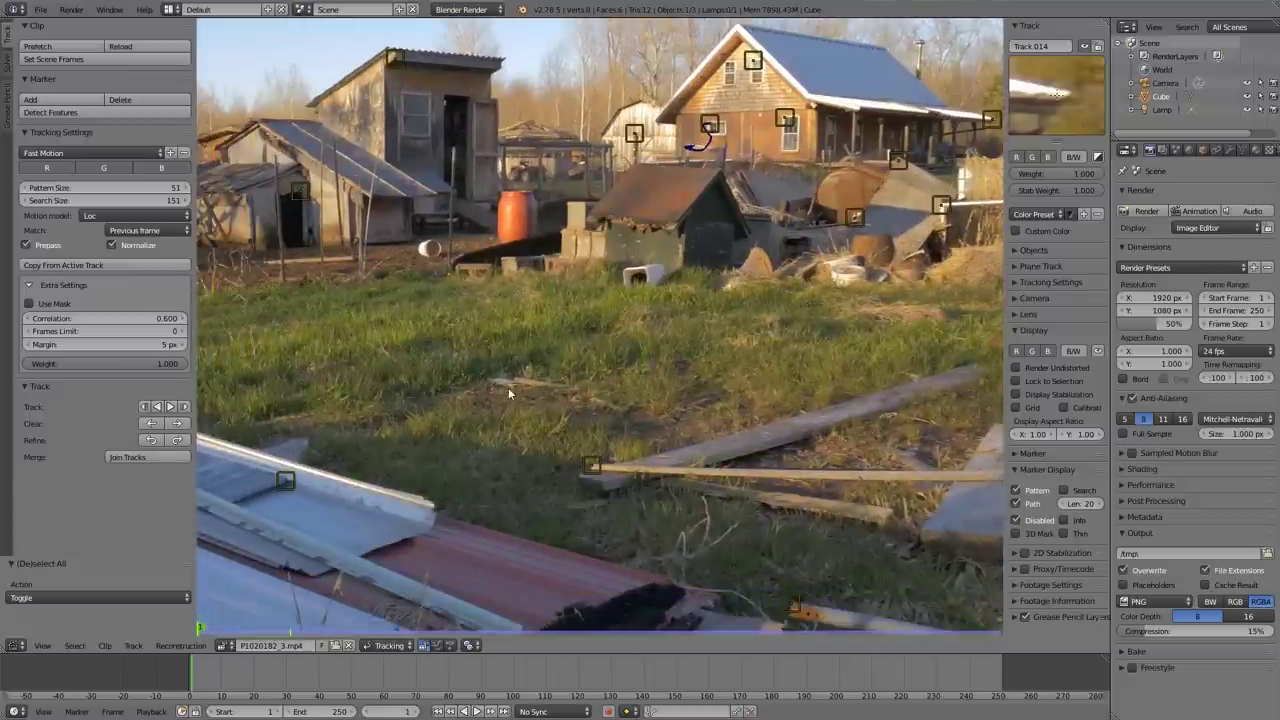
pyautogui.keyDown('ctrl'); pyautogui.click(504, 377); pyautogui.keyUp('ctrl')
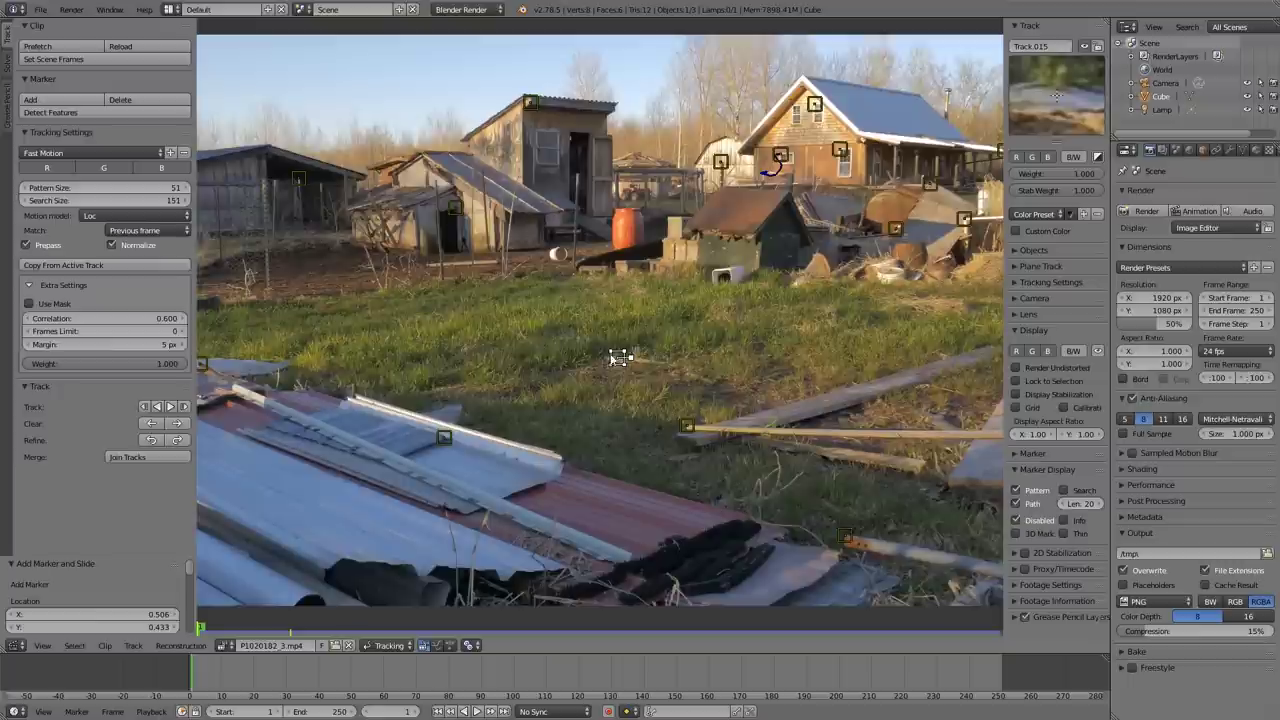
# Step: Add a tracking marker on the upper corner of the concrete block at the grass edge below the orange barrel
pyautogui.scroll(7, 568, 362)
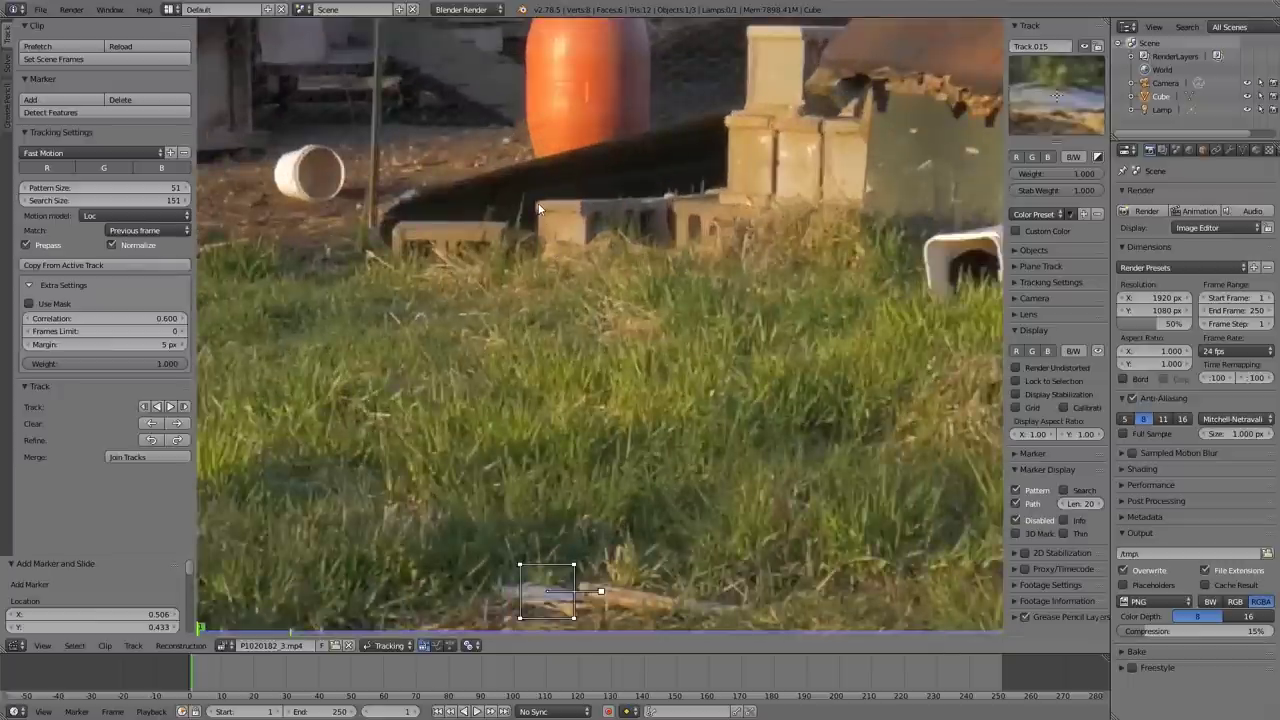
pyautogui.keyDown('ctrl'); pyautogui.click(538, 208); pyautogui.keyUp('ctrl')
pyautogui.scroll(-3, 480, 350)
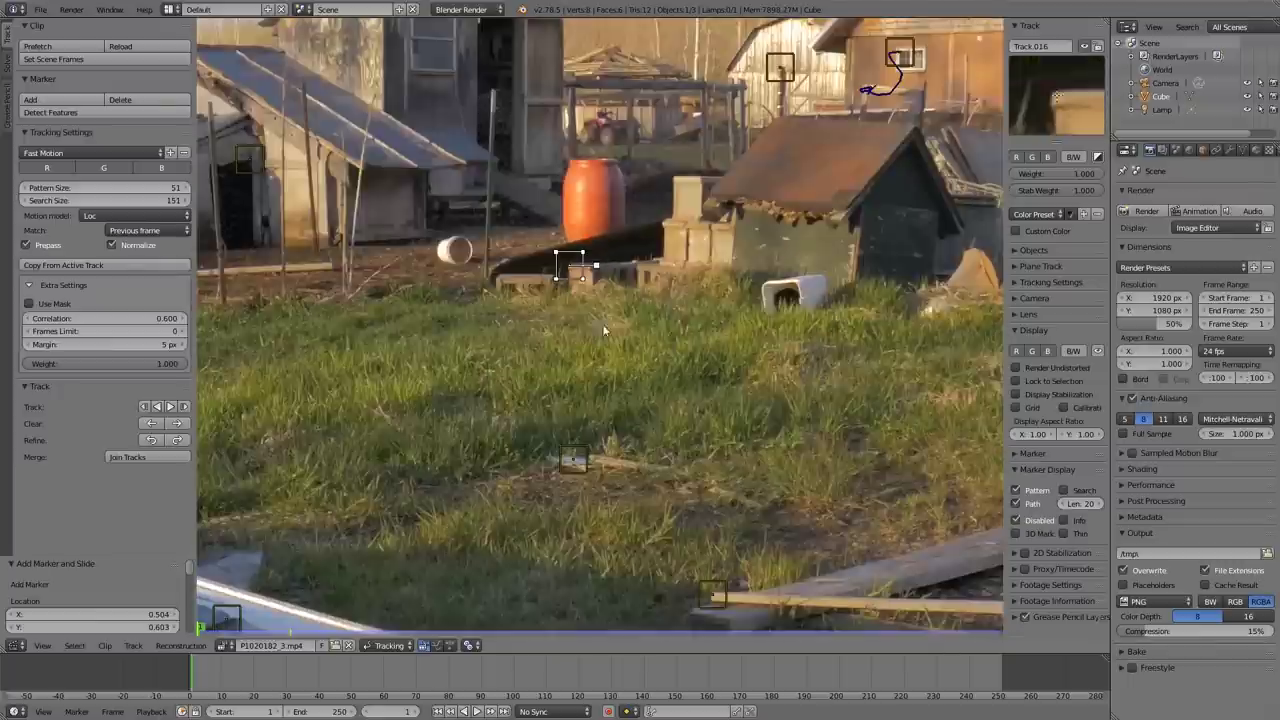
# Step: Add a tracking marker on the doghouse and move it to the peak of its roof
pyautogui.scroll(-2, 519, 457)
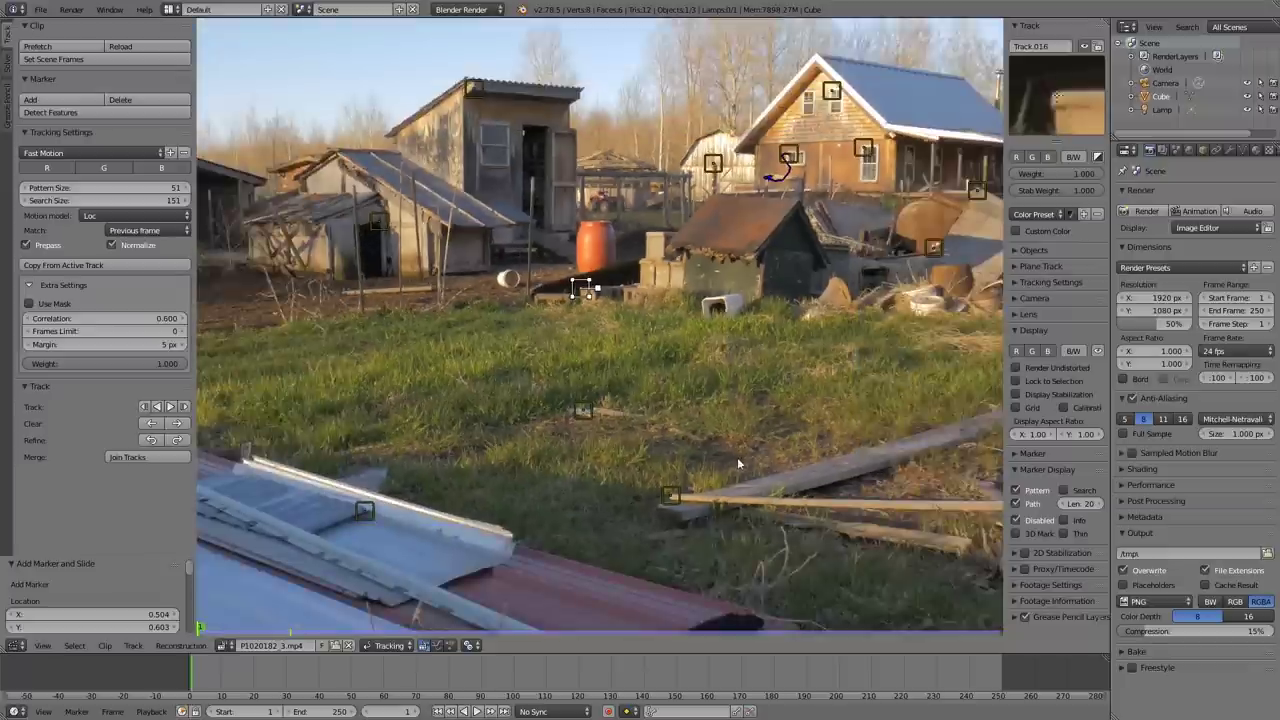
pyautogui.scroll(4, 737, 457)
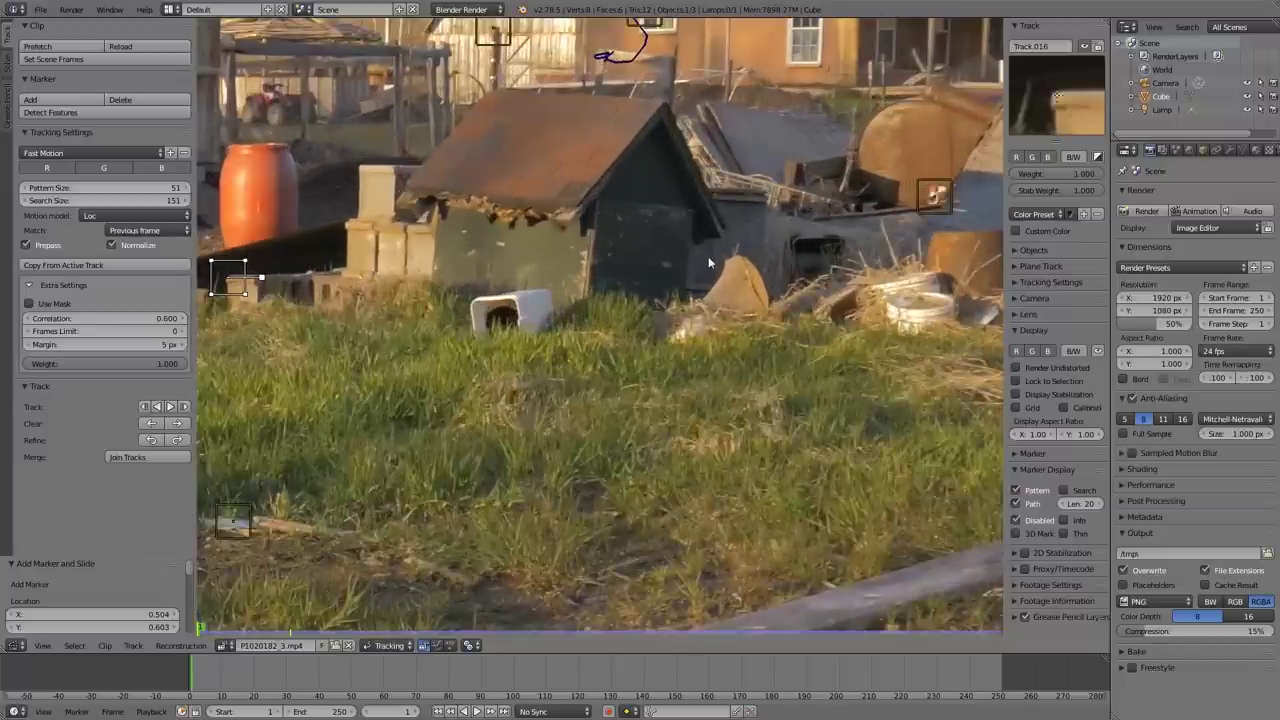
pyautogui.keyDown('ctrl'); pyautogui.click(572, 228); pyautogui.keyUp('ctrl')
pyautogui.scroll(-3, 560, 240)
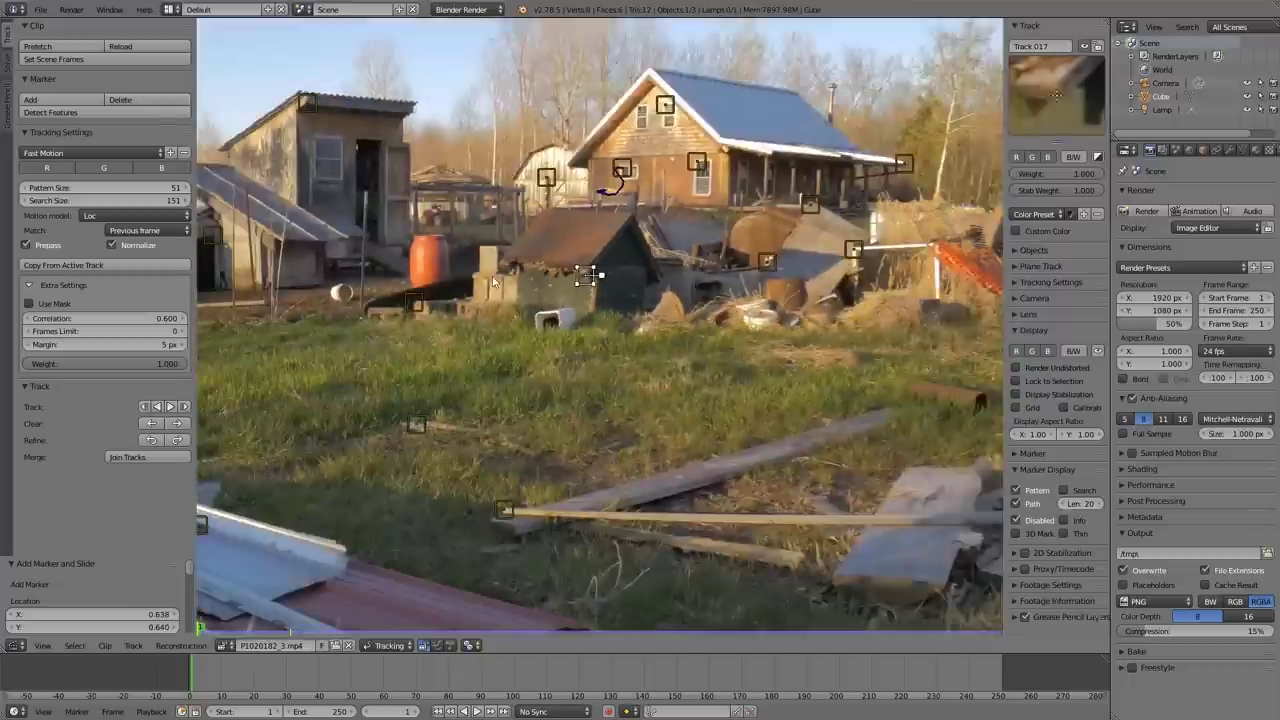
pyautogui.press('g')
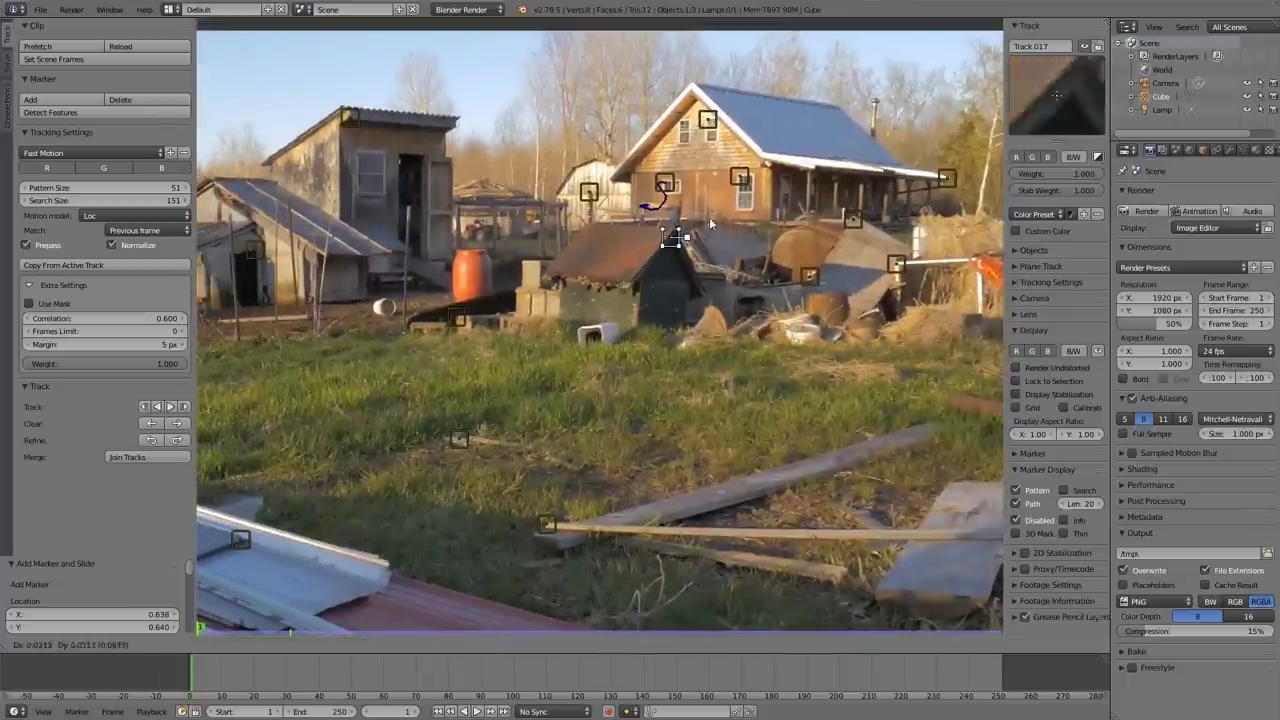
pyautogui.click(712, 210)
# Step: Add a tracking marker on the white container in front of the doghouse and move it to the container's upper-left corner
pyautogui.scroll(-4, 712, 210)
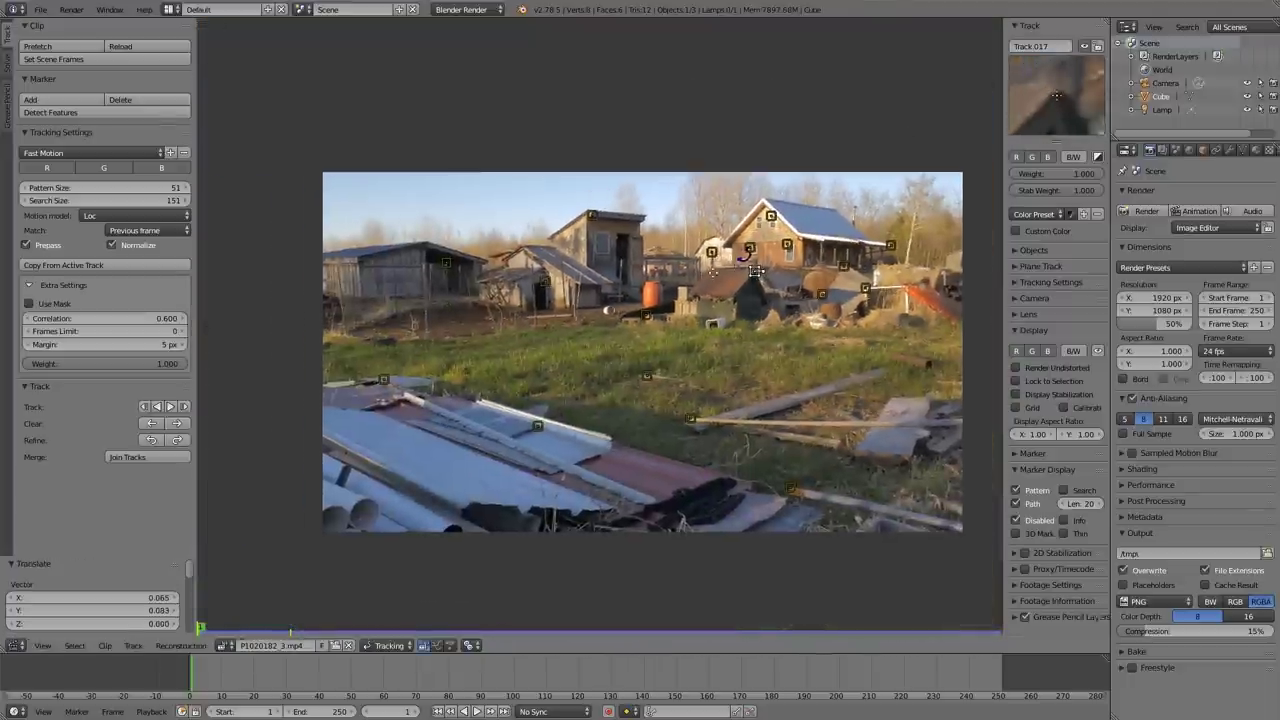
pyautogui.scroll(2, 560, 345)
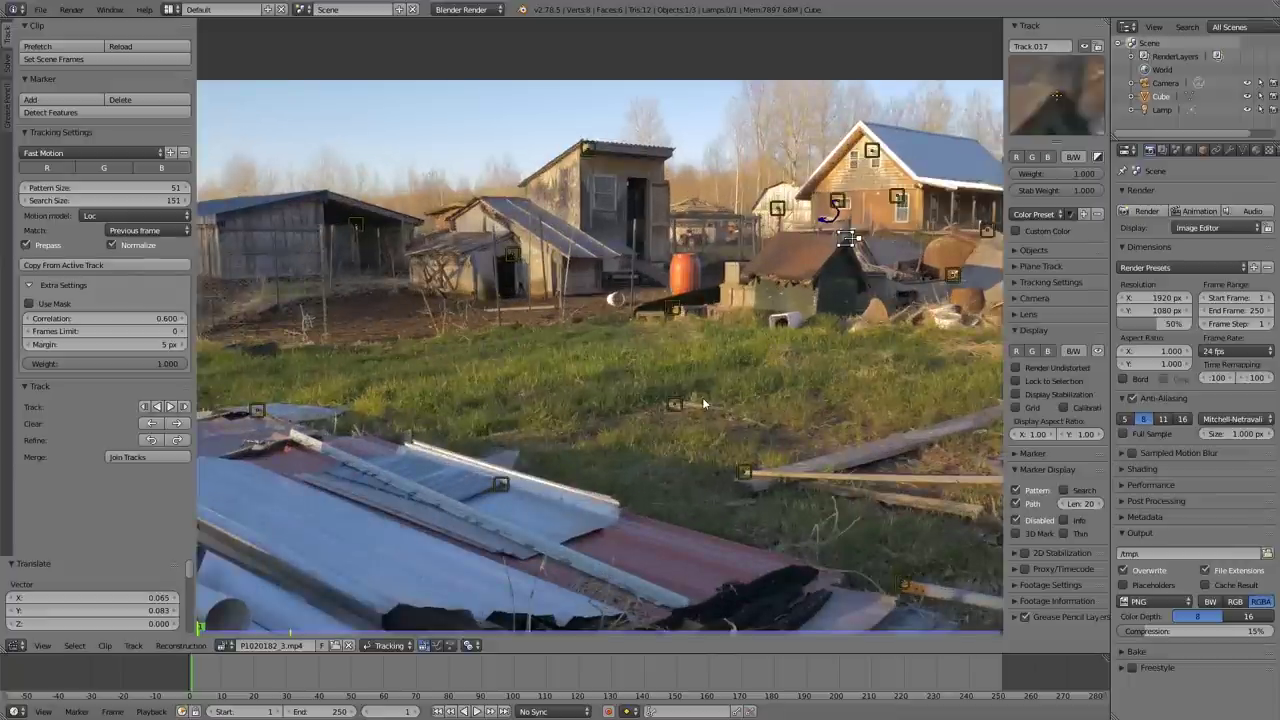
pyautogui.moveTo(760, 431); pyautogui.dragTo(592, 380, button='middle')
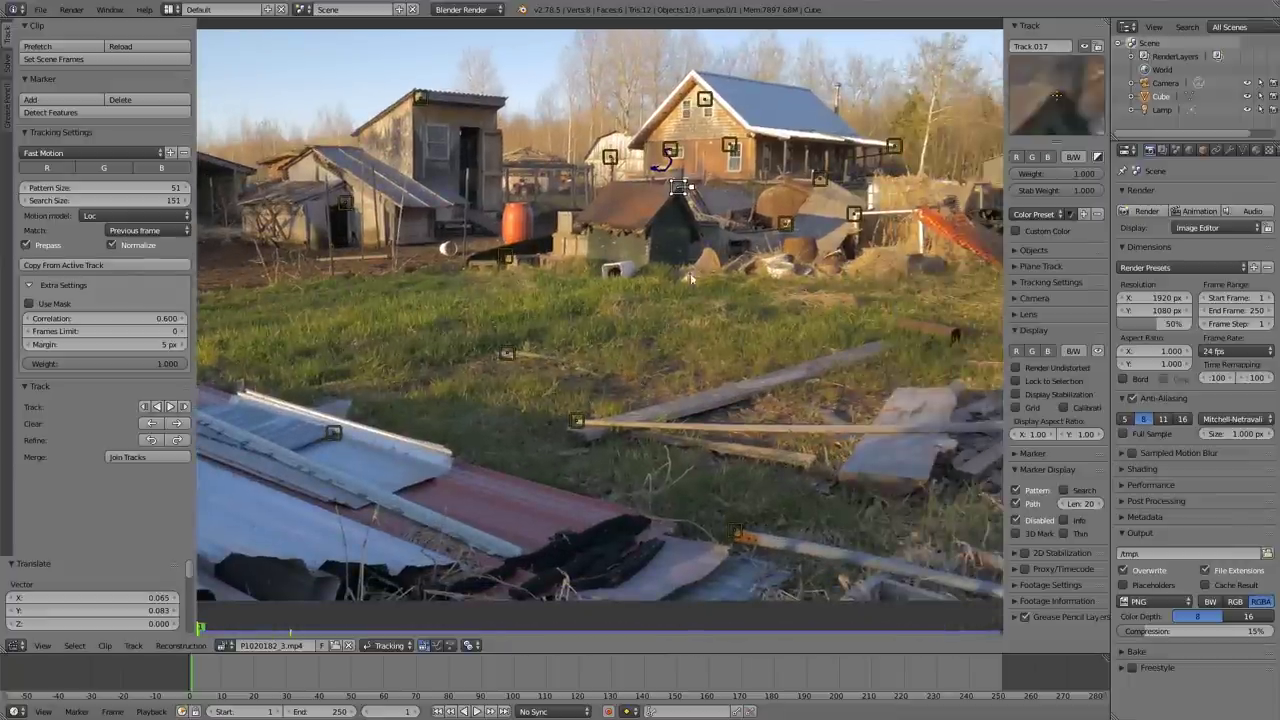
pyautogui.keyDown('ctrl'); pyautogui.click(620, 266); pyautogui.keyUp('ctrl')
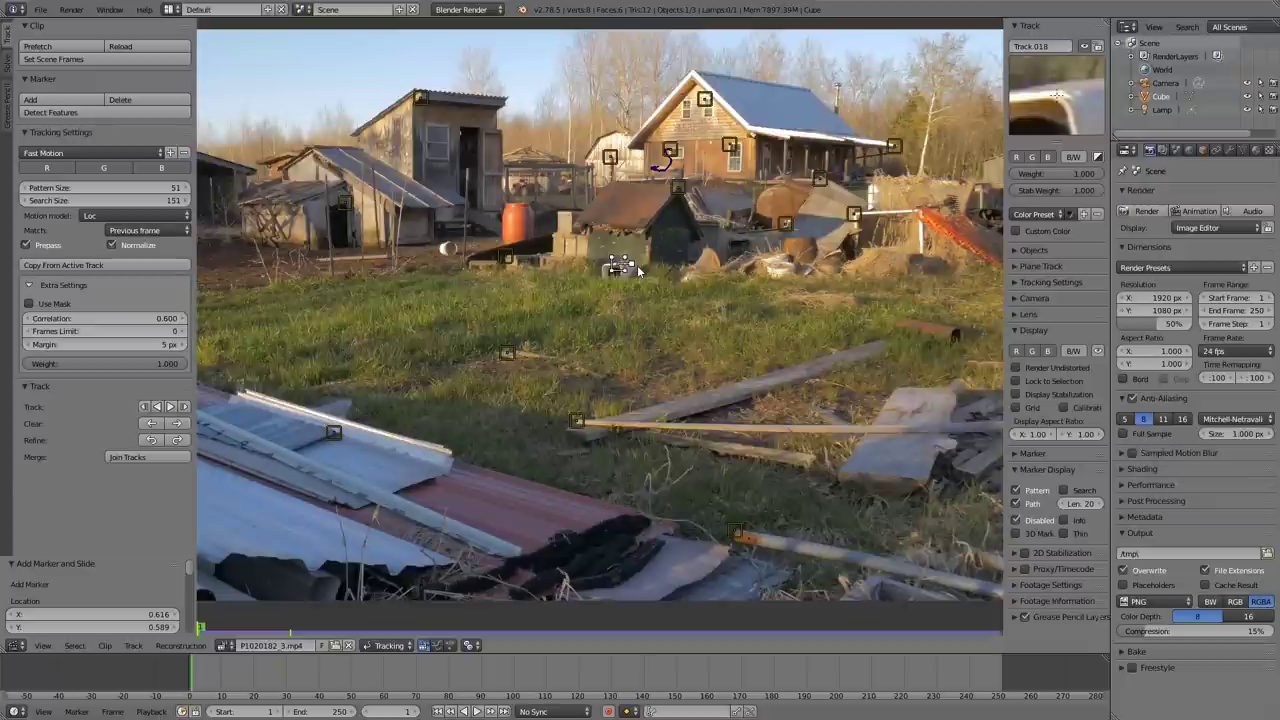
pyautogui.press('g')
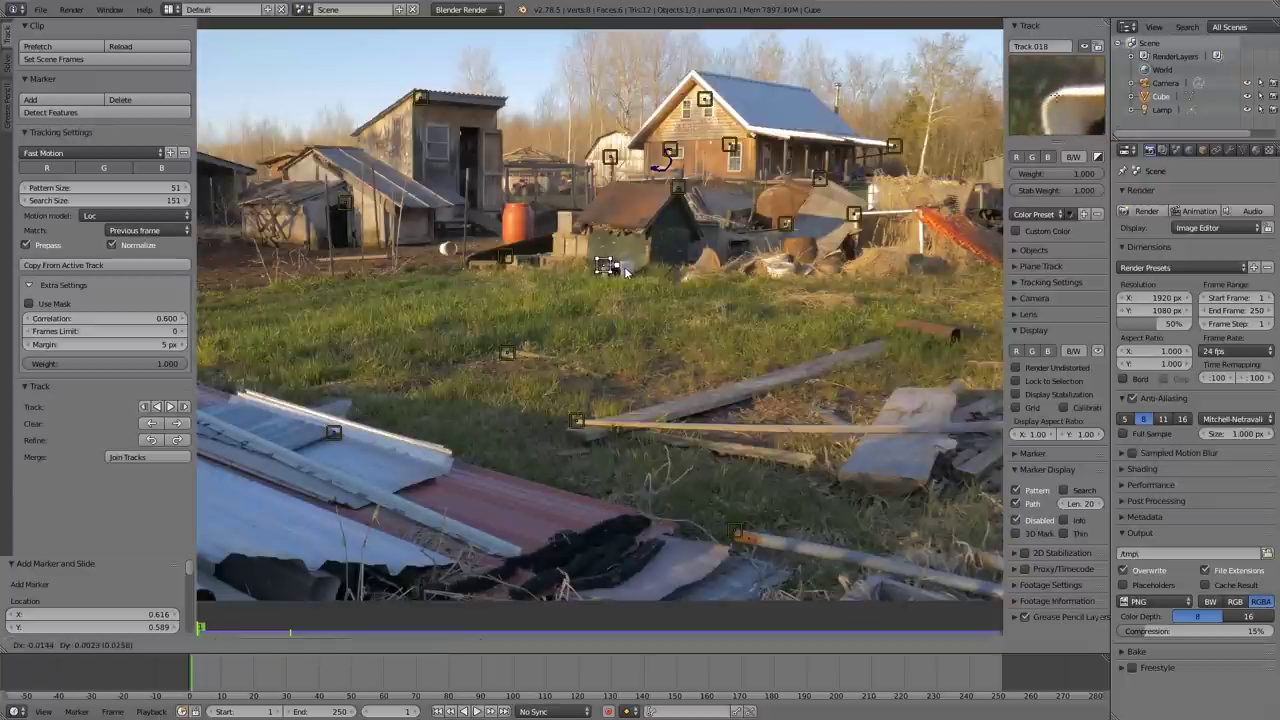
pyautogui.click(610, 266)
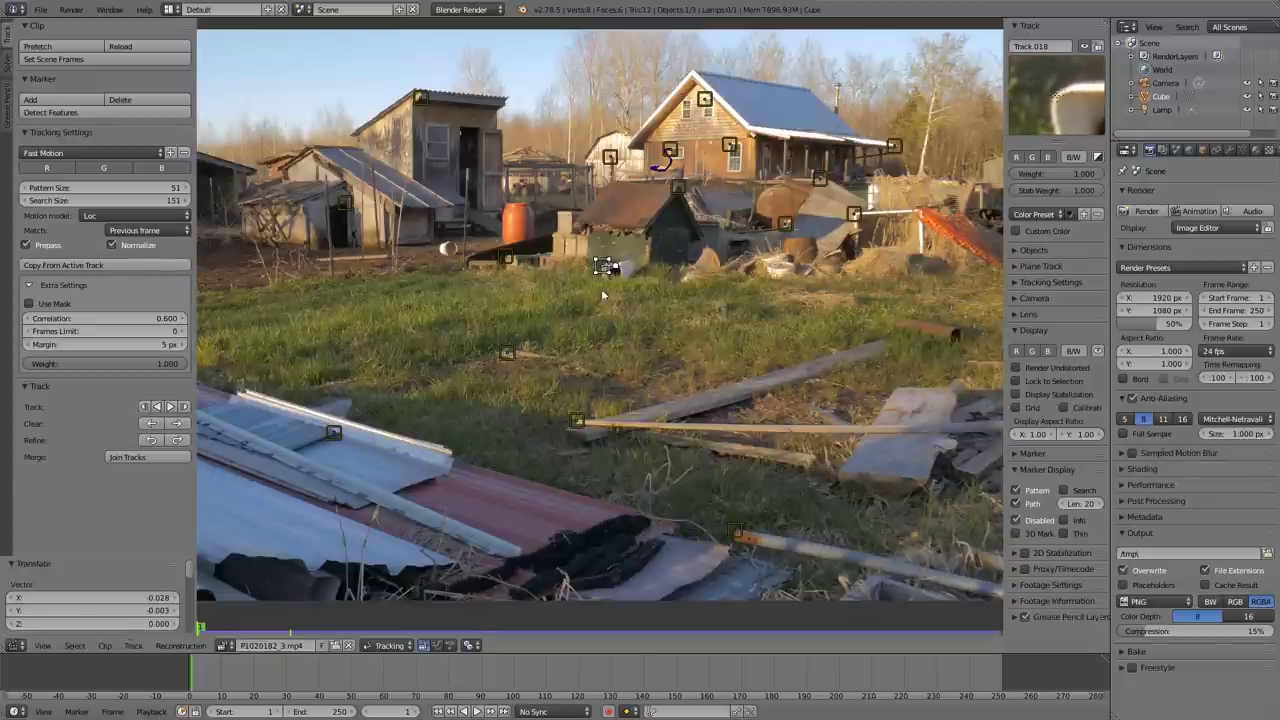
# Step: Add tracking markers on the orange barrel's top-left rim and on the red quad bike behind it
pyautogui.scroll(2, 562, 314)
pyautogui.moveTo(780, 191); pyautogui.dragTo(806, 211, button='middle')
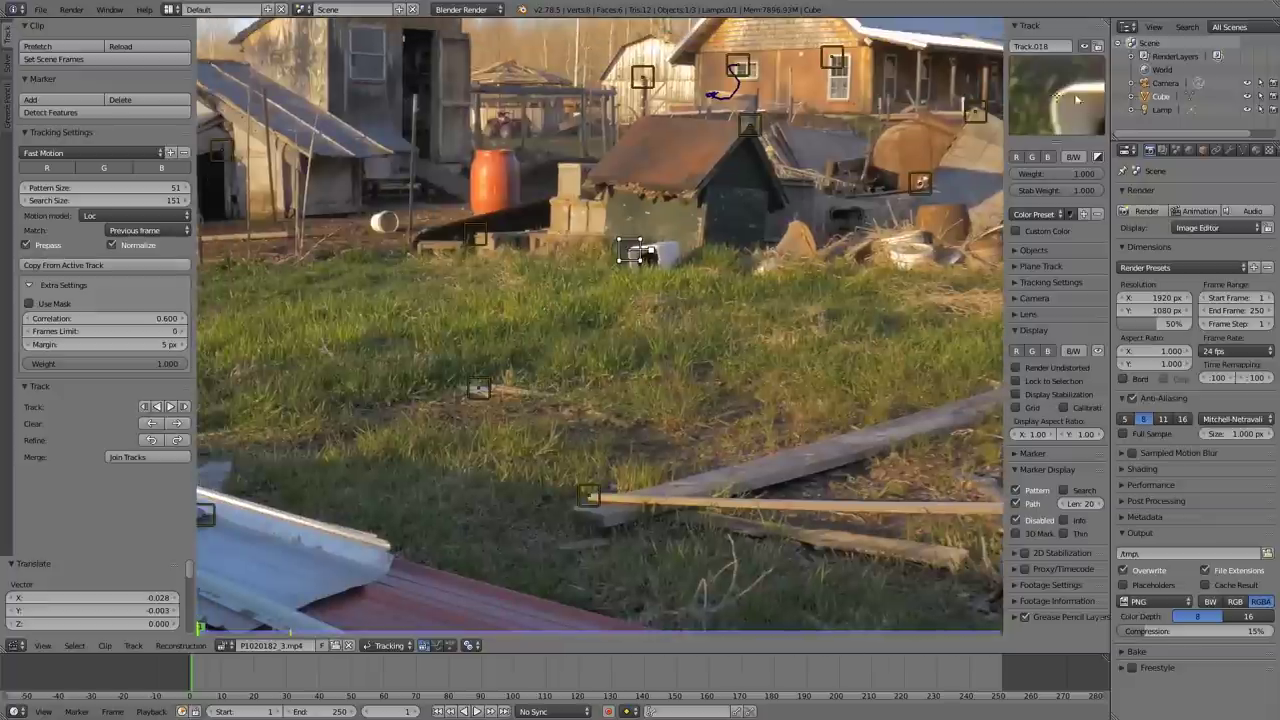
pyautogui.scroll(1, 714, 273)
pyautogui.moveTo(581, 261); pyautogui.dragTo(539, 349, button='middle')
pyautogui.scroll(1, 412, 227)
pyautogui.keyDown('ctrl'); pyautogui.click(351, 179); pyautogui.keyUp('ctrl')
pyautogui.moveTo(438, 164); pyautogui.dragTo(448, 304, button='middle')
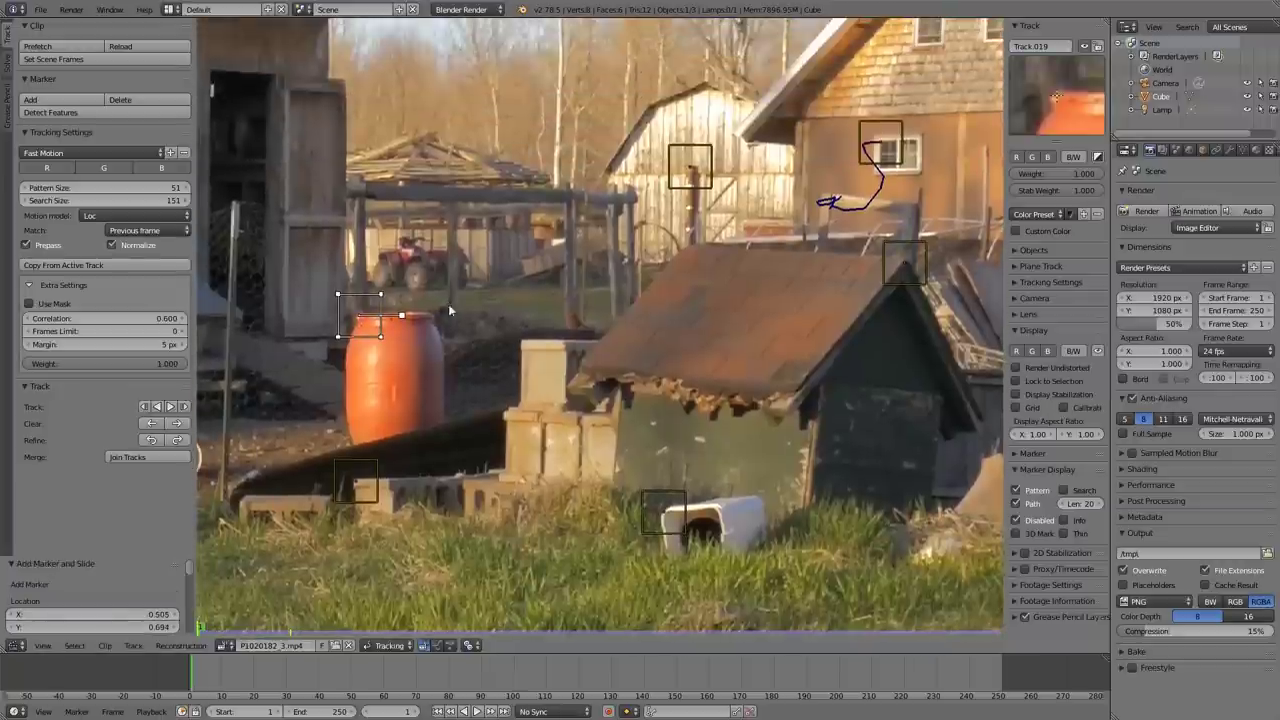
pyautogui.keyDown('ctrl'); pyautogui.click(408, 252); pyautogui.keyUp('ctrl')
# Step: Add a tracking marker on the tip of the tan pointed object beside the doghouse
pyautogui.scroll(-3, 440, 312)
pyautogui.moveTo(465, 480)
pyautogui.mouseDown(button='middle')
pyautogui.moveTo(545, 370)
pyautogui.moveTo(539, 326)
pyautogui.moveTo(614, 380)
pyautogui.mouseUp(button='middle')
pyautogui.scroll(-2, 545, 369)
pyautogui.scroll(1, 614, 380)
pyautogui.moveTo(714, 391); pyautogui.dragTo(562, 393, button='middle')
pyautogui.scroll(1, 752, 335)
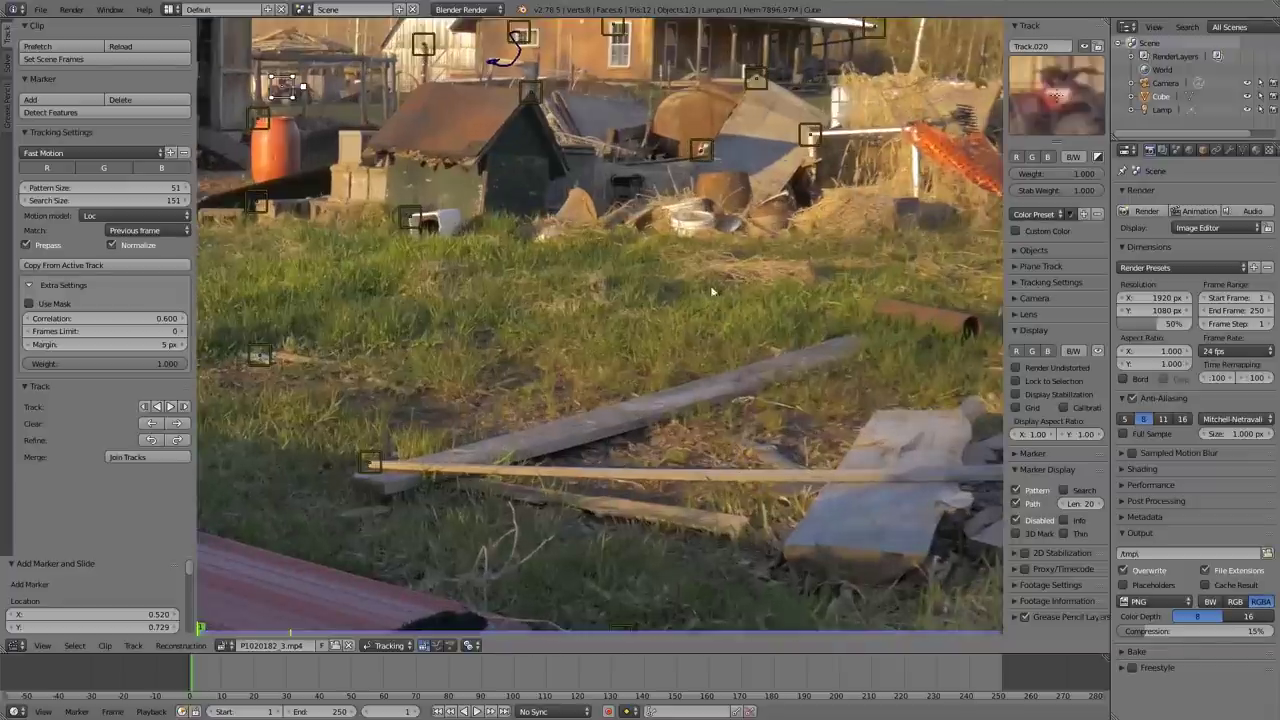
pyautogui.moveTo(713, 294); pyautogui.dragTo(678, 365, button='middle')
pyautogui.scroll(2, 678, 365)
pyautogui.keyDown('ctrl'); pyautogui.click(545, 258); pyautogui.keyUp('ctrl')
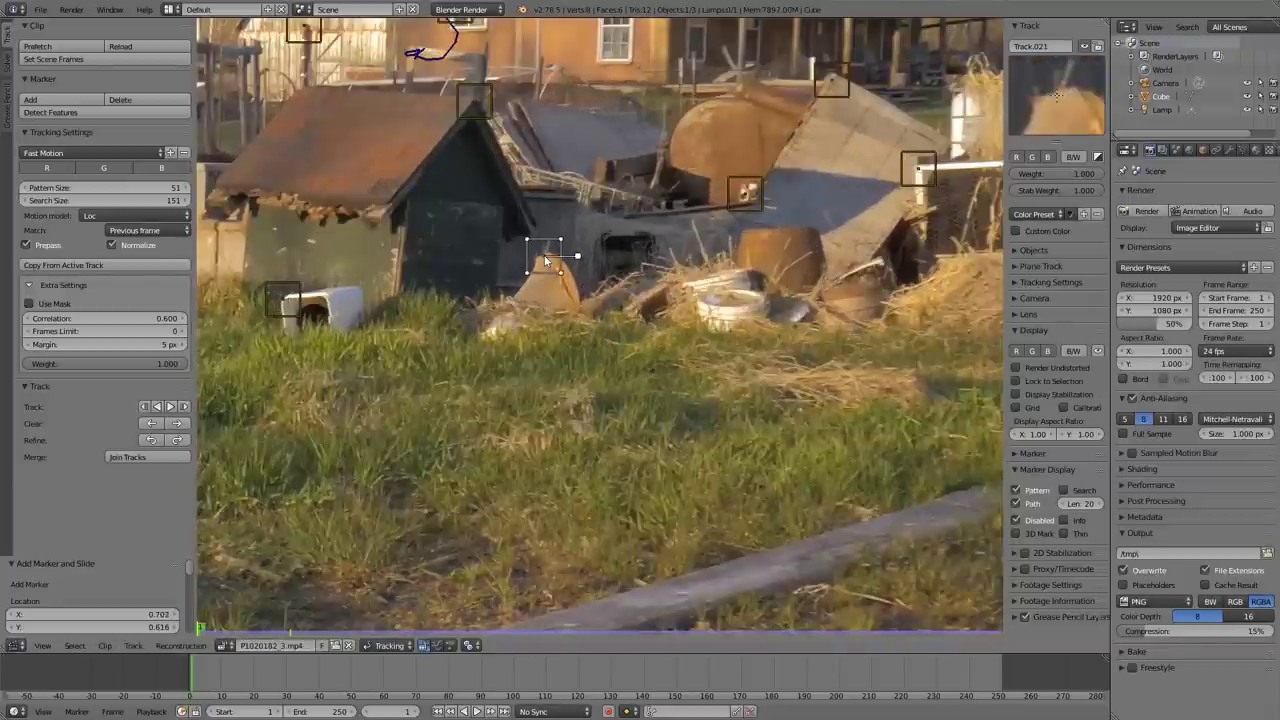
# Step: Add a tracking marker on the small stalk where the grass meets the bare soil, in front of the sheds
pyautogui.scroll(-5, 526, 315)
pyautogui.press('a')
pyautogui.scroll(-1, 595, 363)
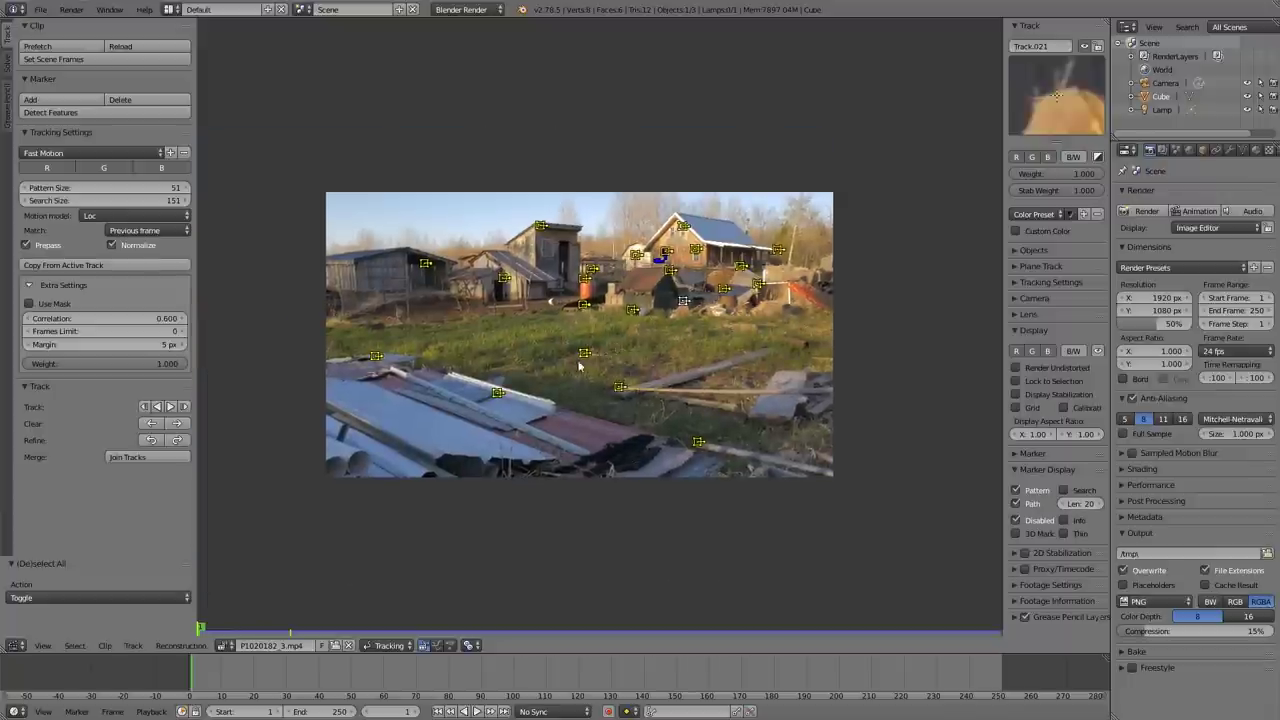
pyautogui.scroll(2, 445, 323)
pyautogui.press('a')
pyautogui.moveTo(399, 322); pyautogui.dragTo(570, 365, button='middle')
pyautogui.scroll(3, 517, 339)
pyautogui.scroll(1, 460, 340)
pyautogui.scroll(2, 556, 369)
pyautogui.scroll(-1, 436, 390)
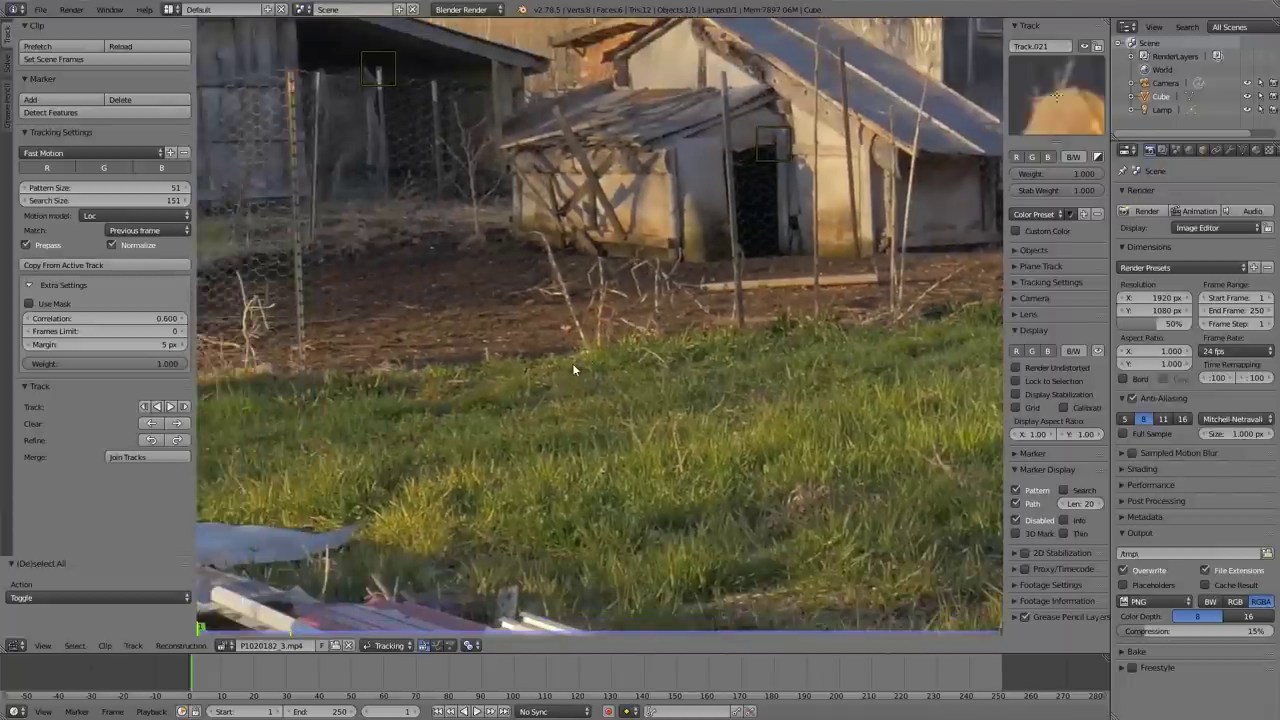
pyautogui.keyDown('ctrl'); pyautogui.click(488, 358); pyautogui.keyUp('ctrl')
# Step: Add a tracking marker on the far end of the long white strip lying across the sheet-metal pile
pyautogui.scroll(-6, 517, 372)
pyautogui.press('a')
pyautogui.moveTo(709, 438); pyautogui.dragTo(562, 398, button='middle')
pyautogui.scroll(4, 600, 420)
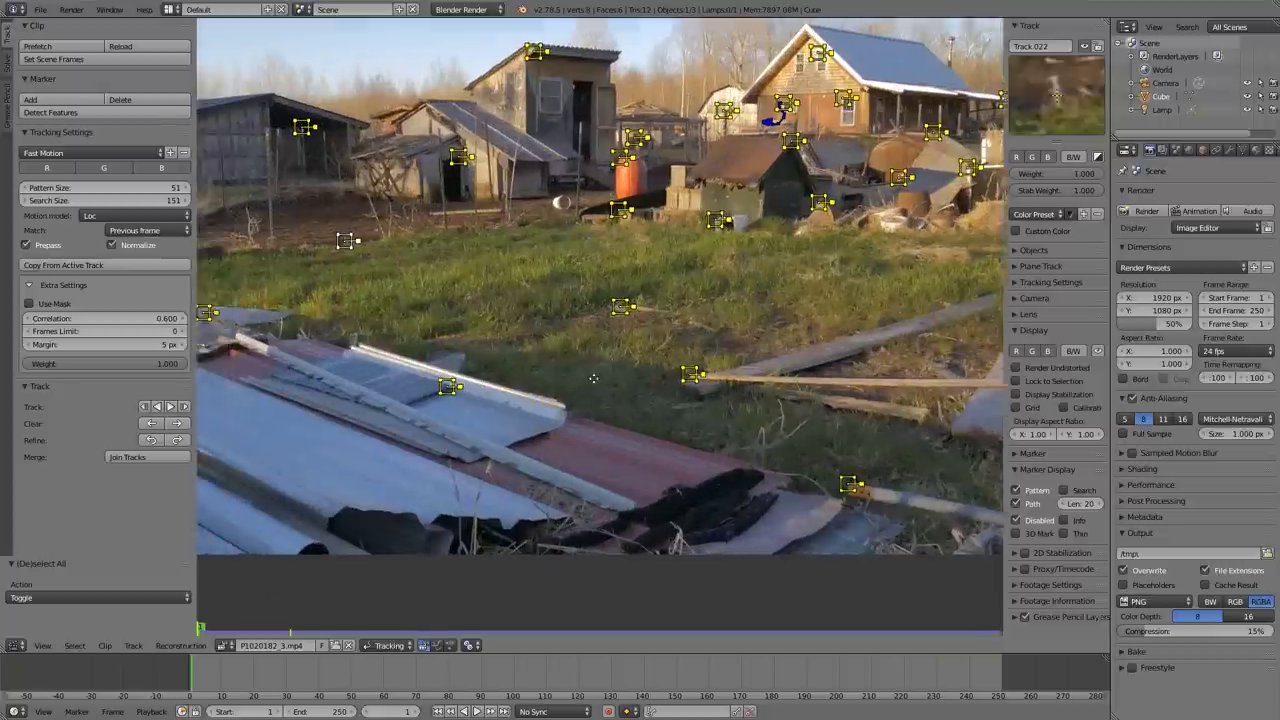
pyautogui.scroll(2, 600, 424)
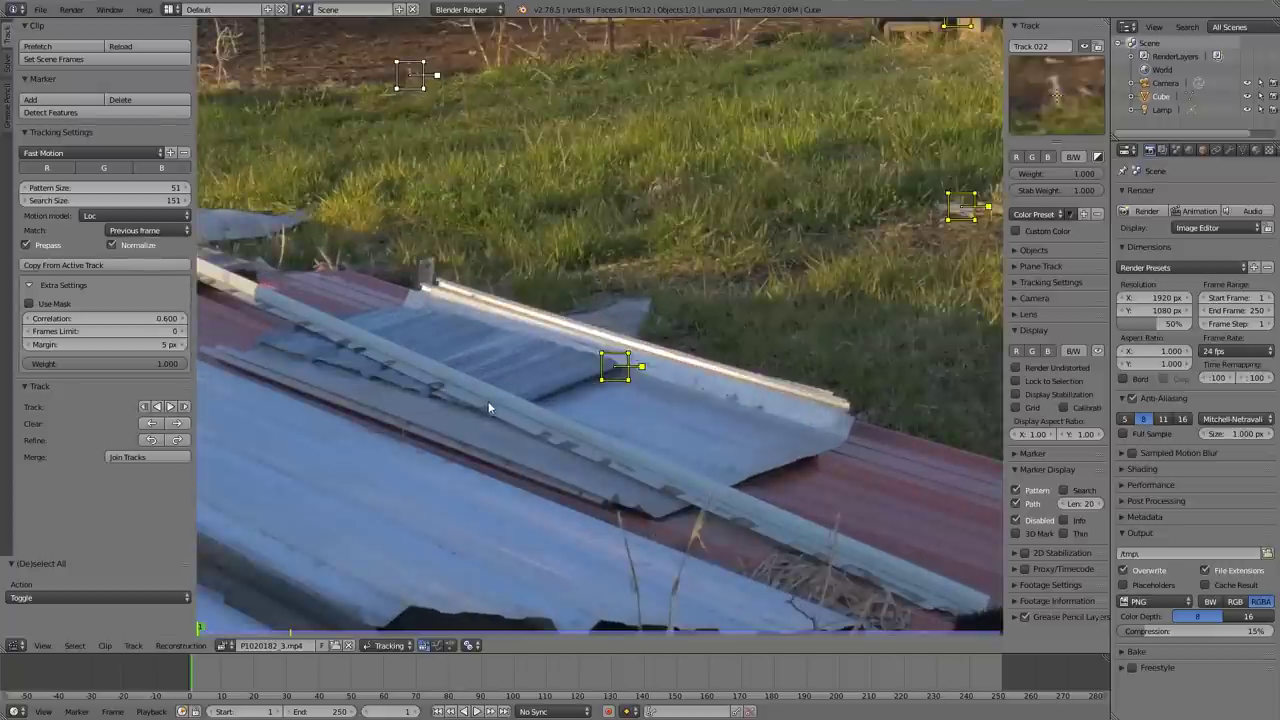
pyautogui.moveTo(437, 348); pyautogui.dragTo(421, 365, button='middle')
pyautogui.moveTo(291, 329); pyautogui.dragTo(453, 362, button='middle')
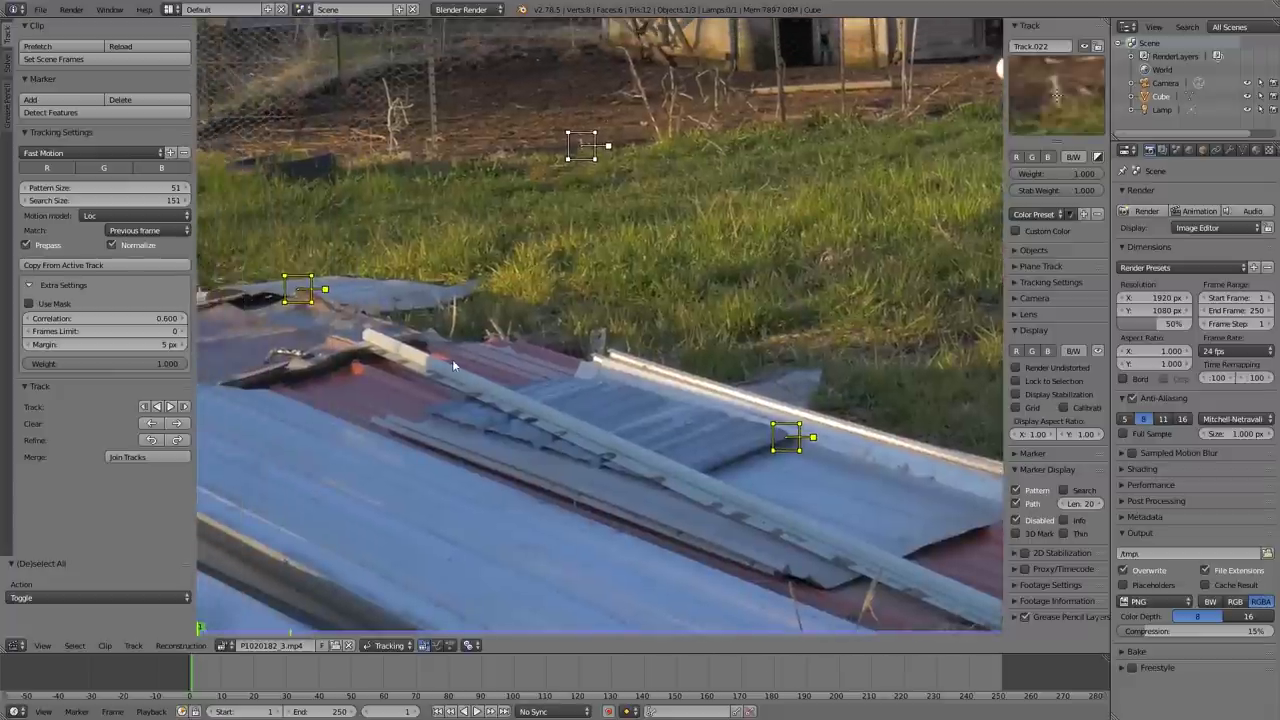
pyautogui.keyDown('ctrl'); pyautogui.click(367, 338); pyautogui.keyUp('ctrl')
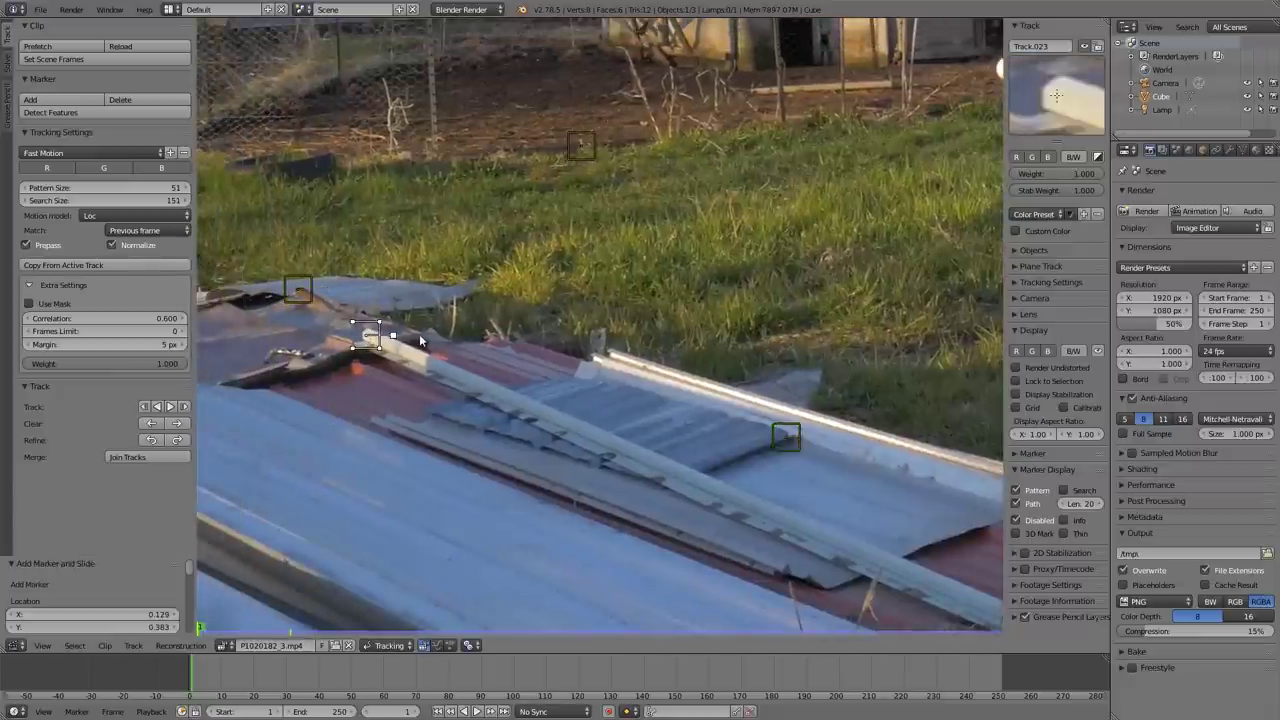
pyautogui.press('g')
pyautogui.press('Escape')
# Step: Select all the tracking markers in the frame
pyautogui.press('a')
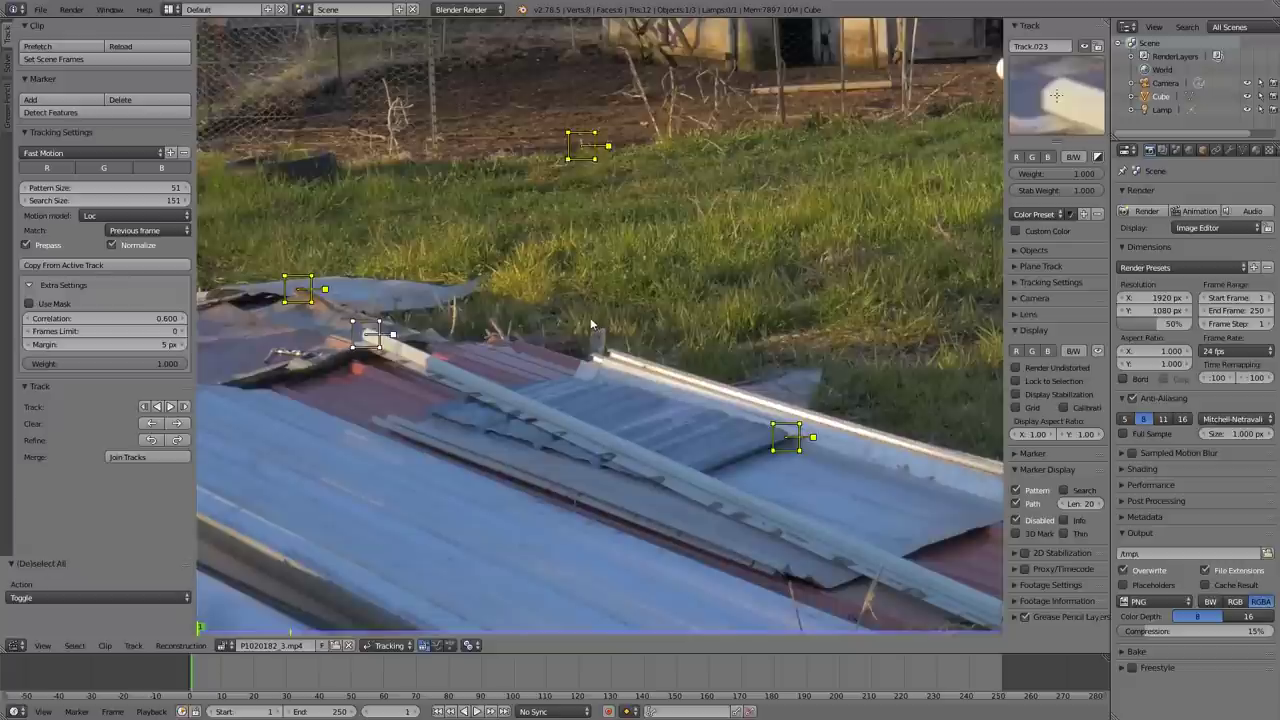
pyautogui.scroll(-2, 592, 322)
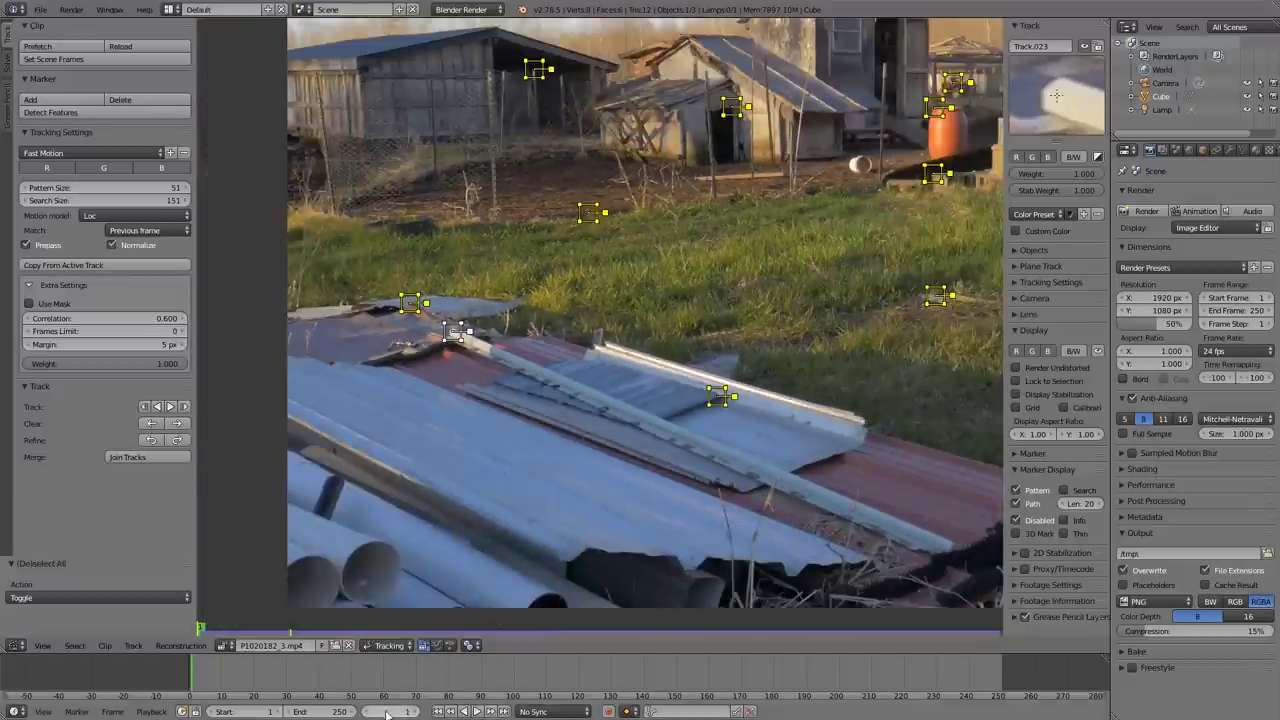
pyautogui.scroll(-3, 522, 515)
pyautogui.moveTo(622, 474); pyautogui.dragTo(470, 480, button='middle')
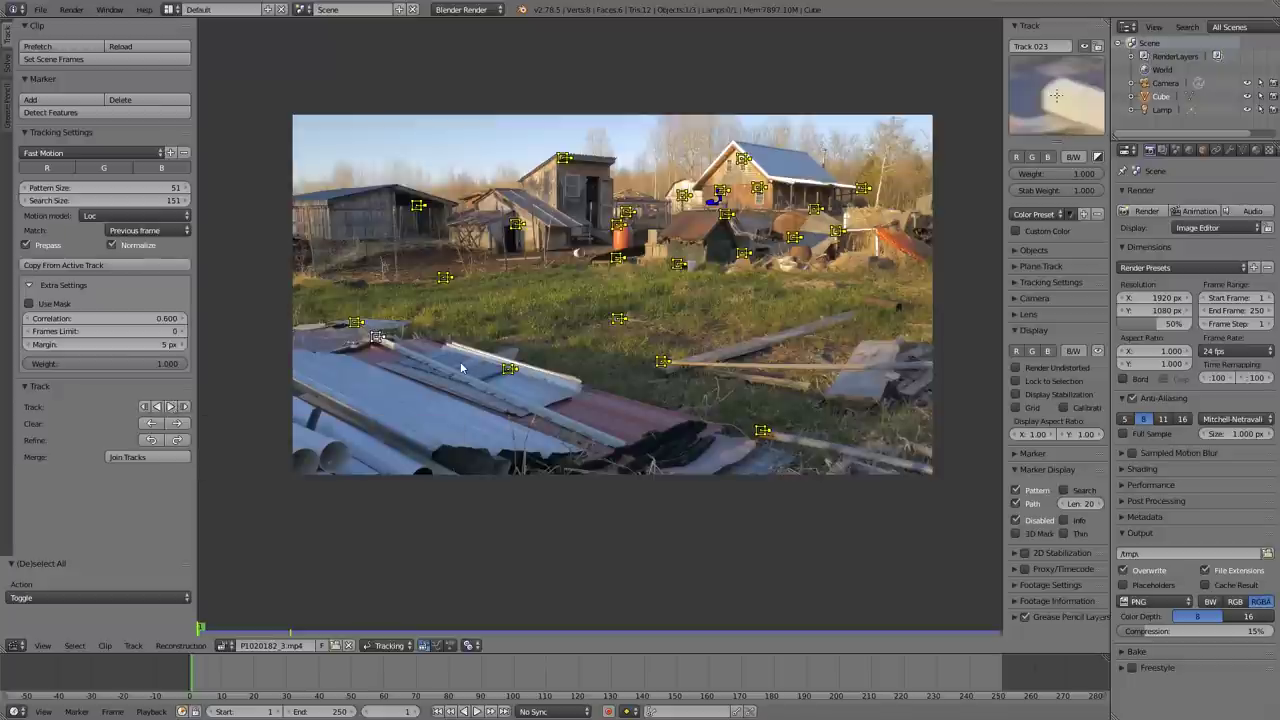
# Step: Track all the selected markers forward through the clip, then return to the first frame
pyautogui.hotkey('ctrl', 't')
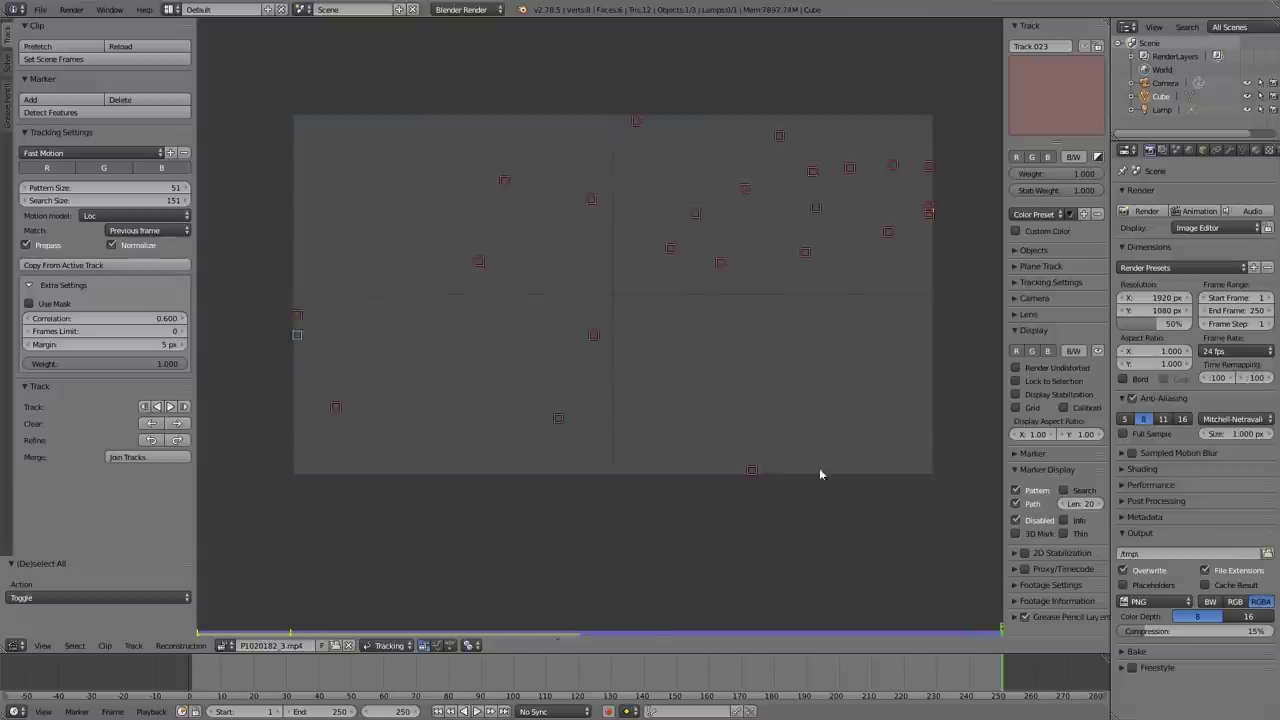
pyautogui.moveTo(974, 670); pyautogui.dragTo(651, 680)
pyautogui.keyDown('shift'); pyautogui.rightClick(640, 154); pyautogui.keyUp('shift')
pyautogui.scroll(2, 620, 300)
pyautogui.moveTo(620, 300); pyautogui.dragTo(628, 357, button='middle')
pyautogui.click(438, 711)
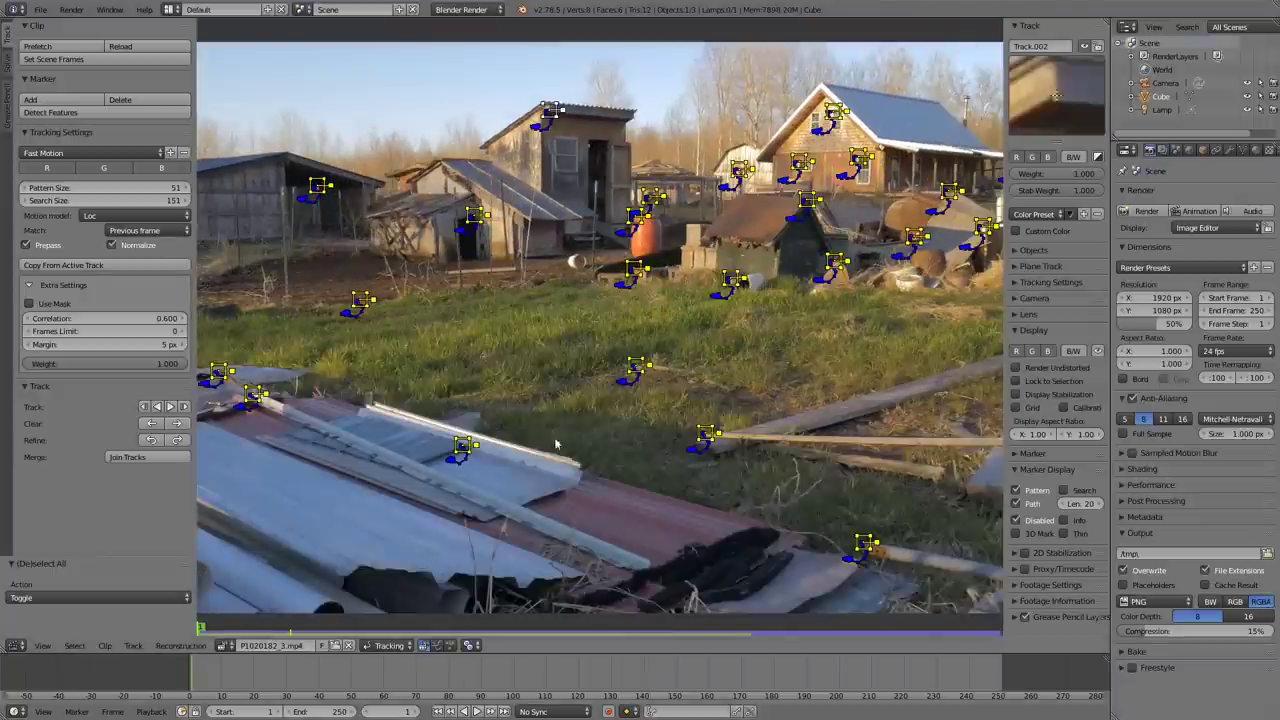
# Step: Move only the tall shed's roof-corner marker to the upper-left corner of its doorway and track it forward through the clip
pyautogui.scroll(2, 580, 310)
pyautogui.press('a')
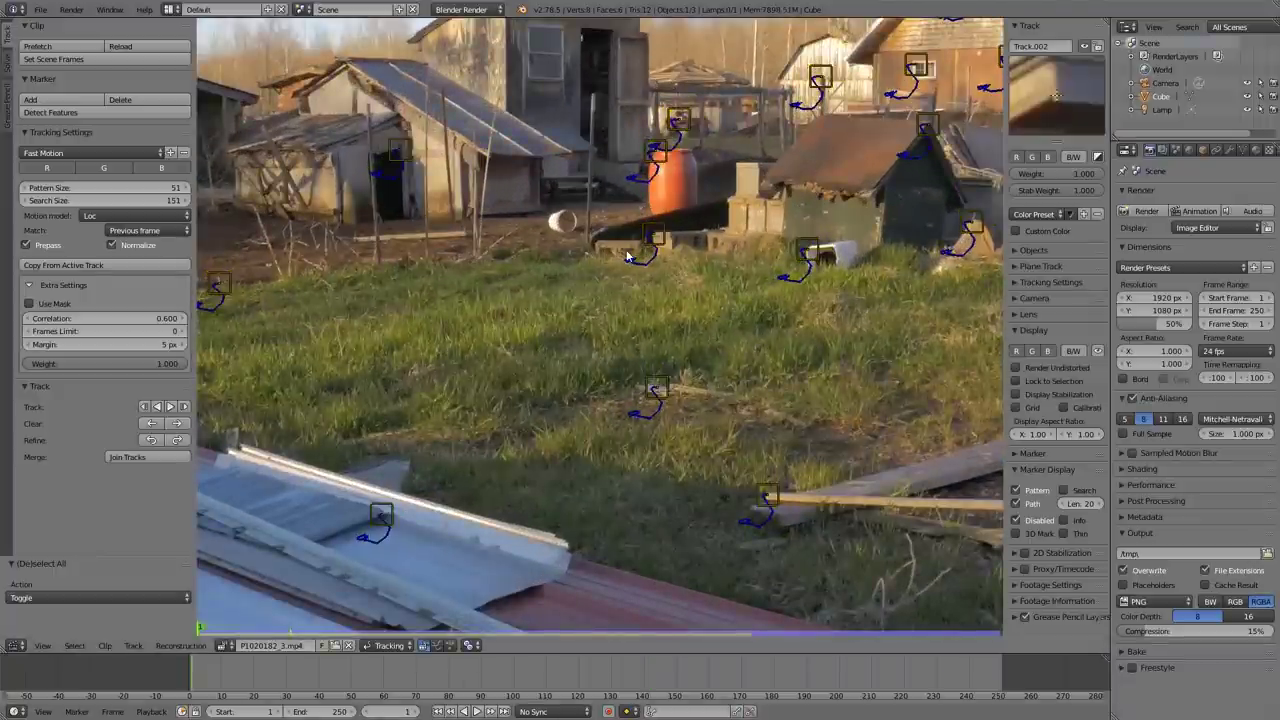
pyautogui.scroll(-2, 638, 192)
pyautogui.moveTo(661, 267); pyautogui.dragTo(636, 343, button='middle')
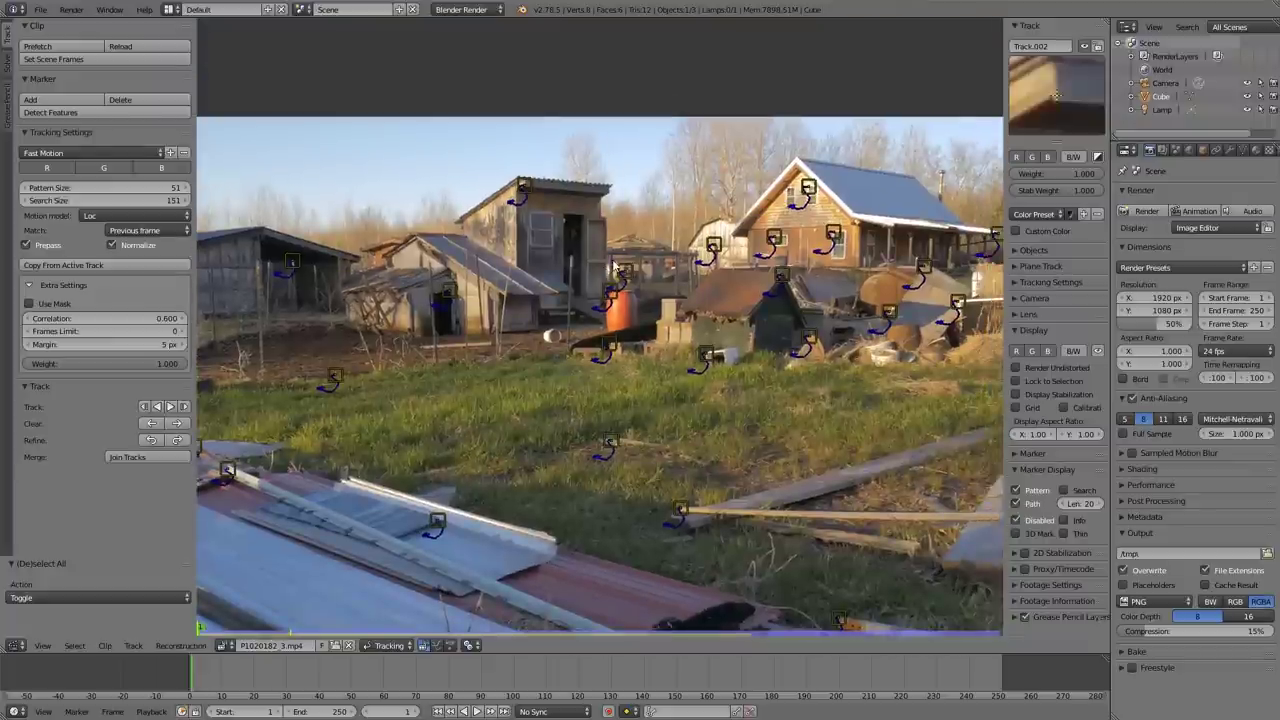
pyautogui.scroll(2, 553, 272)
pyautogui.scroll(4, 572, 269)
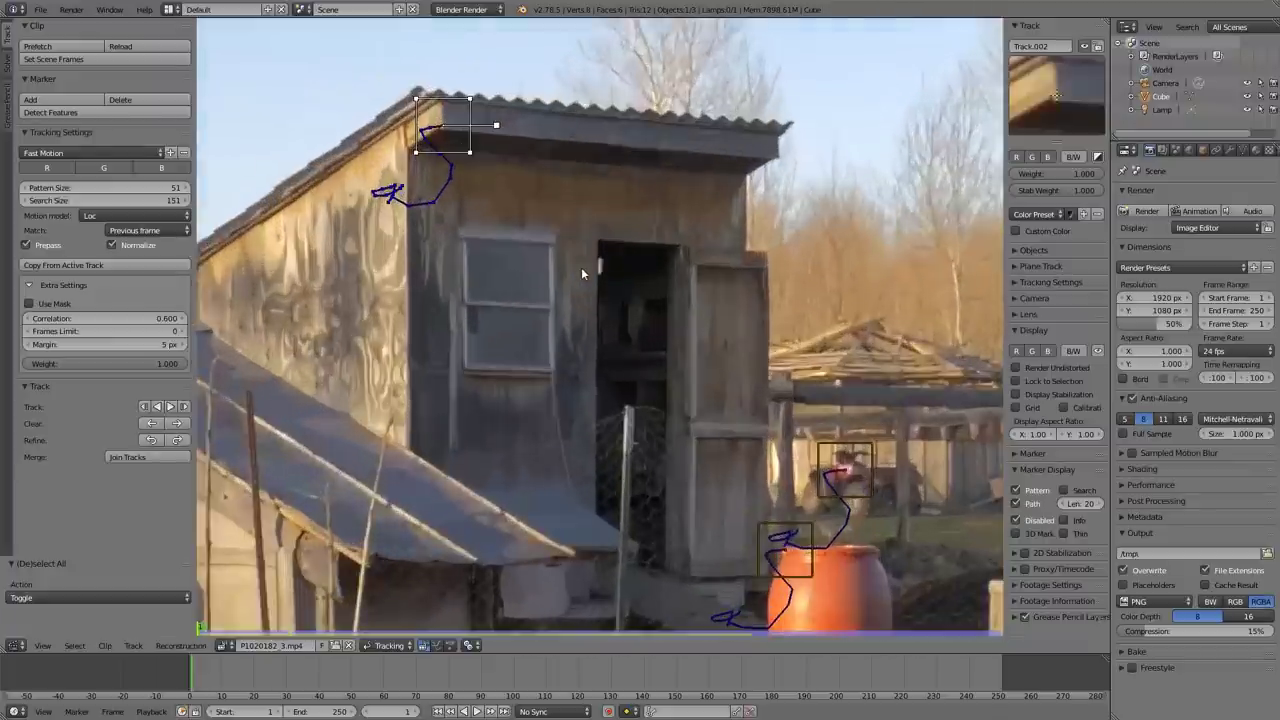
pyautogui.press('g')
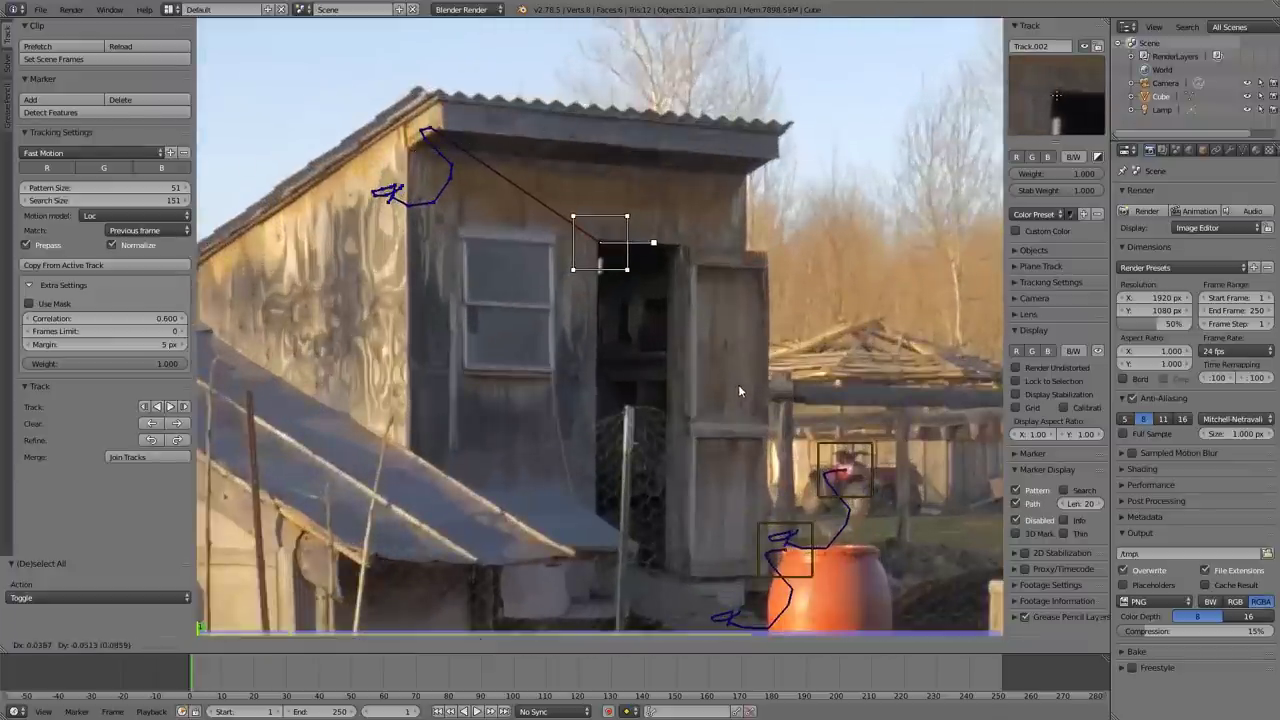
pyautogui.click(736, 383)
pyautogui.press('f')
pyautogui.press('a')
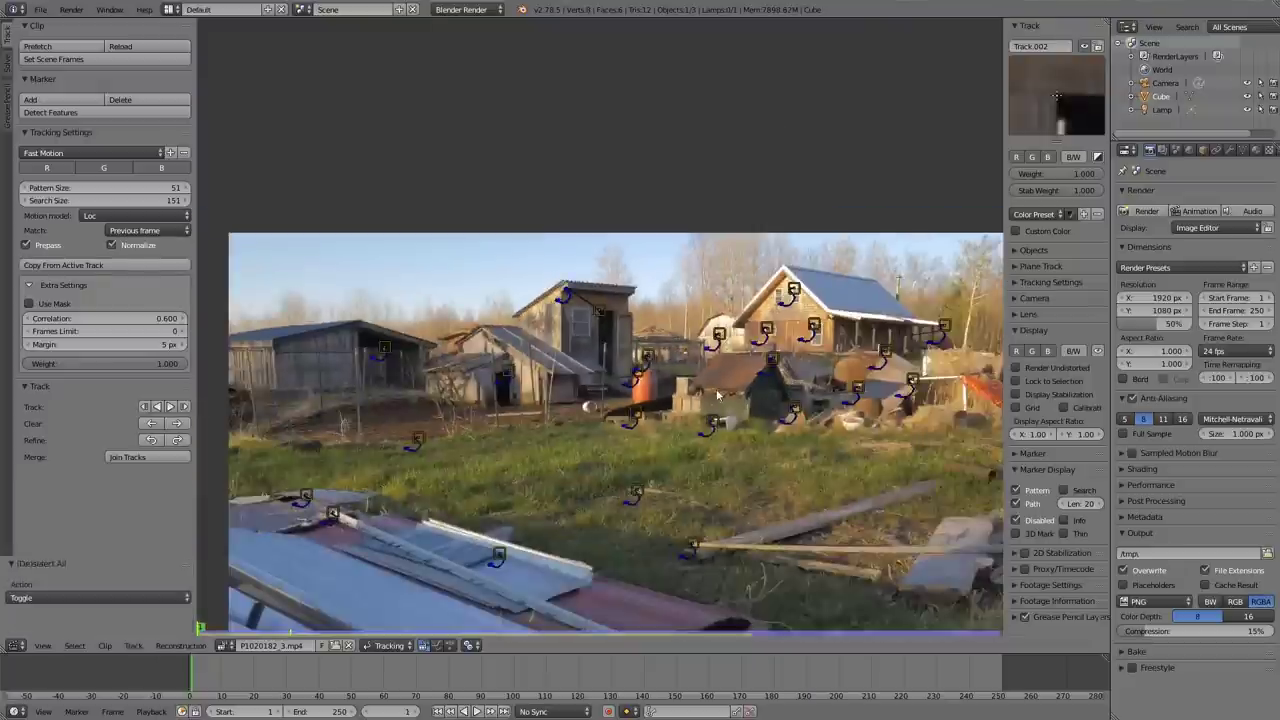
pyautogui.press('a')
pyautogui.scroll(3, 603, 315)
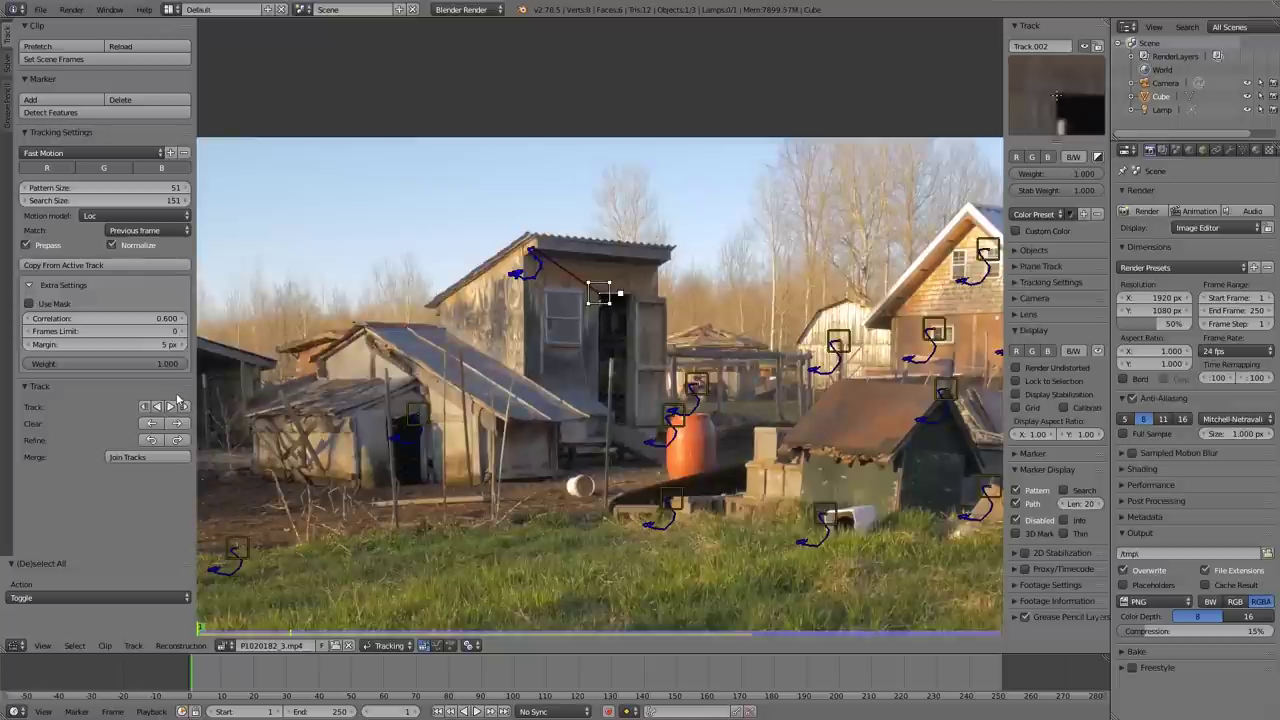
pyautogui.click(172, 407)
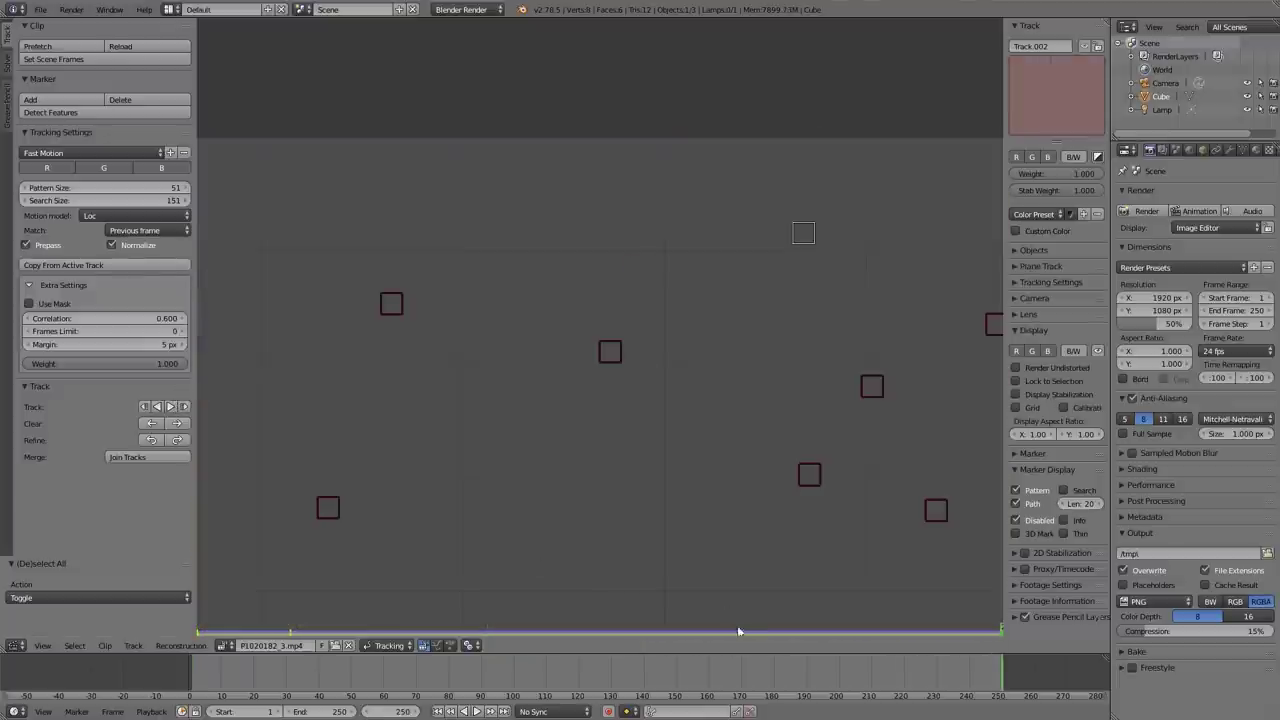
# Step: From the first frame, try the tall shed's marker on the lower-right corner of its window and track it forward
pyautogui.moveTo(900, 672); pyautogui.dragTo(289, 692)
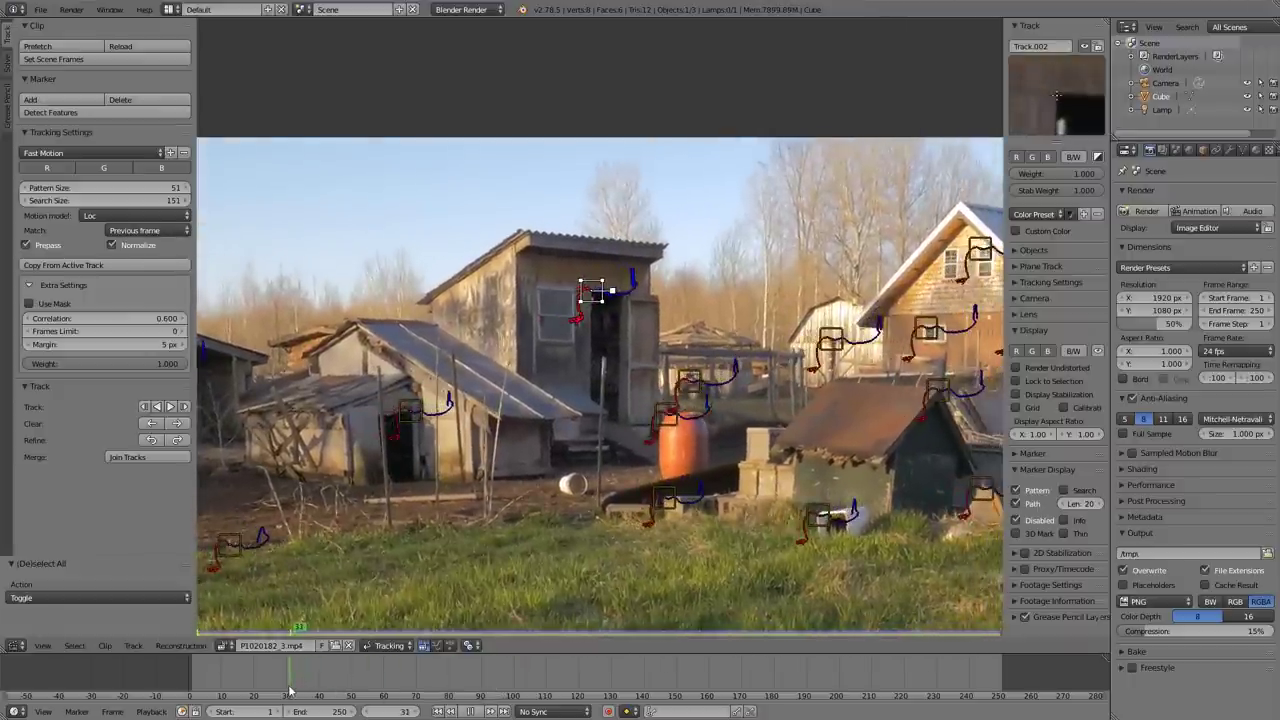
pyautogui.click(436, 711)
pyautogui.scroll(5, 608, 313)
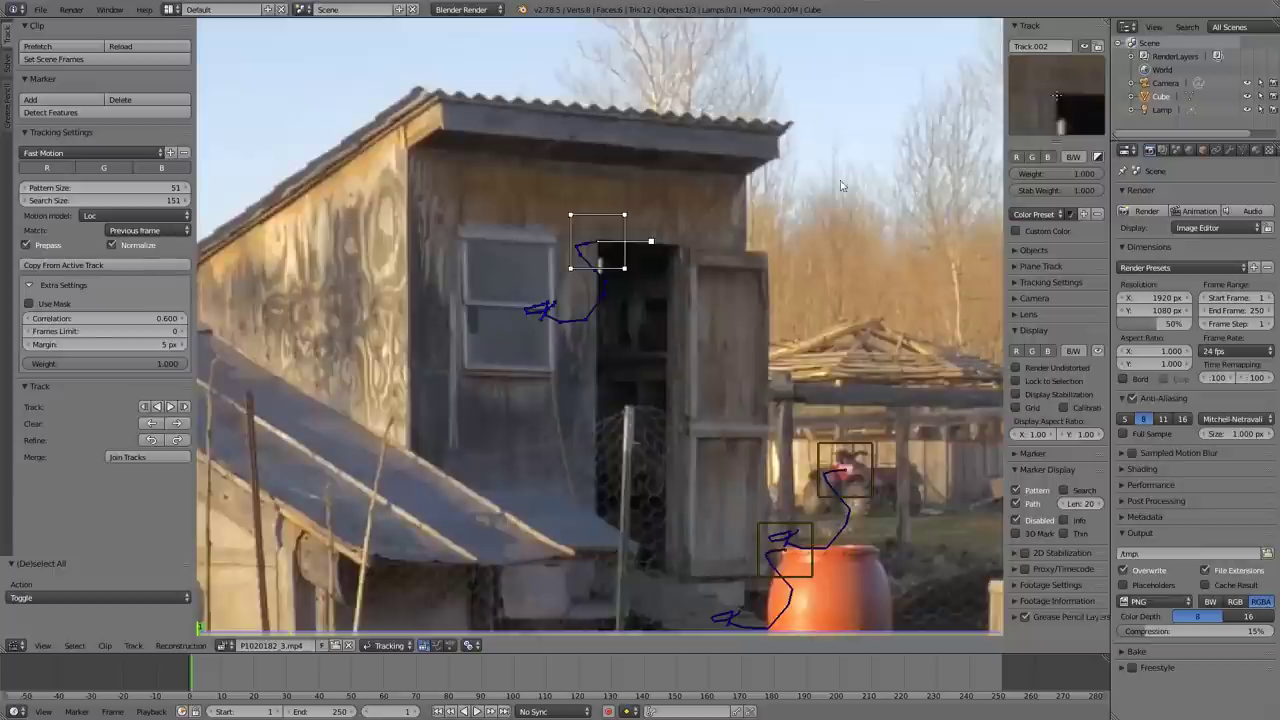
pyautogui.press('g')
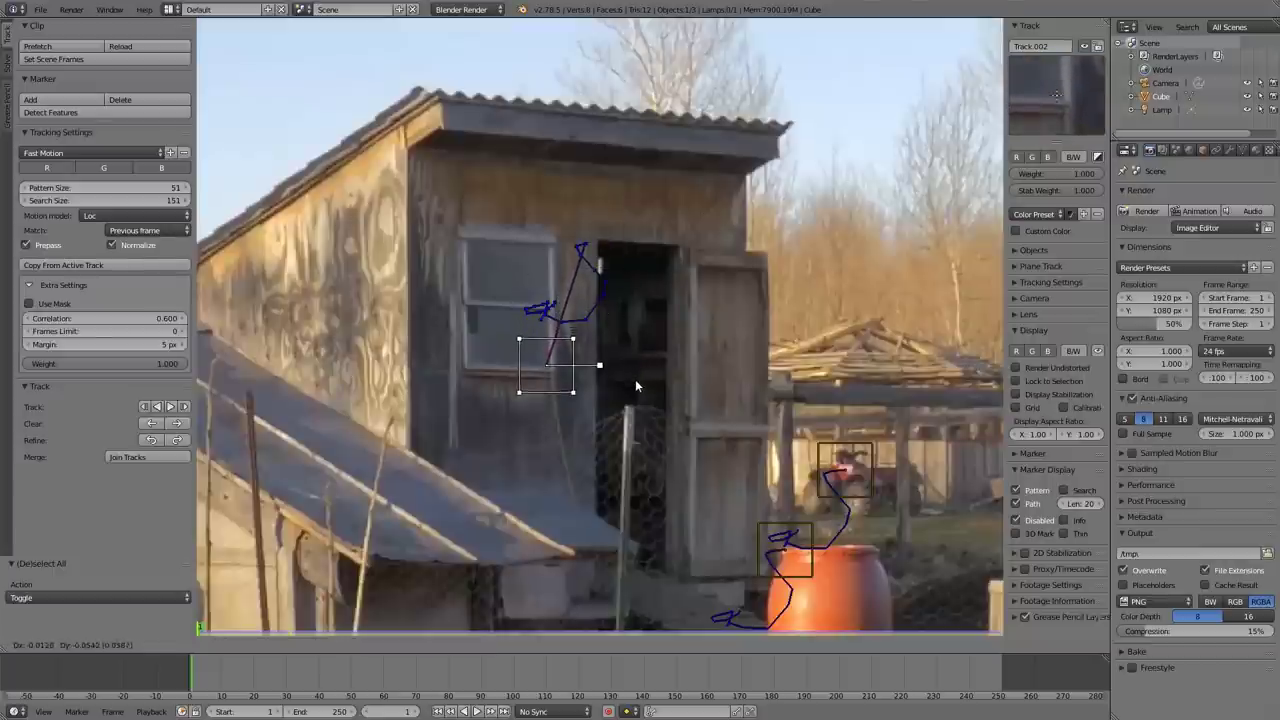
pyautogui.click(637, 381)
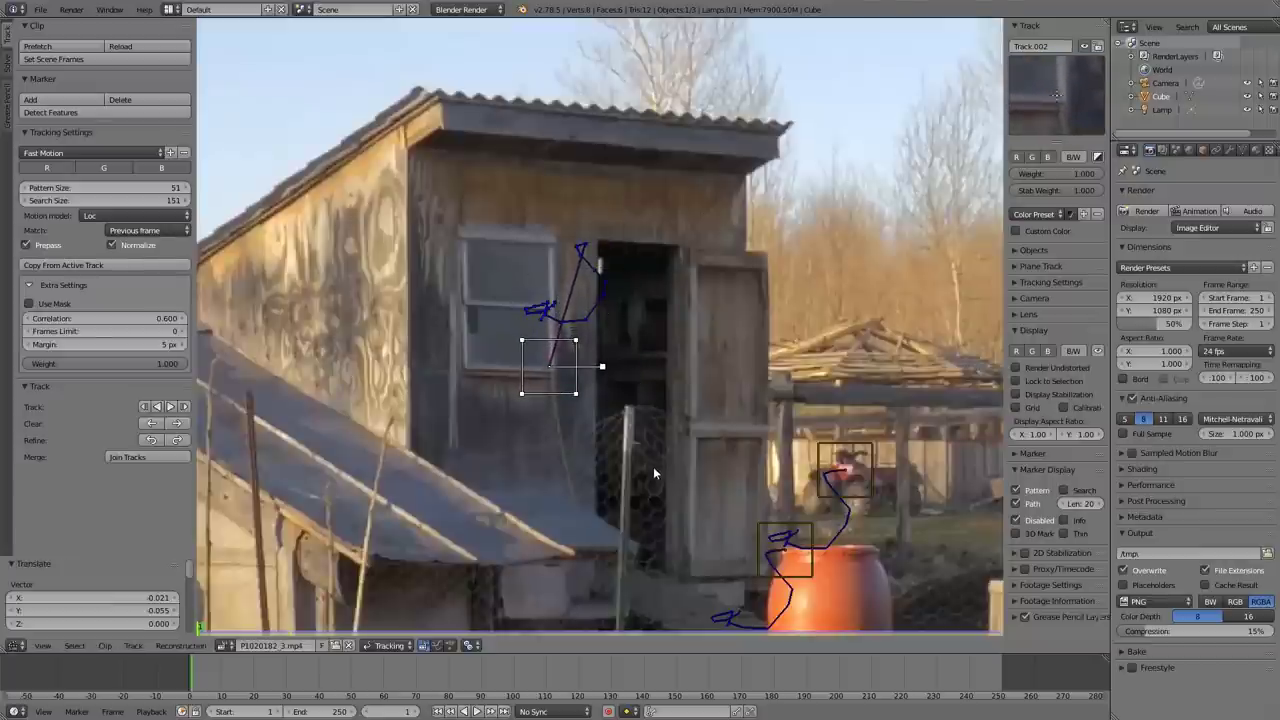
pyautogui.scroll(-2, 645, 468)
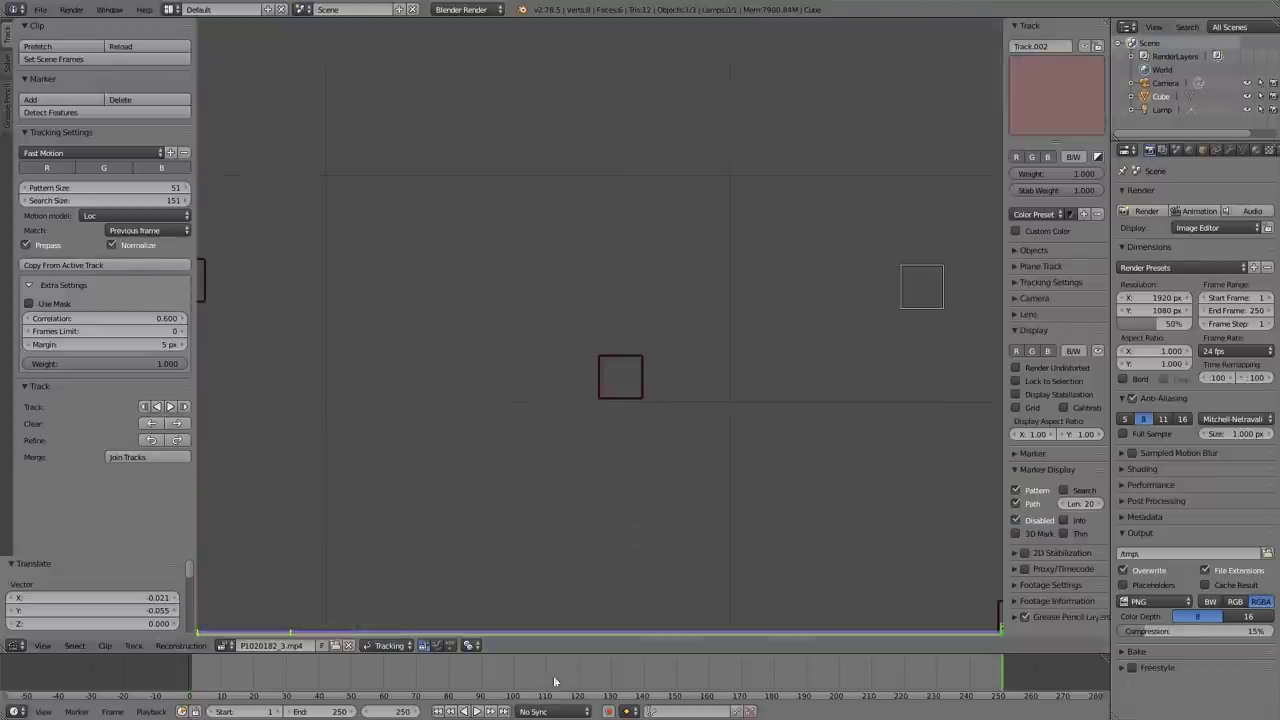
# Step: At the first frame, reposition the tall shed's marker on the upper-left corner of its window and track it forward
pyautogui.click(292, 672)
pyautogui.moveTo(292, 672); pyautogui.dragTo(289, 672)
pyautogui.hotkey('shift', 'Left')
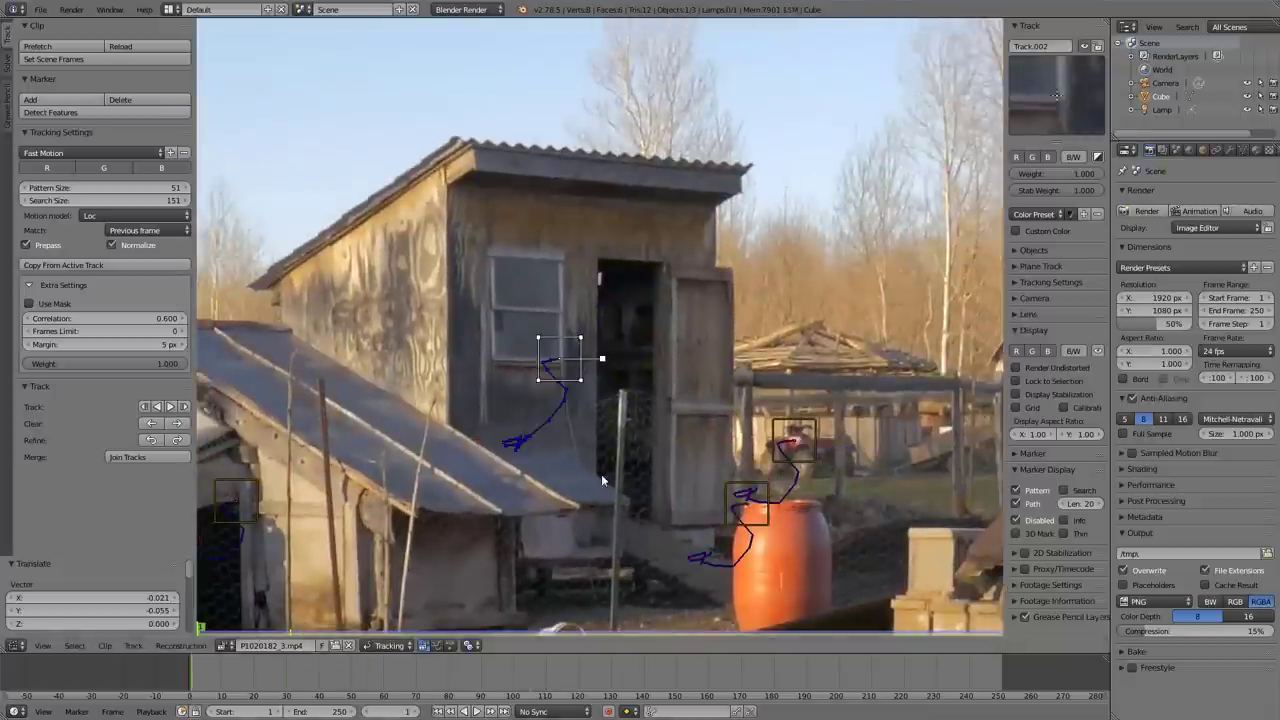
pyautogui.press('g')
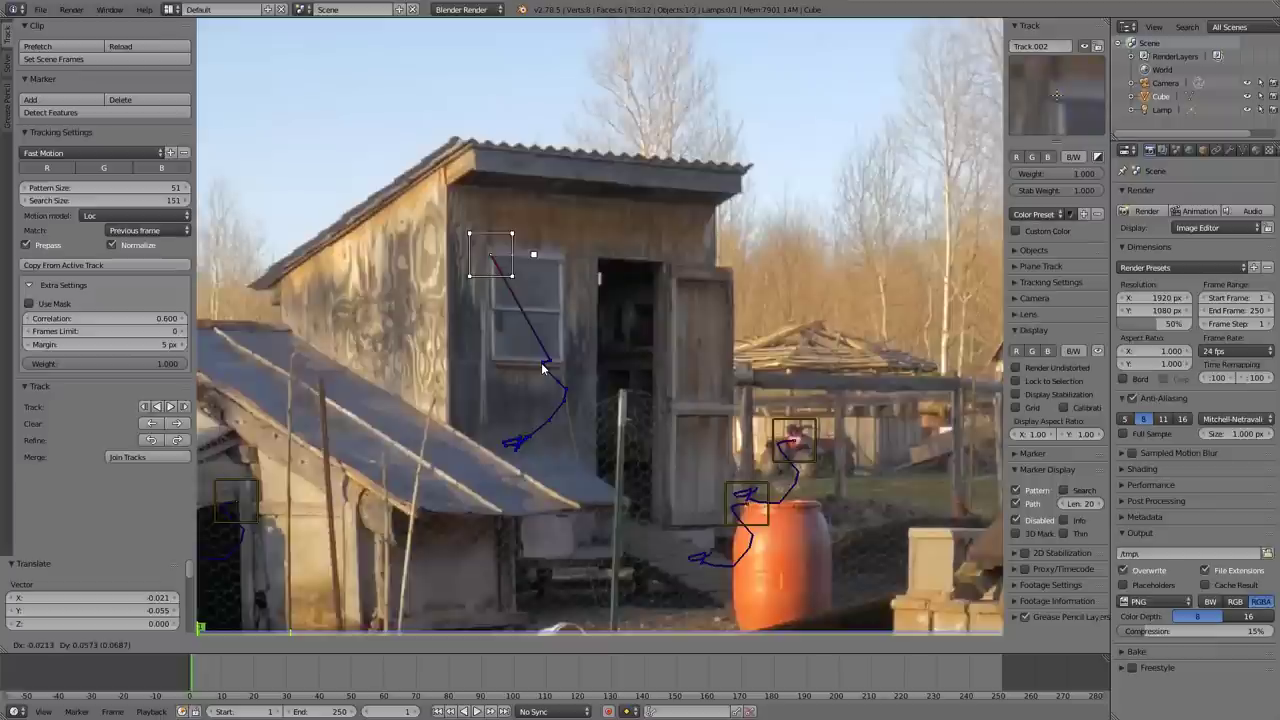
pyautogui.click(541, 362)
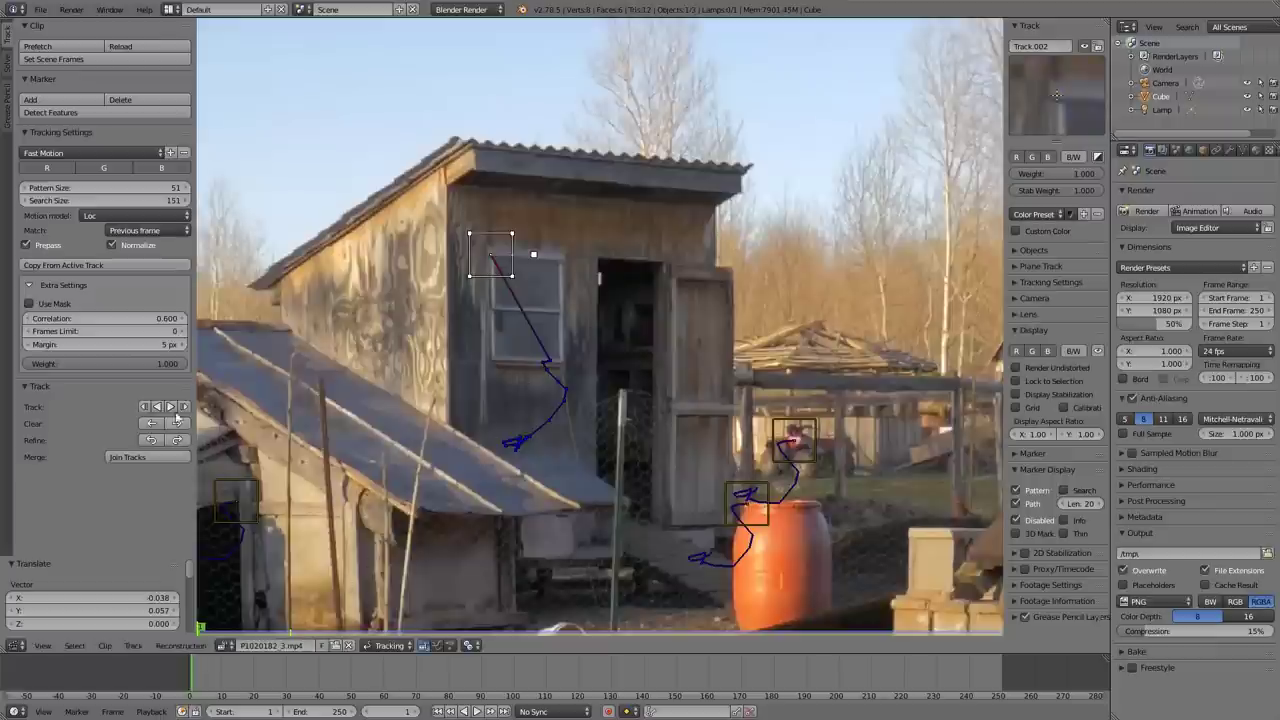
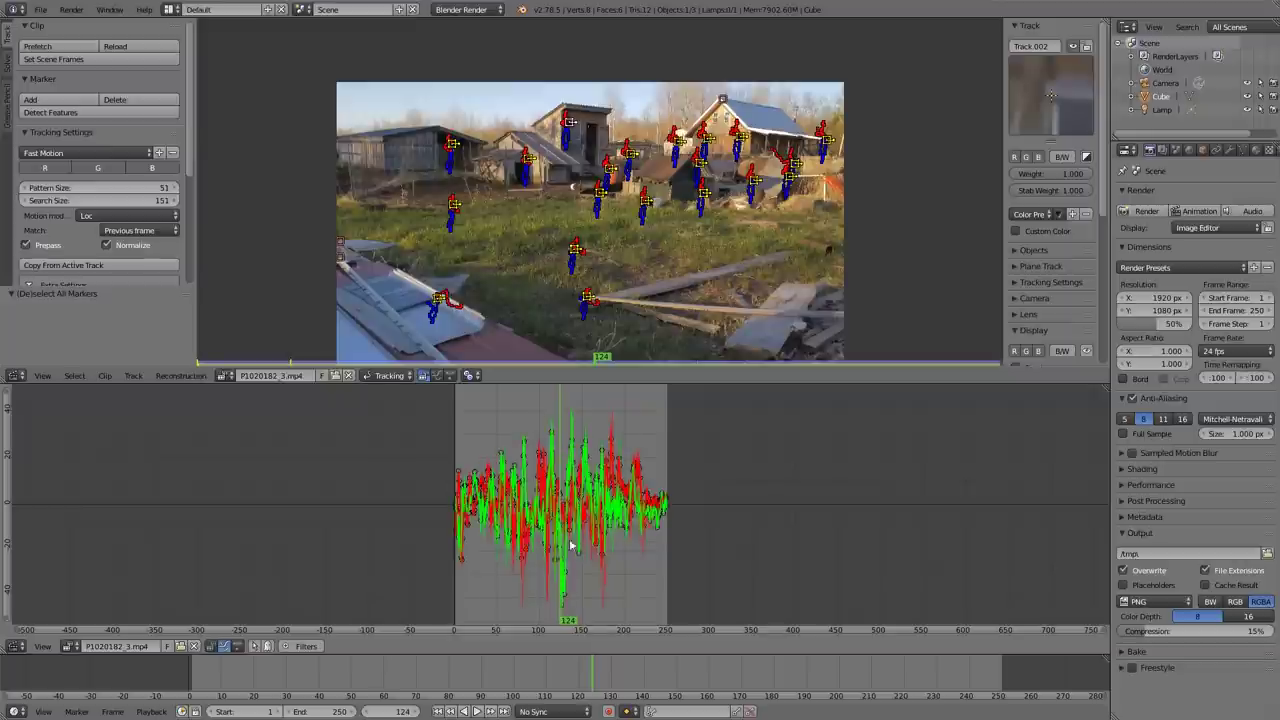
# Step: Select the track with the outlying downward spike near frame 175 in the motion curves and inspect its marker at frame 125
pyautogui.moveTo(646, 479); pyautogui.dragTo(652, 460, button='middle')
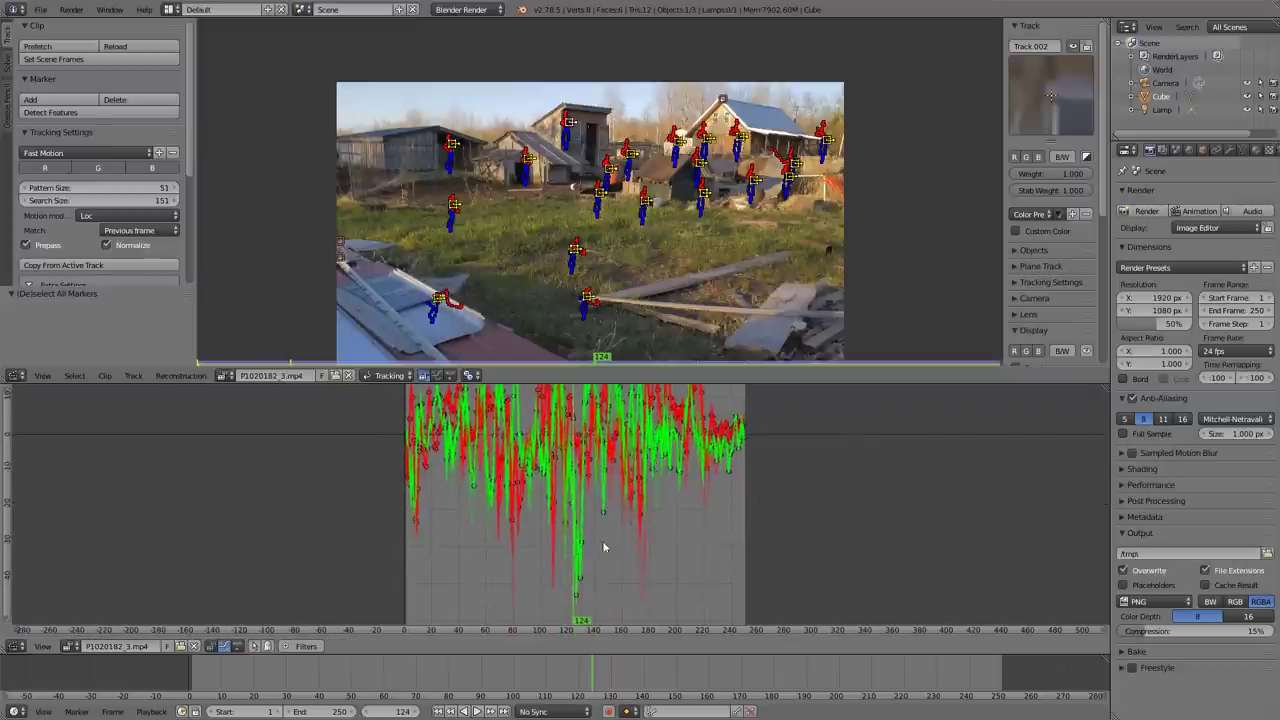
pyautogui.click(640, 570)
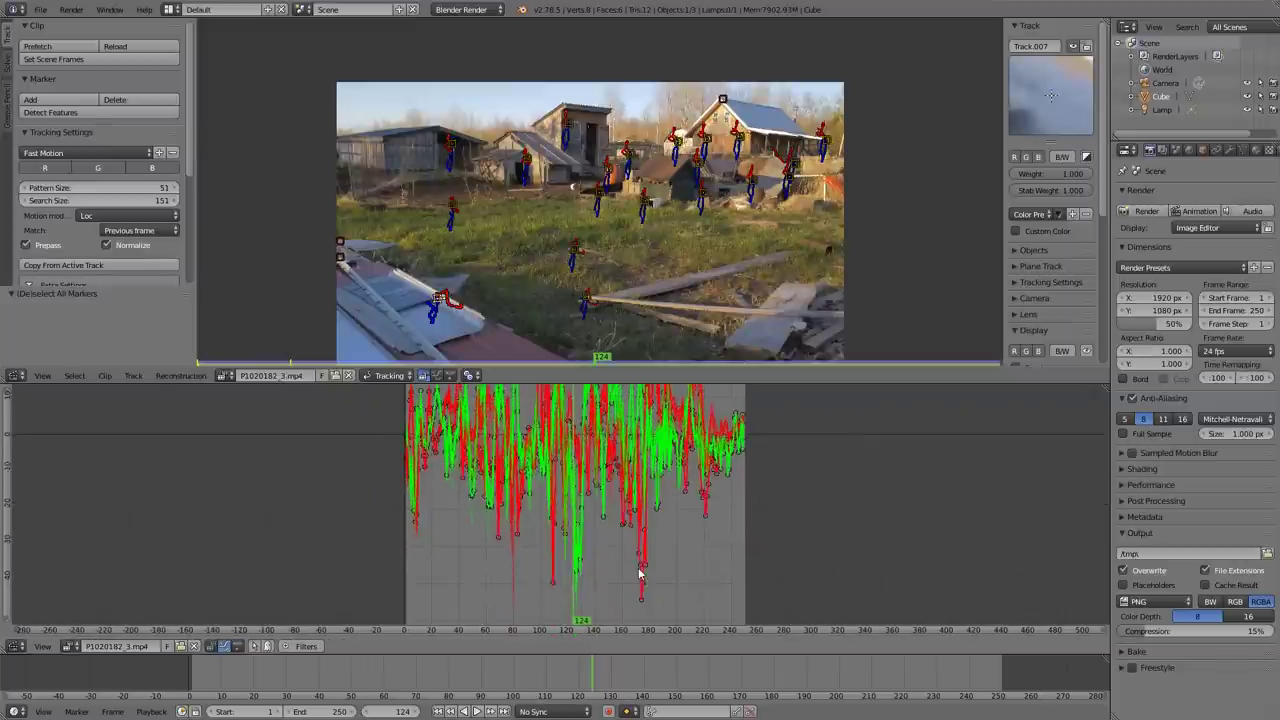
pyautogui.moveTo(679, 602); pyautogui.dragTo(634, 563, button='middle')
pyautogui.scroll(1, 635, 573)
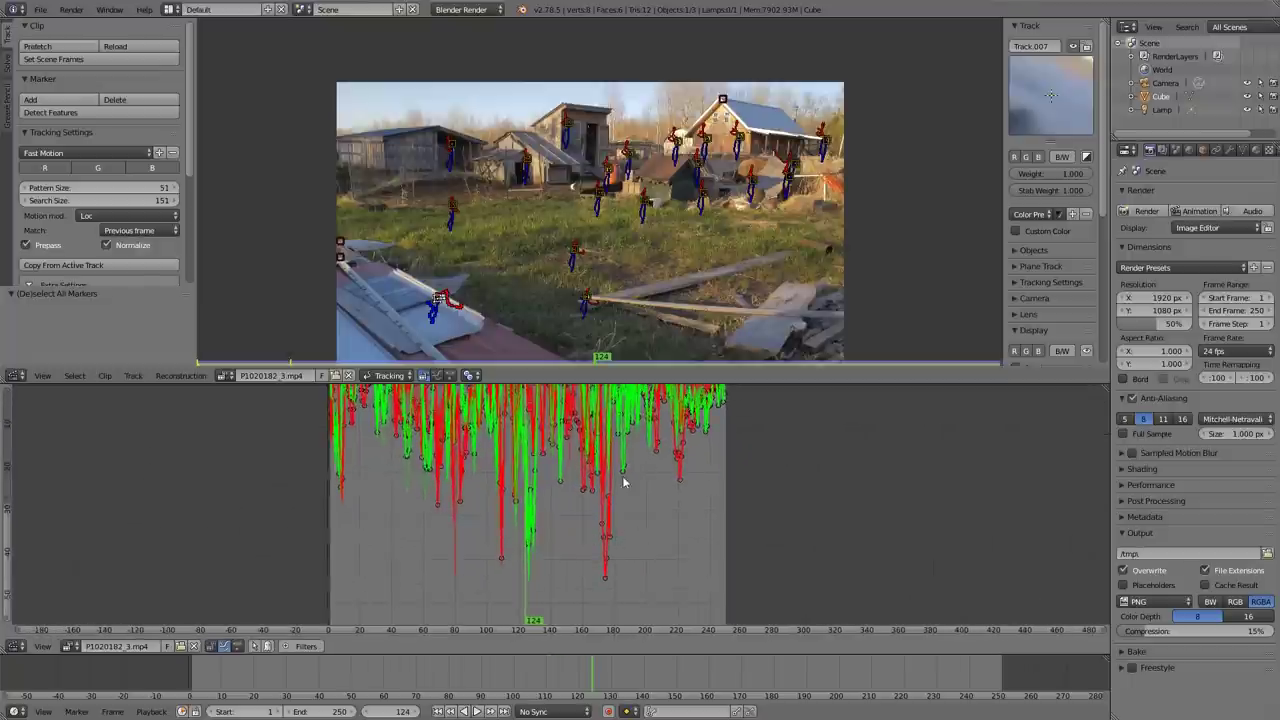
pyautogui.scroll(-1, 627, 485)
pyautogui.moveTo(632, 485); pyautogui.dragTo(623, 497, button='middle')
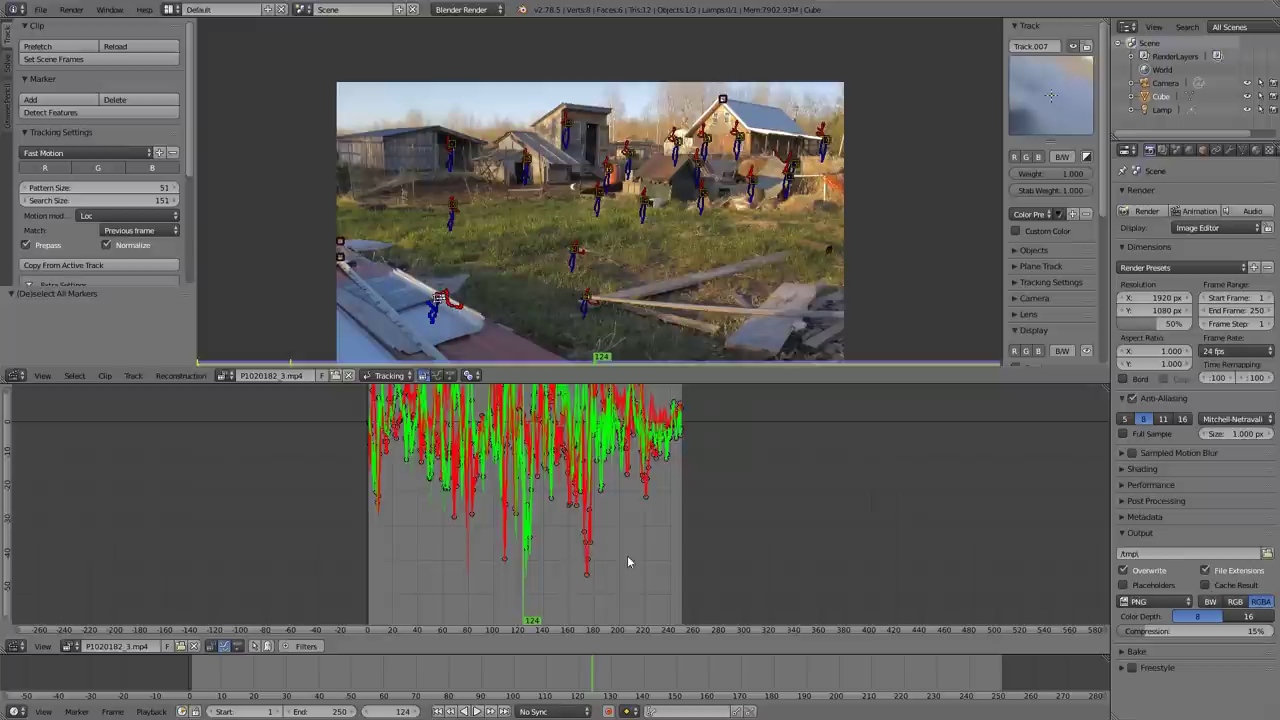
pyautogui.moveTo(584, 602)
pyautogui.mouseDown()
pyautogui.moveTo(429, 600)
pyautogui.moveTo(509, 600)
pyautogui.moveTo(431, 586)
pyautogui.moveTo(579, 587)
pyautogui.moveTo(526, 580)
pyautogui.mouseUp()
pyautogui.scroll(6, 588, 275)
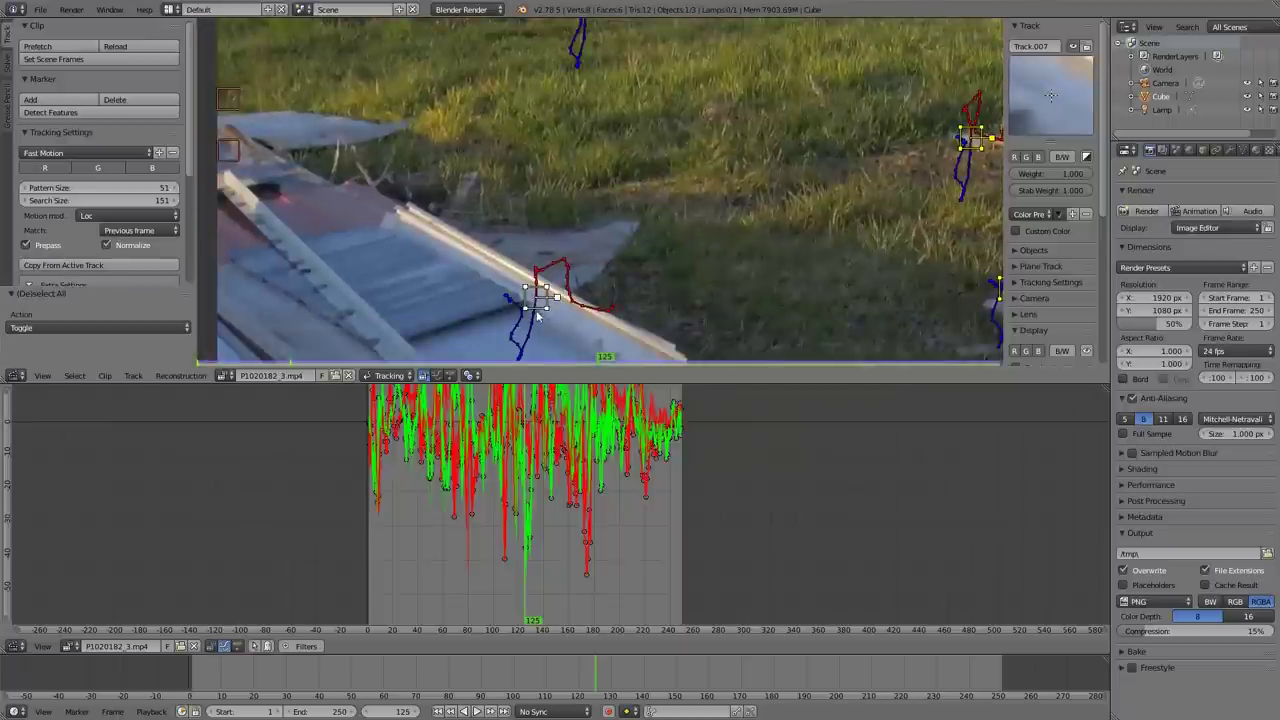
# Step: Try to move the sheet-metal marker at the first frame with the other markers still selected, and undo the move
pyautogui.hotkey('shift', 'Left')
pyautogui.moveTo(698, 252)
pyautogui.mouseDown(button='middle')
pyautogui.moveTo(712, 238)
pyautogui.moveTo(576, 221)
pyautogui.moveTo(583, 243)
pyautogui.mouseUp(button='middle')
pyautogui.scroll(2, 576, 221)
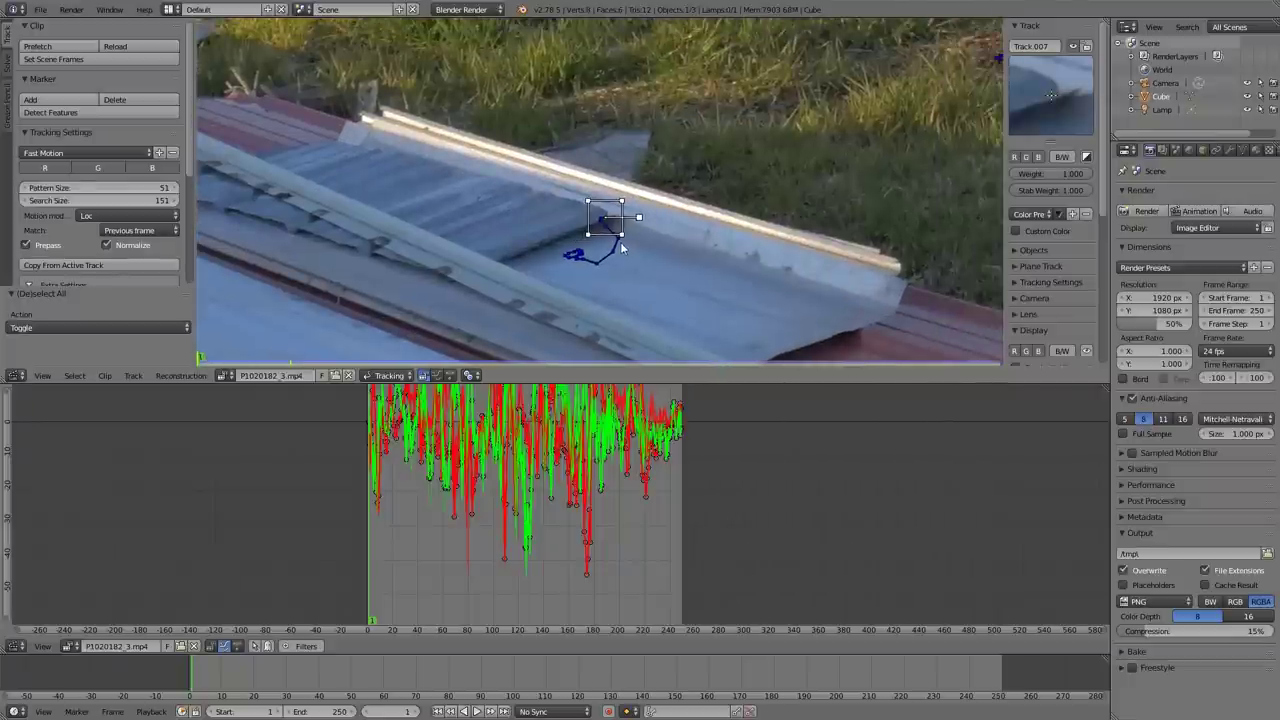
pyautogui.press('g')
pyautogui.click(520, 295)
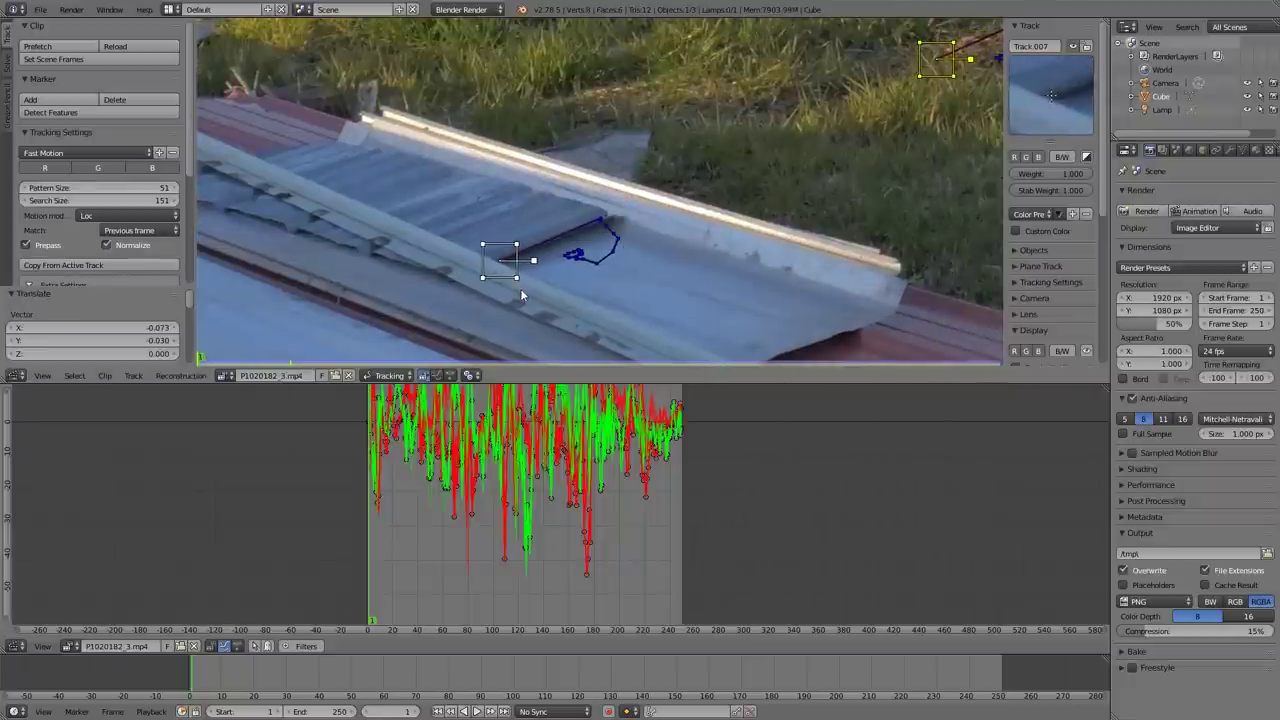
pyautogui.scroll(-4, 549, 193)
pyautogui.press('a')
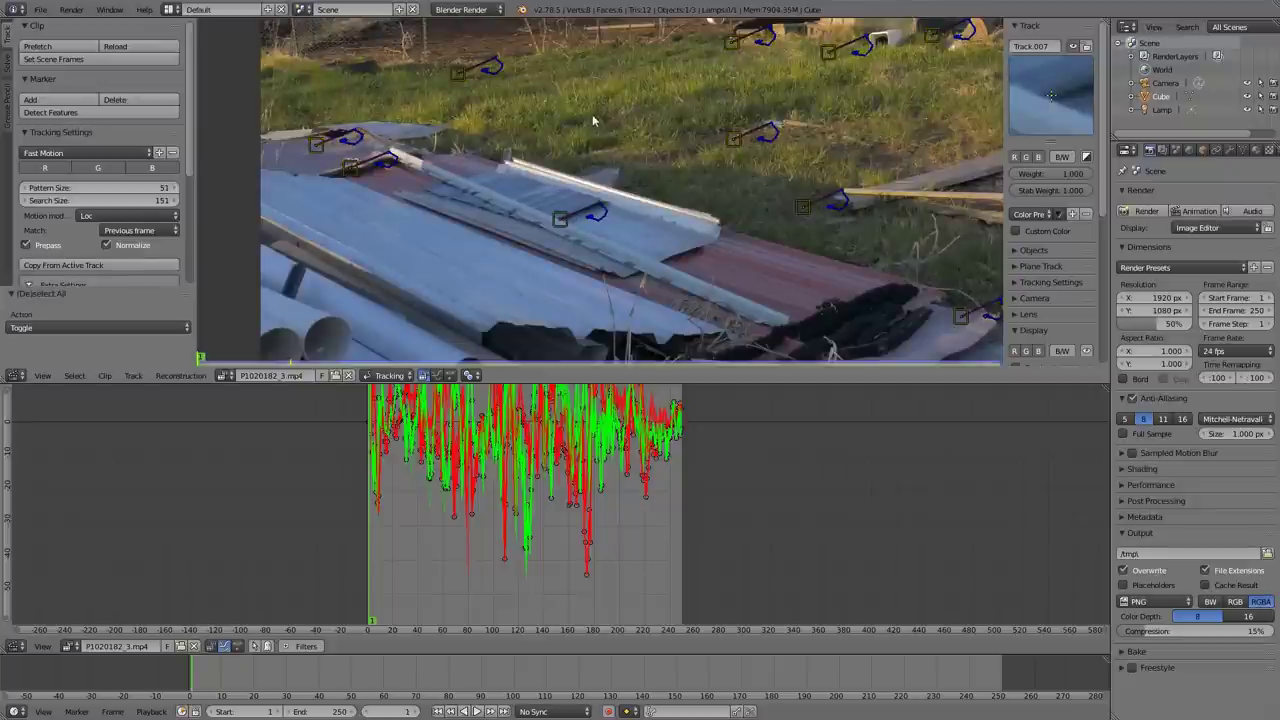
pyautogui.moveTo(542, 80); pyautogui.dragTo(424, 151, button='middle')
pyautogui.hotkey('ctrl', 'z')
pyautogui.hotkey('ctrl', 'z')
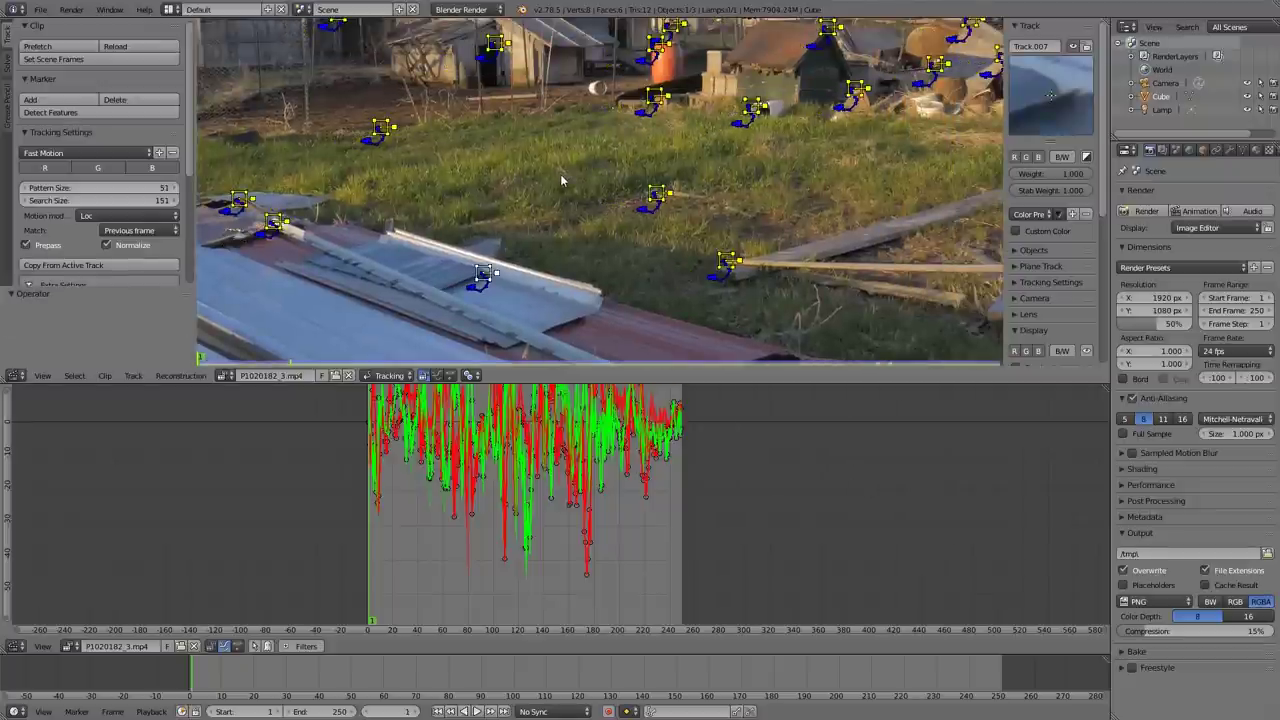
# Step: Move only the sheet-metal marker to where the corrugated sheet's front edge meets the long strip, and track it forward
pyautogui.press('a')
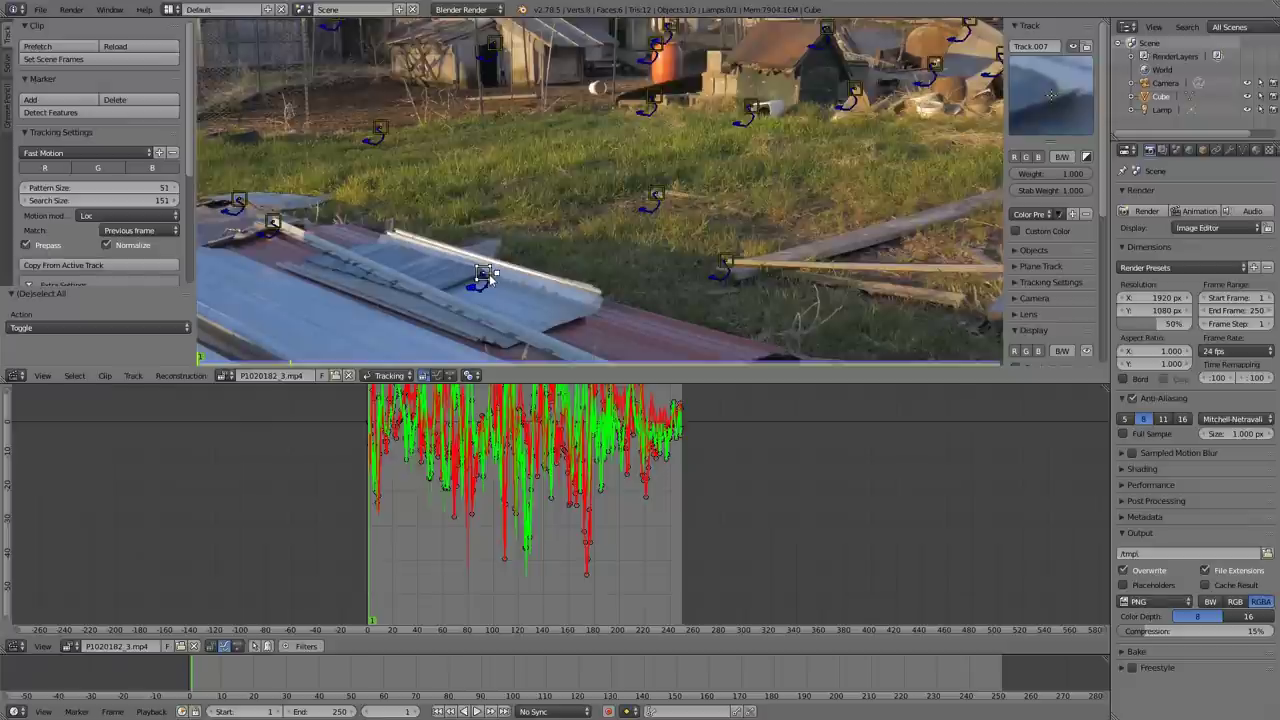
pyautogui.scroll(5, 490, 273)
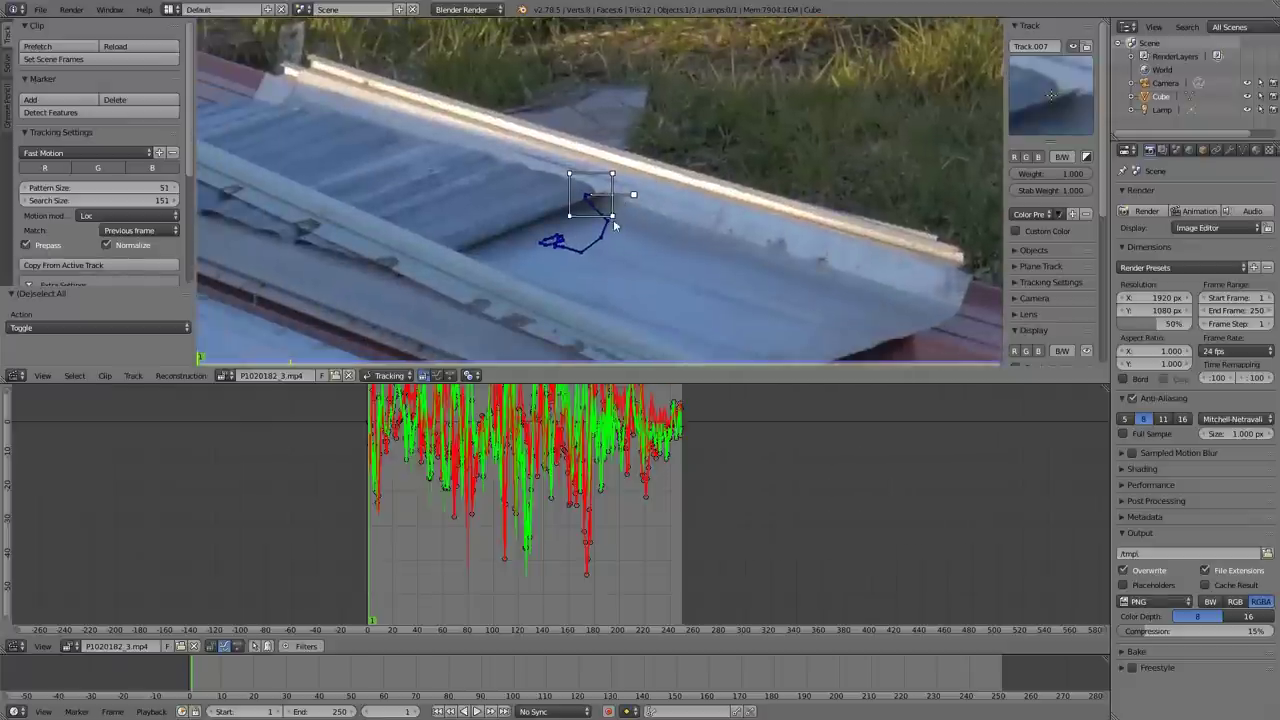
pyautogui.press('g')
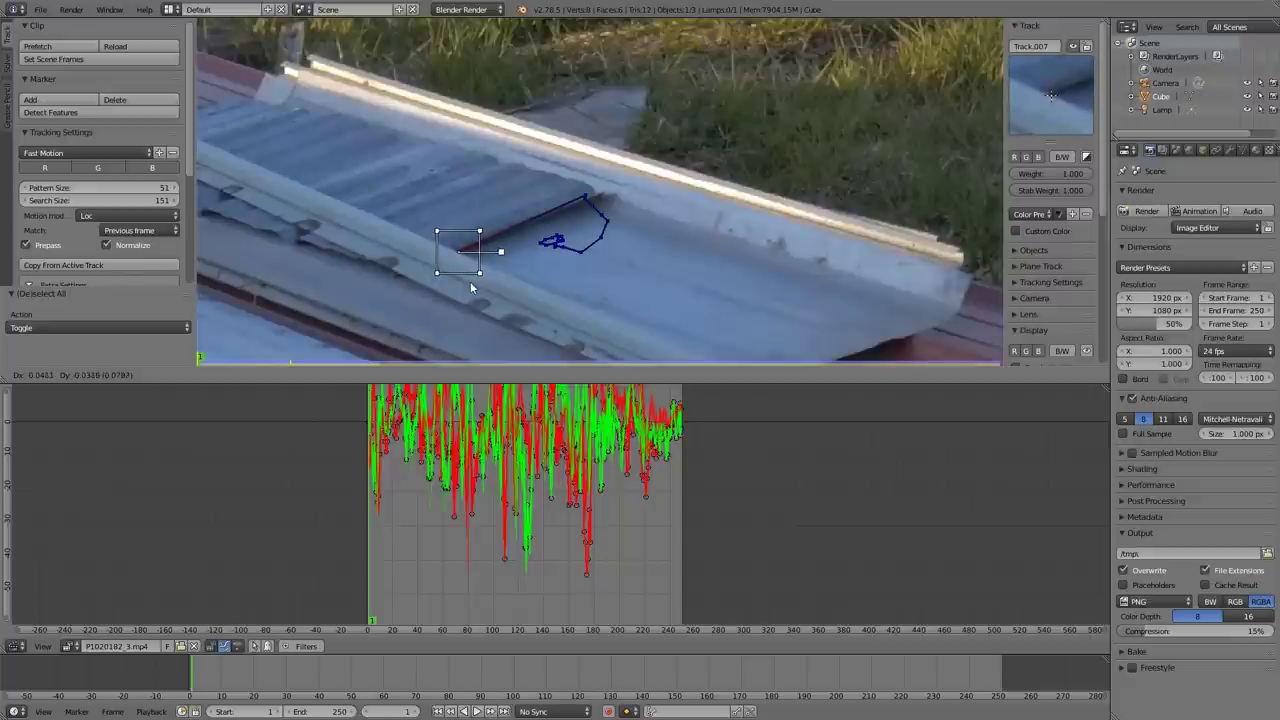
pyautogui.click(470, 281)
pyautogui.scroll(-3, 516, 274)
pyautogui.scroll(-6, 209, 224)
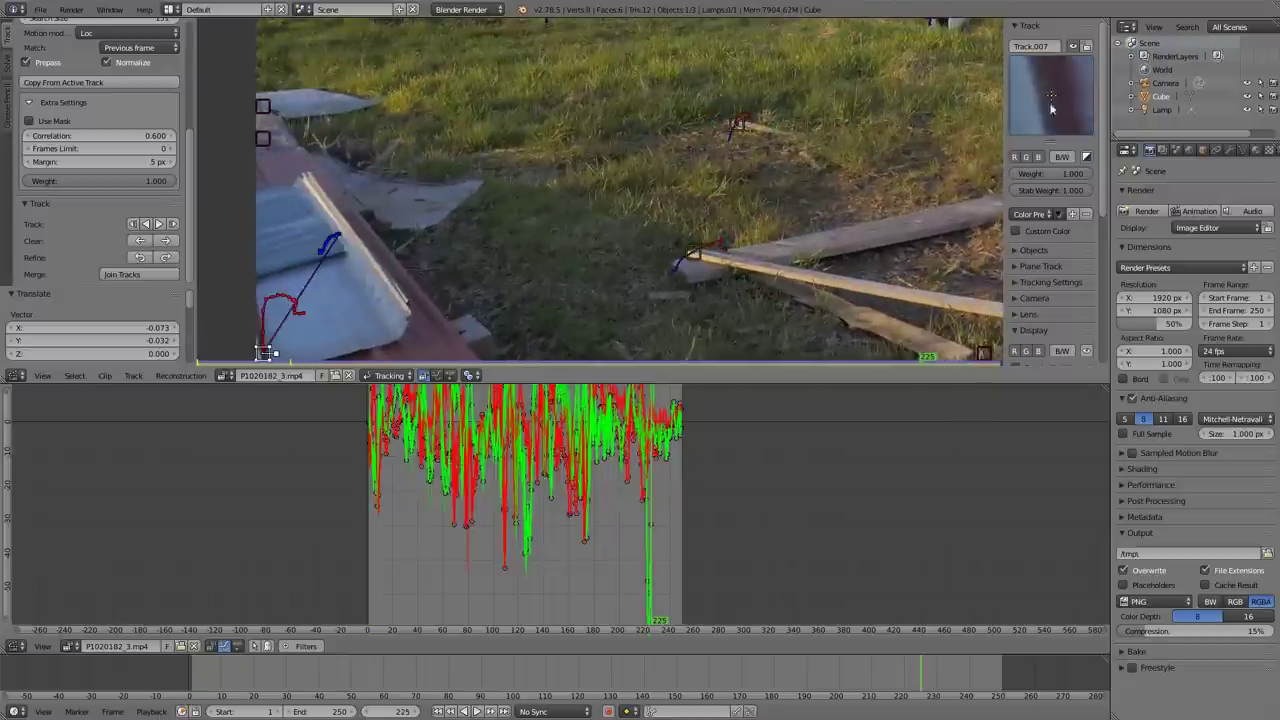
# Step: Clear the sheet-metal marker's track after frame 171 and scrub back to frame 48 to check its remaining path
pyautogui.scroll(-1, 497, 361)
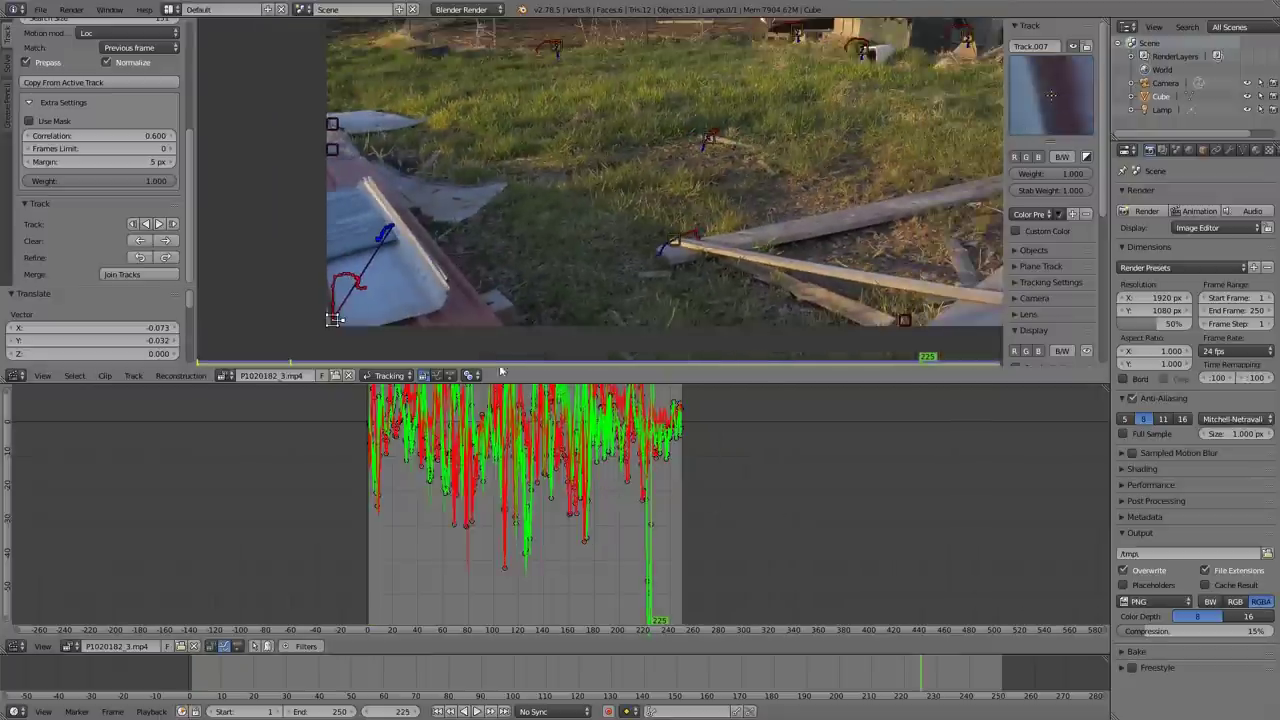
pyautogui.moveTo(885, 670); pyautogui.dragTo(744, 668)
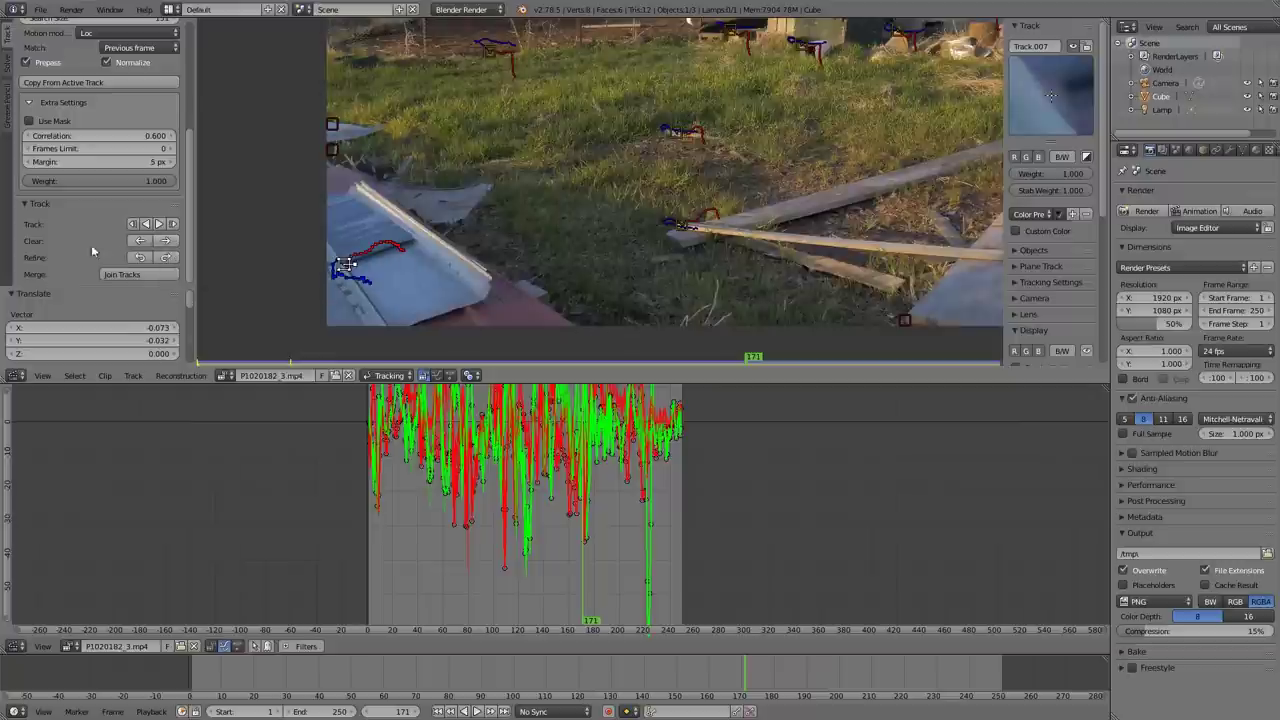
pyautogui.click(166, 242)
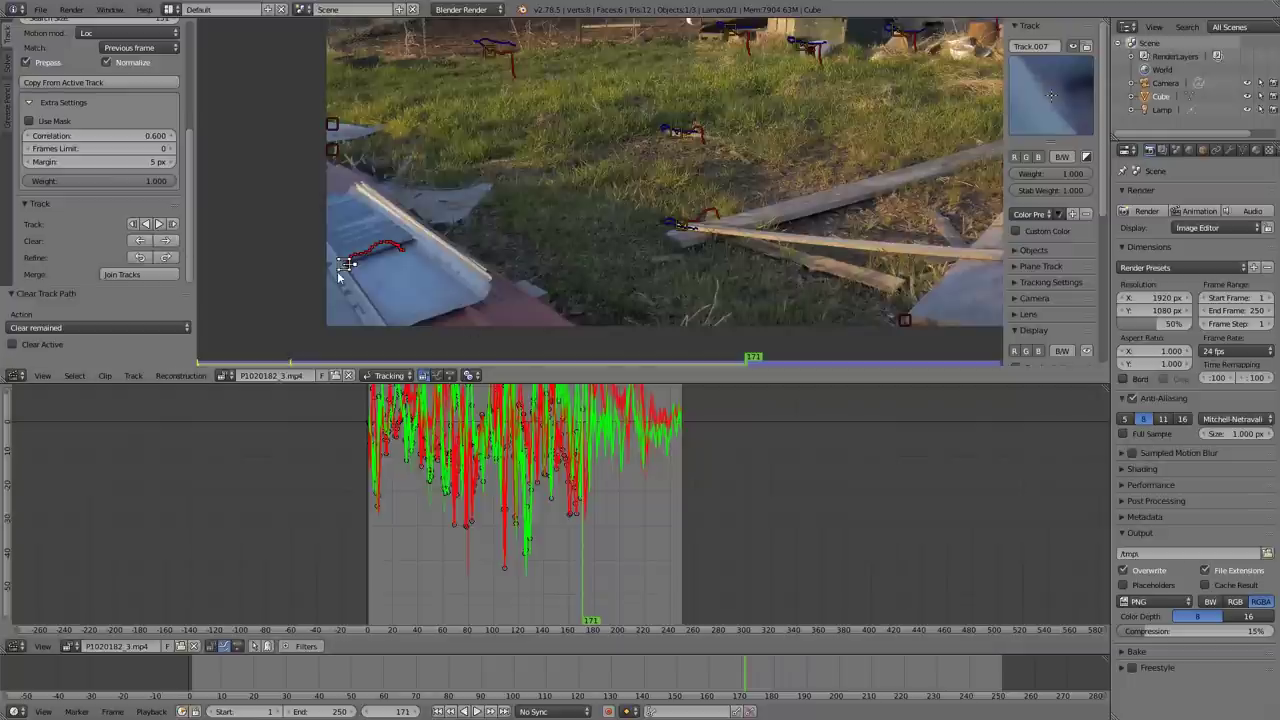
pyautogui.moveTo(709, 663)
pyautogui.mouseDown()
pyautogui.moveTo(591, 680)
pyautogui.moveTo(345, 680)
pyautogui.mouseUp()
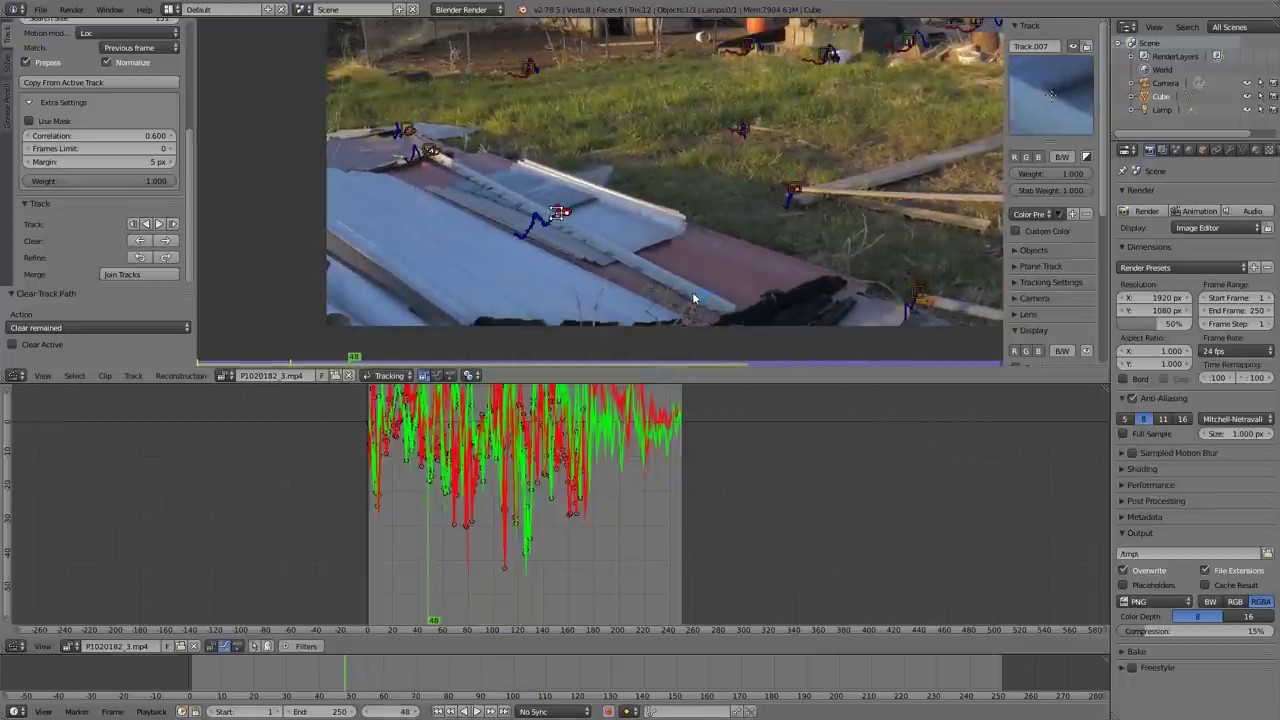
# Step: Clear the track of the marker on the foreground plank's end after frame 58 and scrub back to frame 9
pyautogui.scroll(4, 695, 305)
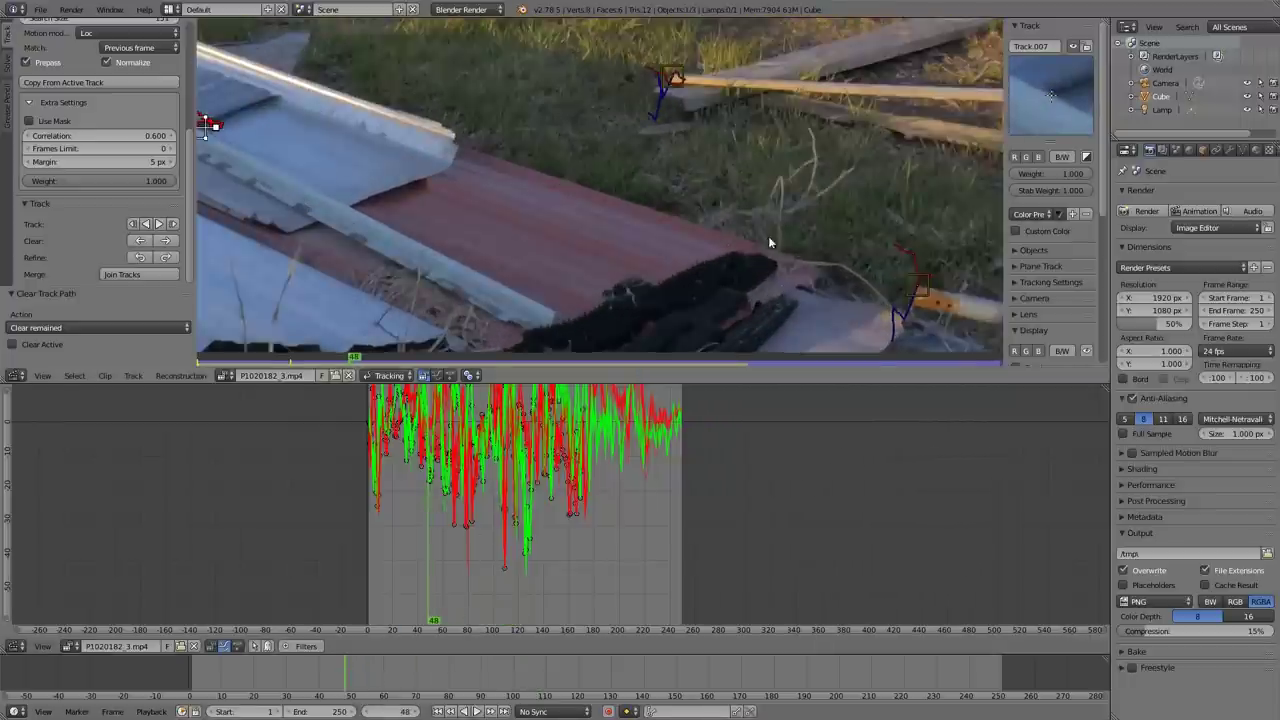
pyautogui.rightClick(836, 269)
pyautogui.moveTo(435, 584)
pyautogui.mouseDown()
pyautogui.moveTo(457, 591)
pyautogui.moveTo(441, 588)
pyautogui.mouseUp()
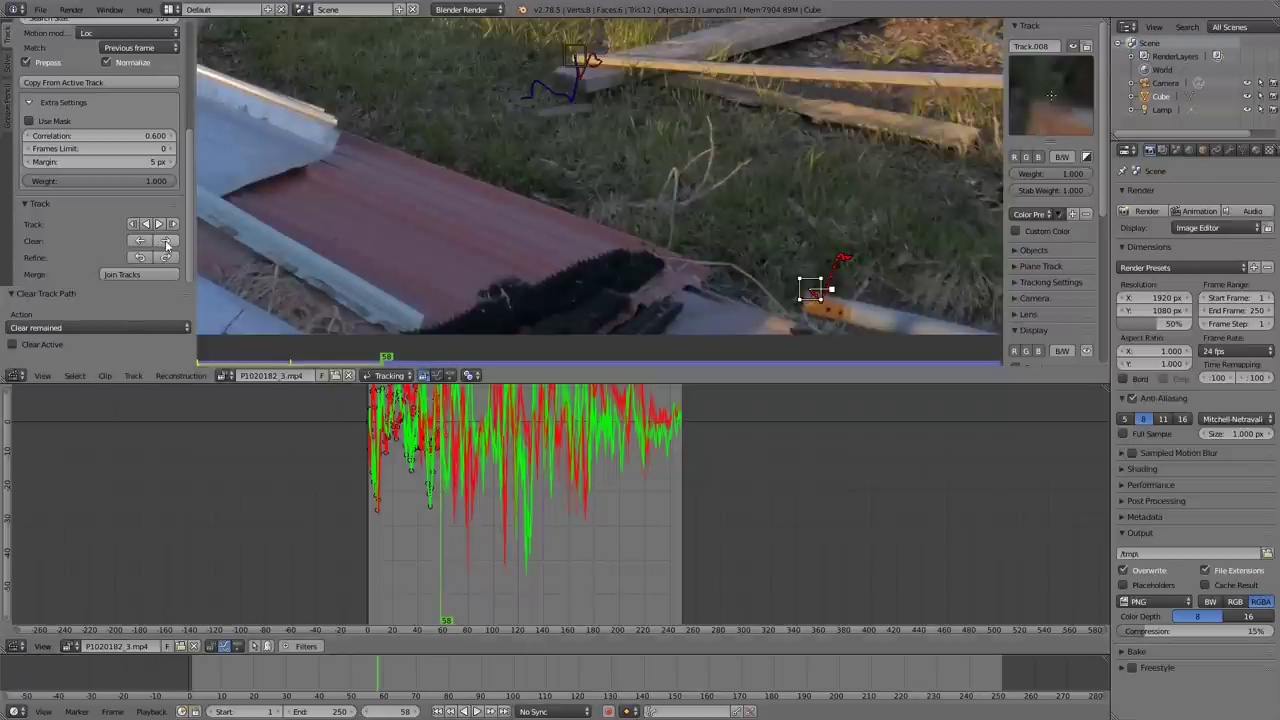
pyautogui.moveTo(453, 567); pyautogui.dragTo(378, 551)
pyautogui.moveTo(568, 279); pyautogui.dragTo(626, 375, button='middle')
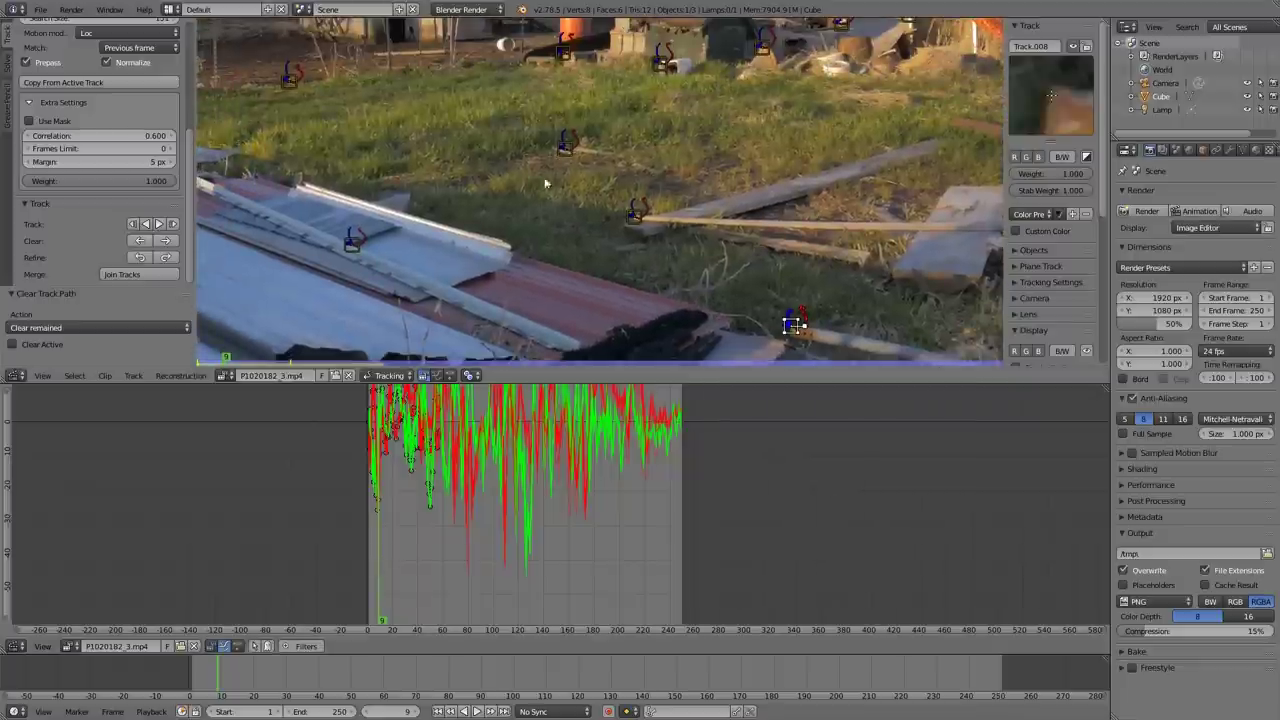
# Step: Select the track with the outlying downward spike near frame 80, inspect its marker at that frame, and return to the first frame
pyautogui.scroll(-1, 580, 434)
pyautogui.scroll(5, 584, 460)
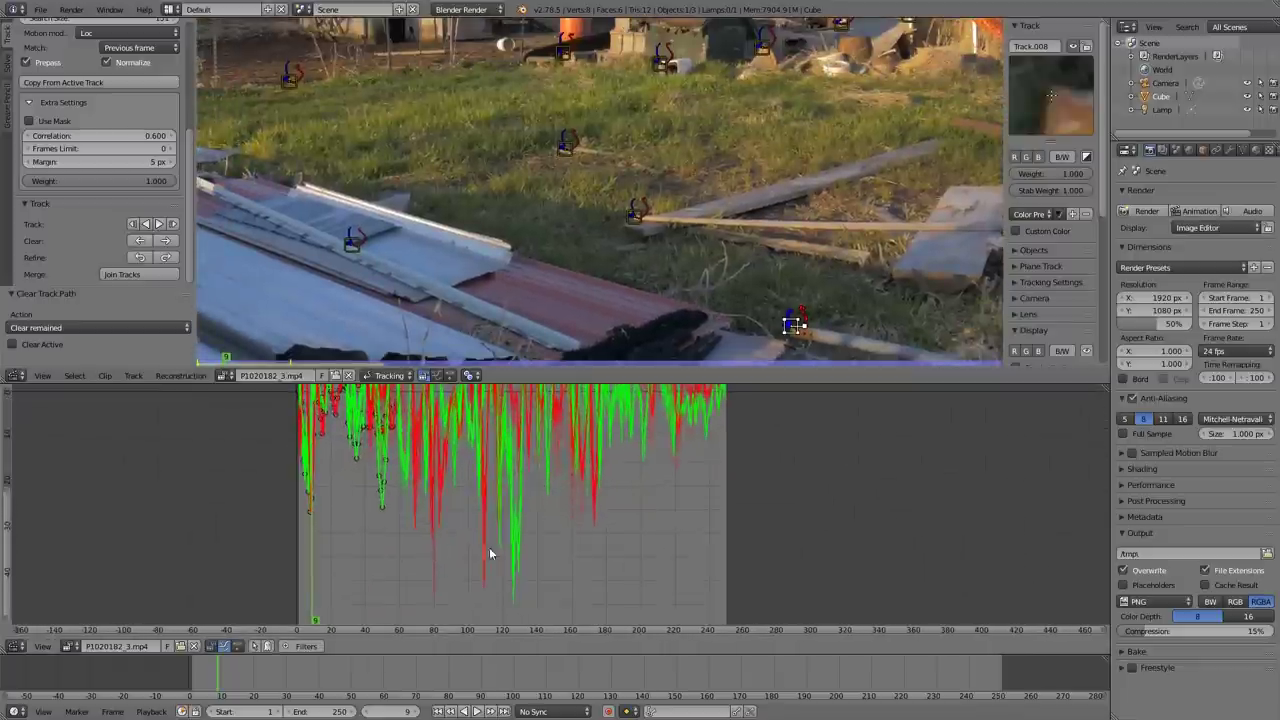
pyautogui.rightClick(436, 560)
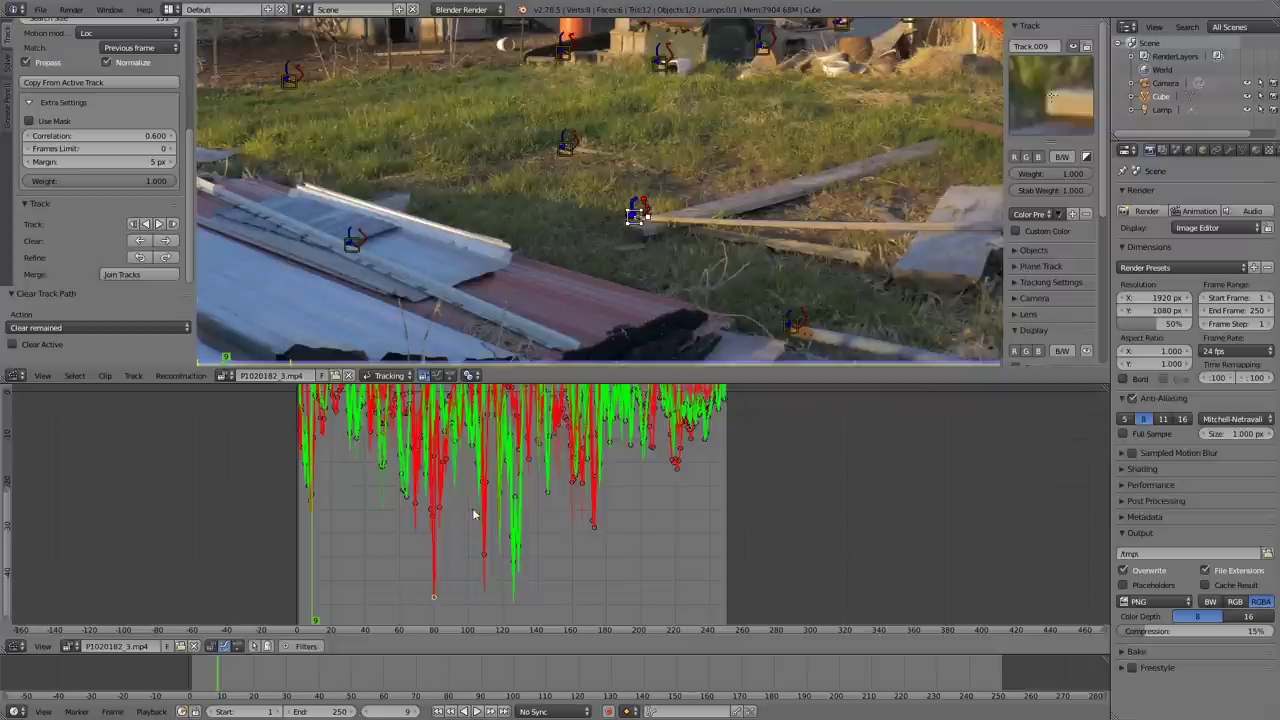
pyautogui.click(435, 549)
pyautogui.scroll(-5, 553, 323)
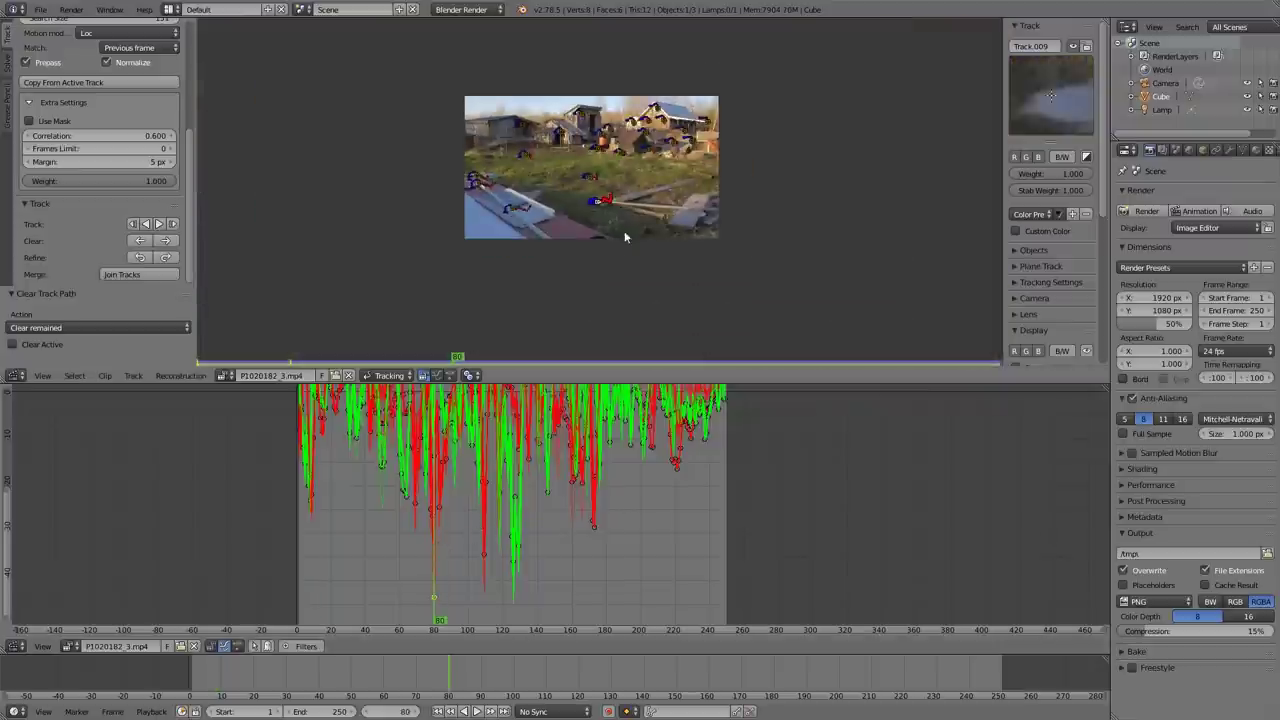
pyautogui.press('a')
pyautogui.scroll(4, 528, 497)
pyautogui.moveTo(474, 662); pyautogui.dragTo(458, 686)
pyautogui.click(438, 711)
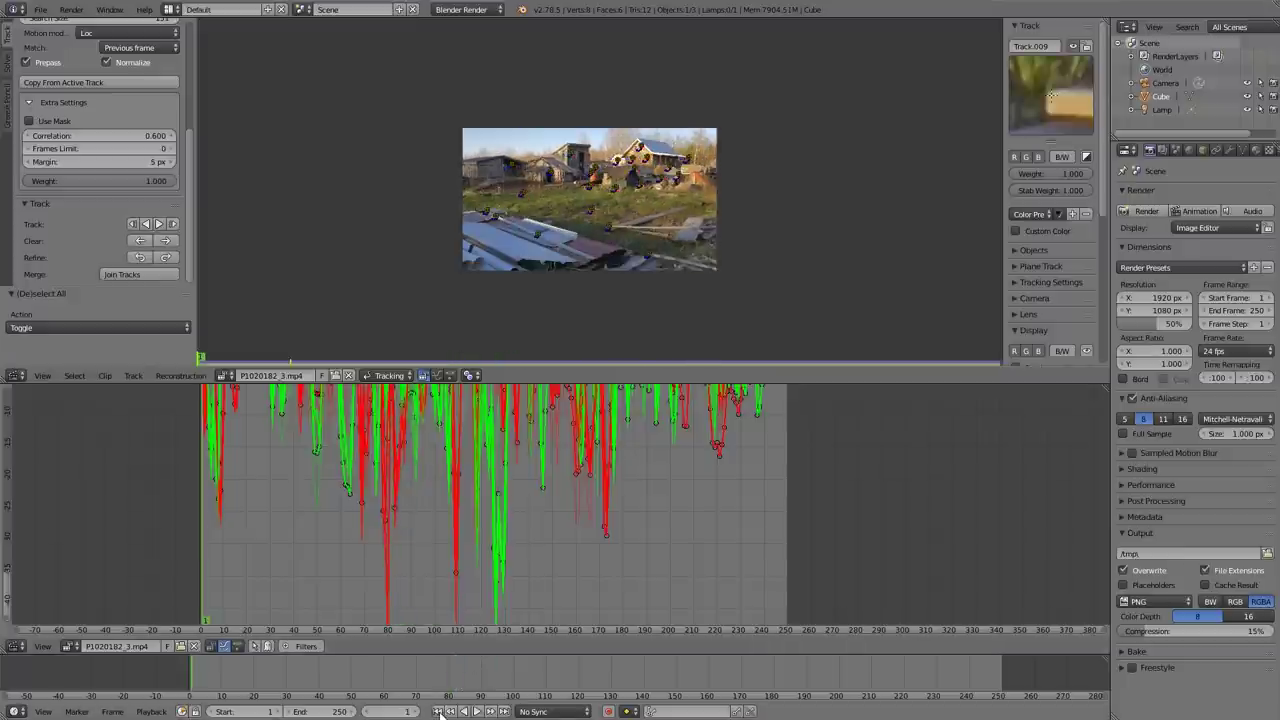
# Step: Try to move the light plank's end marker to the lower corner of the thicker board at the first frame and track it forward
pyautogui.scroll(-2, 512, 580)
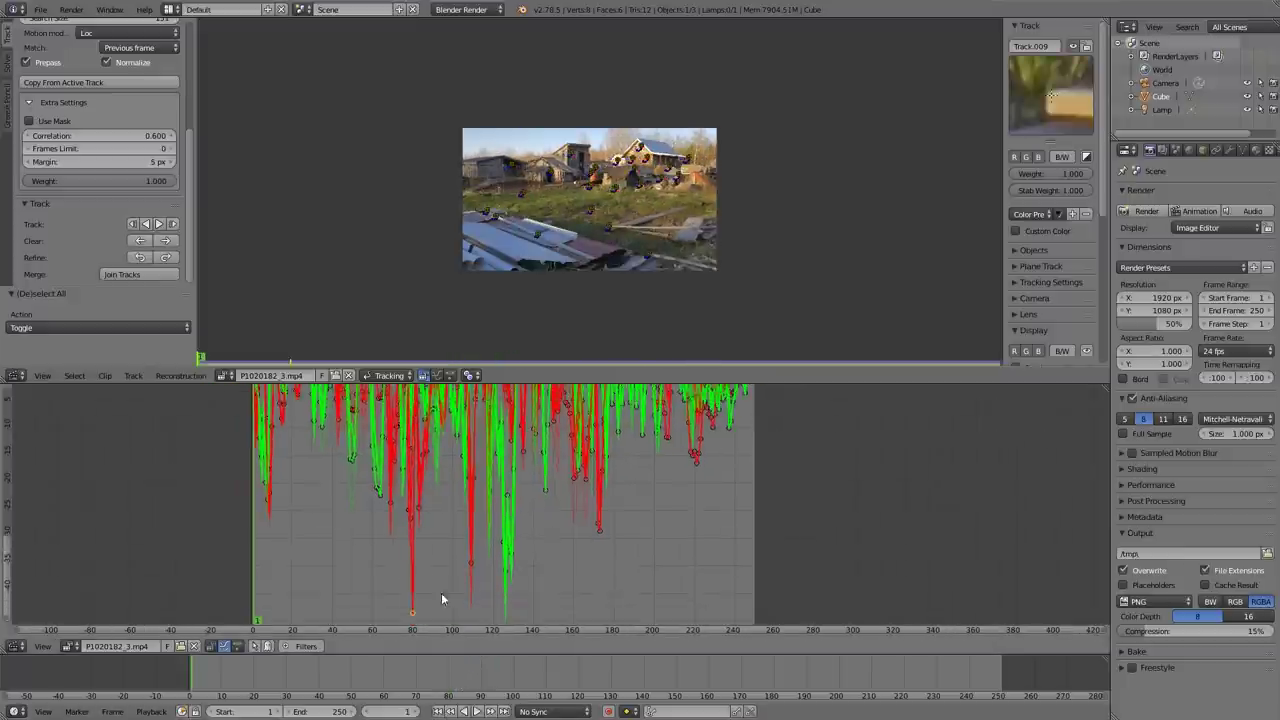
pyautogui.scroll(7, 528, 331)
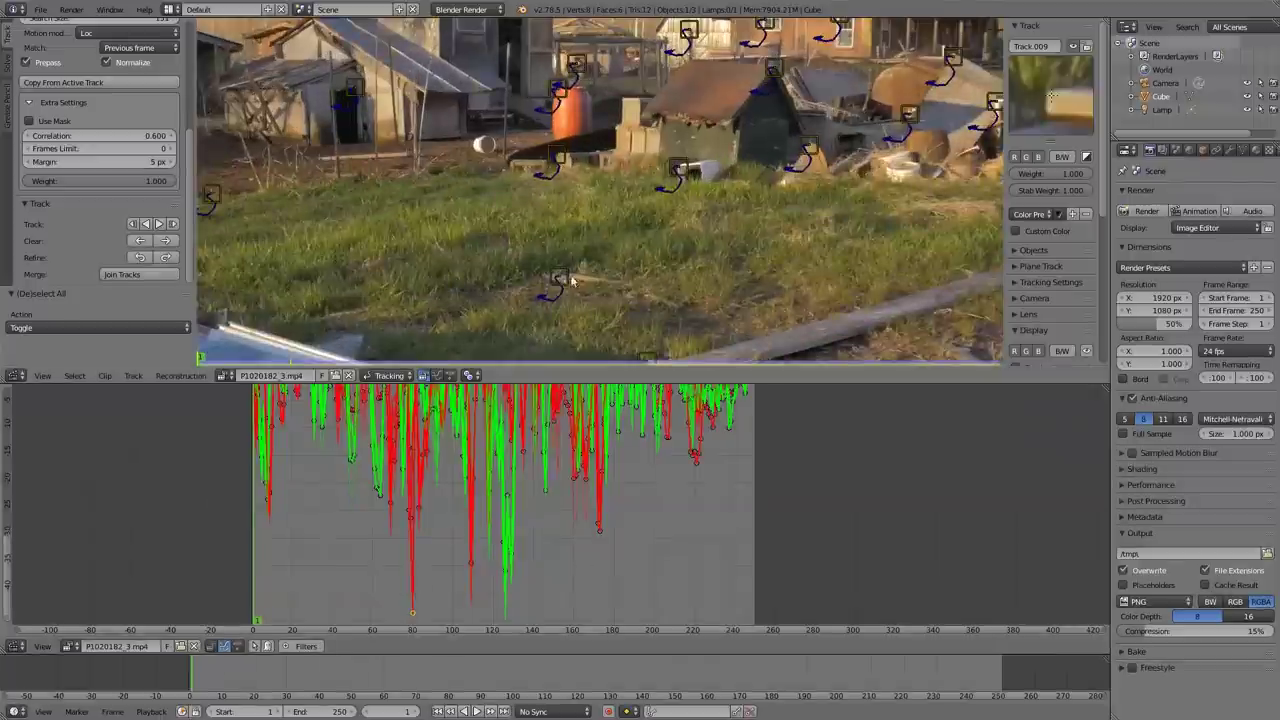
pyautogui.scroll(-3, 570, 278)
pyautogui.moveTo(582, 275); pyautogui.dragTo(622, 249, button='middle')
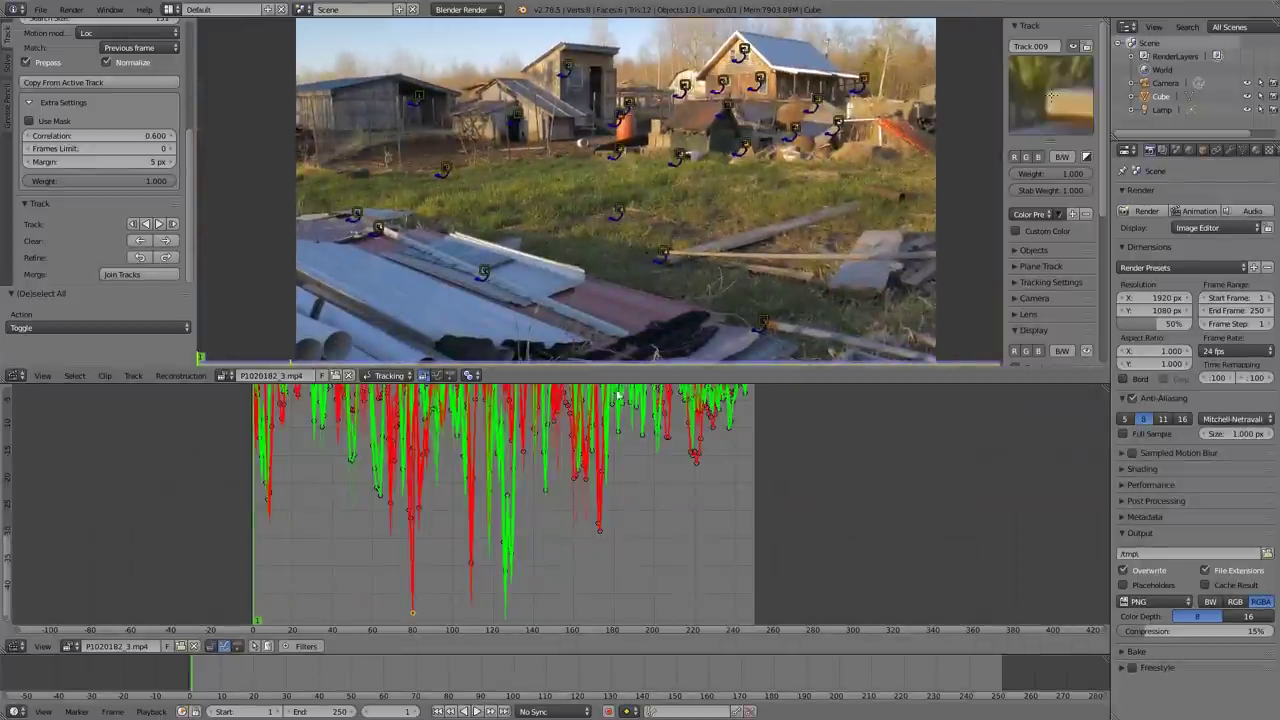
pyautogui.scroll(2, 699, 292)
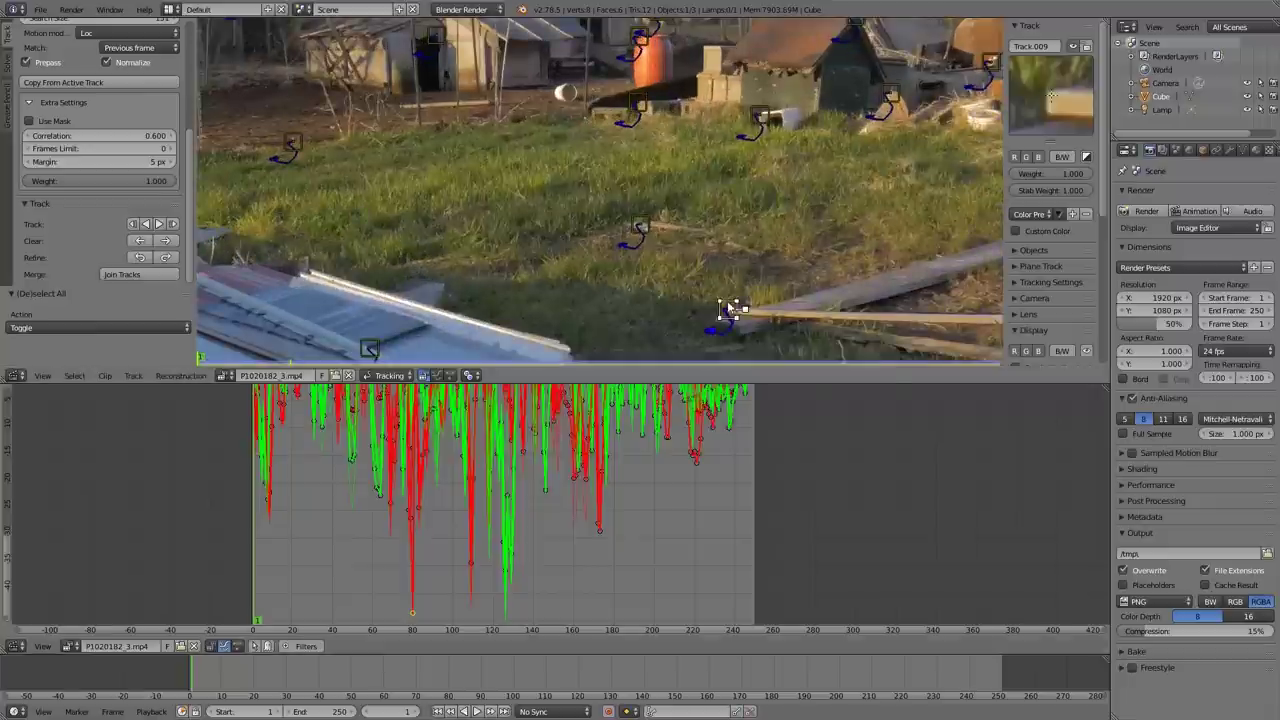
pyautogui.scroll(3, 730, 315)
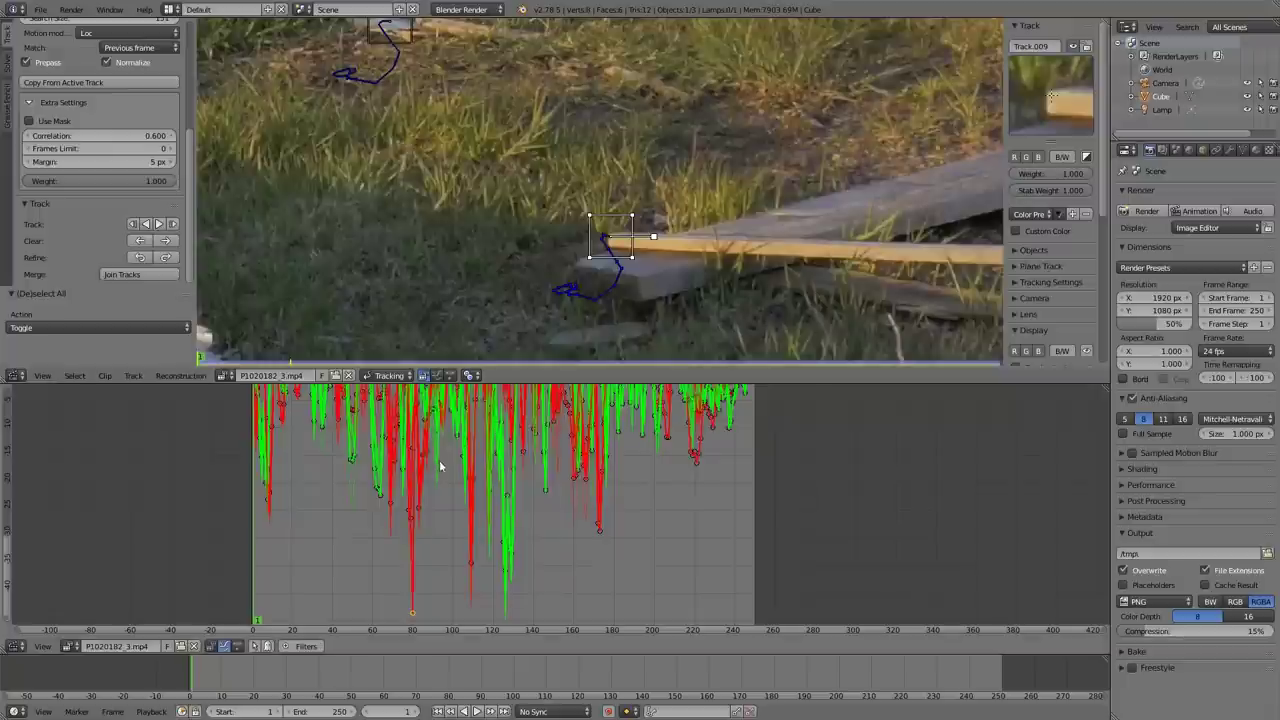
pyautogui.press('g')
pyautogui.click(654, 344)
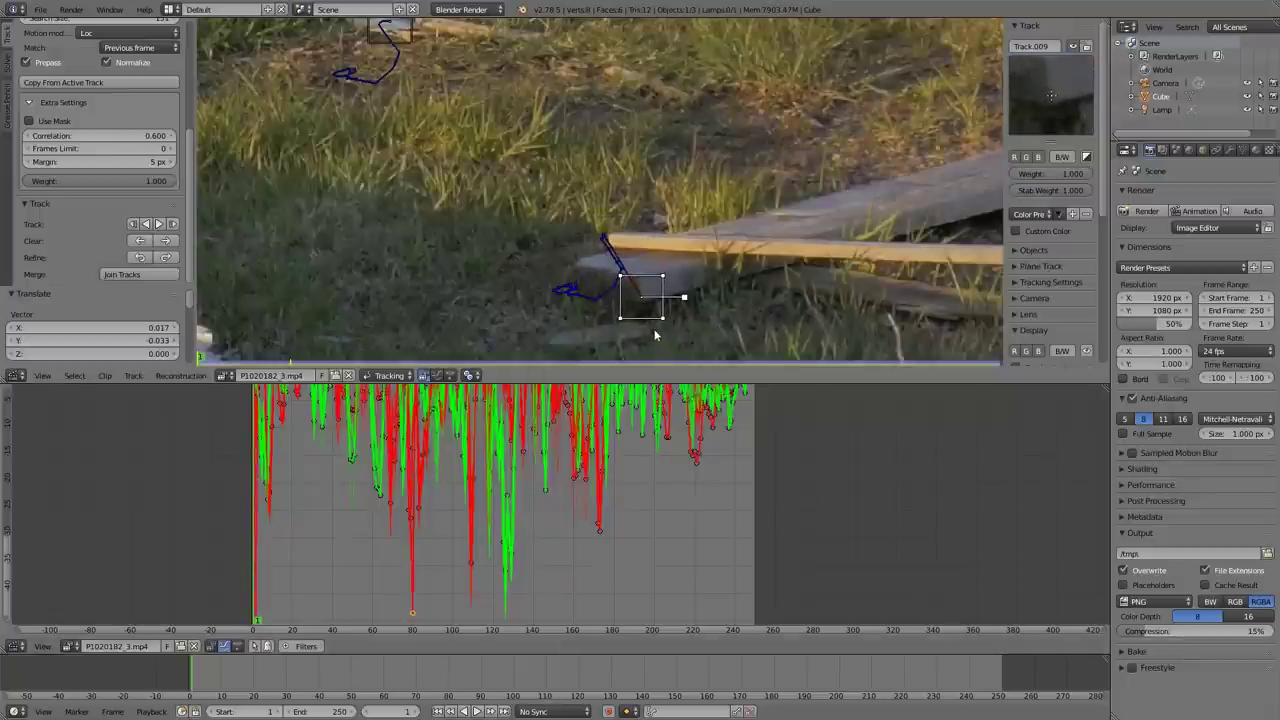
pyautogui.click(160, 224)
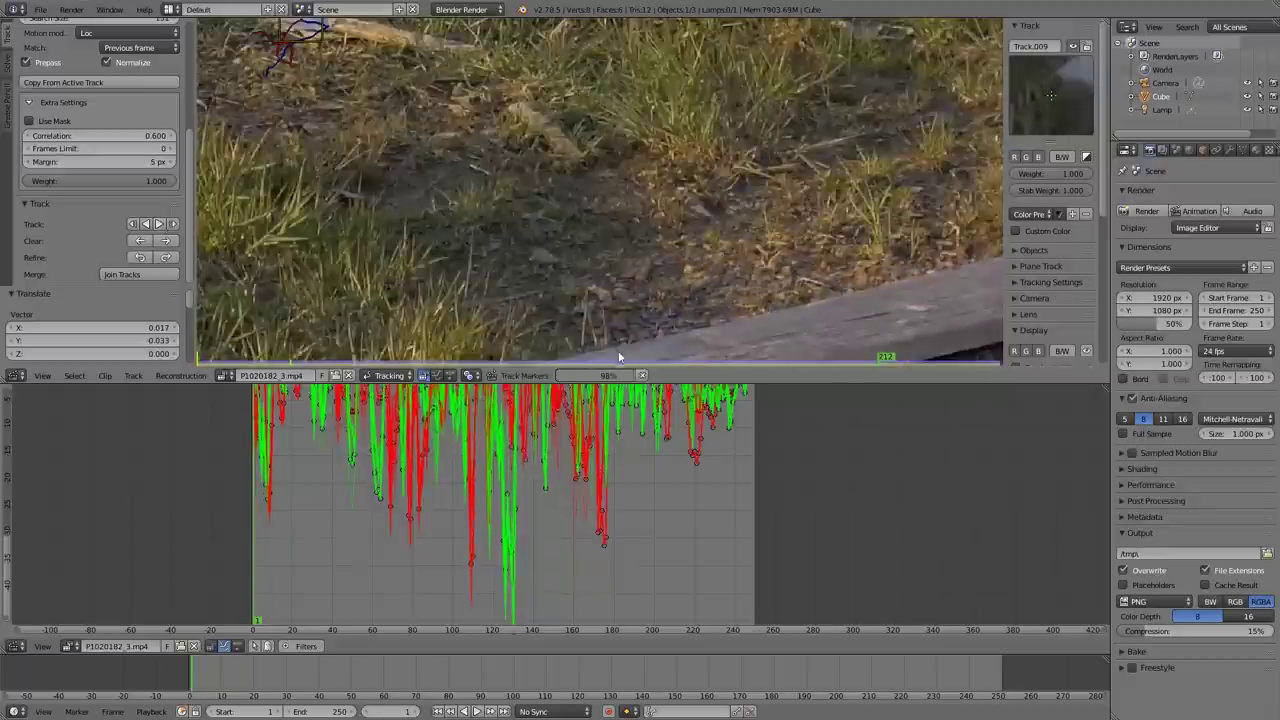
pyautogui.moveTo(674, 543); pyautogui.dragTo(408, 556)
# Step: Move the marker back to the tip of the light plank at the first frame and track it forward
pyautogui.click(437, 710)
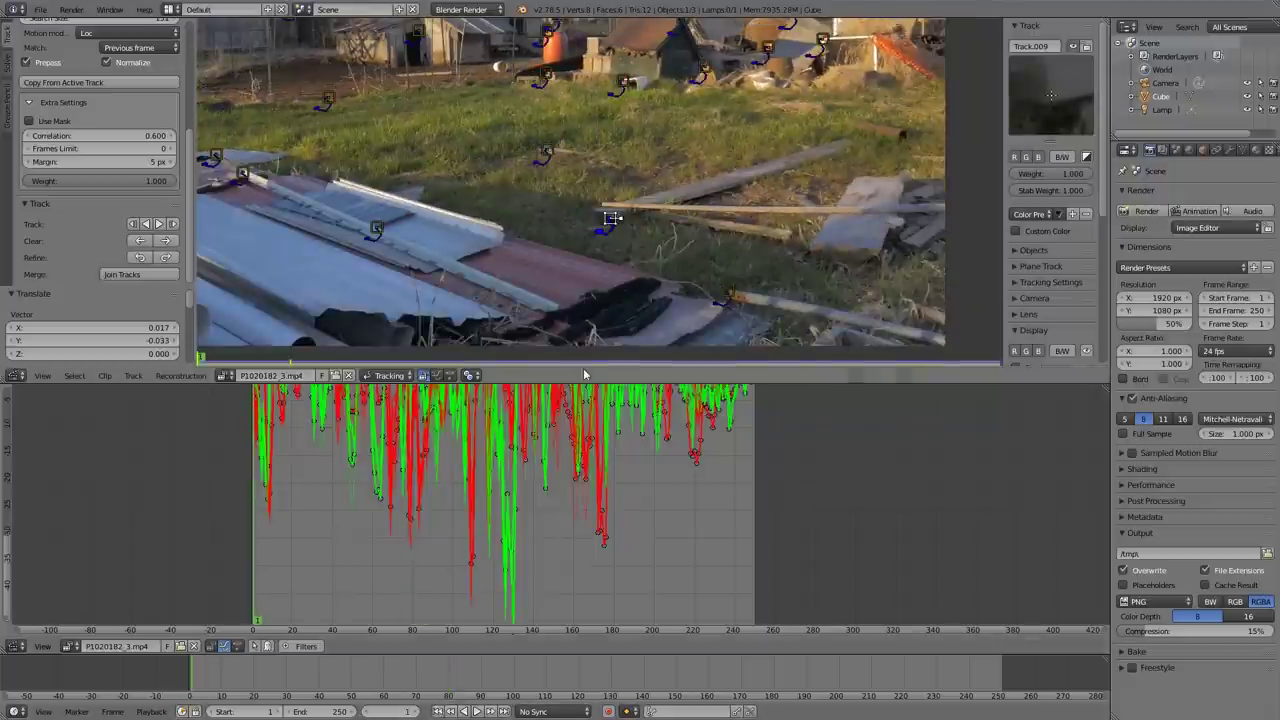
pyautogui.scroll(4, 625, 281)
pyautogui.moveTo(671, 278); pyautogui.dragTo(505, 267, button='middle')
pyautogui.scroll(-2, 551, 266)
pyautogui.press('g')
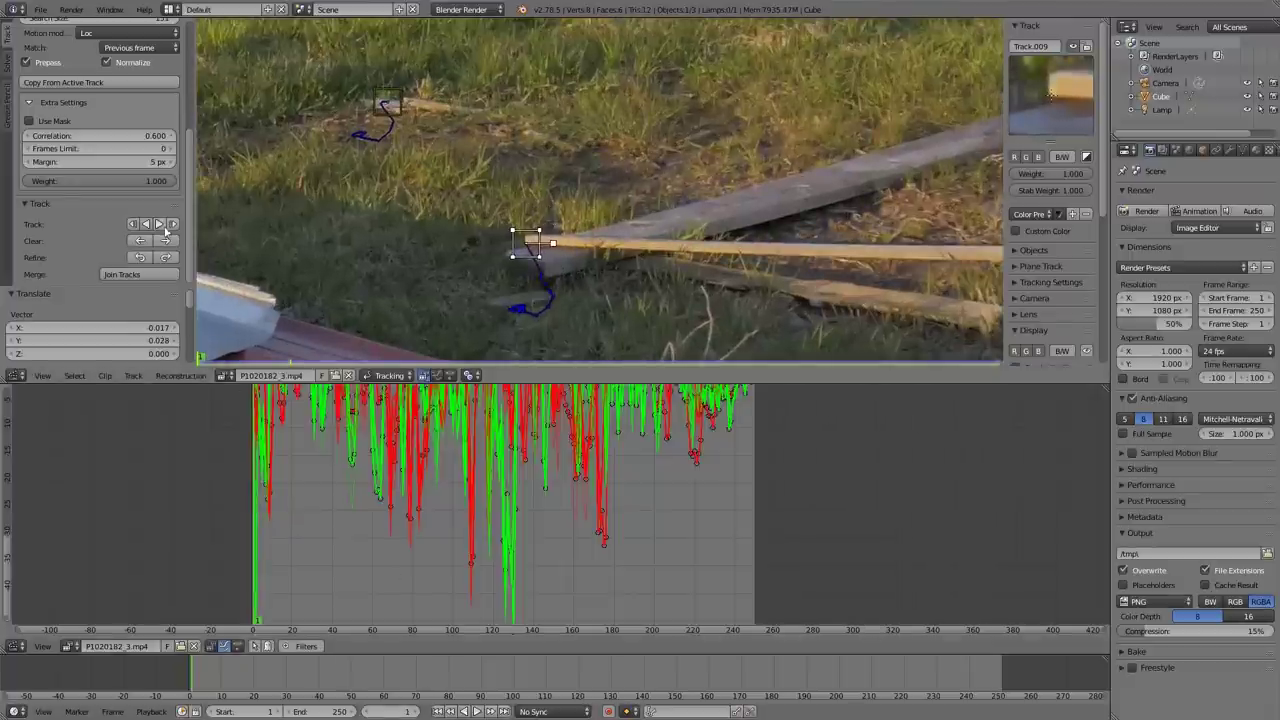
pyautogui.click(167, 227)
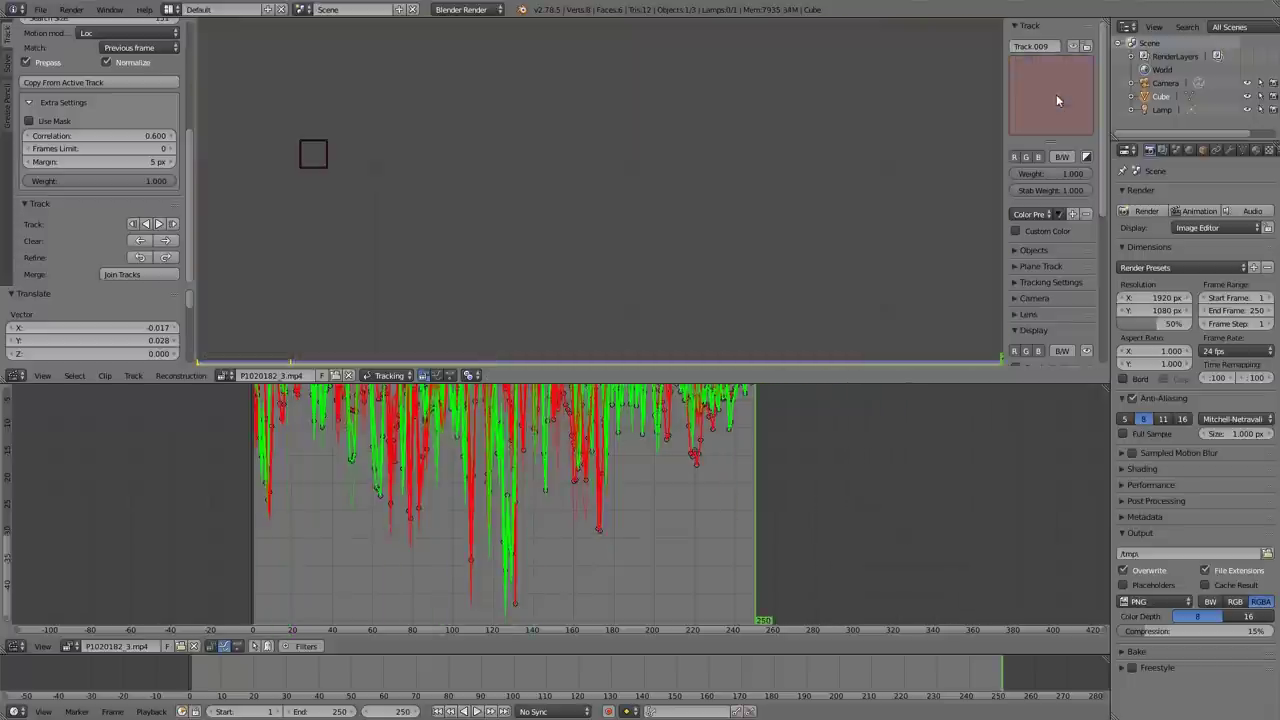
# Step: Reposition the slipped marker on the light plank's tip at frame 131, track it forward, and scrub back to frame 223 to check it
pyautogui.moveTo(720, 490); pyautogui.dragTo(508, 514)
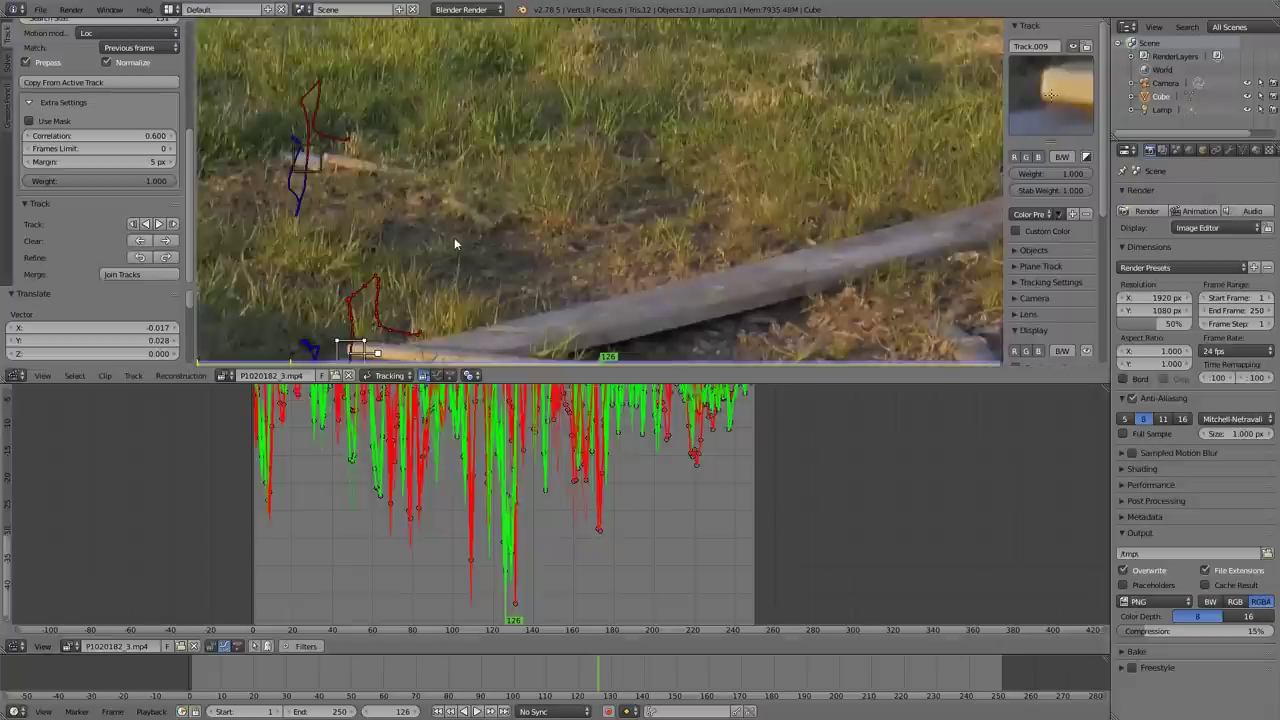
pyautogui.press('Right')
pyautogui.press('Right')
pyautogui.press('Right')
pyautogui.press('Right')
pyautogui.press('Right')
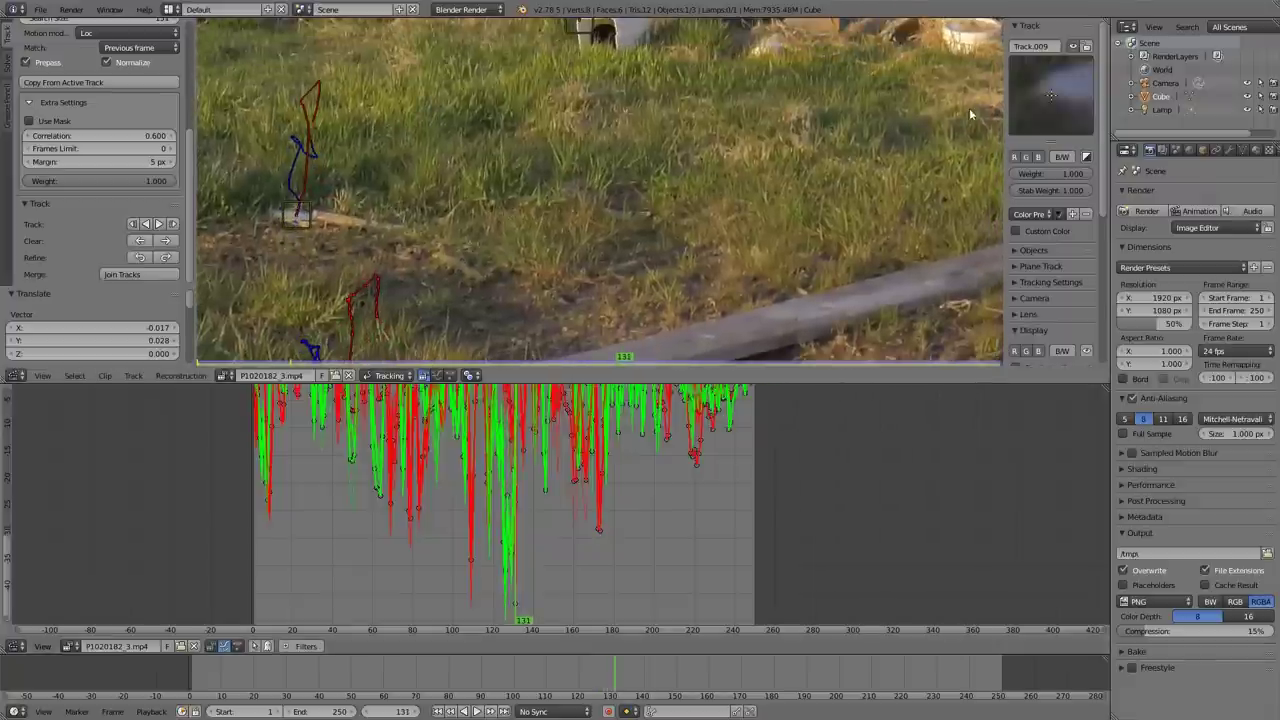
pyautogui.scroll(-4, 831, 219)
pyautogui.moveTo(593, 269); pyautogui.dragTo(628, 220, button='middle')
pyautogui.scroll(4, 626, 225)
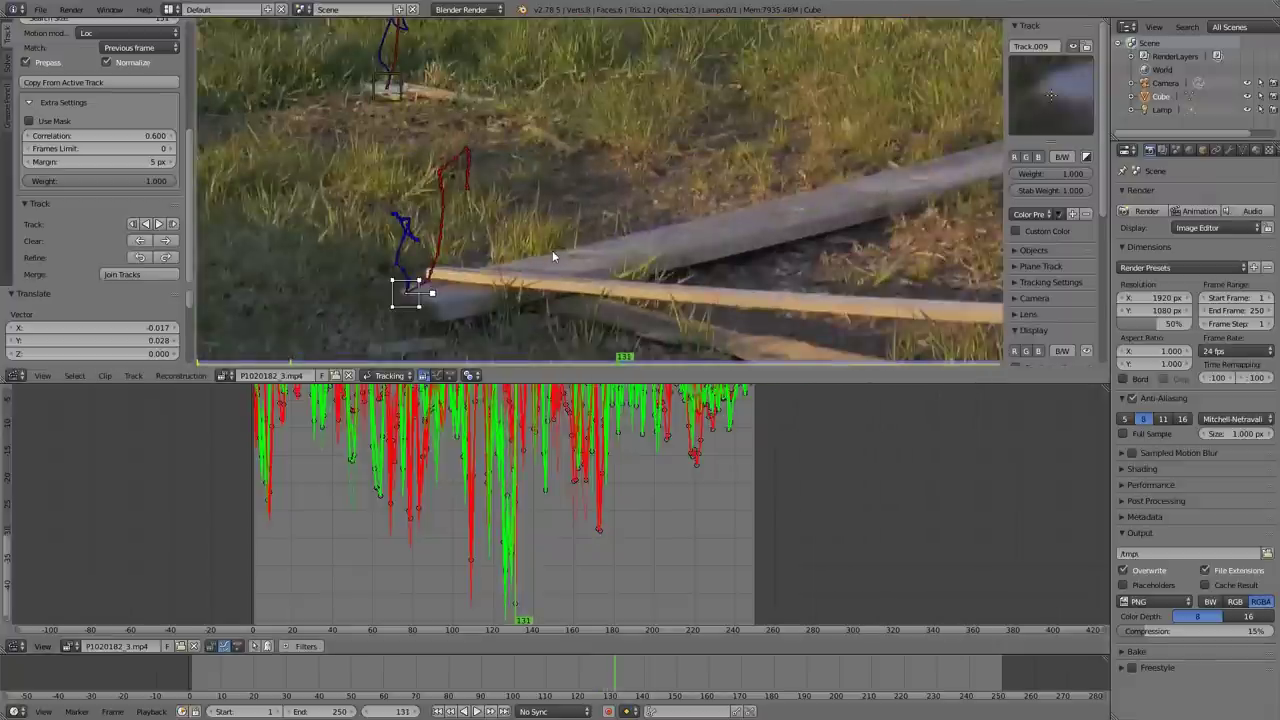
pyautogui.press('g')
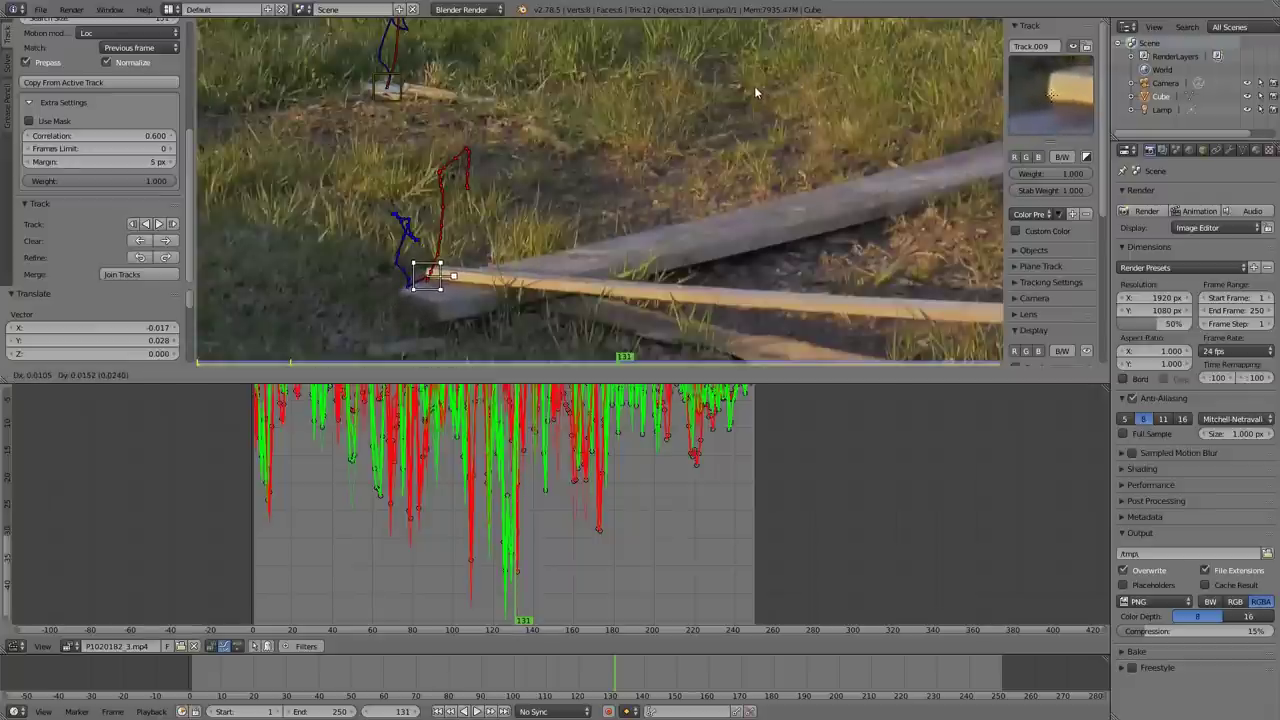
pyautogui.click(755, 87)
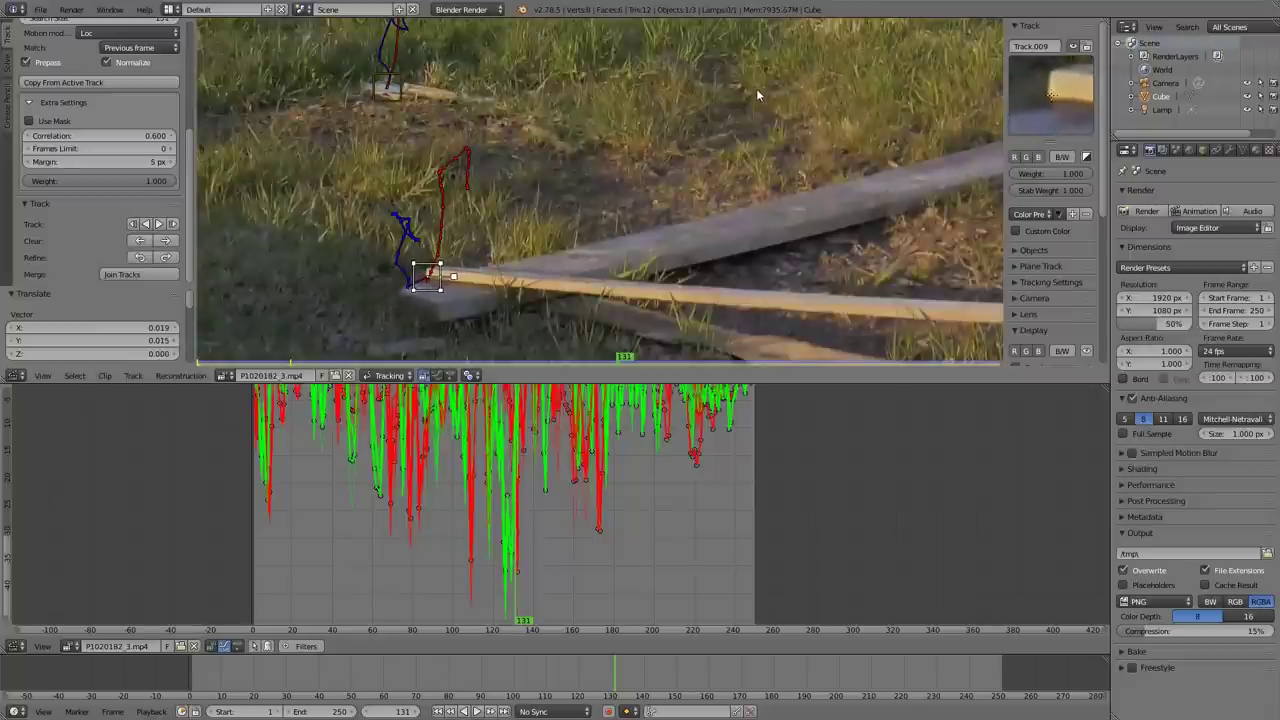
pyautogui.click(157, 224)
pyautogui.moveTo(737, 488); pyautogui.dragTo(700, 463)
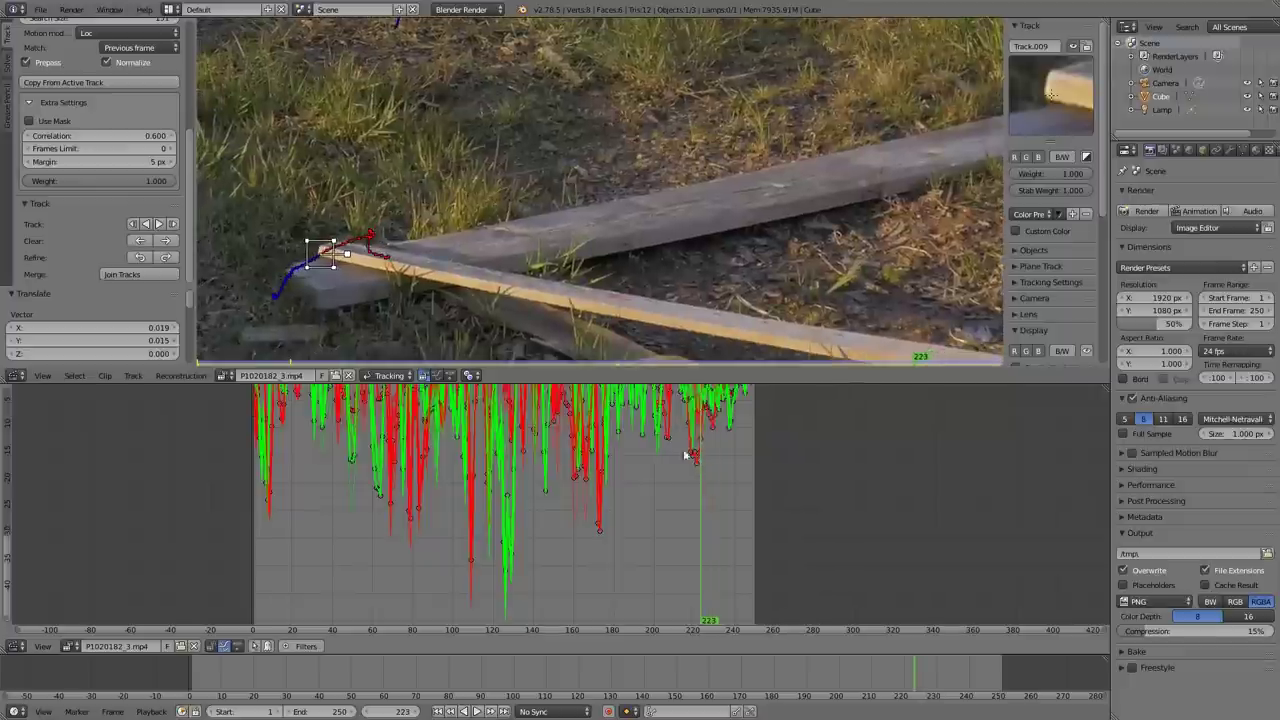
# Step: Select the track with the downward spike near frame 110, inspect its sheet-metal marker there, and scrub back to frame 28
pyautogui.scroll(-2, 359, 277)
pyautogui.scroll(-2, 555, 490)
pyautogui.press('a')
pyautogui.press('a')
pyautogui.rightClick(486, 582)
pyautogui.scroll(-5, 493, 322)
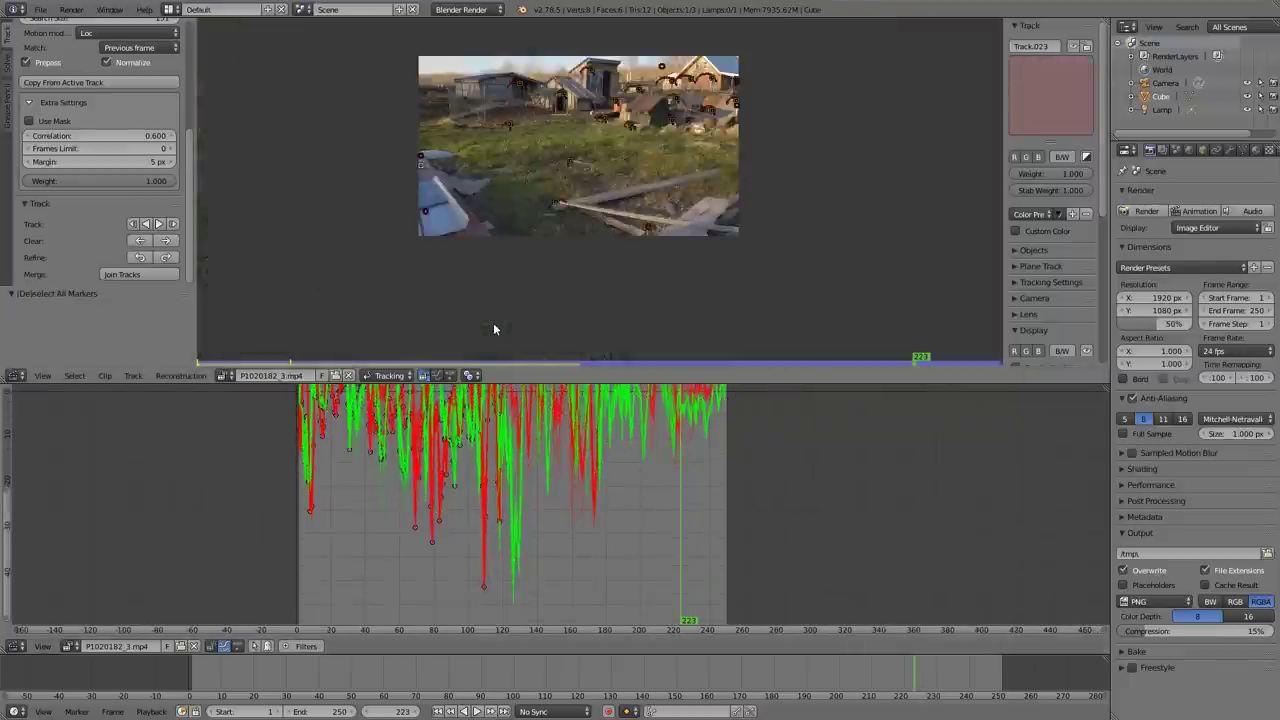
pyautogui.scroll(4, 517, 420)
pyautogui.scroll(-2, 491, 540)
pyautogui.moveTo(491, 540); pyautogui.dragTo(517, 461, button='middle')
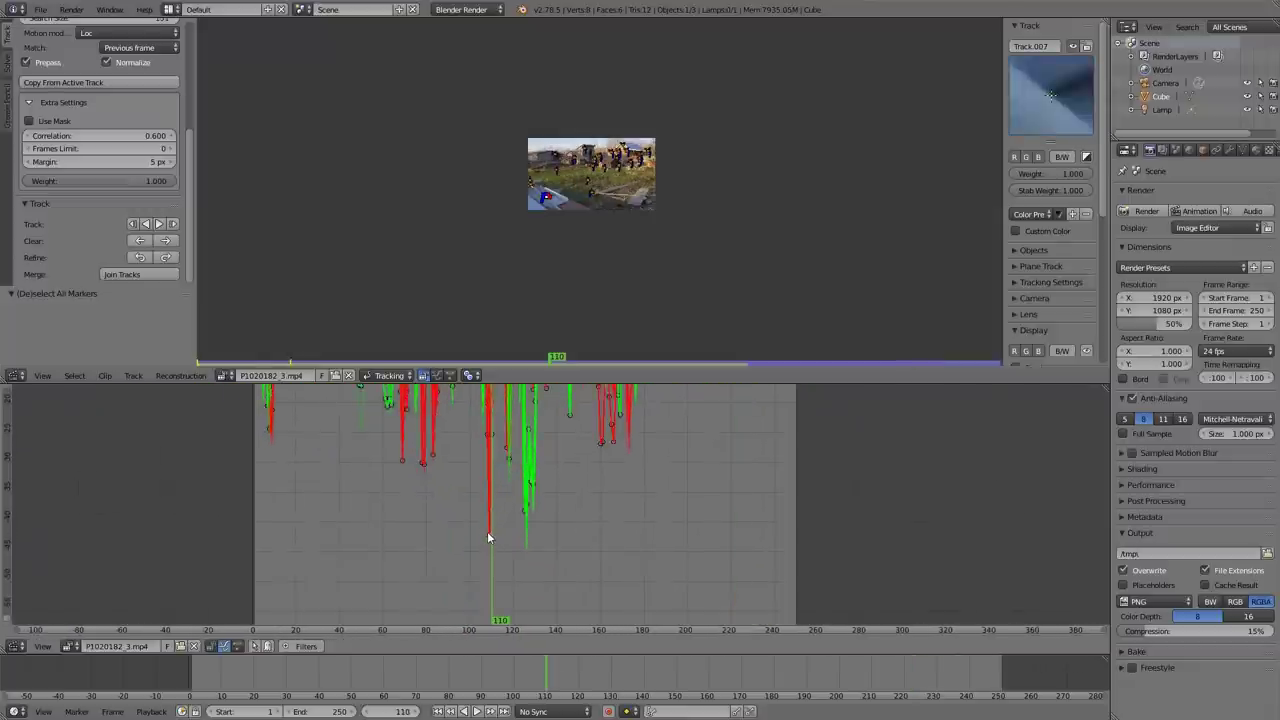
pyautogui.scroll(8, 529, 300)
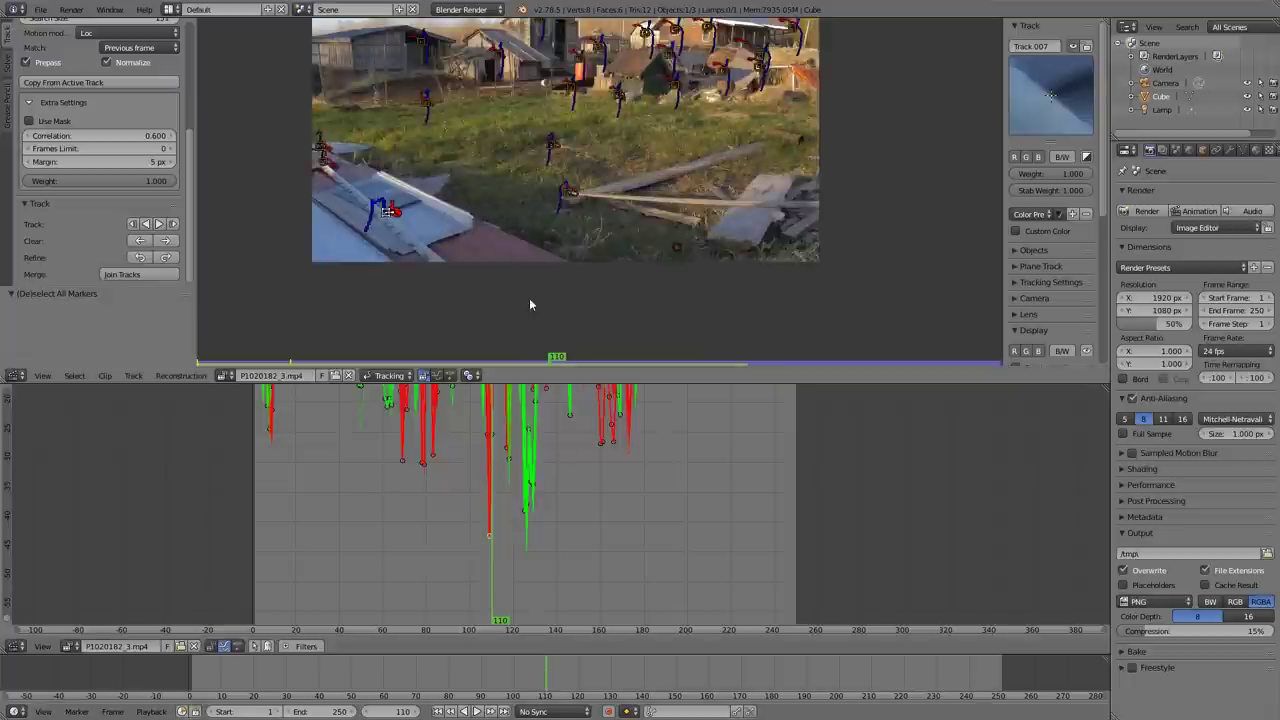
pyautogui.moveTo(225, 277); pyautogui.dragTo(460, 271, button='middle')
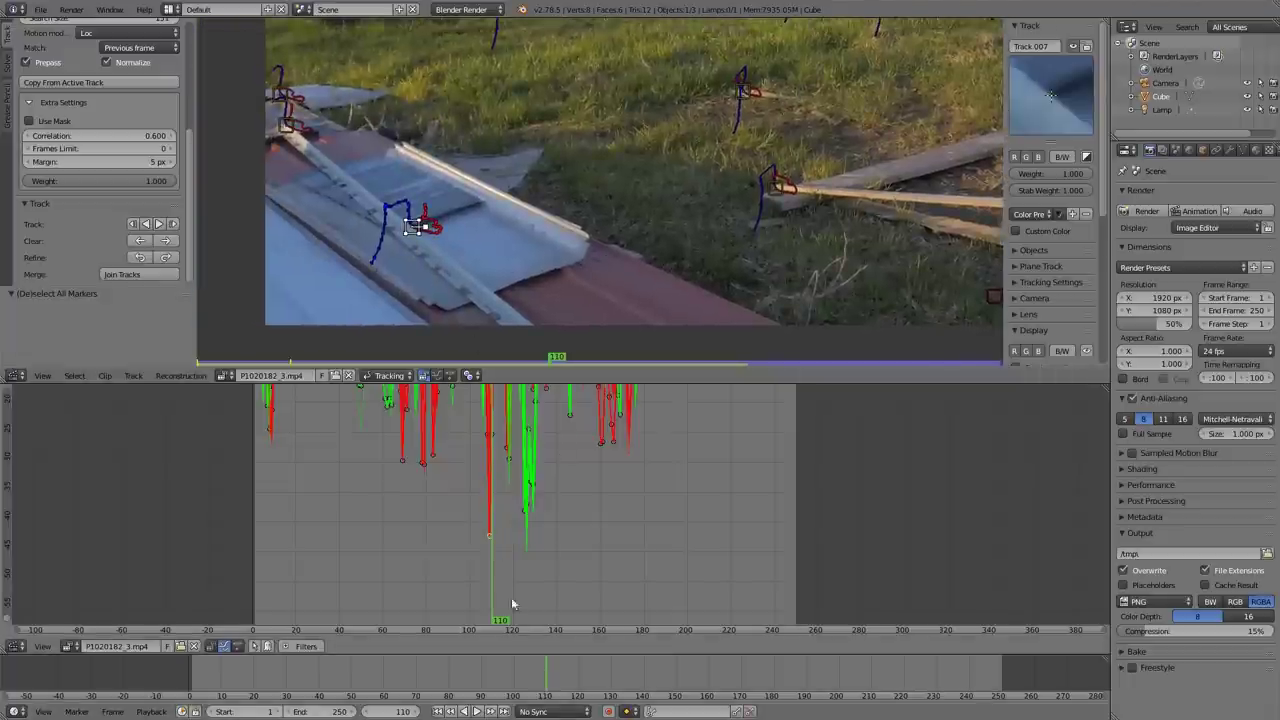
pyautogui.moveTo(540, 682); pyautogui.dragTo(283, 688)
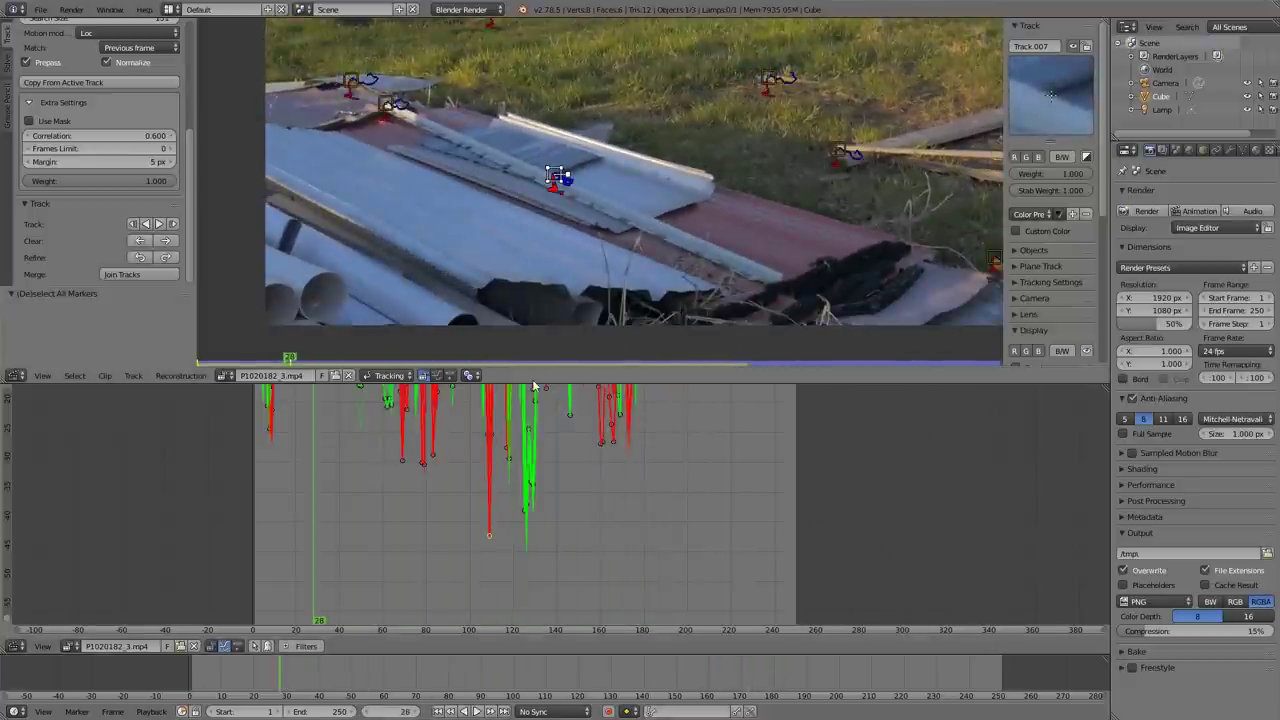
# Step: Select the track with the deepest green spike near frame 127 and scrub to frame 224 to check its path
pyautogui.click(529, 545)
pyautogui.moveTo(285, 688); pyautogui.dragTo(918, 680)
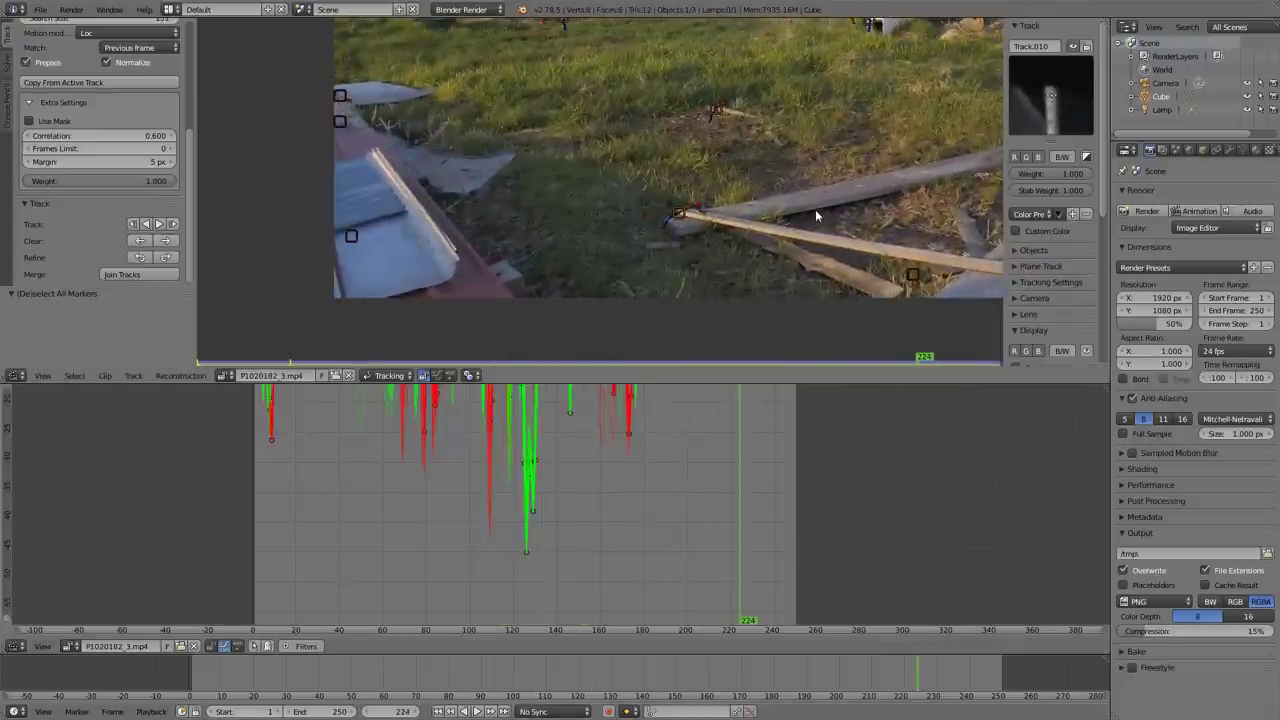
pyautogui.scroll(-5, 815, 217)
pyautogui.scroll(4, 800, 186)
# Step: Move the orange barrel's marker to the opposite edge of the barrel's rim at the first frame and track it forward
pyautogui.press('a')
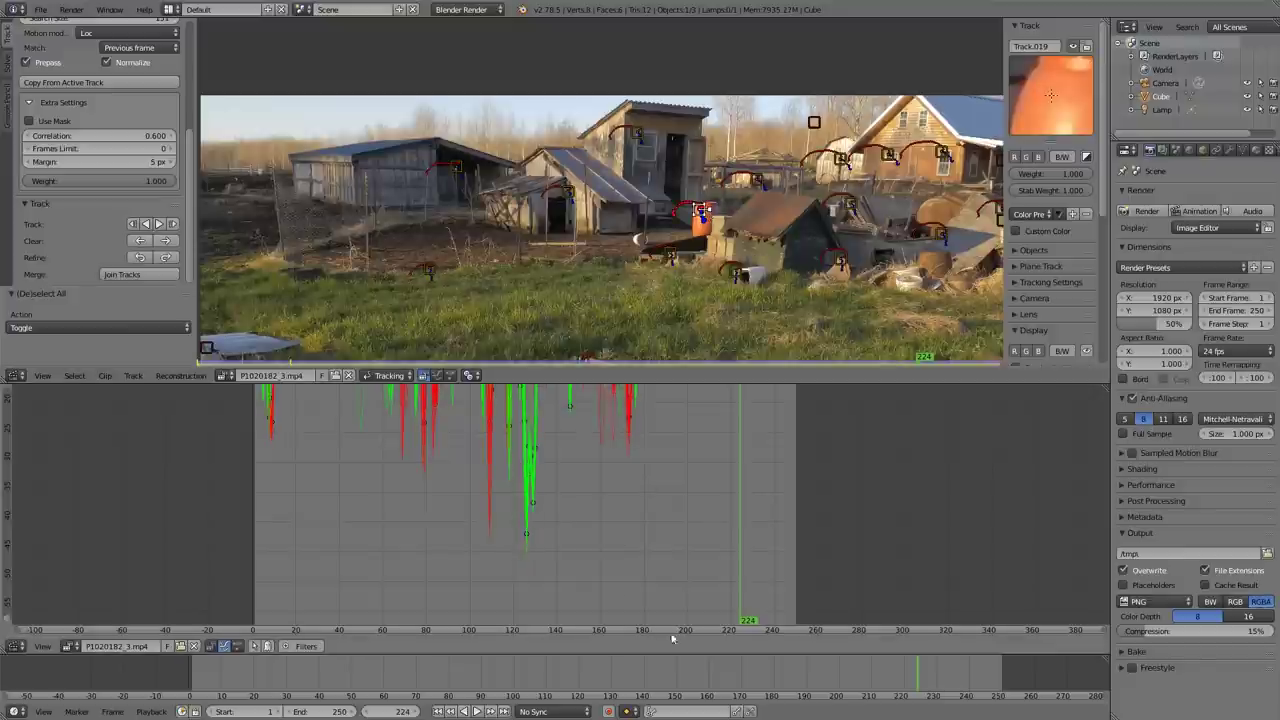
pyautogui.moveTo(854, 674); pyautogui.dragTo(881, 683)
pyautogui.click(438, 711)
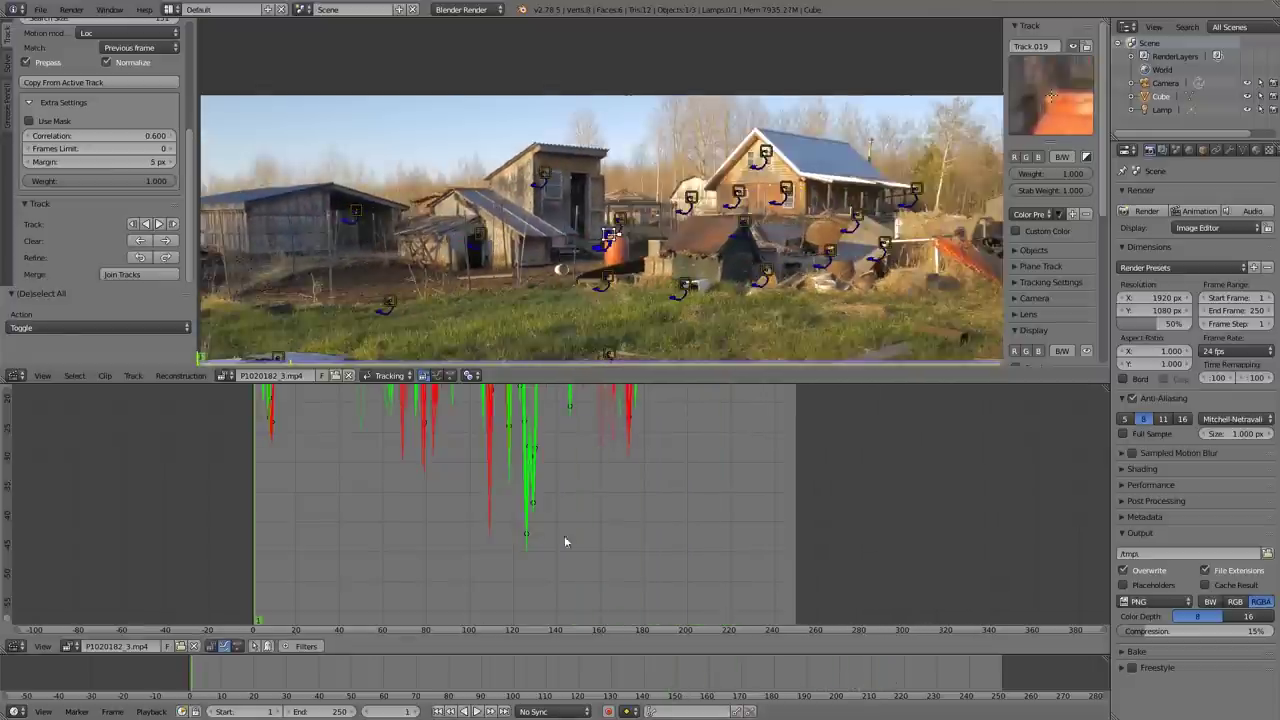
pyautogui.scroll(6, 650, 313)
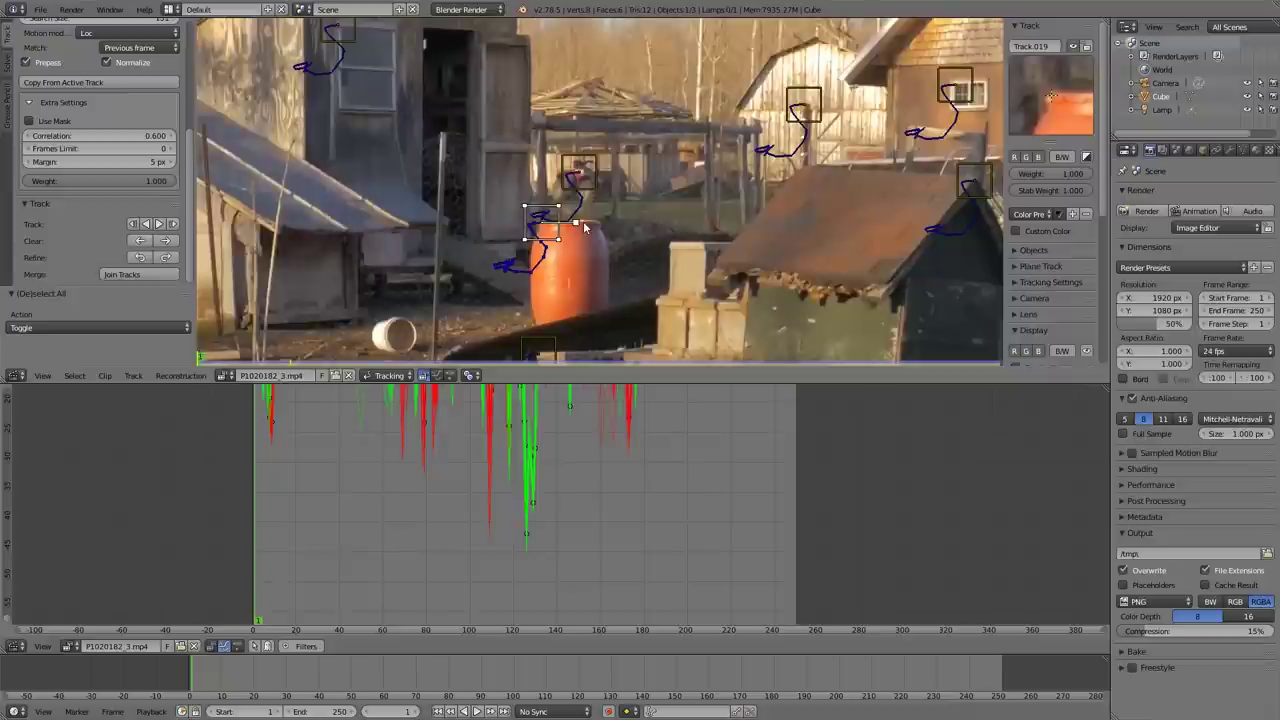
pyautogui.press('g')
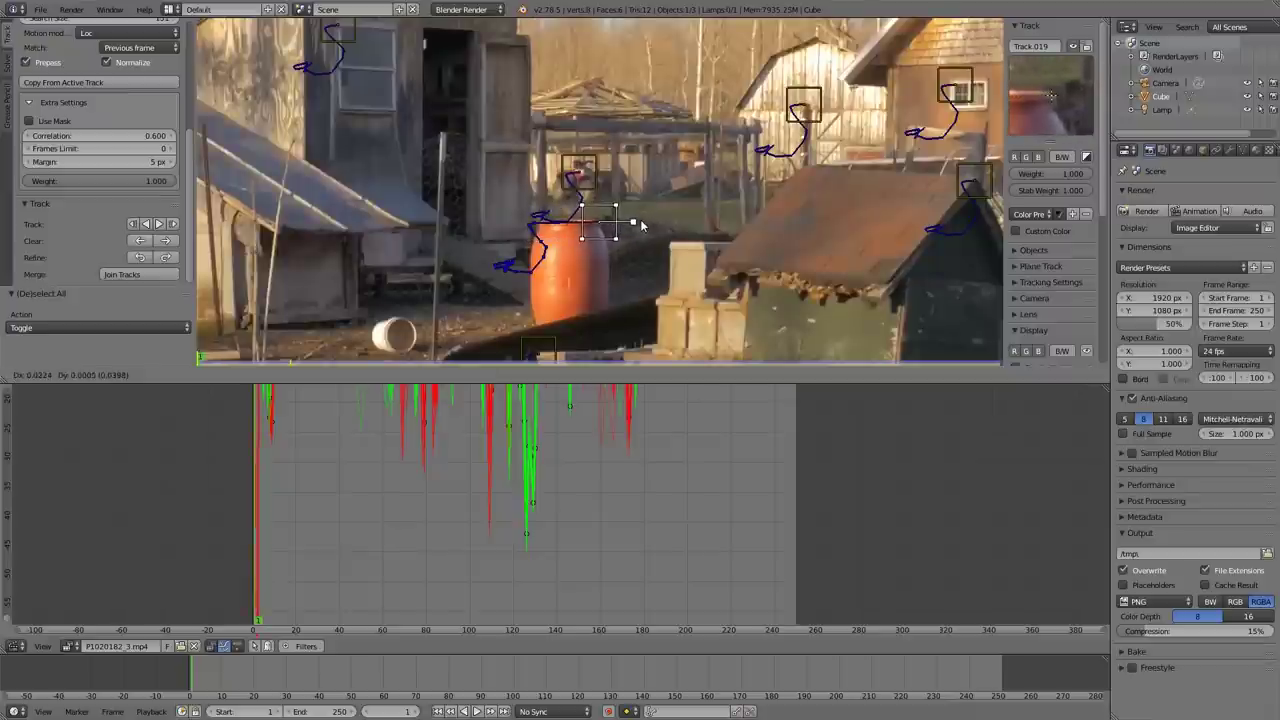
pyautogui.click(641, 226)
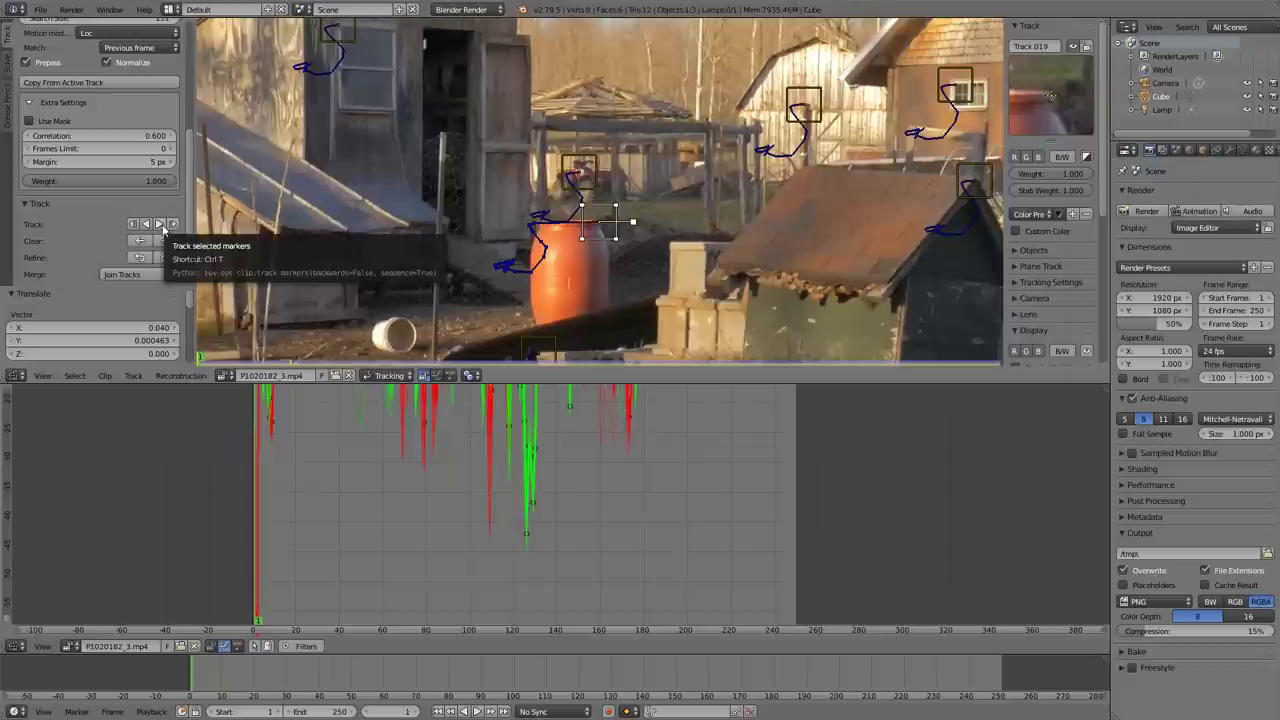
pyautogui.click(163, 228)
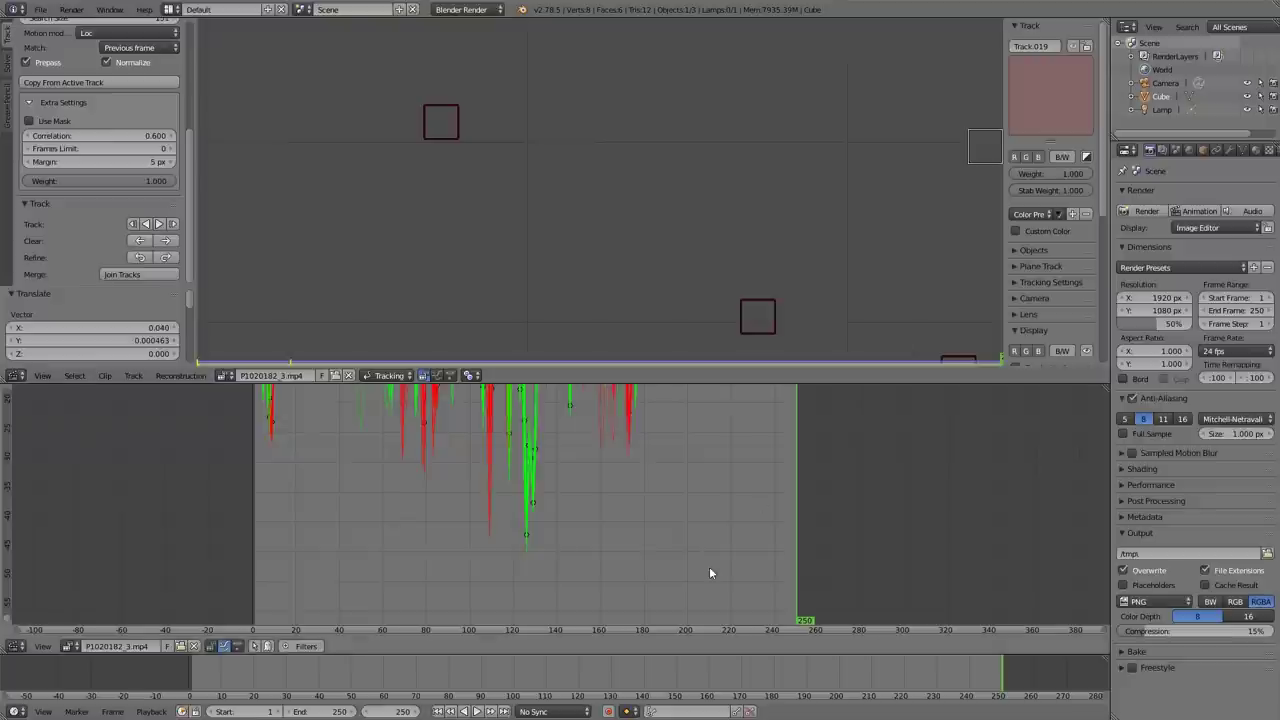
# Step: Try moving the barrel track's marker to the top corner of the concrete block stack at frame 1, tracking forward, and scrubbing to frame 93
pyautogui.click(438, 711)
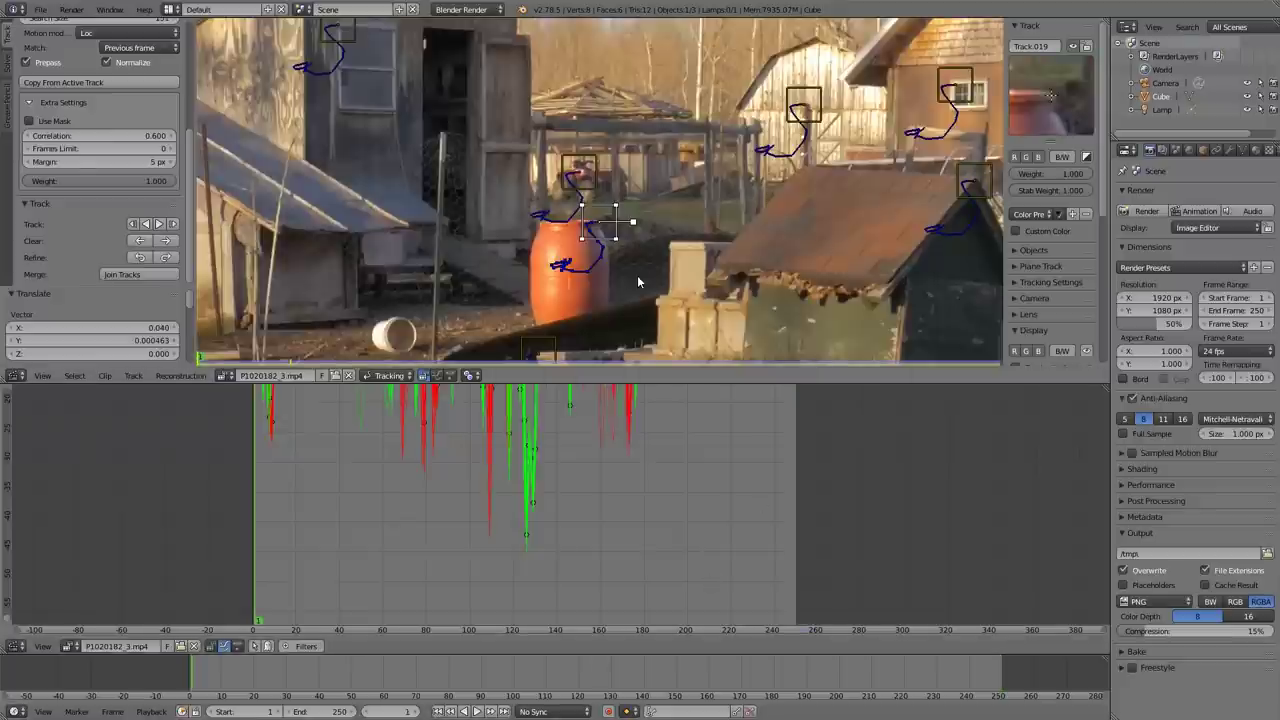
pyautogui.scroll(2, 666, 200)
pyautogui.press('g')
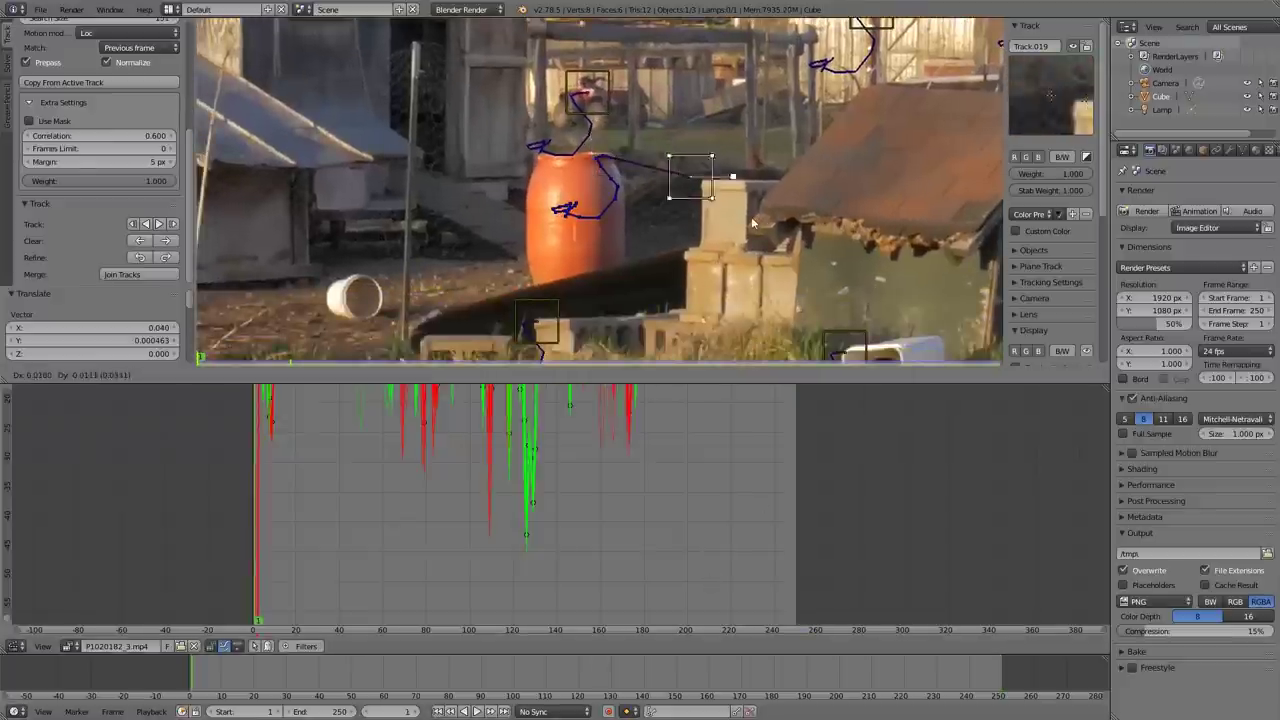
pyautogui.click(754, 220)
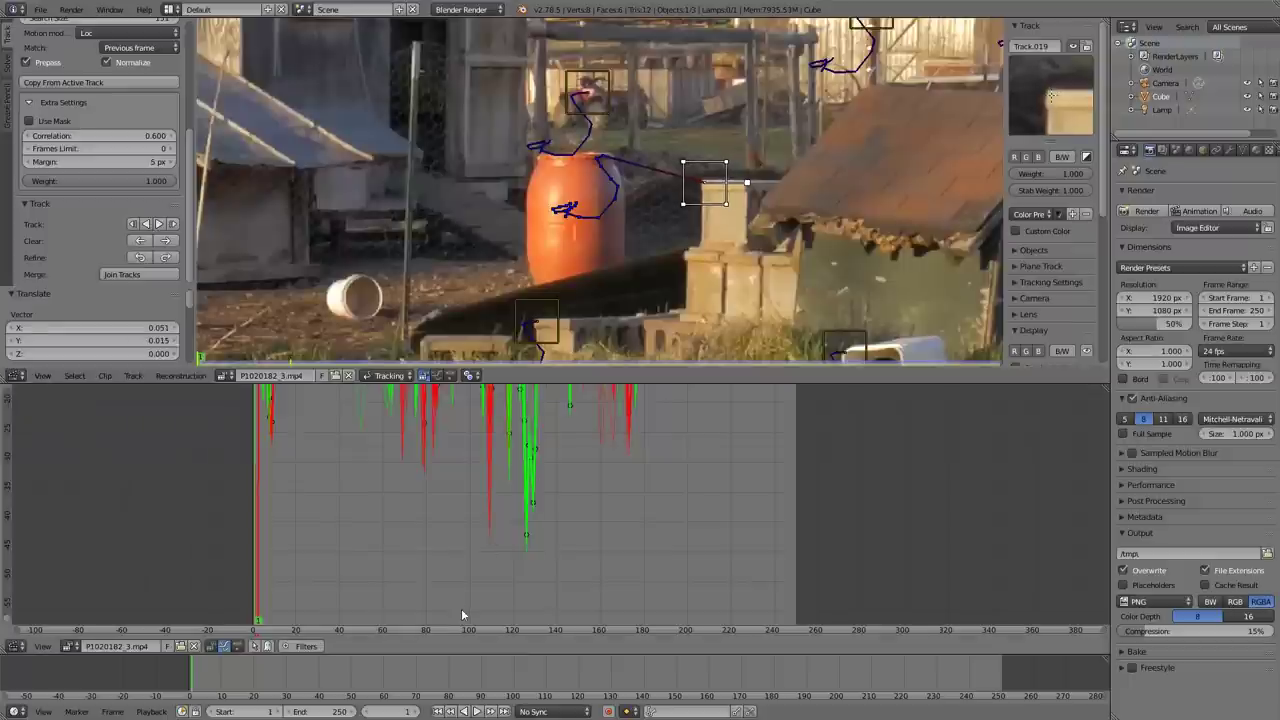
pyautogui.click(159, 224)
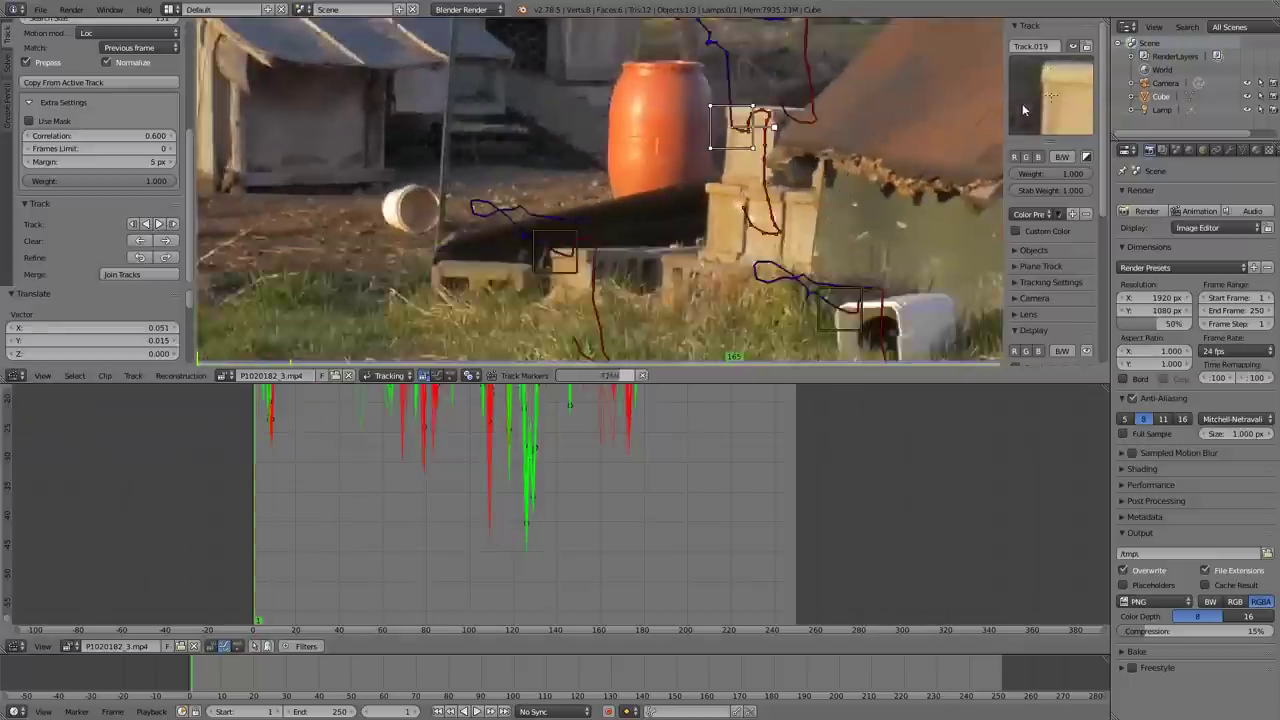
pyautogui.moveTo(895, 662); pyautogui.dragTo(490, 677)
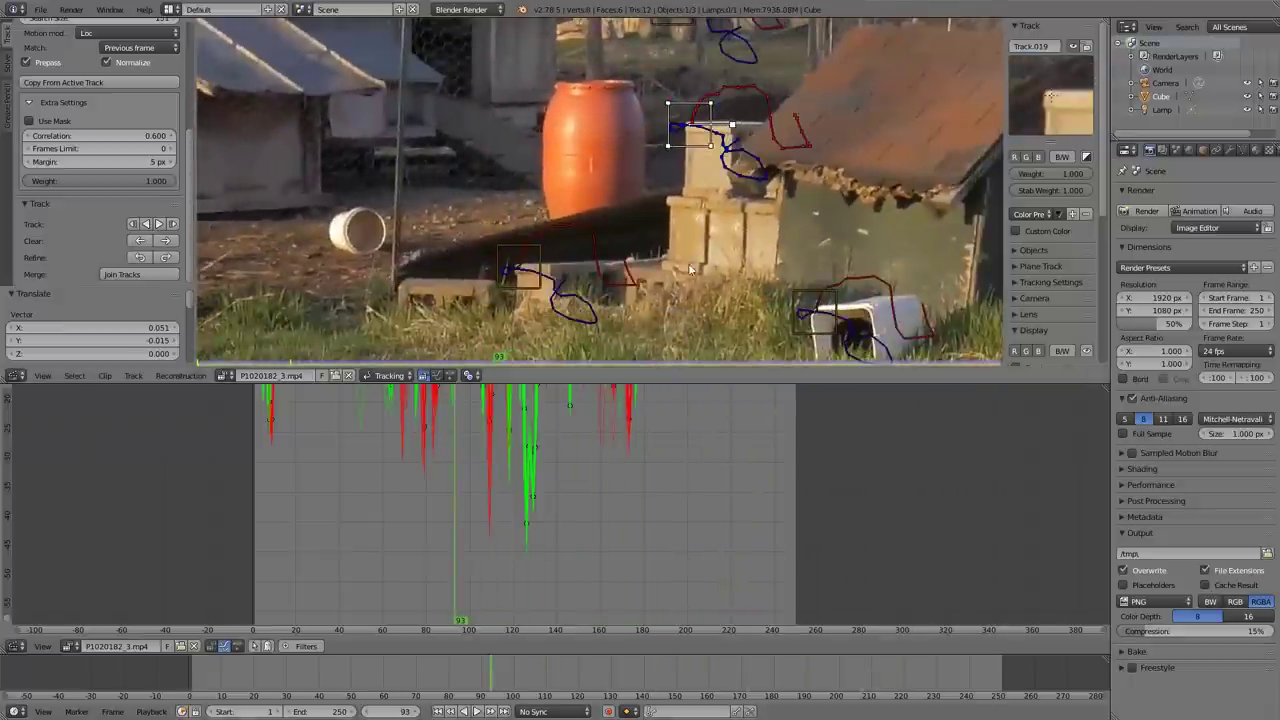
# Step: Try repositioning the marker on the lower concrete block's corner at frame 93 and retracking it forward from the first frame
pyautogui.press('g')
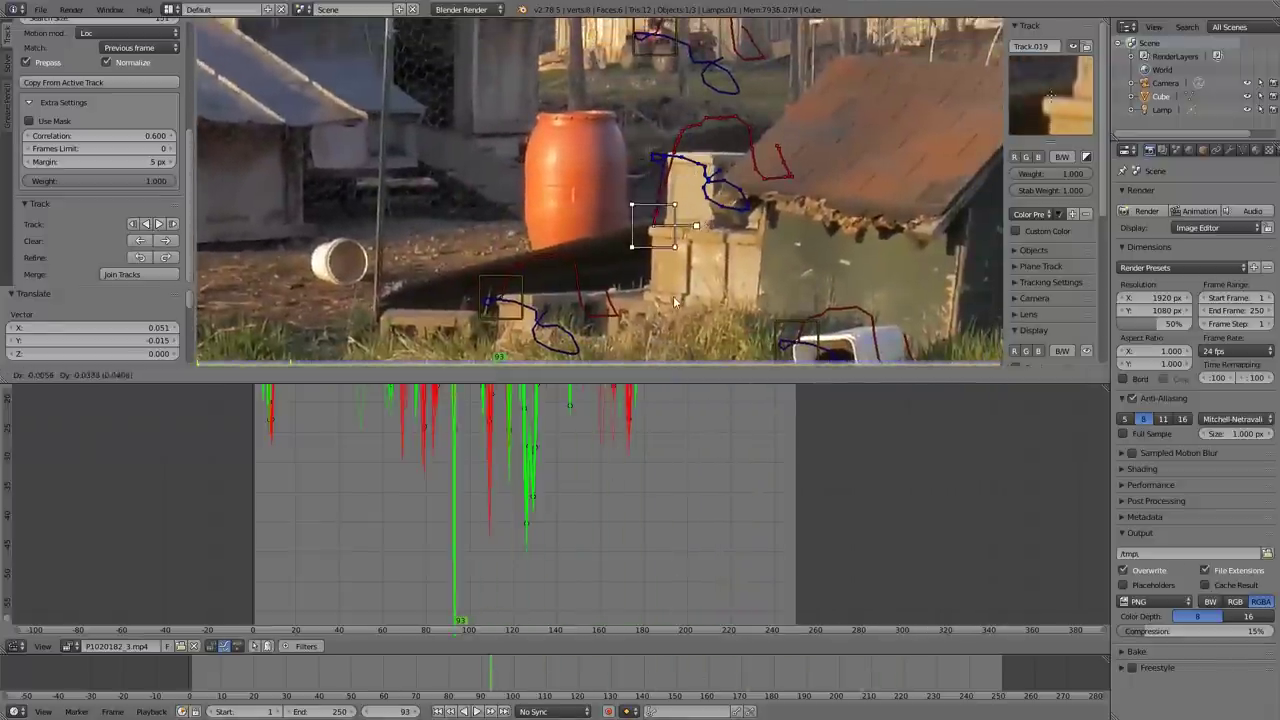
pyautogui.click(675, 305)
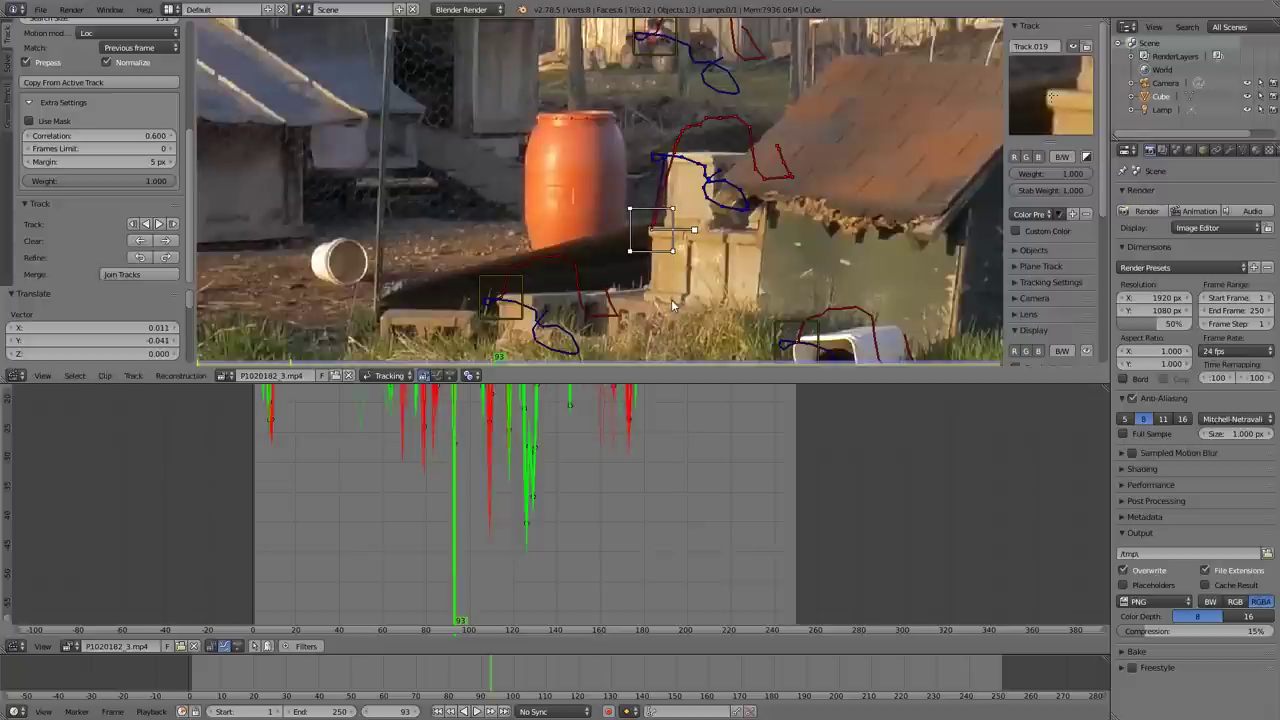
pyautogui.click(439, 711)
pyautogui.hotkey('ctrl', 't')
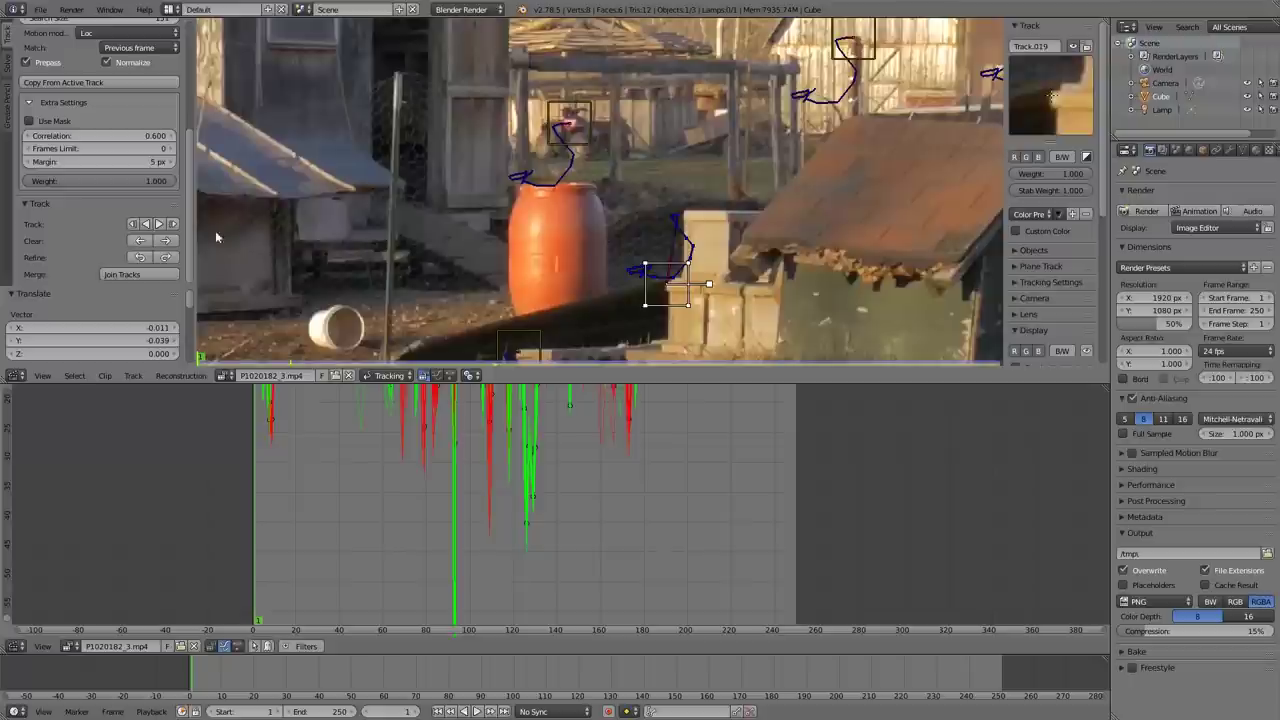
pyautogui.click(158, 224)
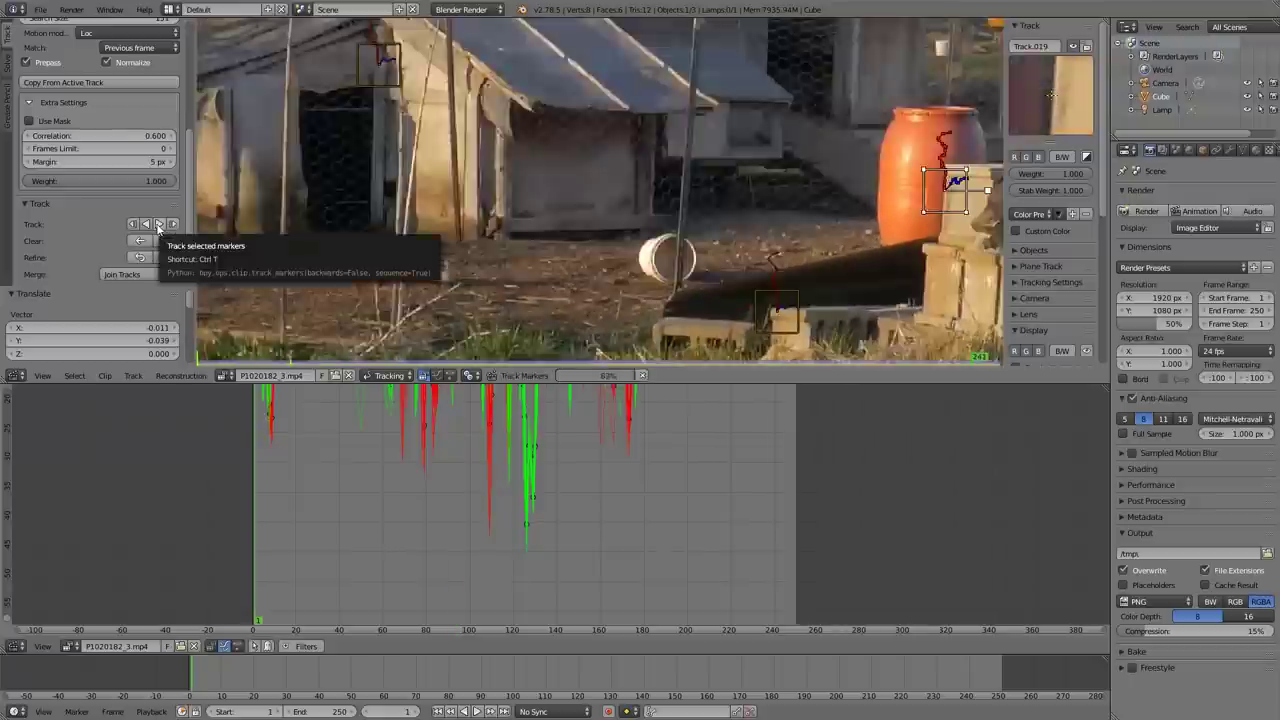
# Step: Scrub to frame 147 and delete the unreliable track beside the orange barrel and concrete blocks
pyautogui.moveTo(720, 664); pyautogui.dragTo(665, 664)
pyautogui.press('x')
pyautogui.click(708, 286)
pyautogui.scroll(-4, 740, 283)
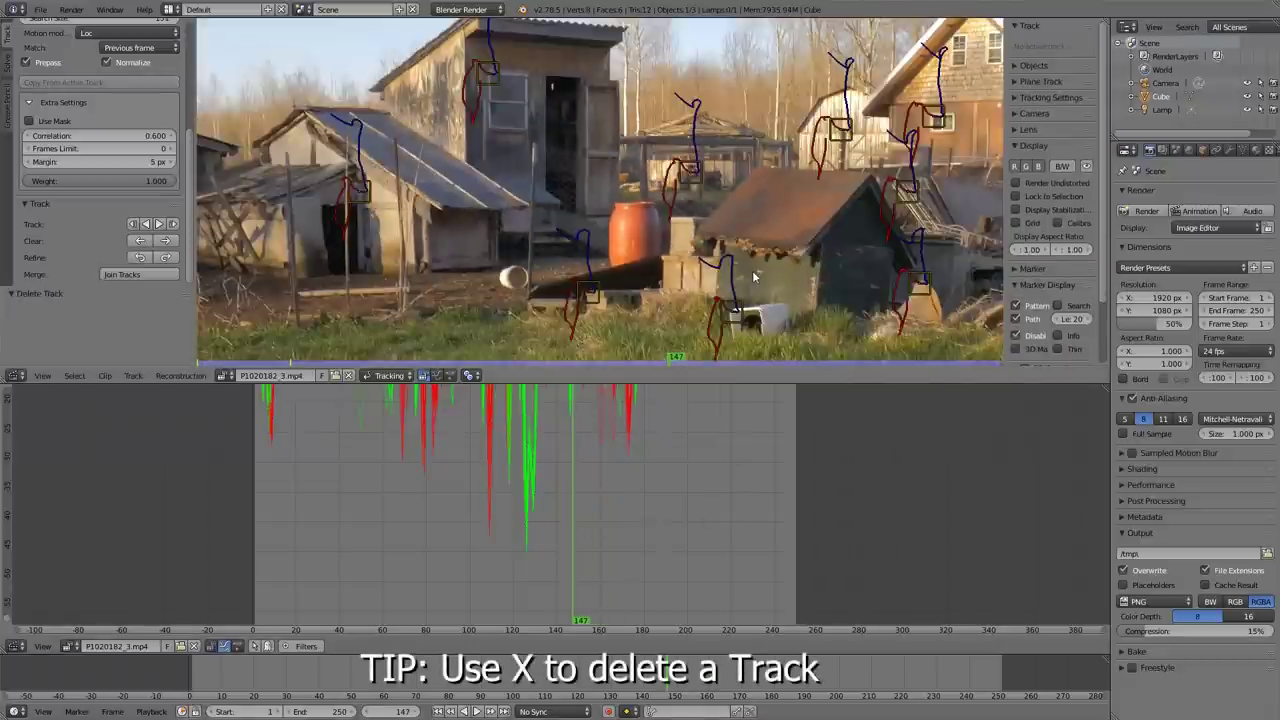
# Step: Examine how the remaining tracks and their paths are distributed across the footage at frame 147
pyautogui.press('a')
pyautogui.scroll(-4, 745, 242)
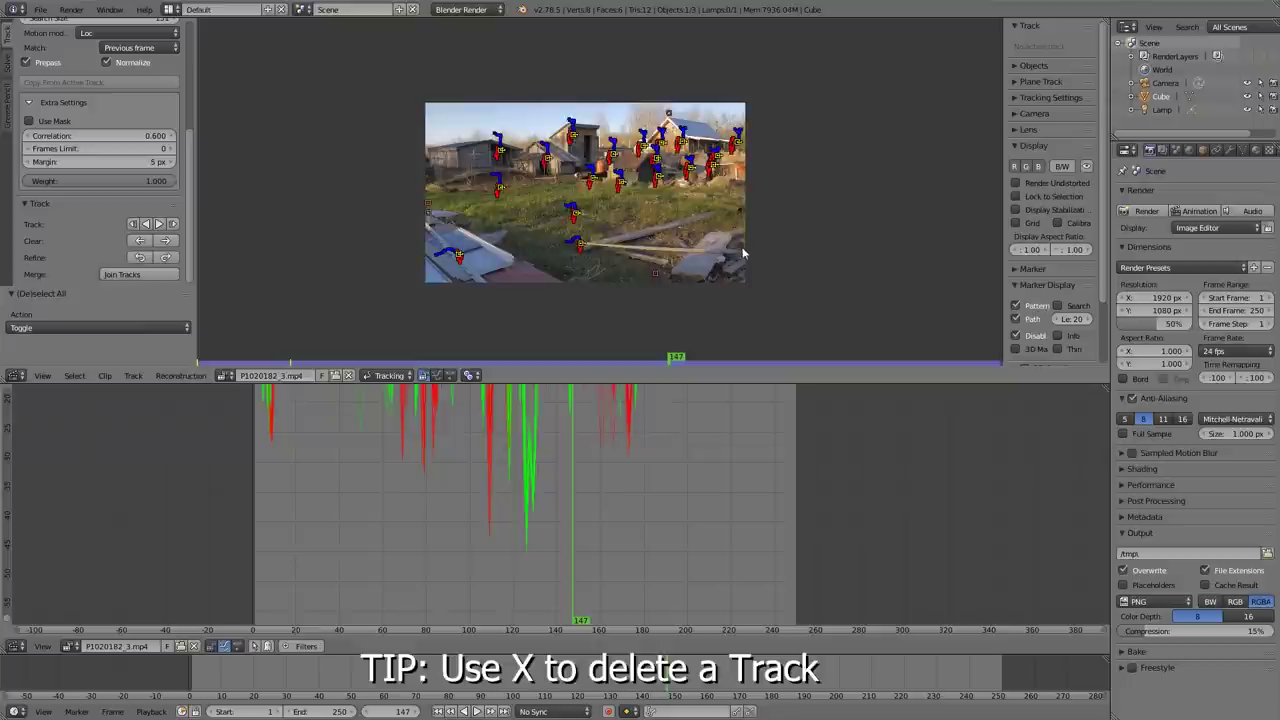
pyautogui.scroll(2, 745, 242)
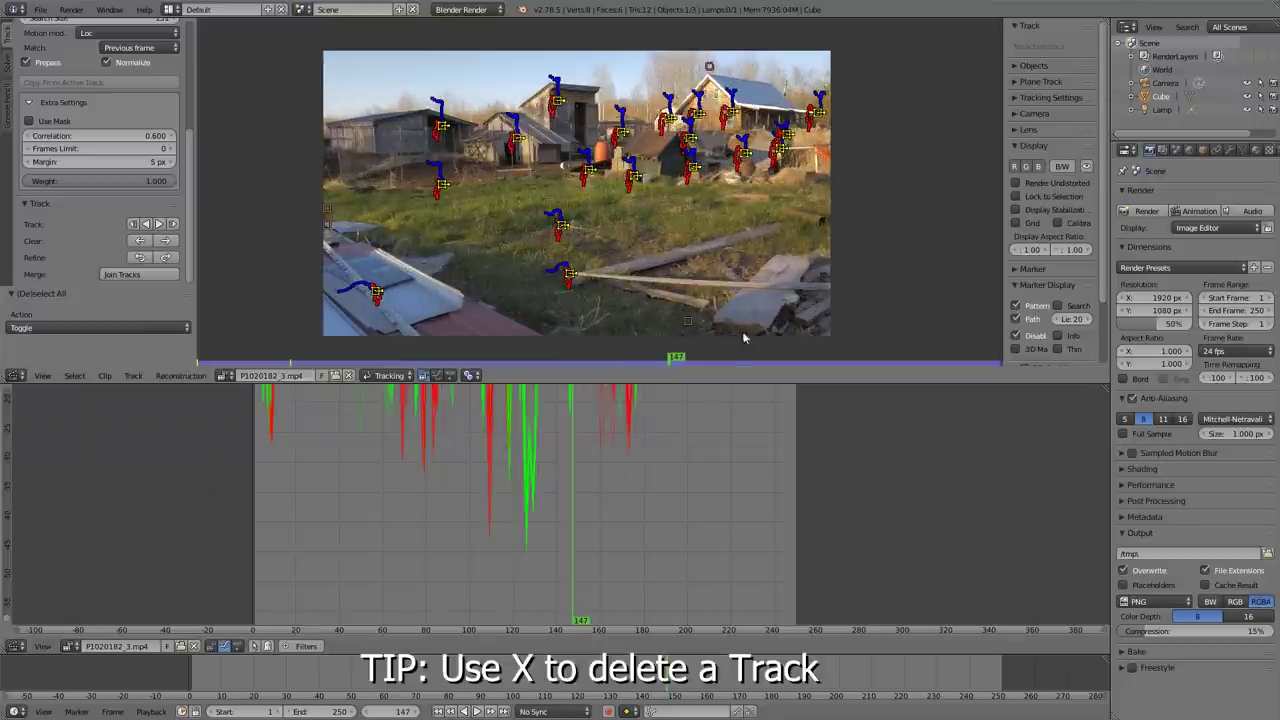
pyautogui.scroll(3, 780, 200)
pyautogui.moveTo(780, 200); pyautogui.dragTo(768, 254, button='middle')
pyautogui.scroll(-1, 733, 240)
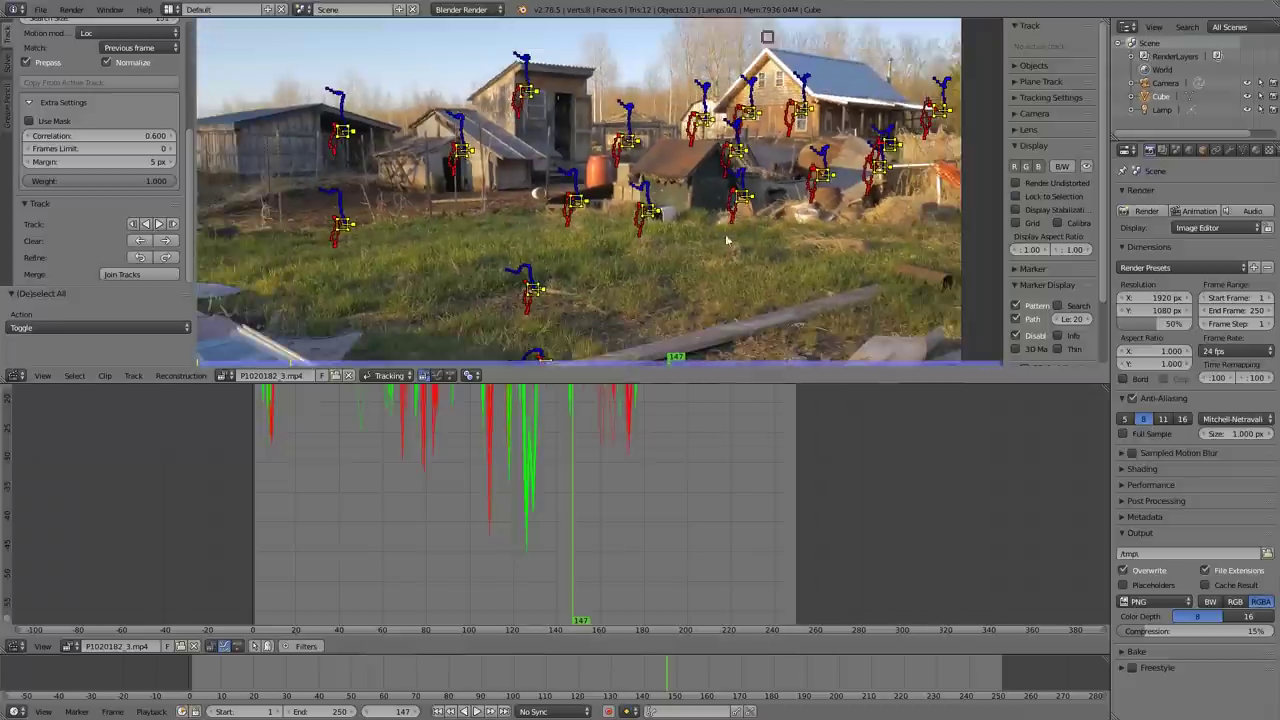
pyautogui.click(105, 62)
pyautogui.click(40, 9)
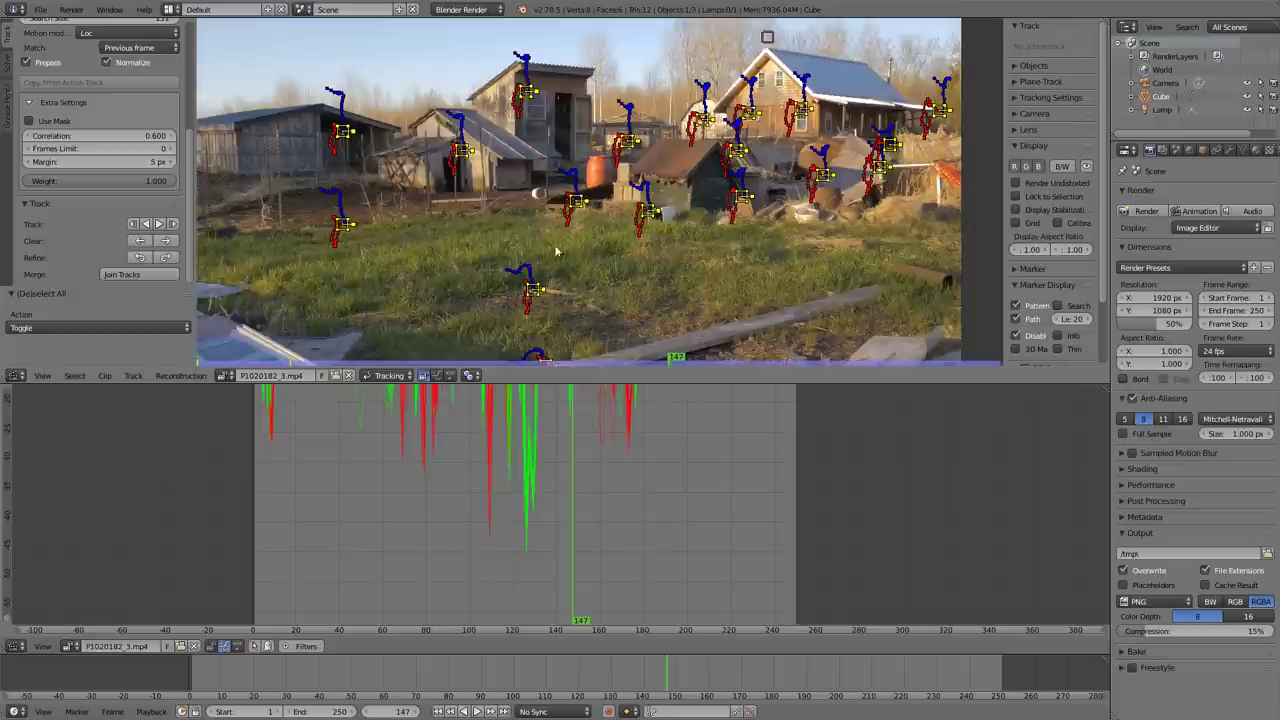
pyautogui.scroll(-3, 561, 253)
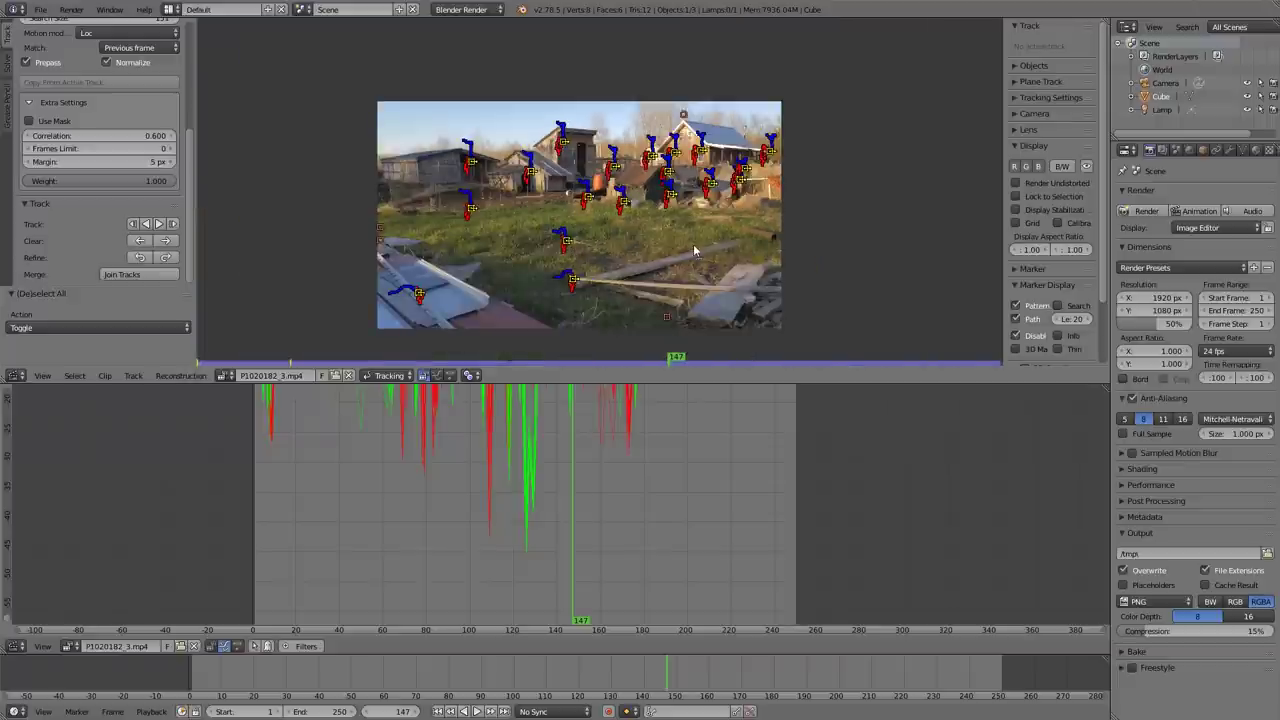
pyautogui.scroll(2, 695, 251)
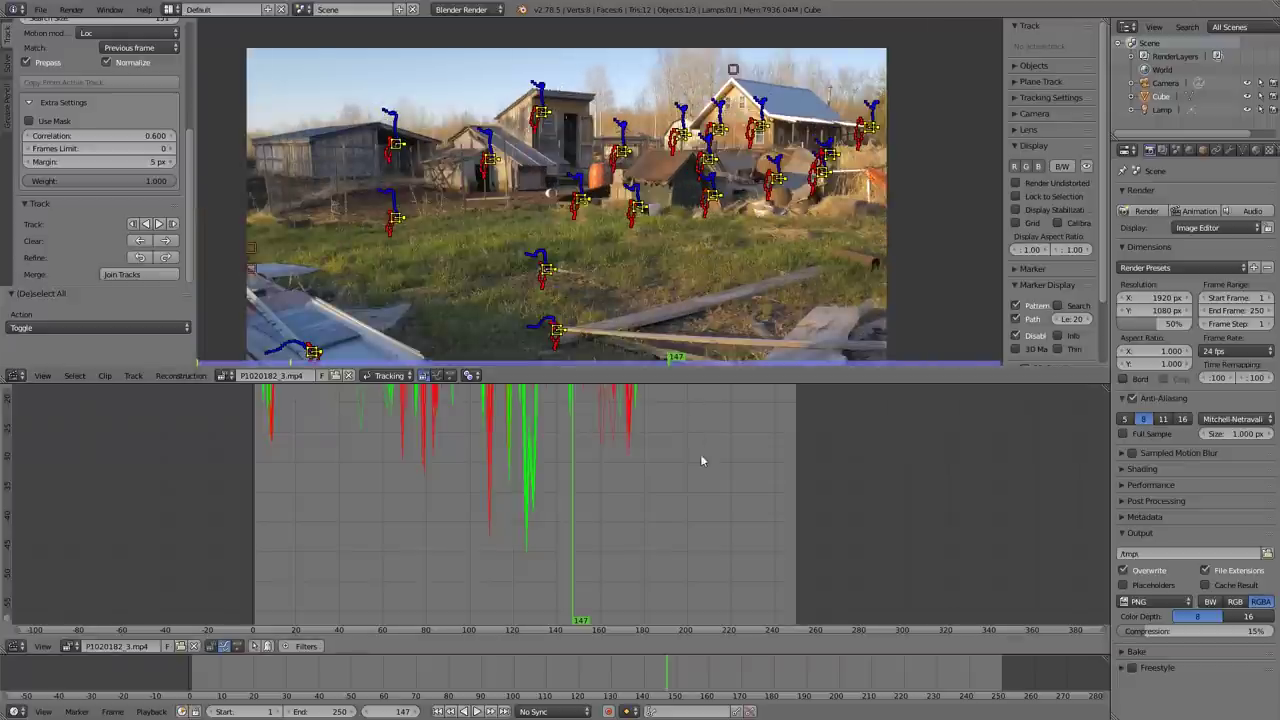
# Step: Scrub to frame 205 and select the track with the red downward spike near frame 173 to check it
pyautogui.click(604, 438)
pyautogui.moveTo(607, 456)
pyautogui.mouseDown()
pyautogui.moveTo(634, 455)
pyautogui.moveTo(589, 461)
pyautogui.moveTo(629, 471)
pyautogui.moveTo(688, 395)
pyautogui.mouseUp()
pyautogui.scroll(-1, 590, 461)
pyautogui.rightClick(621, 448)
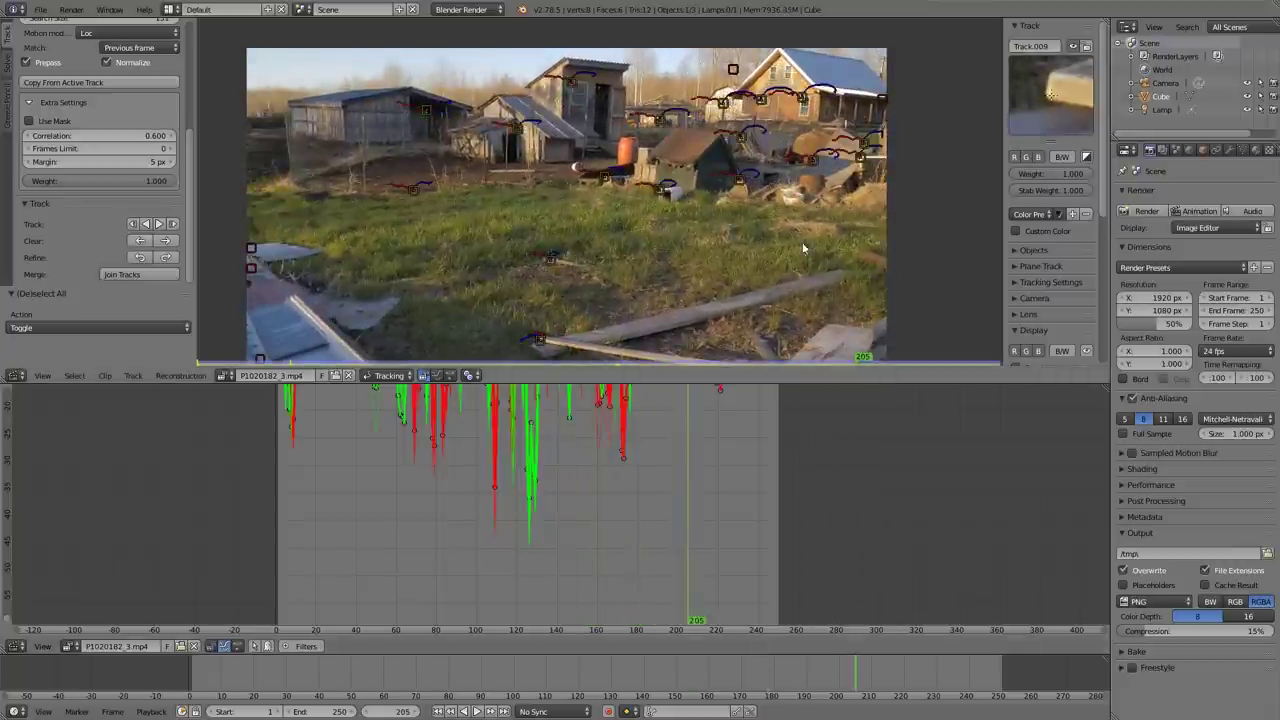
pyautogui.scroll(-2, 780, 265)
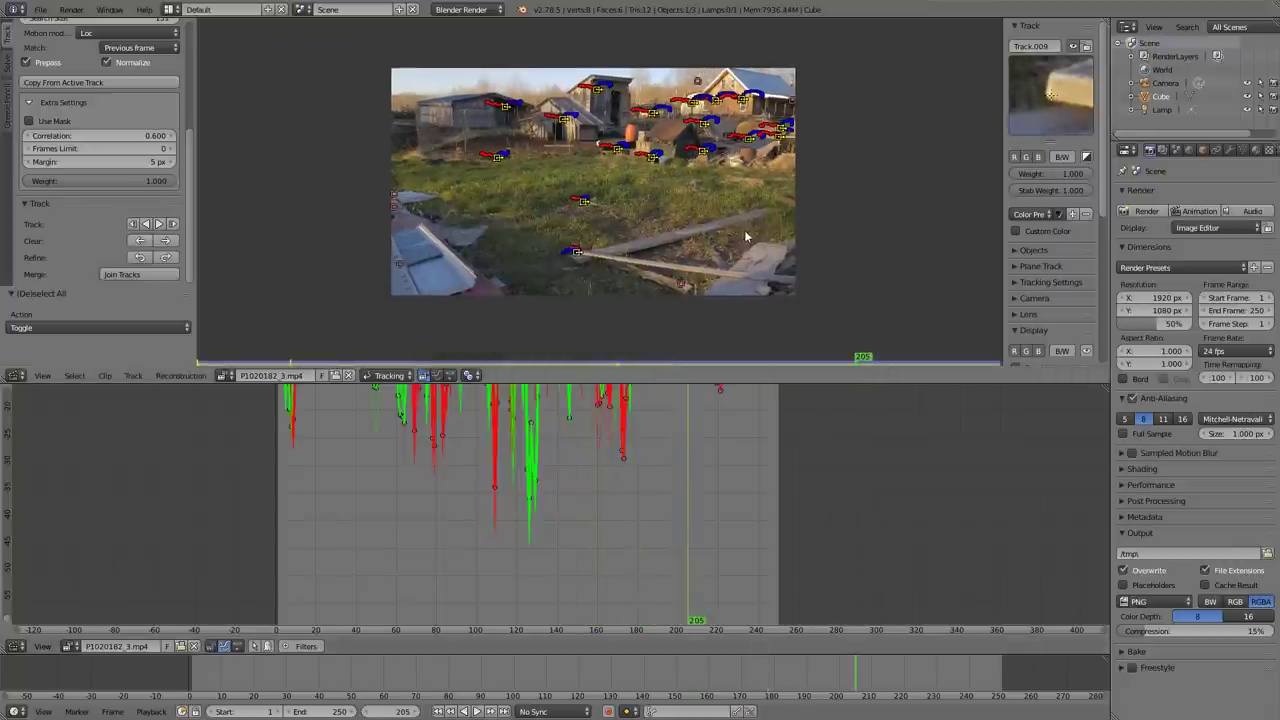
# Step: Open the clip's camera settings and apply the 4 : 3 Inch sensor preset
pyautogui.click(1036, 298)
pyautogui.scroll(-1, 1040, 298)
pyautogui.scroll(-2, 1072, 318)
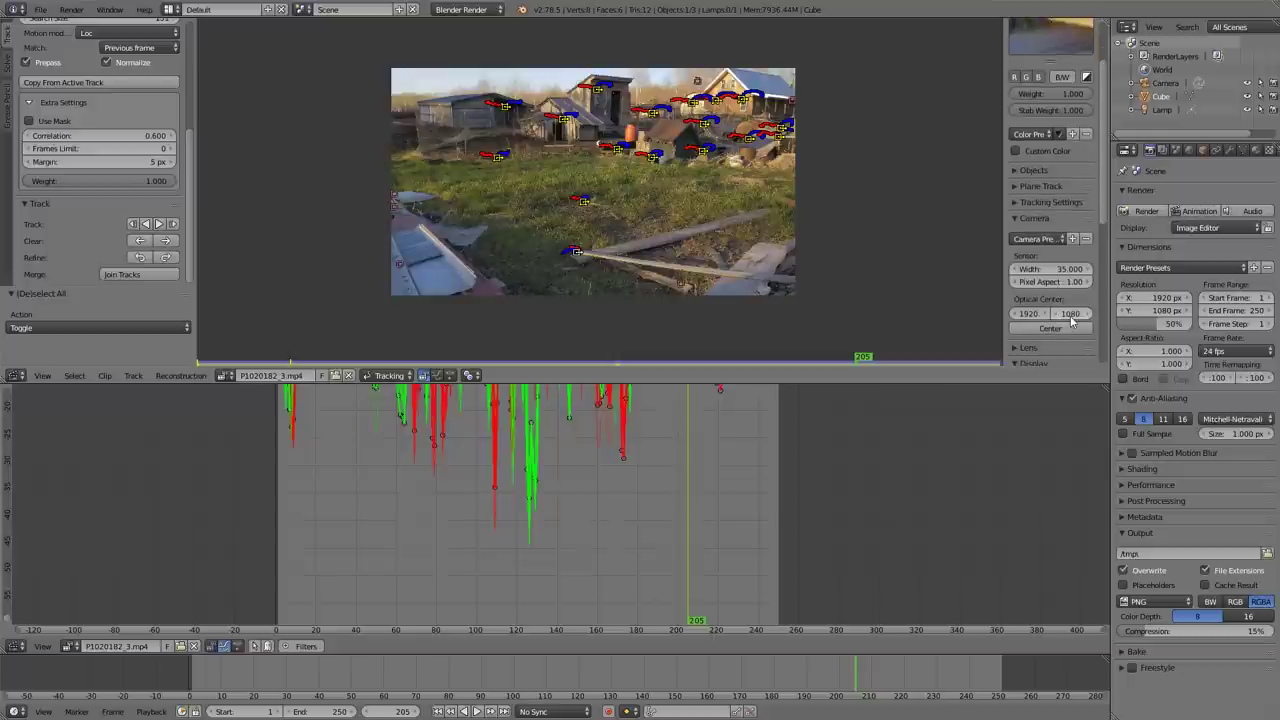
pyautogui.click(1044, 240)
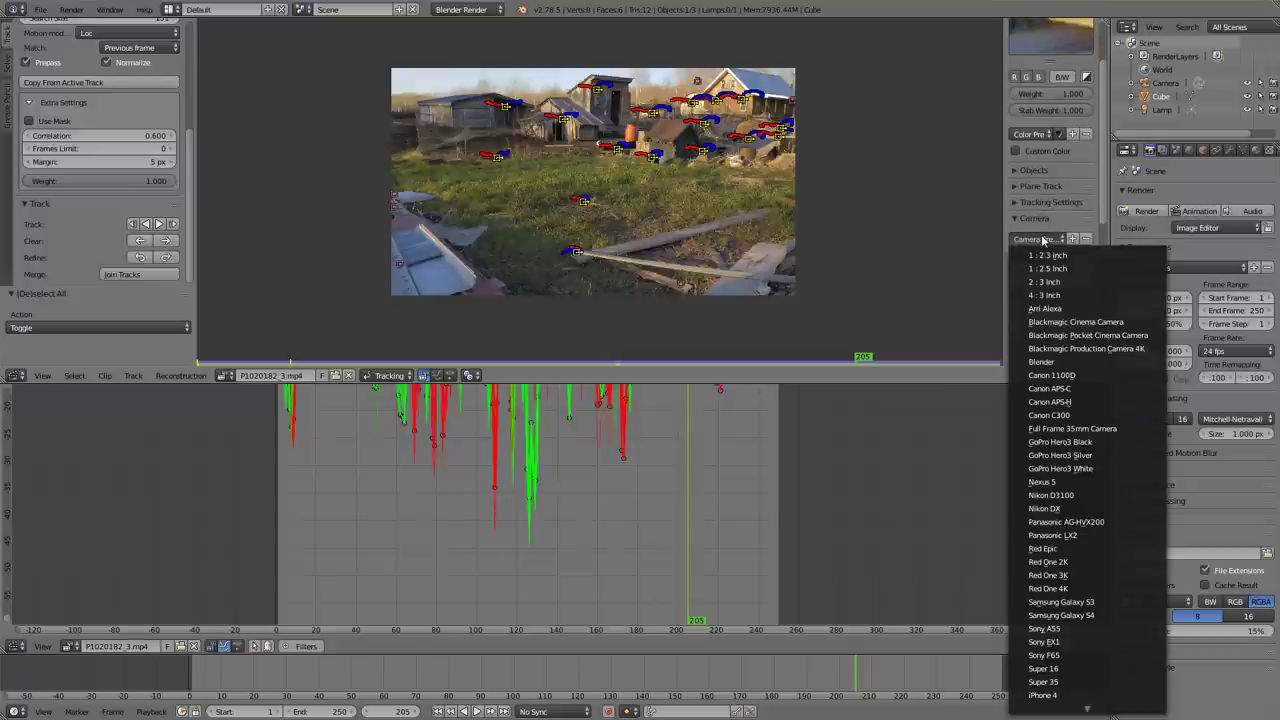
pyautogui.click(1081, 297)
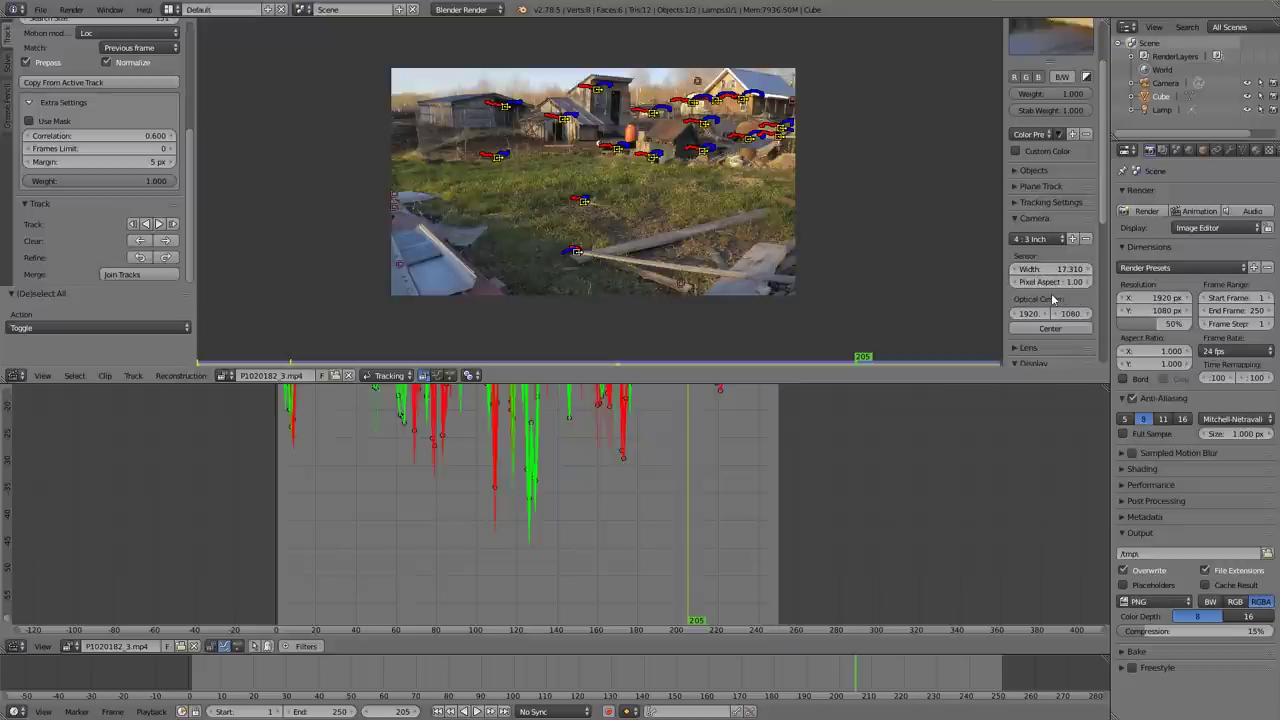
# Step: Set the camera lens focal length to 14 mm and check the lens distortion settings
pyautogui.scroll(-1, 1054, 250)
pyautogui.click(1036, 321)
pyautogui.scroll(-1, 1060, 315)
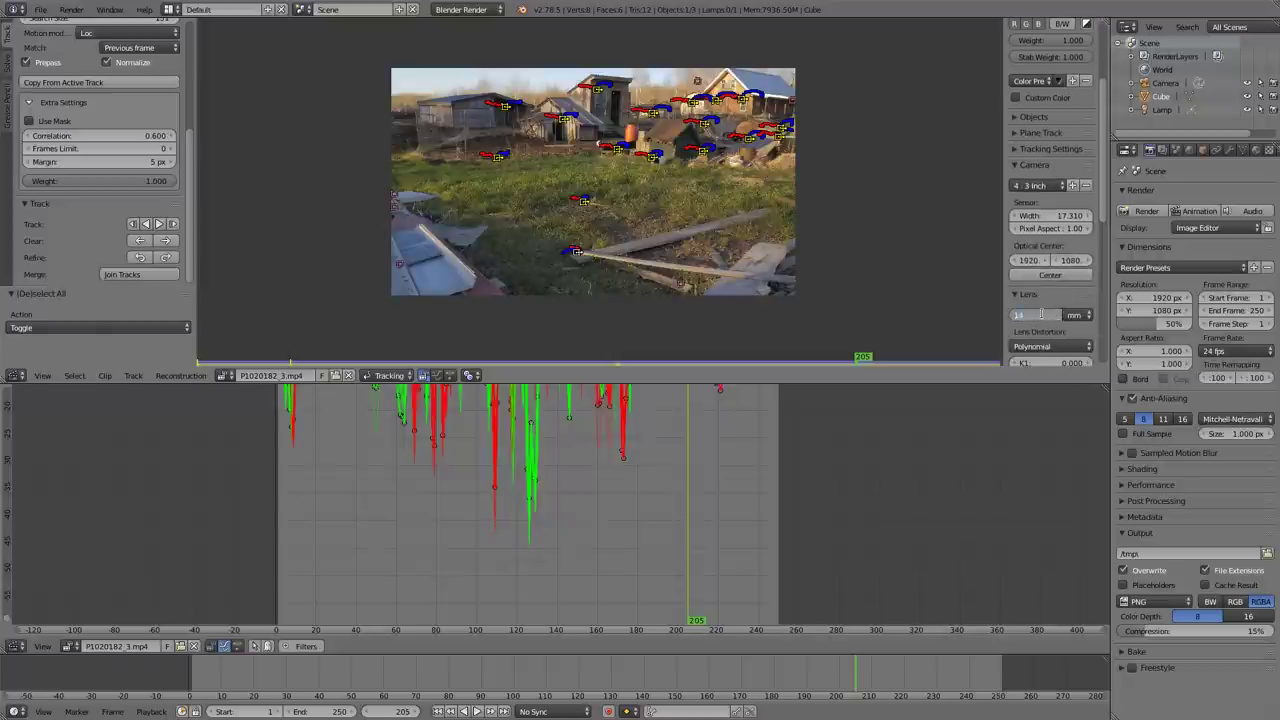
pyautogui.scroll(-1, 1068, 317)
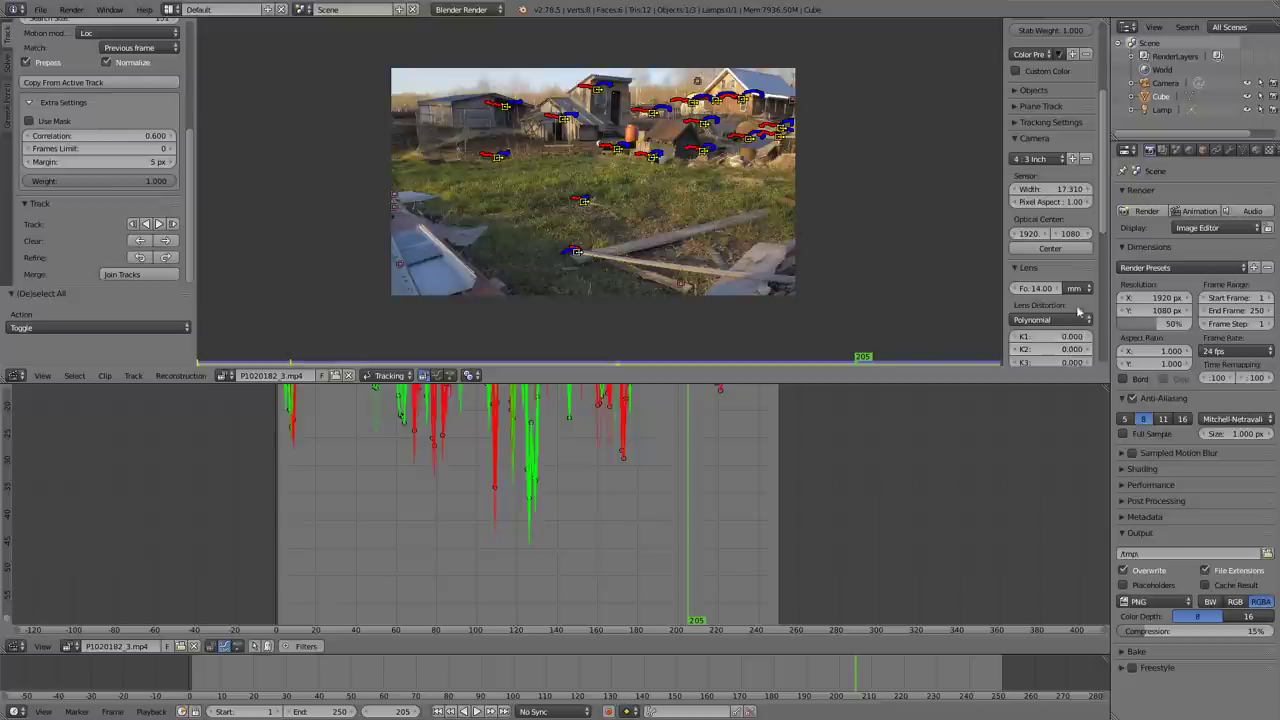
pyautogui.scroll(-1, 1063, 312)
pyautogui.scroll(-1, 1058, 310)
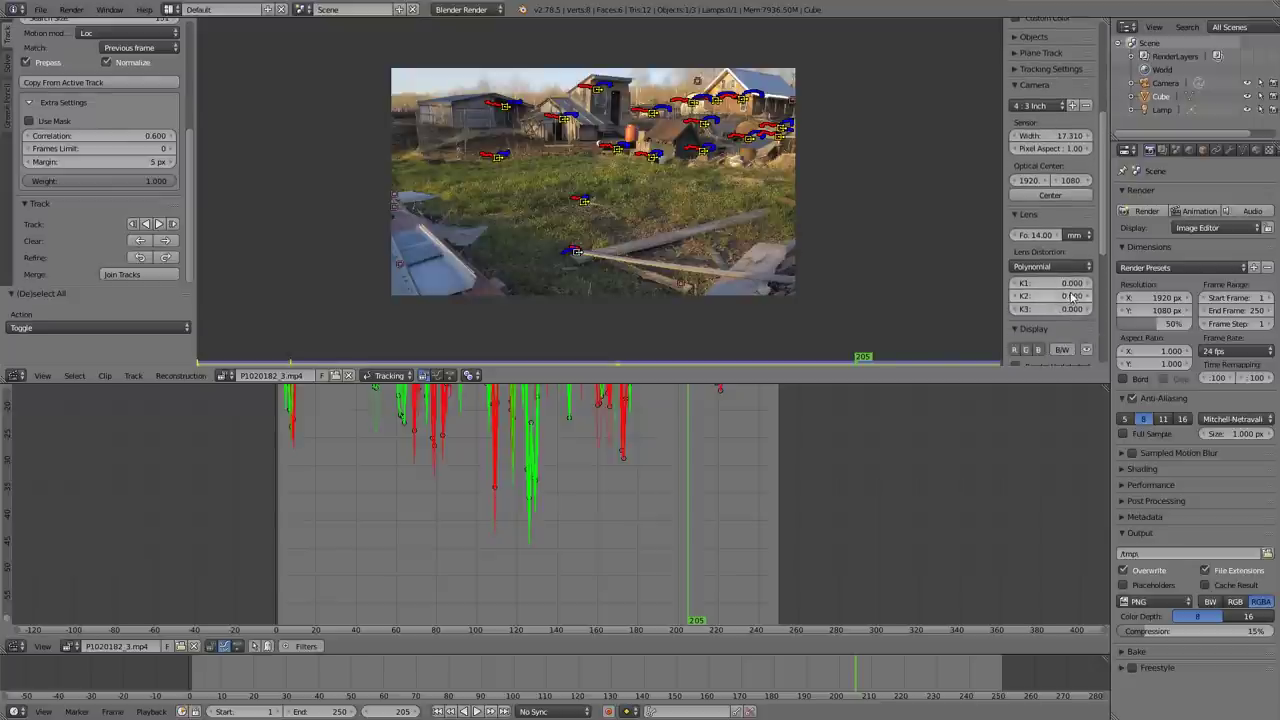
pyautogui.scroll(3, 1071, 297)
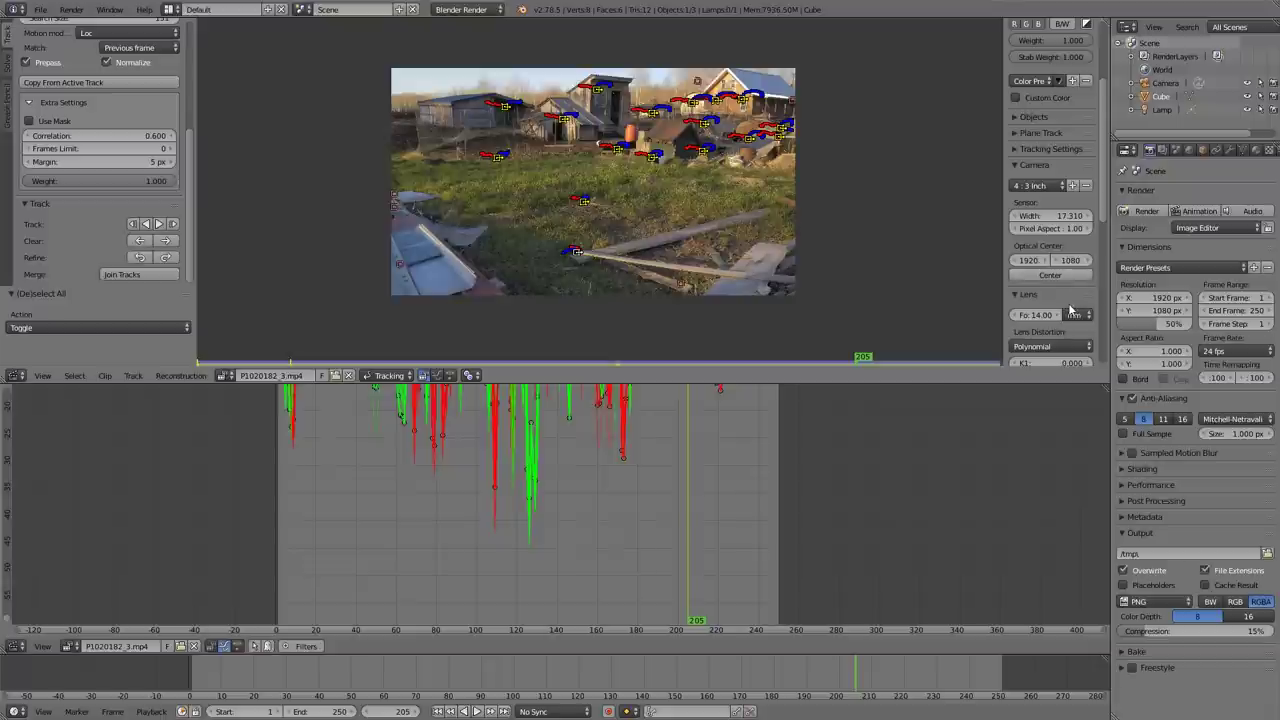
pyautogui.scroll(5, 1071, 313)
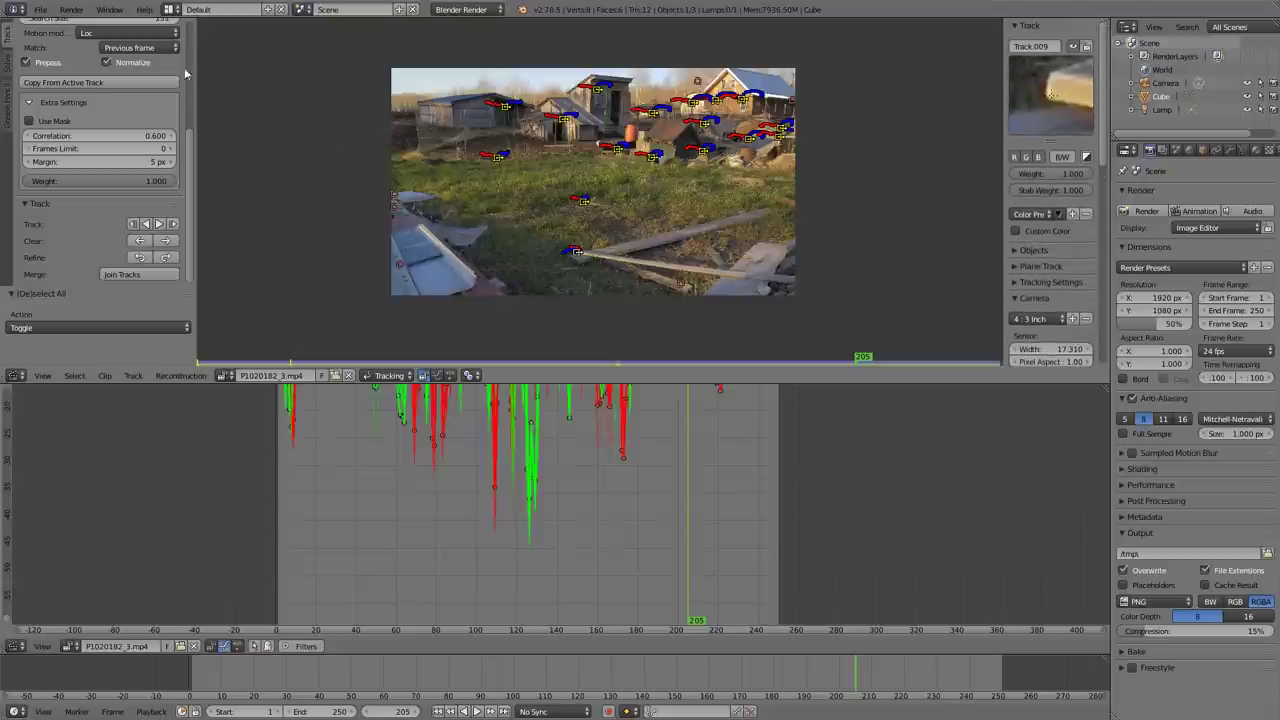
pyautogui.click(42, 12)
pyautogui.click(59, 110)
pyautogui.press('a')
pyautogui.press('a')
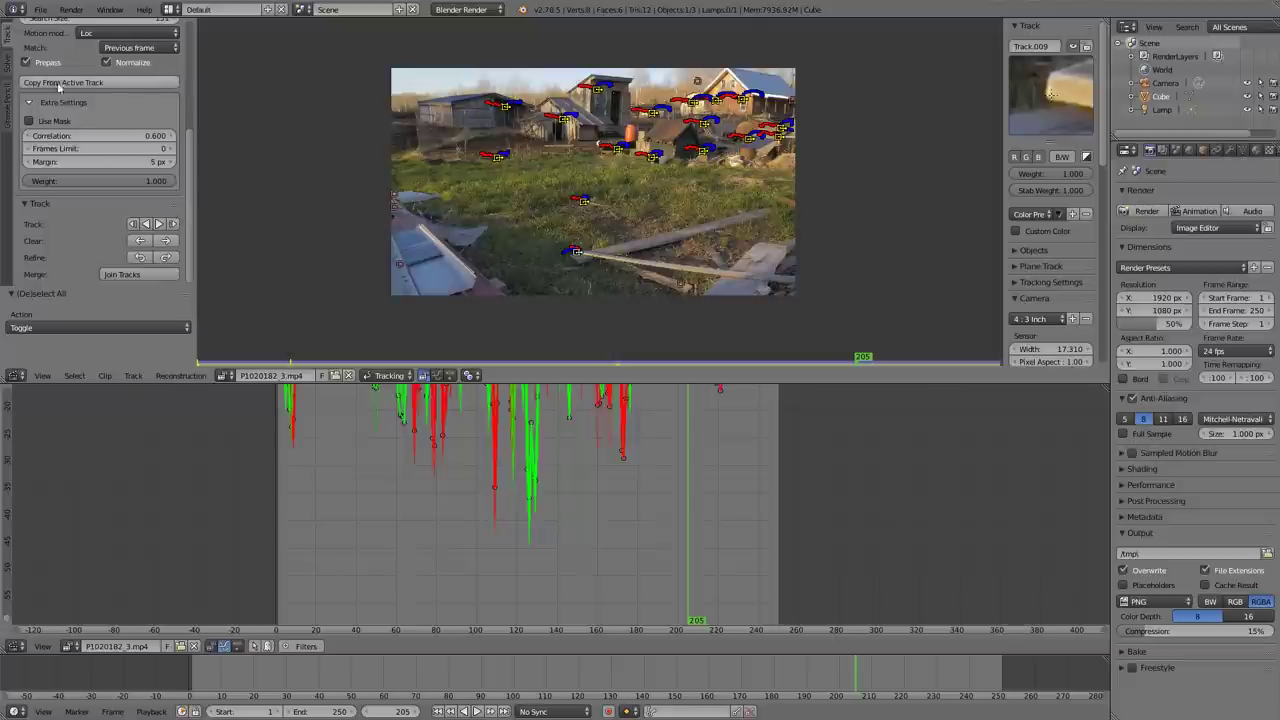
# Step: Open the camera solve settings, scrub to frame 166, and set Keyframe B to 170
pyautogui.click(8, 64)
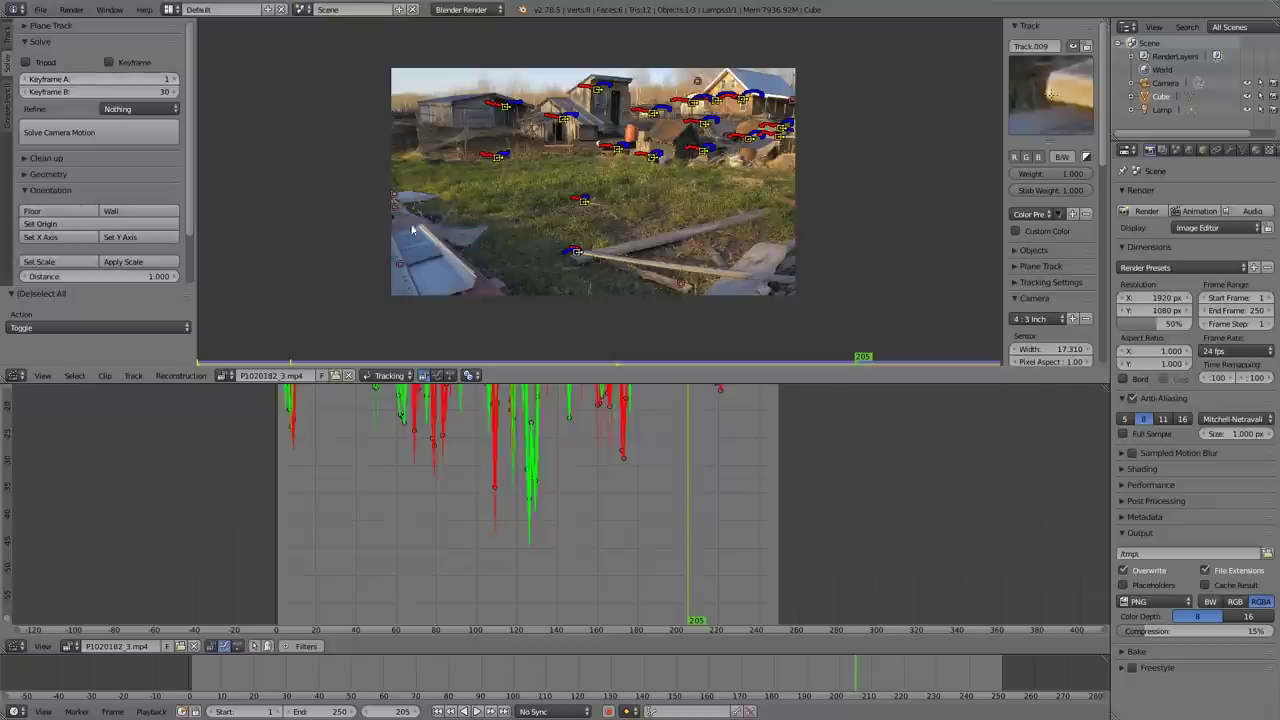
pyautogui.moveTo(424, 492); pyautogui.dragTo(609, 500)
pyautogui.click(106, 91)
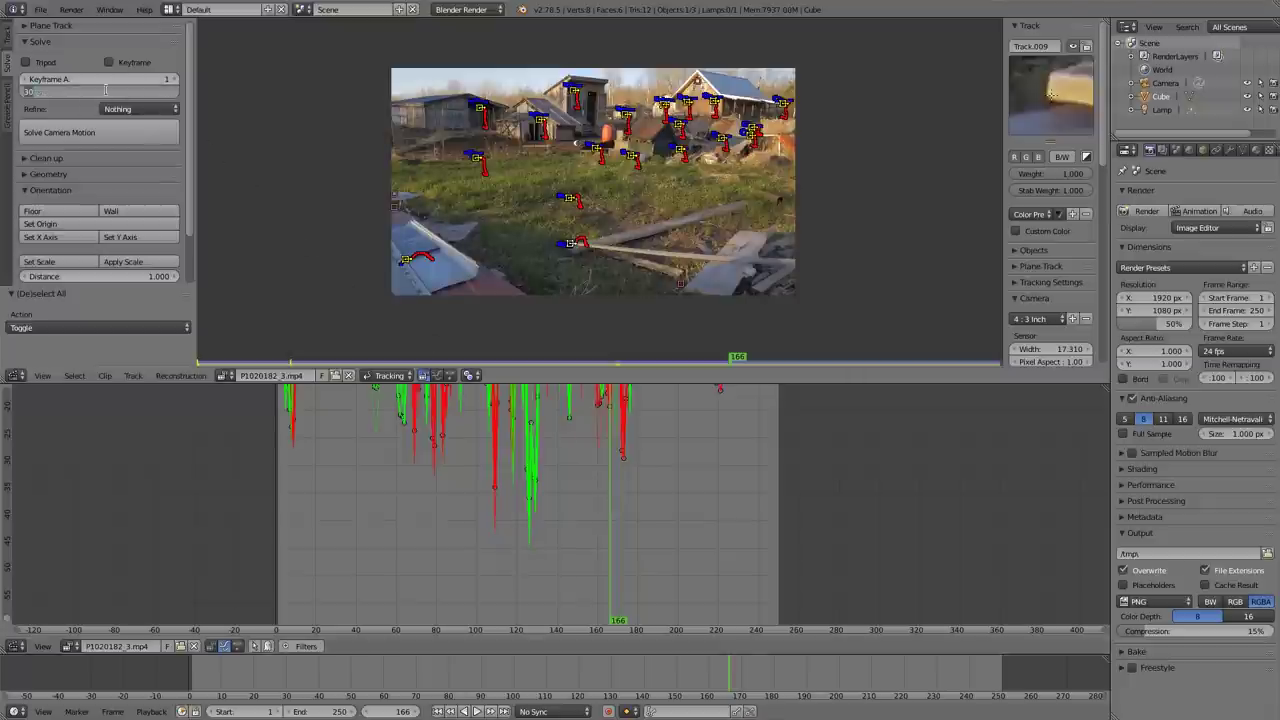
pyautogui.write('170')
pyautogui.press('Return')
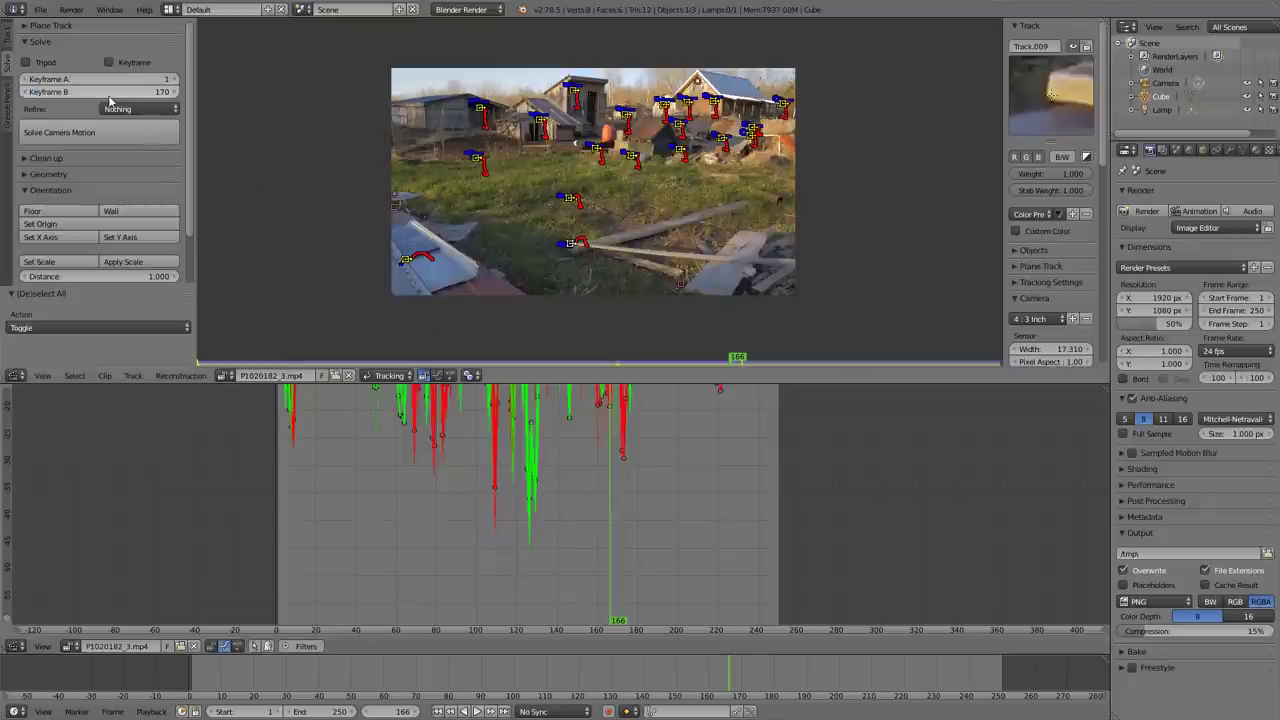
# Step: Set the solve's Keyframe A to 140, go to frame 140, and solve the camera motion
pyautogui.click(106, 79)
pyautogui.write('140')
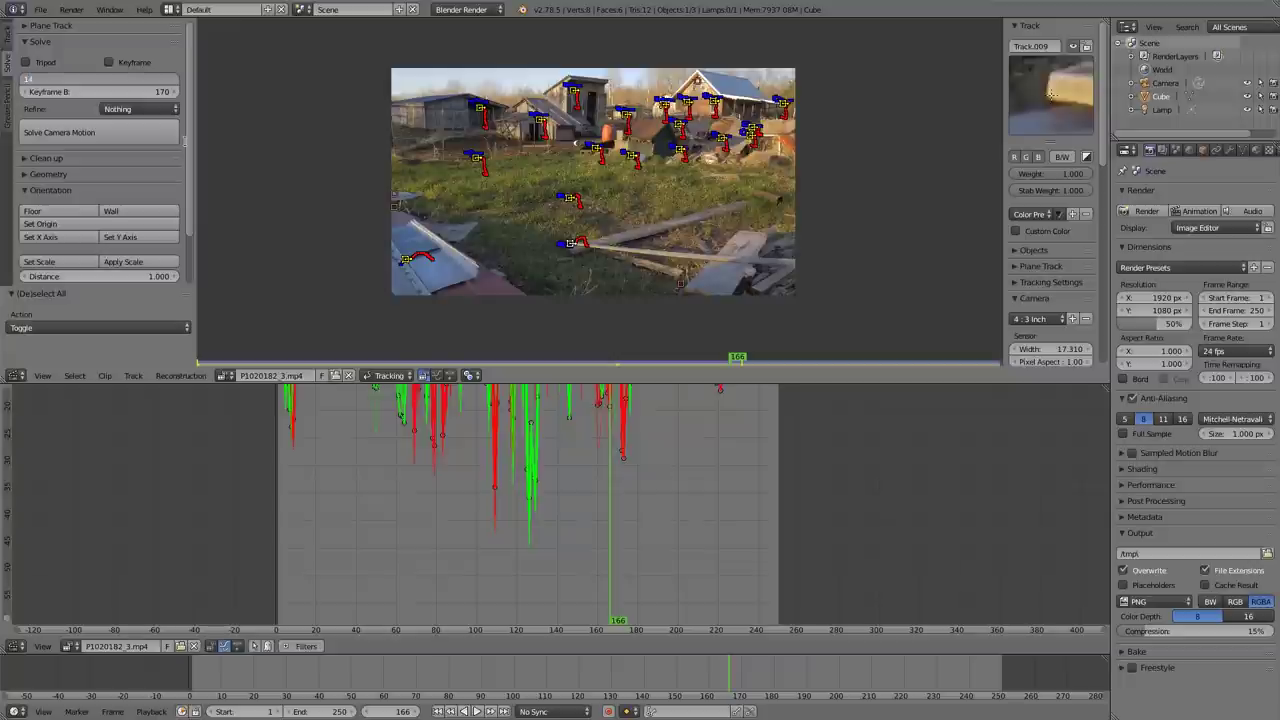
pyautogui.press('Return')
pyautogui.click(558, 500)
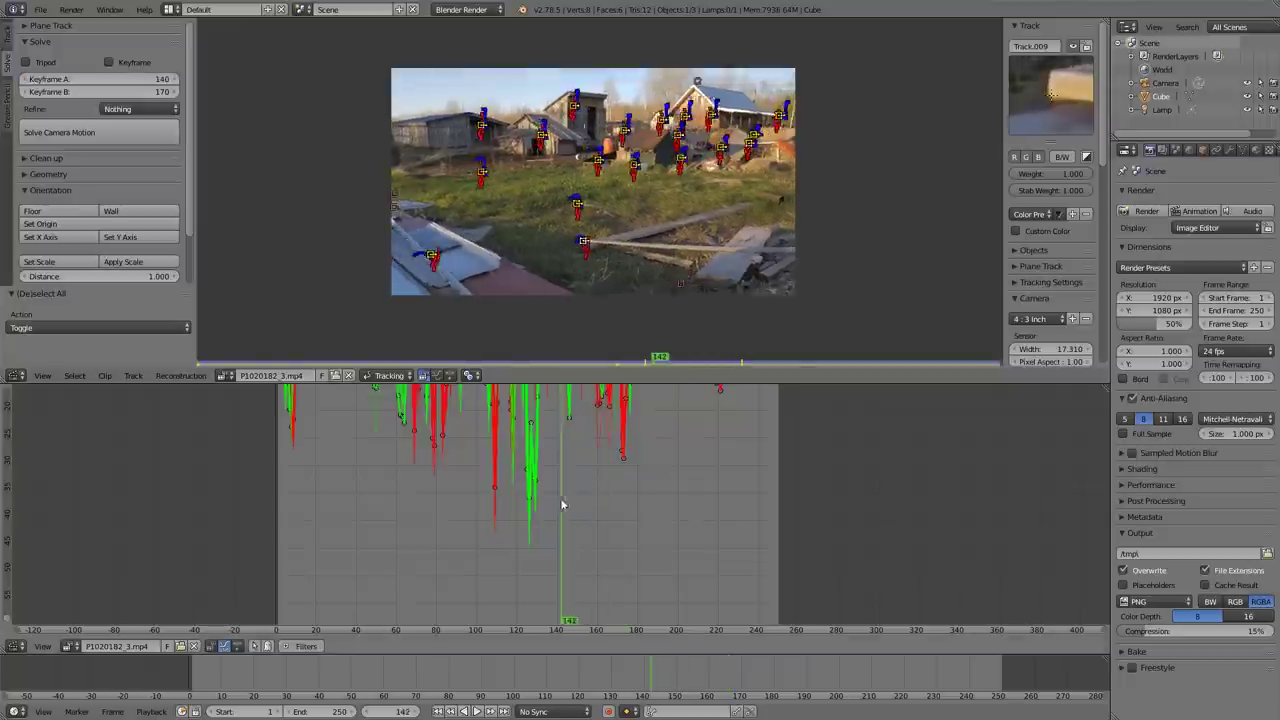
pyautogui.click(113, 133)
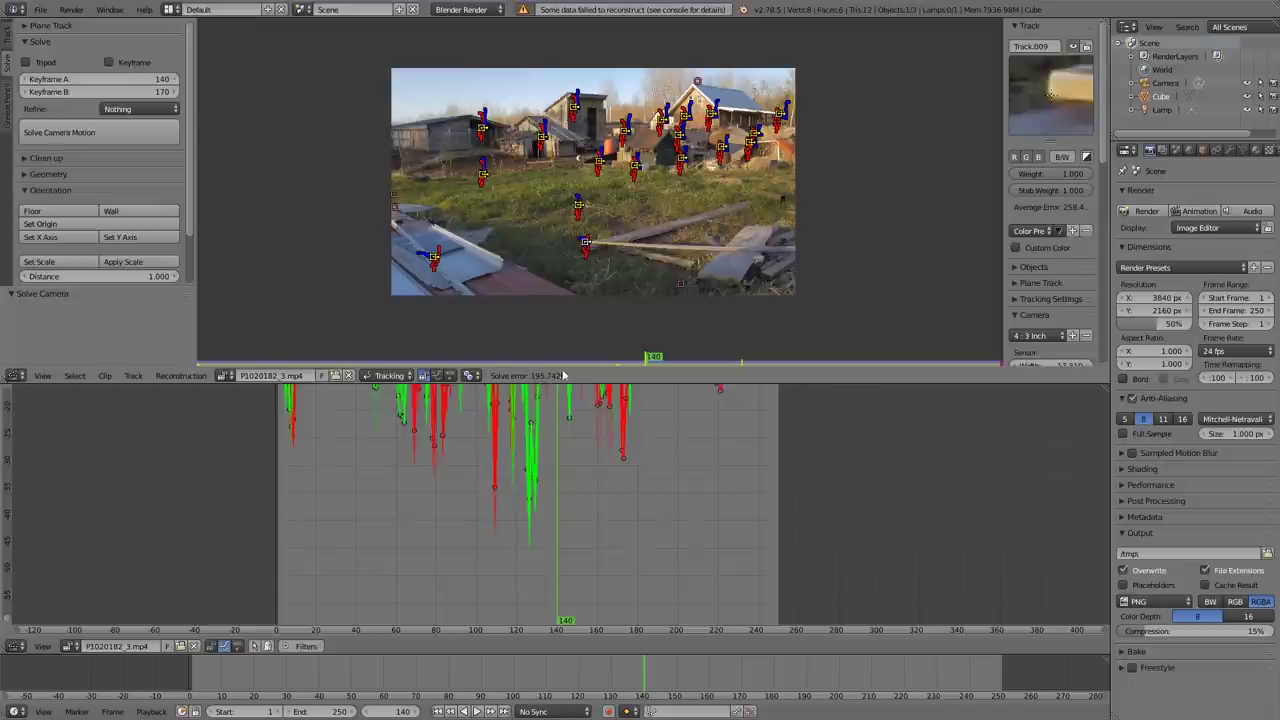
# Step: Set the solve's Keyframe A to 80 and Keyframe B to 140, and solve the camera motion while viewing frame 99
pyautogui.click(149, 82)
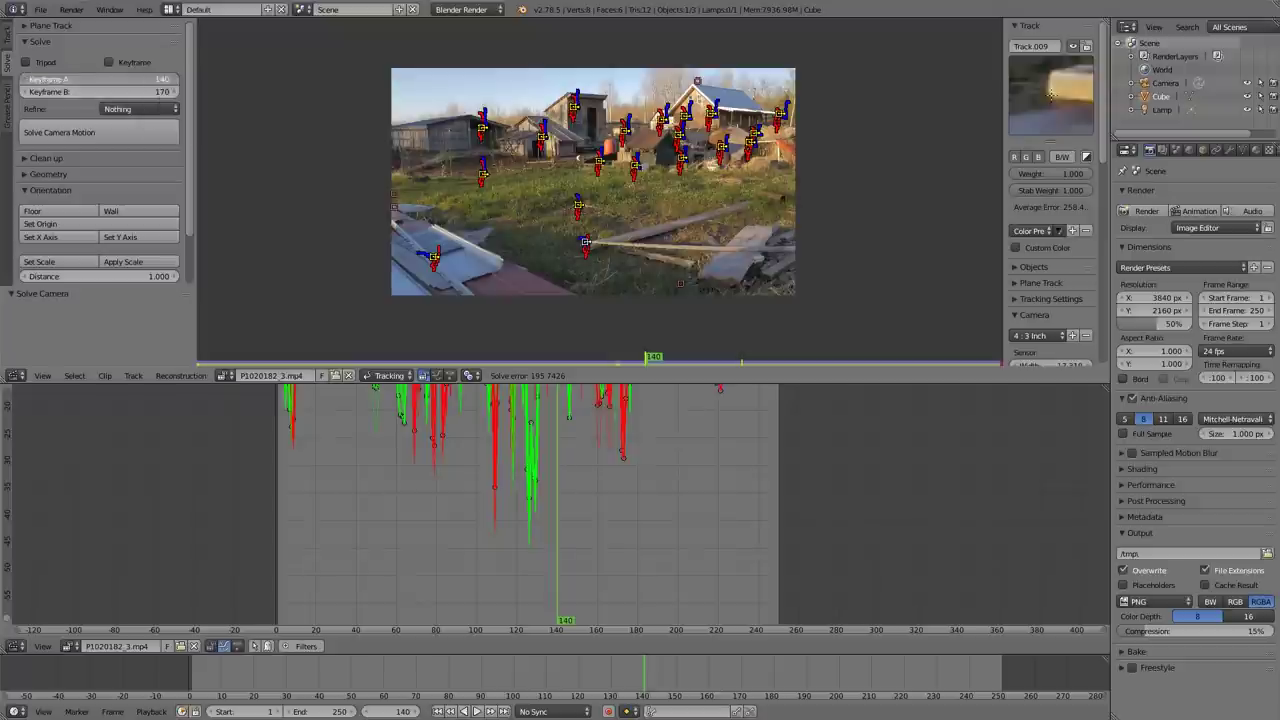
pyautogui.write('80')
pyautogui.click(139, 94)
pyautogui.click(148, 96)
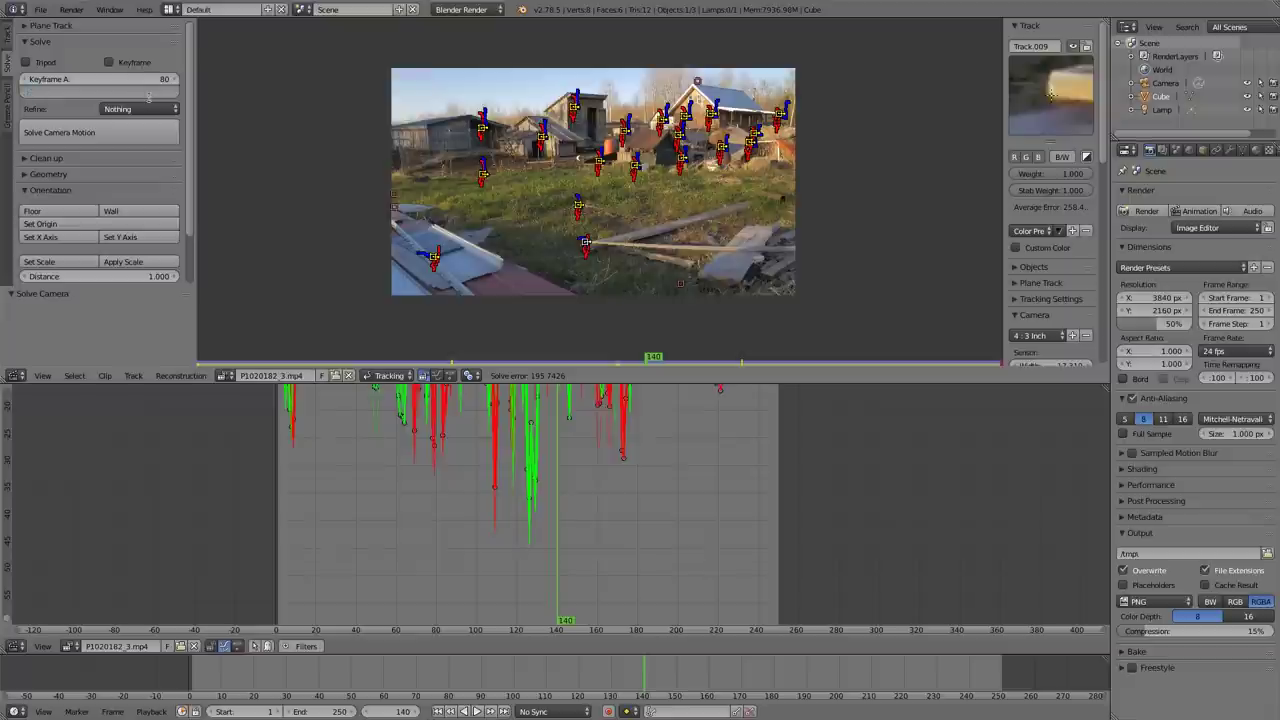
pyautogui.write('40')
pyautogui.press('Return')
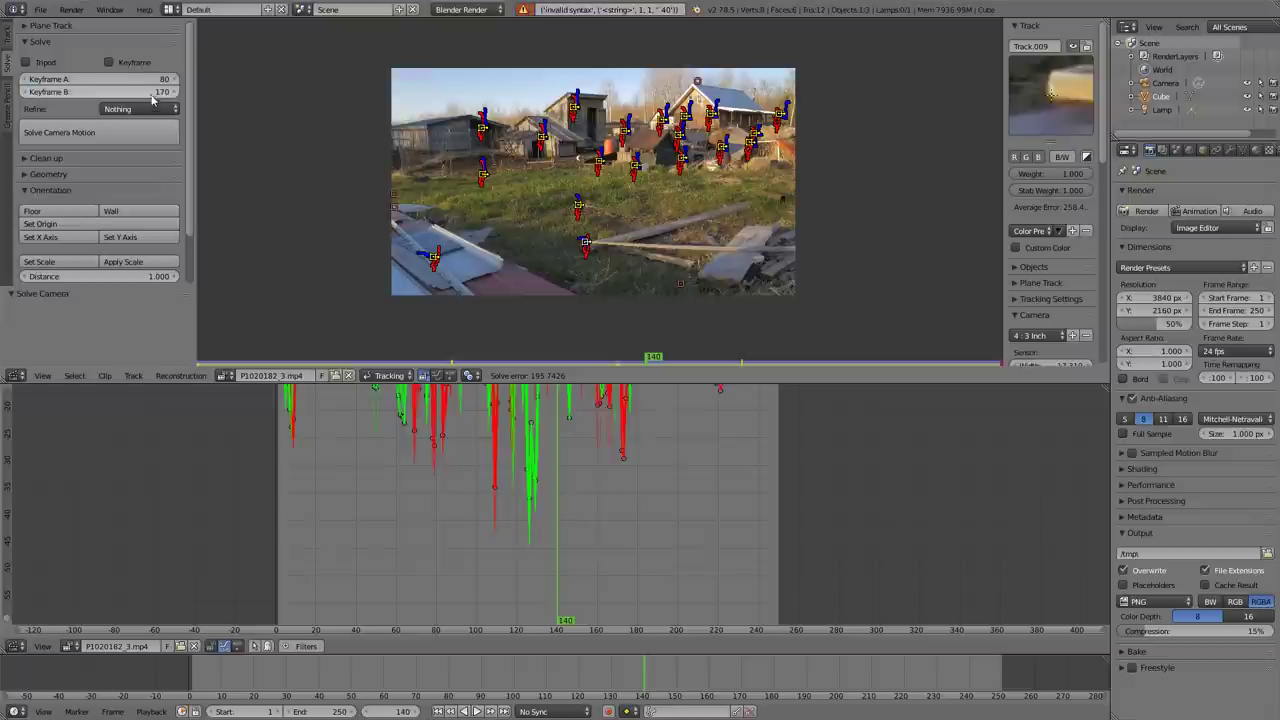
pyautogui.click(152, 90)
pyautogui.write('1')
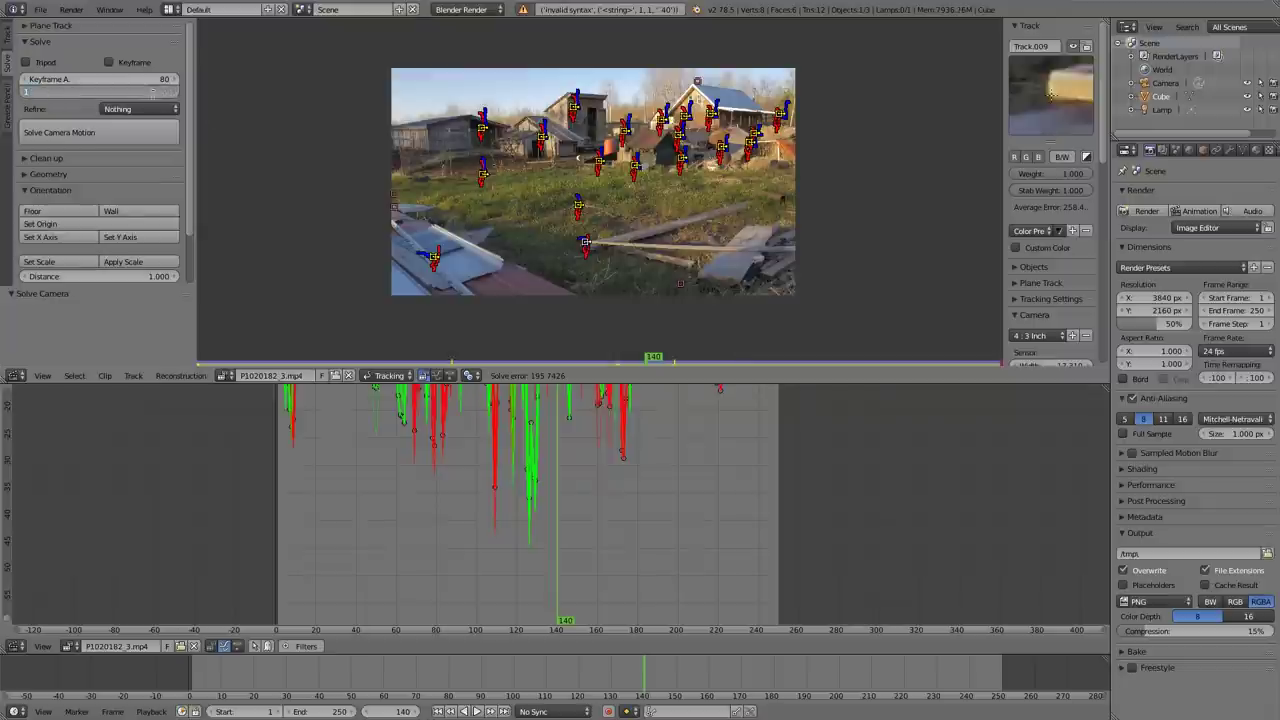
pyautogui.write('499')
pyautogui.press('BackSpace')
pyautogui.write('0')
pyautogui.press('Return')
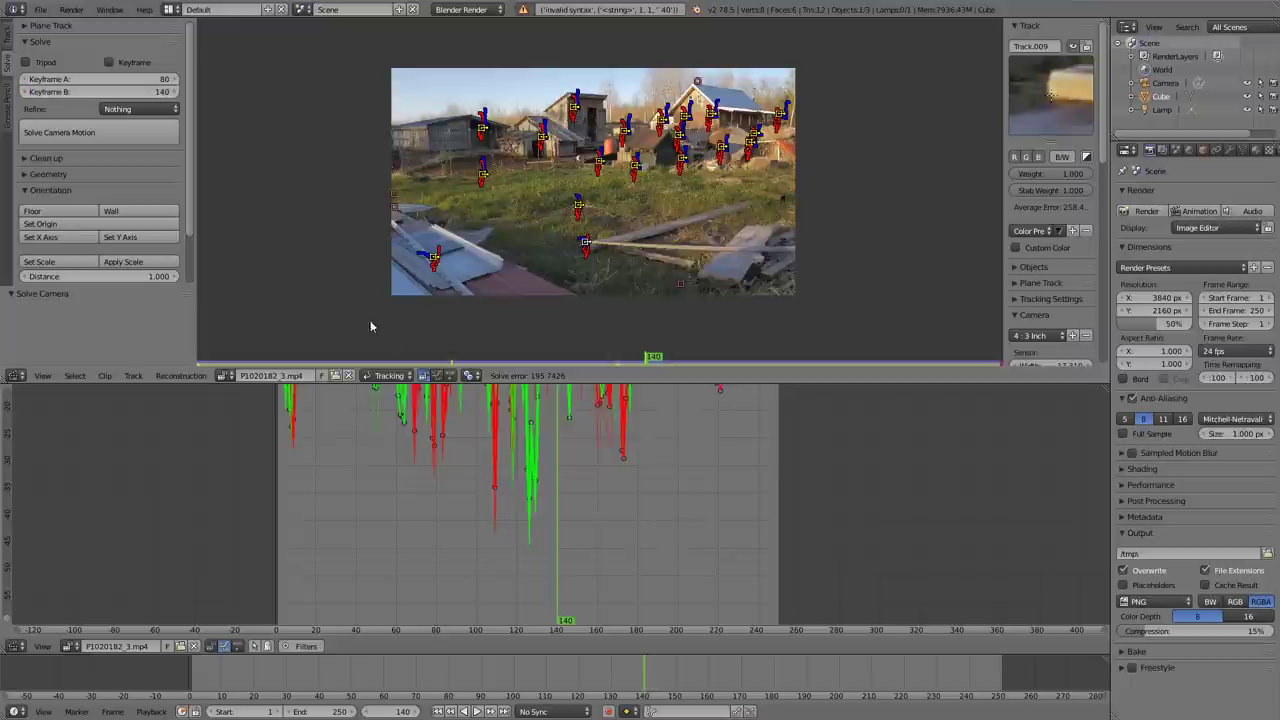
pyautogui.moveTo(481, 474)
pyautogui.mouseDown()
pyautogui.moveTo(391, 471)
pyautogui.moveTo(491, 455)
pyautogui.moveTo(480, 455)
pyautogui.mouseUp()
pyautogui.click(108, 138)
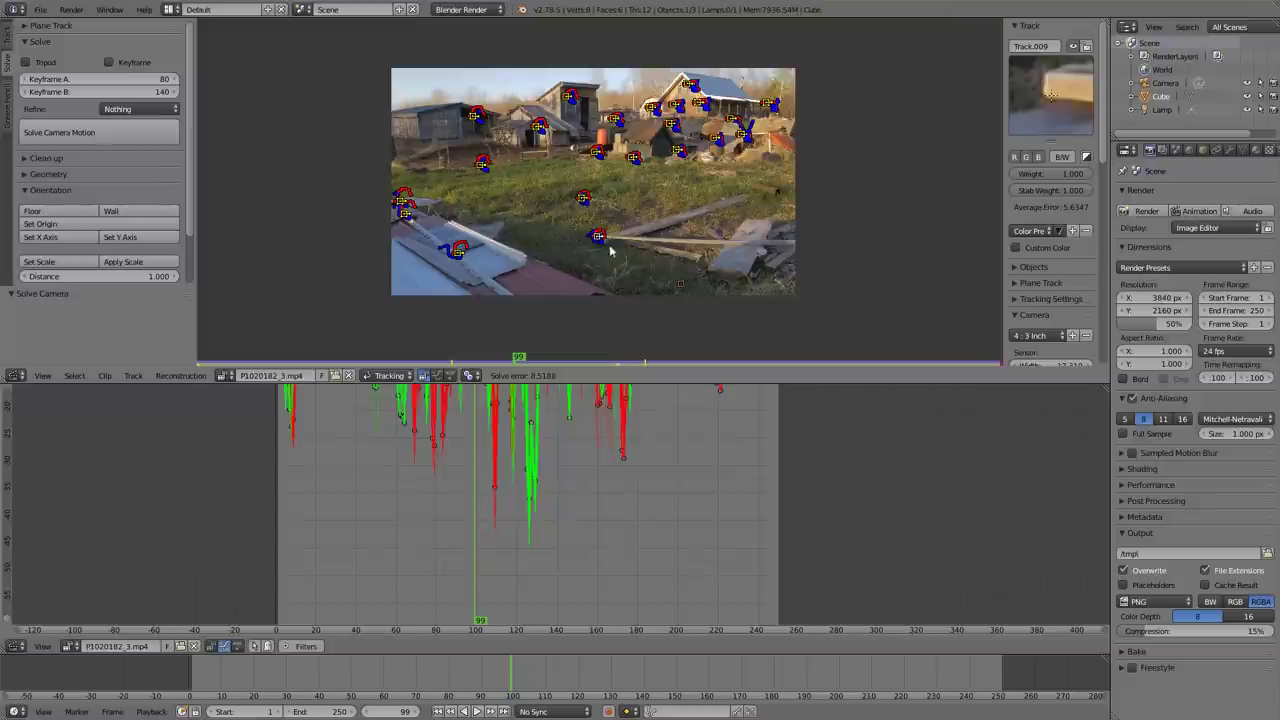
# Step: Try Keyframe A at 50 and solve the camera motion
pyautogui.click(142, 78)
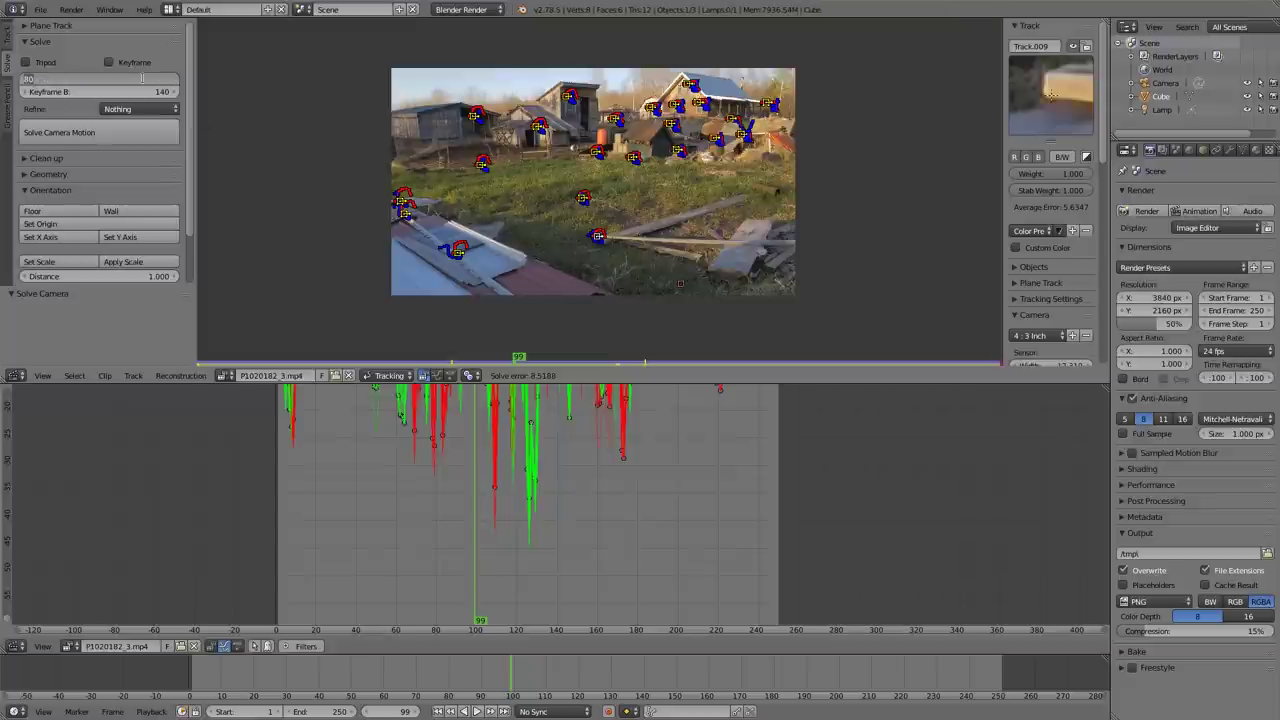
pyautogui.press('Return')
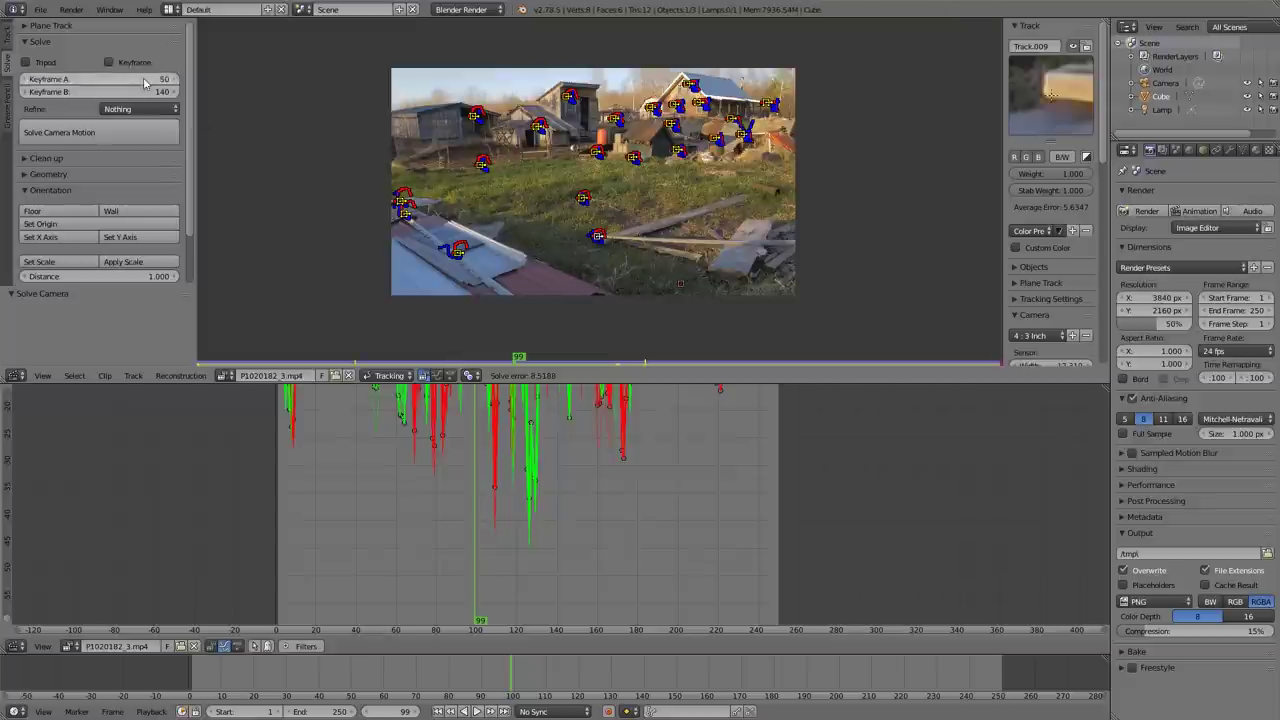
pyautogui.click(137, 133)
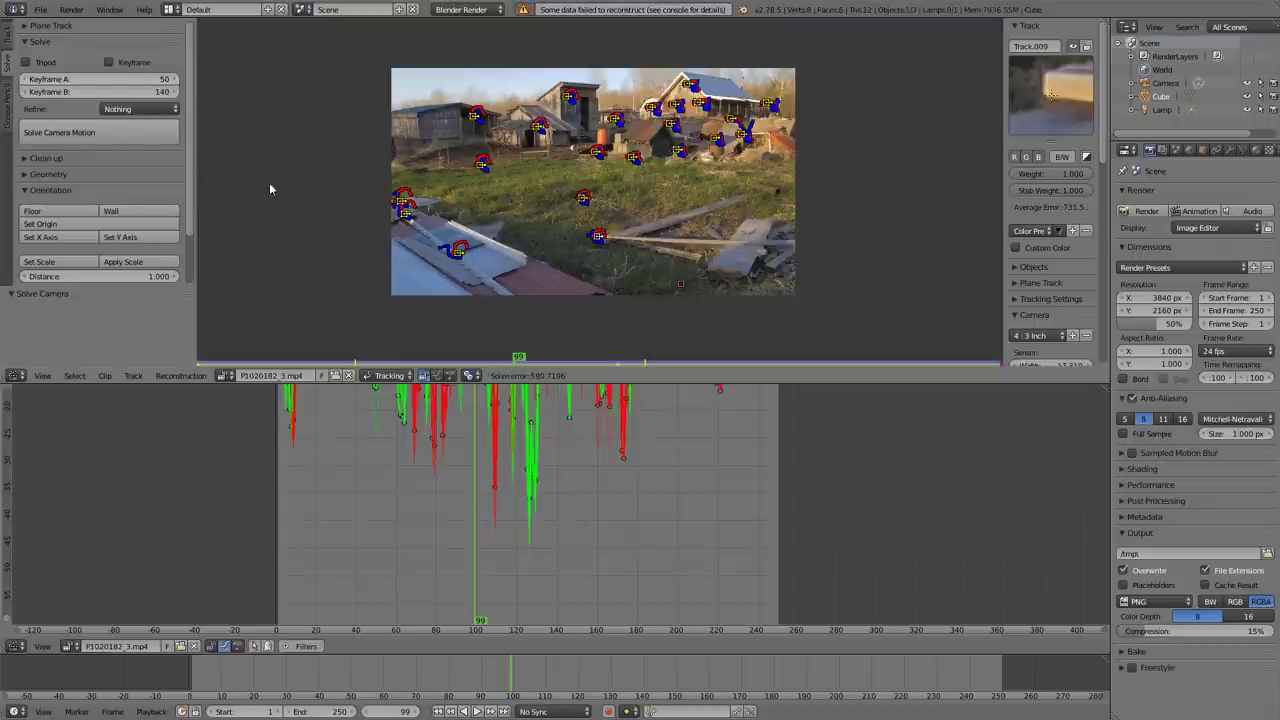
# Step: Try Keyframe A at 70 and solve the camera motion
pyautogui.click(147, 79)
pyautogui.write('70')
pyautogui.press('Return')
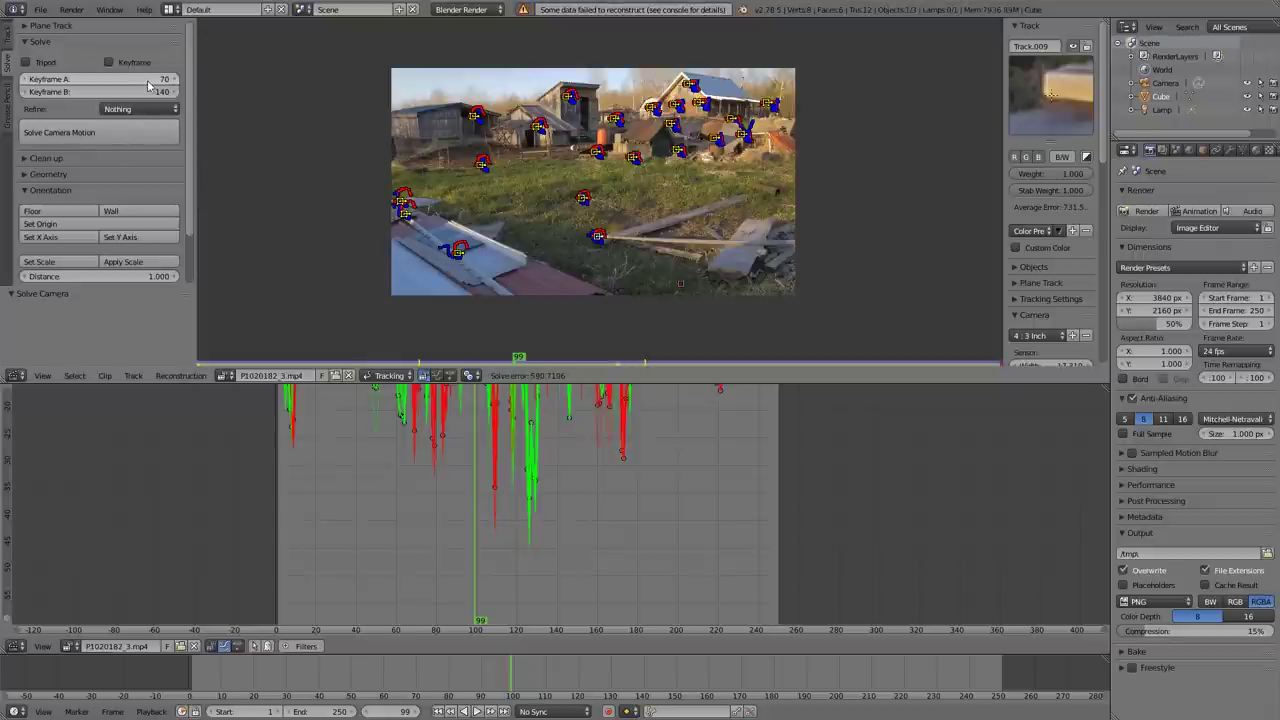
pyautogui.click(128, 133)
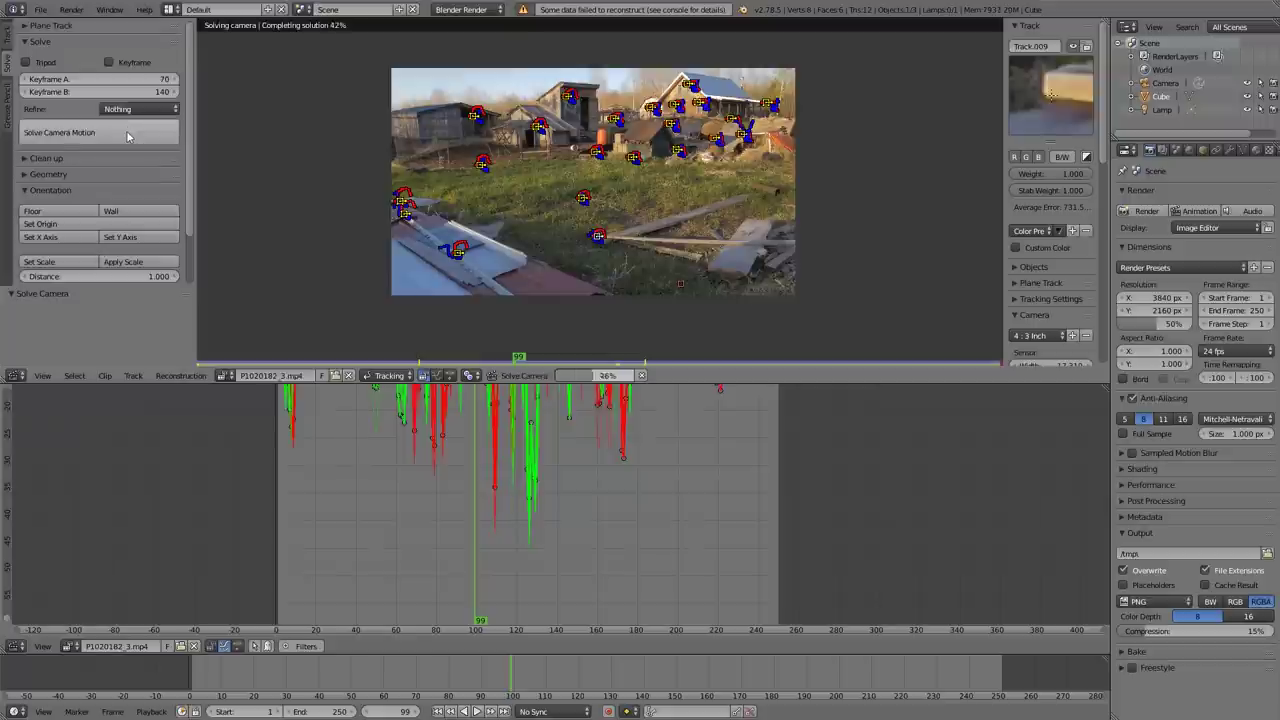
# Step: Set Keyframe A to 80, change it to 90, and solve the camera motion with that value
pyautogui.click(127, 79)
pyautogui.write('80')
pyautogui.press('Return')
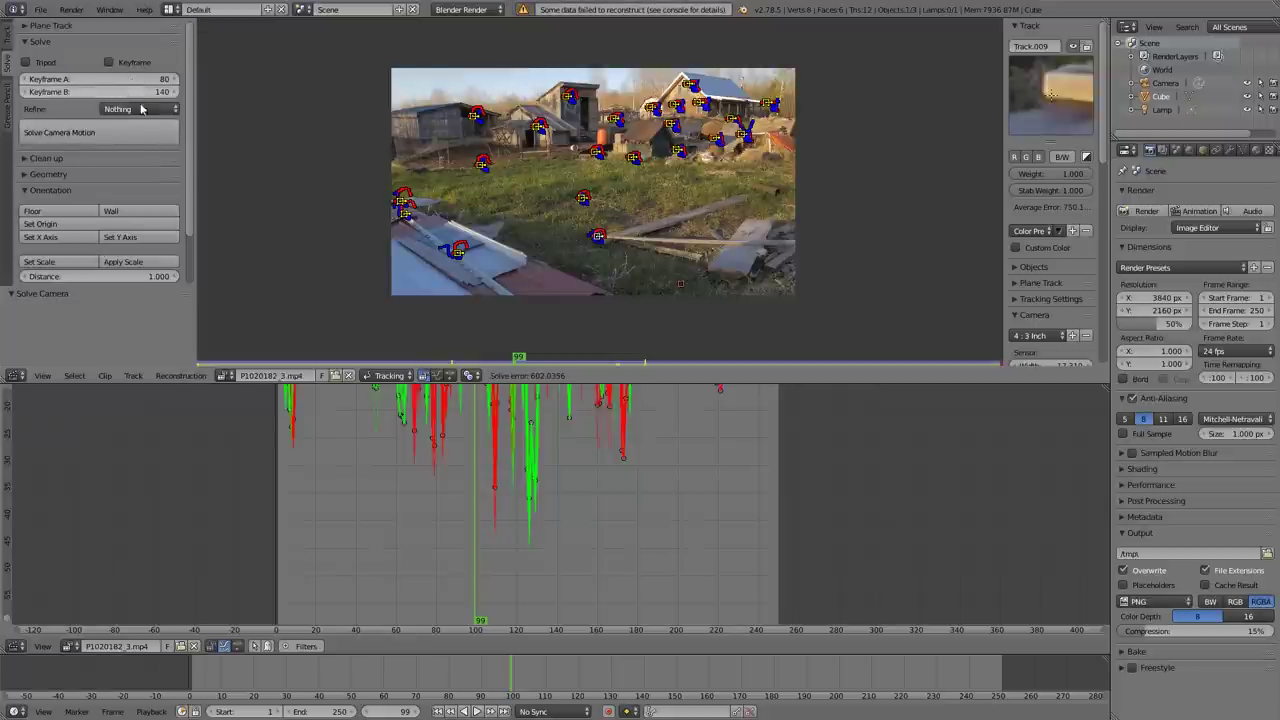
pyautogui.click(147, 79)
pyautogui.write('90')
pyautogui.press('Return')
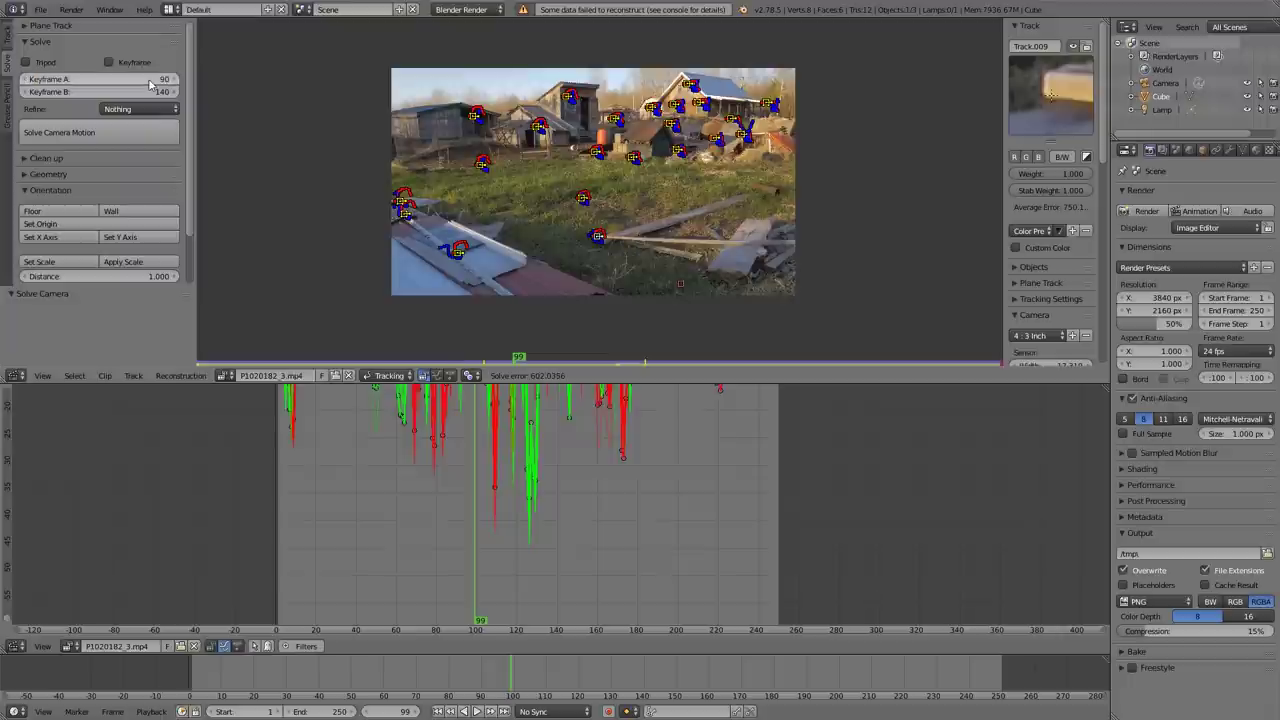
pyautogui.click(100, 133)
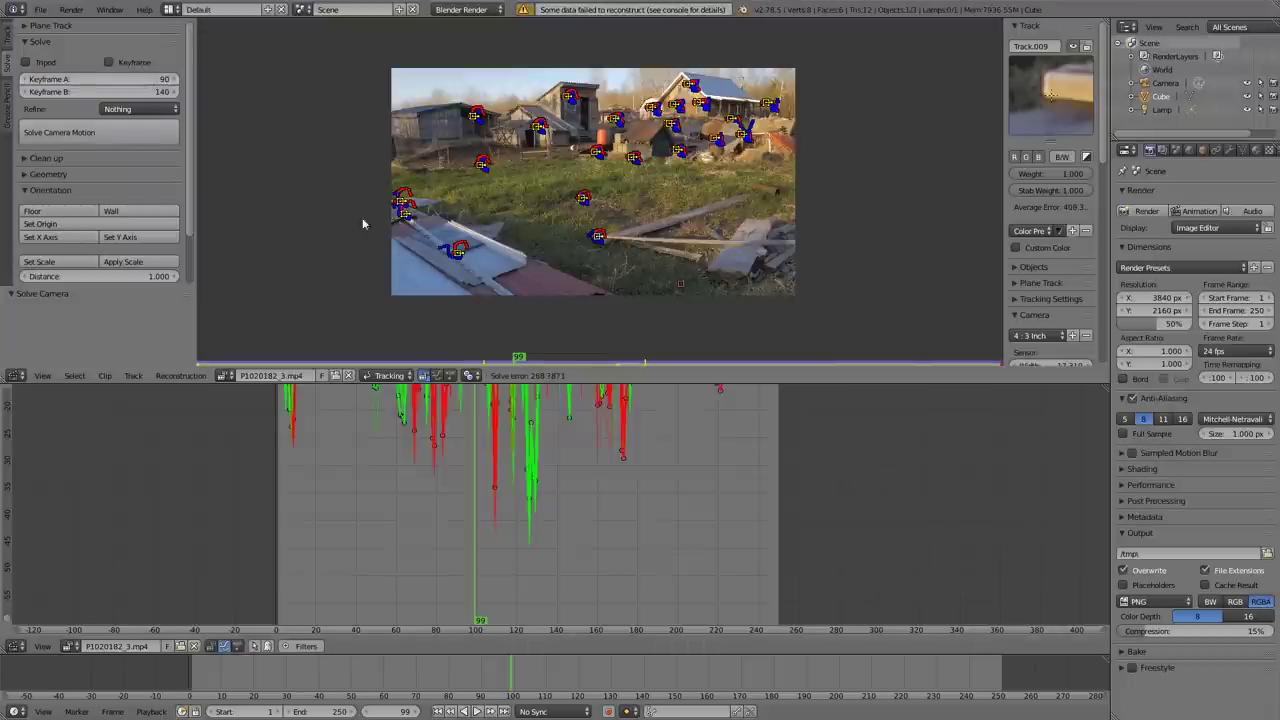
# Step: Return Keyframe A to 80 and solve the camera motion again
pyautogui.click(150, 79)
pyautogui.write('80')
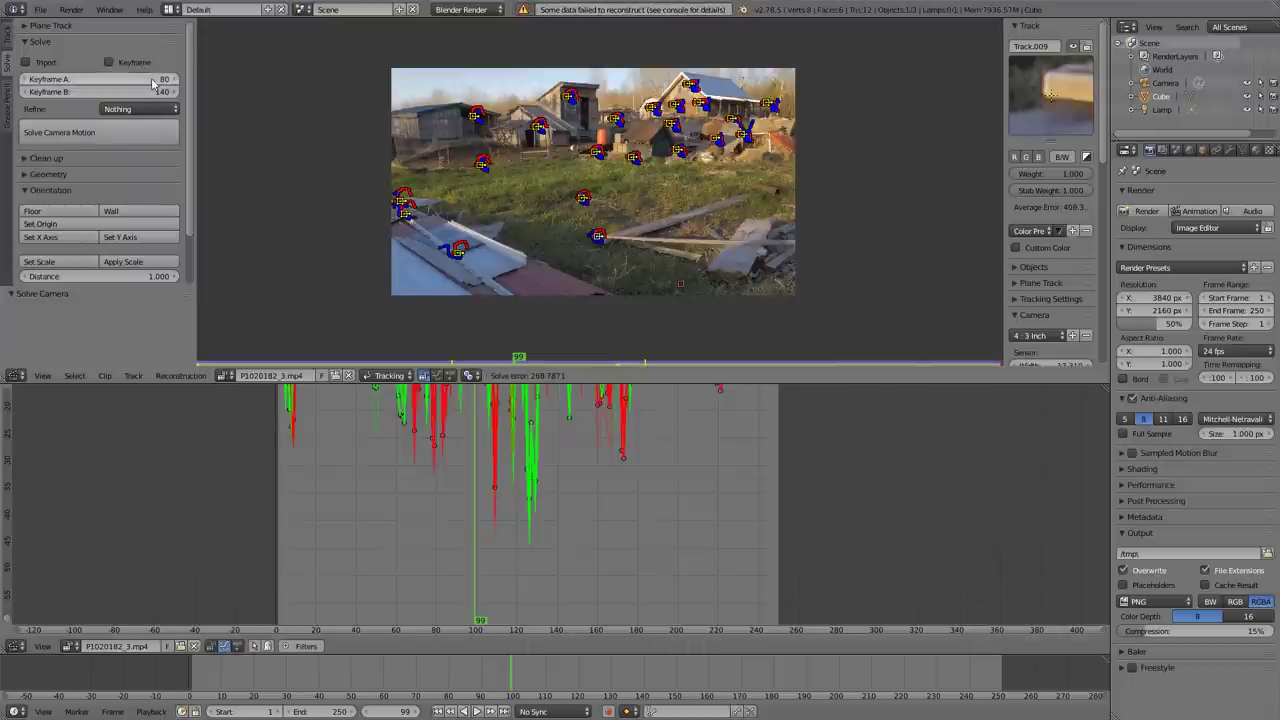
pyautogui.press('Return')
pyautogui.click(140, 136)
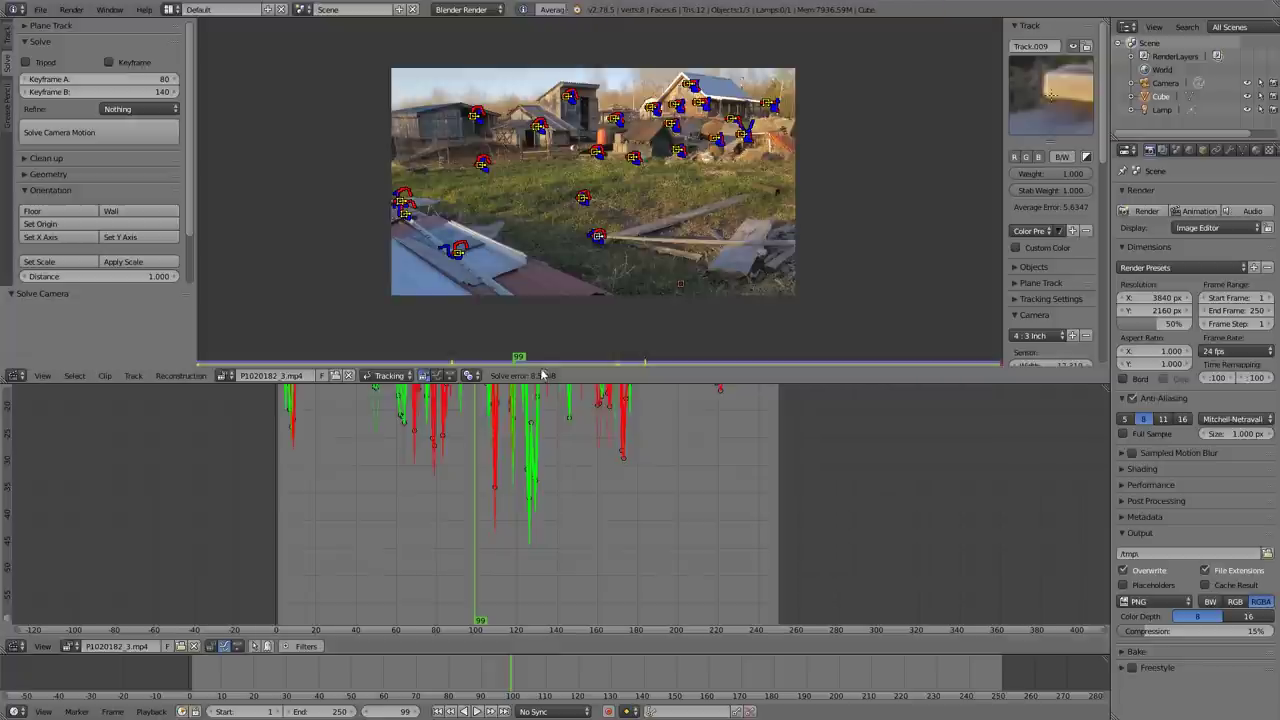
# Step: Try Keyframe B at 130 and solve the camera motion
pyautogui.click(134, 92)
pyautogui.write('130')
pyautogui.press('Return')
pyautogui.click(165, 134)
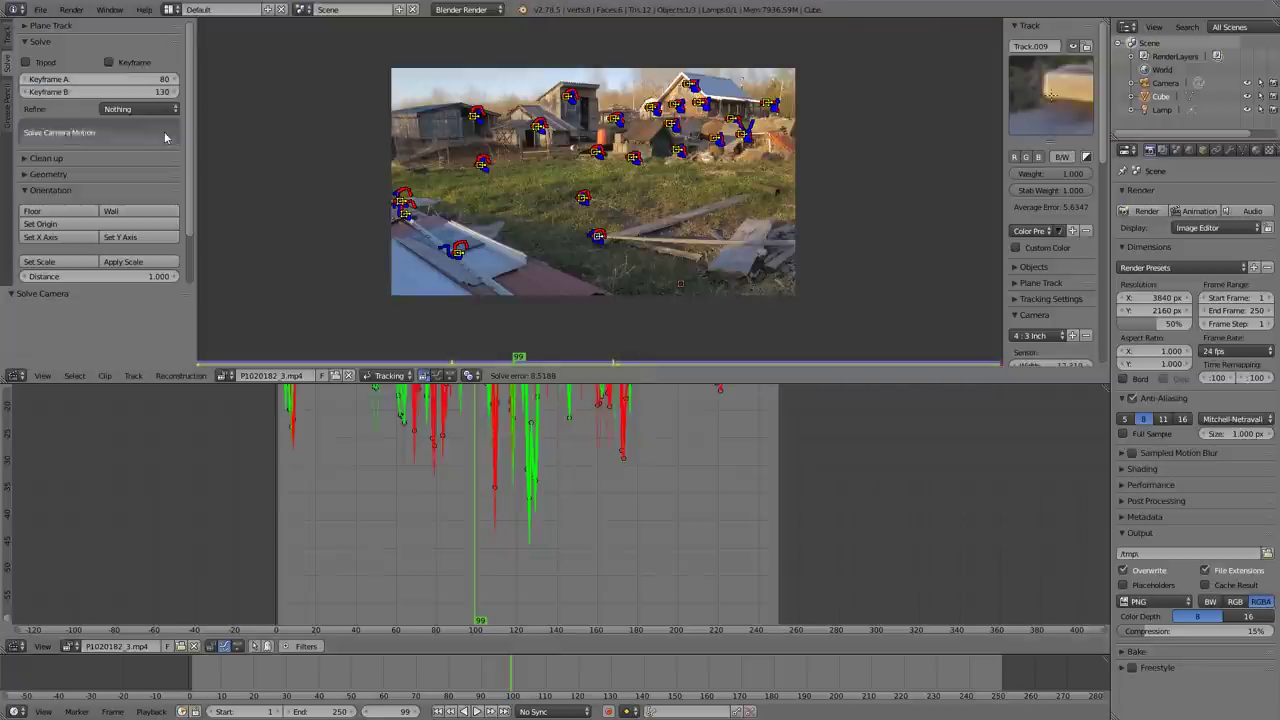
# Step: Try Keyframe B at 145 and solve the camera motion
pyautogui.click(140, 90)
pyautogui.write('145')
pyautogui.press('Return')
pyautogui.click(157, 134)
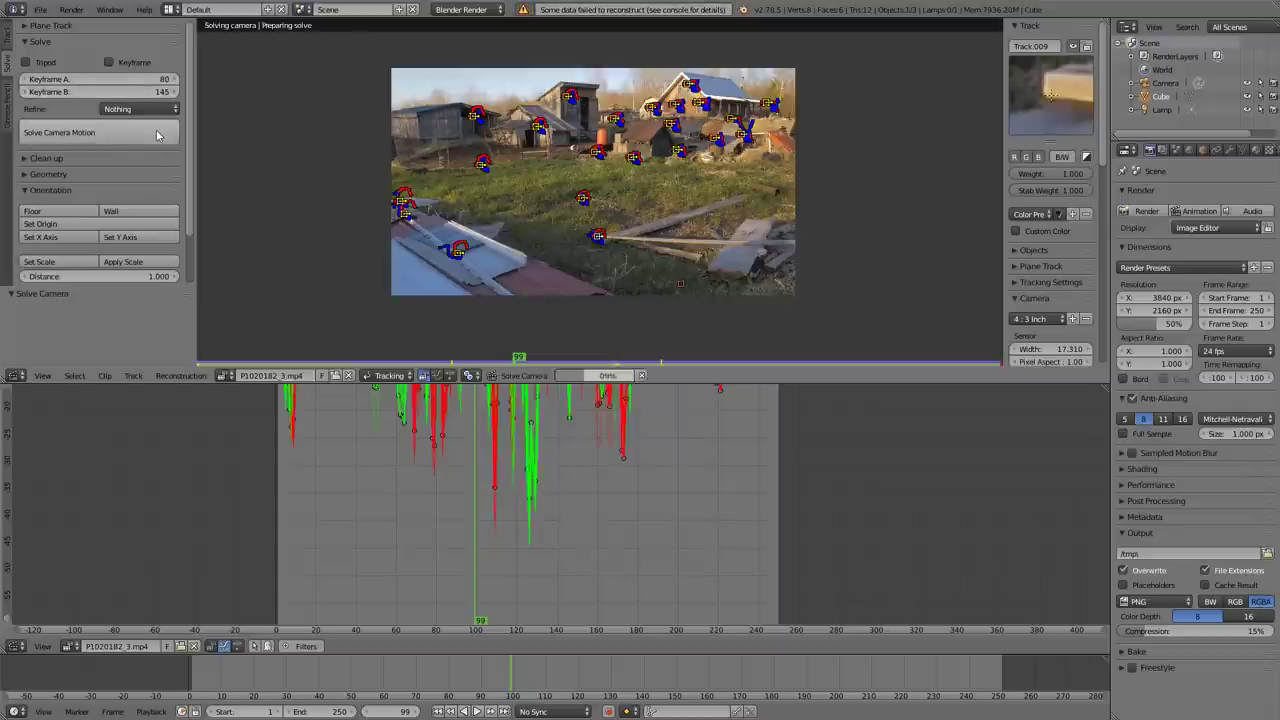
# Step: Try Keyframe B at 150 and solve the camera motion
pyautogui.click(125, 92)
pyautogui.write('150')
pyautogui.press('Return')
pyautogui.click(138, 138)
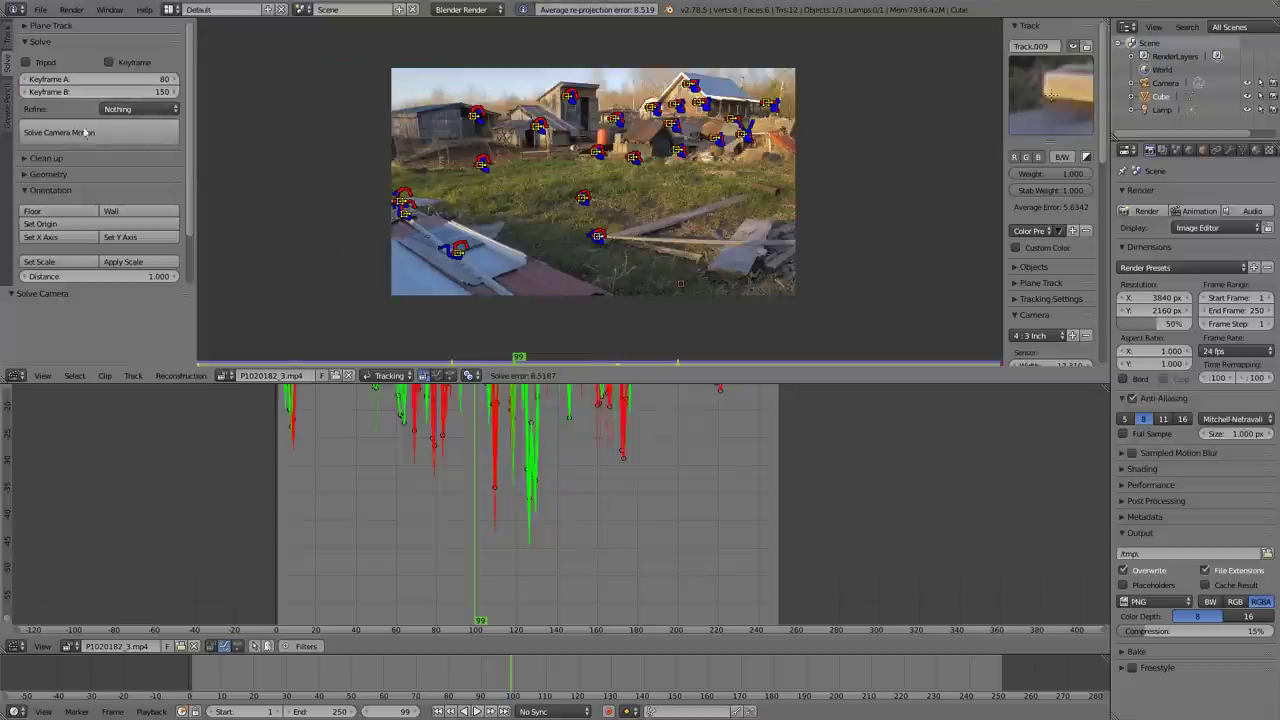
# Step: Try Keyframe B at 160 and solve the camera motion
pyautogui.click(112, 93)
pyautogui.write('160')
pyautogui.press('Return')
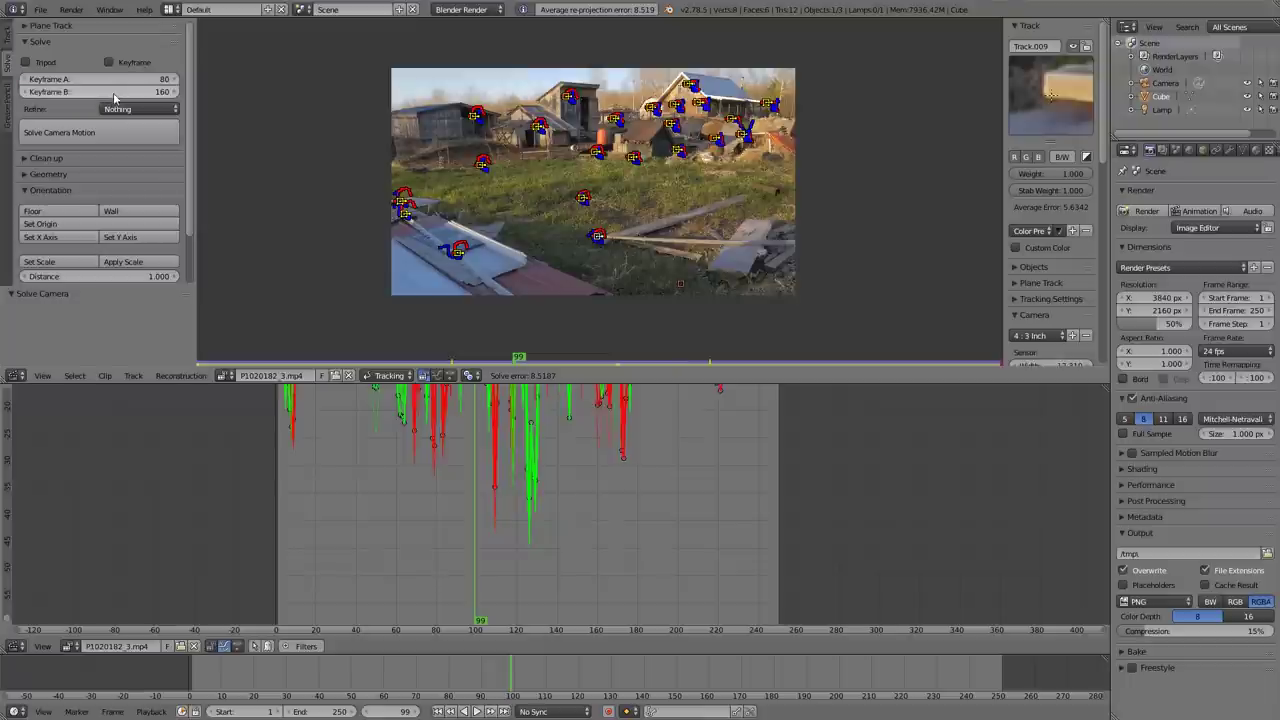
pyautogui.click(139, 136)
# Step: Return Keyframe B to 150 and solve the camera motion again
pyautogui.click(132, 91)
pyautogui.write('150')
pyautogui.press('Return')
pyautogui.click(134, 132)
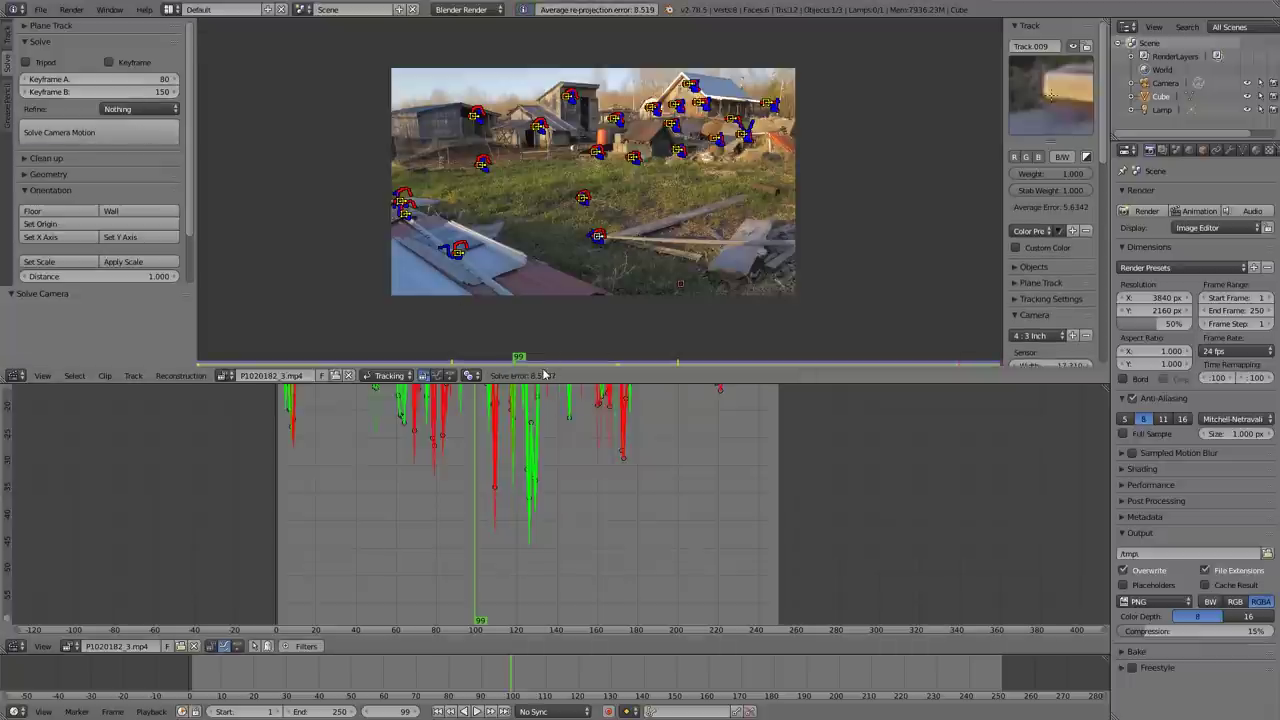
# Step: Deselect all tracks and solve the camera motion with refinement set to K1, K2
pyautogui.press('a')
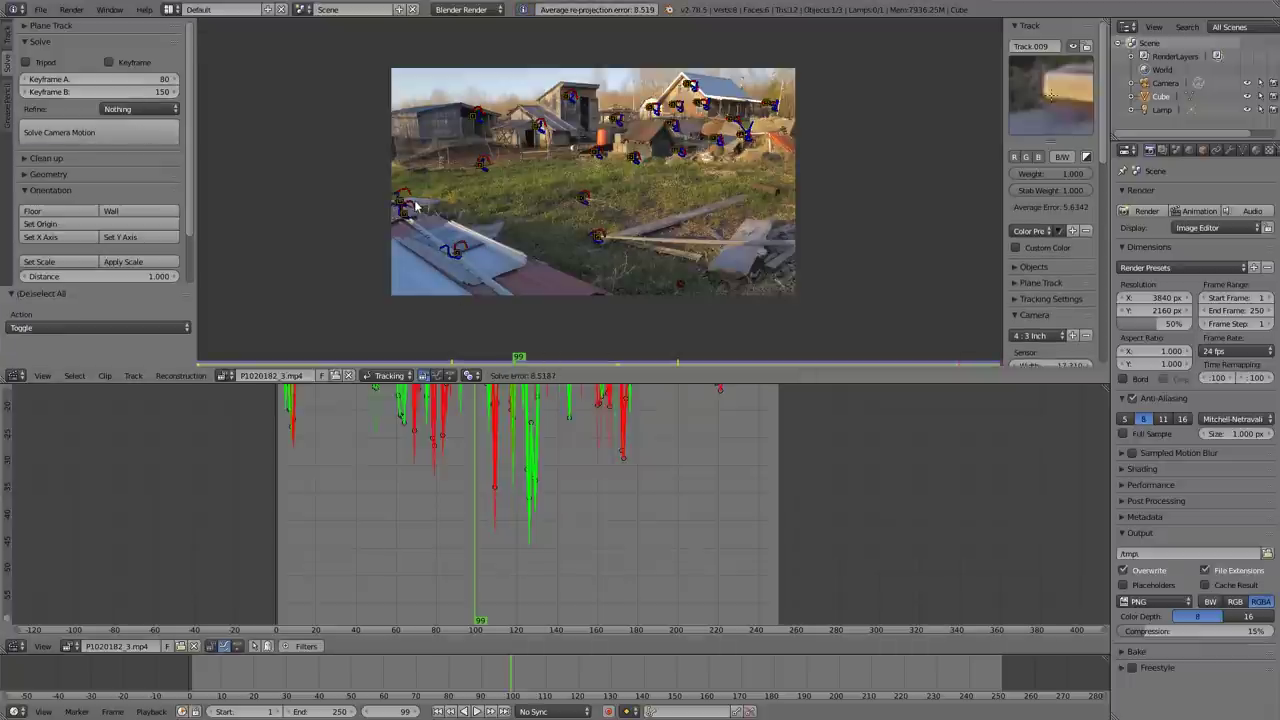
pyautogui.click(144, 109)
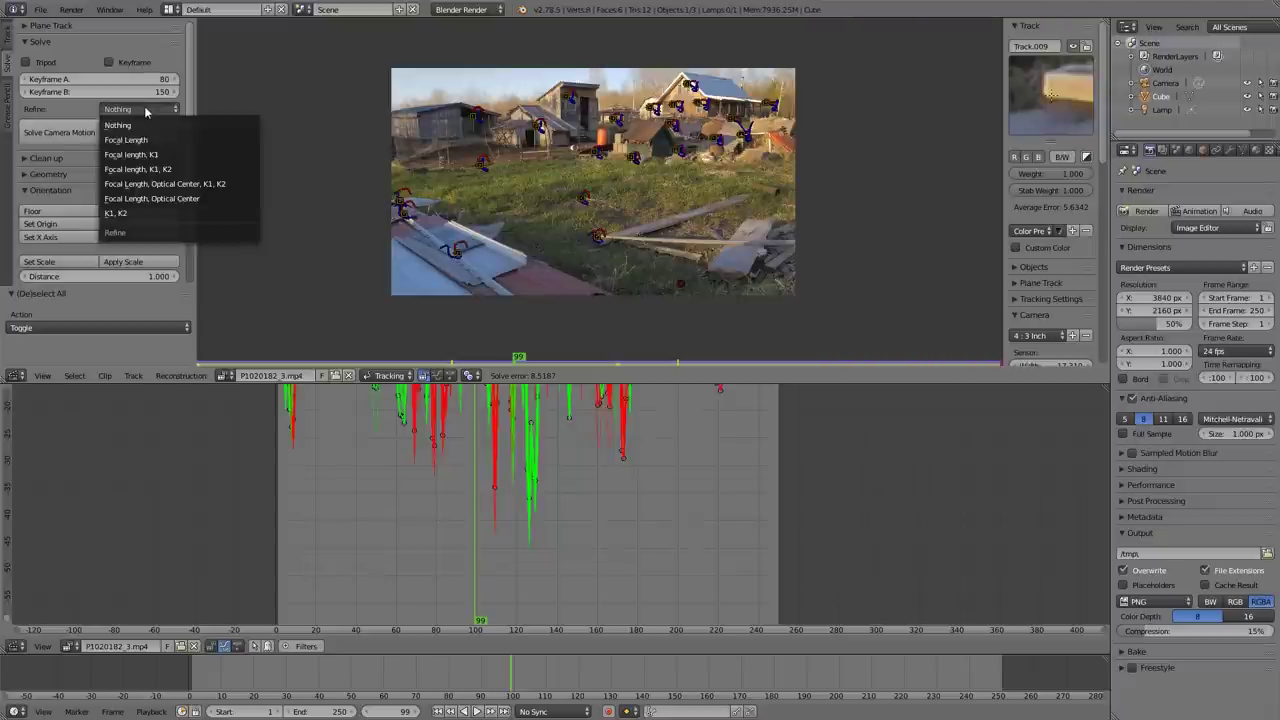
pyautogui.click(177, 212)
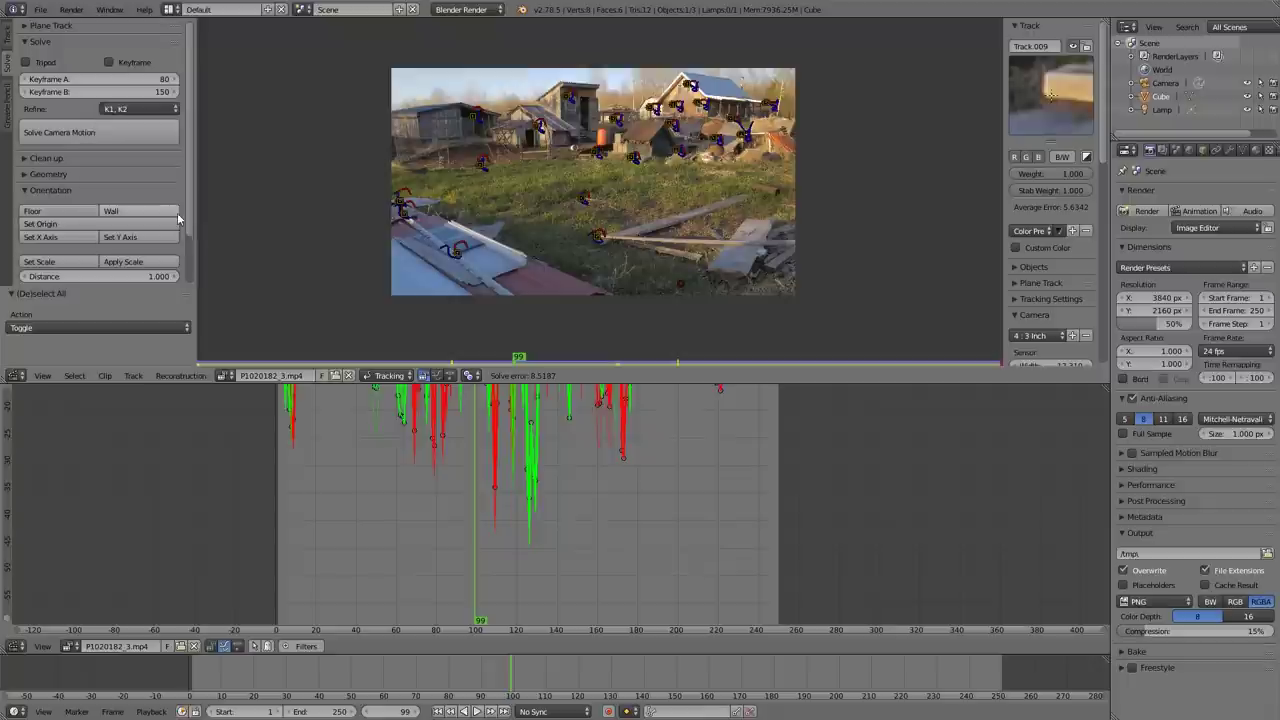
pyautogui.click(151, 140)
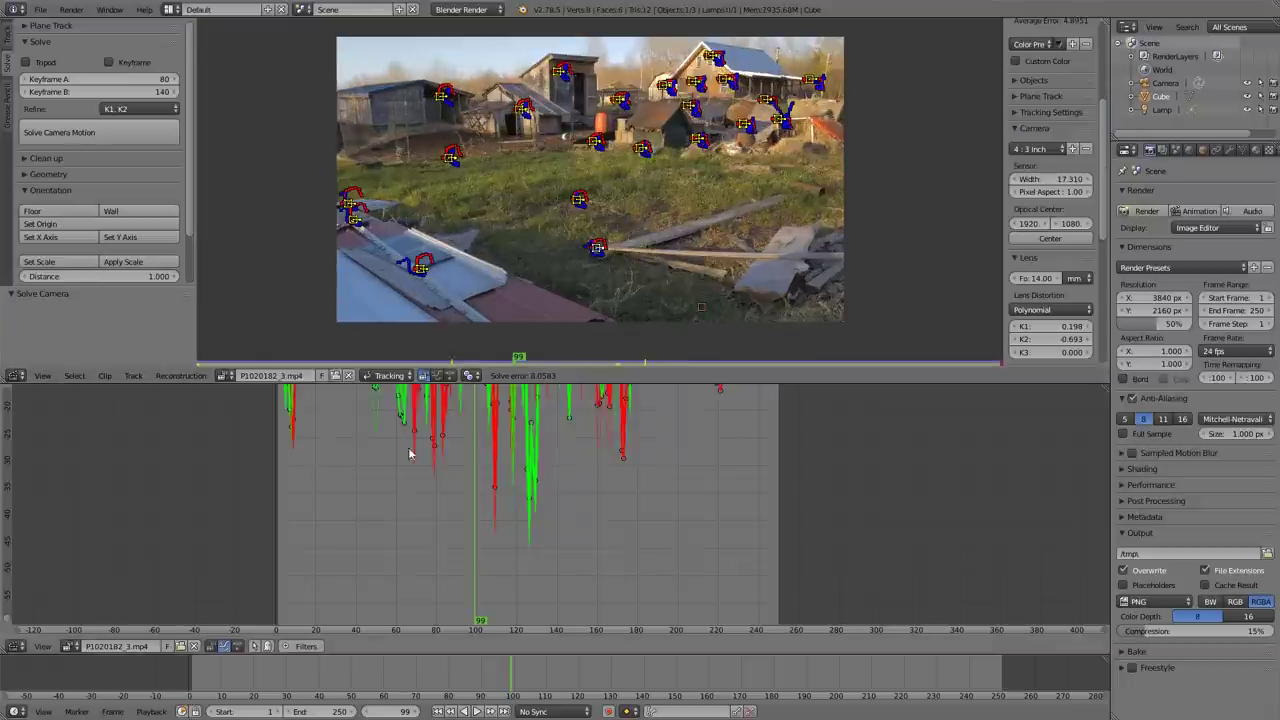
# Step: Check the track error curves, and try solving the camera motion with refinement set to Focal length, K1, K2
pyautogui.scroll(-1, 545, 465)
pyautogui.moveTo(543, 465); pyautogui.dragTo(557, 627, button='middle')
pyautogui.scroll(-2, 575, 566)
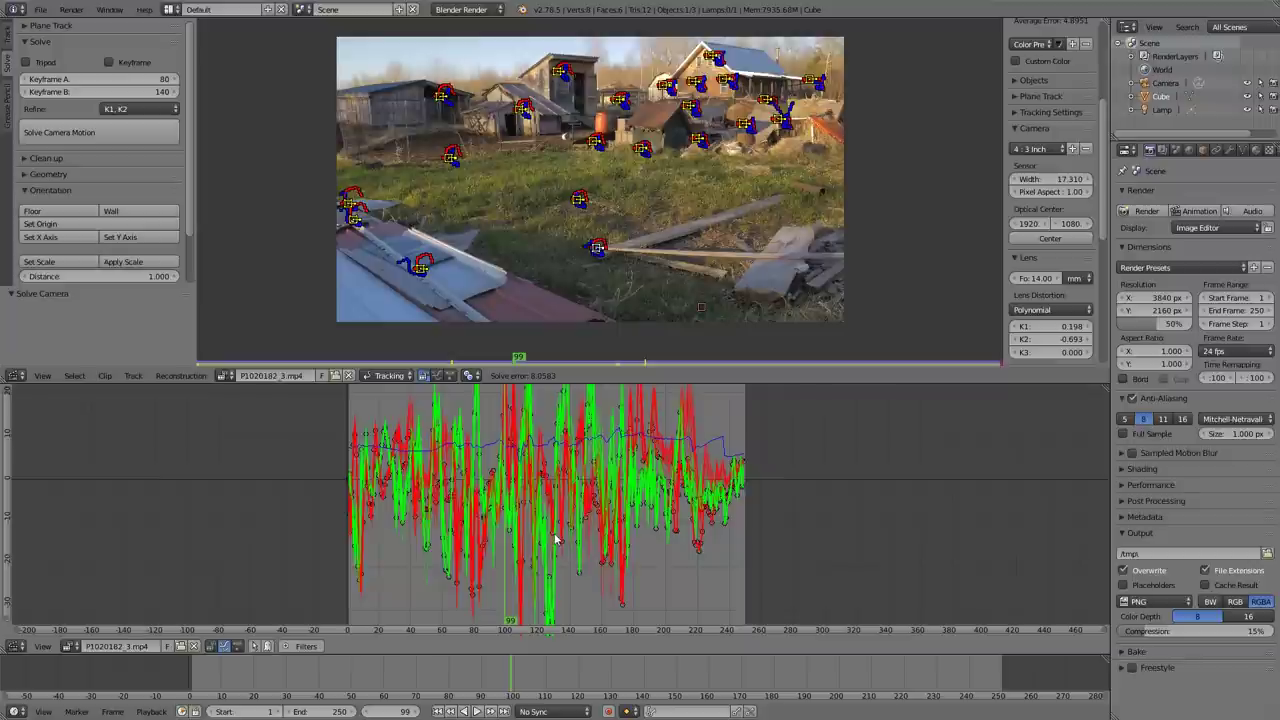
pyautogui.click(160, 109)
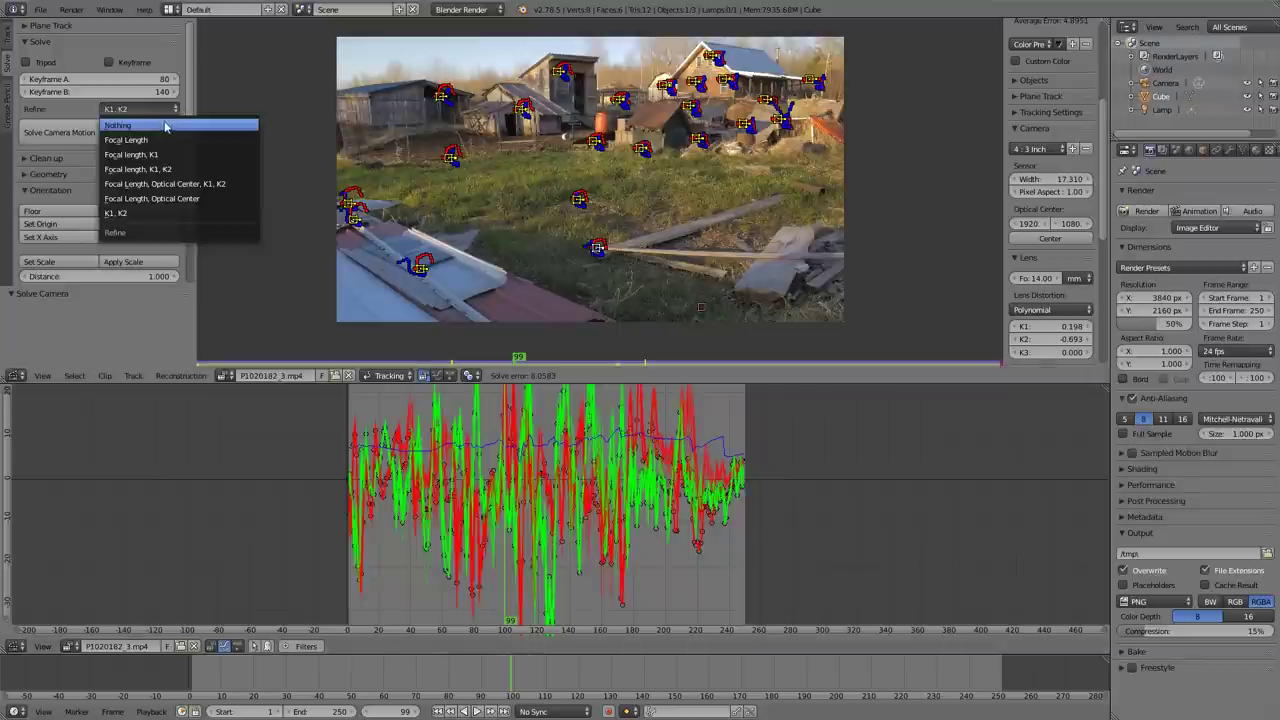
pyautogui.click(190, 168)
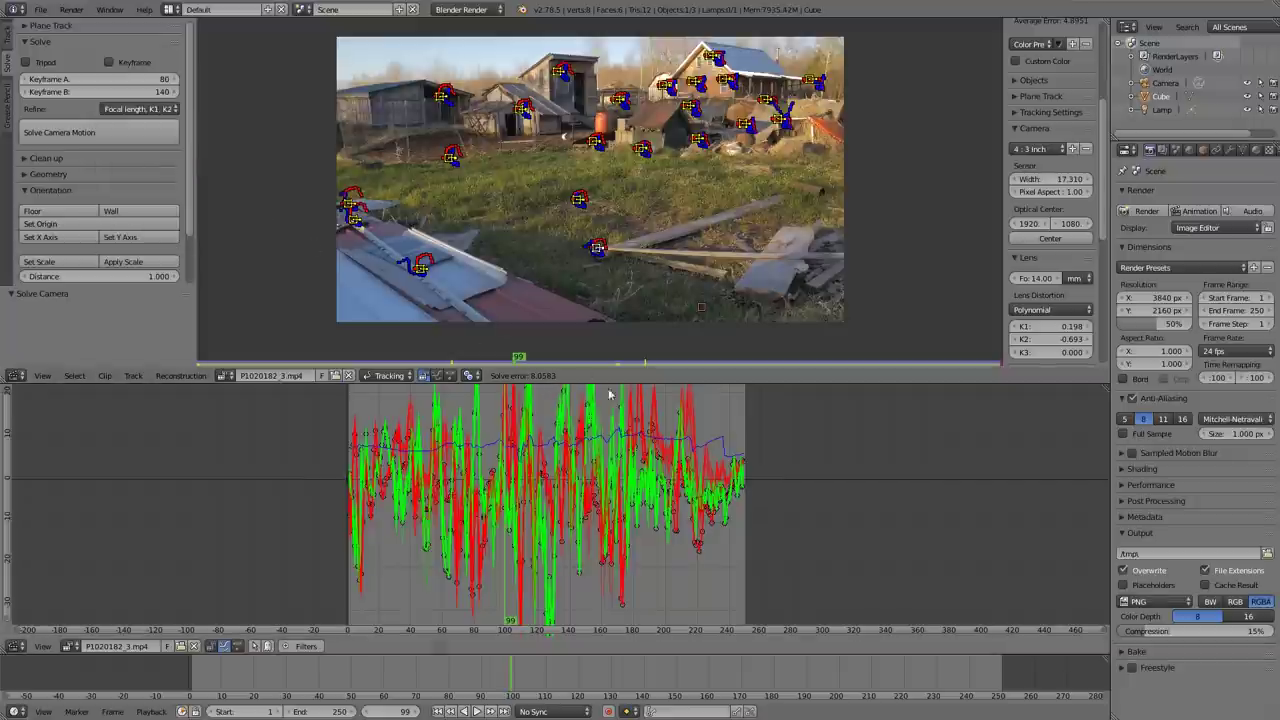
pyautogui.click(137, 137)
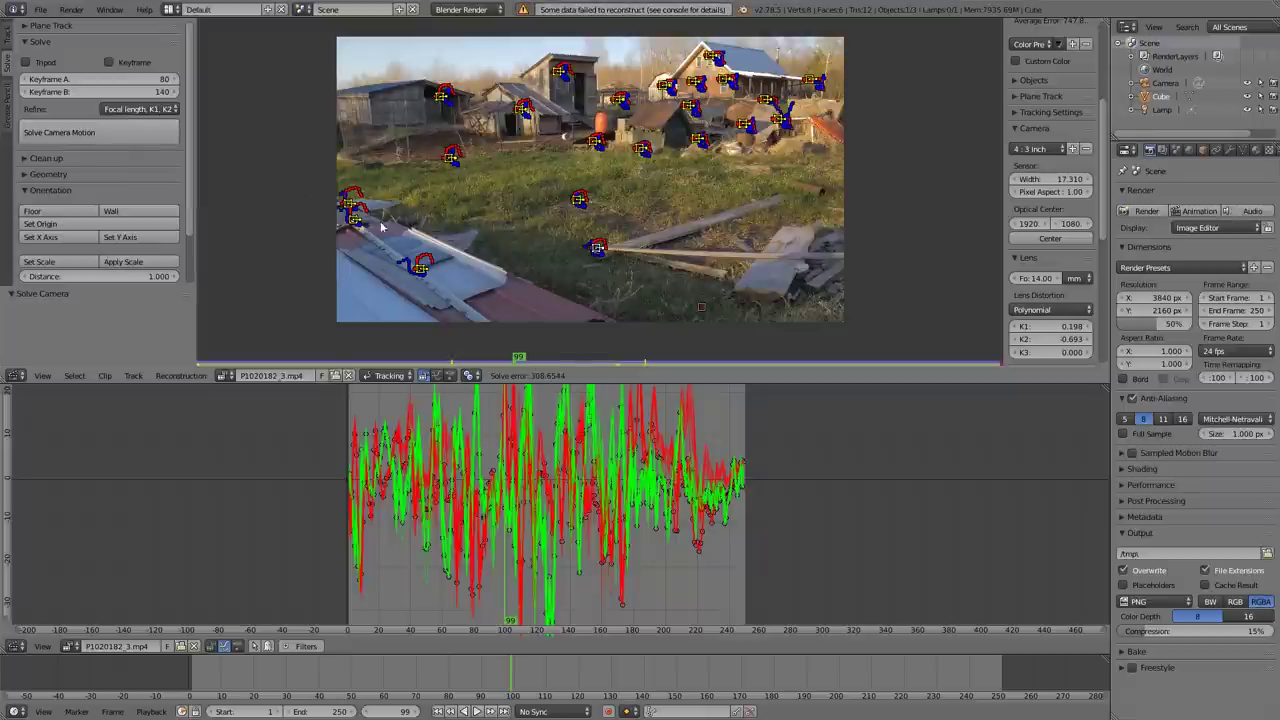
# Step: Switch the refinement back to K1, K2 and solve the camera motion twice
pyautogui.click(140, 108)
pyautogui.click(173, 216)
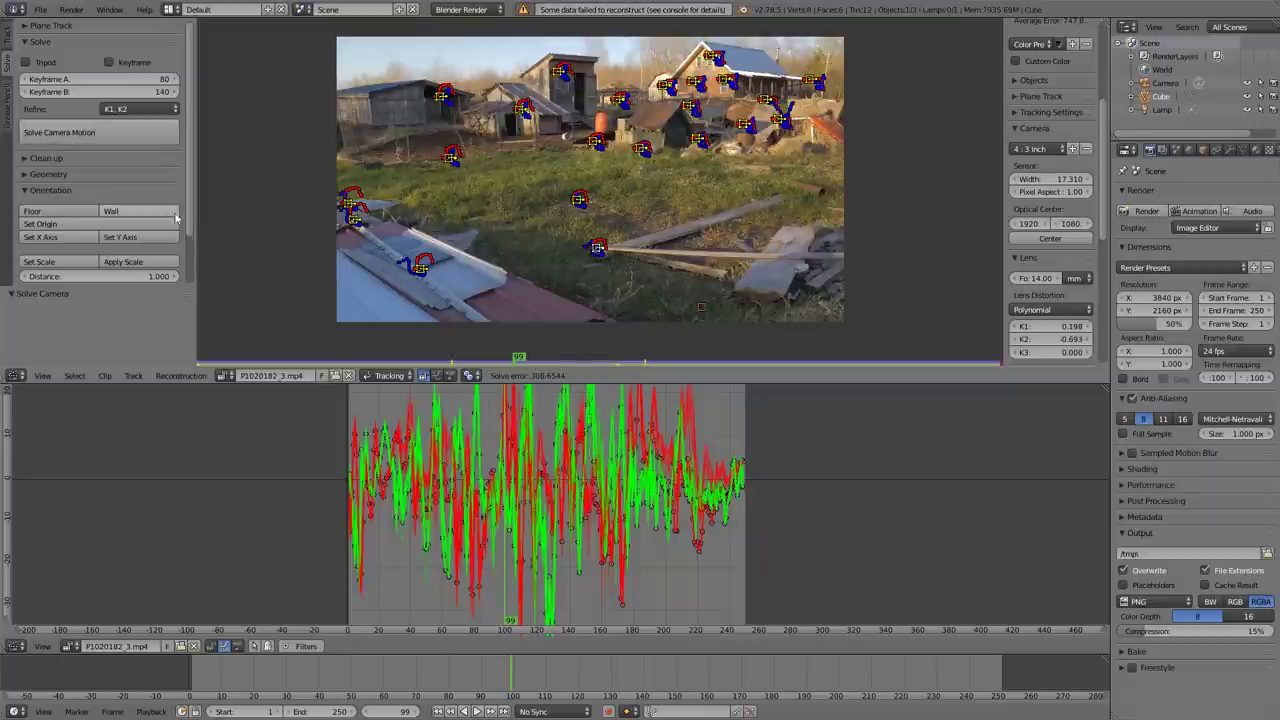
pyautogui.press('Return')
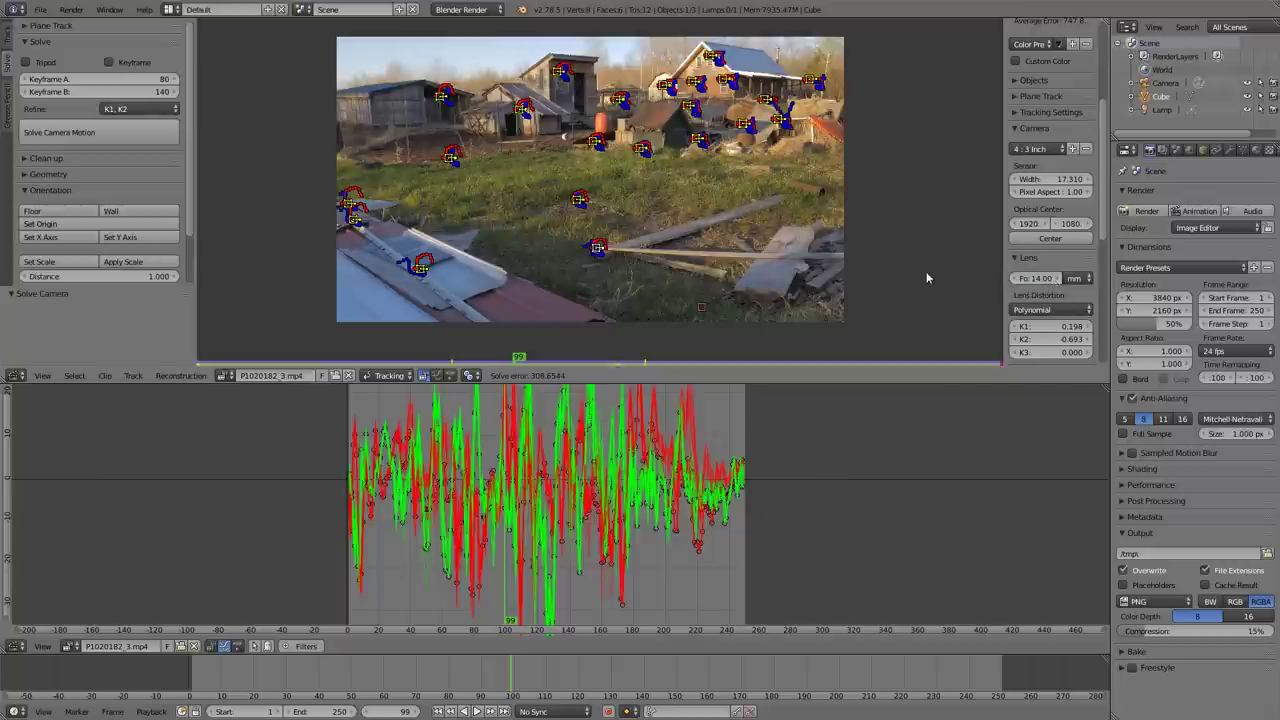
pyautogui.click(100, 132)
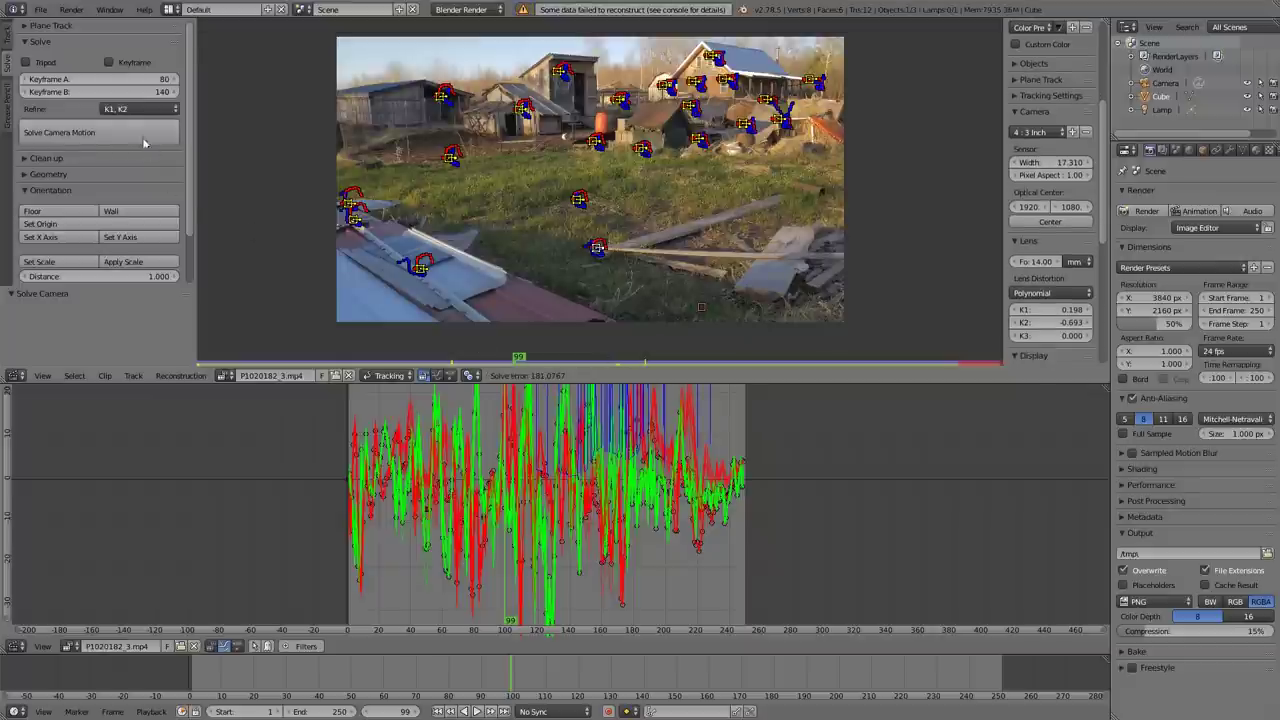
pyautogui.click(141, 133)
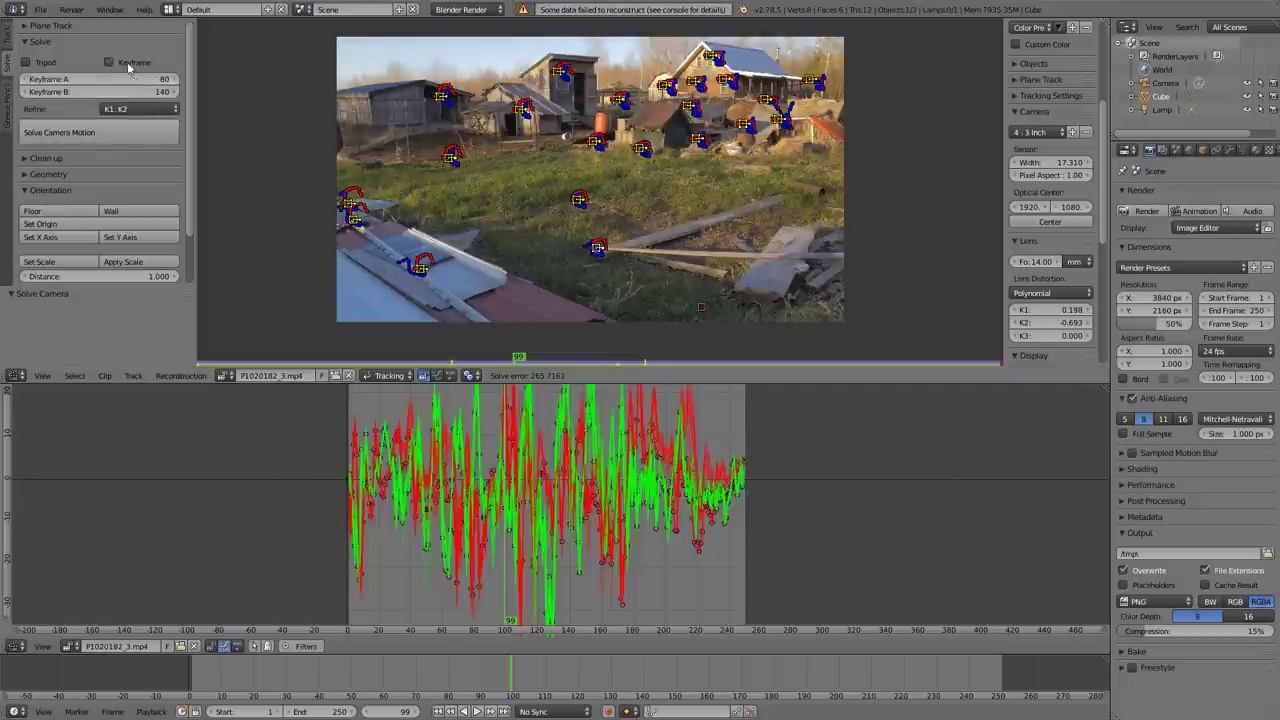
# Step: Solve the camera motion with automatic keyframe selection enabled, and turn that option off again
pyautogui.click(109, 62)
pyautogui.click(100, 132)
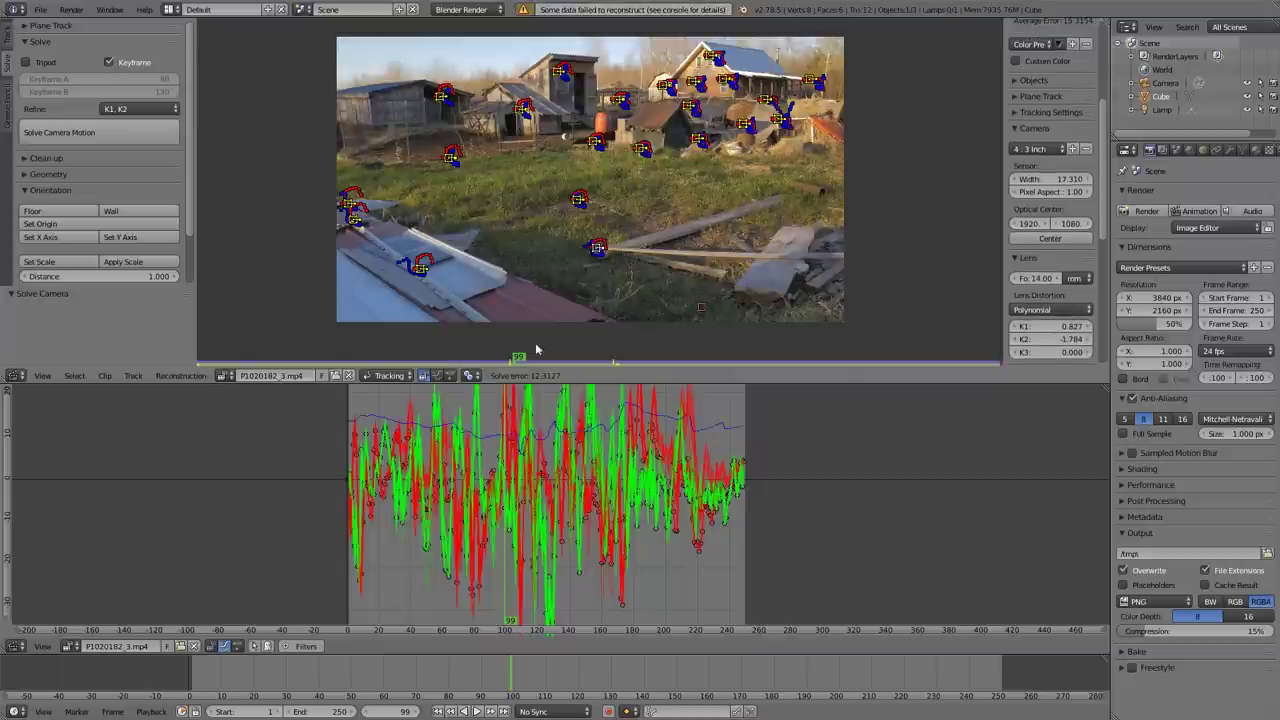
pyautogui.click(109, 62)
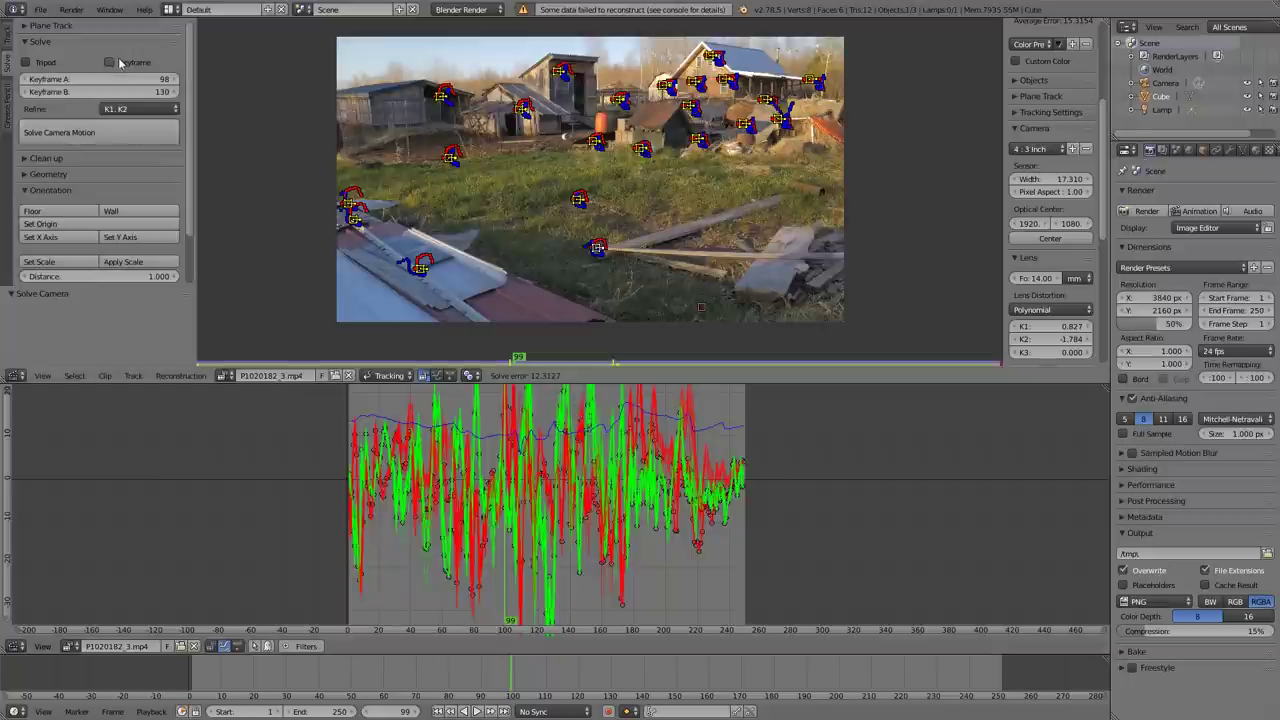
# Step: Set solve keyframe A to 80 and keyframe B to 140, and solve the camera motion
pyautogui.click(139, 78)
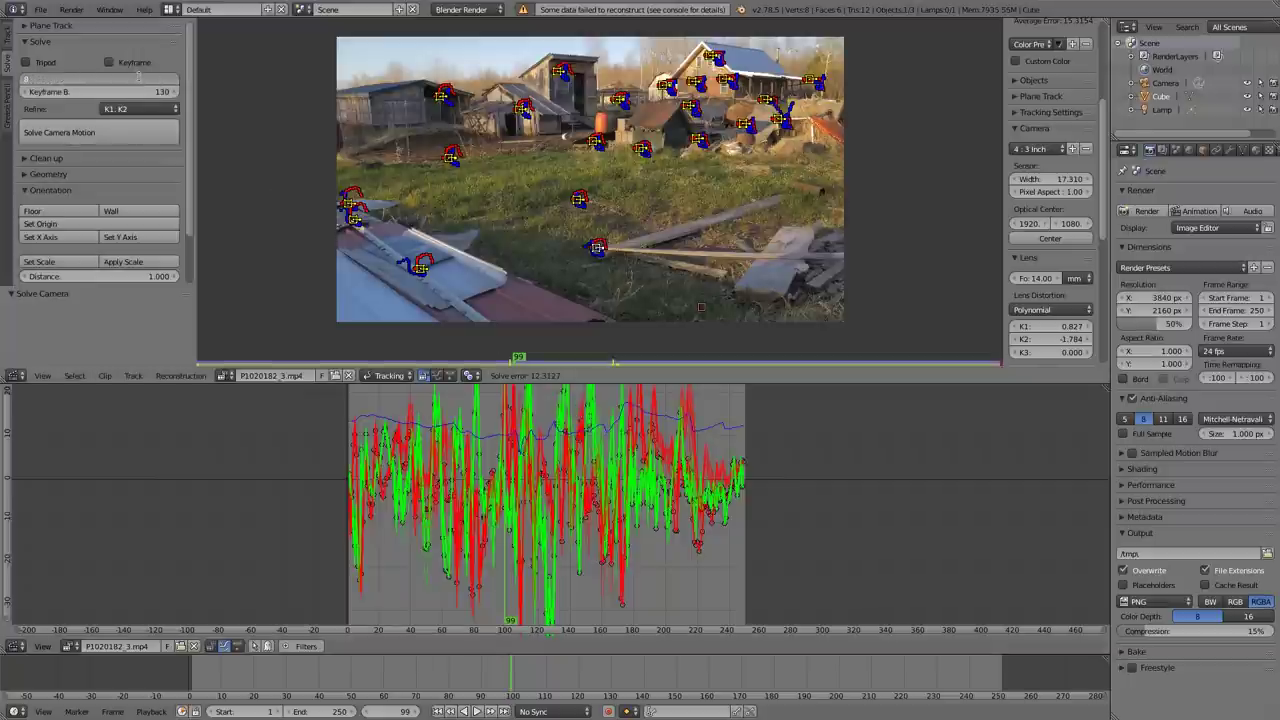
pyautogui.write('80')
pyautogui.click(143, 89)
pyautogui.write('140')
pyautogui.press('Return')
pyautogui.click(60, 132)
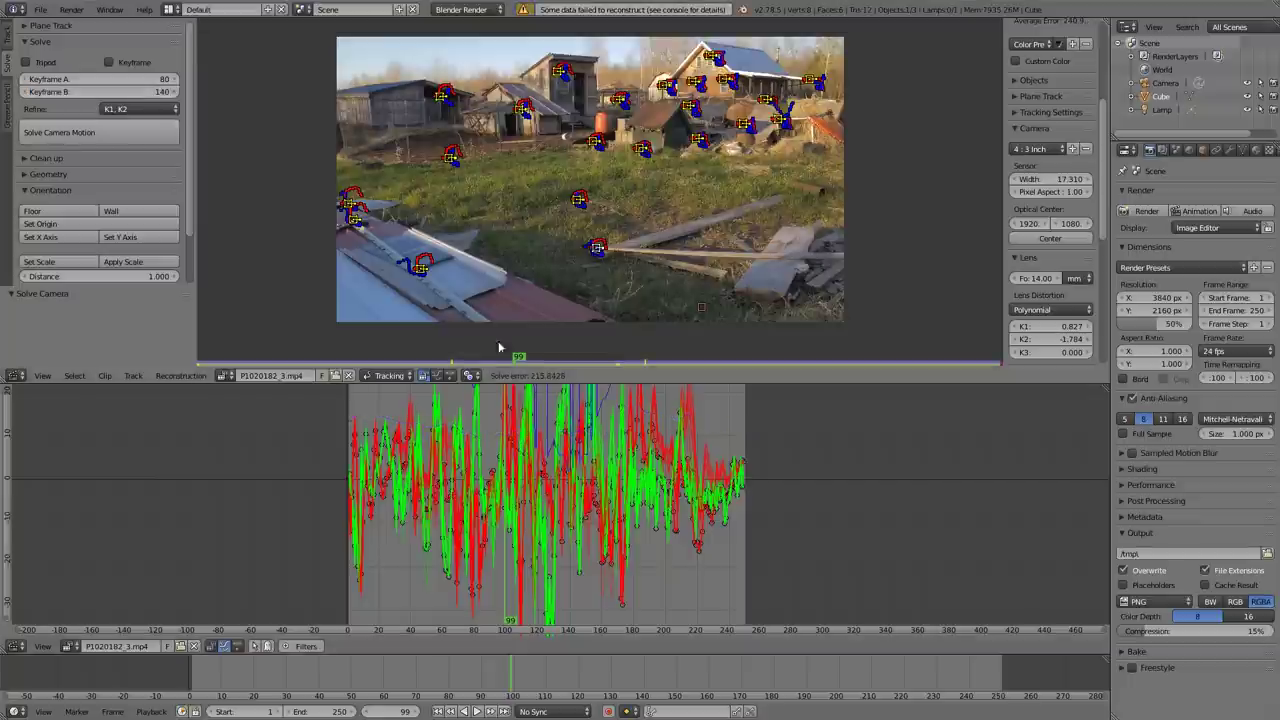
# Step: Set solve keyframe A to 70, solve the camera motion again, and examine the error curve
pyautogui.click(148, 79)
pyautogui.write('70')
pyautogui.press('Return')
pyautogui.click(170, 135)
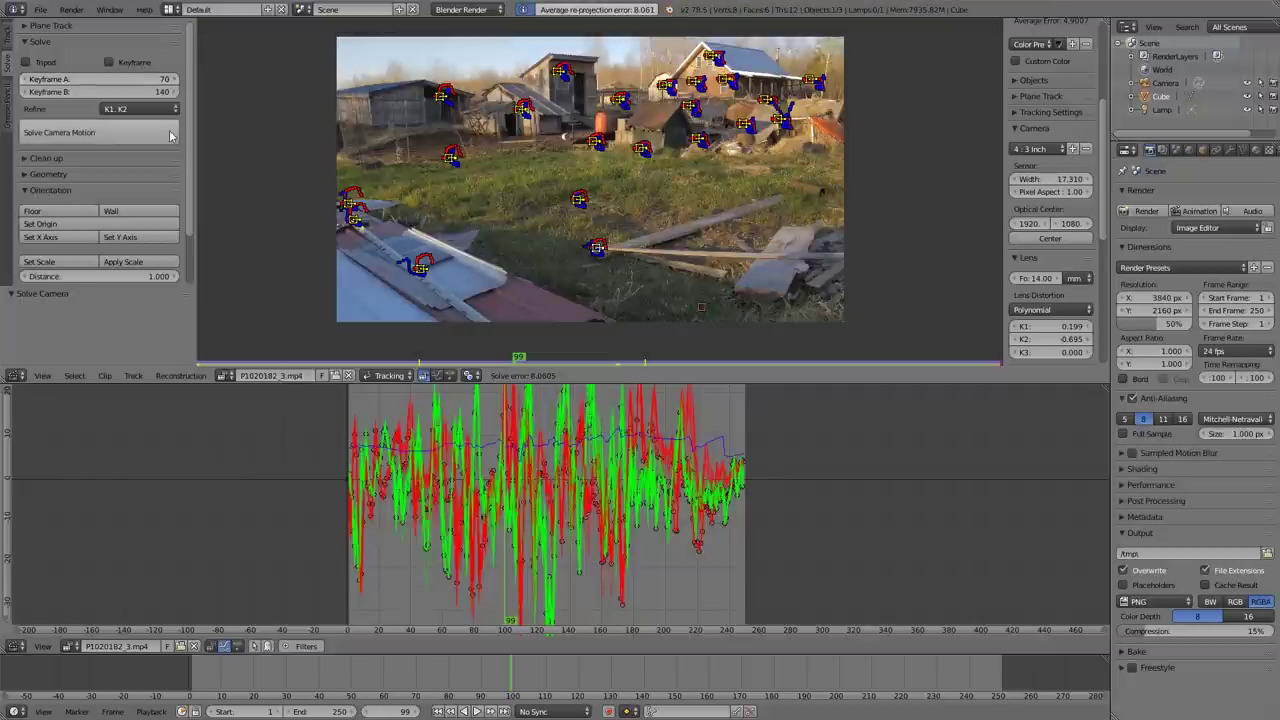
pyautogui.keyDown('ctrl'); pyautogui.scroll(-5, 607, 440); pyautogui.keyUp('ctrl')
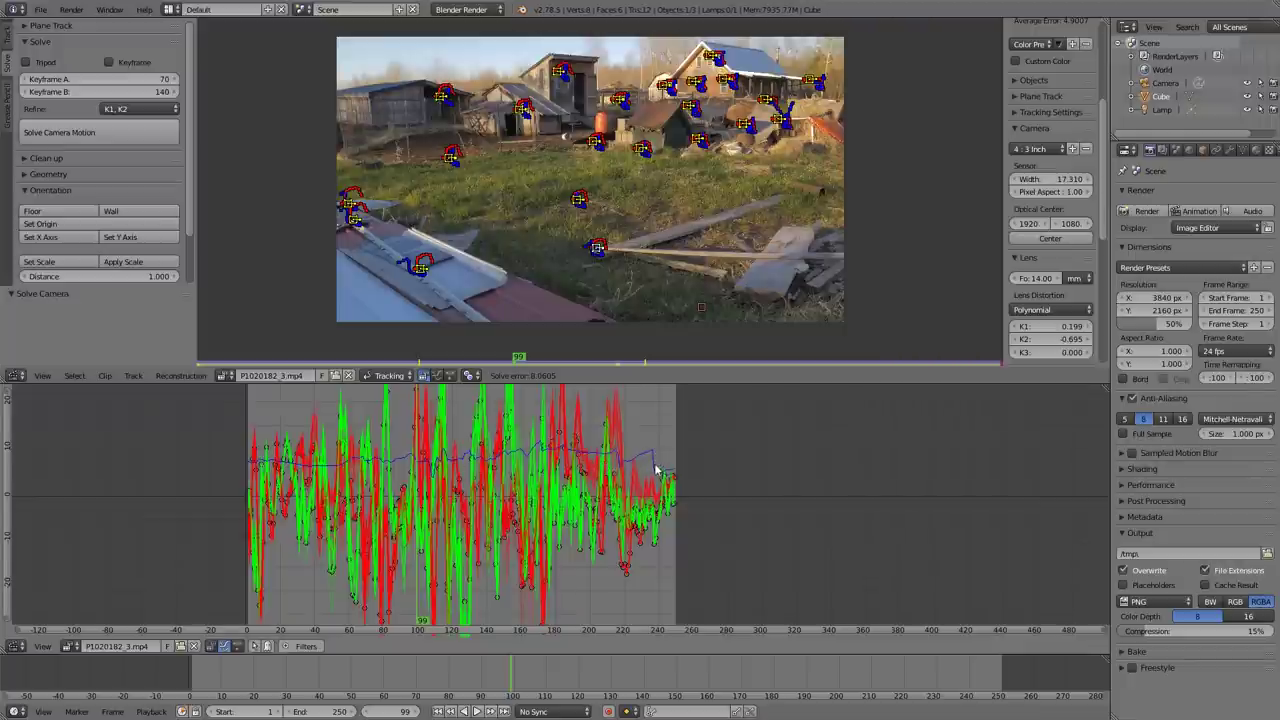
pyautogui.scroll(2, 657, 470)
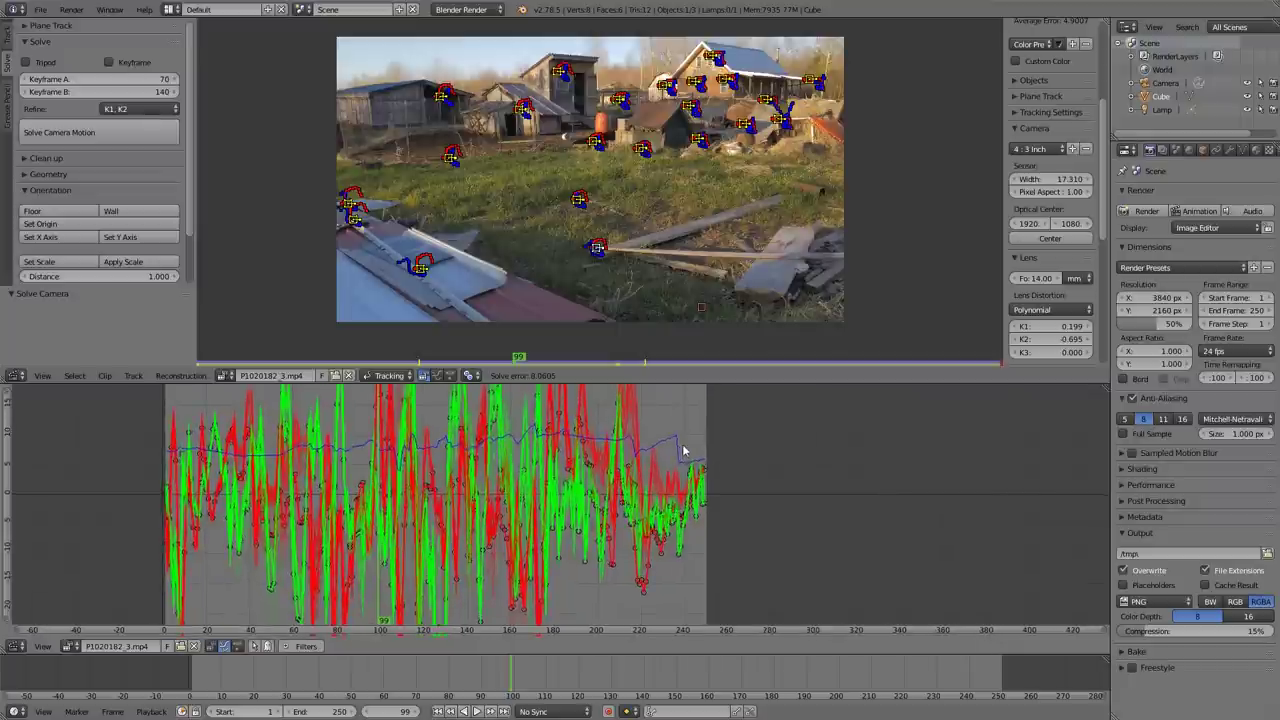
pyautogui.scroll(-1, 198, 456)
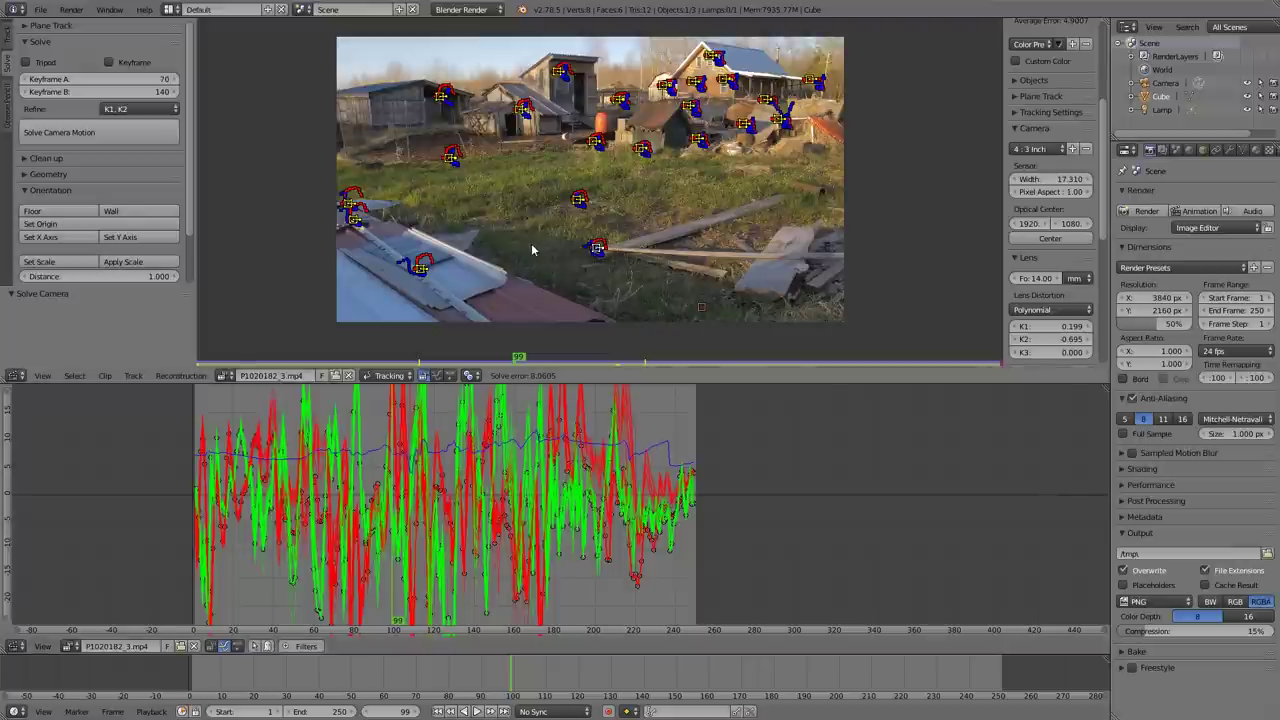
# Step: Deselect all tracks and run Clean Tracks with an error threshold of 12 and the action Select
pyautogui.press('a')
pyautogui.scroll(1, 553, 206)
pyautogui.moveTo(527, 179); pyautogui.dragTo(539, 202, button='middle')
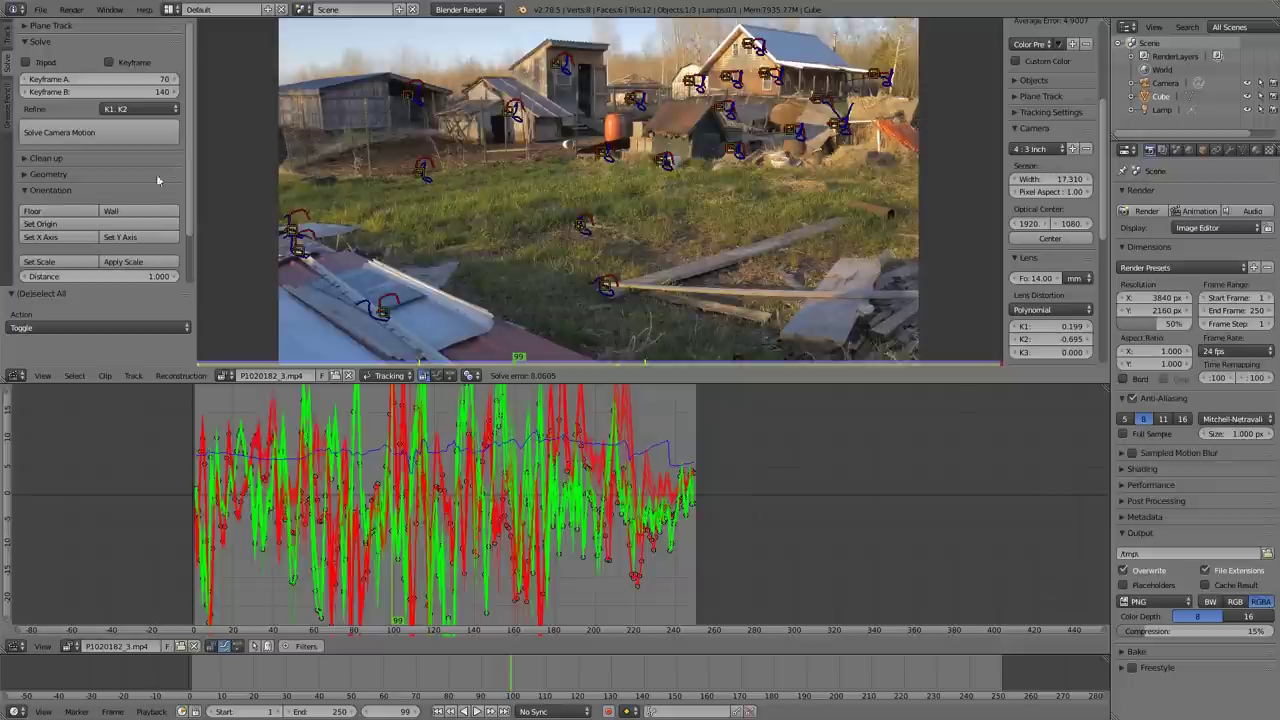
pyautogui.click(42, 159)
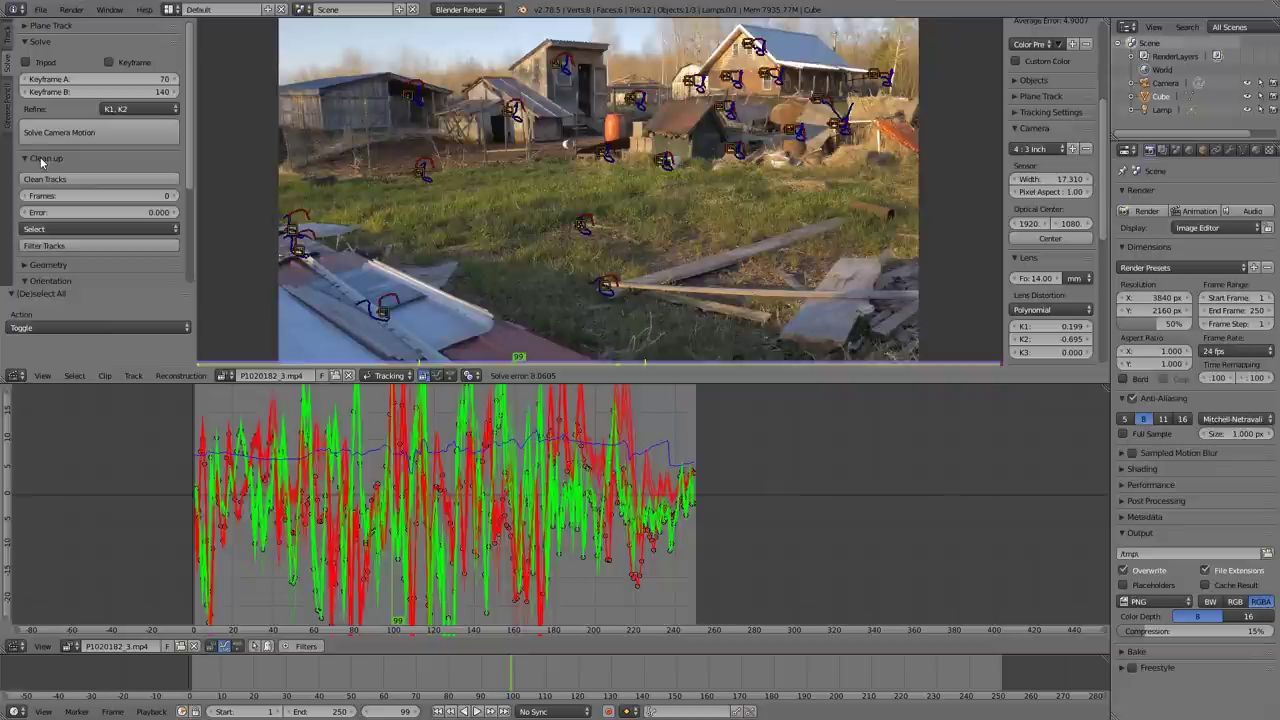
pyautogui.click(76, 213)
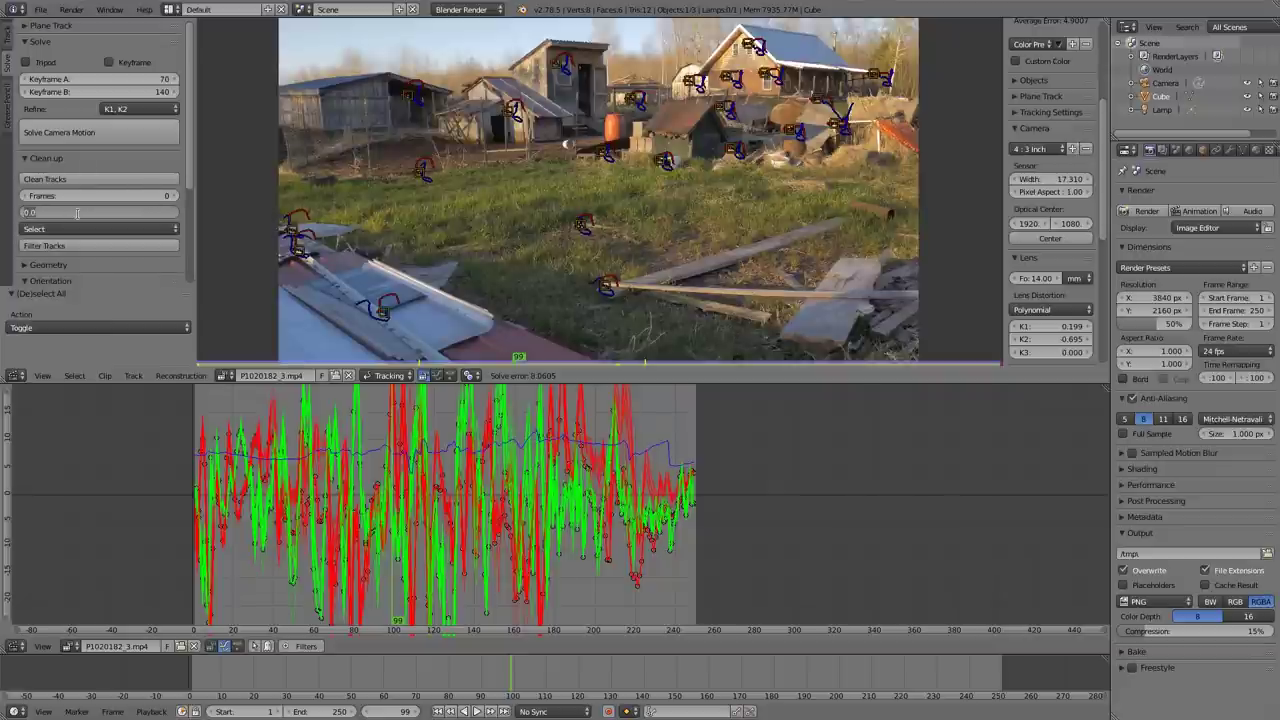
pyautogui.write('12')
pyautogui.press('Return')
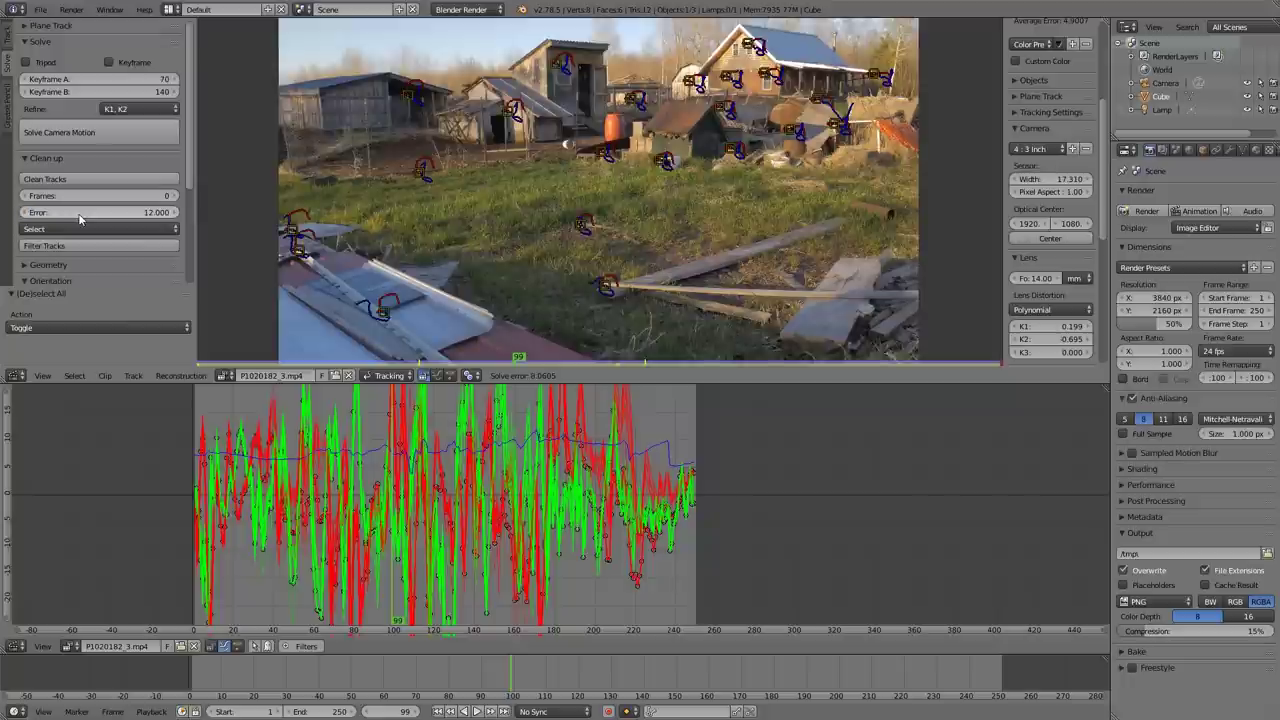
pyautogui.click(79, 228)
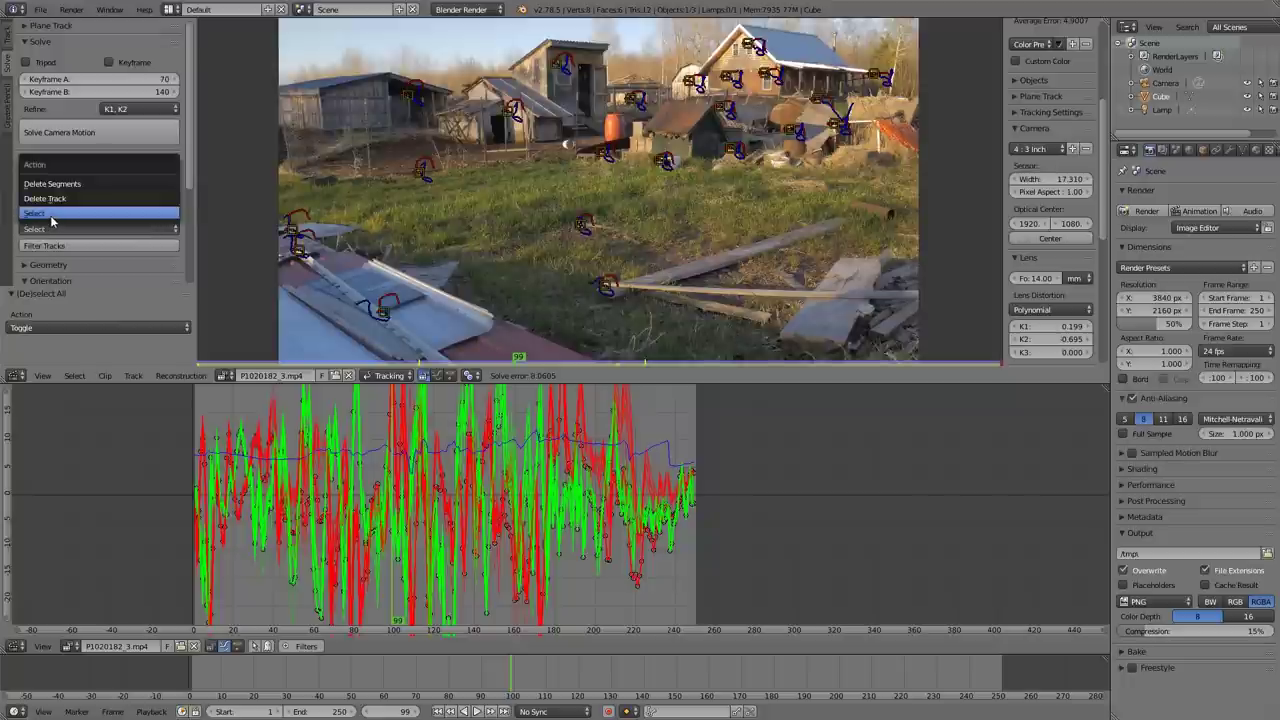
pyautogui.click(50, 215)
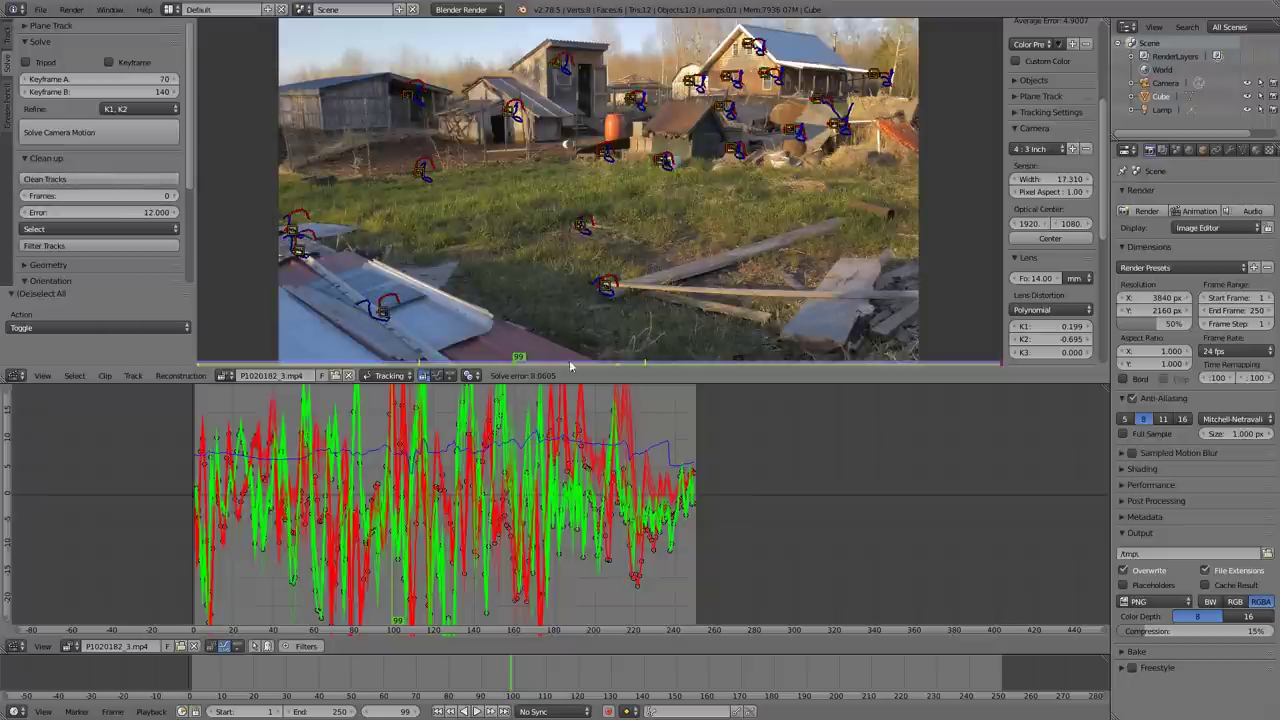
pyautogui.click(150, 180)
# Step: Make the selected track beside the small shed's roof peak active, review its path through the footage, and go to frame 1
pyautogui.scroll(-2, 703, 148)
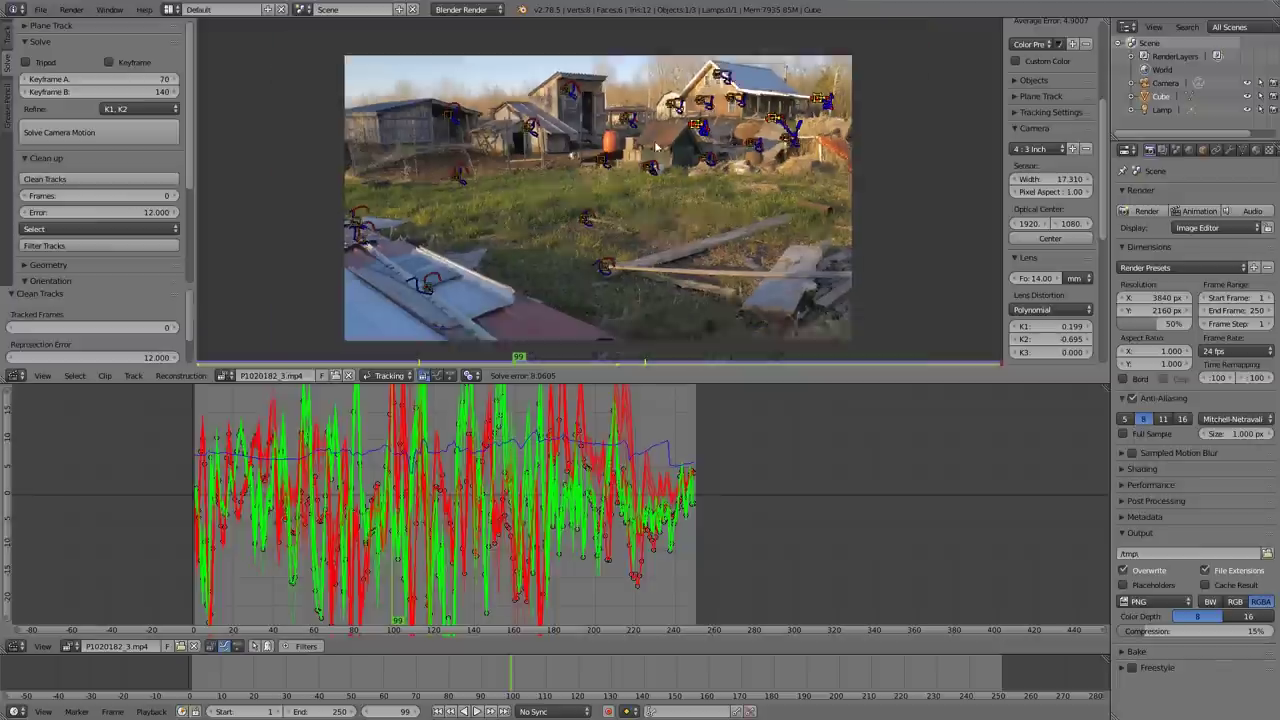
pyautogui.scroll(6, 563, 178)
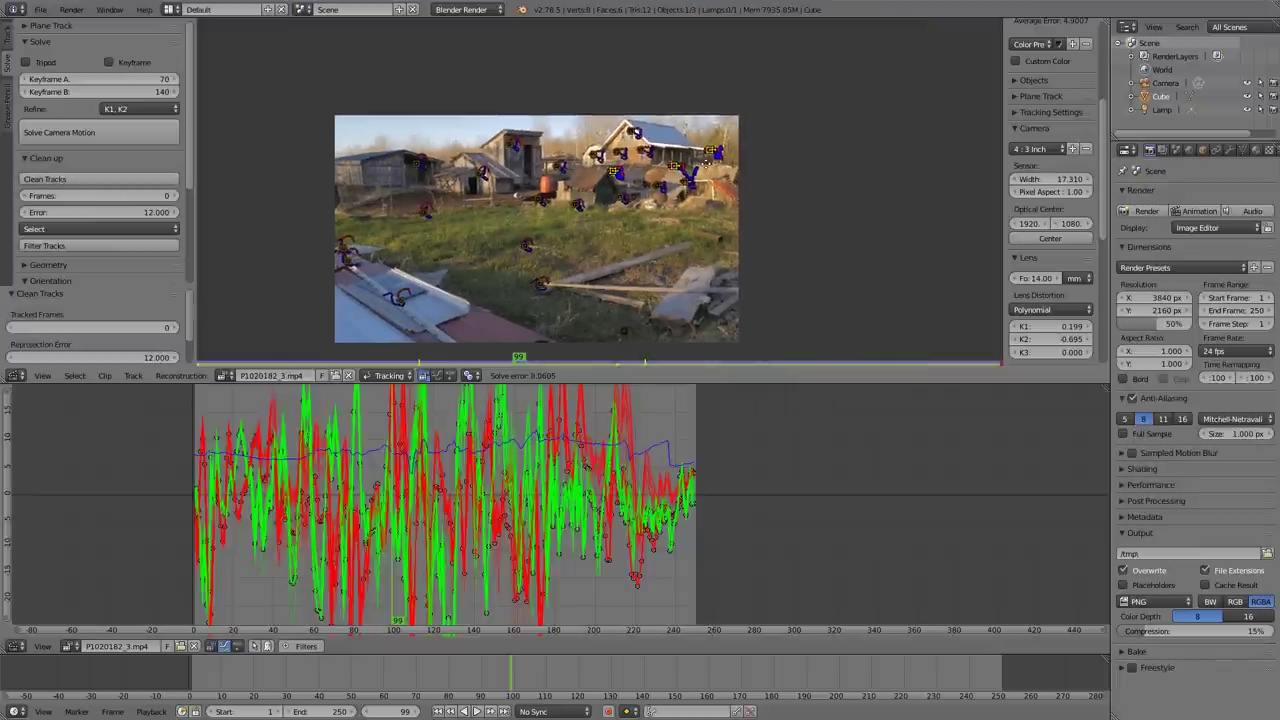
pyautogui.keyDown('shift'); pyautogui.rightClick(535, 175); pyautogui.keyUp('shift')
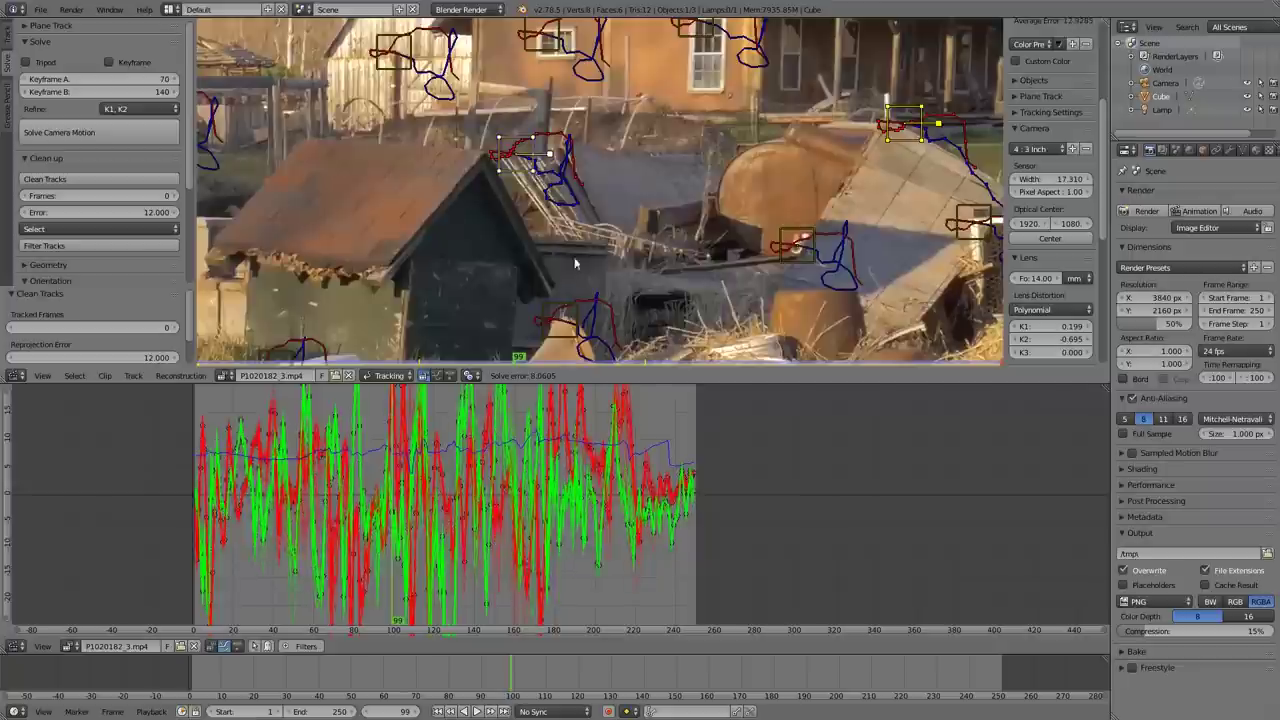
pyautogui.scroll(5, 1063, 174)
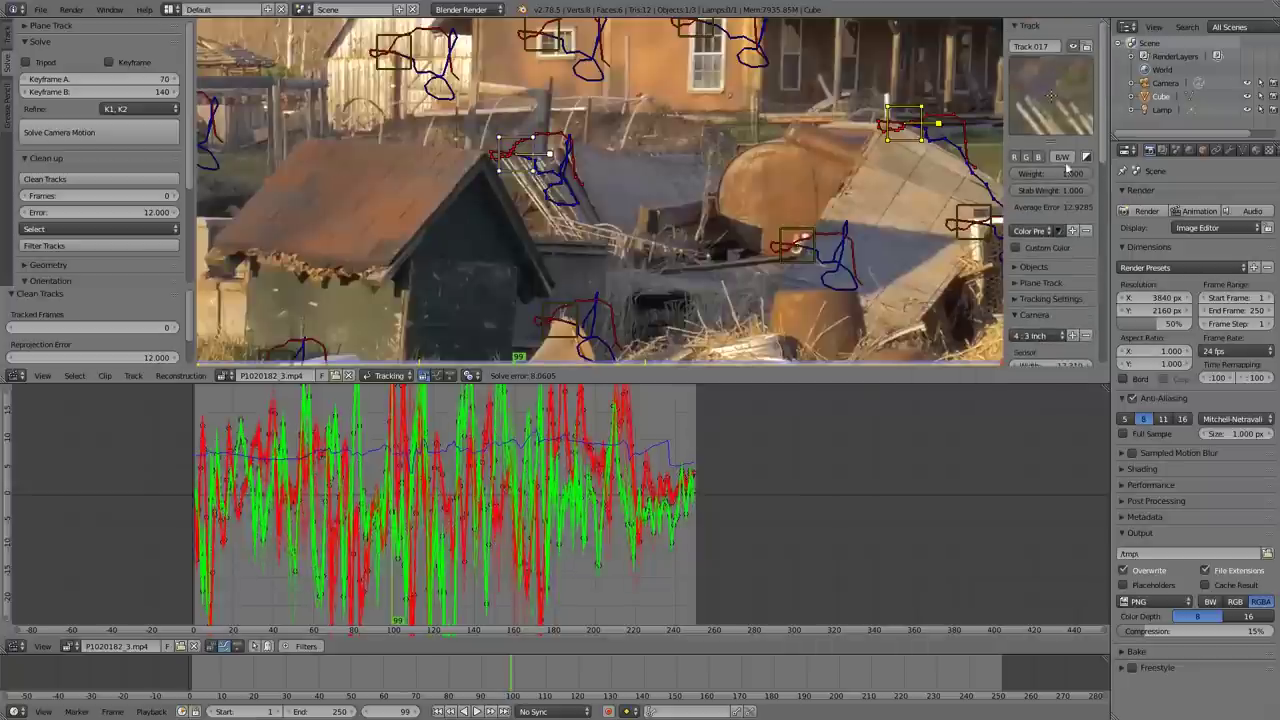
pyautogui.moveTo(585, 680); pyautogui.dragTo(459, 668)
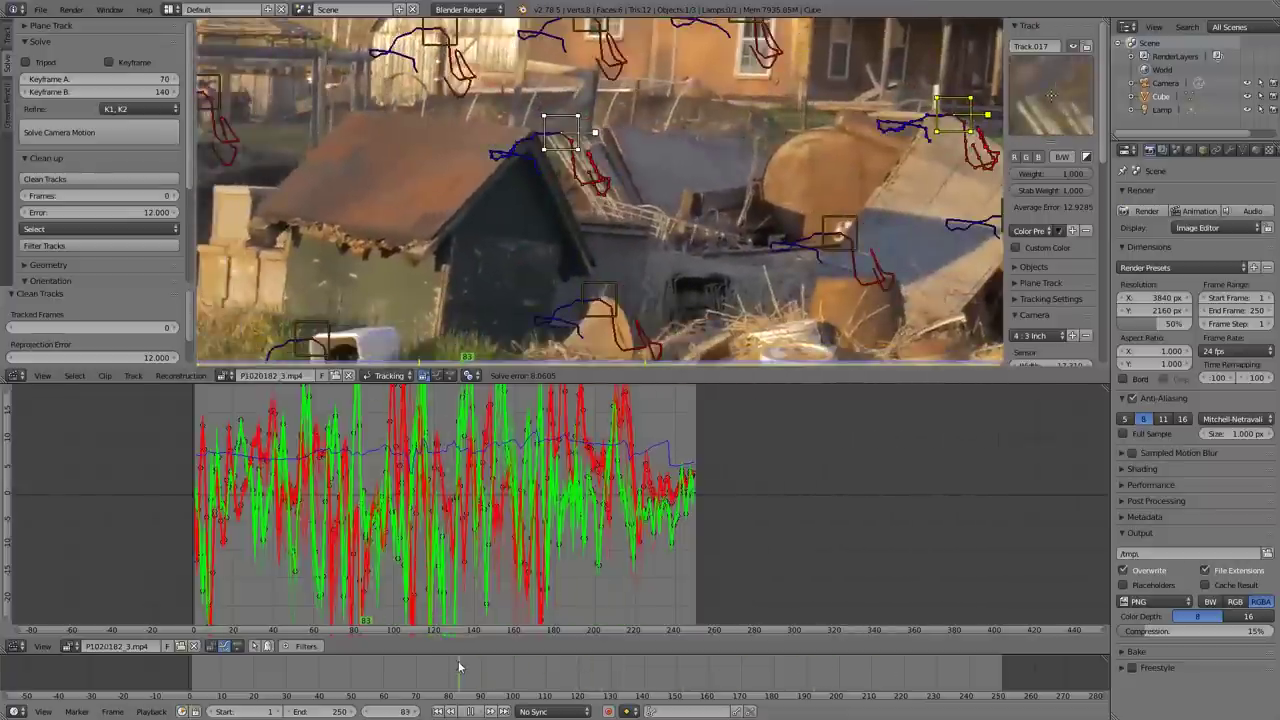
pyautogui.click(443, 711)
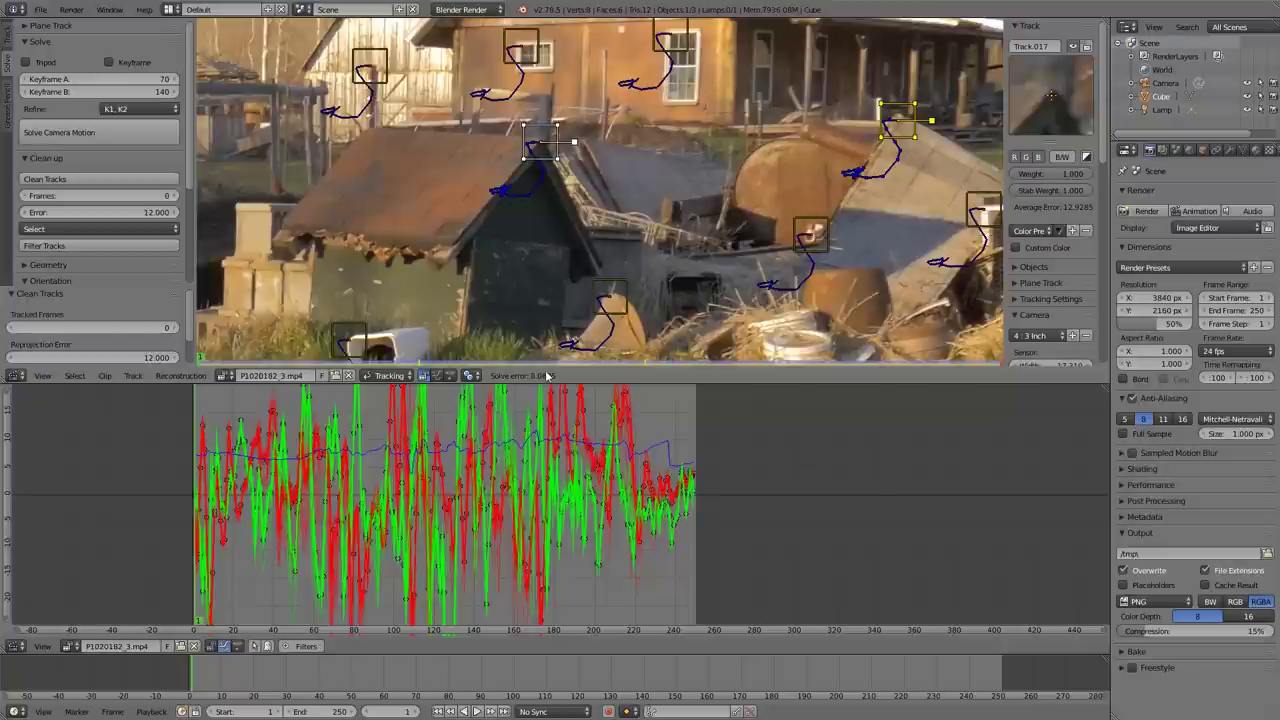
# Step: Move the selected markers by about -0.064, -0.083, placing the shed marker on the eave corner, and track them forward
pyautogui.scroll(1, 565, 230)
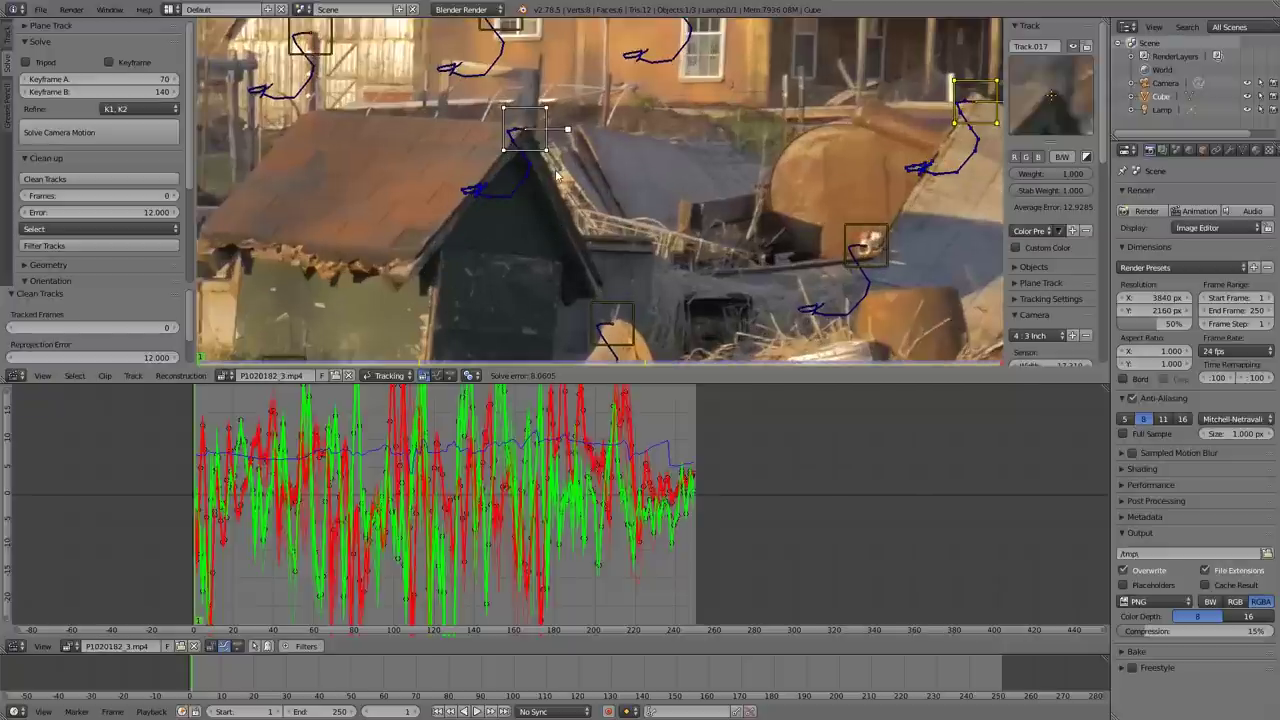
pyautogui.press('g')
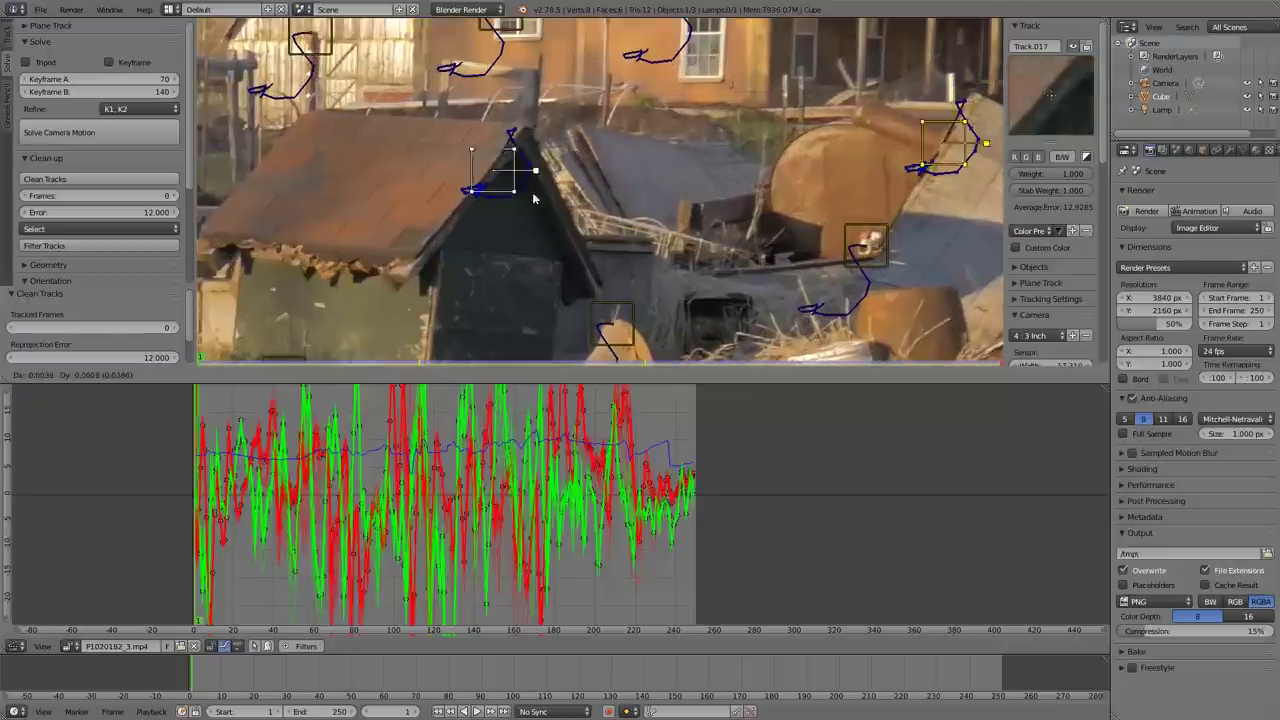
pyautogui.click(453, 300)
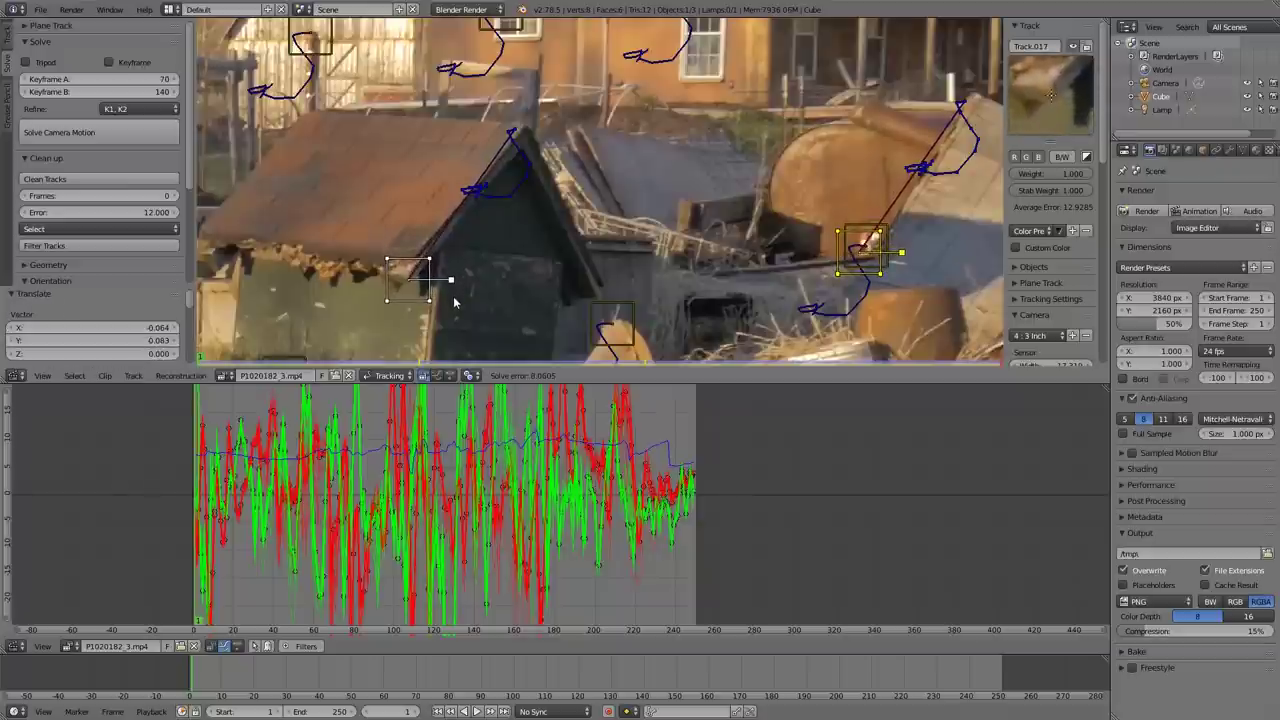
pyautogui.click(8, 42)
pyautogui.scroll(-4, 88, 160)
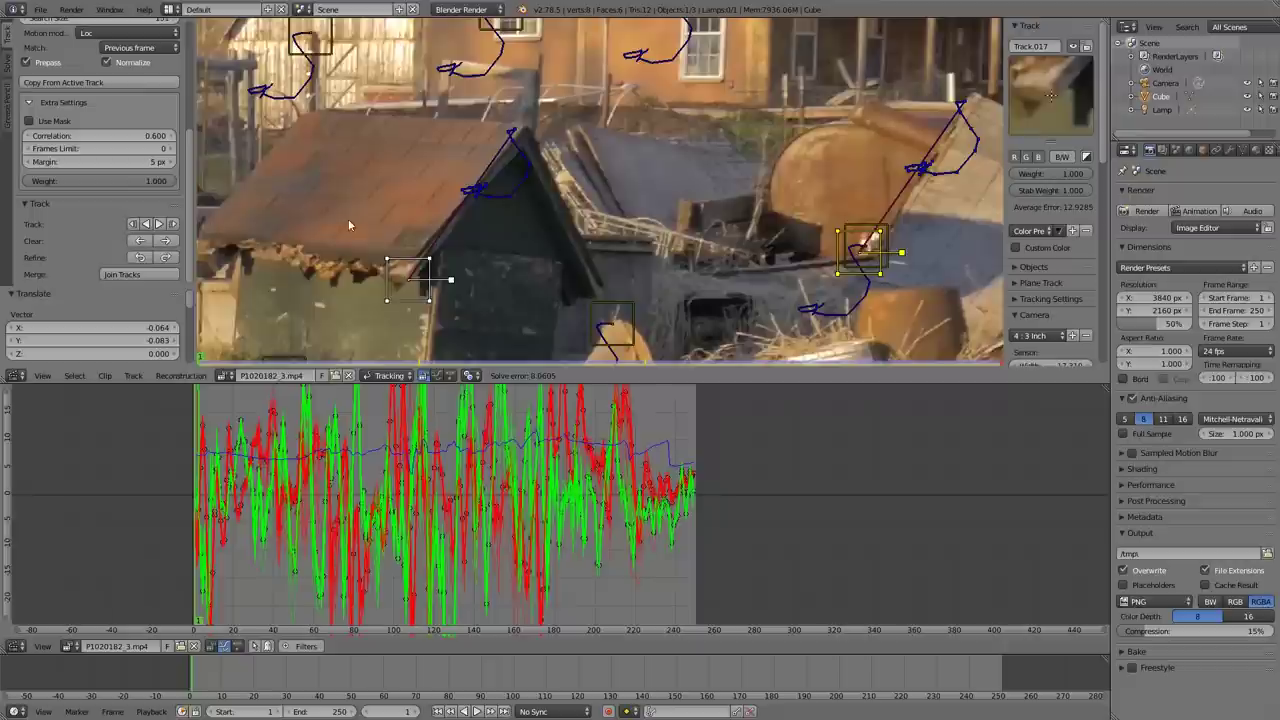
pyautogui.hotkey('ctrl', 't')
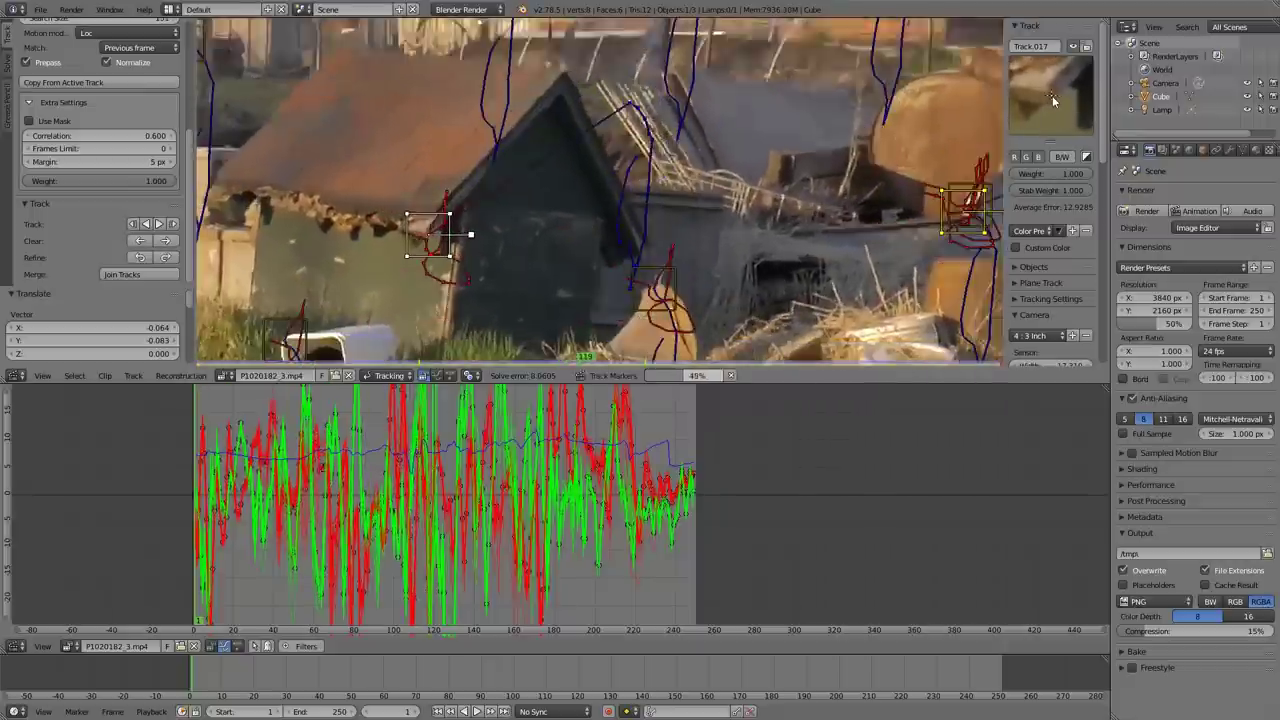
pyautogui.scroll(-7, 891, 178)
pyautogui.scroll(-5, 811, 248)
pyautogui.scroll(3, 791, 260)
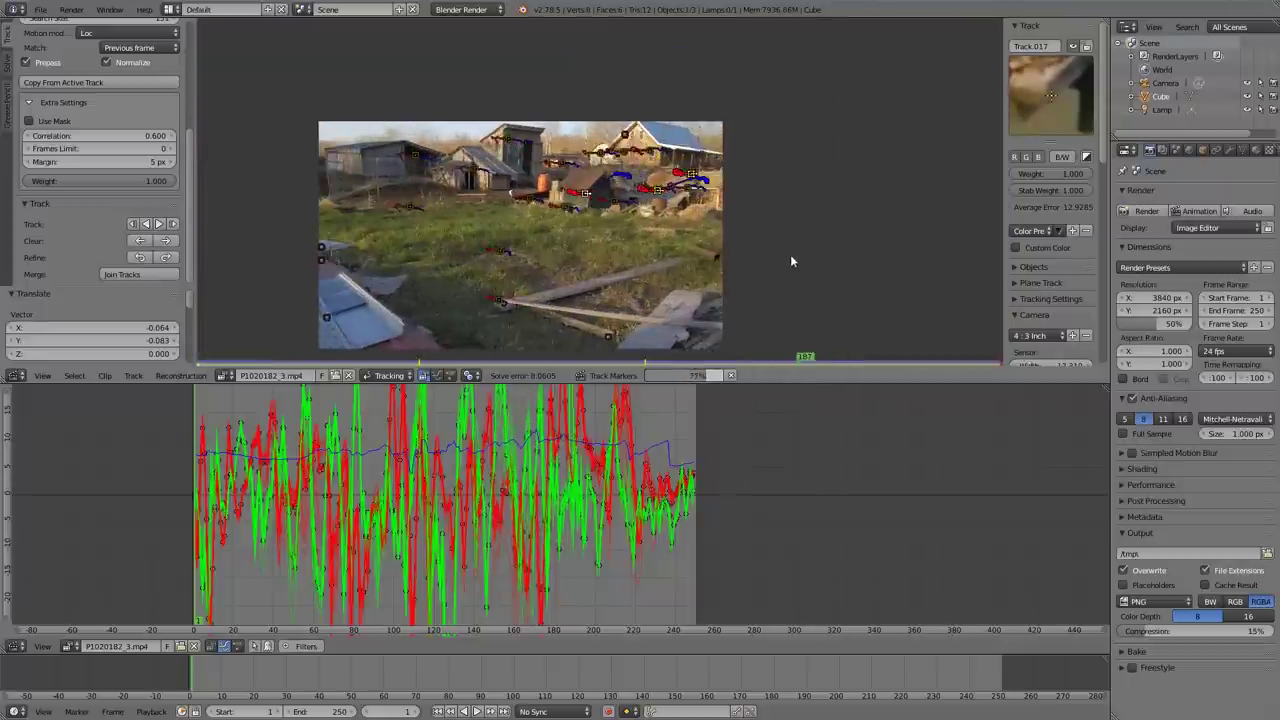
# Step: Check the retracked markers across the footage and delete the overlapping Track.006 beside the rusty barrel
pyautogui.moveTo(776, 666); pyautogui.dragTo(643, 669)
pyautogui.scroll(4, 648, 250)
pyautogui.scroll(1, 648, 250)
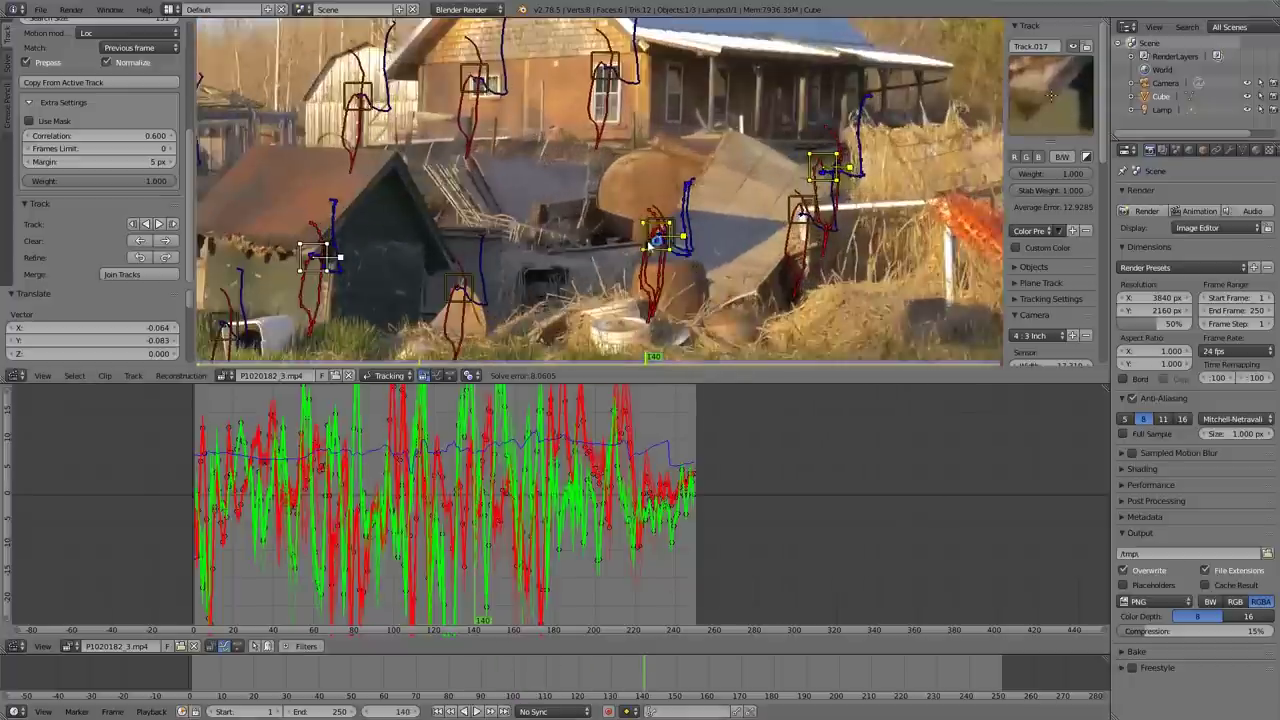
pyautogui.moveTo(620, 674); pyautogui.dragTo(323, 675)
pyautogui.click(634, 227)
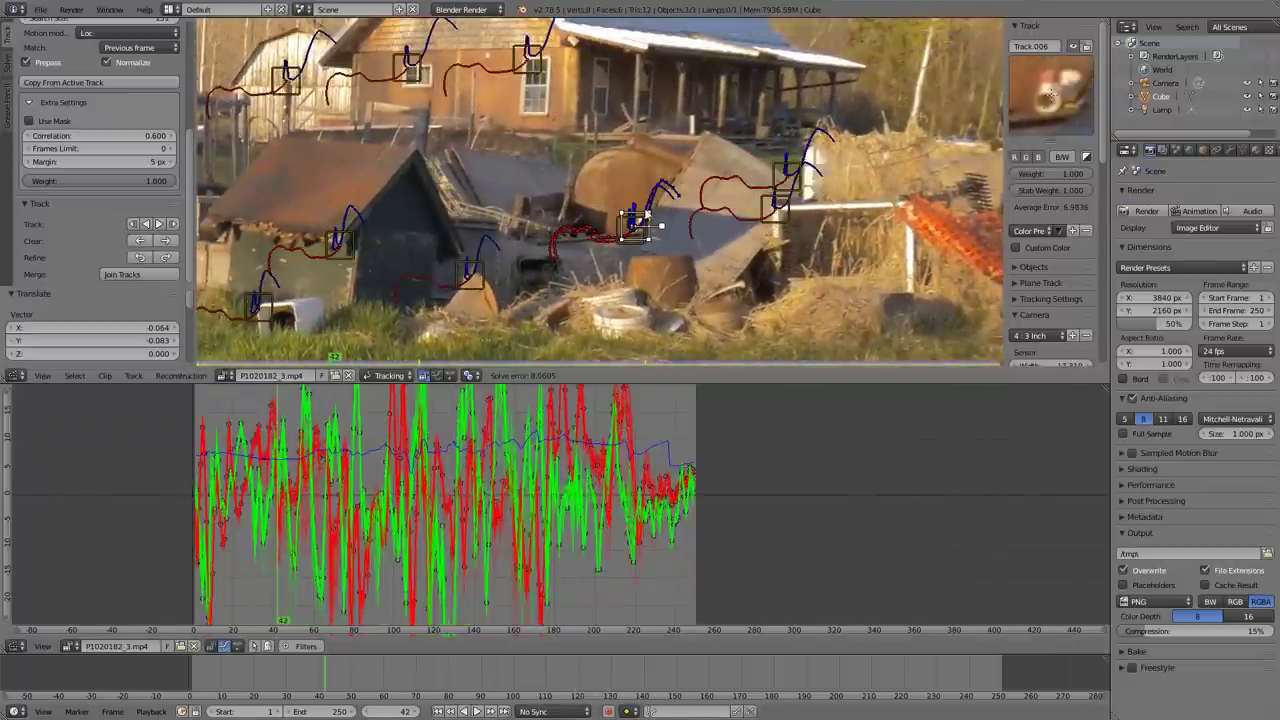
pyautogui.press('x')
pyautogui.click(648, 210)
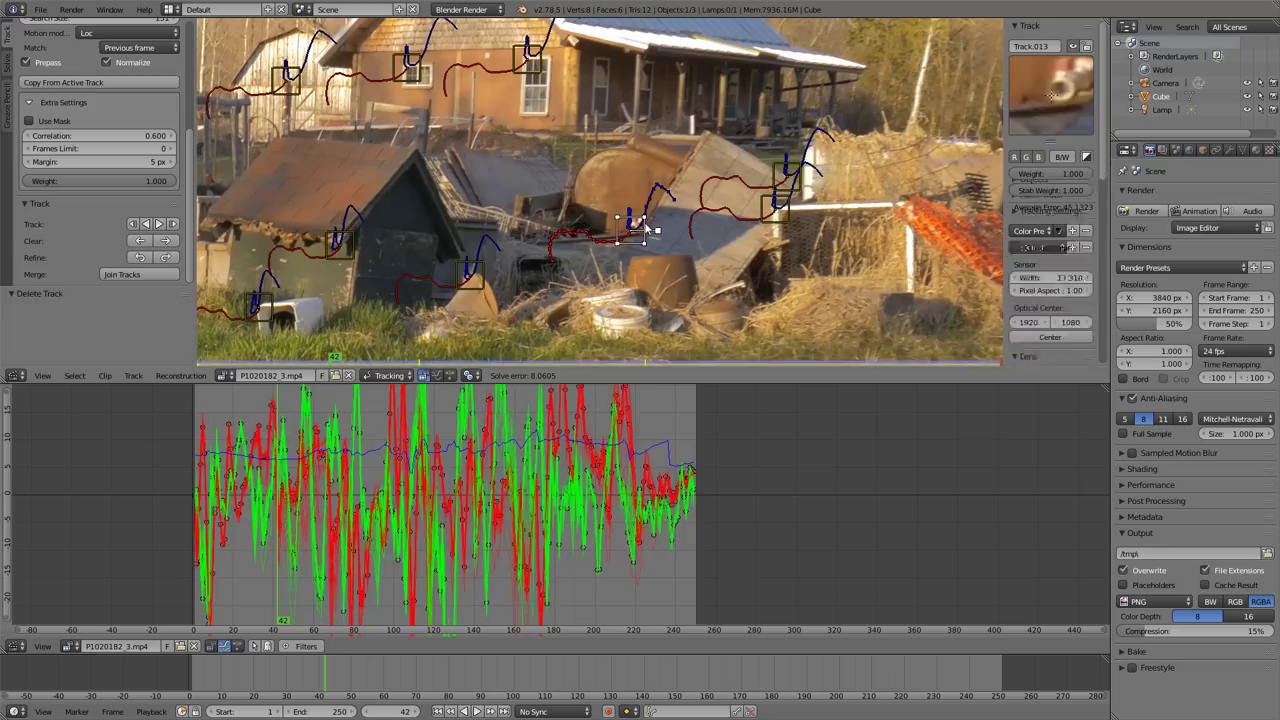
# Step: Play and scrub through the footage to check the remaining marker beside the barrel and the track on the white post
pyautogui.hotkey('alt', 'a')
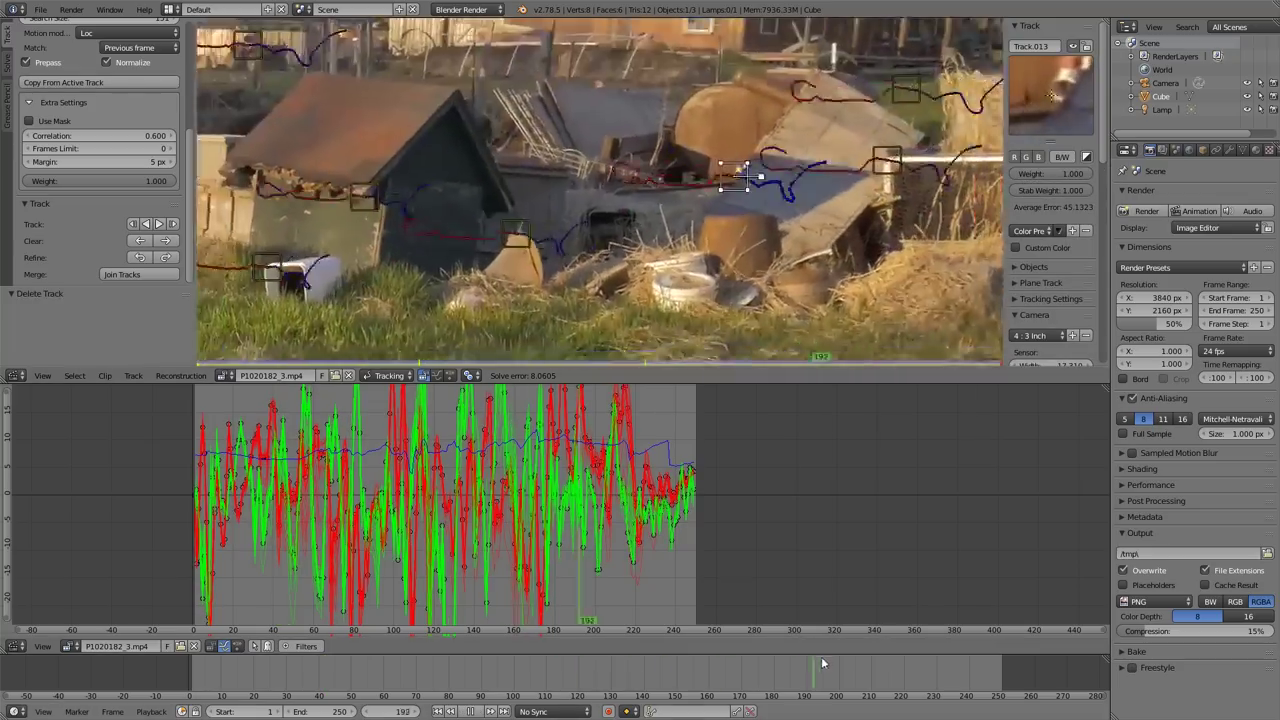
pyautogui.moveTo(469, 670); pyautogui.dragTo(373, 666)
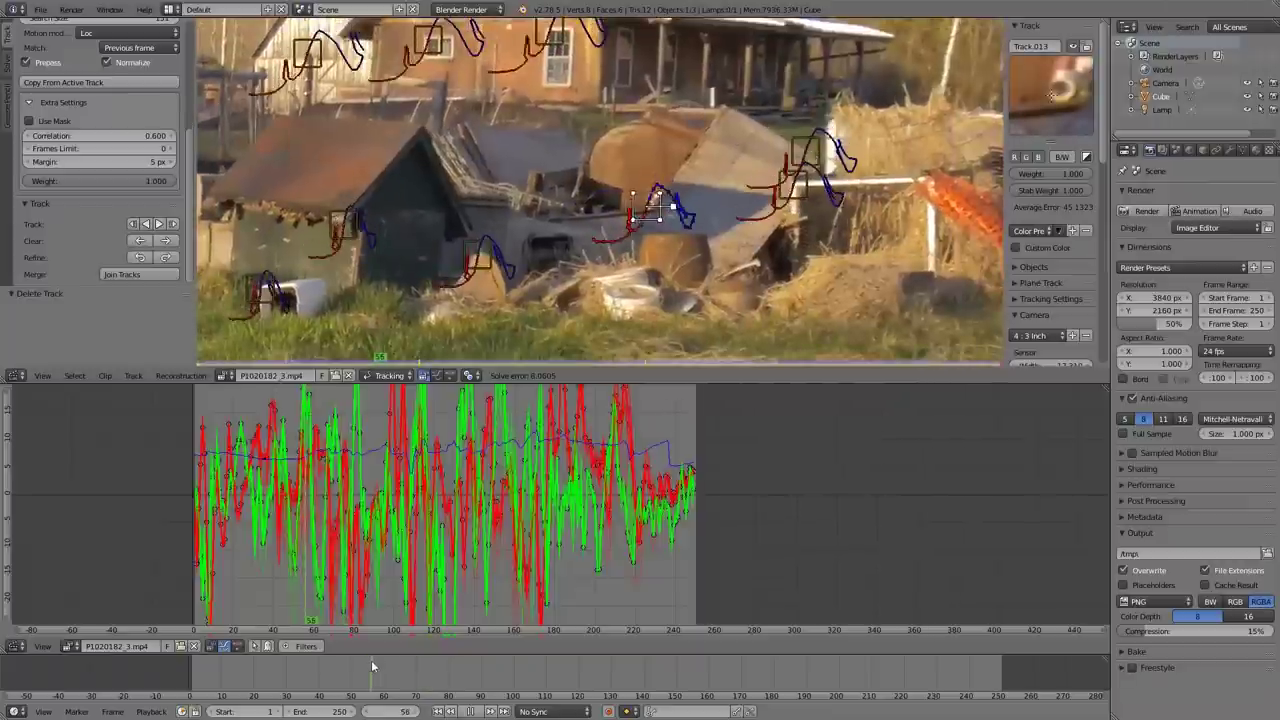
pyautogui.press('a')
pyautogui.rightClick(801, 193)
pyautogui.scroll(-3, 820, 215)
pyautogui.moveTo(834, 222); pyautogui.dragTo(792, 270, button='middle')
pyautogui.scroll(2, 785, 274)
pyautogui.press('a')
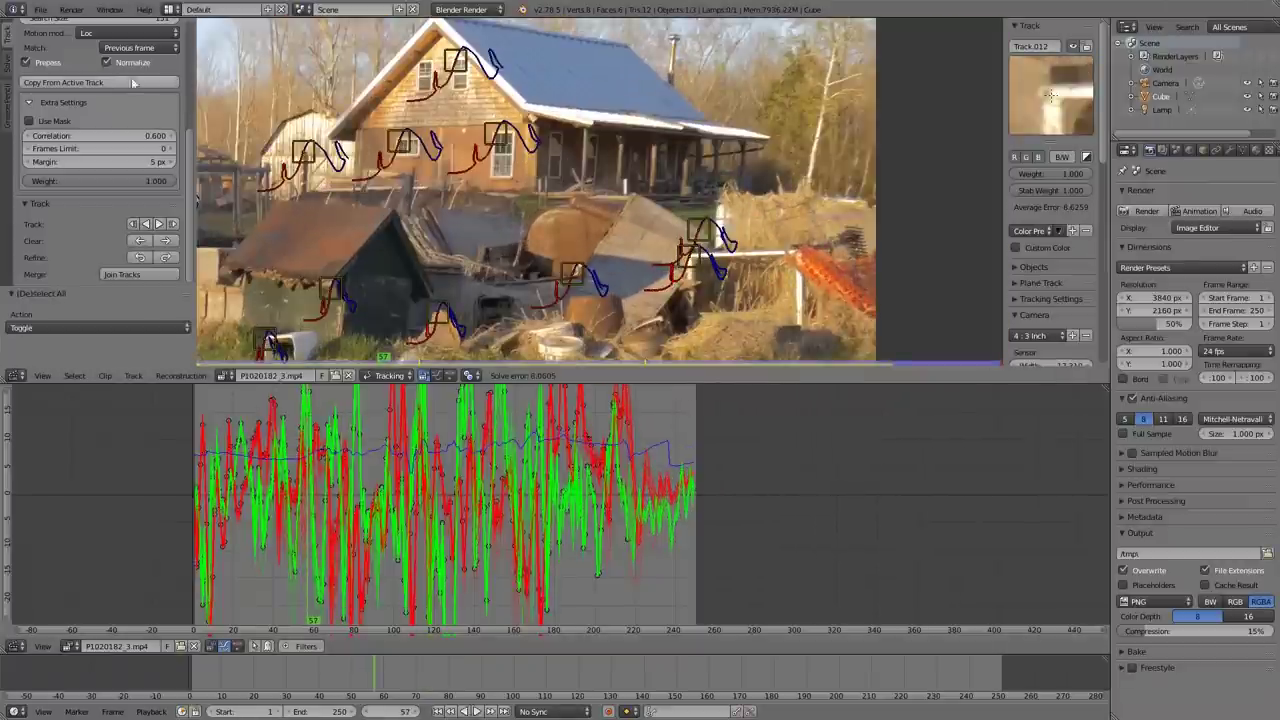
# Step: Solve the camera motion with the corrected tracks and examine the resulting error curve
pyautogui.scroll(5, 136, 98)
pyautogui.click(8, 63)
pyautogui.click(84, 133)
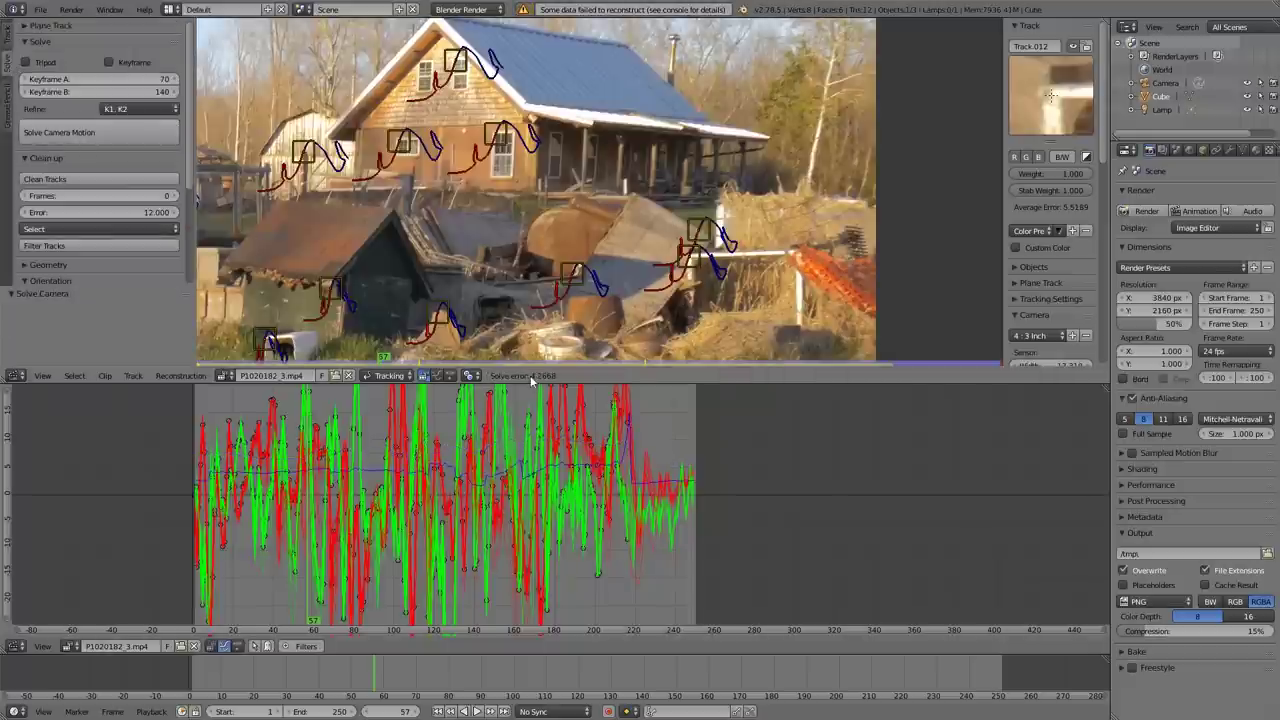
pyautogui.scroll(-1, 630, 492)
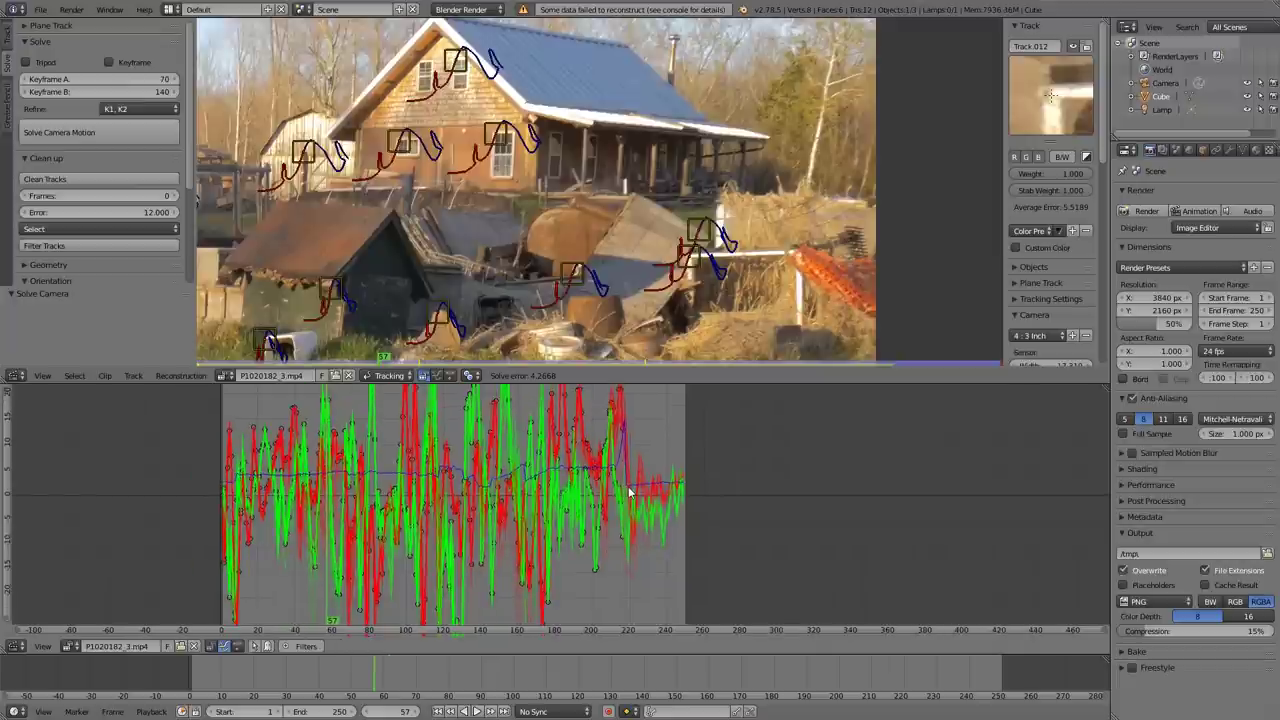
# Step: Toggle the selection of all tracks and set the clean-up error threshold to 8
pyautogui.press('a')
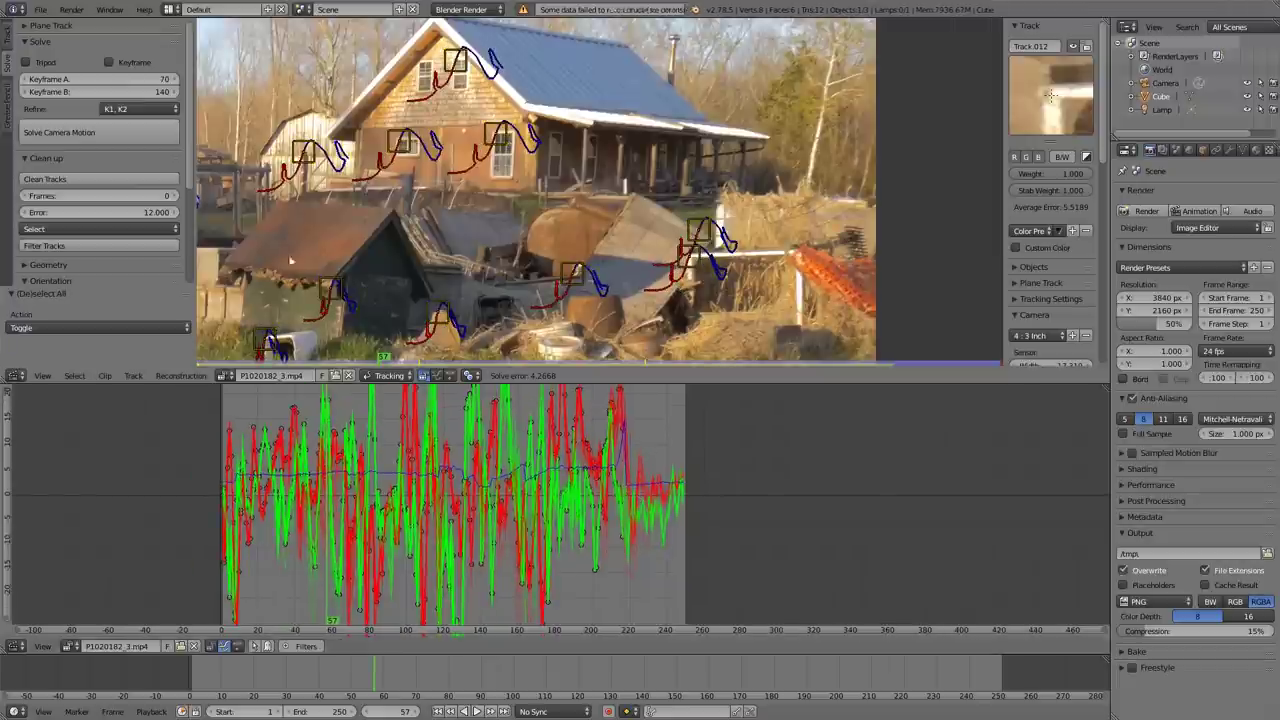
pyautogui.click(128, 211)
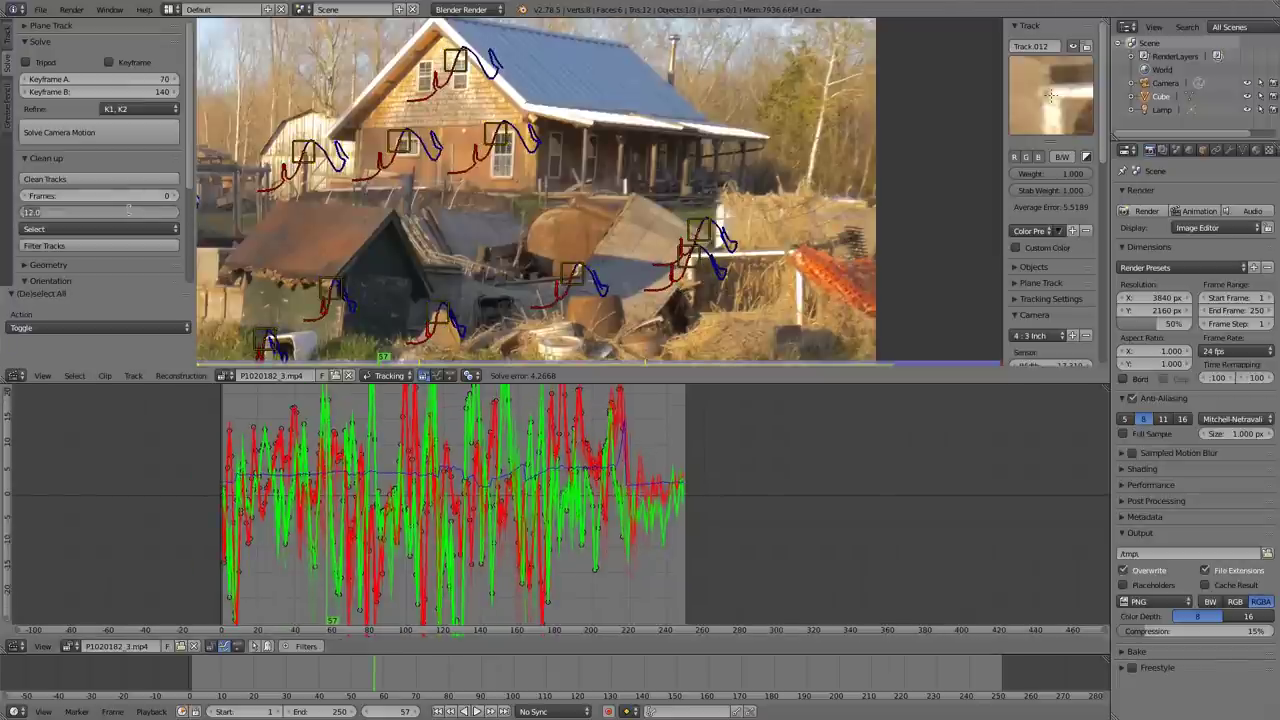
pyautogui.write('8')
pyautogui.press('Return')
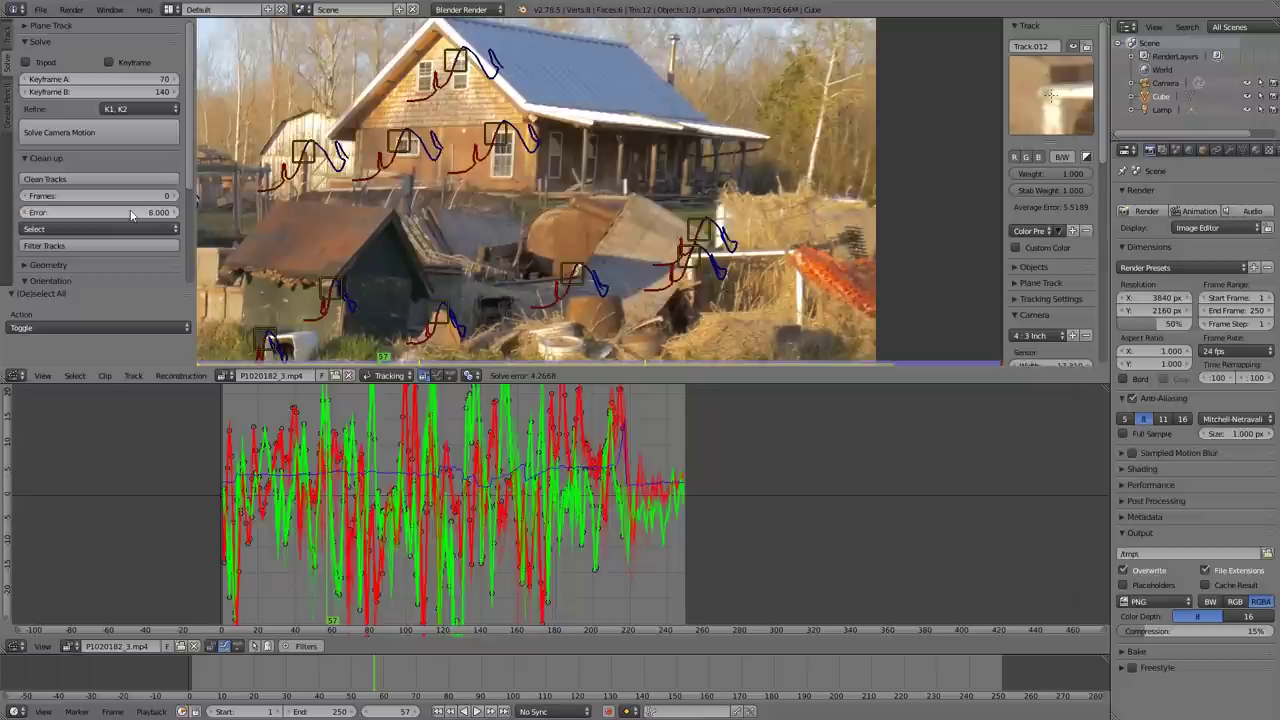
# Step: Select the tracks exceeding the clean-up error threshold of 8, inspect Track.014 beside the hay pile, and delete it
pyautogui.click(100, 180)
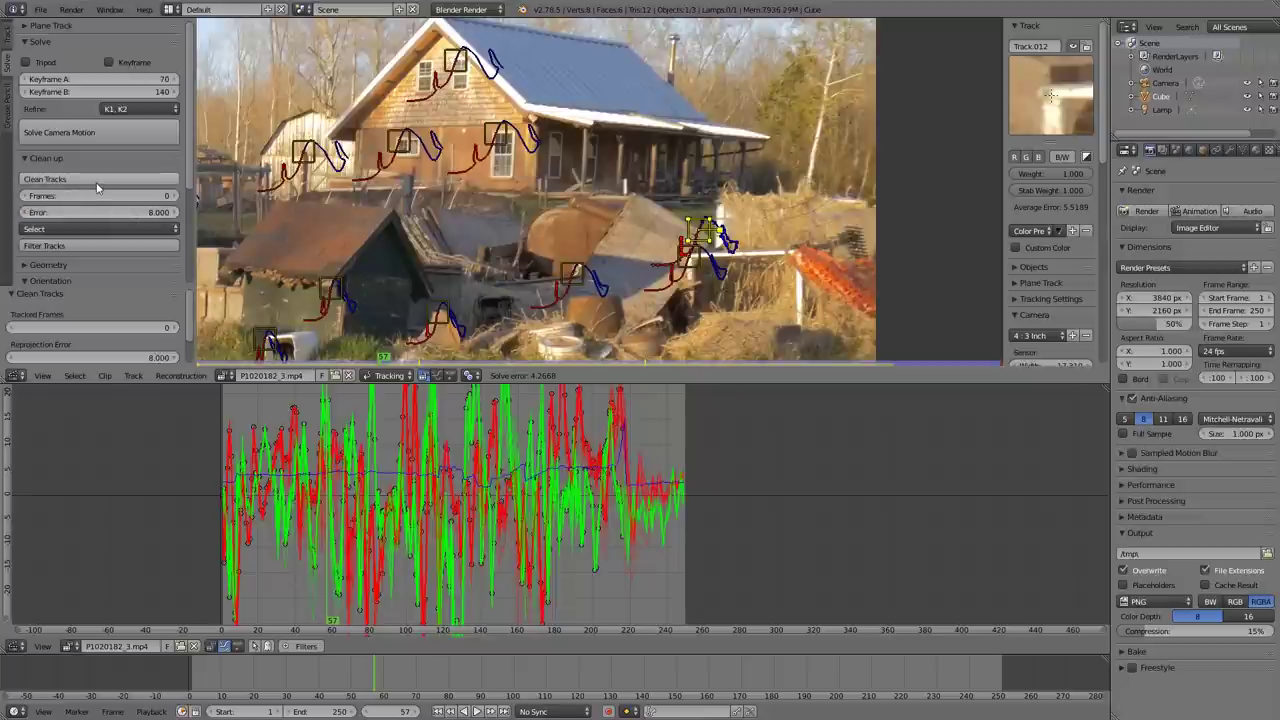
pyautogui.click(706, 229)
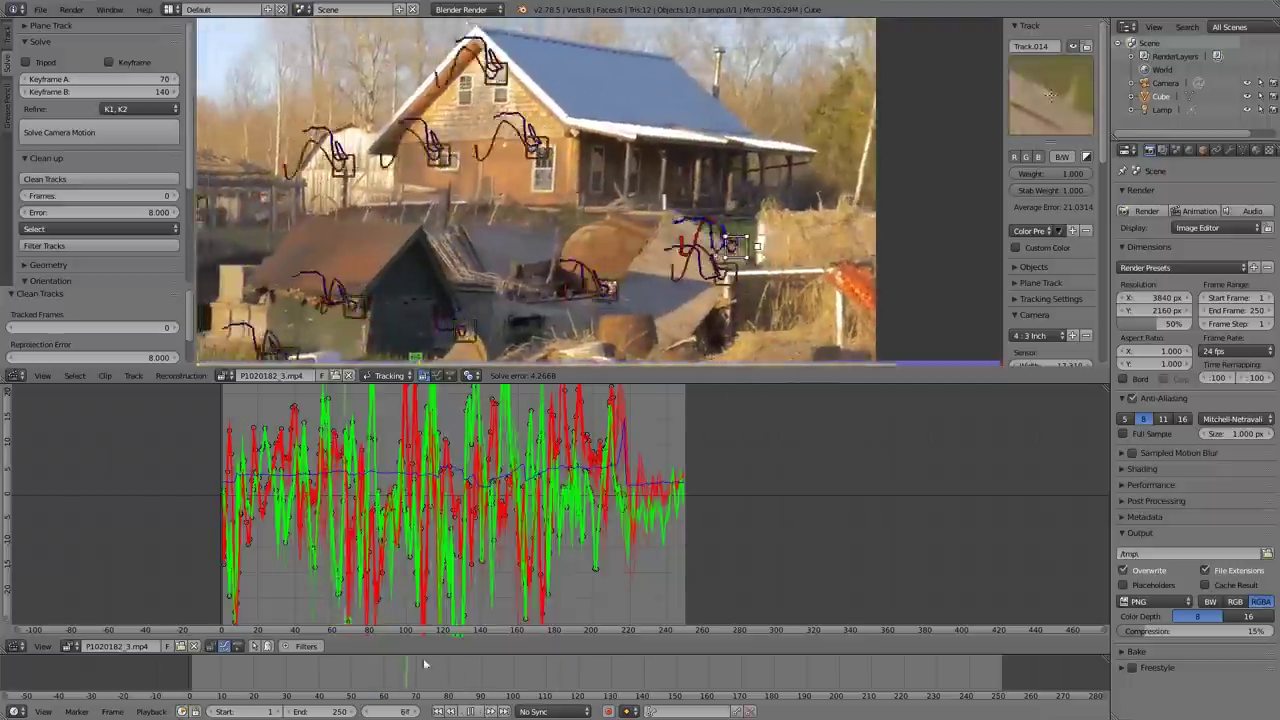
pyautogui.moveTo(750, 310); pyautogui.dragTo(751, 246, button='middle')
pyautogui.press('x')
pyautogui.click(751, 246)
# Step: Toggle the selection of all tracks, return to the first frame, and solve the camera motion again
pyautogui.press('a')
pyautogui.press('a')
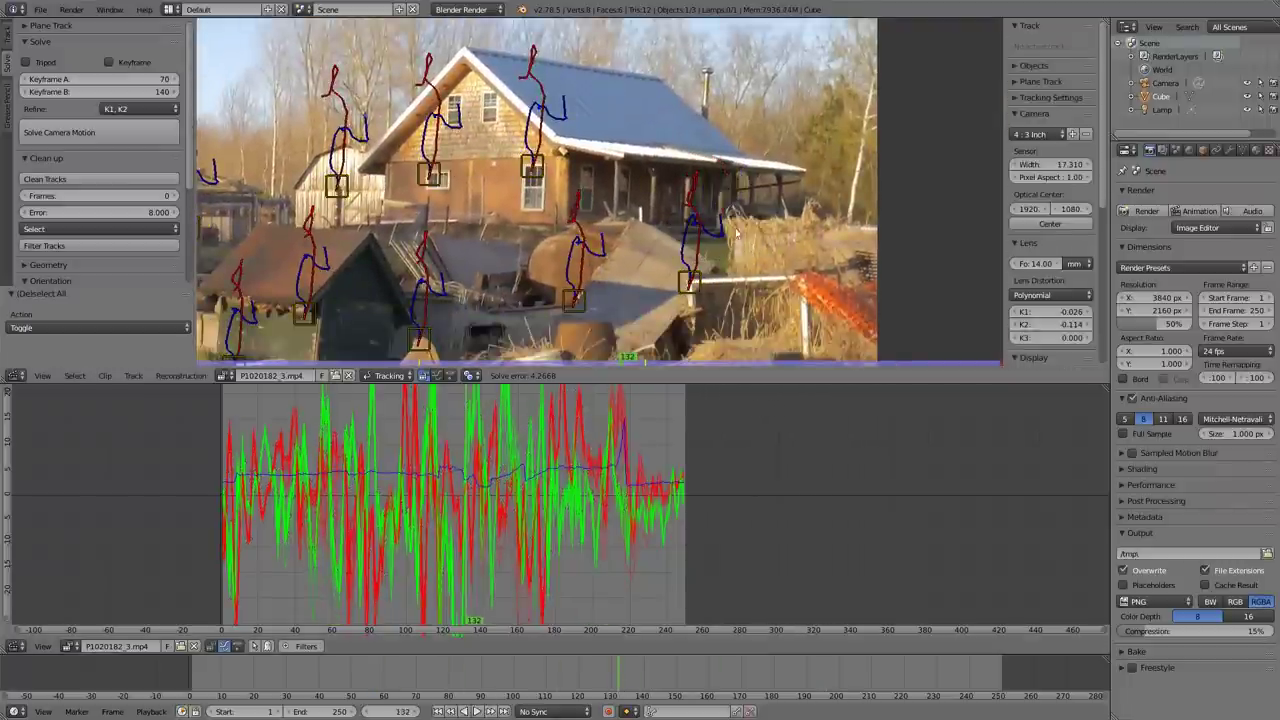
pyautogui.scroll(-3, 530, 52)
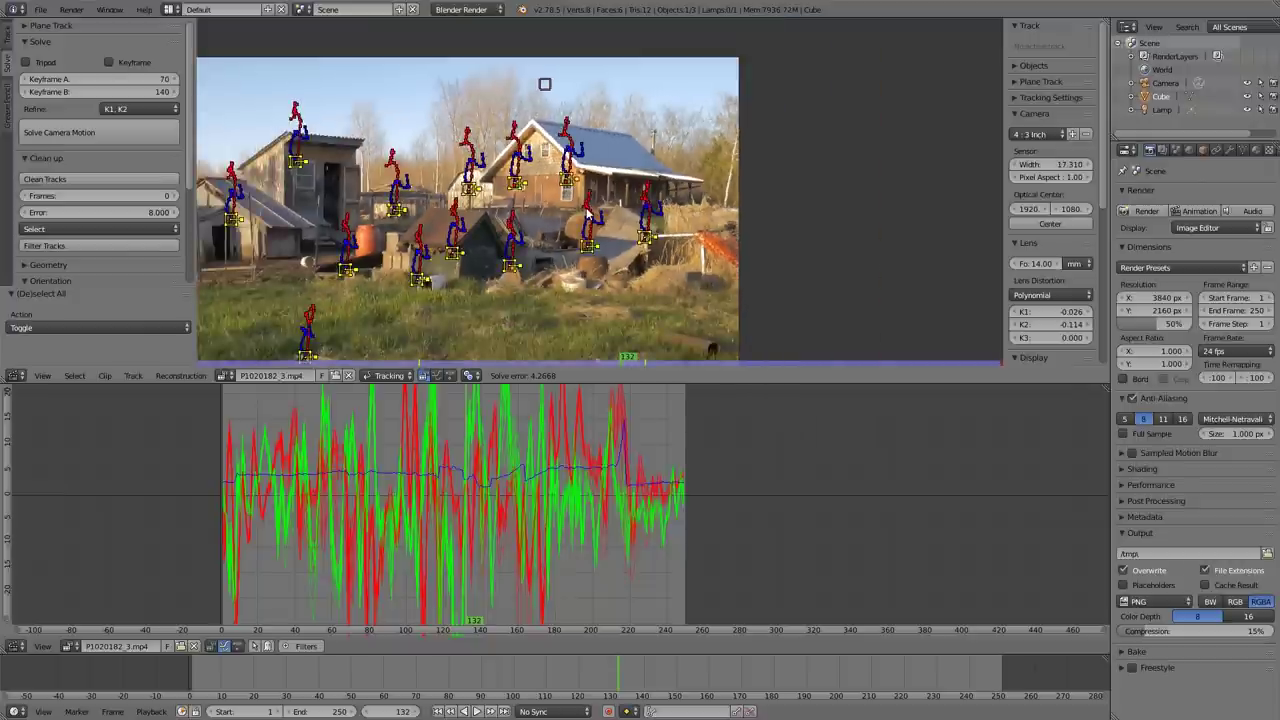
pyautogui.moveTo(594, 216); pyautogui.dragTo(644, 167, button='middle')
pyautogui.scroll(-2, 599, 262)
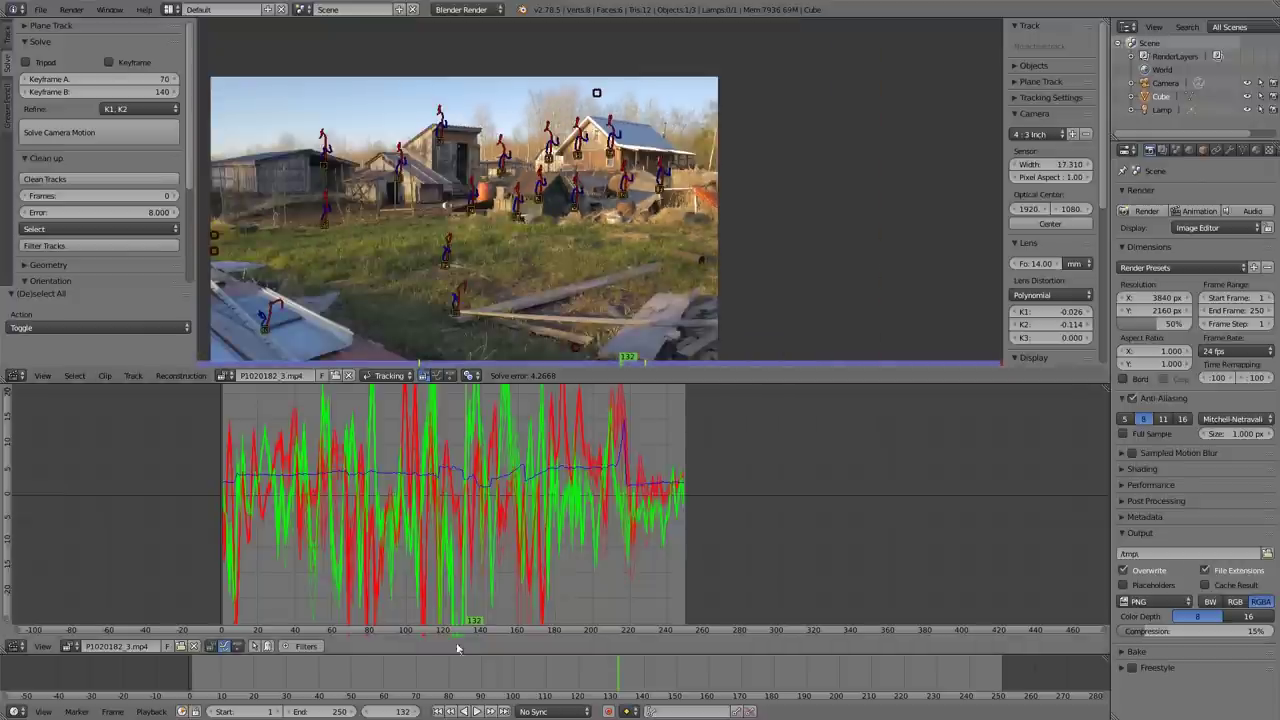
pyautogui.hotkey('shift', 'Left')
pyautogui.click(100, 132)
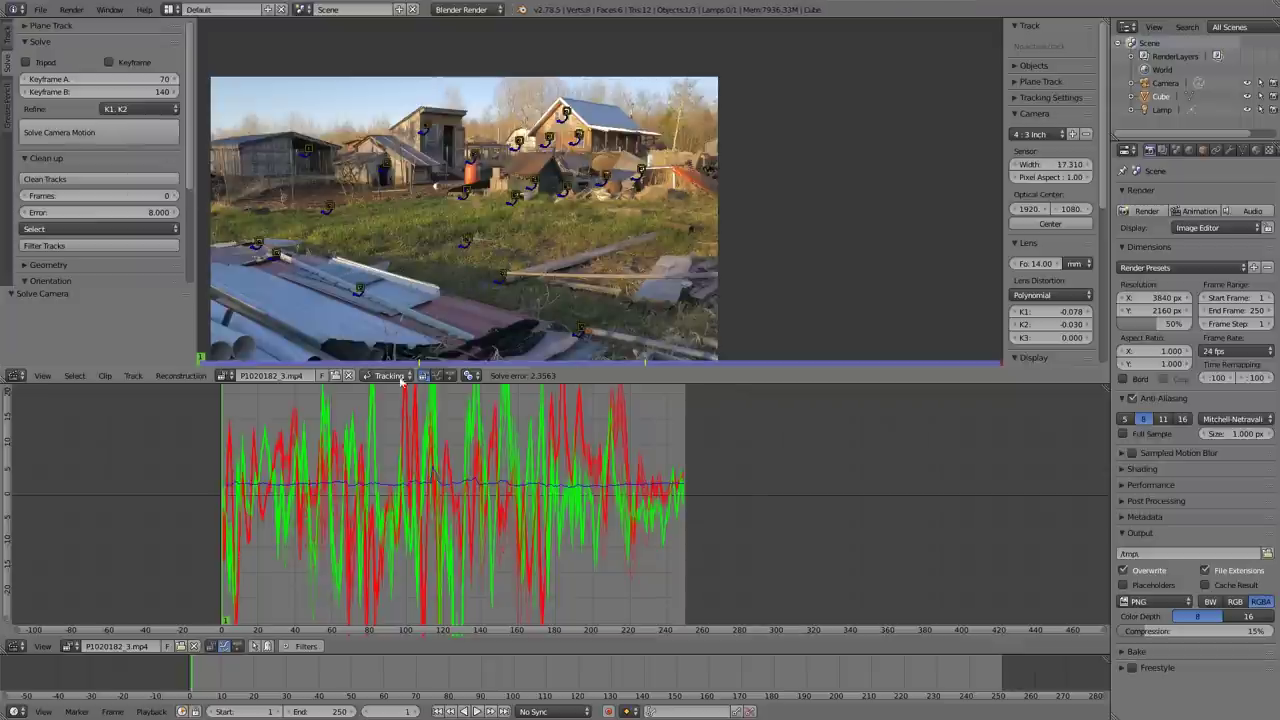
# Step: Select tracks exceeding a clean-up error threshold of 5, and check Track.004 on the farmhouse's ground-floor window across the footage
pyautogui.scroll(1, 414, 394)
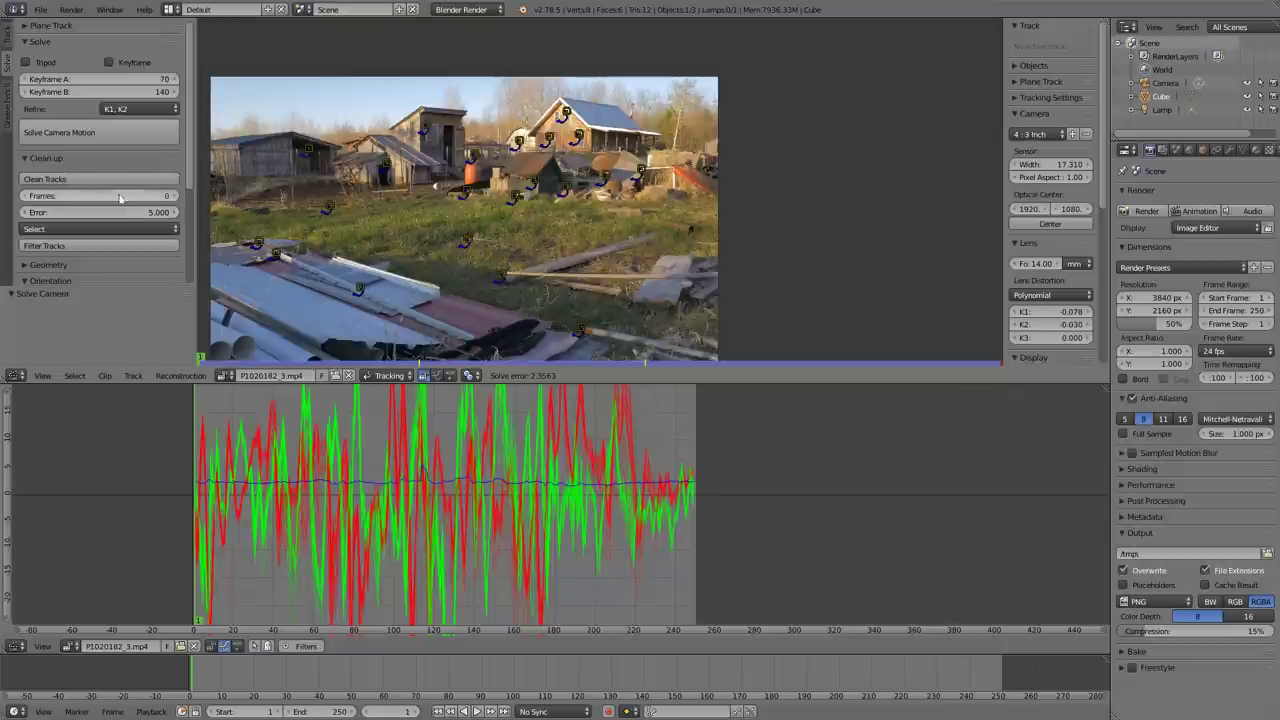
pyautogui.click(107, 177)
pyautogui.scroll(2, 553, 157)
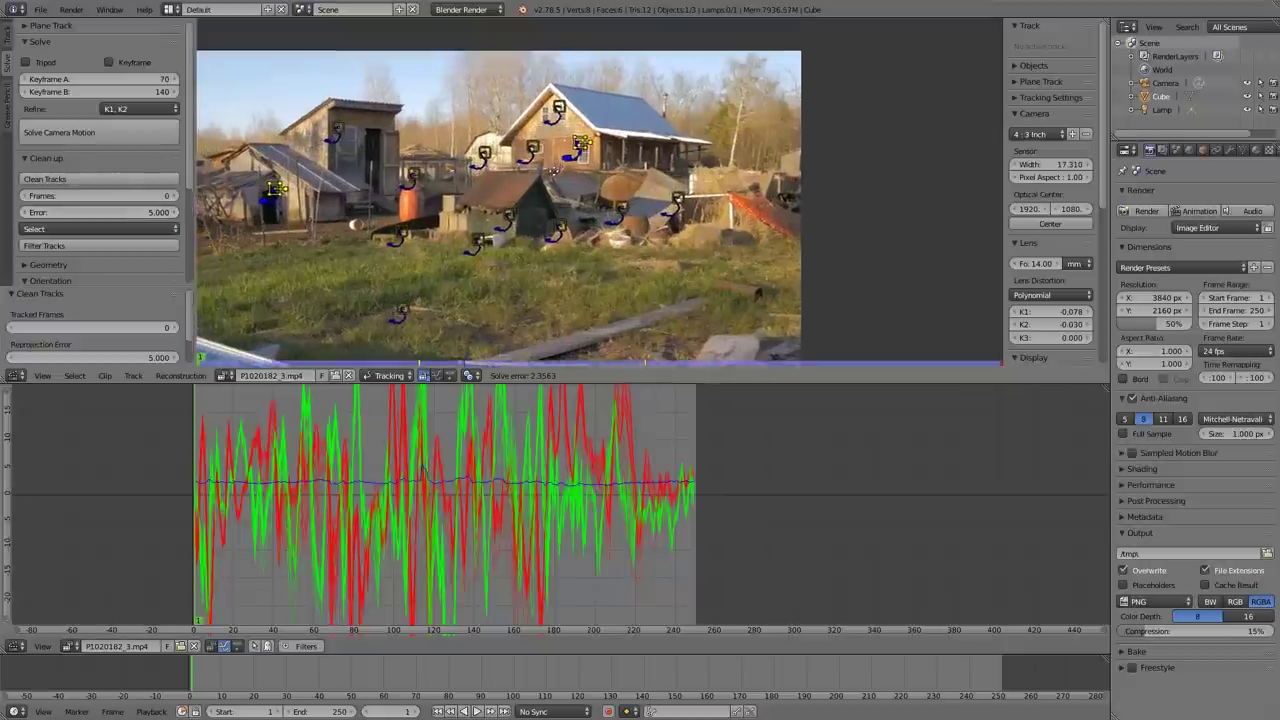
pyautogui.scroll(7, 553, 157)
pyautogui.rightClick(532, 186)
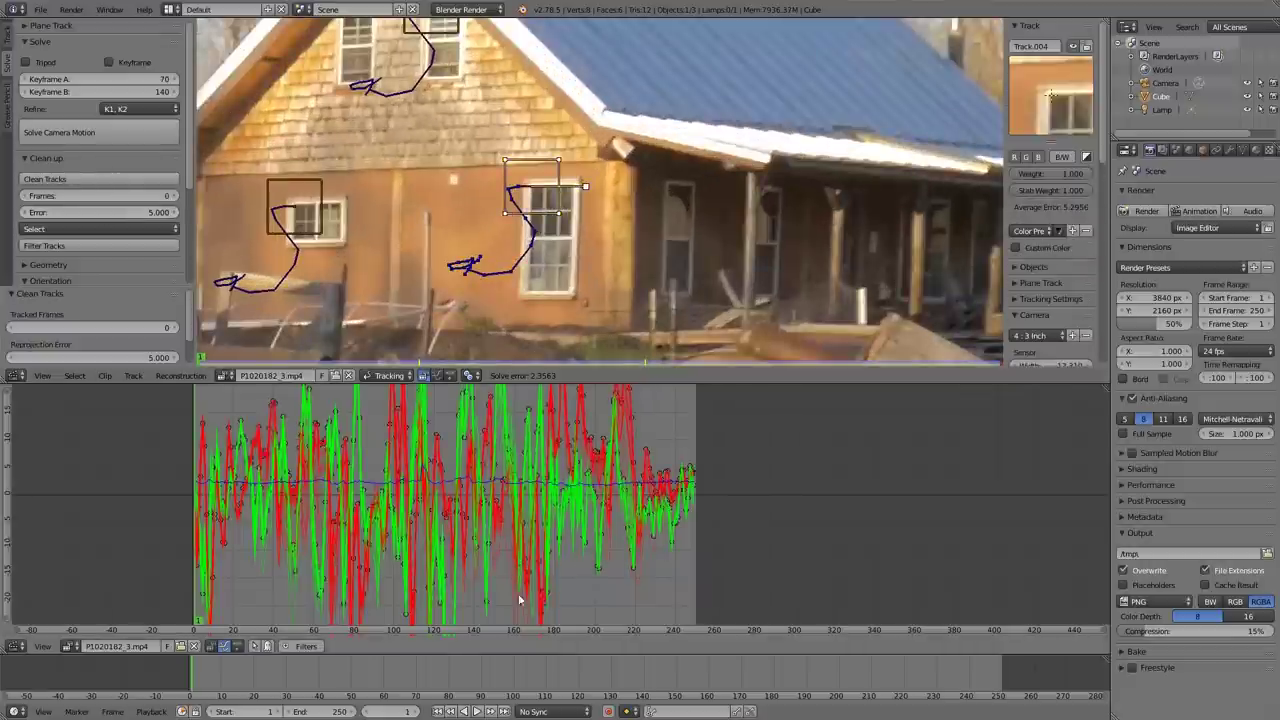
pyautogui.moveTo(334, 674); pyautogui.dragTo(530, 697)
pyautogui.click(440, 711)
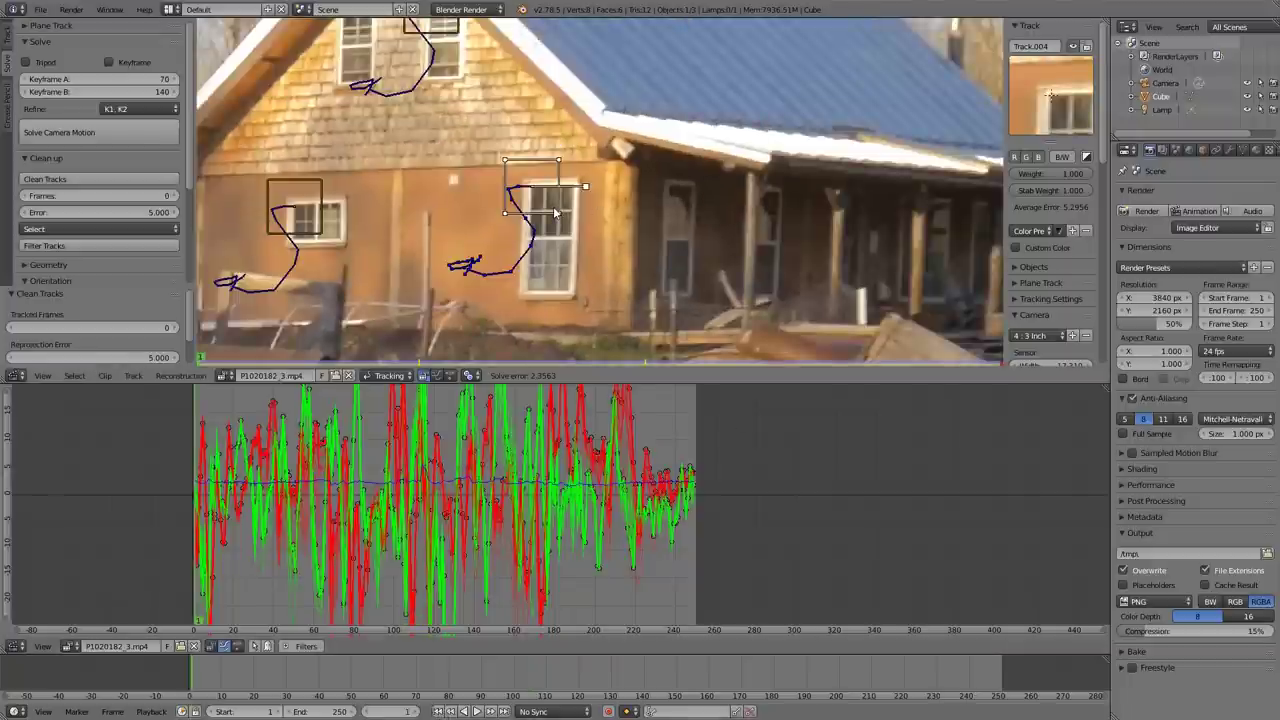
# Step: Try moving the Track.004 marker to the window's upper-right corner at frame 1 and retracking it forward through the footage
pyautogui.press('g')
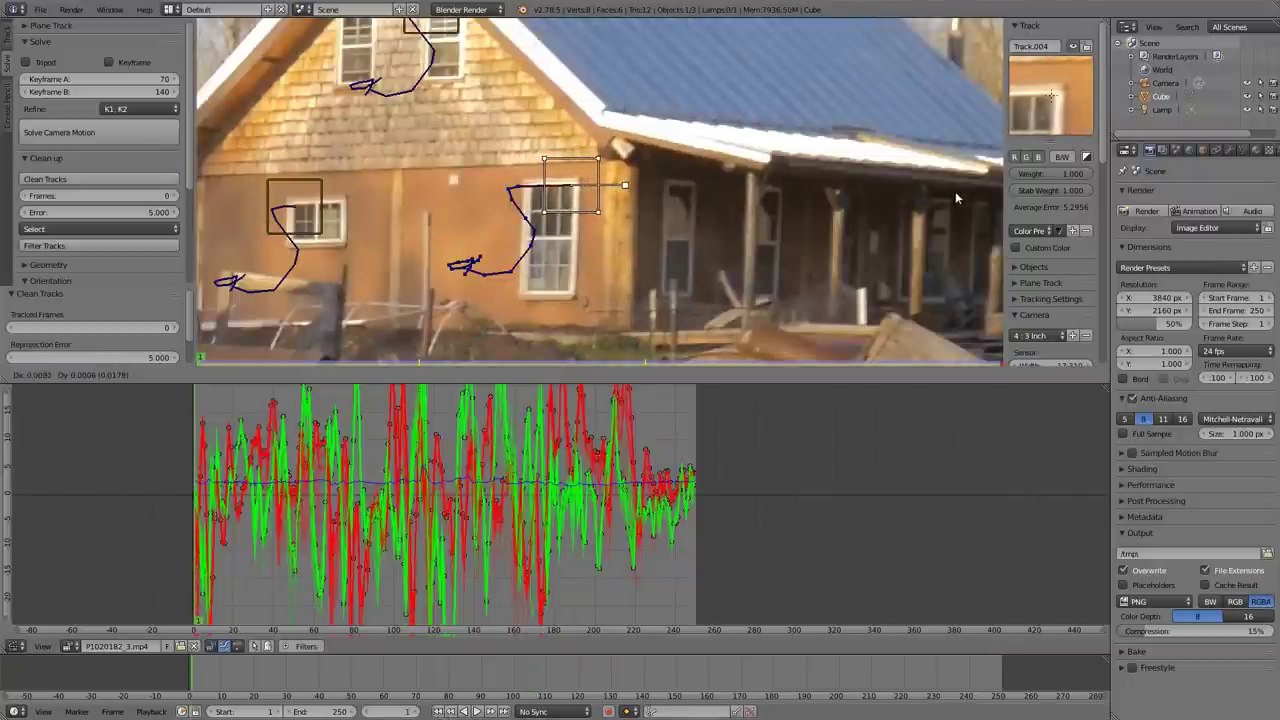
pyautogui.keyDown('shift'); pyautogui.click(962, 198); pyautogui.keyUp('shift')
pyautogui.scroll(-2, 147, 207)
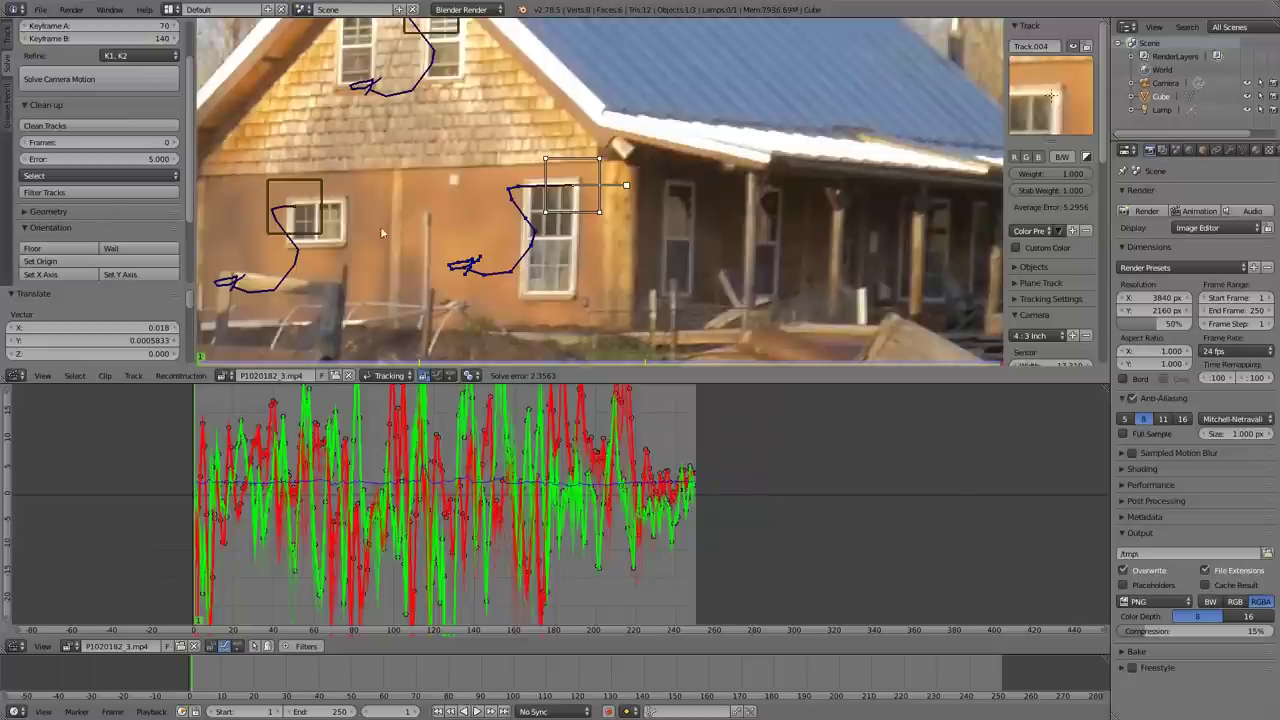
pyautogui.hotkey('ctrl', 't')
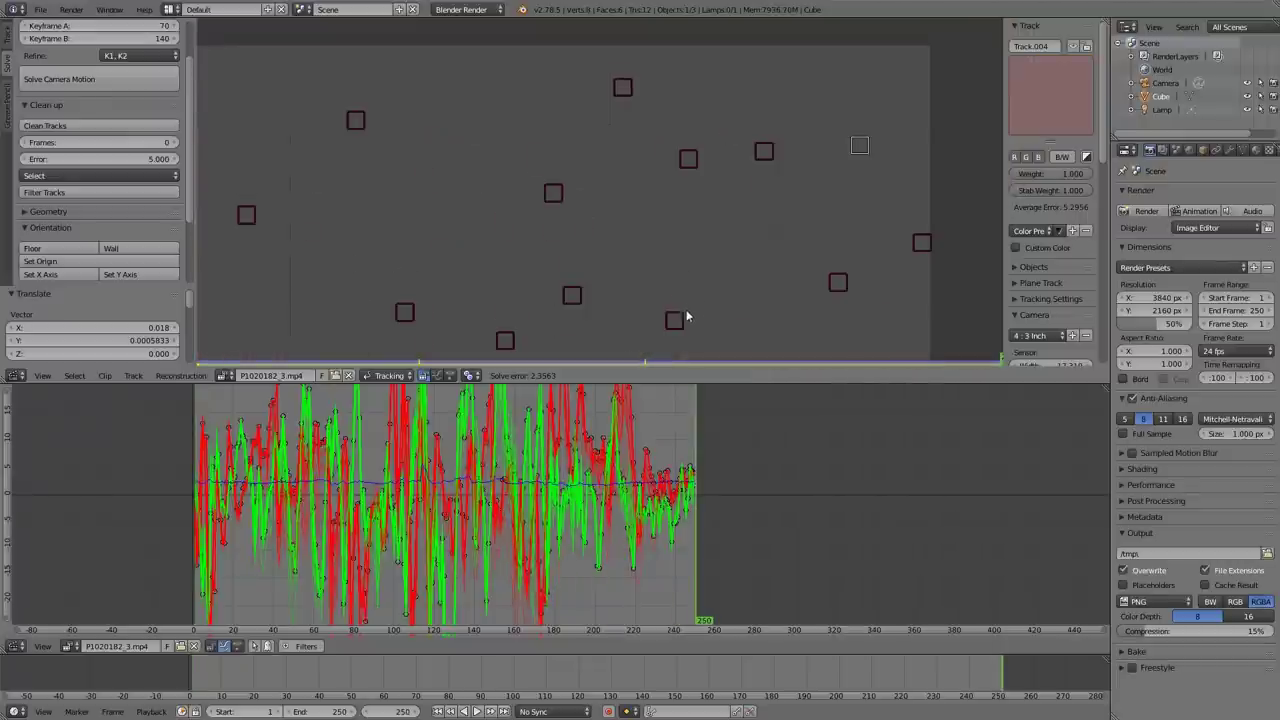
pyautogui.hotkey('shift', 'Left')
pyautogui.press('a')
pyautogui.scroll(4, 585, 258)
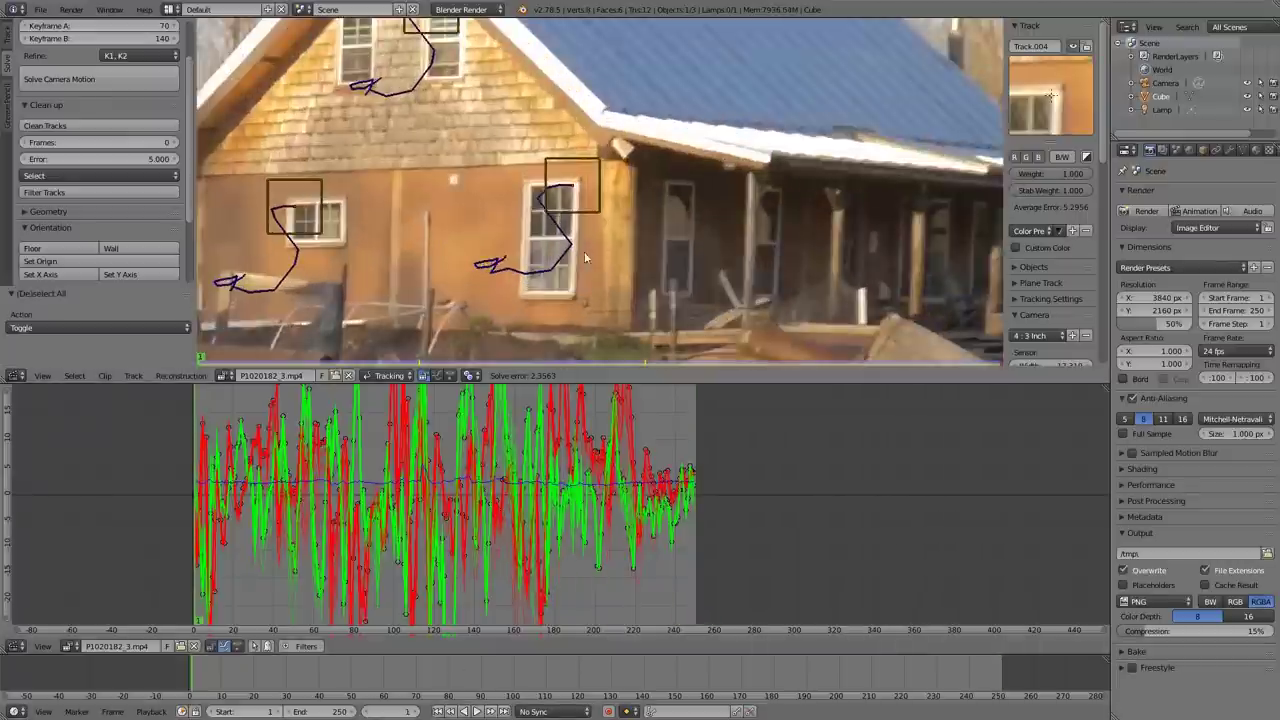
# Step: Try moving the Track.004 marker to the top of the nearest porch window at frame 1 and retracking it forward
pyautogui.press('g')
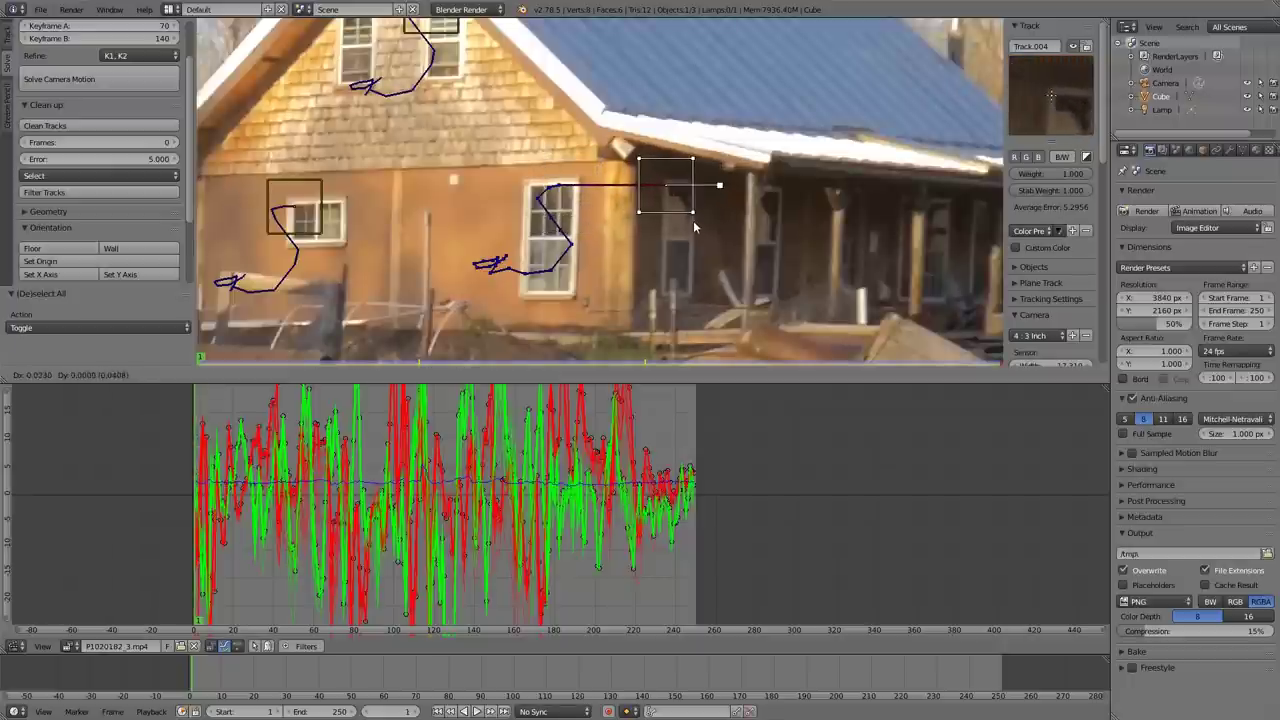
pyautogui.click(693, 221)
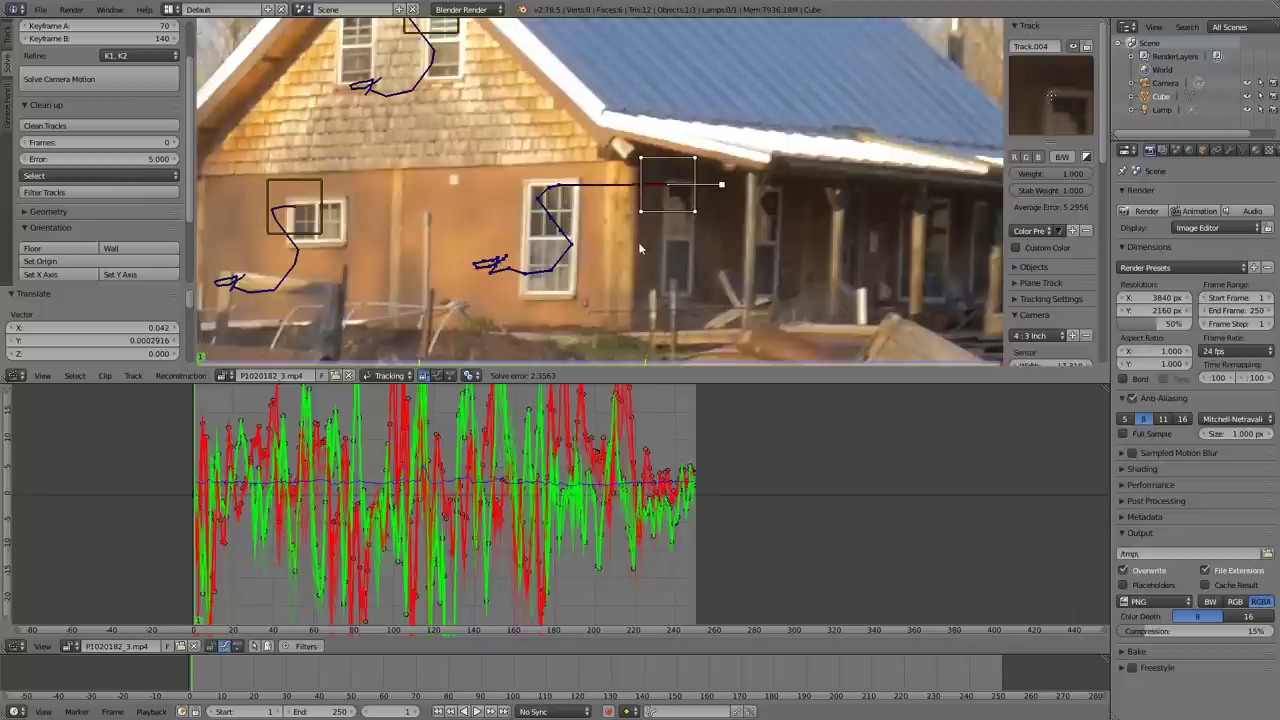
pyautogui.hotkey('ctrl', 't')
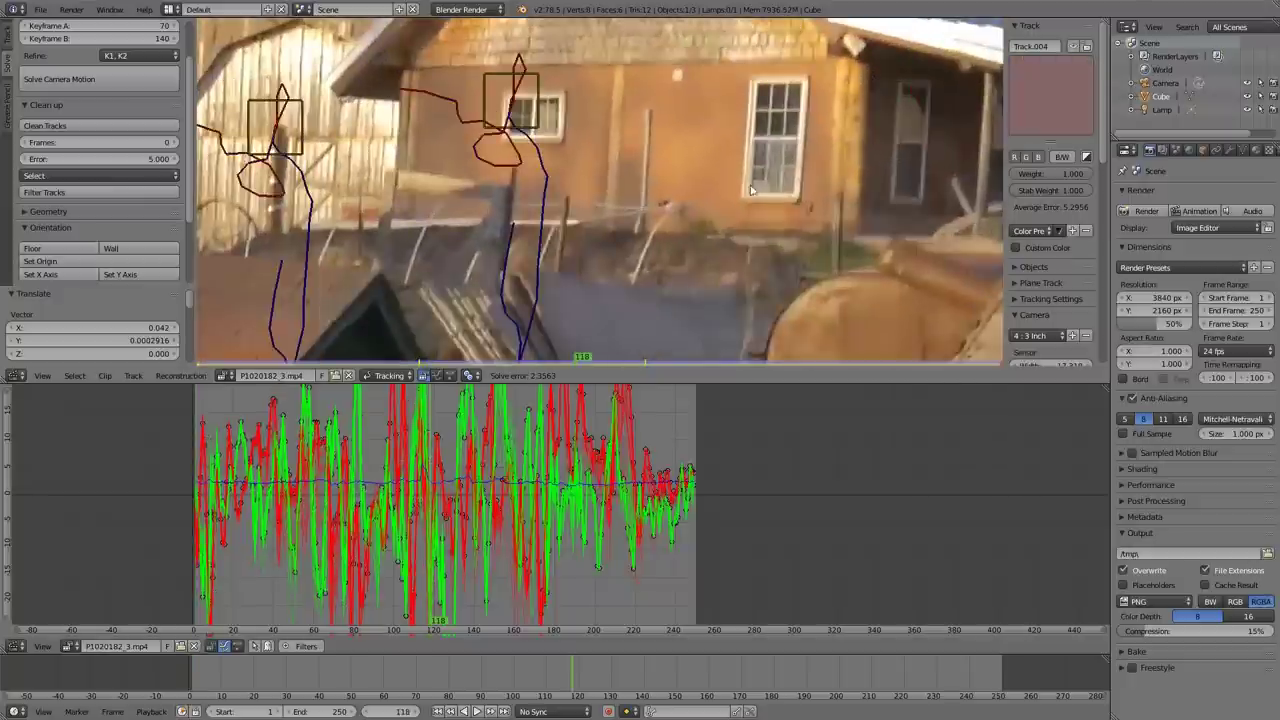
# Step: Return to frame 1 and move the Track.004 marker to the lower-right corner of the farmhouse's ground-floor window
pyautogui.click(438, 711)
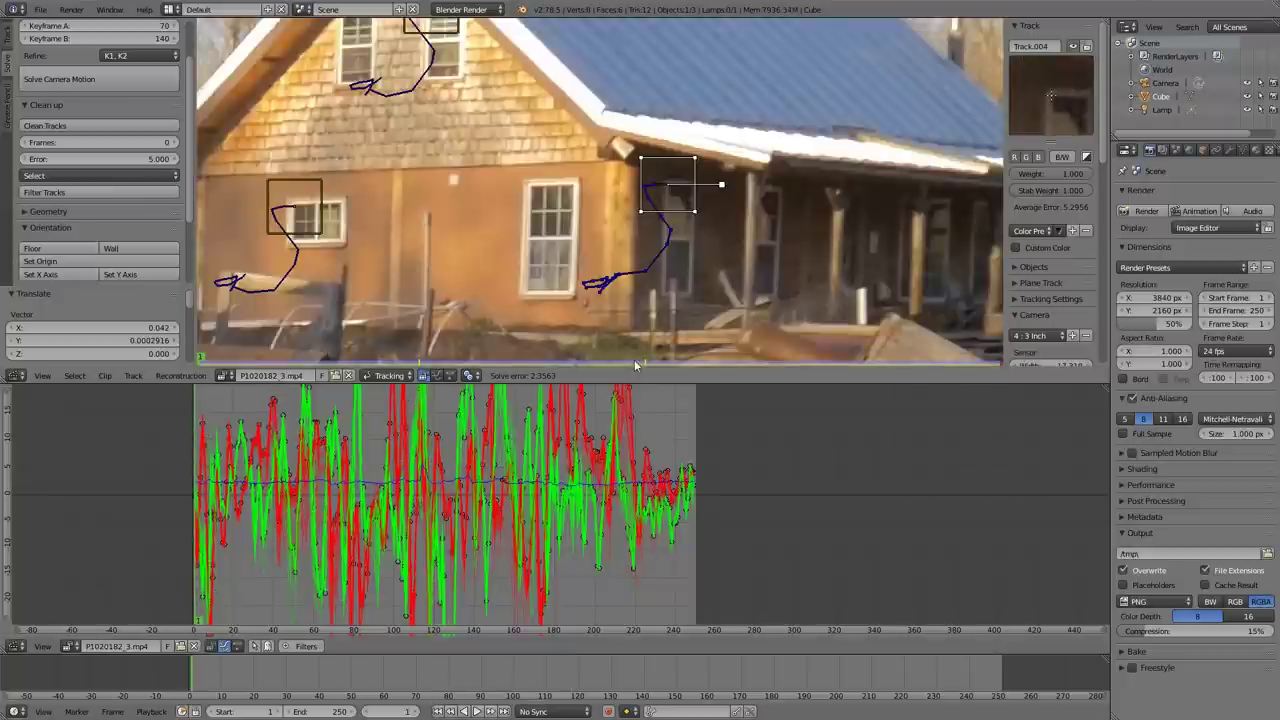
pyautogui.press('g')
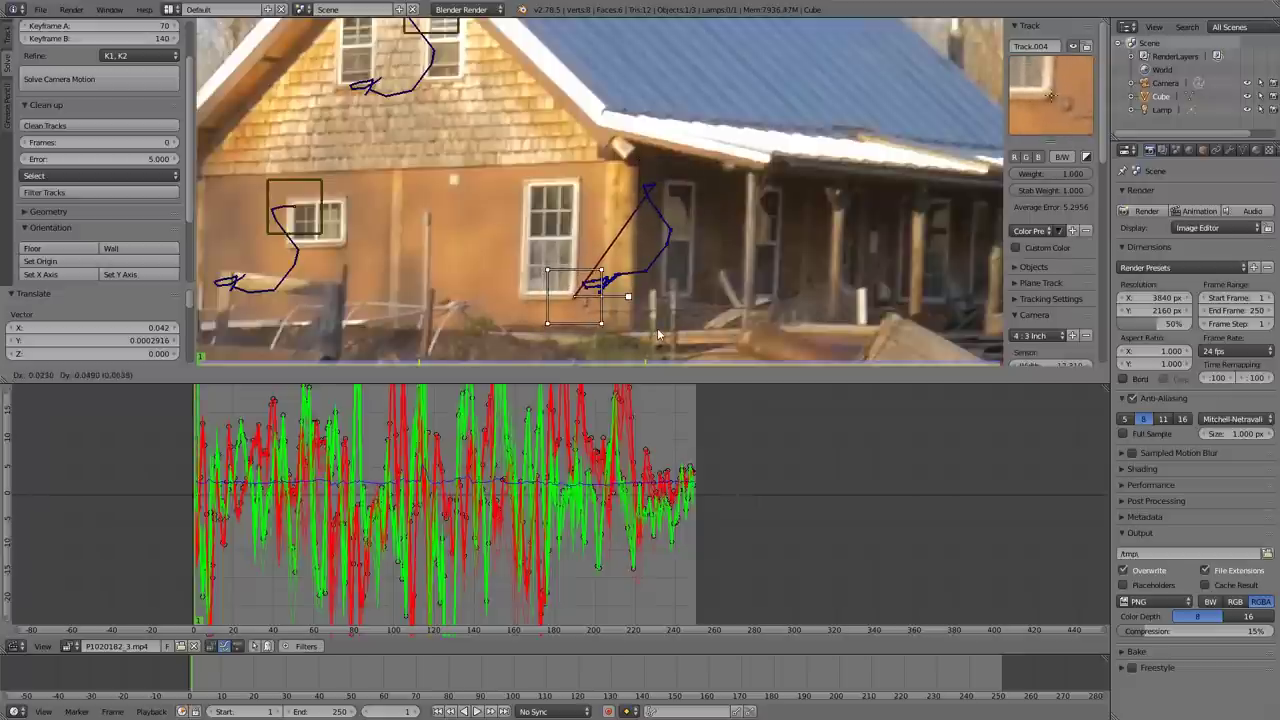
# Step: Place the house marker on the lower corner of the window beside the porch and track it forward through the clip
pyautogui.click(688, 298)
pyautogui.hotkey('ctrl', 't')
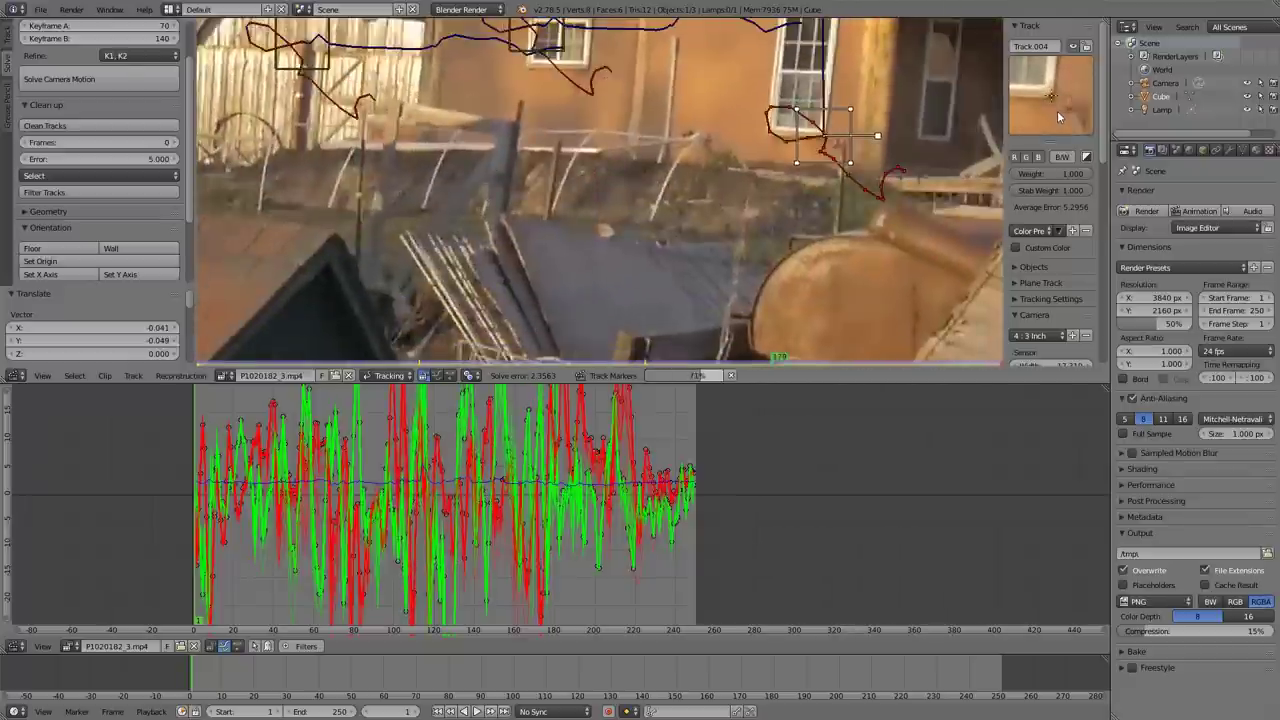
pyautogui.moveTo(676, 489); pyautogui.dragTo(610, 504)
# Step: Reselect all tracks and solve the camera motion again
pyautogui.scroll(-4, 734, 247)
pyautogui.press('a')
pyautogui.press('a')
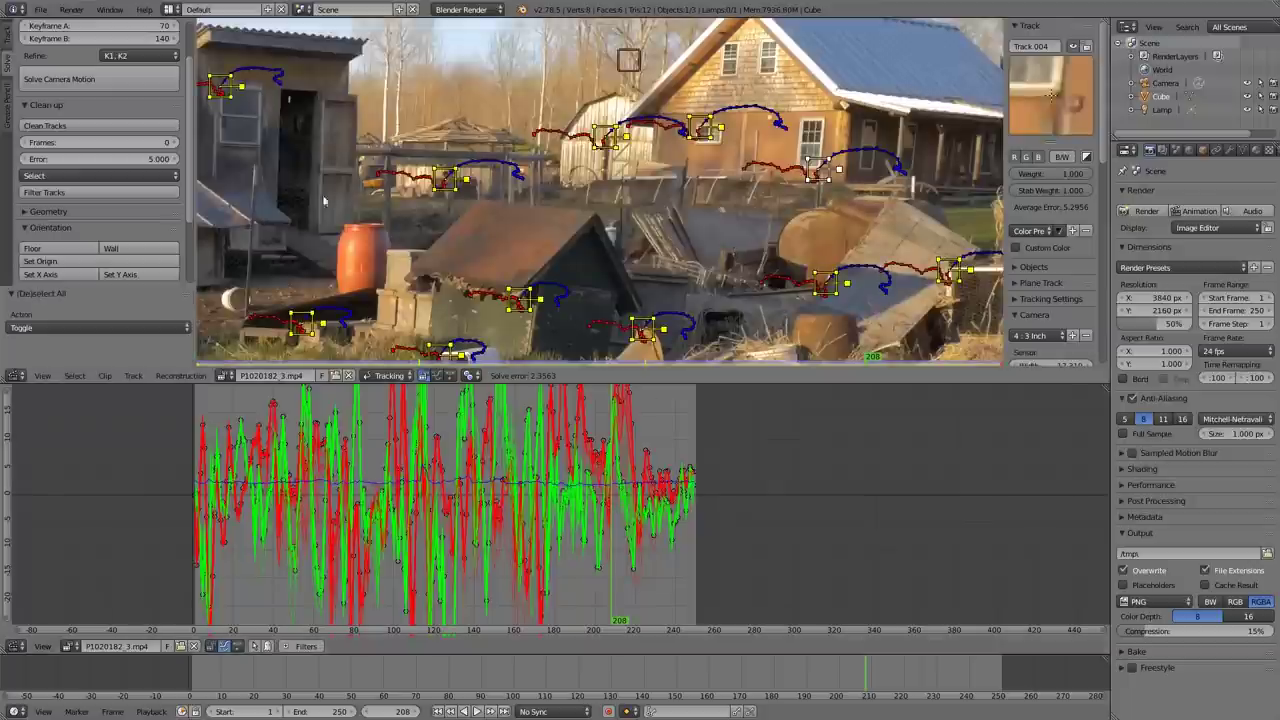
pyautogui.click(110, 79)
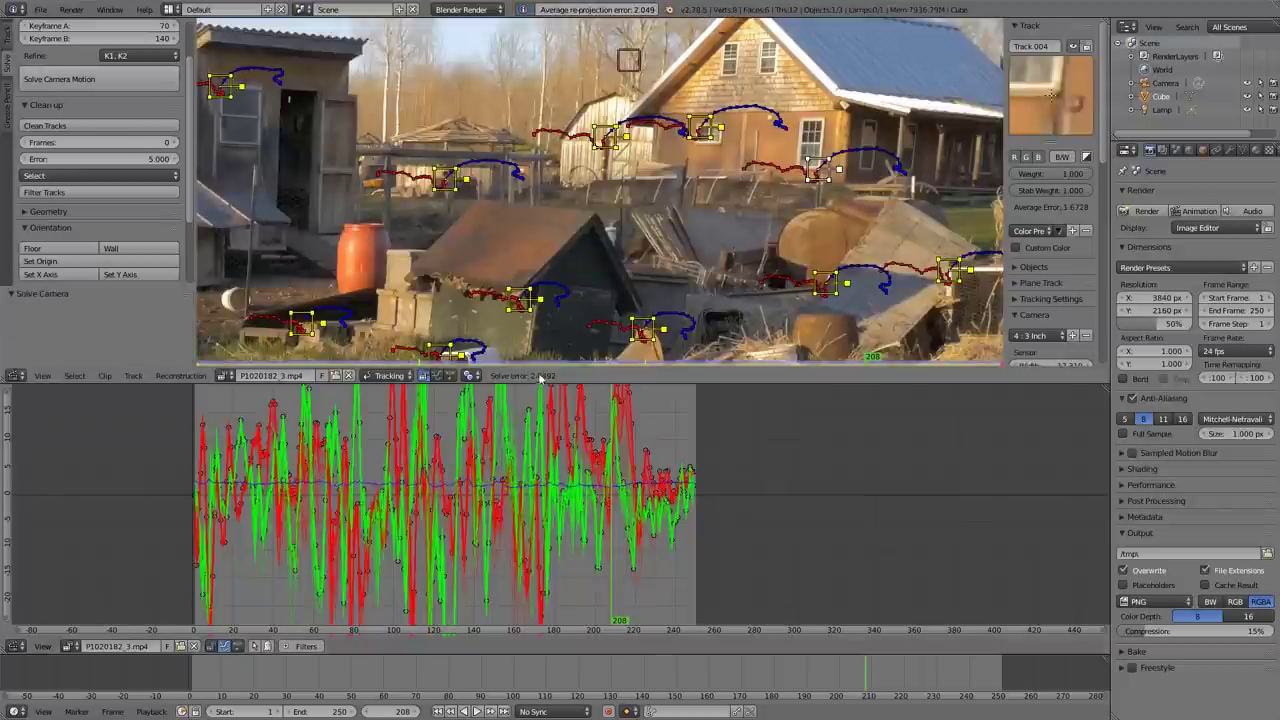
pyautogui.scroll(-3, 662, 257)
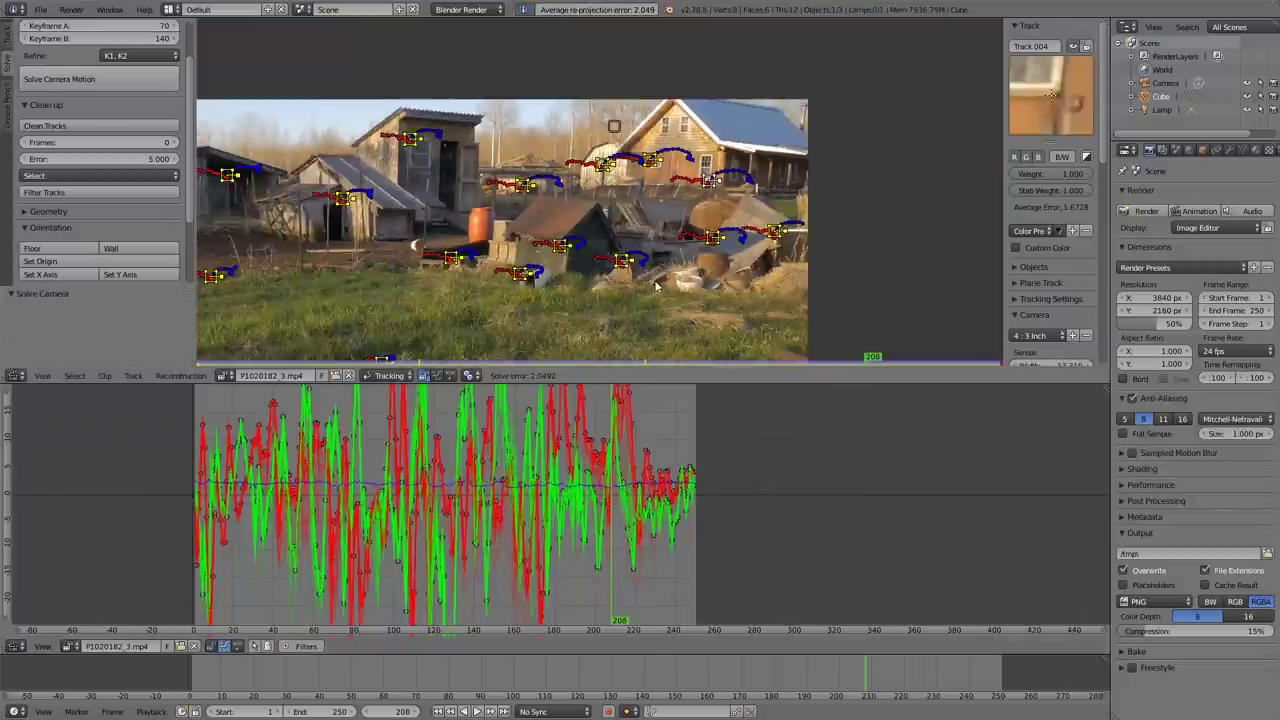
# Step: Deselect all tracks and run Clean Tracks with a reprojection error limit of 5
pyautogui.scroll(2, 656, 286)
pyautogui.press('a')
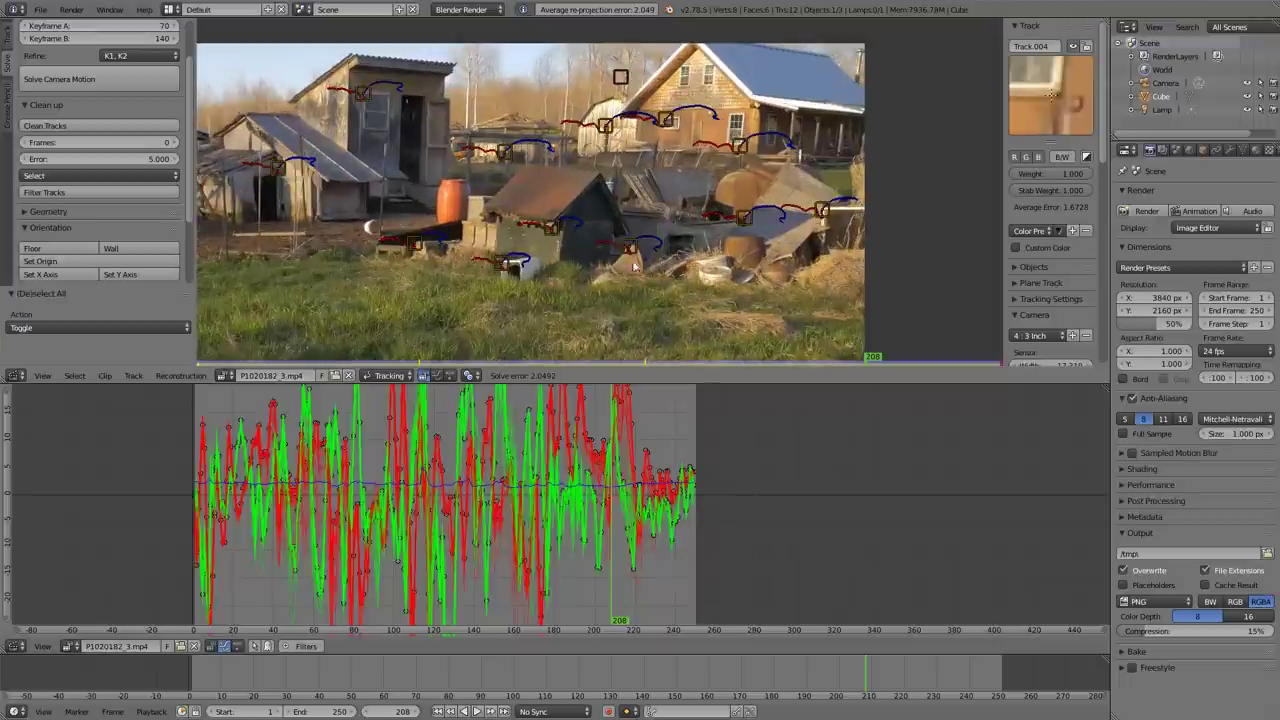
pyautogui.click(98, 126)
pyautogui.moveTo(308, 195); pyautogui.dragTo(556, 217, button='middle')
pyautogui.scroll(3, 508, 205)
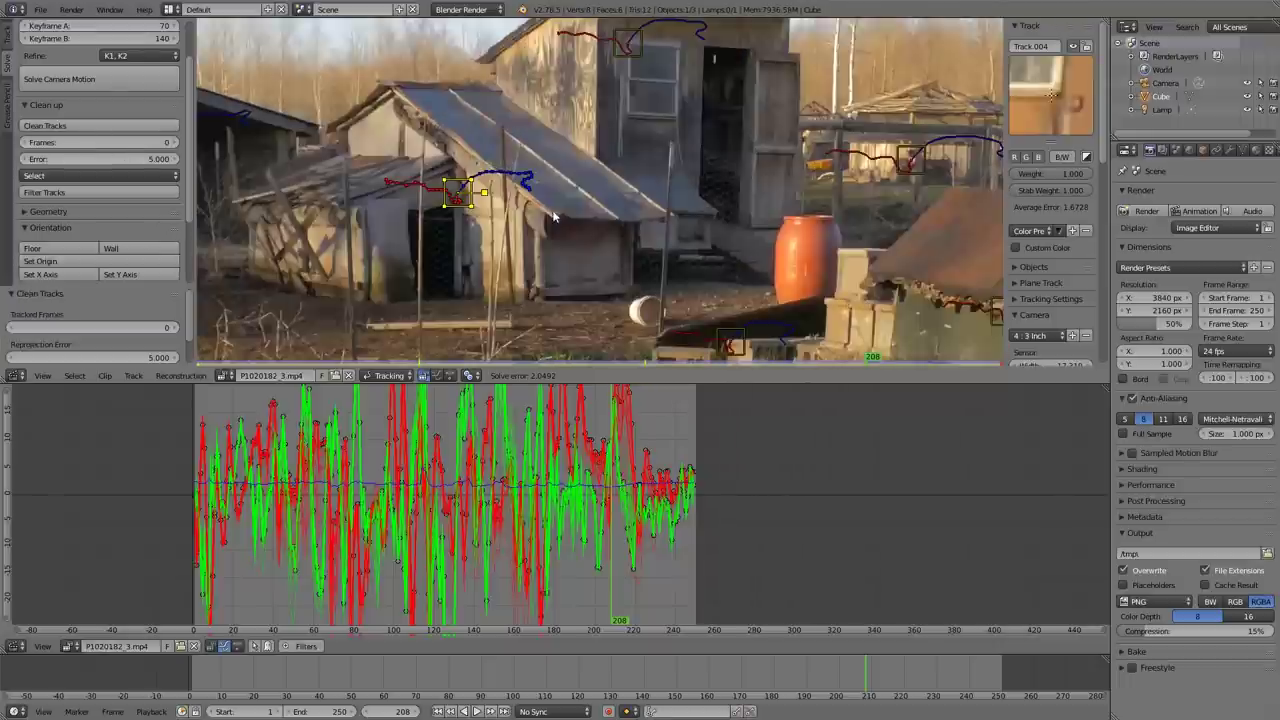
# Step: Move the small shed's marker from the doorway to the roof peak at frame 1 and track it forward
pyautogui.rightClick(470, 195)
pyautogui.moveTo(668, 662); pyautogui.dragTo(604, 710)
pyautogui.moveTo(520, 500); pyautogui.dragTo(520, 524, button='middle')
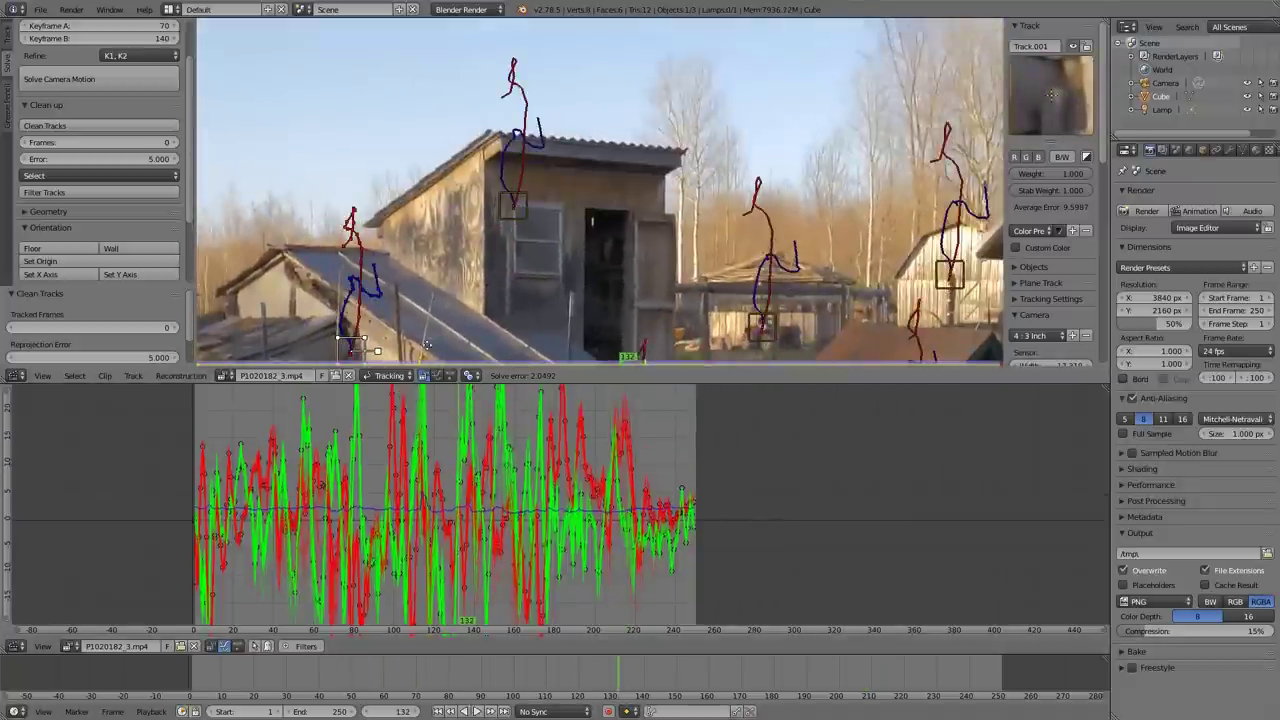
pyautogui.moveTo(450, 270); pyautogui.dragTo(503, 205, button='middle')
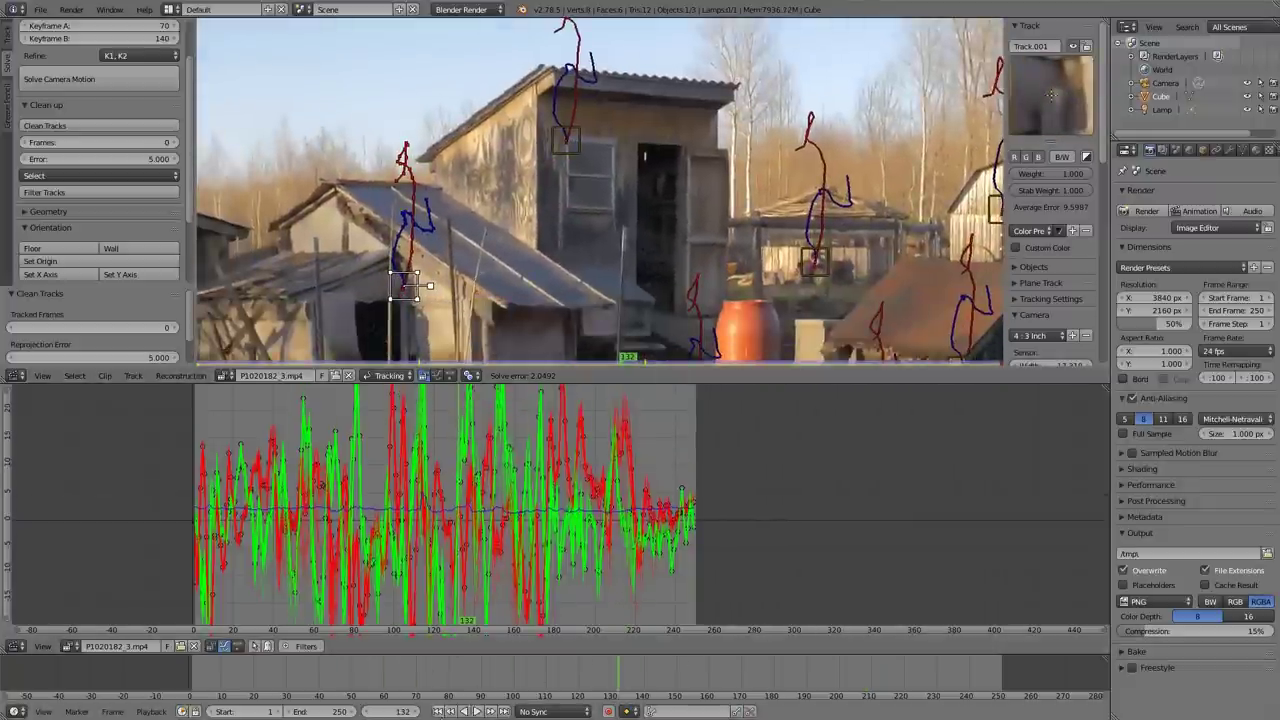
pyautogui.hotkey('shift', 'Left')
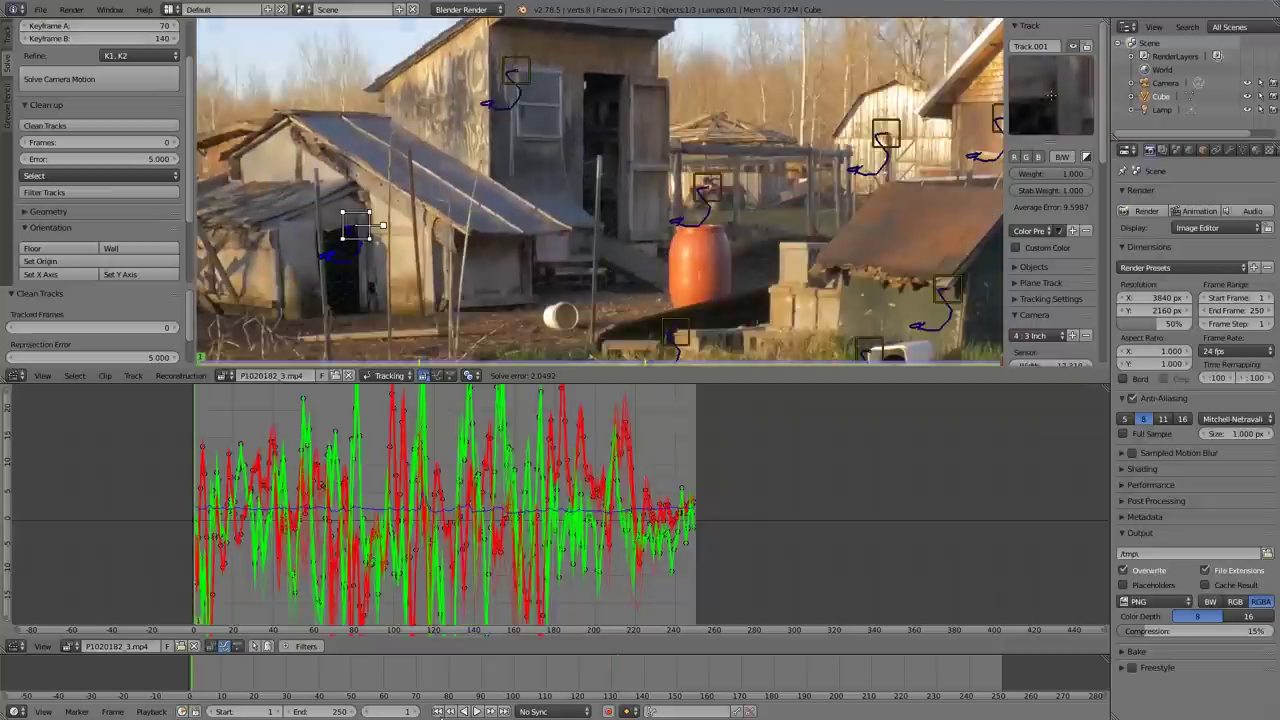
pyautogui.moveTo(367, 144); pyautogui.dragTo(507, 169, button='middle')
pyautogui.scroll(2, 508, 175)
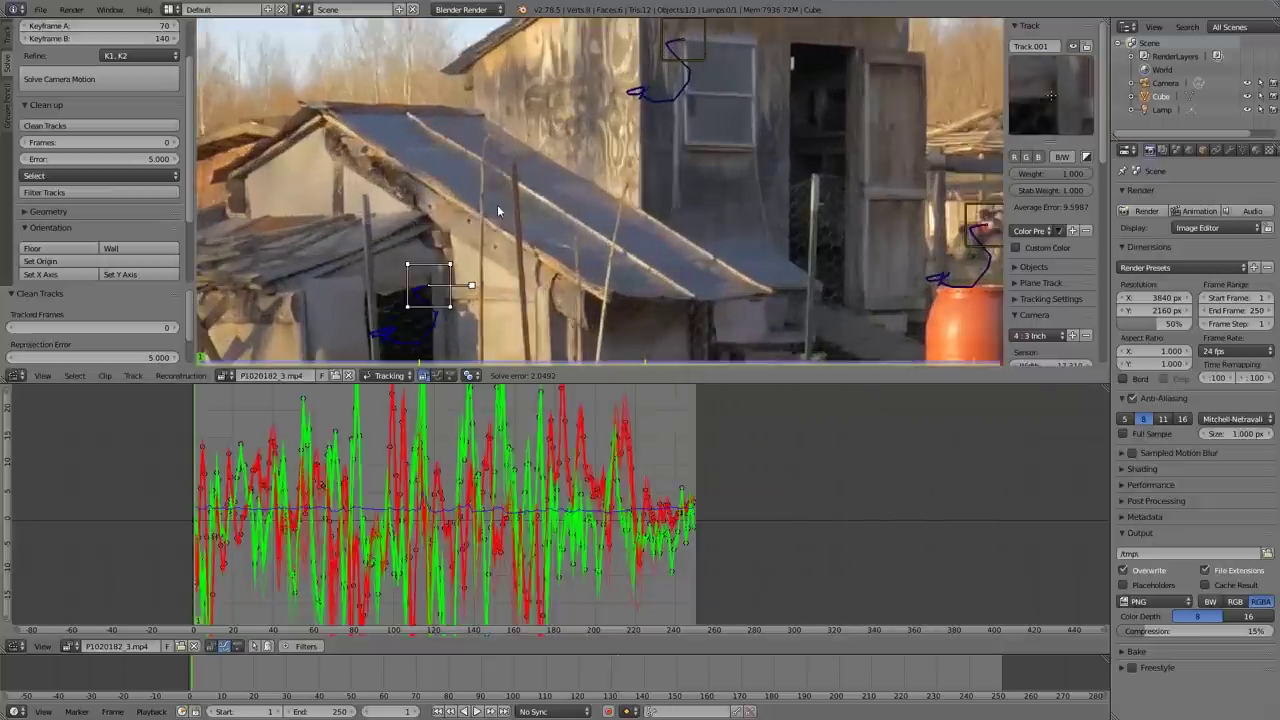
pyautogui.moveTo(481, 251); pyautogui.dragTo(573, 229, button='middle')
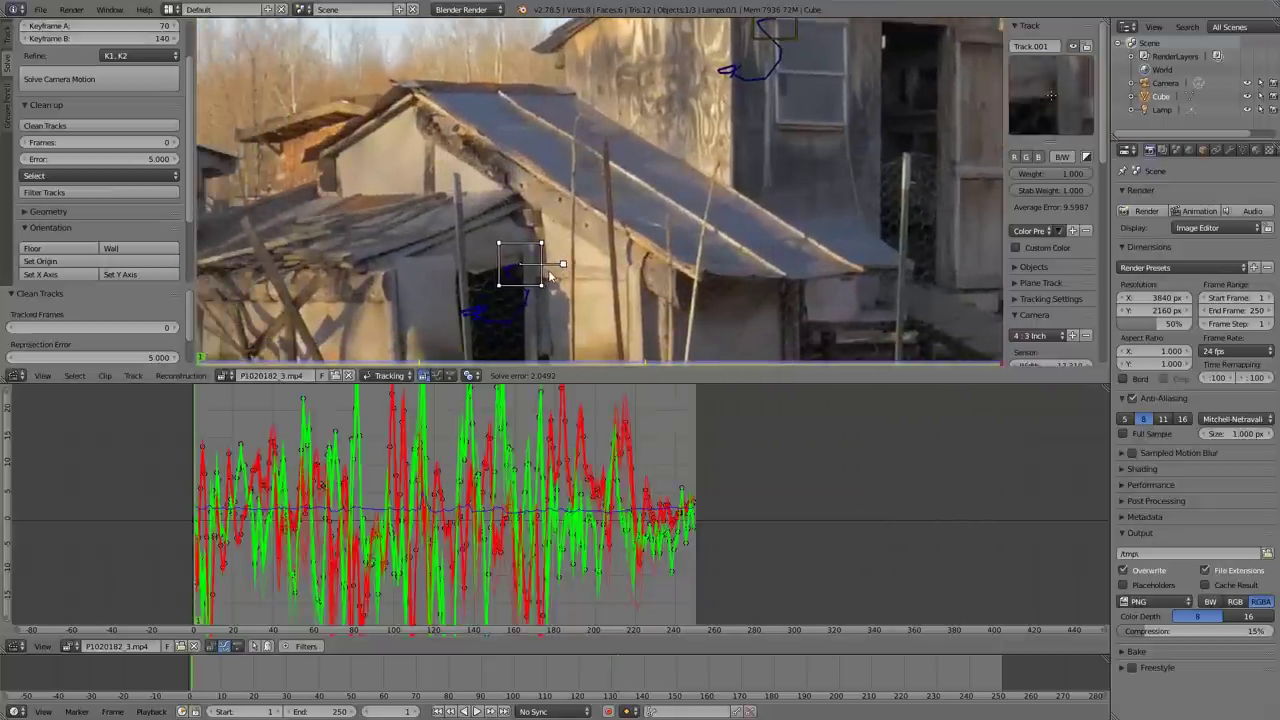
pyautogui.press('g')
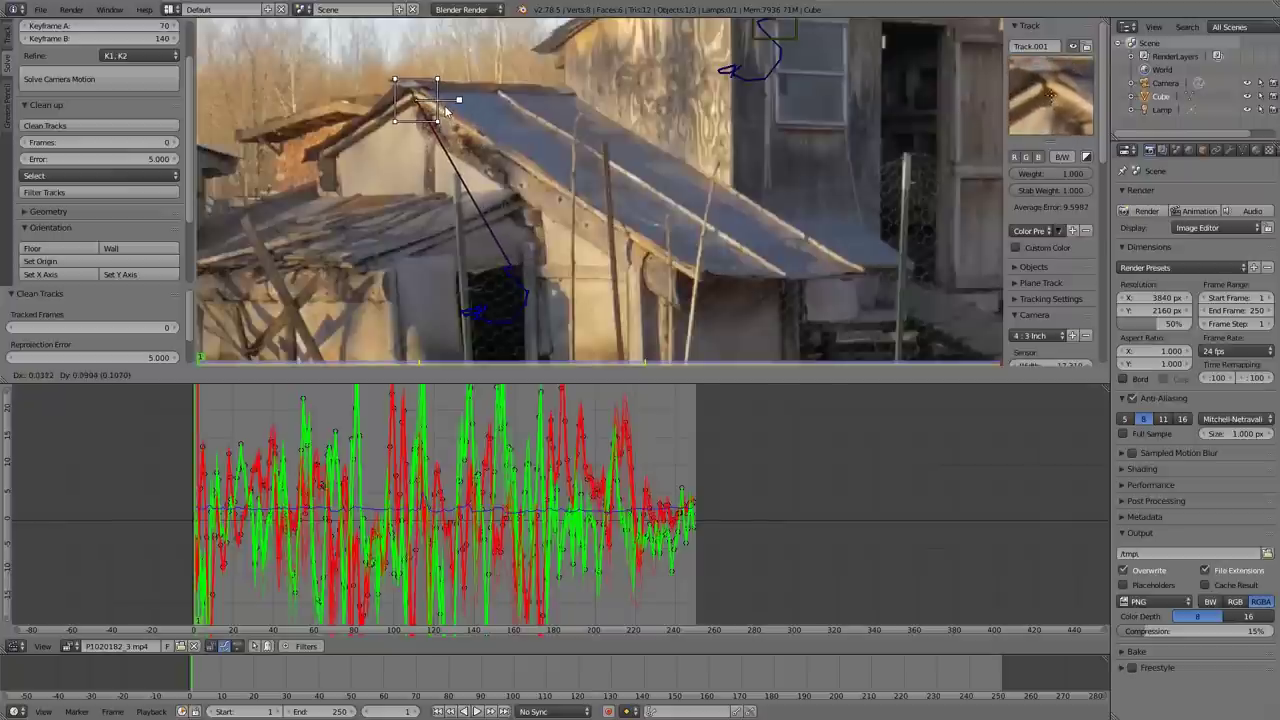
pyautogui.click(443, 110)
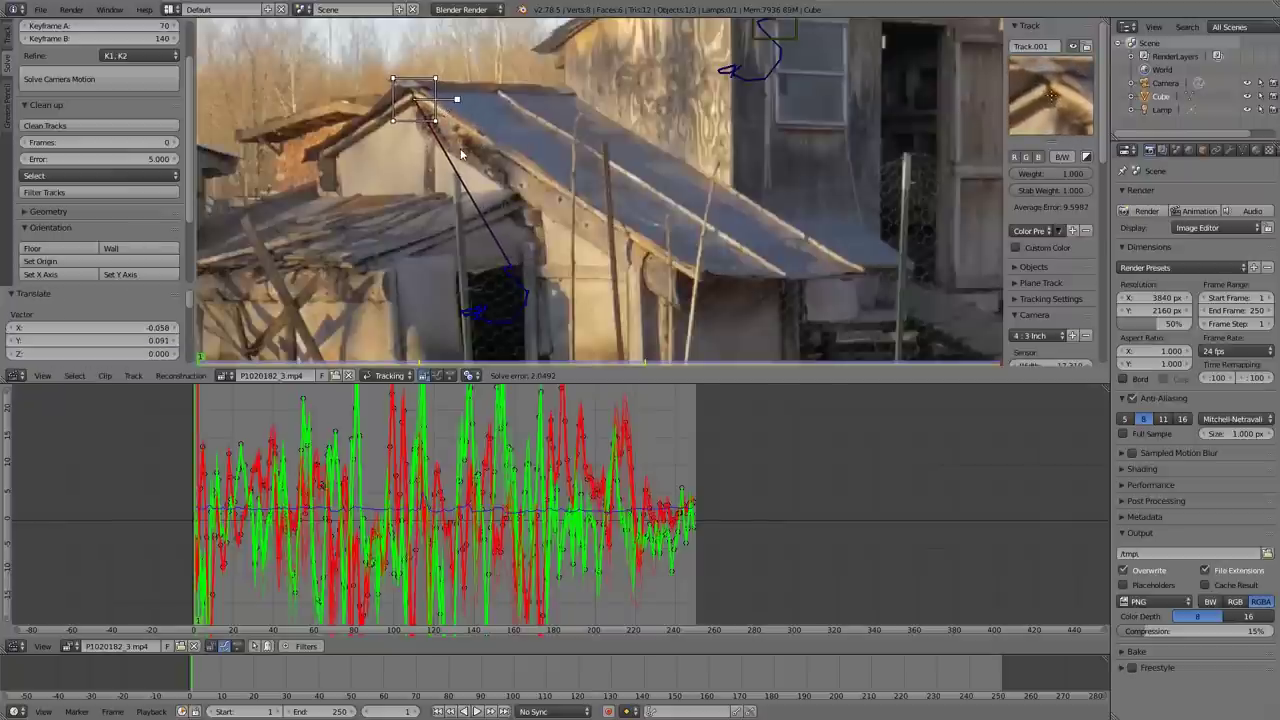
pyautogui.hotkey('ctrl', 't')
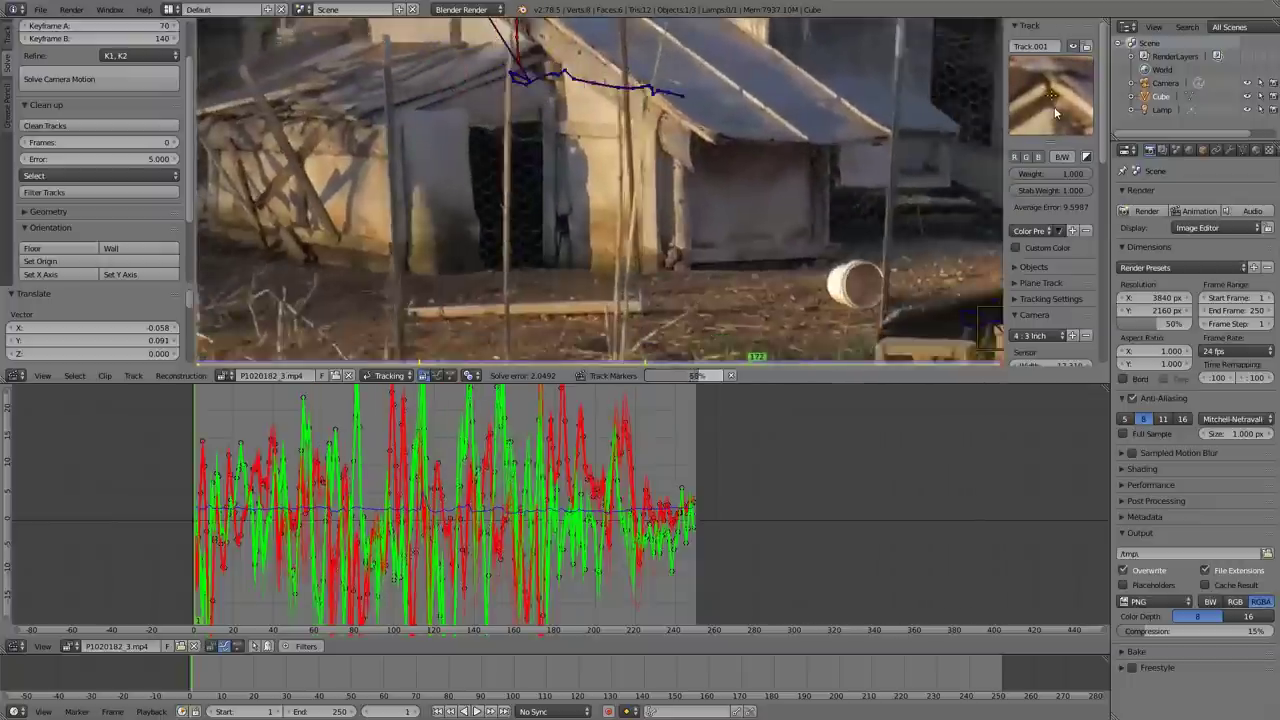
pyautogui.moveTo(560, 492); pyautogui.dragTo(508, 490)
# Step: Select all tracks, solve the camera motion with the retracked roof marker, and clear the selection
pyautogui.scroll(-7, 571, 247)
pyautogui.press('a')
pyautogui.click(100, 81)
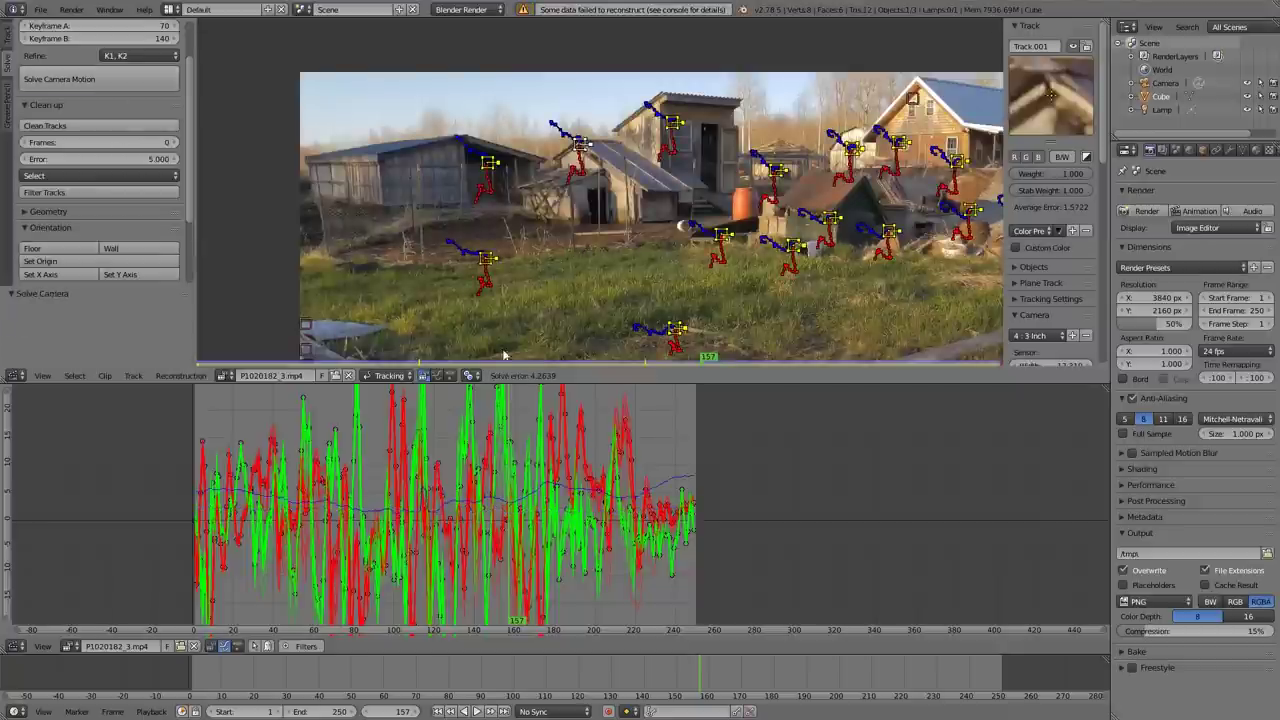
pyautogui.press('a')
# Step: Set the clean-up error limit to 8 and run Clean Tracks with nothing selected
pyautogui.scroll(2, 618, 250)
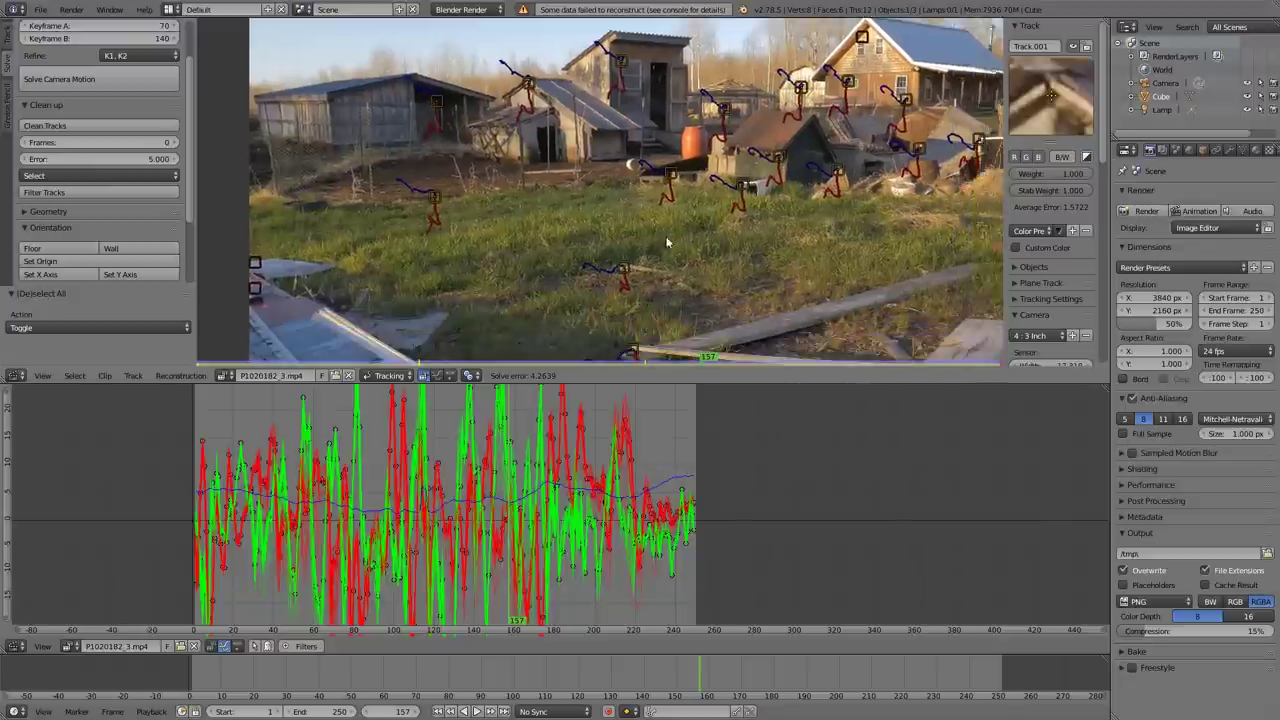
pyautogui.moveTo(578, 198); pyautogui.dragTo(585, 202, button='middle')
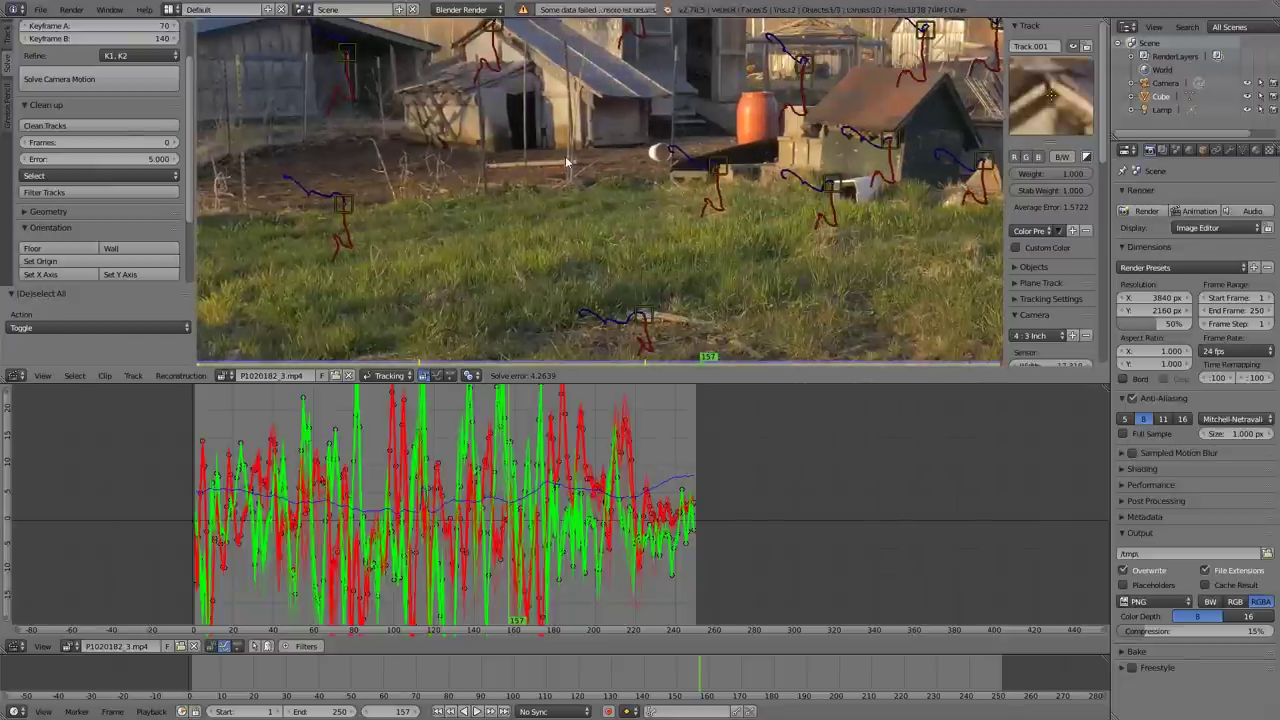
pyautogui.scroll(-1, 566, 161)
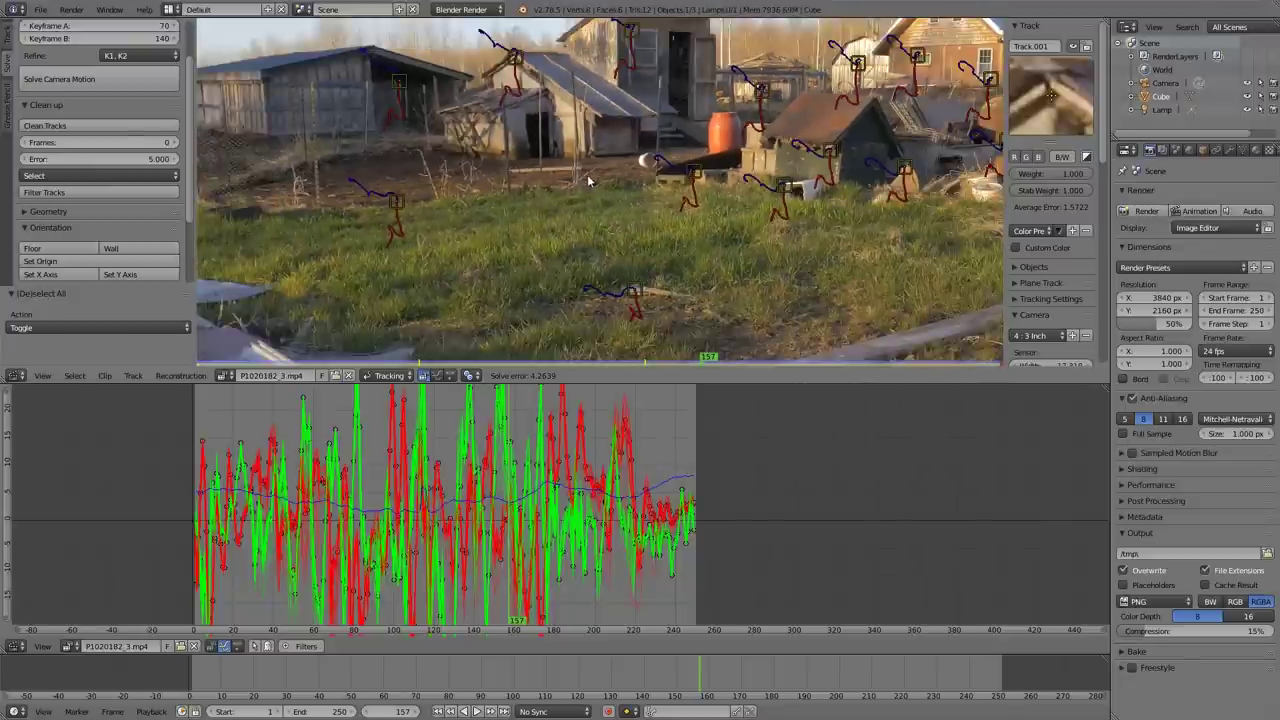
pyautogui.press('a')
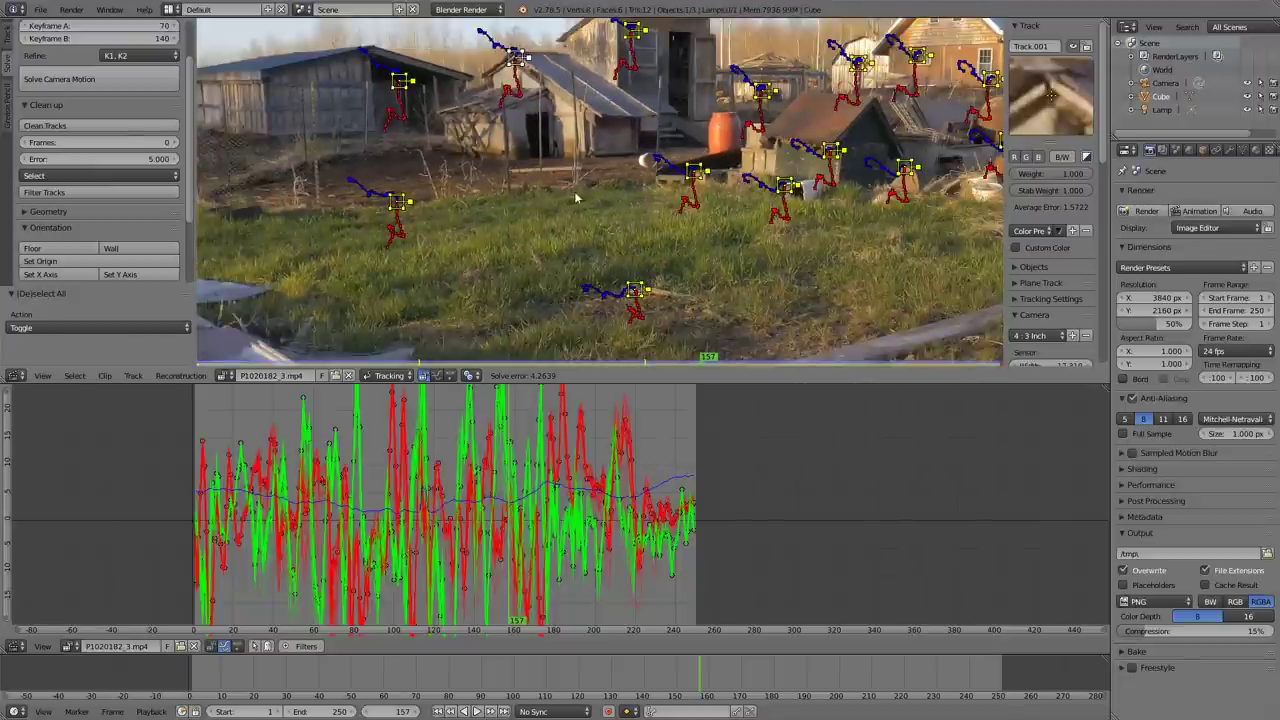
pyautogui.press('a')
pyautogui.scroll(2, 143, 195)
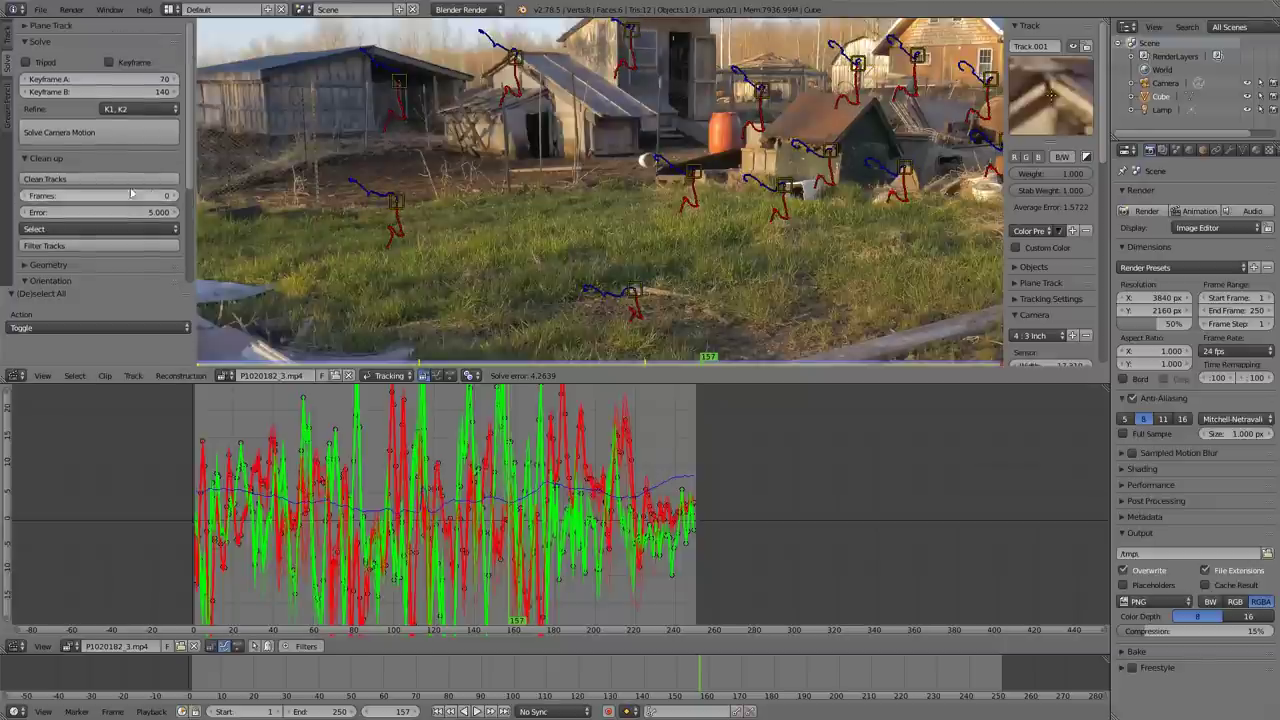
pyautogui.click(110, 180)
pyautogui.press('a')
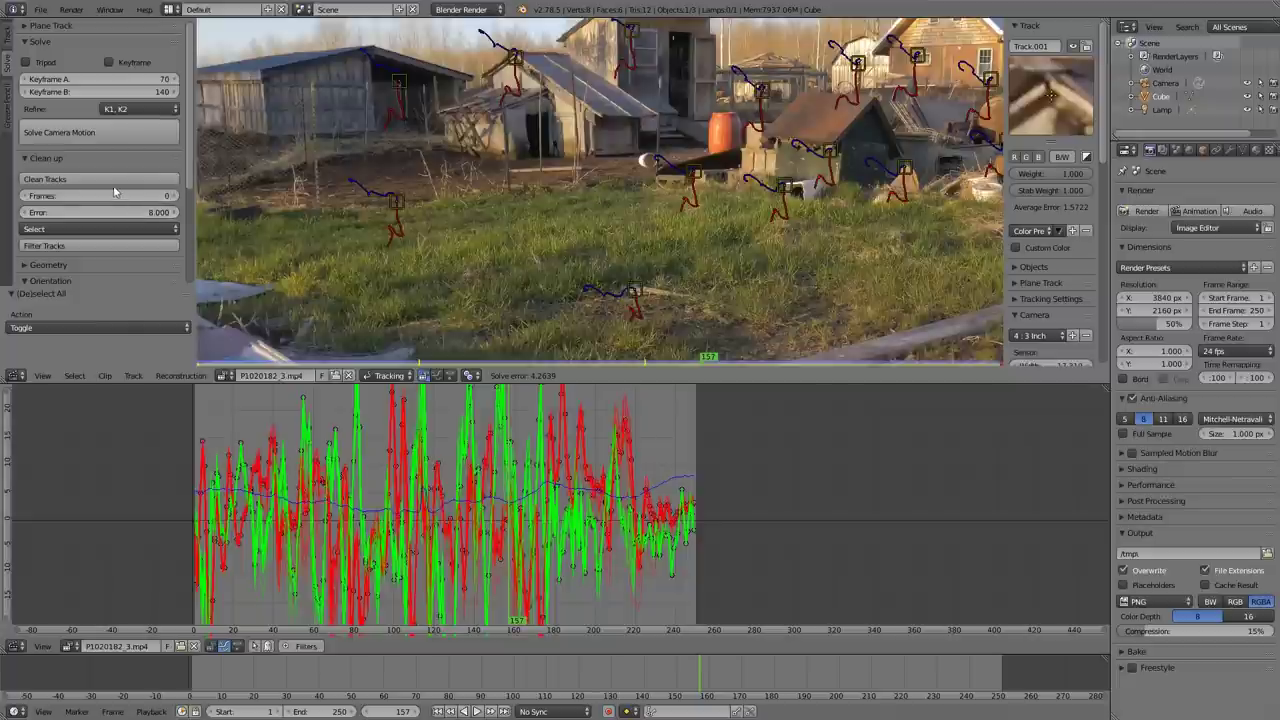
pyautogui.click(170, 180)
# Step: Select the marker in the barn's dark opening and check how it follows the footage up to frame 198
pyautogui.rightClick(403, 90)
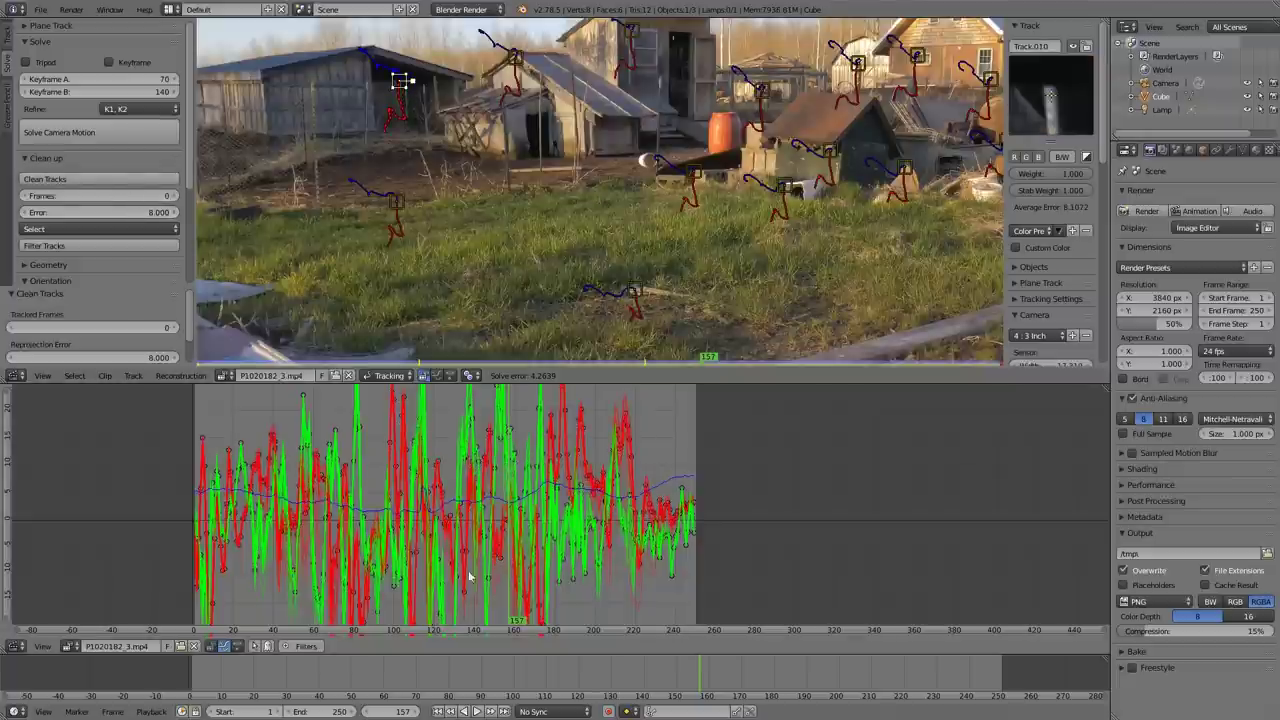
pyautogui.moveTo(660, 672)
pyautogui.mouseDown()
pyautogui.moveTo(530, 680)
pyautogui.moveTo(1073, 686)
pyautogui.moveTo(832, 686)
pyautogui.mouseUp()
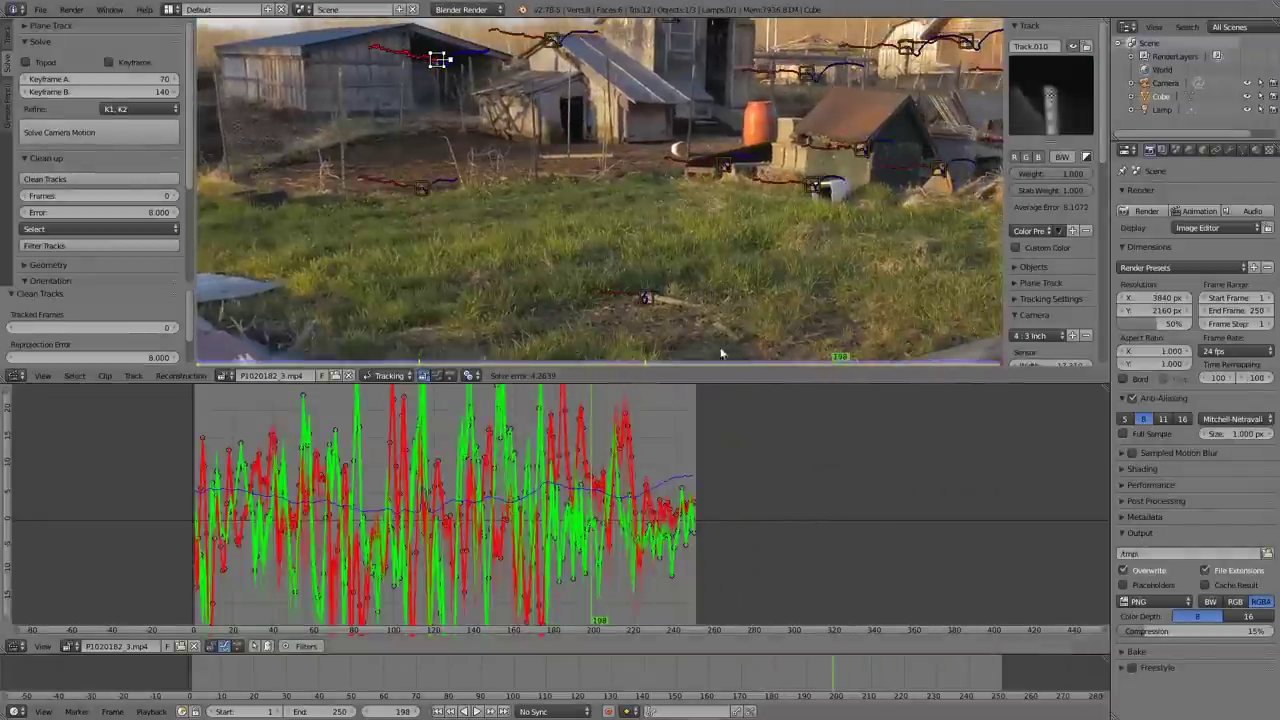
pyautogui.press('a')
pyautogui.moveTo(729, 258); pyautogui.dragTo(600, 273, button='middle')
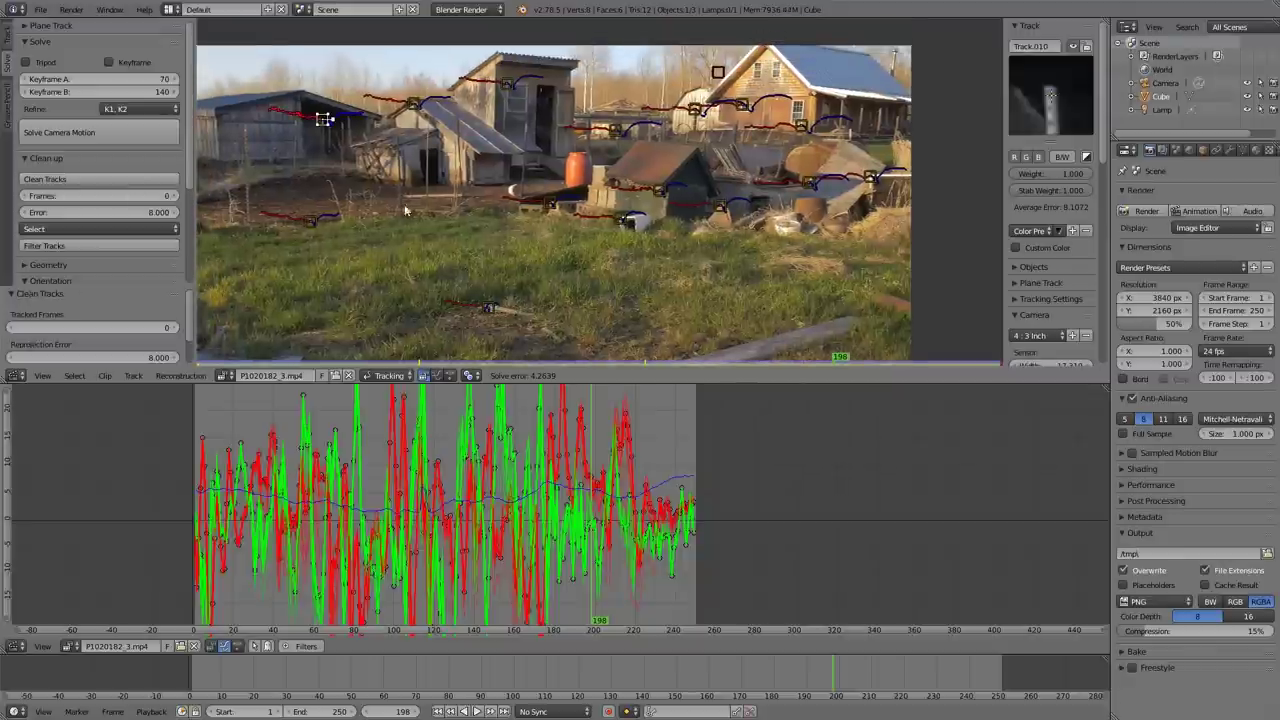
# Step: Lower the clean-up error limit to 6, run Clean Tracks, and clear the selection
pyautogui.scroll(-5, 438, 215)
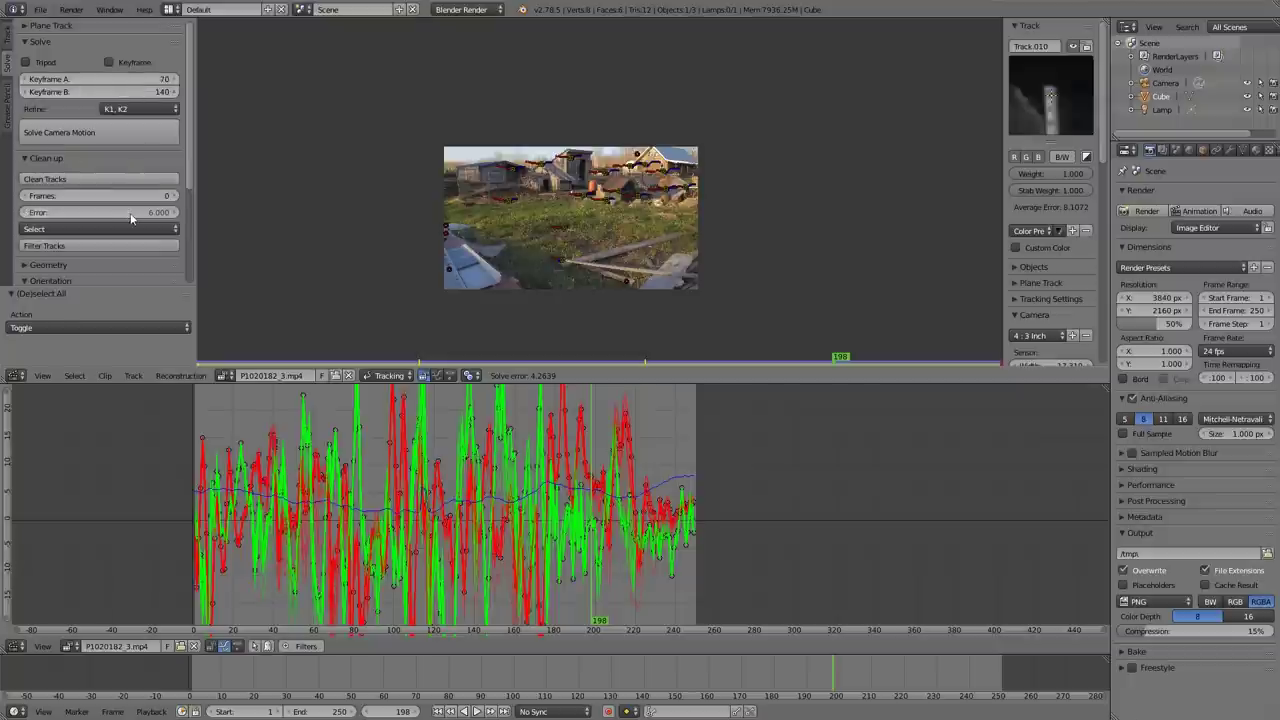
pyautogui.click(141, 180)
pyautogui.scroll(4, 500, 234)
pyautogui.press('a')
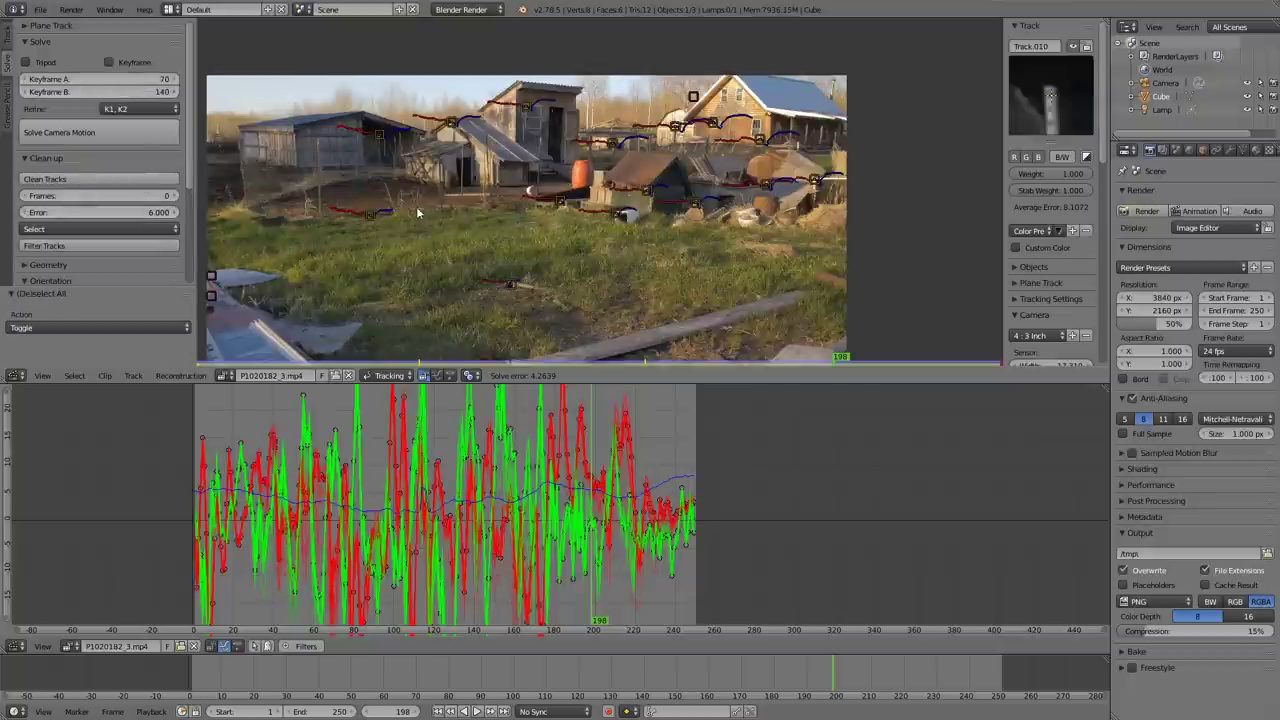
# Step: Select the marker at the far edge of the grass and check its tracking by scrubbing back to frame 57
pyautogui.rightClick(376, 214)
pyautogui.moveTo(700, 678); pyautogui.dragTo(372, 680)
pyautogui.keyDown('alt'); pyautogui.scroll(20, 682, 678); pyautogui.keyUp('alt')
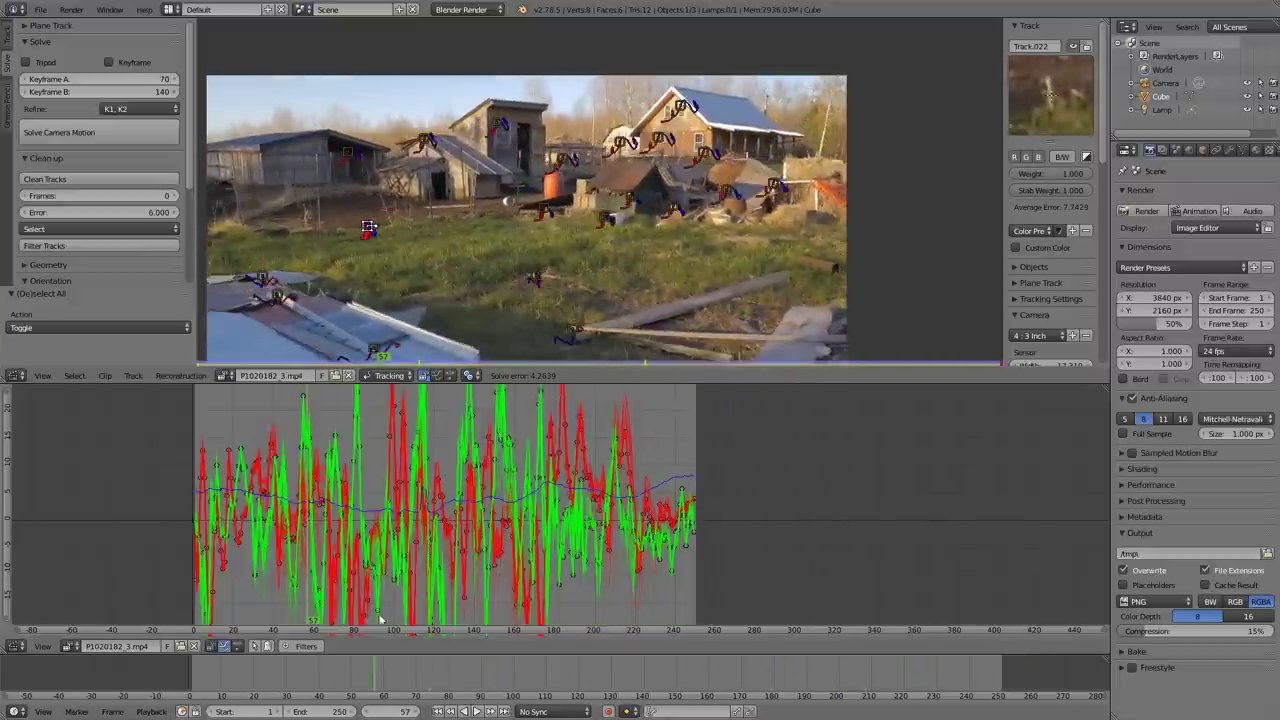
# Step: Solve the camera motion with Keyframe A at 80 and at 90, and keep Keyframe A at 80
pyautogui.click(40, 9)
pyautogui.click(82, 112)
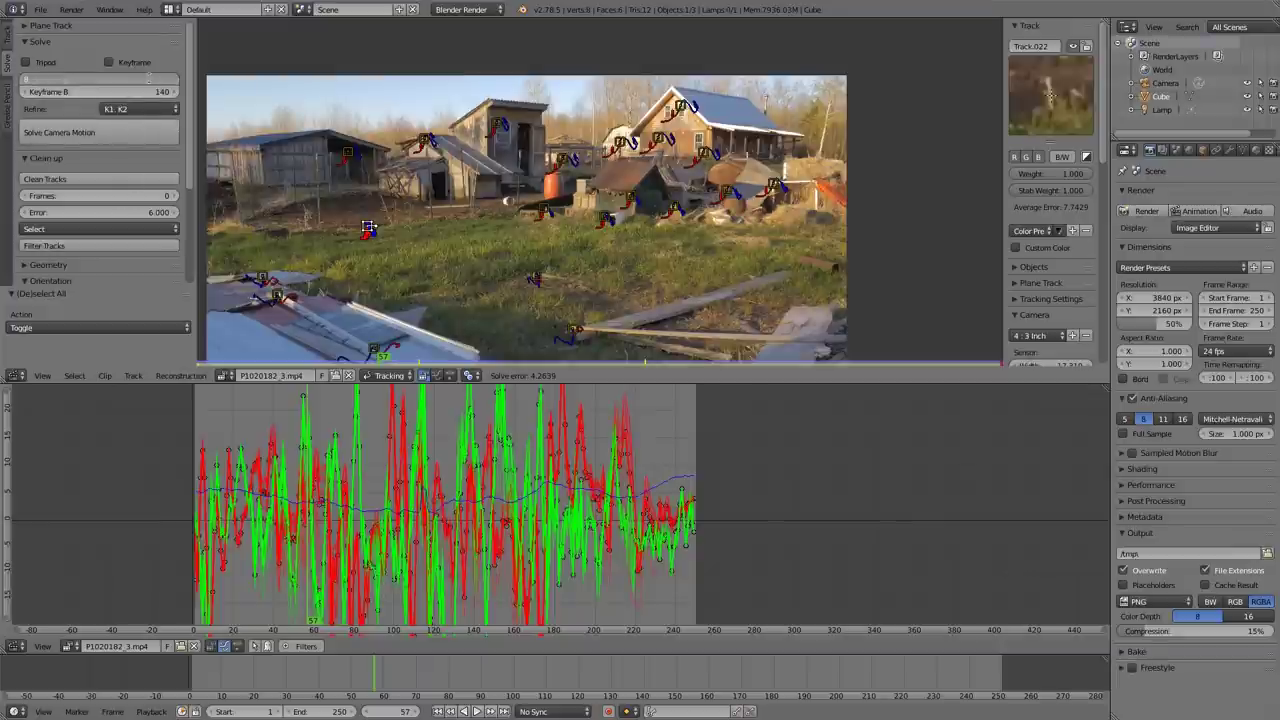
pyautogui.click(100, 132)
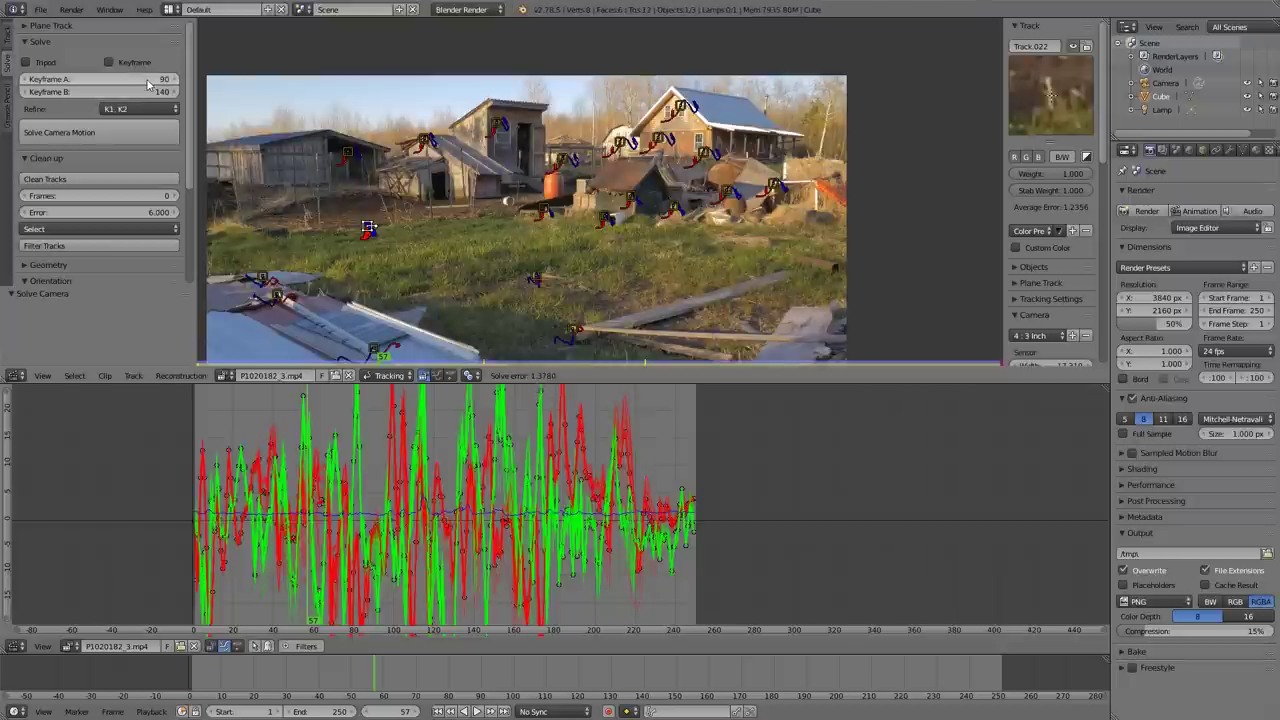
pyautogui.click(156, 131)
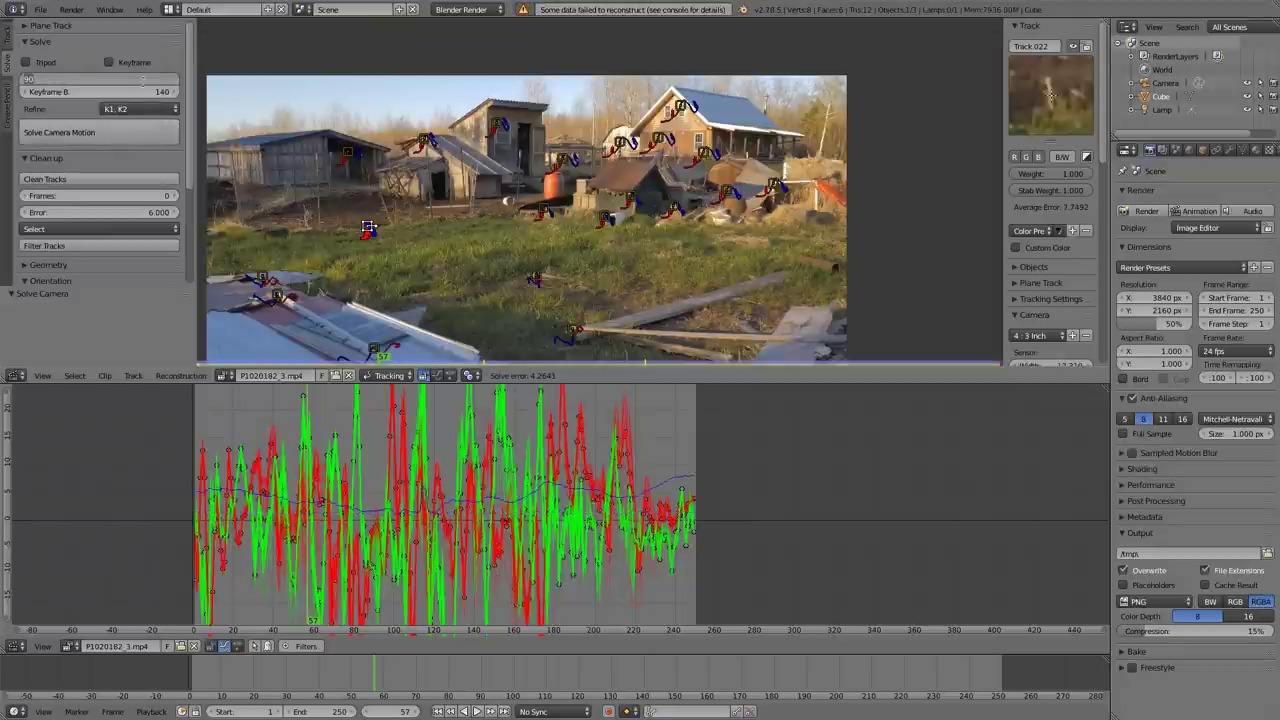
pyautogui.click(140, 132)
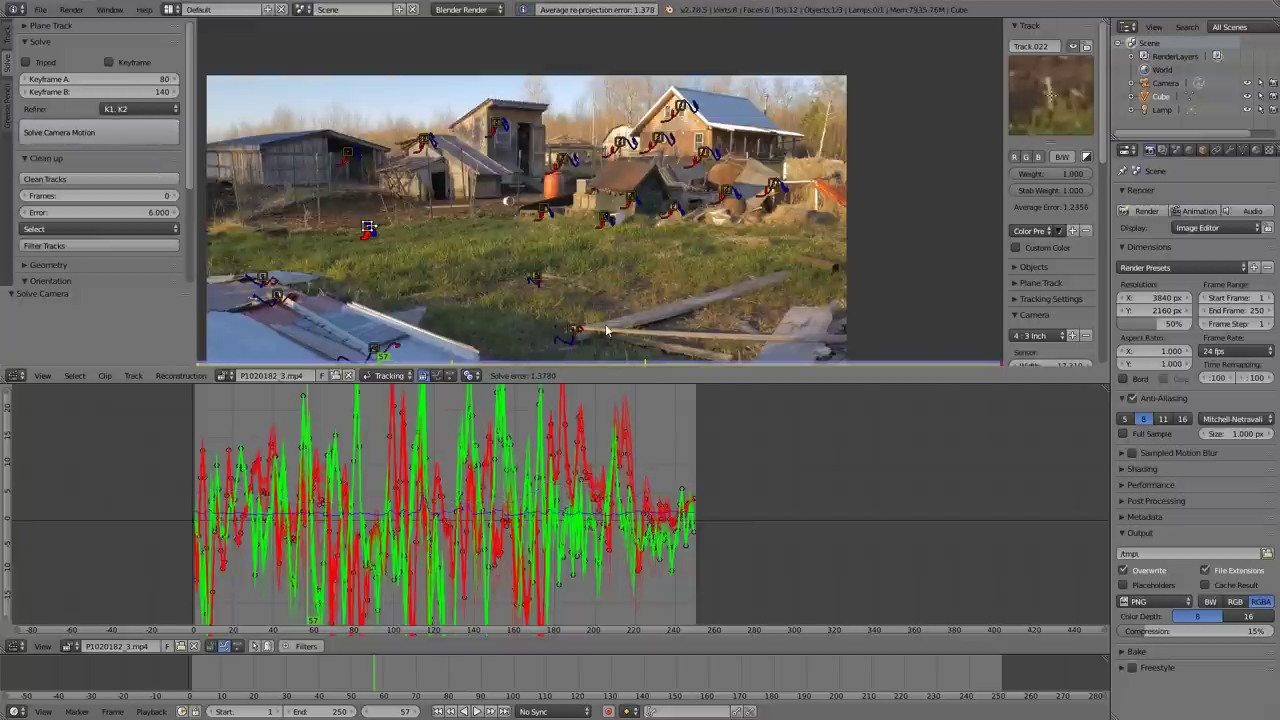
# Step: Set the clean-up error limit to 2 and run Clean Tracks with nothing selected
pyautogui.moveTo(623, 323); pyautogui.dragTo(629, 271, button='middle')
pyautogui.scroll(-2, 600, 440)
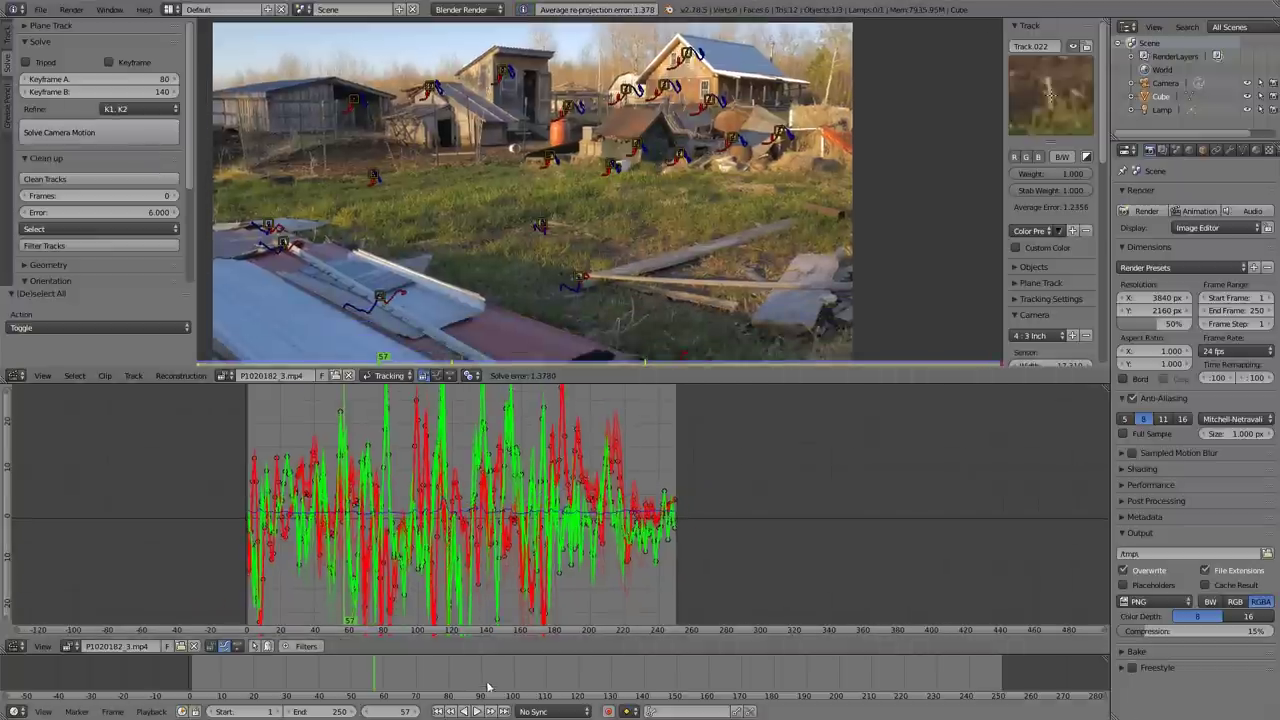
pyautogui.click(128, 180)
# Step: Select the marker on the metal roofing sheets and examine its tracking up close across the clip
pyautogui.keyDown('shift'); pyautogui.rightClick(382, 295); pyautogui.keyUp('shift')
pyautogui.moveTo(426, 676)
pyautogui.mouseDown()
pyautogui.moveTo(755, 703)
pyautogui.moveTo(341, 688)
pyautogui.moveTo(406, 686)
pyautogui.mouseUp()
pyautogui.scroll(5, 351, 330)
pyautogui.moveTo(351, 330); pyautogui.dragTo(788, 56, button='middle')
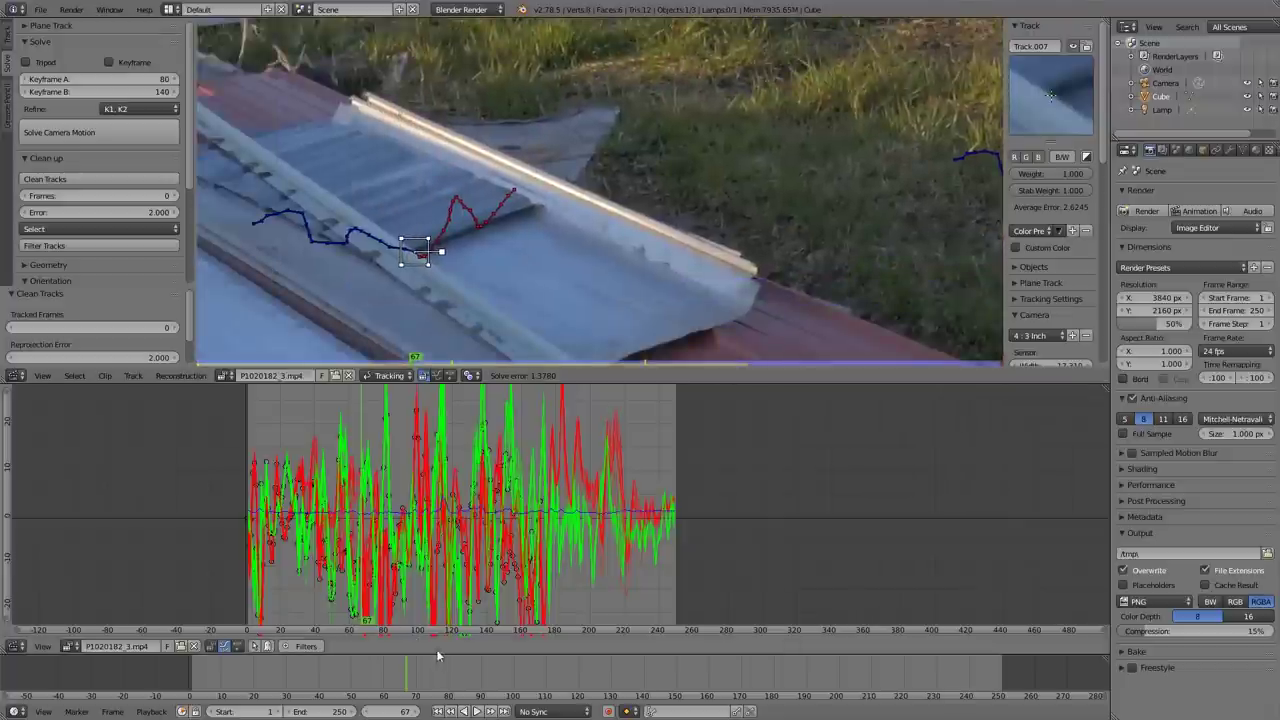
pyautogui.moveTo(563, 678); pyautogui.dragTo(598, 680)
pyautogui.moveTo(403, 360); pyautogui.dragTo(683, 271, button='middle')
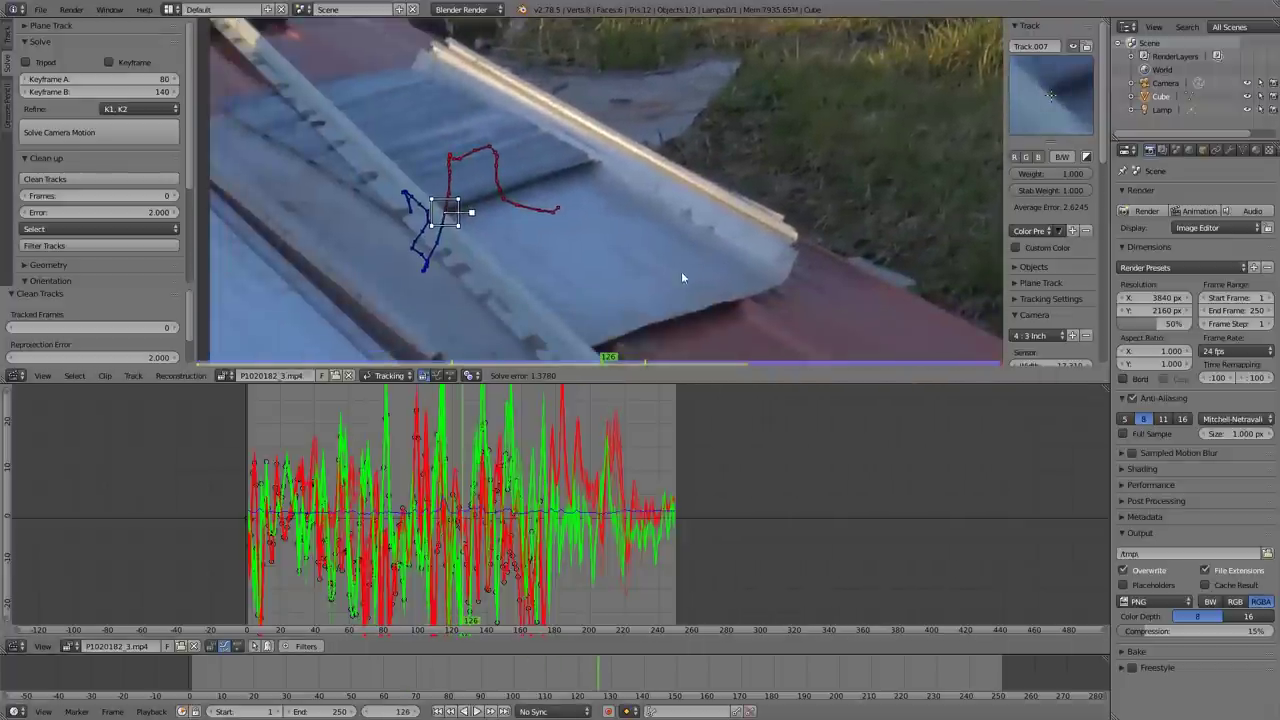
pyautogui.moveTo(766, 680); pyautogui.dragTo(409, 674)
# Step: Select the marker at the end of the long thin plank and check its tracking by scrubbing to frame 130
pyautogui.scroll(-3, 536, 551)
pyautogui.scroll(-9, 589, 342)
pyautogui.press('a')
pyautogui.moveTo(632, 240); pyautogui.dragTo(518, 252, button='middle')
pyautogui.scroll(6, 518, 252)
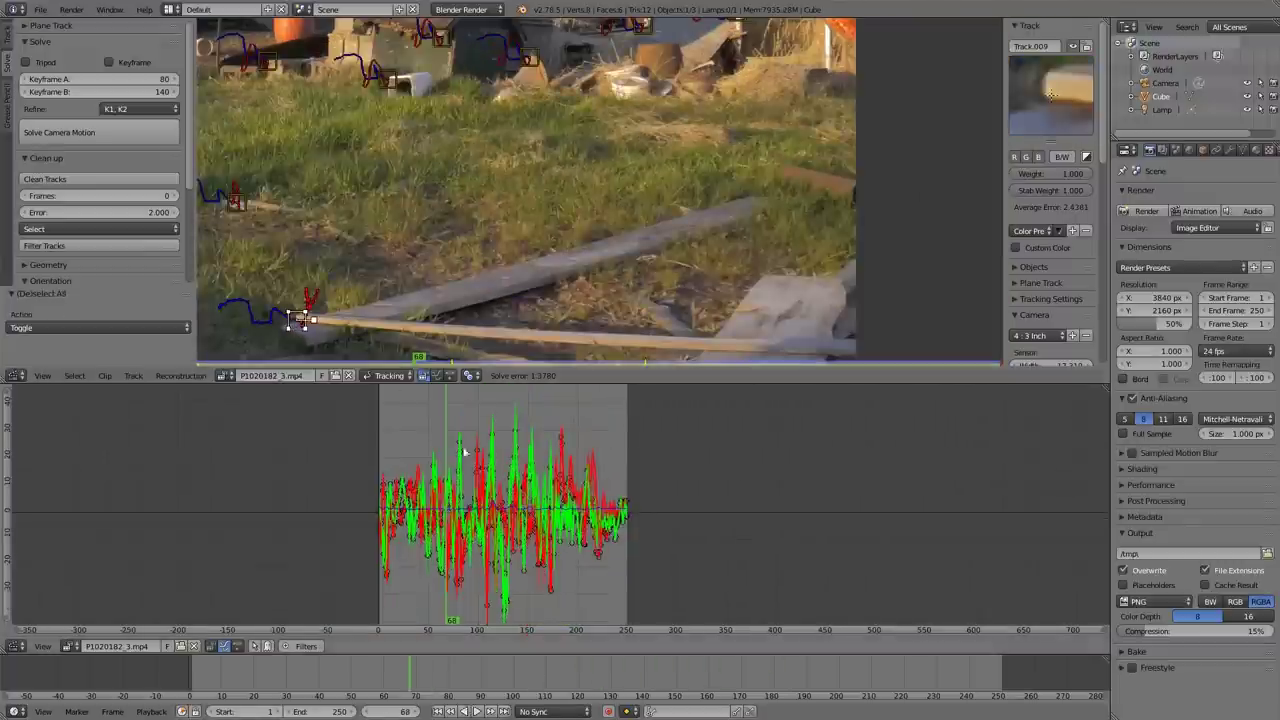
pyautogui.click(632, 665)
pyautogui.moveTo(632, 661)
pyautogui.mouseDown()
pyautogui.moveTo(309, 670)
pyautogui.moveTo(611, 692)
pyautogui.moveTo(764, 675)
pyautogui.moveTo(531, 688)
pyautogui.moveTo(613, 674)
pyautogui.mouseUp()
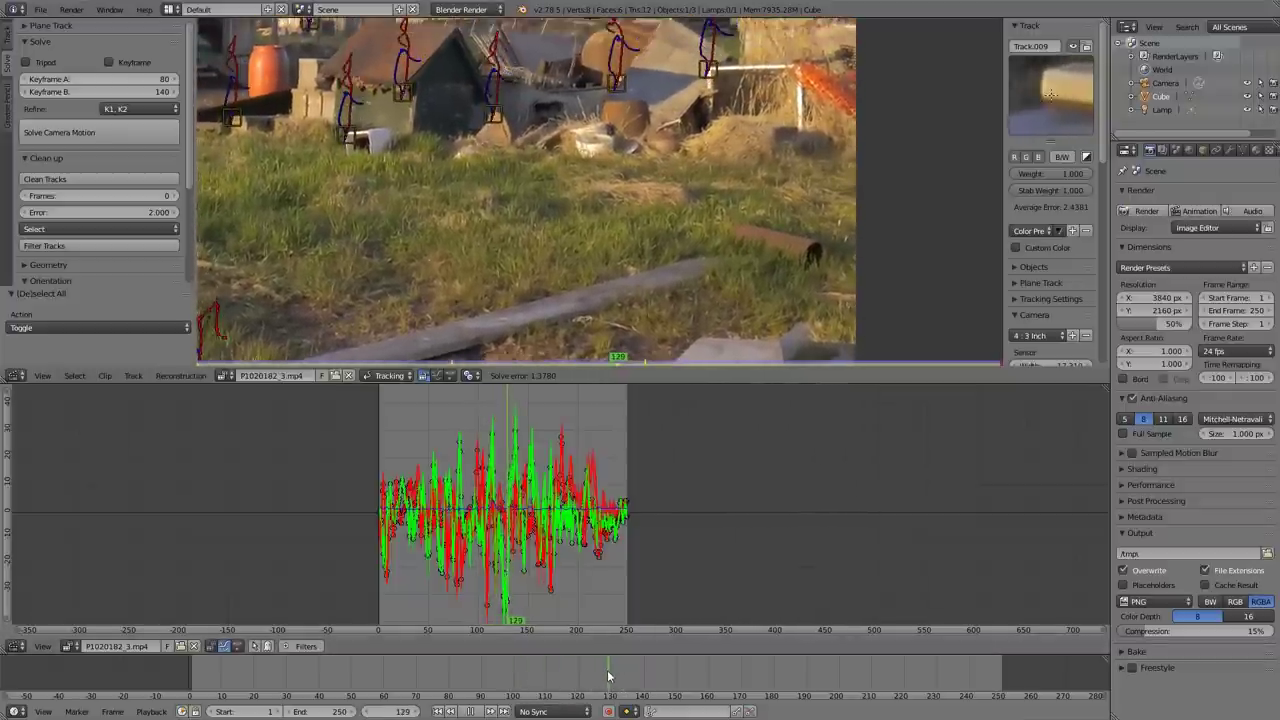
pyautogui.press('Left')
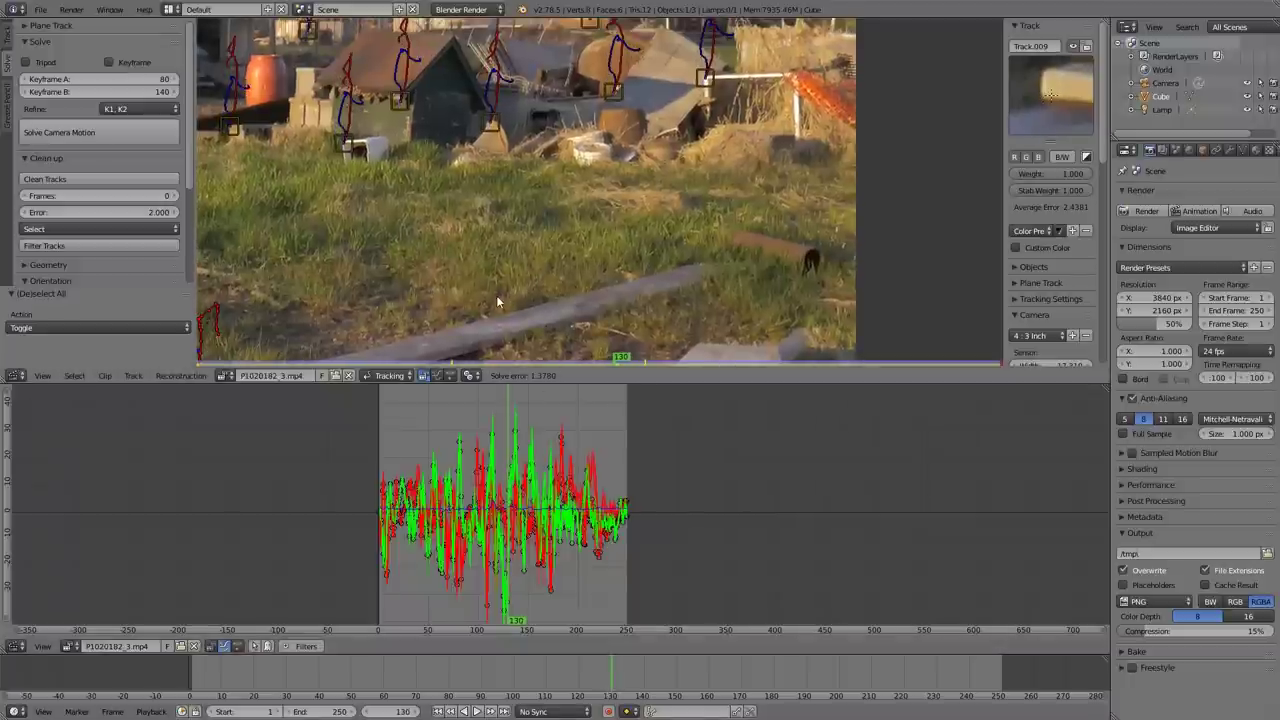
# Step: At frame 131, shift the plank-end marker about 0.002 along X and compare it with the previous frame
pyautogui.scroll(8, 321, 183)
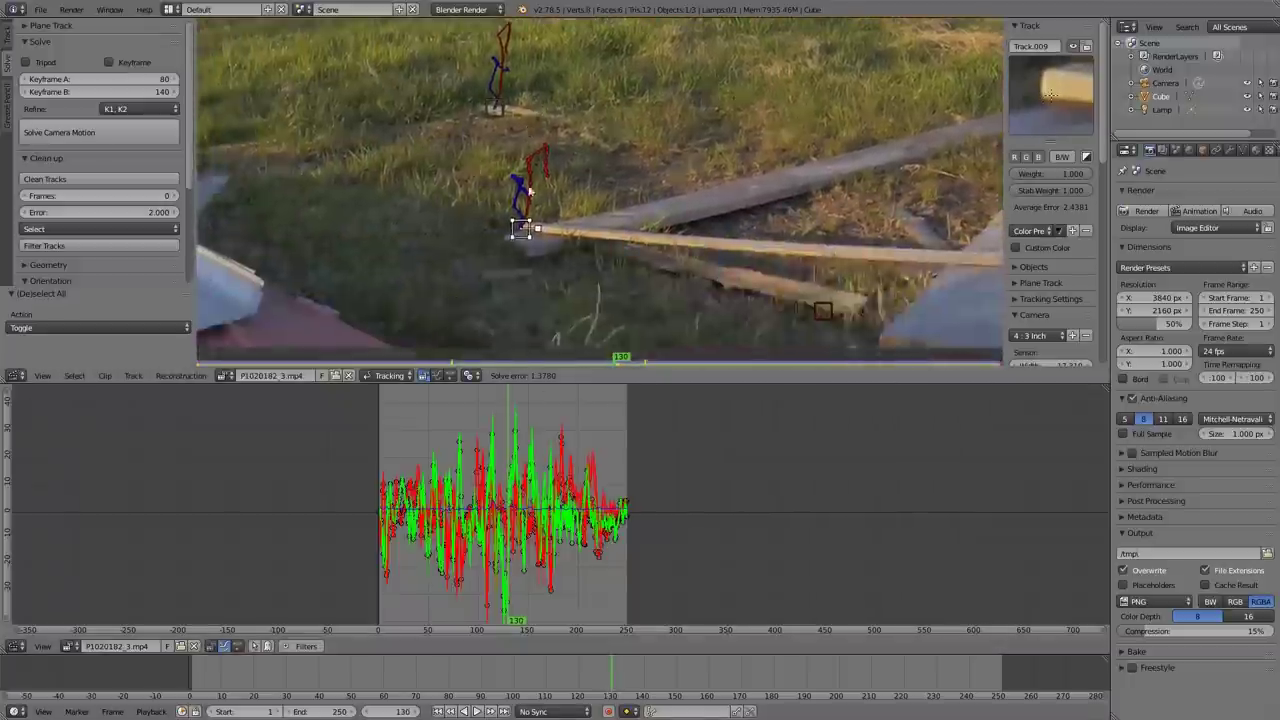
pyautogui.press('Right')
pyautogui.moveTo(349, 310); pyautogui.dragTo(462, 170, button='middle')
pyautogui.press('g')
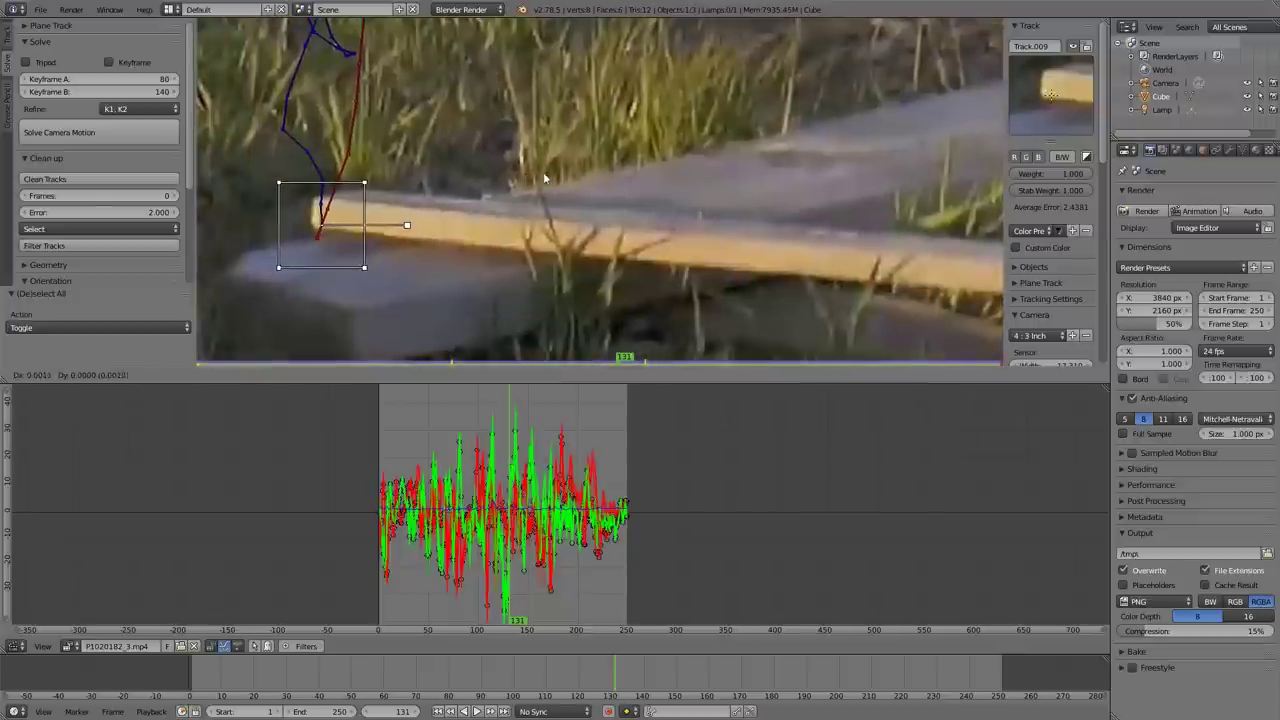
pyautogui.click(540, 180)
pyautogui.press('Left')
pyautogui.press('Right')
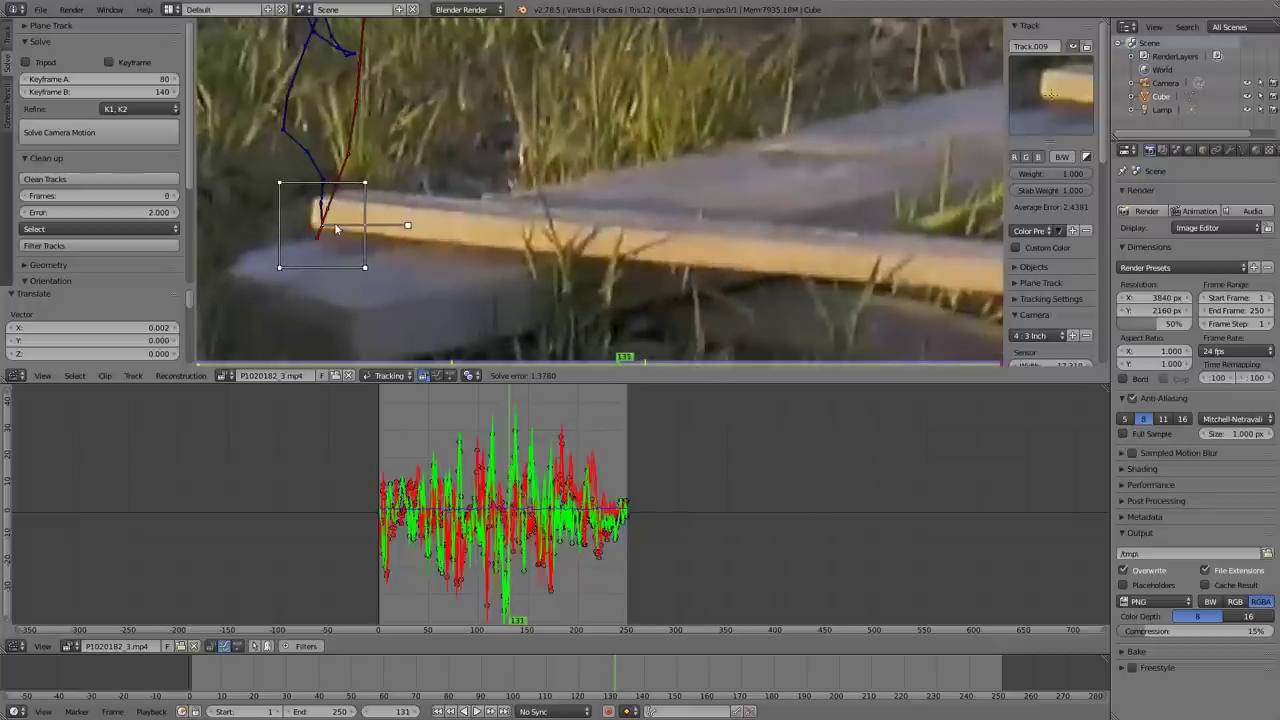
pyautogui.scroll(-1, 158, 267)
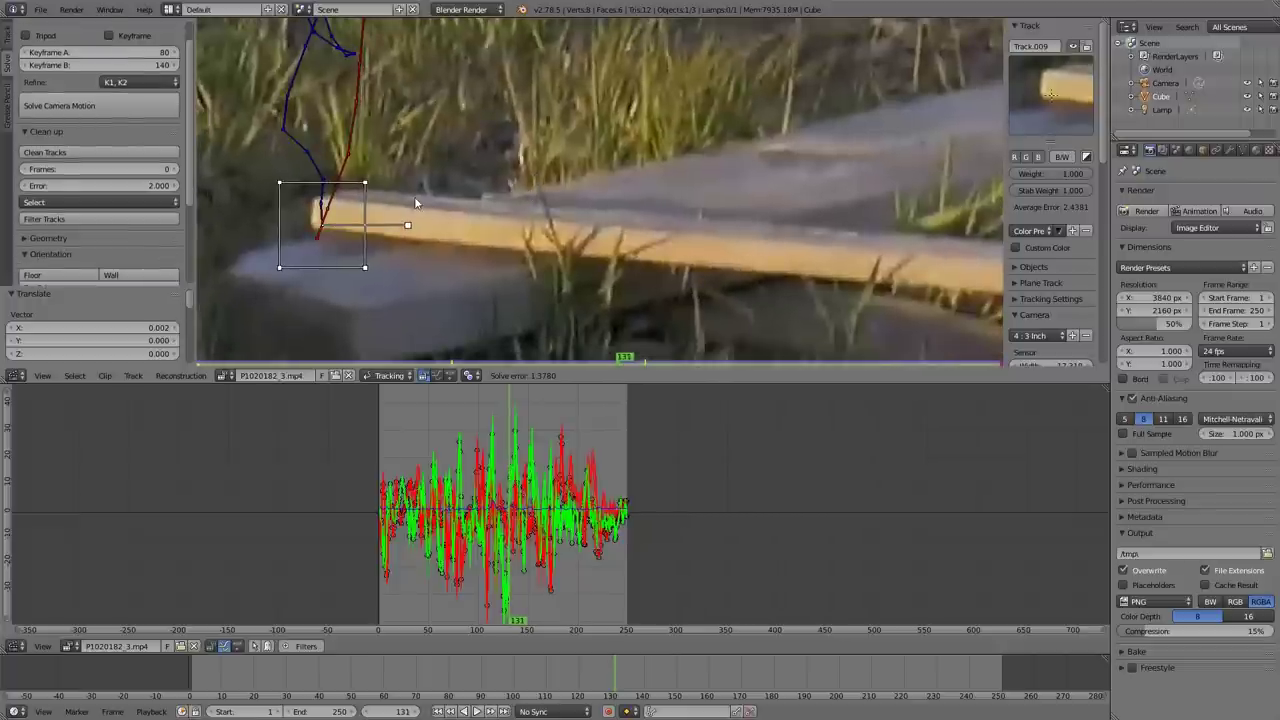
# Step: Return to frame 1, select all the curve points and solve the camera motion with Keyframe A at 80
pyautogui.press('a')
pyautogui.press('a')
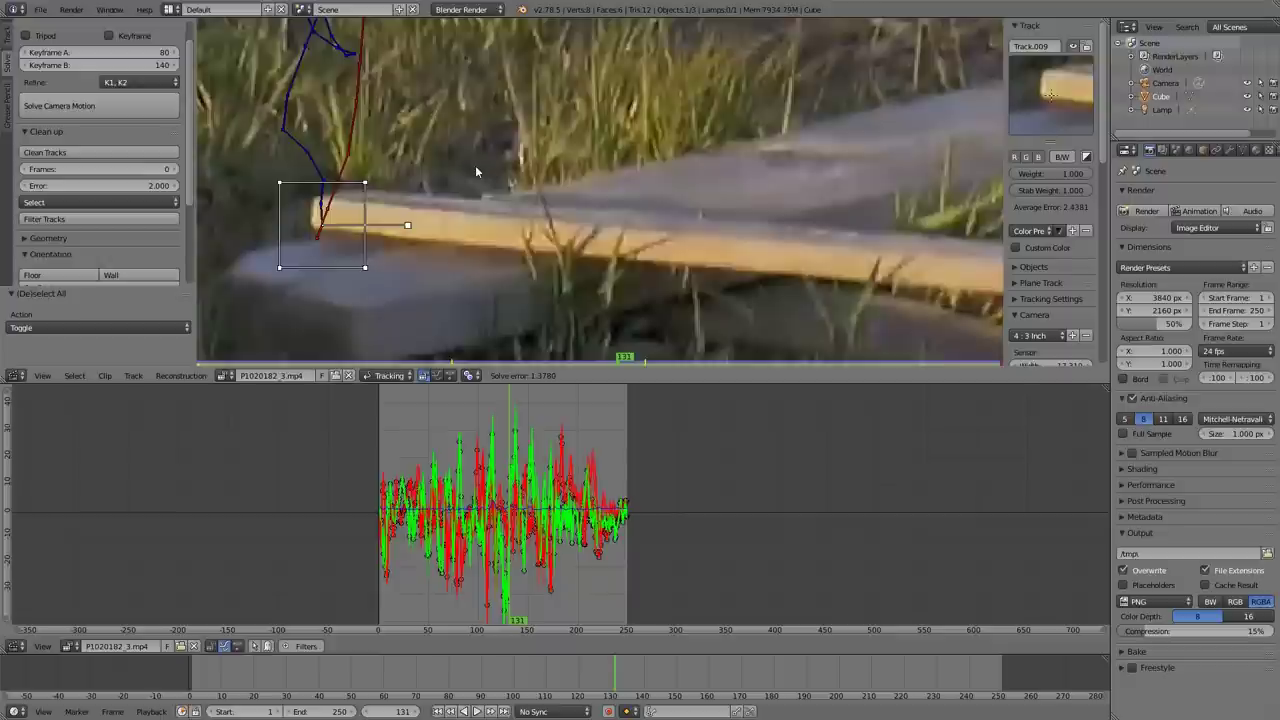
pyautogui.moveTo(616, 458); pyautogui.dragTo(584, 448)
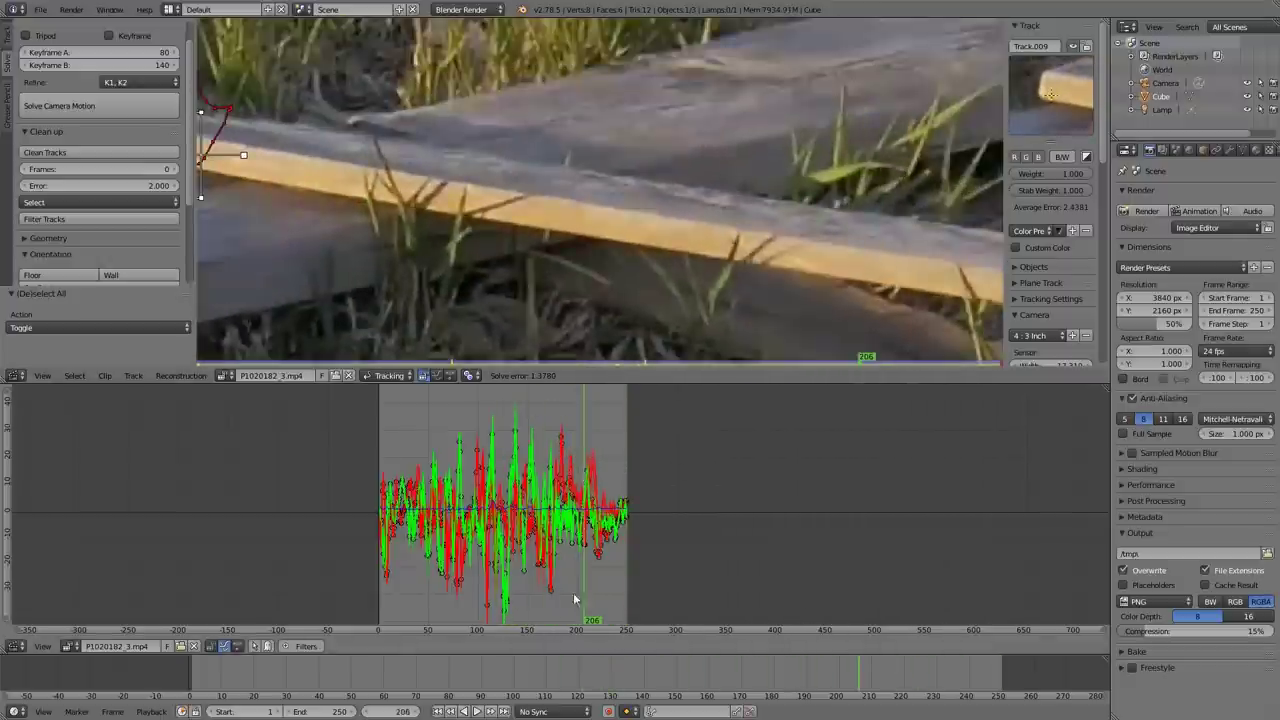
pyautogui.click(441, 712)
pyautogui.press('a')
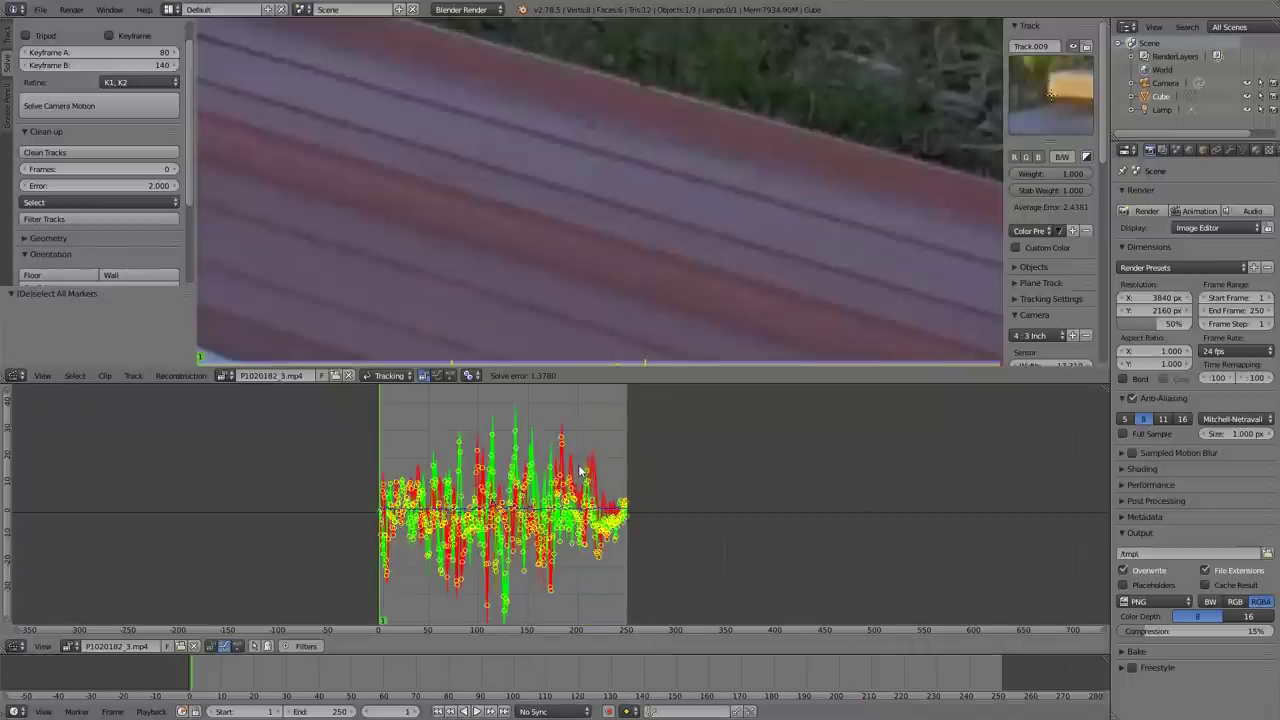
pyautogui.click(106, 107)
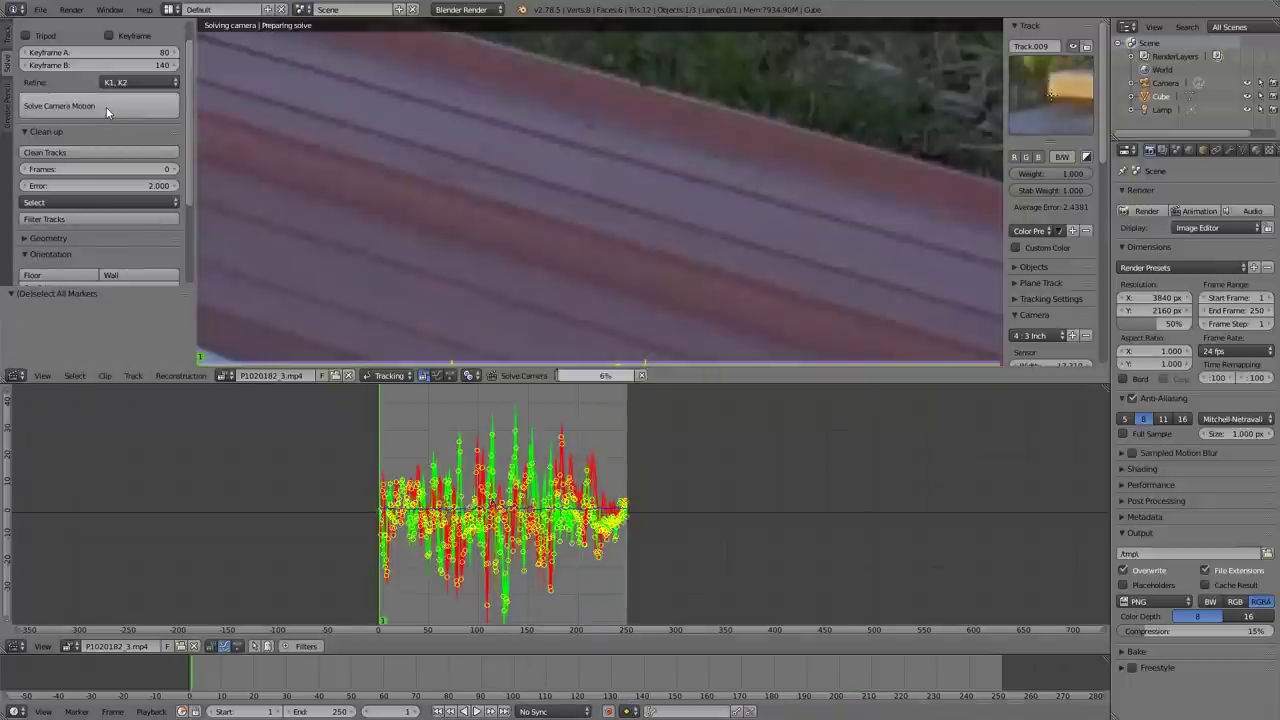
# Step: Set Keyframe A to 70 and solve the camera motion again
pyautogui.click(152, 52)
pyautogui.write('70')
pyautogui.press('Return')
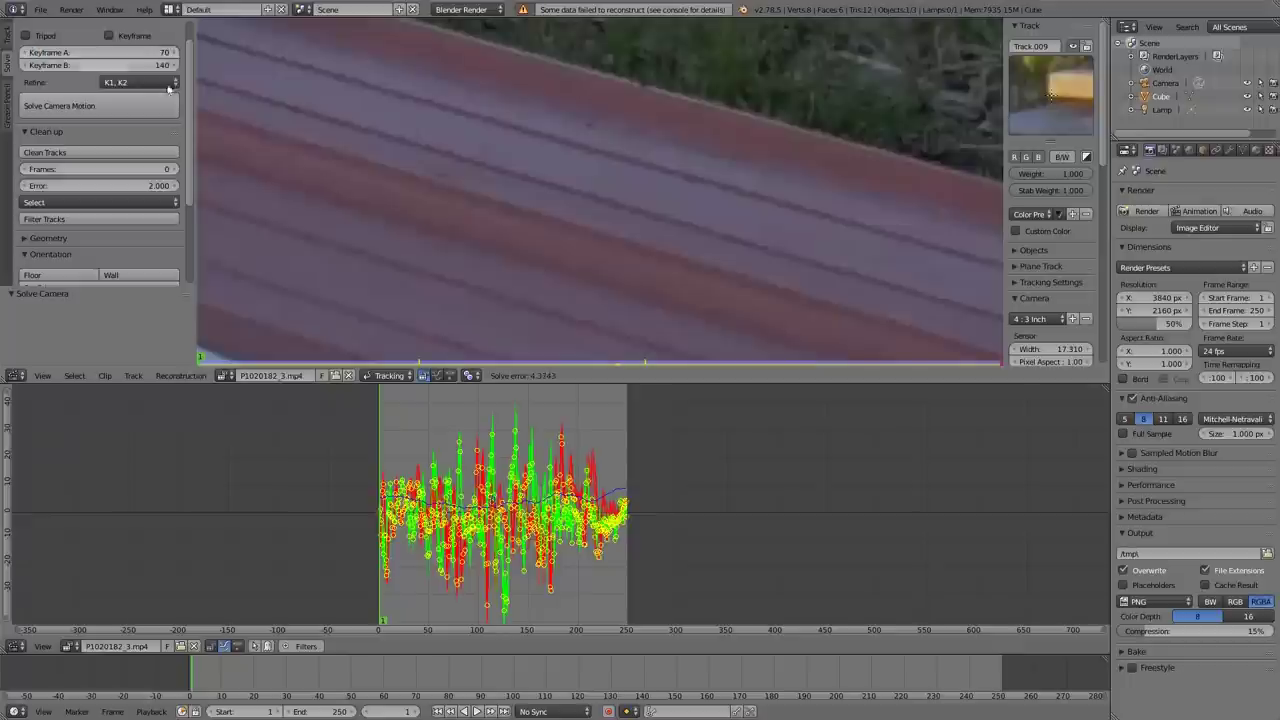
pyautogui.click(128, 109)
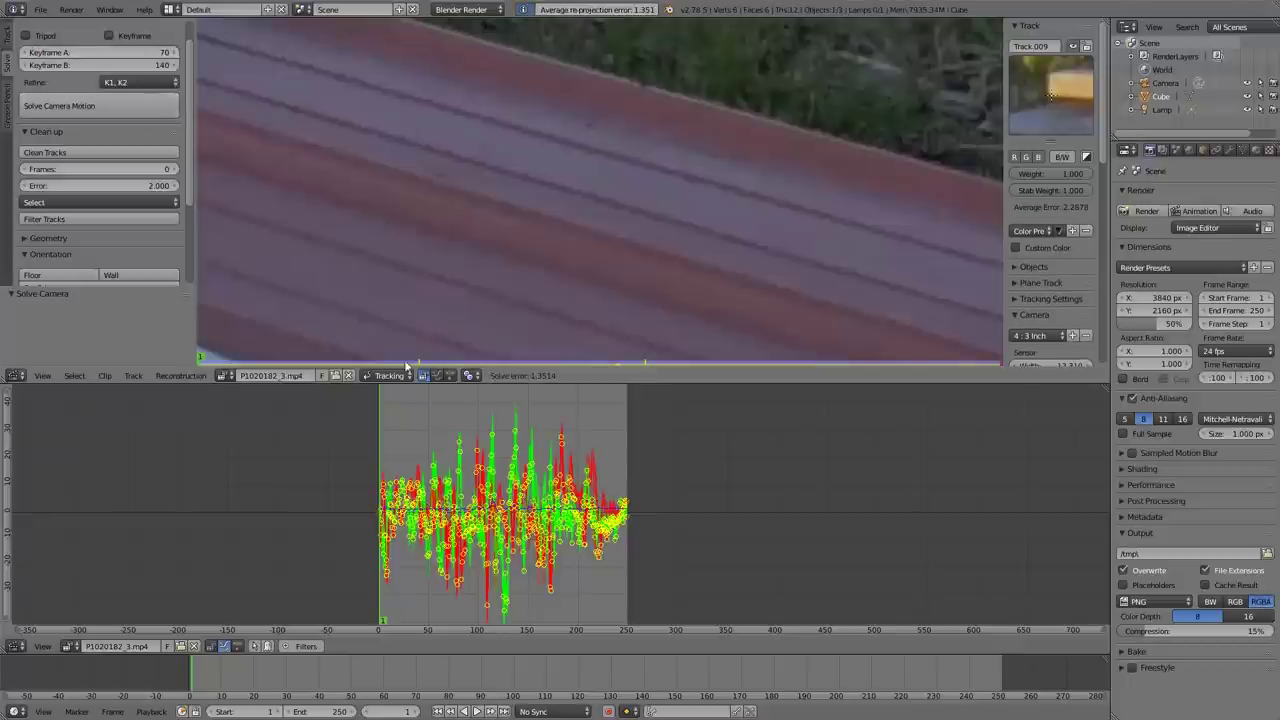
# Step: Examine the track motion curves and the markers around the grass at frame 1
pyautogui.scroll(4, 581, 467)
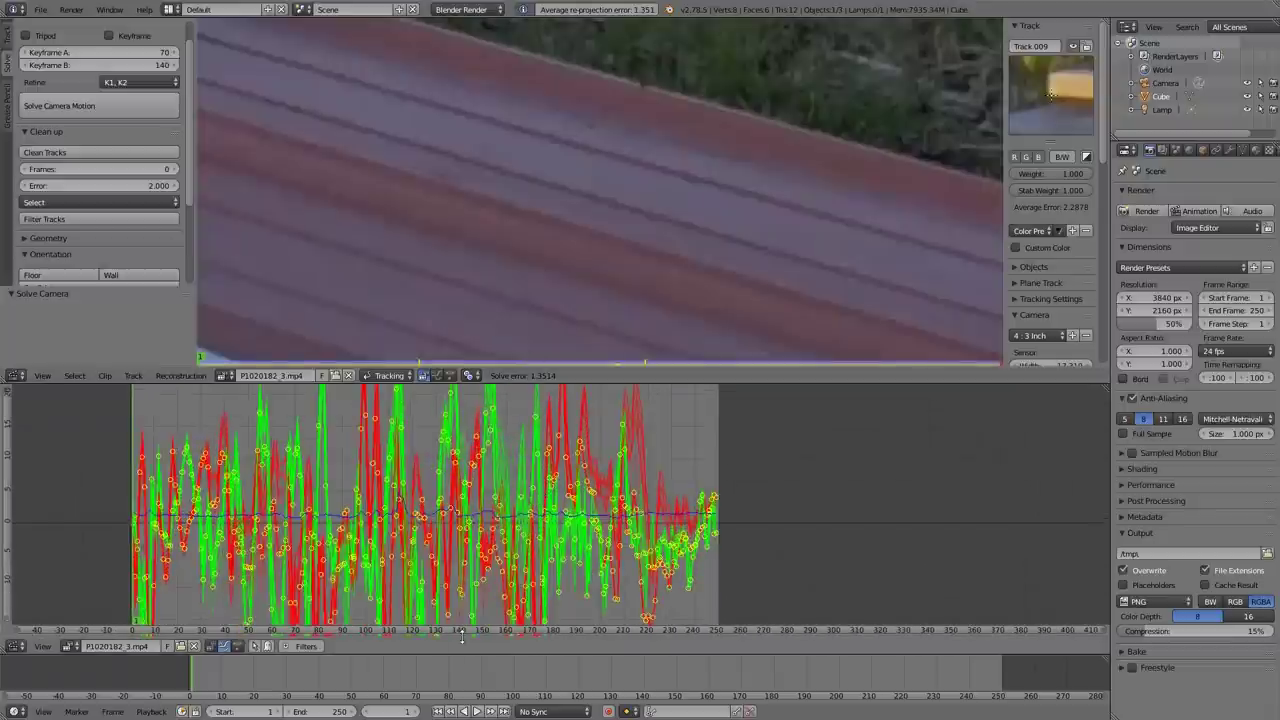
pyautogui.scroll(-6, 630, 230)
pyautogui.scroll(1, 656, 213)
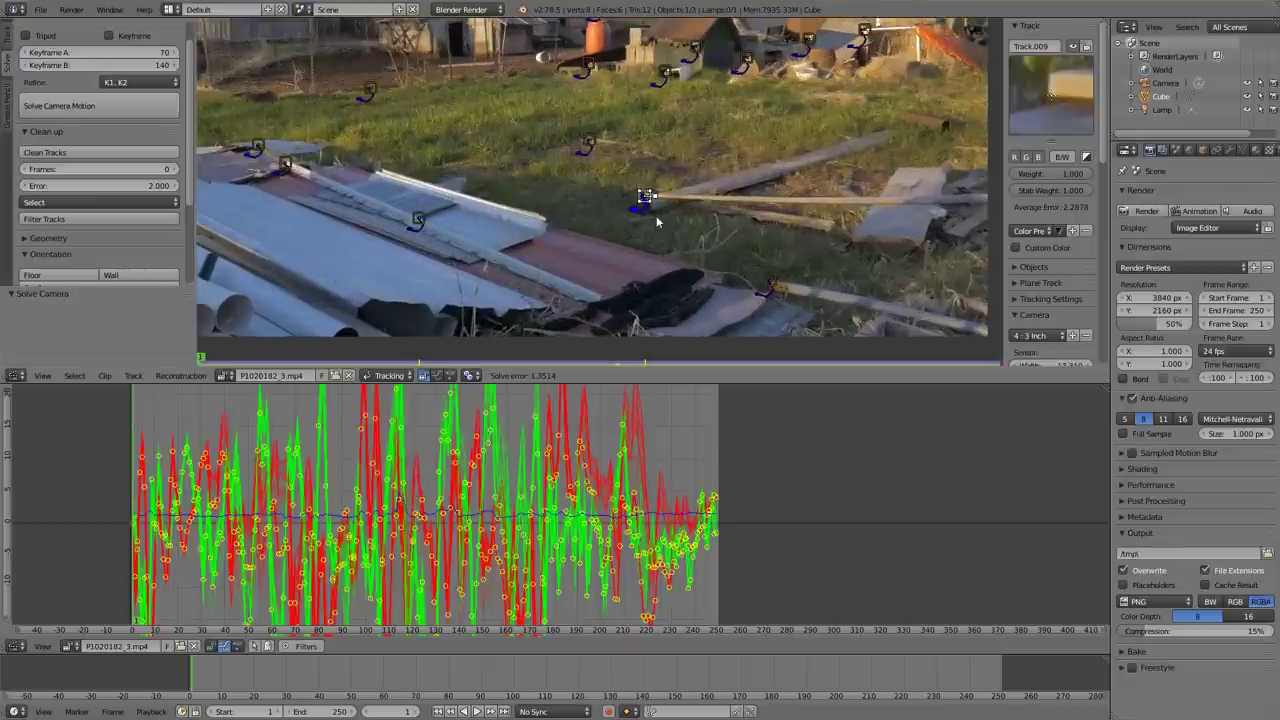
pyautogui.scroll(2, 656, 214)
pyautogui.press('a')
pyautogui.moveTo(694, 179); pyautogui.dragTo(677, 287, button='middle')
pyautogui.scroll(1, 700, 229)
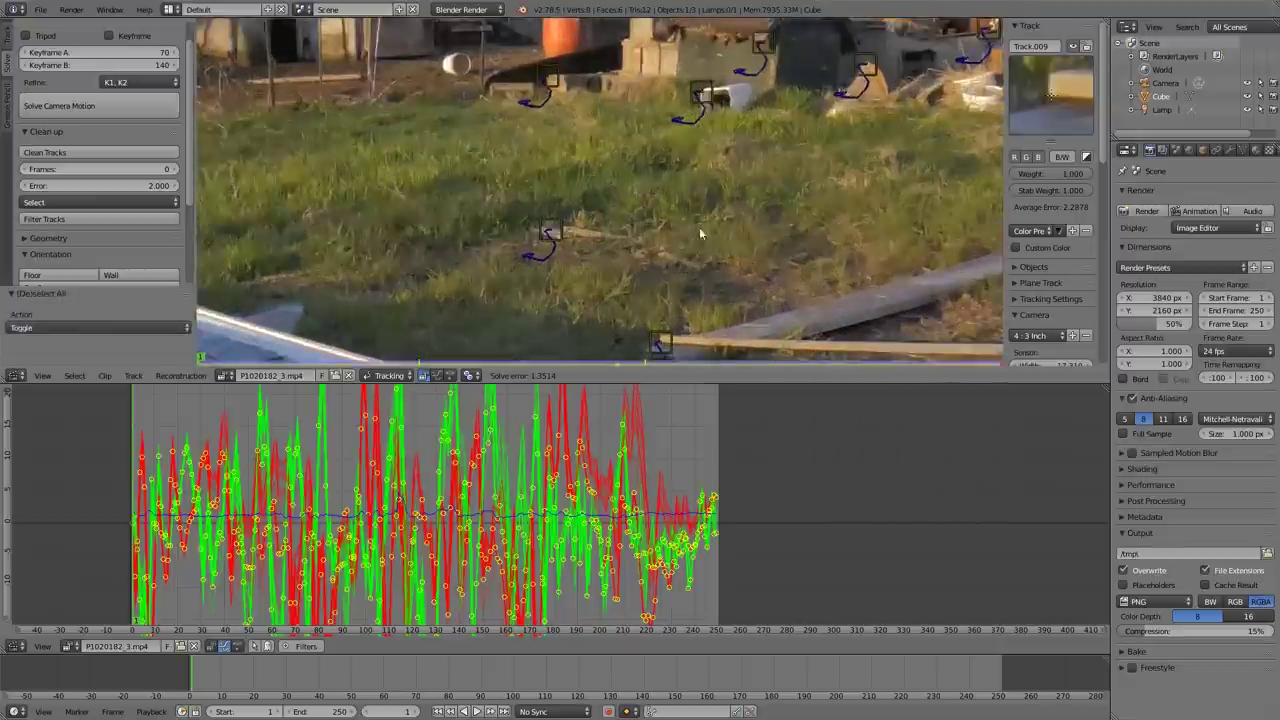
pyautogui.scroll(-8, 421, 458)
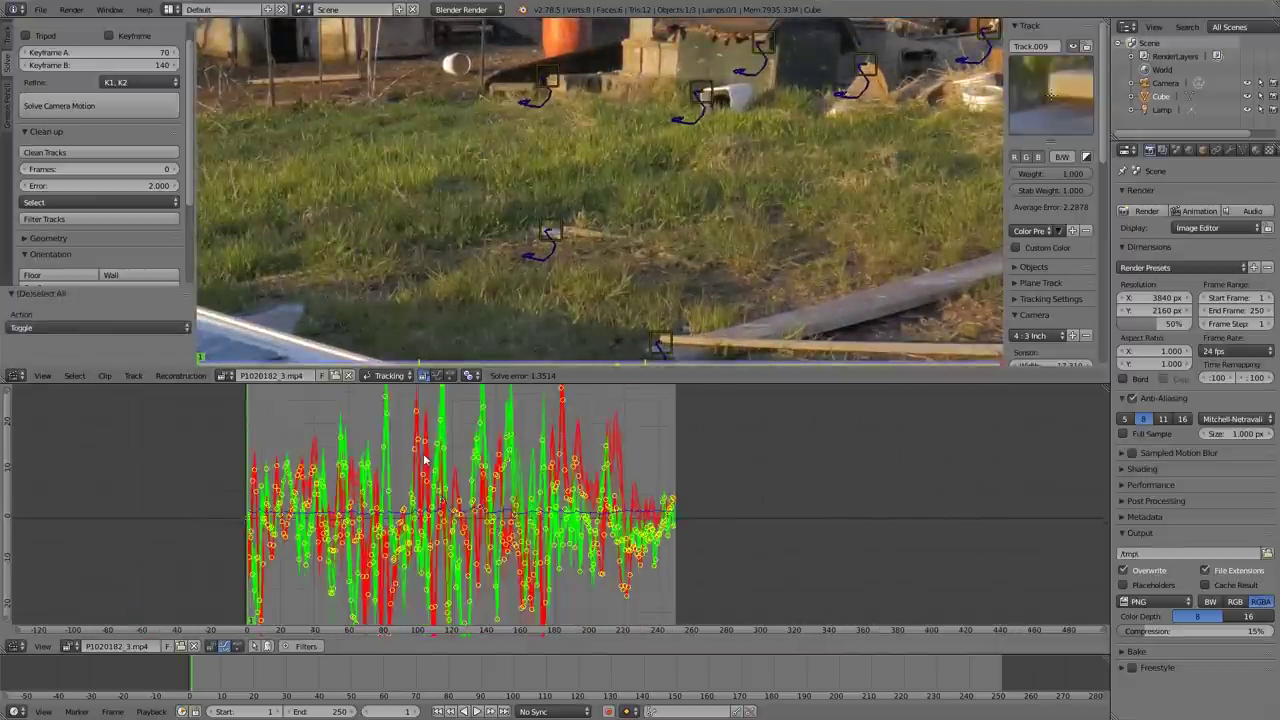
# Step: Select the track whose curve spikes near frame 135 and examine the markers around the buildings at frame 53
pyautogui.moveTo(493, 420); pyautogui.dragTo(499, 481, button='middle')
pyautogui.click(499, 427)
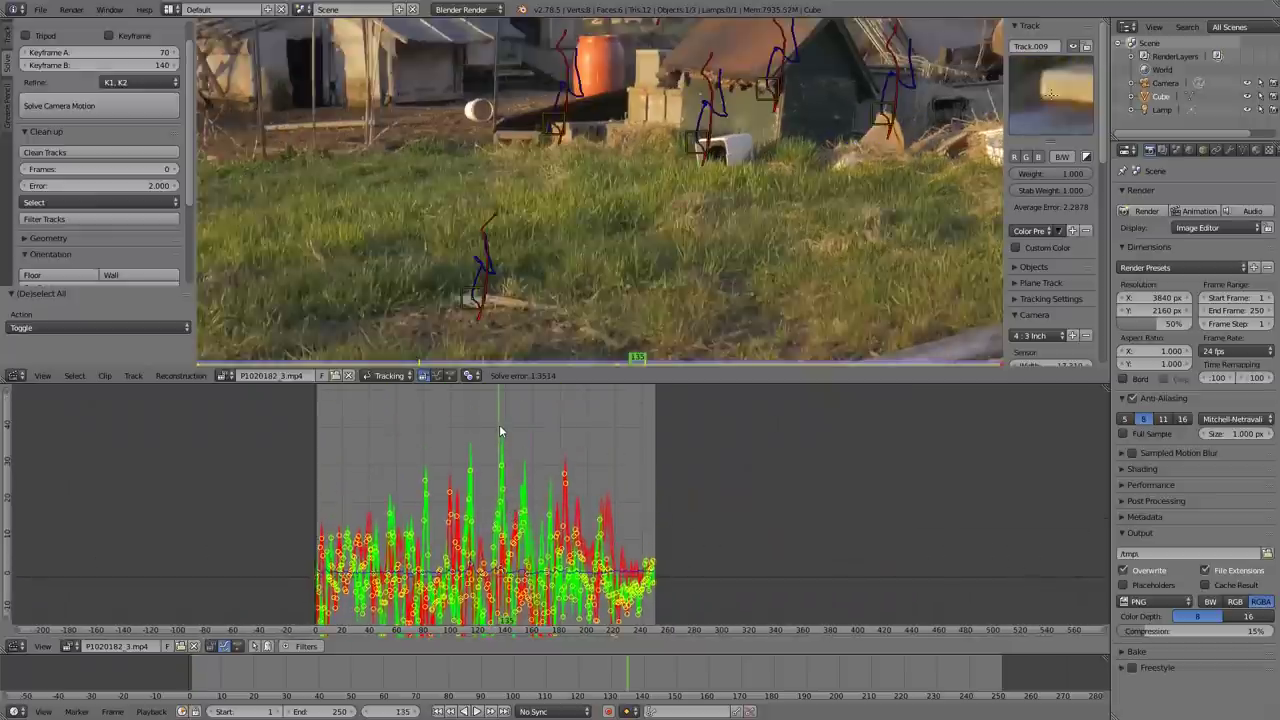
pyautogui.rightClick(500, 427)
pyautogui.moveTo(590, 671); pyautogui.dragTo(361, 692)
pyautogui.scroll(-4, 717, 216)
pyautogui.moveTo(717, 216); pyautogui.dragTo(707, 270, button='middle')
pyautogui.scroll(3, 702, 208)
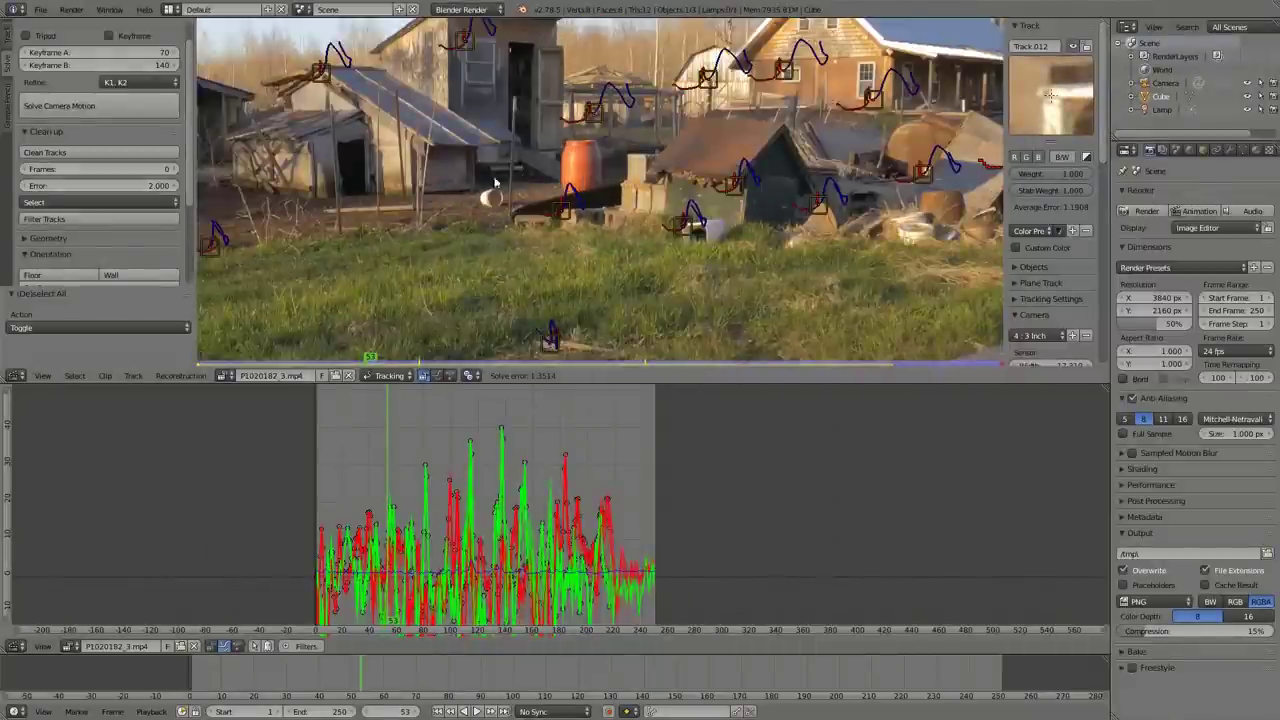
# Step: Select the marker just below the orange barrel and check its tracking by scrubbing through to frame 105
pyautogui.click(565, 207)
pyautogui.moveTo(306, 672); pyautogui.dragTo(452, 676)
pyautogui.scroll(-3, 568, 186)
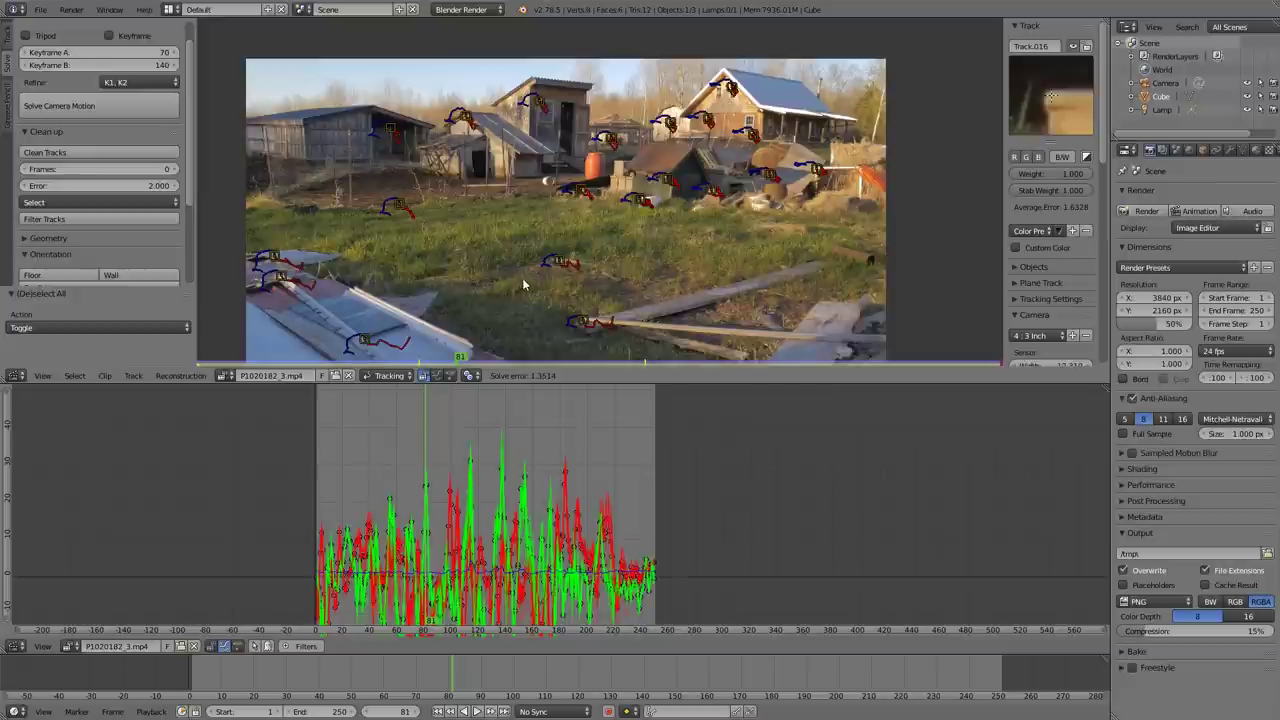
pyautogui.moveTo(560, 284); pyautogui.dragTo(602, 267, button='middle')
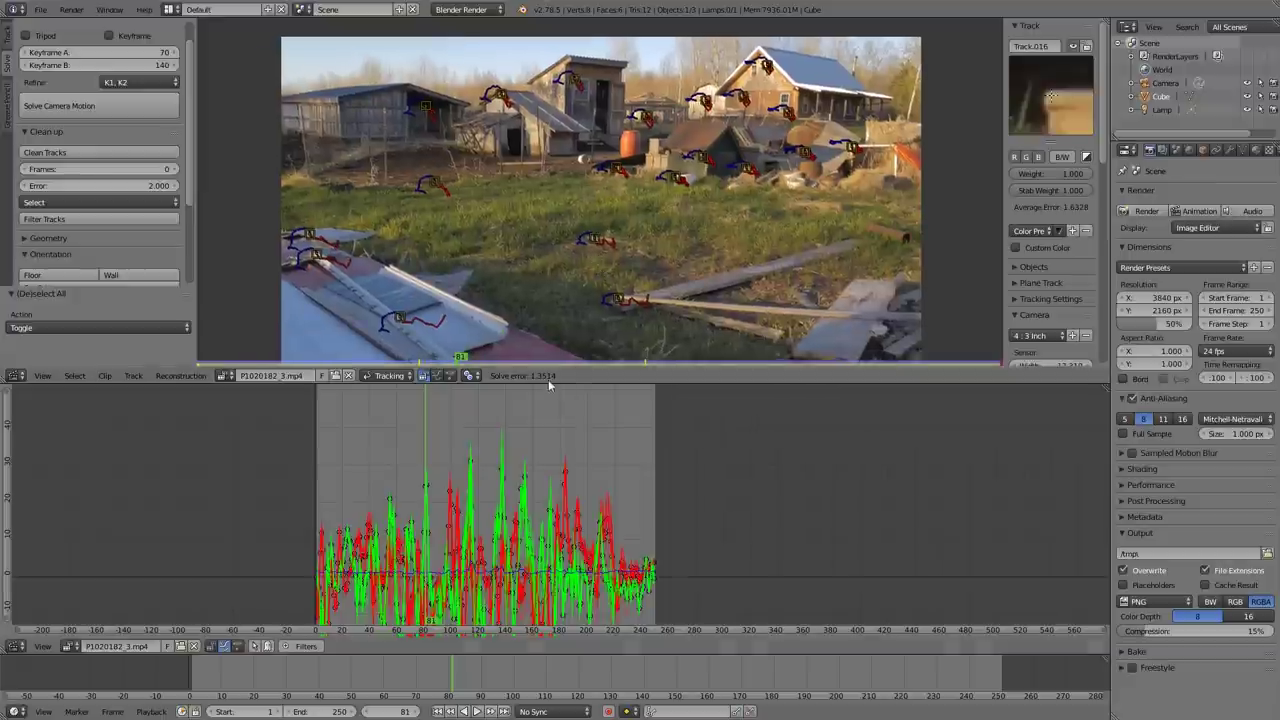
pyautogui.scroll(-2, 586, 251)
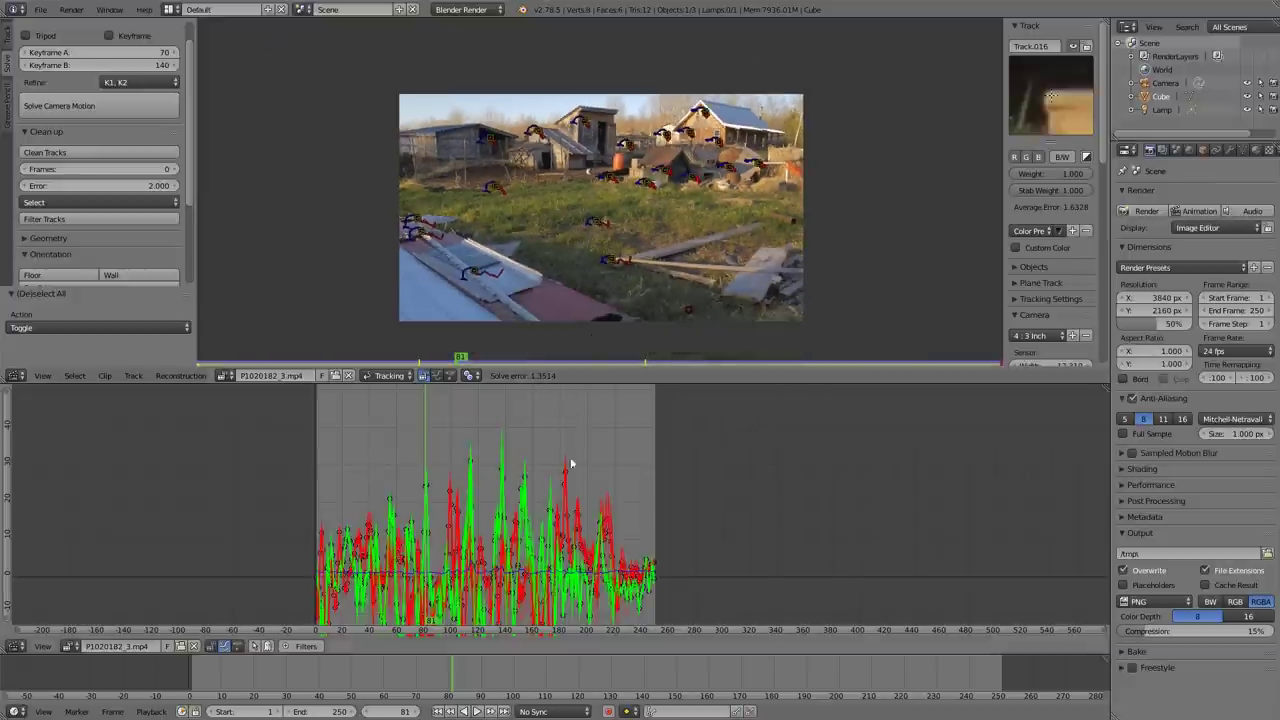
pyautogui.click(585, 692)
pyautogui.moveTo(591, 694); pyautogui.dragTo(530, 697)
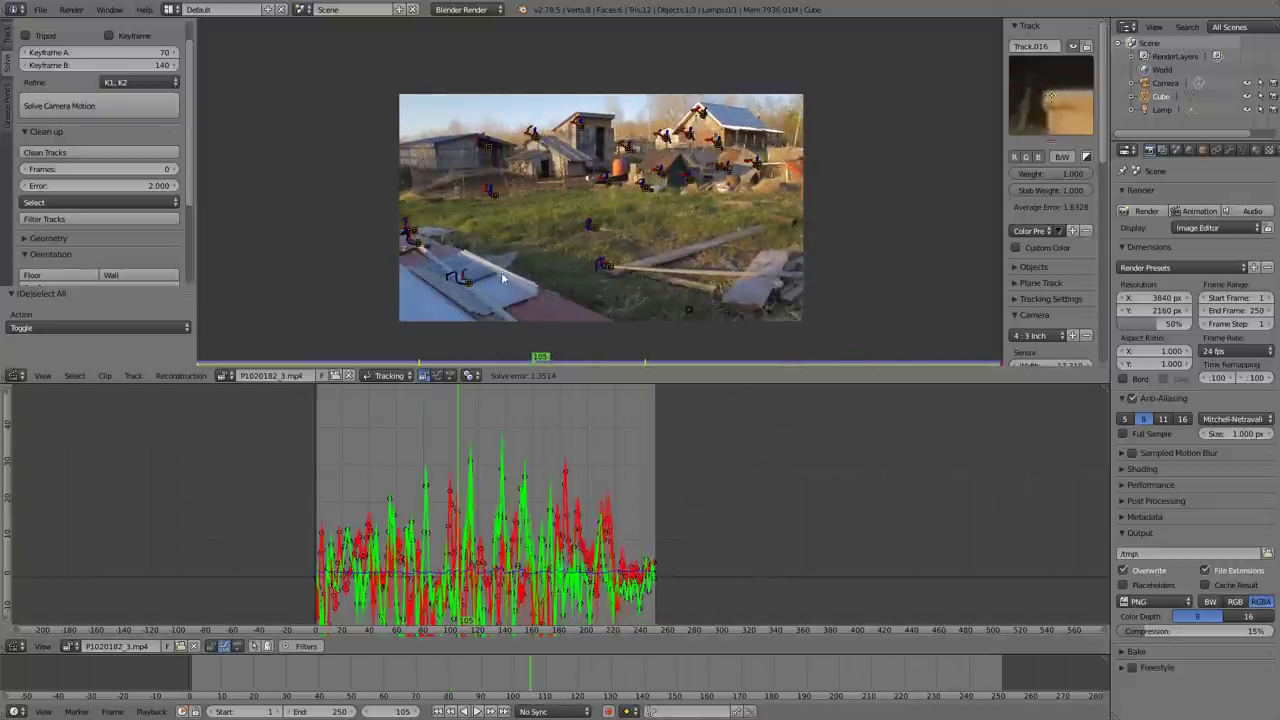
# Step: Save the file and switch the render engine to Cycles Render
pyautogui.click(40, 9)
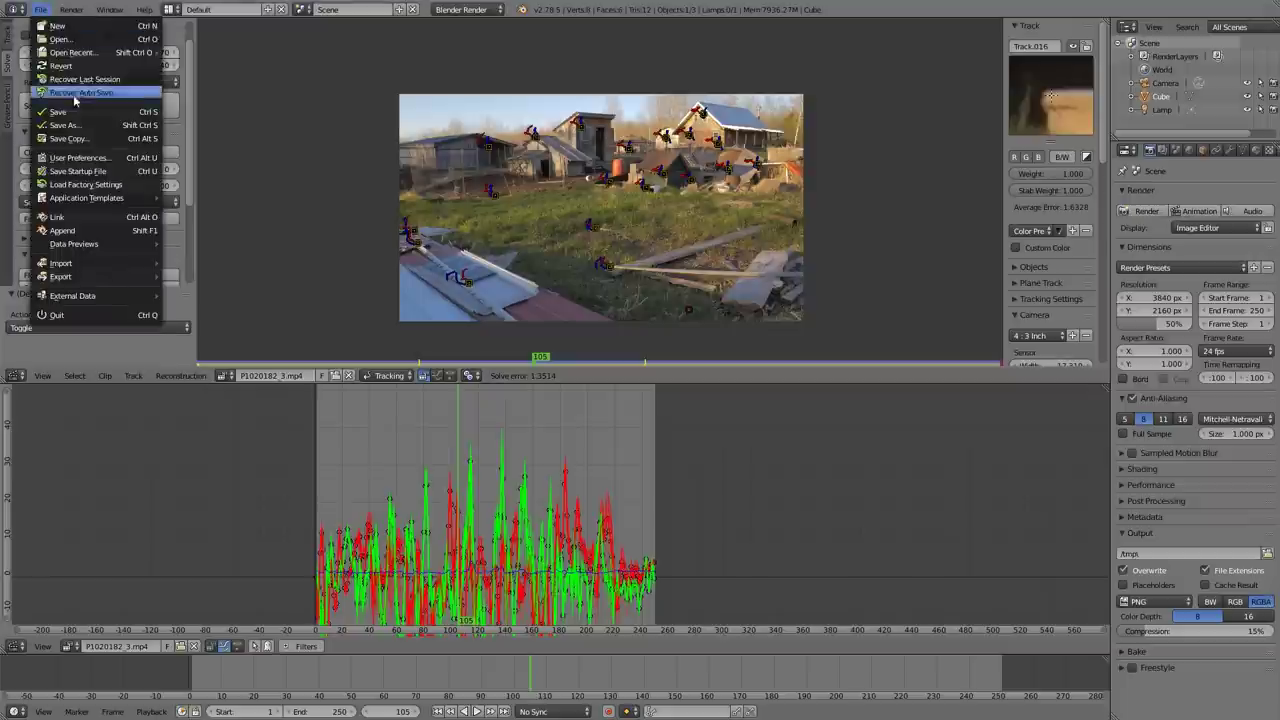
pyautogui.click(83, 117)
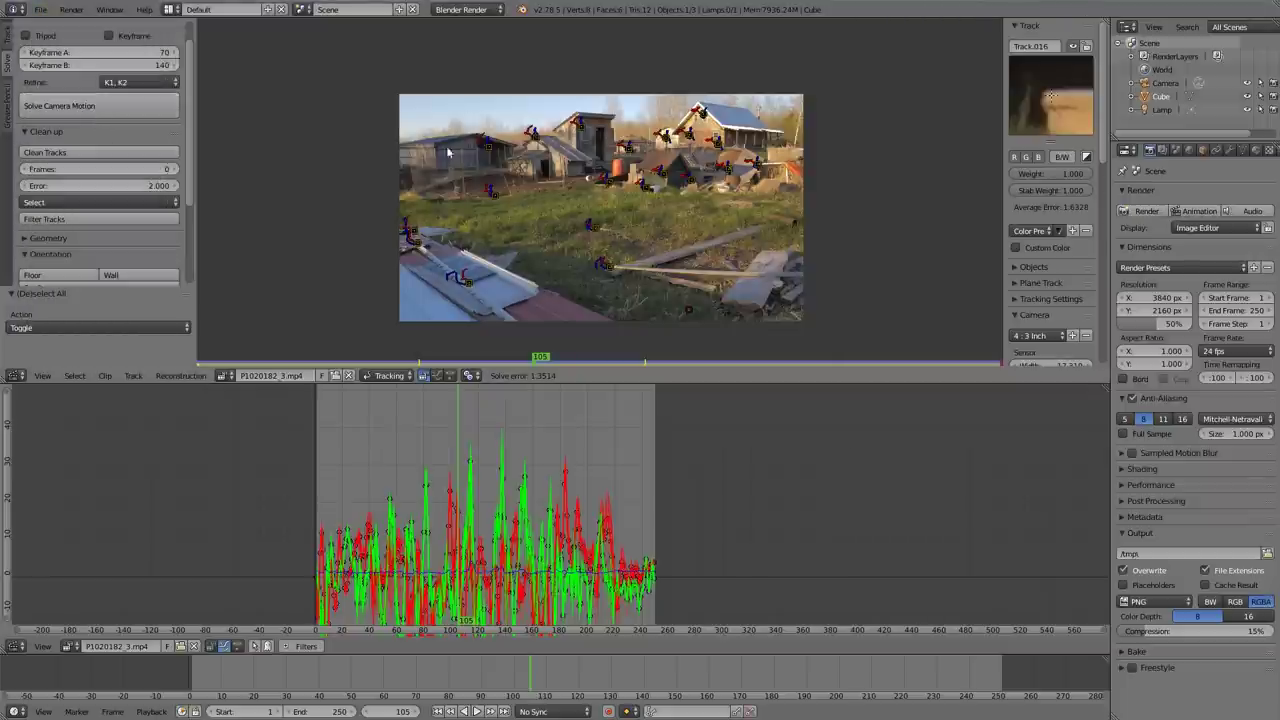
pyautogui.click(475, 12)
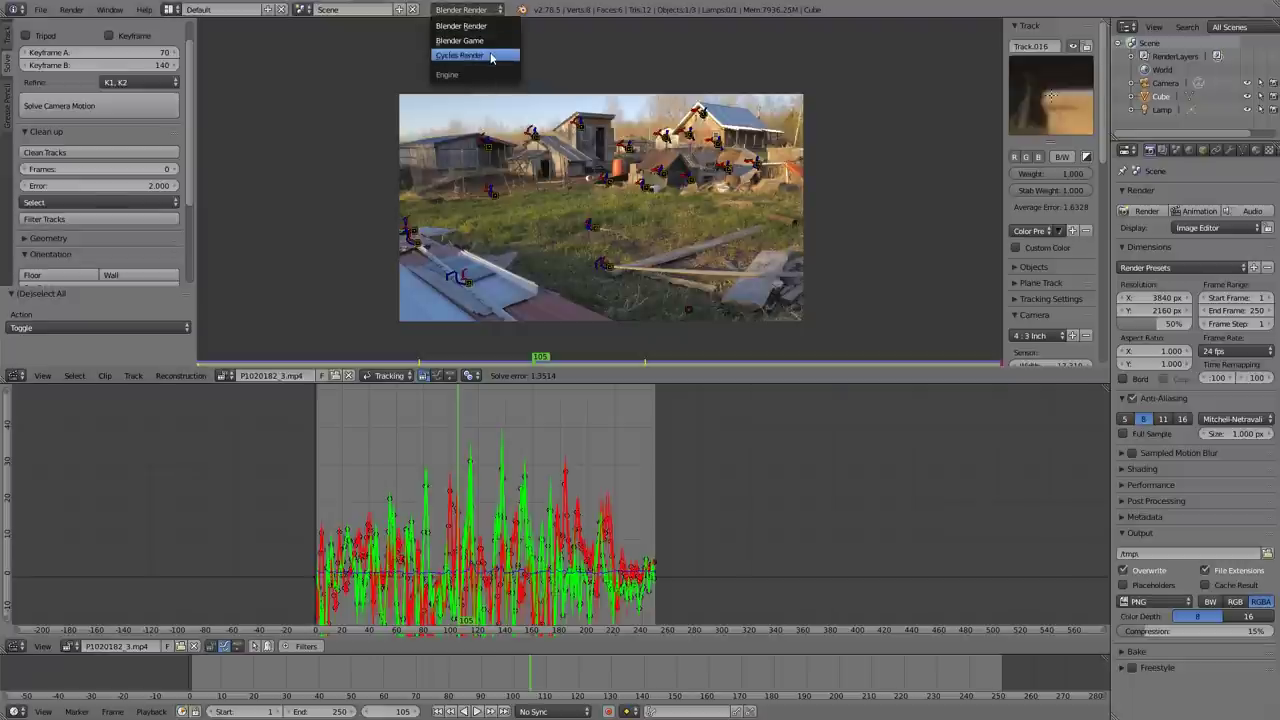
pyautogui.click(490, 56)
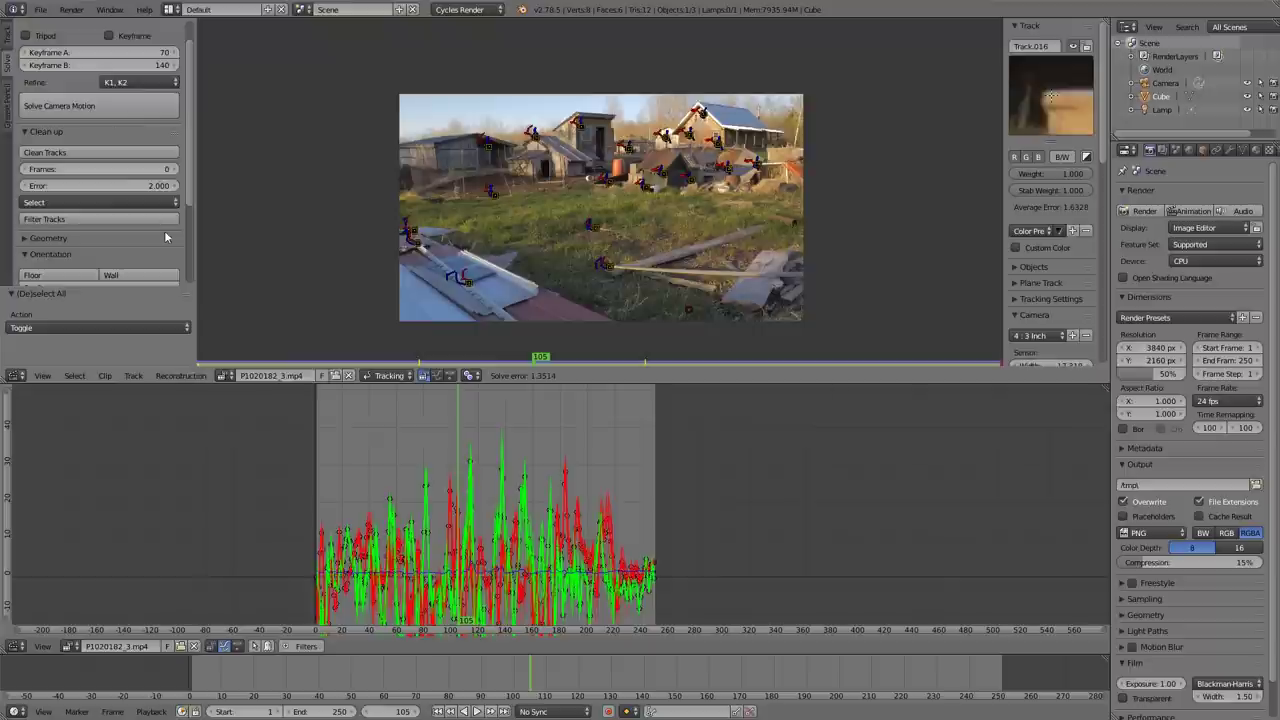
# Step: Set the tracked footage as the background of the 3D view
pyautogui.scroll(-4, 131, 218)
pyautogui.scroll(-1, 131, 218)
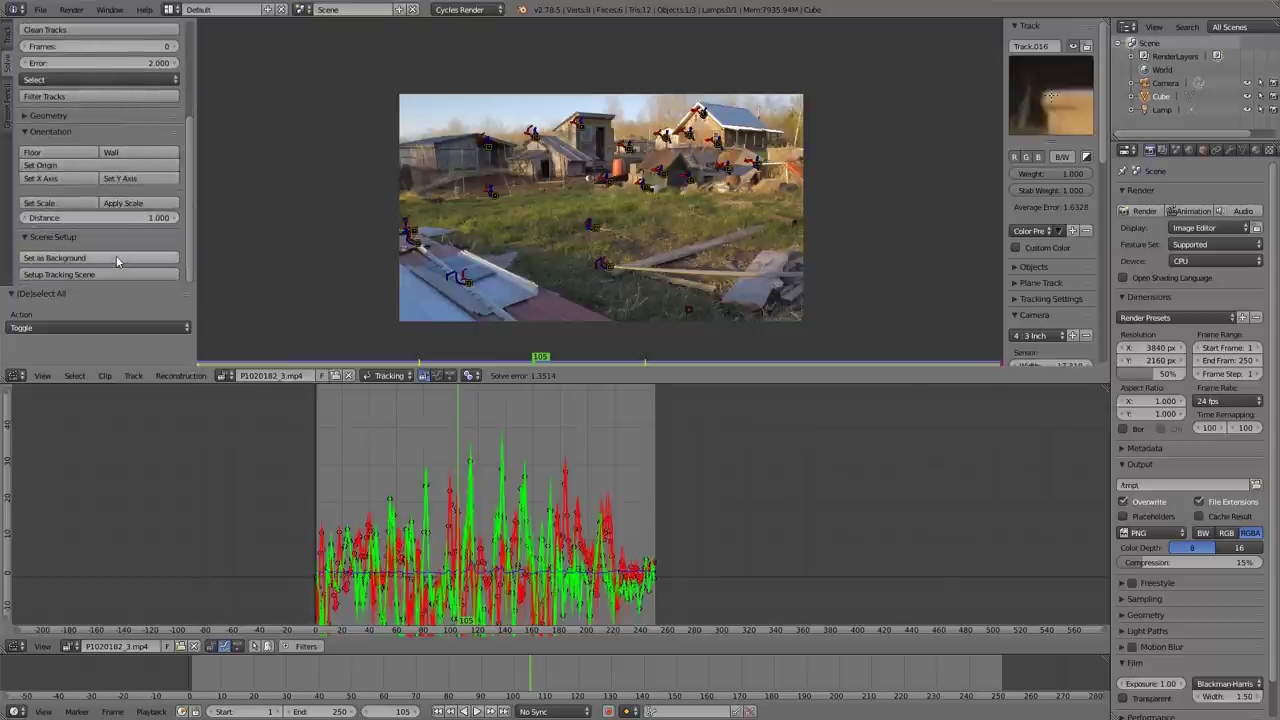
pyautogui.click(116, 258)
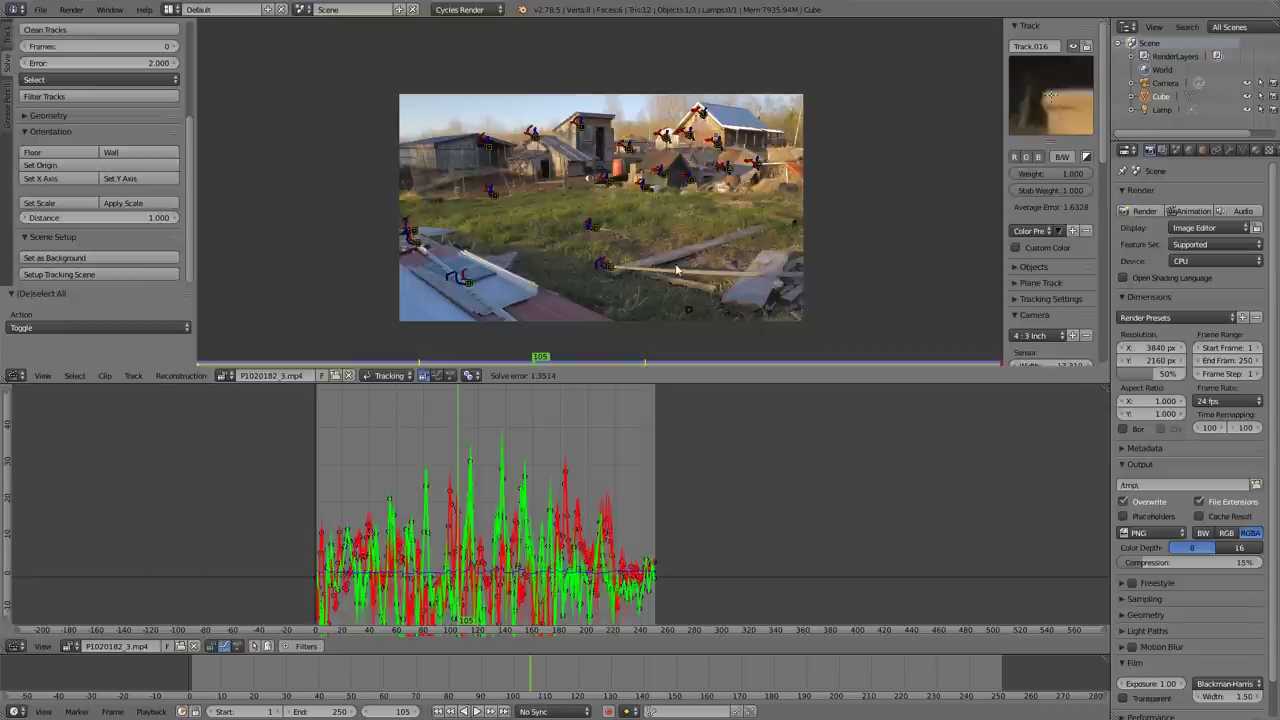
# Step: Select the marker at the end of the long plank and run Setup Tracking Scene
pyautogui.scroll(2, 676, 270)
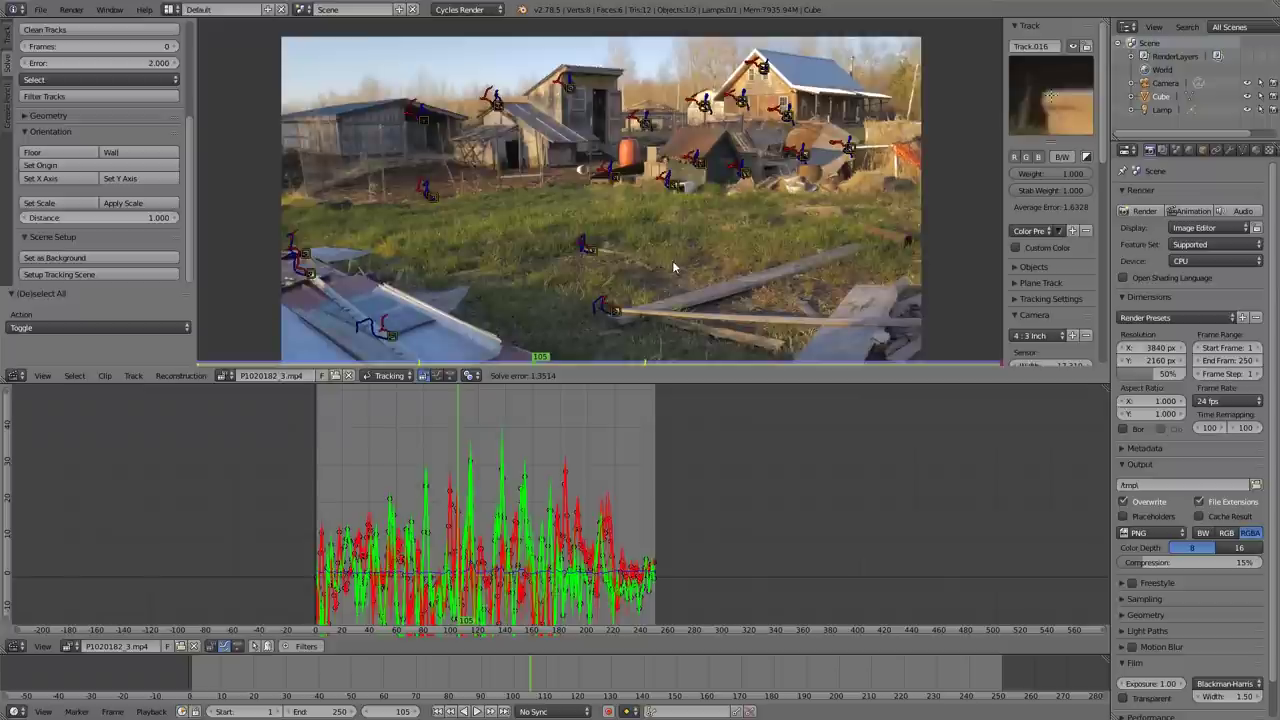
pyautogui.click(617, 311)
pyautogui.moveTo(628, 250); pyautogui.dragTo(630, 232, button='middle')
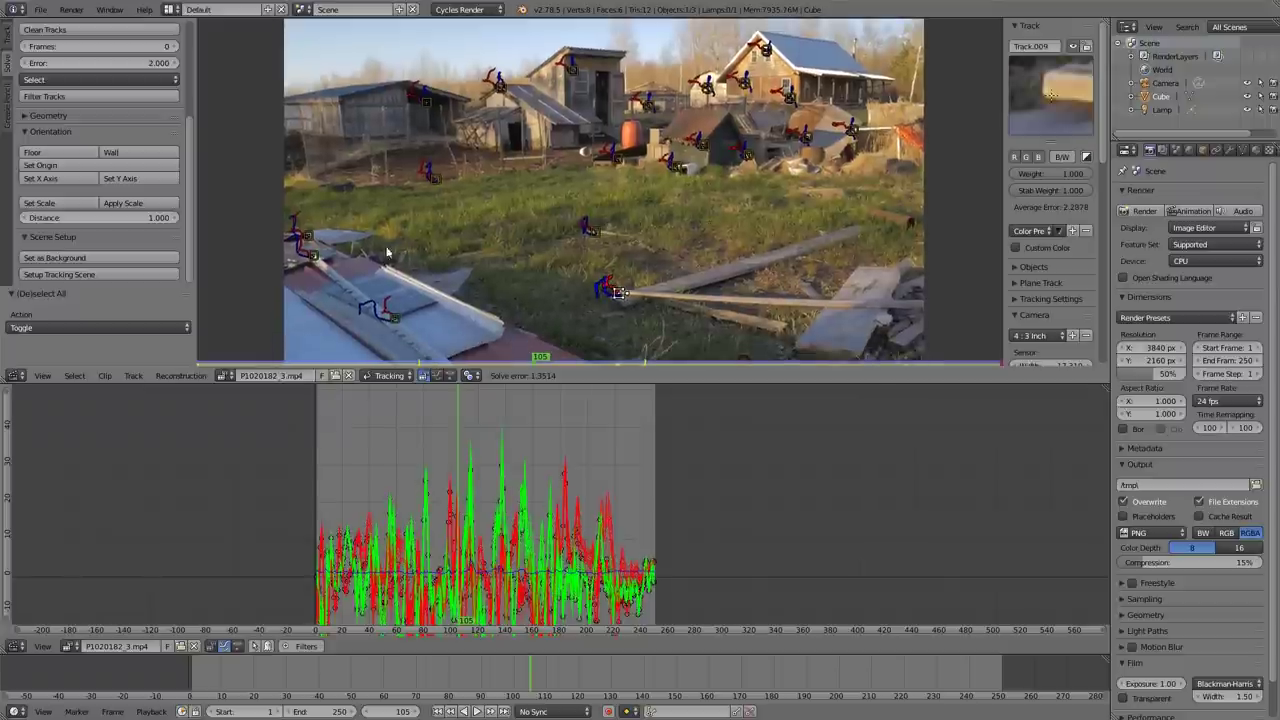
pyautogui.click(110, 274)
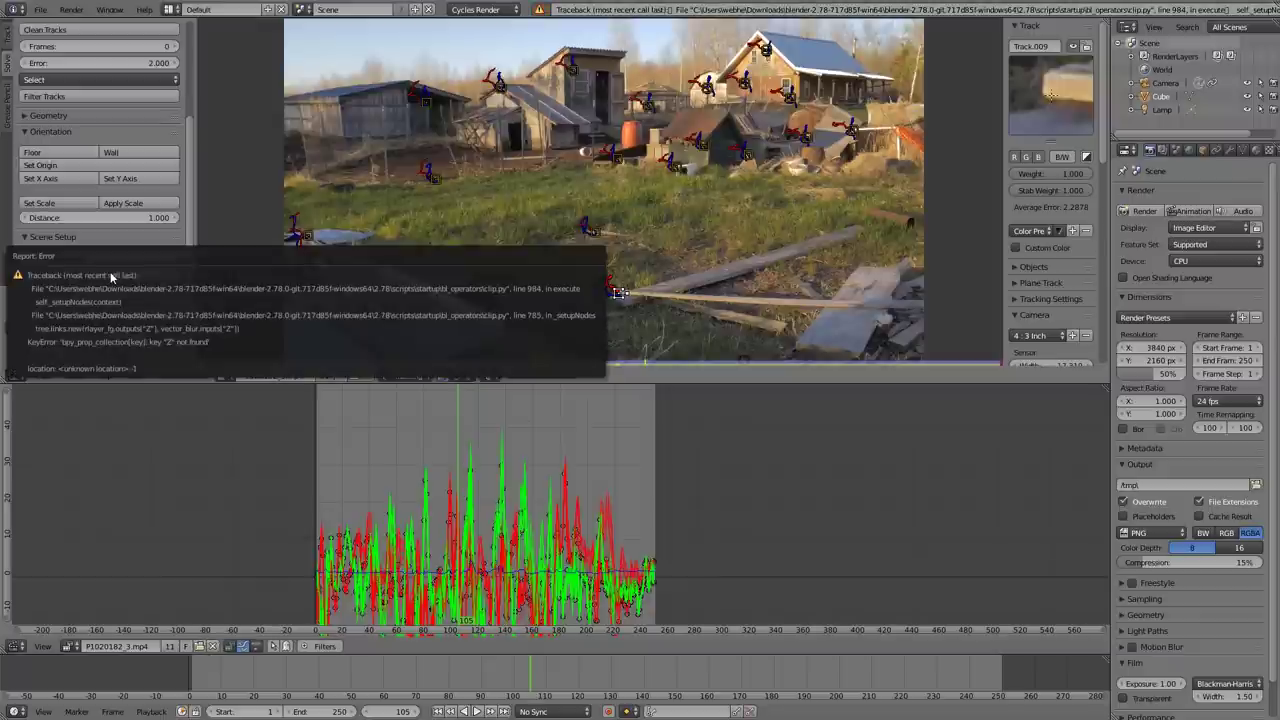
pyautogui.click(255, 269)
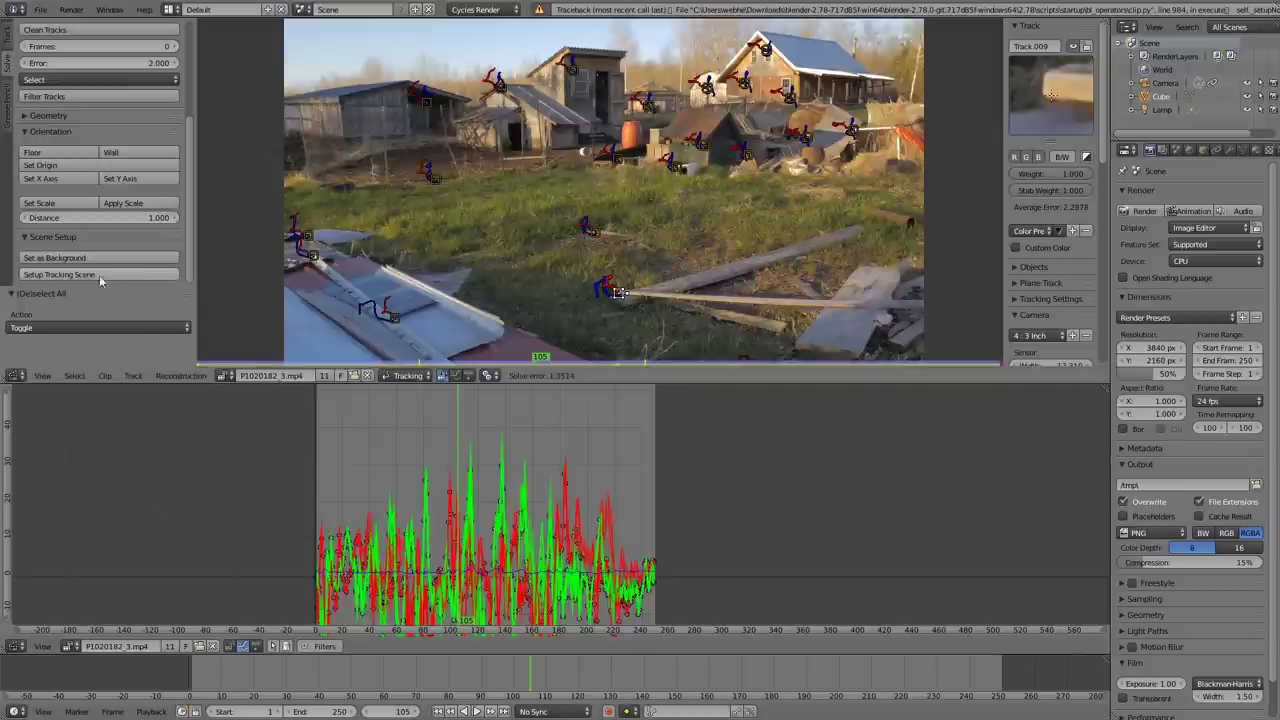
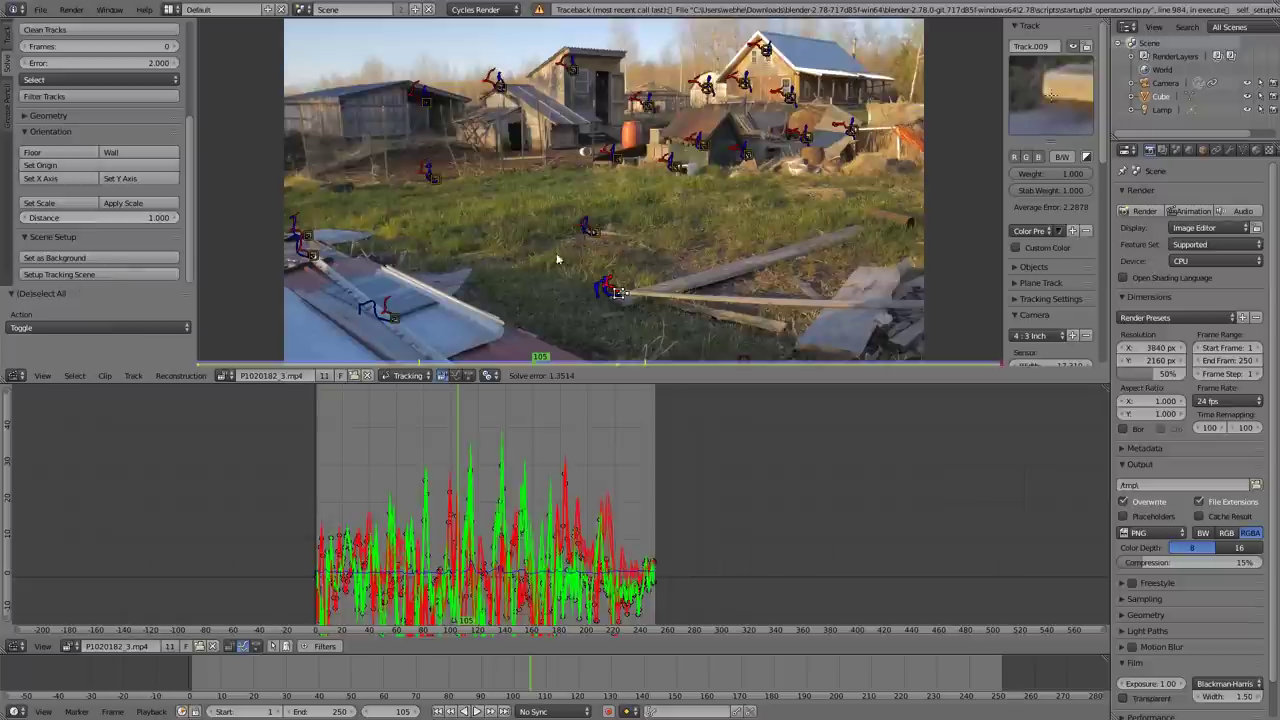
pyautogui.moveTo(730, 294); pyautogui.dragTo(663, 248, button='middle')
pyautogui.scroll(1, 650, 190)
pyautogui.moveTo(646, 172); pyautogui.dragTo(638, 226, button='middle')
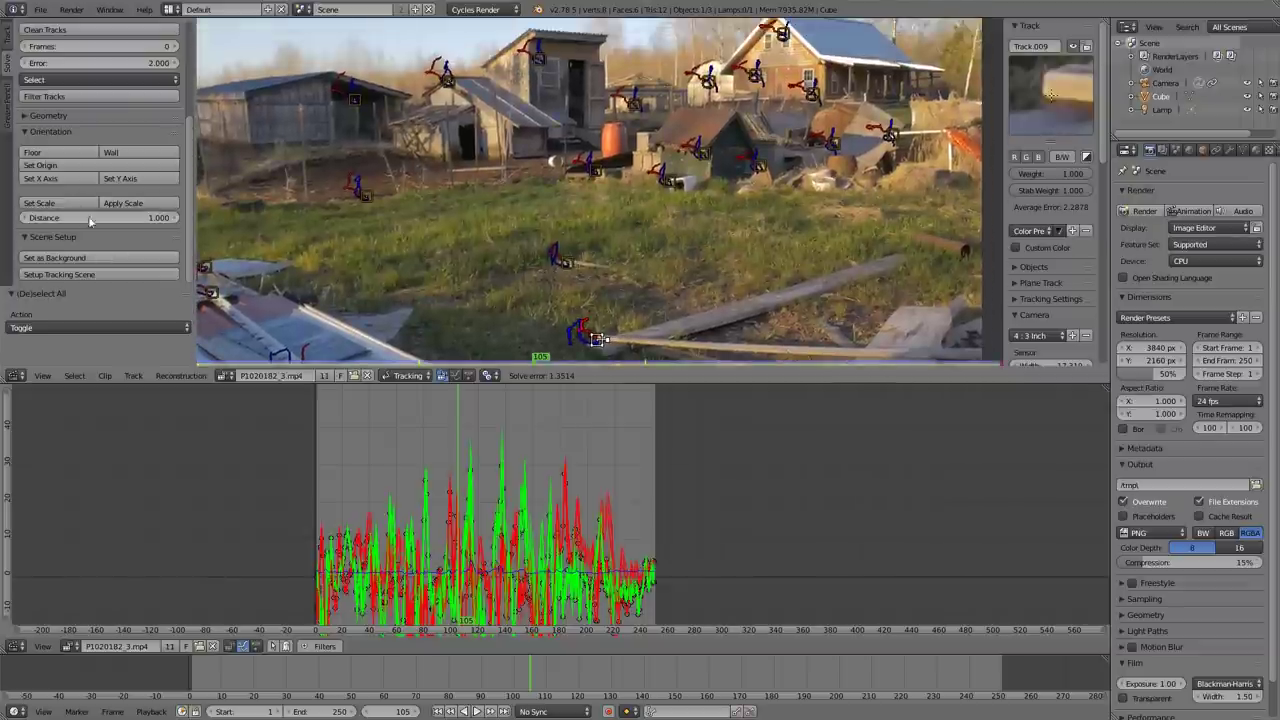
# Step: Set the scene scale between the marker below the orange barrel and the white bucket's marker, then clear the marker selection
pyautogui.scroll(1, 626, 205)
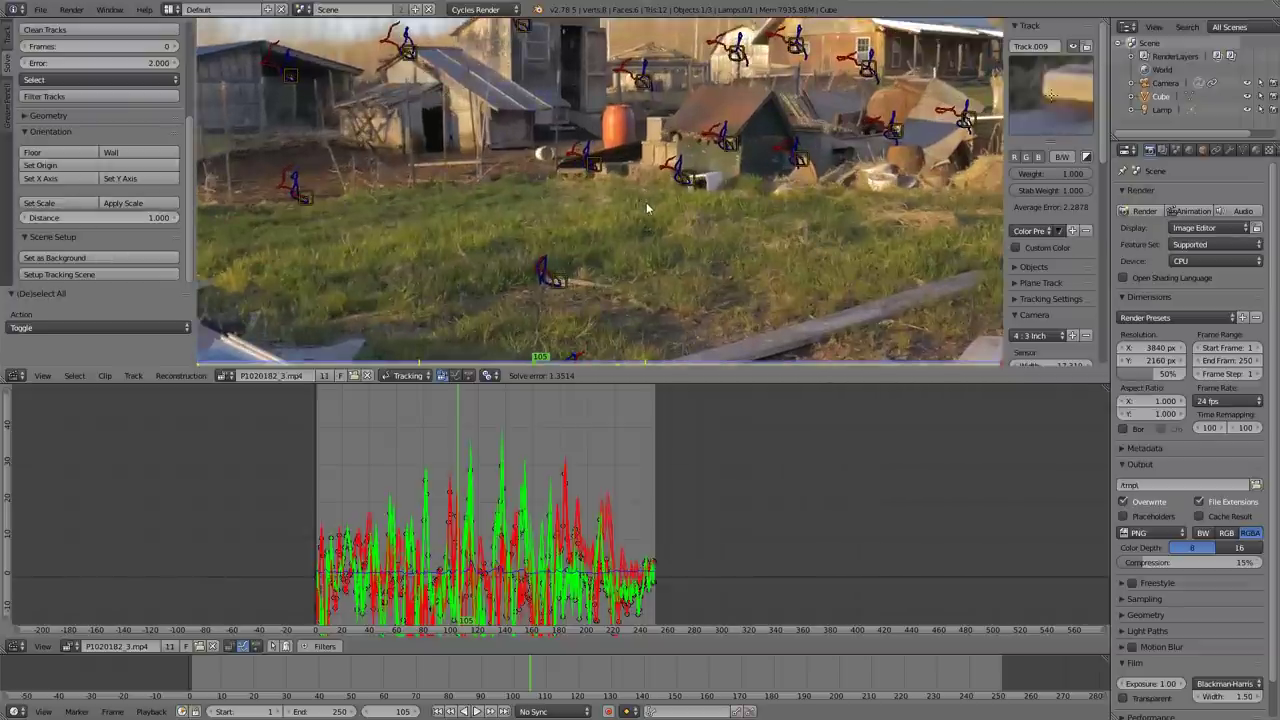
pyautogui.moveTo(646, 202); pyautogui.dragTo(647, 236, button='middle')
pyautogui.rightClick(598, 196)
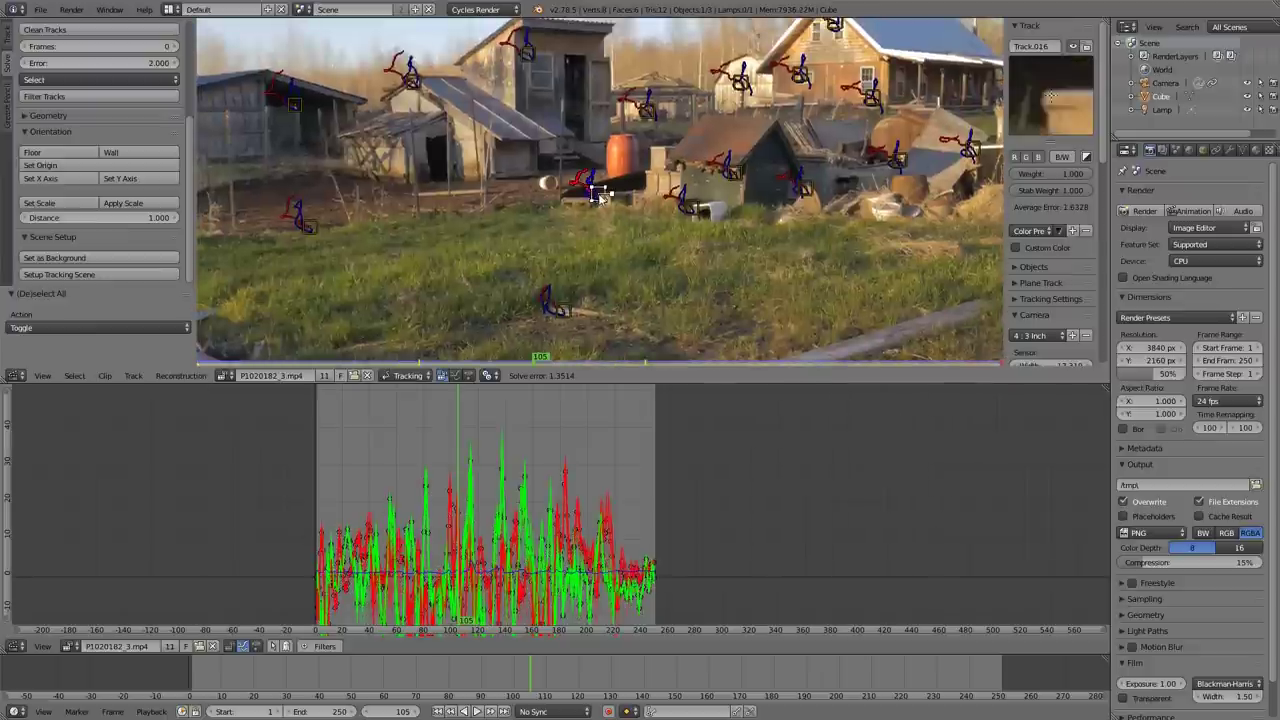
pyautogui.keyDown('shift'); pyautogui.rightClick(688, 208); pyautogui.keyUp('shift')
pyautogui.scroll(2, 665, 215)
pyautogui.scroll(1, 664, 213)
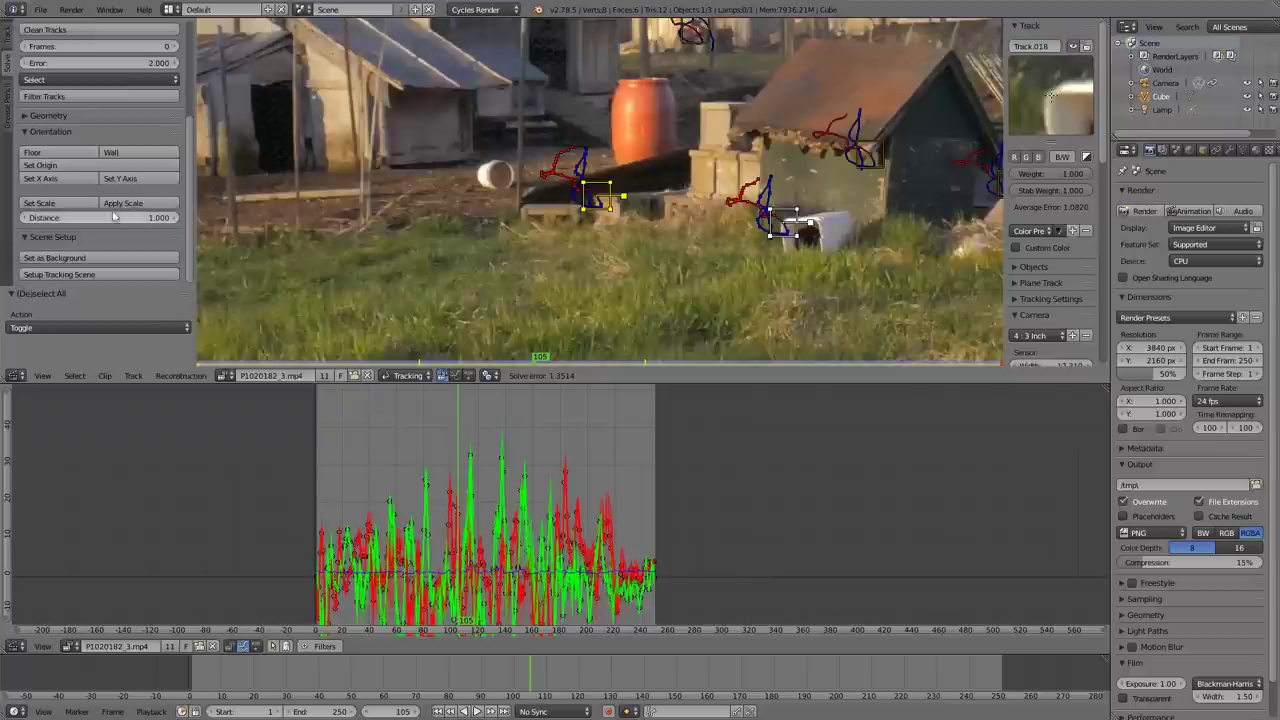
pyautogui.click(57, 209)
pyautogui.press('a')
pyautogui.scroll(-3, 750, 220)
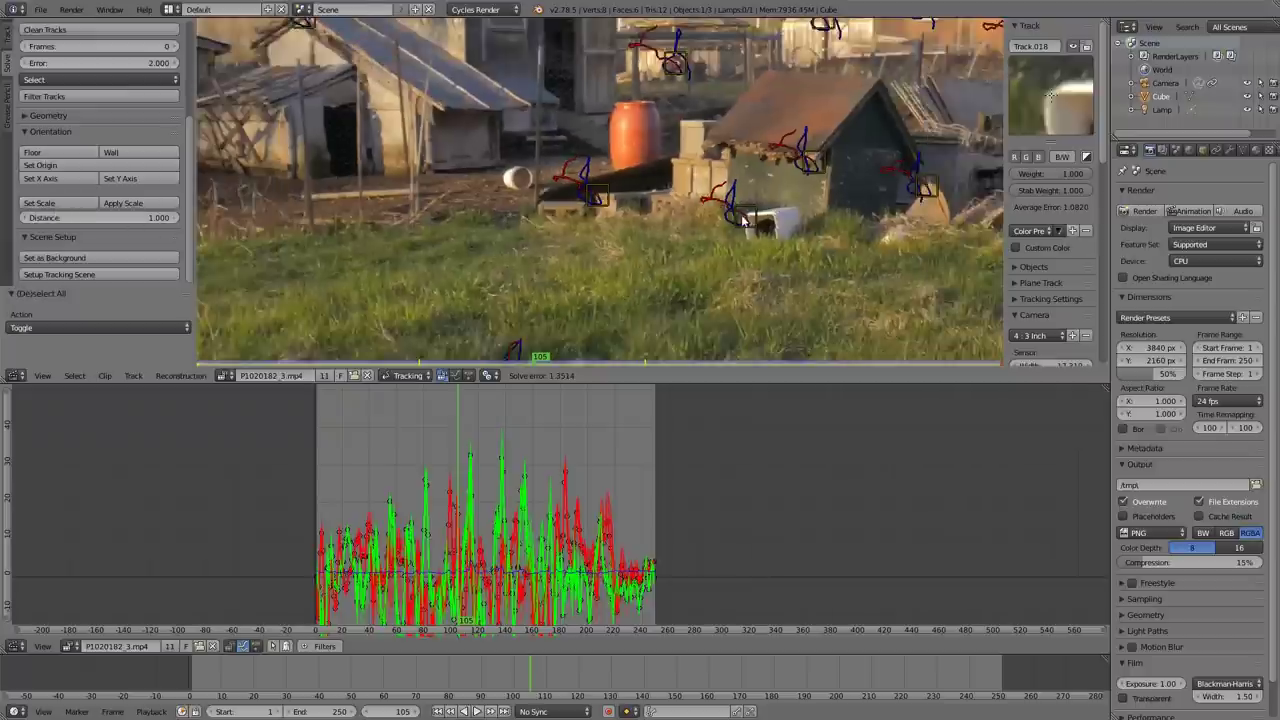
pyautogui.scroll(-1, 690, 245)
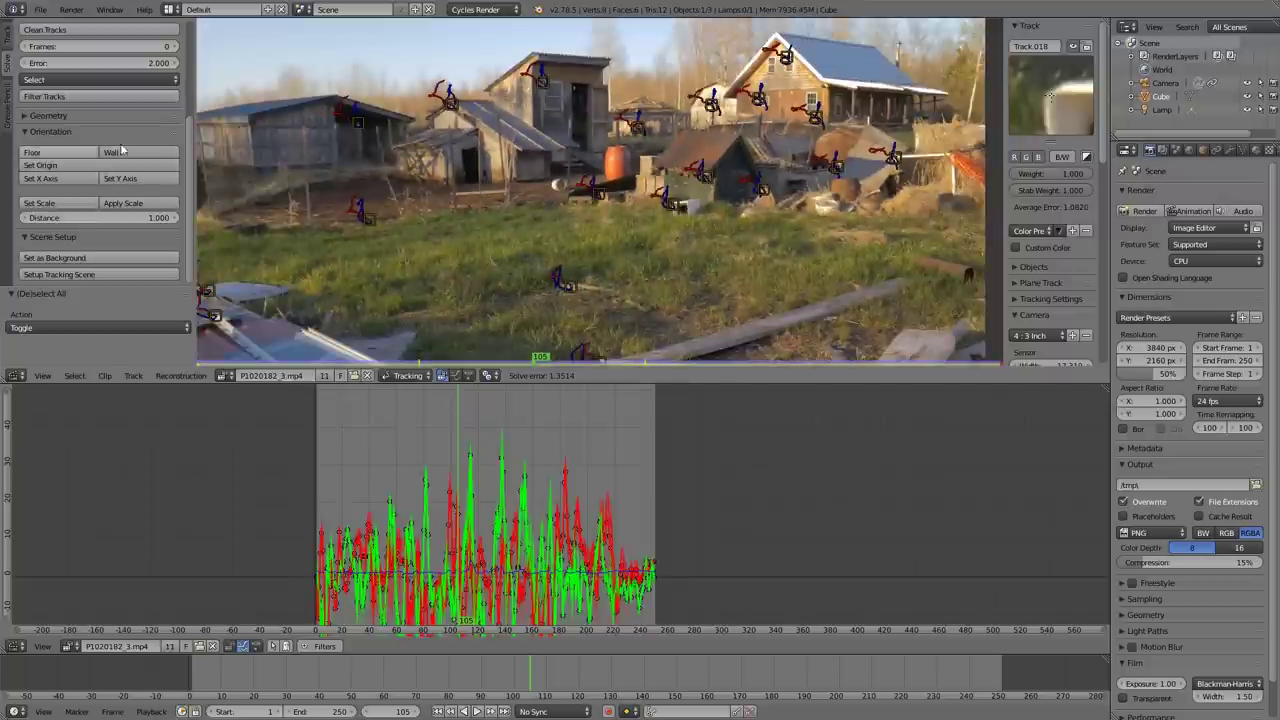
# Step: Select the ground markers in the middle of the grass, at the white bucket and at the grass's far-left edge
pyautogui.click(548, 281)
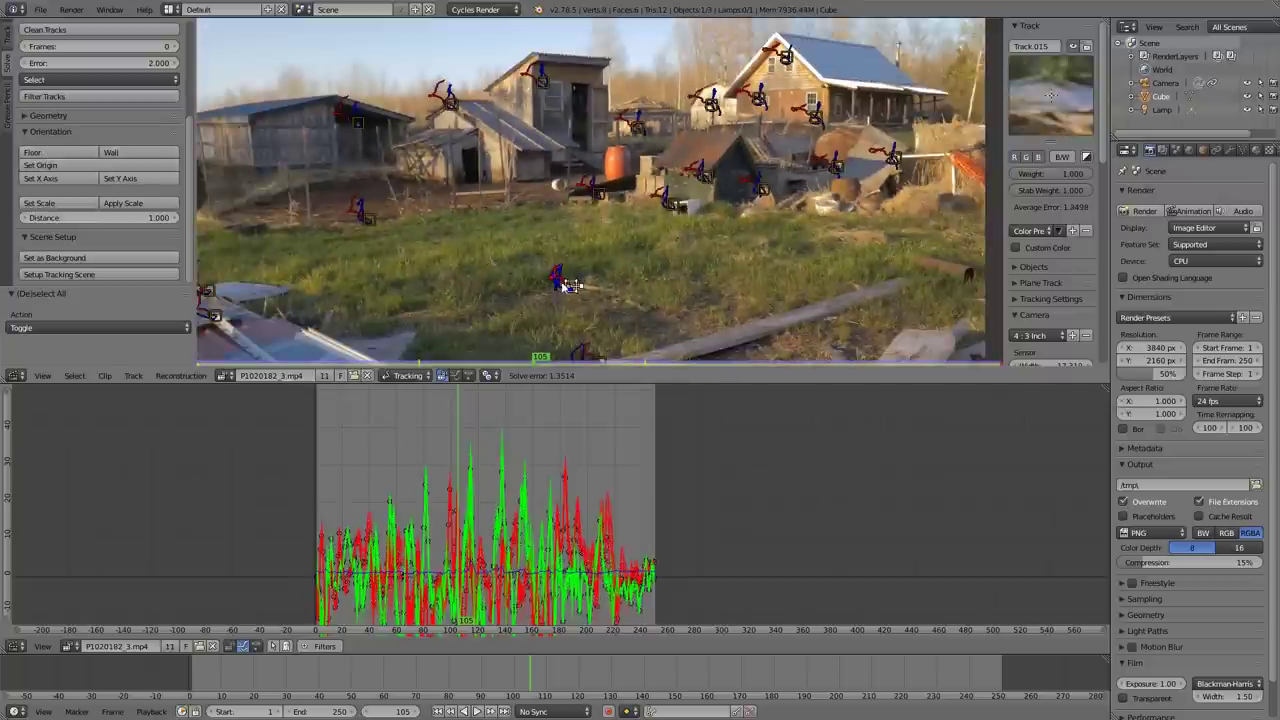
pyautogui.click(678, 206)
pyautogui.scroll(-1, 494, 283)
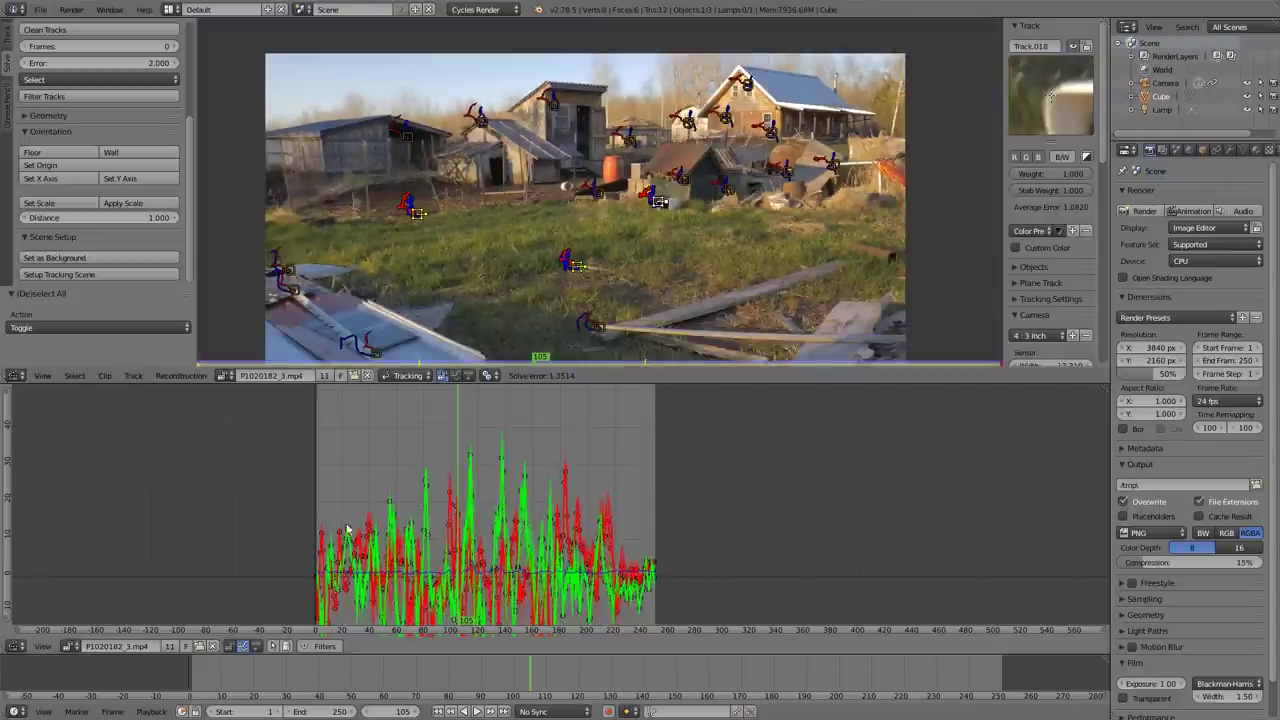
# Step: Switch the graph editor area to a 3D view seen through the camera and set the footage as its background
pyautogui.click(14, 646)
pyautogui.click(44, 628)
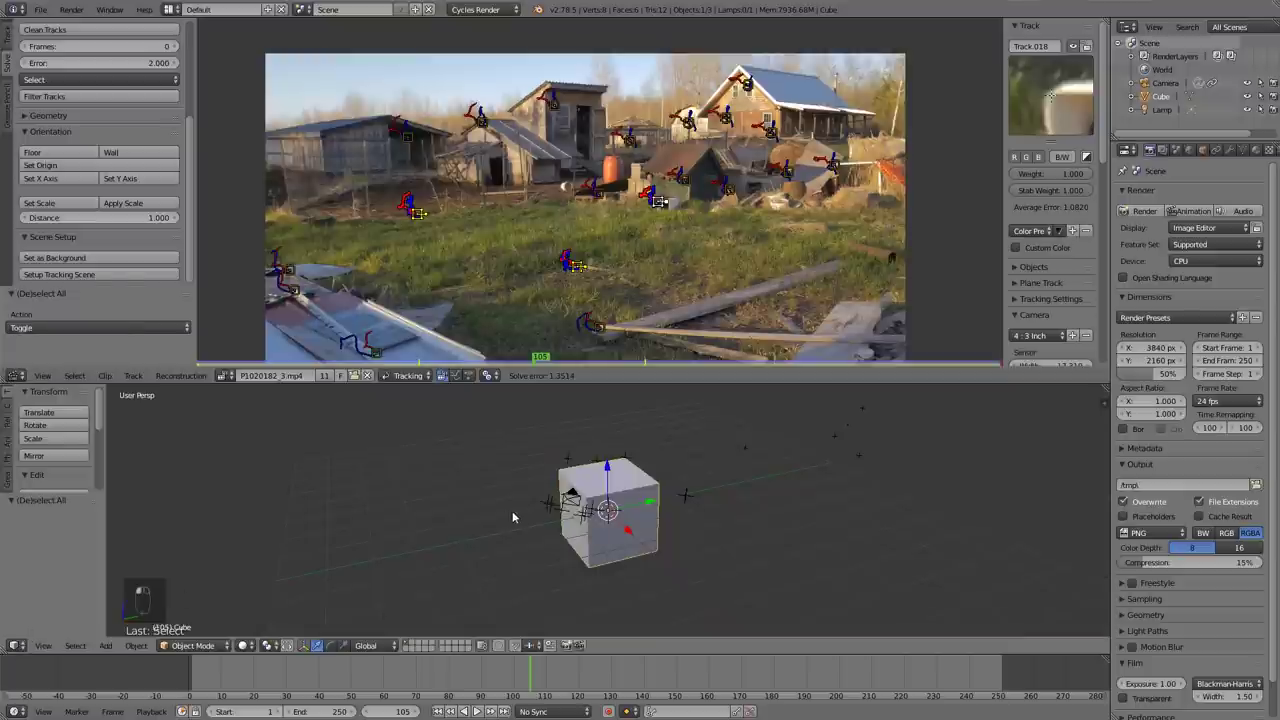
pyautogui.press('KP_0')
pyautogui.scroll(-2, 580, 516)
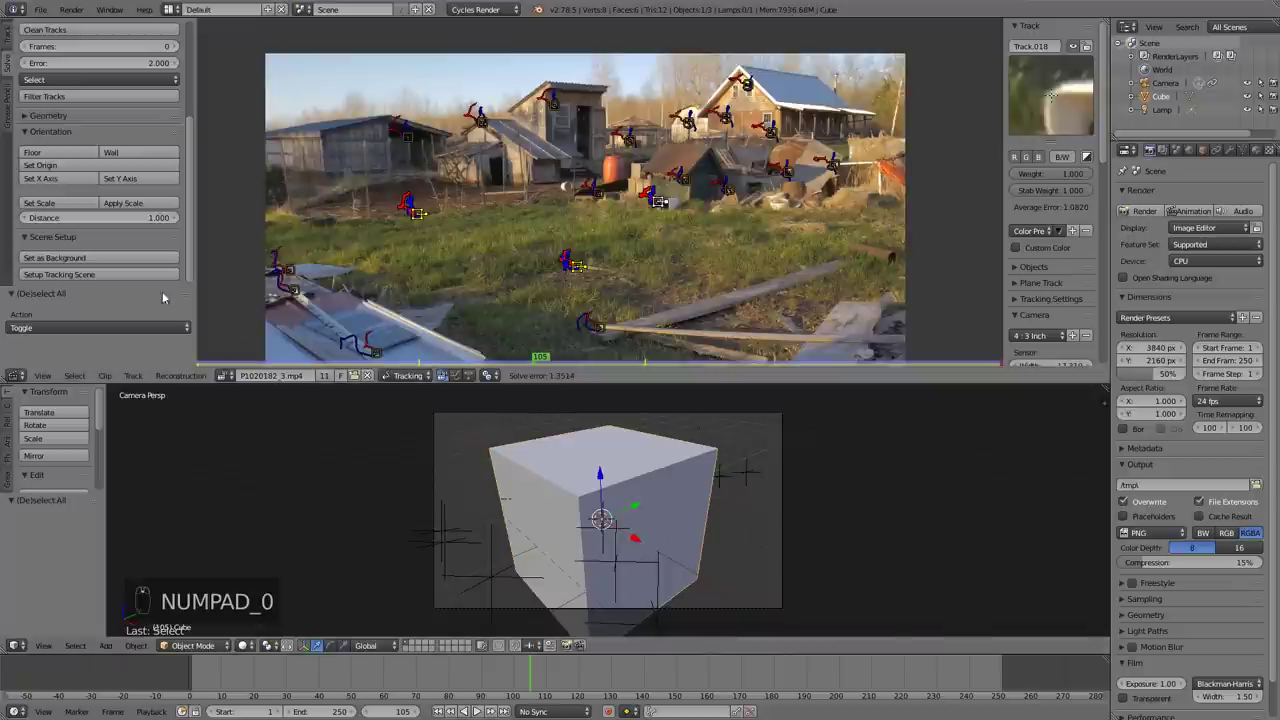
pyautogui.click(88, 258)
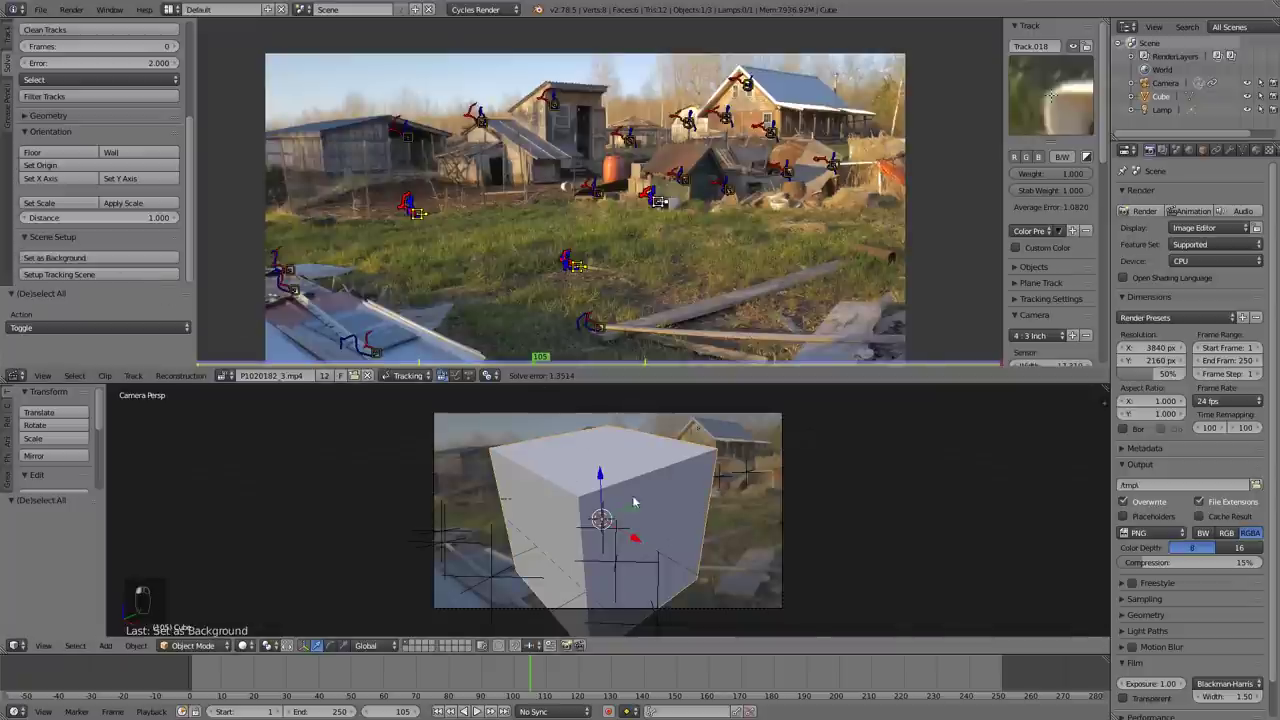
pyautogui.scroll(1, 629, 521)
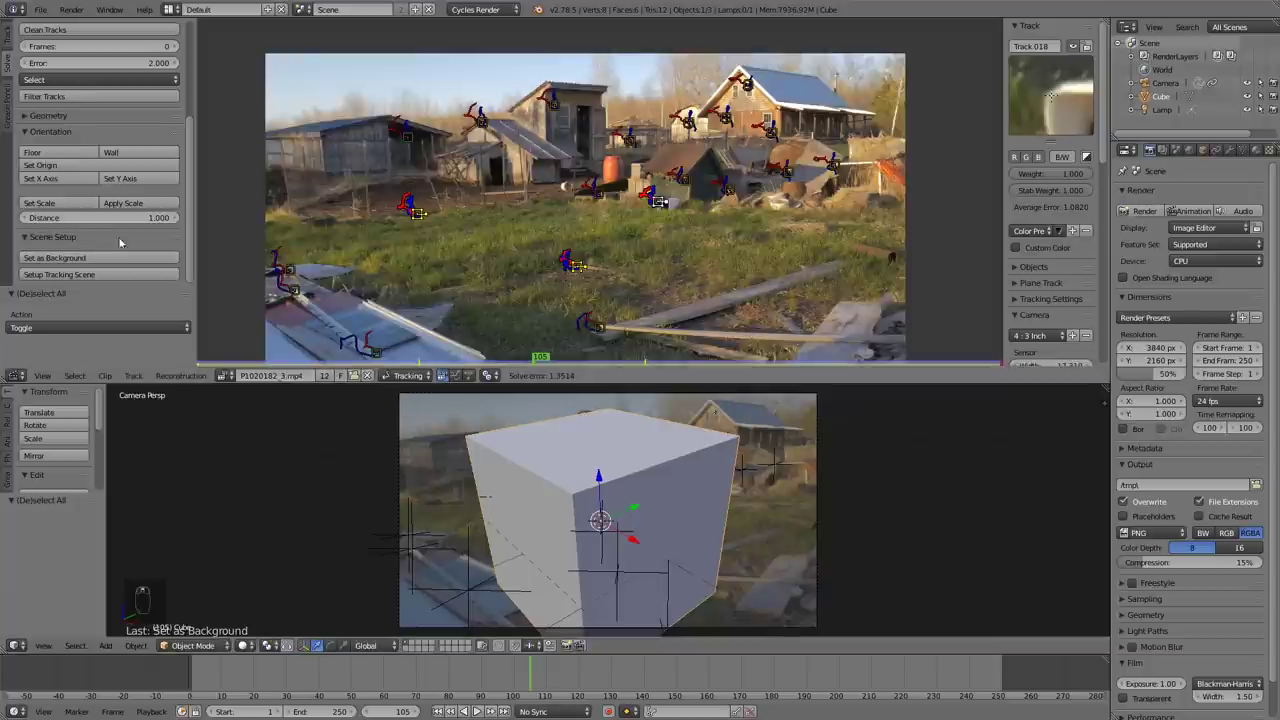
# Step: Set the floor from the selected markers, then redo it with the marker below the orange barrel replacing the white bucket's marker
pyautogui.click(45, 154)
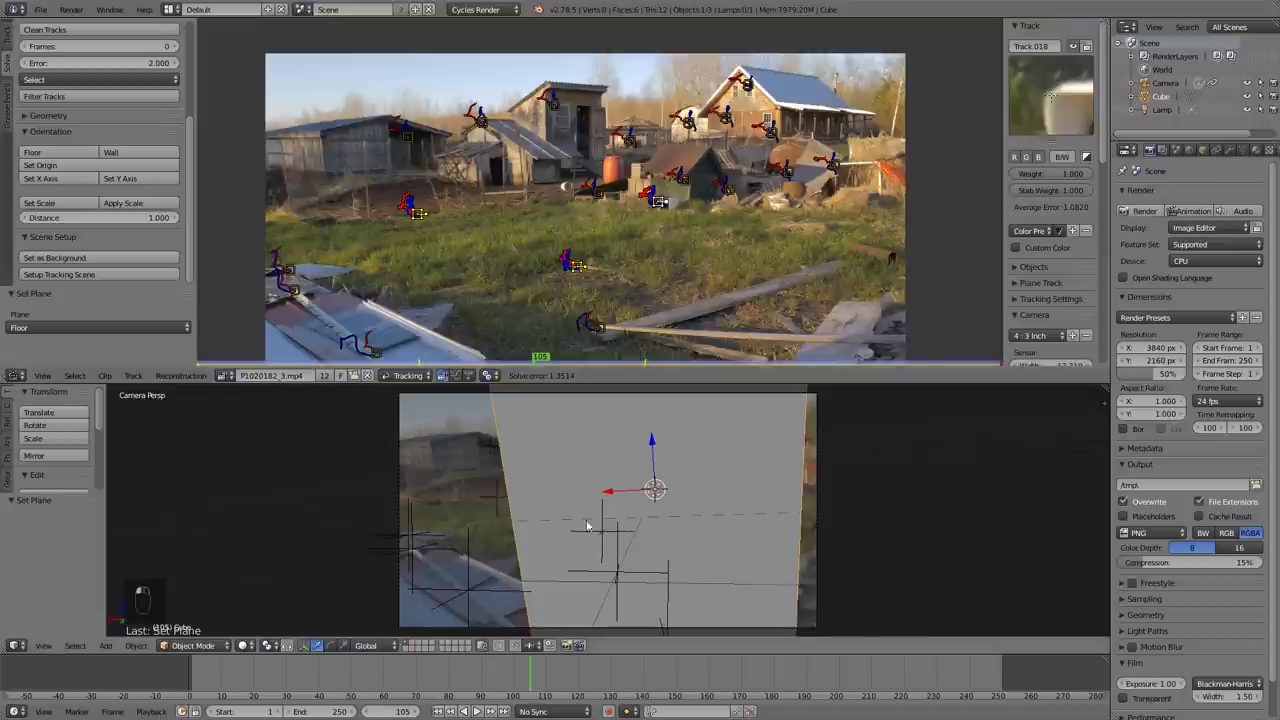
pyautogui.keyDown('shift'); pyautogui.click(597, 190); pyautogui.keyUp('shift')
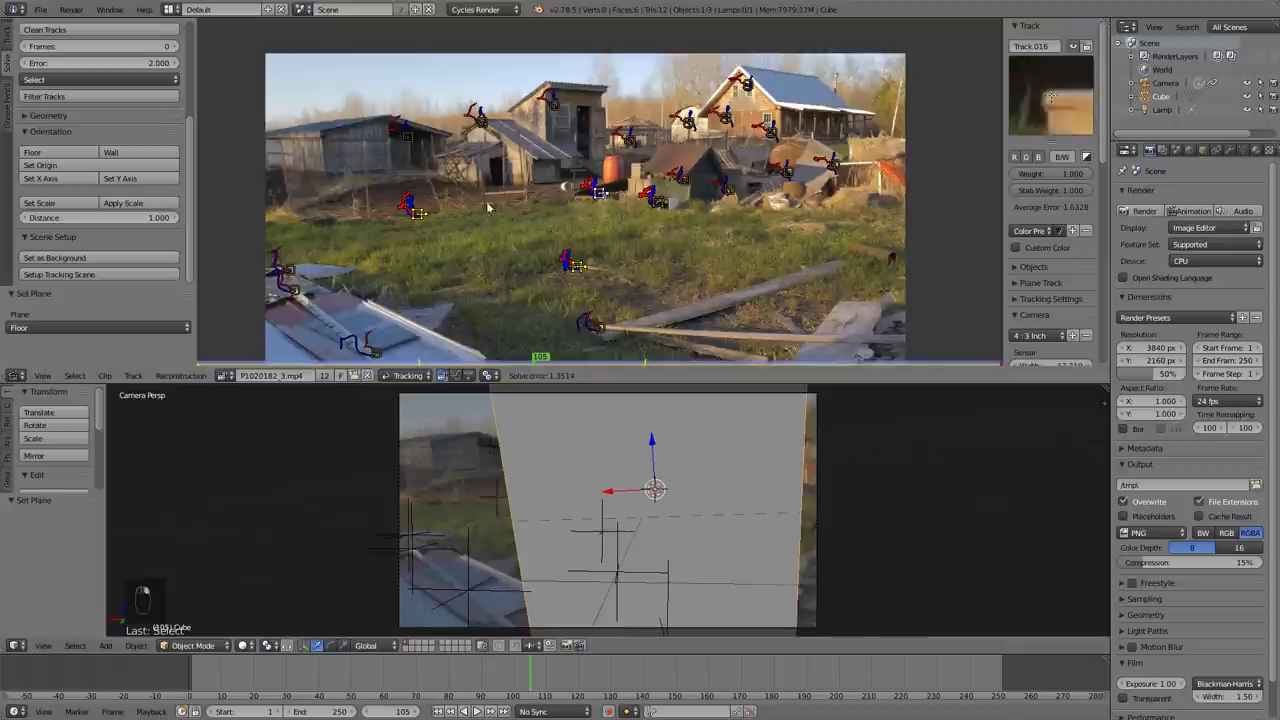
pyautogui.click(50, 151)
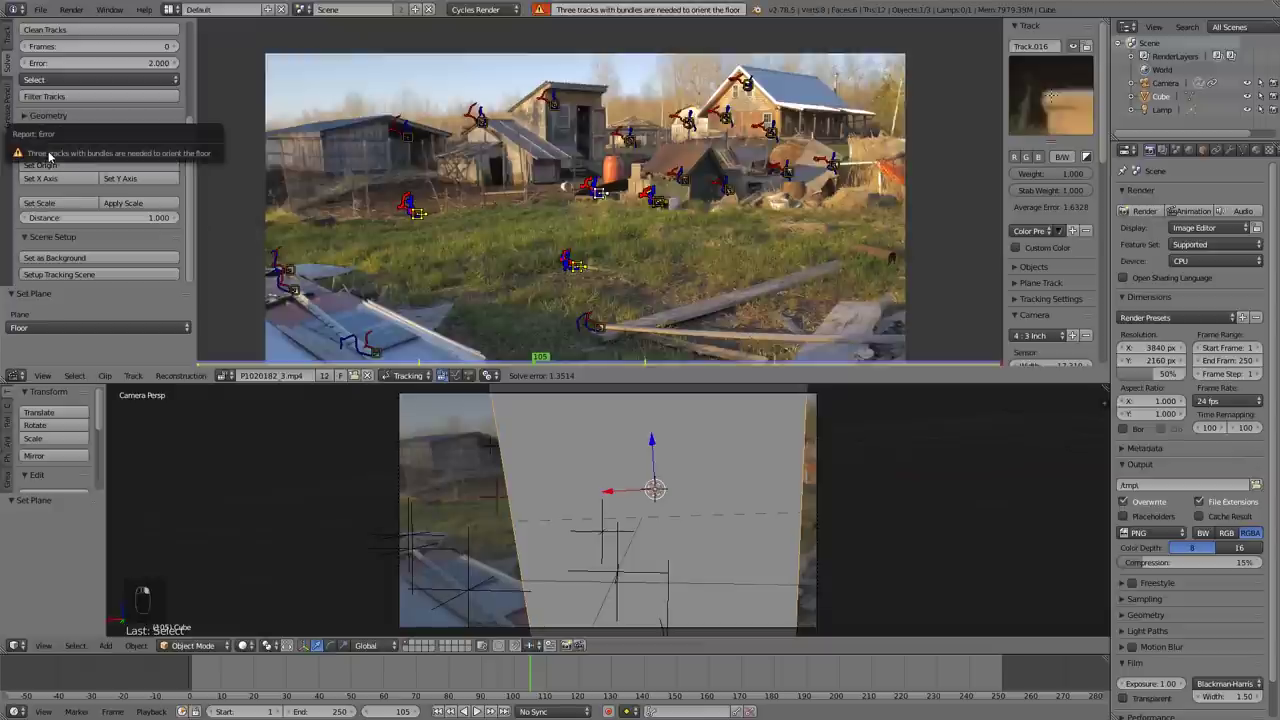
pyautogui.press('a')
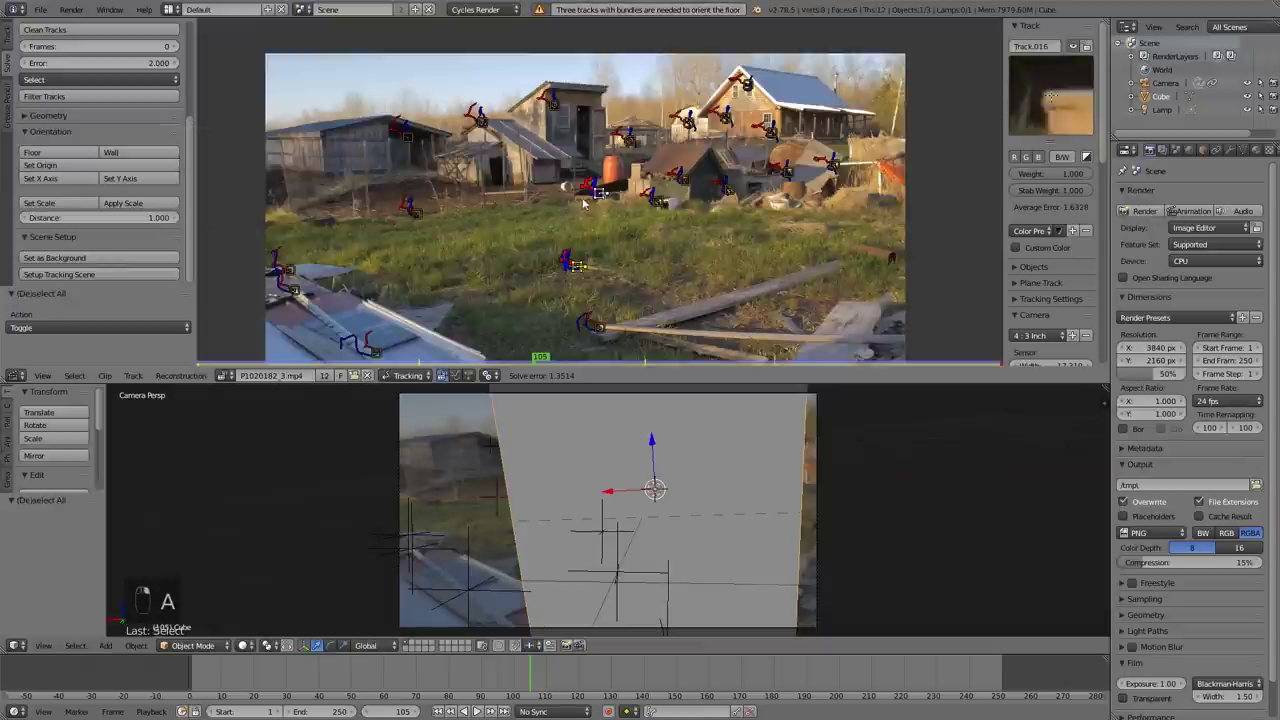
pyautogui.click(52, 153)
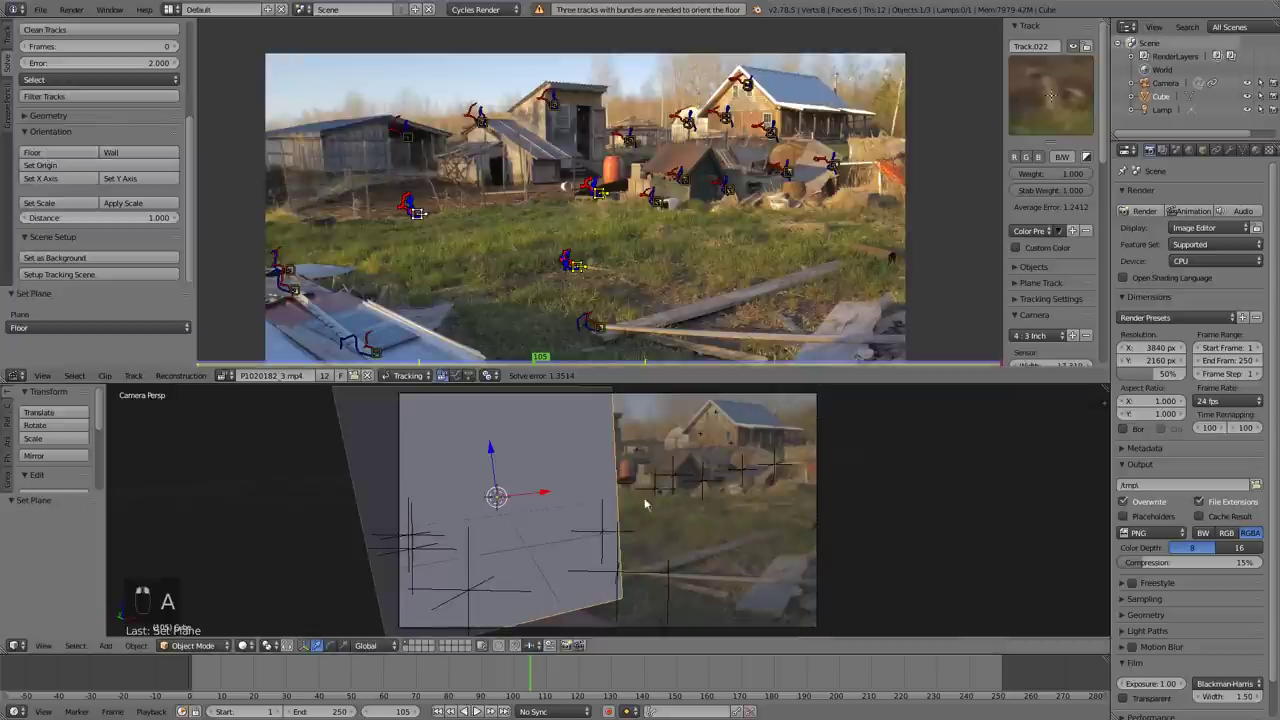
# Step: Set the floor from the markers at the plank's end, mid-grass and the grass's far-left edge
pyautogui.rightClick(594, 325)
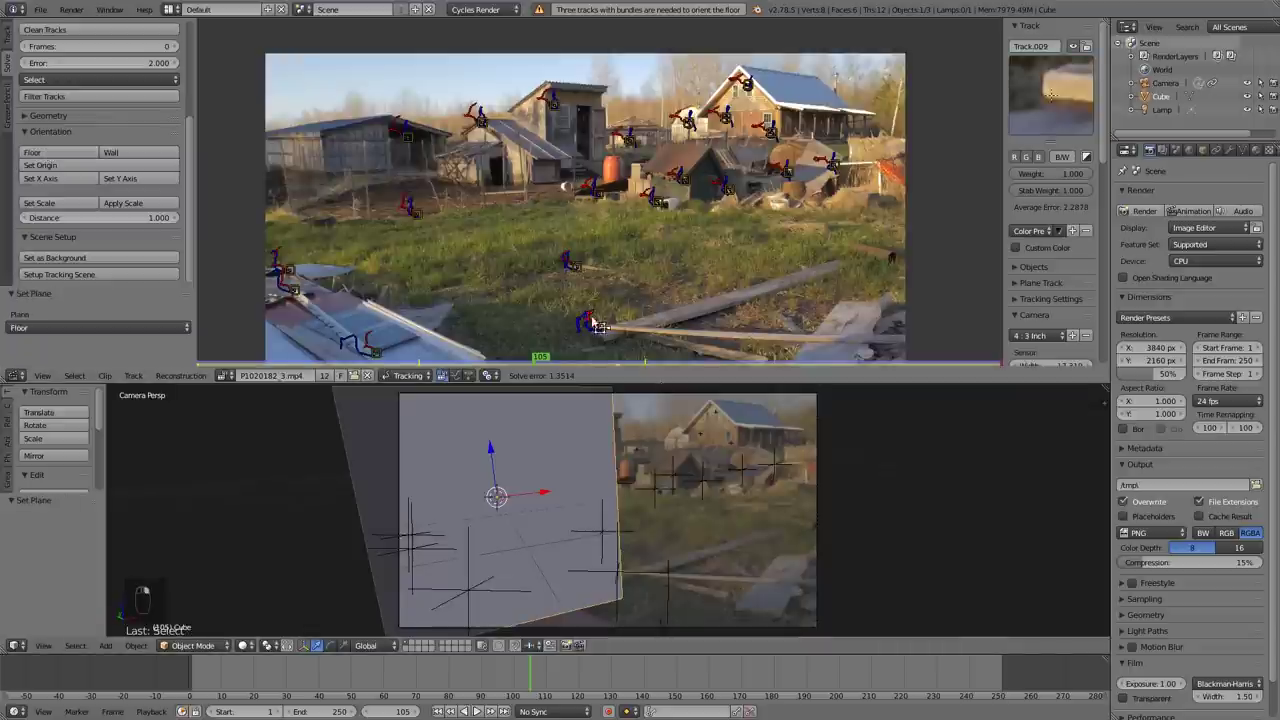
pyautogui.keyDown('shift'); pyautogui.rightClick(412, 207); pyautogui.keyUp('shift')
pyautogui.click(49, 150)
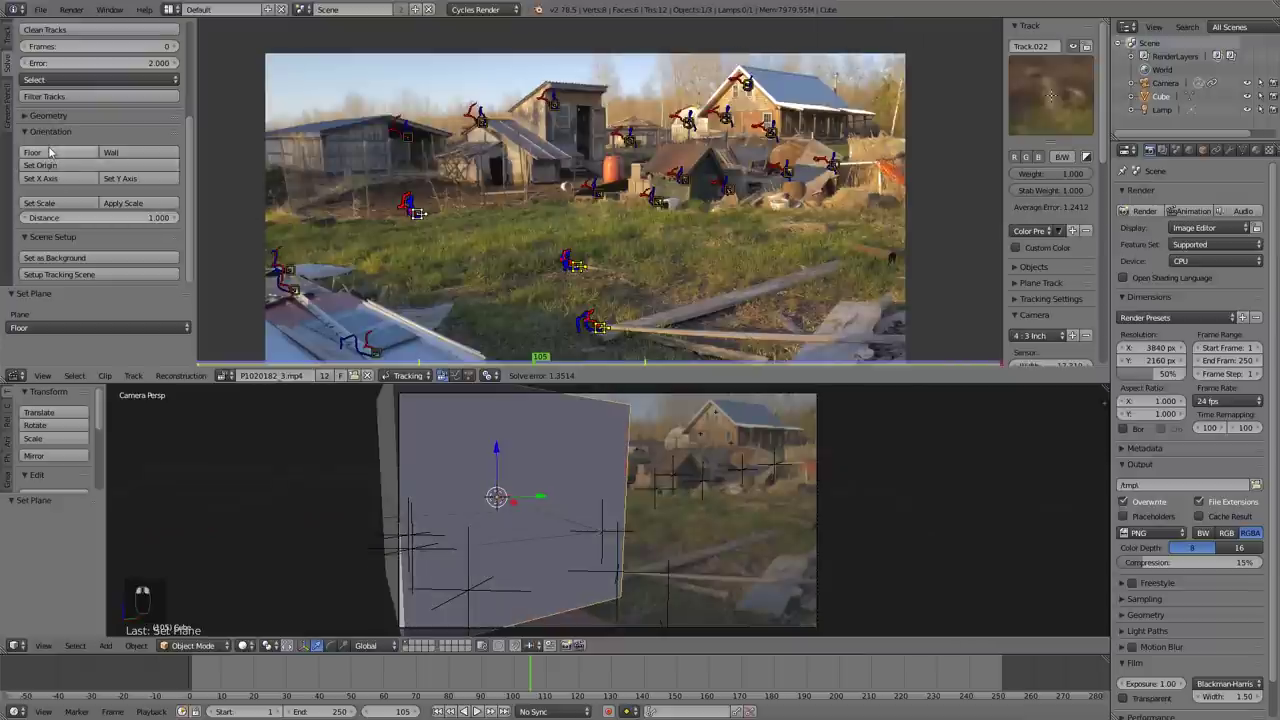
# Step: Set the scene scale between the plank-end marker and the mid-grass marker with a distance of 1.000
pyautogui.moveTo(537, 331); pyautogui.dragTo(524, 285, button='middle')
pyautogui.rightClick(585, 278)
pyautogui.keyDown('shift'); pyautogui.rightClick(559, 222); pyautogui.keyUp('shift')
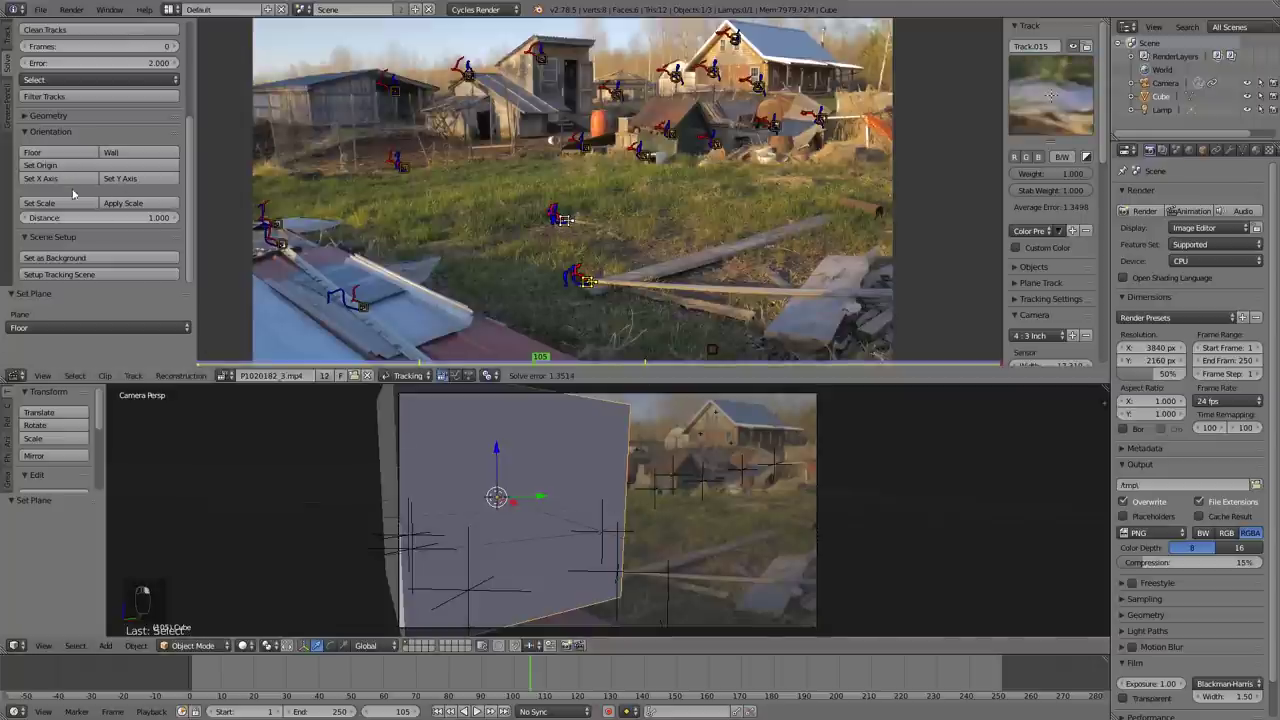
pyautogui.click(40, 203)
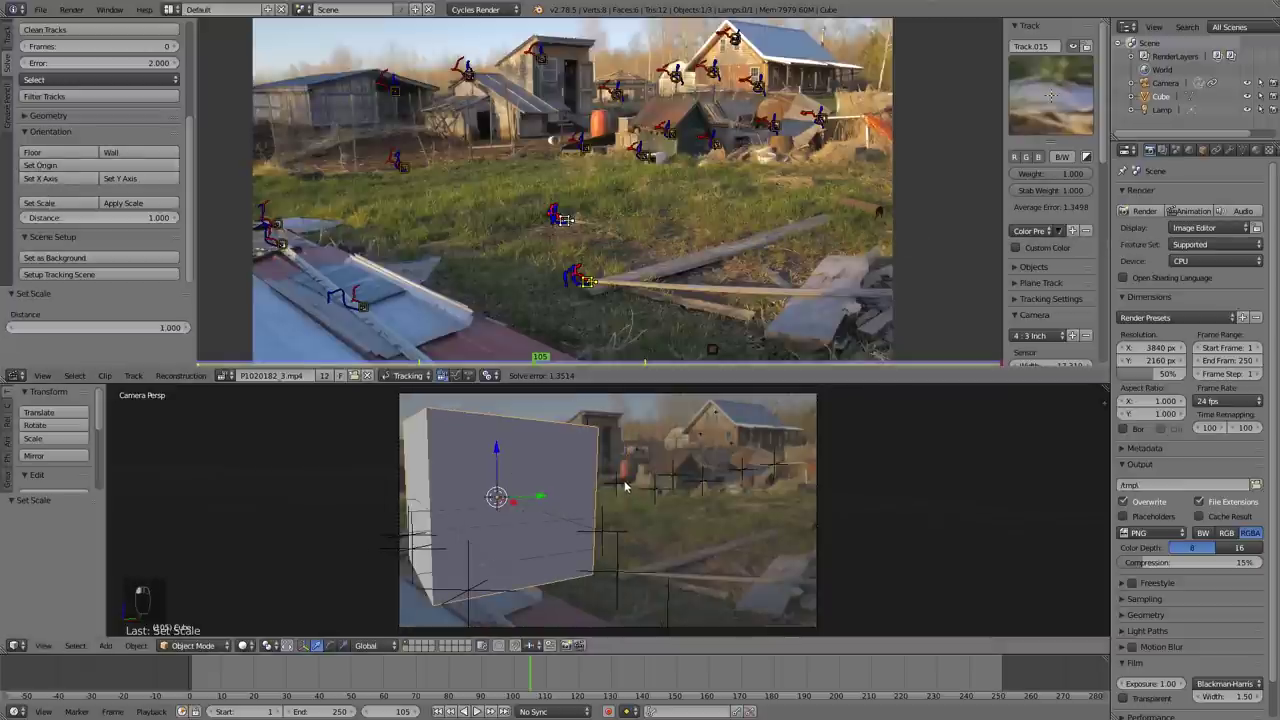
# Step: Set the floor from the markers on the metal roofing sheet, mid-grass and the plank's end
pyautogui.click(364, 304)
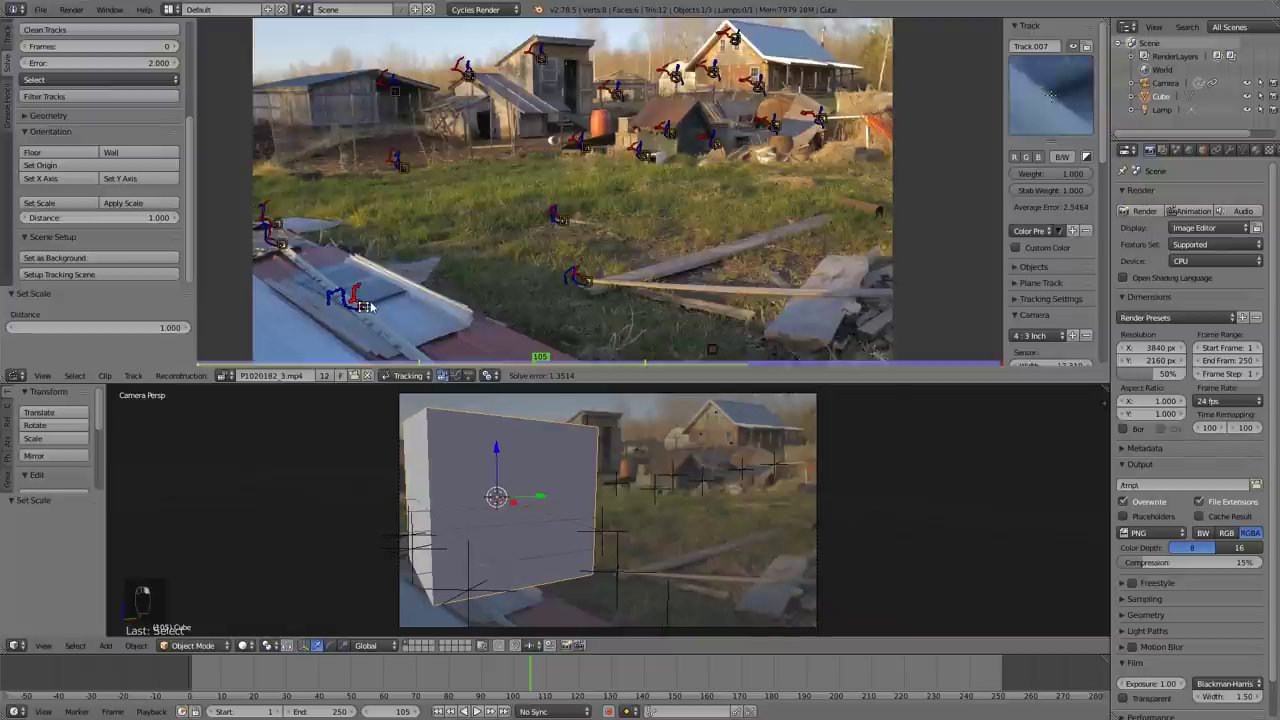
pyautogui.keyDown('shift'); pyautogui.click(558, 218); pyautogui.keyUp('shift')
pyautogui.keyDown('shift'); pyautogui.click(582, 280); pyautogui.keyUp('shift')
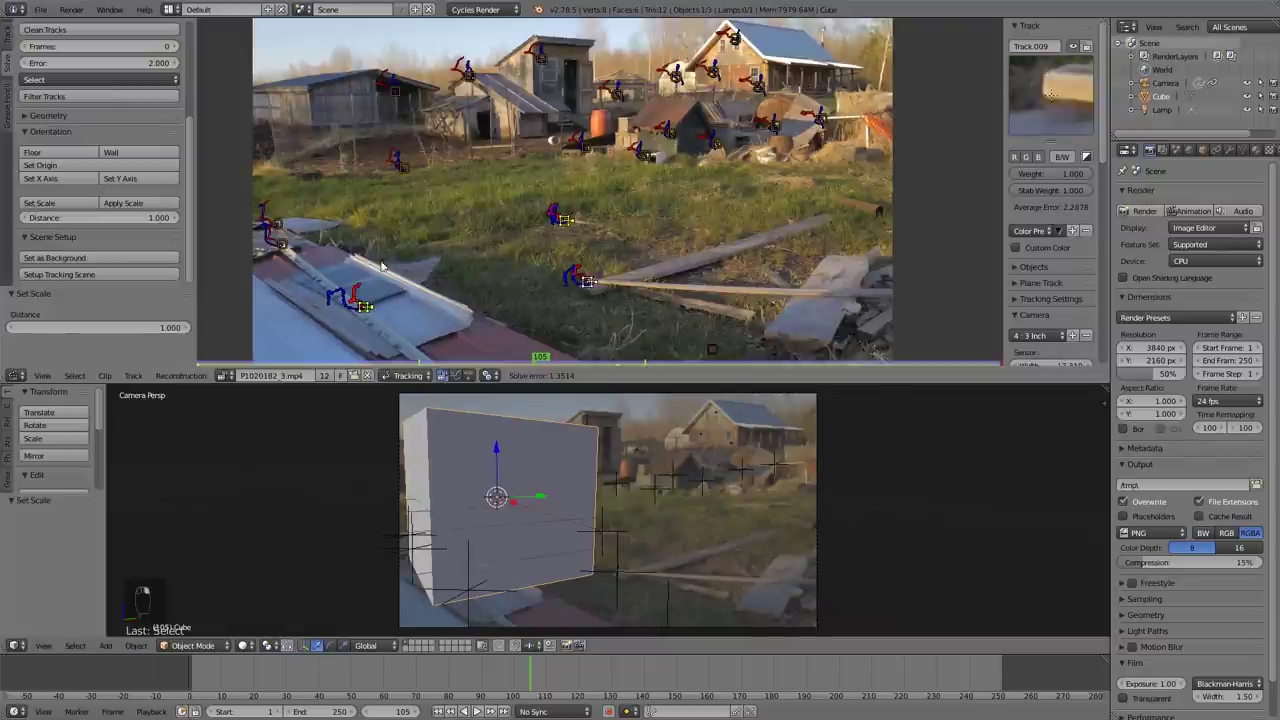
pyautogui.click(53, 156)
pyautogui.scroll(-4, 524, 466)
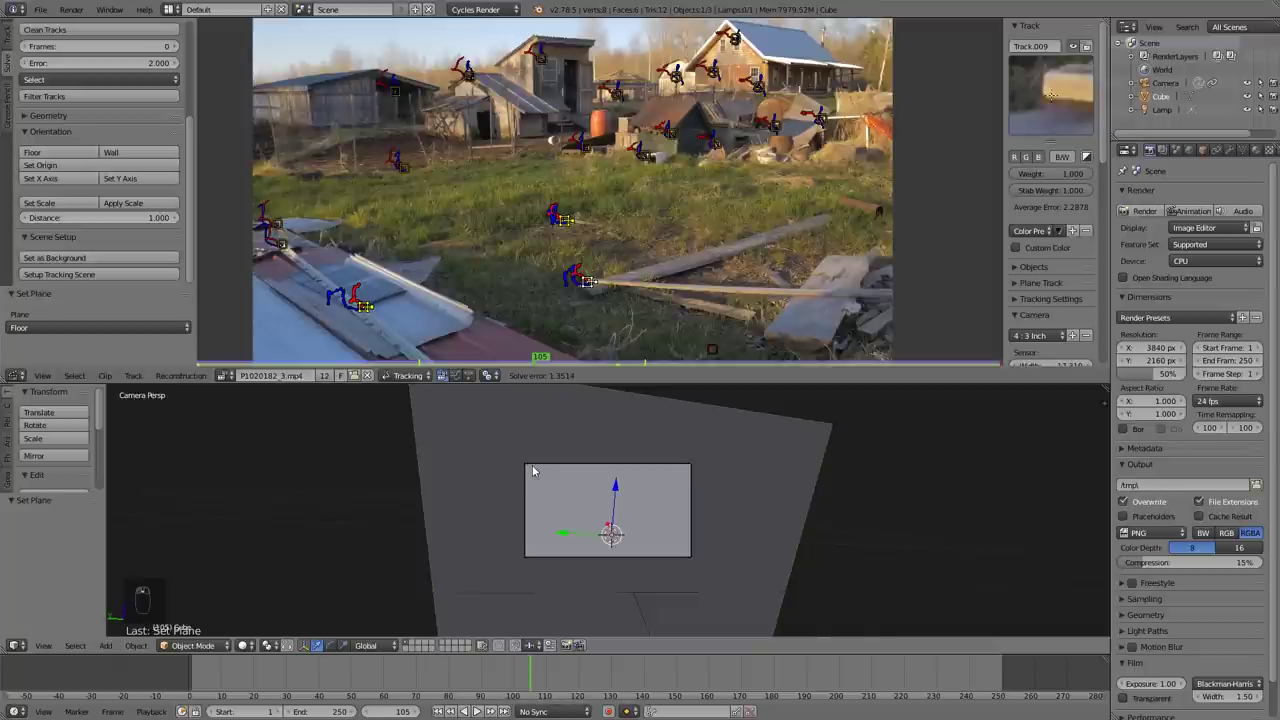
pyautogui.scroll(4, 533, 471)
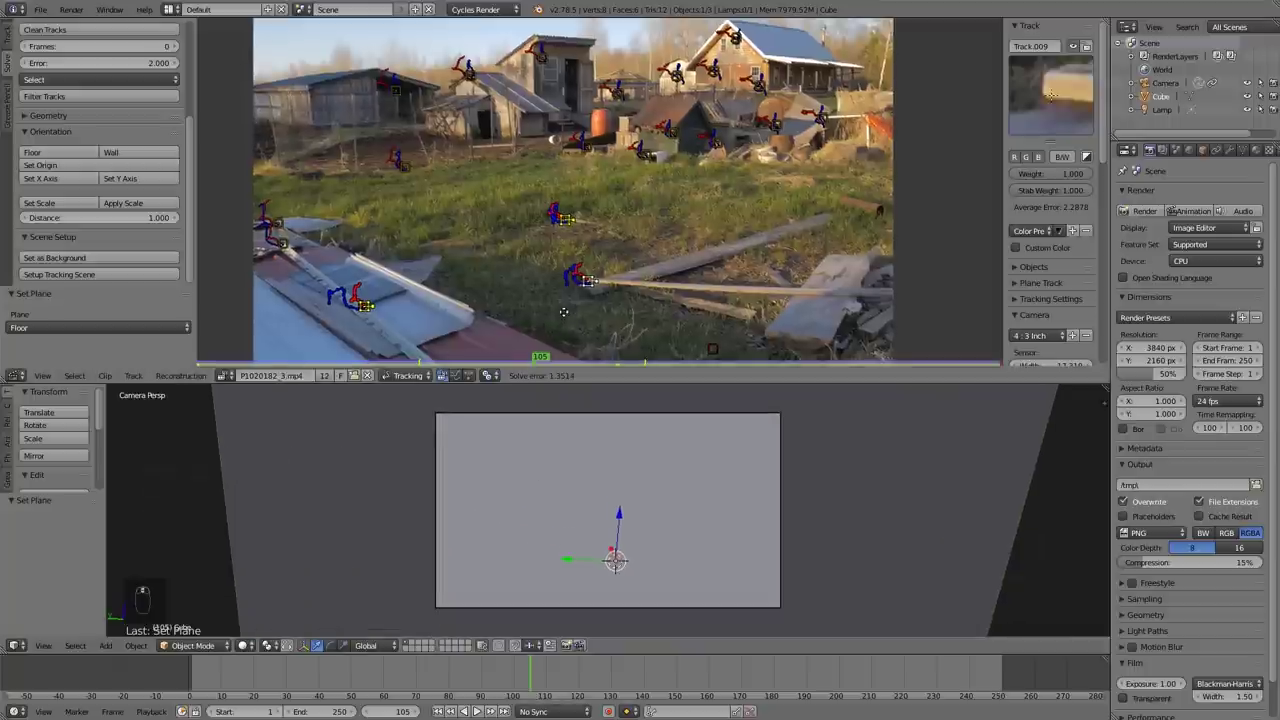
# Step: Set the floor from the markers at the white bucket, below the orange barrel and mid-grass
pyautogui.moveTo(563, 312); pyautogui.dragTo(537, 282, button='middle')
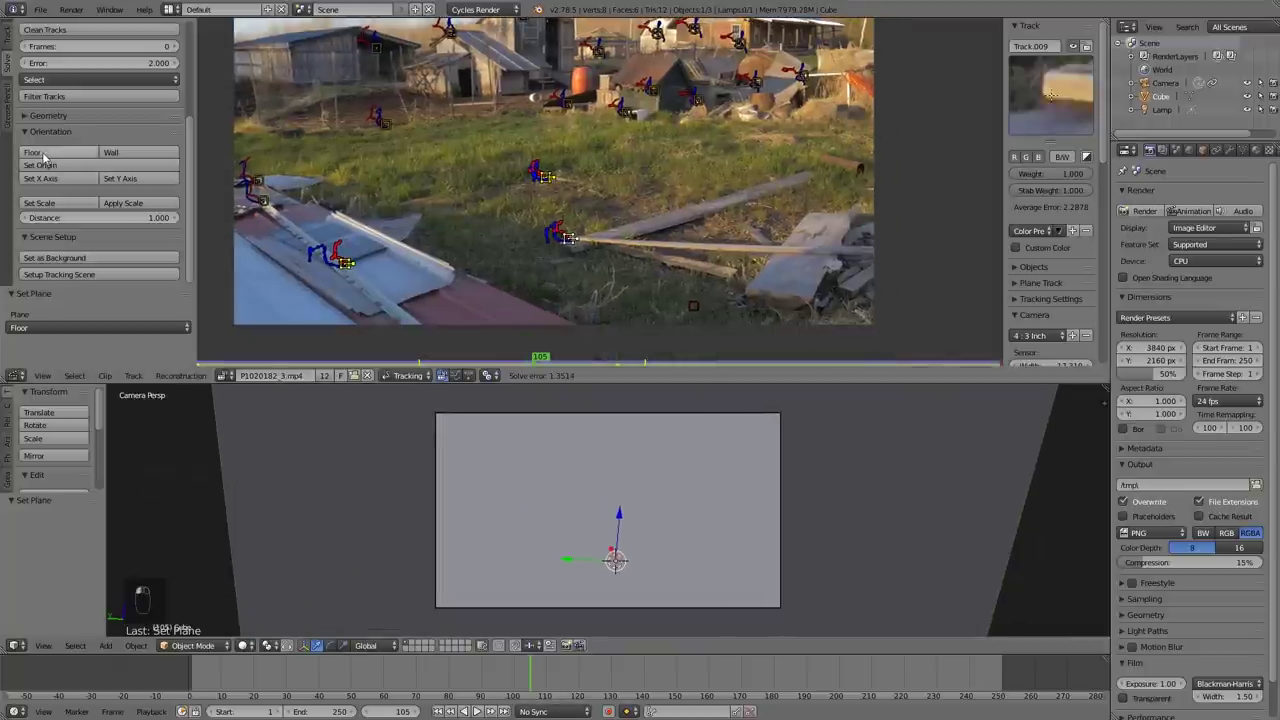
pyautogui.click(552, 234)
pyautogui.keyDown('shift'); pyautogui.rightClick(539, 173); pyautogui.keyUp('shift')
pyautogui.rightClick(627, 112)
pyautogui.keyDown('shift'); pyautogui.rightClick(566, 105); pyautogui.keyUp('shift')
pyautogui.keyDown('shift'); pyautogui.click(540, 175); pyautogui.keyUp('shift')
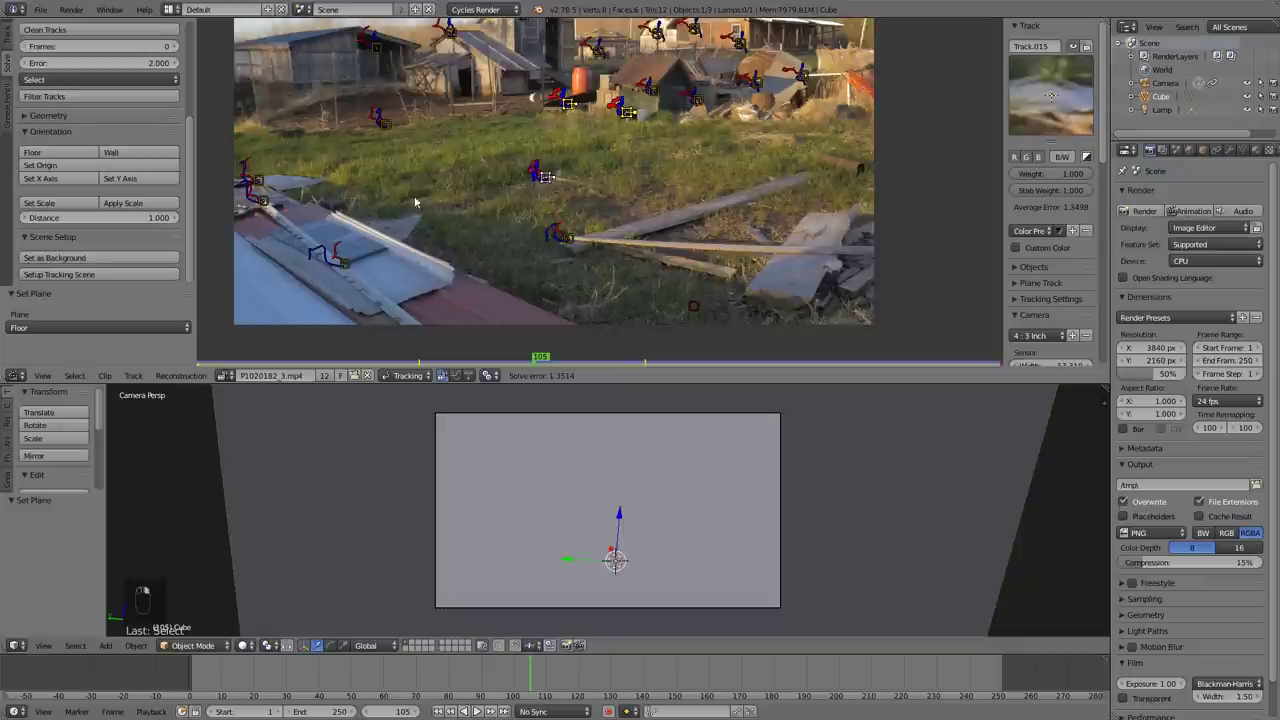
pyautogui.click(45, 152)
# Step: Set the floor from the markers mid-grass, at the grass's far-left edge and below the orange barrel
pyautogui.rightClick(544, 170)
pyautogui.keyDown('shift'); pyautogui.rightClick(396, 119); pyautogui.keyUp('shift')
pyautogui.keyDown('shift'); pyautogui.rightClick(563, 104); pyautogui.keyUp('shift')
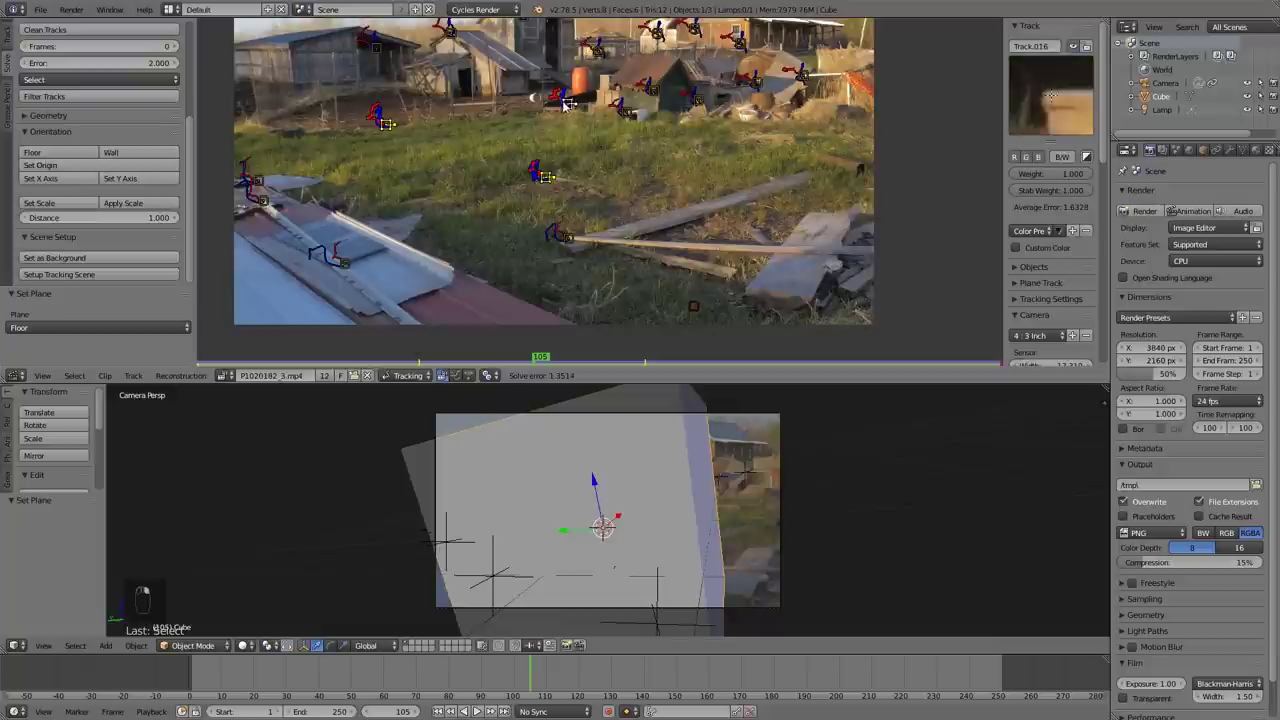
pyautogui.click(45, 152)
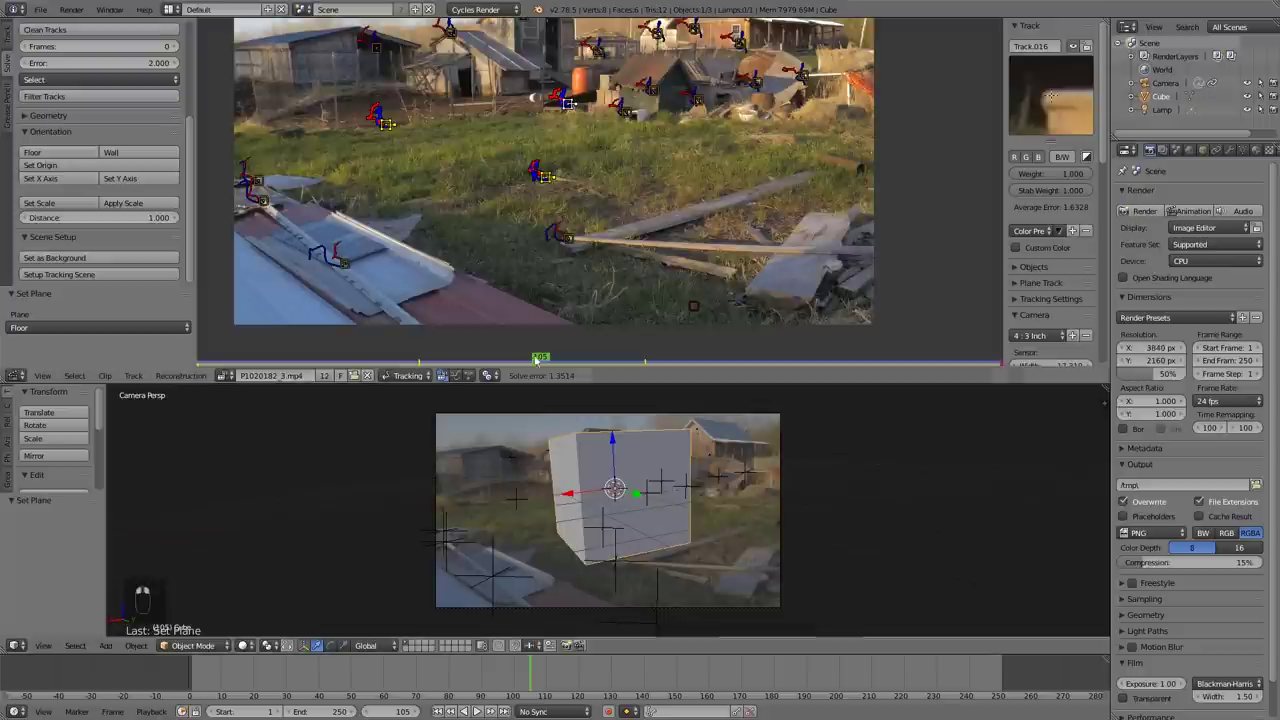
# Step: Select only the camera in the 3D view and trackball-rotate it by about 3.5° and -1.1°
pyautogui.scroll(-1, 686, 523)
pyautogui.press('a')
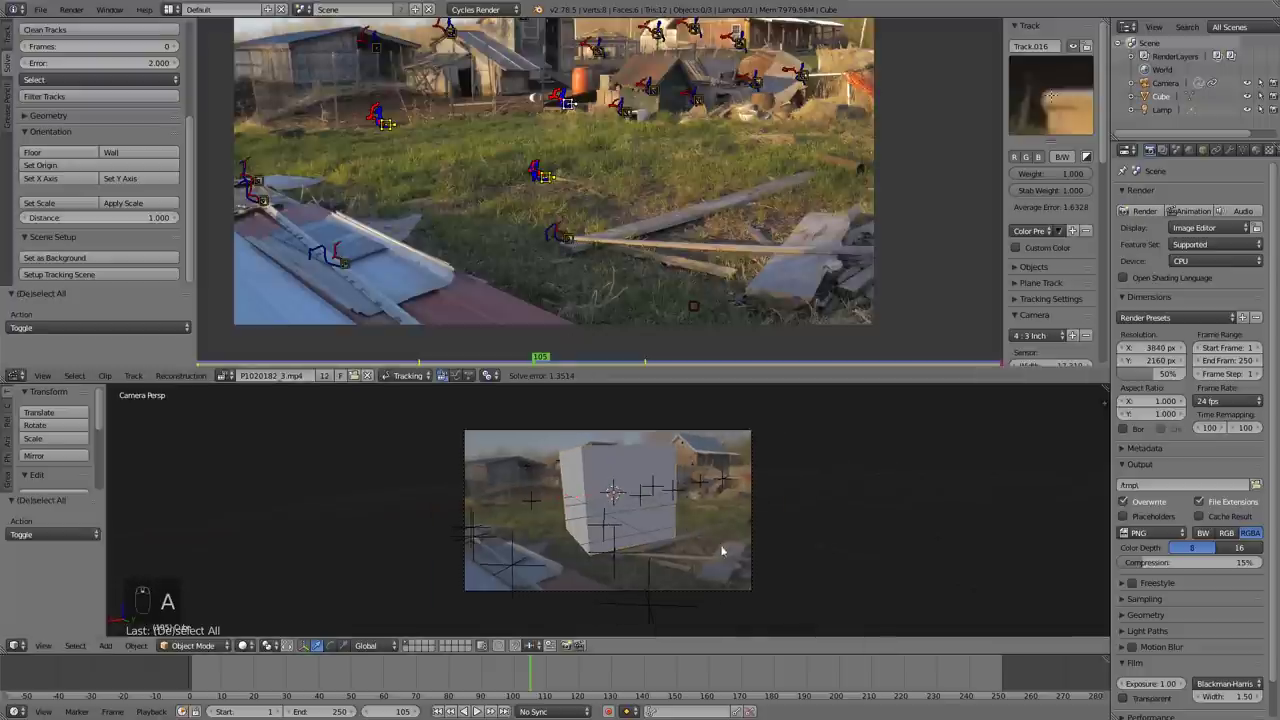
pyautogui.scroll(1, 717, 548)
pyautogui.click(782, 515)
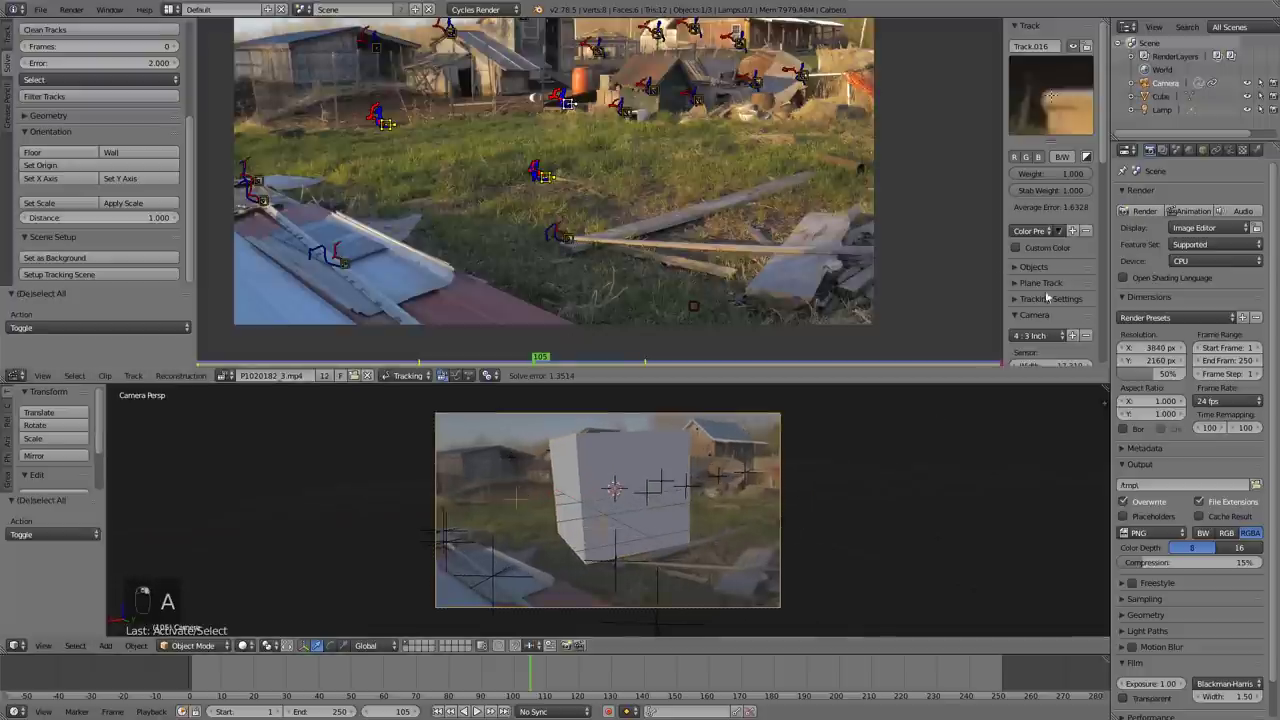
pyautogui.scroll(-5, 1050, 320)
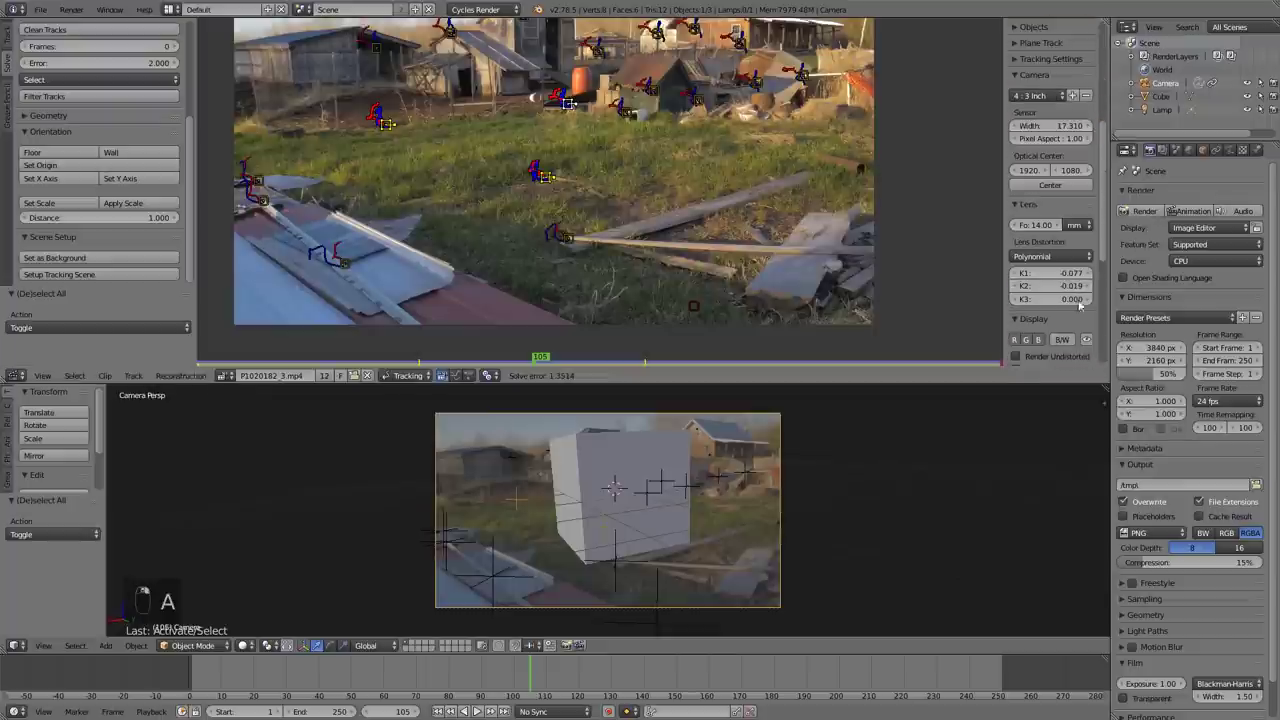
pyautogui.scroll(2, 785, 536)
pyautogui.press('r')
pyautogui.press('r')
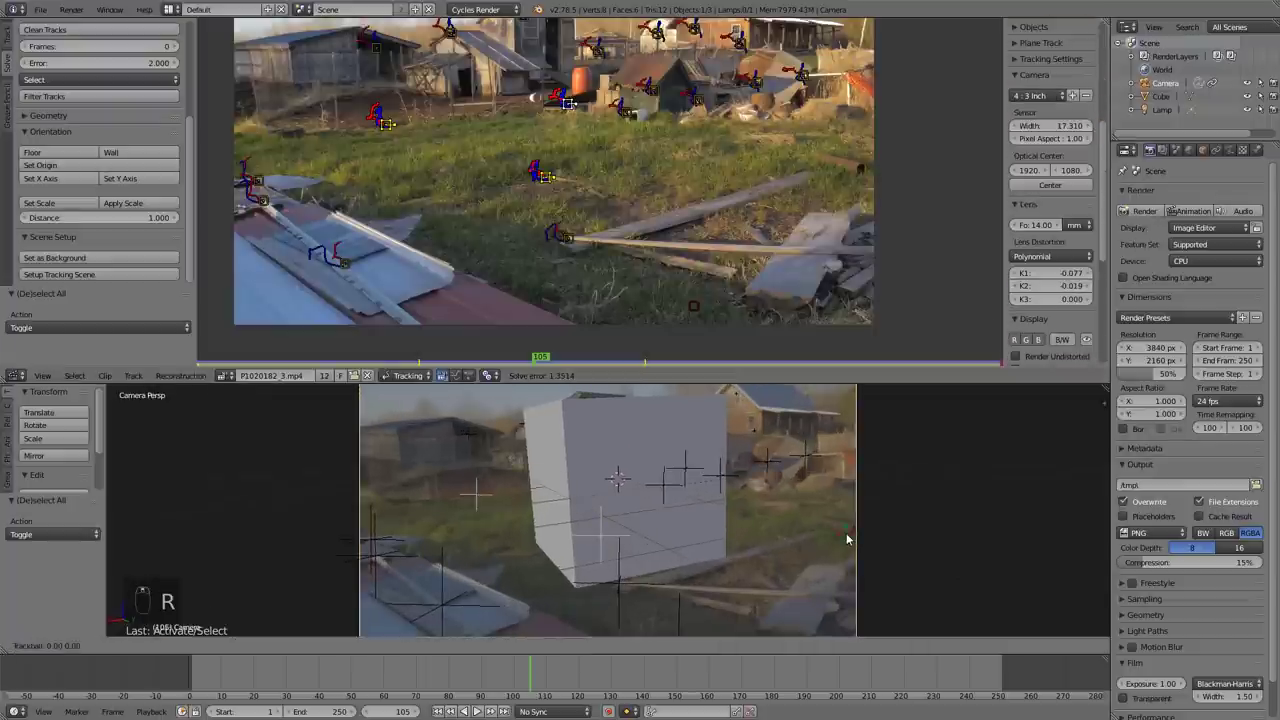
pyautogui.click(815, 440)
# Step: Rotate the camera about -1.7° in the view, then trackball-rotate it by about 4.5° and 0.2°
pyautogui.press('r')
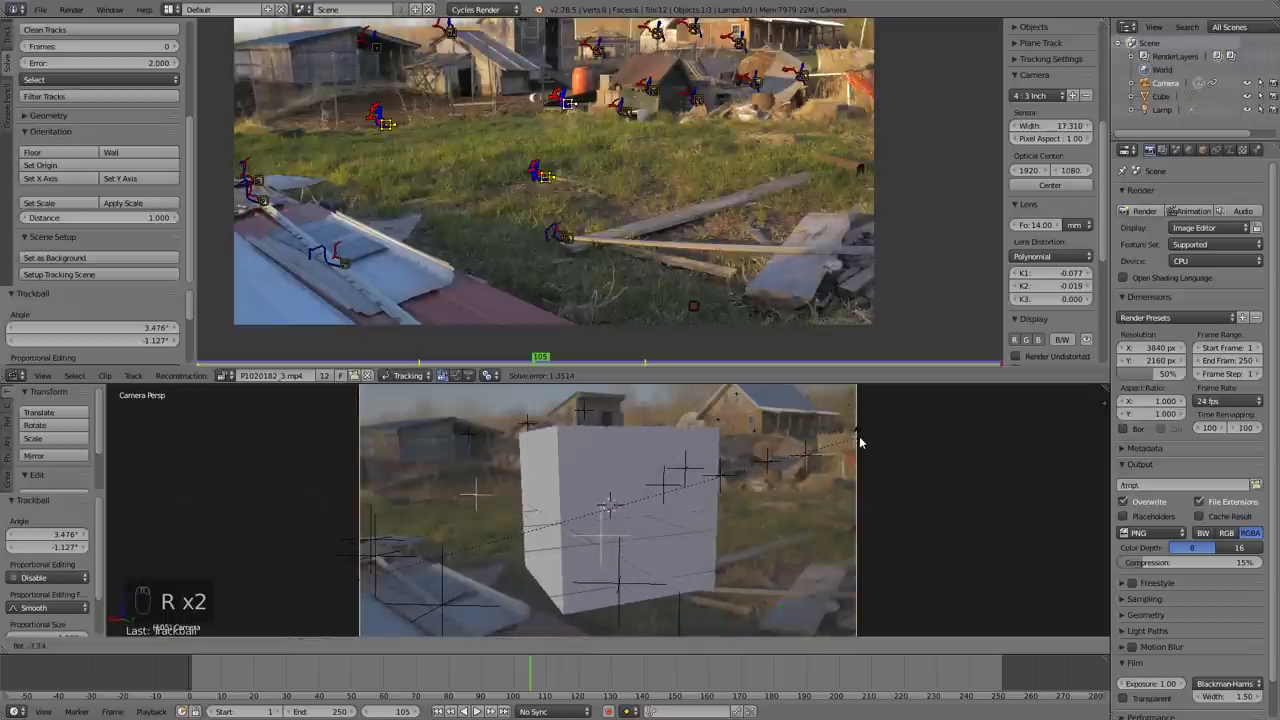
pyautogui.click(870, 443)
pyautogui.press('r')
pyautogui.press('r')
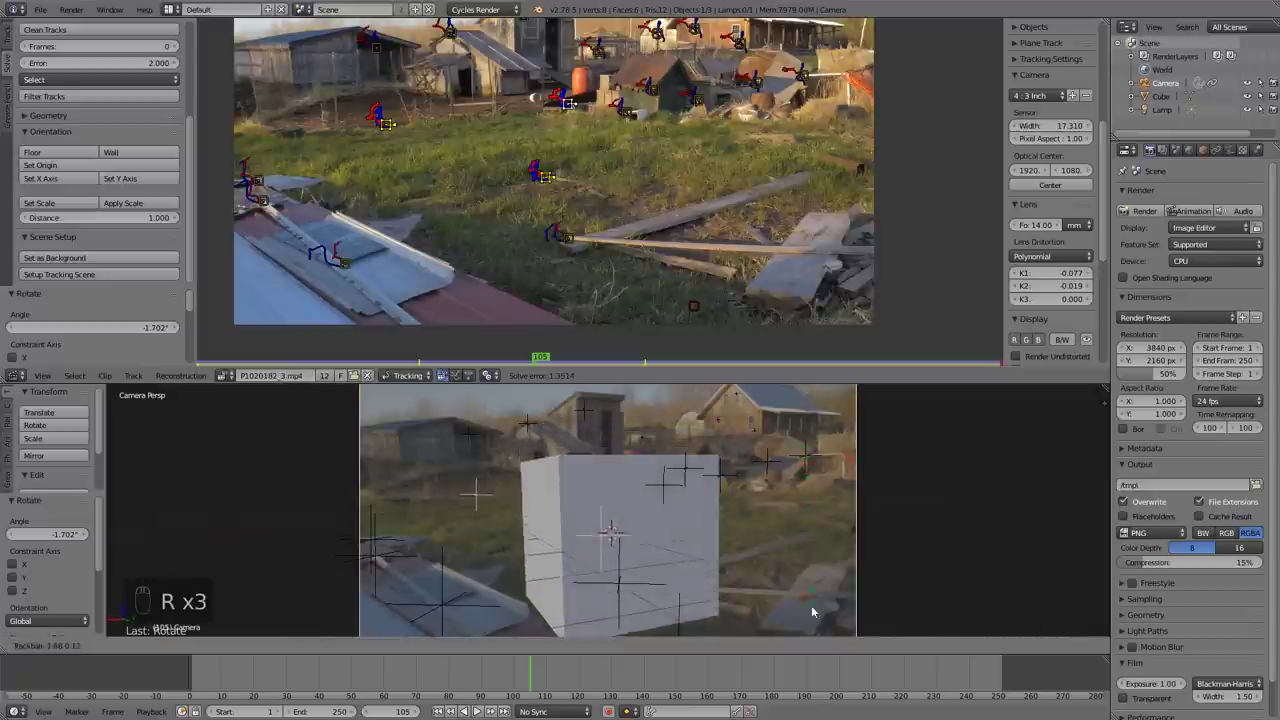
pyautogui.click(805, 591)
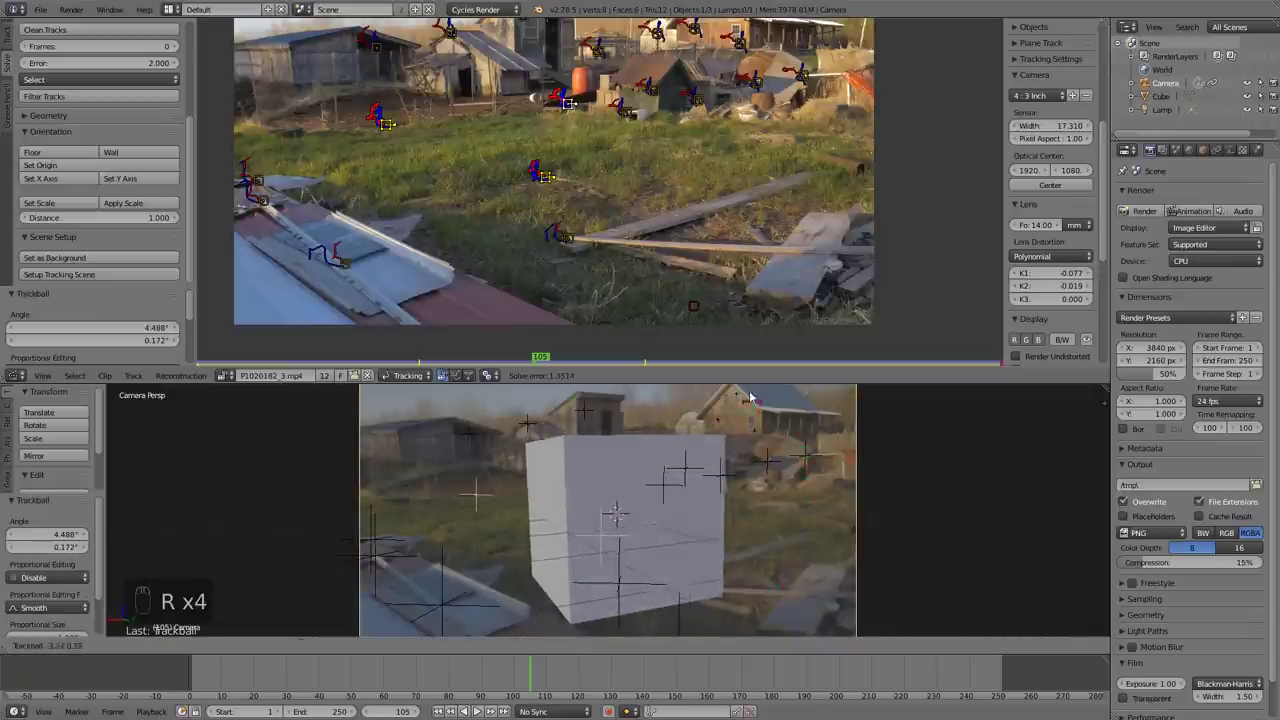
# Step: Trackball-rotate the camera by about -4.9° and 0.5°, then move it by about 0.20, -0.15, 0.42
pyautogui.click(745, 602)
pyautogui.press('g')
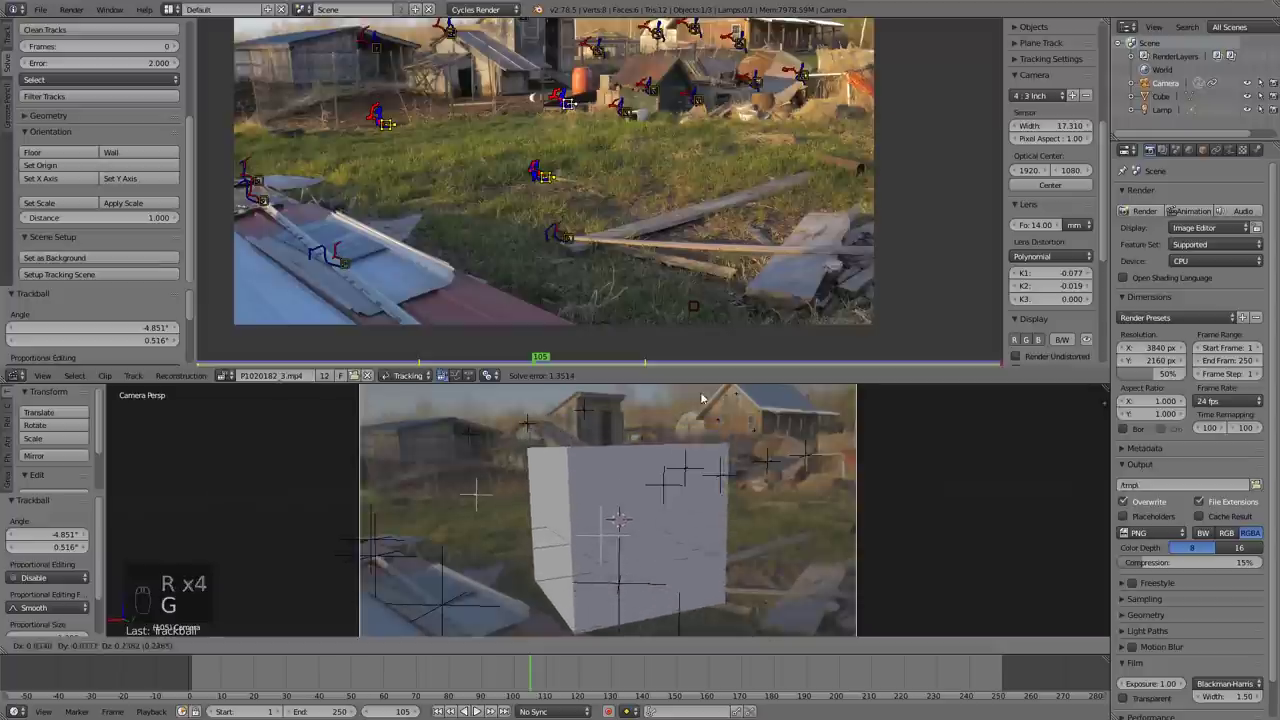
pyautogui.click(565, 549)
# Step: Rotate the camera about -8.3° around Z, move it by about 0.44, -0.29, 0.16, and clear the selection
pyautogui.press('r')
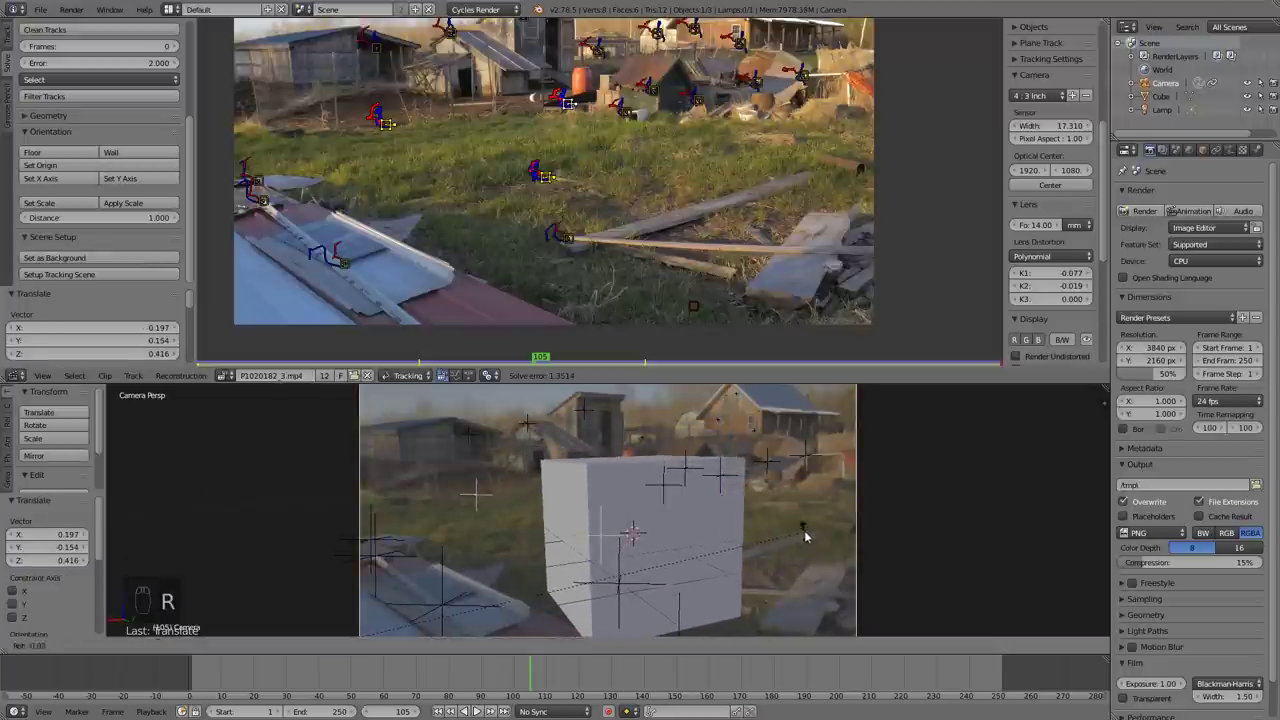
pyautogui.click(624, 551)
pyautogui.press('g')
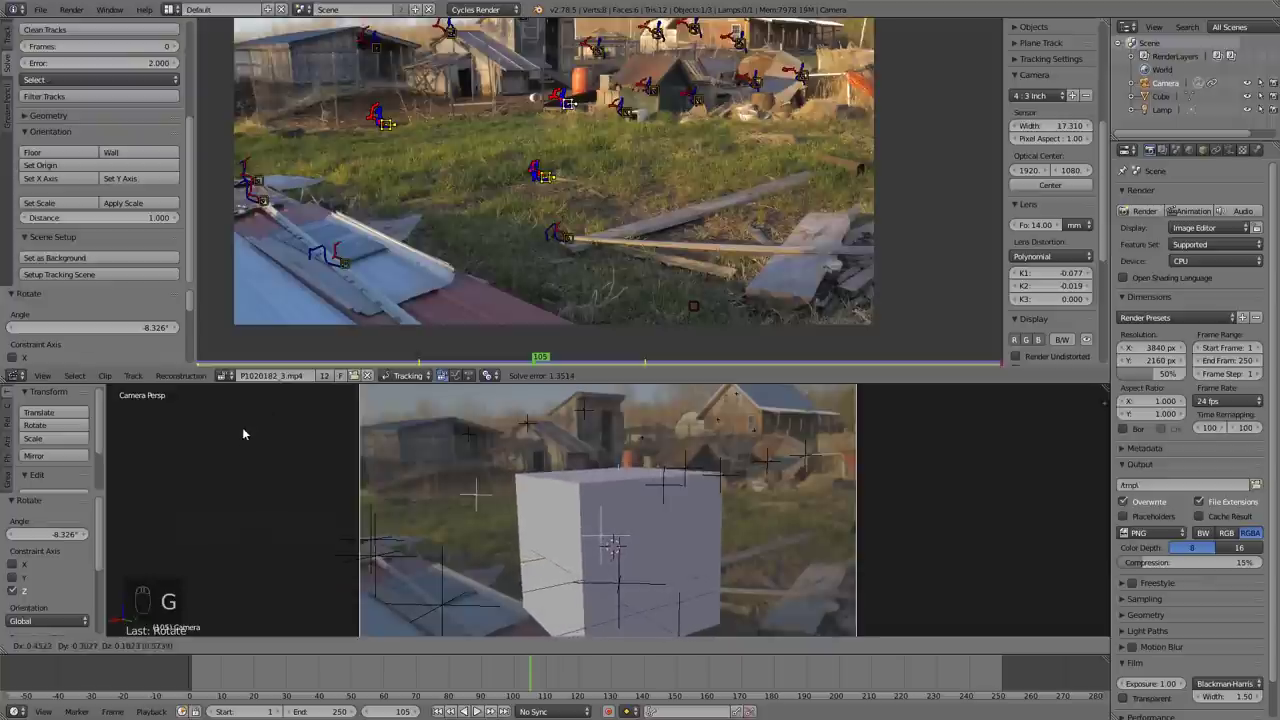
pyautogui.click(326, 482)
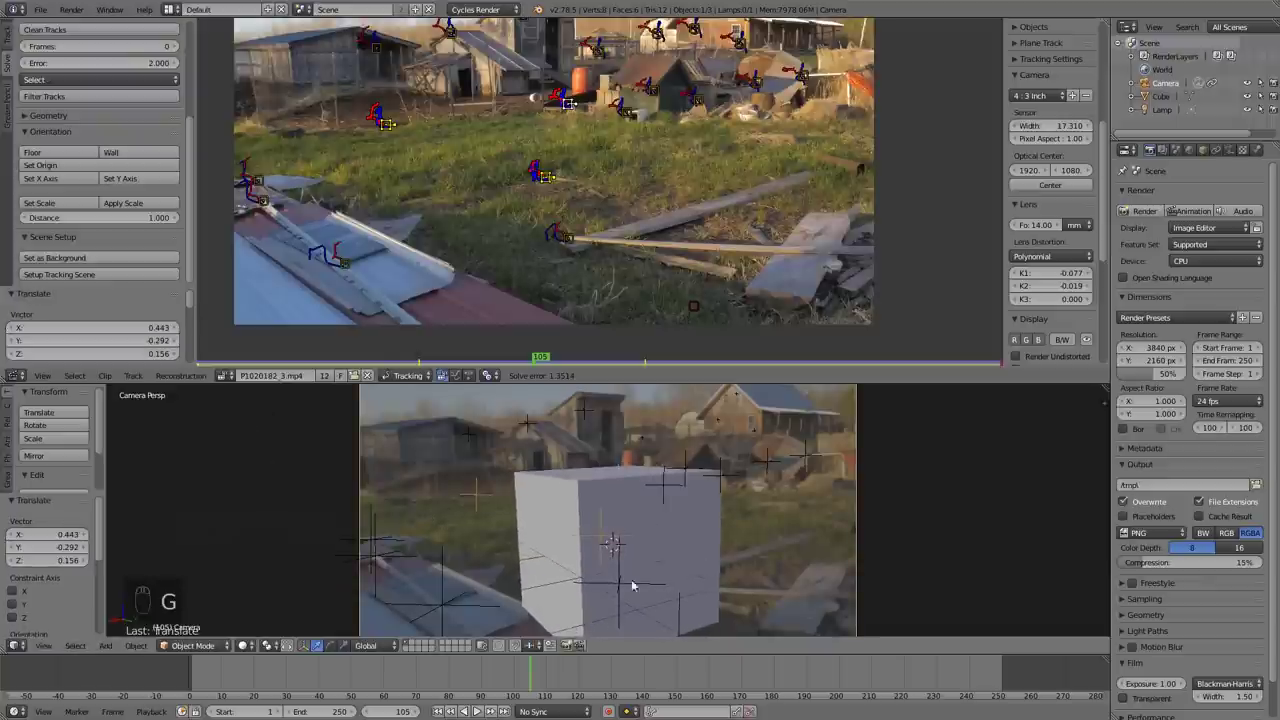
pyautogui.press('a')
pyautogui.scroll(-1, 701, 538)
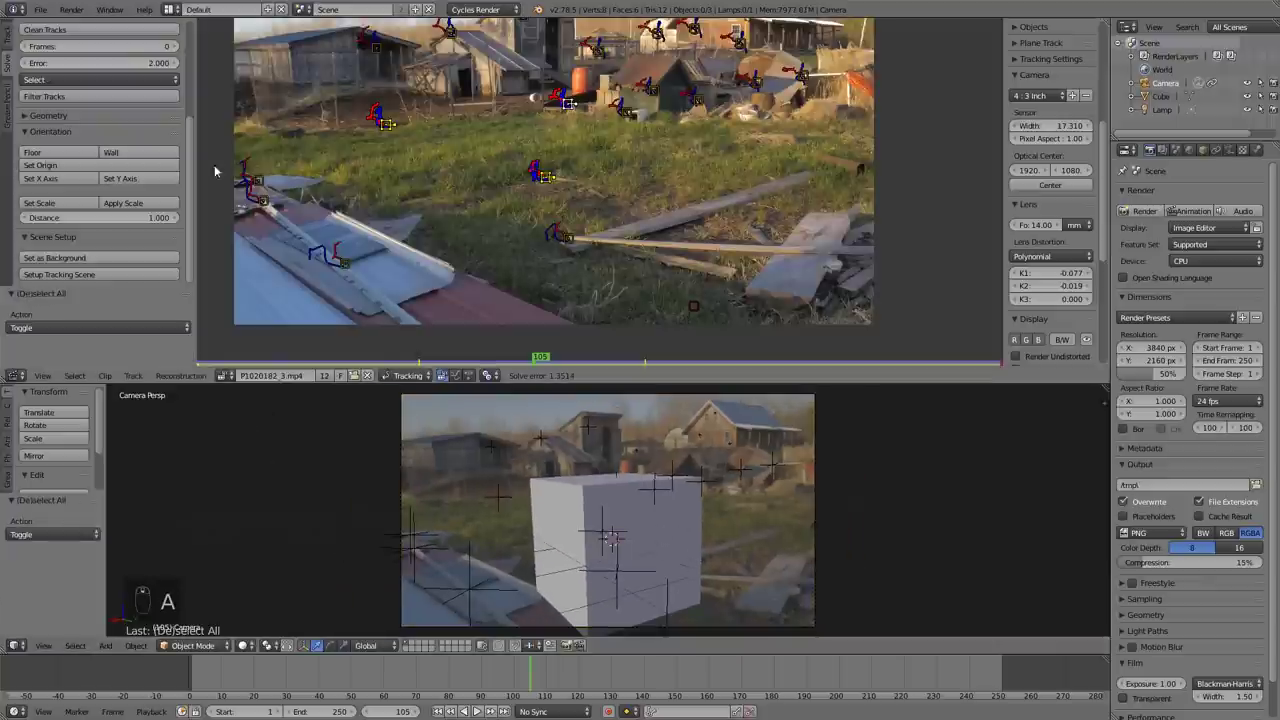
pyautogui.click(40, 9)
pyautogui.click(40, 9)
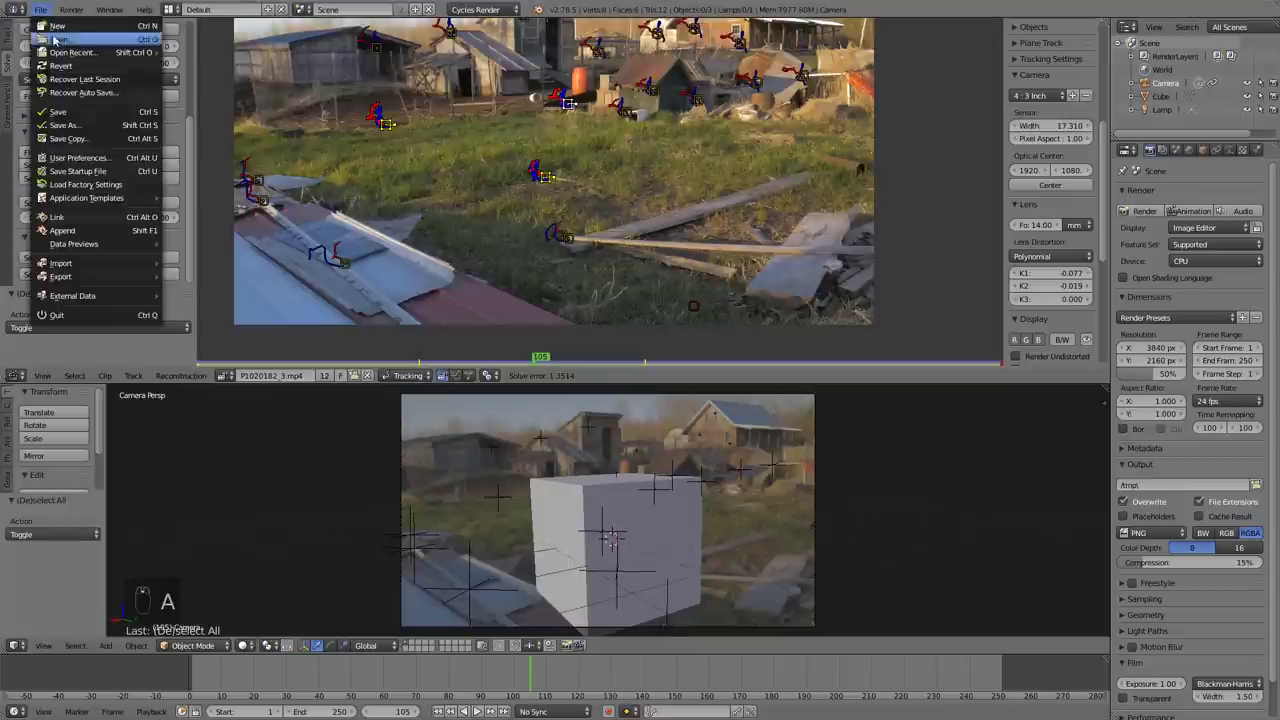
# Step: Raise the cube along Z until its base rests on the floor plane, using the front view to align it
pyautogui.rightClick(606, 515)
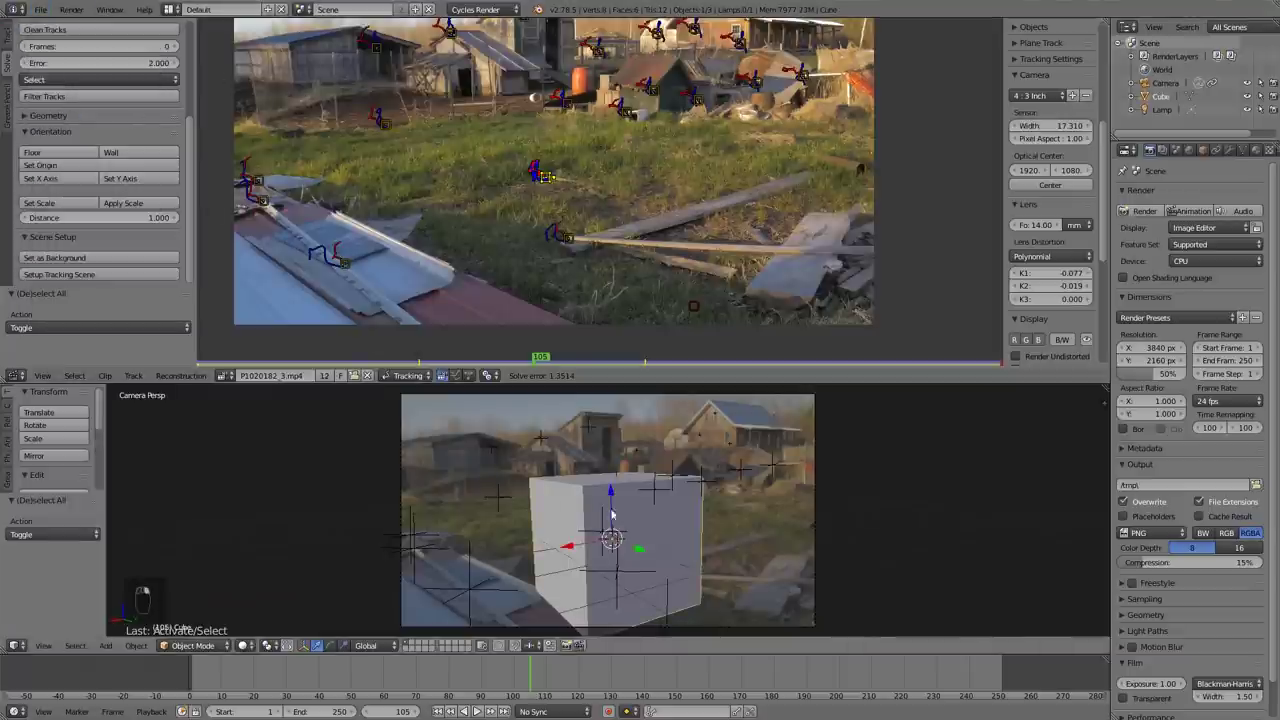
pyautogui.press('g')
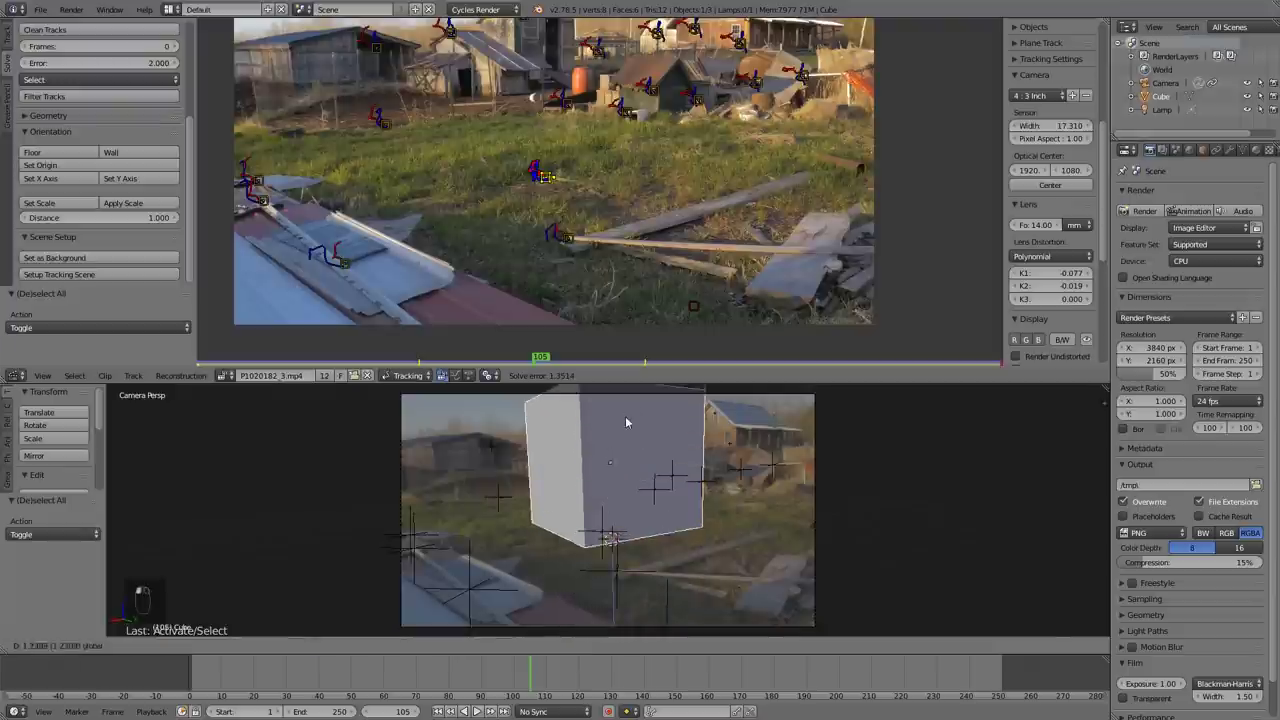
pyautogui.click(624, 425)
pyautogui.press('KP_1')
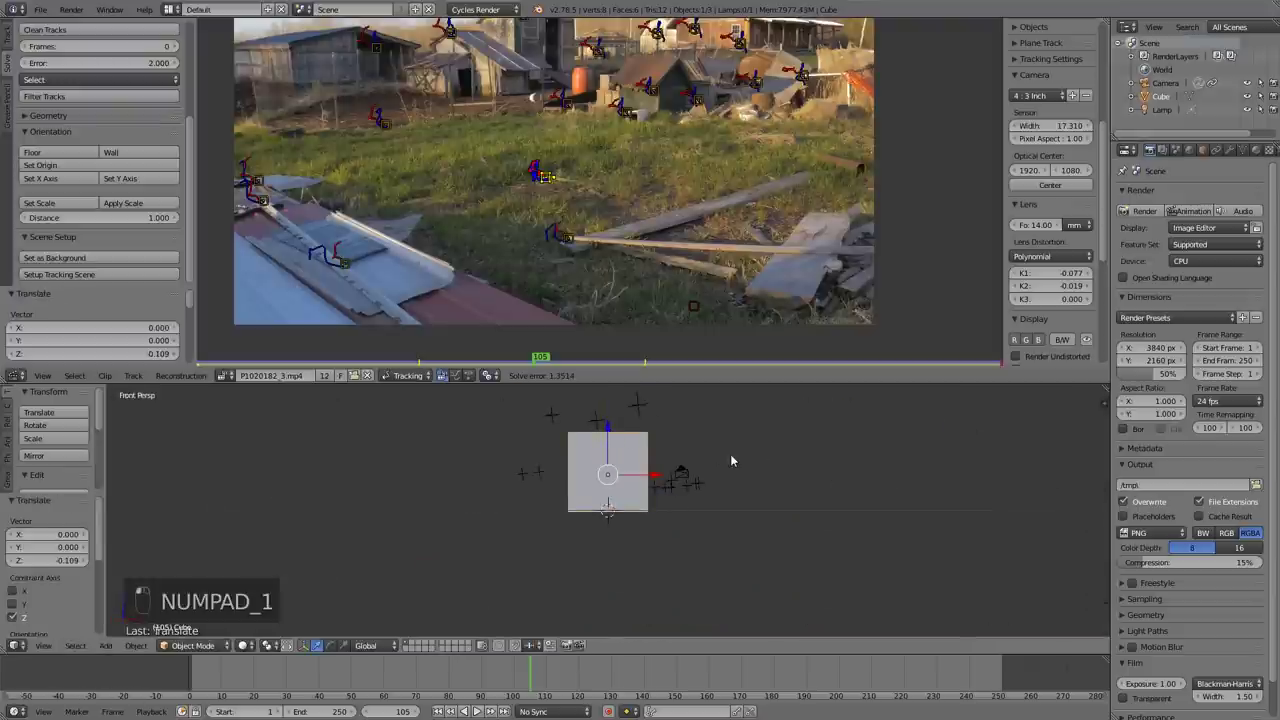
# Step: Scale the cube down uniformly and lower it about 0.33 along Z onto the floor line
pyautogui.press('s')
pyautogui.click(617, 441)
pyautogui.moveTo(617, 441); pyautogui.dragTo(609, 450)
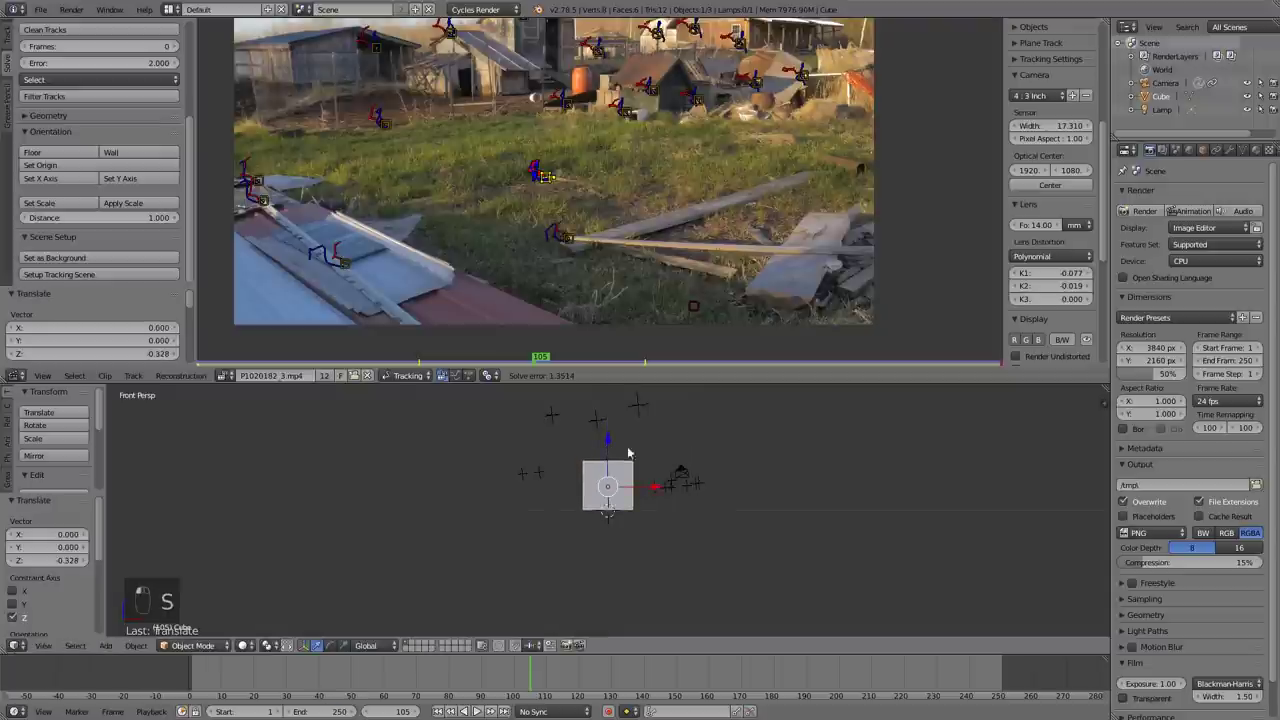
# Step: Scrub the footage to frame 198 through the camera view to check how the cube sits on the grass
pyautogui.press('KP_0')
pyautogui.scroll(1, 727, 515)
pyautogui.moveTo(531, 669); pyautogui.dragTo(851, 674)
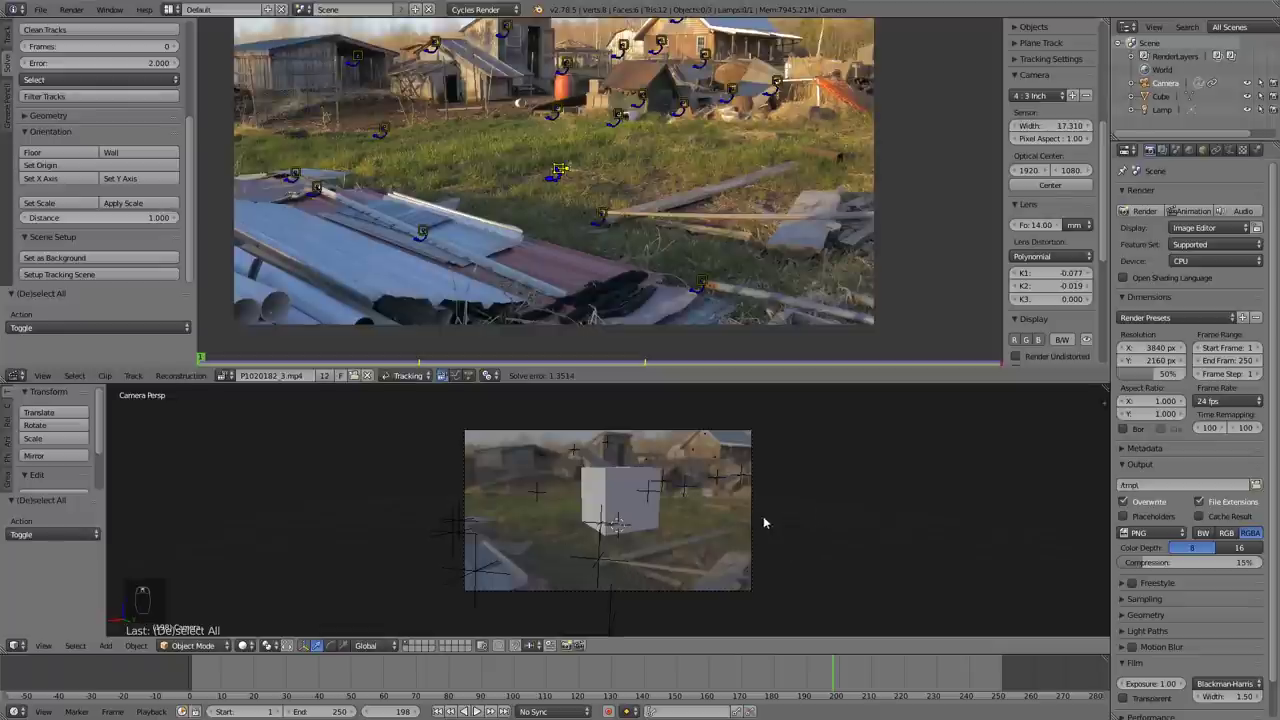
# Step: Examine the heights of the tracked markers and the camera against the floor plane from the side and front
pyautogui.scroll(-1, 797, 533)
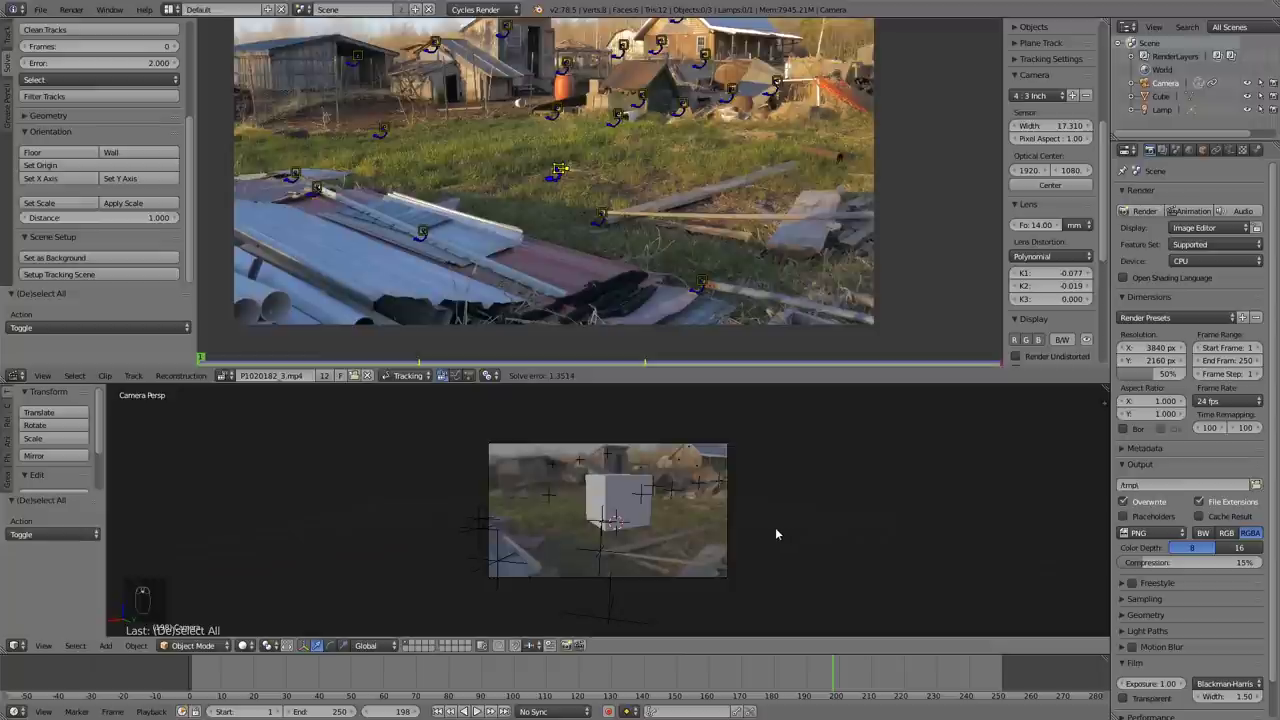
pyautogui.scroll(-1, 743, 536)
pyautogui.moveTo(743, 536); pyautogui.dragTo(609, 517, button='middle')
pyautogui.scroll(-4, 609, 517)
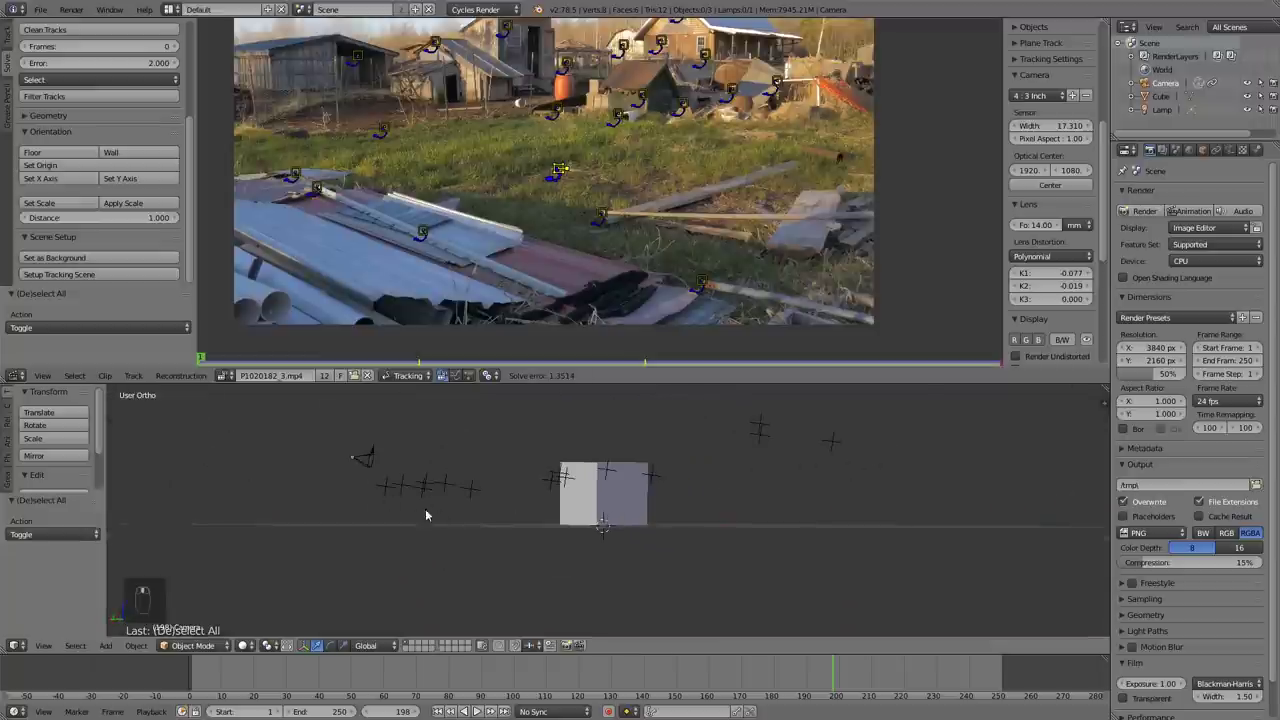
pyautogui.rightClick(404, 484)
pyautogui.rightClick(423, 484)
pyautogui.rightClick(446, 485)
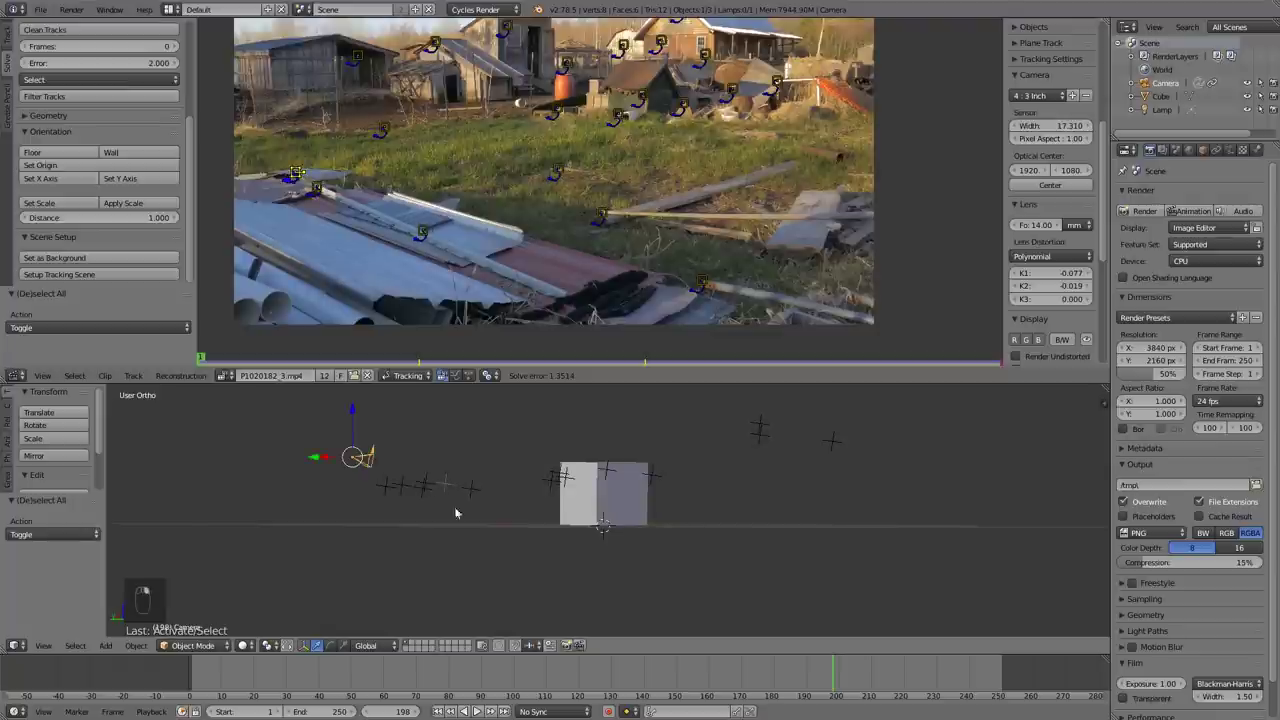
pyautogui.press('KP_3')
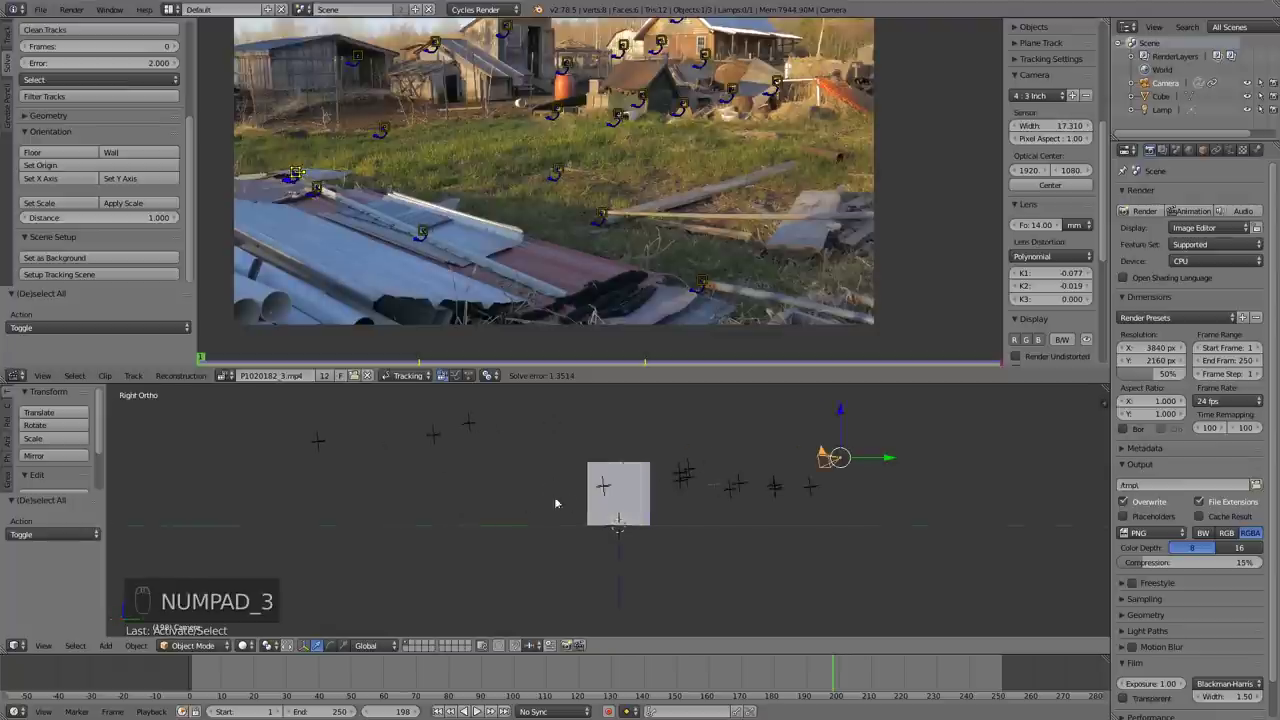
pyautogui.press('KP_1')
pyautogui.moveTo(598, 503); pyautogui.dragTo(428, 518, button='middle')
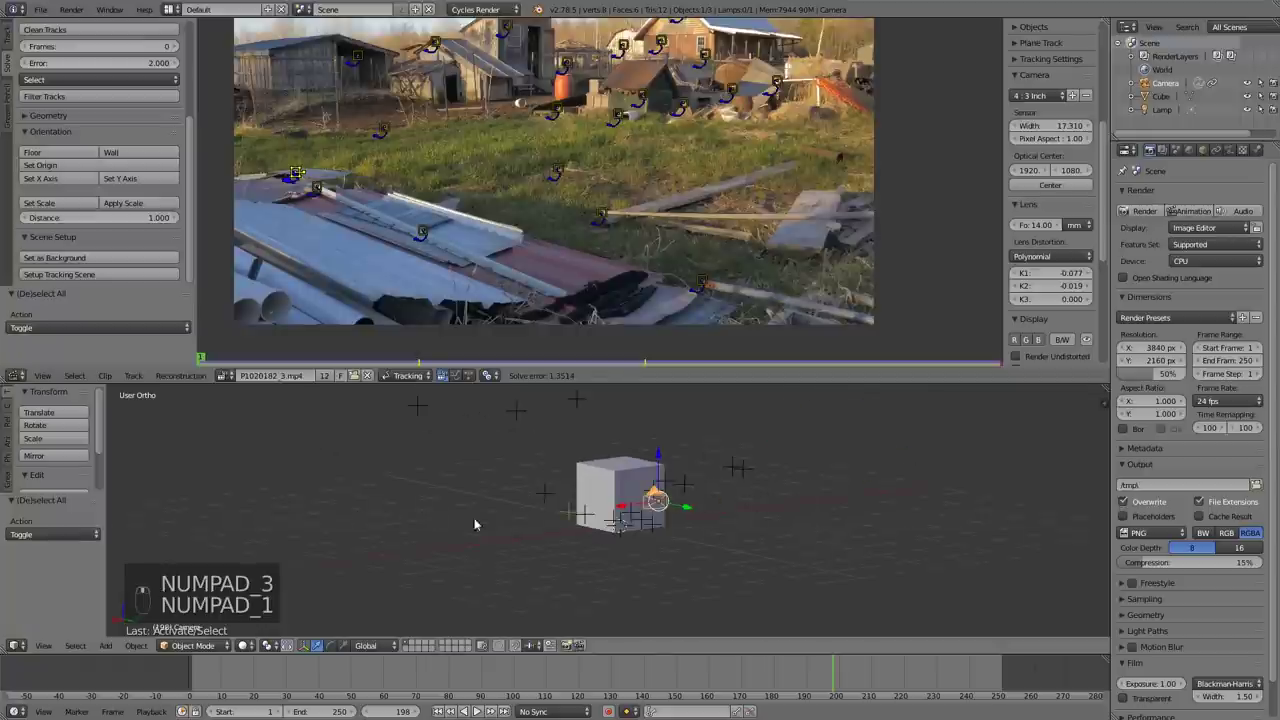
pyautogui.press('KP_3')
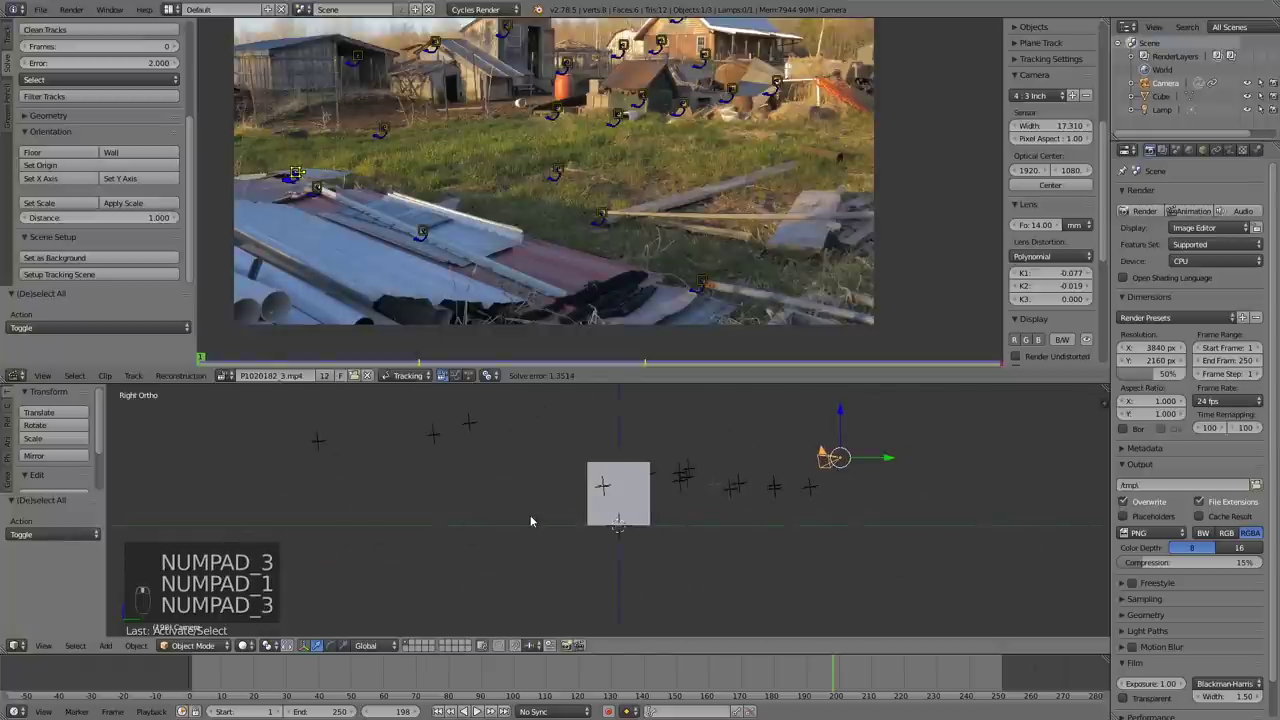
# Step: Select only the camera in the right side view and scale it up by about 1.94
pyautogui.press('a')
pyautogui.press('a')
pyautogui.press('a')
pyautogui.scroll(-4, 749, 486)
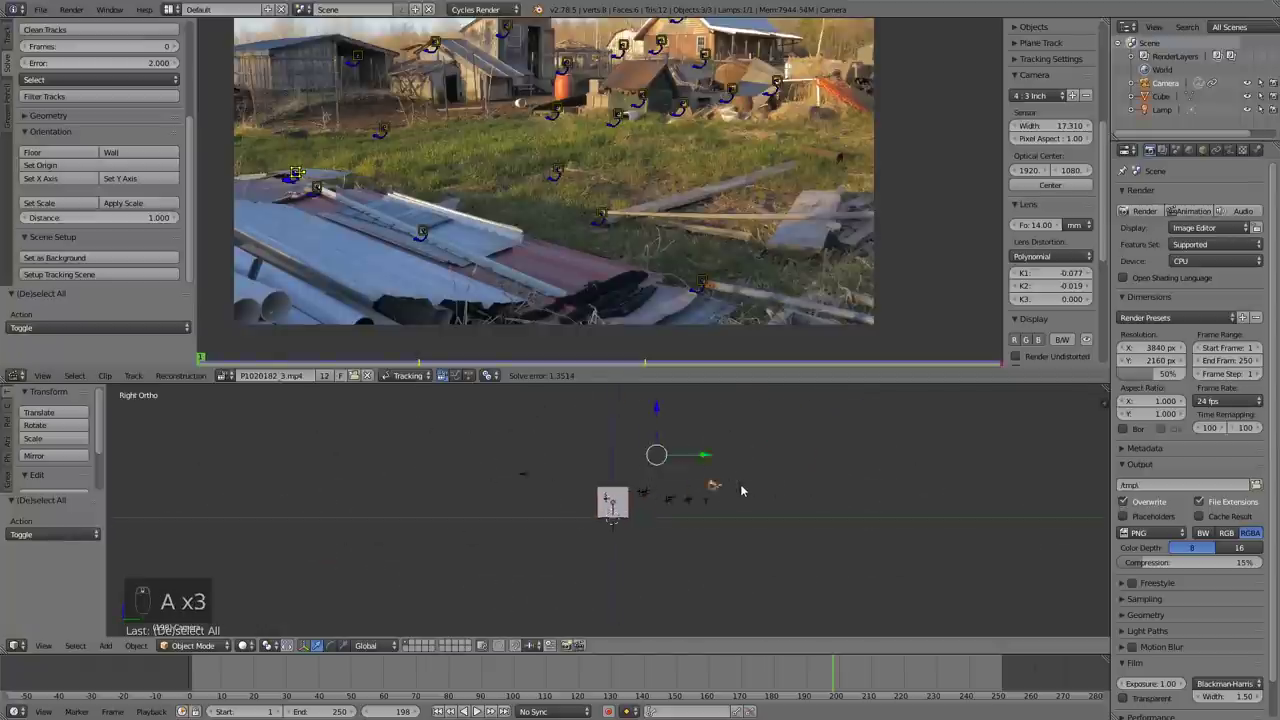
pyautogui.rightClick(700, 489)
pyautogui.scroll(6, 700, 489)
pyautogui.press('s')
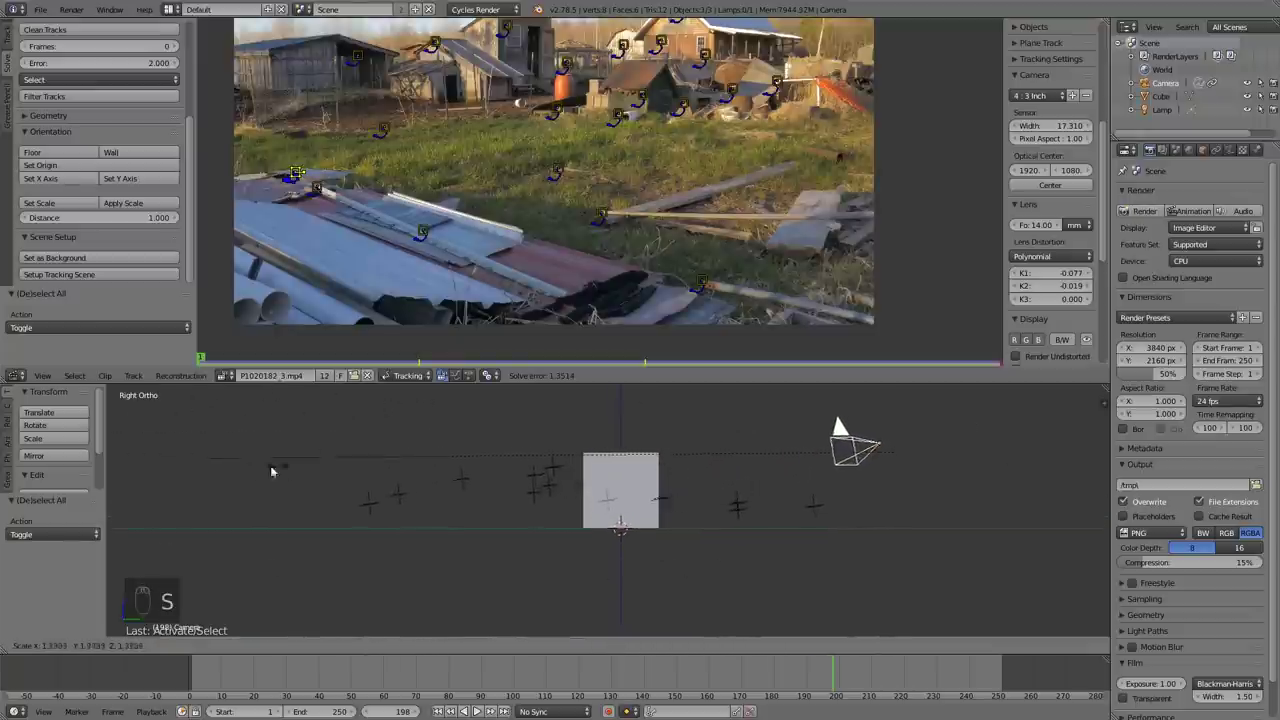
pyautogui.click(1033, 456)
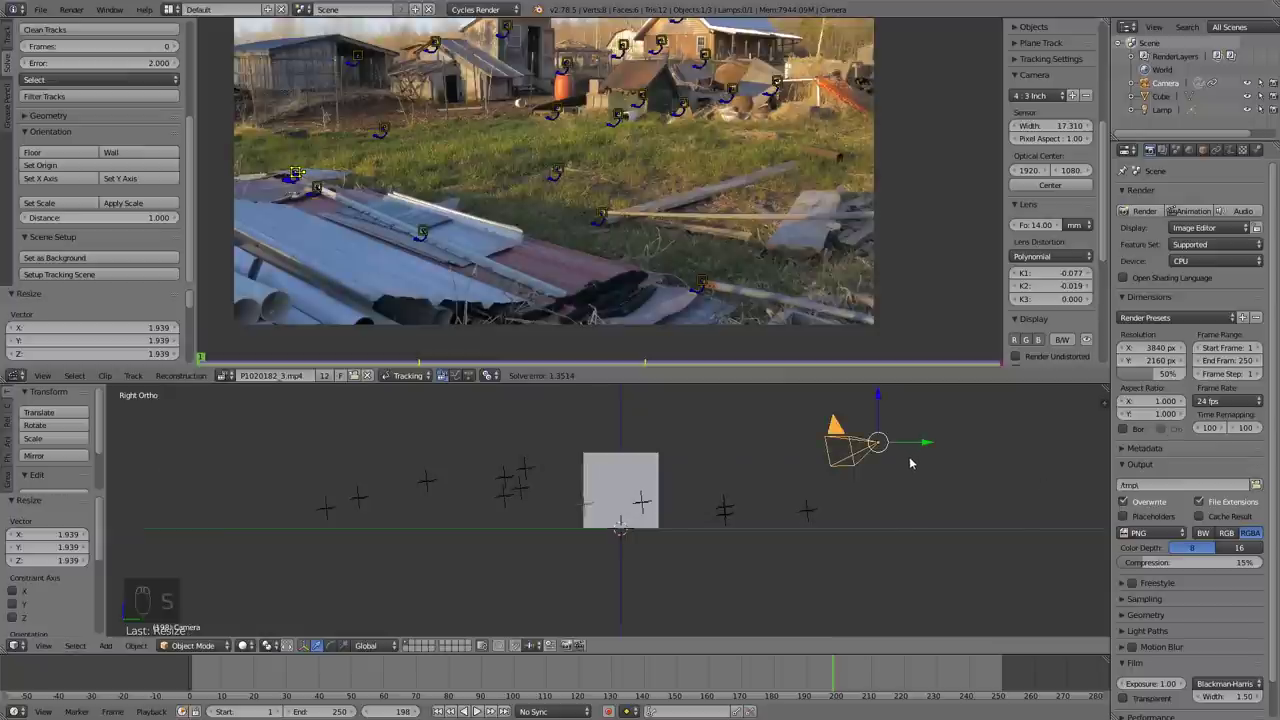
# Step: Lower the camera along Z by about 0.15 twice, then raise it about 0.02 to bring the ground markers to the floor line
pyautogui.press('g')
pyautogui.press('z')
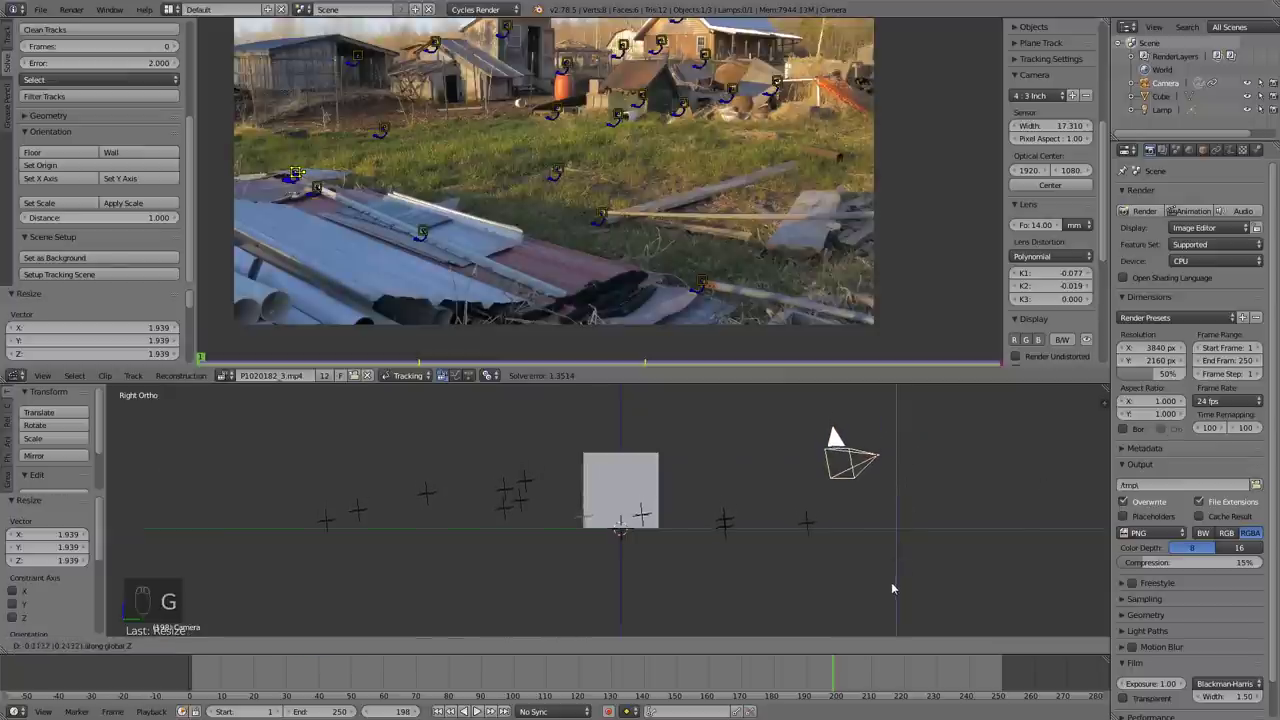
pyautogui.click(887, 548)
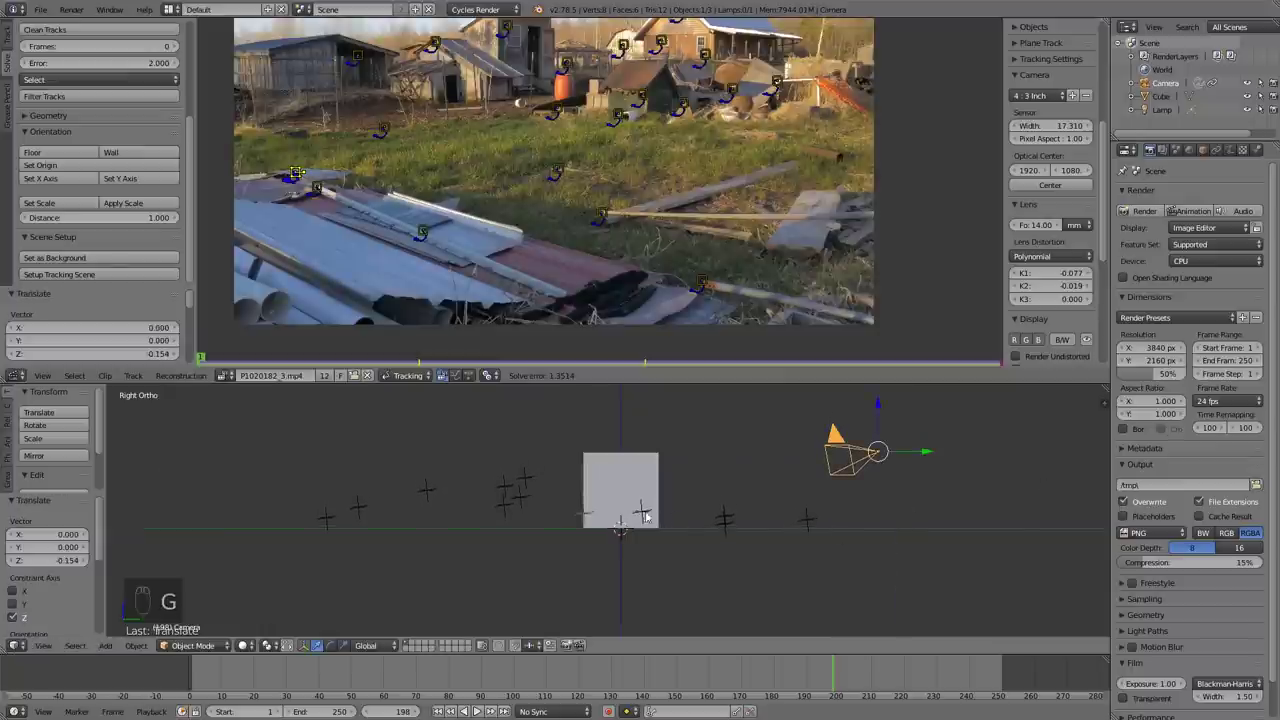
pyautogui.press('g')
pyautogui.press('z')
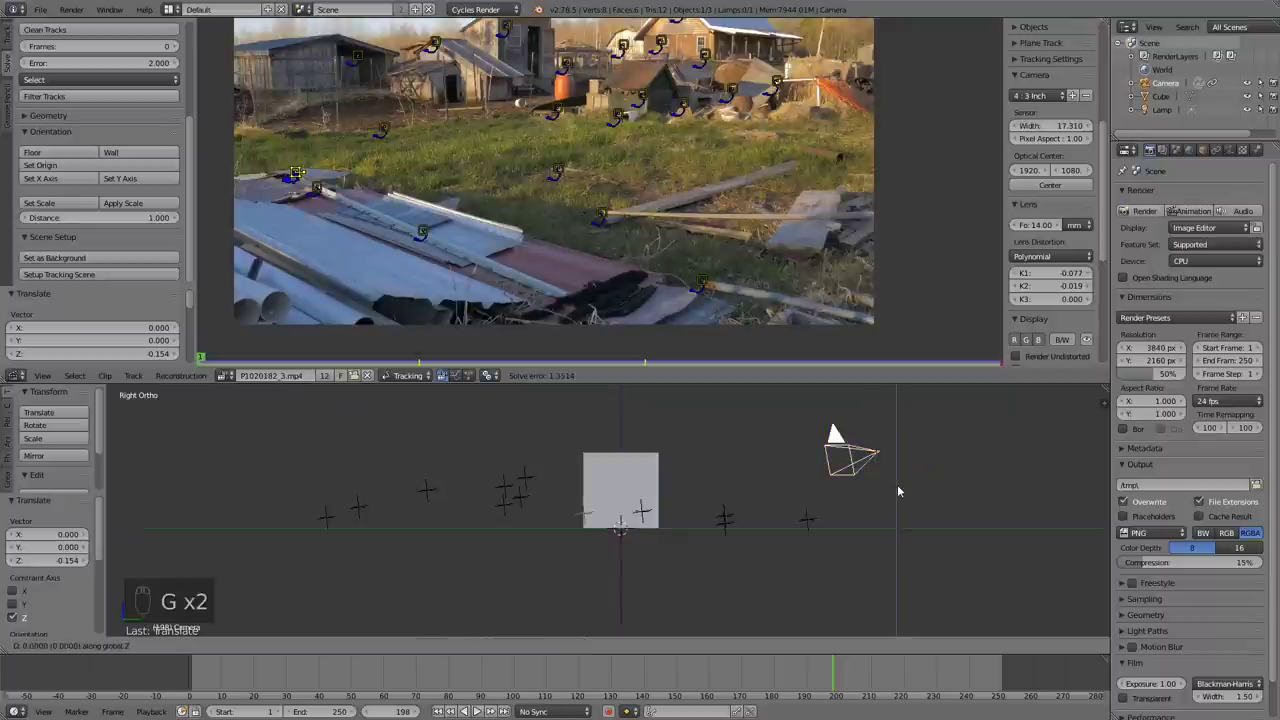
pyautogui.click(915, 577)
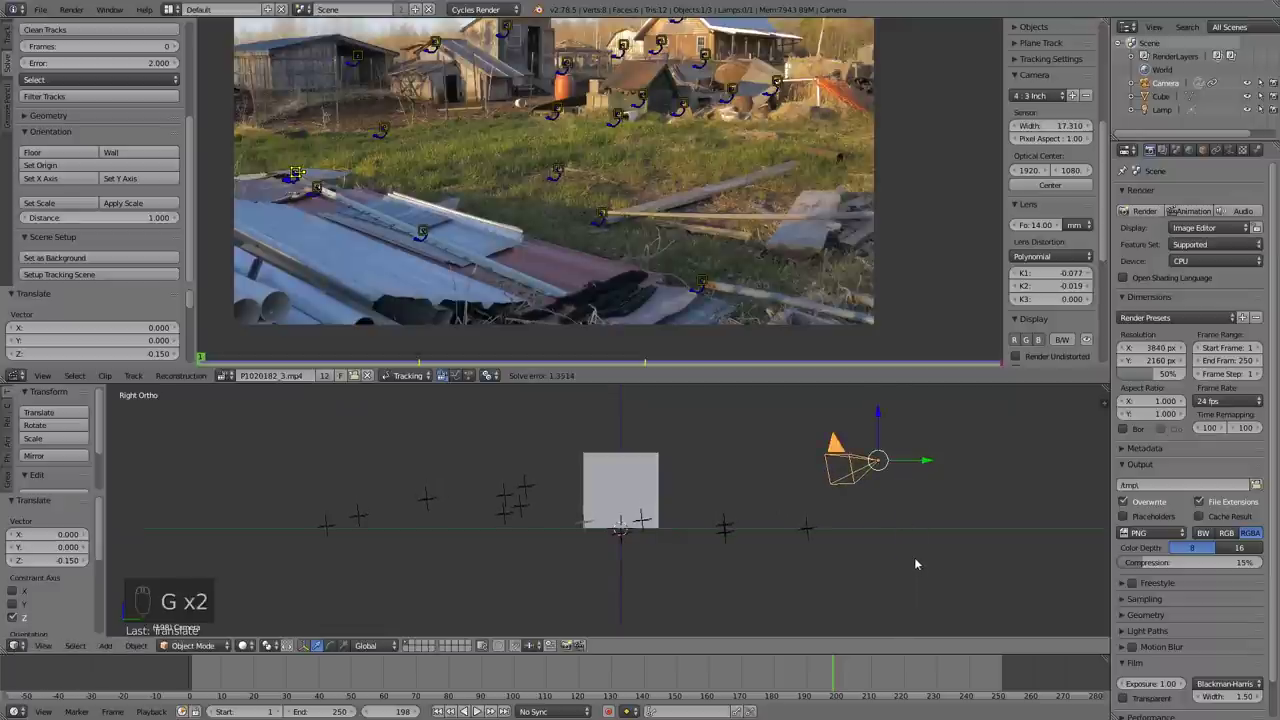
pyautogui.press('g')
pyautogui.press('z')
pyautogui.click(918, 538)
# Step: Rotate the camera about -1.05° in a low view to level the markers with the floor
pyautogui.moveTo(923, 532); pyautogui.dragTo(811, 540, button='middle')
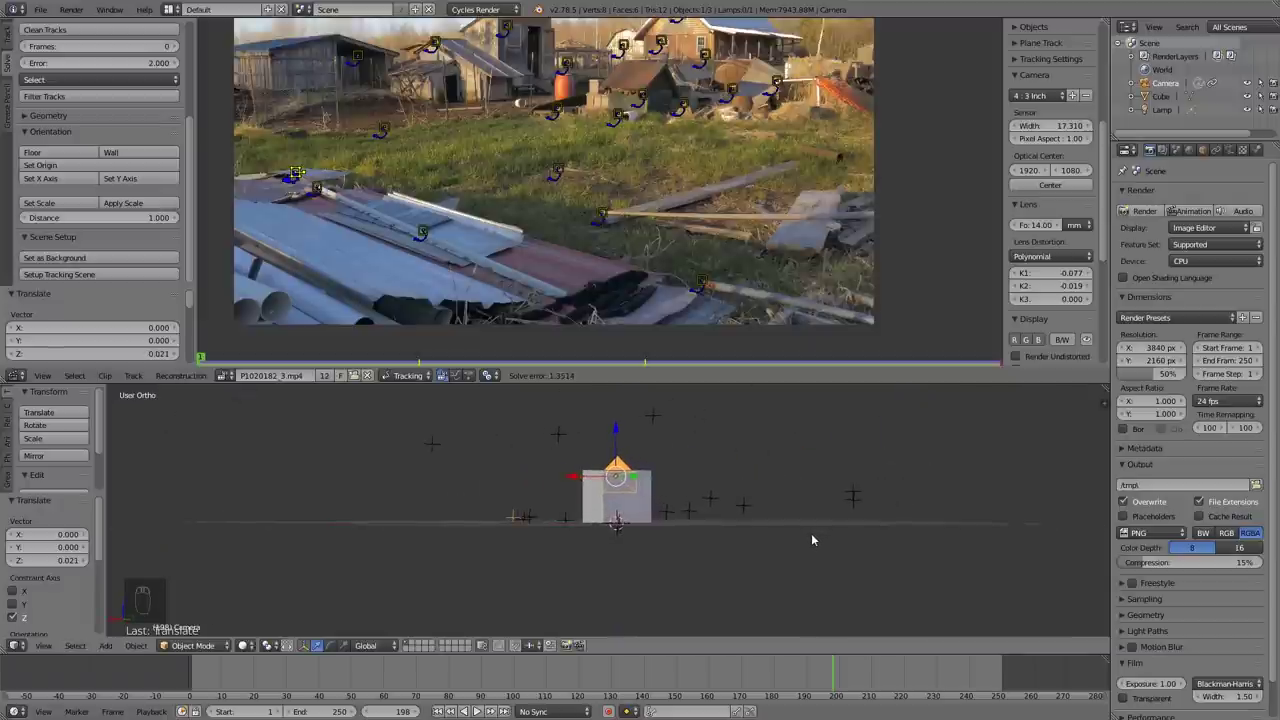
pyautogui.press('r')
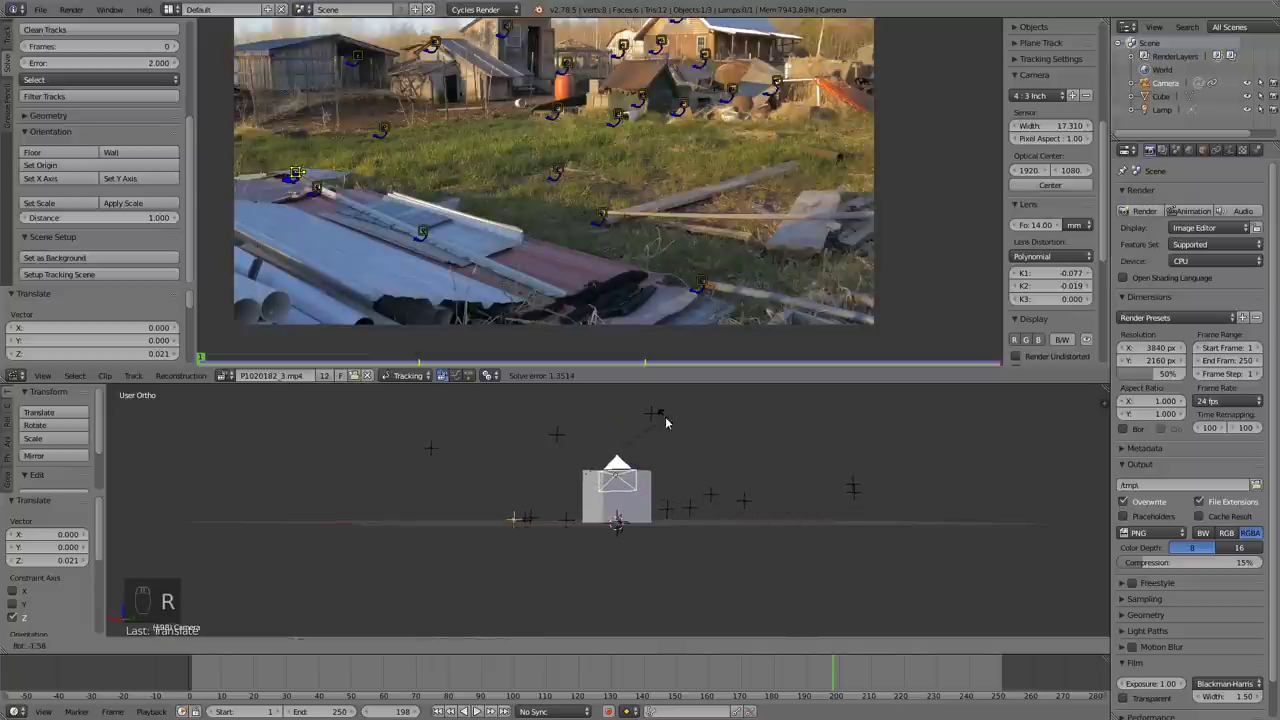
pyautogui.click(745, 484)
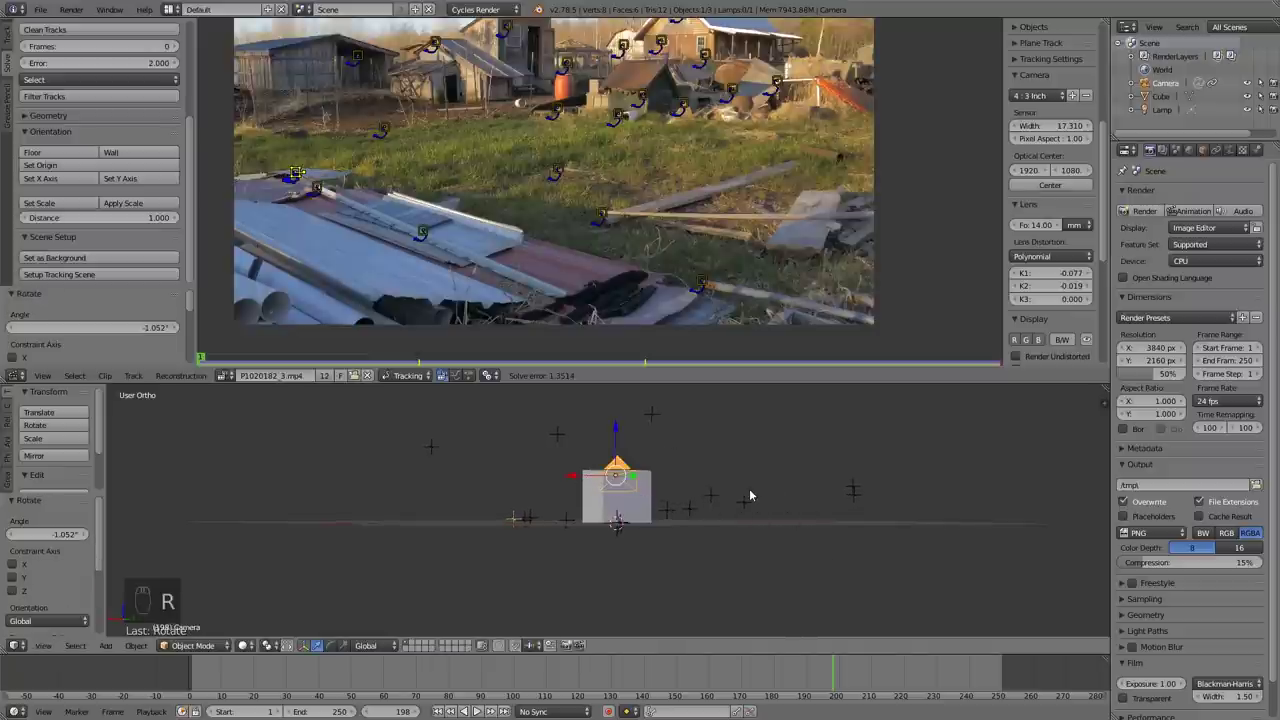
# Step: Clear the selection and scrub the footage through the camera view to frame 17 to check the cube's tracking
pyautogui.press('KP_0')
pyautogui.press('a')
pyautogui.press('a')
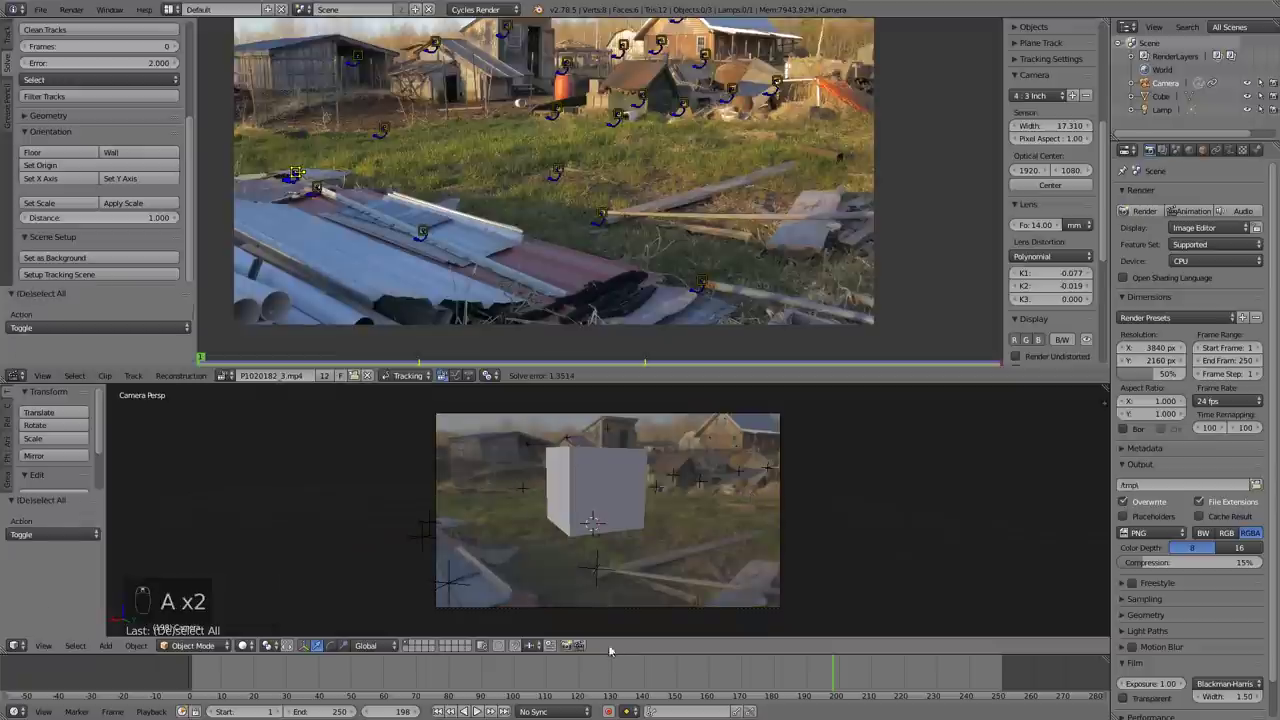
pyautogui.moveTo(560, 676); pyautogui.dragTo(243, 680)
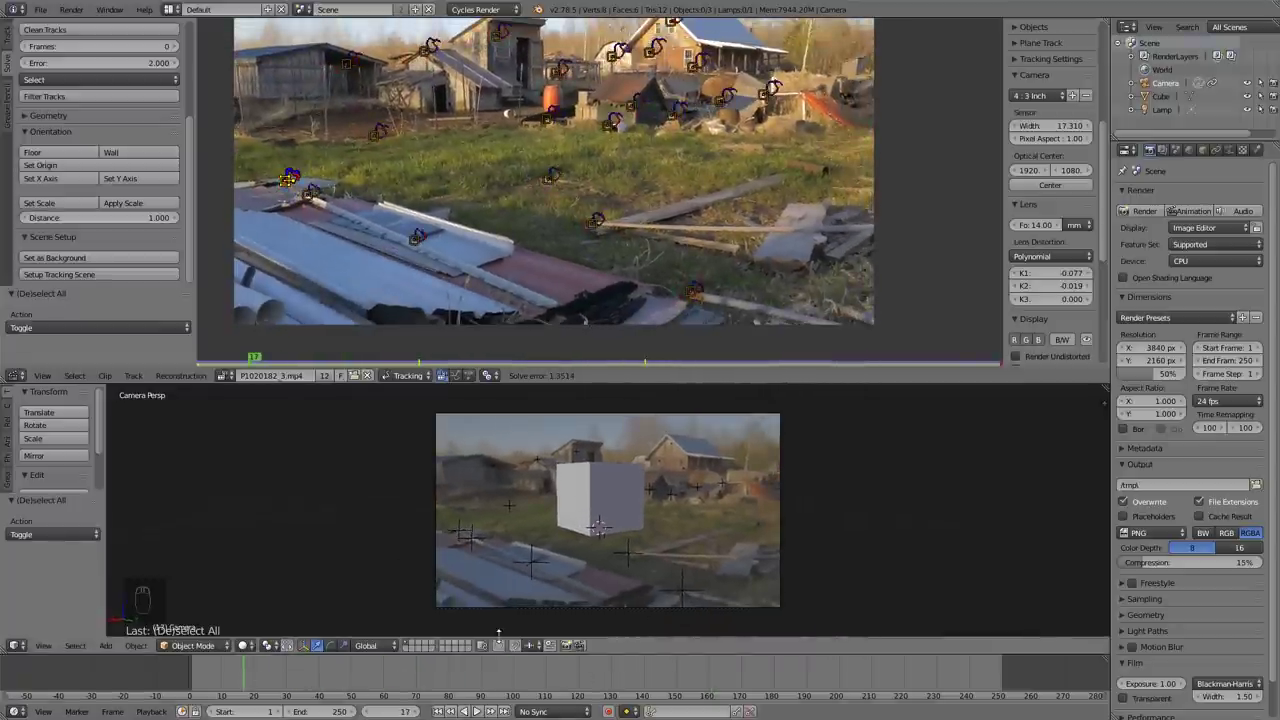
# Step: Select the cube and move it about -2.68 along Y, away from the scene origin
pyautogui.rightClick(624, 522)
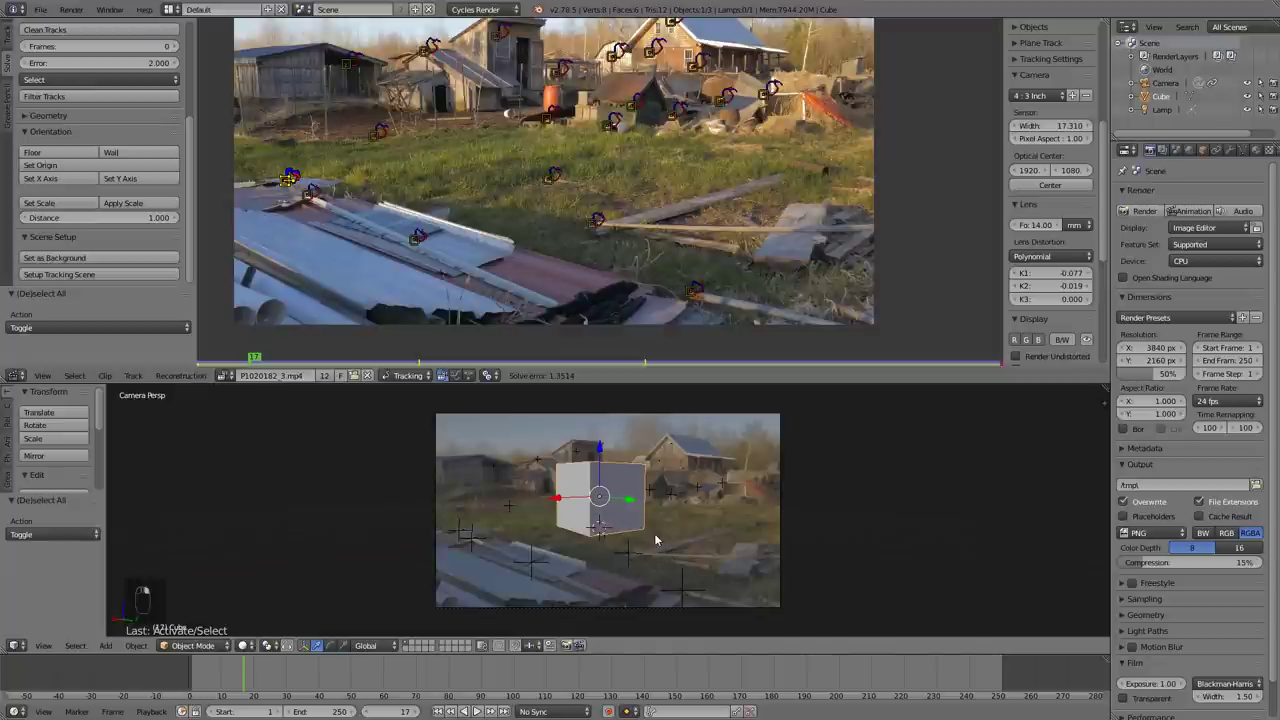
pyautogui.scroll(-1, 657, 539)
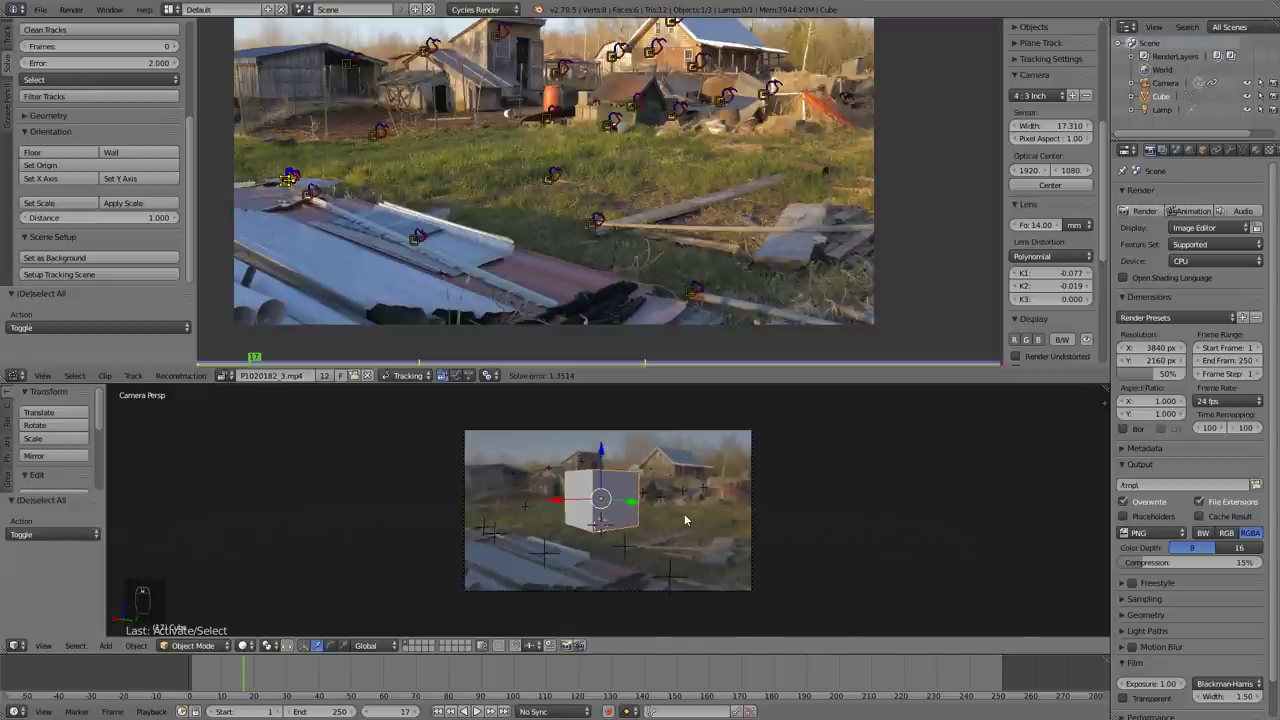
pyautogui.scroll(2, 686, 518)
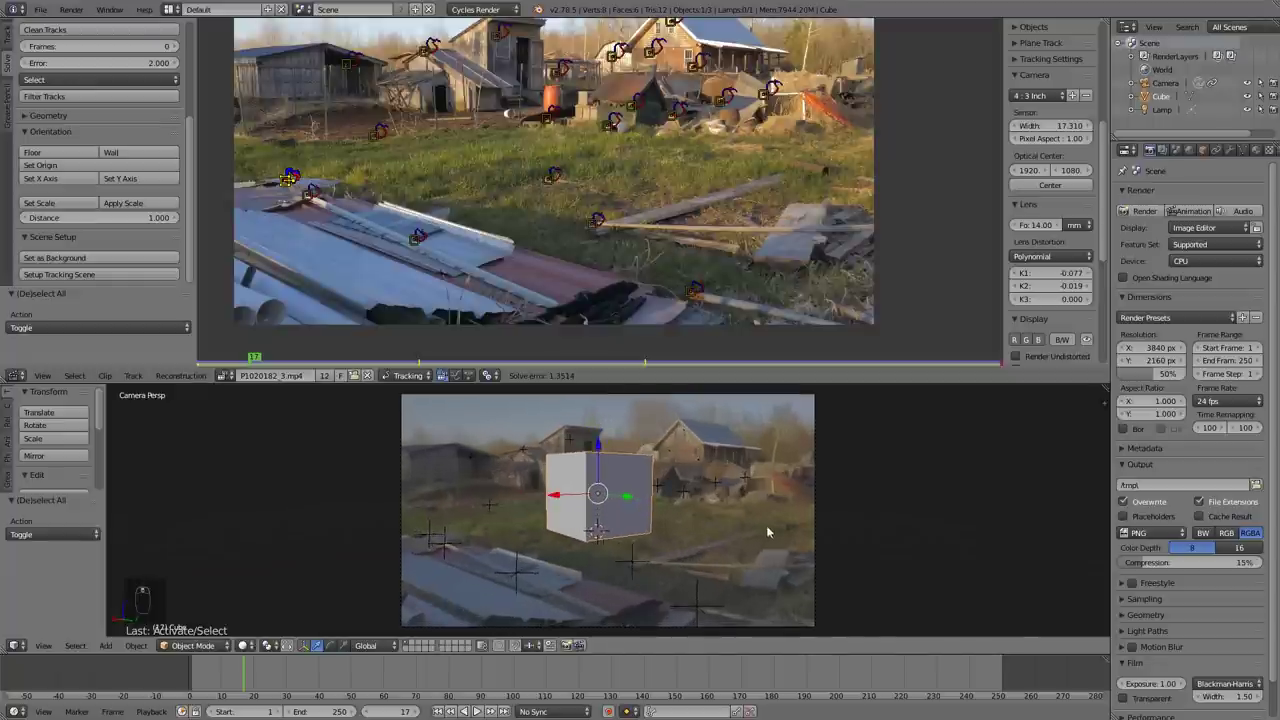
pyautogui.scroll(-2, 768, 532)
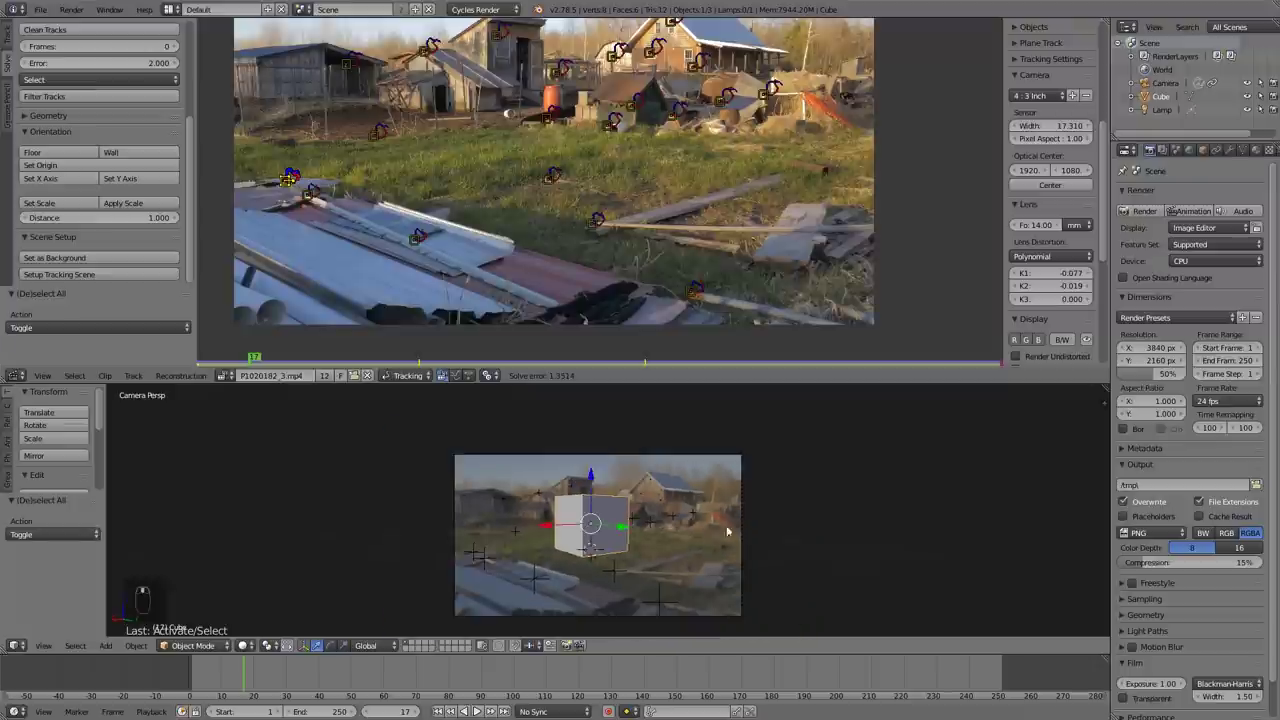
pyautogui.moveTo(591, 528); pyautogui.dragTo(602, 565, button='middle')
pyautogui.moveTo(632, 522); pyautogui.dragTo(430, 440)
# Step: Add a UV sphere with 32 segments, 16 rings and size 1.000 at the 3D cursor
pyautogui.hotkey('shift', 'a')
pyautogui.moveTo(619, 521)
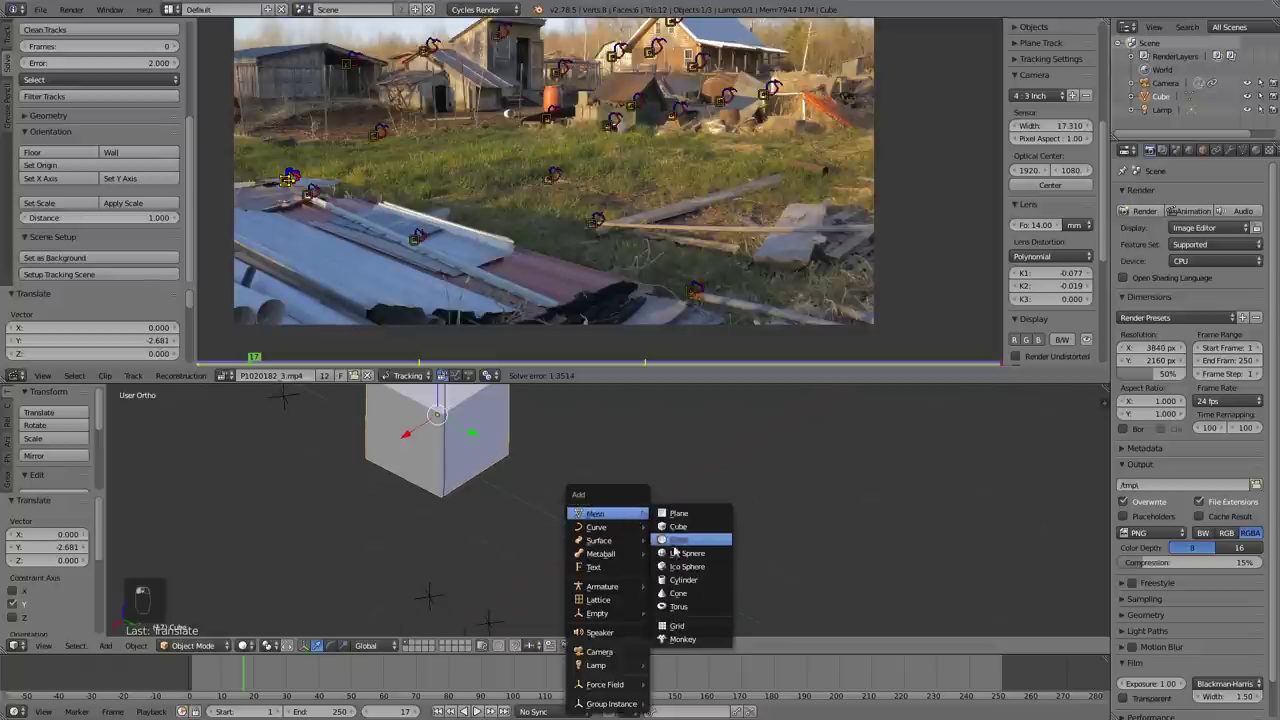
pyautogui.click(691, 553)
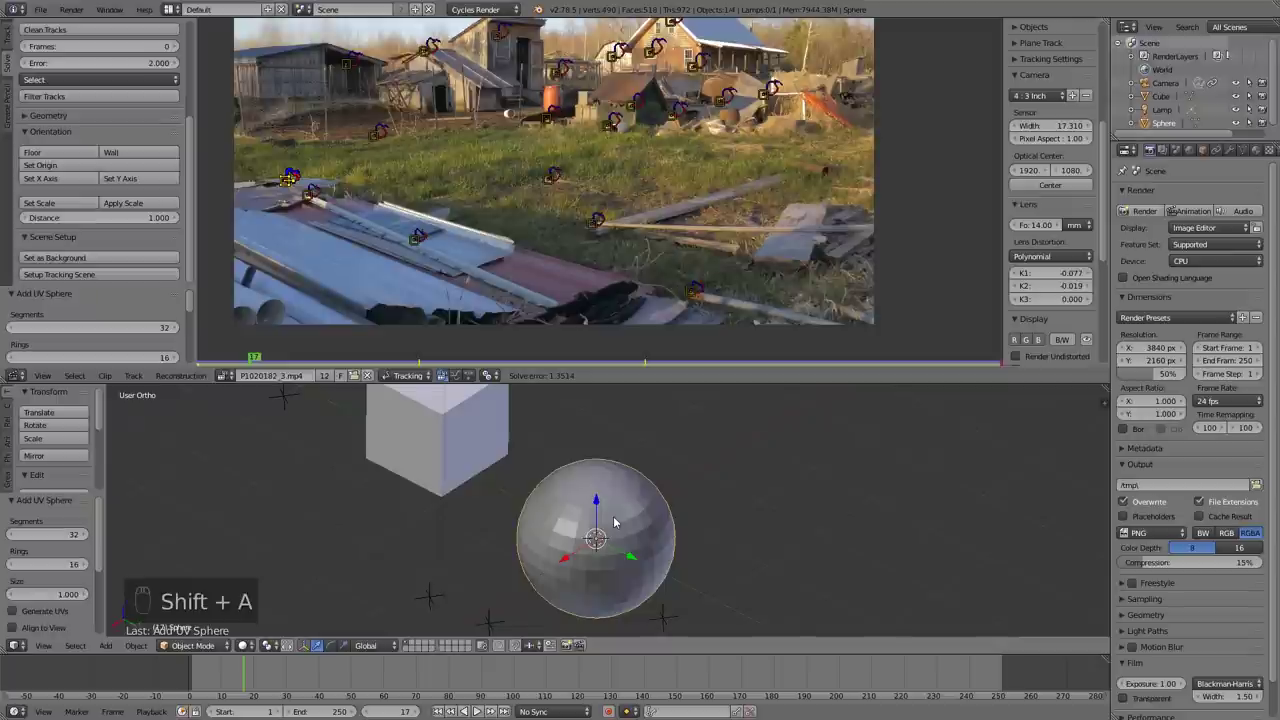
# Step: Apply a level 2 subdivision surface to the sphere
pyautogui.hotkey('ctrl', '2')
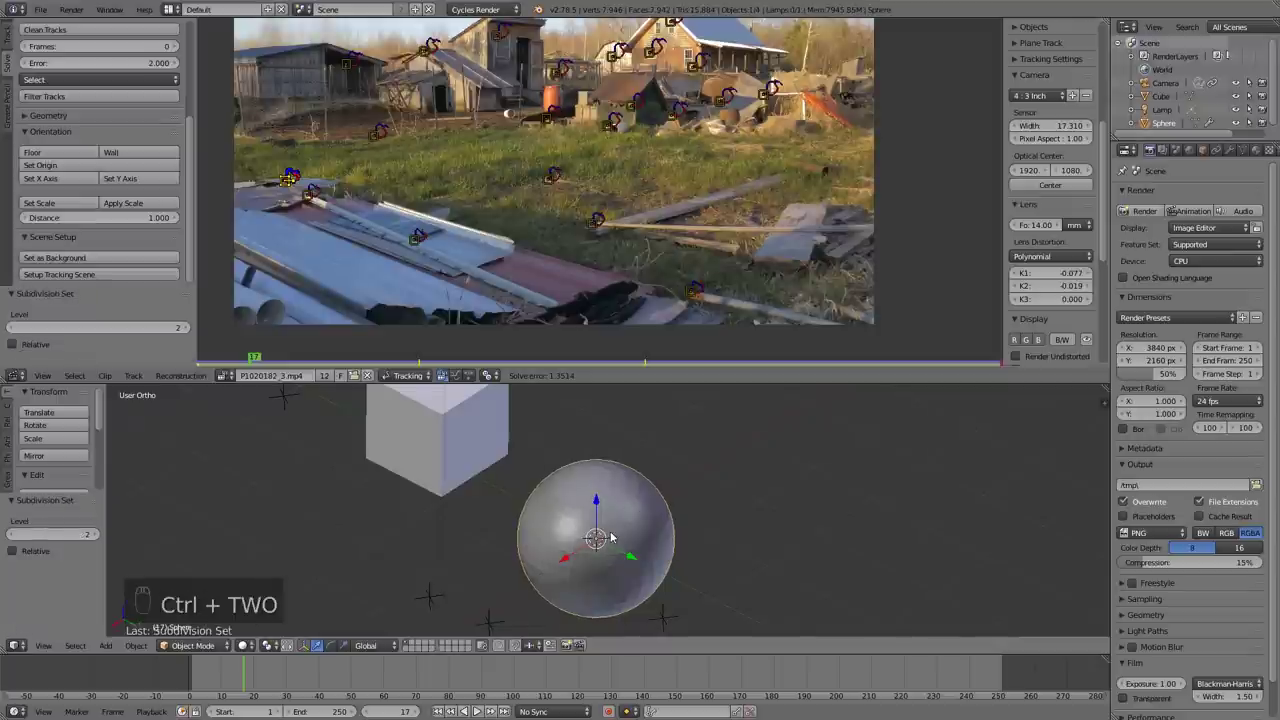
pyautogui.scroll(-1, 80, 480)
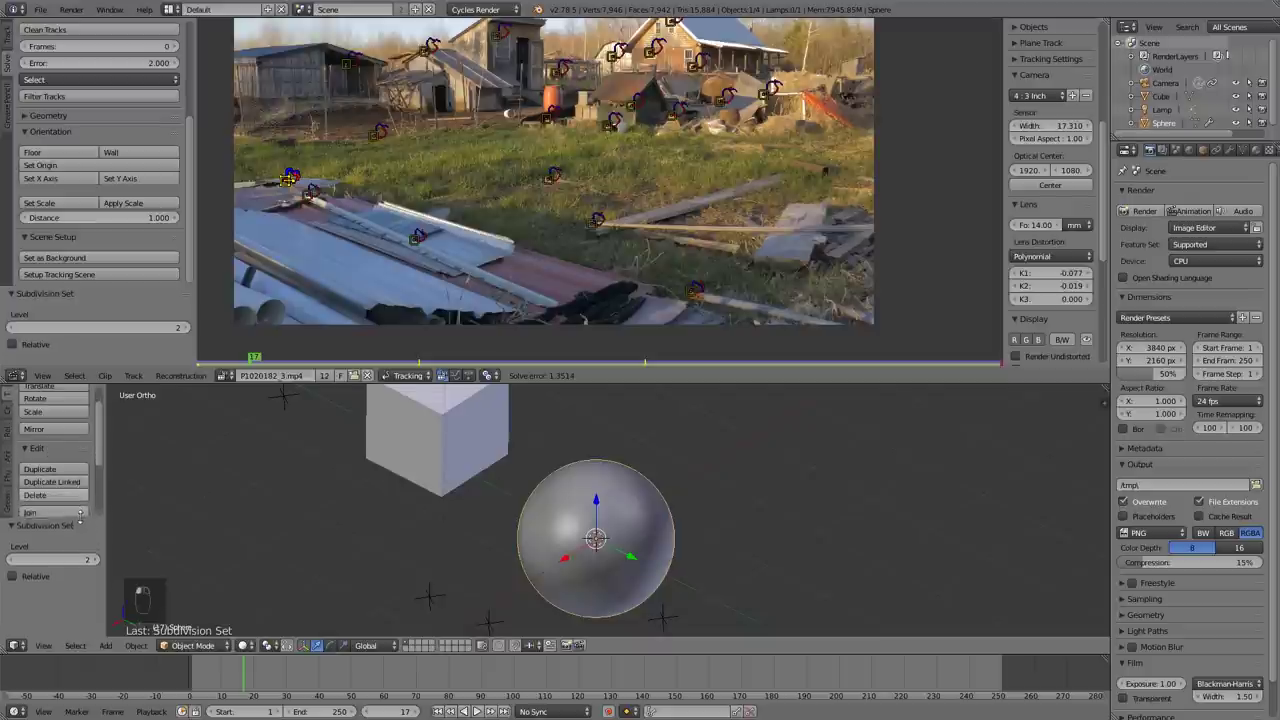
pyautogui.scroll(1, 61, 481)
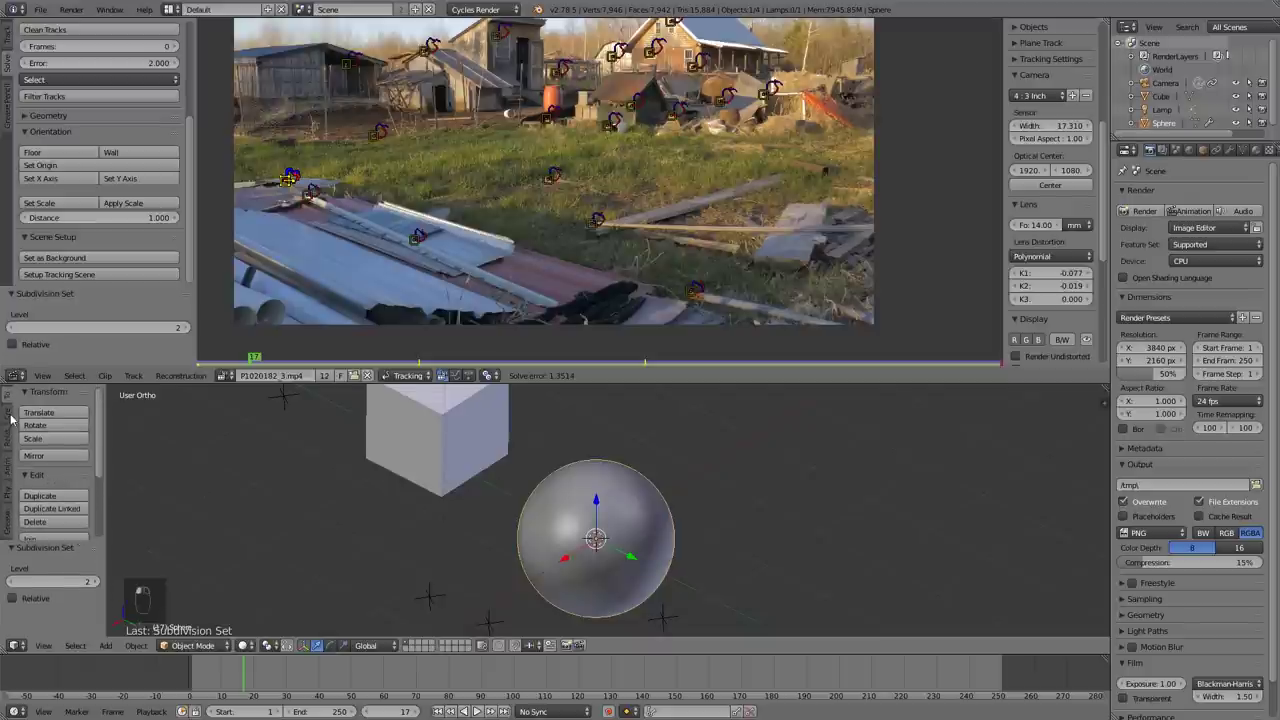
# Step: Expand the 3D view over the movie clip editor's area and shade the sphere smooth
pyautogui.moveTo(56, 368); pyautogui.dragTo(58, 300)
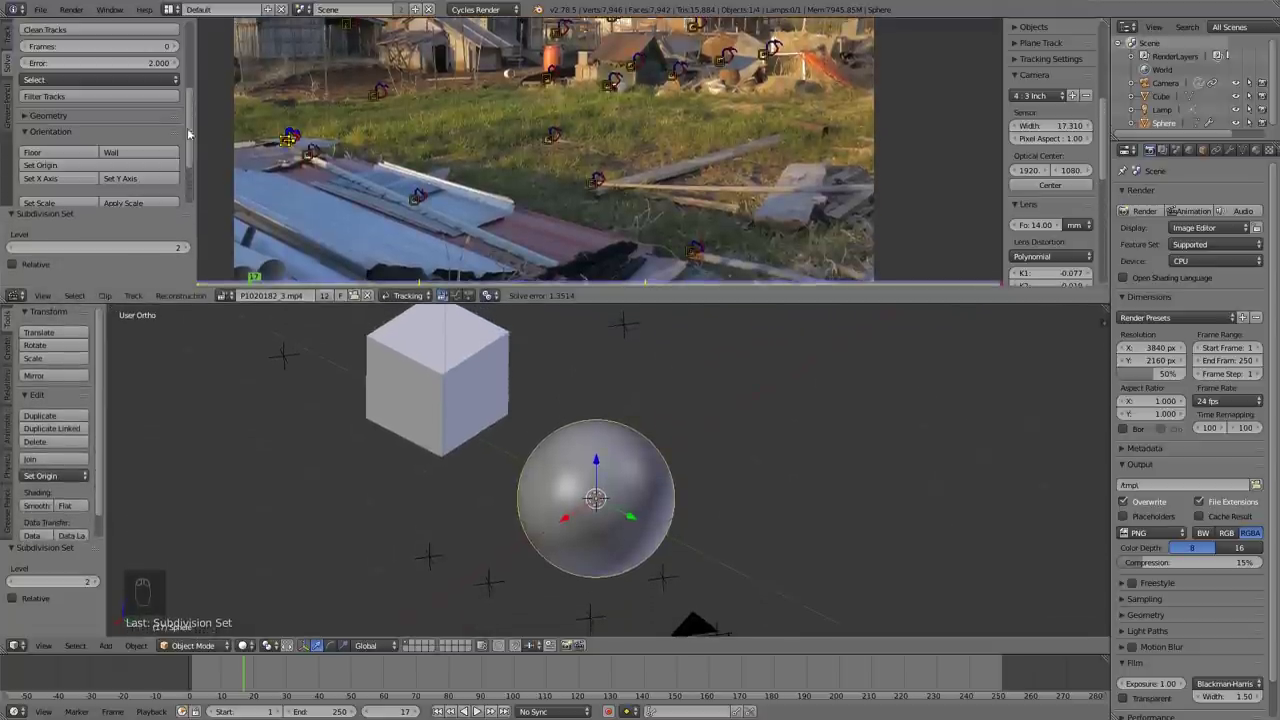
pyautogui.click(169, 9)
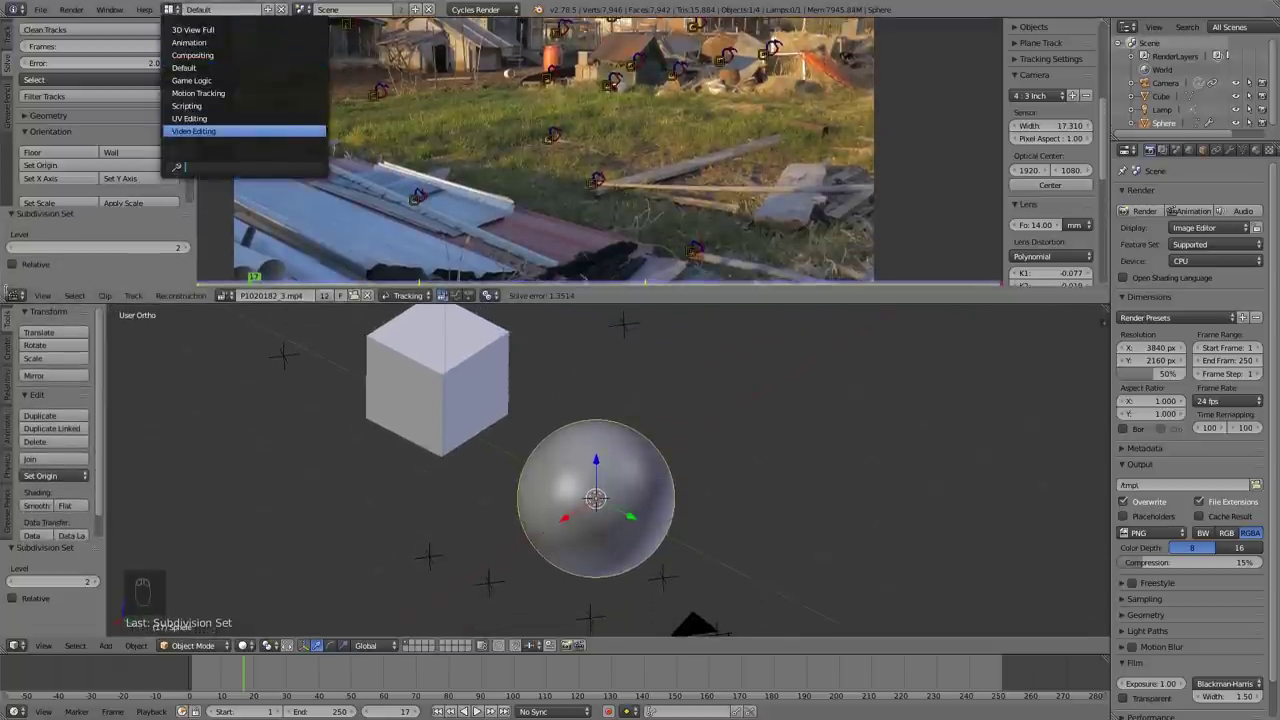
pyautogui.moveTo(1105, 307); pyautogui.dragTo(1005, 209)
pyautogui.click(37, 219)
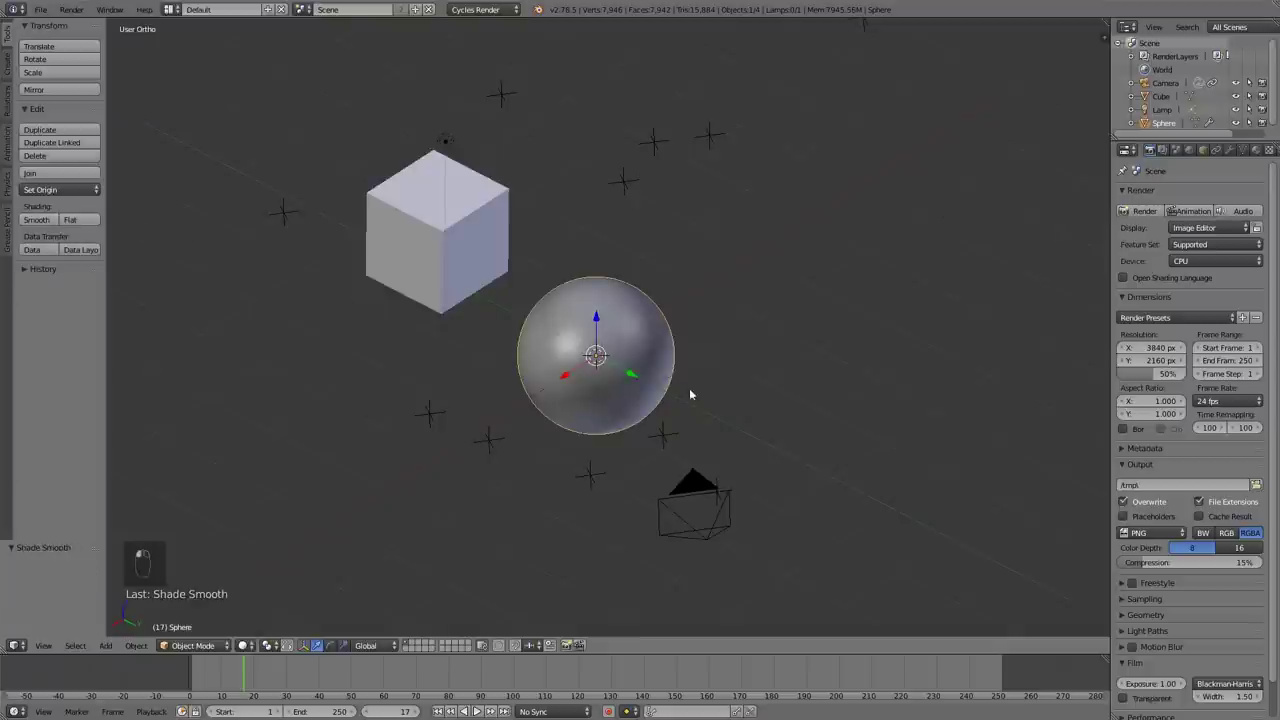
# Step: Rest the sphere on the floor line in wireframe front view, raising it about 1.019, scaling it by 0.588 and lowering it about 0.429 along Z
pyautogui.press('KP_1')
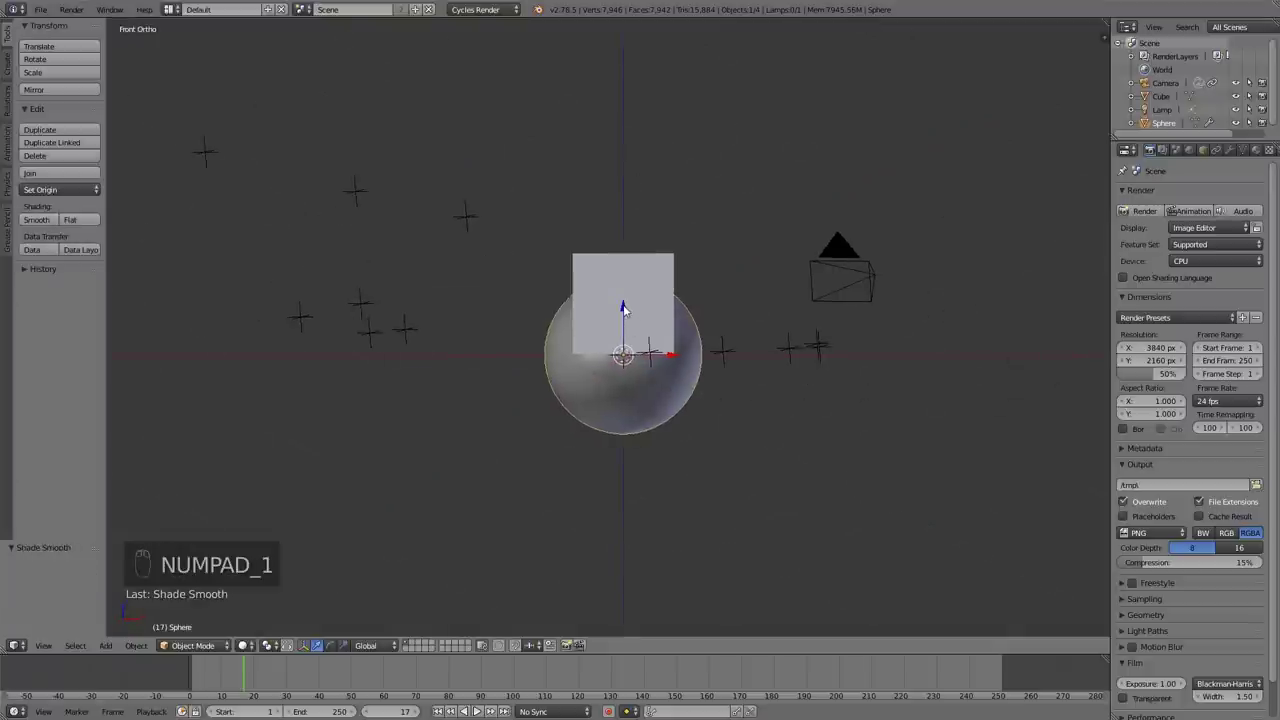
pyautogui.moveTo(622, 310); pyautogui.dragTo(628, 224)
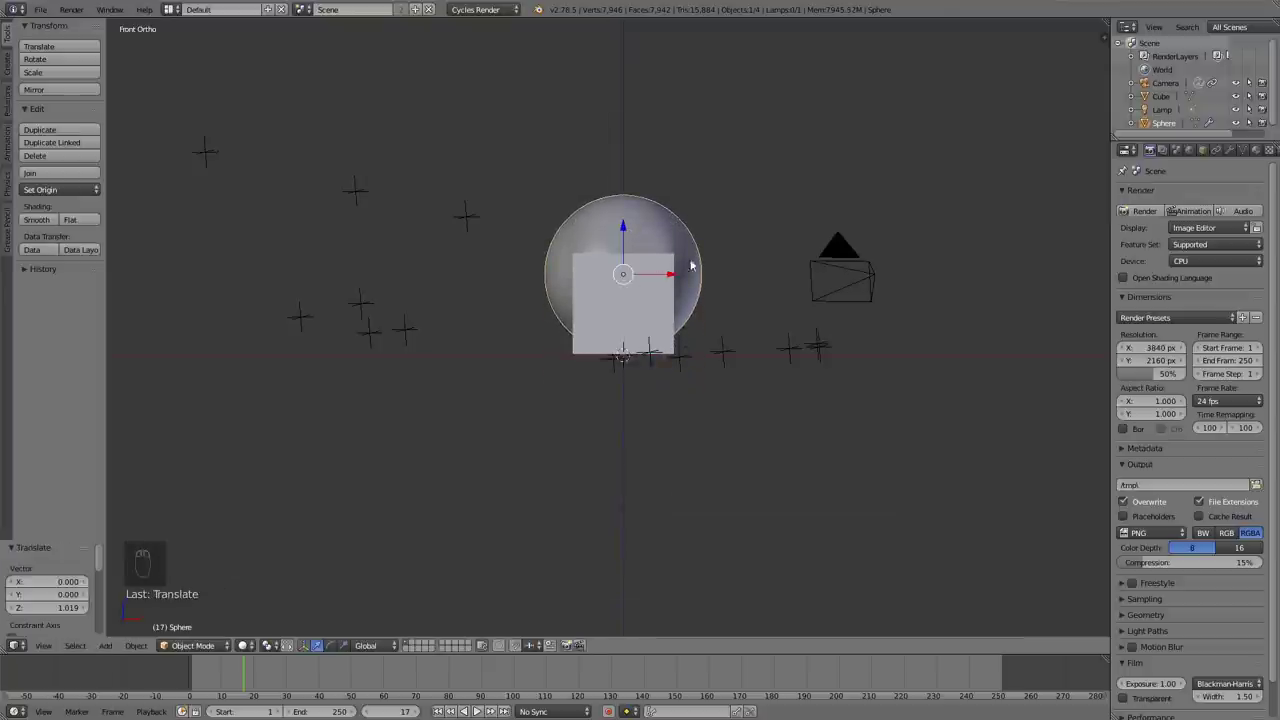
pyautogui.press('s')
pyautogui.click(714, 265)
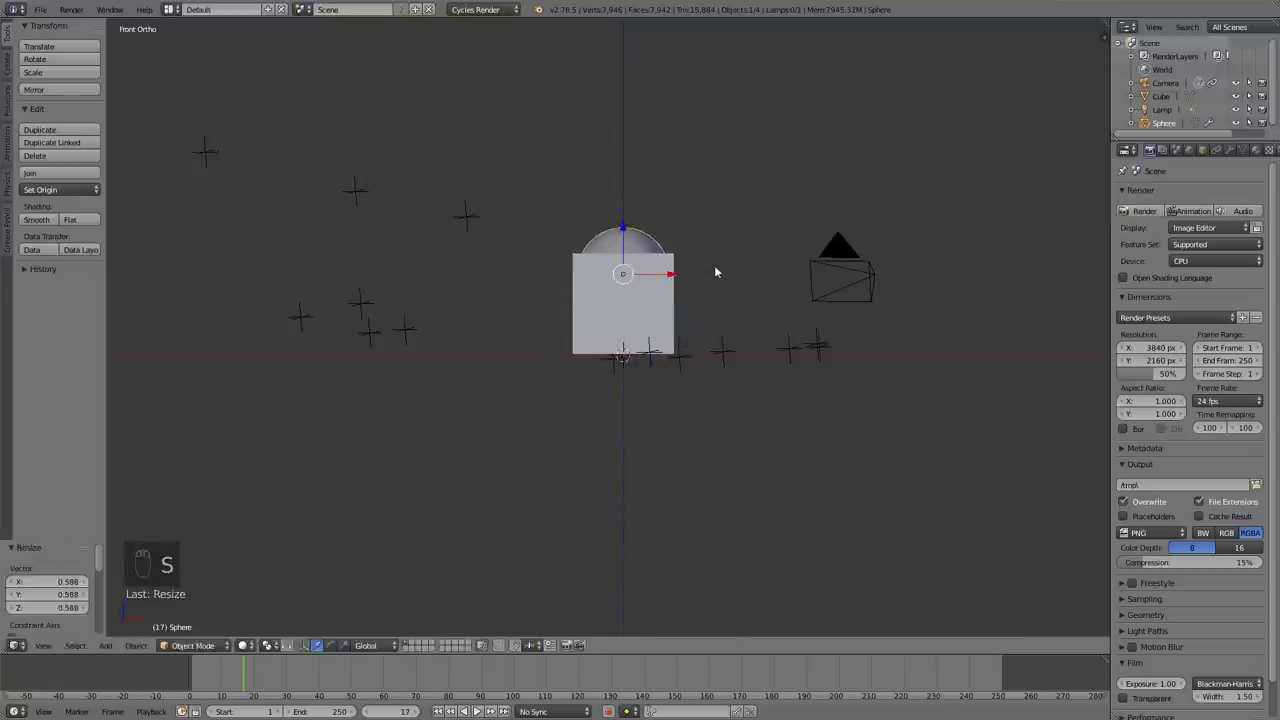
pyautogui.press('z')
pyautogui.moveTo(622, 228); pyautogui.dragTo(626, 262)
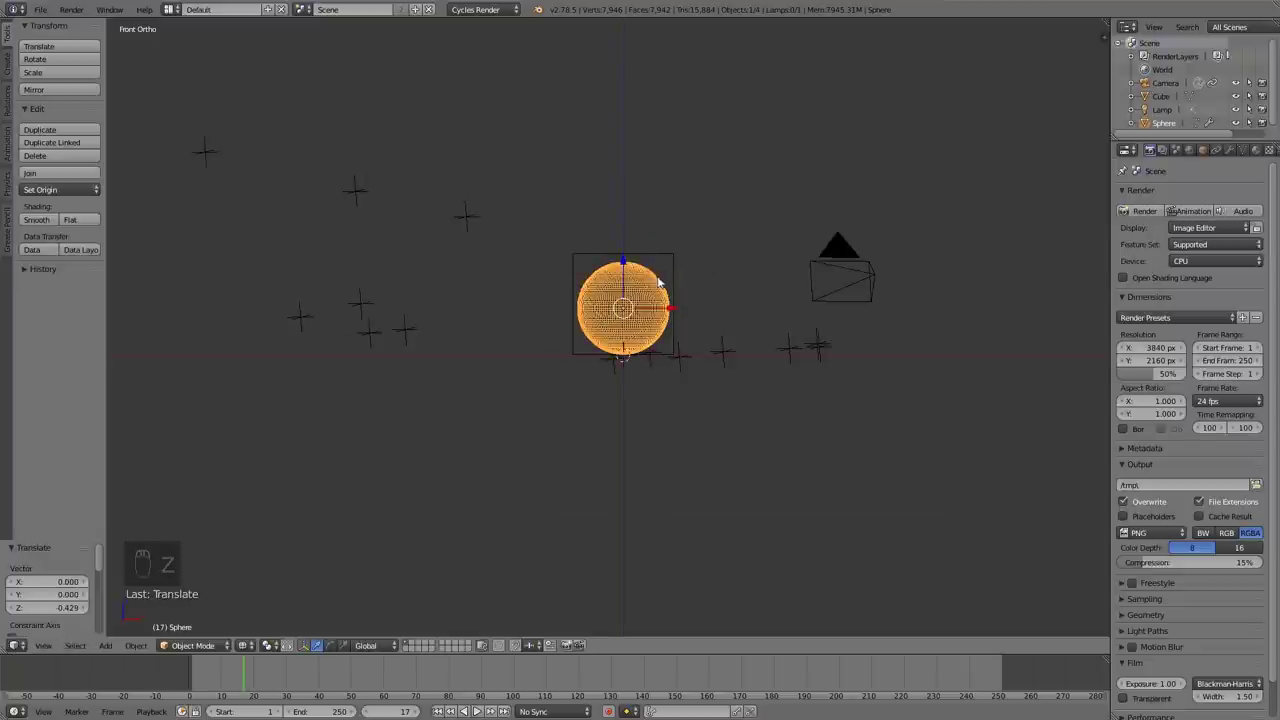
# Step: Split the 3D view vertically, turn the narrow new area into a Node Editor and hide its properties sidebar
pyautogui.moveTo(626, 262); pyautogui.dragTo(535, 292, button='middle')
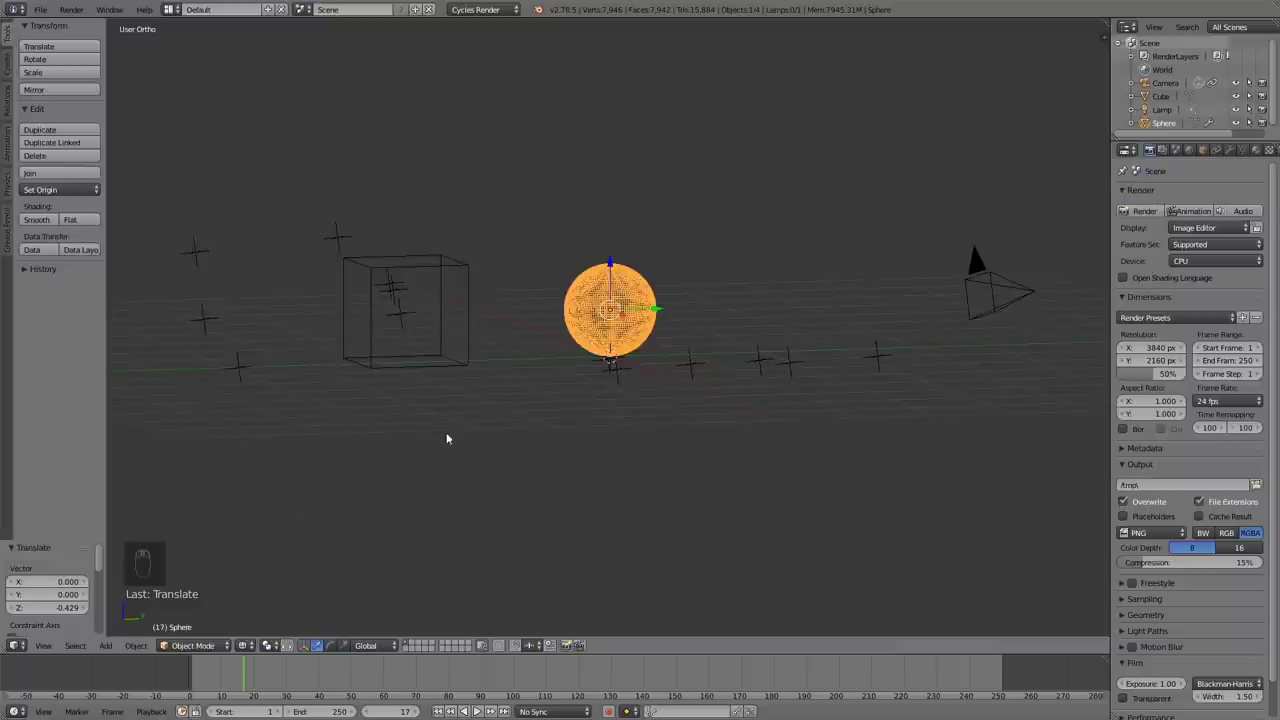
pyautogui.moveTo(5, 648); pyautogui.dragTo(291, 642)
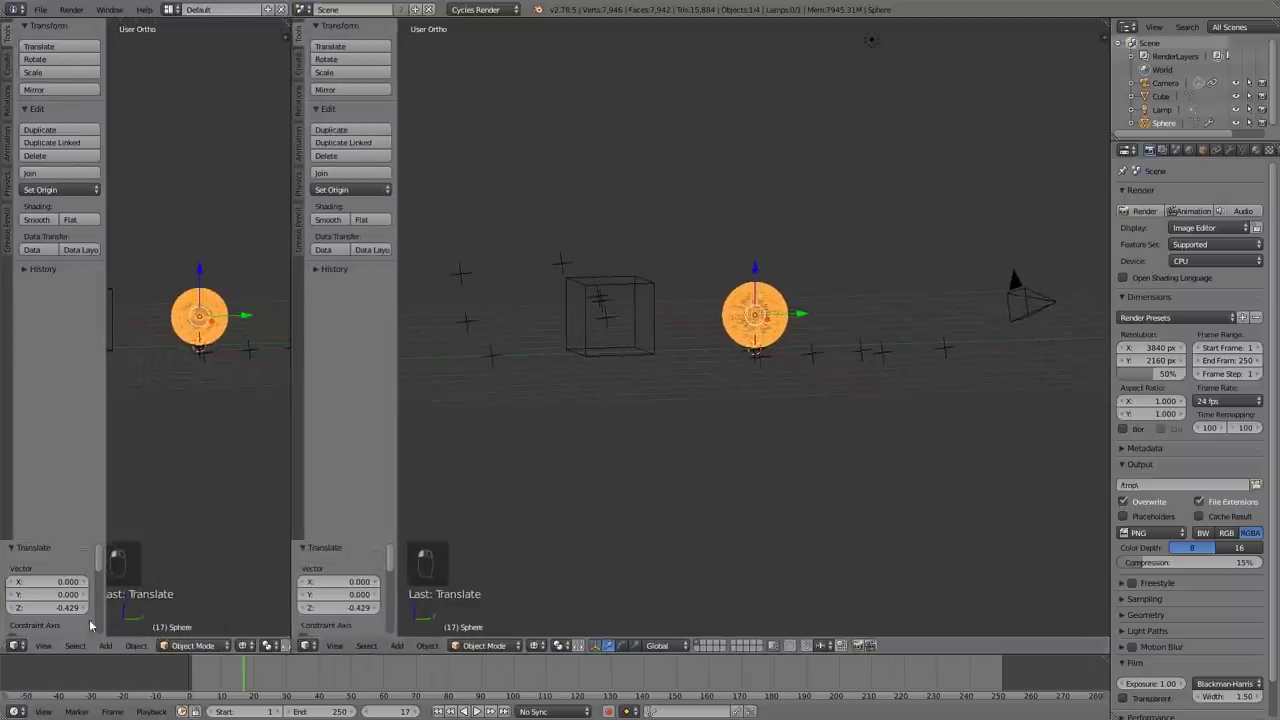
pyautogui.click(14, 646)
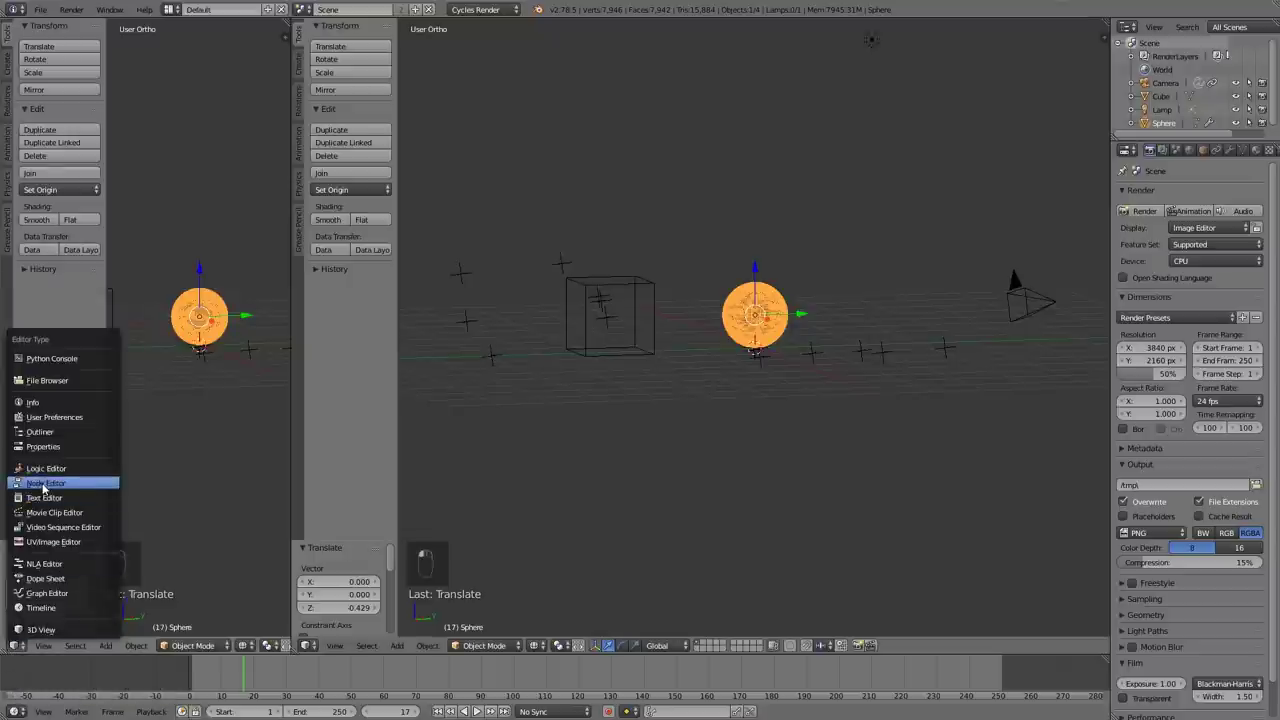
pyautogui.click(43, 484)
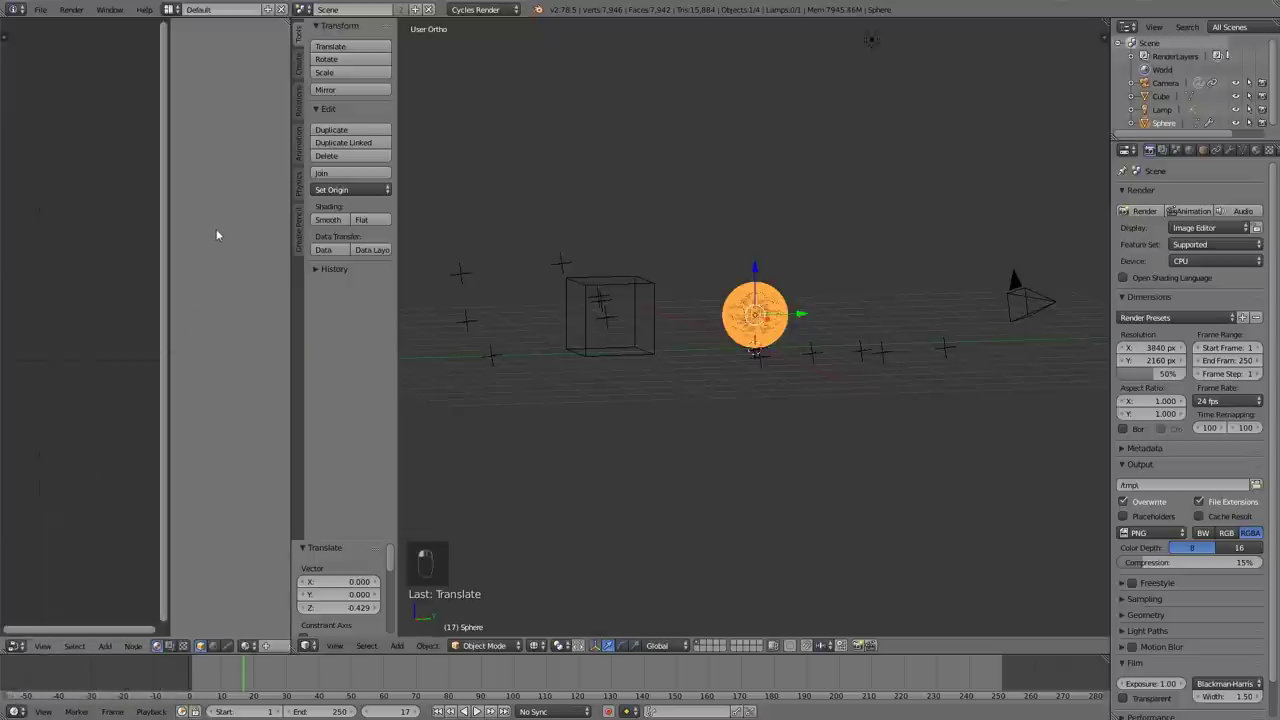
pyautogui.press('n')
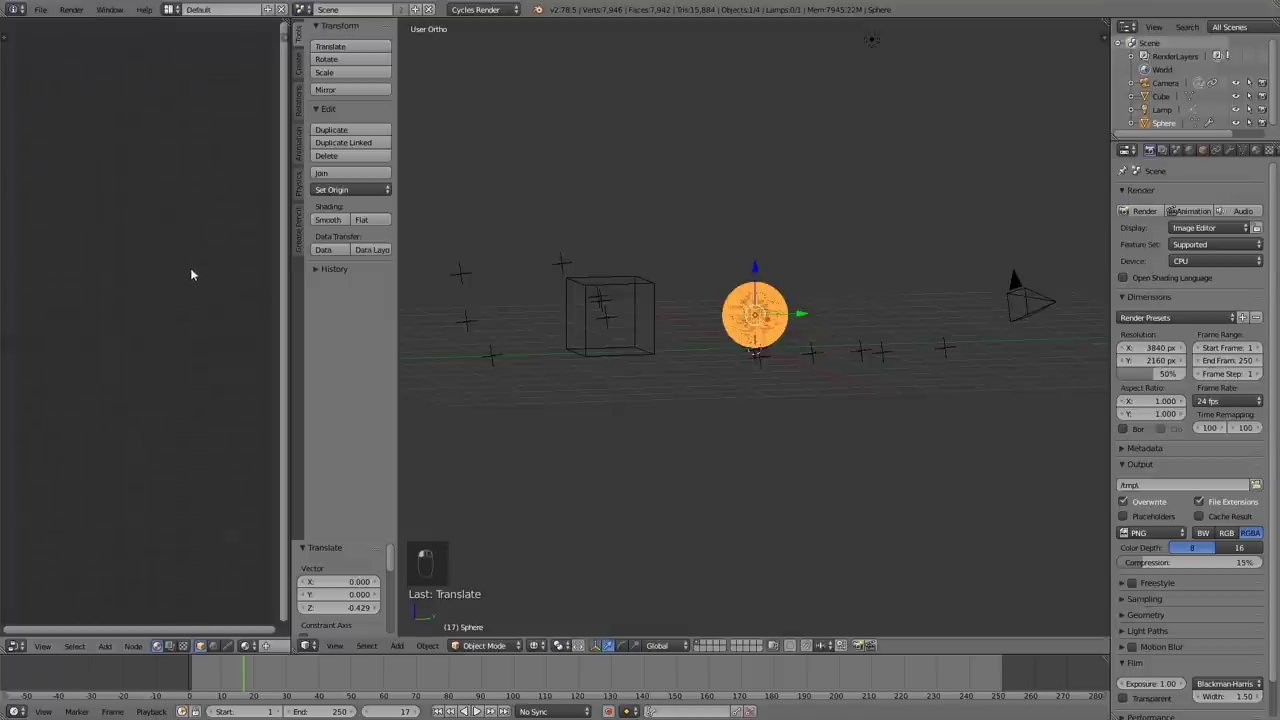
# Step: Create a new material for the sphere and delete its Diffuse BSDF node
pyautogui.click(1257, 150)
pyautogui.click(1180, 238)
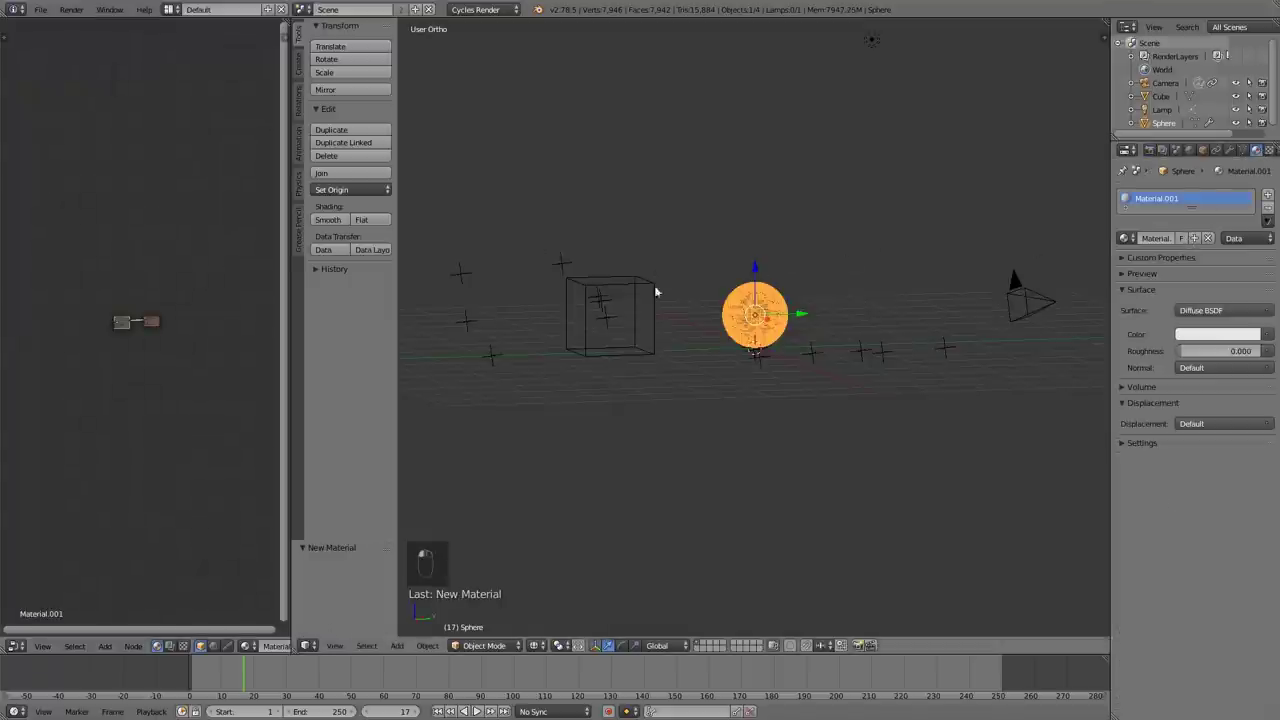
pyautogui.scroll(6, 192, 323)
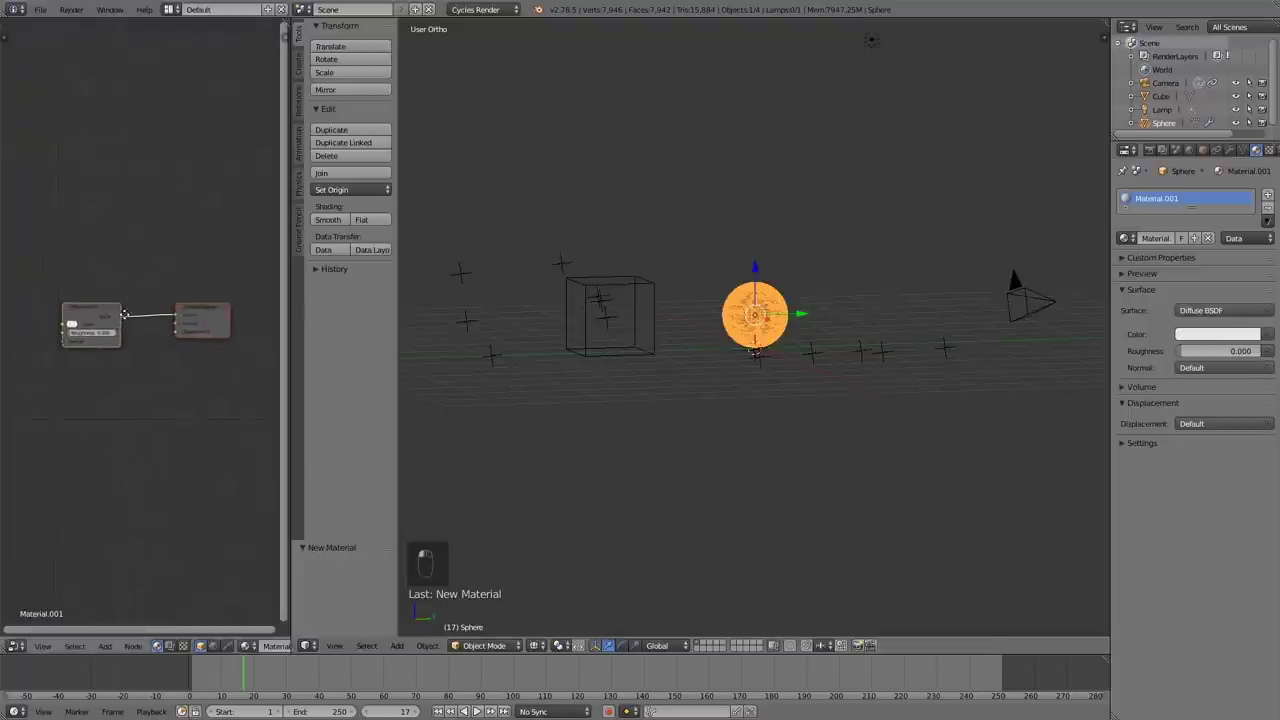
pyautogui.press('a')
pyautogui.scroll(1, 131, 320)
pyautogui.click(78, 316)
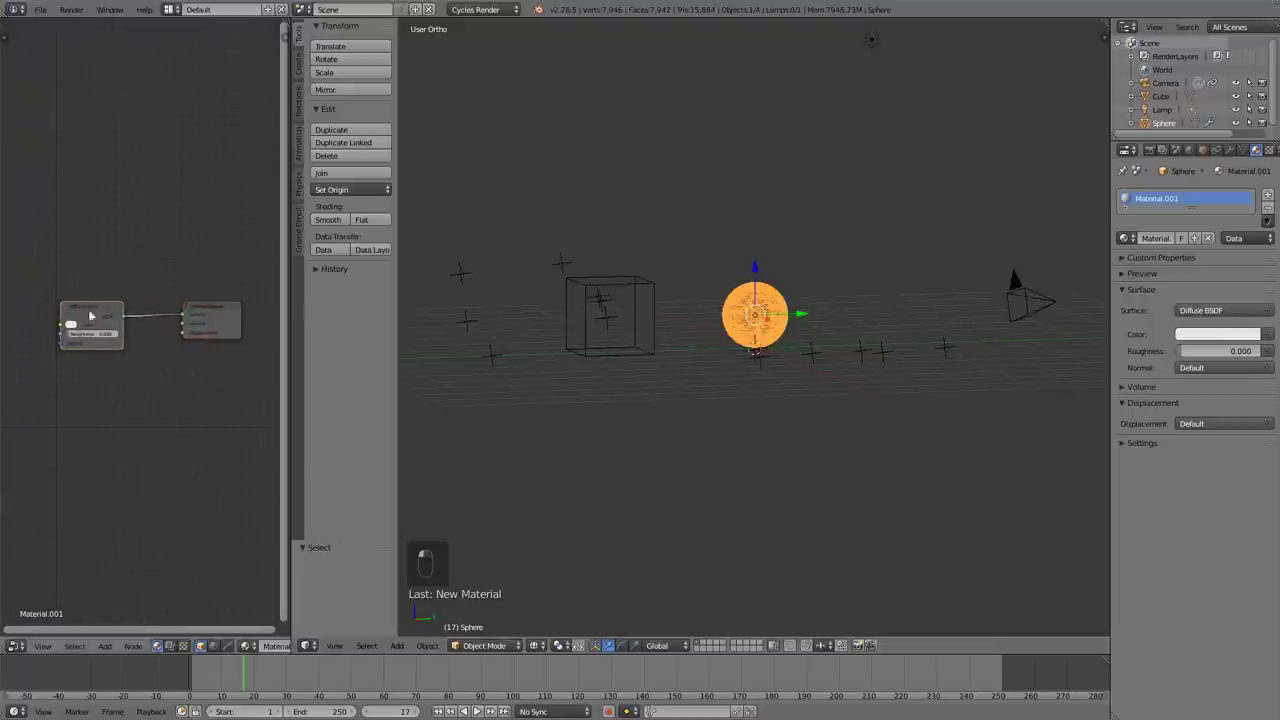
pyautogui.press('x')
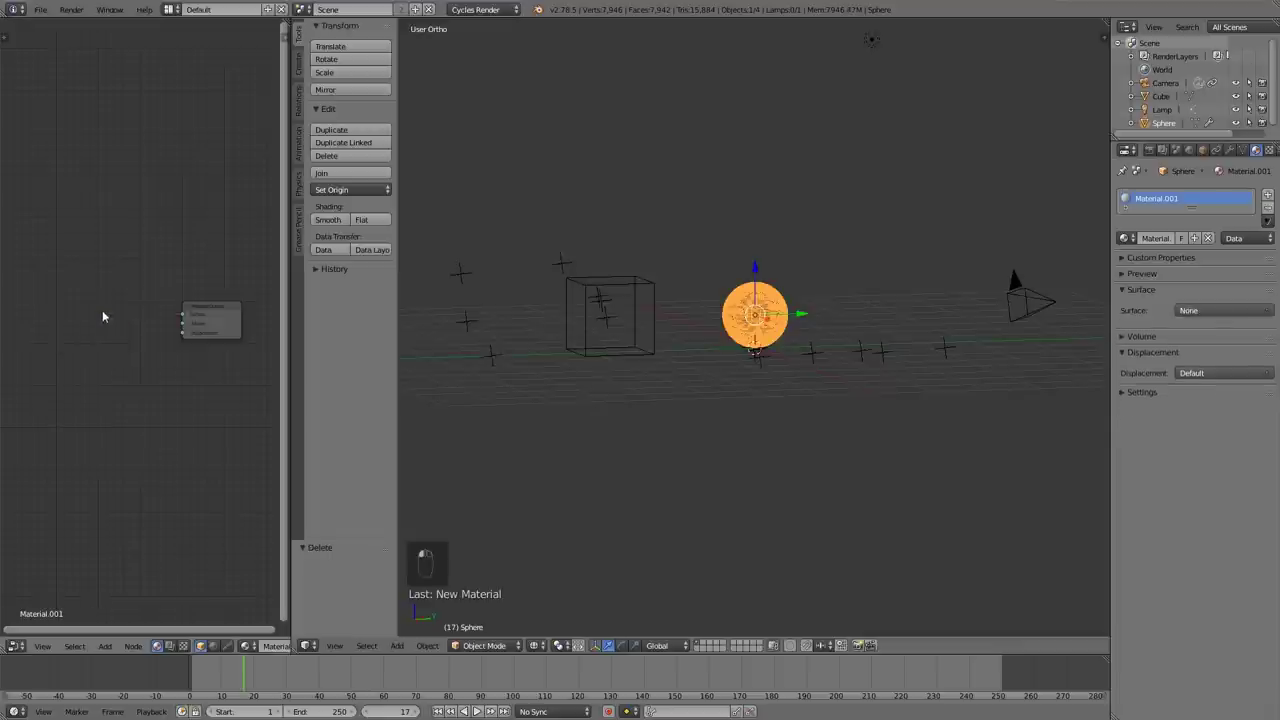
# Step: Add a Glossy BSDF node, link it to the material output's Surface, and set its roughness to 0.002
pyautogui.hotkey('shift', 'a')
pyautogui.moveTo(100, 352)
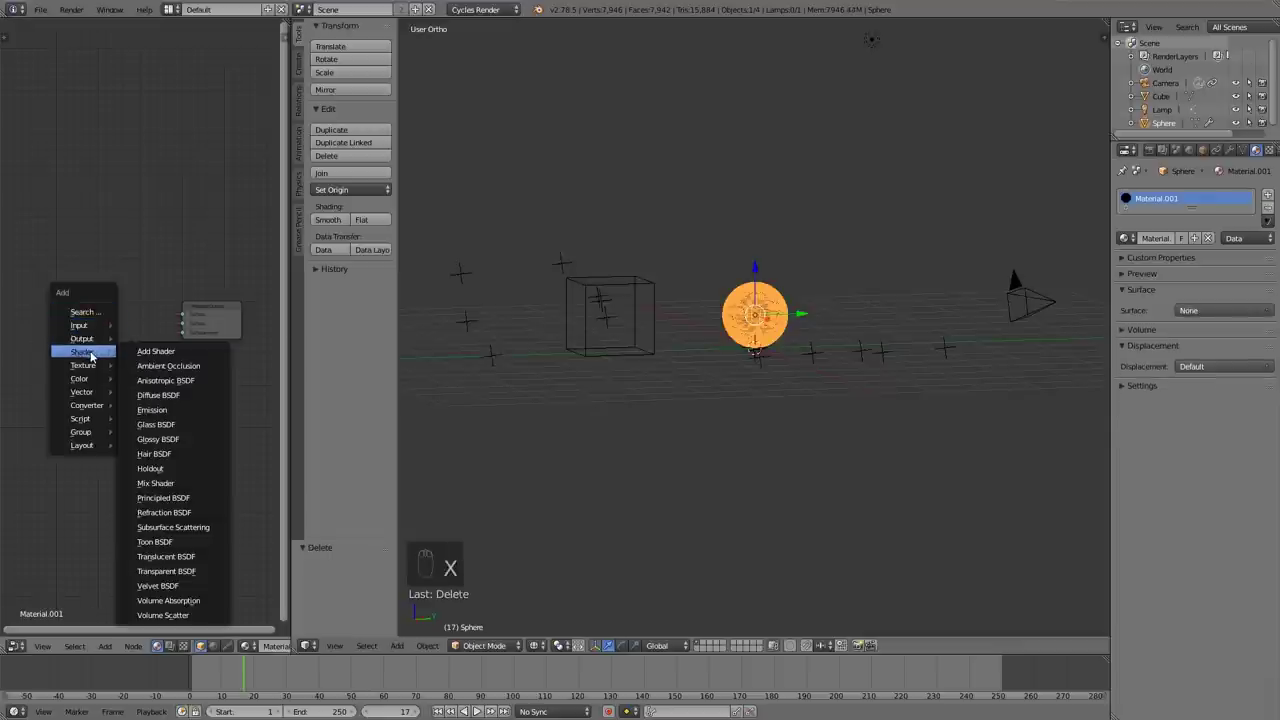
pyautogui.click(181, 440)
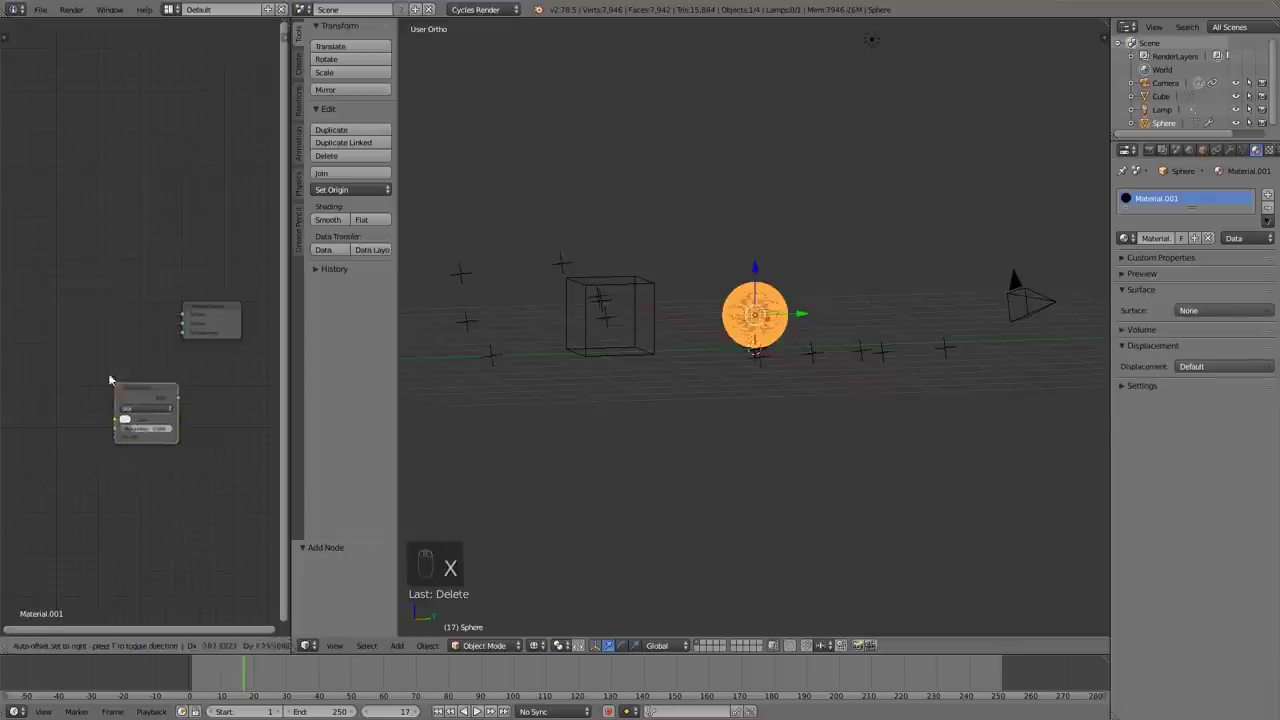
pyautogui.click(133, 320)
pyautogui.moveTo(128, 316); pyautogui.dragTo(183, 317)
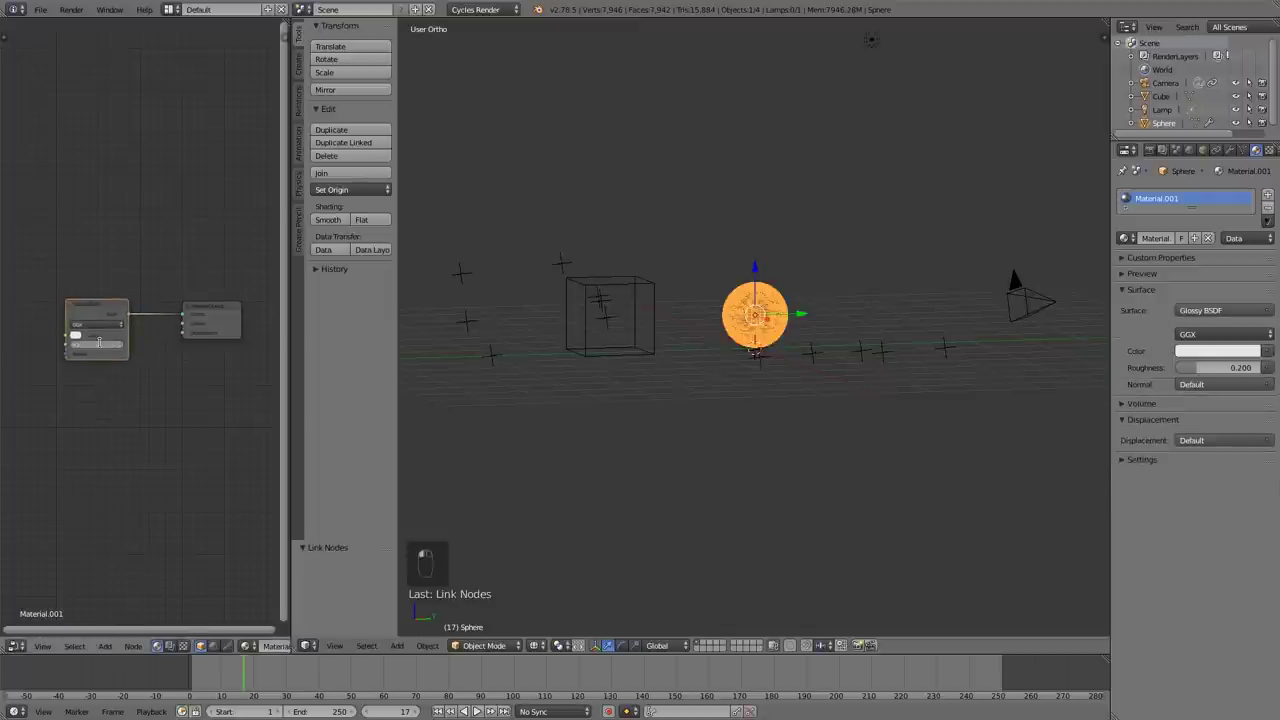
pyautogui.moveTo(99, 343); pyautogui.dragTo(102, 347)
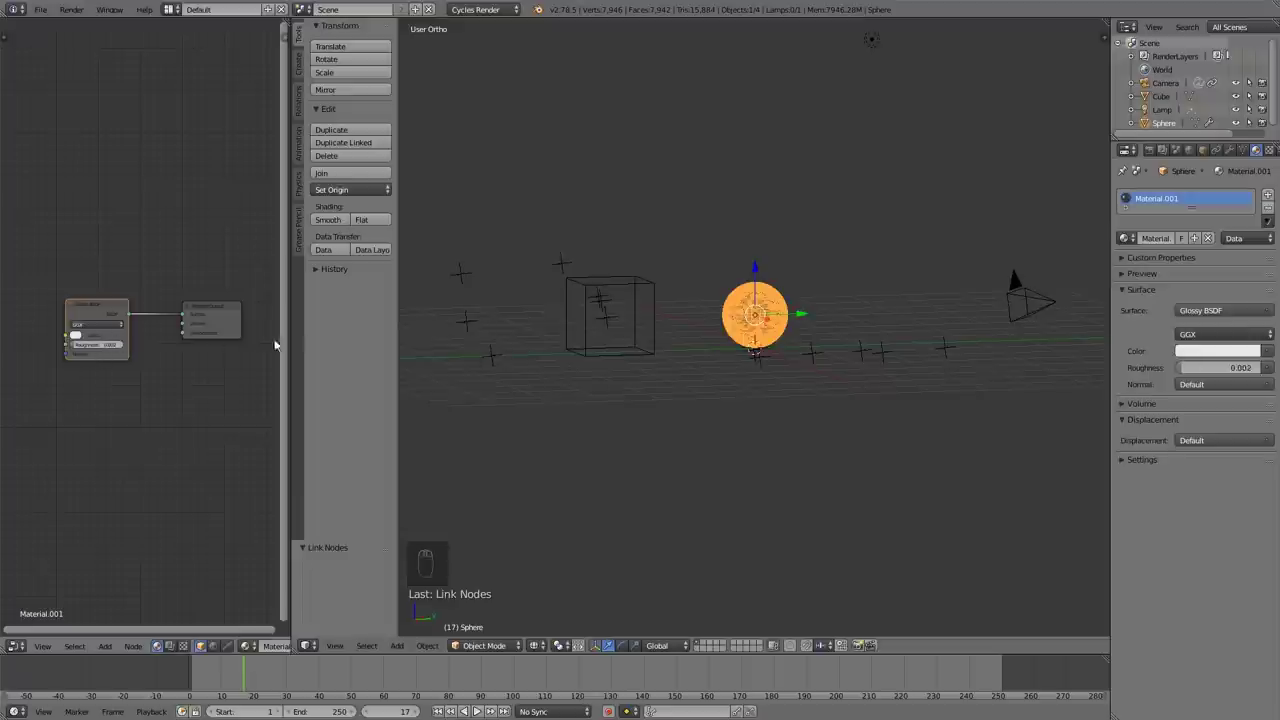
# Step: Hide the tool shelf of the 3D view
pyautogui.press('y')
pyautogui.moveTo(574, 434); pyautogui.dragTo(608, 429, button='middle')
pyautogui.moveTo(712, 347); pyautogui.dragTo(718, 363, button='middle')
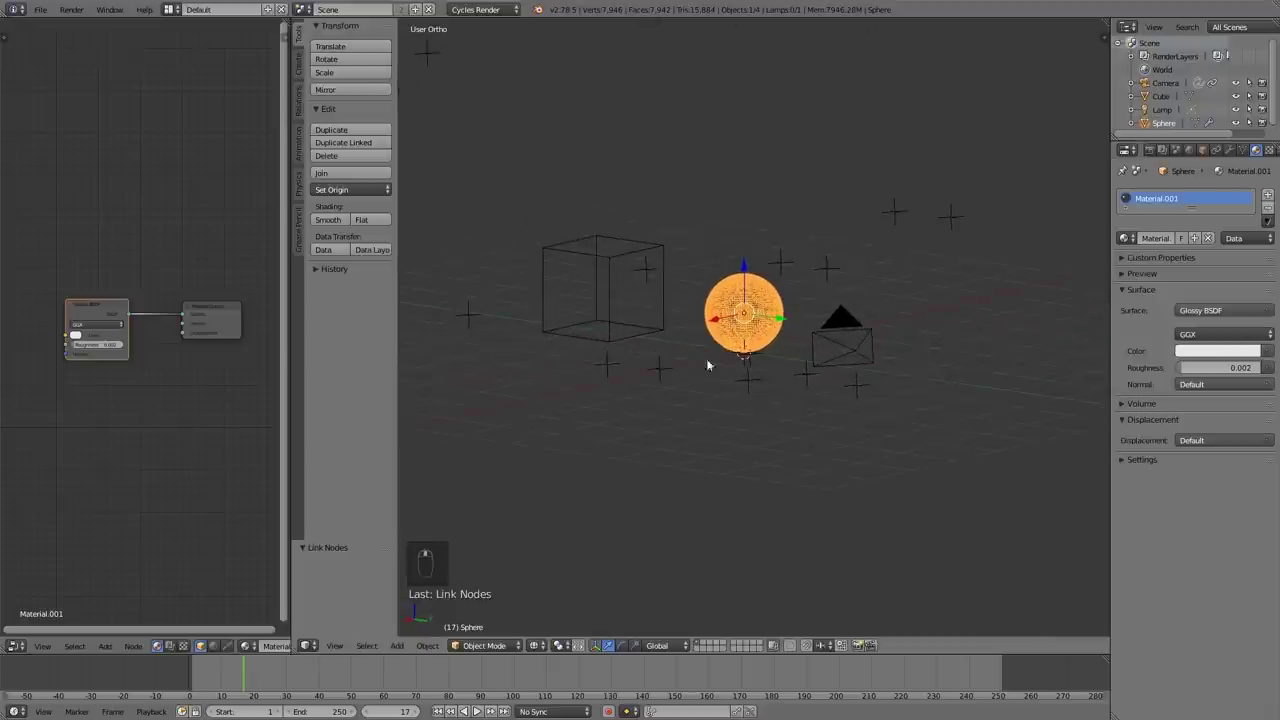
pyautogui.press('t')
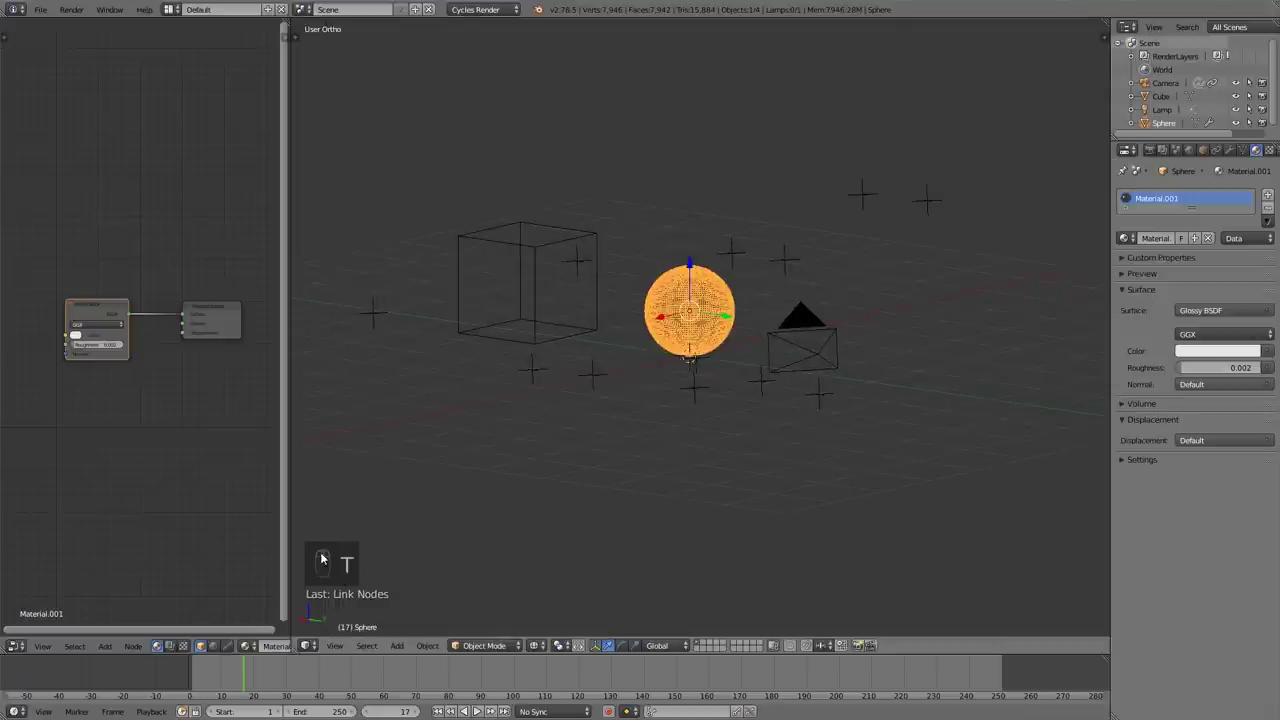
# Step: Enable nodes for the world surface and turn off Ambient Occlusion
pyautogui.click(1148, 151)
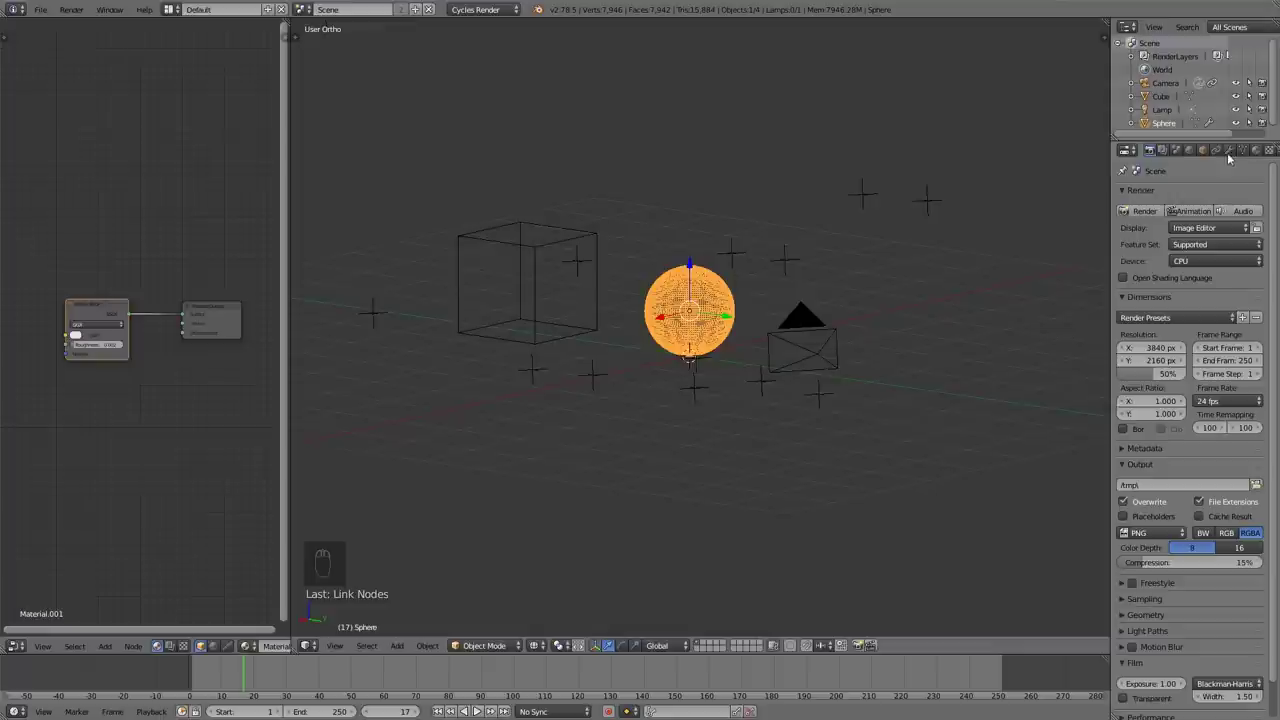
pyautogui.click(1189, 150)
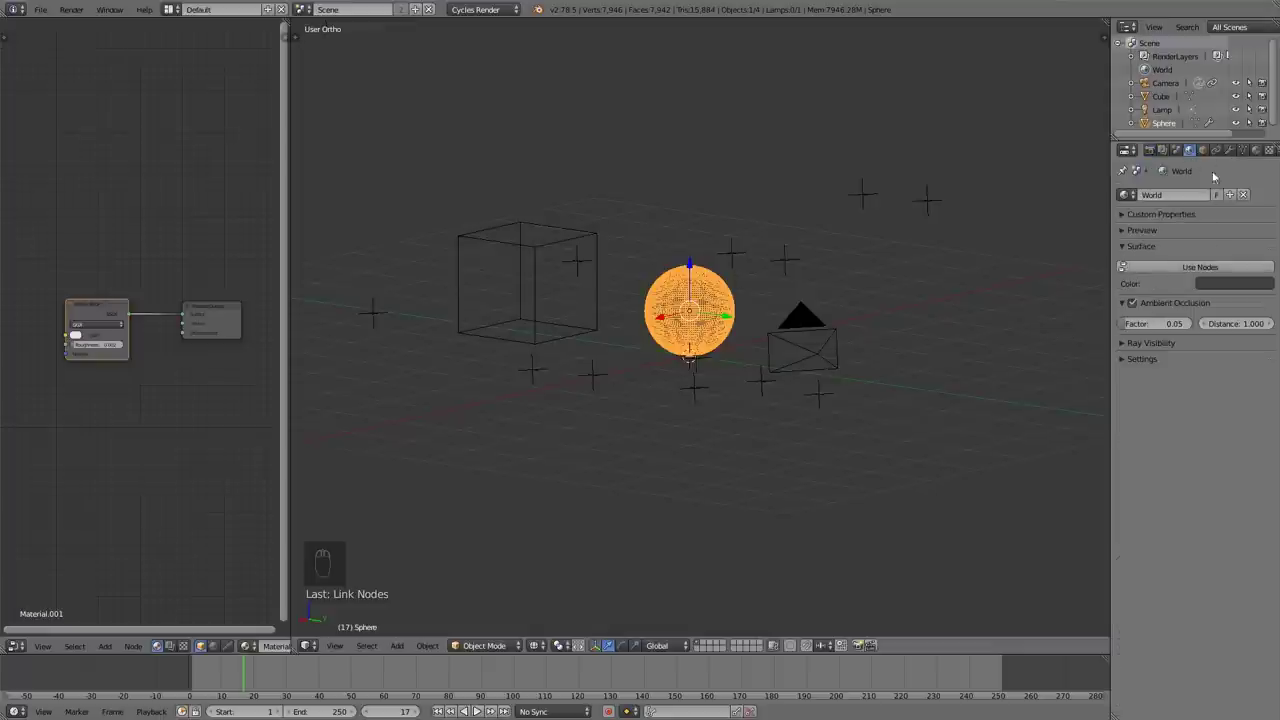
pyautogui.click(1197, 267)
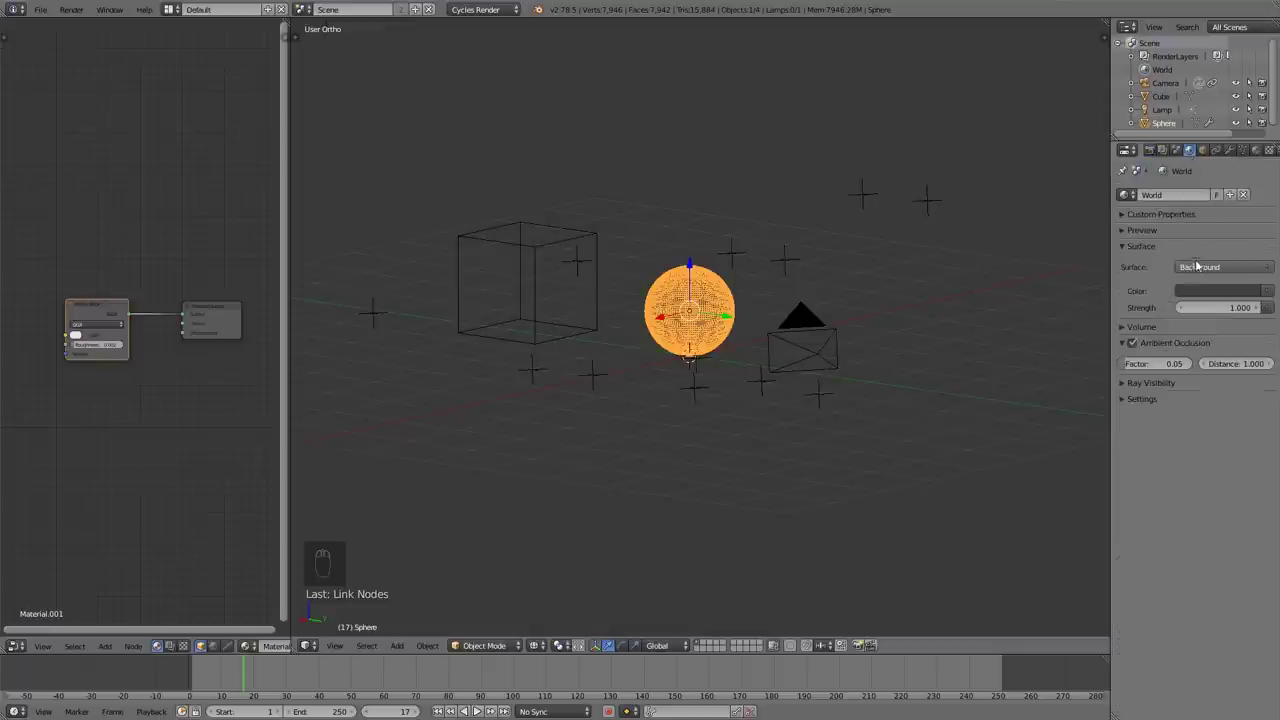
pyautogui.click(1133, 343)
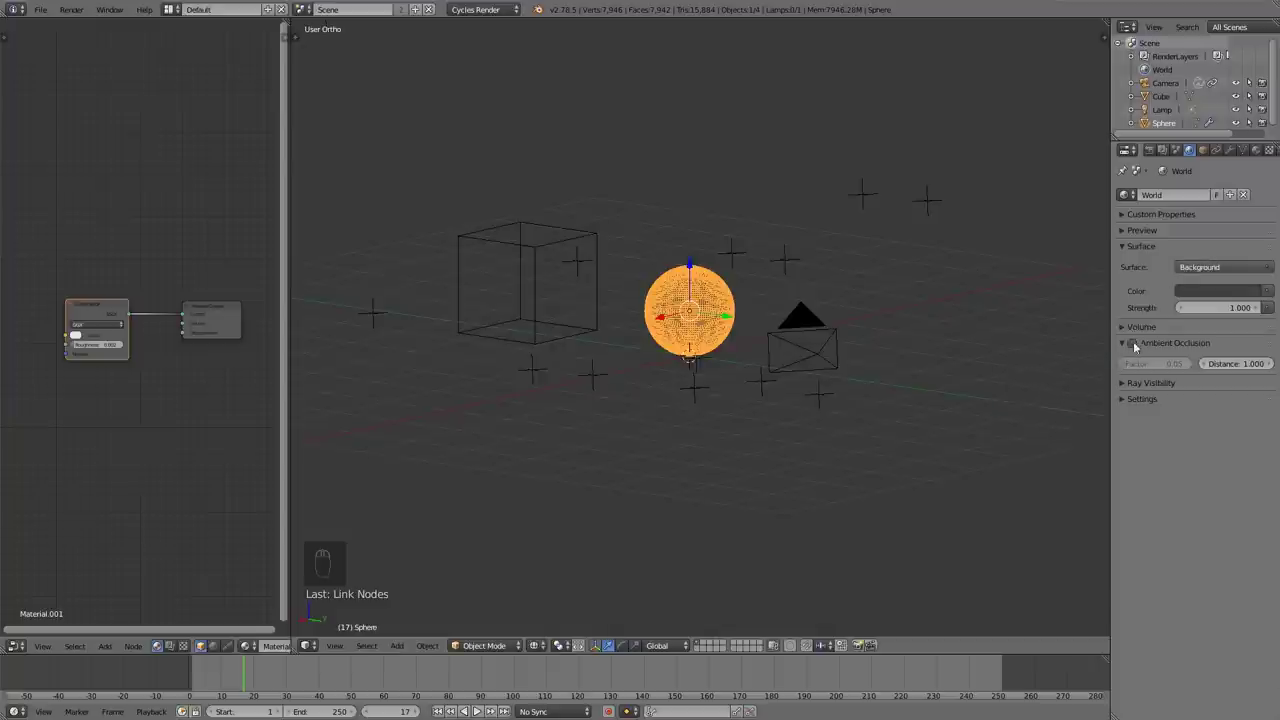
# Step: Set the world color to an Environment Texture using PANO_20170506_202428.jpg, and switch the 3D view to perspective
pyautogui.click(1266, 291)
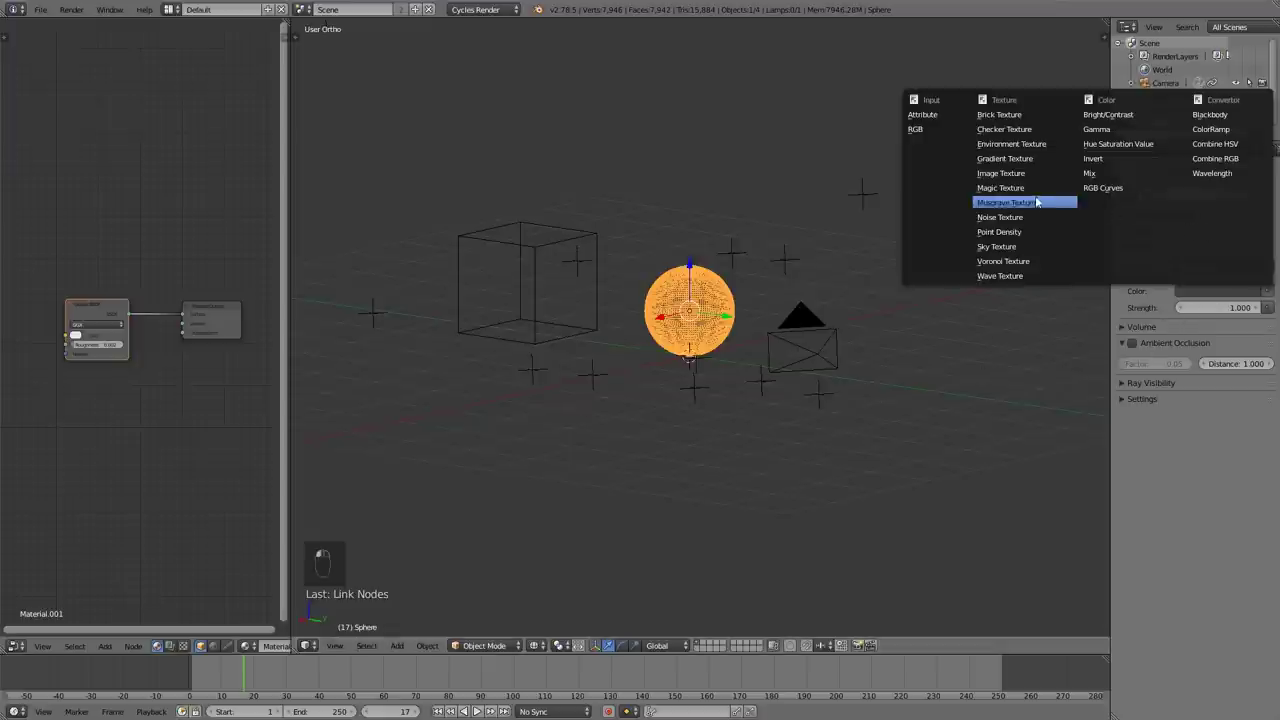
pyautogui.click(1015, 145)
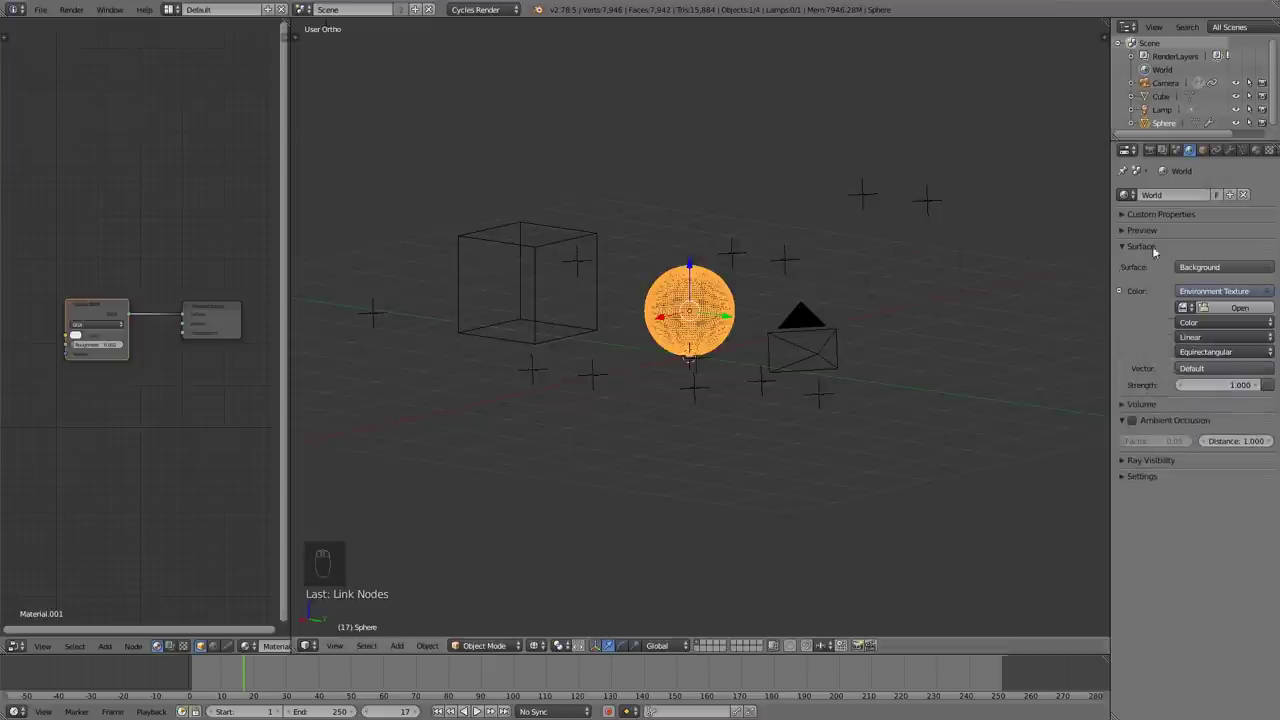
pyautogui.click(1244, 292)
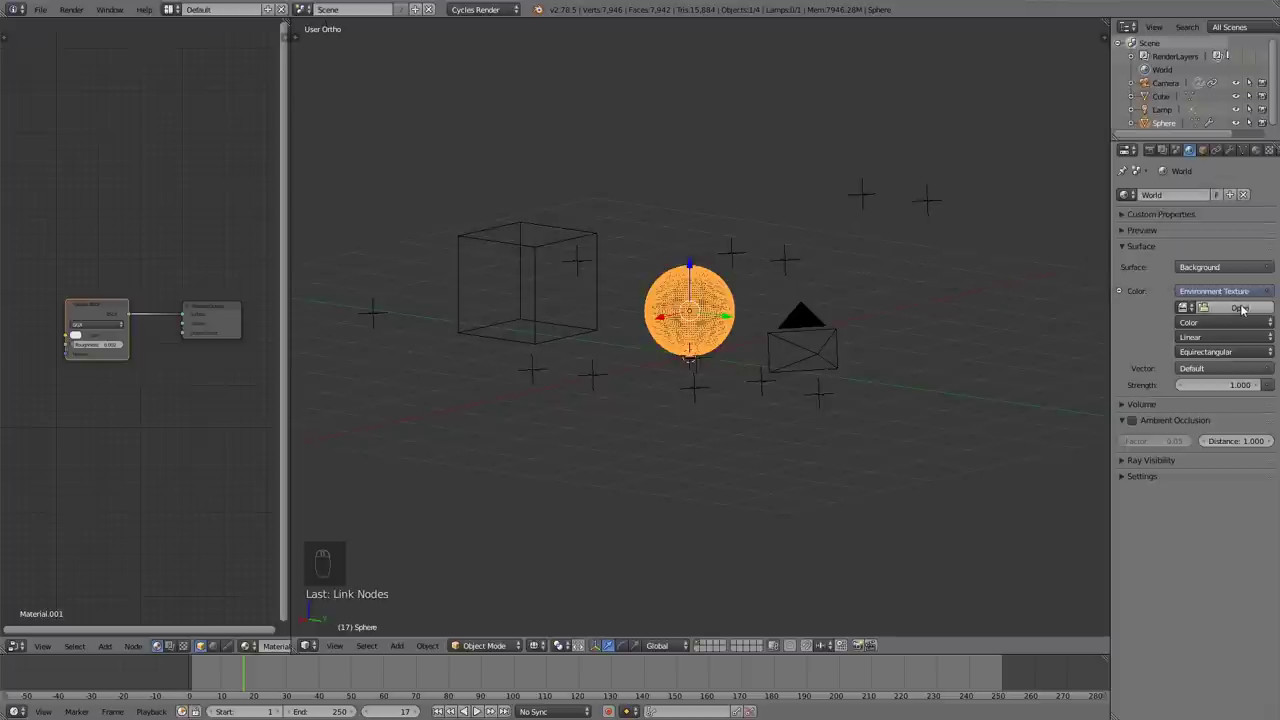
pyautogui.click(1240, 308)
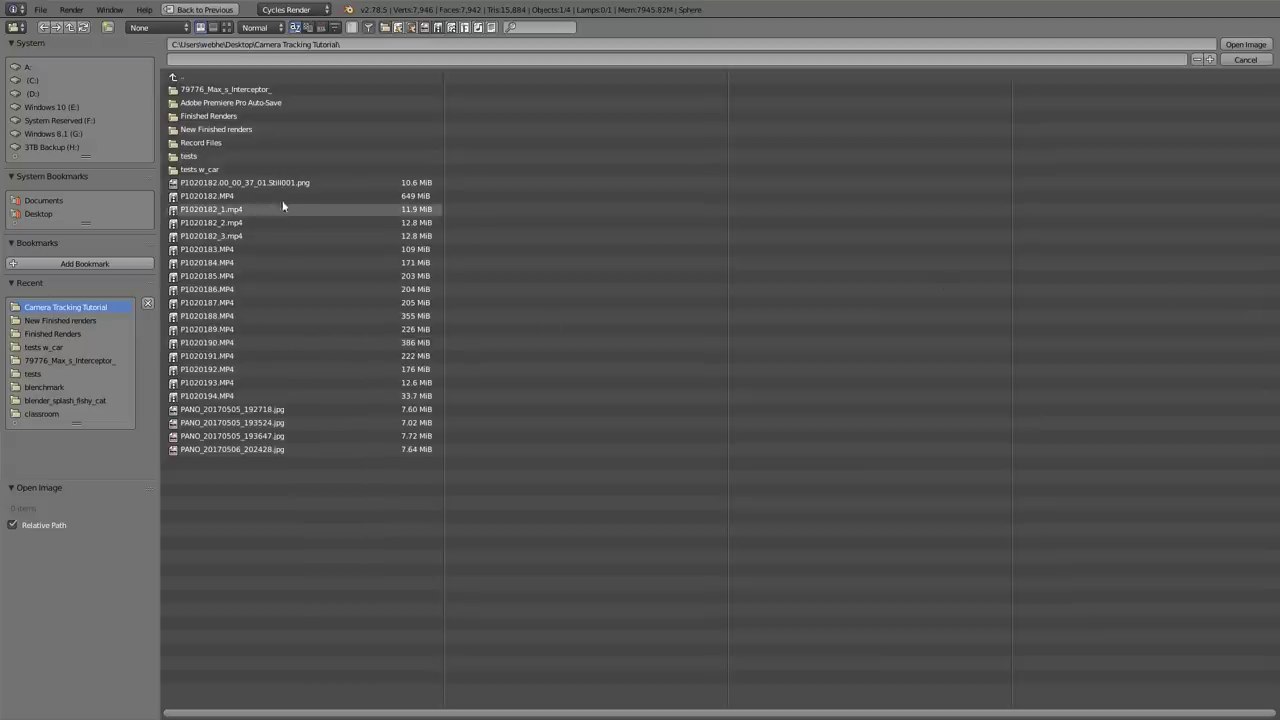
pyautogui.doubleClick(337, 452)
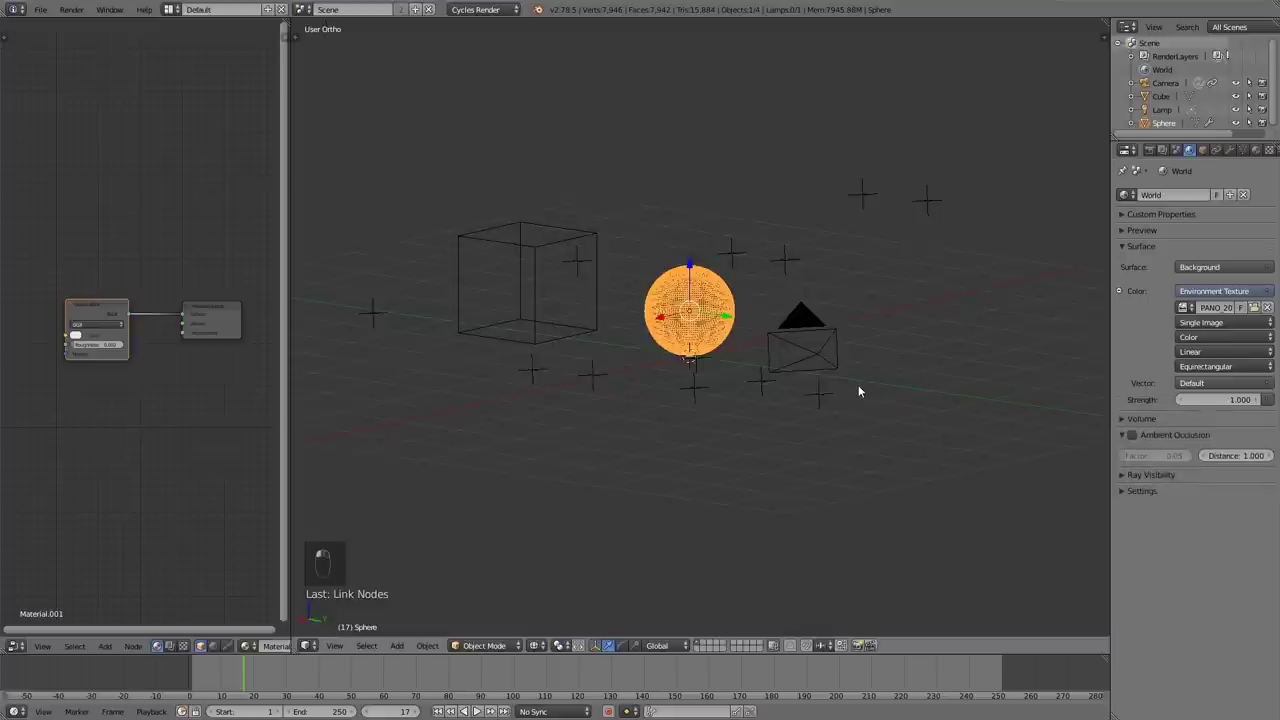
pyautogui.press('KP_5')
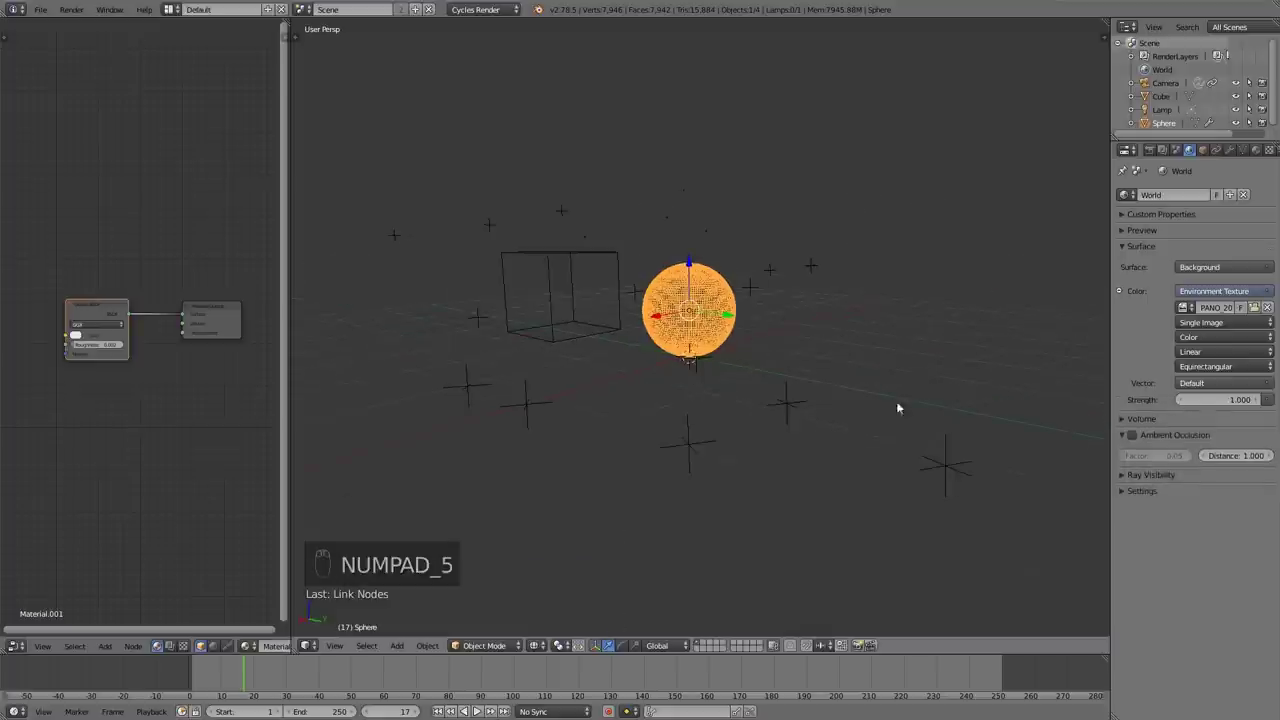
# Step: Set the Cycles render device to GPU Compute
pyautogui.click(1149, 149)
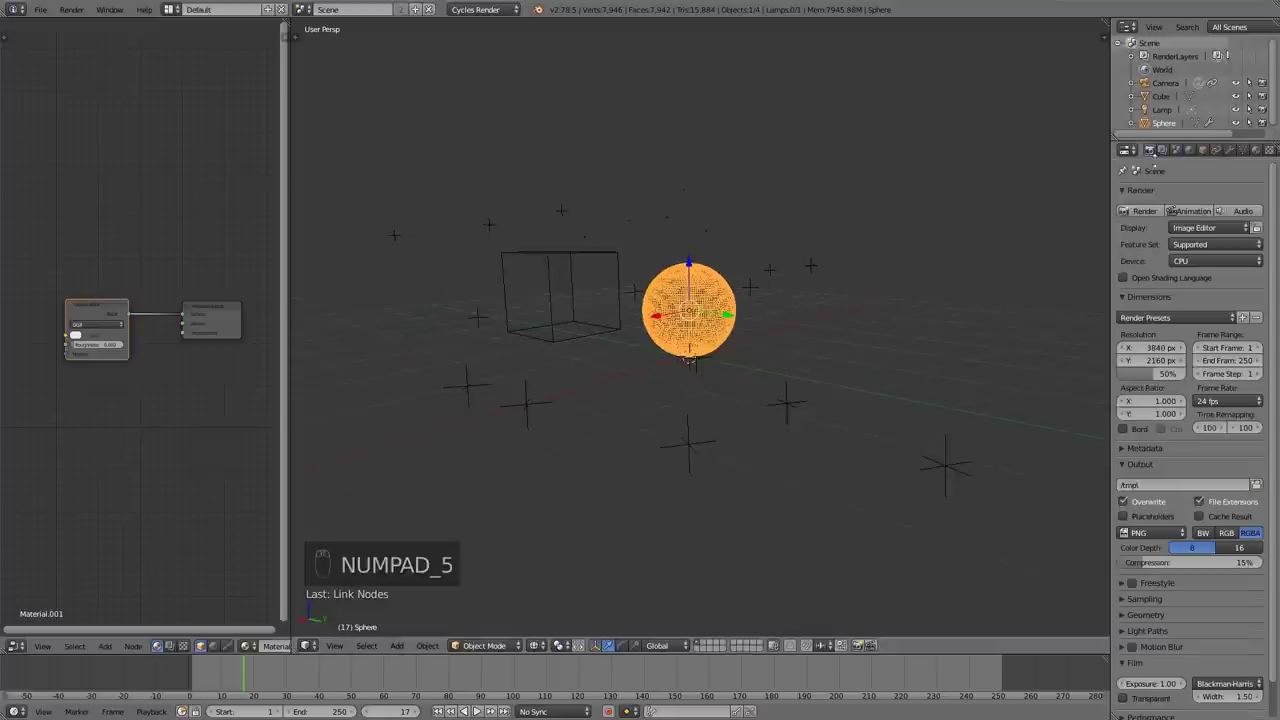
pyautogui.click(1212, 261)
pyautogui.click(1212, 233)
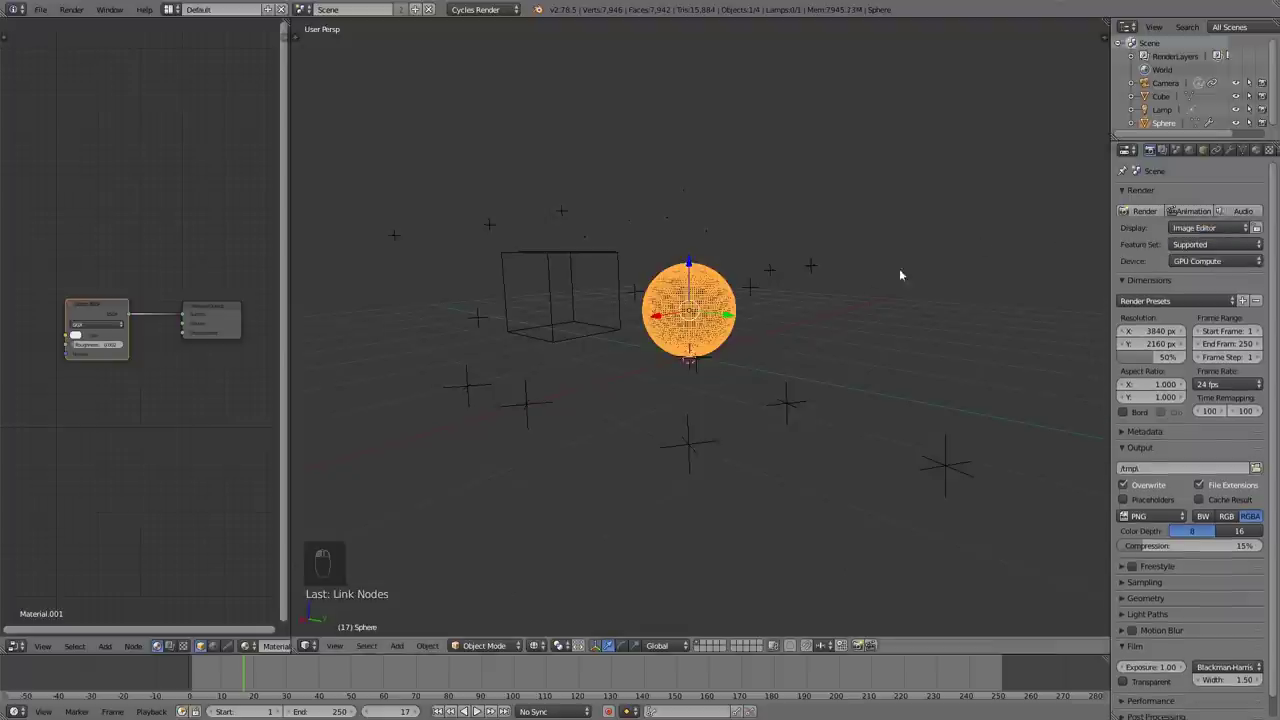
# Step: Preview the scene in Rendered shading and look around the panorama environment behind the cube and sphere
pyautogui.click(542, 646)
pyautogui.click(560, 558)
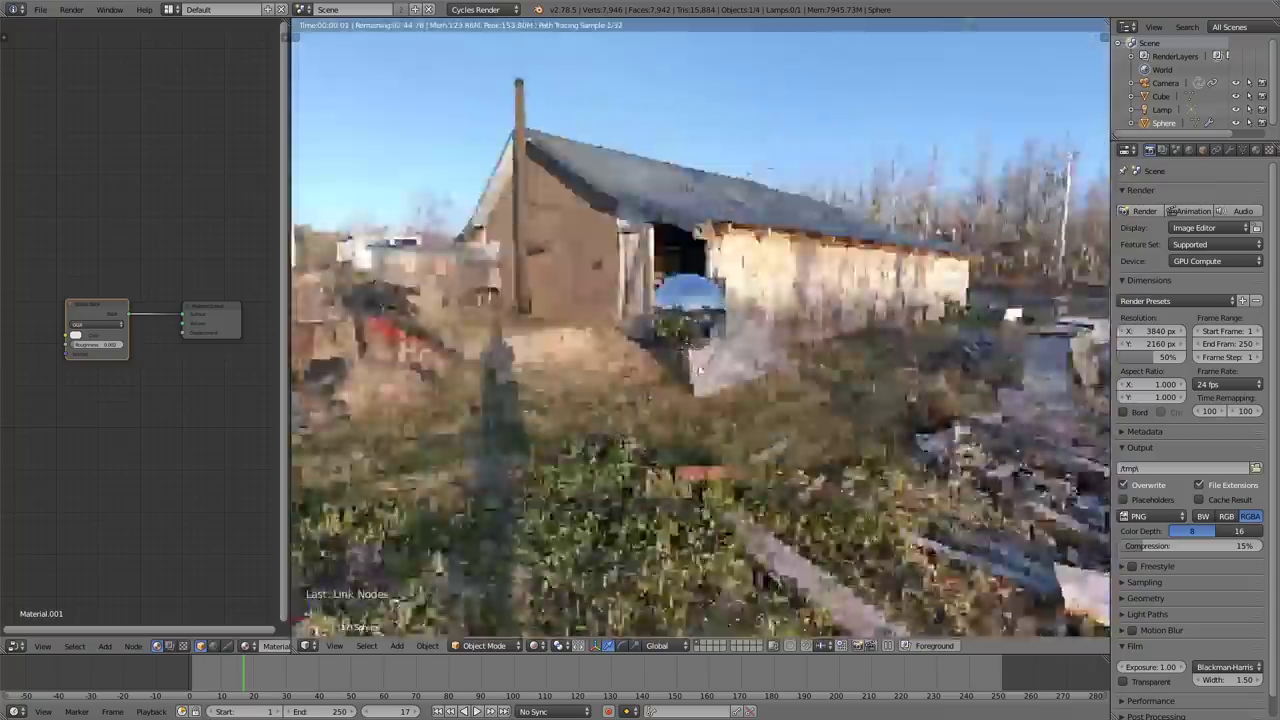
pyautogui.moveTo(699, 370); pyautogui.dragTo(614, 358, button='middle')
pyautogui.moveTo(746, 354); pyautogui.dragTo(588, 439, button='middle')
# Step: Return the 3D view to Solid shading and look through the camera
pyautogui.click(540, 645)
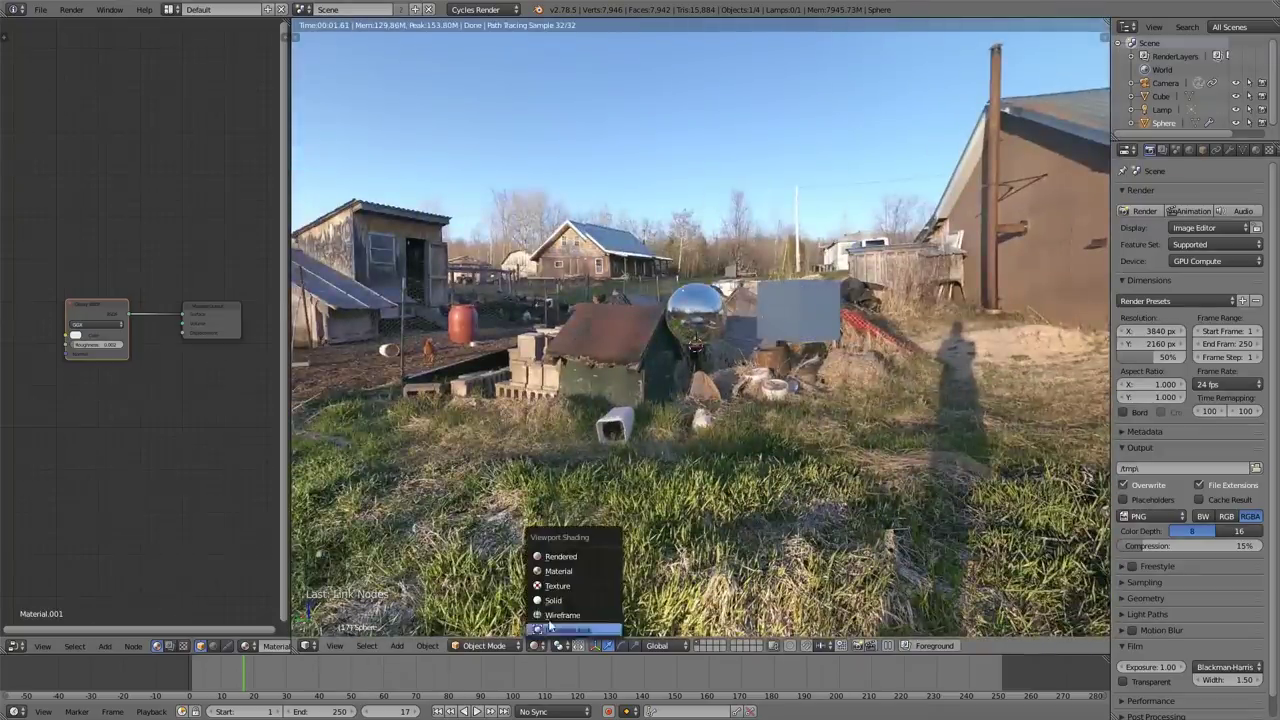
pyautogui.click(557, 607)
pyautogui.press('KP_0')
pyautogui.scroll(2, 690, 470)
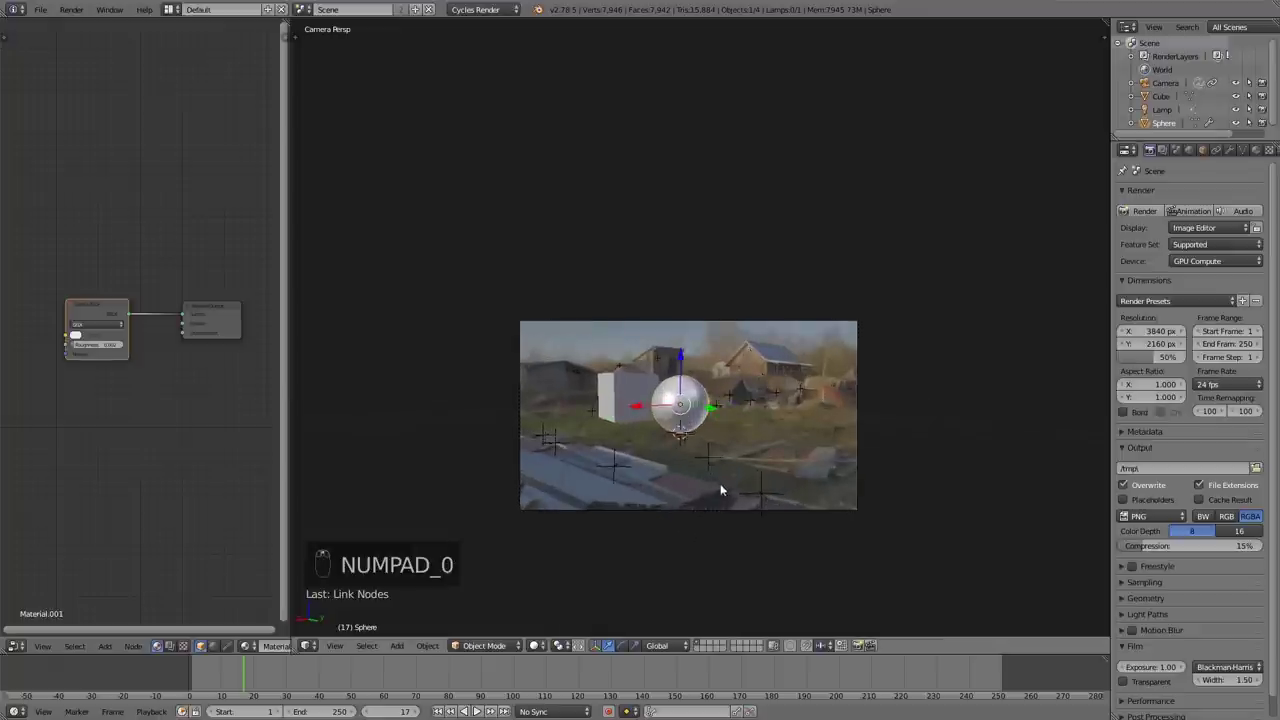
pyautogui.keyDown('shift'); pyautogui.moveTo(680, 517); pyautogui.dragTo(700, 468, button='middle'); pyautogui.keyUp('shift')
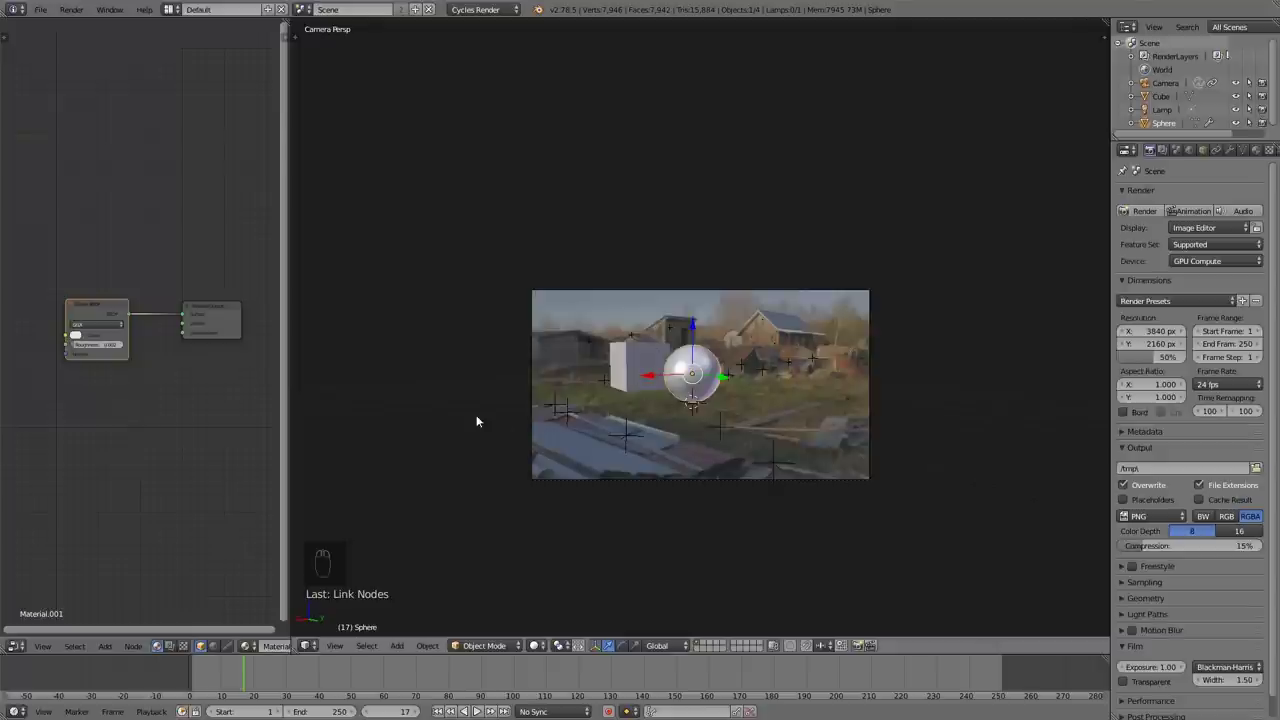
# Step: Widen the node editor, show the World nodes in it and move the Environment Texture node away from the Background node
pyautogui.moveTo(289, 388); pyautogui.dragTo(435, 364)
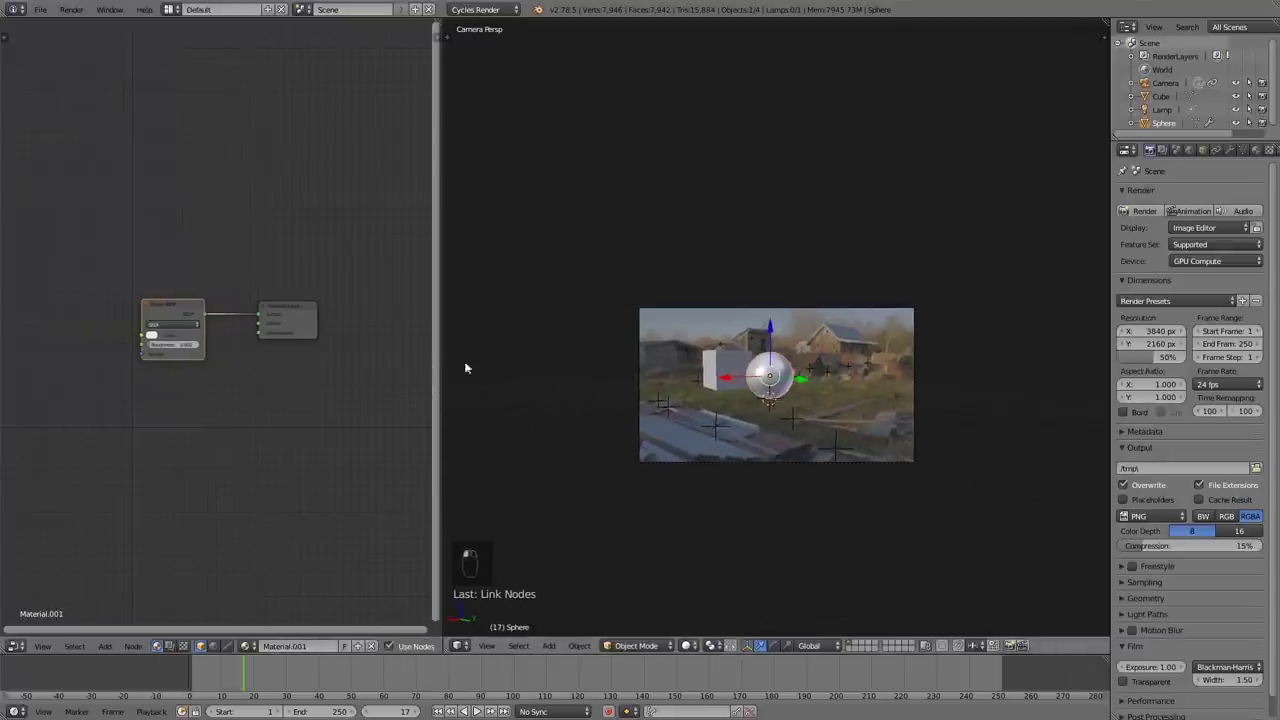
pyautogui.click(214, 646)
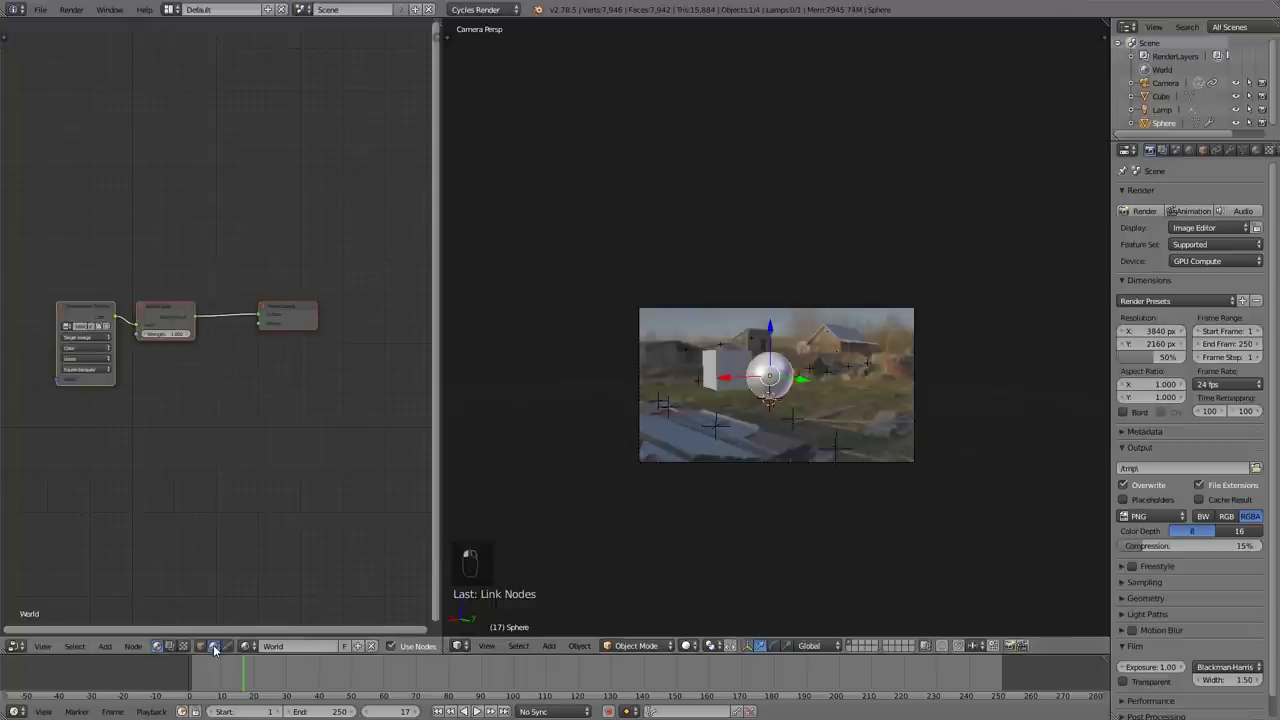
pyautogui.scroll(2, 160, 470)
pyautogui.moveTo(121, 311); pyautogui.dragTo(98, 294)
pyautogui.moveTo(154, 278); pyautogui.dragTo(194, 288, button='middle')
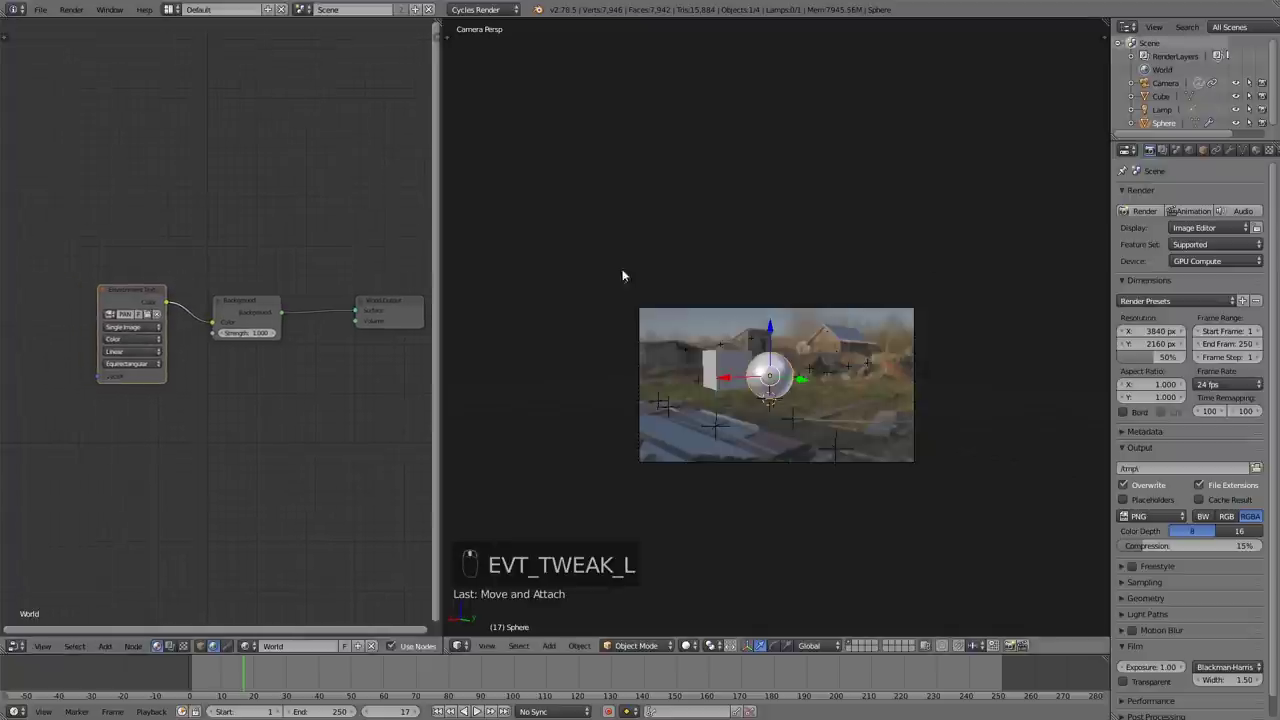
pyautogui.moveTo(271, 344); pyautogui.dragTo(333, 335, button='middle')
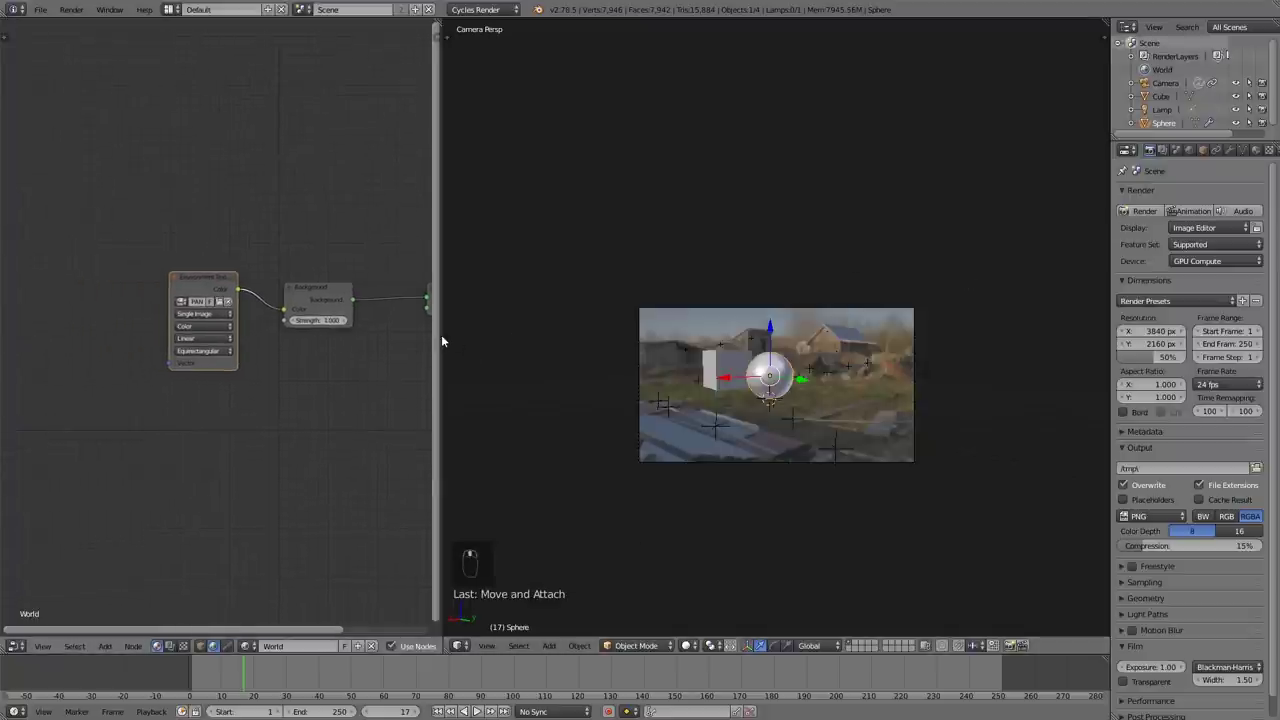
pyautogui.moveTo(441, 334); pyautogui.dragTo(520, 334)
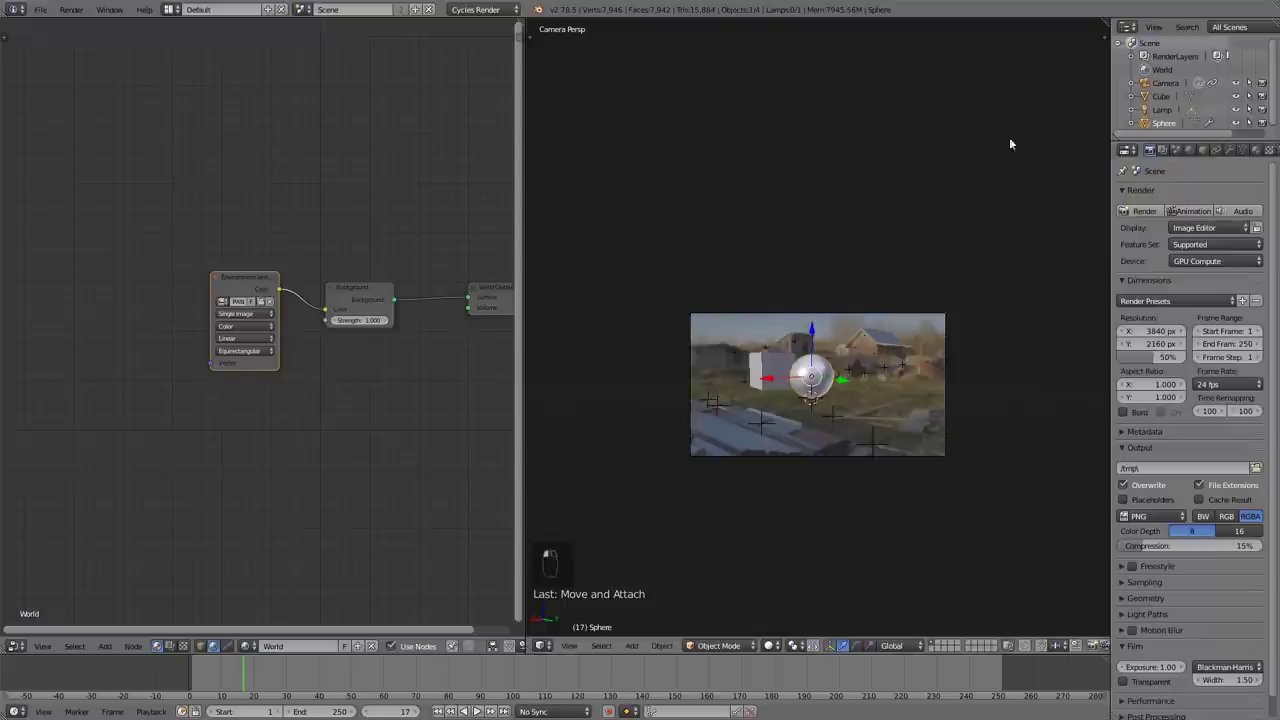
pyautogui.moveTo(127, 325); pyautogui.dragTo(177, 331, button='middle')
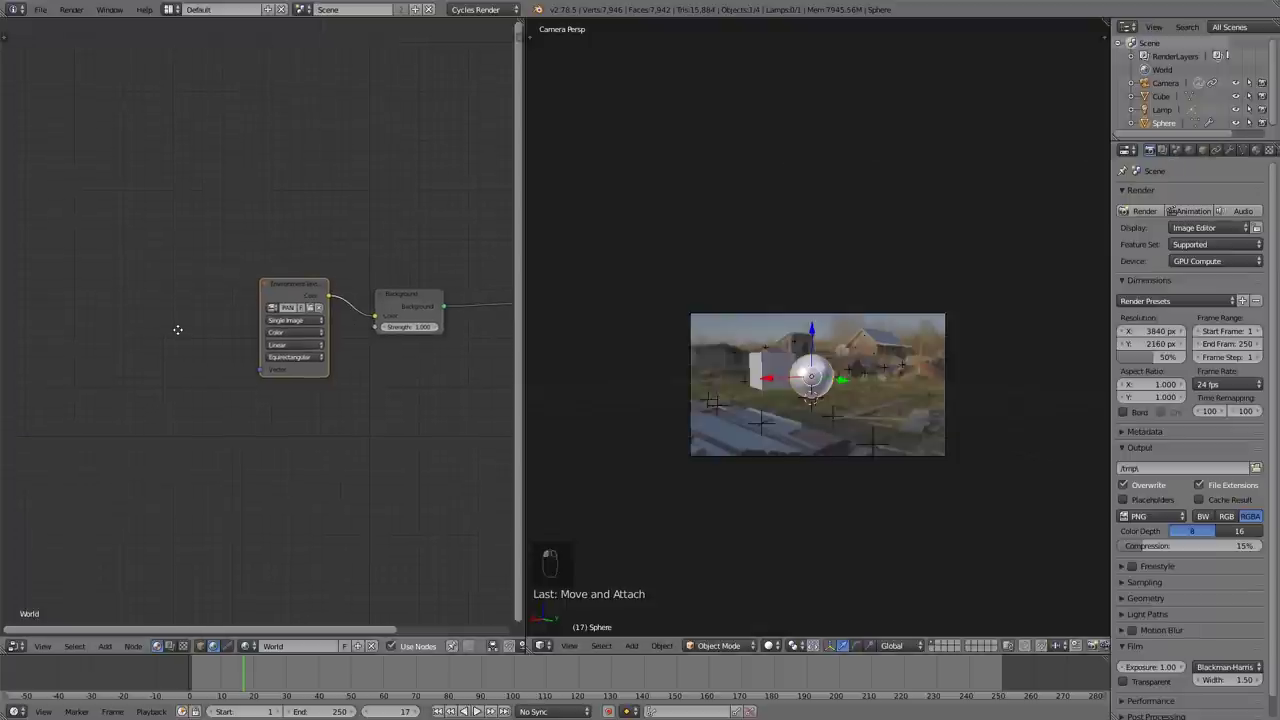
pyautogui.hotkey('shift', 'a')
pyautogui.moveTo(115, 312)
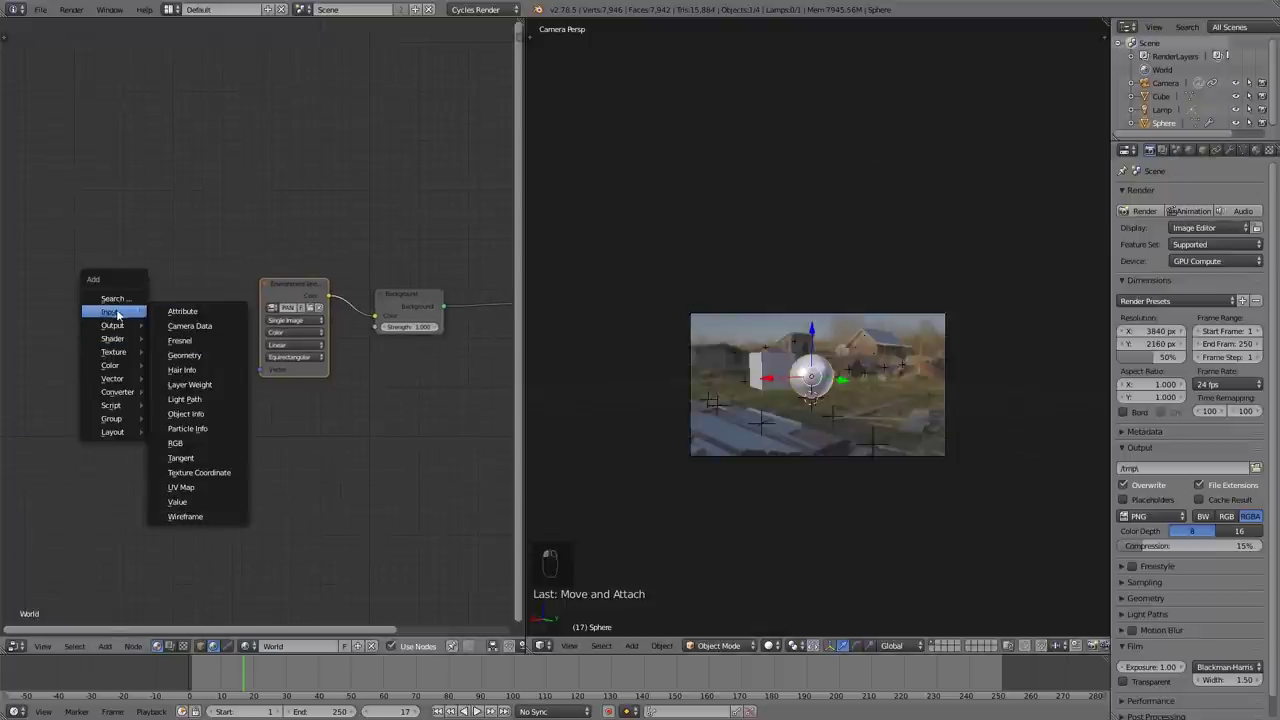
pyautogui.press('Escape')
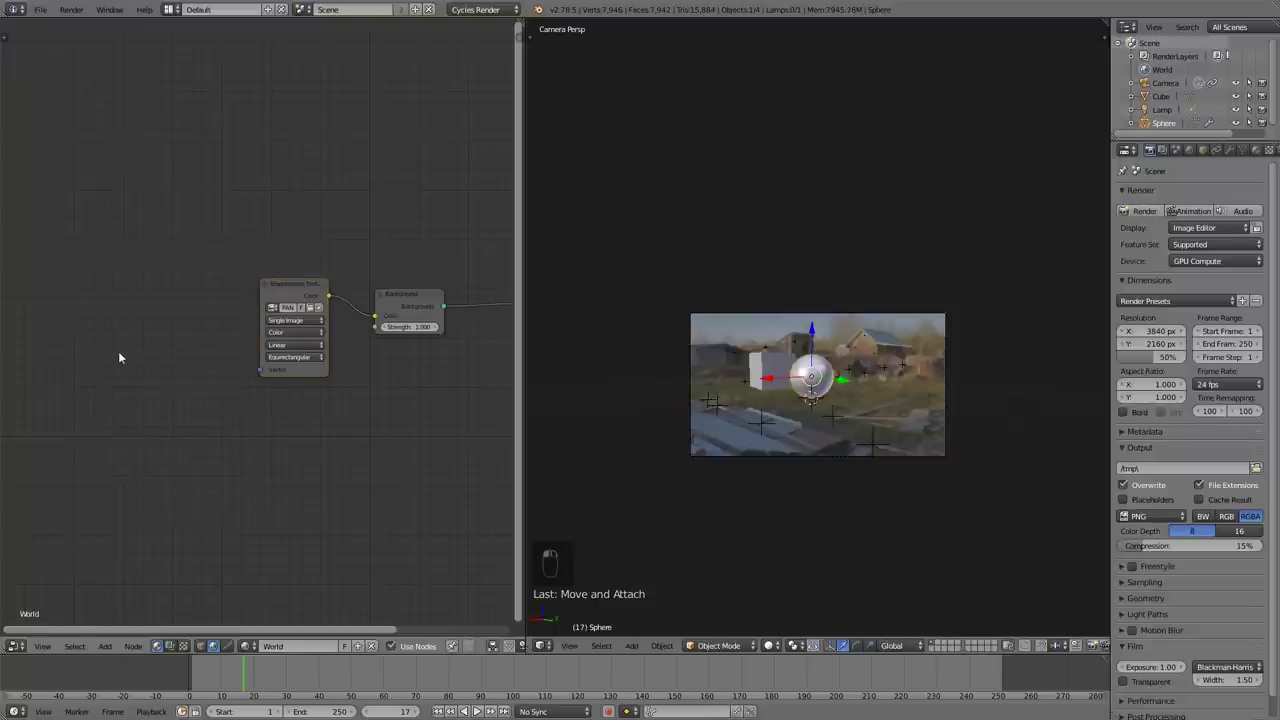
# Step: Add a Texture Coordinate node and a Mapping node before the Environment Texture node
pyautogui.hotkey('shift', 'a')
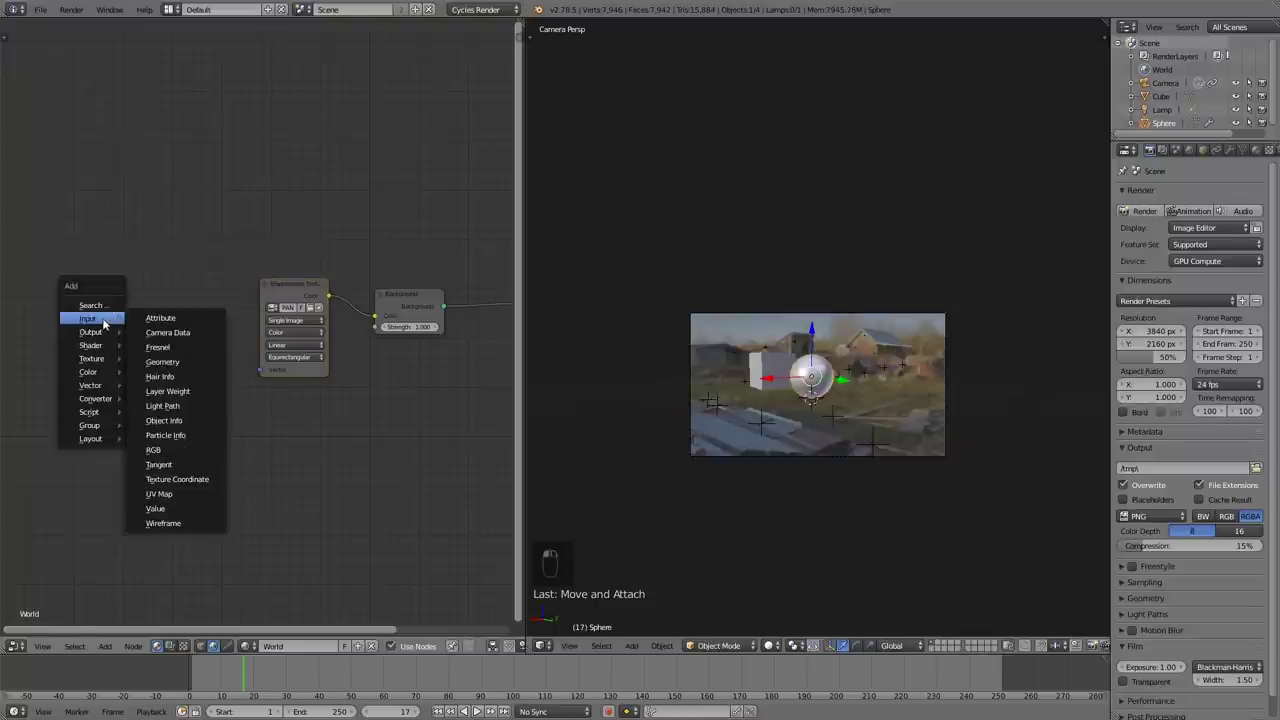
pyautogui.click(178, 479)
pyautogui.click(18, 284)
pyautogui.hotkey('shift', 'a')
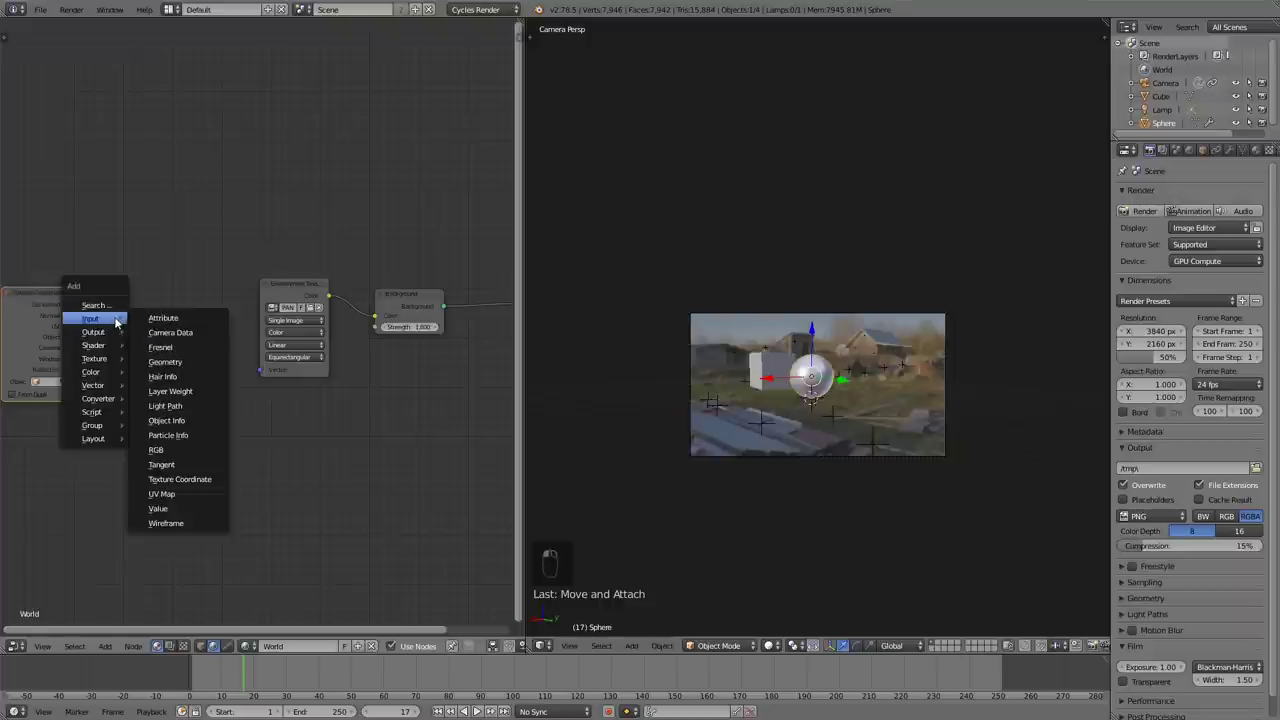
pyautogui.moveTo(115, 399)
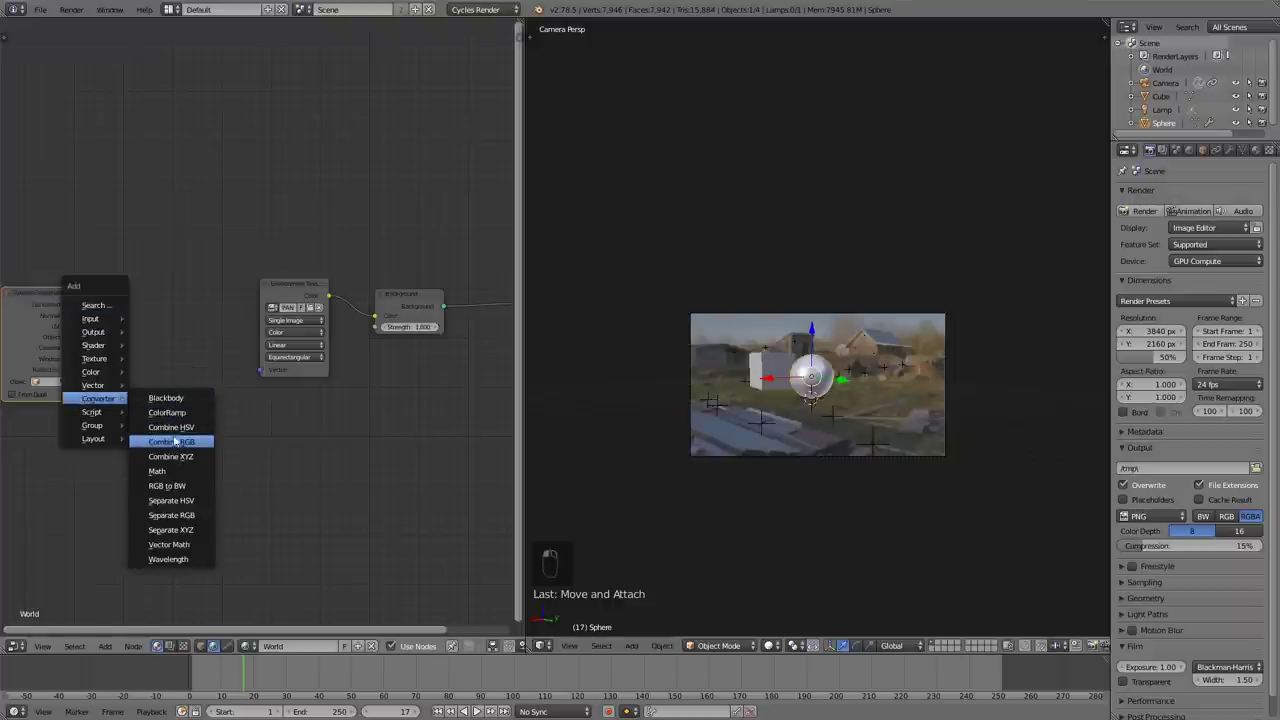
pyautogui.click(165, 400)
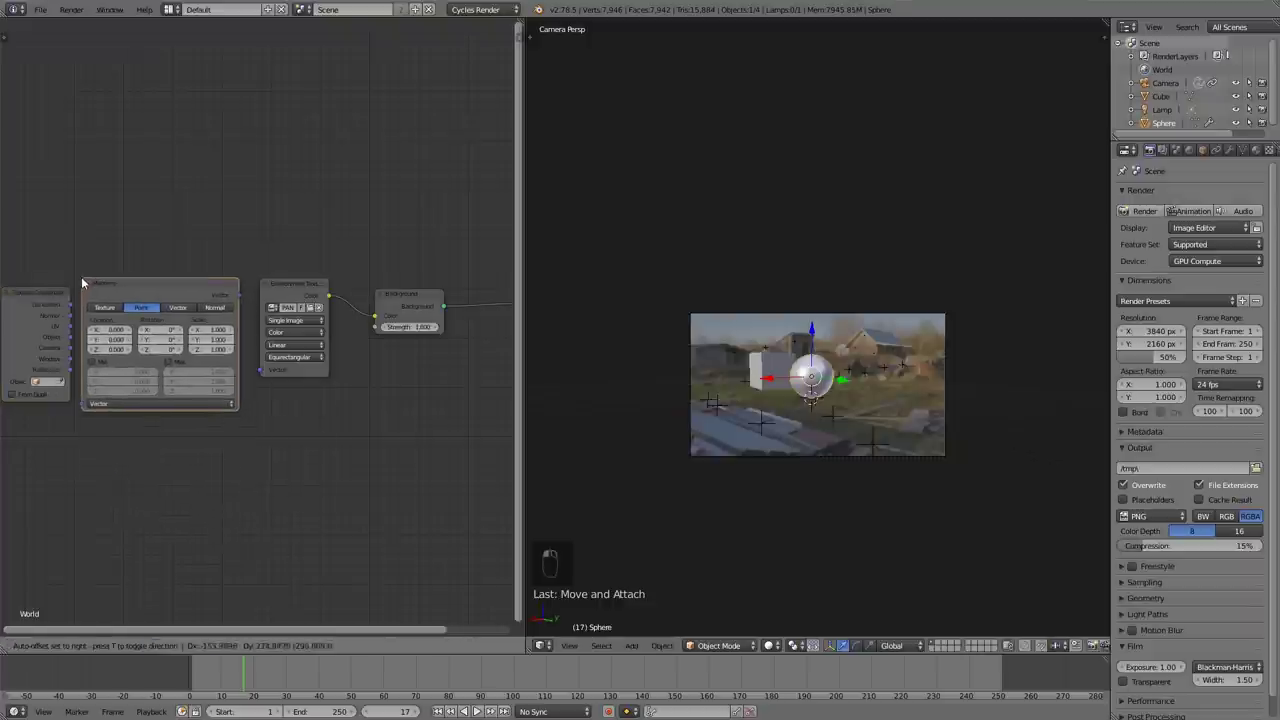
# Step: Link Texture Coordinate's Generated output to Mapping's Vector input, and Mapping's output to the Environment Texture's Vector input, with Mapping nudged for spacing
pyautogui.moveTo(50, 298); pyautogui.dragTo(84, 404)
pyautogui.scroll(-1, 214, 395)
pyautogui.moveTo(220, 394); pyautogui.dragTo(260, 381, button='middle')
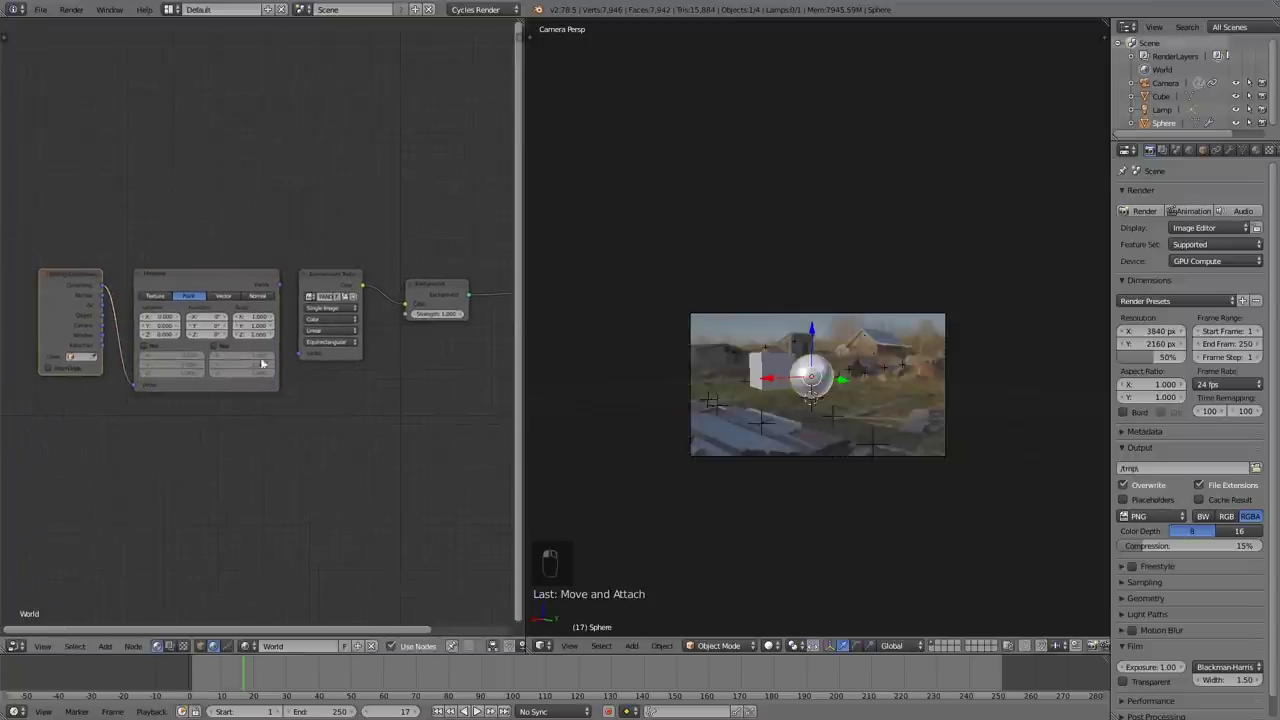
pyautogui.moveTo(281, 289); pyautogui.dragTo(303, 353)
pyautogui.click(239, 280)
pyautogui.moveTo(239, 280); pyautogui.dragTo(229, 273)
# Step: Show the camera view in Rendered shading and set the Mapping node's Z rotation to about 124° to align the panorama with the footage
pyautogui.scroll(3, 810, 456)
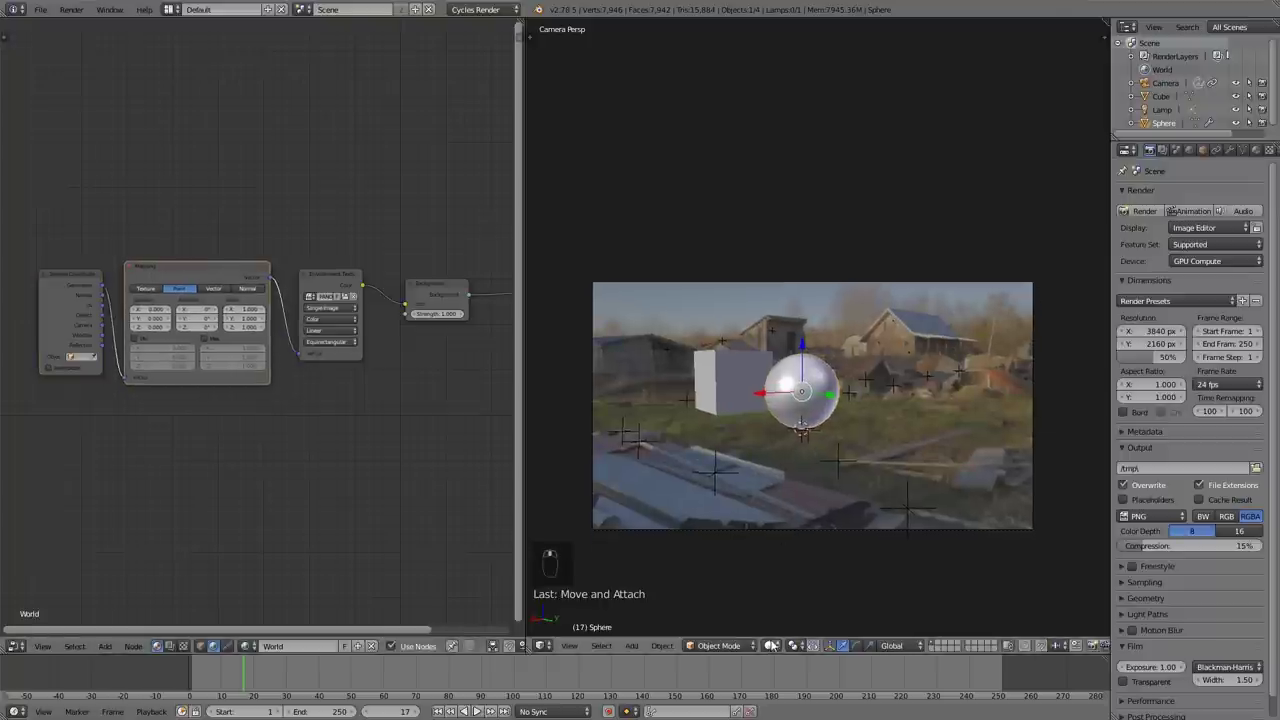
pyautogui.click(772, 645)
pyautogui.click(797, 562)
pyautogui.click(770, 646)
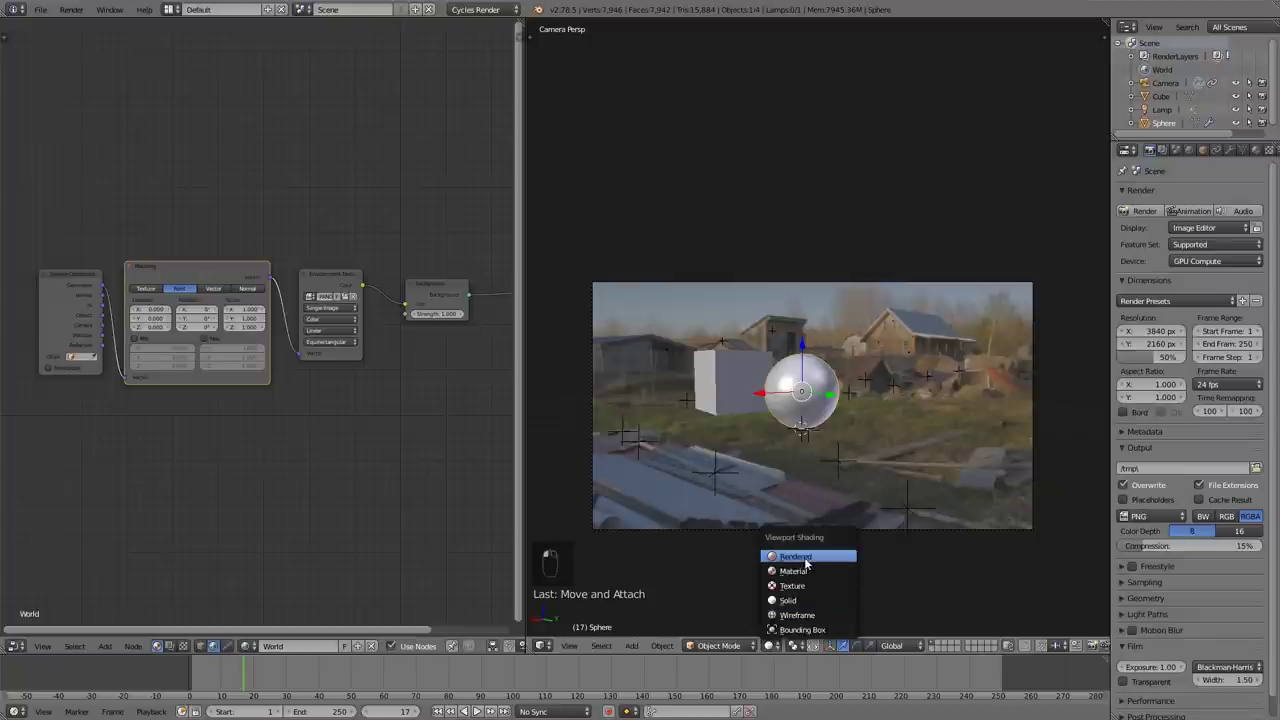
pyautogui.click(804, 559)
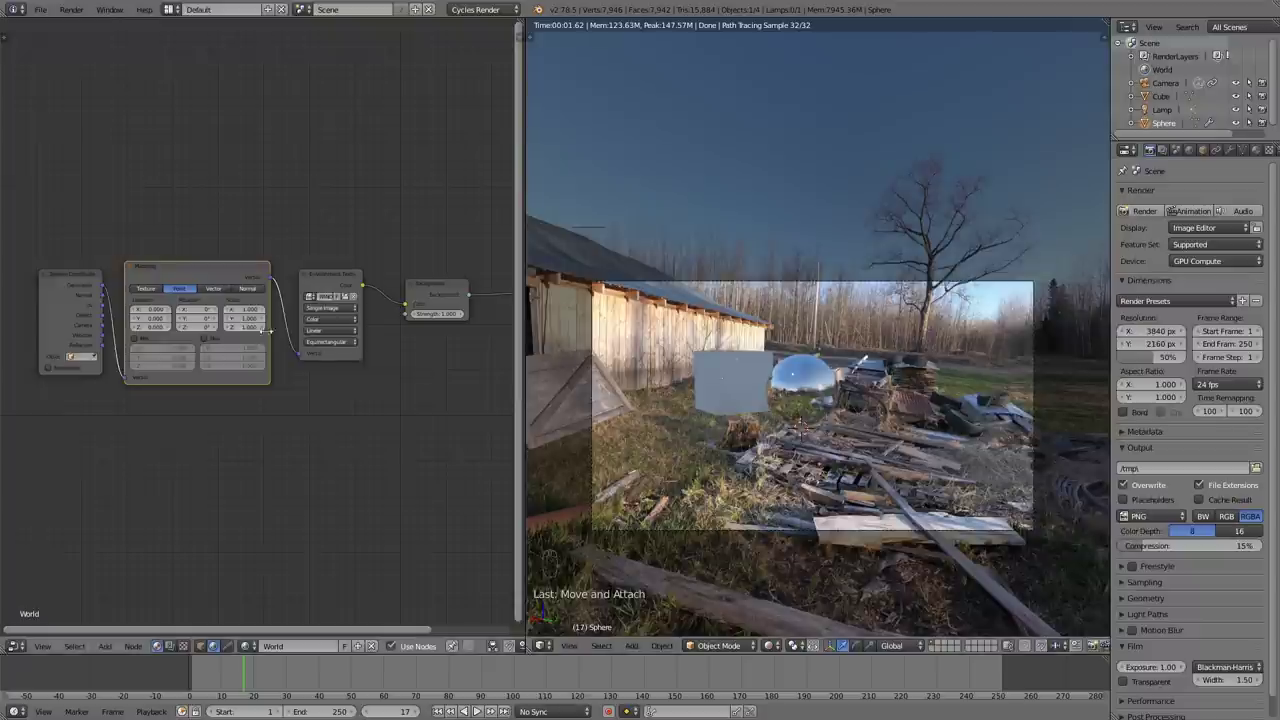
pyautogui.moveTo(191, 326); pyautogui.dragTo(320, 326)
pyautogui.moveTo(495, 324); pyautogui.dragTo(651, 341)
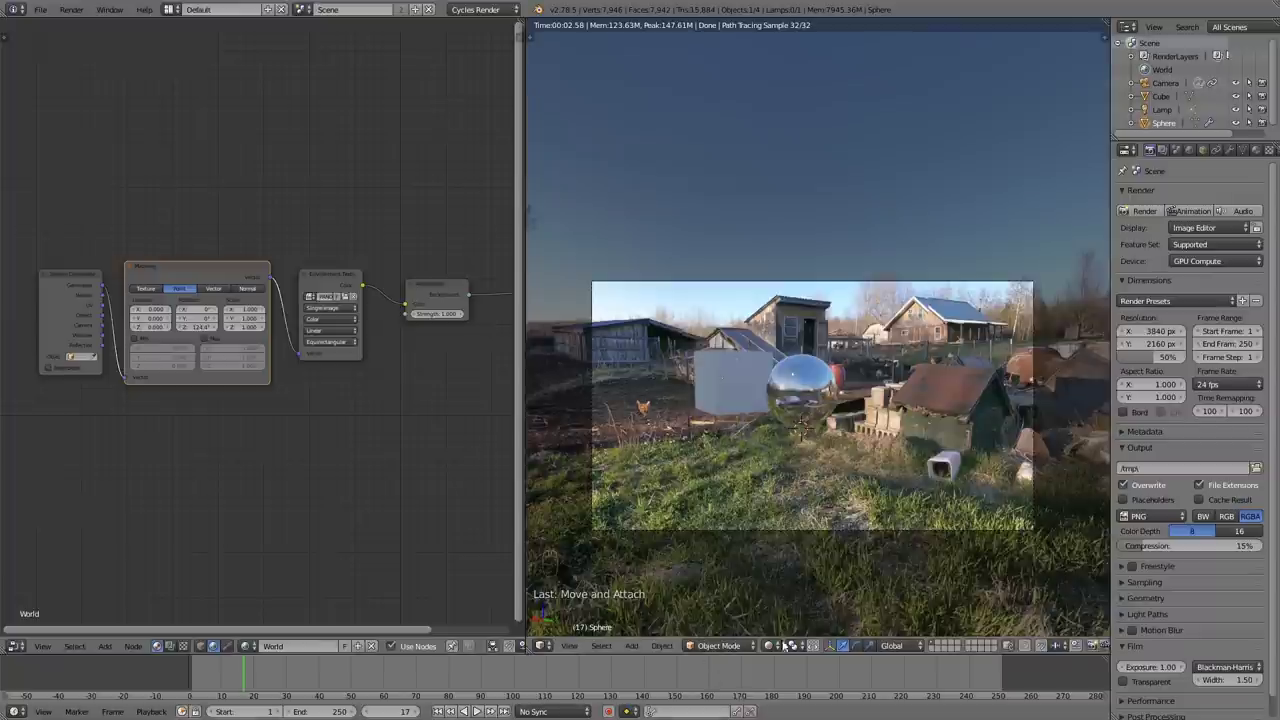
# Step: Enable Transparent film so the footage shows behind the objects, and inspect the reflective sphere up close
pyautogui.click(1122, 682)
pyautogui.scroll(2, 930, 425)
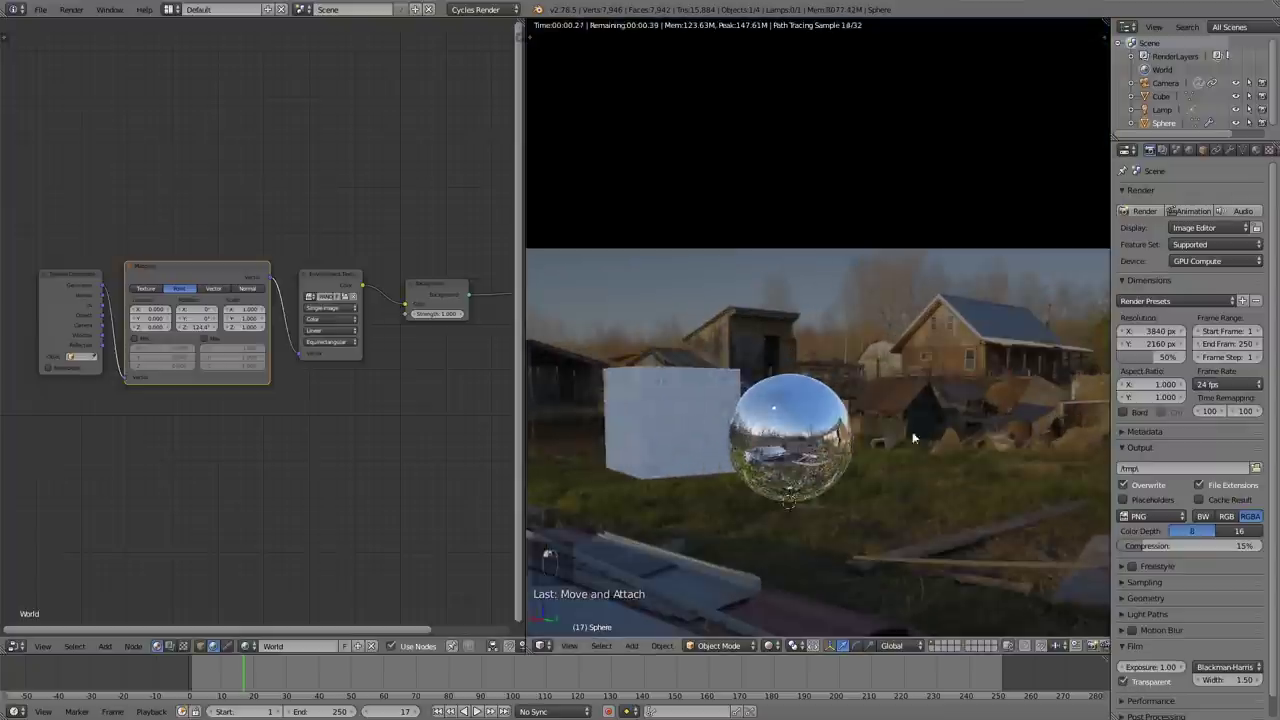
pyautogui.scroll(3, 928, 432)
pyautogui.keyDown('shift'); pyautogui.moveTo(806, 571); pyautogui.dragTo(842, 522, button='middle'); pyautogui.keyUp('shift')
pyautogui.scroll(-2, 842, 522)
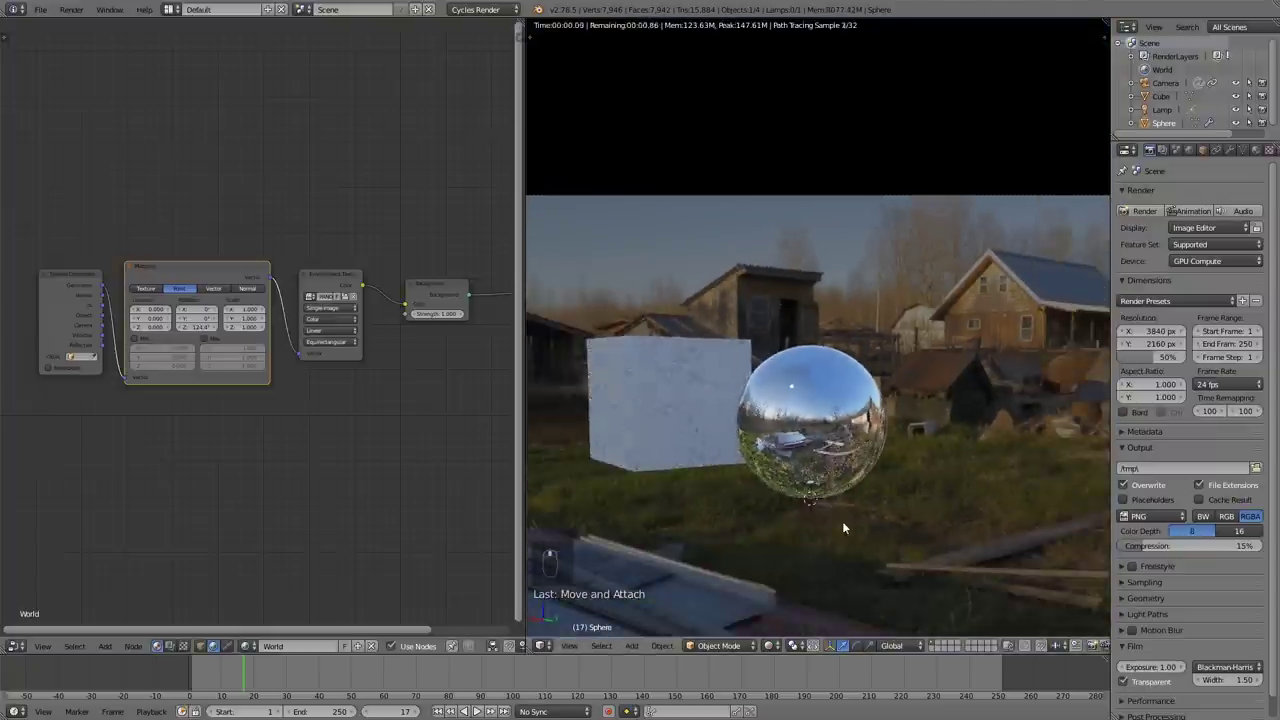
pyautogui.scroll(-2, 829, 533)
# Step: Return to Solid shading and play the animation through the camera to check the tracking, stopping at frame 131
pyautogui.click(770, 645)
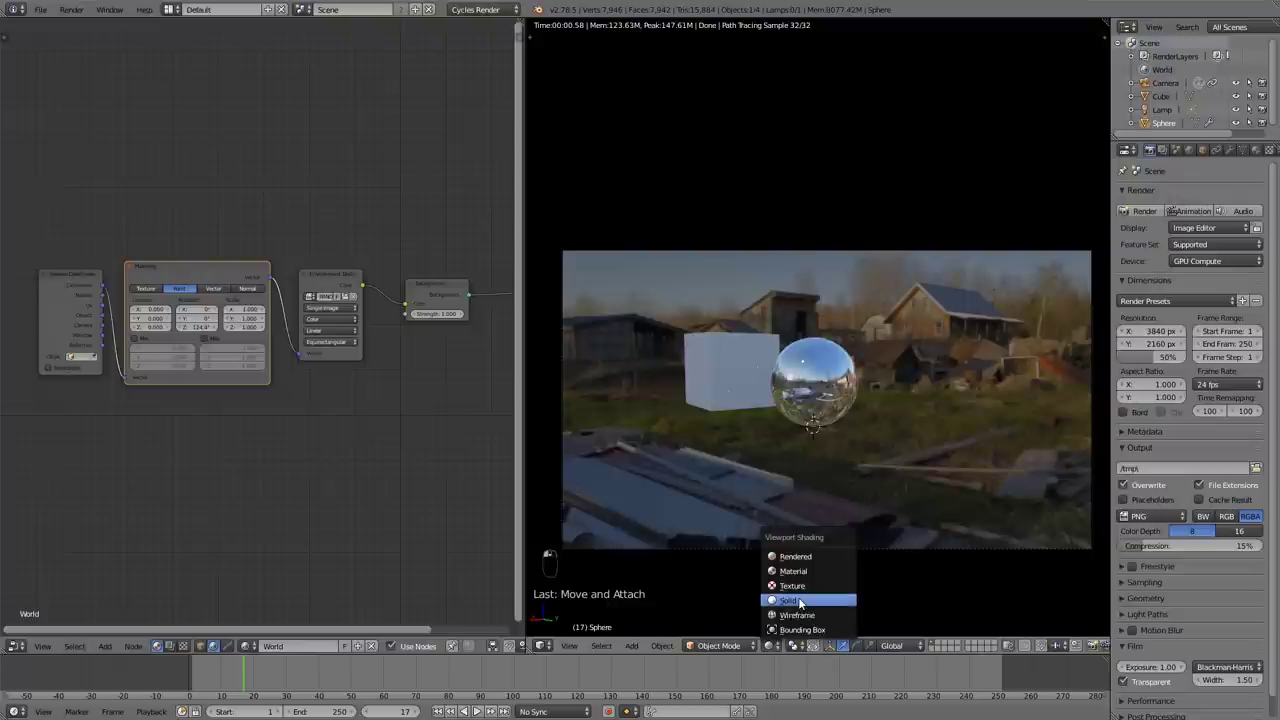
pyautogui.click(800, 601)
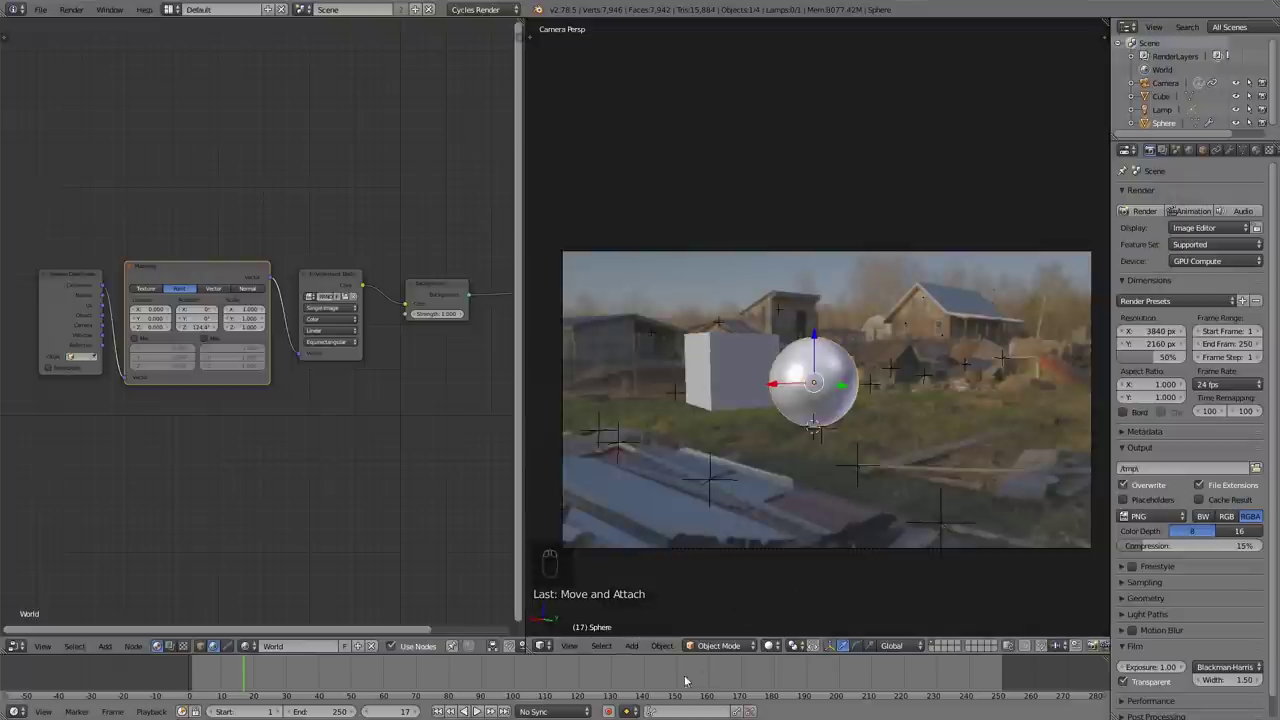
pyautogui.hotkey('alt', 'a')
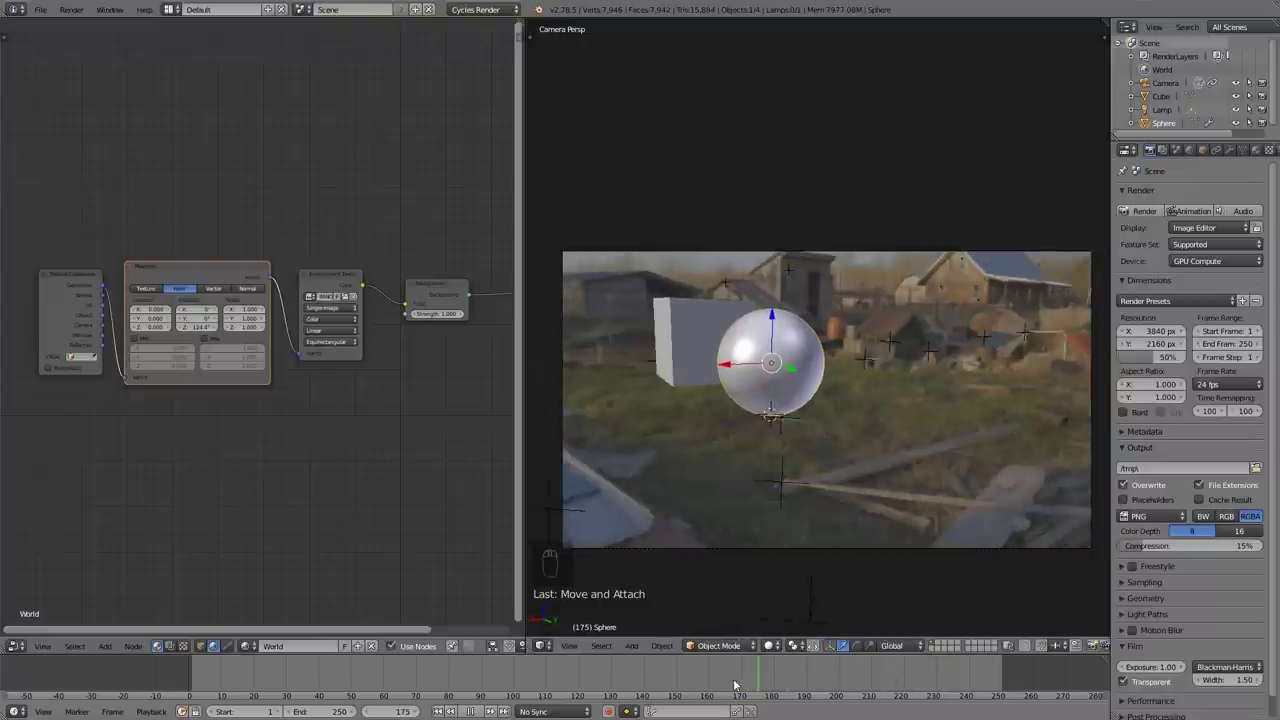
pyautogui.hotkey('alt', 'a')
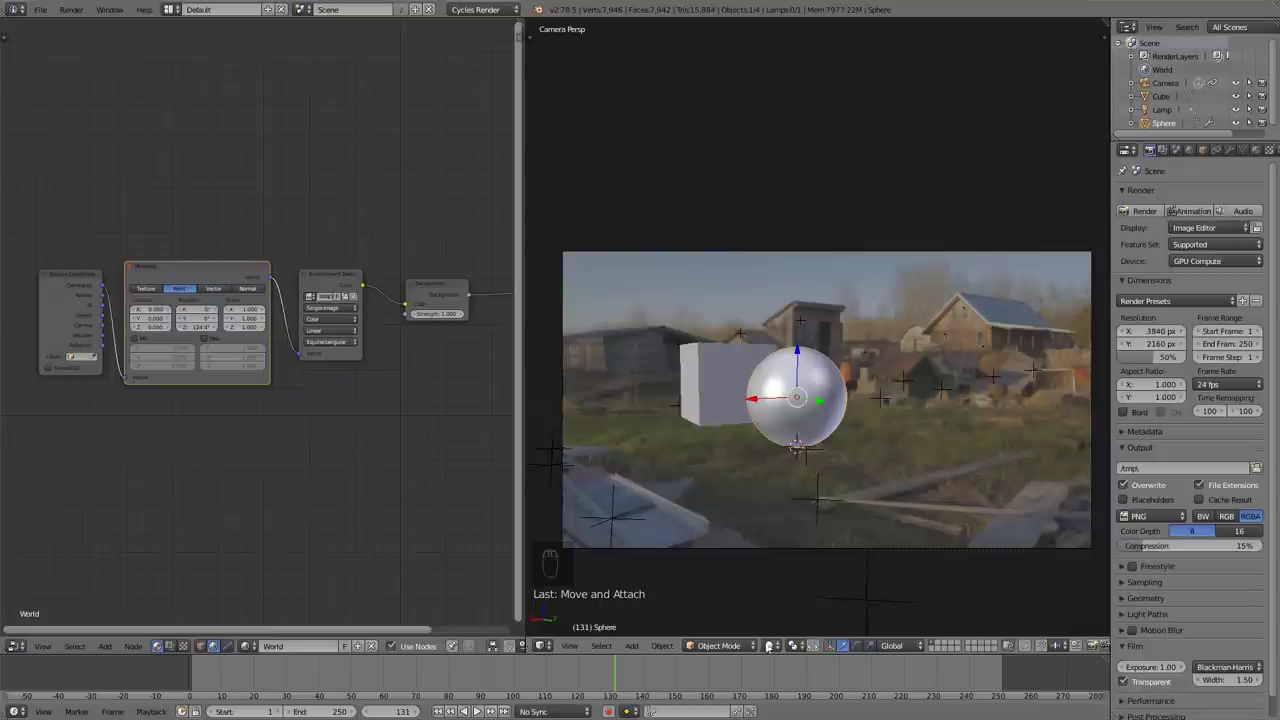
# Step: Preview frame 131 in Rendered shading, and return the view to Solid shading
pyautogui.click(768, 645)
pyautogui.click(789, 556)
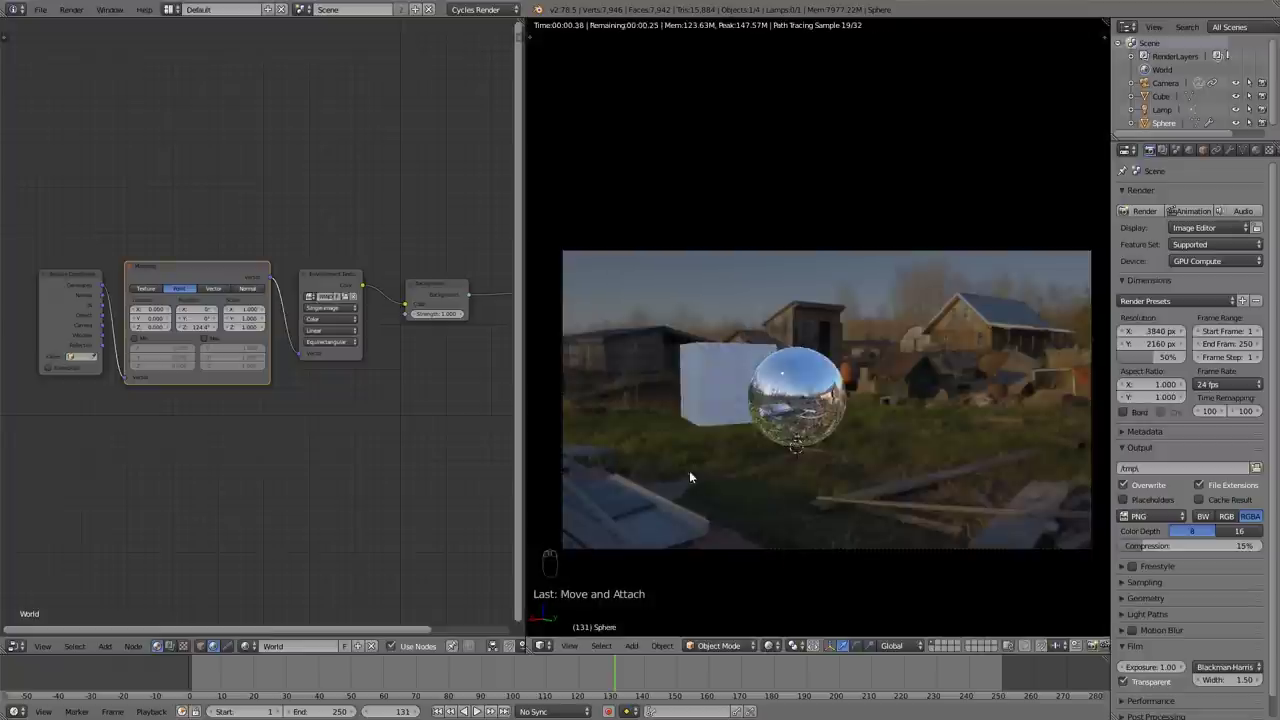
pyautogui.click(769, 645)
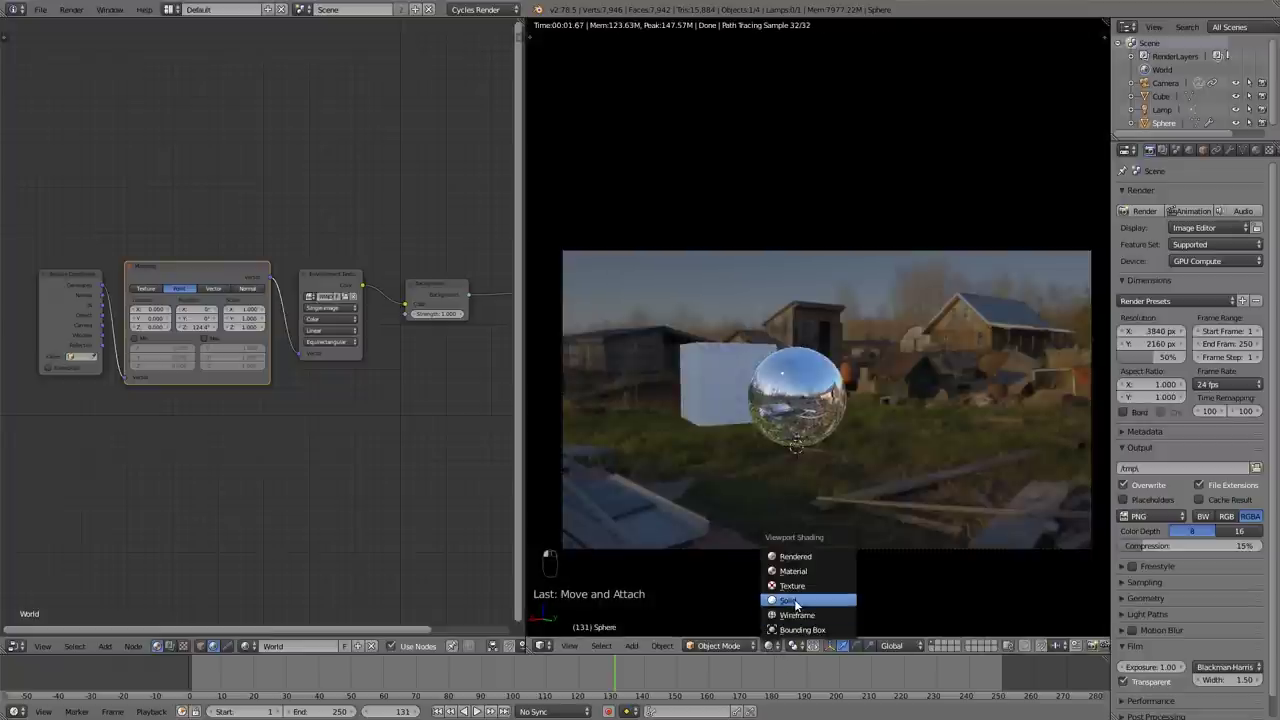
pyautogui.click(796, 603)
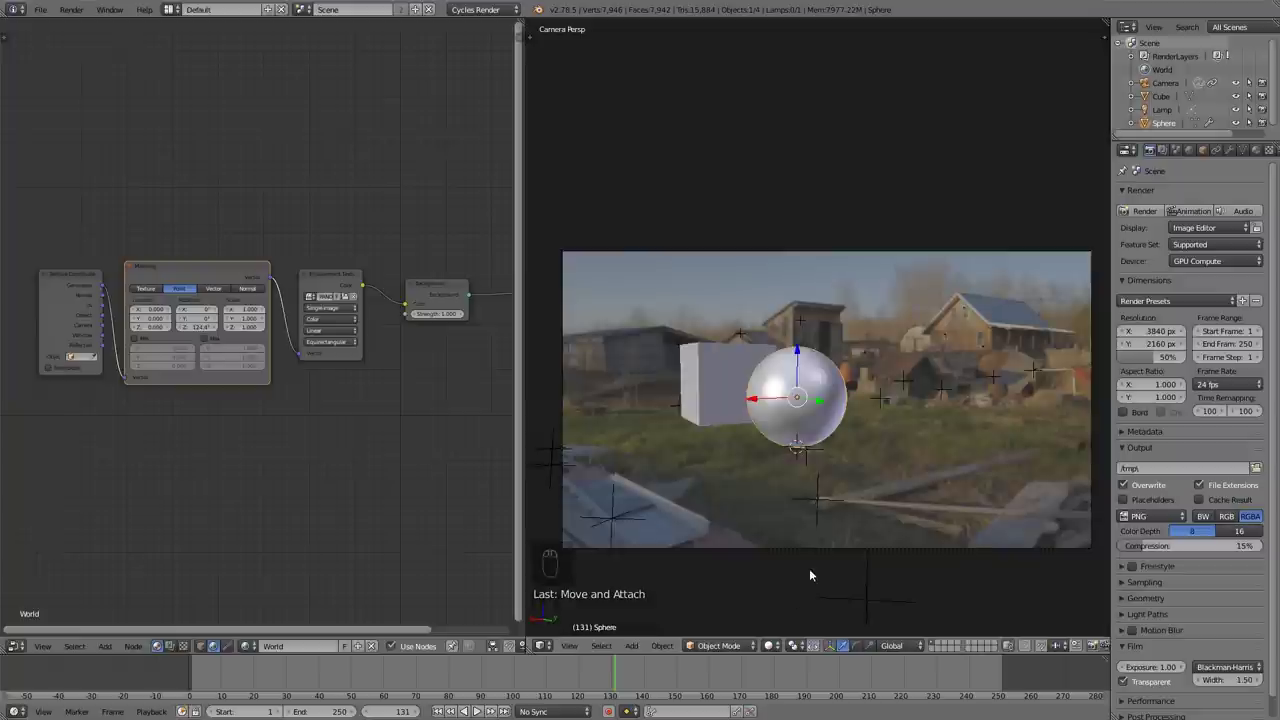
# Step: Add a plane at the scene centre and scale it to about 4.52 as the ground under the cube and sphere
pyautogui.press('a')
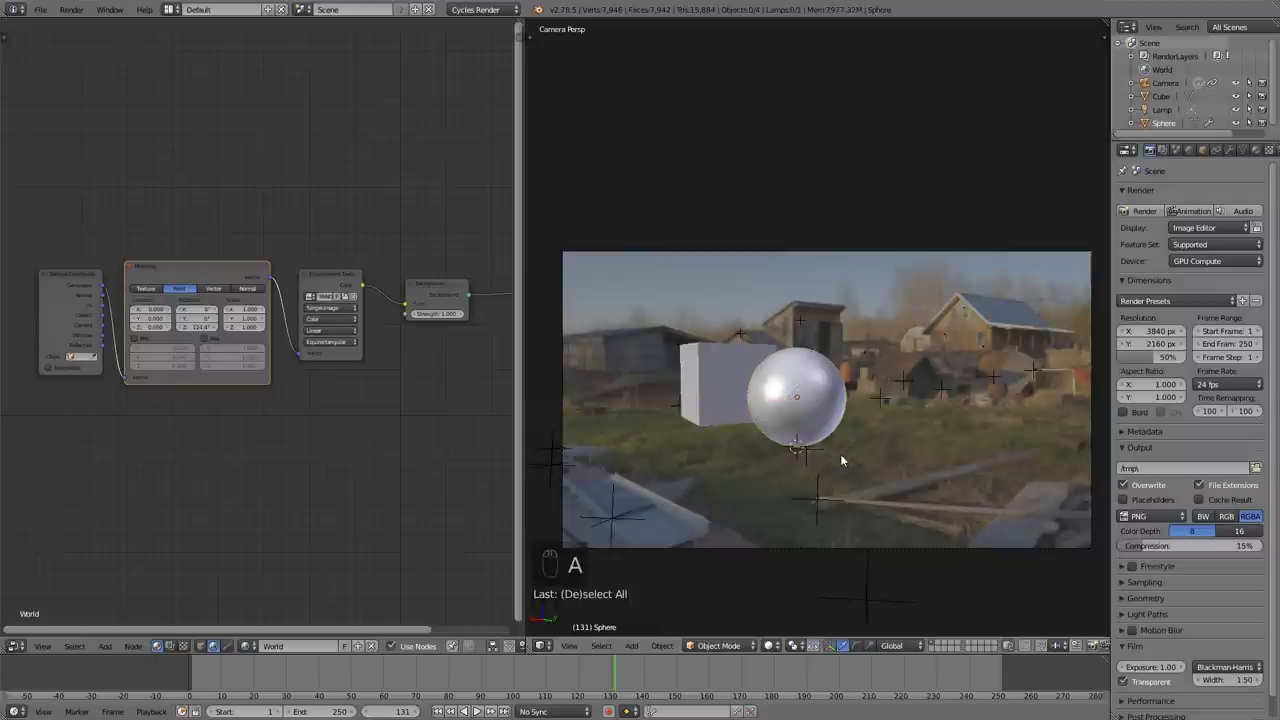
pyautogui.hotkey('shift', 'a')
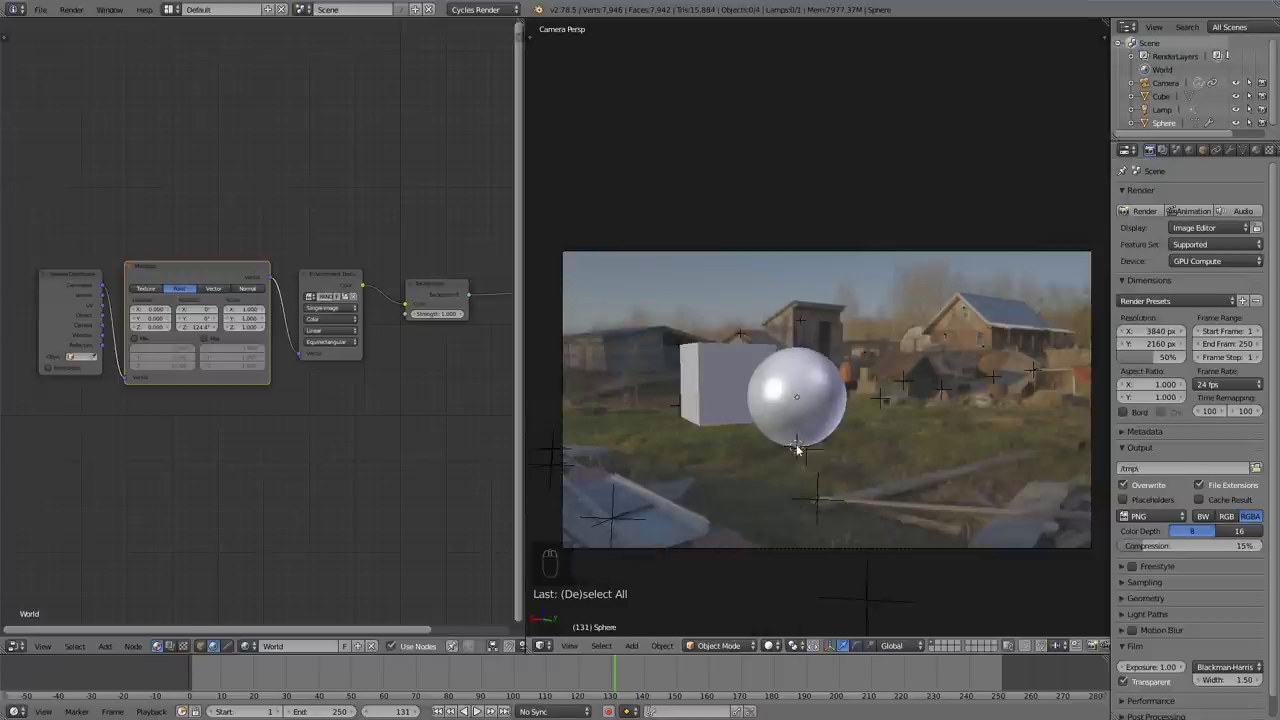
pyautogui.hotkey('shift', 's')
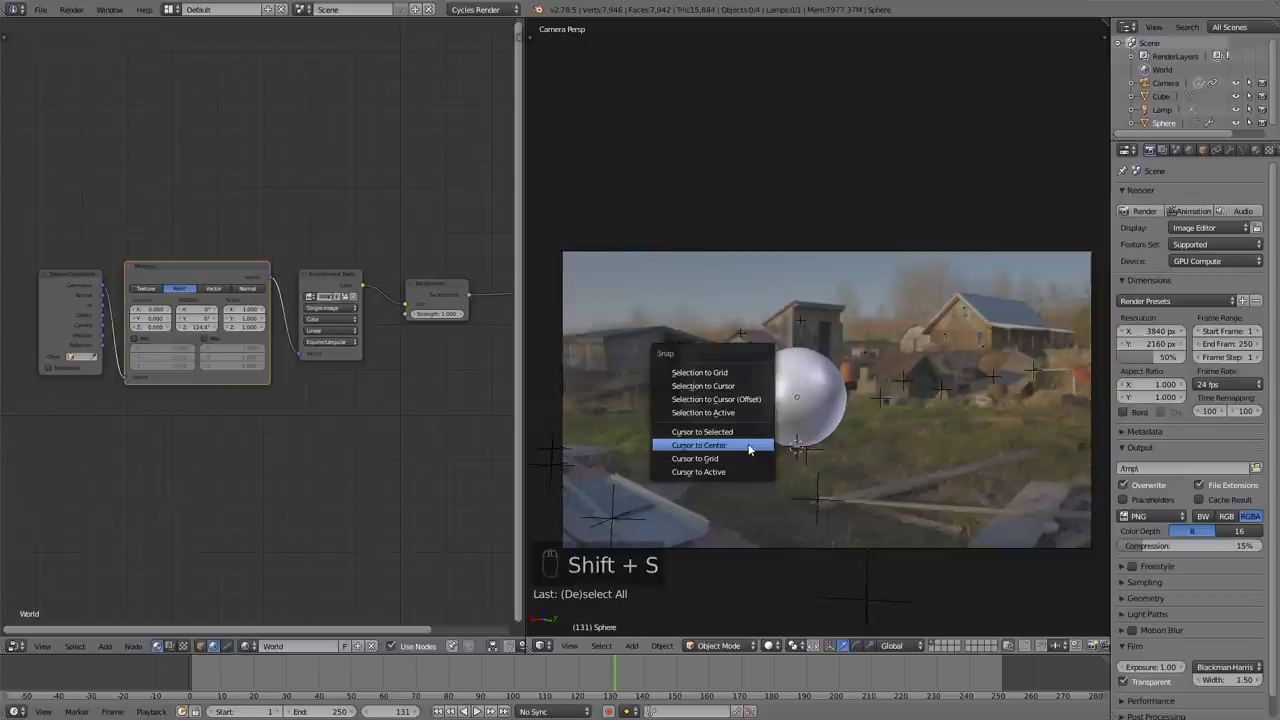
pyautogui.click(745, 441)
pyautogui.hotkey('shift', 'a')
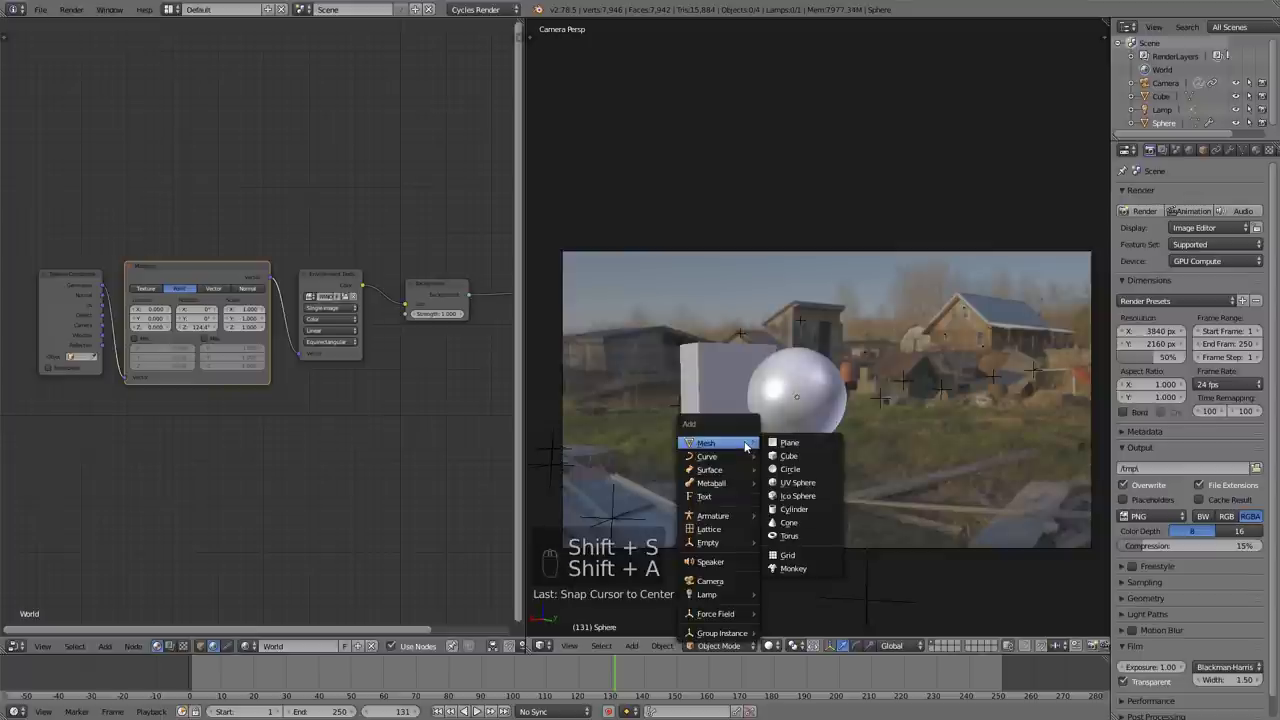
pyautogui.click(785, 442)
pyautogui.press('s')
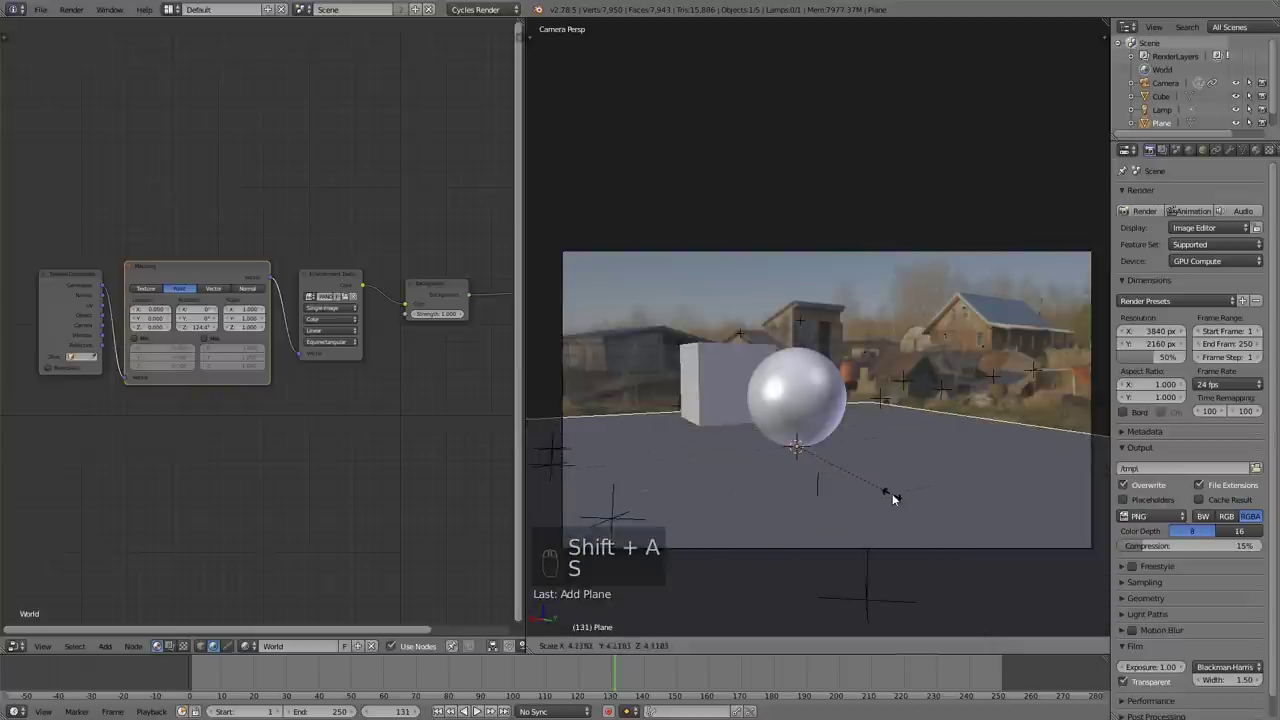
pyautogui.click(901, 498)
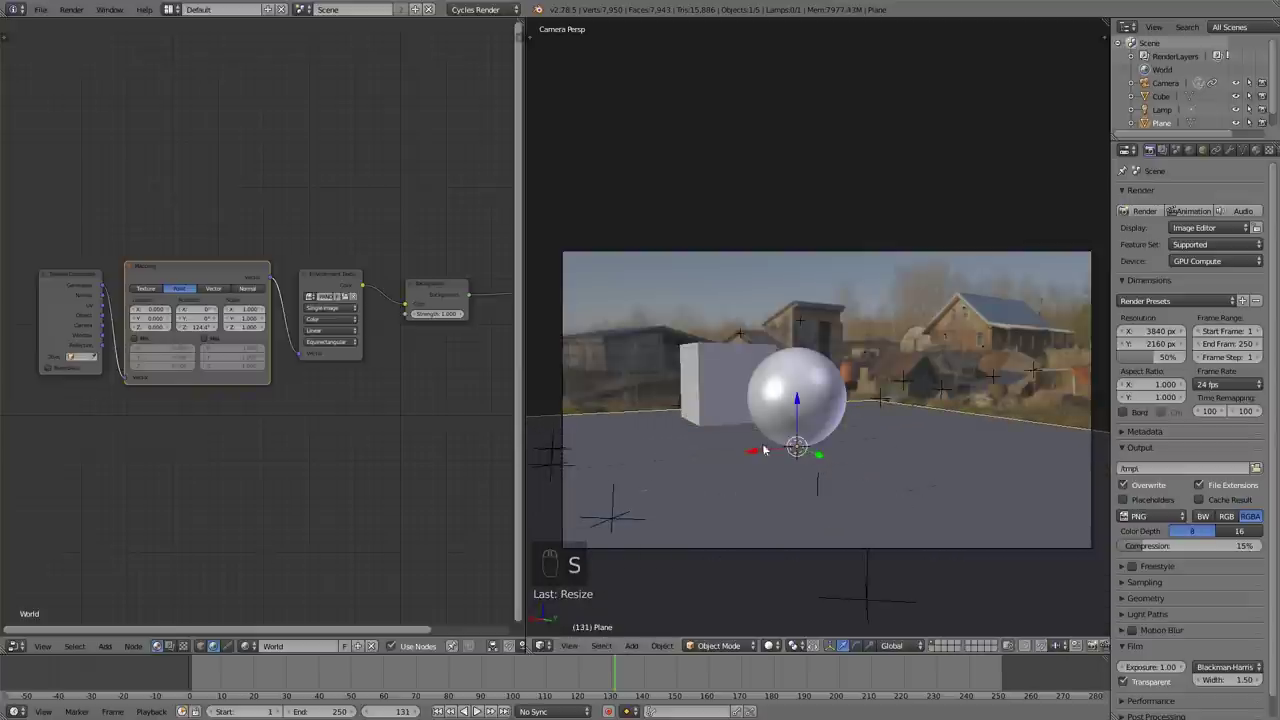
# Step: Move the ground plane to layer 11 and make that layer visible in the viewport together with the first one
pyautogui.scroll(-1, 860, 480)
pyautogui.press('a')
pyautogui.rightClick(865, 454)
pyautogui.press('m')
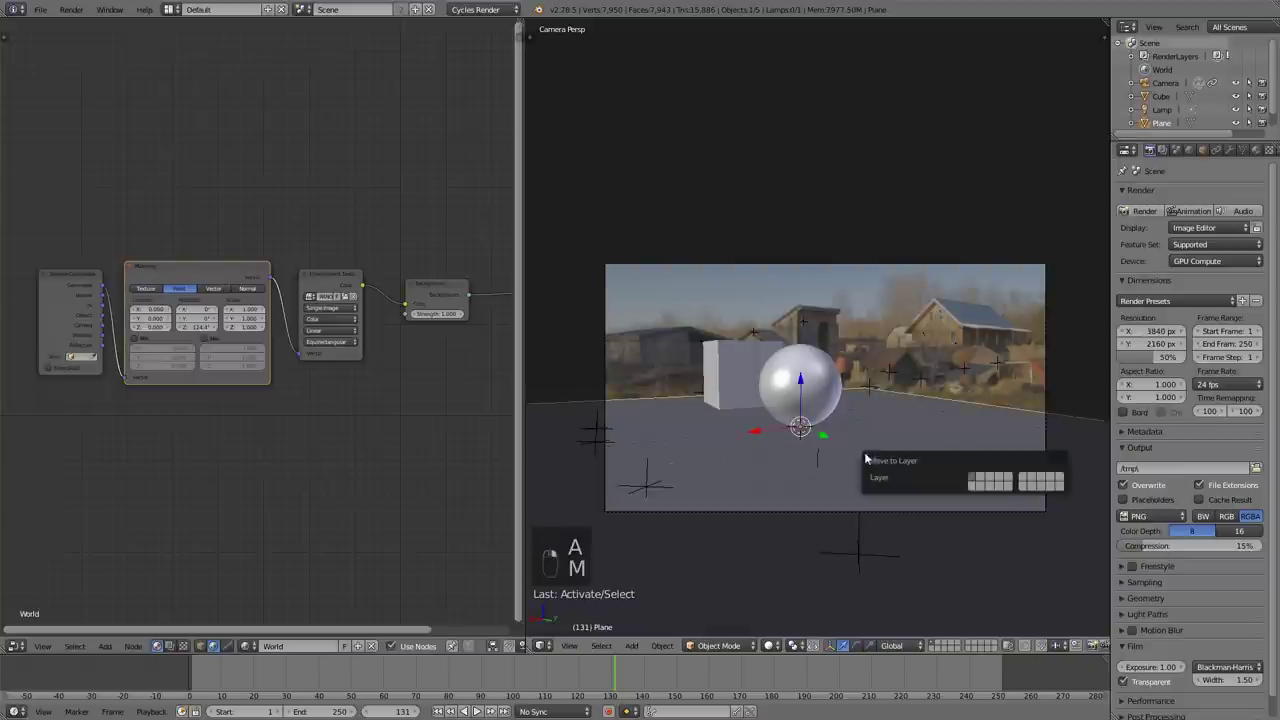
pyautogui.click(974, 486)
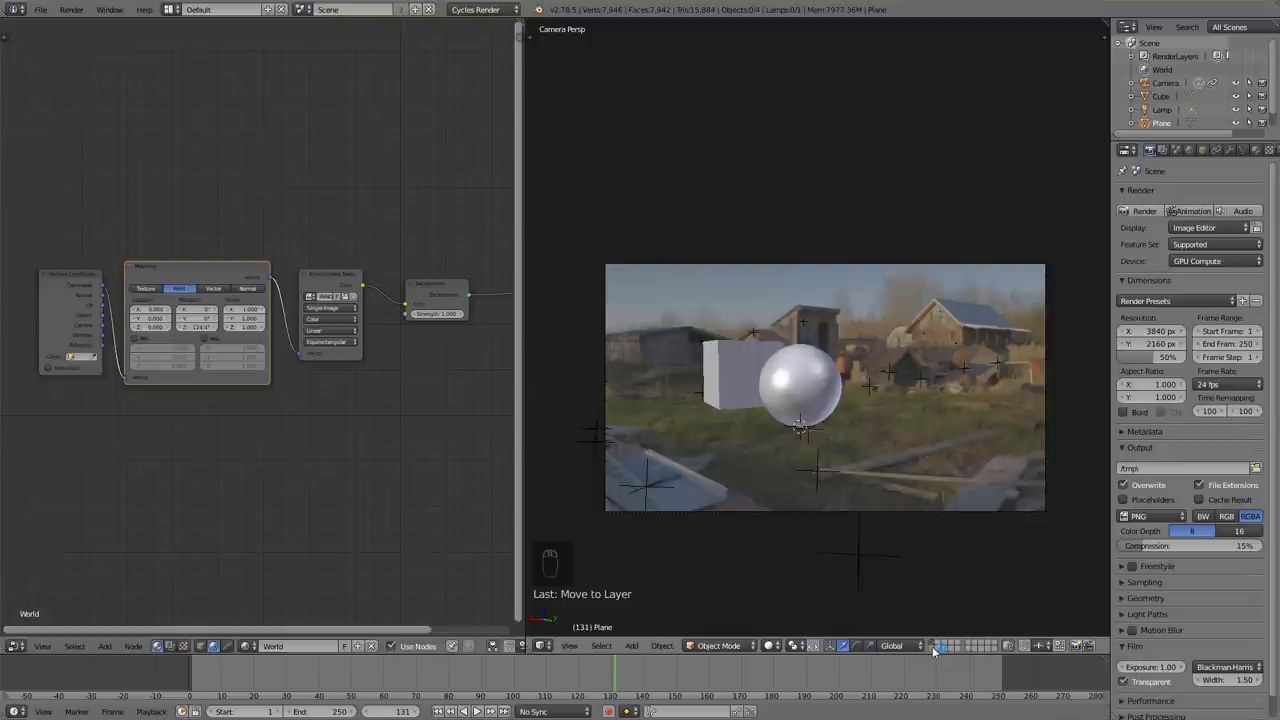
pyautogui.keyDown('shift'); pyautogui.click(933, 646); pyautogui.keyUp('shift')
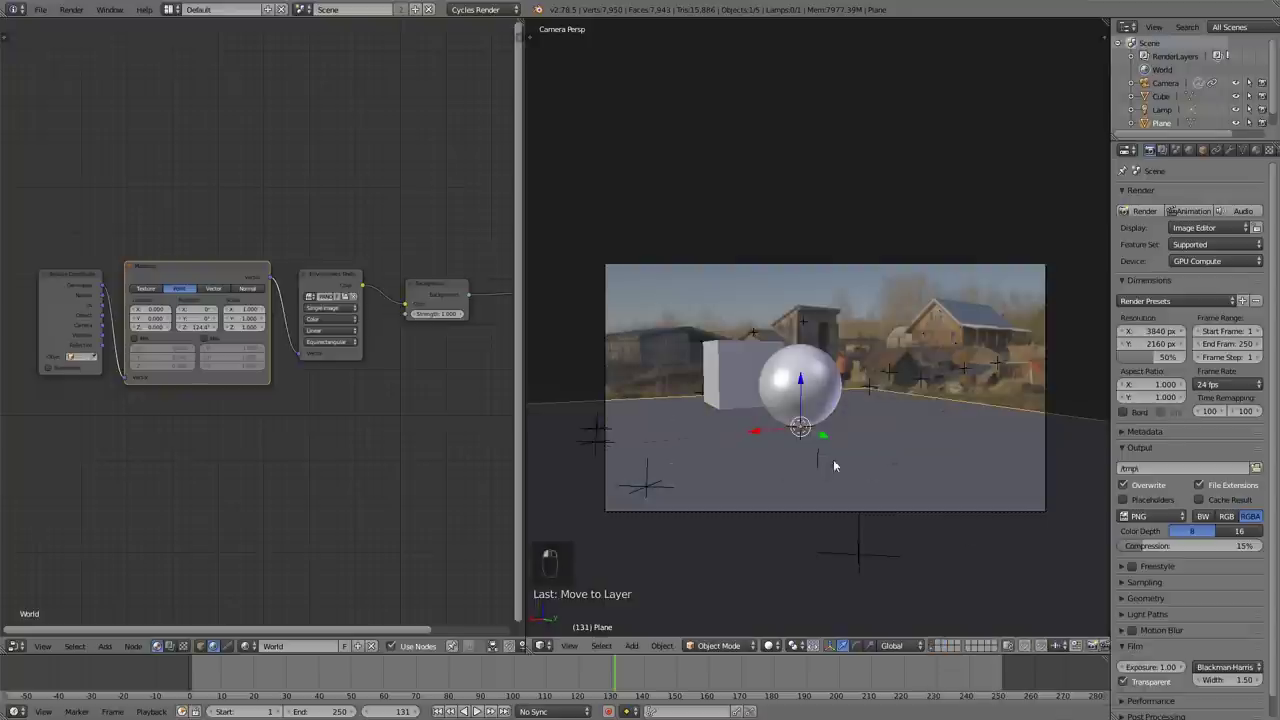
# Step: Examine which scene layers the Foreground and Background render layers include
pyautogui.click(1162, 150)
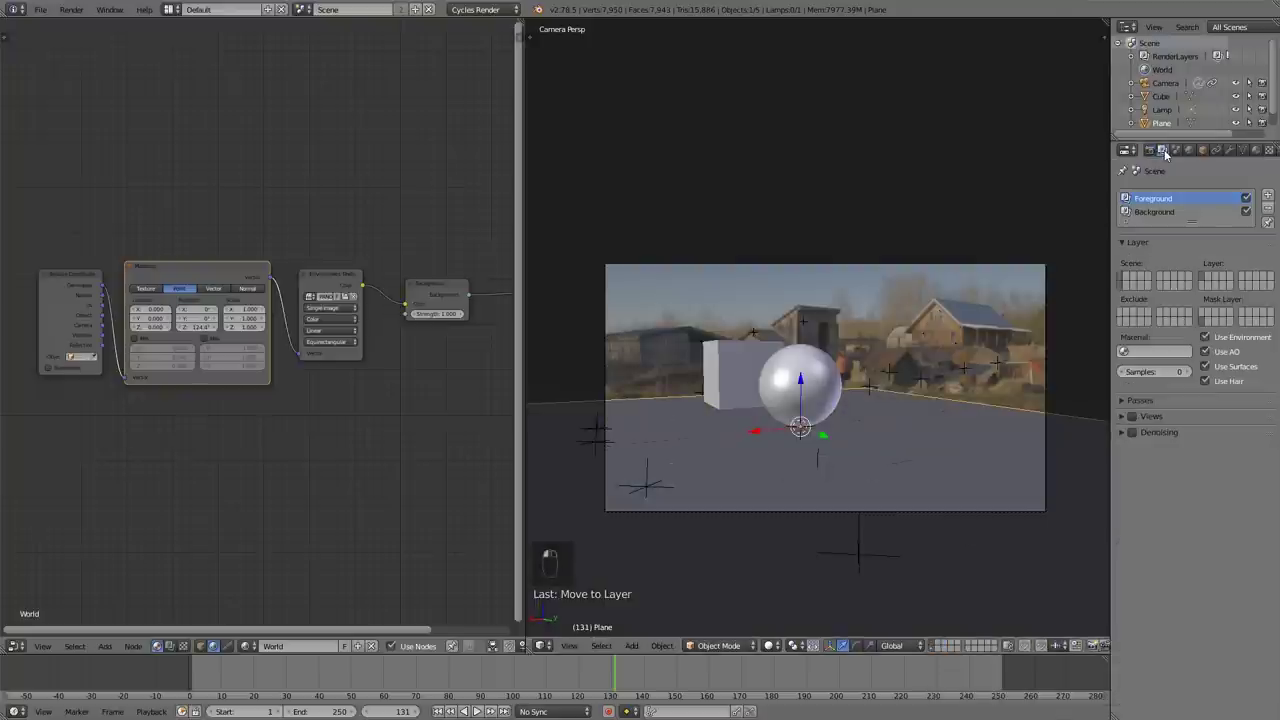
pyautogui.moveTo(1190, 220); pyautogui.dragTo(1190, 245)
pyautogui.click(1170, 212)
pyautogui.click(1160, 199)
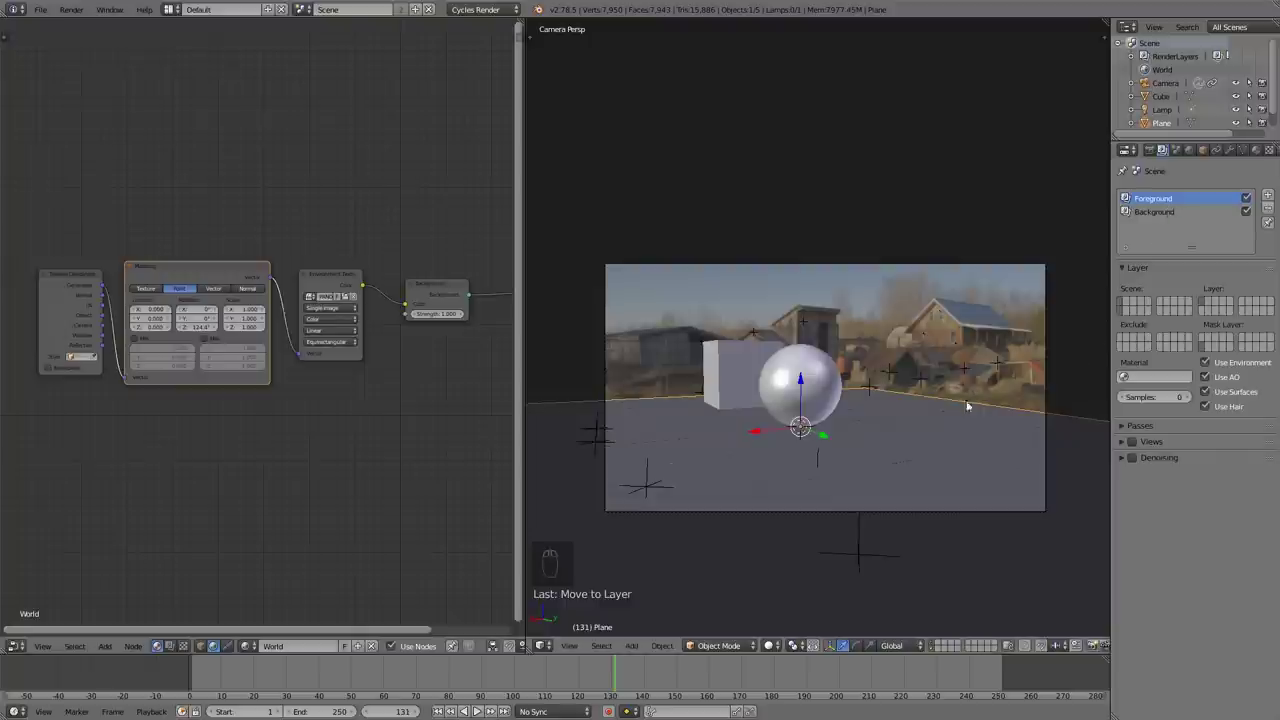
pyautogui.rightClick(965, 468)
pyautogui.click(1155, 213)
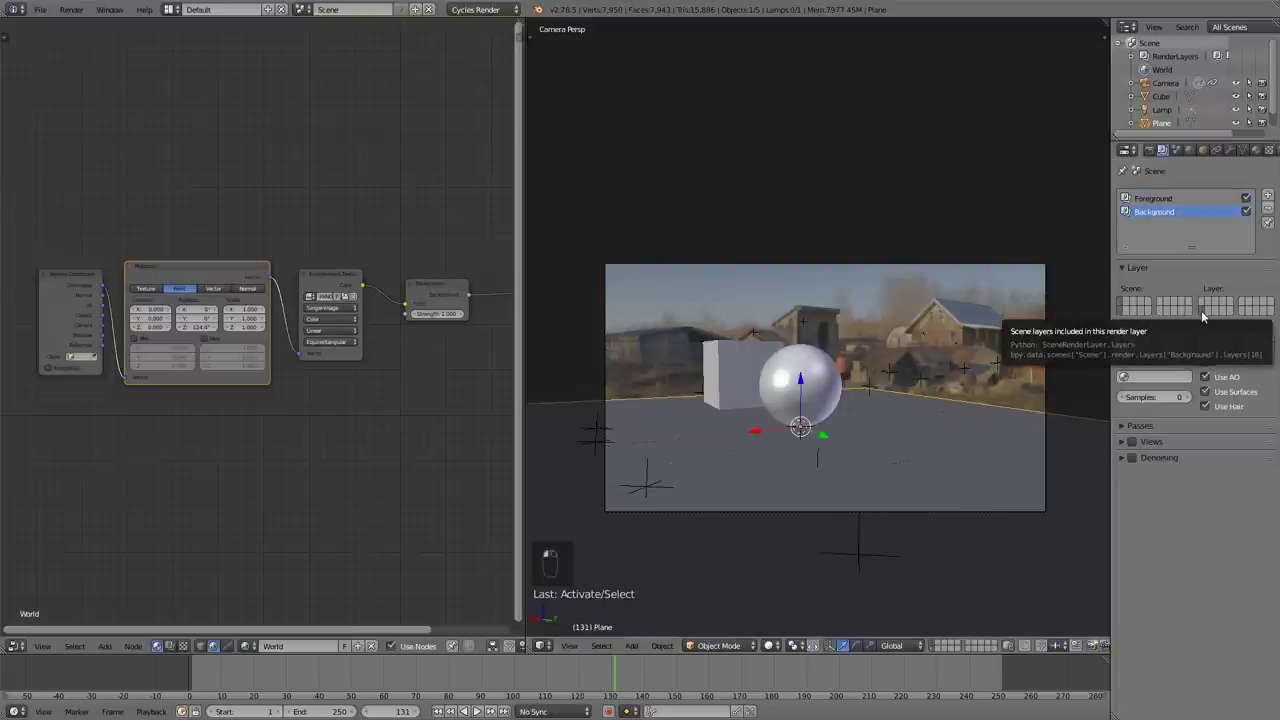
pyautogui.click(1165, 199)
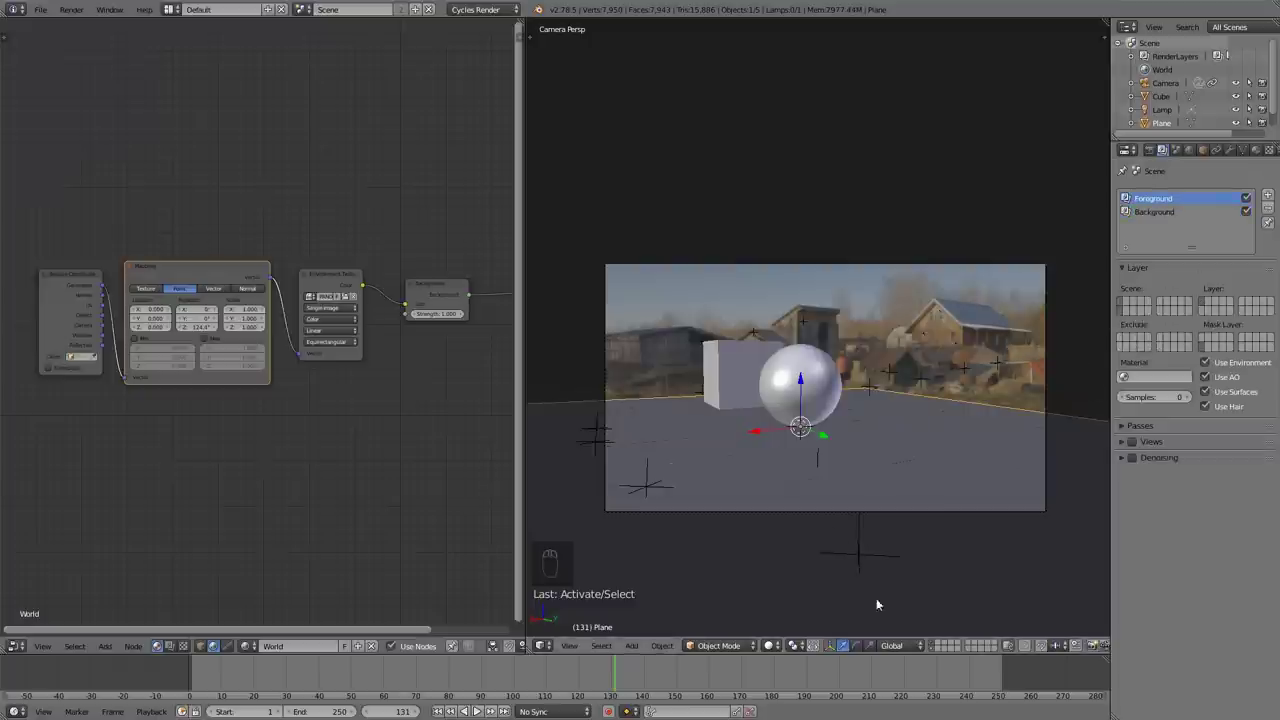
# Step: Turn on Shadow Catcher for the ground plane in its Cycles object settings
pyautogui.keyDown('shift'); pyautogui.moveTo(938, 452); pyautogui.dragTo(909, 416, button='middle'); pyautogui.keyUp('shift')
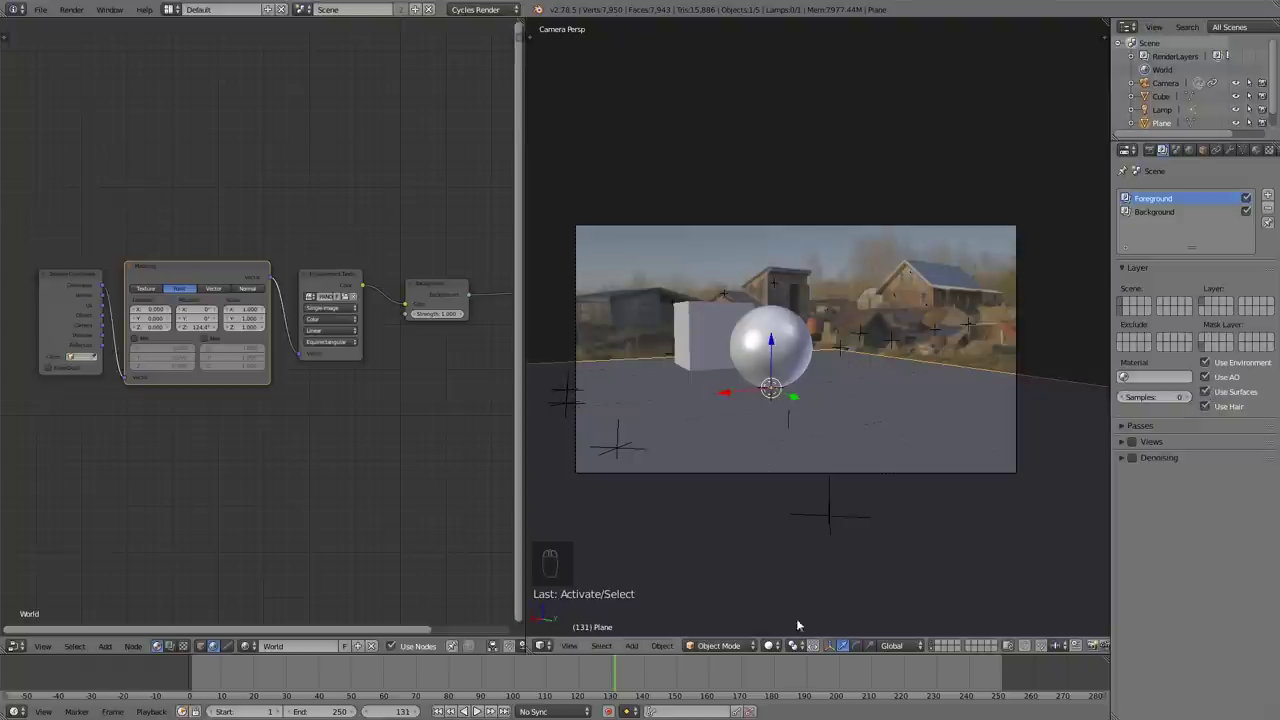
pyautogui.scroll(-1, 819, 508)
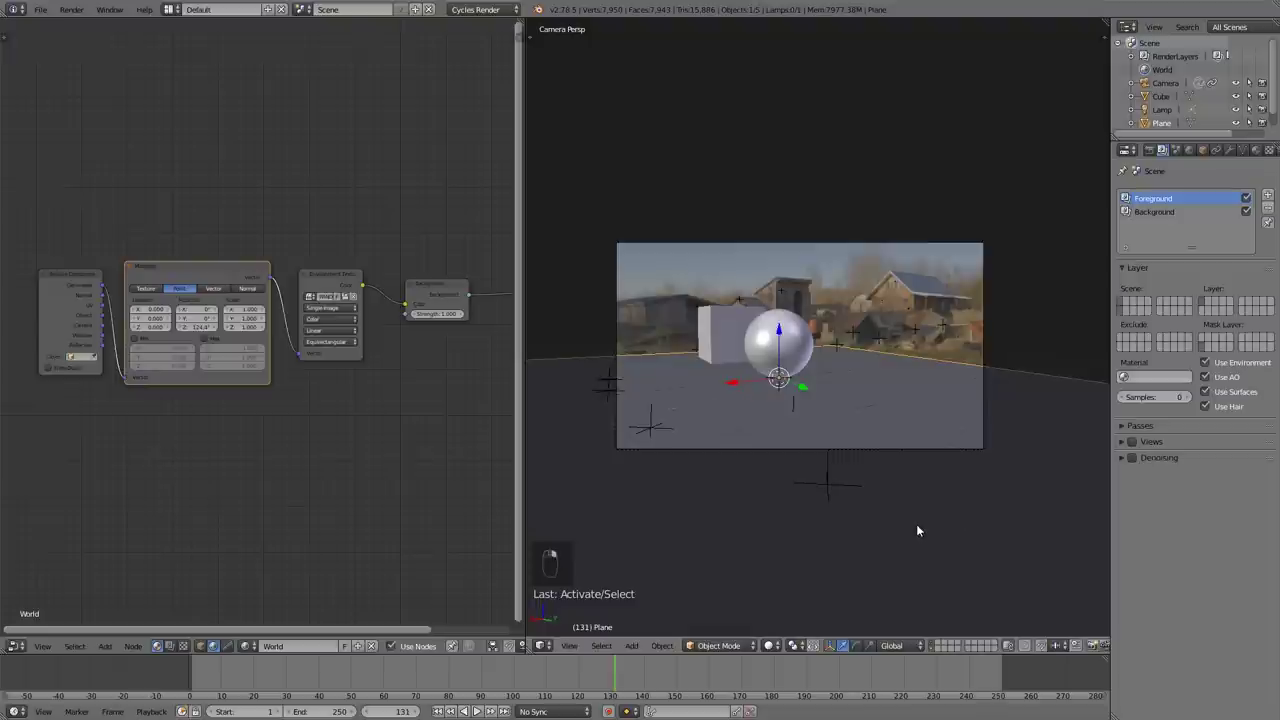
pyautogui.click(1203, 150)
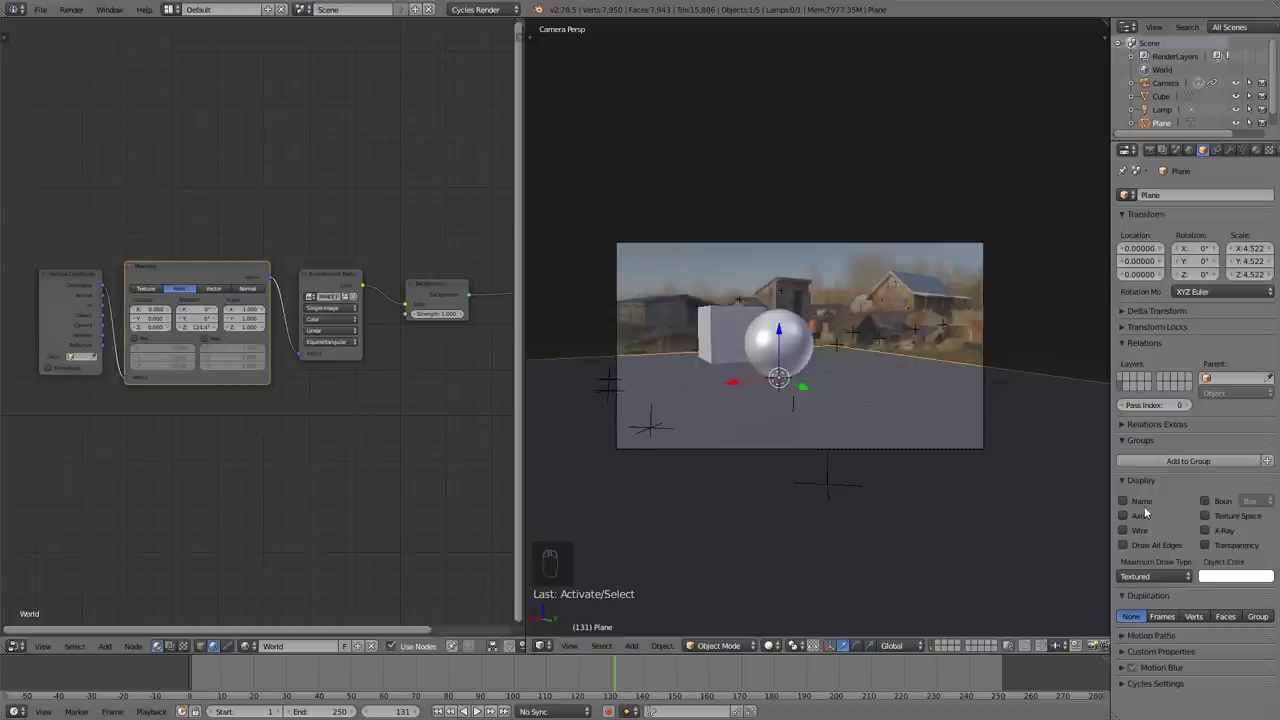
pyautogui.click(1160, 684)
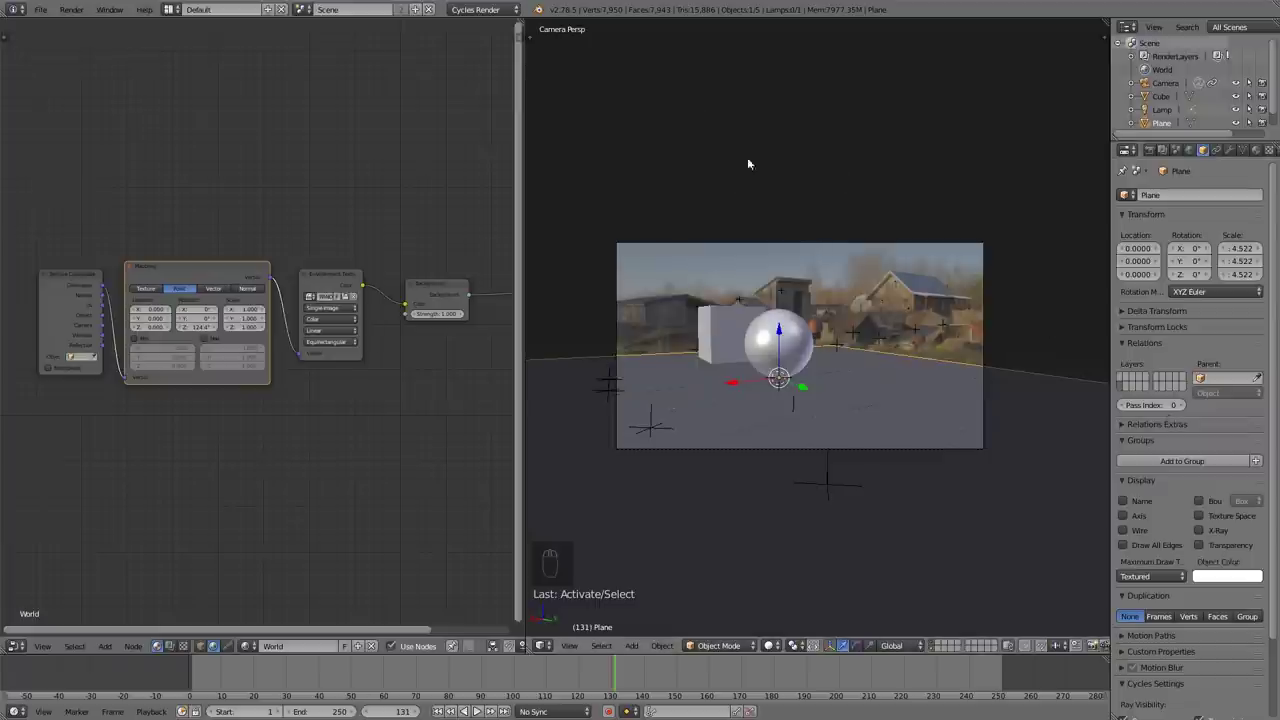
pyautogui.scroll(-3, 1225, 450)
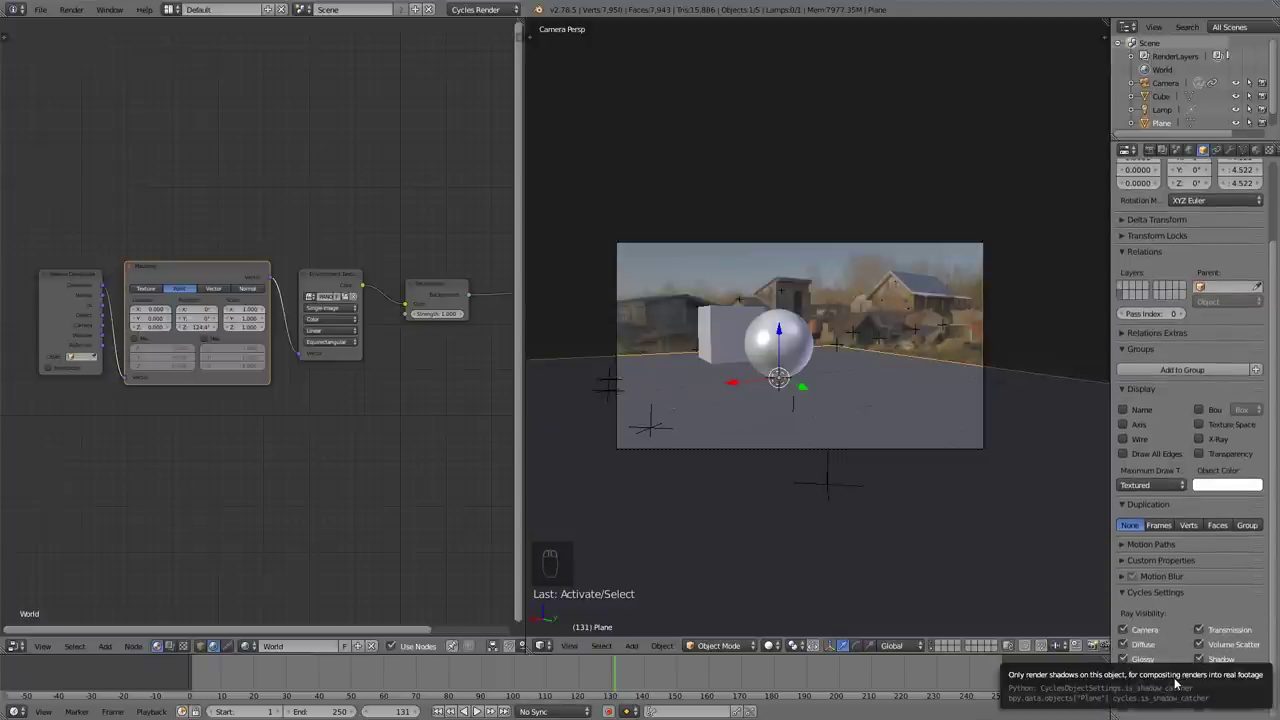
pyautogui.click(1140, 680)
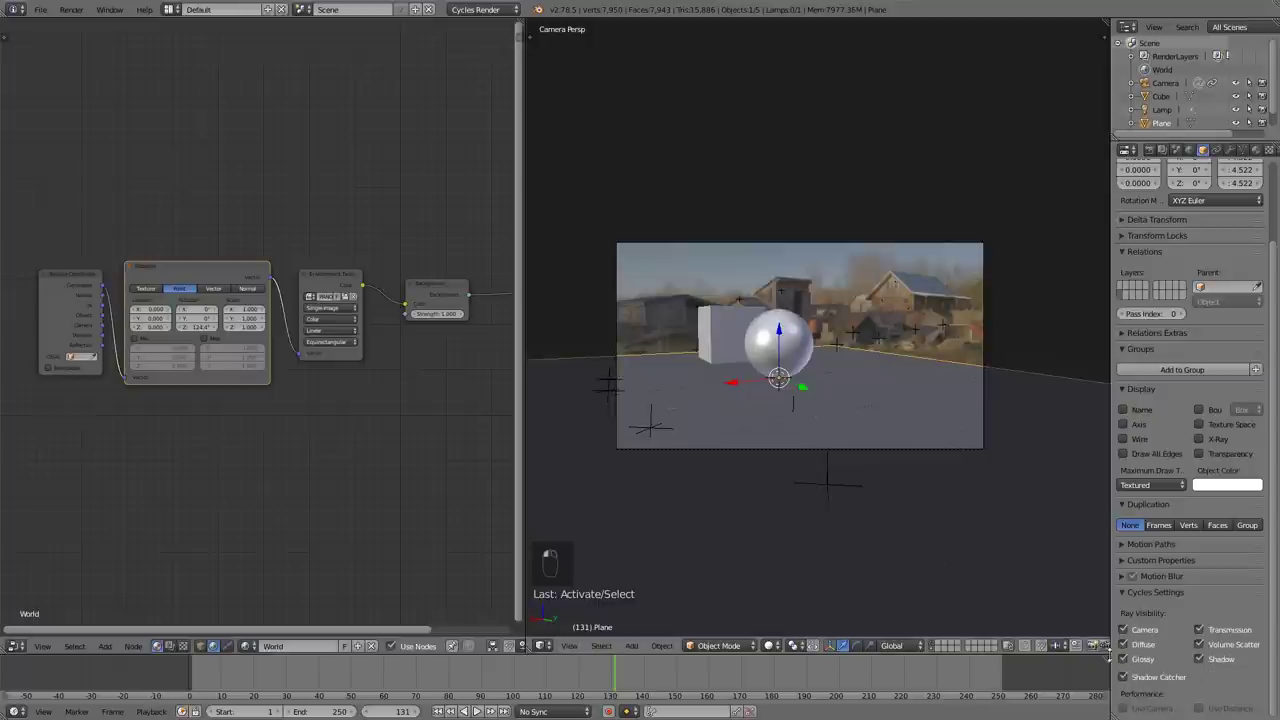
# Step: Preview the shadow catcher plane in Rendered shading through the camera, and return the view to Solid shading
pyautogui.scroll(1, 799, 520)
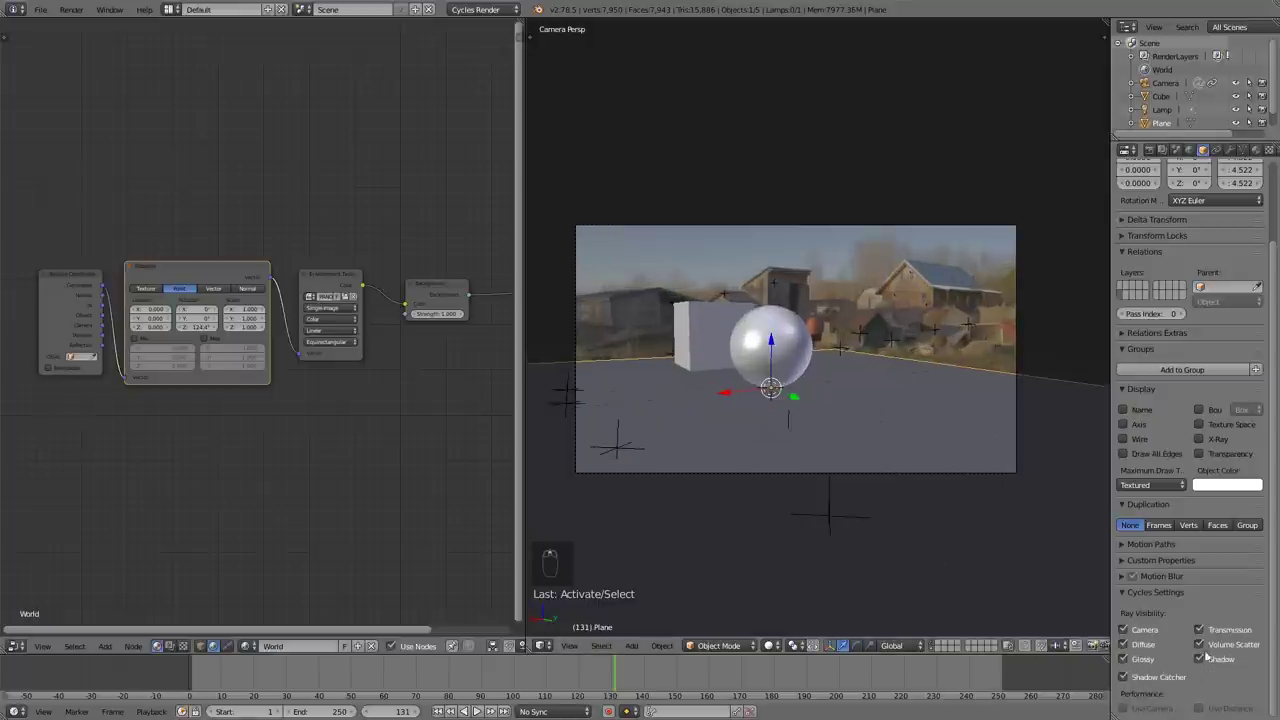
pyautogui.click(769, 645)
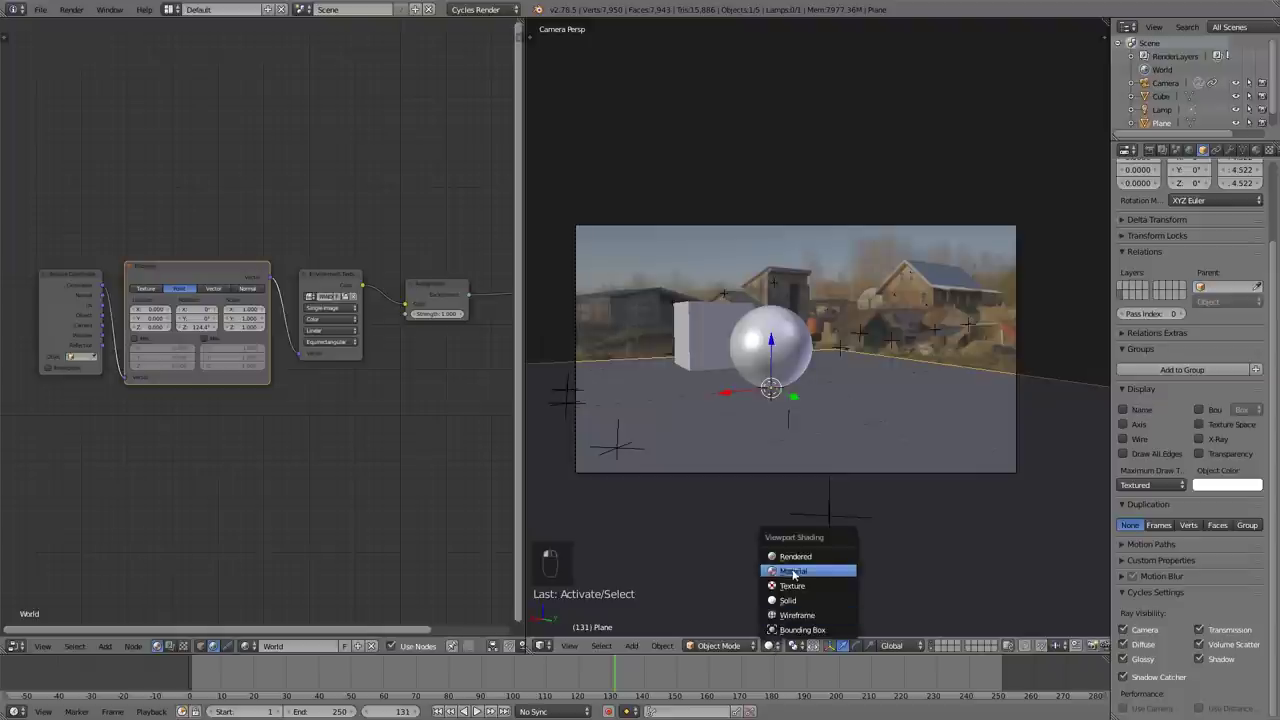
pyautogui.click(800, 557)
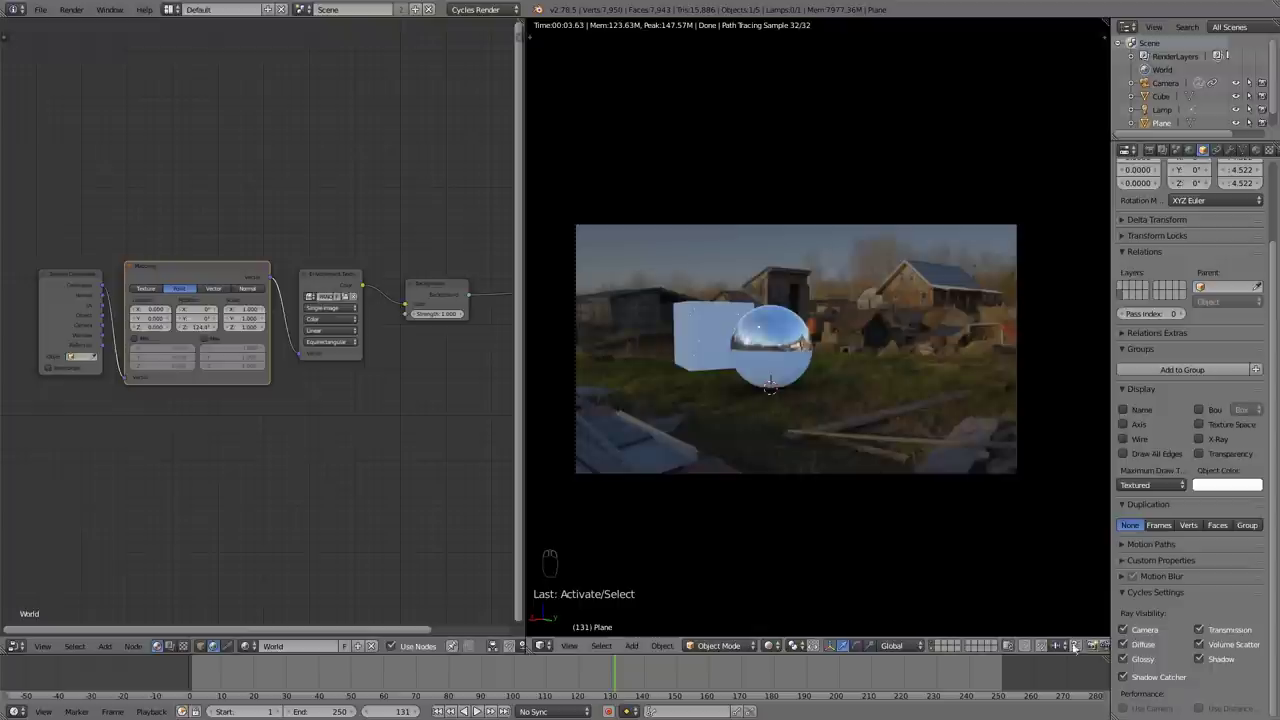
pyautogui.click(769, 646)
pyautogui.click(790, 600)
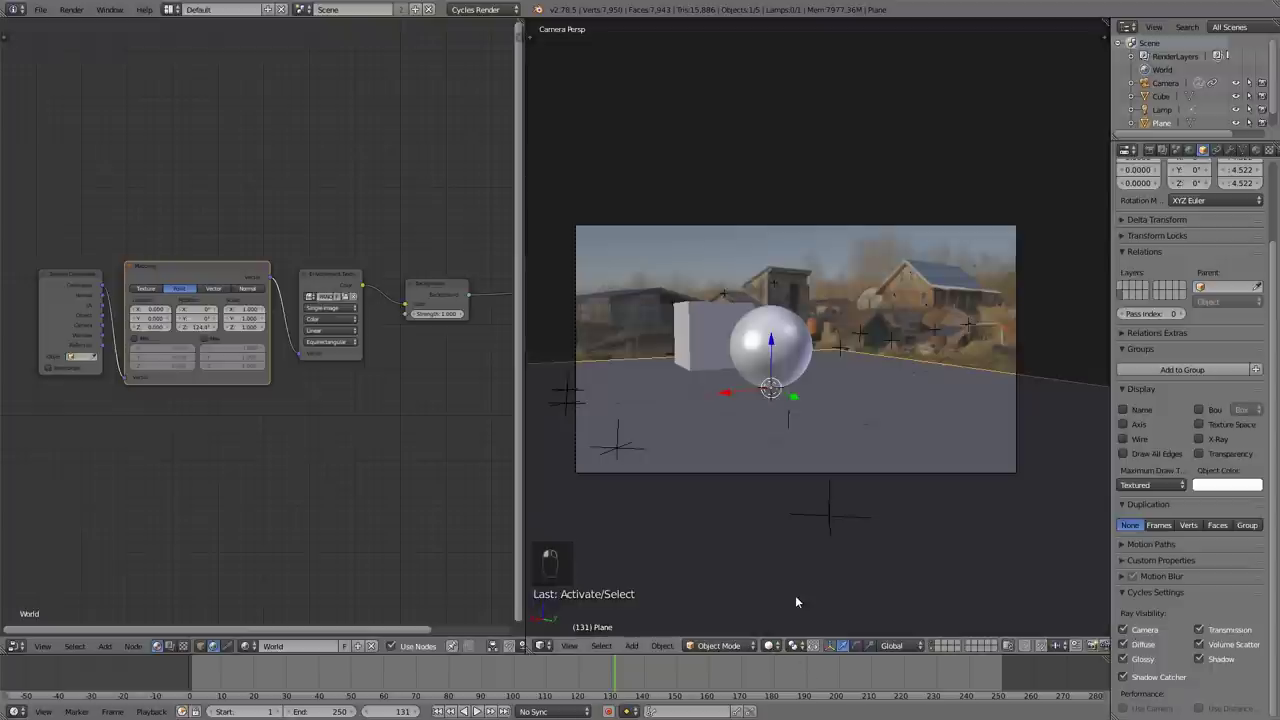
# Step: Lower the cube slightly along the Z axis to a height of about 0.629
pyautogui.rightClick(710, 350)
pyautogui.scroll(3, 712, 345)
pyautogui.press('g')
pyautogui.press('z')
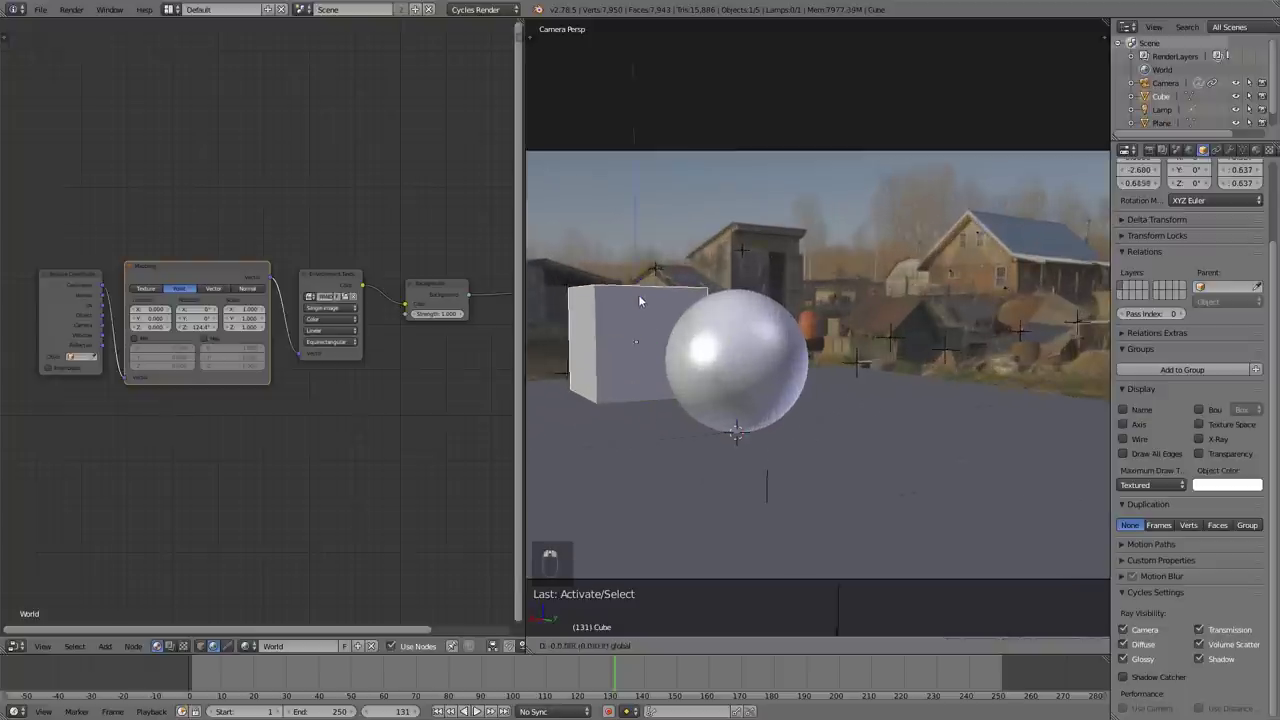
pyautogui.click(640, 290)
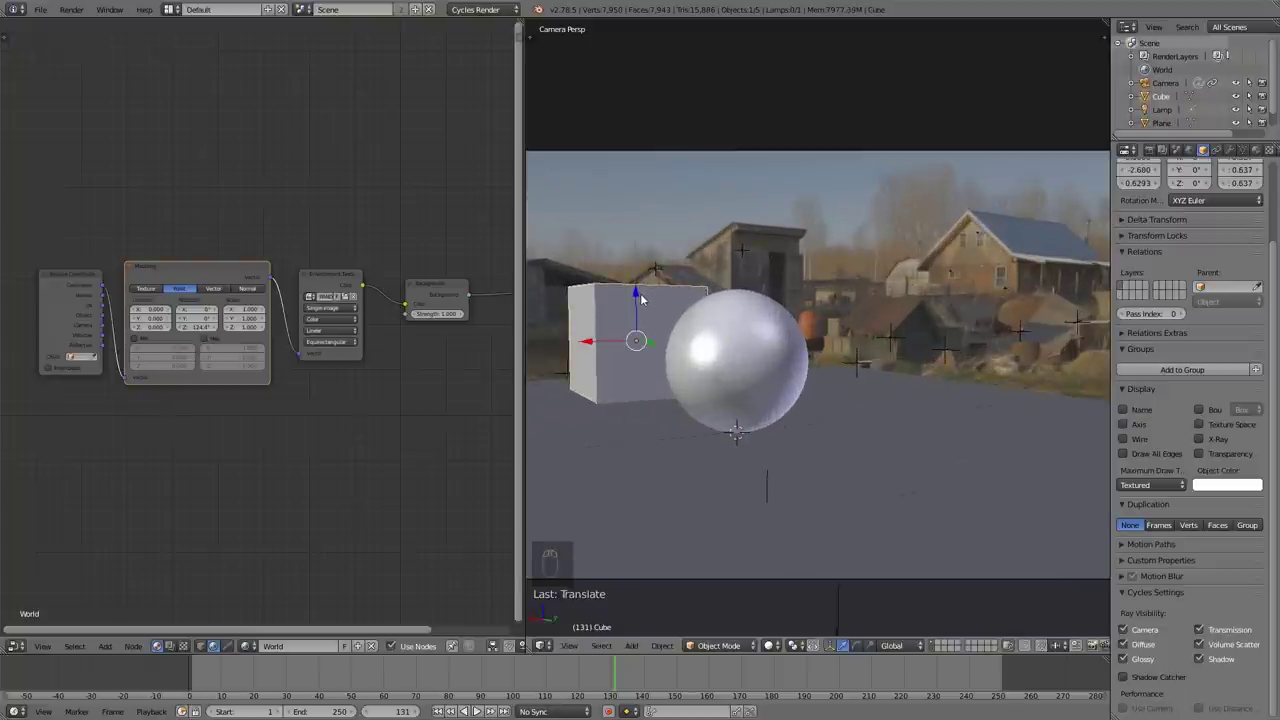
# Step: Change the scene's lamp type to Sun and enable nodes for it
pyautogui.scroll(-3, 790, 487)
pyautogui.moveTo(821, 454); pyautogui.dragTo(824, 439, button='middle')
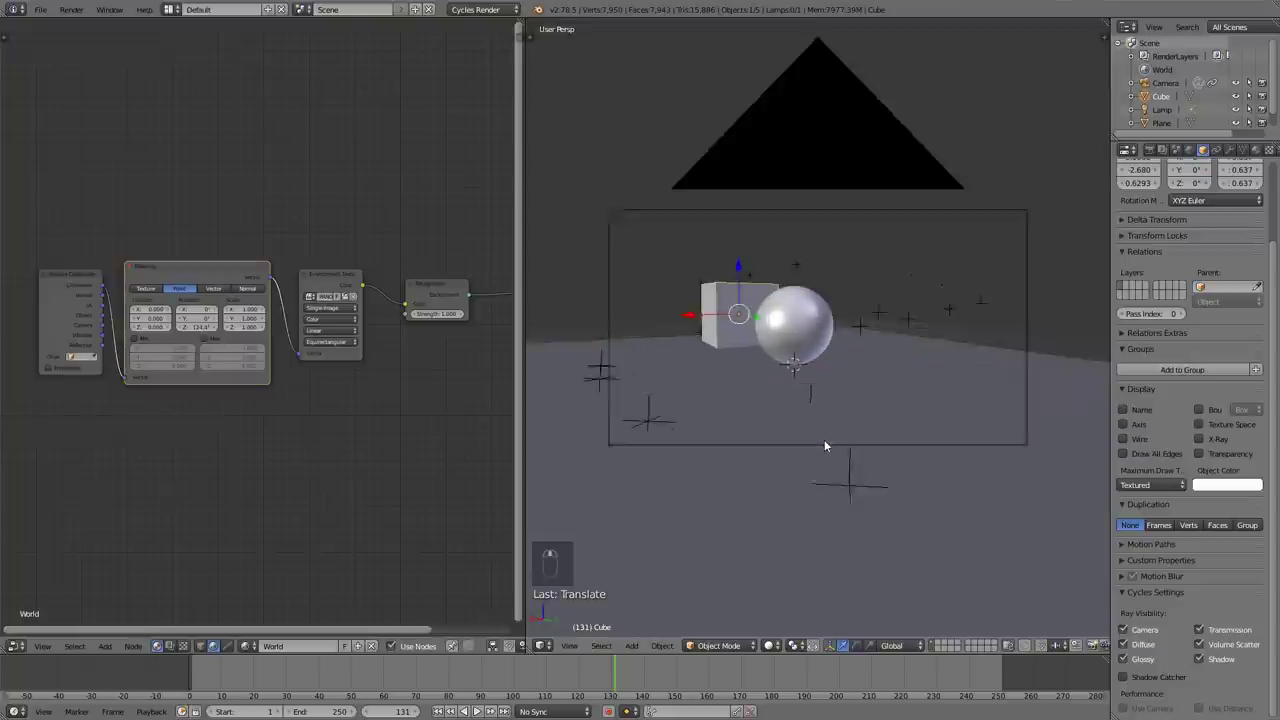
pyautogui.scroll(-6, 824, 440)
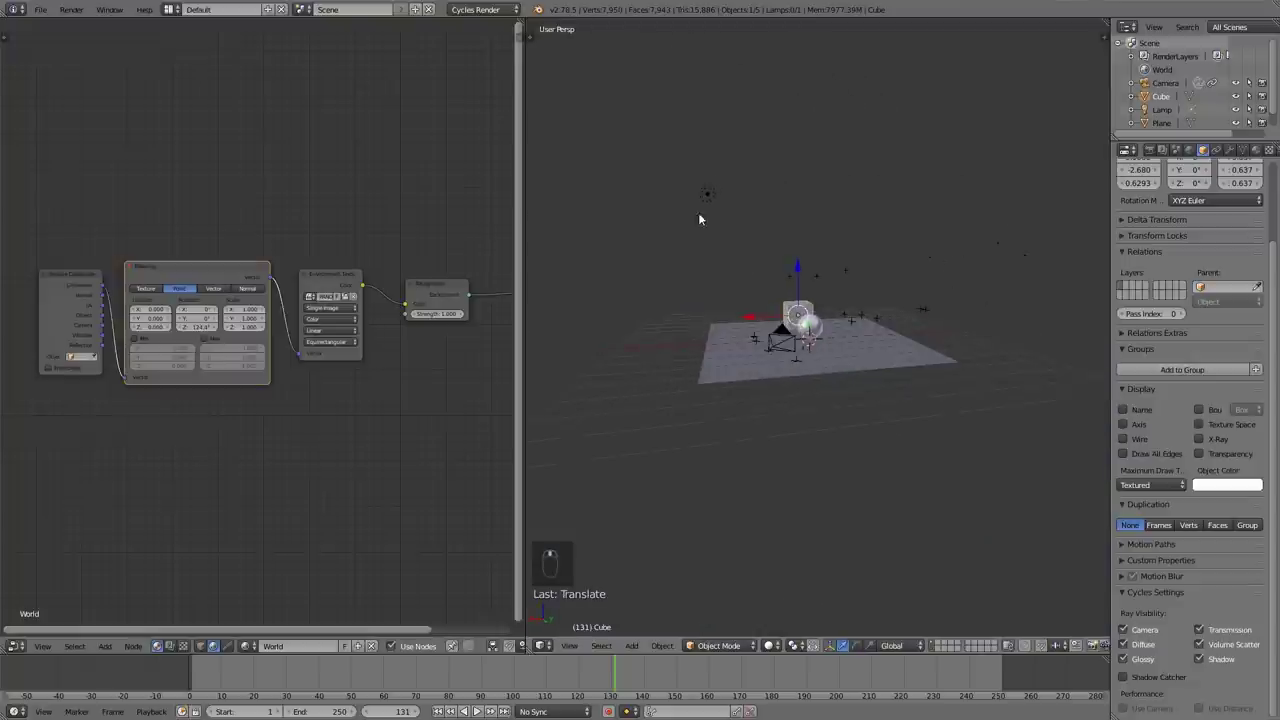
pyautogui.rightClick(706, 195)
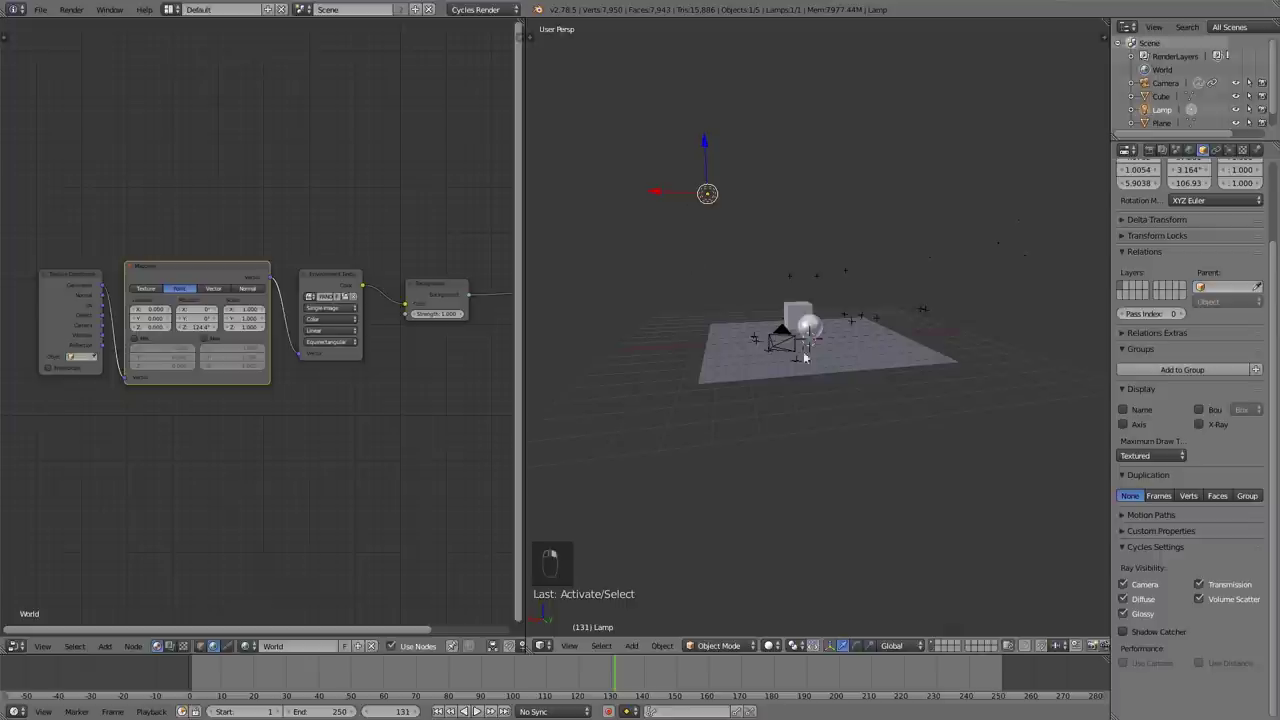
pyautogui.click(1229, 150)
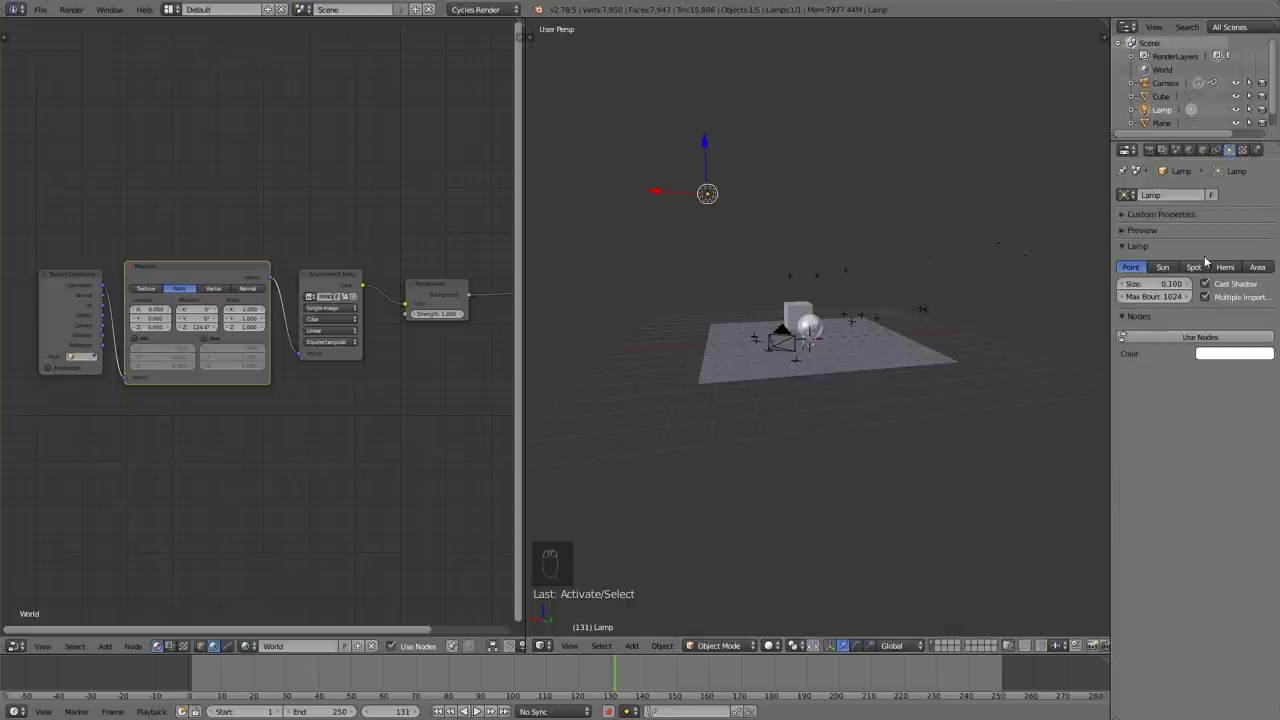
pyautogui.click(1166, 268)
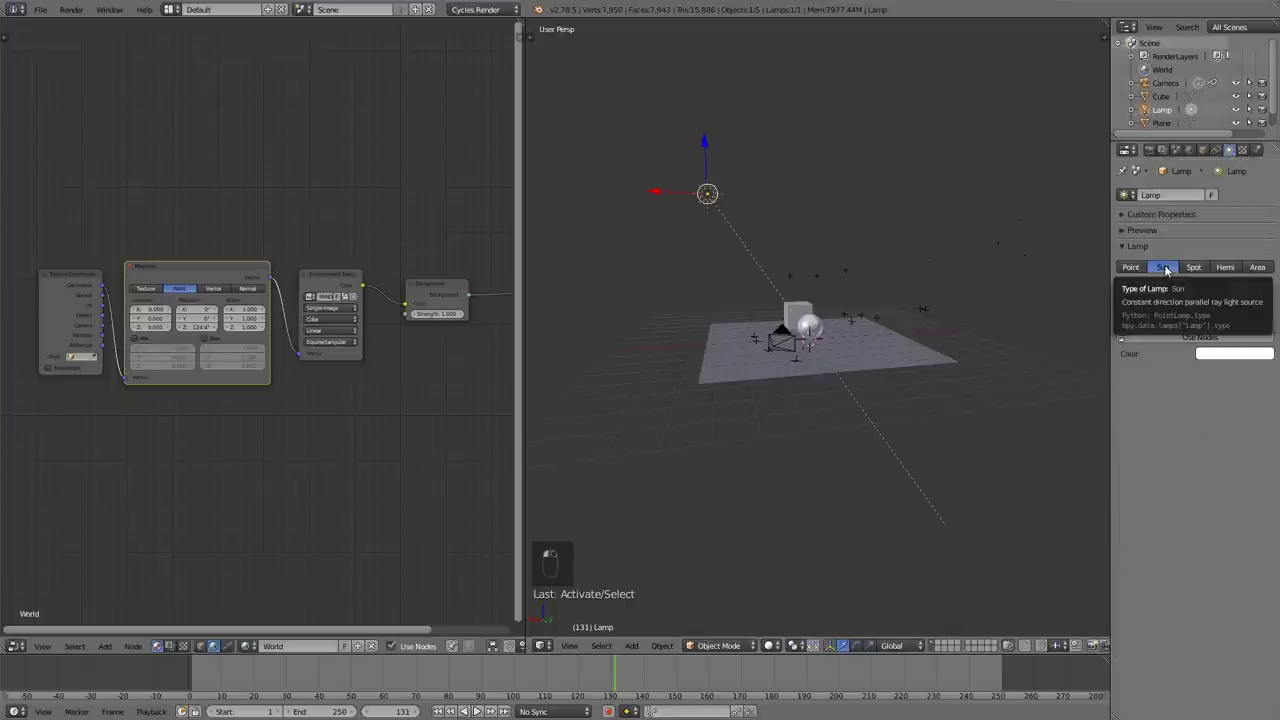
pyautogui.click(1203, 338)
# Step: Give the Sun lamp a very slightly warm white colour and set its strength to 7
pyautogui.click(1218, 362)
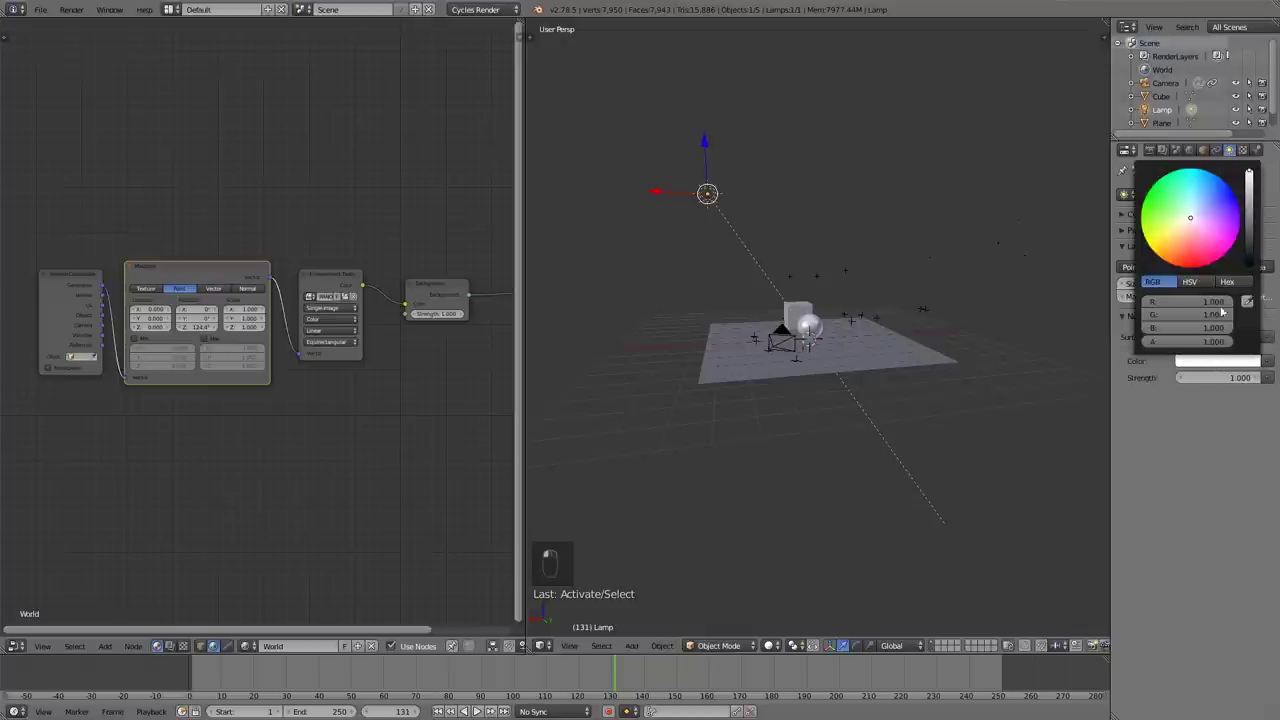
pyautogui.click(1190, 219)
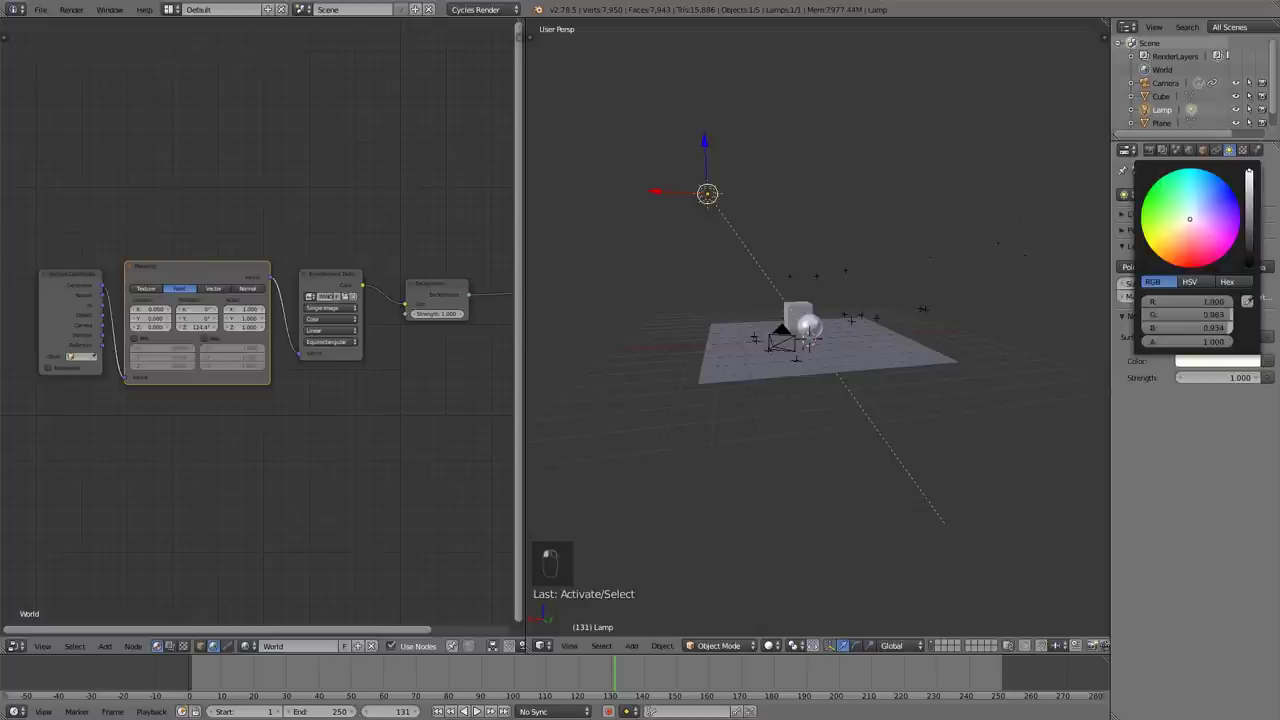
pyautogui.click(1237, 378)
pyautogui.write('7')
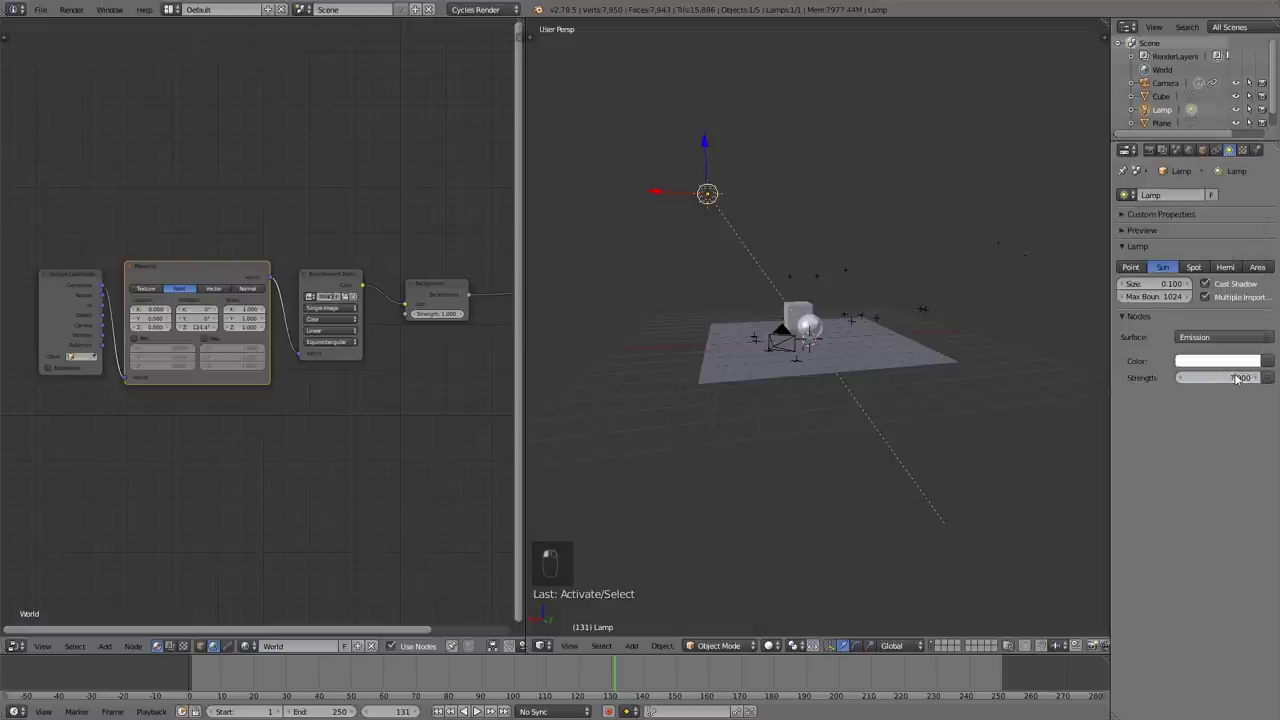
pyautogui.press('Return')
# Step: Rotate the Sun lamp so its beam slants down over the ground plane at a shallower angle
pyautogui.press('KP_1')
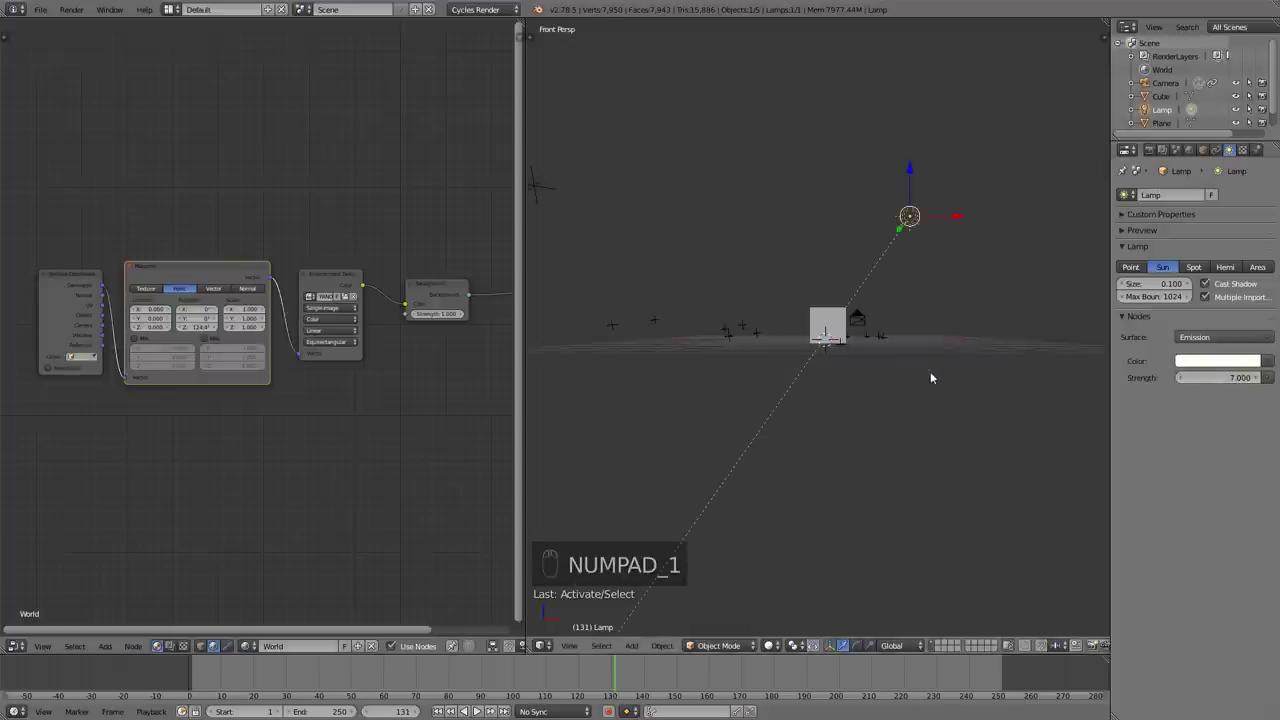
pyautogui.press('KP_3')
pyautogui.moveTo(929, 372); pyautogui.dragTo(815, 392, button='middle')
pyautogui.press('r')
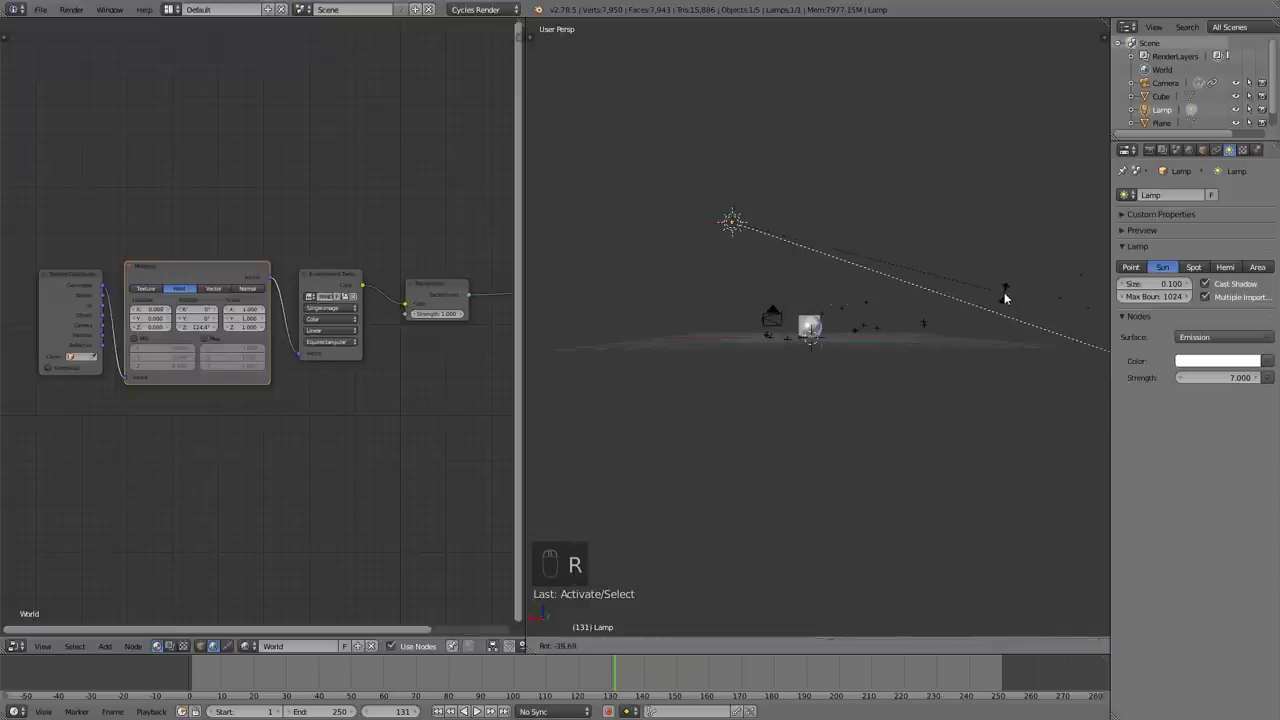
pyautogui.click(1002, 287)
# Step: Move the Sun lamp to a different position in the scene
pyautogui.moveTo(943, 271); pyautogui.dragTo(1034, 366, button='middle')
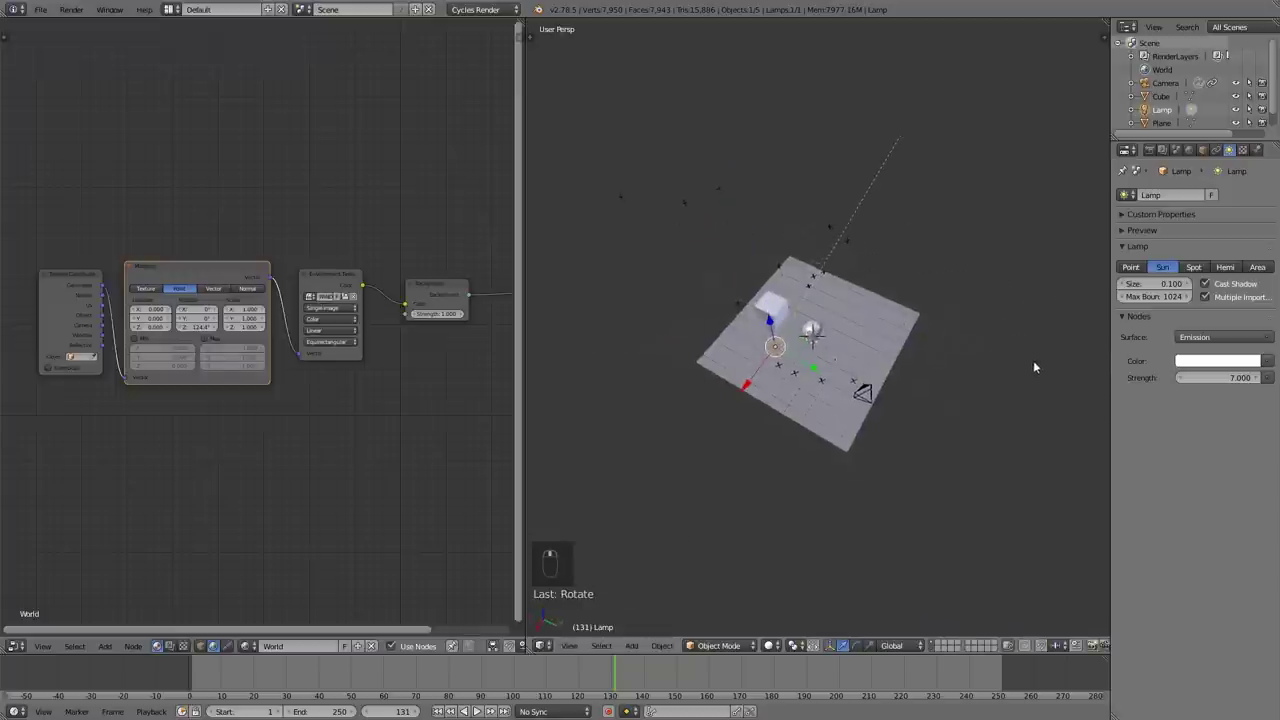
pyautogui.click(921, 268)
pyautogui.moveTo(921, 268); pyautogui.dragTo(714, 246, button='middle')
pyautogui.moveTo(666, 245); pyautogui.dragTo(621, 249)
# Step: Preview the sunlit cube and sphere in Rendered shading through the camera, and return the view to Solid shading
pyautogui.press('KP_0')
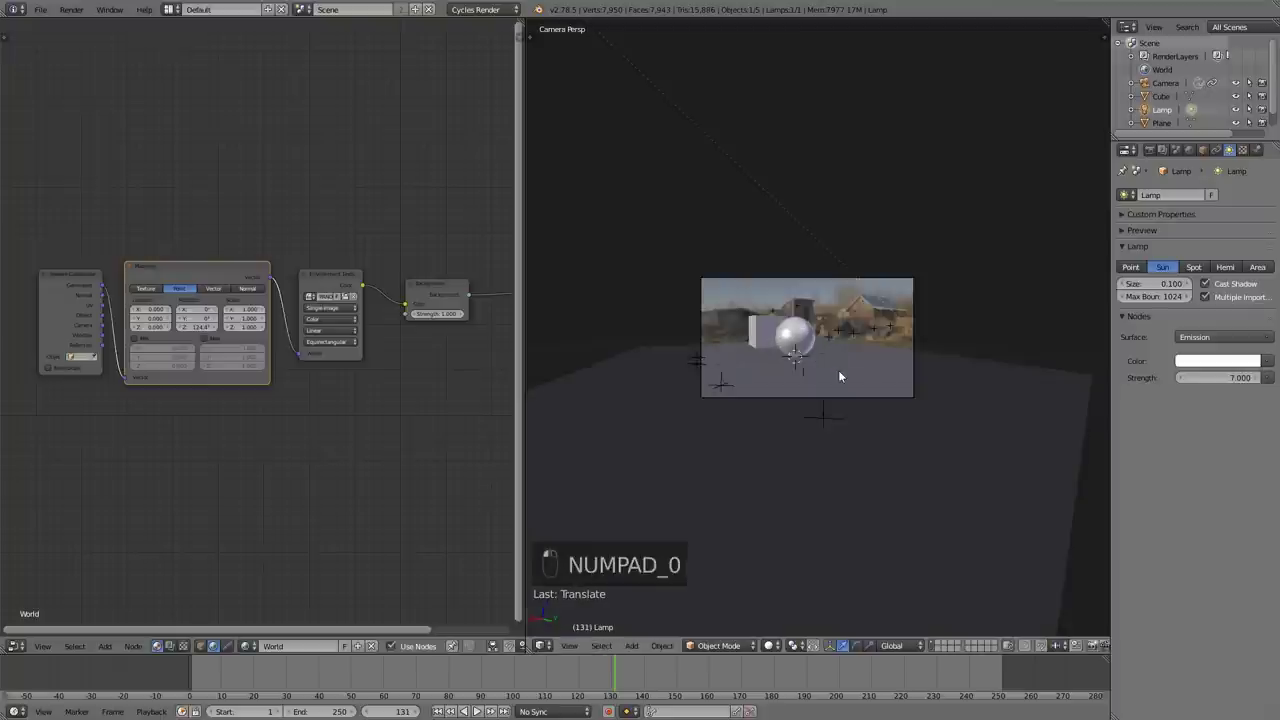
pyautogui.scroll(3, 839, 374)
pyautogui.click(770, 644)
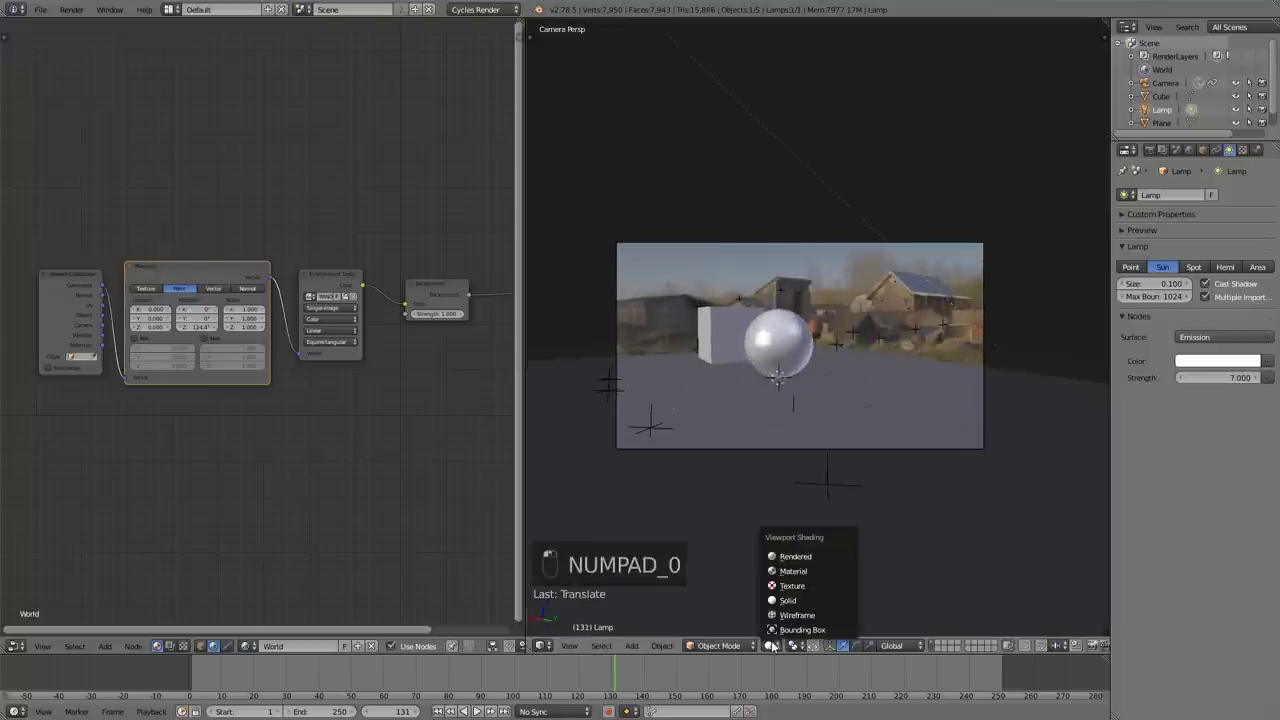
pyautogui.click(796, 561)
pyautogui.press('Home')
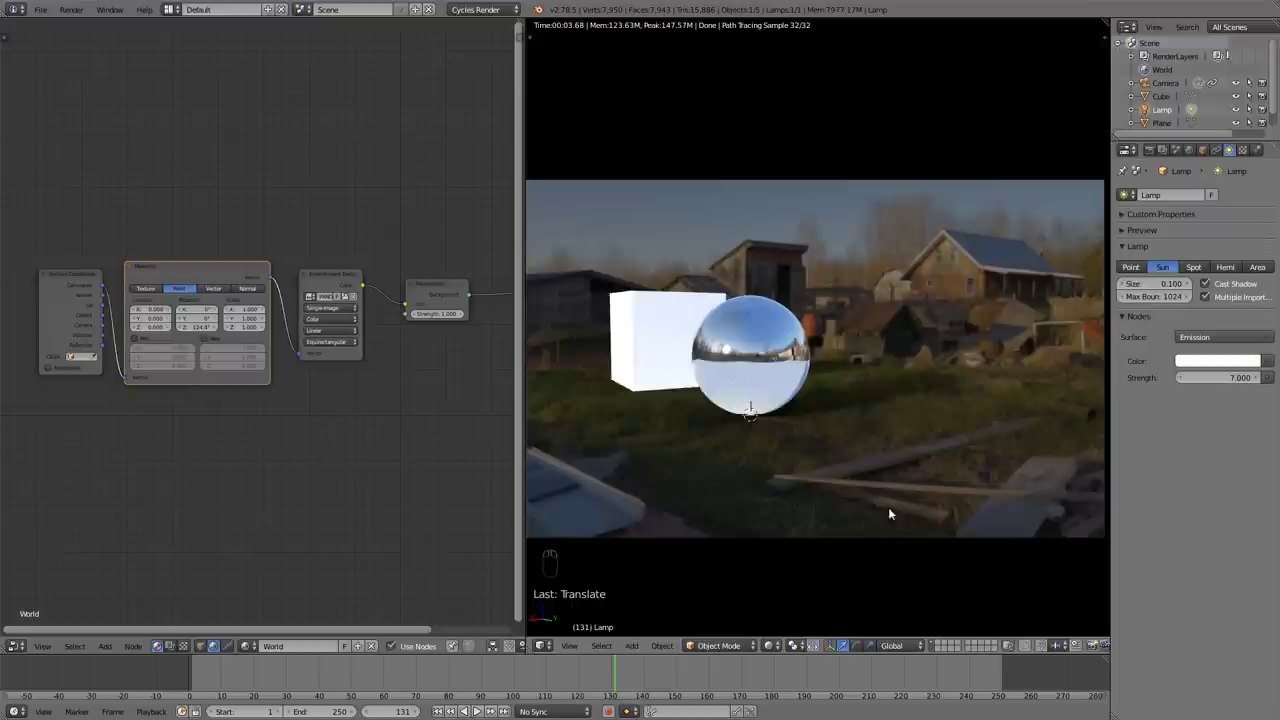
pyautogui.scroll(-4, 850, 474)
pyautogui.click(771, 646)
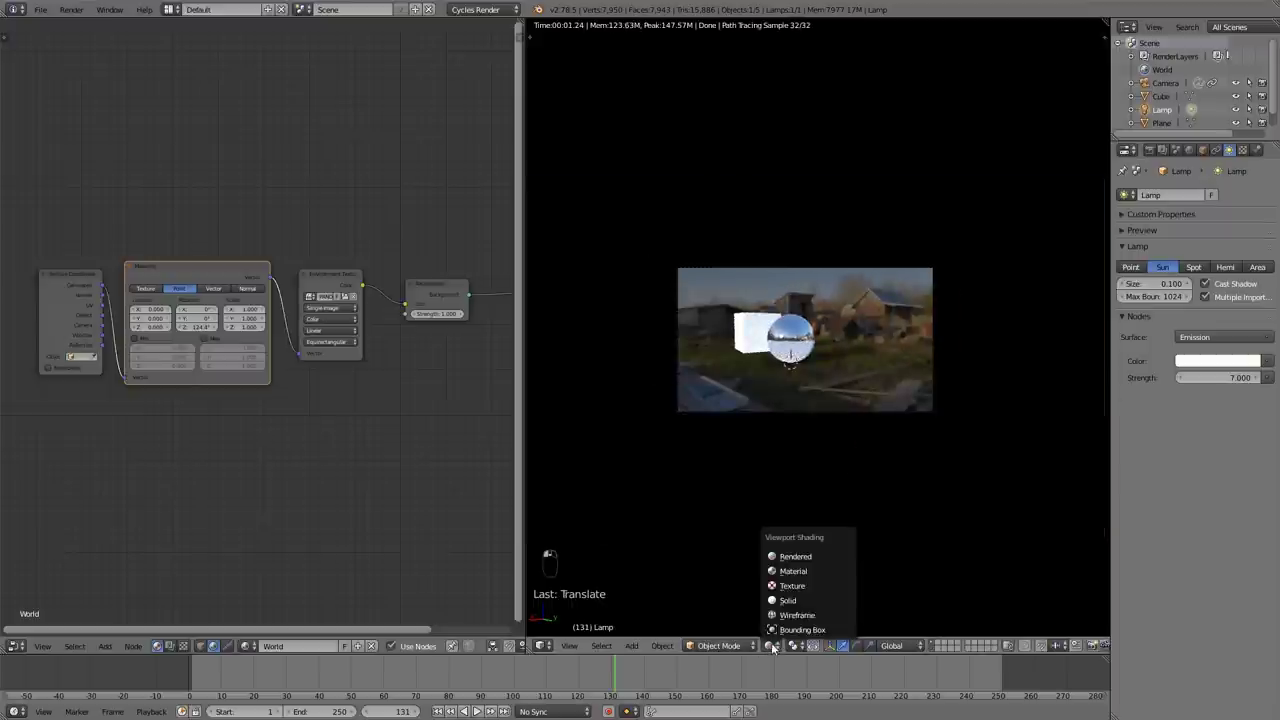
pyautogui.click(788, 600)
# Step: Rotate the Sun lamp slightly from the camera view to adjust its light direction
pyautogui.scroll(-2, 862, 432)
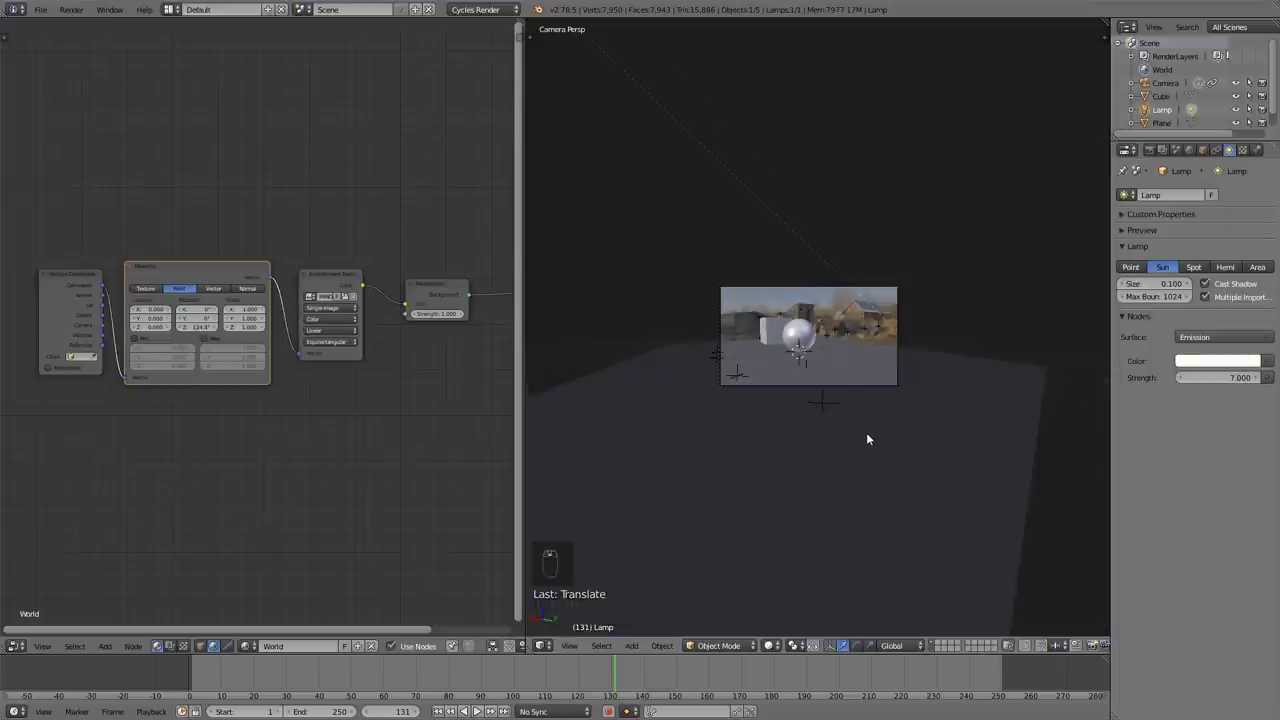
pyautogui.press('r')
pyautogui.click(838, 489)
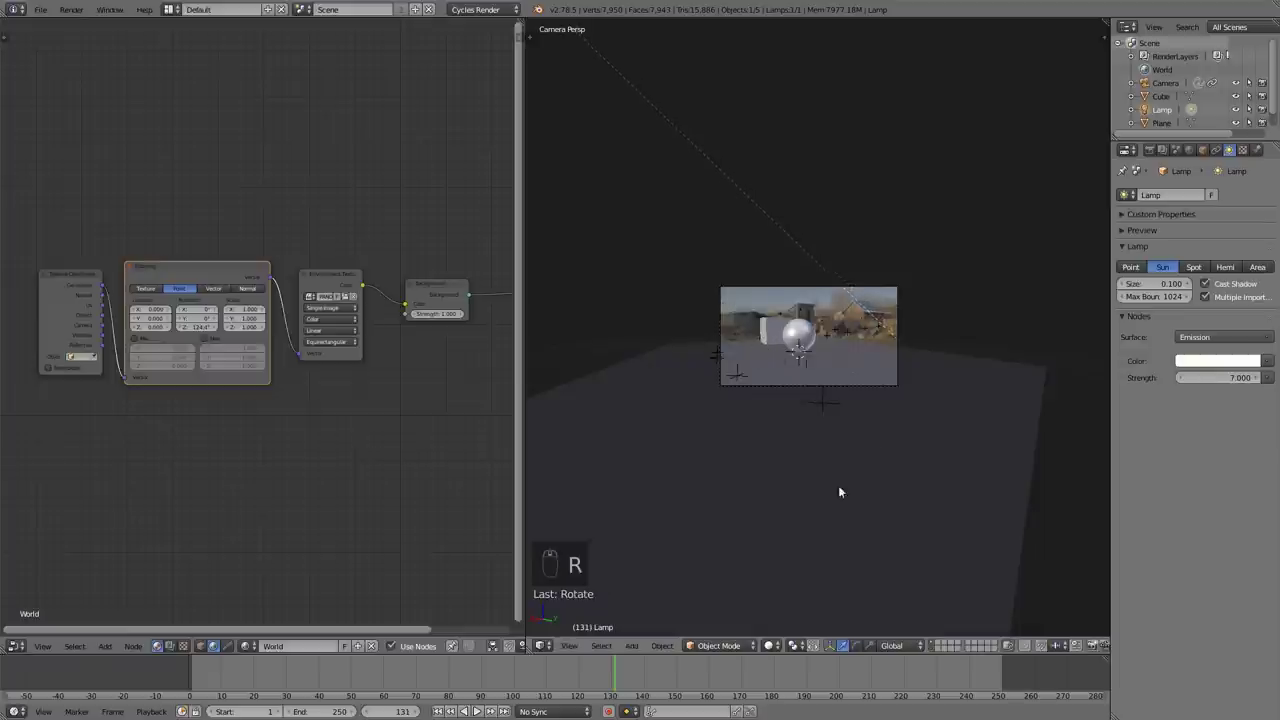
# Step: Enable nodes for the cube's material and darken its Diffuse BSDF colour to grey
pyautogui.scroll(3, 838, 492)
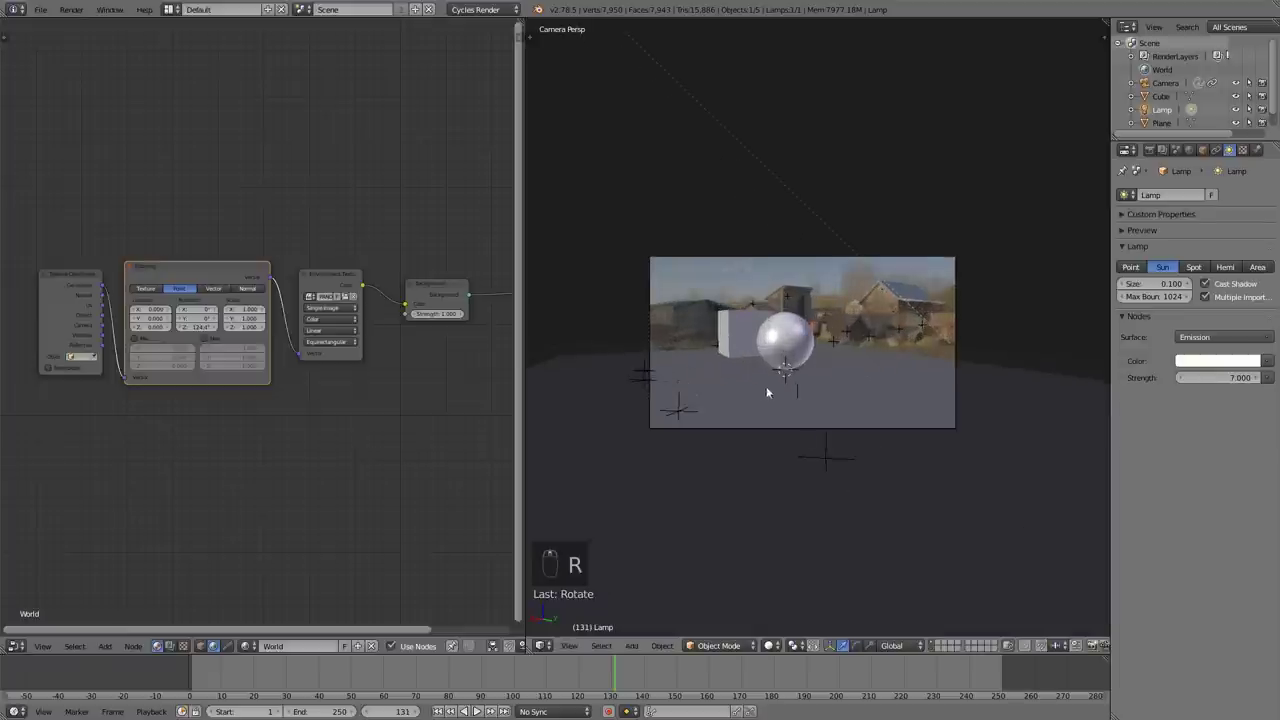
pyautogui.rightClick(779, 355)
pyautogui.scroll(3, 835, 372)
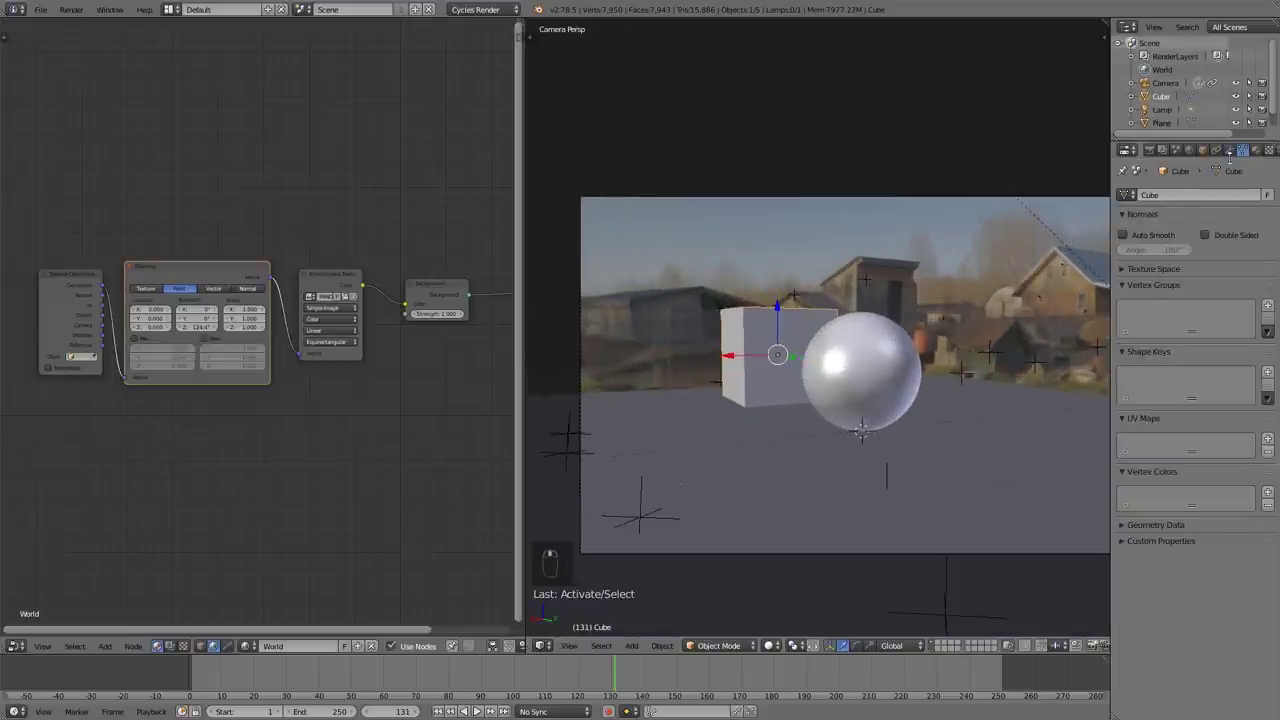
pyautogui.click(1256, 150)
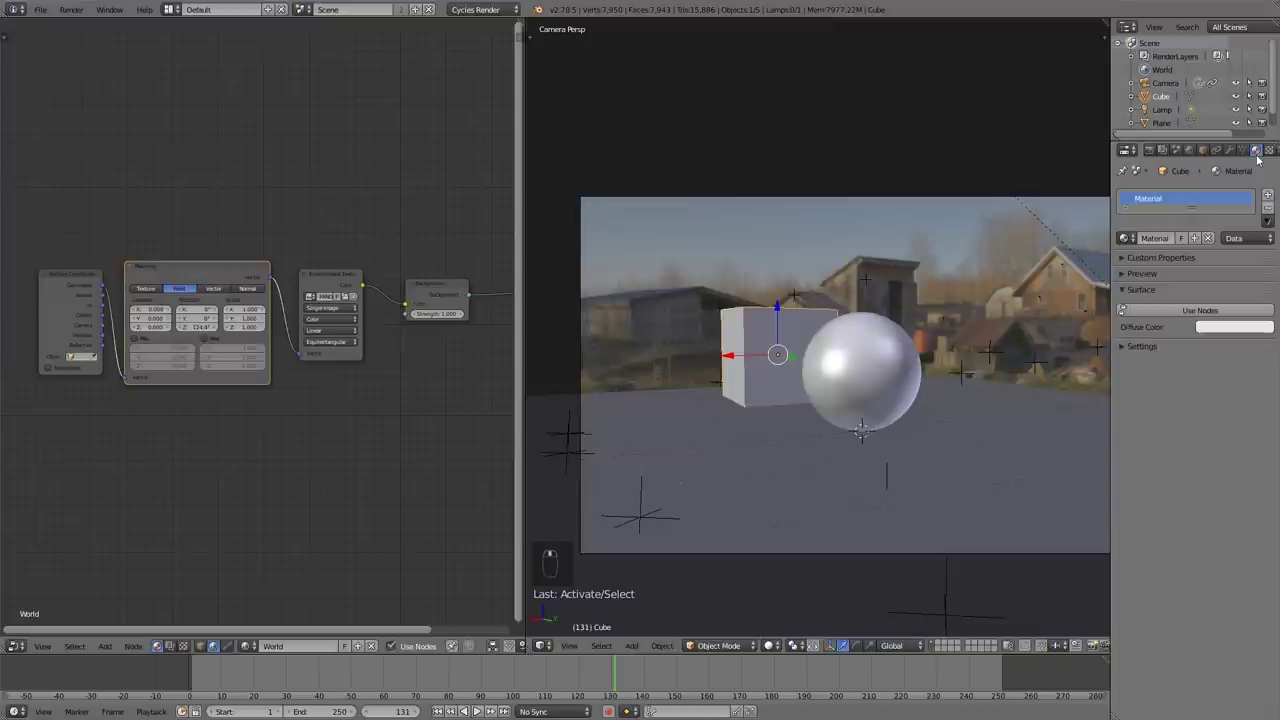
pyautogui.click(1216, 310)
pyautogui.click(1218, 336)
pyautogui.moveTo(1254, 176); pyautogui.dragTo(1251, 196)
pyautogui.scroll(-2, 777, 480)
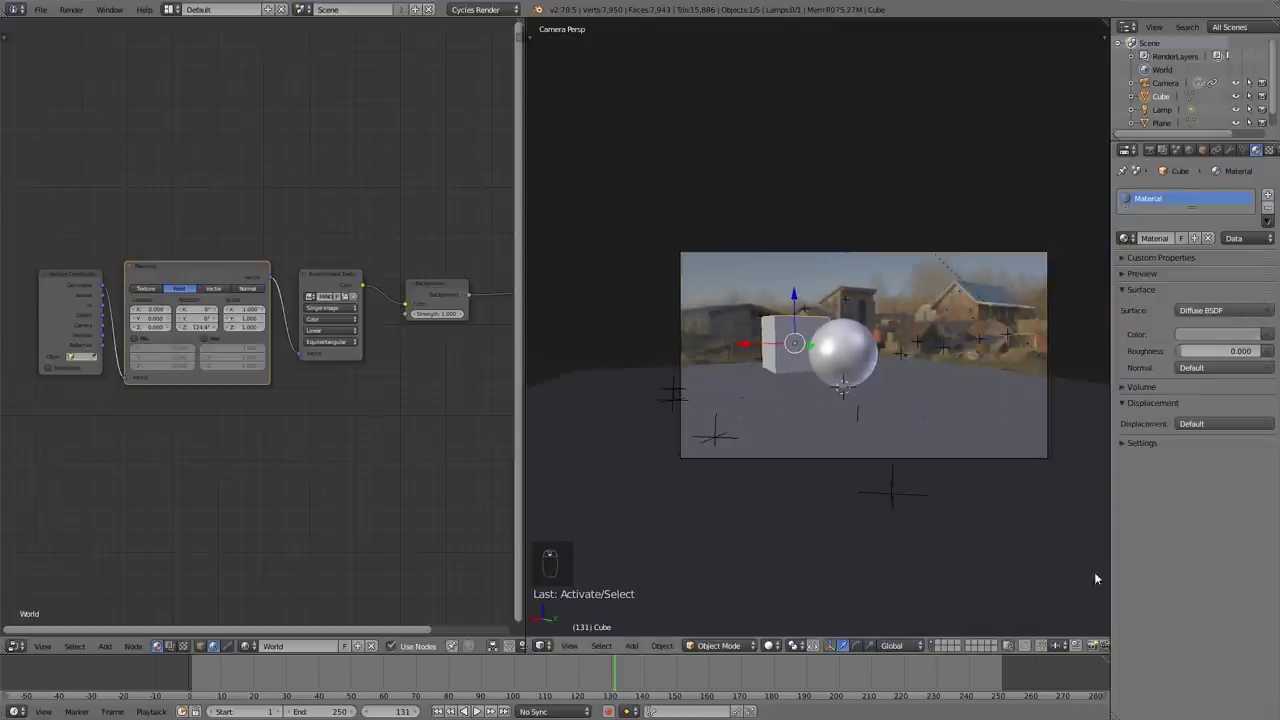
pyautogui.scroll(3, 922, 441)
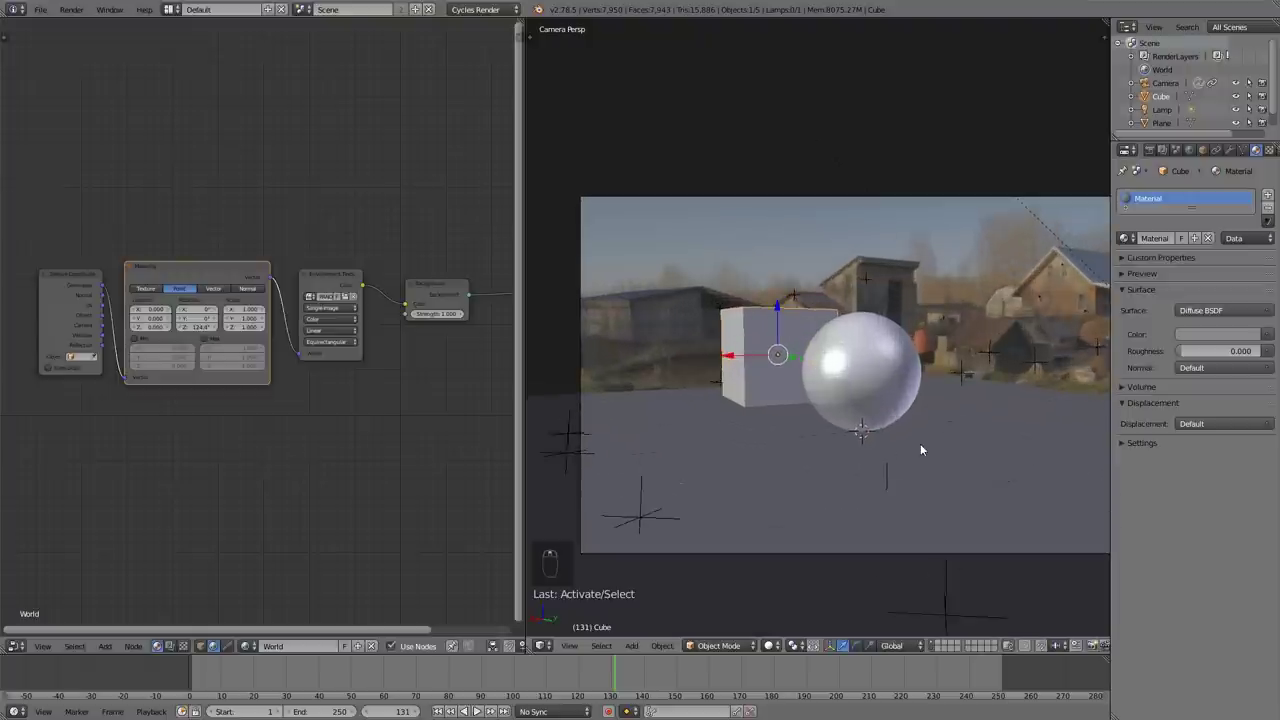
pyautogui.scroll(-1, 933, 456)
pyautogui.keyDown('shift'); pyautogui.moveTo(927, 456); pyautogui.dragTo(826, 425, button='middle'); pyautogui.keyUp('shift')
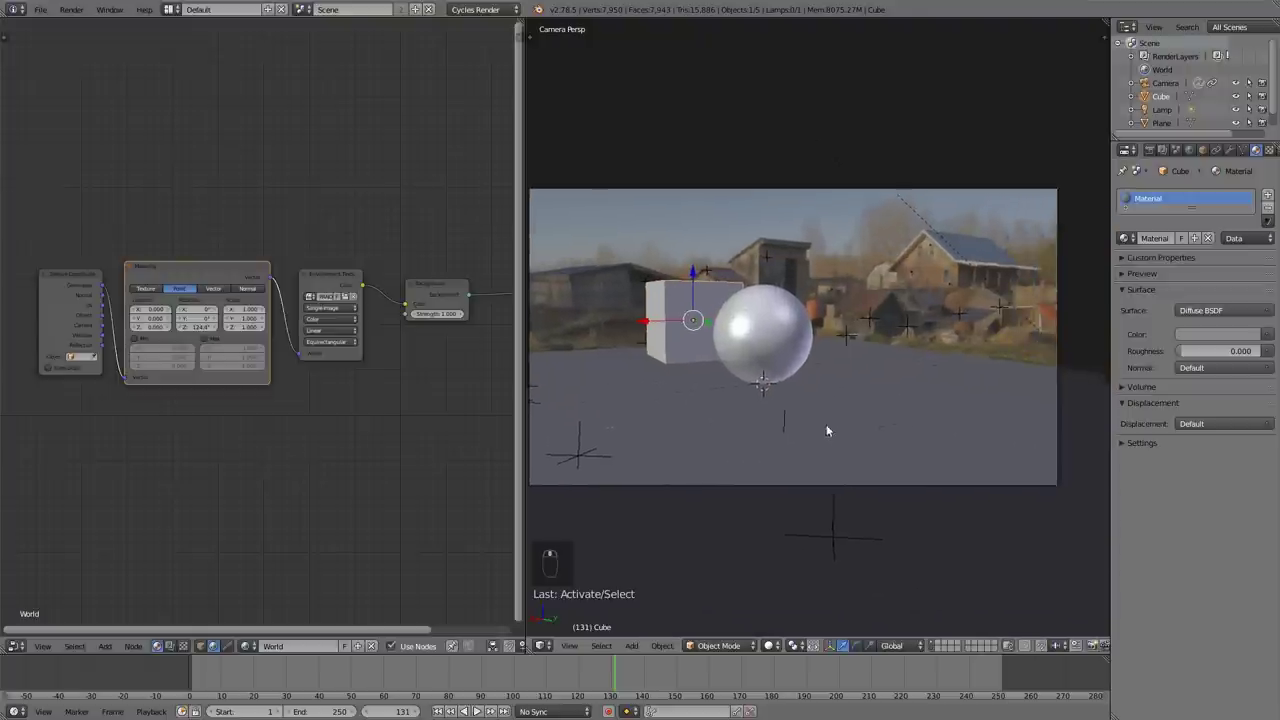
pyautogui.scroll(-3, 828, 418)
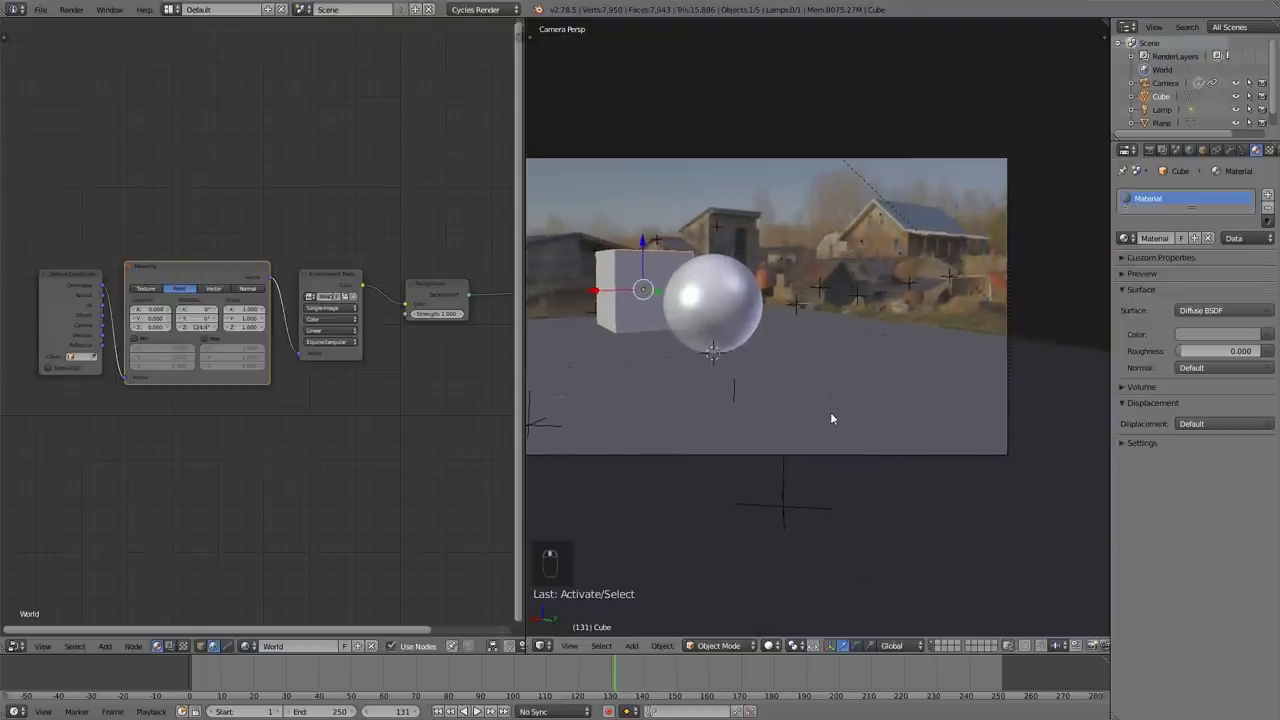
# Step: Enable Motion Blur in the scene's render settings and expand its options
pyautogui.rightClick(834, 415)
pyautogui.scroll(2, 834, 415)
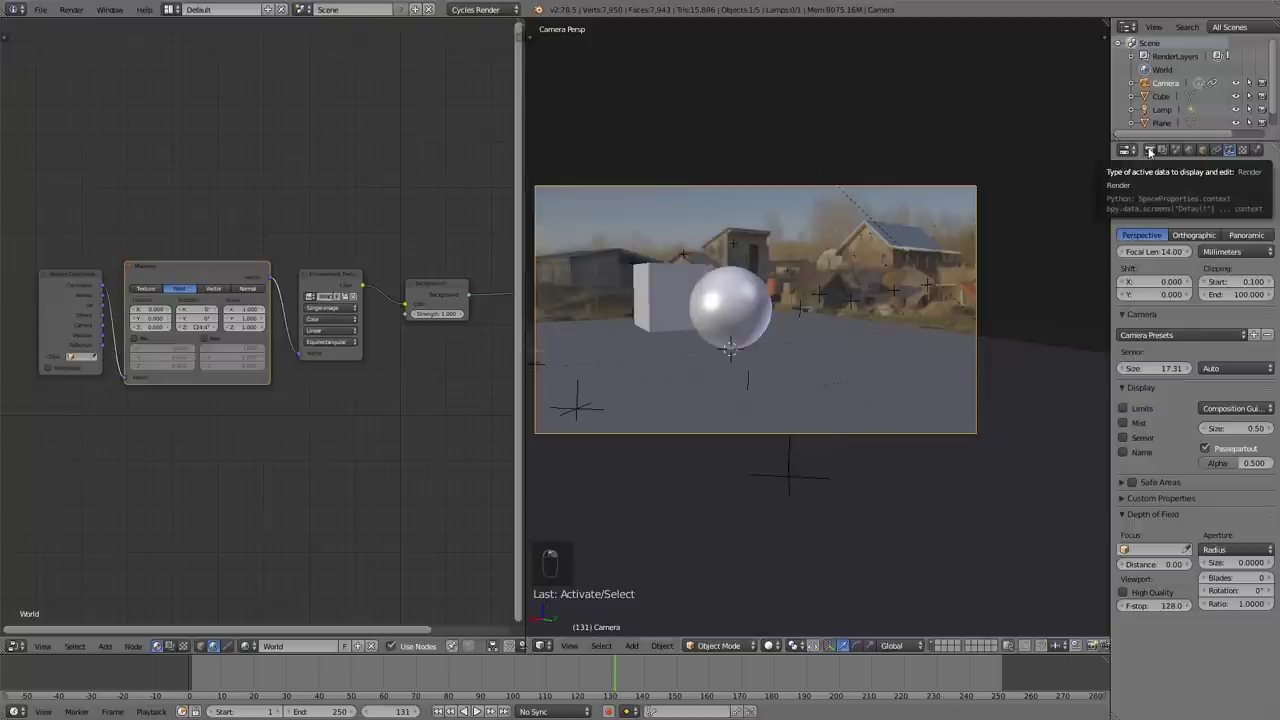
pyautogui.click(1149, 151)
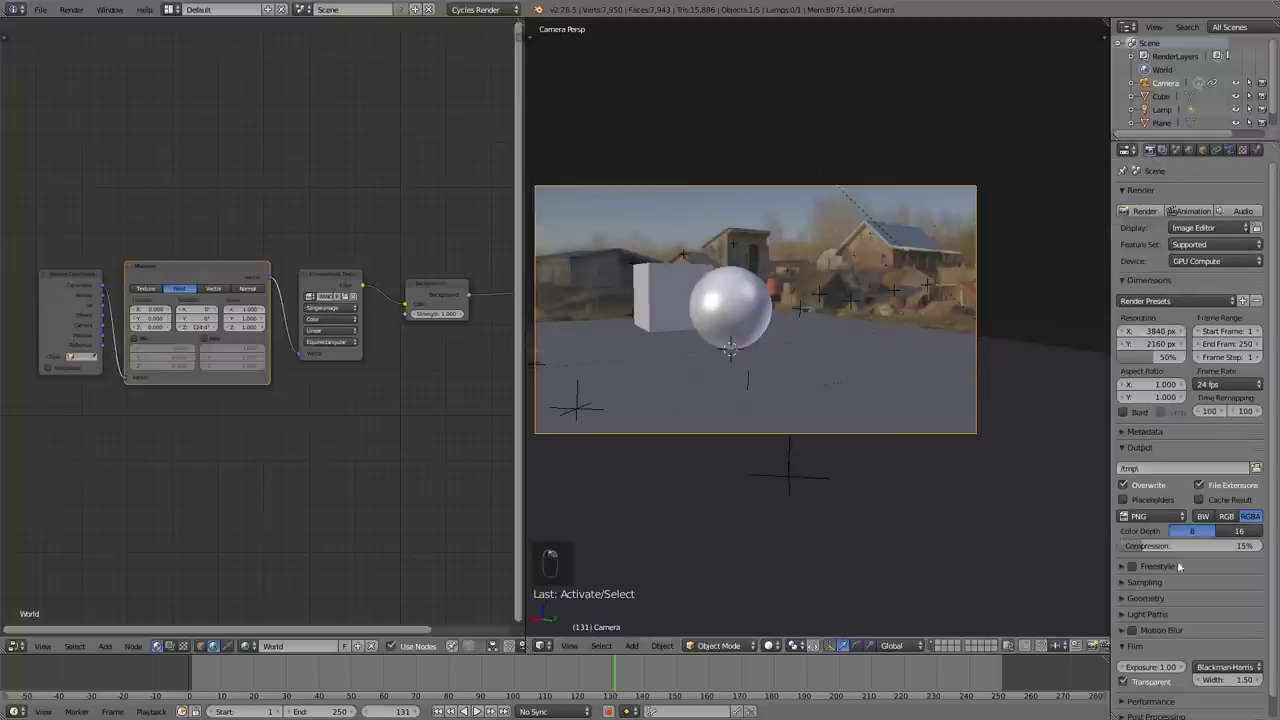
pyautogui.scroll(-1, 1184, 598)
pyautogui.click(1132, 608)
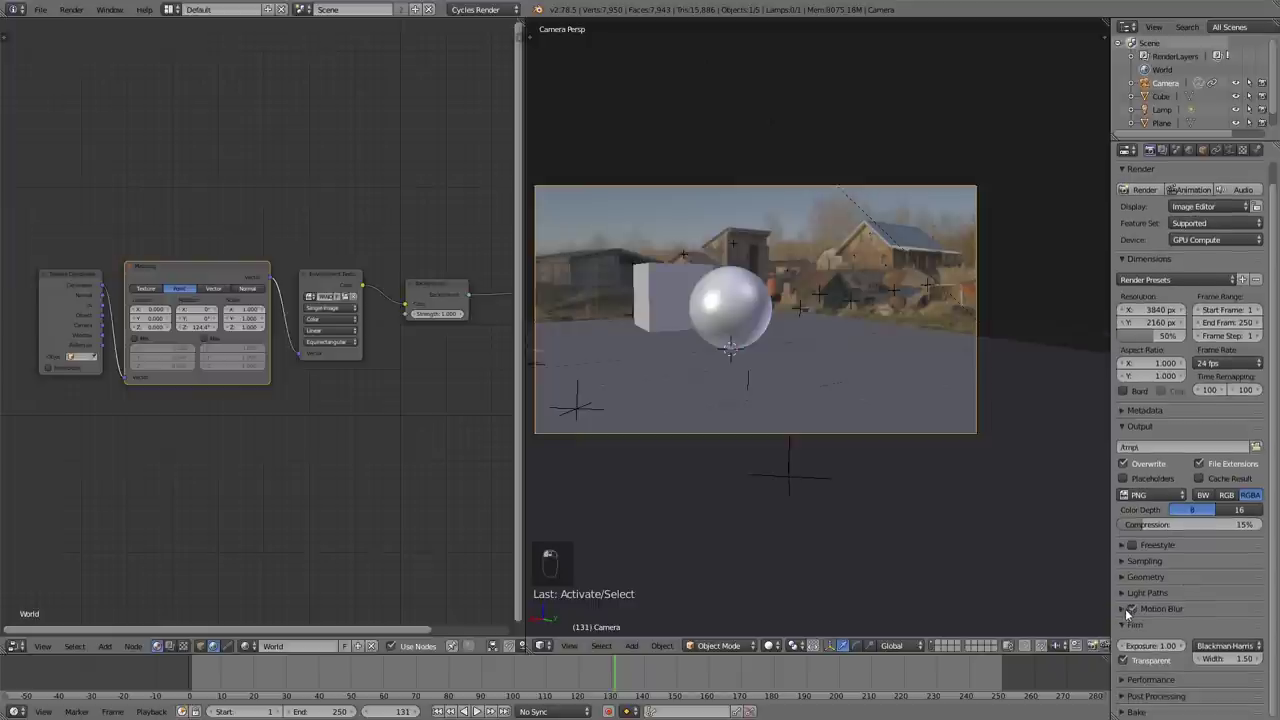
pyautogui.click(1120, 608)
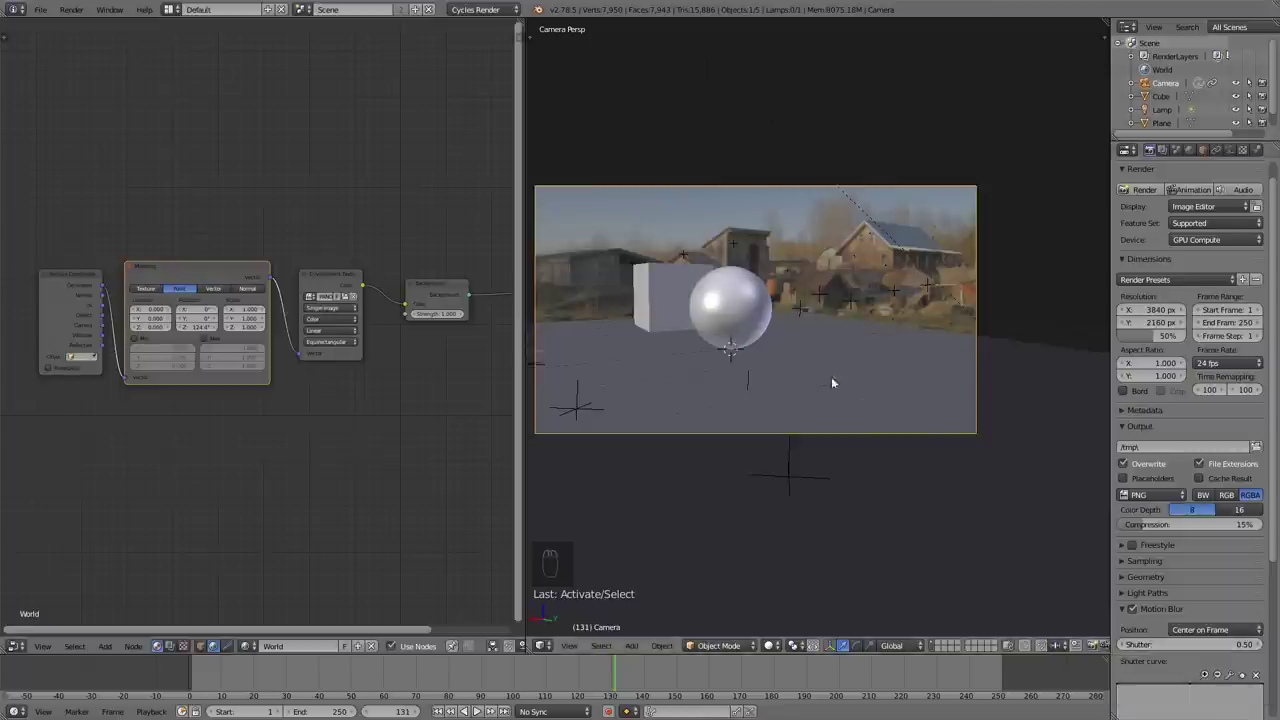
# Step: Set the motion blur shutter to 0.12
pyautogui.scroll(-1, 822, 376)
pyautogui.scroll(1, 846, 376)
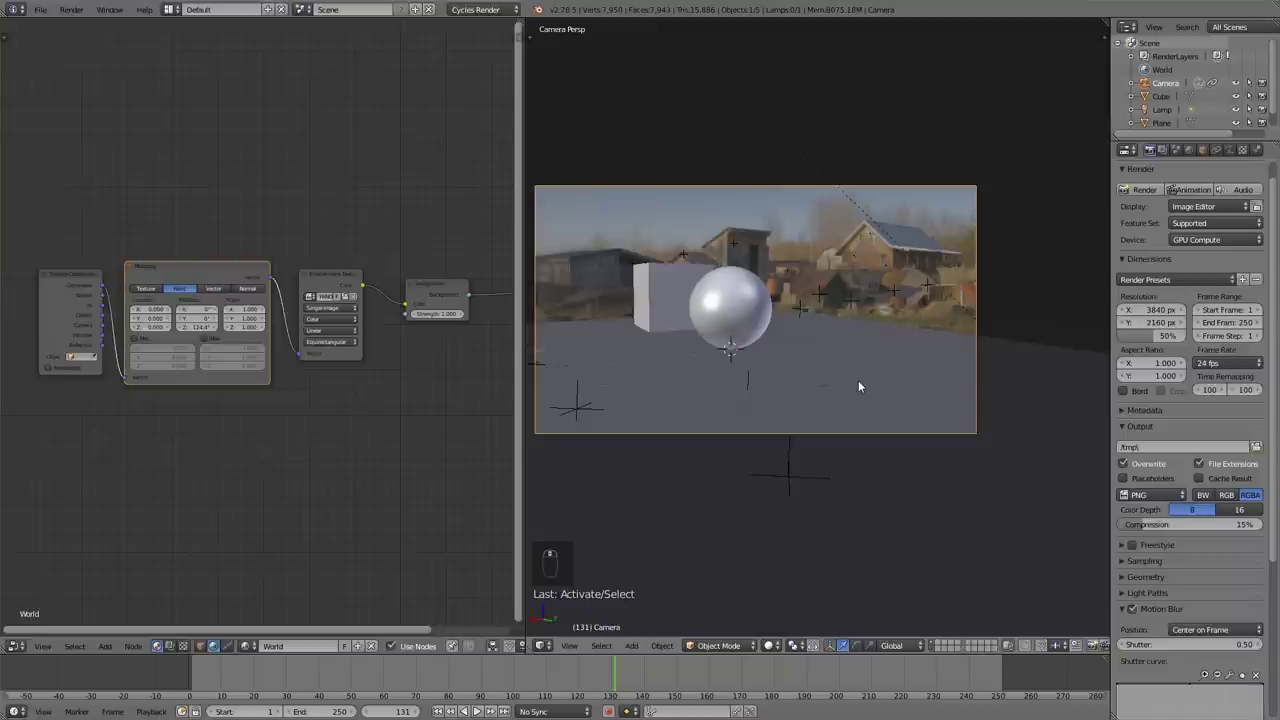
pyautogui.keyDown('shift'); pyautogui.moveTo(858, 387); pyautogui.dragTo(881, 405, button='middle'); pyautogui.keyUp('shift')
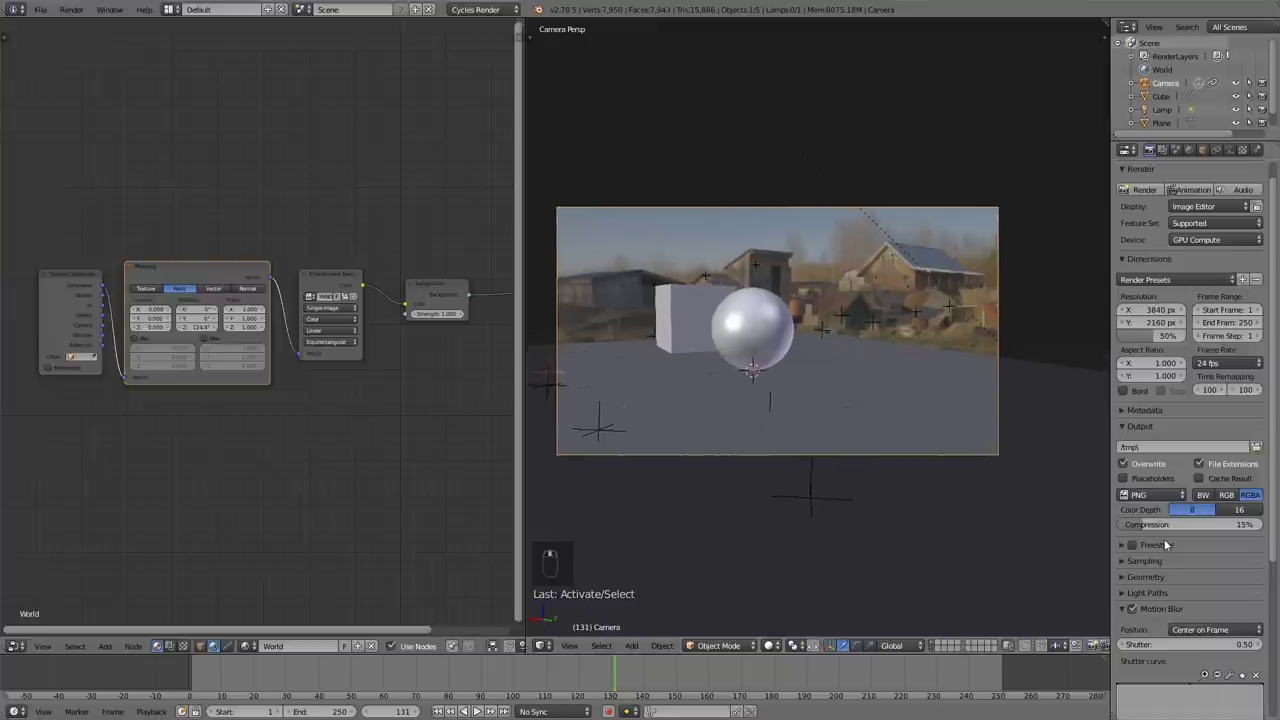
pyautogui.click(1208, 644)
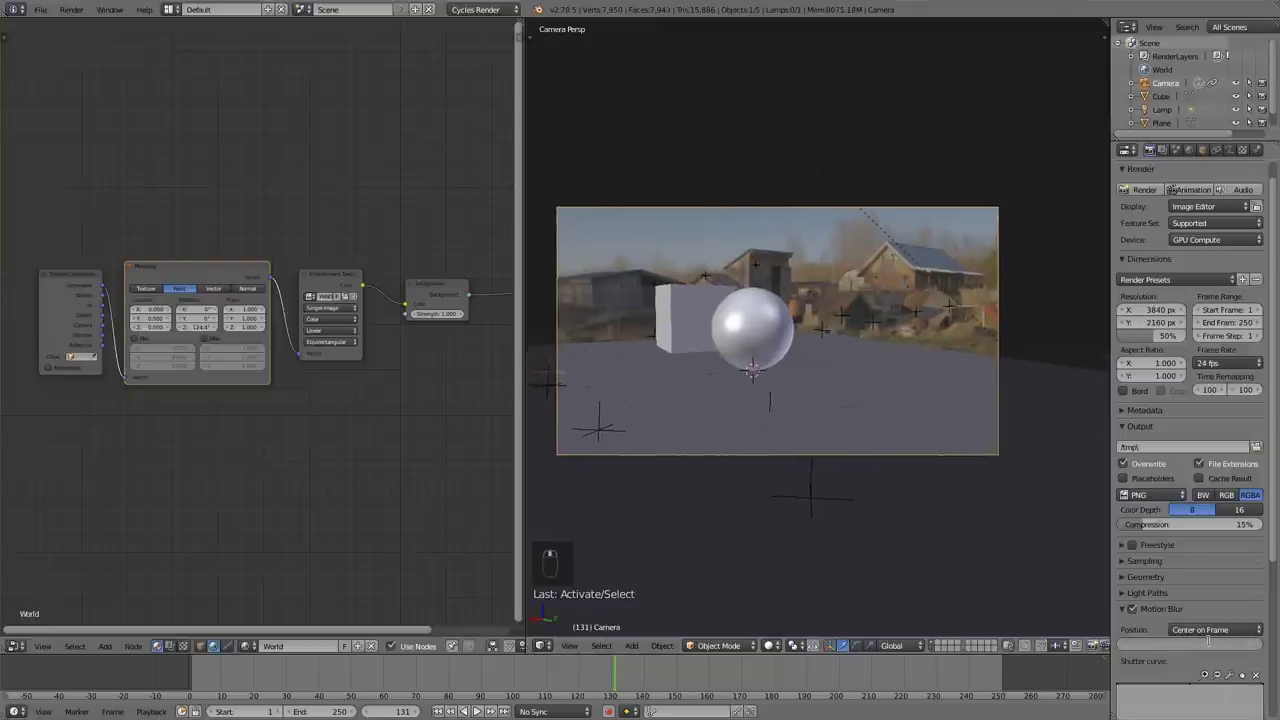
pyautogui.write('12')
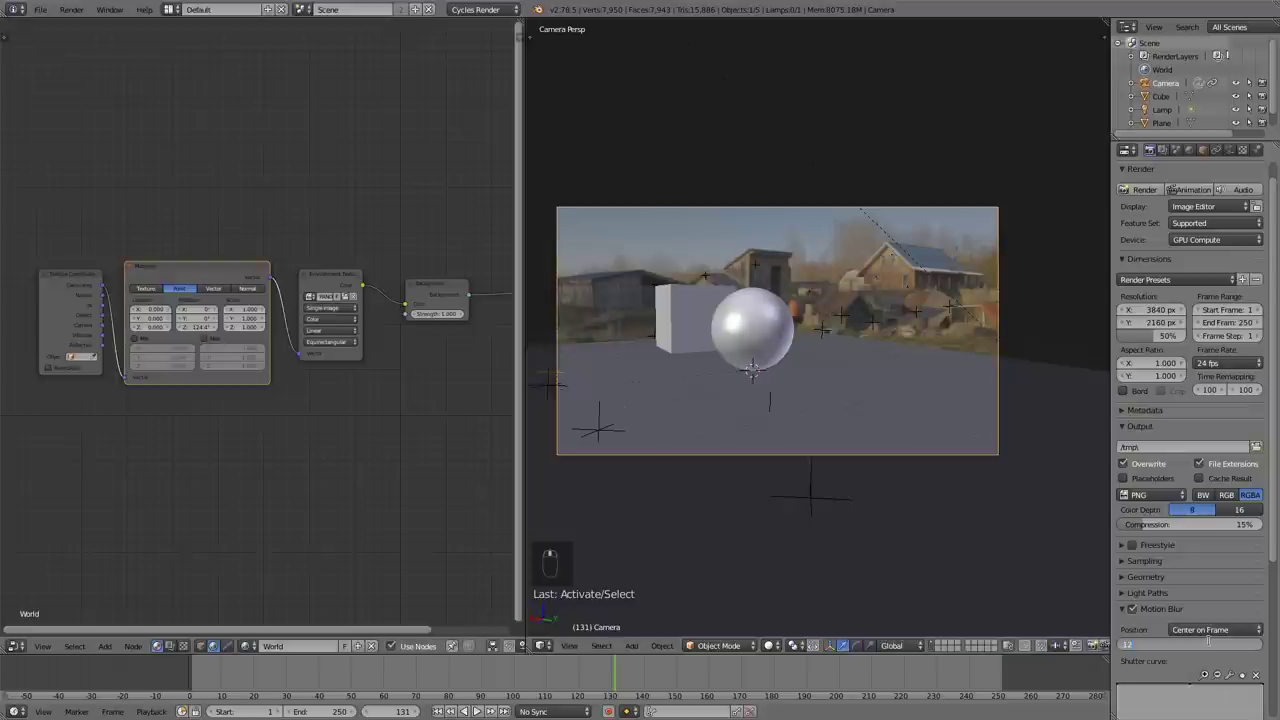
pyautogui.write('2')
pyautogui.press('Return')
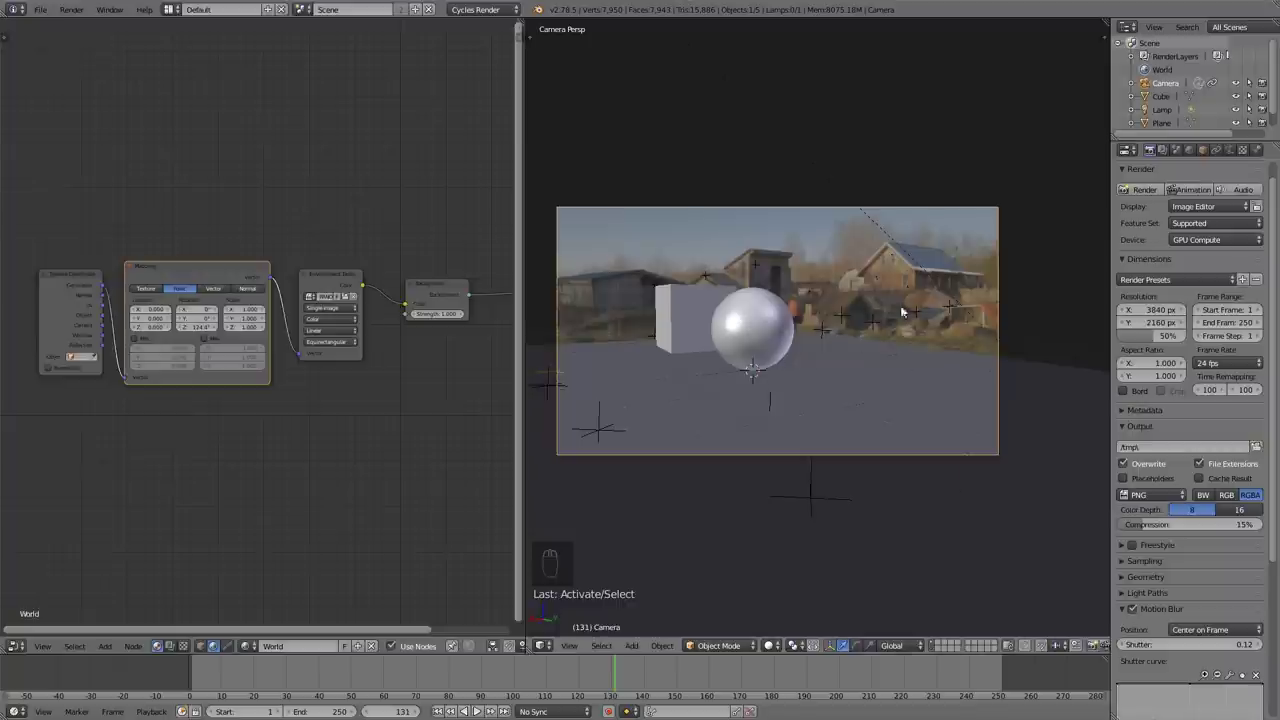
# Step: Go to frame 130 of the timeline and save the project file
pyautogui.moveTo(646, 682); pyautogui.dragTo(611, 671)
pyautogui.click(607, 672)
pyautogui.scroll(3, 771, 471)
pyautogui.keyDown('shift'); pyautogui.moveTo(751, 450); pyautogui.dragTo(834, 474, button='middle'); pyautogui.keyUp('shift')
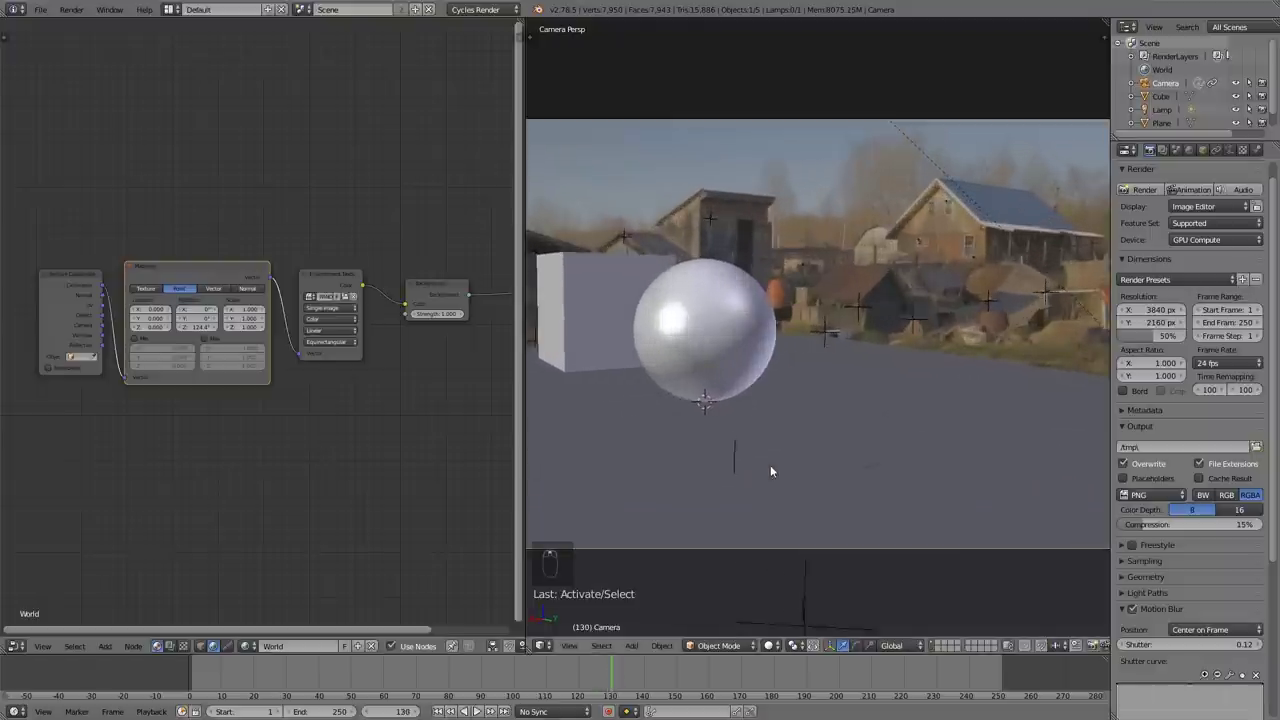
pyautogui.click(41, 9)
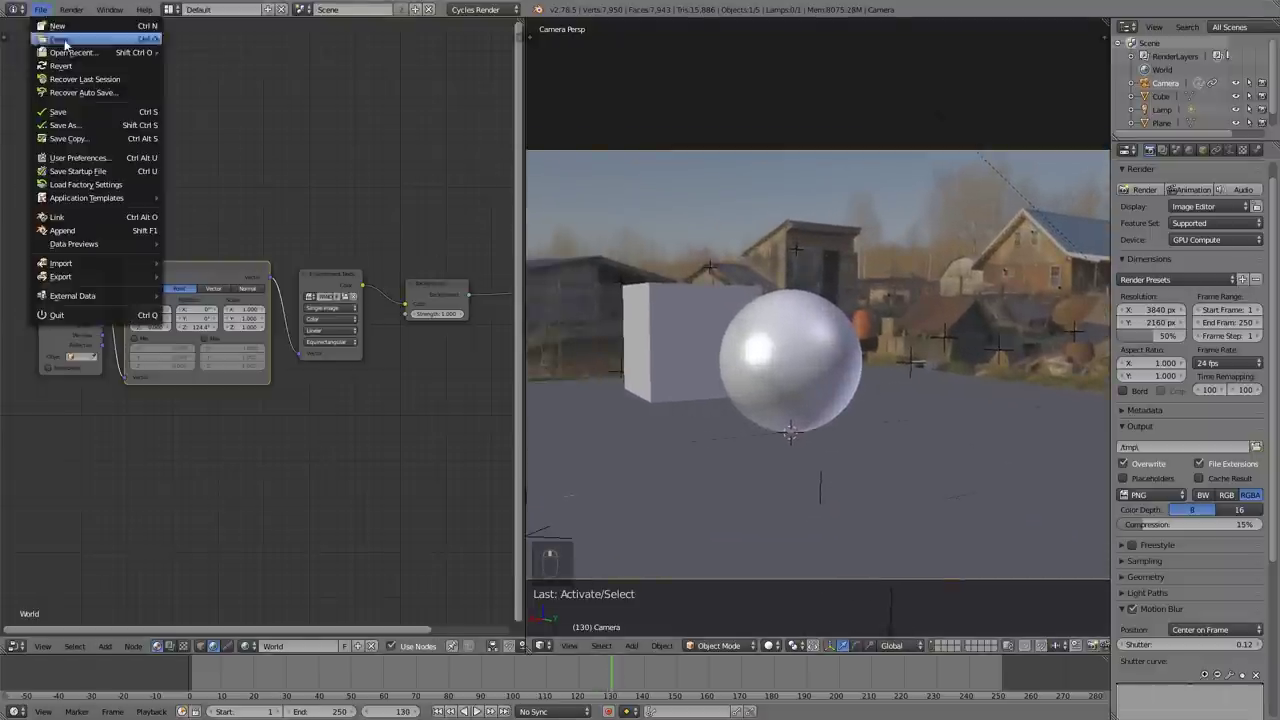
pyautogui.click(80, 111)
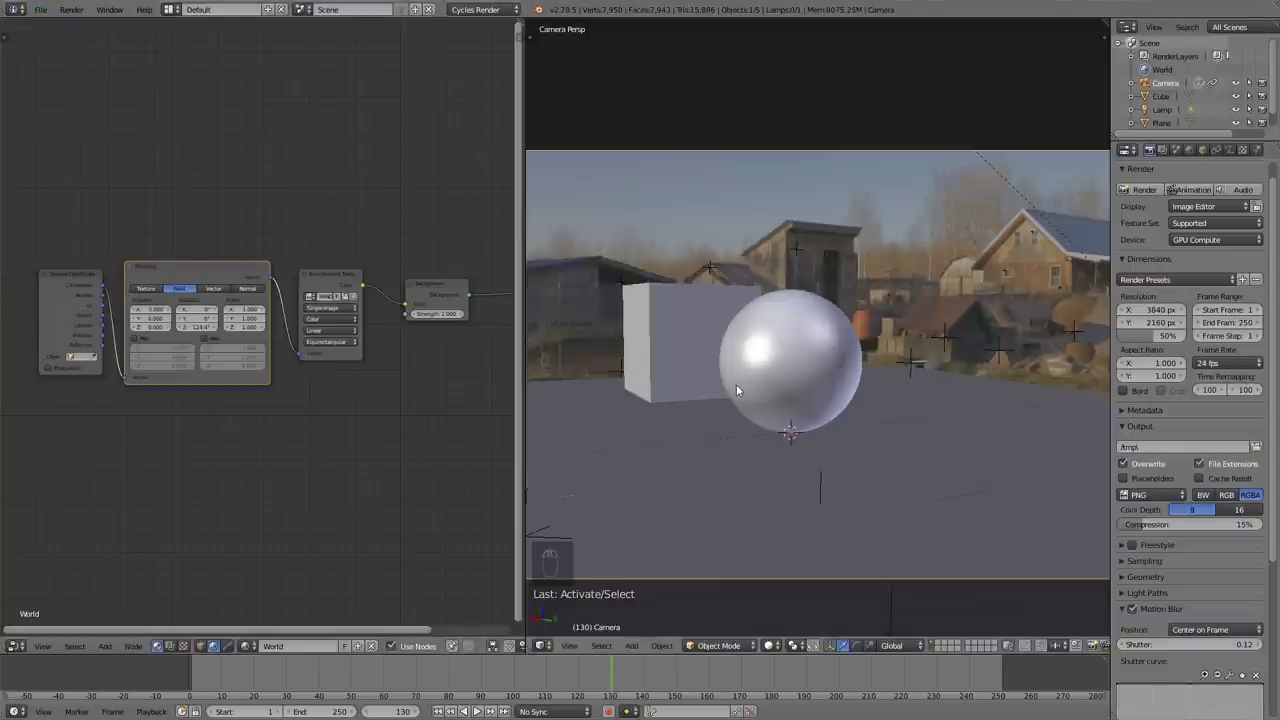
# Step: Start a test render of frame 130, inspect the reflective sphere up close, and cancel the render
pyautogui.press('F12')
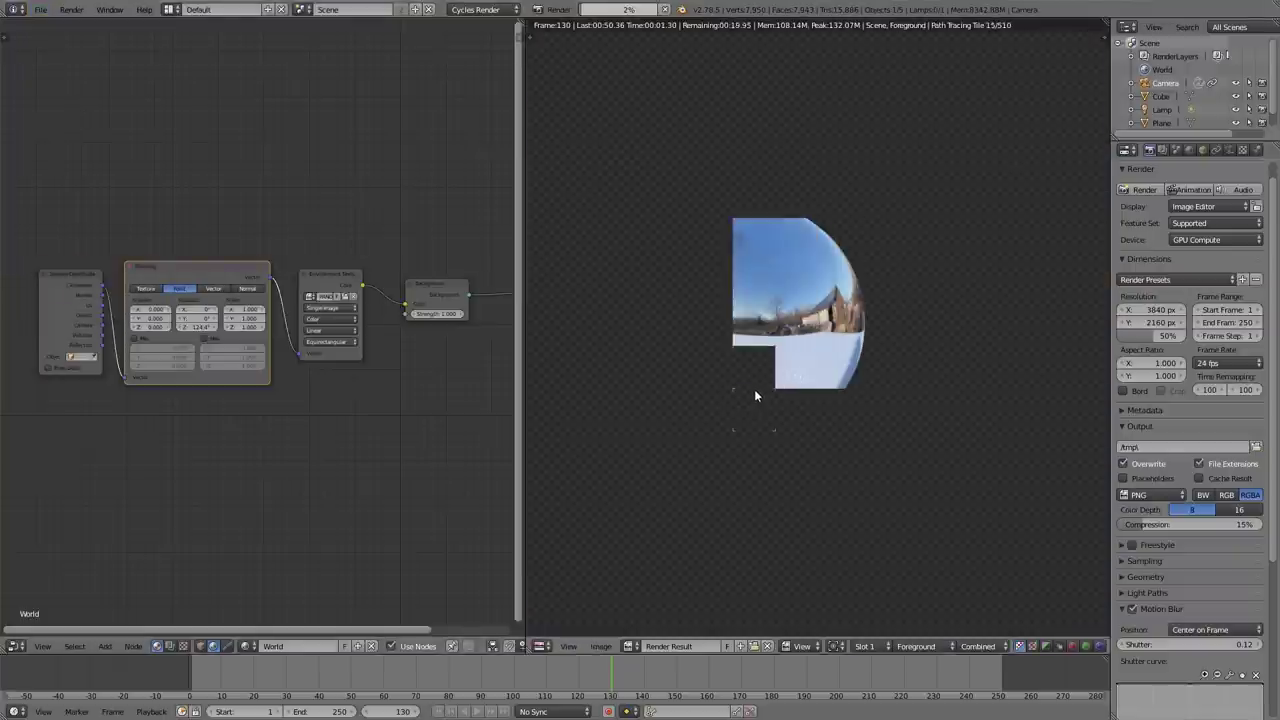
pyautogui.scroll(5, 800, 290)
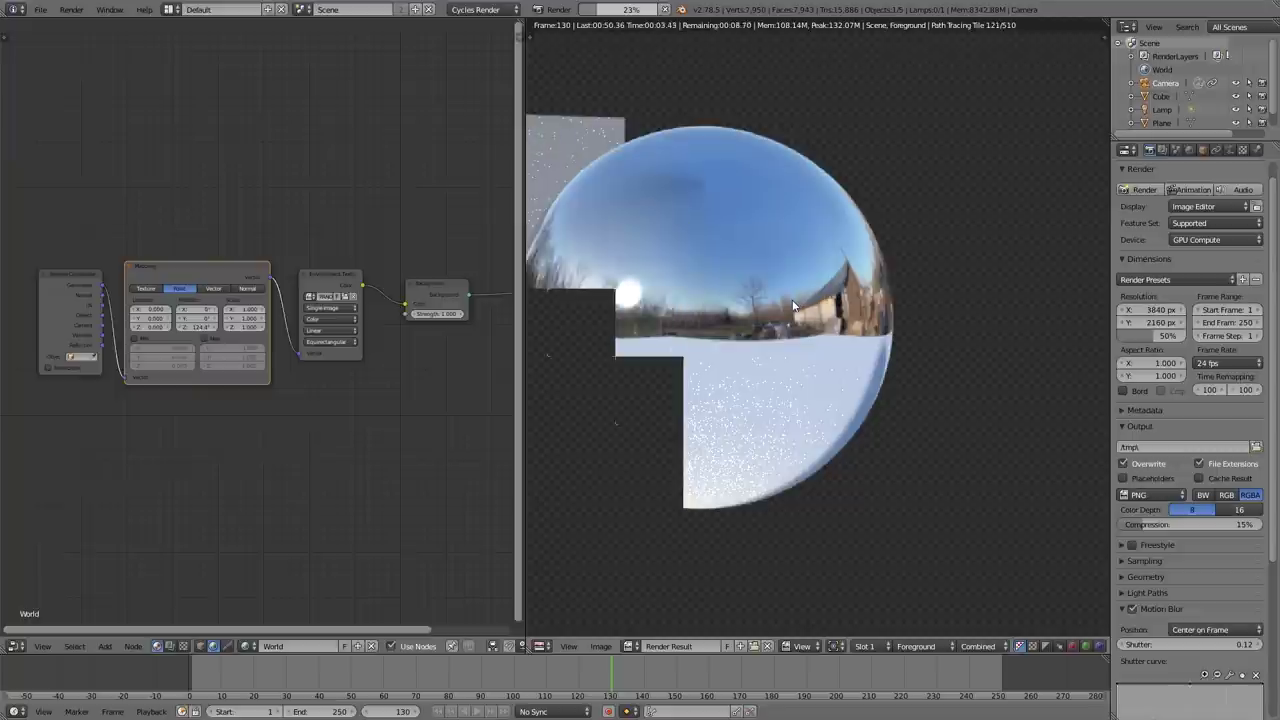
pyautogui.press('Escape')
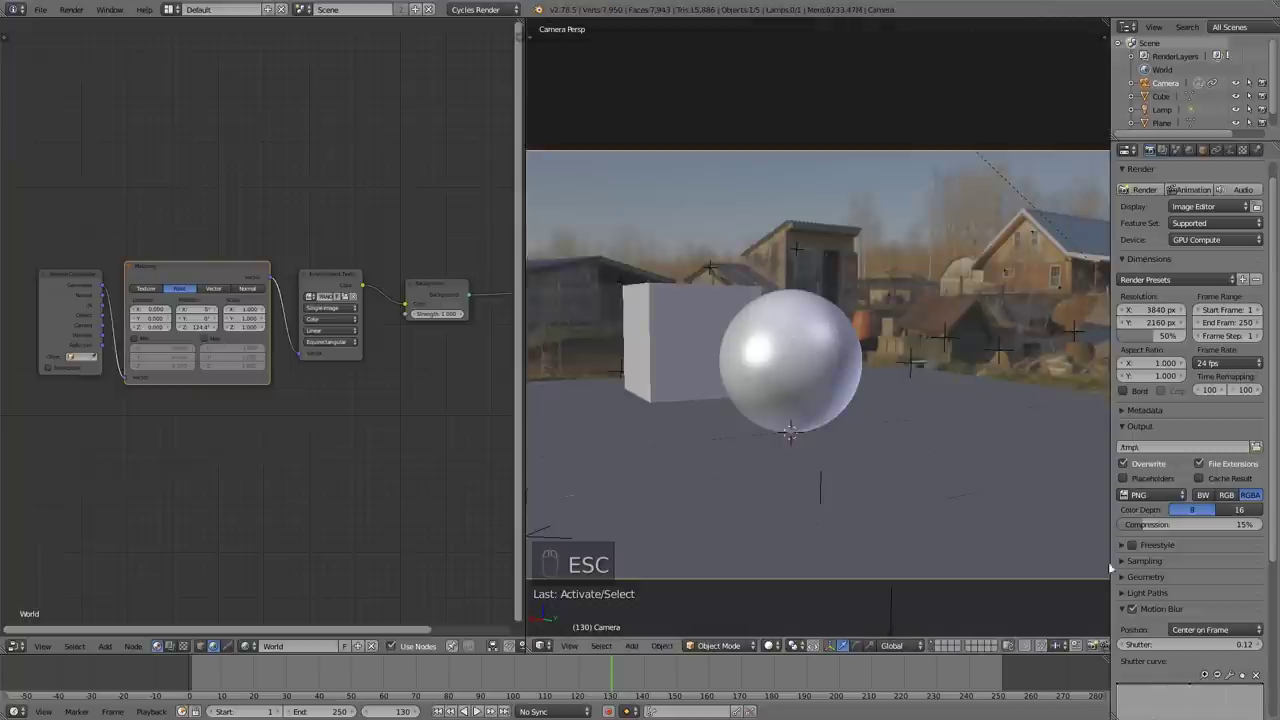
# Step: Set the motion blur shutter to 1.00
pyautogui.click(1222, 645)
pyautogui.write('1')
pyautogui.press('Return')
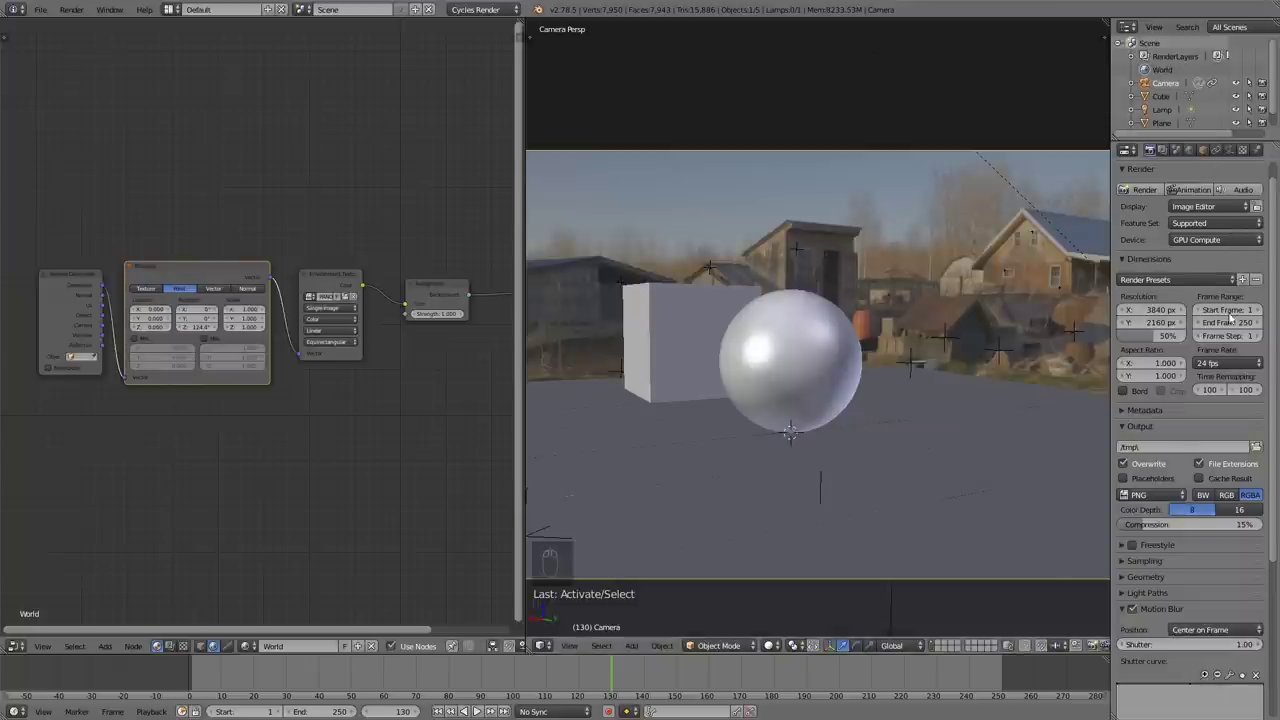
# Step: Set the render tile size to 256 by 256, start a test render of frame 130, and cancel it
pyautogui.scroll(-5, 1184, 451)
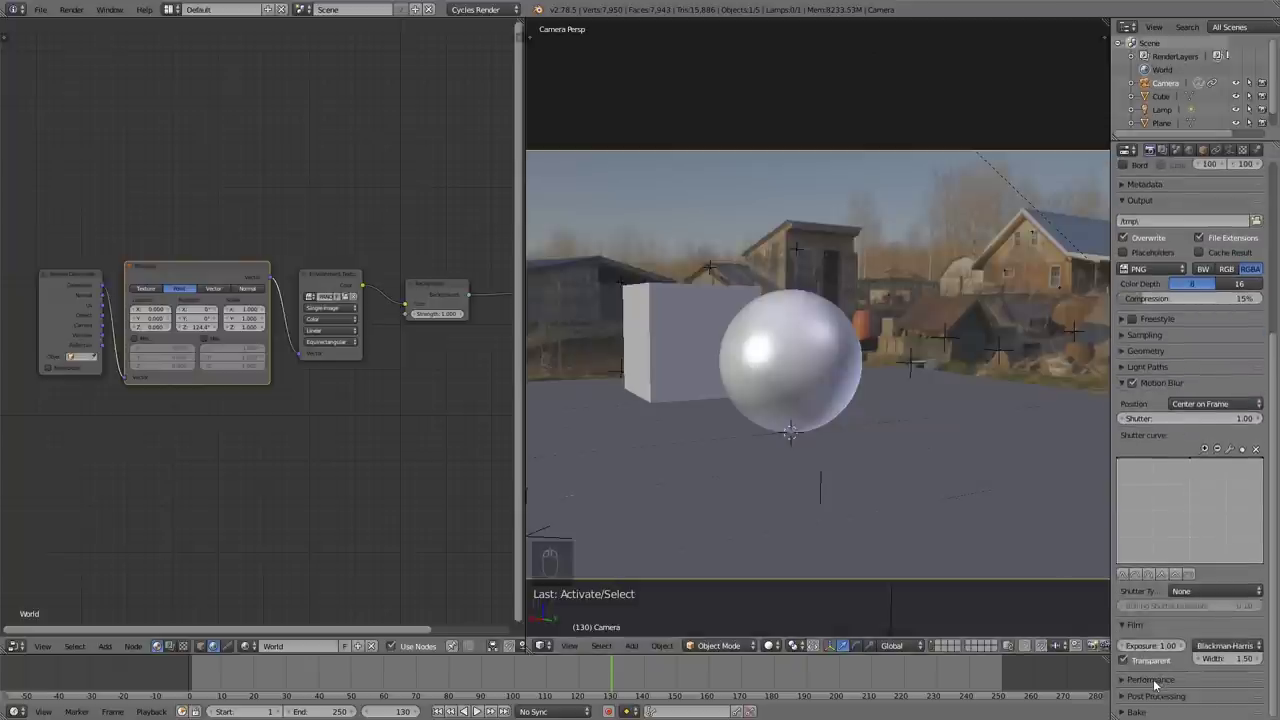
pyautogui.click(1150, 679)
pyautogui.scroll(-3, 1165, 670)
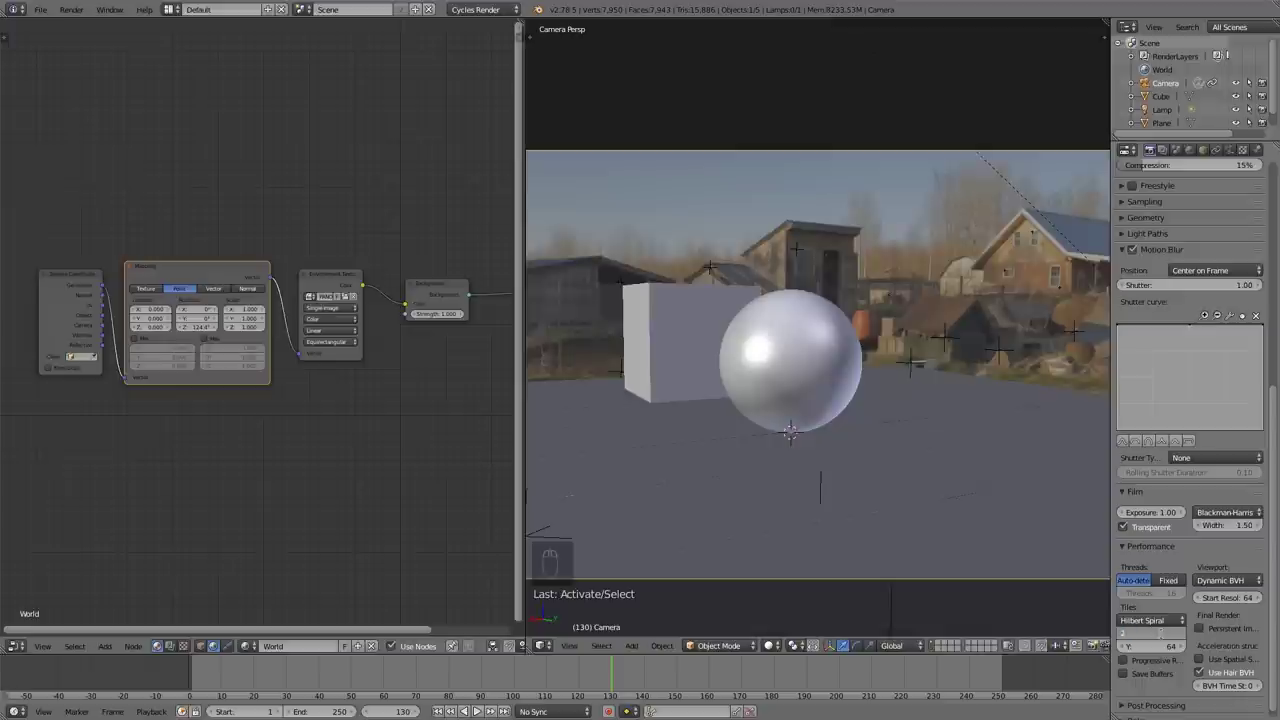
pyautogui.write('6')
pyautogui.press('Tab')
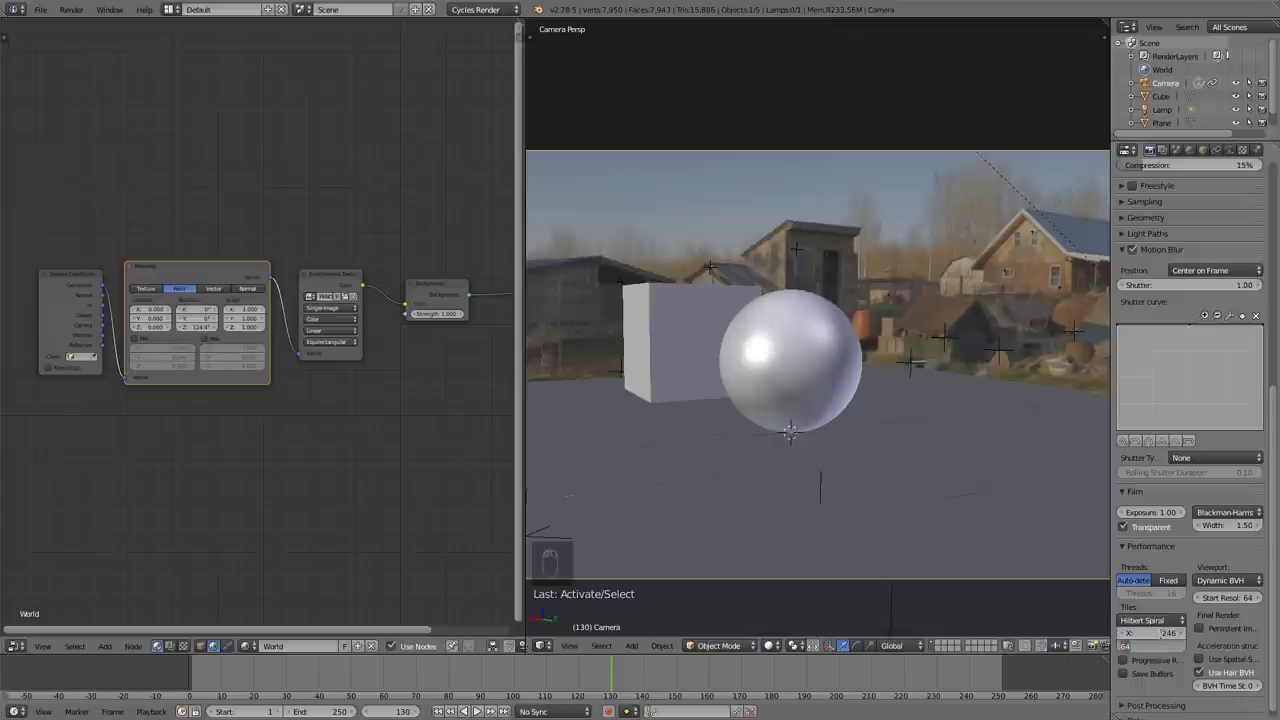
pyautogui.click(1153, 632)
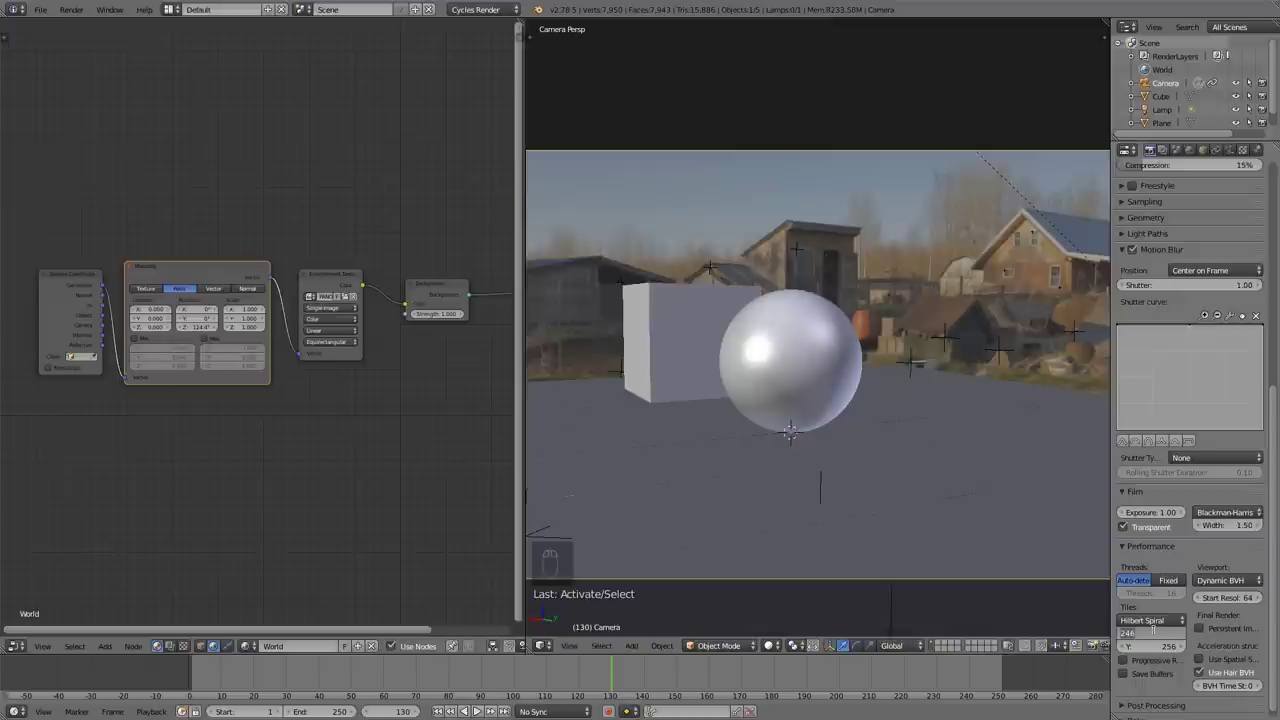
pyautogui.write('256')
pyautogui.press('Return')
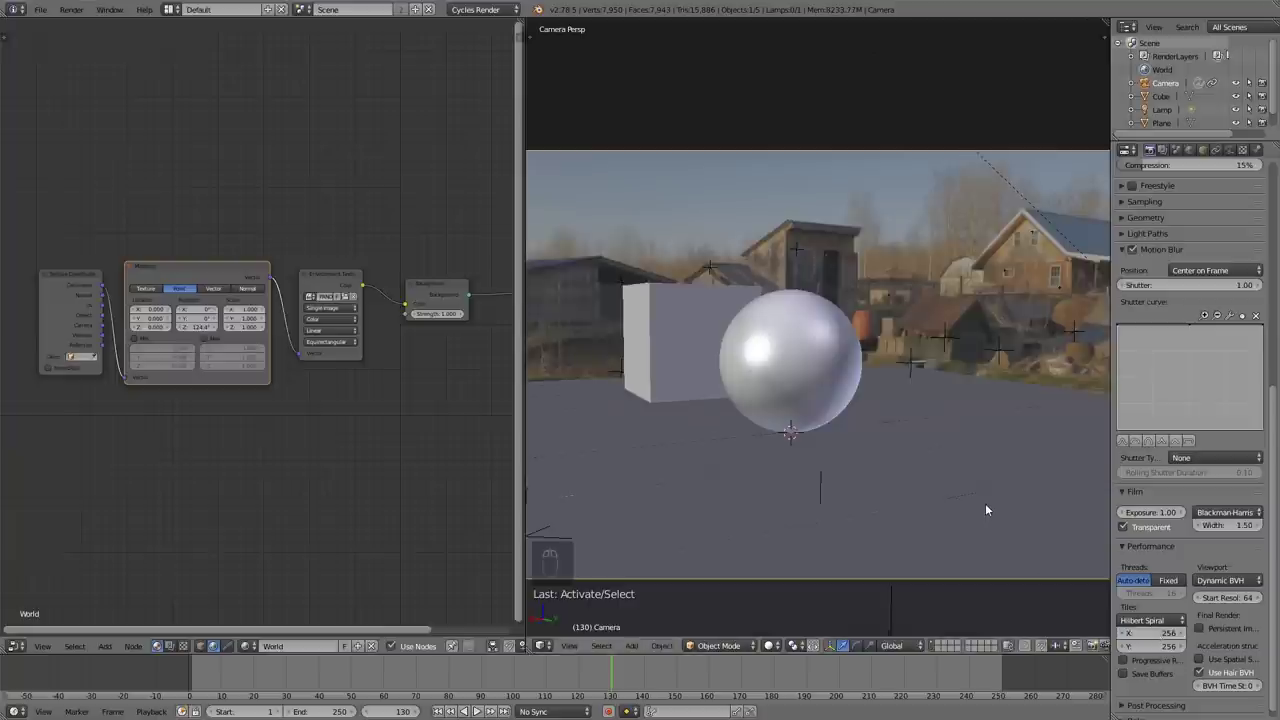
pyautogui.press('F12')
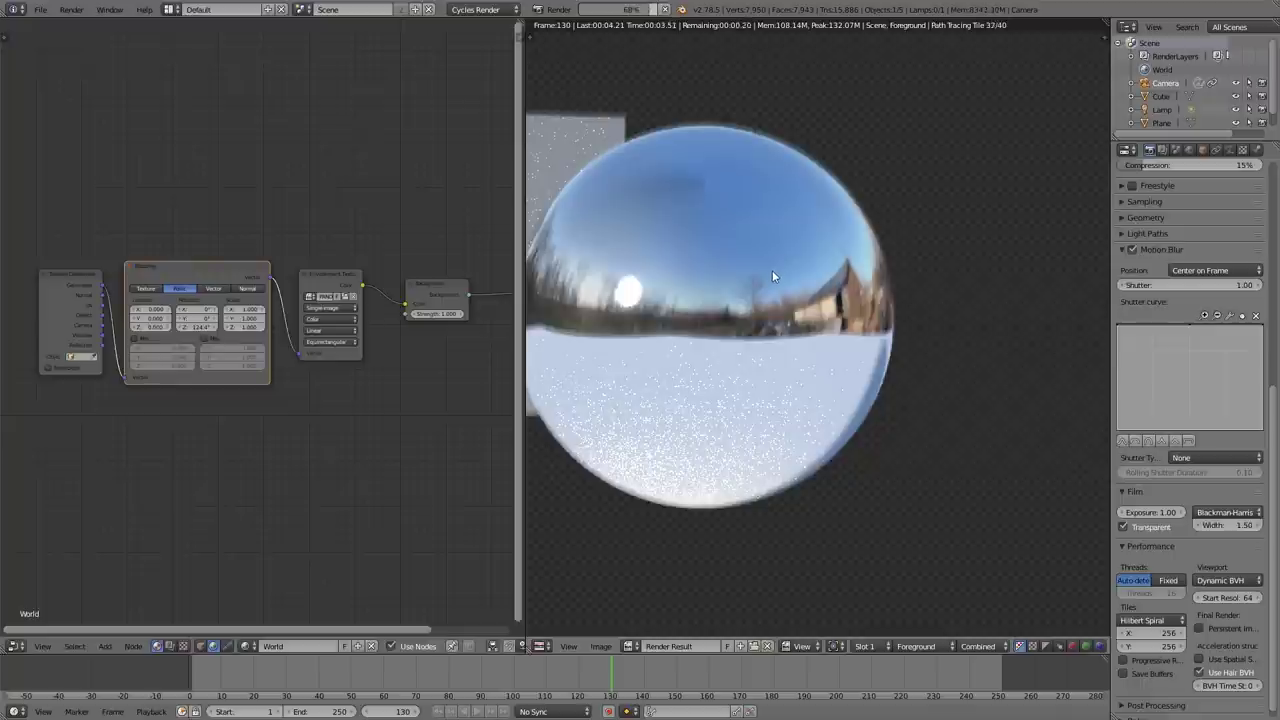
pyautogui.press('Escape')
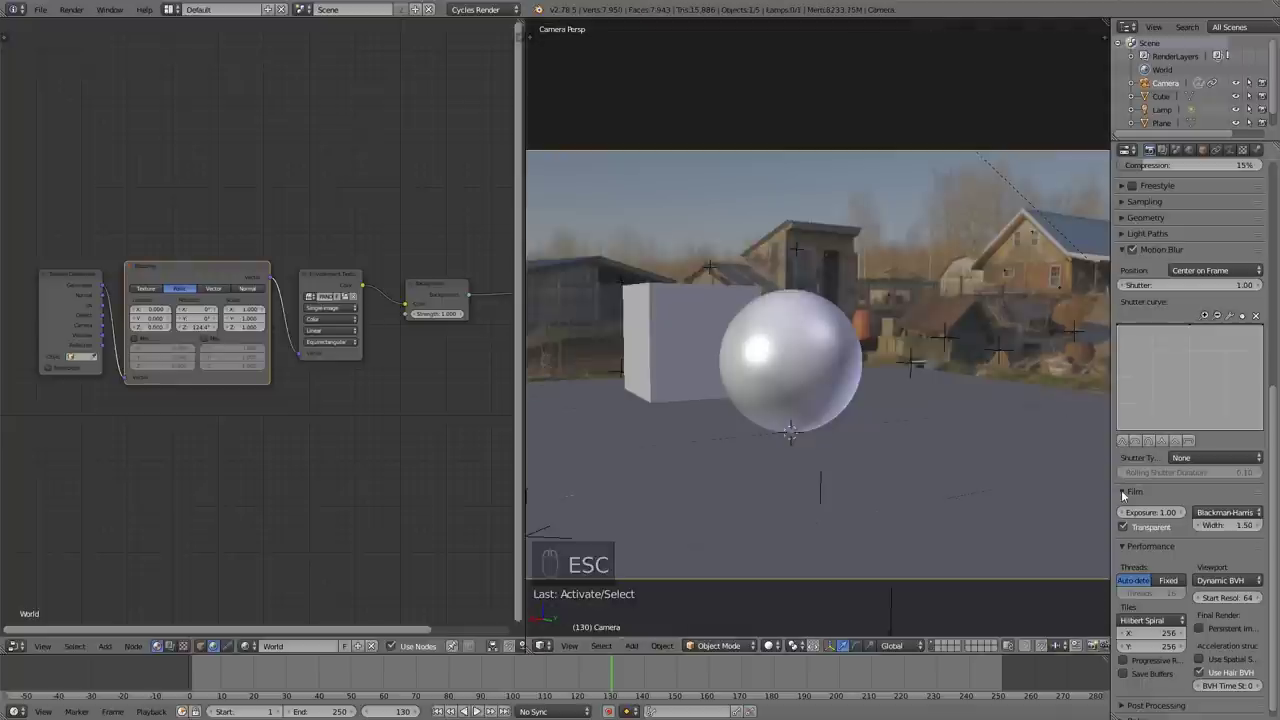
# Step: Set the motion blur shutter to 0.20
pyautogui.scroll(-1, 1193, 576)
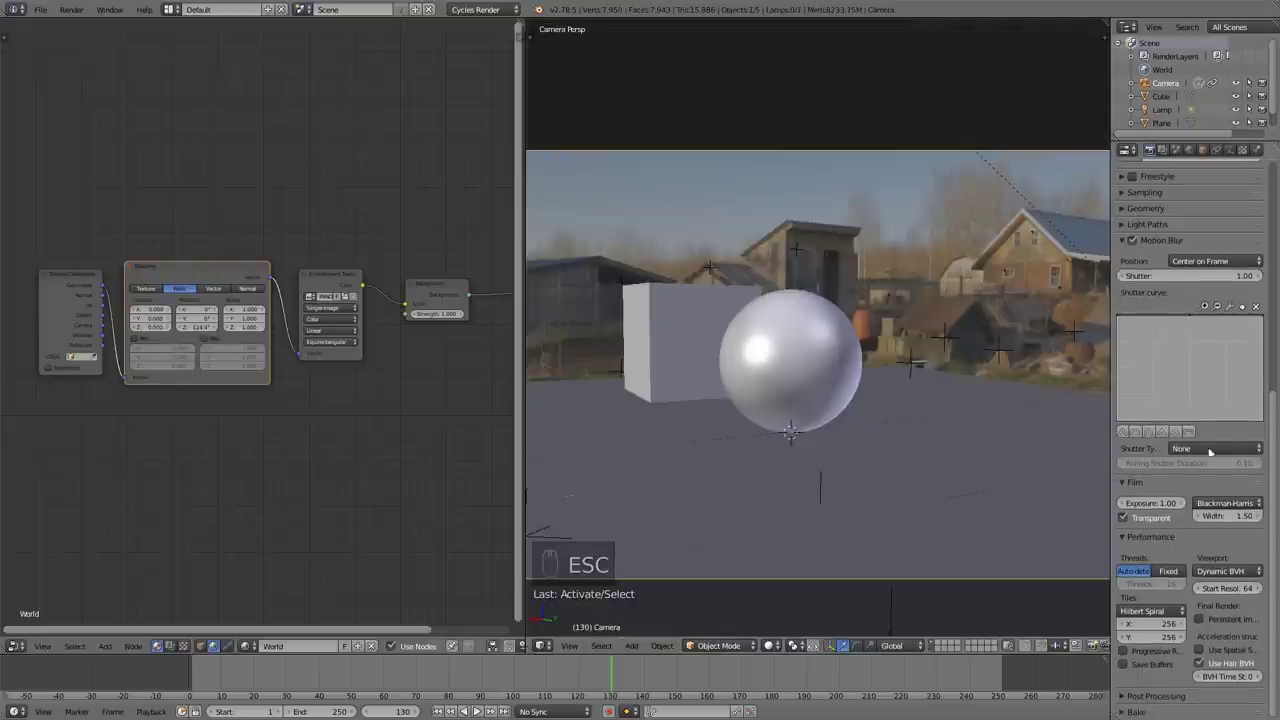
pyautogui.click(1193, 275)
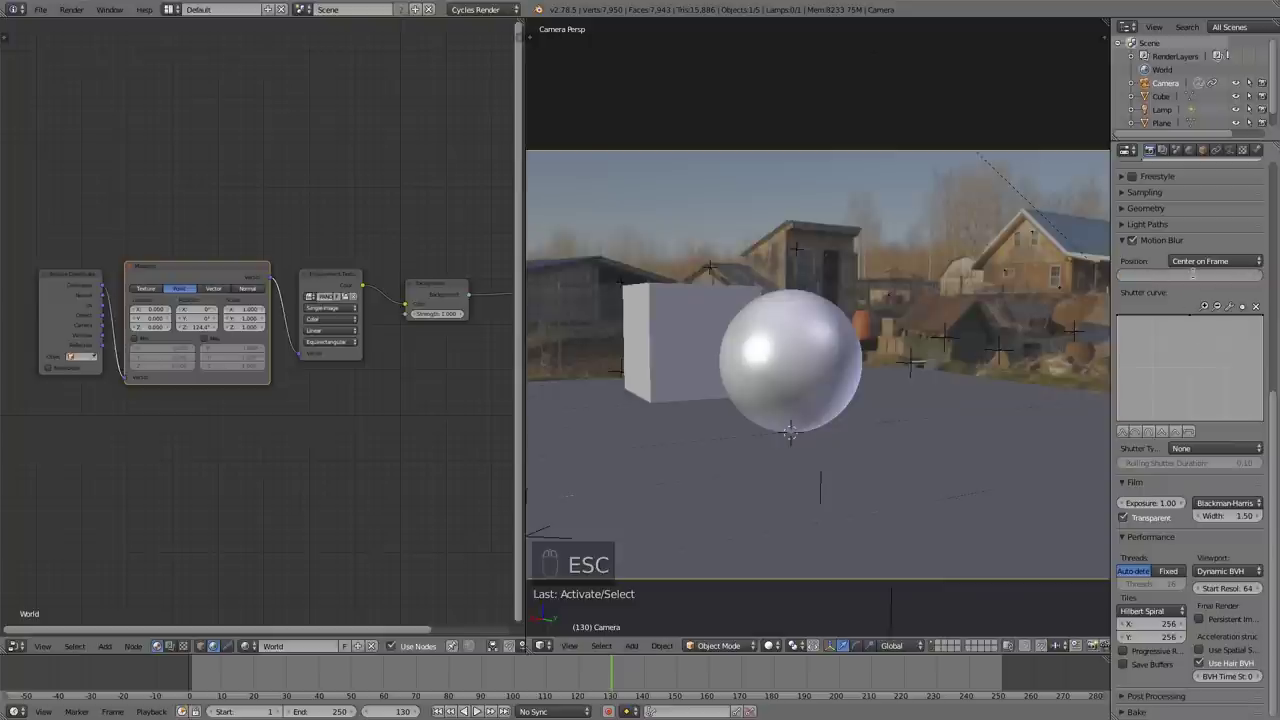
pyautogui.write('.2')
pyautogui.press('Return')
# Step: Render frame 130, inspect the full image with its shadows in a slightly widened view, and close the result
pyautogui.scroll(-2, 844, 385)
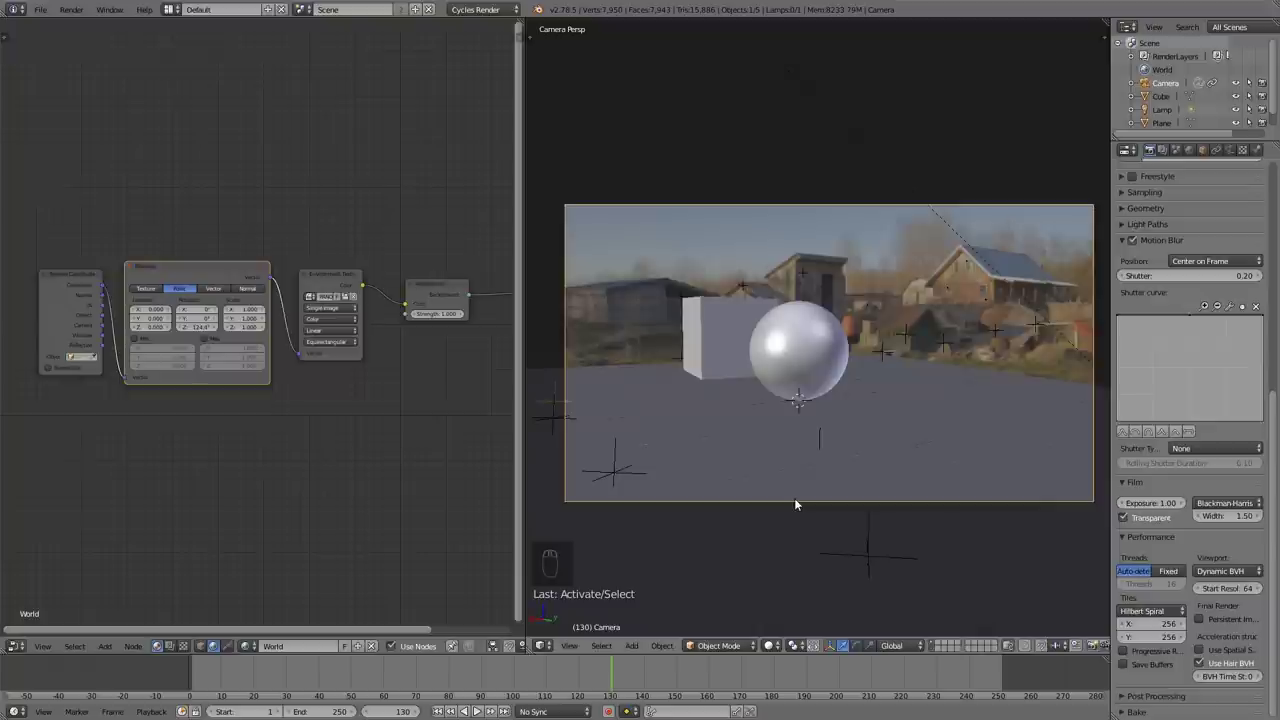
pyautogui.press('F12')
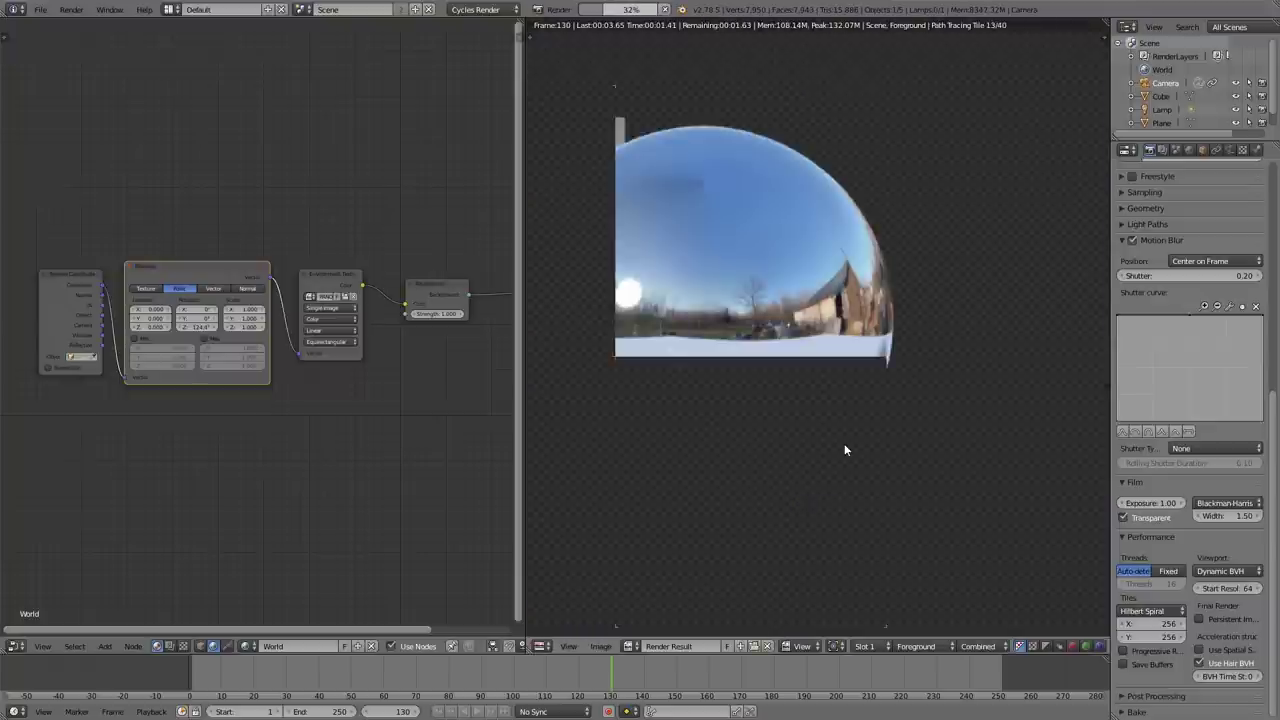
pyautogui.scroll(-4, 832, 425)
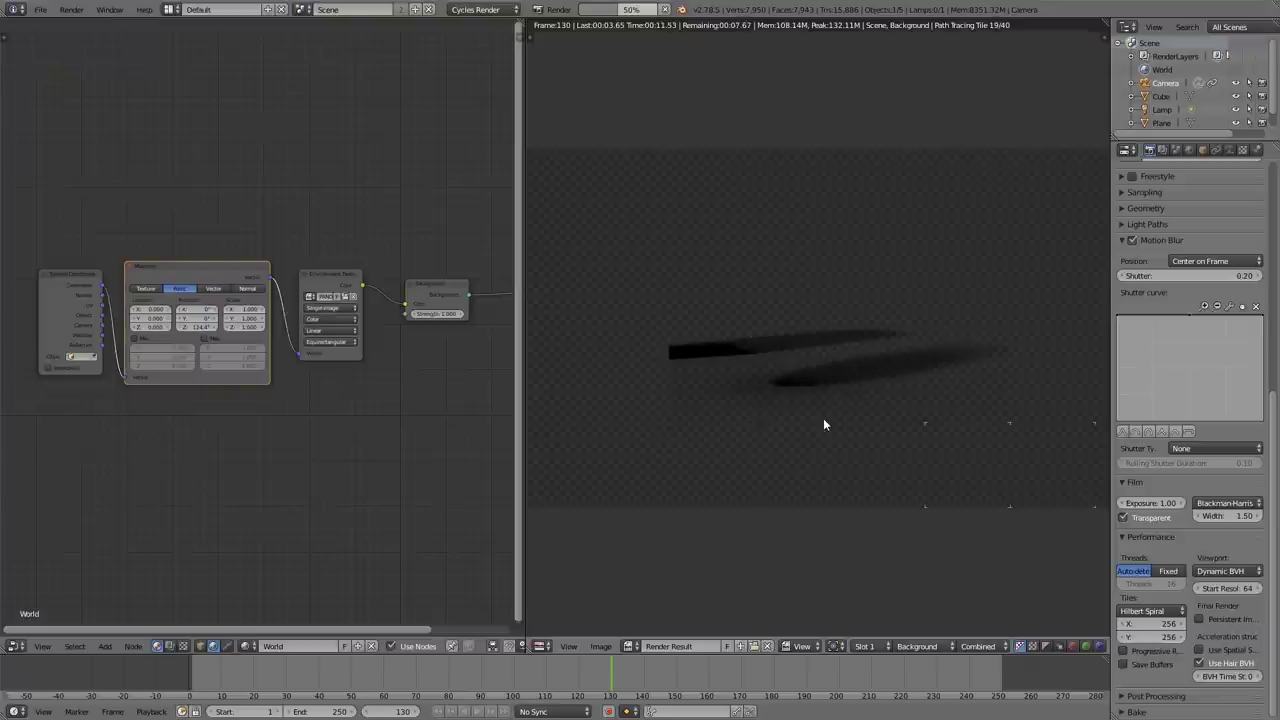
pyautogui.scroll(-1, 823, 418)
pyautogui.moveTo(527, 397); pyautogui.dragTo(499, 395)
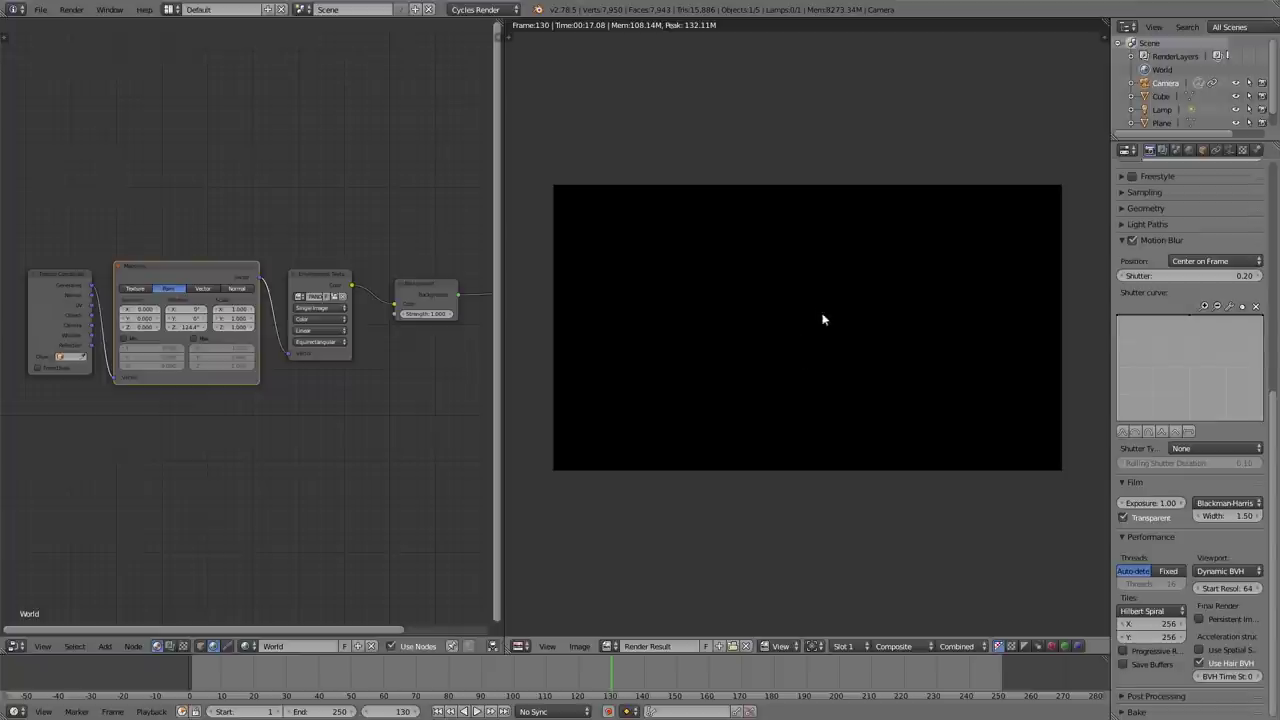
pyautogui.press('Escape')
# Step: Select the sun lamp and rotate it freehand to a steeper downward angle from a side-on view
pyautogui.rightClick(948, 246)
pyautogui.scroll(-2, 865, 342)
pyautogui.press('KP_3')
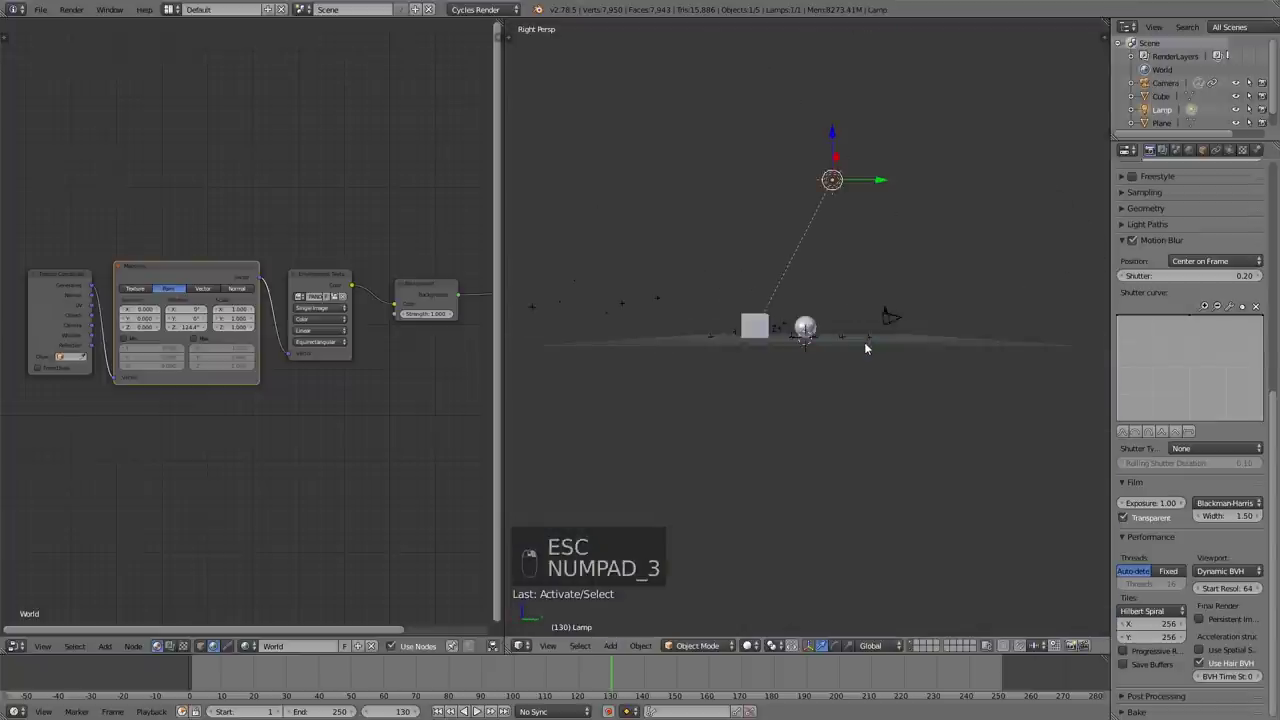
pyautogui.moveTo(866, 348); pyautogui.dragTo(713, 348, button='middle')
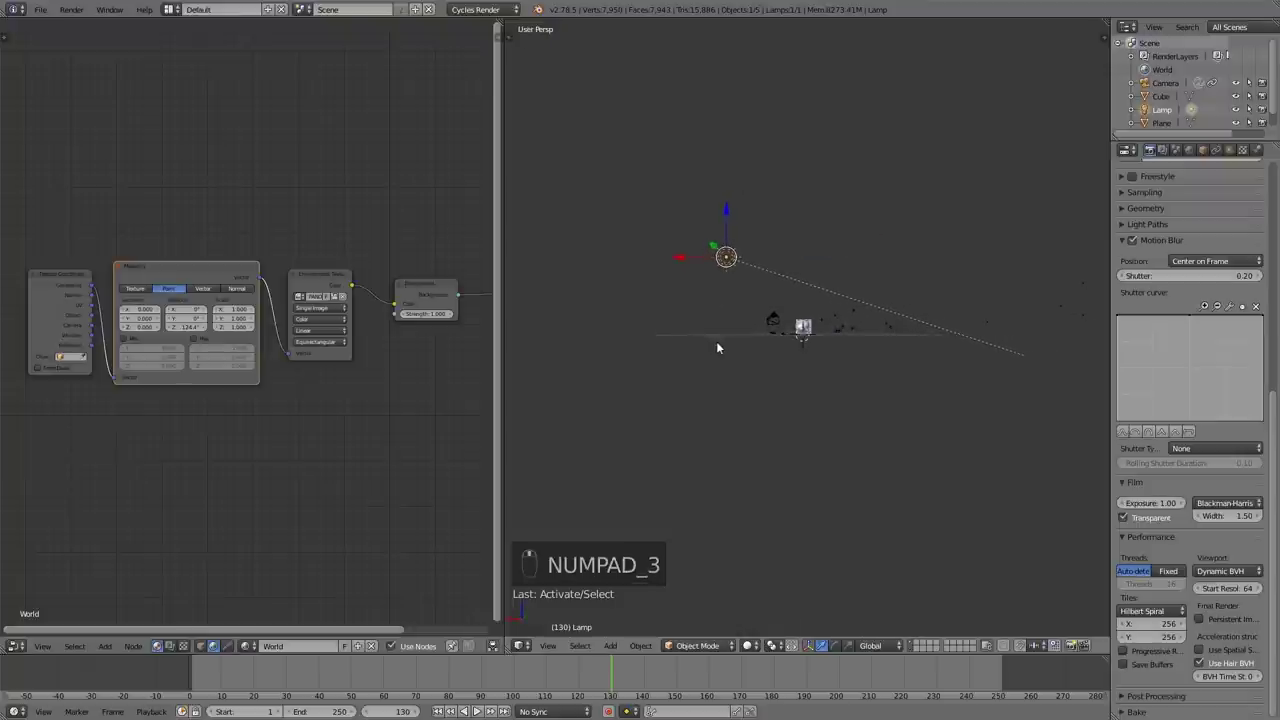
pyautogui.press('r')
pyautogui.click(870, 397)
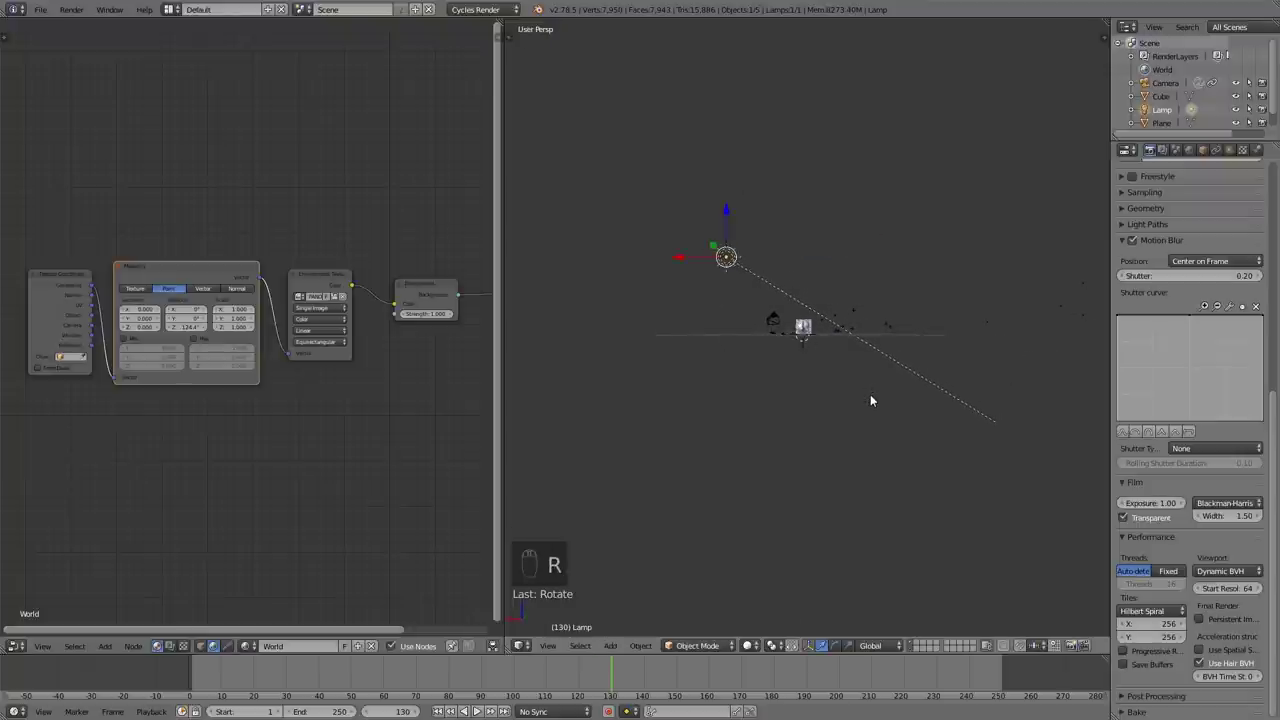
# Step: Scale up the ground plane, shift it horizontally under the test objects, and deselect everything in the camera view
pyautogui.moveTo(817, 380); pyautogui.dragTo(891, 371, button='middle')
pyautogui.rightClick(893, 372)
pyautogui.press('s')
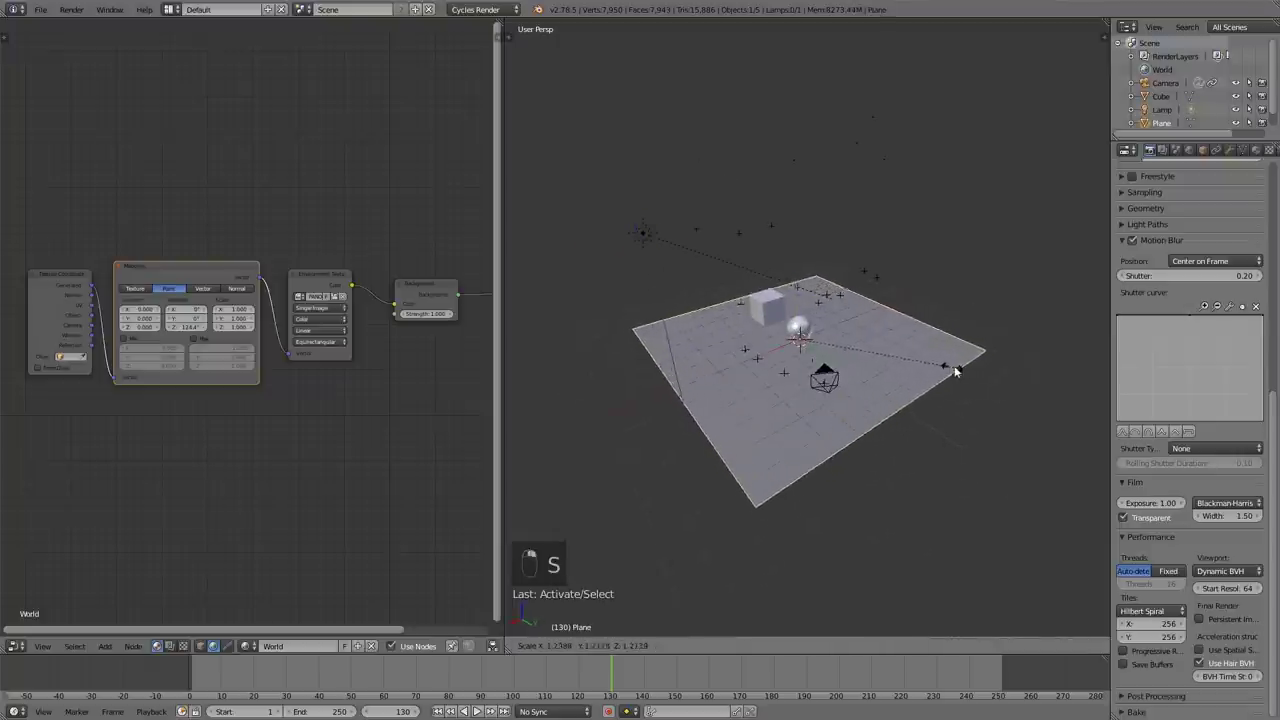
pyautogui.click(975, 366)
pyautogui.moveTo(762, 355); pyautogui.dragTo(806, 329)
pyautogui.moveTo(880, 343); pyautogui.dragTo(842, 331)
pyautogui.press('KP_0')
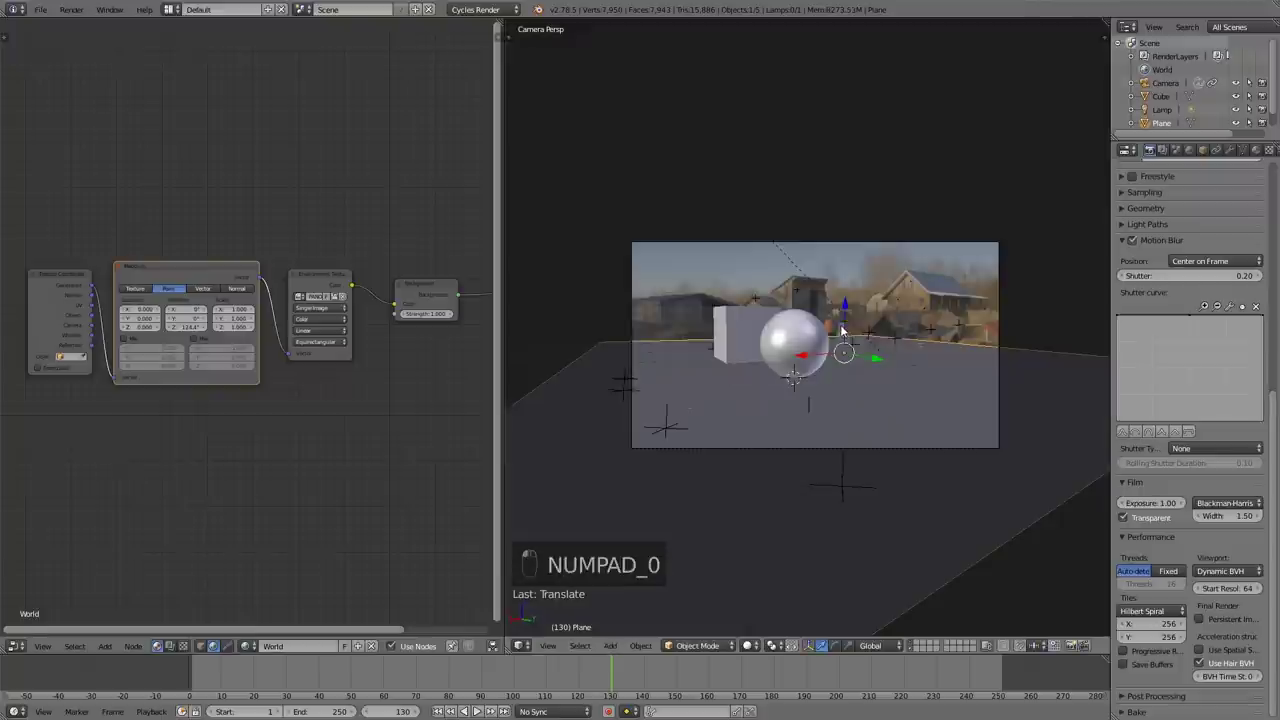
pyautogui.press('a')
pyautogui.press('a')
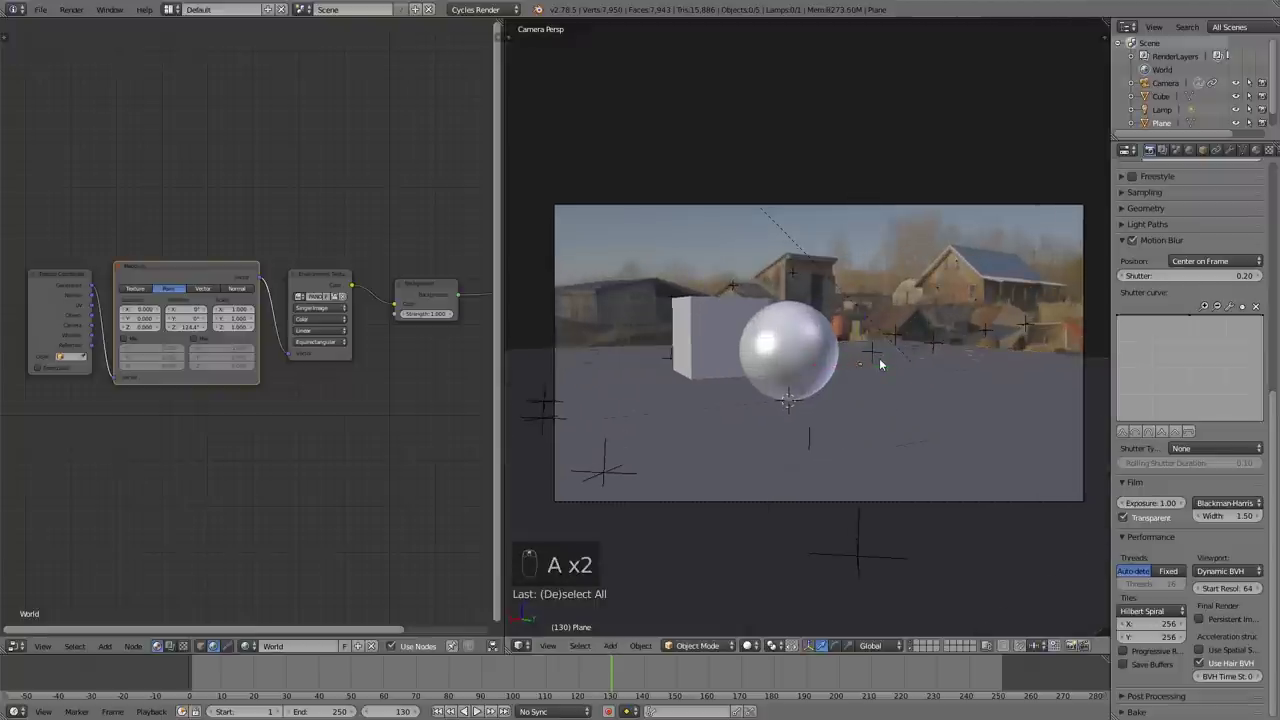
pyautogui.scroll(-2, 885, 370)
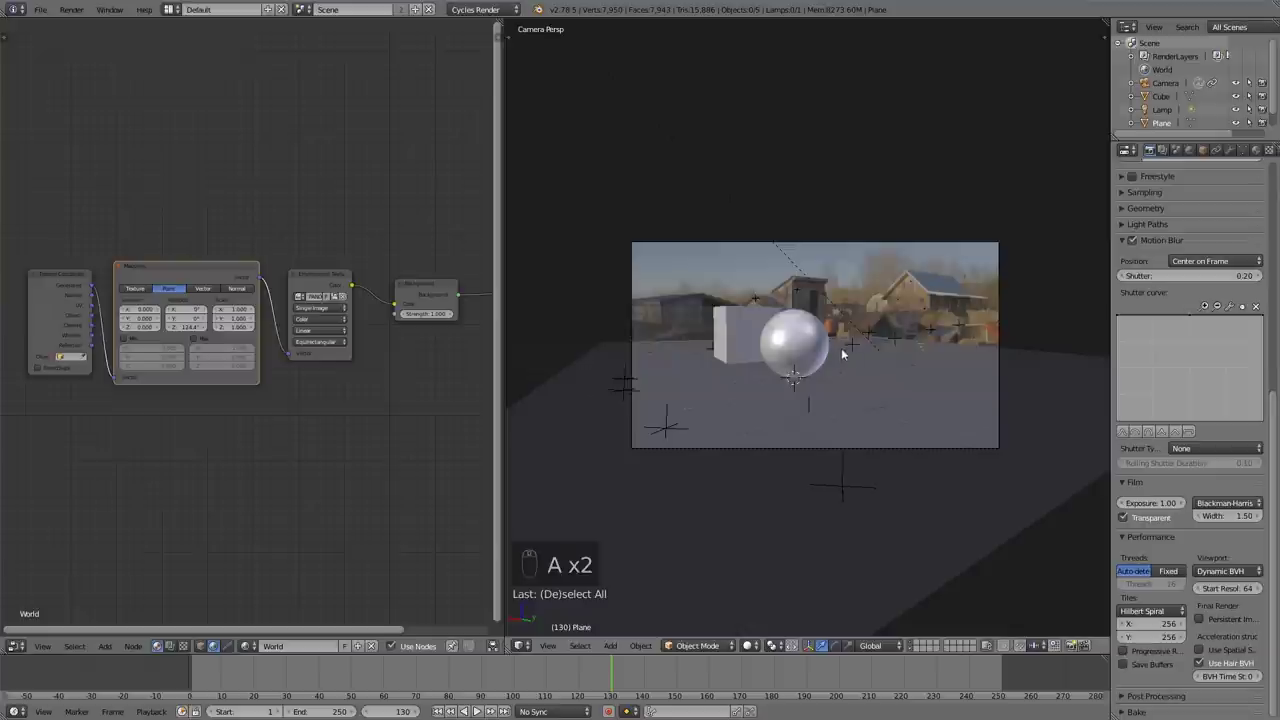
# Step: Set Filter Glossy to 1.00 in the light path settings and start a render of frame 130
pyautogui.scroll(6, 1194, 356)
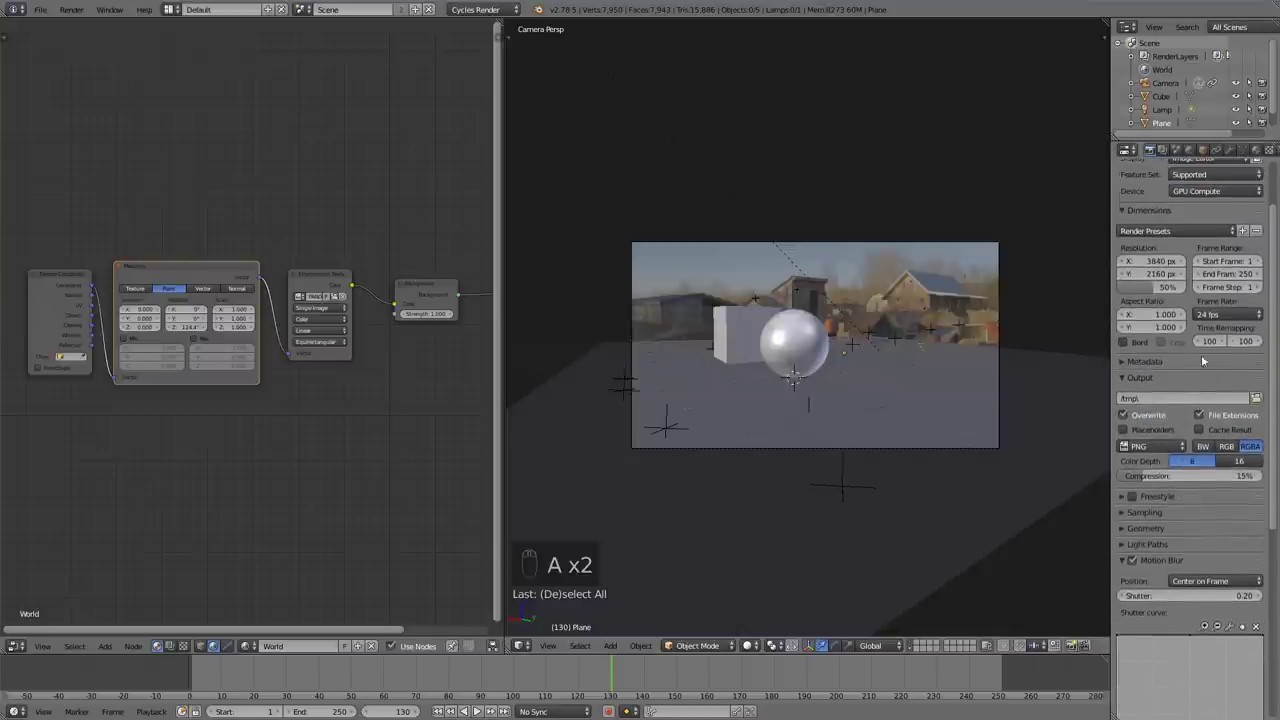
pyautogui.click(1146, 433)
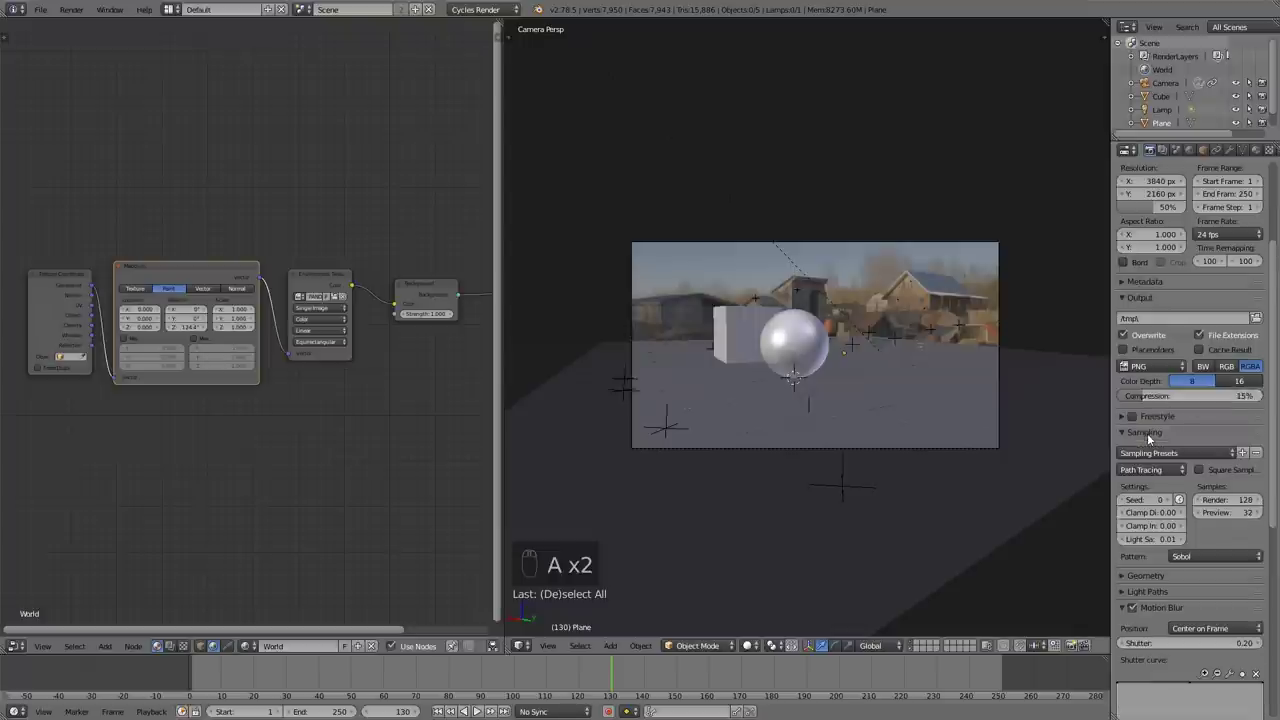
pyautogui.click(1152, 430)
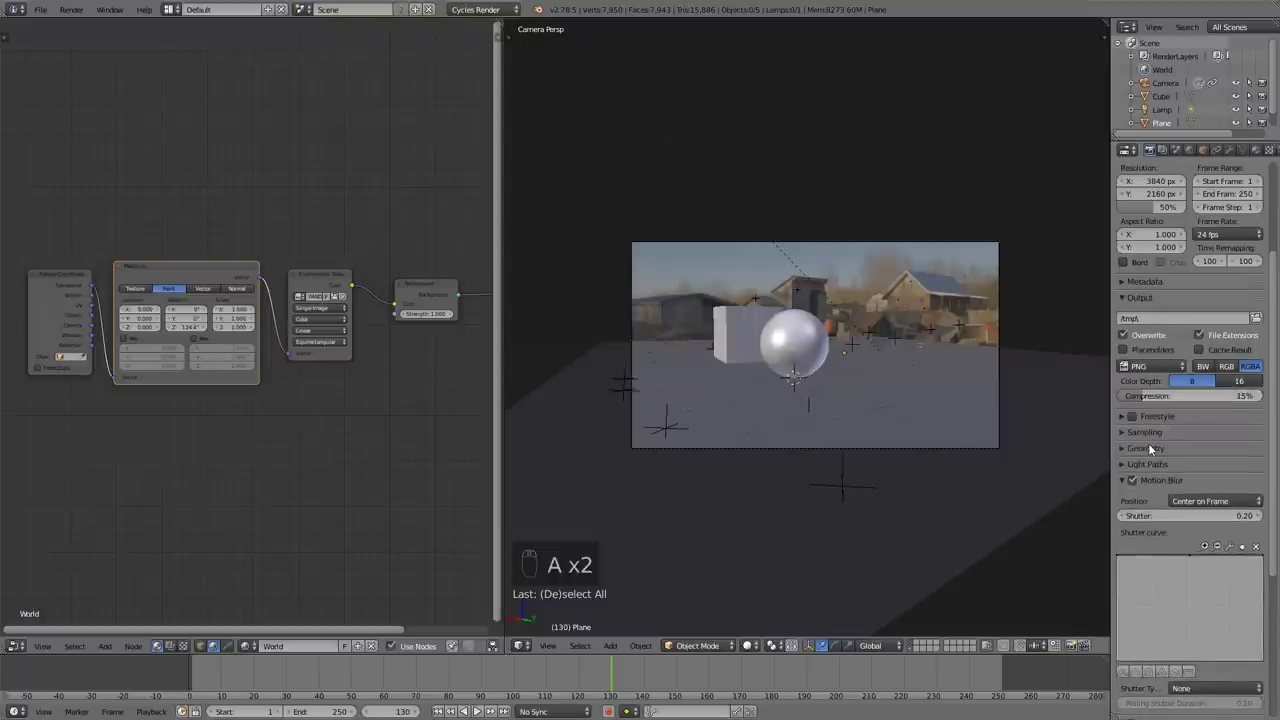
pyautogui.click(1148, 446)
pyautogui.click(1148, 448)
pyautogui.click(1149, 464)
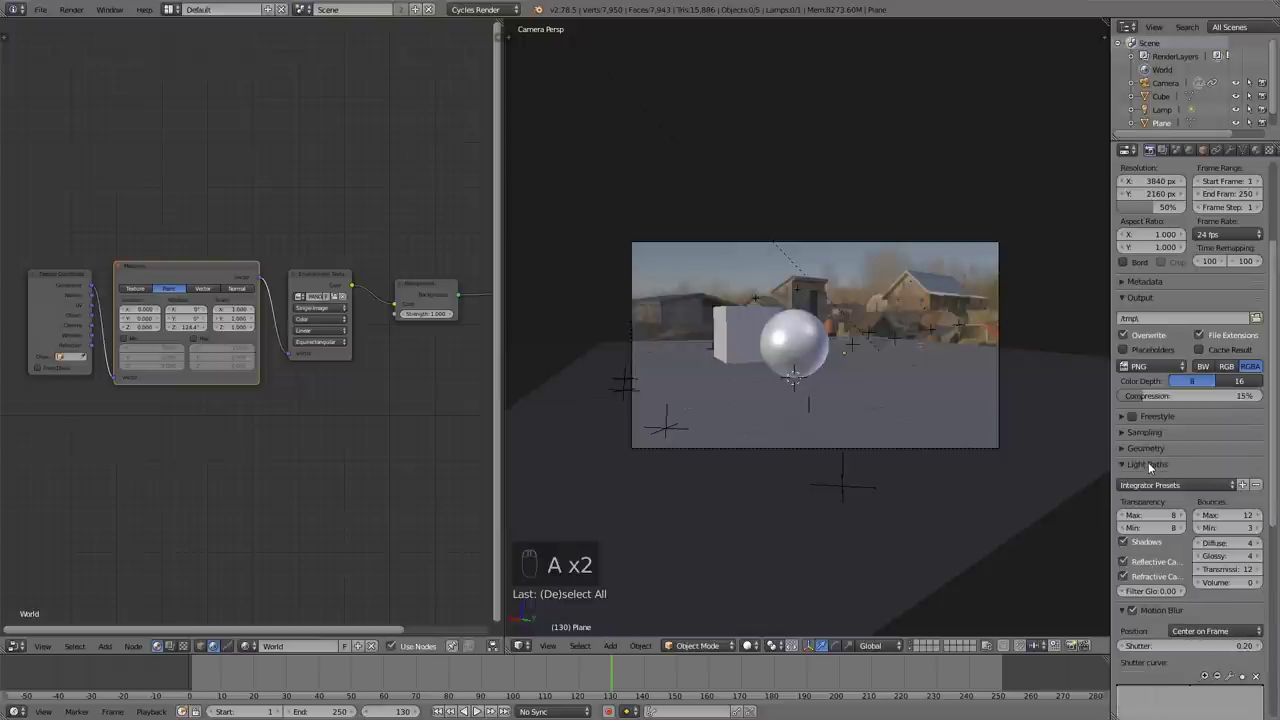
pyautogui.click(1152, 589)
pyautogui.write('1')
pyautogui.press('Return')
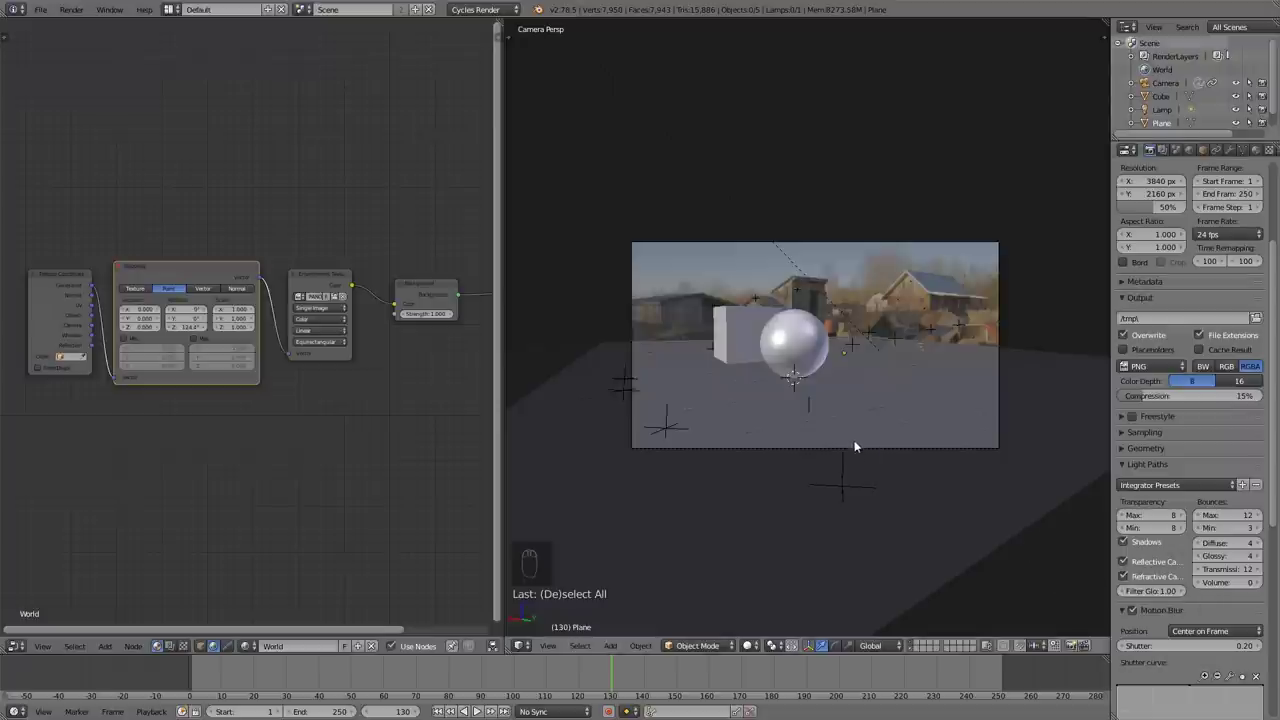
pyautogui.press('F12')
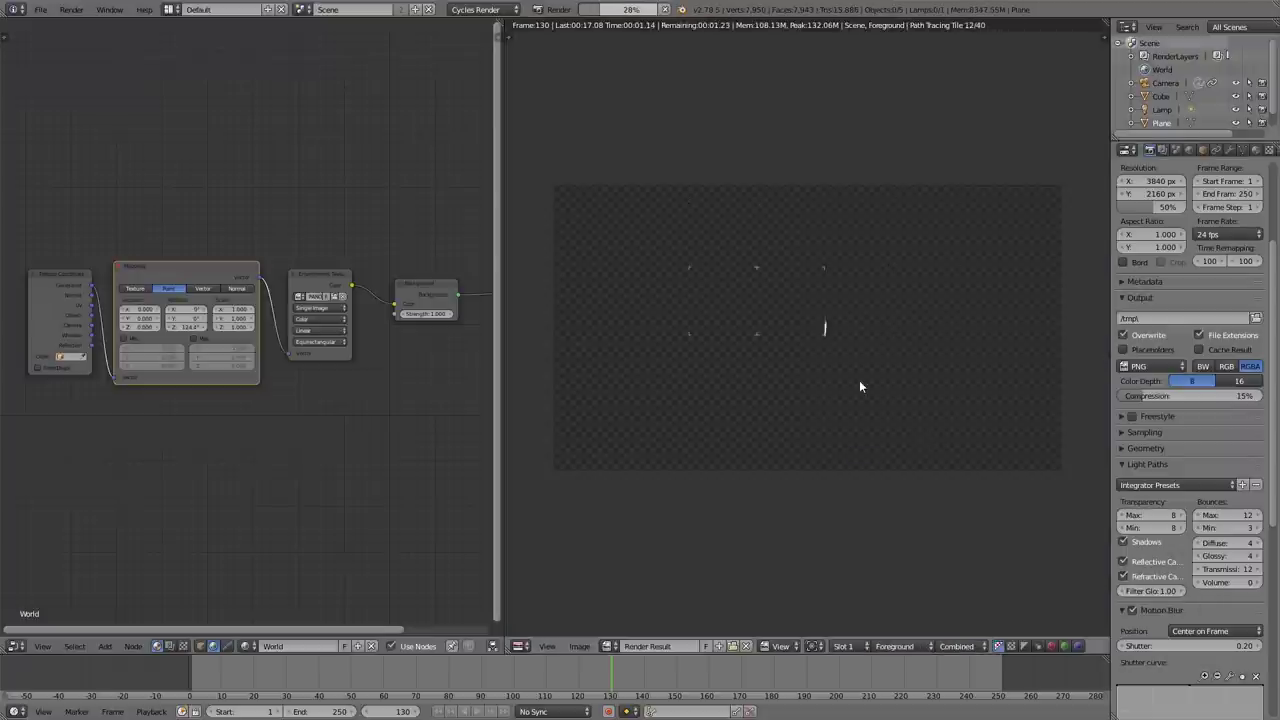
# Step: Inspect the rendered foreground and background layers and widen the render result area to show the full frame
pyautogui.scroll(2, 871, 394)
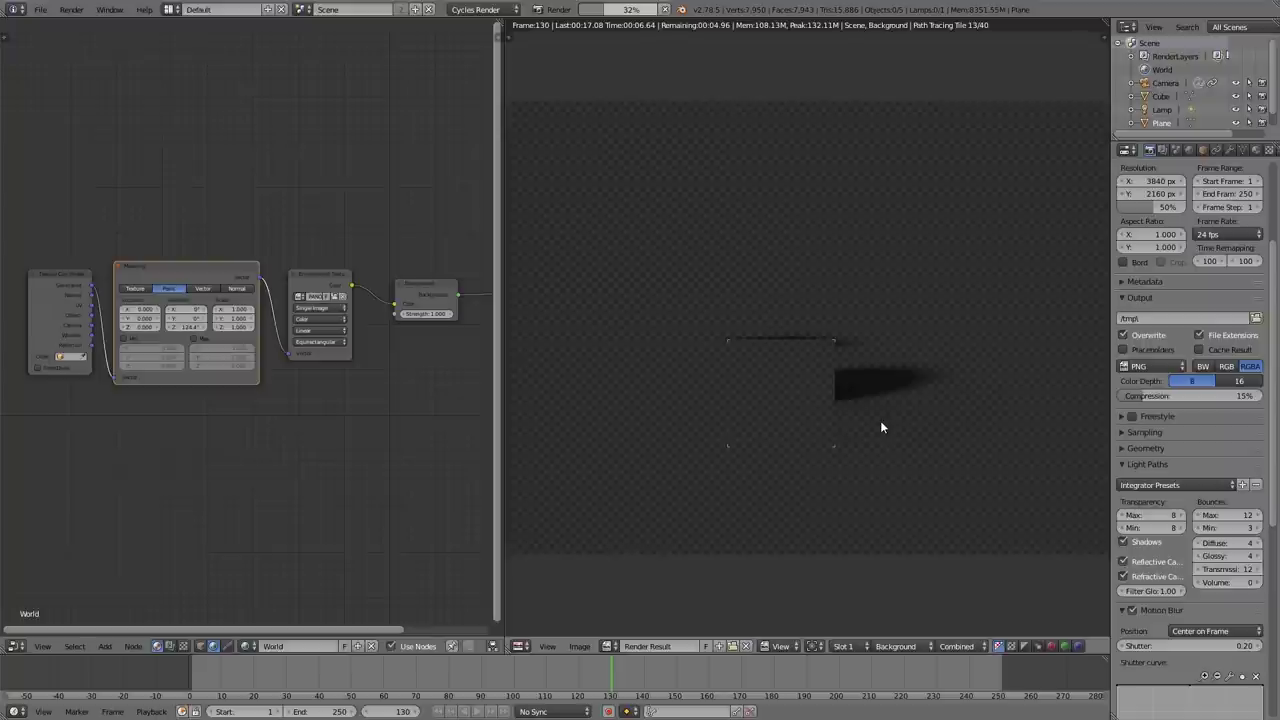
pyautogui.scroll(-1, 886, 361)
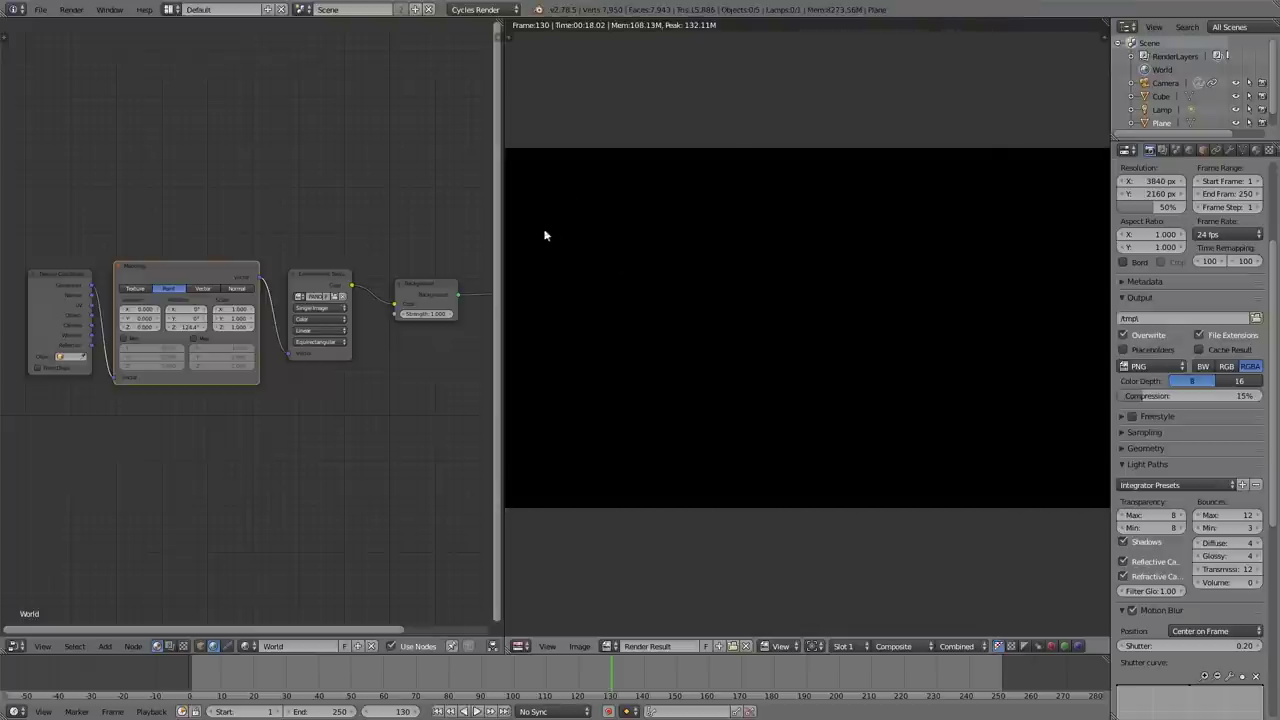
pyautogui.moveTo(505, 238); pyautogui.dragTo(318, 245)
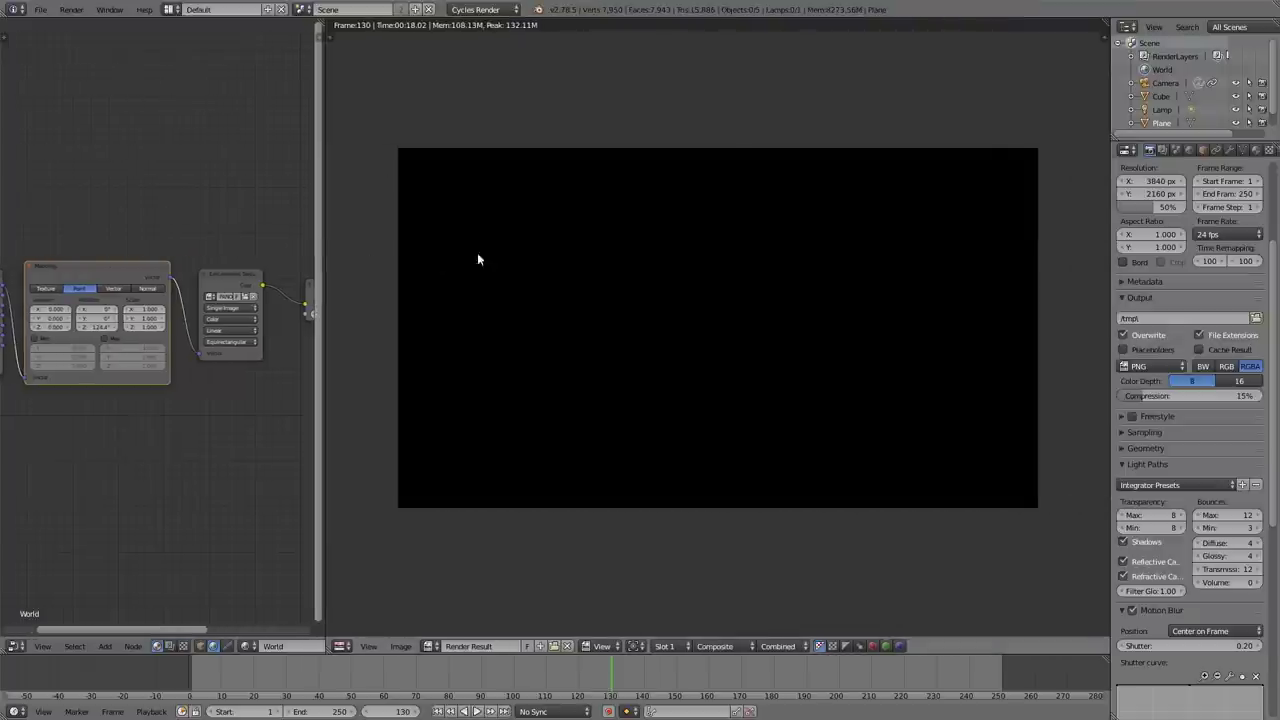
# Step: Switch the screen layout to Compositing
pyautogui.click(169, 9)
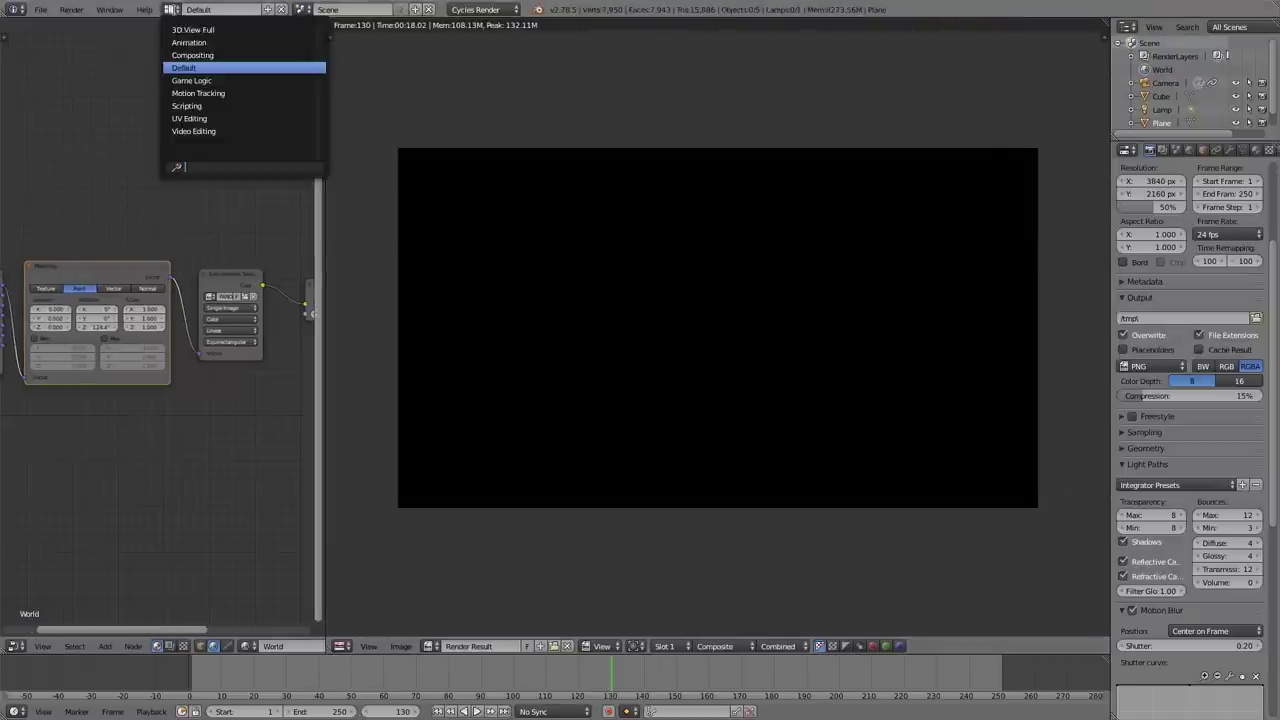
pyautogui.click(210, 55)
pyautogui.click(41, 9)
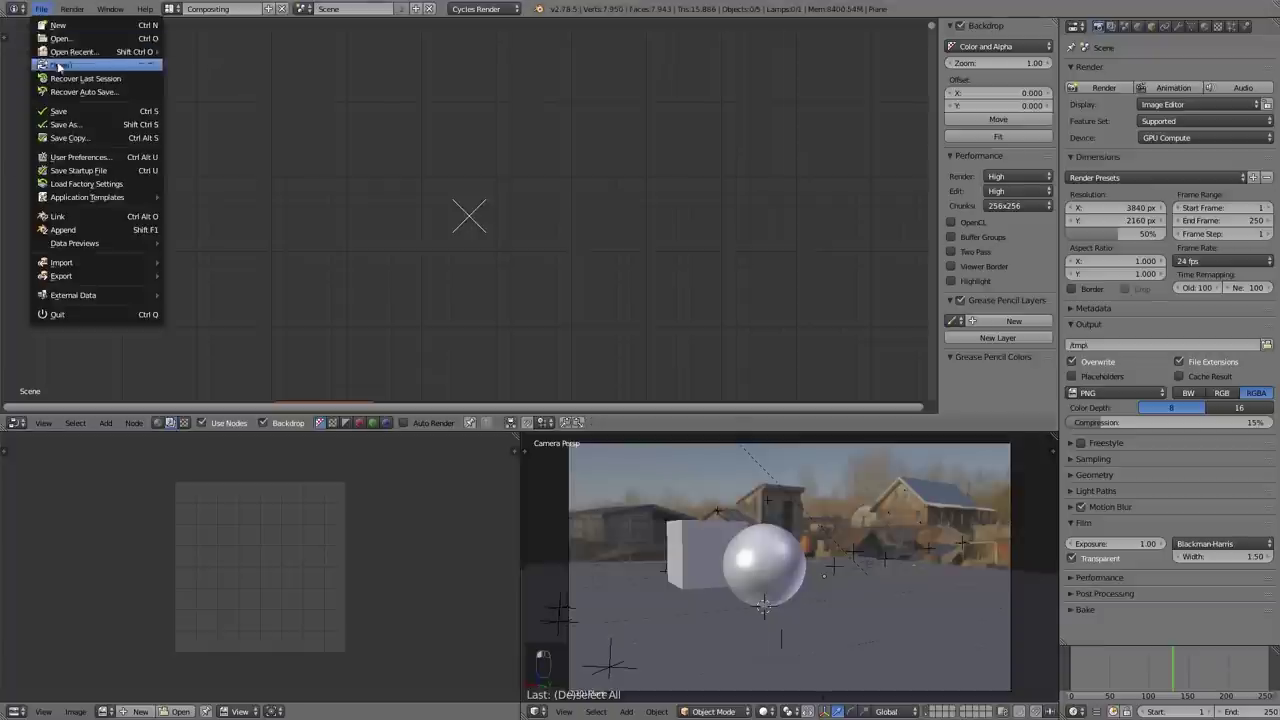
# Step: Delete all the existing stacked nodes from the scene's compositing node tree
pyautogui.scroll(-8, 300, 271)
pyautogui.moveTo(306, 262); pyautogui.dragTo(282, 147, button='middle')
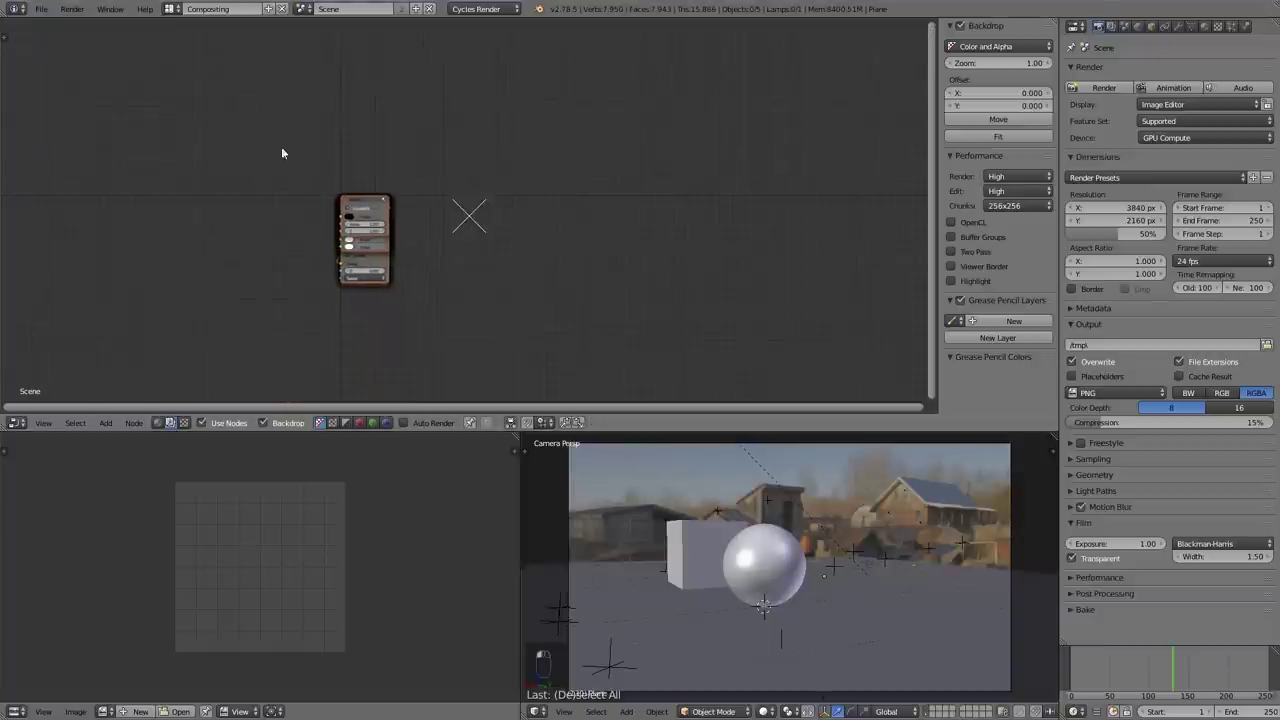
pyautogui.click(353, 201)
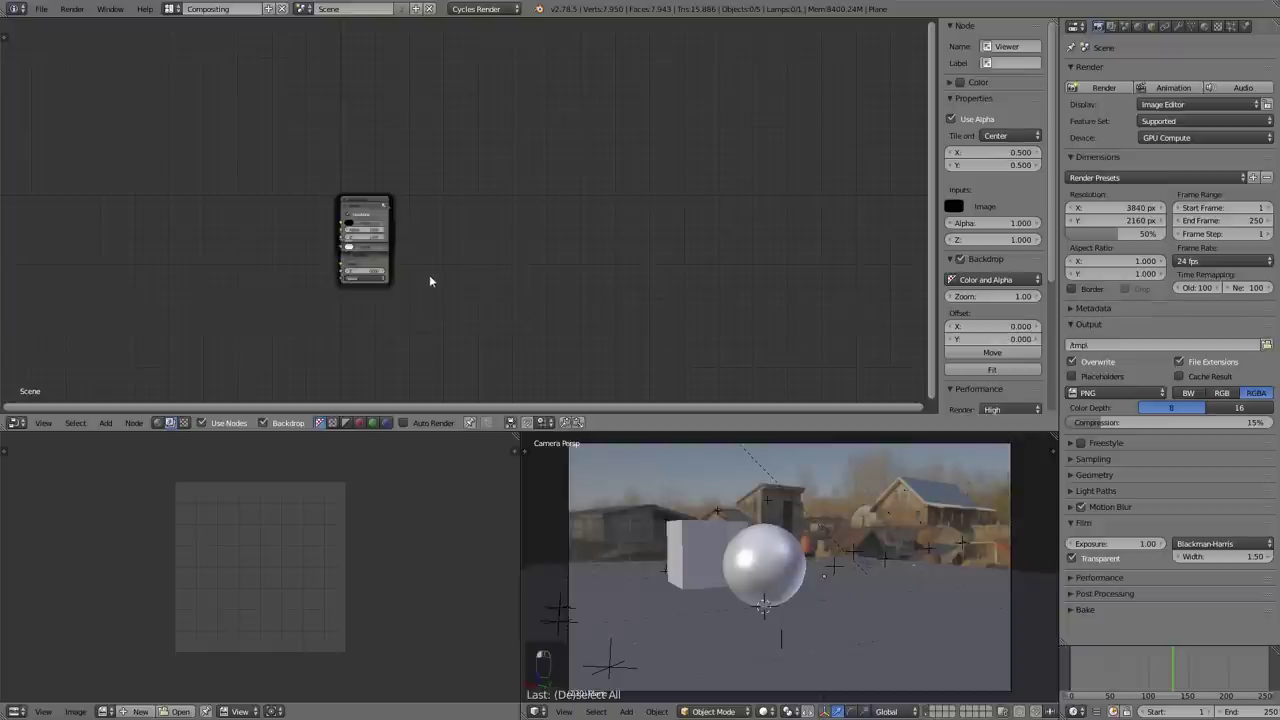
pyautogui.press('b')
pyautogui.moveTo(451, 273); pyautogui.dragTo(337, 201)
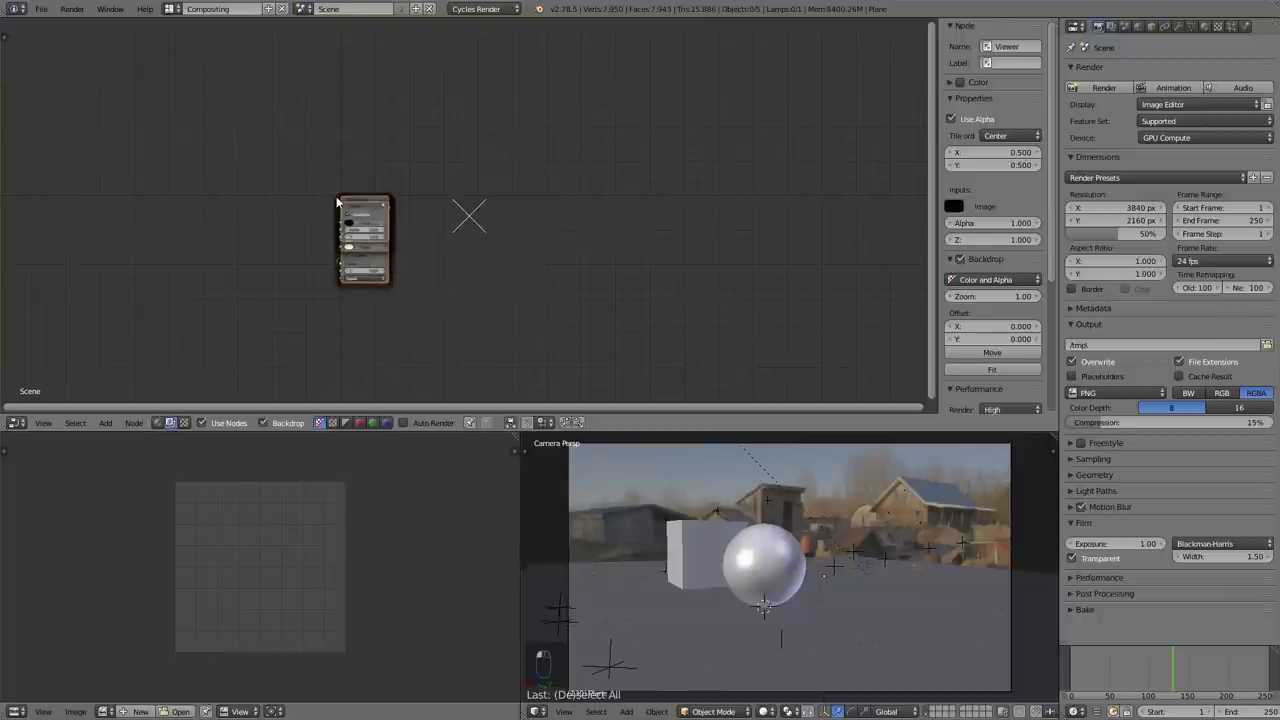
pyautogui.press('x')
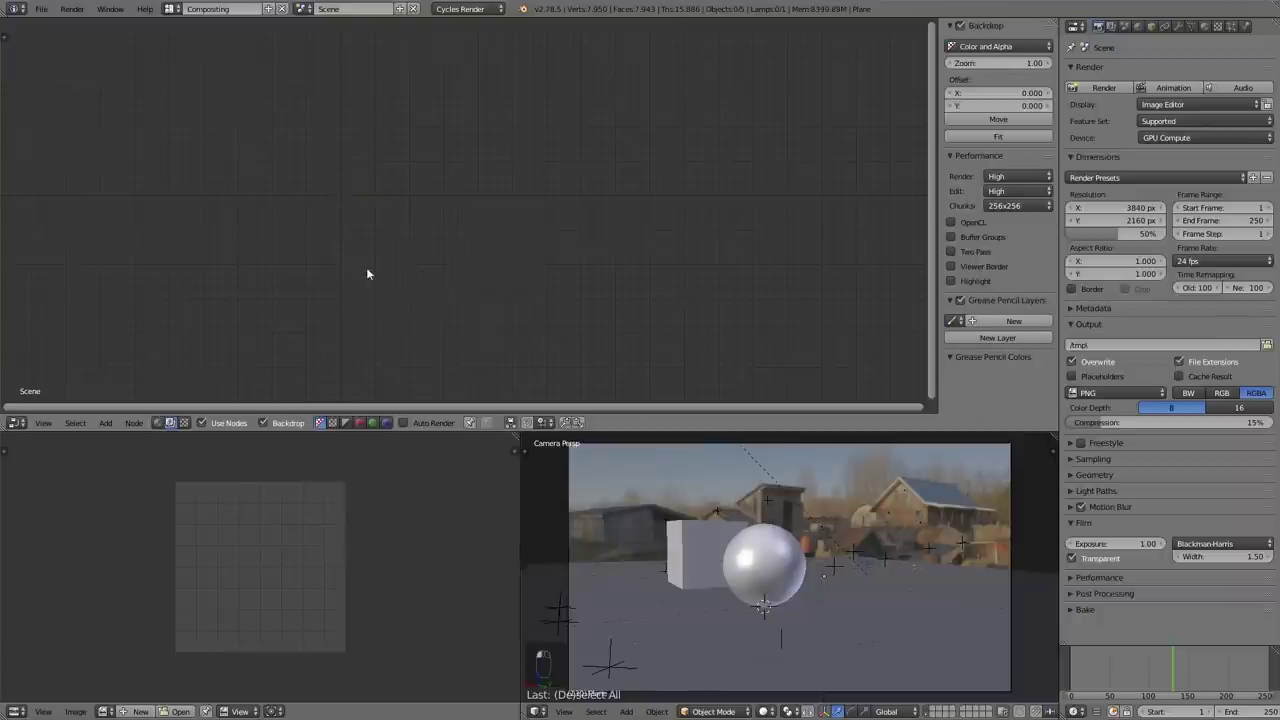
# Step: Add a Render Layers node for the Foreground layer and place a copy below it set to the Background layer
pyautogui.hotkey('shift', 'a')
pyautogui.moveTo(257, 240)
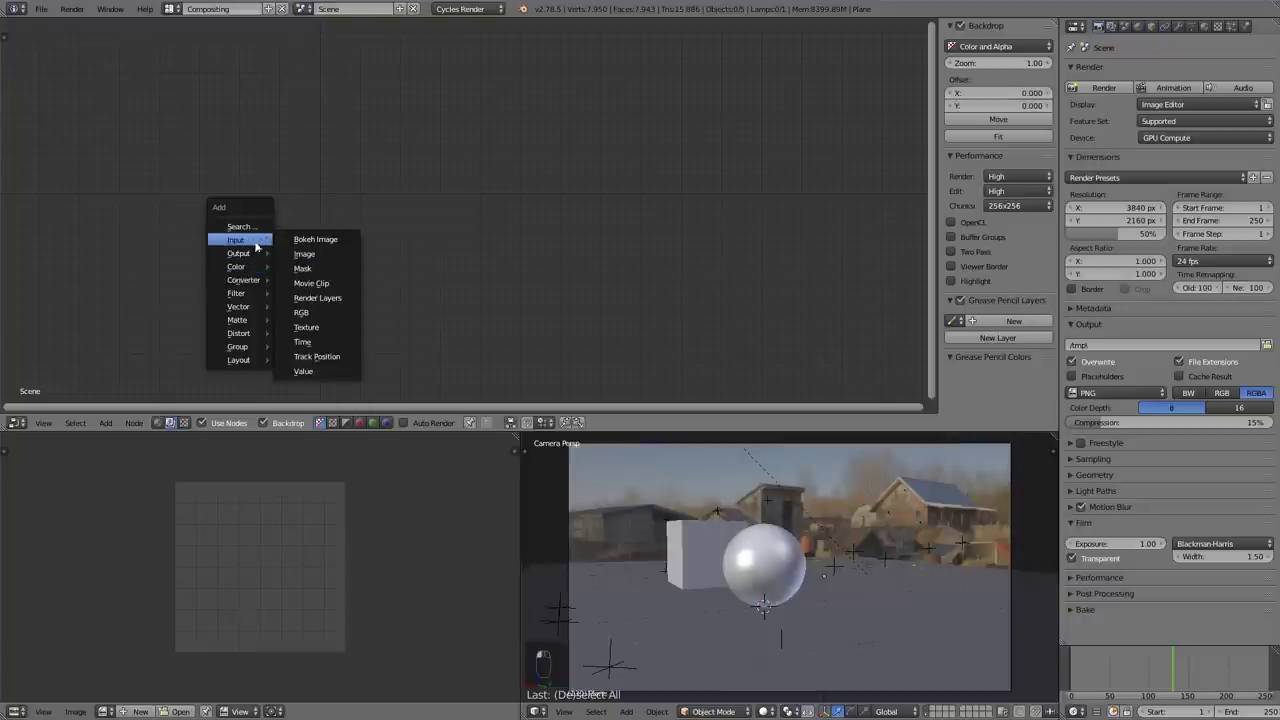
pyautogui.click(321, 302)
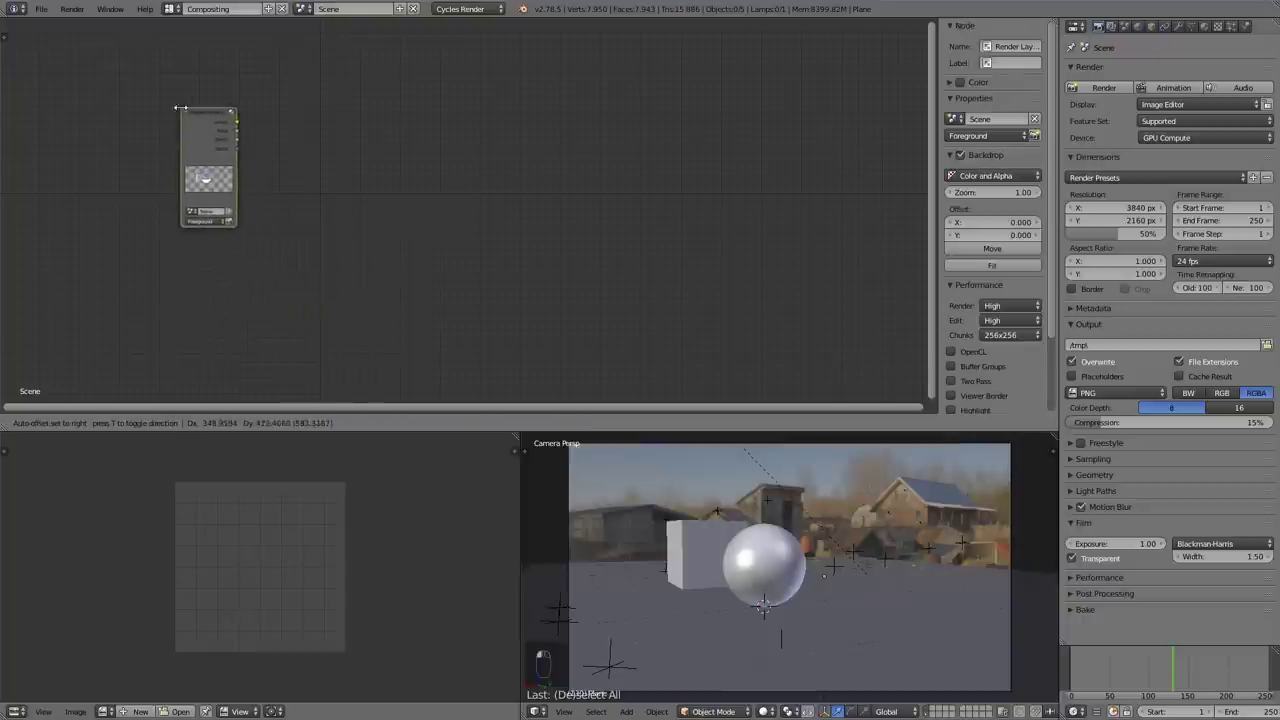
pyautogui.click(232, 249)
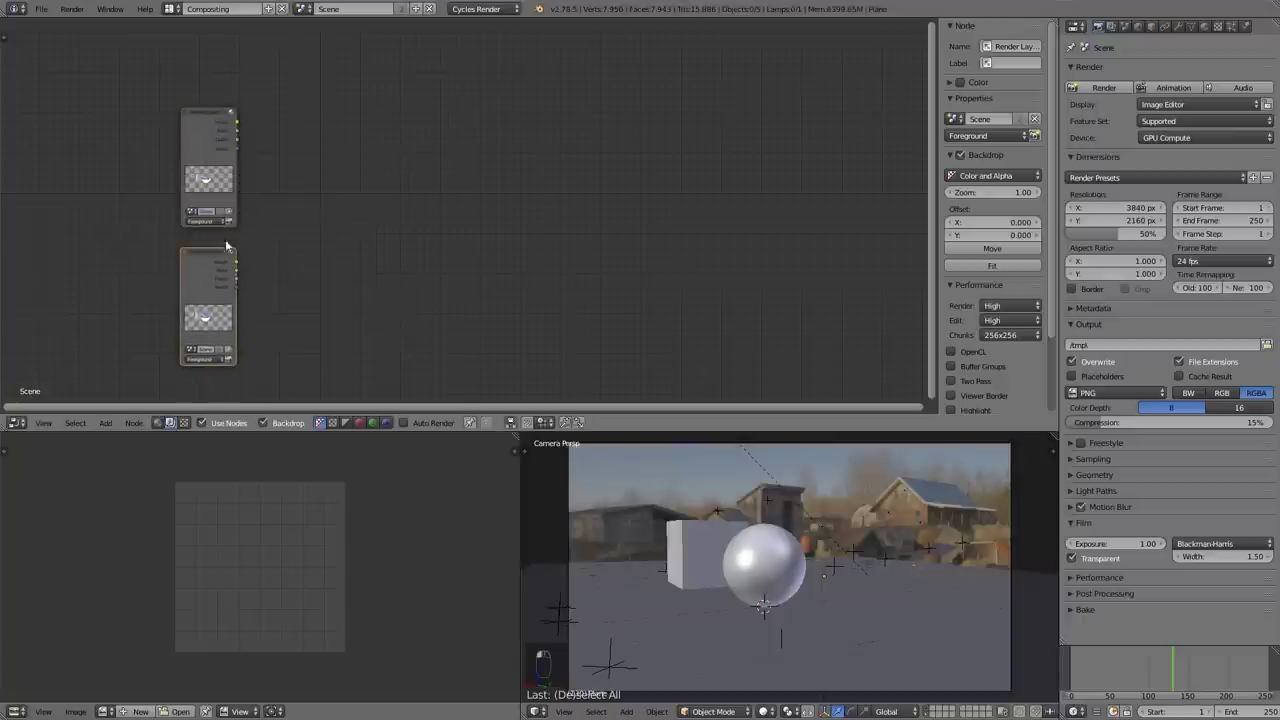
pyautogui.click(211, 358)
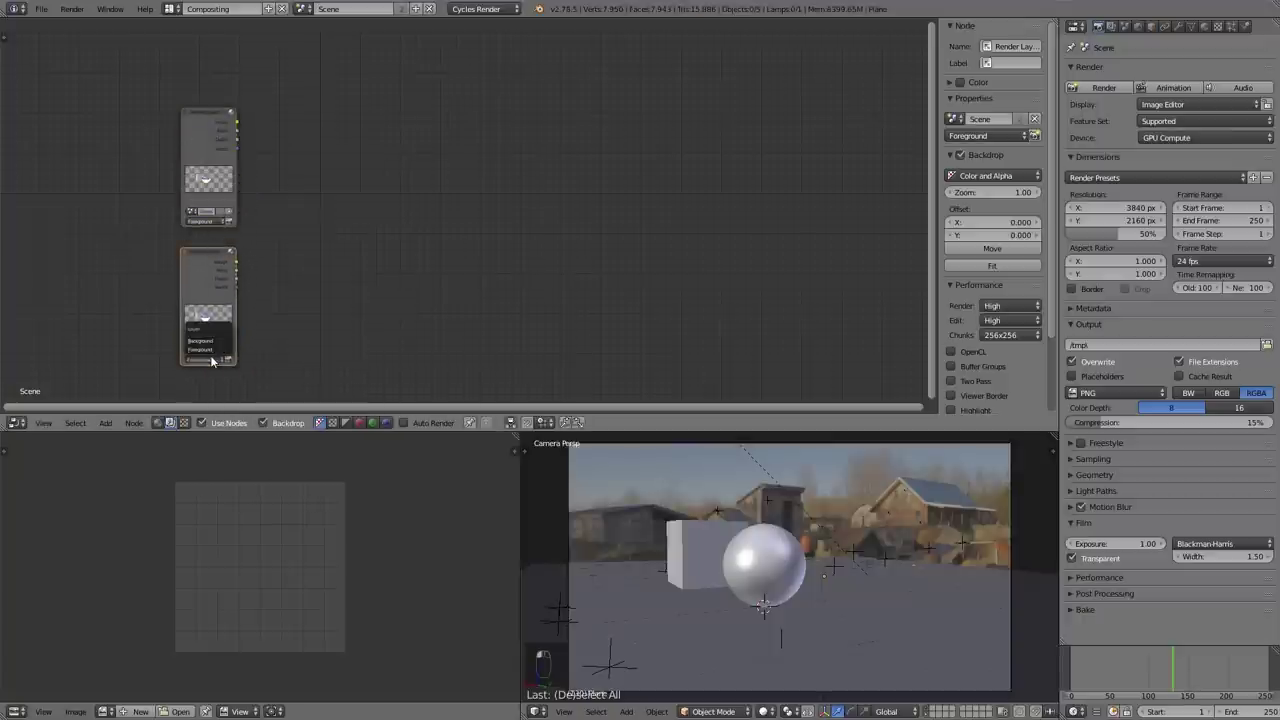
pyautogui.click(215, 342)
# Step: Add a Movie Clip node with the tracked footage and place it above the two Render Layers nodes
pyautogui.moveTo(369, 197); pyautogui.dragTo(331, 203, button='middle')
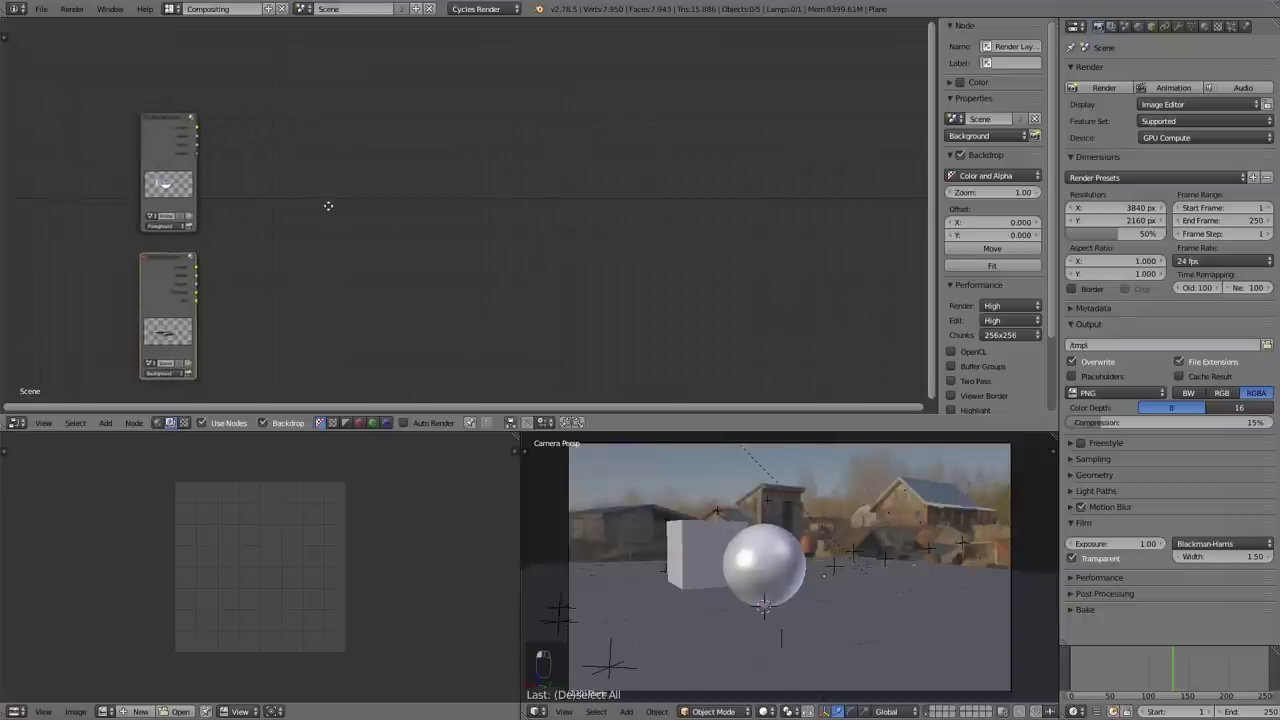
pyautogui.scroll(-2, 234, 123)
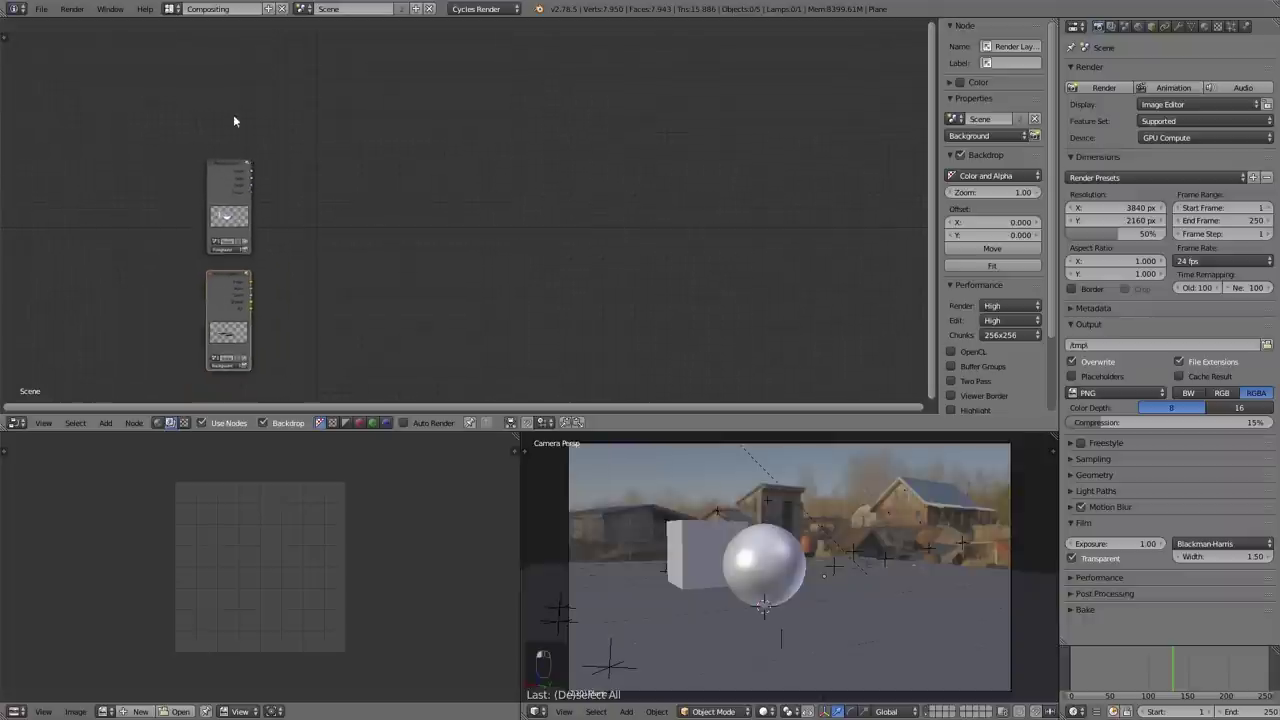
pyautogui.hotkey('shift', 'a')
pyautogui.moveTo(236, 120)
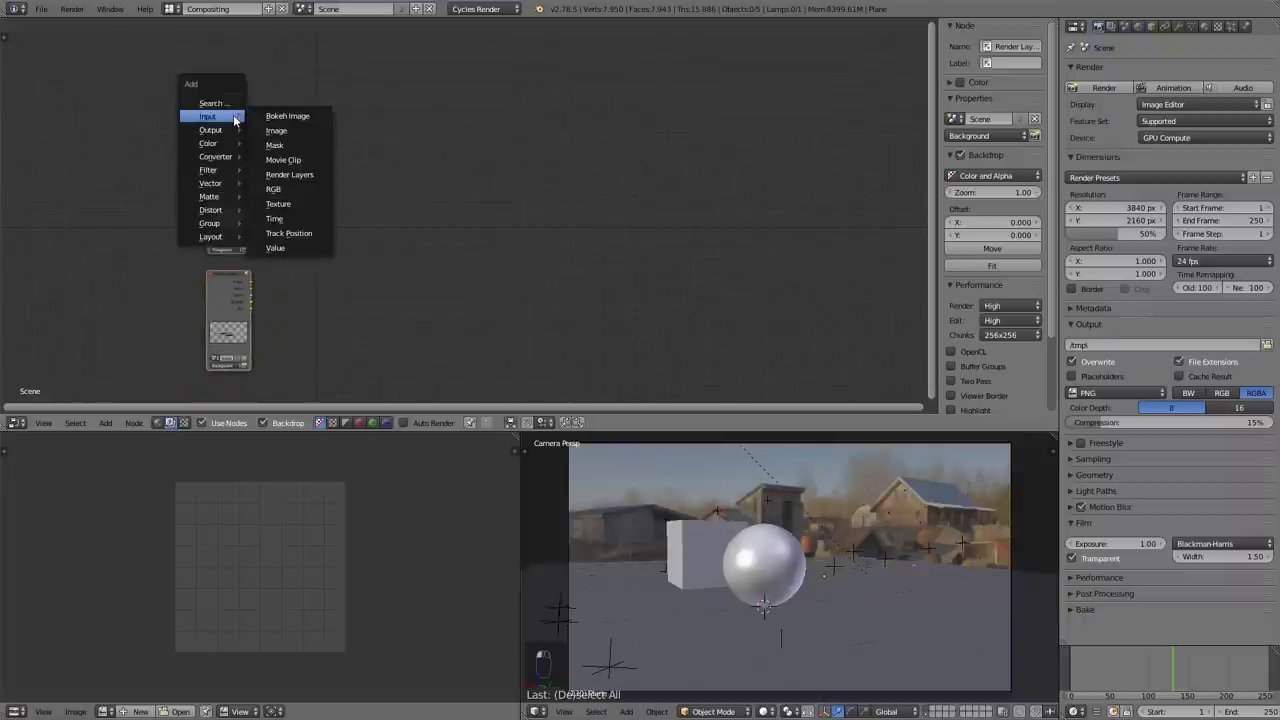
pyautogui.click(283, 160)
pyautogui.click(210, 48)
pyautogui.moveTo(241, 67); pyautogui.dragTo(235, 63)
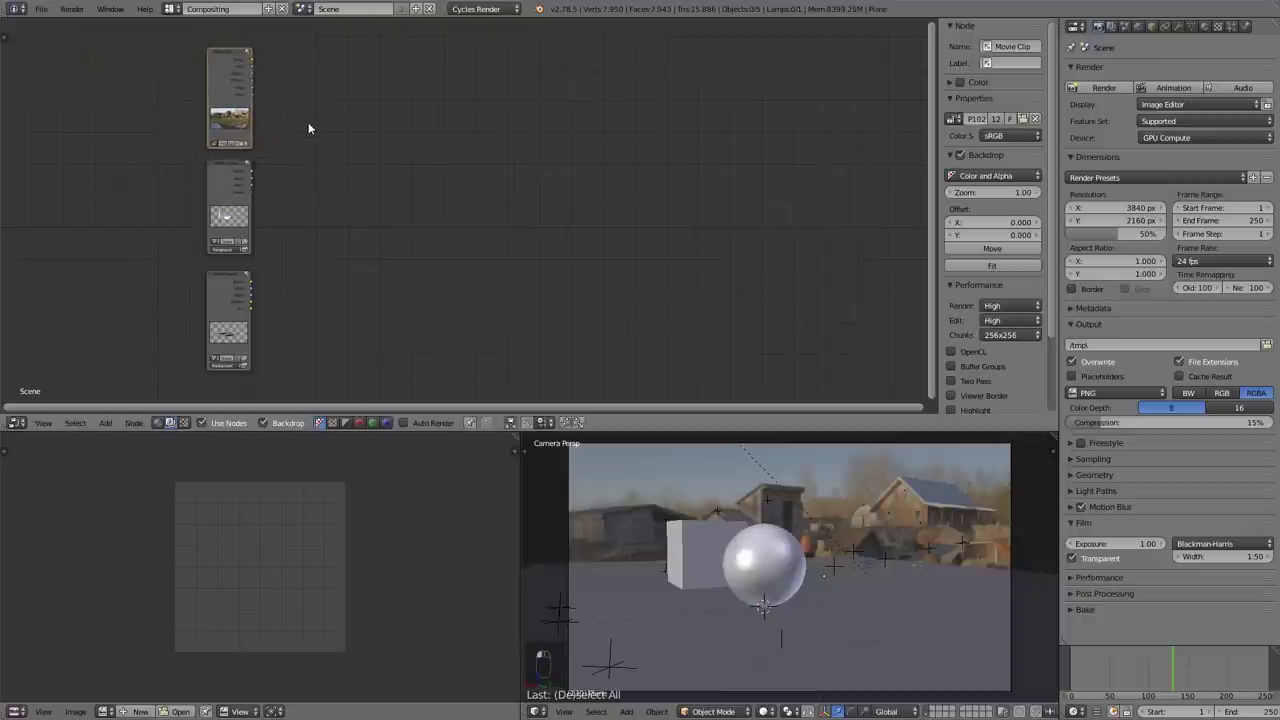
# Step: Add a Movie Distortion node using the footage clip in Undistort mode and feed the Movie Clip image into it
pyautogui.scroll(1, 307, 127)
pyautogui.hotkey('shift', 'a')
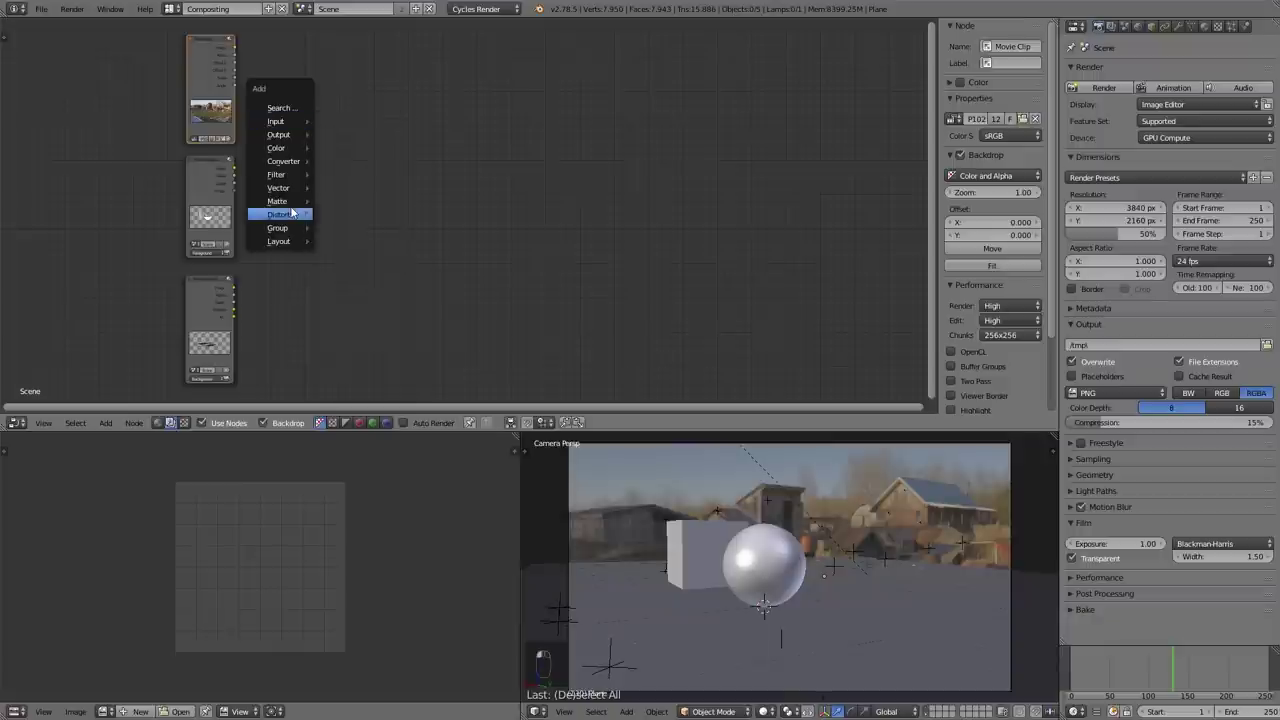
pyautogui.moveTo(291, 212)
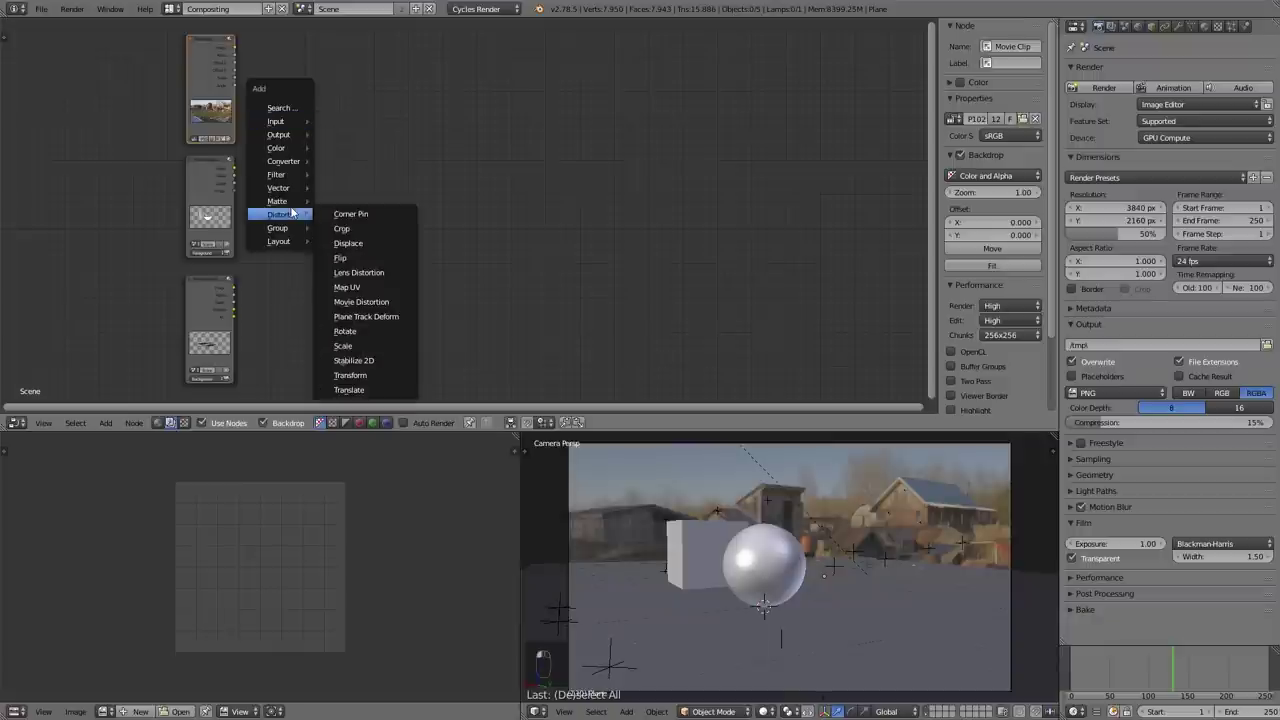
pyautogui.click(393, 301)
pyautogui.scroll(1, 290, 110)
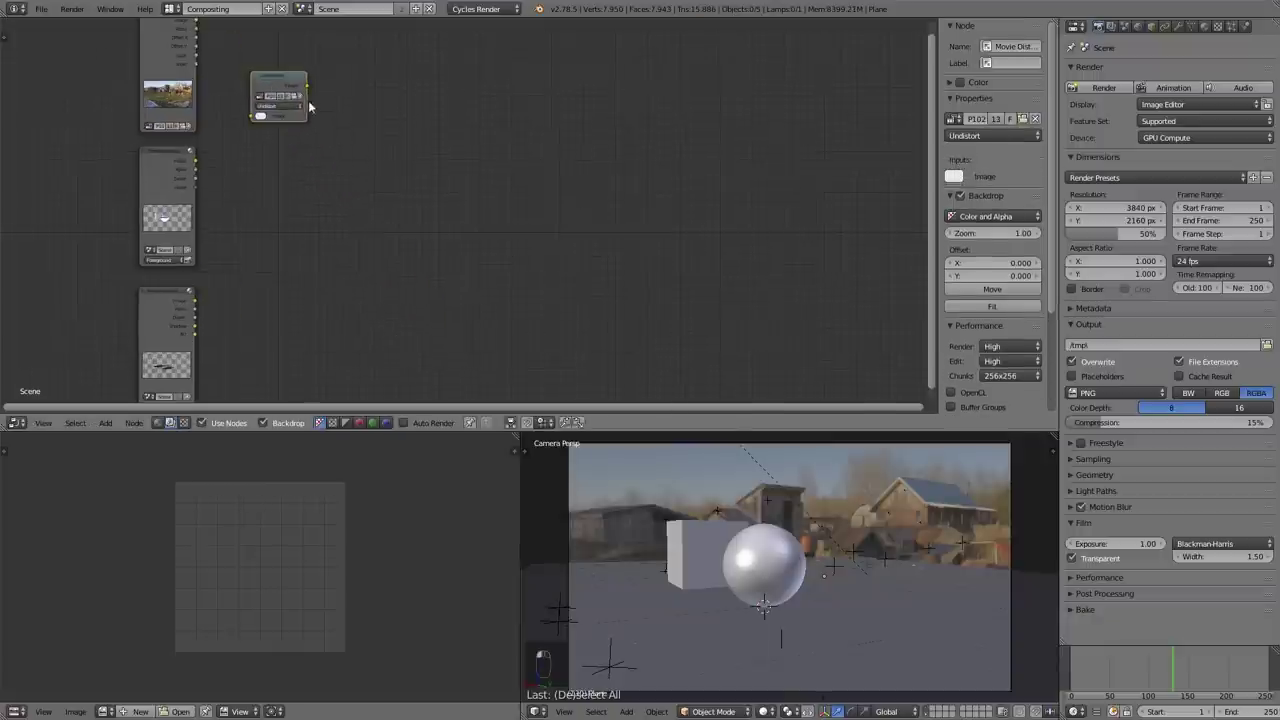
pyautogui.click(287, 106)
pyautogui.click(285, 98)
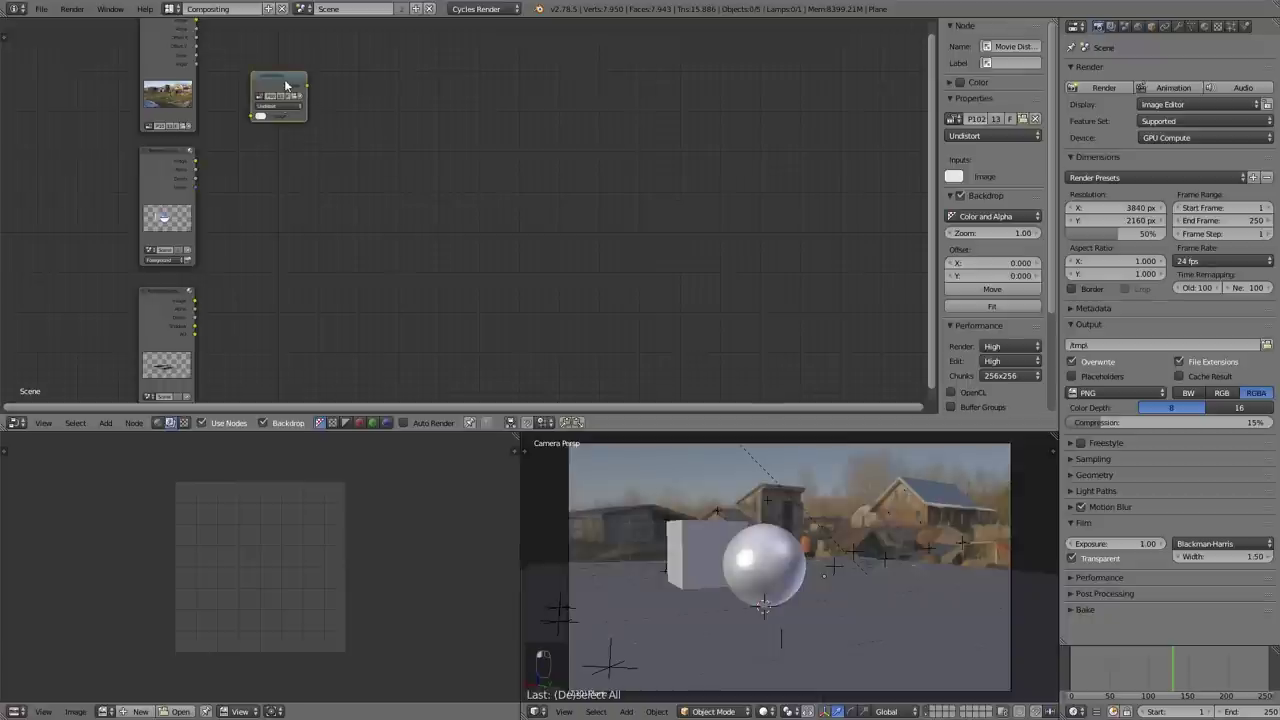
pyautogui.moveTo(285, 83); pyautogui.dragTo(281, 76)
pyautogui.moveTo(197, 24); pyautogui.dragTo(277, 62)
# Step: Add an Alpha Over node with the undistorted footage as its first image and the Background render layer as its second
pyautogui.scroll(-2, 300, 130)
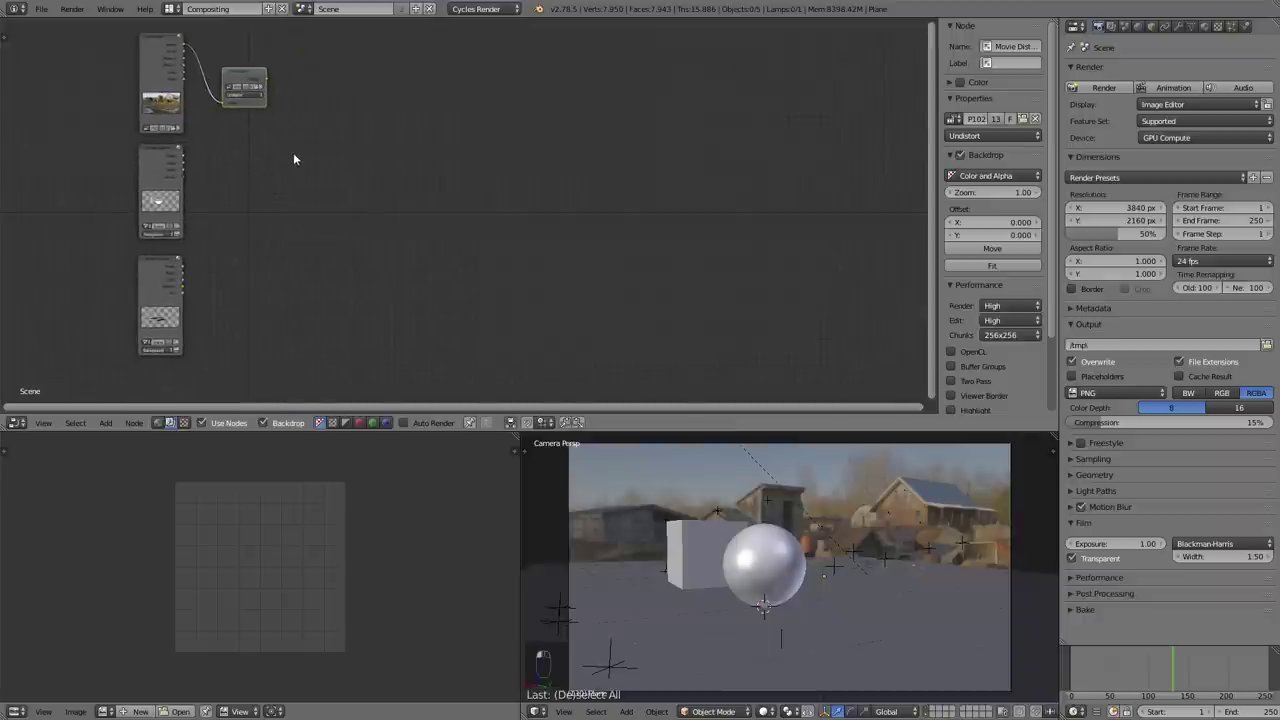
pyautogui.hotkey('shift', 'a')
pyautogui.moveTo(278, 93)
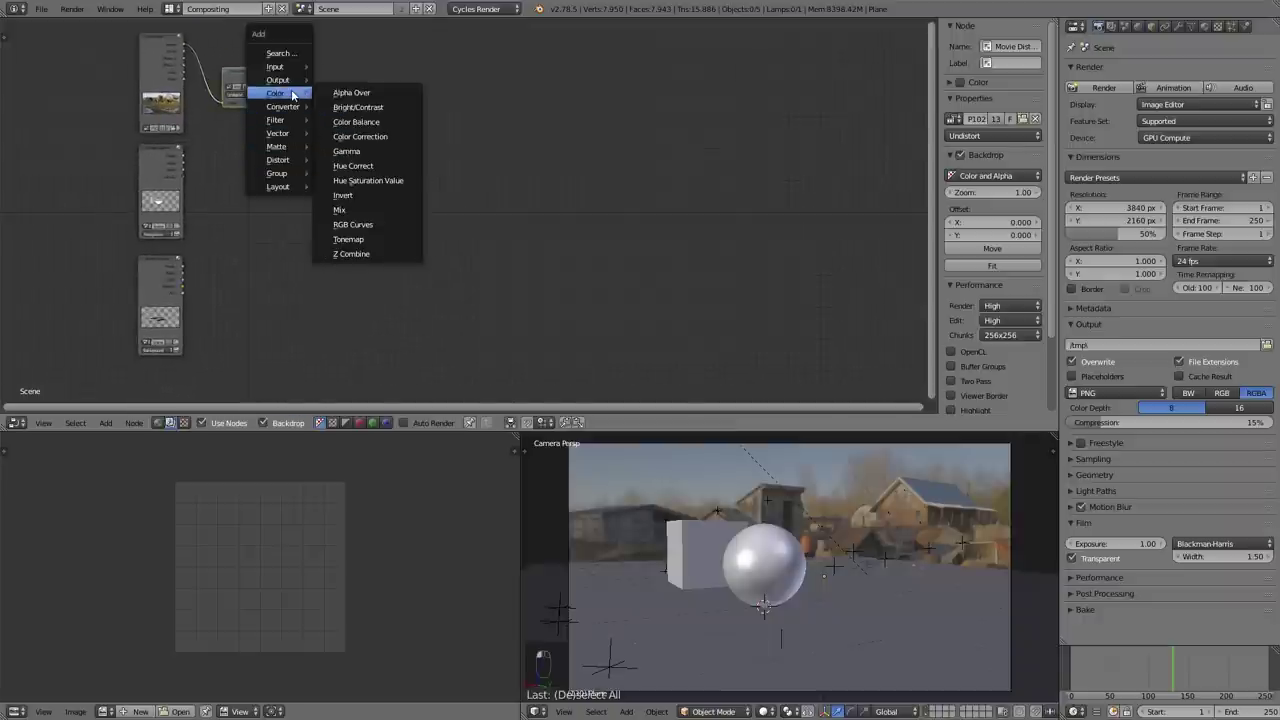
pyautogui.click(351, 94)
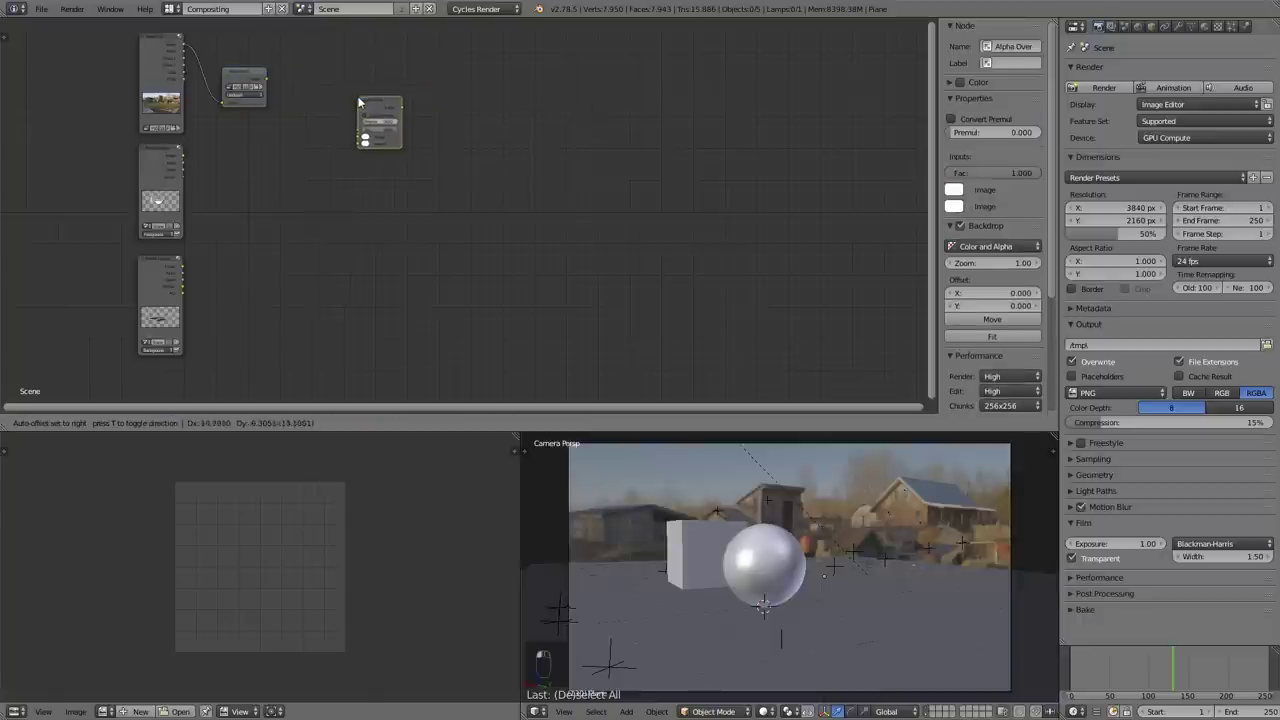
pyautogui.click(361, 96)
pyautogui.moveTo(266, 78); pyautogui.dragTo(368, 141)
pyautogui.moveTo(183, 268); pyautogui.dragTo(366, 143)
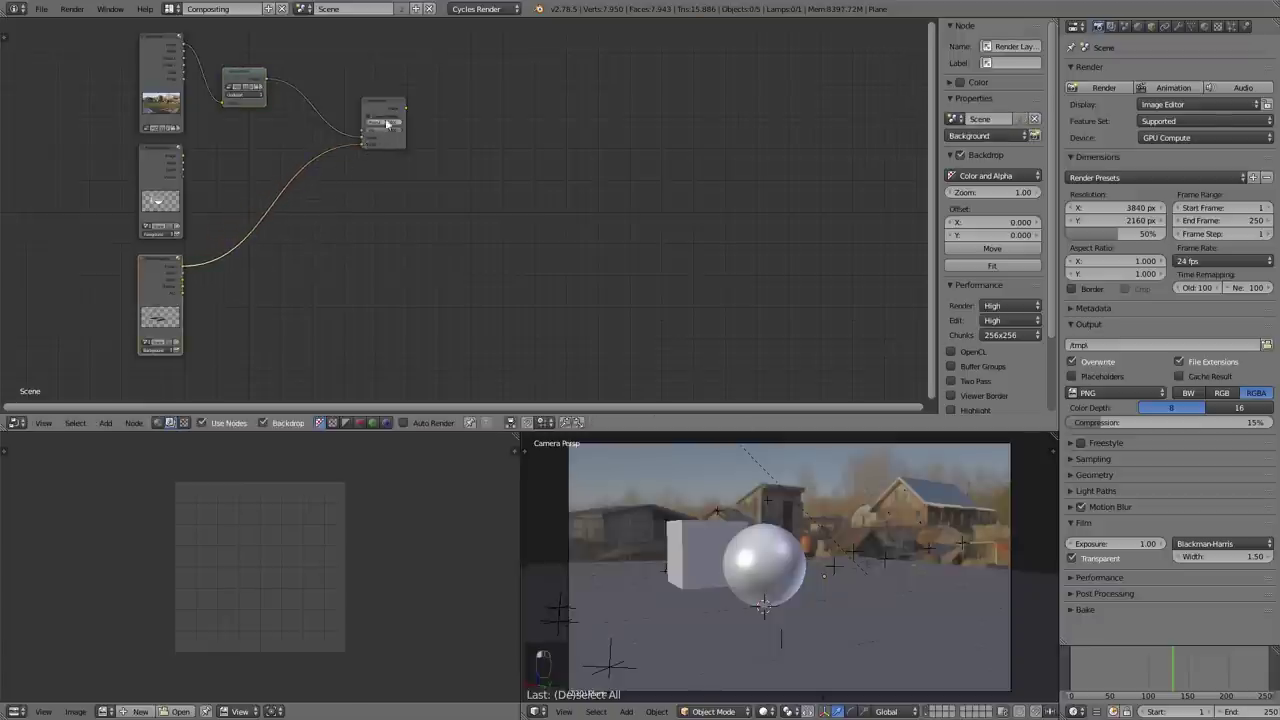
# Step: Preview the Alpha Over output through a Viewer node moved farther along the chain, and set Premul to 1.000
pyautogui.keyDown('ctrl'); pyautogui.keyDown('shift'); pyautogui.click(393, 107); pyautogui.keyUp('shift'); pyautogui.keyUp('ctrl')
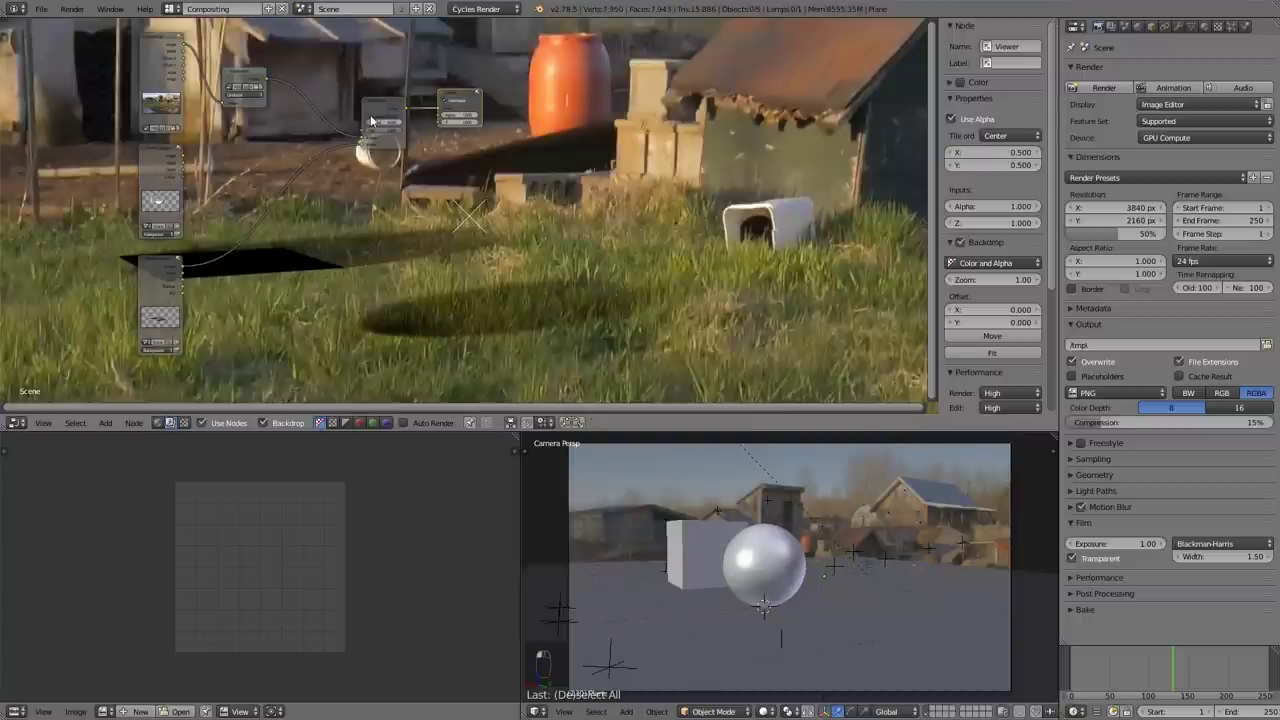
pyautogui.moveTo(398, 121)
pyautogui.mouseDown()
pyautogui.moveTo(384, 121)
pyautogui.moveTo(401, 122)
pyautogui.mouseUp()
pyautogui.moveTo(467, 97); pyautogui.dragTo(576, 109)
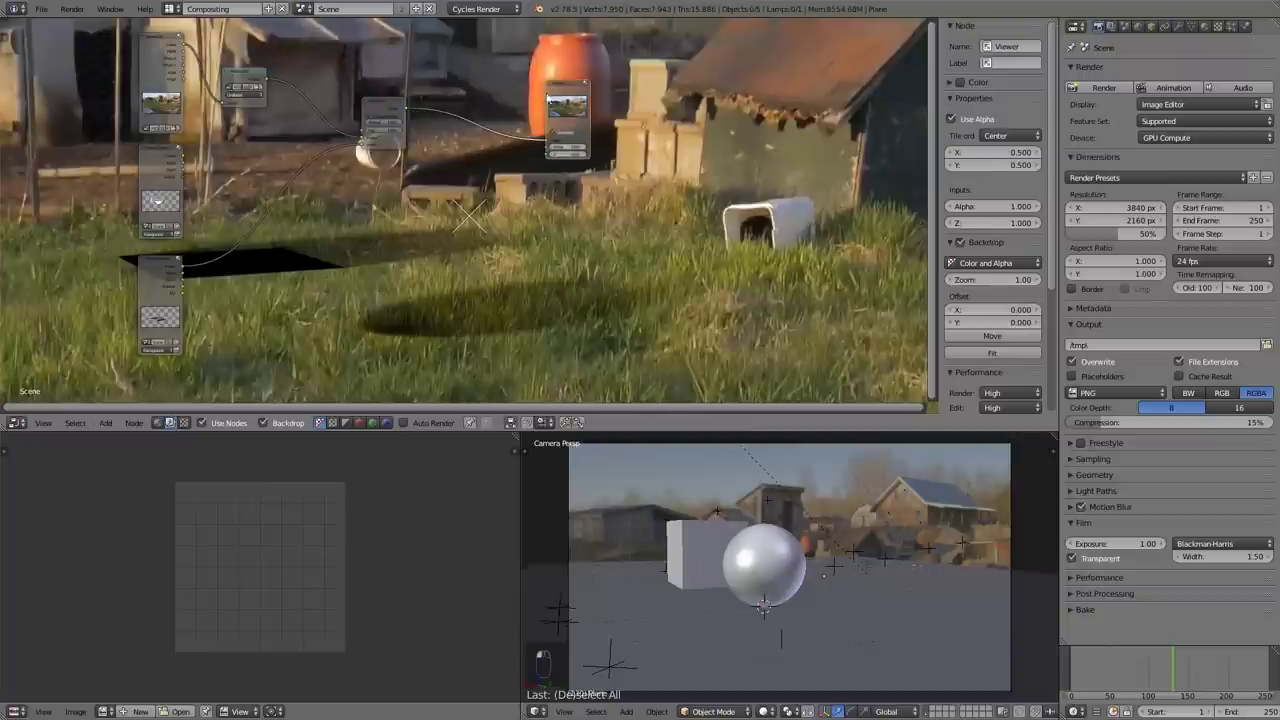
# Step: Insert a copy of the Alpha Over node before the Viewer and connect the Foreground render layer to its second image input
pyautogui.click(392, 107)
pyautogui.hotkey('shift', 'd')
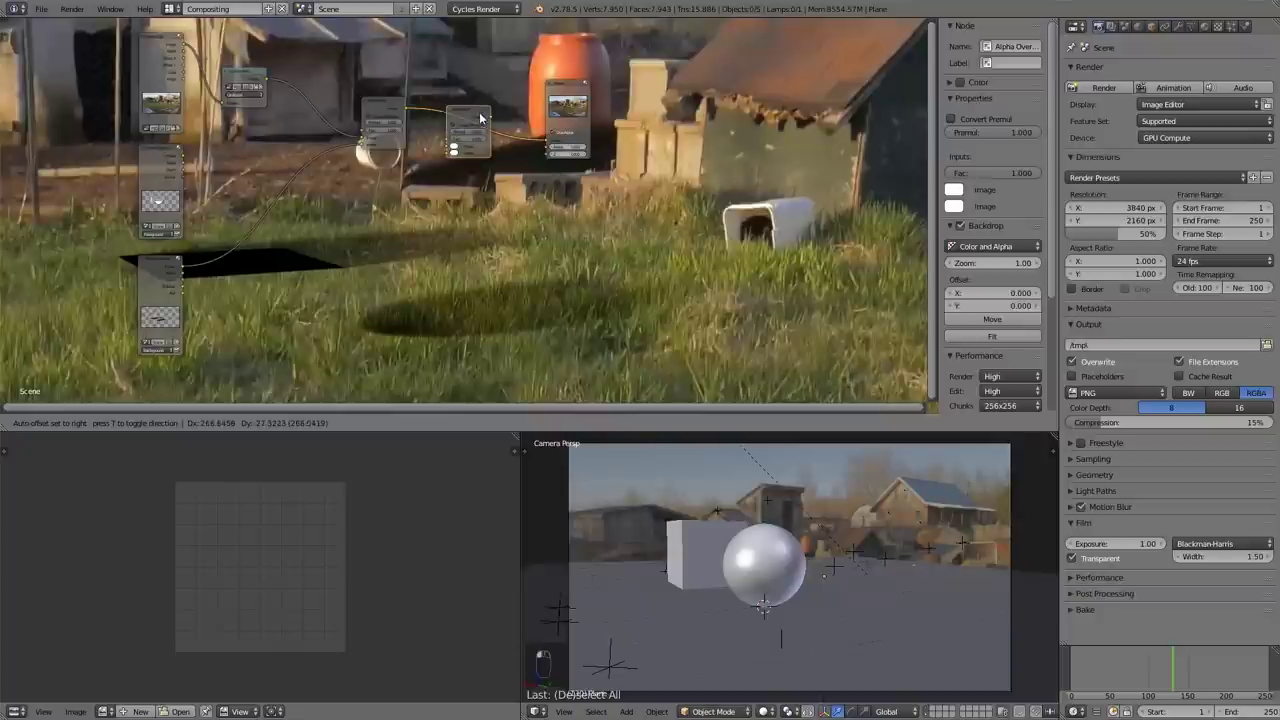
pyautogui.click(480, 118)
pyautogui.moveTo(534, 148); pyautogui.dragTo(504, 174, button='middle')
pyautogui.moveTo(155, 183); pyautogui.dragTo(423, 180)
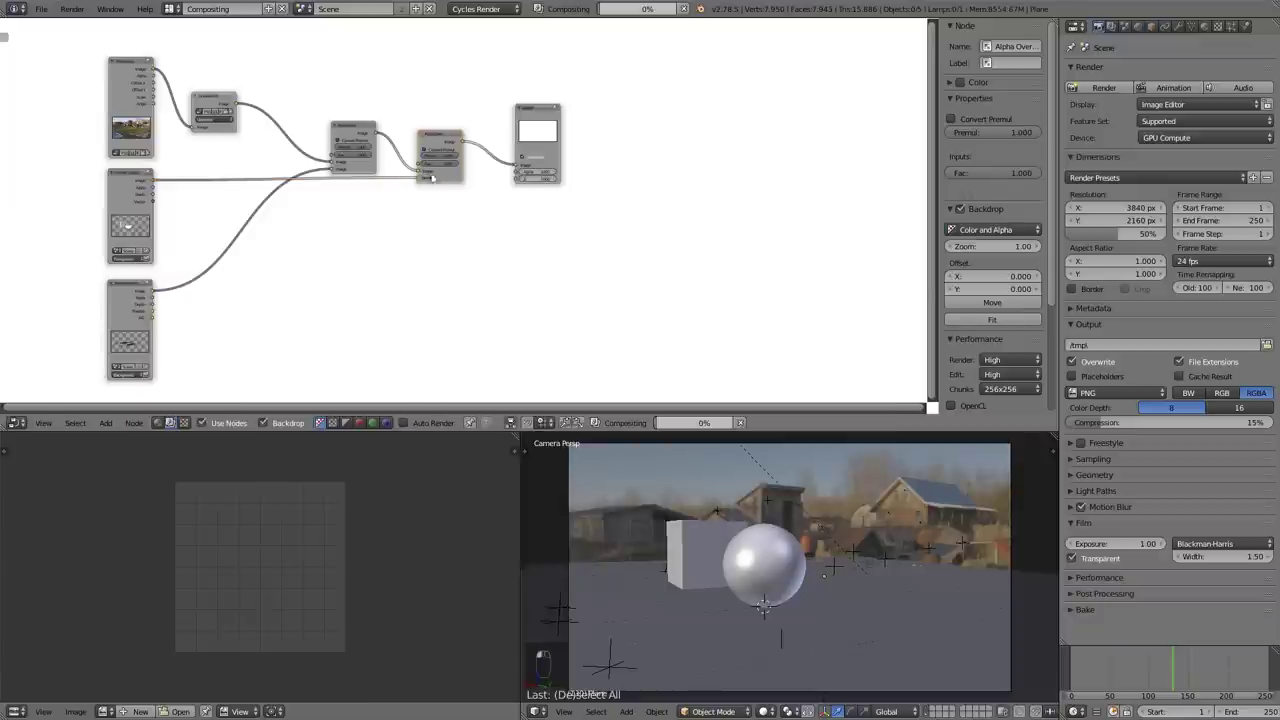
# Step: Examine the composite of the cube and sphere over the footage at several backdrop zoom levels, ending at zoom 0.83
pyautogui.scroll(-2, 470, 282)
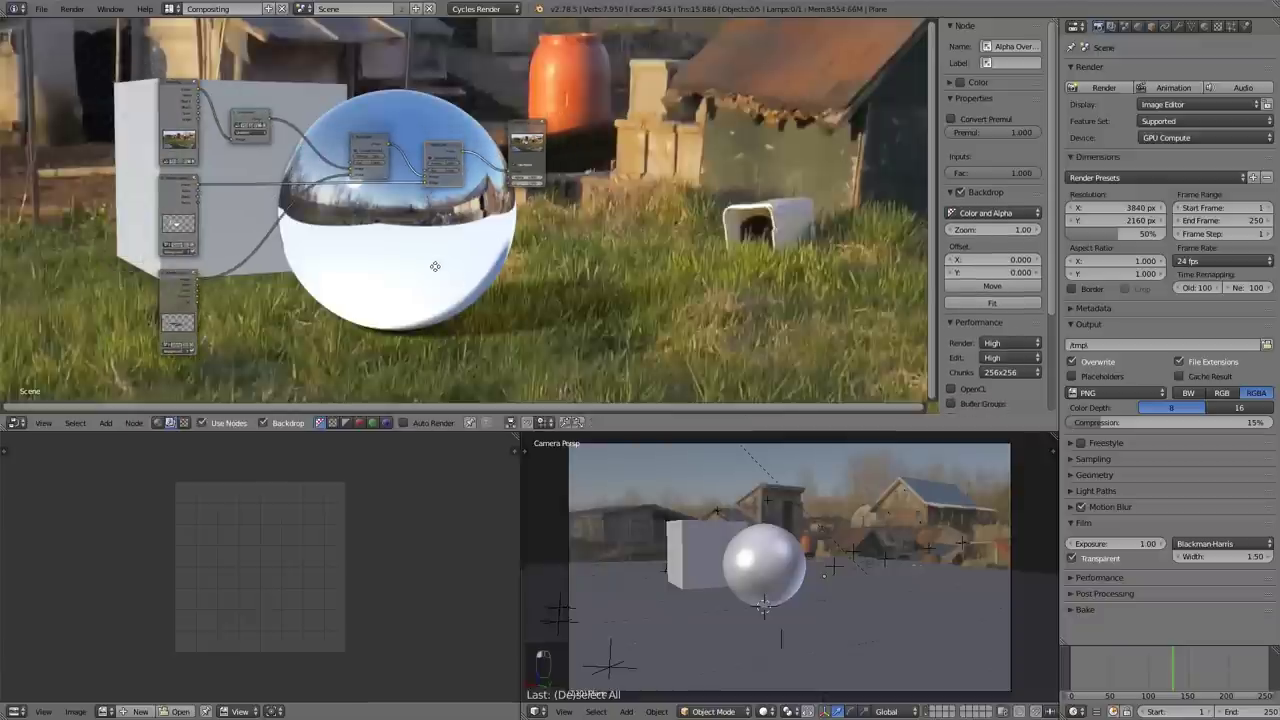
pyautogui.moveTo(448, 266); pyautogui.dragTo(423, 254, button='middle')
pyautogui.press('v')
pyautogui.press('v')
pyautogui.press('v')
pyautogui.press('v')
pyautogui.press('v')
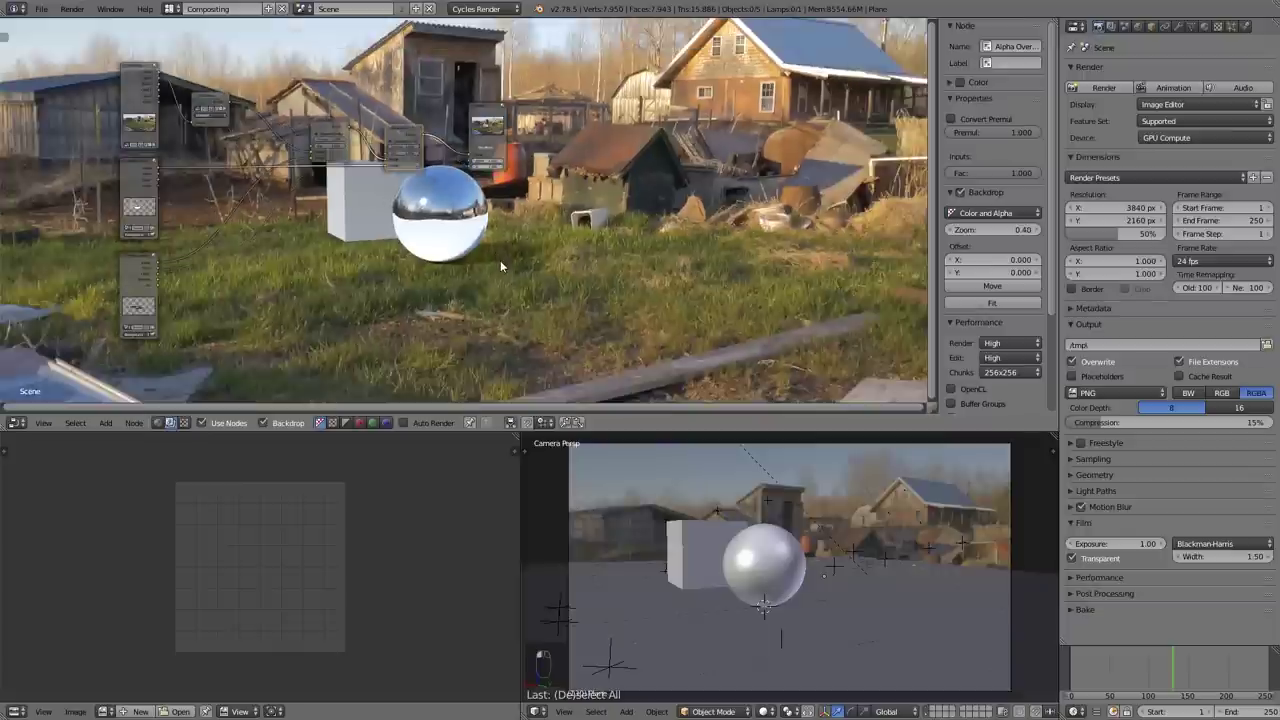
pyautogui.hotkey('alt', 'v')
pyautogui.hotkey('alt', 'v')
pyautogui.hotkey('alt', 'v')
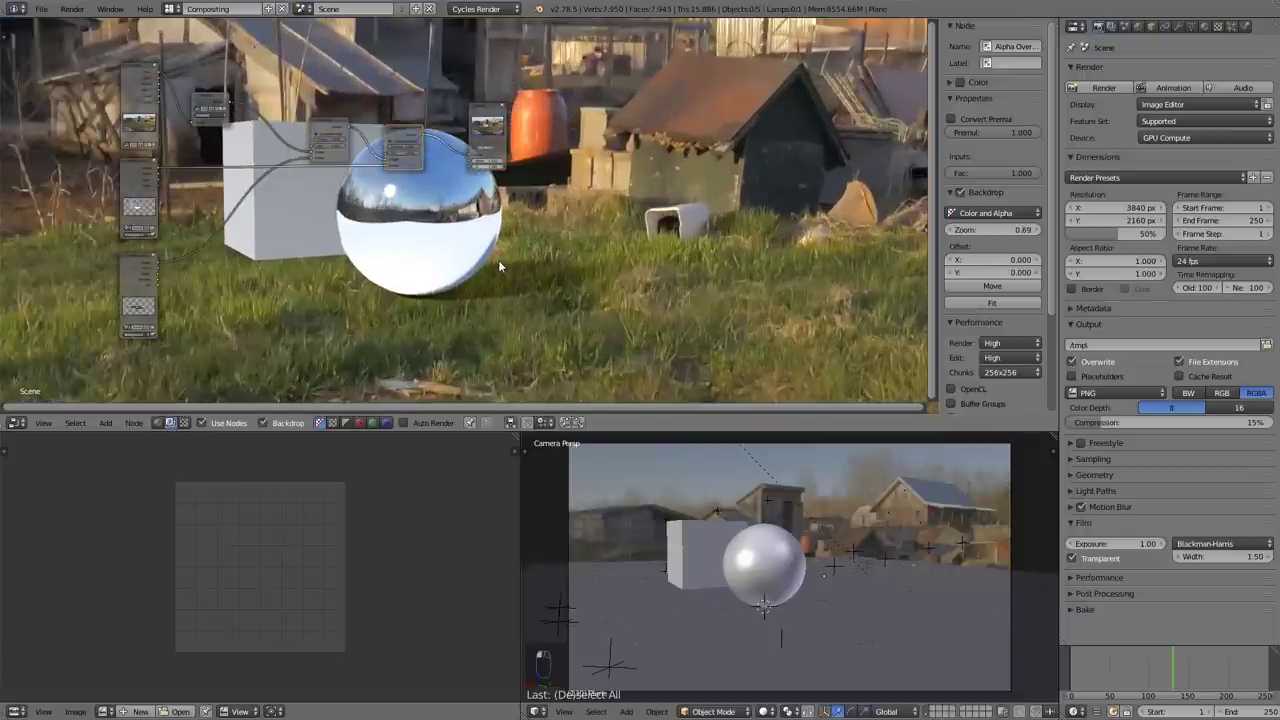
pyautogui.hotkey('alt', 'v')
pyautogui.keyDown('alt'); pyautogui.moveTo(504, 255); pyautogui.dragTo(540, 237, button='middle'); pyautogui.keyUp('alt')
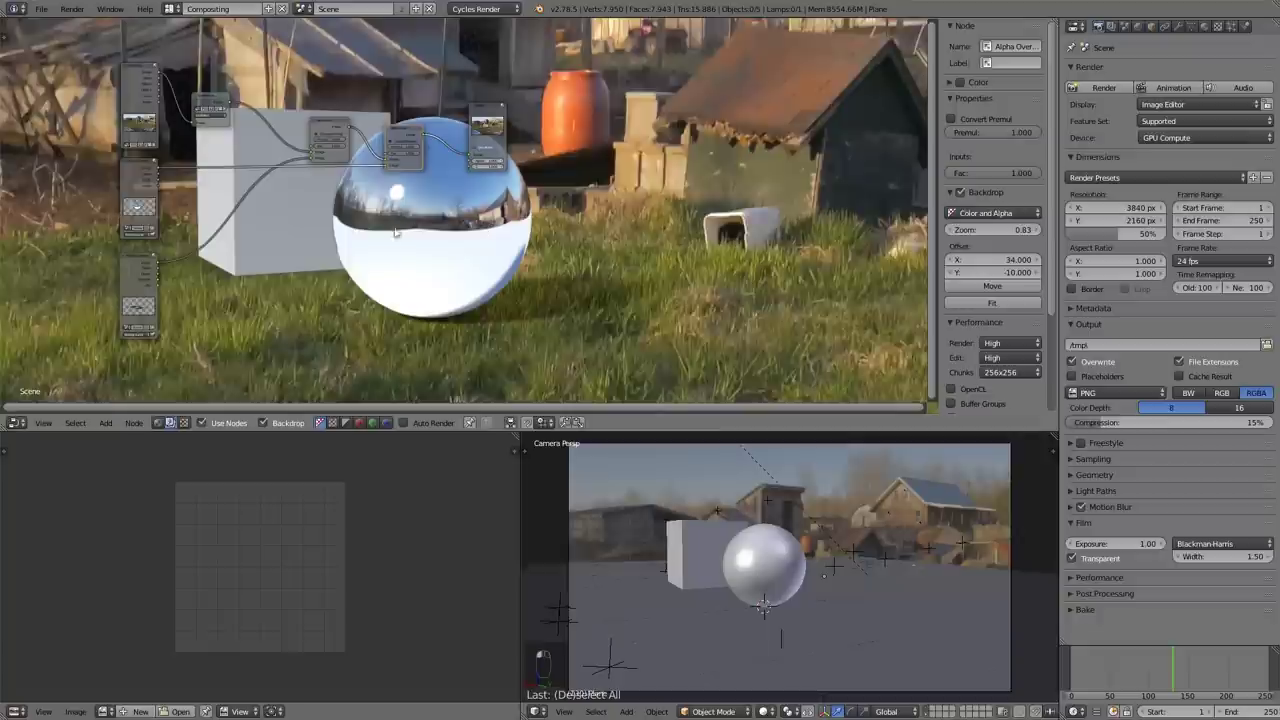
# Step: Turn off Diffuse, Glossy, Transmission and Volume Scatter ray visibility for the ground plane in its Cycles settings
pyautogui.click(549, 331)
pyautogui.rightClick(966, 618)
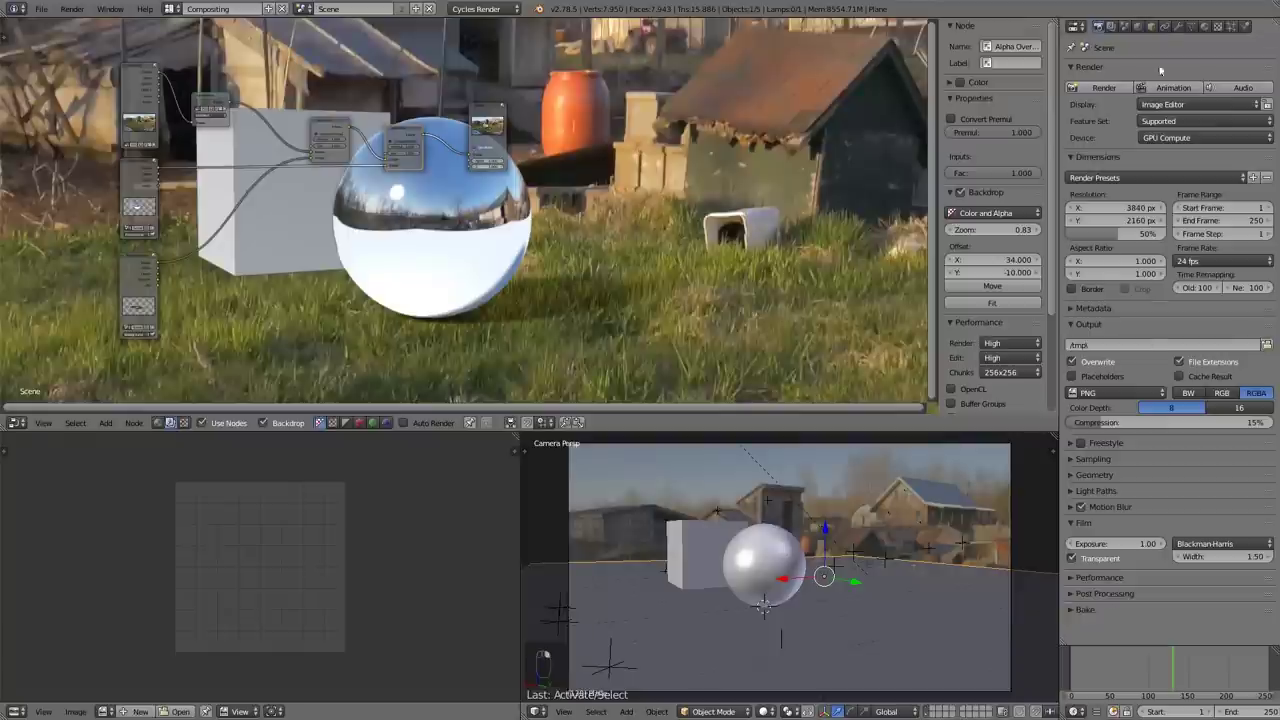
pyautogui.click(1152, 27)
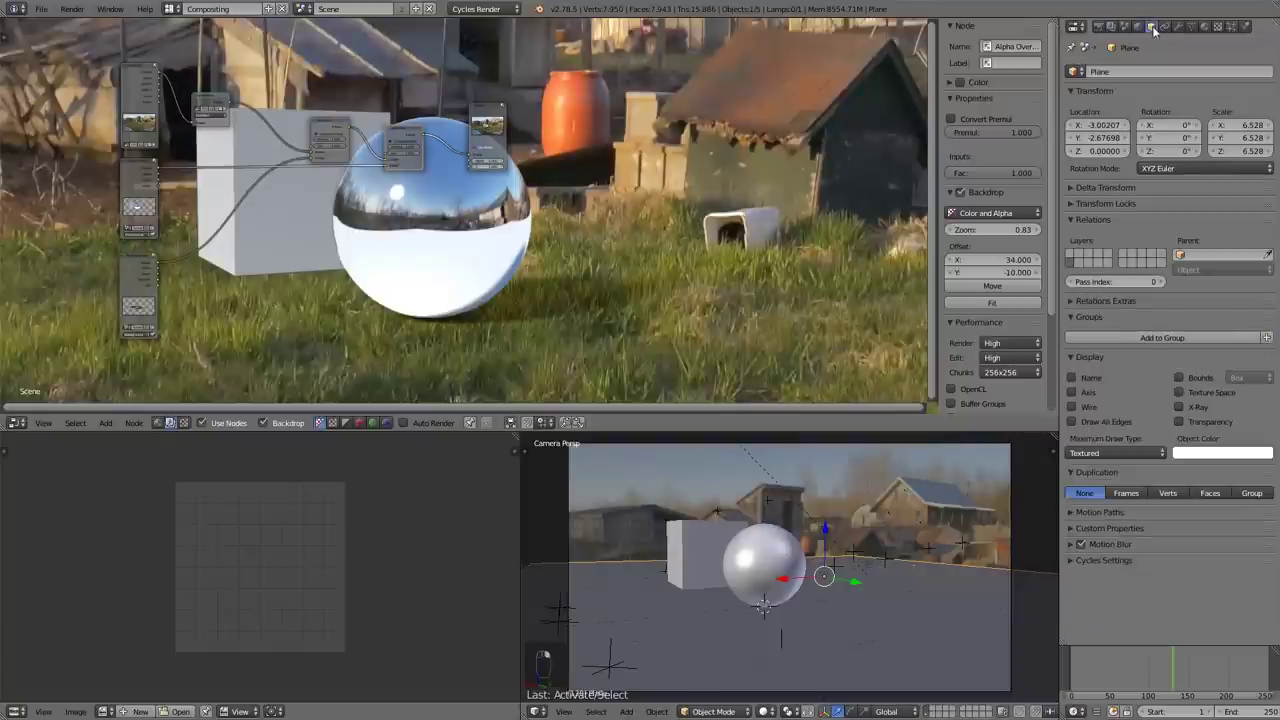
pyautogui.click(1123, 560)
pyautogui.scroll(-1, 1123, 558)
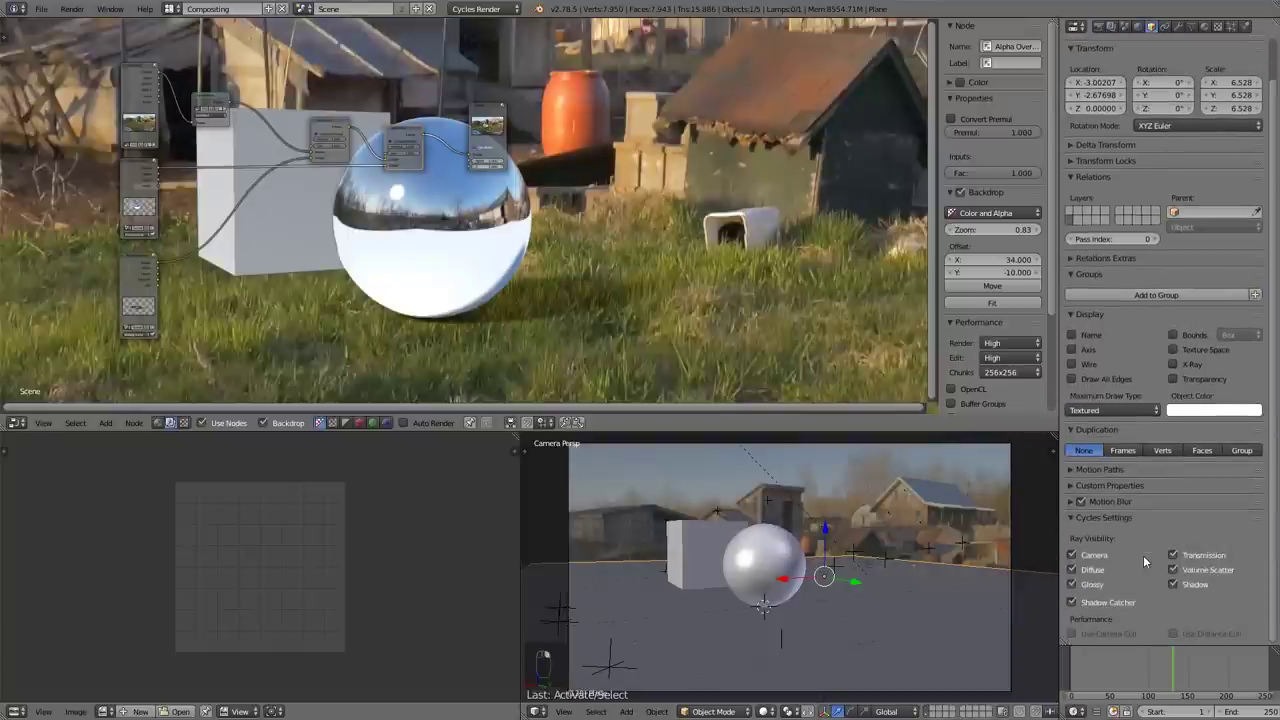
pyautogui.click(1094, 583)
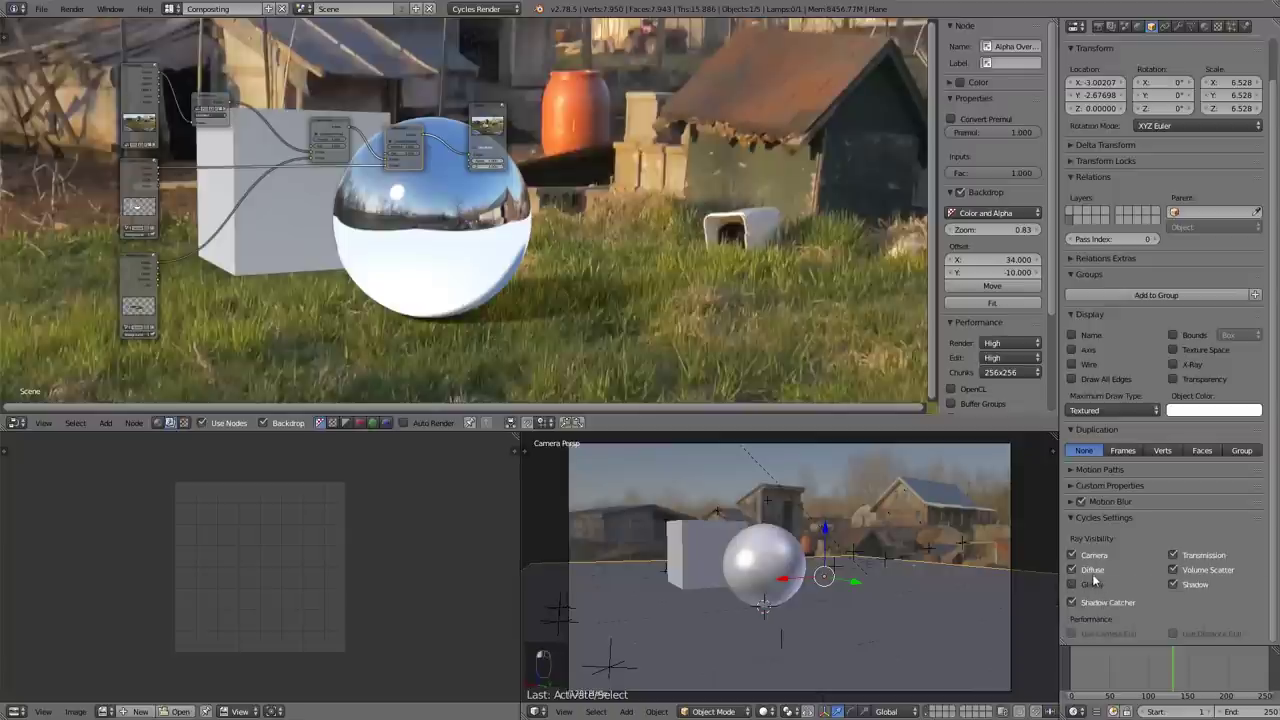
pyautogui.click(1200, 572)
pyautogui.click(1200, 555)
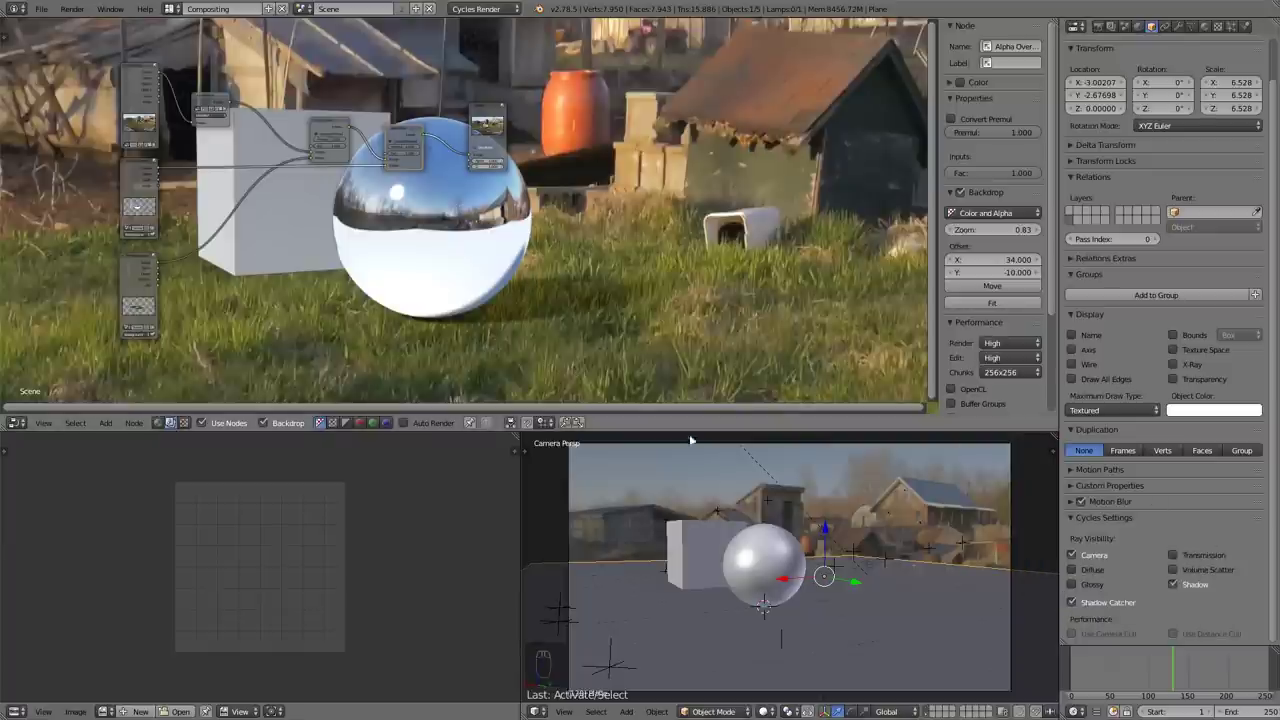
# Step: Add a Composite output node below the Viewer and connect the last Alpha Over node's image to it
pyautogui.scroll(-1, 330, 231)
pyautogui.scroll(2, 200, 237)
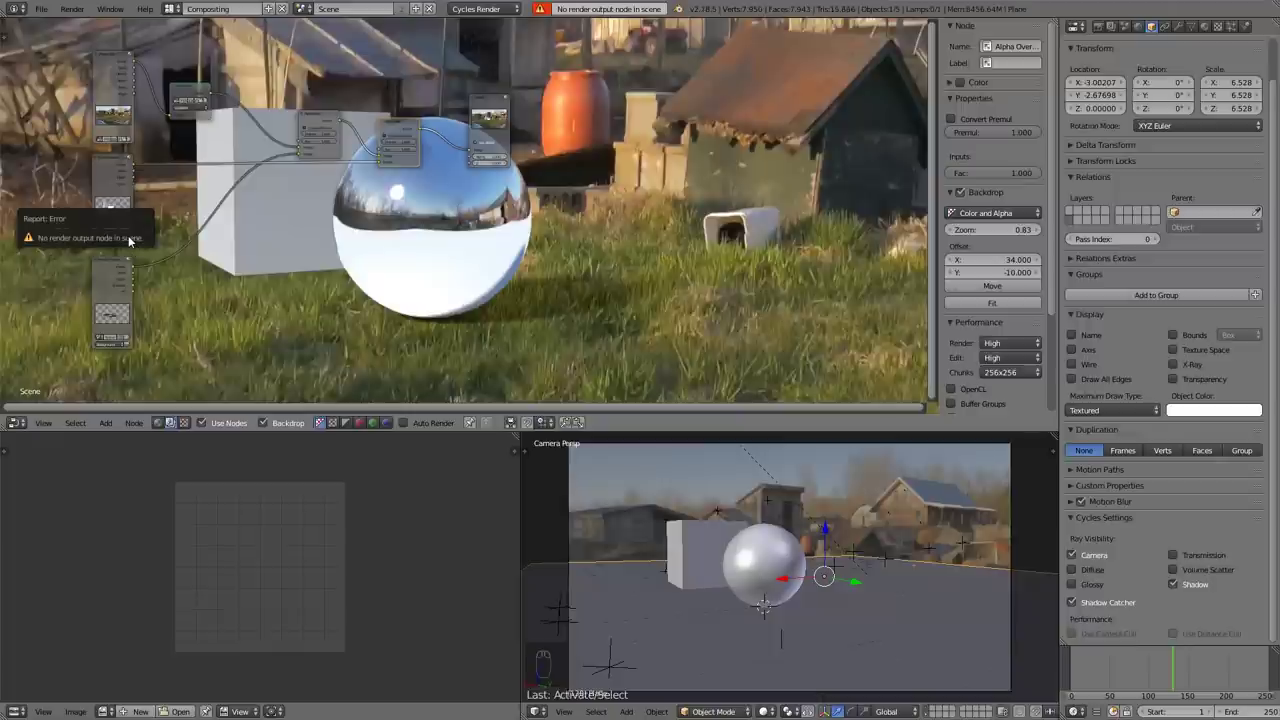
pyautogui.moveTo(494, 99); pyautogui.dragTo(578, 93)
pyautogui.scroll(2, 530, 143)
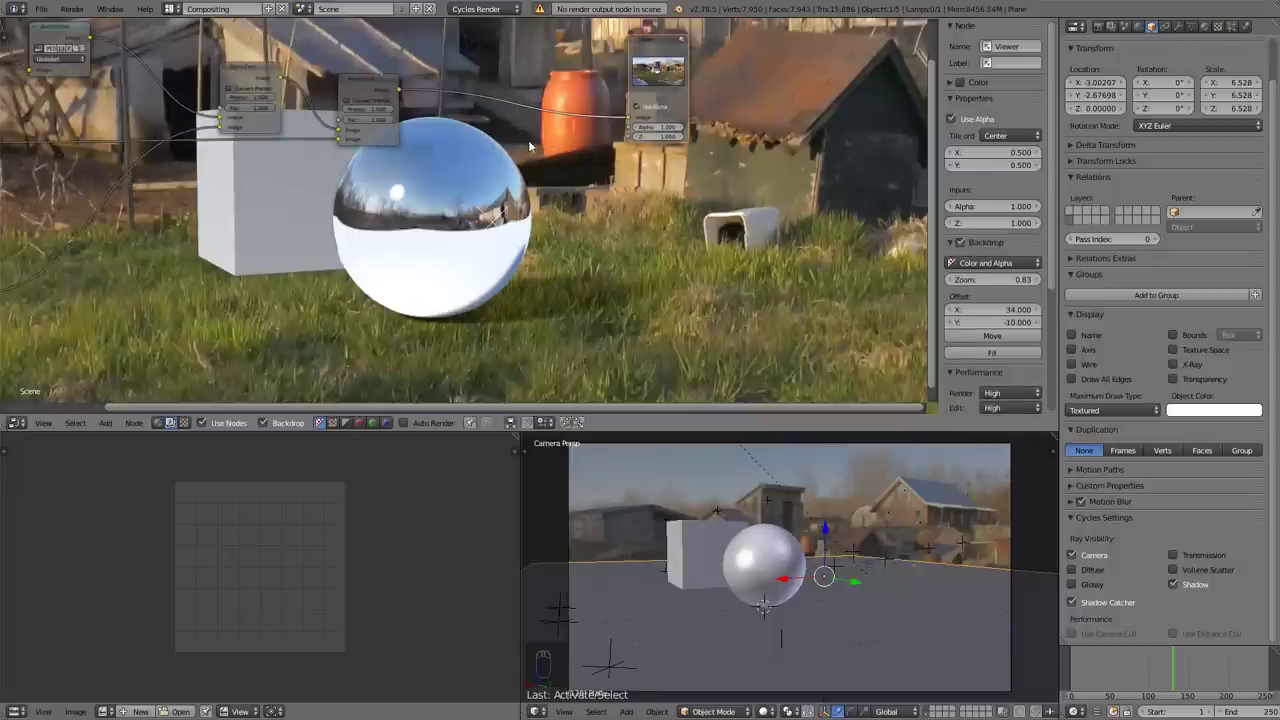
pyautogui.hotkey('shift', 'a')
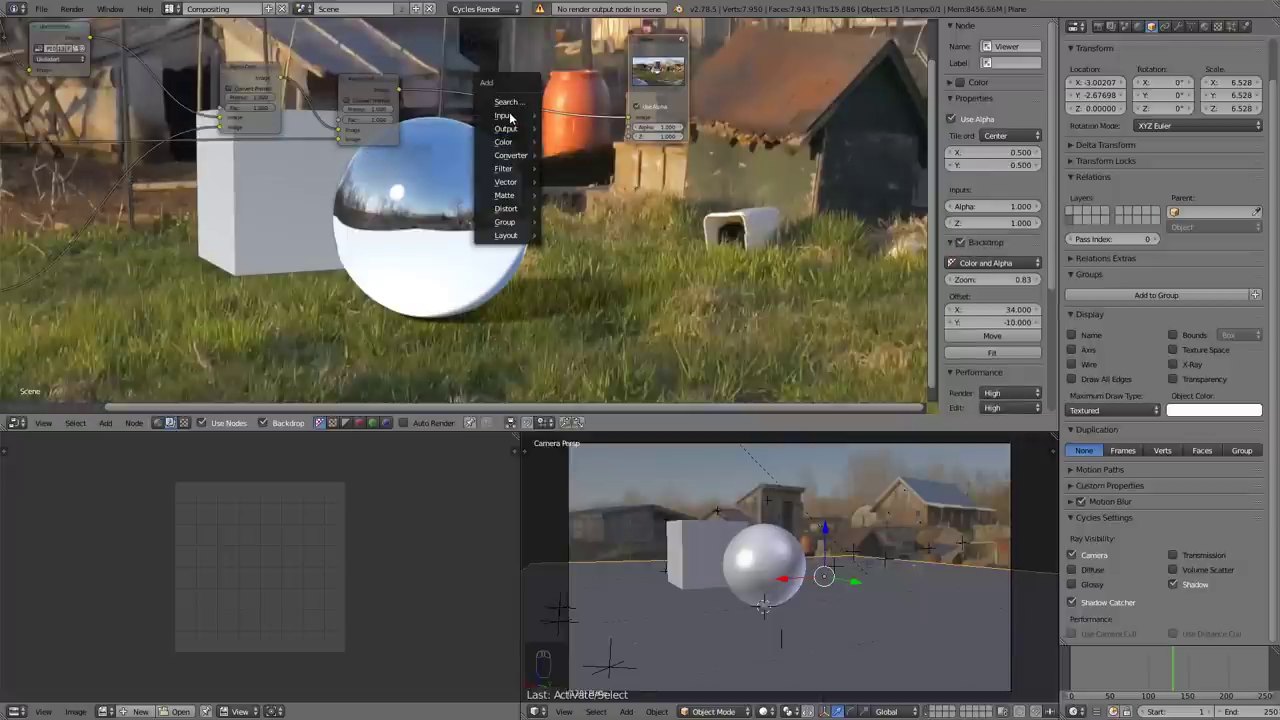
pyautogui.moveTo(510, 116)
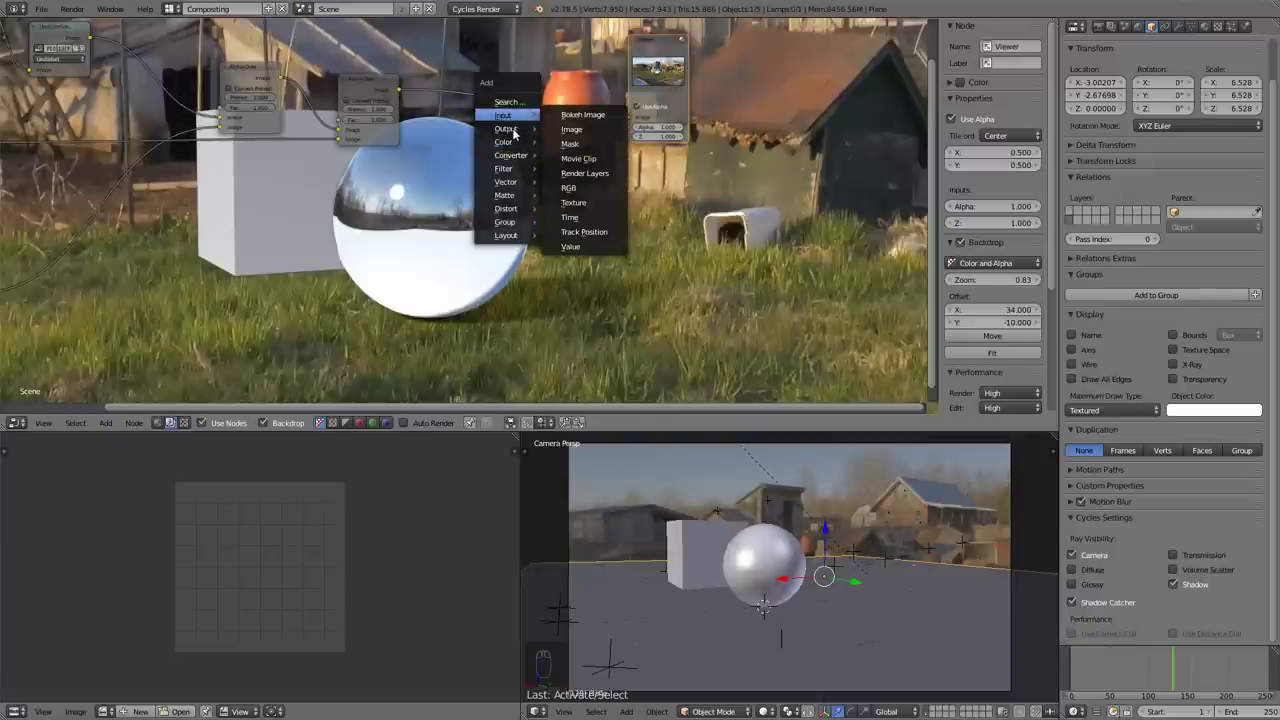
pyautogui.click(580, 129)
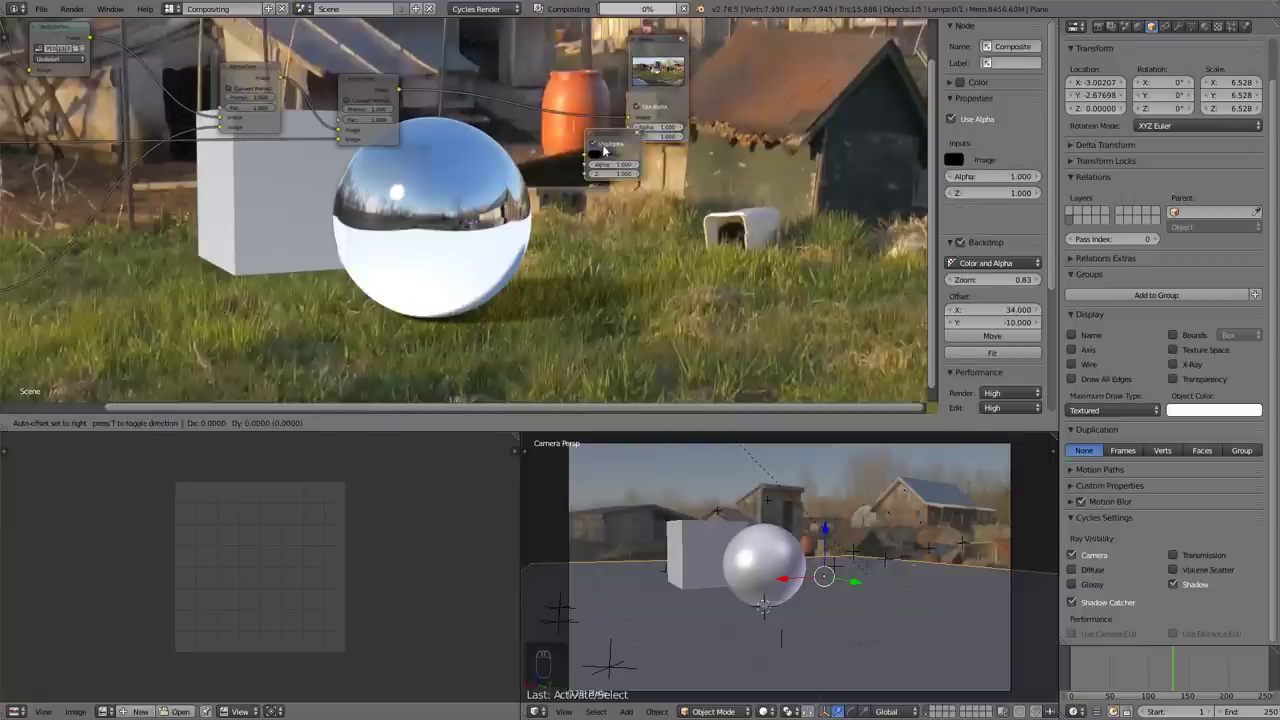
pyautogui.click(648, 190)
pyautogui.moveTo(400, 90); pyautogui.dragTo(619, 194)
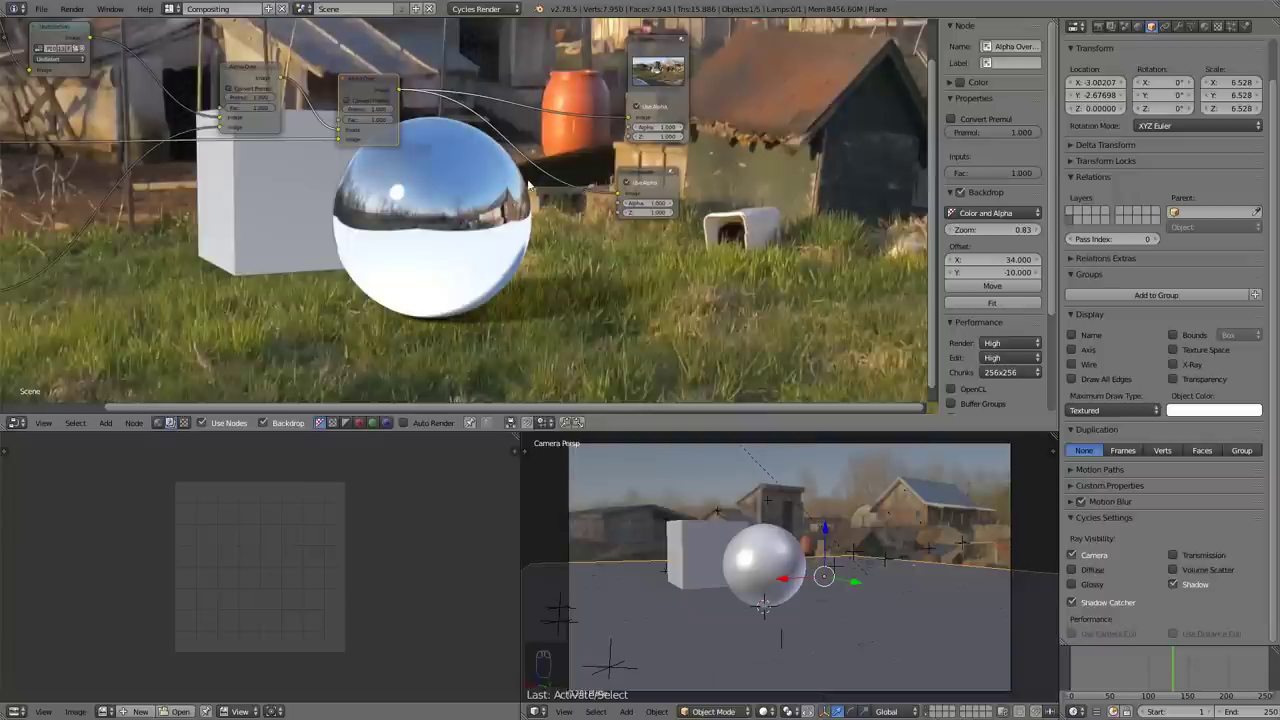
# Step: Re-render the Foreground layer and inspect the sphere's reflection in the composite, reducing the backdrop zoom to 0.40
pyautogui.press('Home')
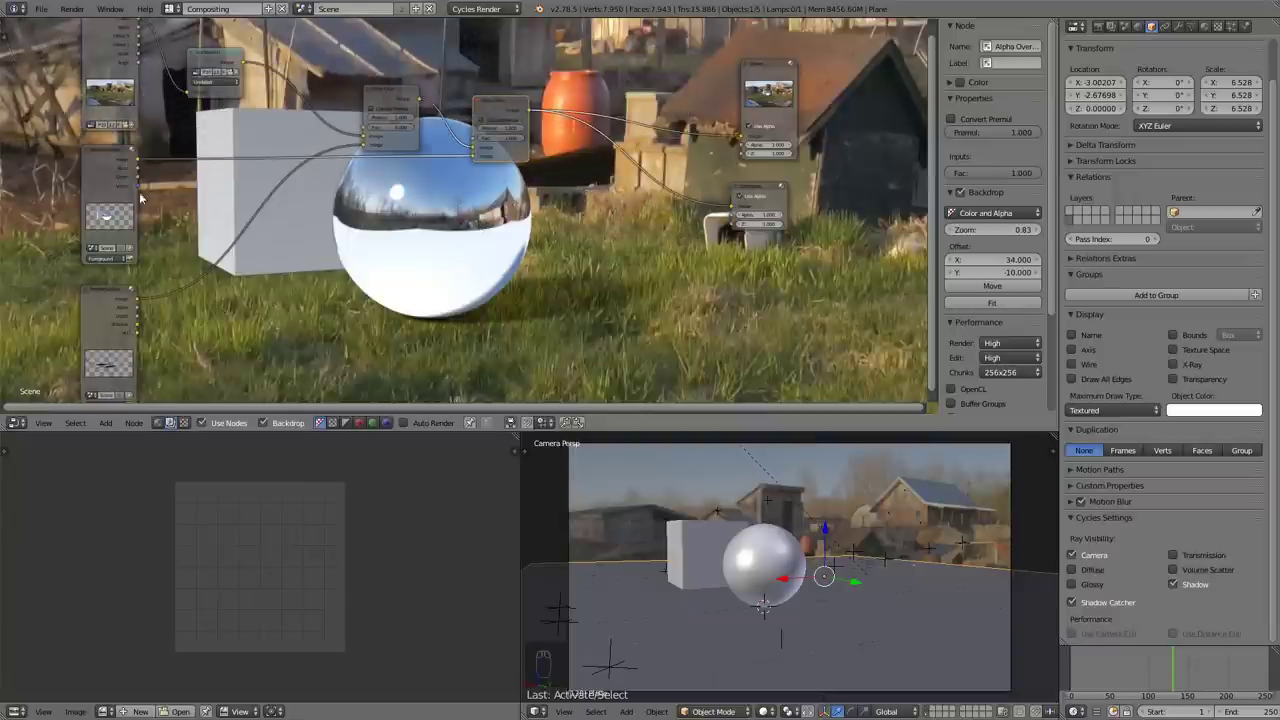
pyautogui.click(126, 258)
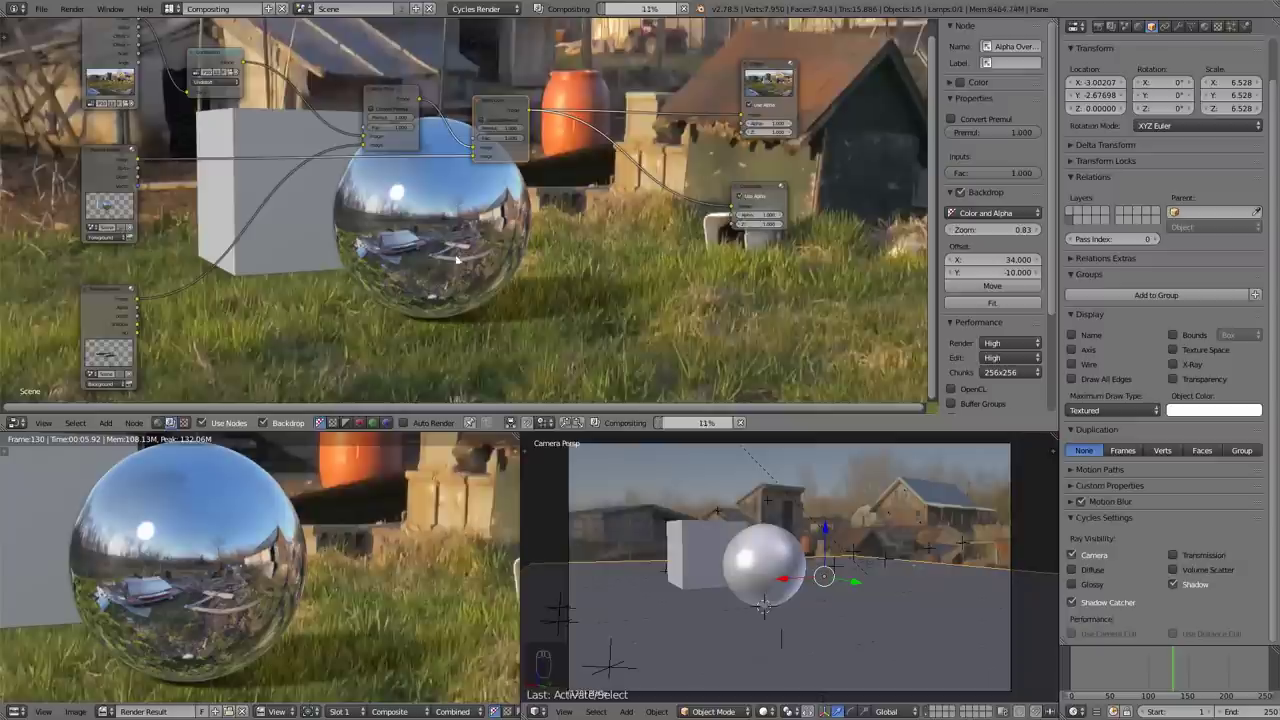
pyautogui.scroll(-4, 470, 235)
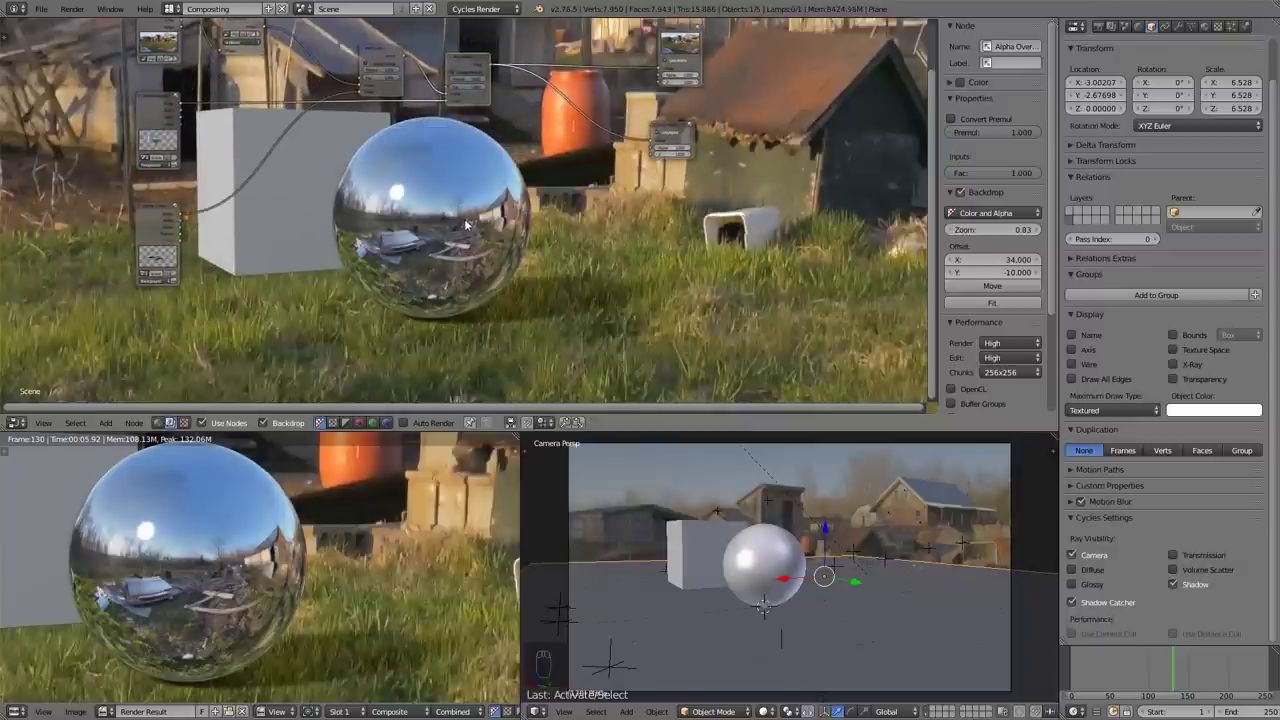
pyautogui.press('v')
pyautogui.press('v')
pyautogui.press('v')
pyautogui.press('v')
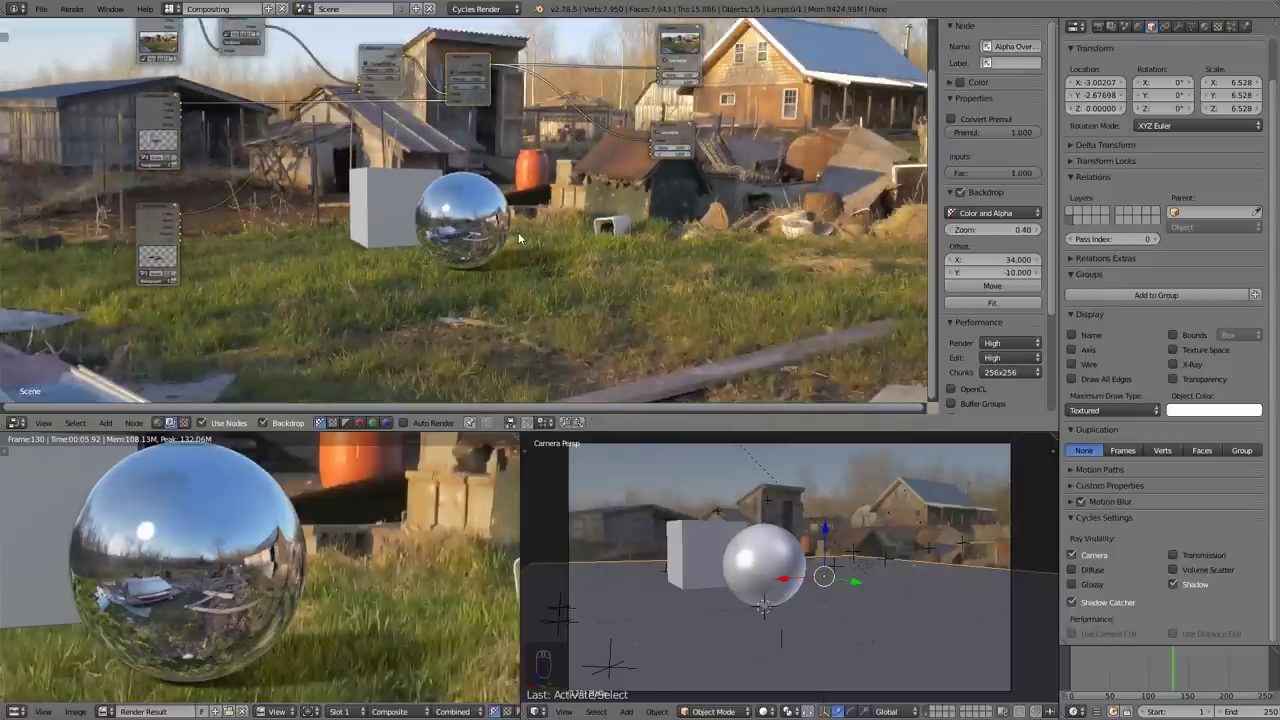
# Step: Set the motion blur shutter to 0.30 in the render settings
pyautogui.click(1098, 26)
pyautogui.click(1142, 510)
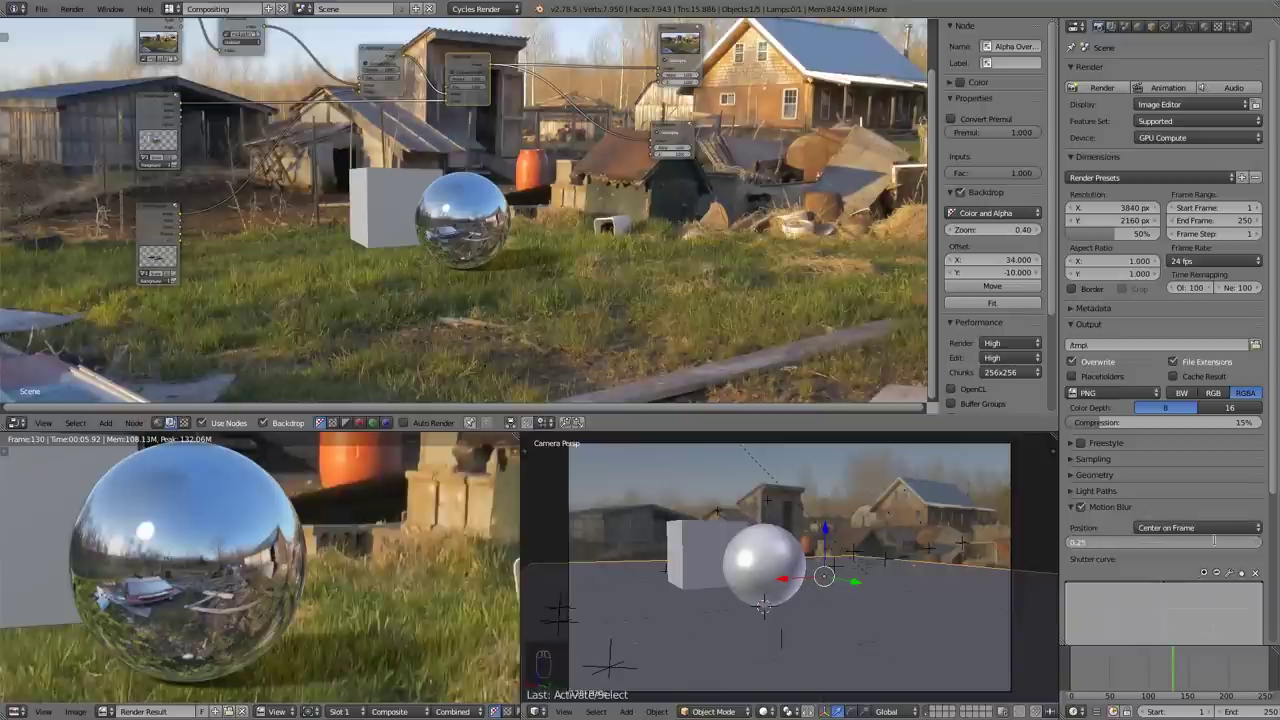
pyautogui.click(1215, 540)
pyautogui.write('0.3')
pyautogui.press('Return')
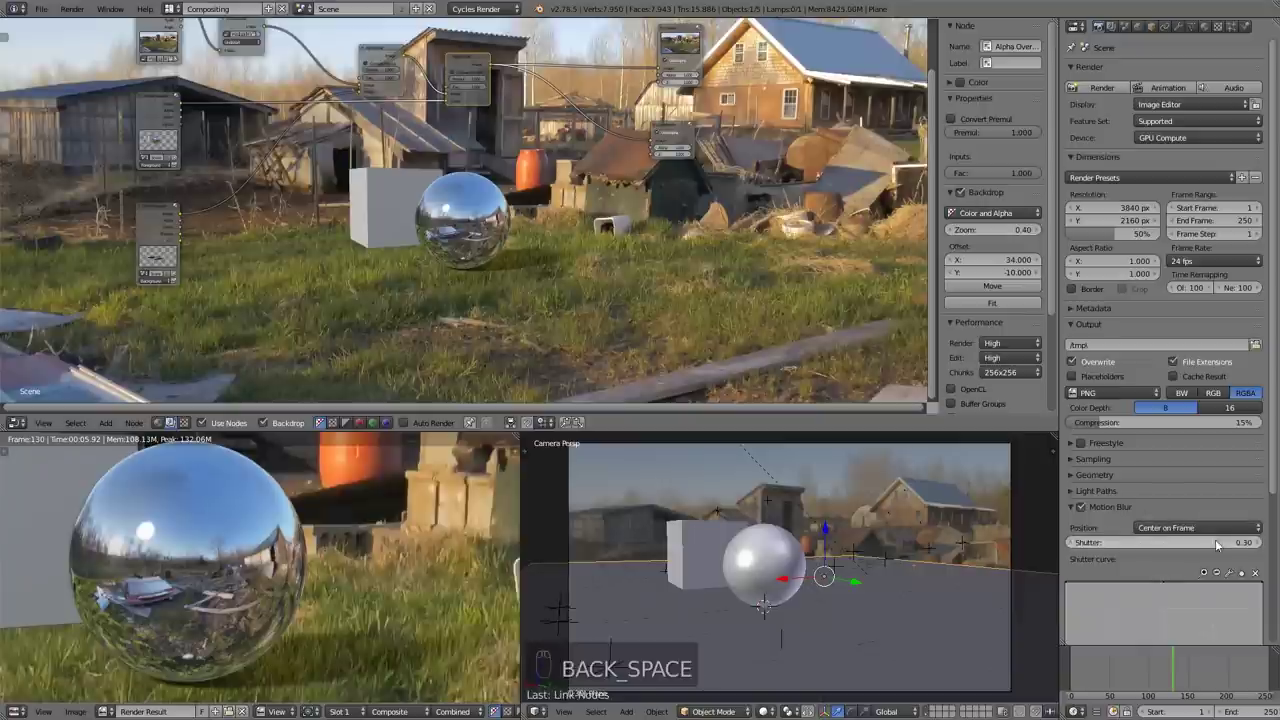
# Step: Move the Foreground render layer and Movie Clip nodes farther away from the rest of the node chain
pyautogui.scroll(-1, 598, 351)
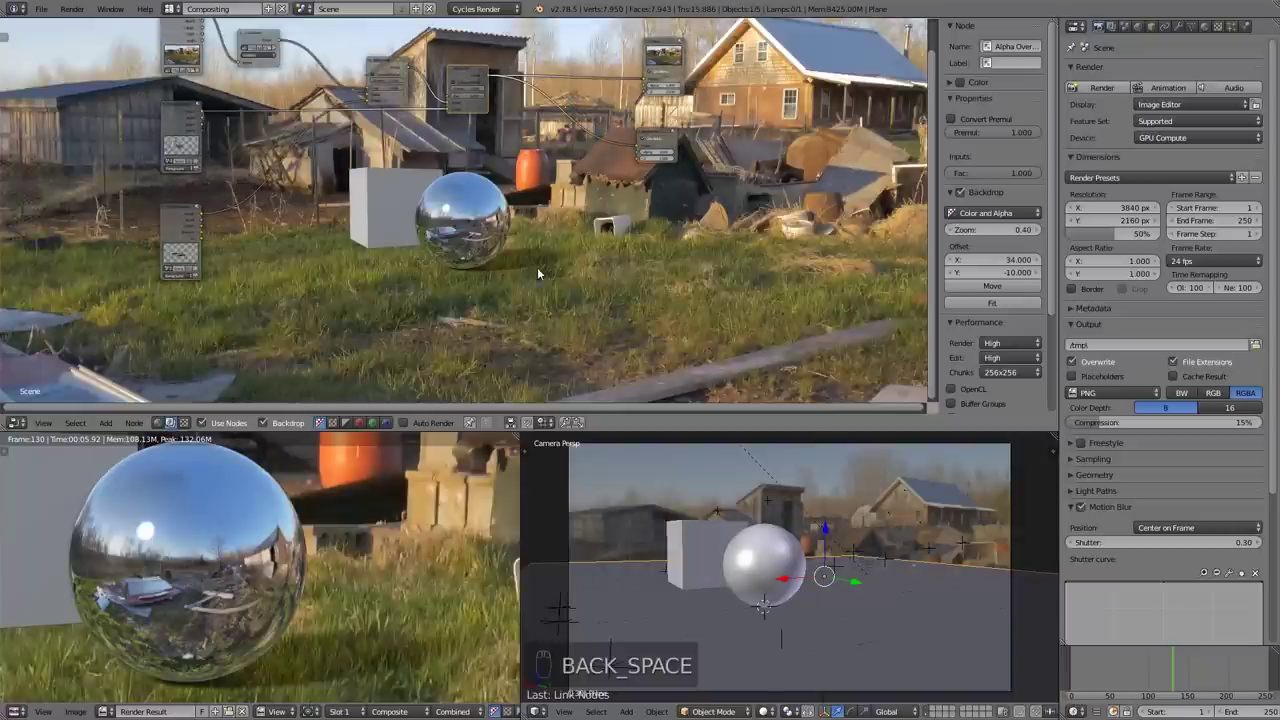
pyautogui.scroll(-1, 474, 263)
pyautogui.scroll(1, 500, 193)
pyautogui.scroll(2, 533, 248)
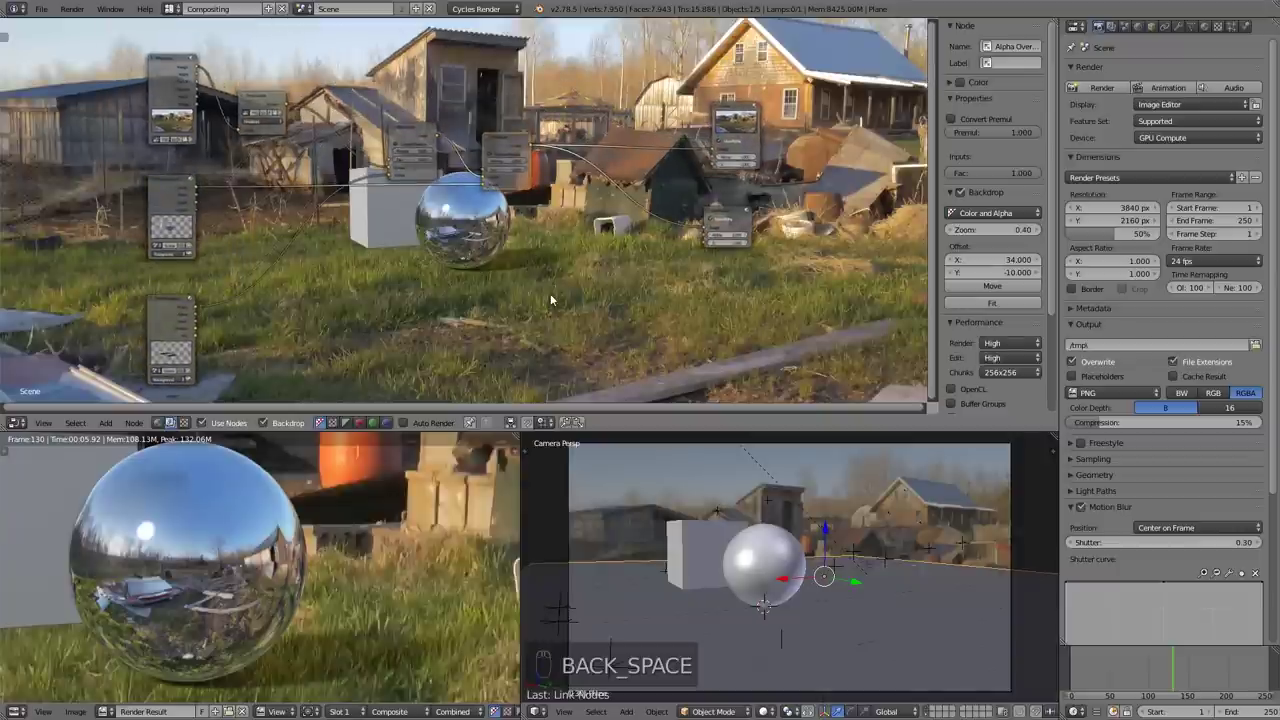
pyautogui.moveTo(520, 292); pyautogui.dragTo(524, 300, button='middle')
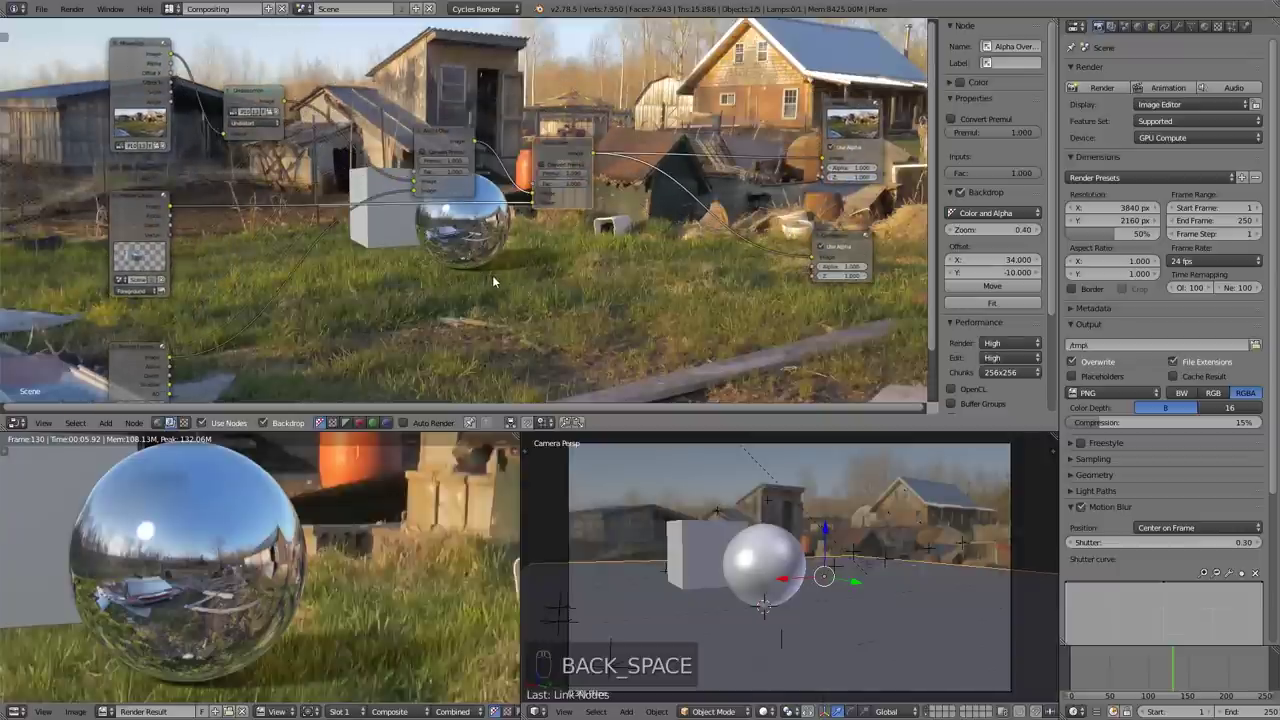
pyautogui.scroll(1, 440, 256)
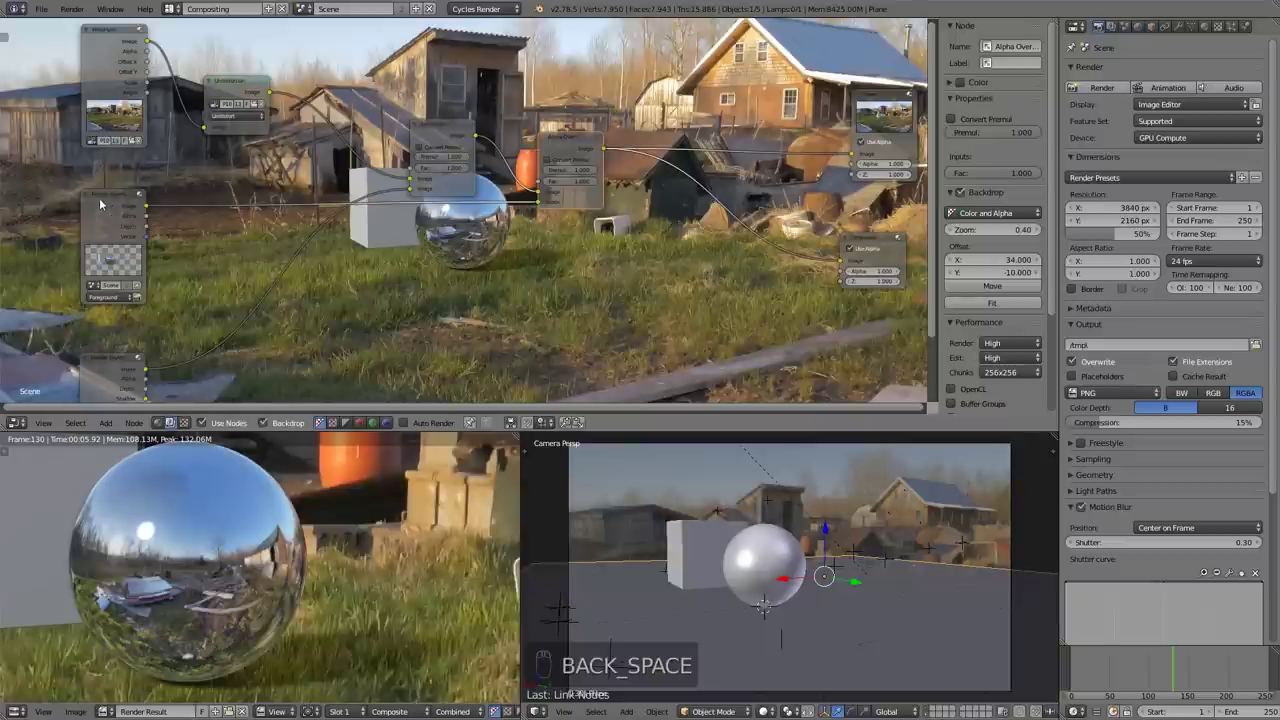
pyautogui.moveTo(100, 198); pyautogui.dragTo(83, 198)
pyautogui.moveTo(100, 42); pyautogui.dragTo(72, 44)
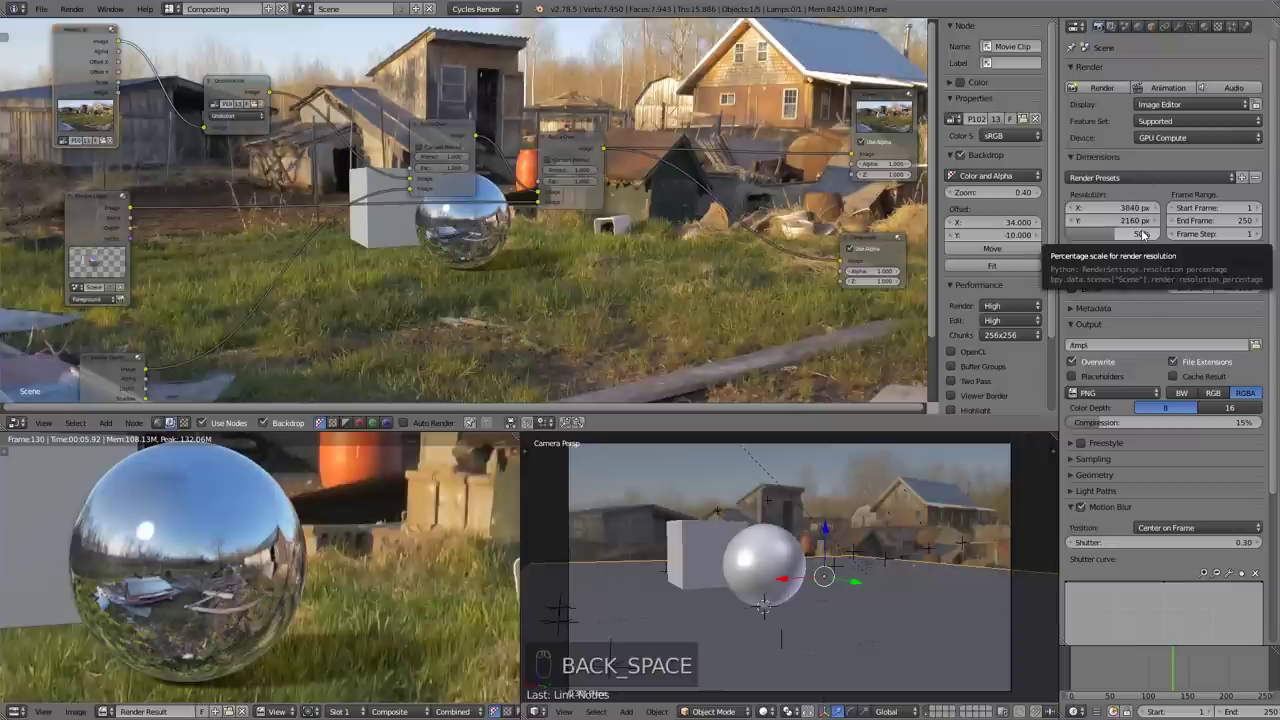
# Step: Insert a Scale node between the Undistort node and the first Alpha Over node, and set it to Render Size
pyautogui.hotkey('shift', 'a')
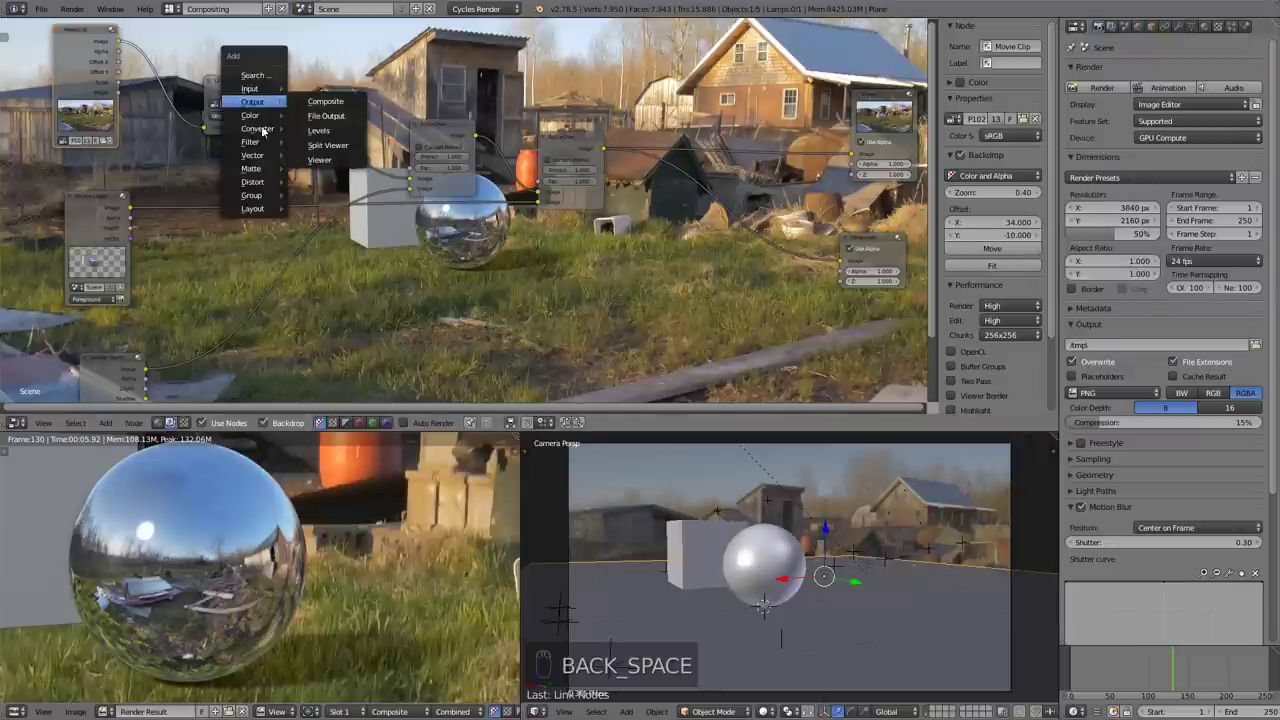
pyautogui.moveTo(260, 183)
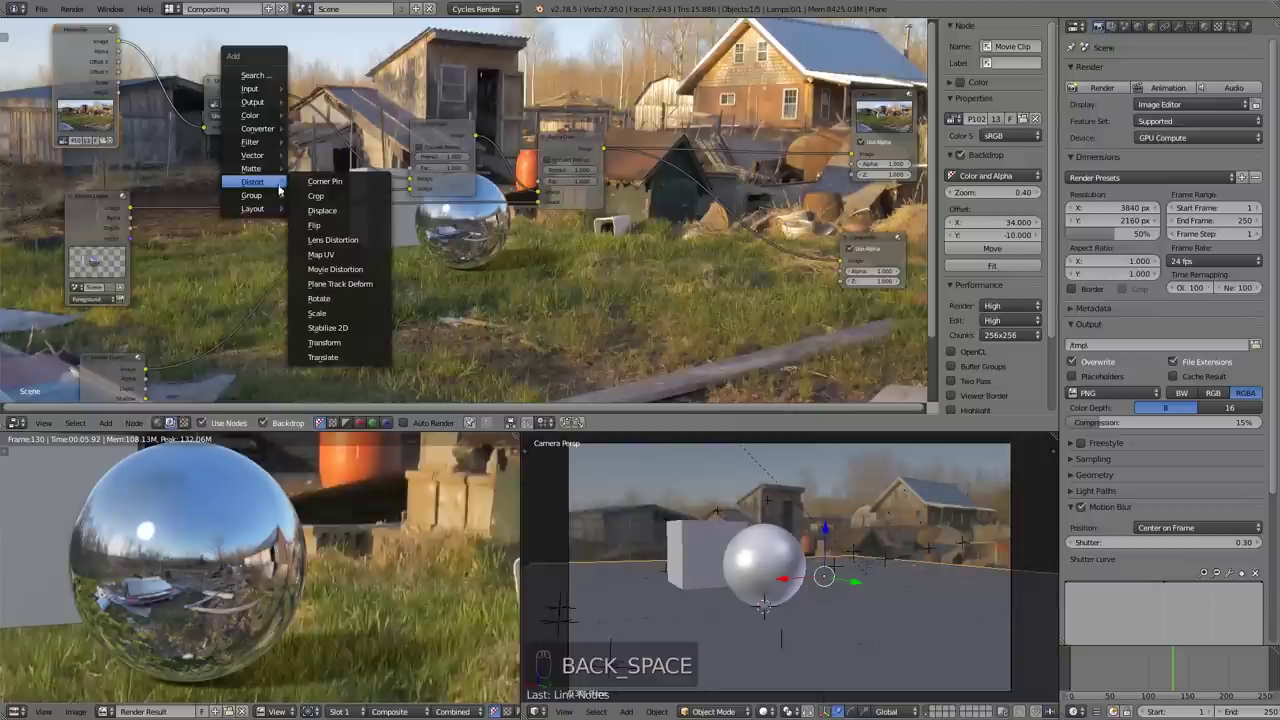
pyautogui.click(320, 313)
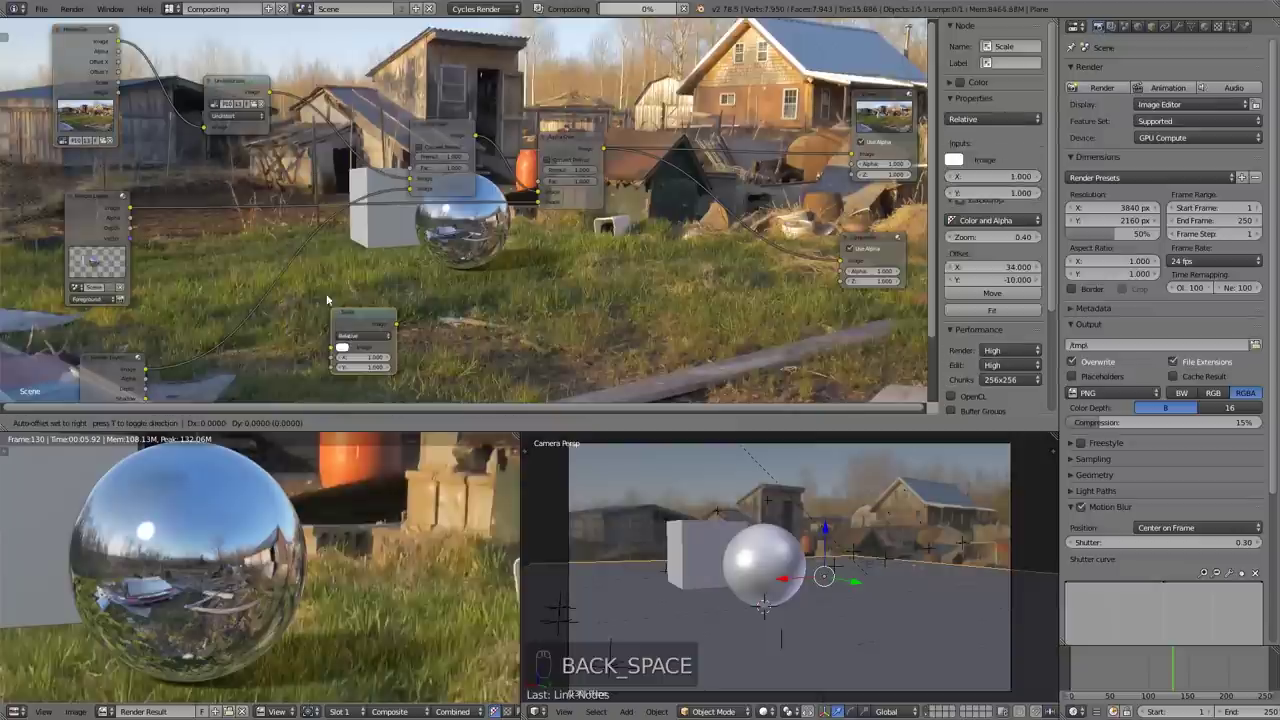
pyautogui.click(305, 113)
pyautogui.click(338, 122)
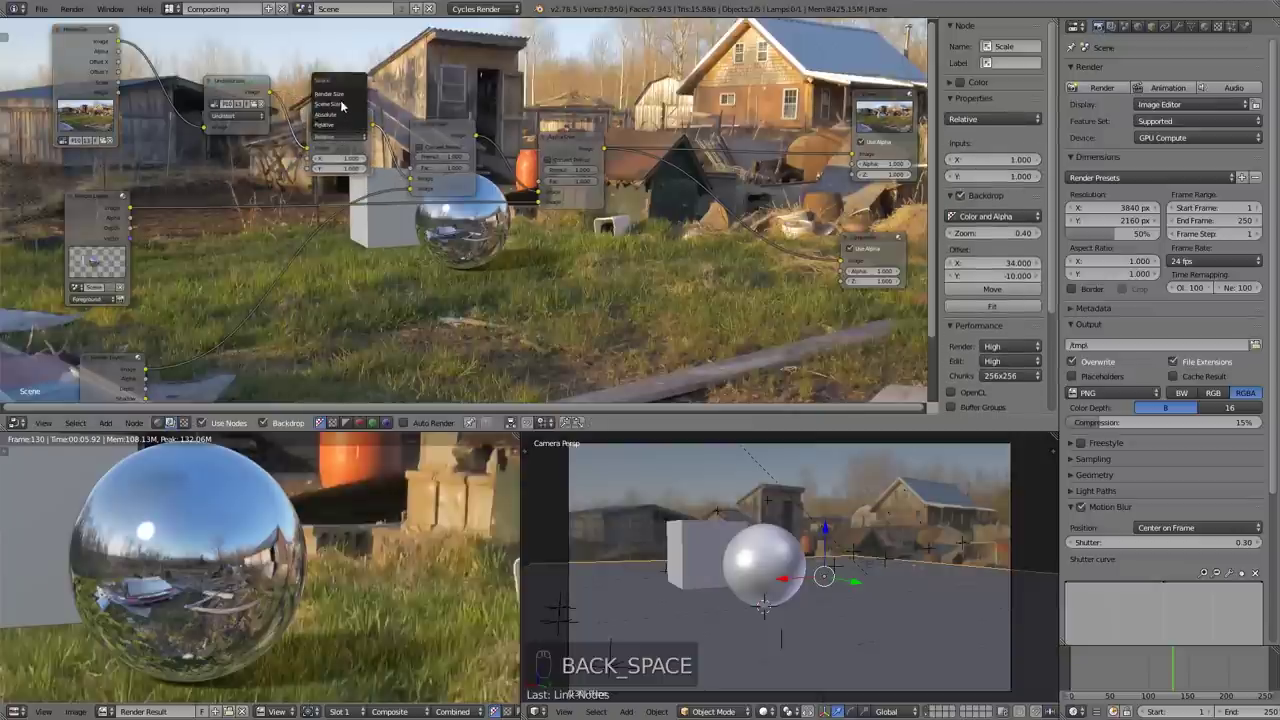
pyautogui.click(335, 94)
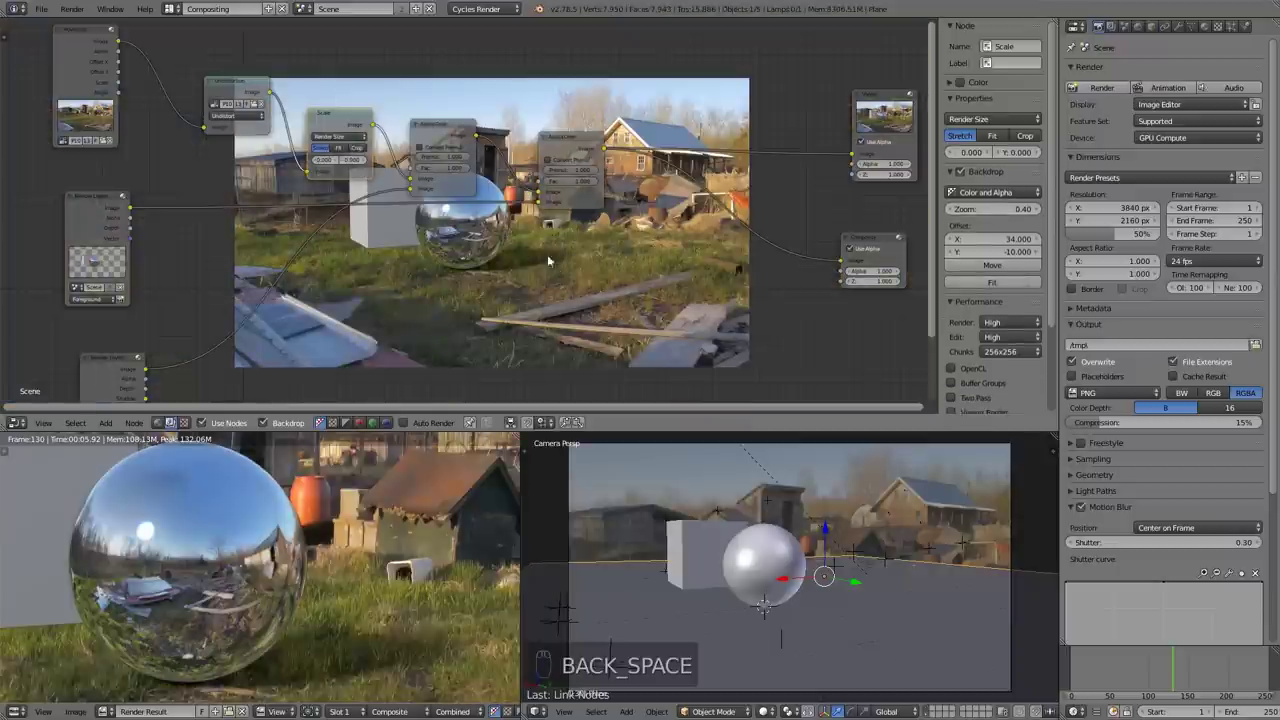
# Step: Check the complete composite at backdrop zoom 0.40, save the project, and view the whole render result
pyautogui.moveTo(525, 300); pyautogui.dragTo(500, 200, button='middle')
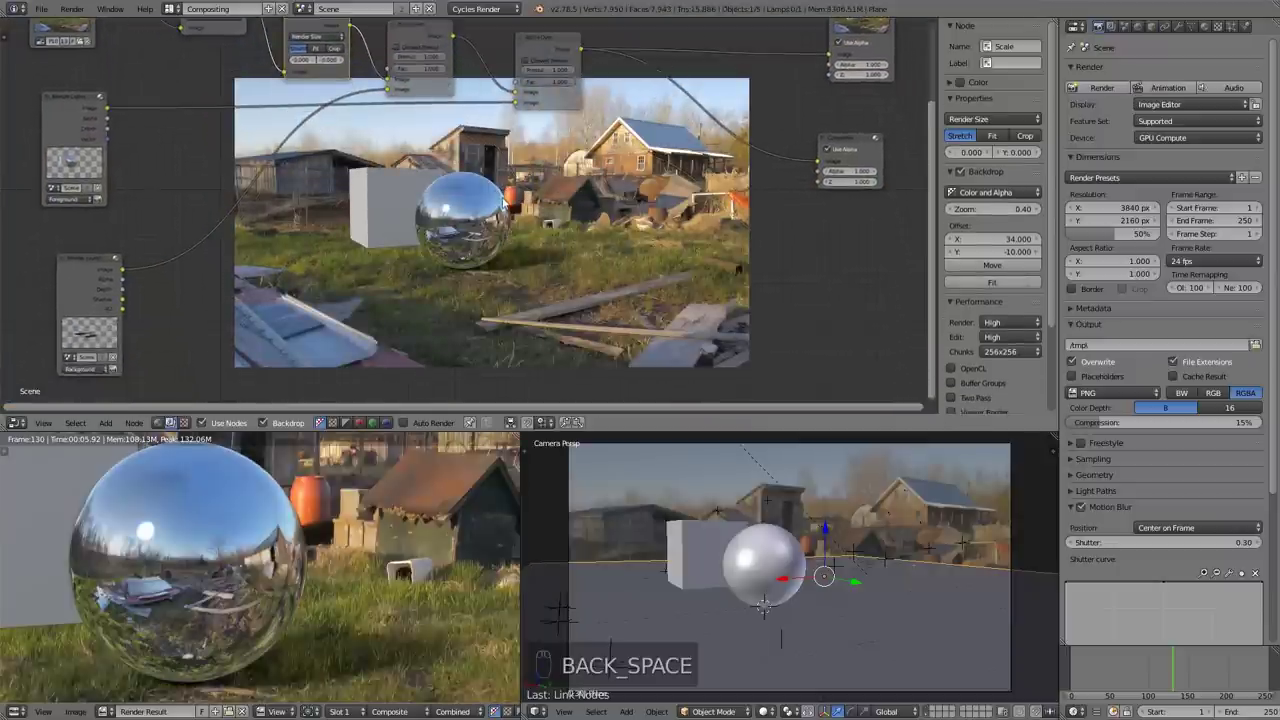
pyautogui.press('v')
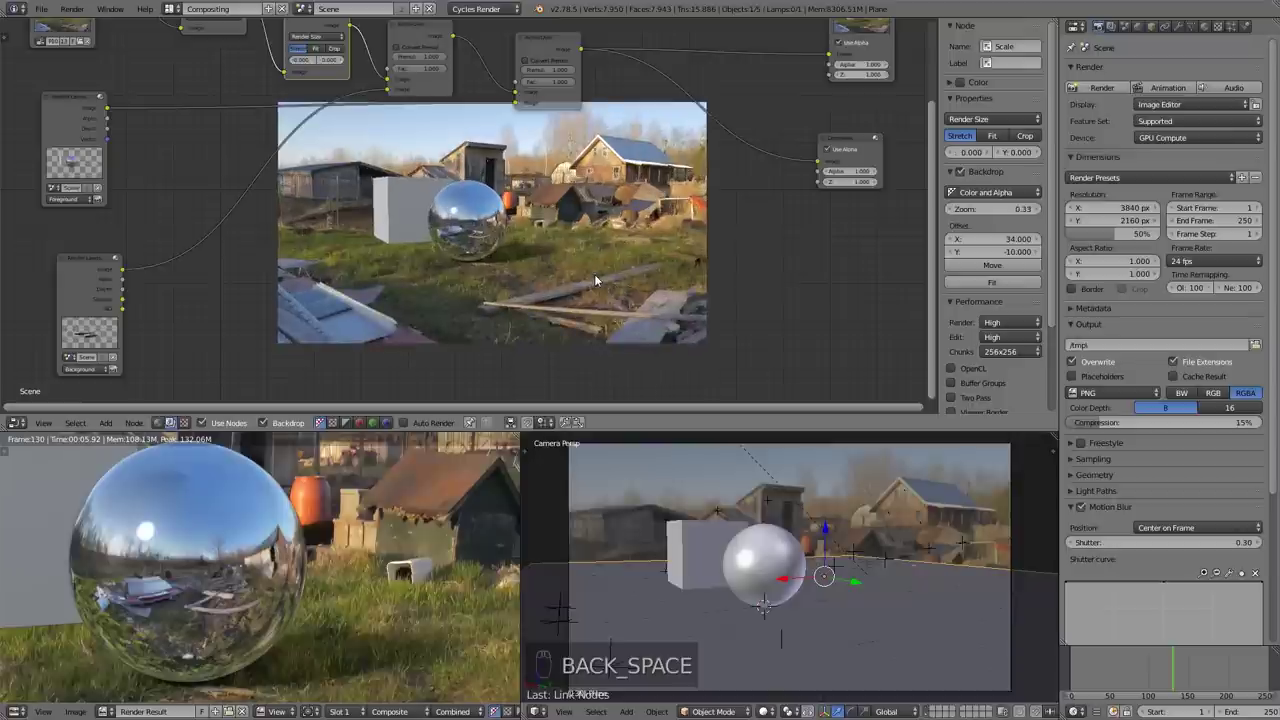
pyautogui.hotkey('alt', 'v')
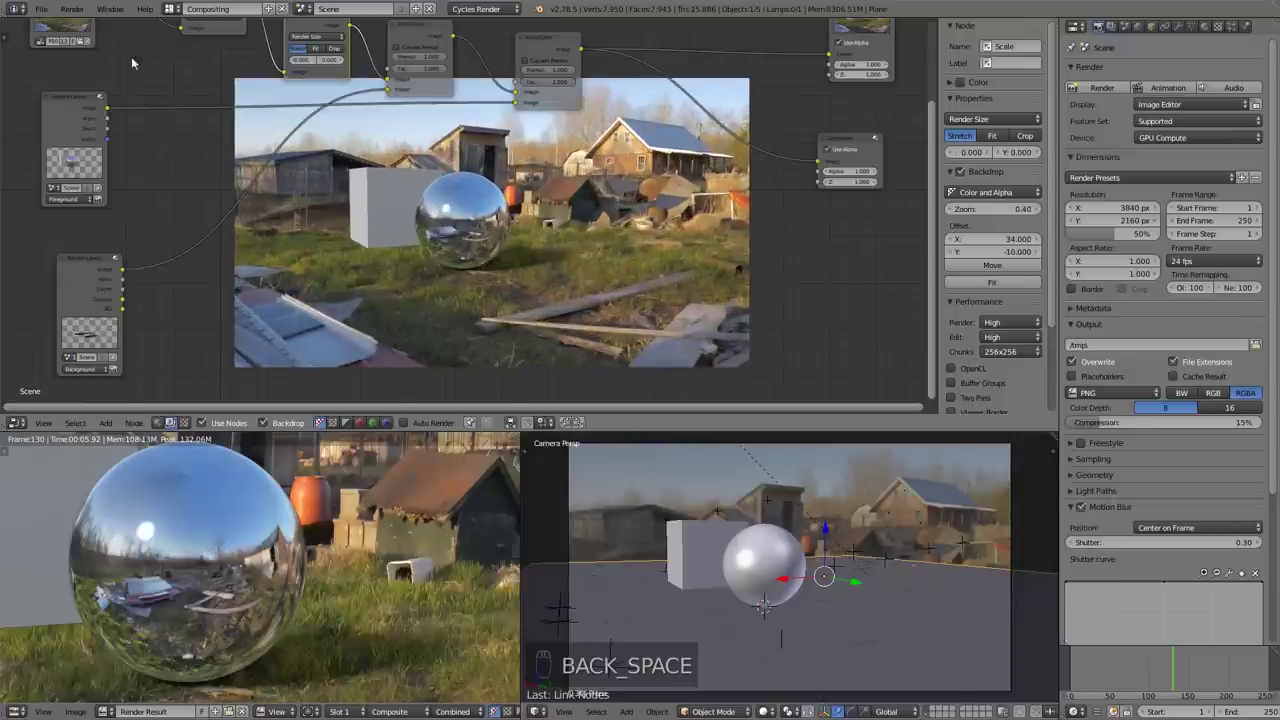
pyautogui.click(41, 8)
pyautogui.click(80, 113)
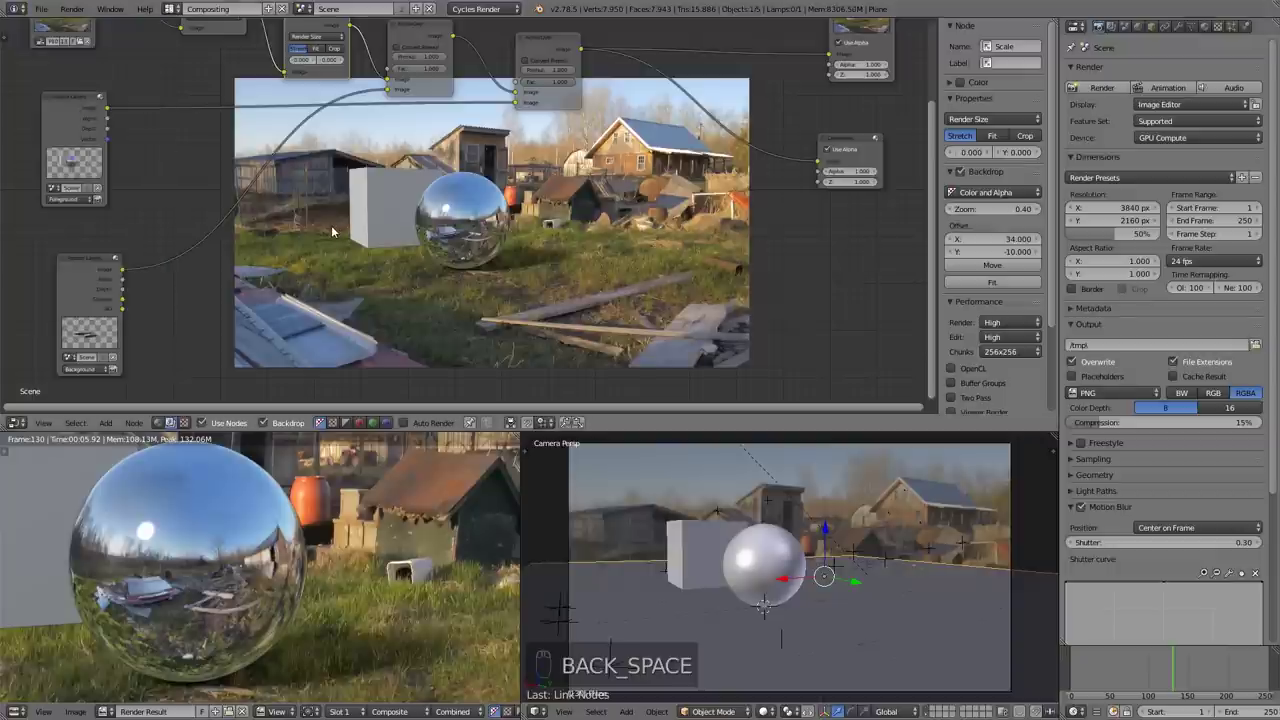
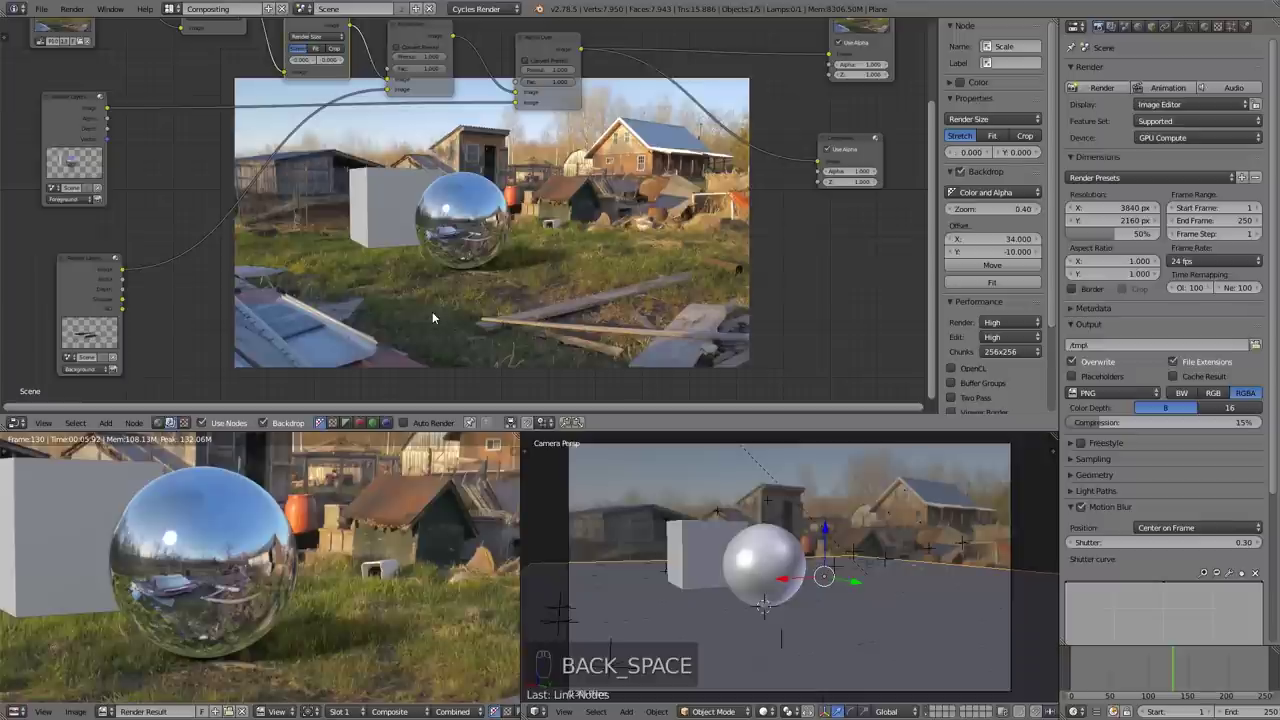
pyautogui.scroll(-4, 384, 530)
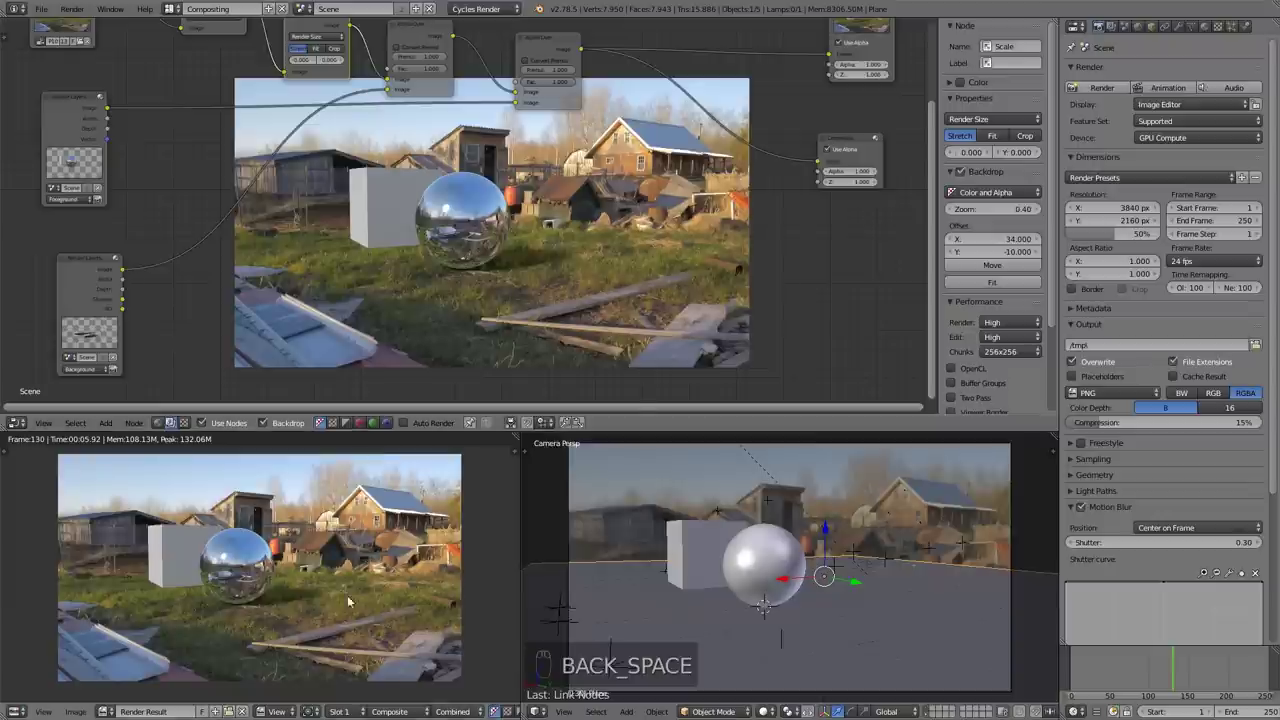
# Step: Switch to the Default screen layout, return from the render result to the 3D view, and select both the sphere and the cube
pyautogui.click(177, 9)
pyautogui.click(196, 63)
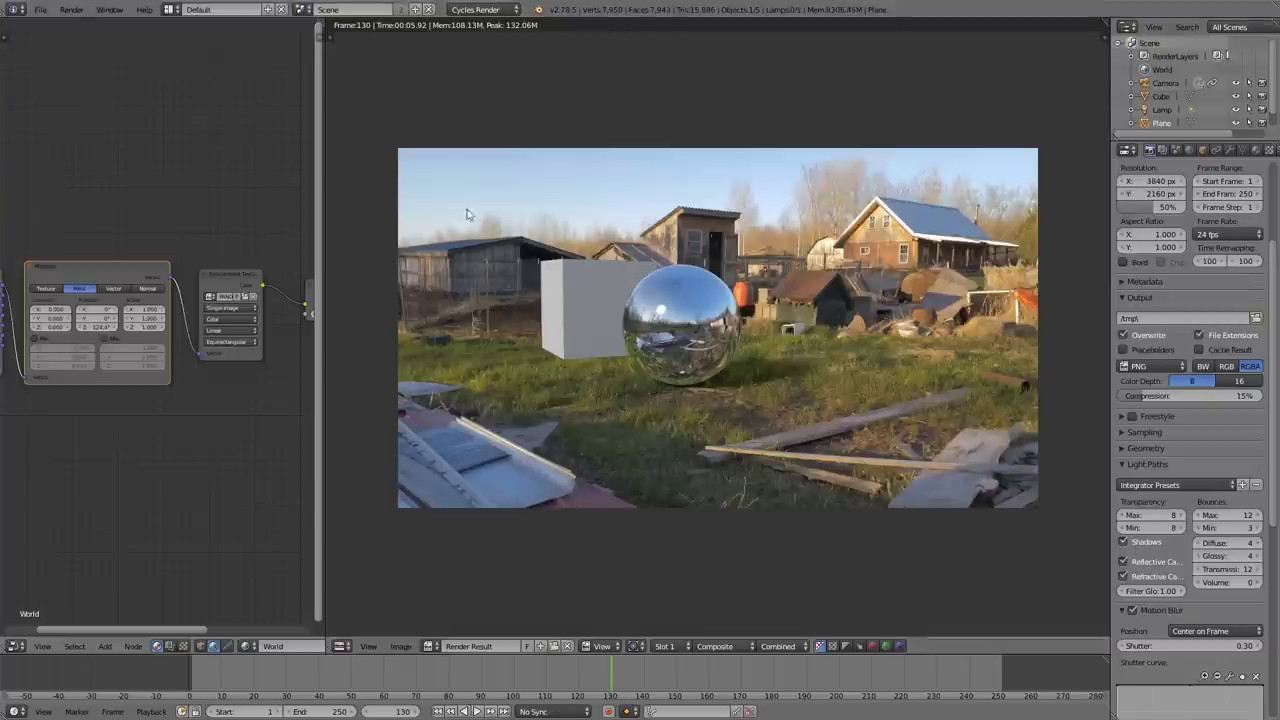
pyautogui.scroll(-2, 470, 214)
pyautogui.scroll(1, 555, 254)
pyautogui.press('Escape')
pyautogui.rightClick(704, 368)
pyautogui.rightClick(629, 337)
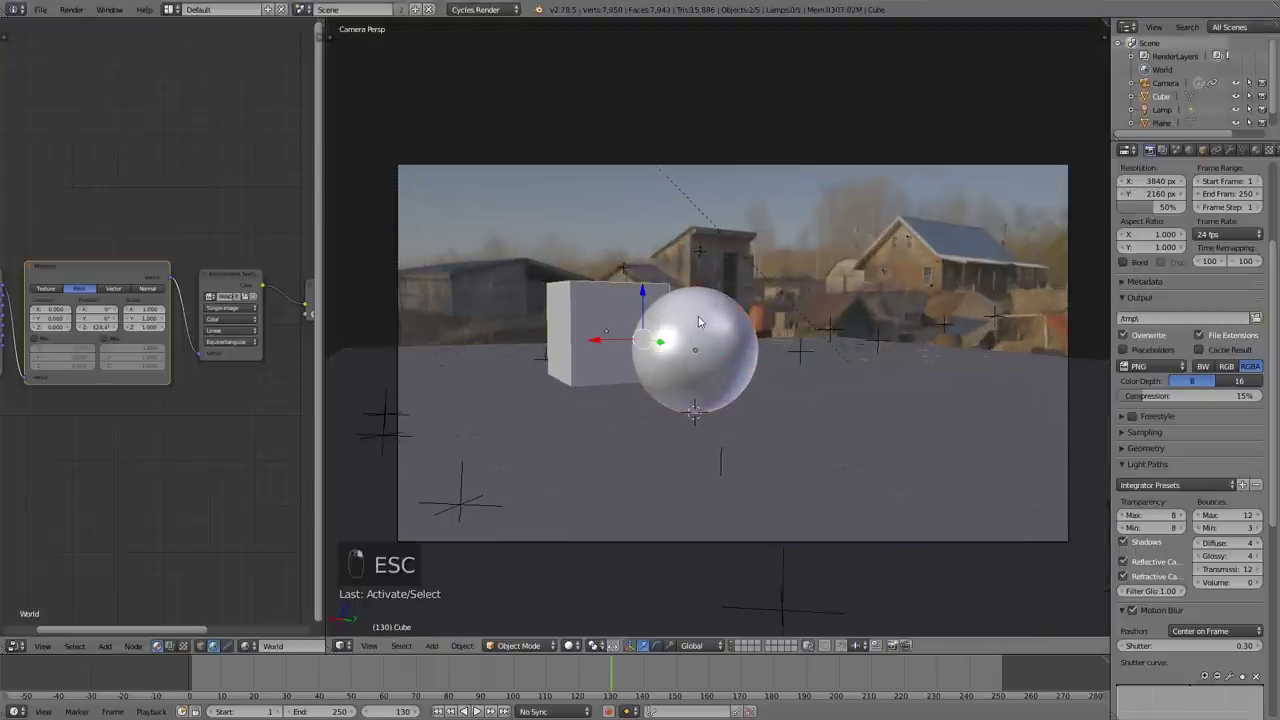
# Step: Move the selected sphere and cube to another layer so the ground plane is left empty
pyautogui.press('m')
pyautogui.click(816, 344)
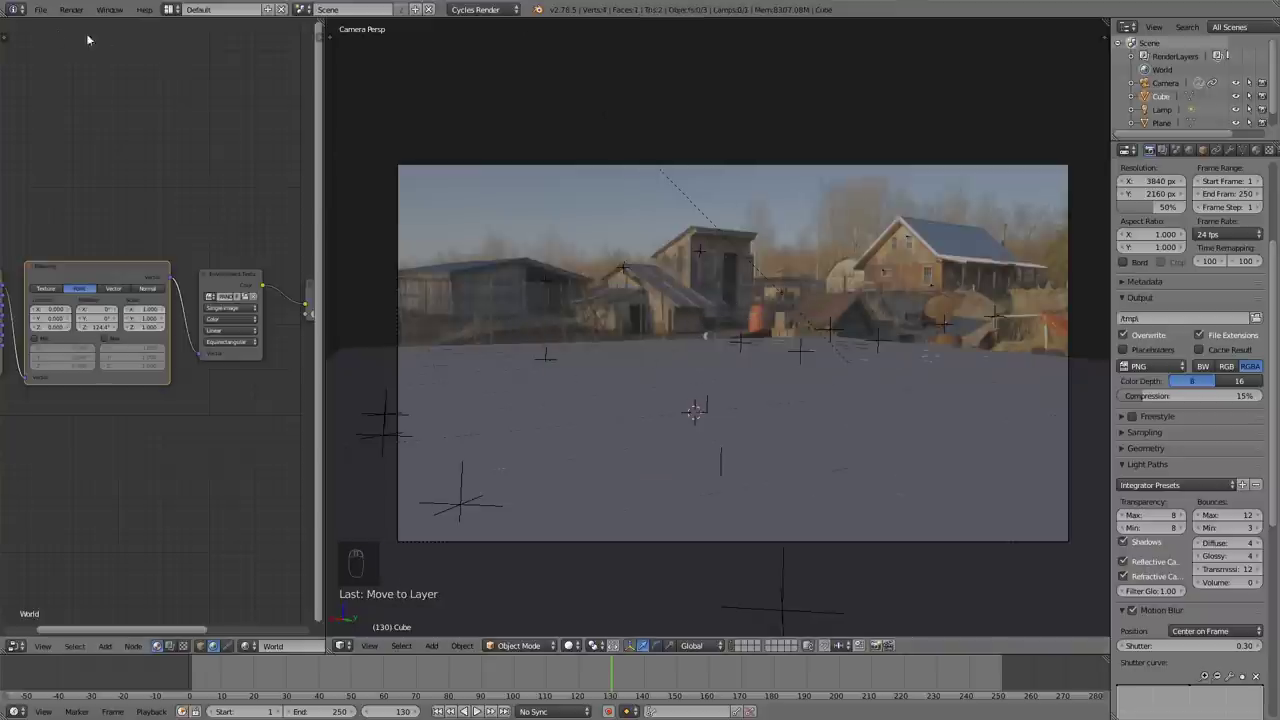
# Step: Append the Max's Intercepter group from tracking tests.blend in the Camera Tracking Tutorial folder
pyautogui.click(40, 9)
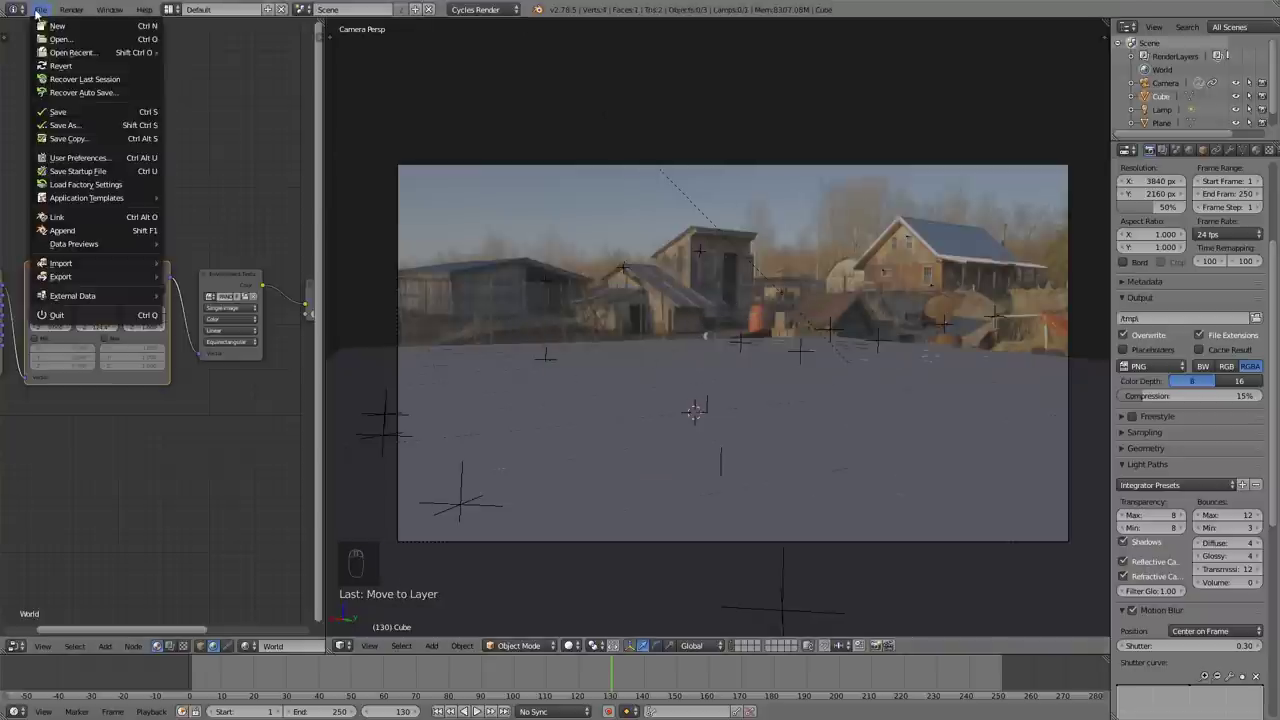
pyautogui.click(73, 233)
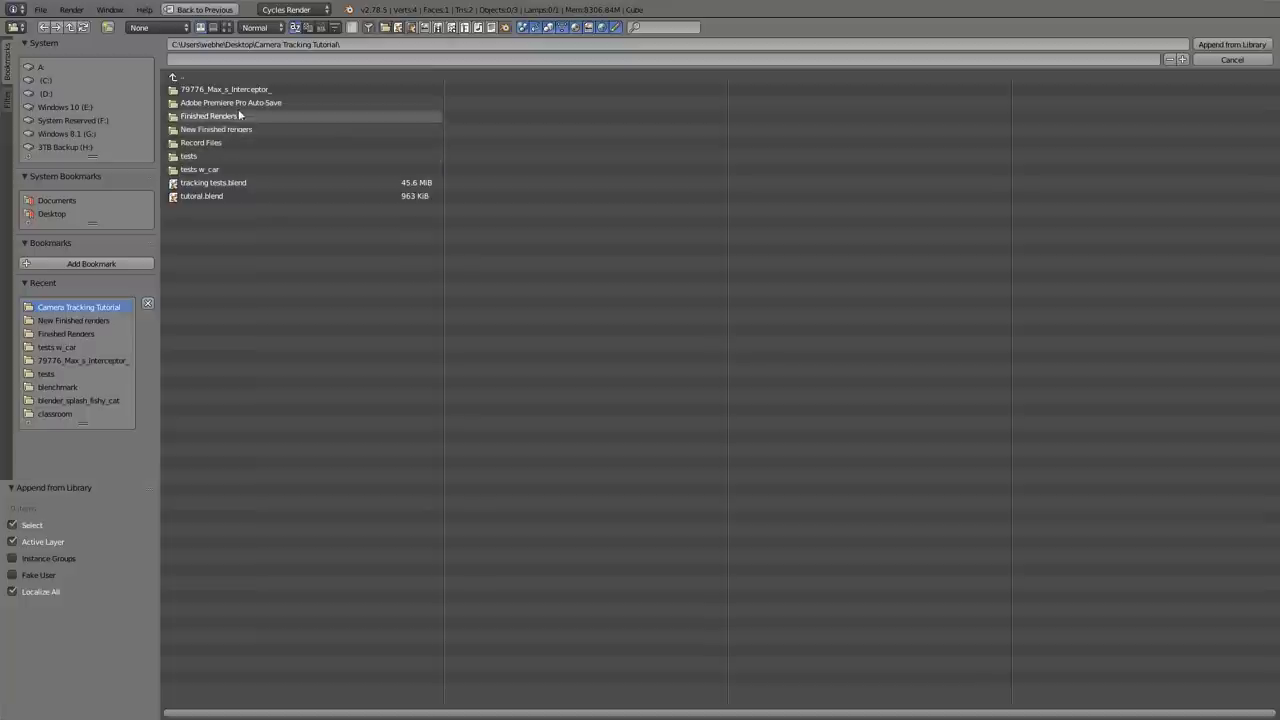
pyautogui.click(252, 184)
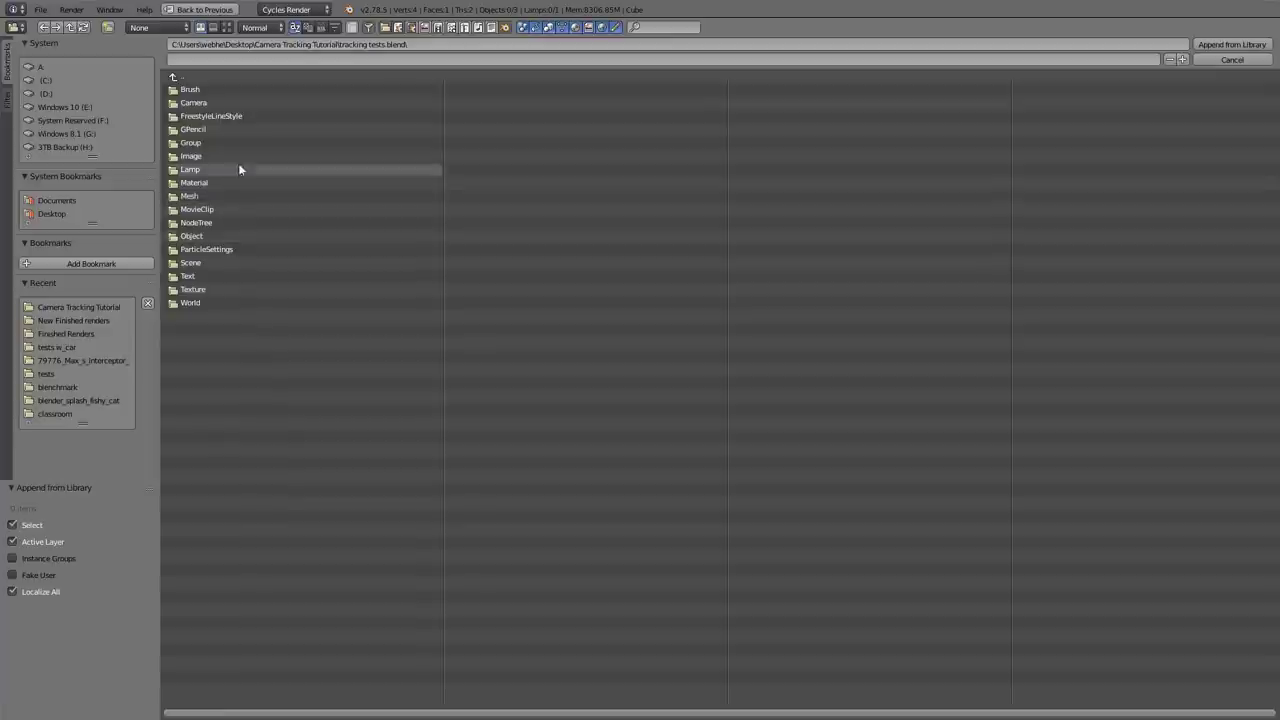
pyautogui.click(214, 145)
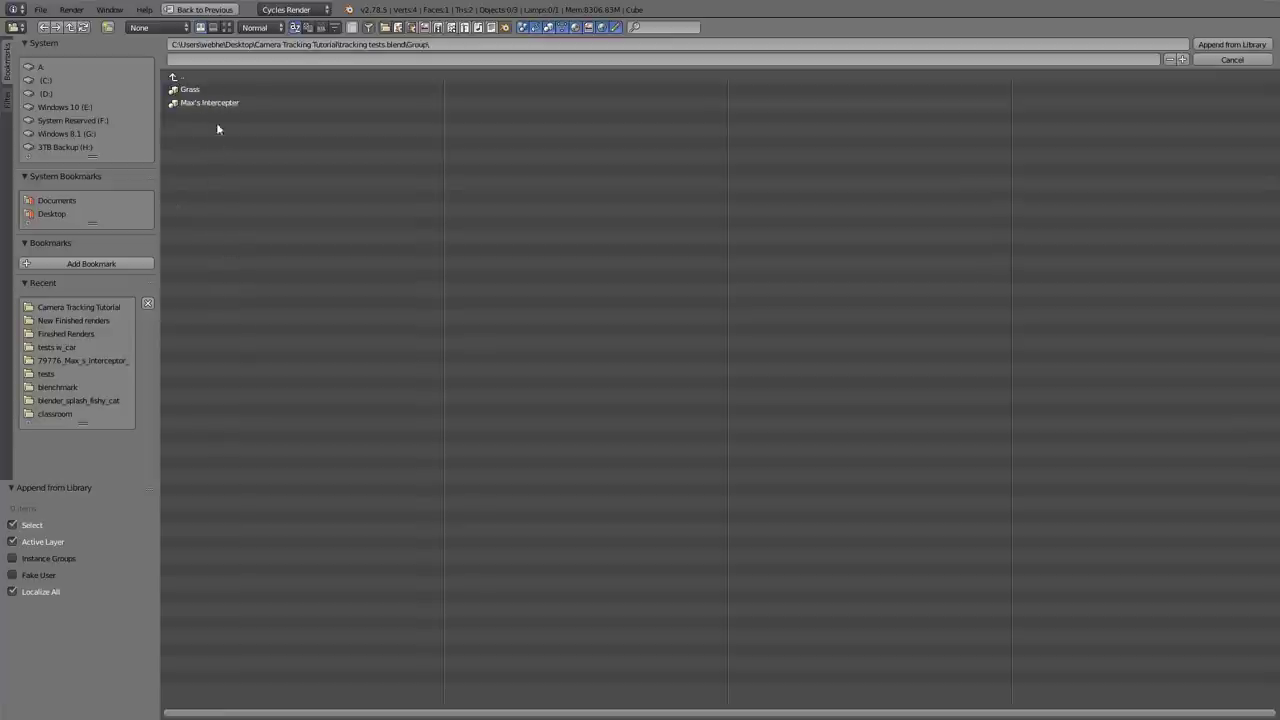
pyautogui.doubleClick(222, 104)
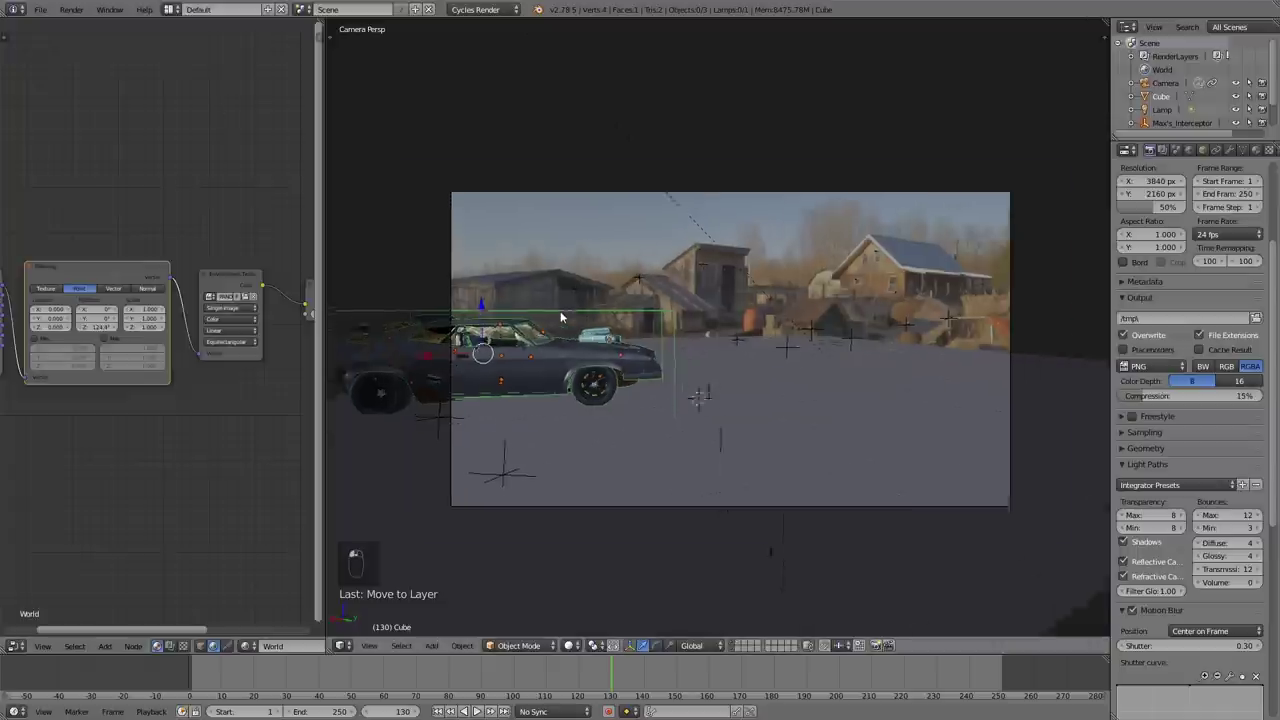
# Step: Move the car along the Y axis into the camera frame and rotate it about Z so its front angles towards the camera
pyautogui.rightClick(657, 318)
pyautogui.press('g')
pyautogui.press('y')
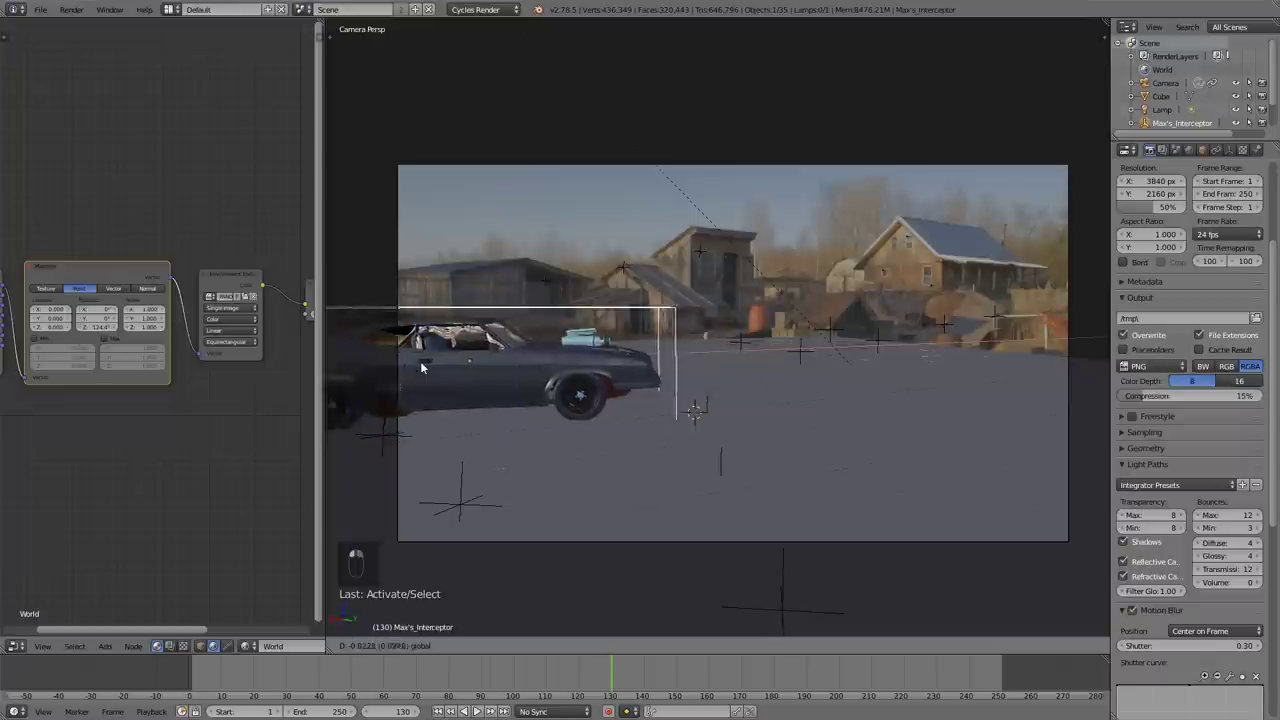
pyautogui.click(621, 364)
pyautogui.press('r')
pyautogui.press('z')
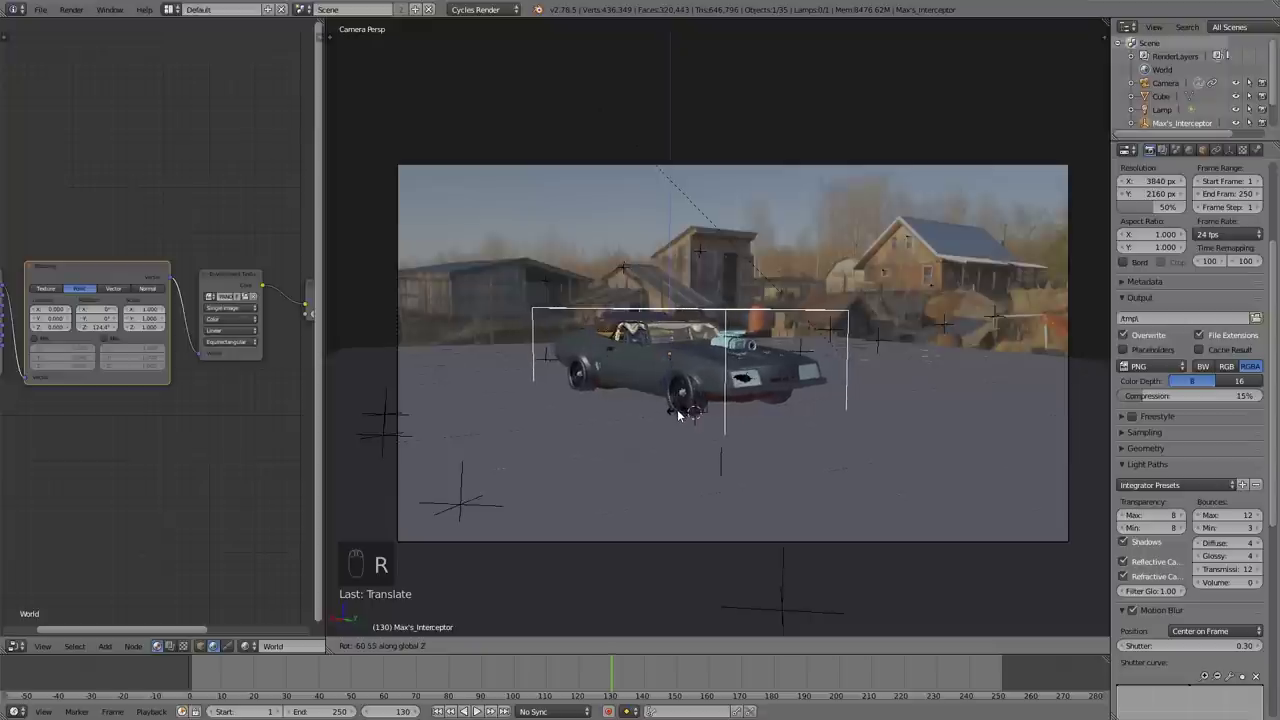
pyautogui.click(646, 371)
# Step: Shift the car along the Y and X axes nearer the camera, comparing its placement with the footage in wireframe shading
pyautogui.press('g')
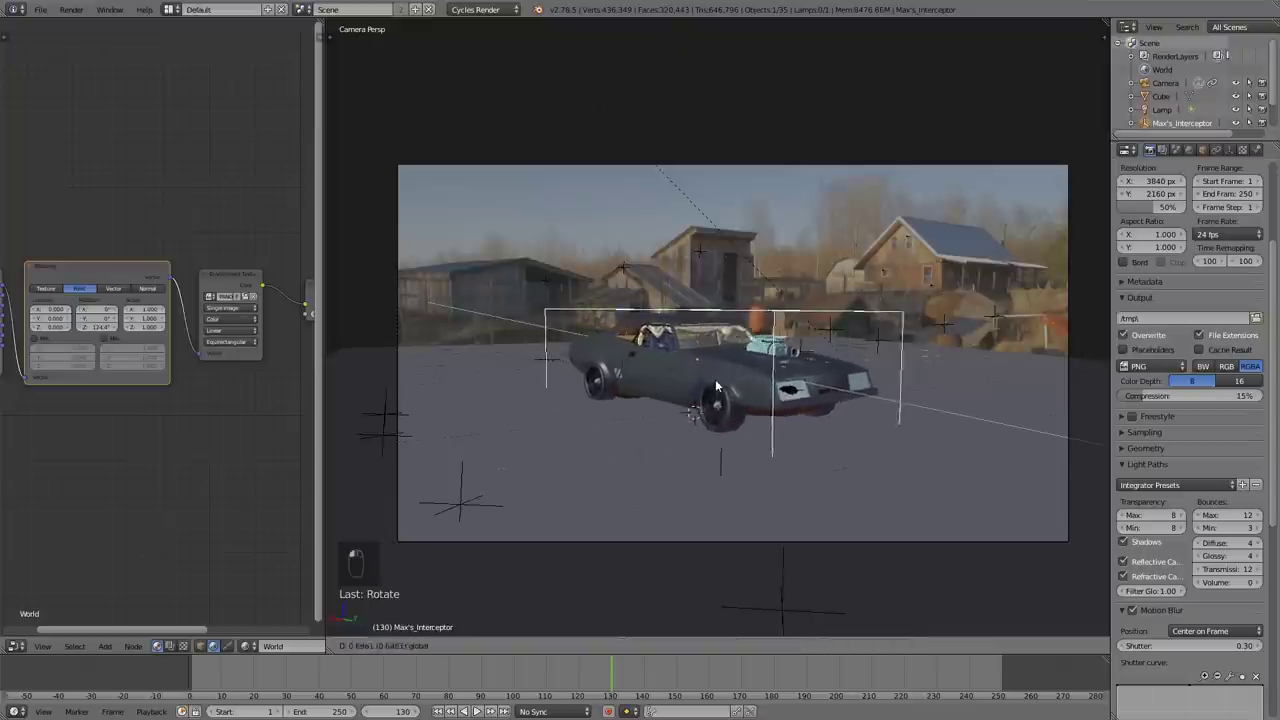
pyautogui.click(707, 397)
pyautogui.moveTo(679, 372); pyautogui.dragTo(643, 371)
pyautogui.press('z')
pyautogui.press('z')
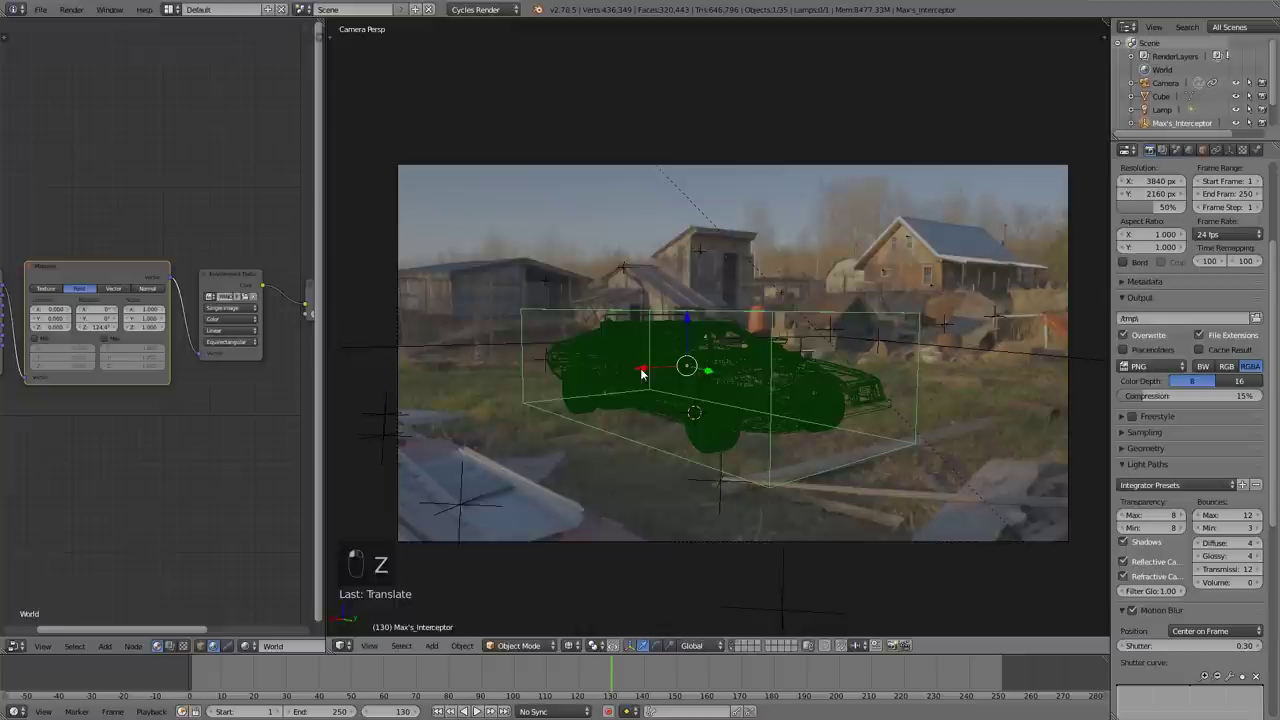
pyautogui.press('z')
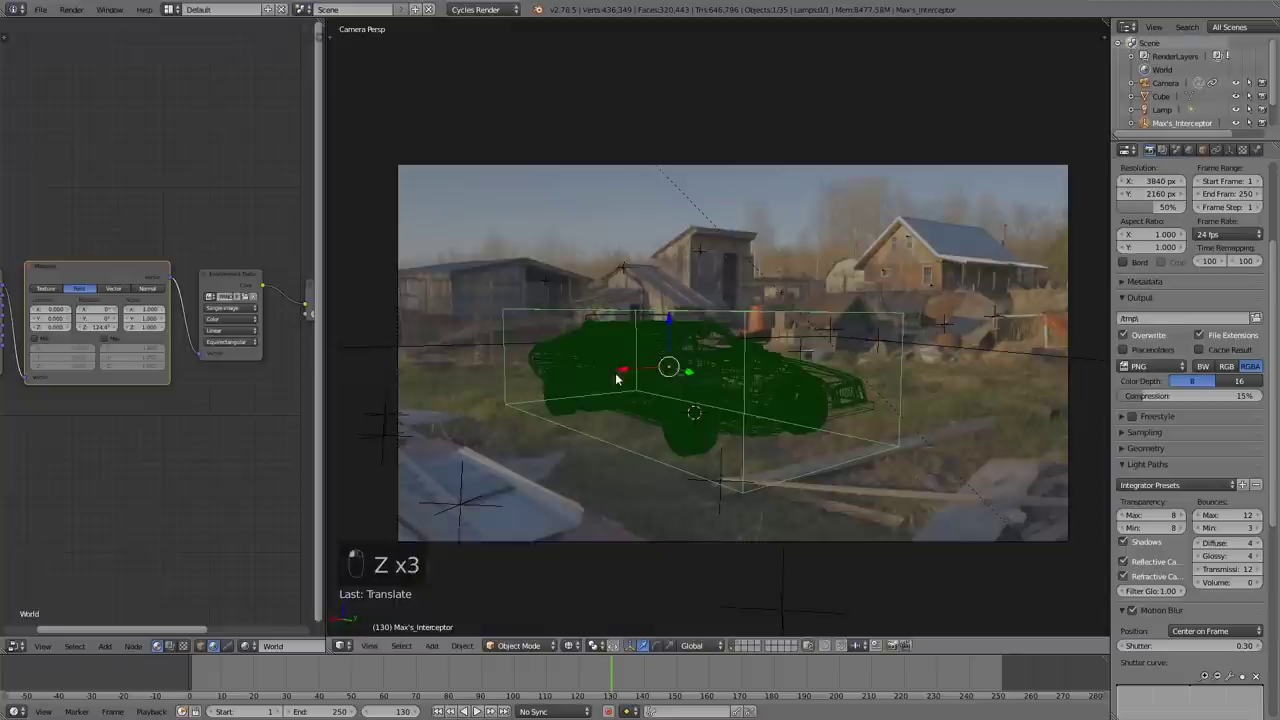
# Step: Scale the car up by about 1.24 and adjust its X and Z position so its wheels rest on the ground plane
pyautogui.press('s')
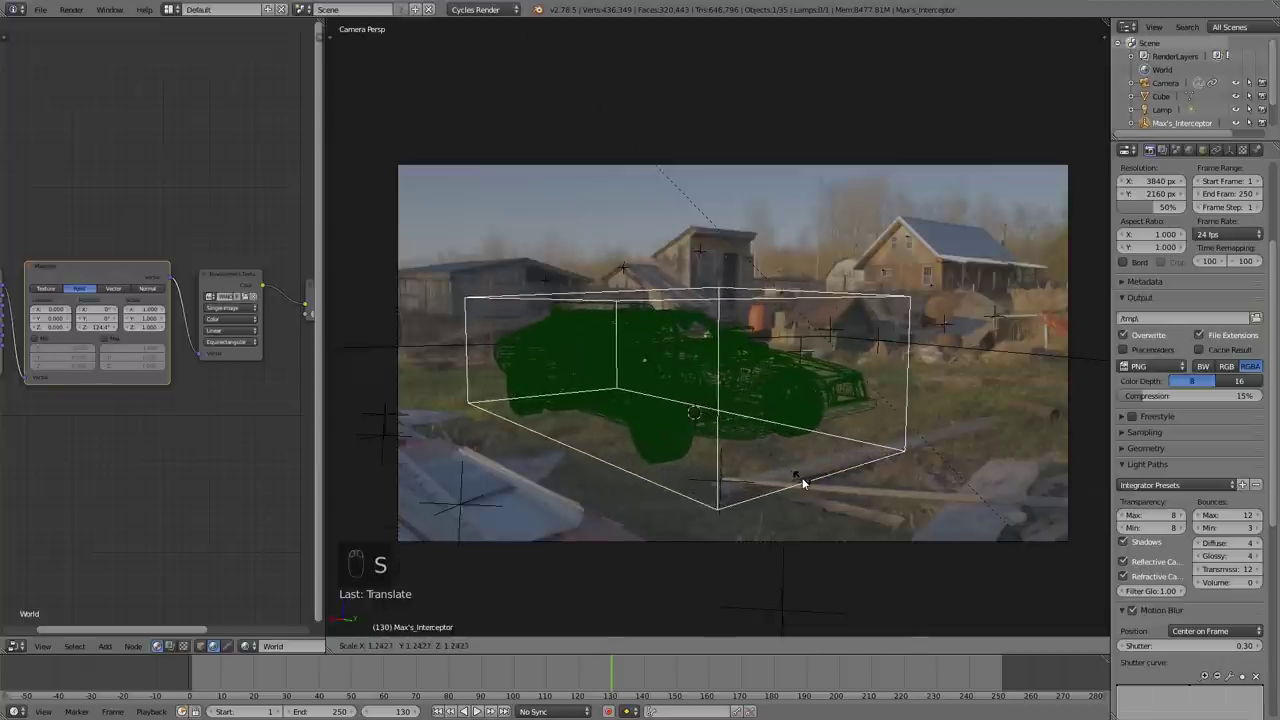
pyautogui.click(802, 484)
pyautogui.press('z')
pyautogui.moveTo(606, 363); pyautogui.dragTo(625, 358)
pyautogui.moveTo(663, 312); pyautogui.dragTo(663, 300)
pyautogui.press('z')
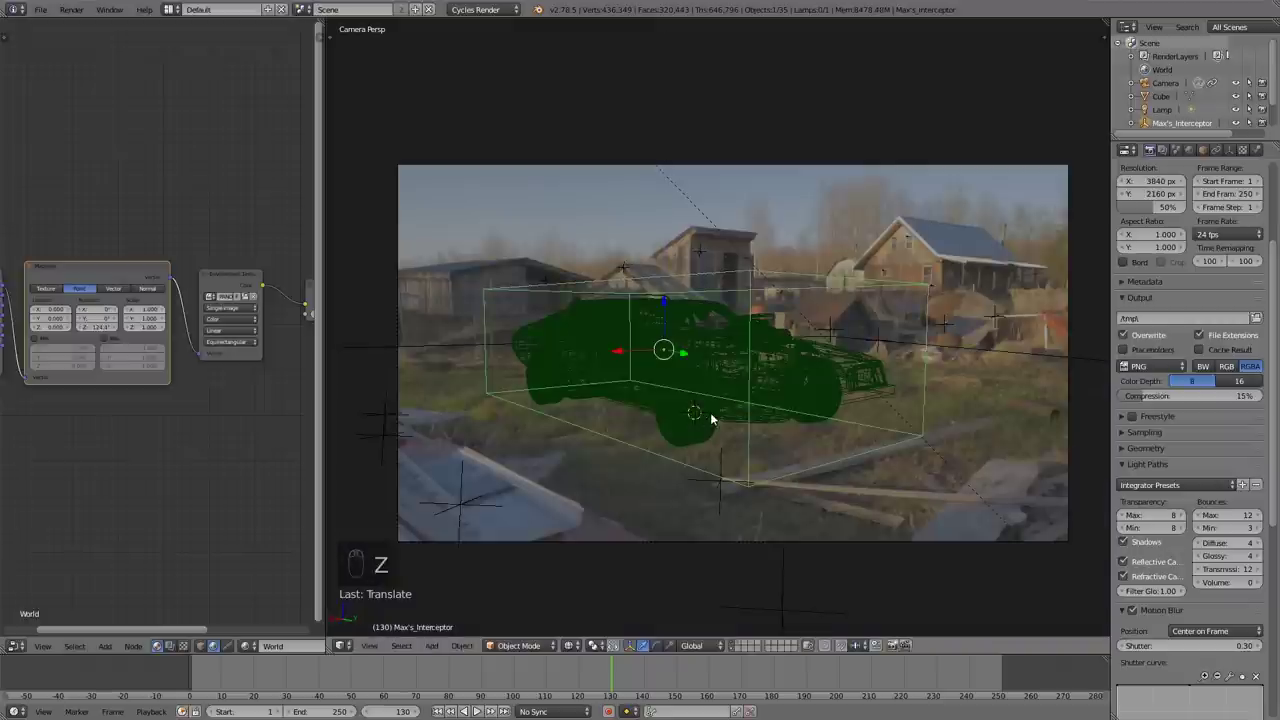
pyautogui.press('z')
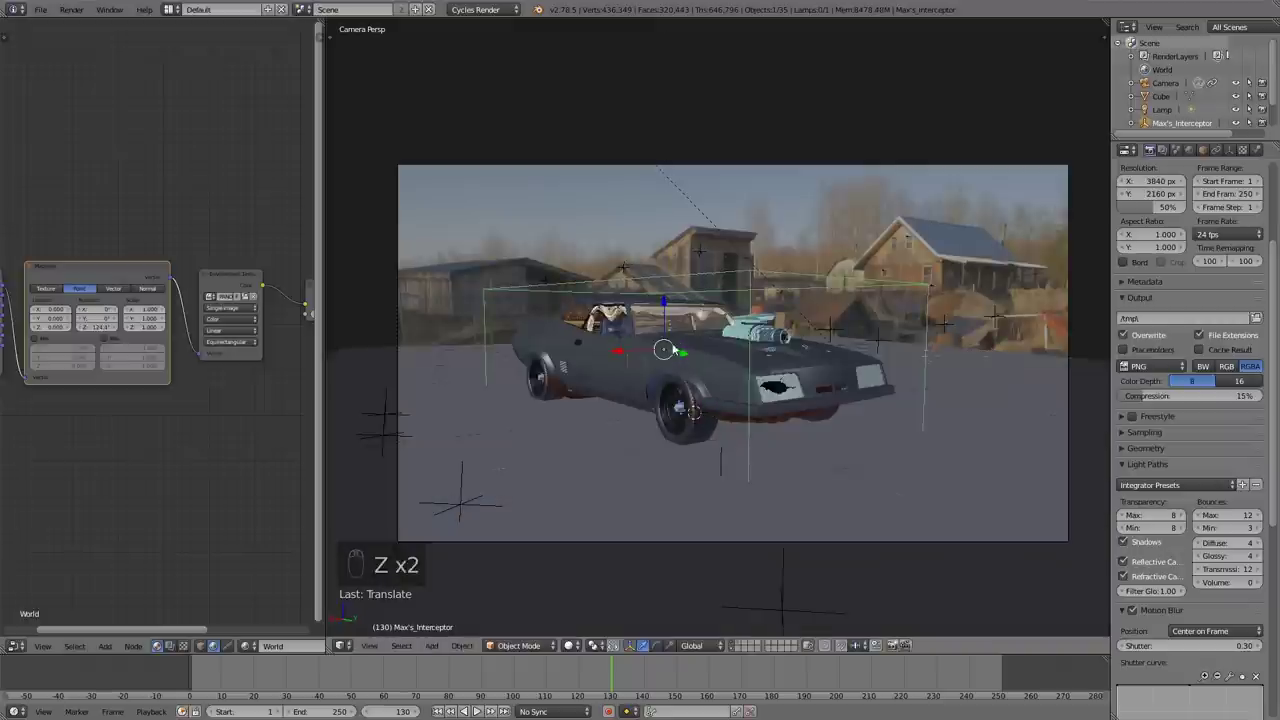
pyautogui.moveTo(663, 303); pyautogui.dragTo(665, 307)
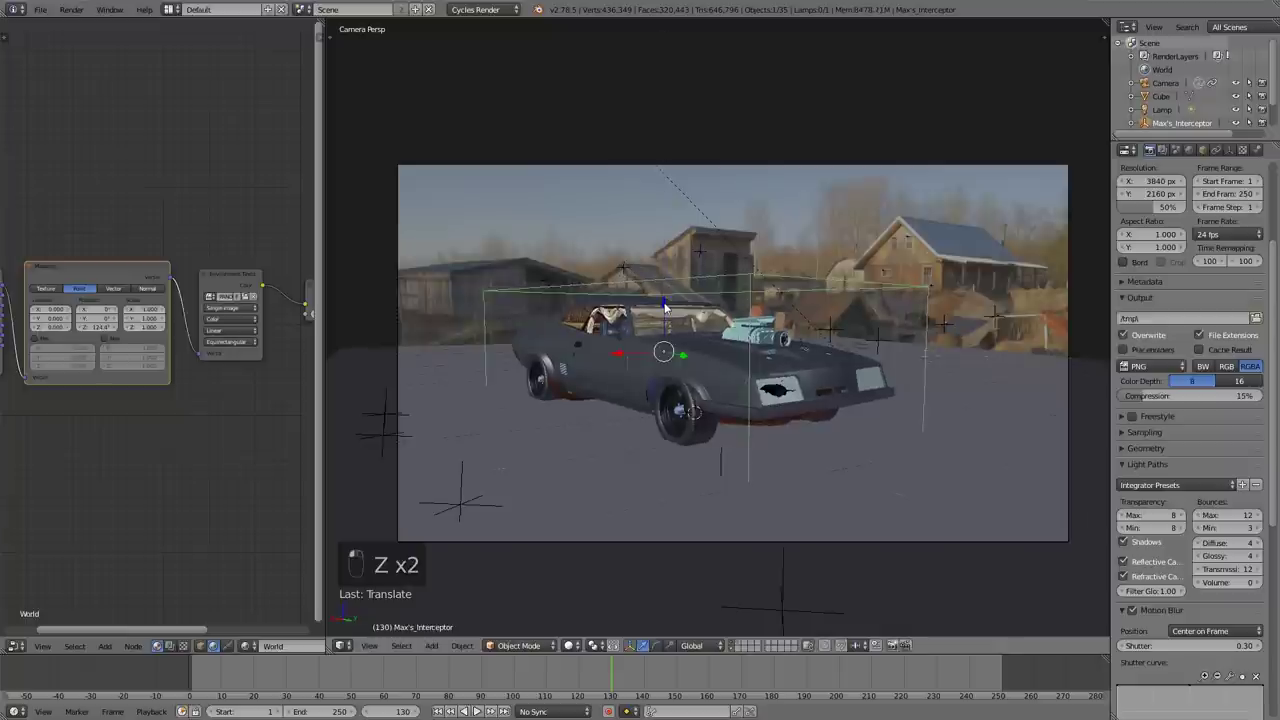
pyautogui.press('z')
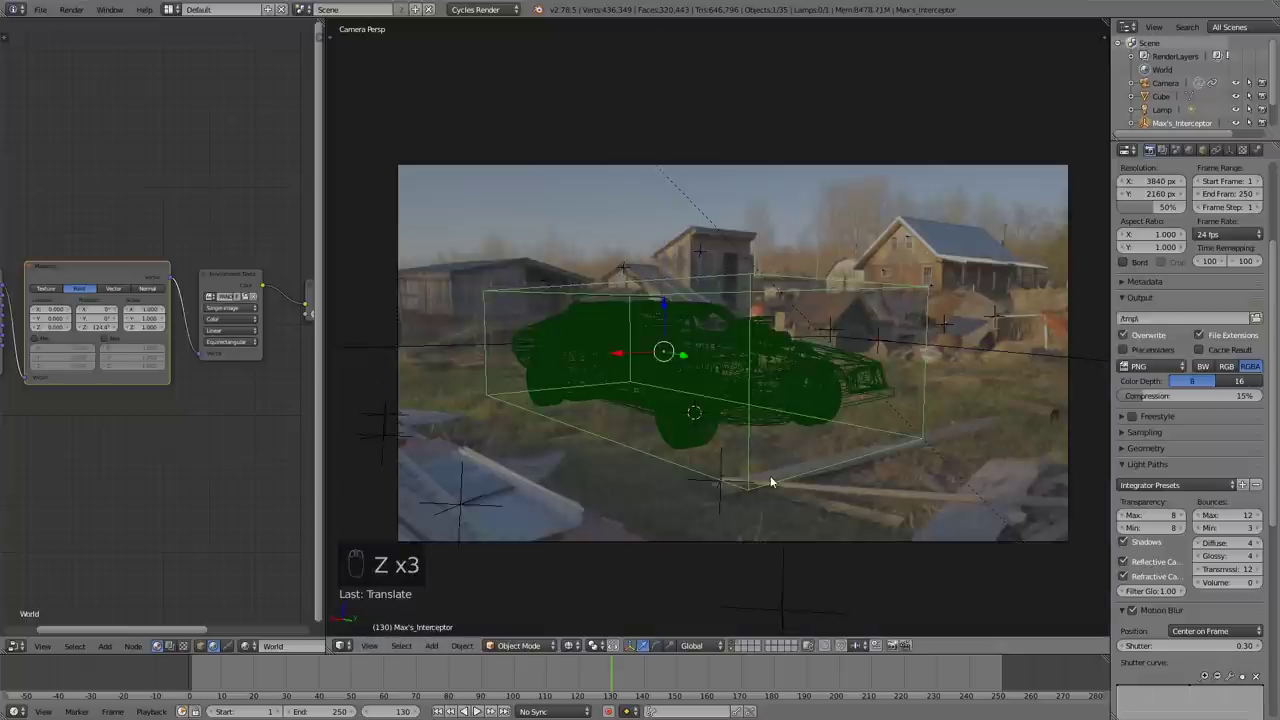
pyautogui.press('z')
# Step: Lower the camera slightly along the global Z axis, inspect the car and tracking points from the side, and return to camera view
pyautogui.rightClick(768, 540)
pyautogui.scroll(-1, 772, 536)
pyautogui.moveTo(778, 530); pyautogui.dragTo(726, 514, button='middle')
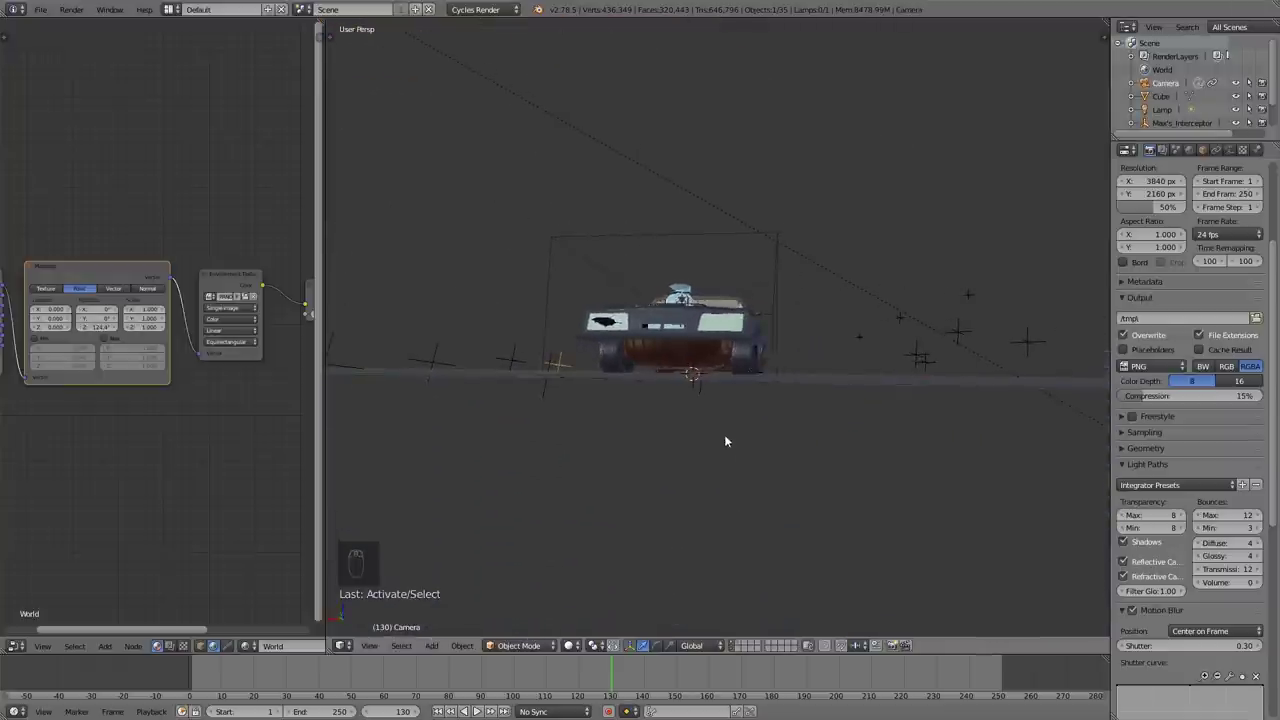
pyautogui.press('g')
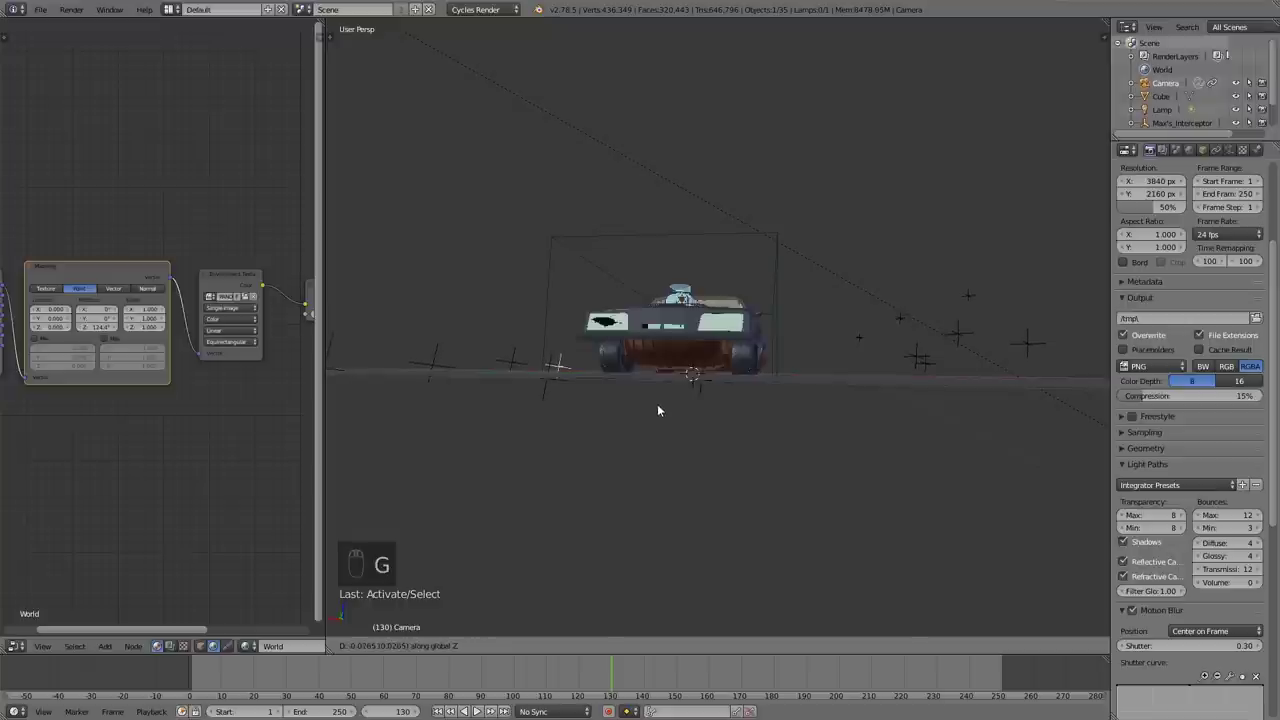
pyautogui.click(657, 405)
pyautogui.scroll(-3, 663, 408)
pyautogui.moveTo(664, 408); pyautogui.dragTo(746, 389, button='middle')
pyautogui.scroll(2, 591, 361)
pyautogui.scroll(-2, 744, 385)
pyautogui.press('KP_0')
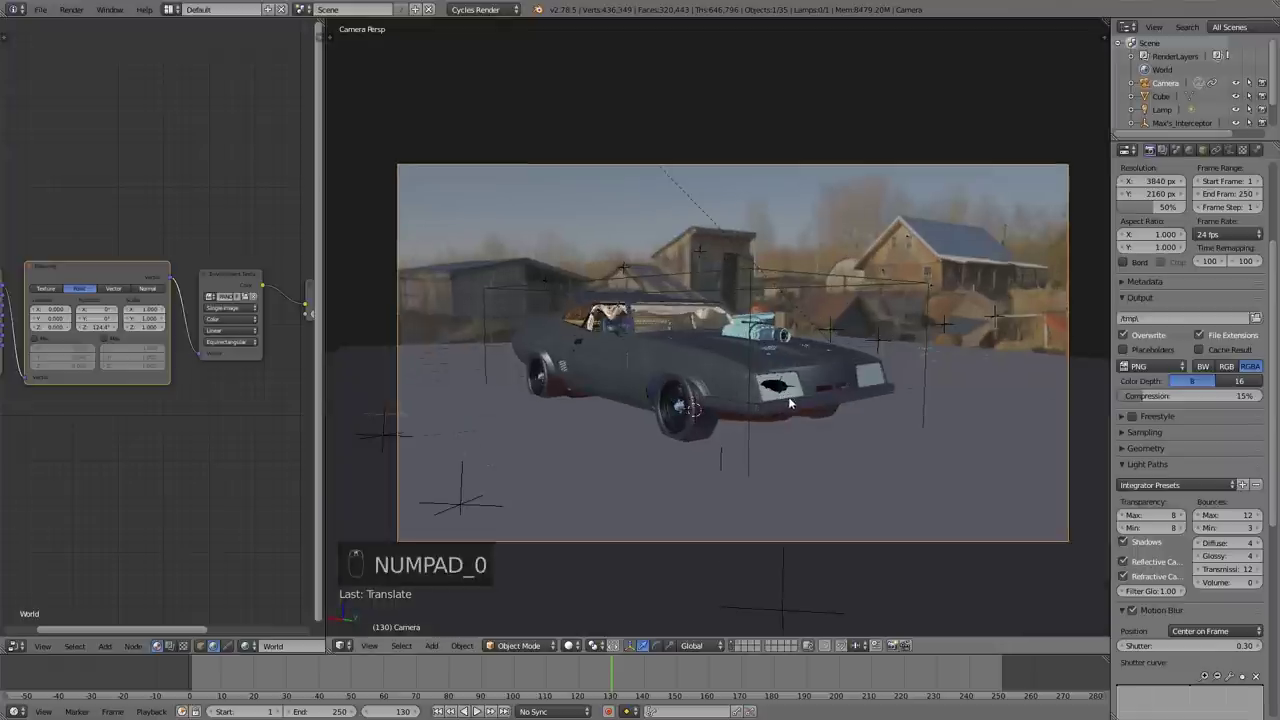
# Step: Reselect the car and slide it slightly forward along Y and sideways along X, checking its position against the footage in wireframe
pyautogui.rightClick(893, 407)
pyautogui.rightClick(923, 396)
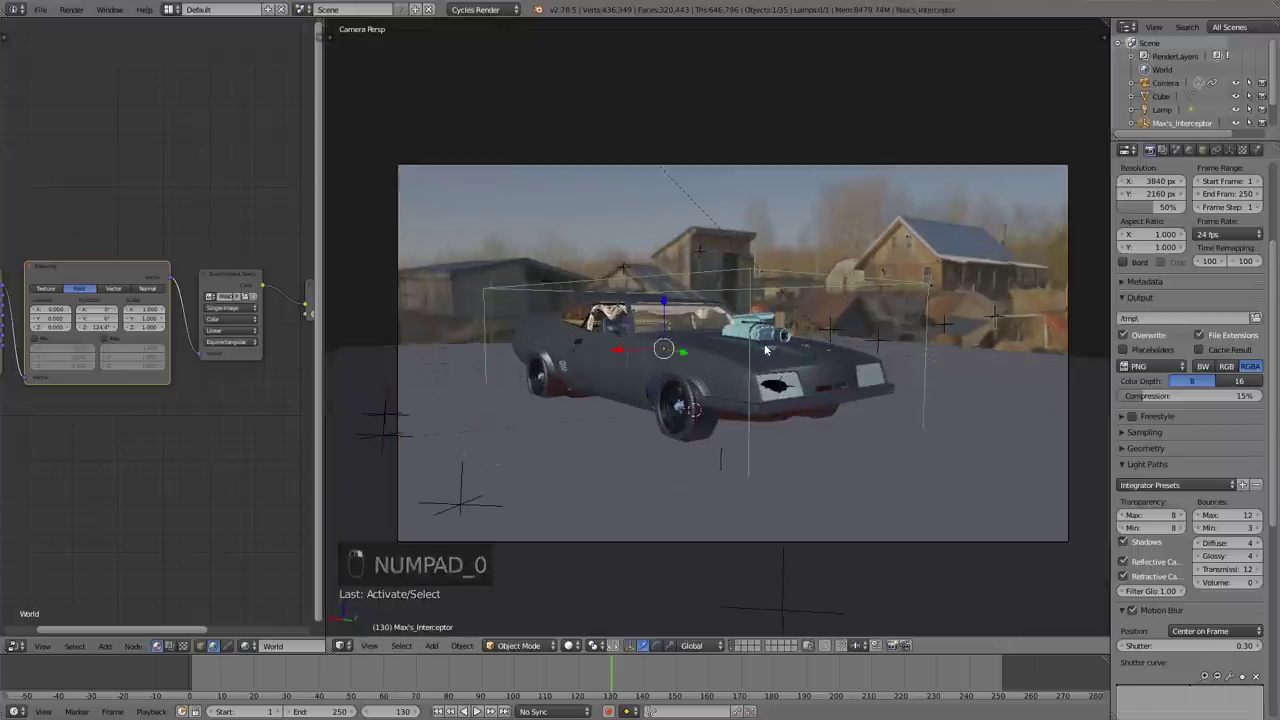
pyautogui.moveTo(679, 352); pyautogui.dragTo(688, 357)
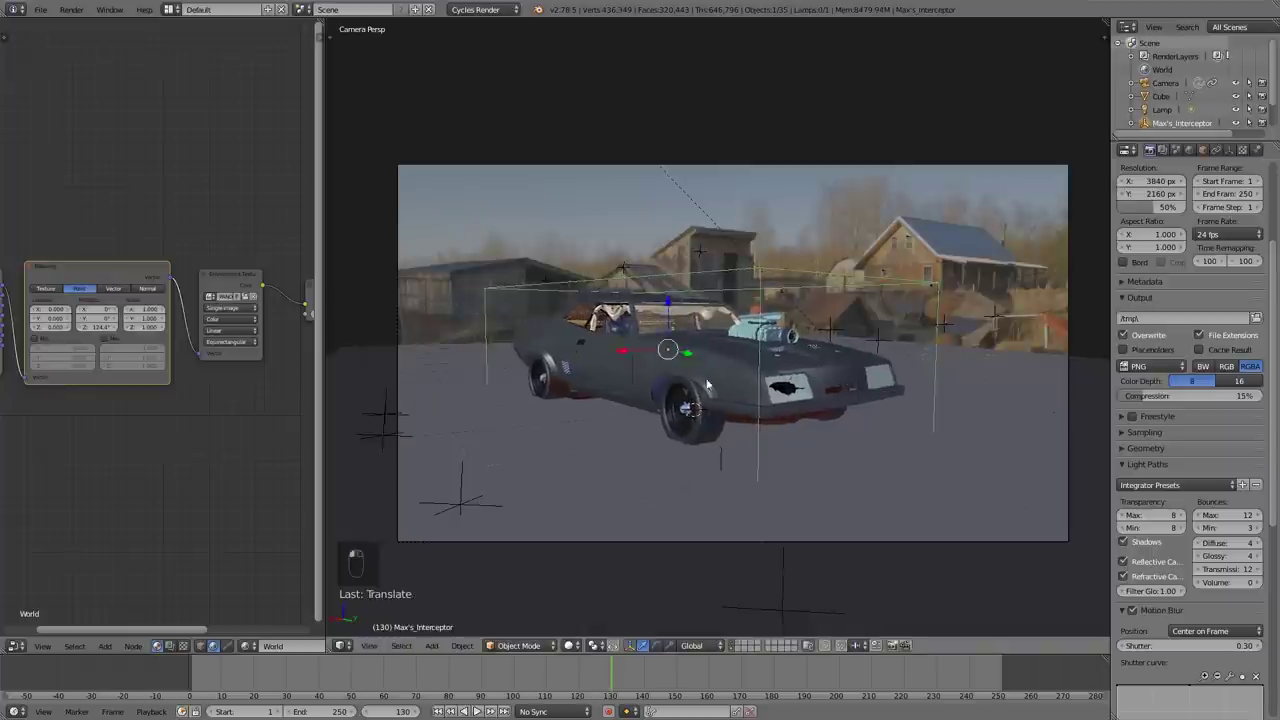
pyautogui.press('z')
pyautogui.press('z')
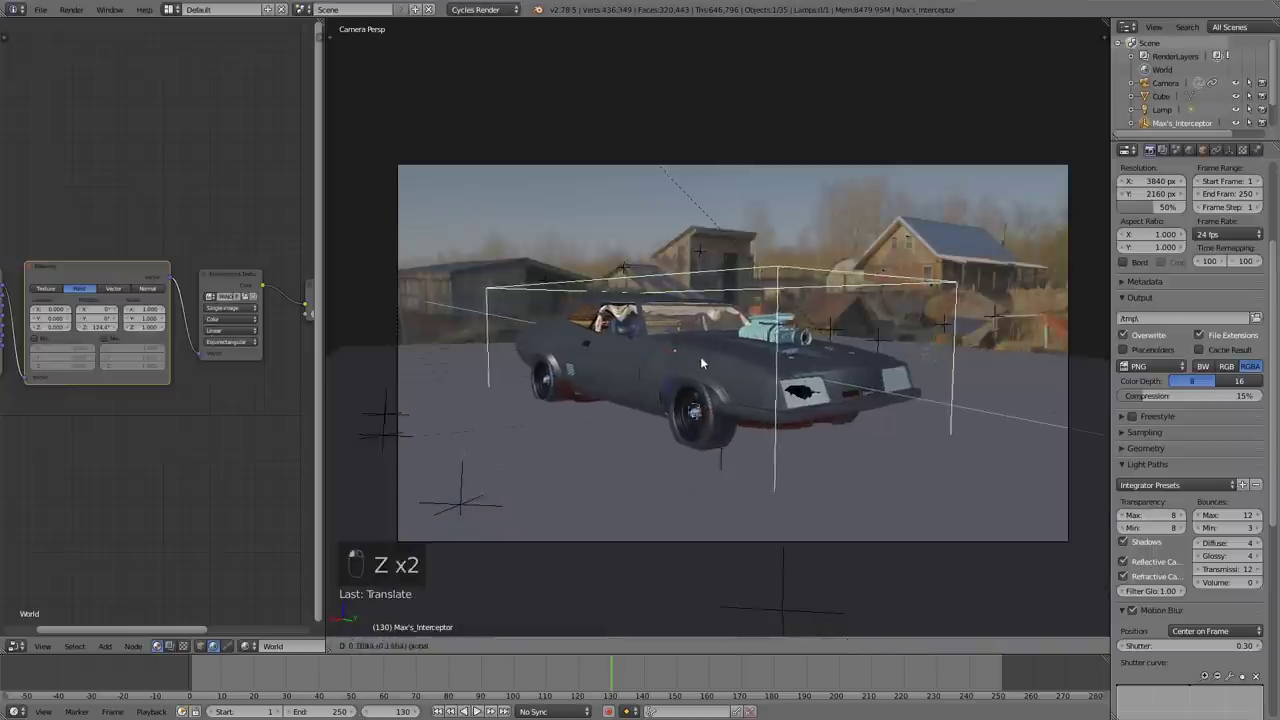
pyautogui.moveTo(641, 354); pyautogui.dragTo(627, 362)
pyautogui.press('z')
pyautogui.press('z')
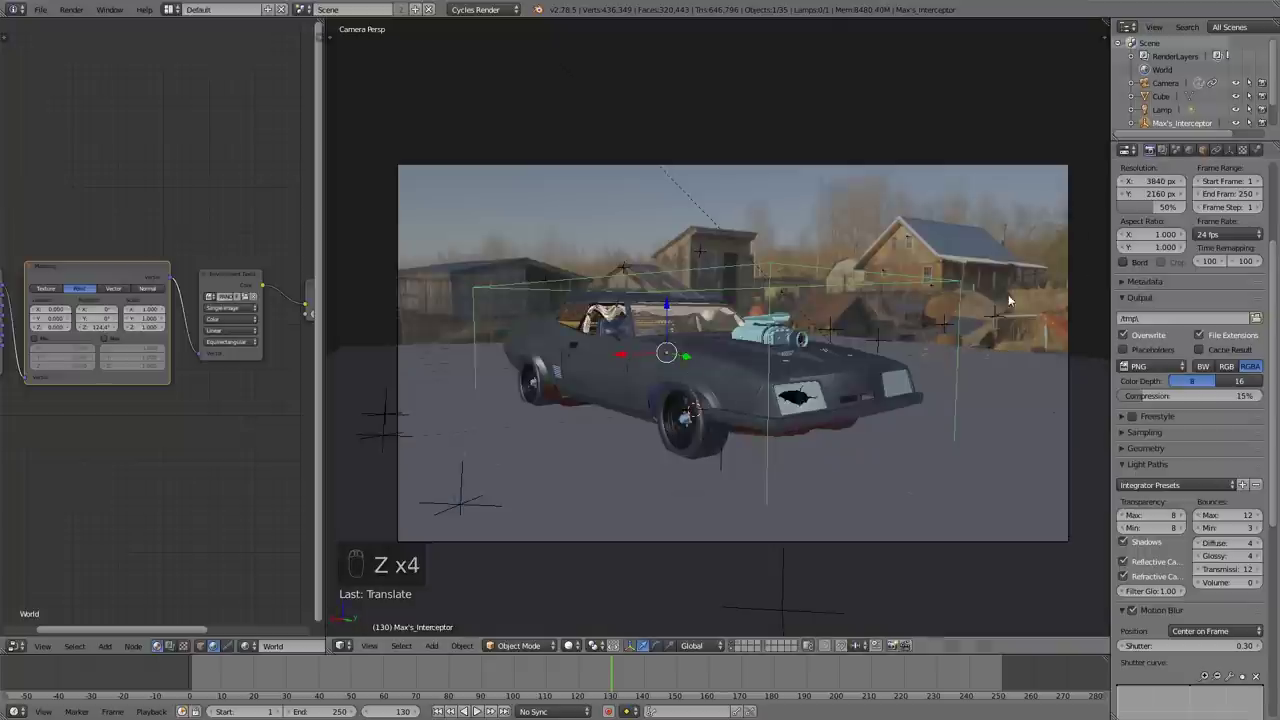
# Step: Set the camera's depth of field distance to 3.37 so the focus marker sits at the front of the car
pyautogui.click(944, 166)
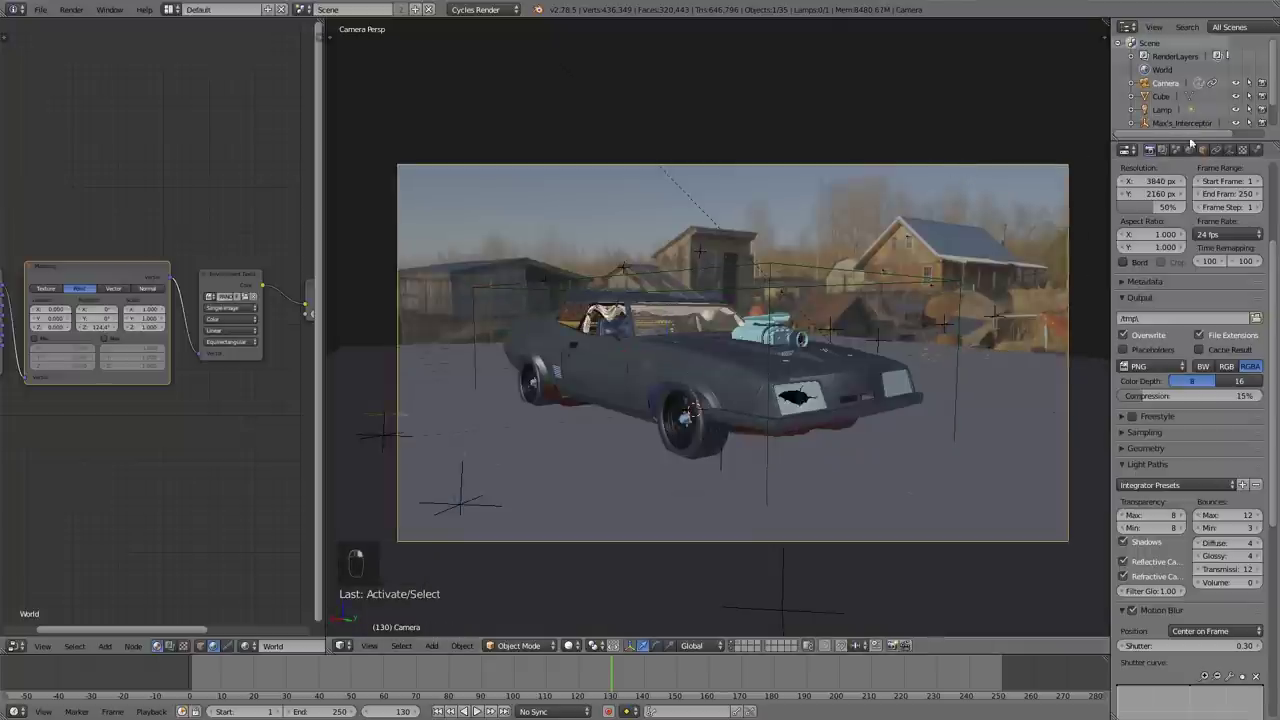
pyautogui.click(1230, 150)
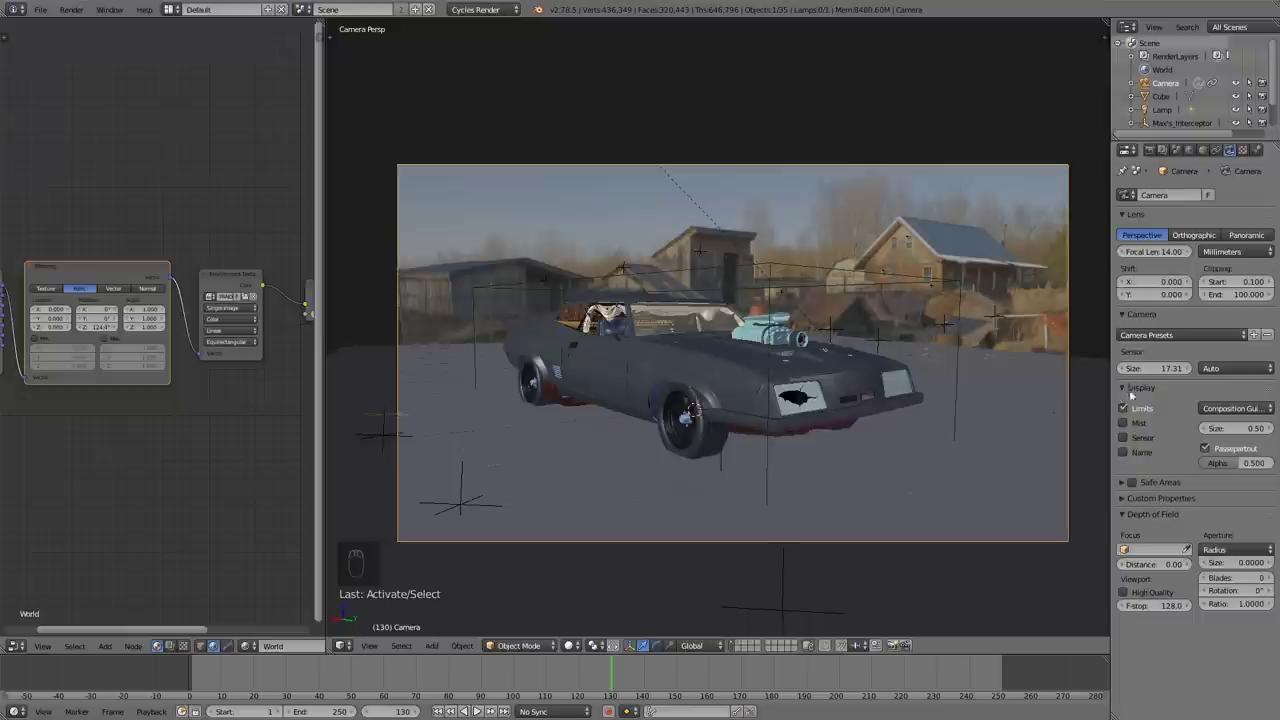
pyautogui.scroll(-3, 904, 354)
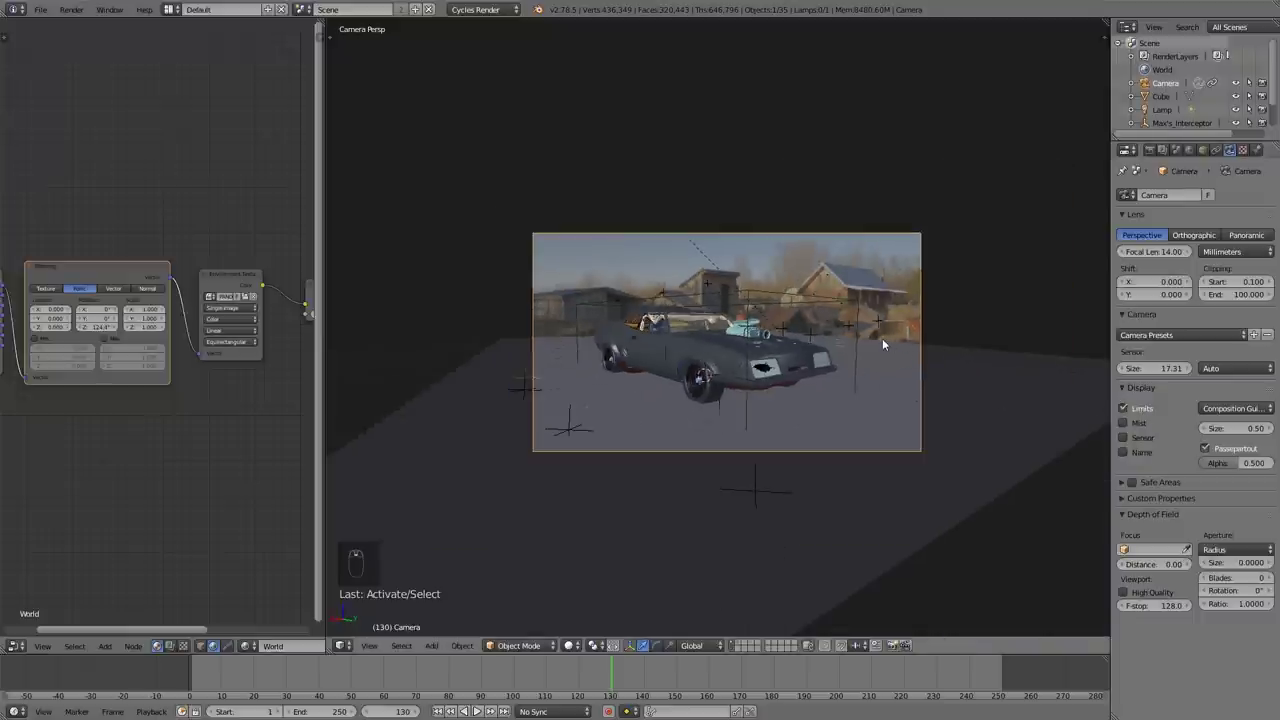
pyautogui.moveTo(882, 343); pyautogui.dragTo(785, 354, button='middle')
pyautogui.scroll(2, 785, 352)
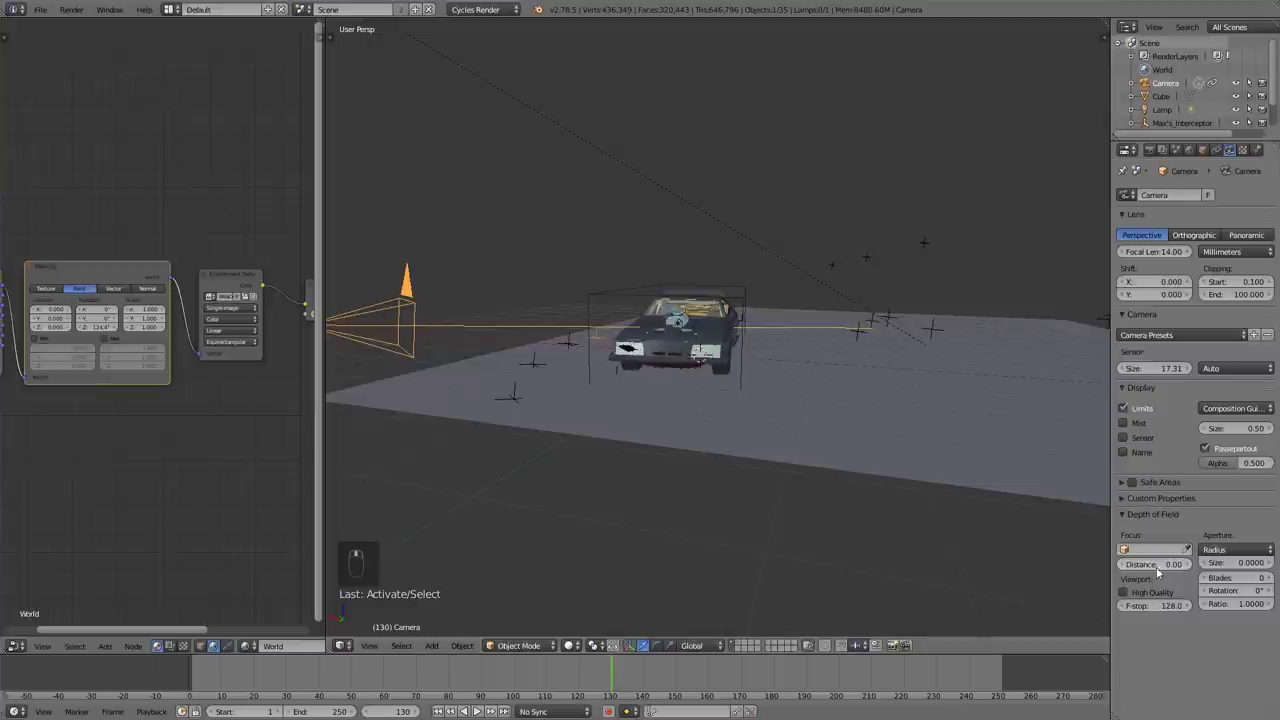
pyautogui.moveTo(1153, 566); pyautogui.dragTo(1181, 566)
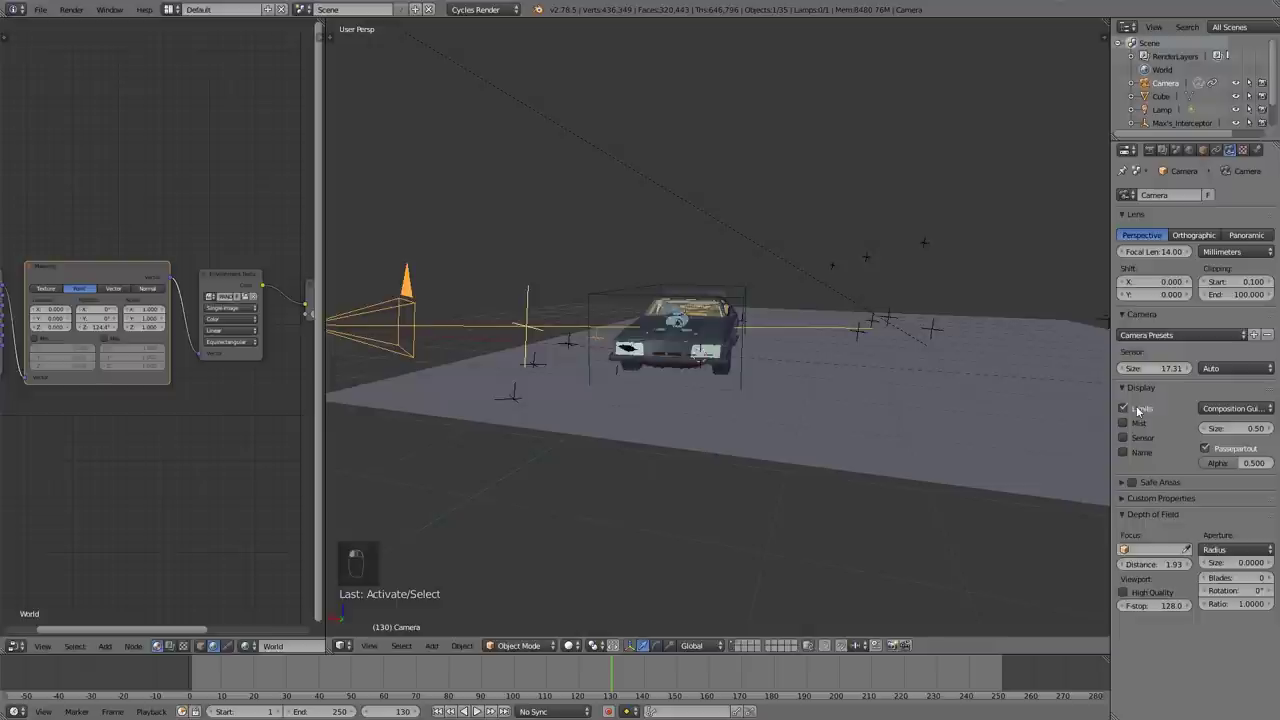
pyautogui.moveTo(1150, 564); pyautogui.dragTo(1180, 564)
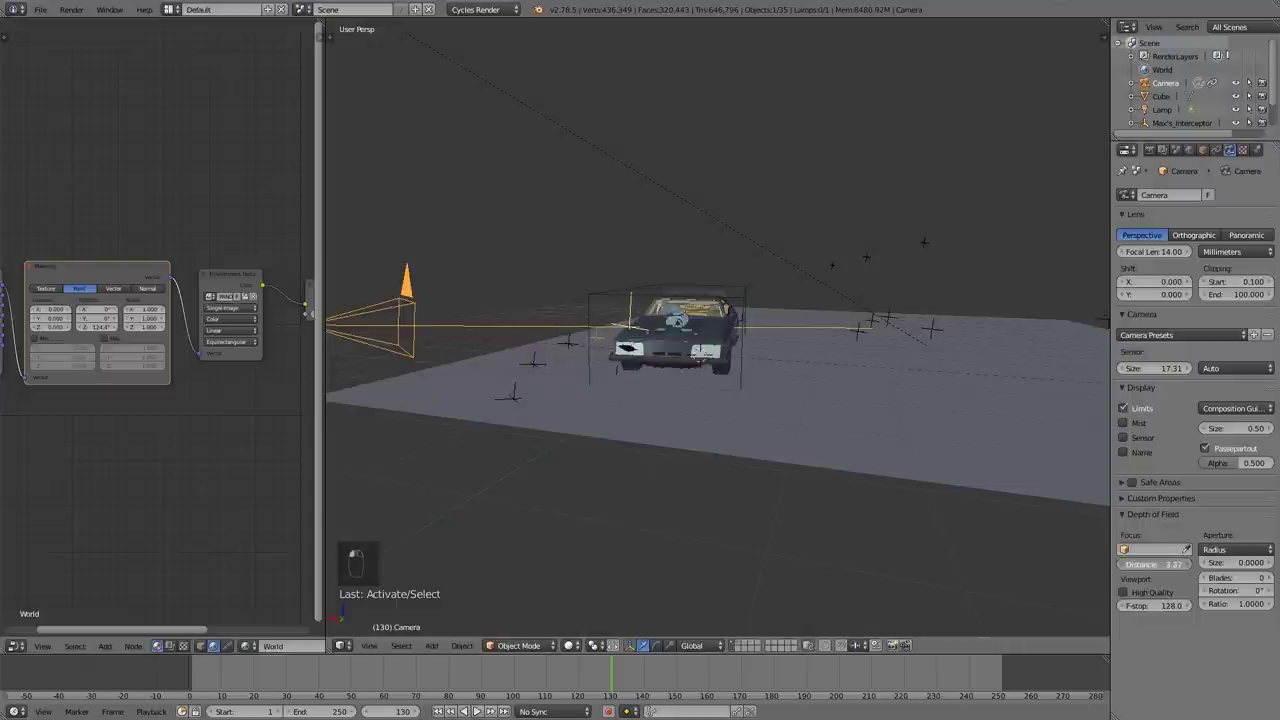
pyautogui.moveTo(794, 394); pyautogui.dragTo(1091, 509, button='middle')
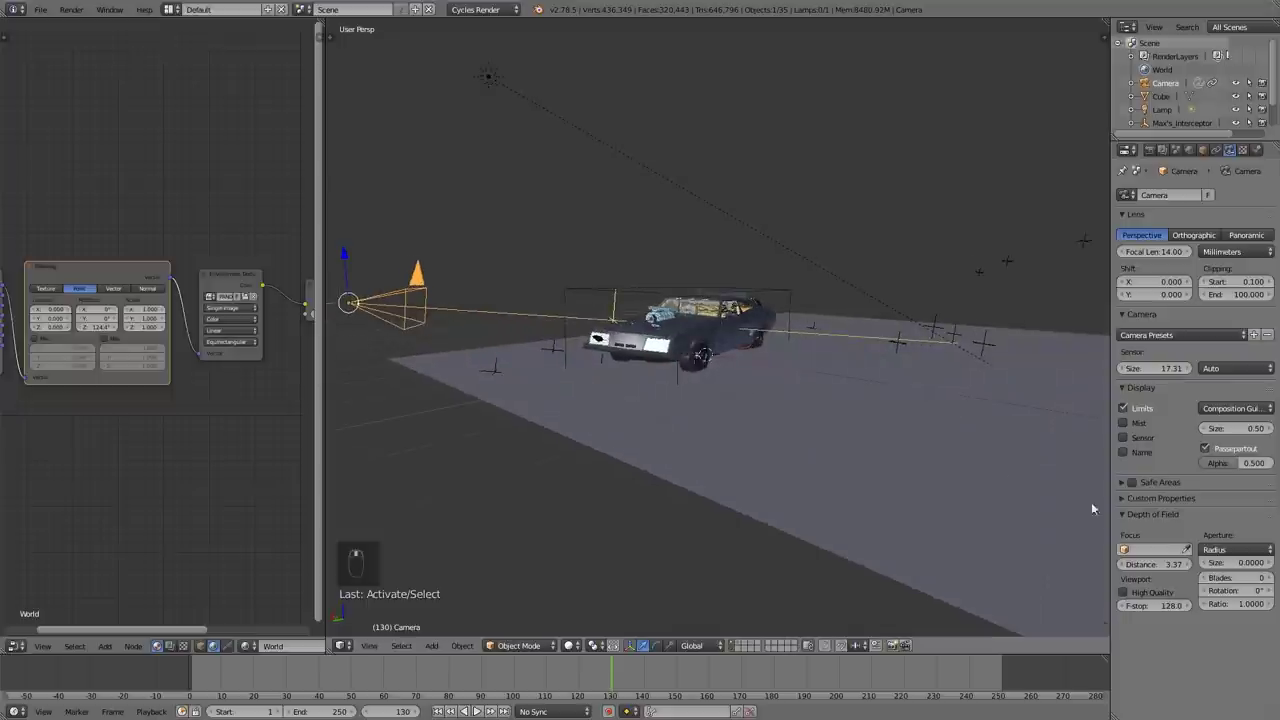
# Step: Set the camera's depth of field aperture size to 6, return to camera view, and deselect all objects
pyautogui.click(1245, 564)
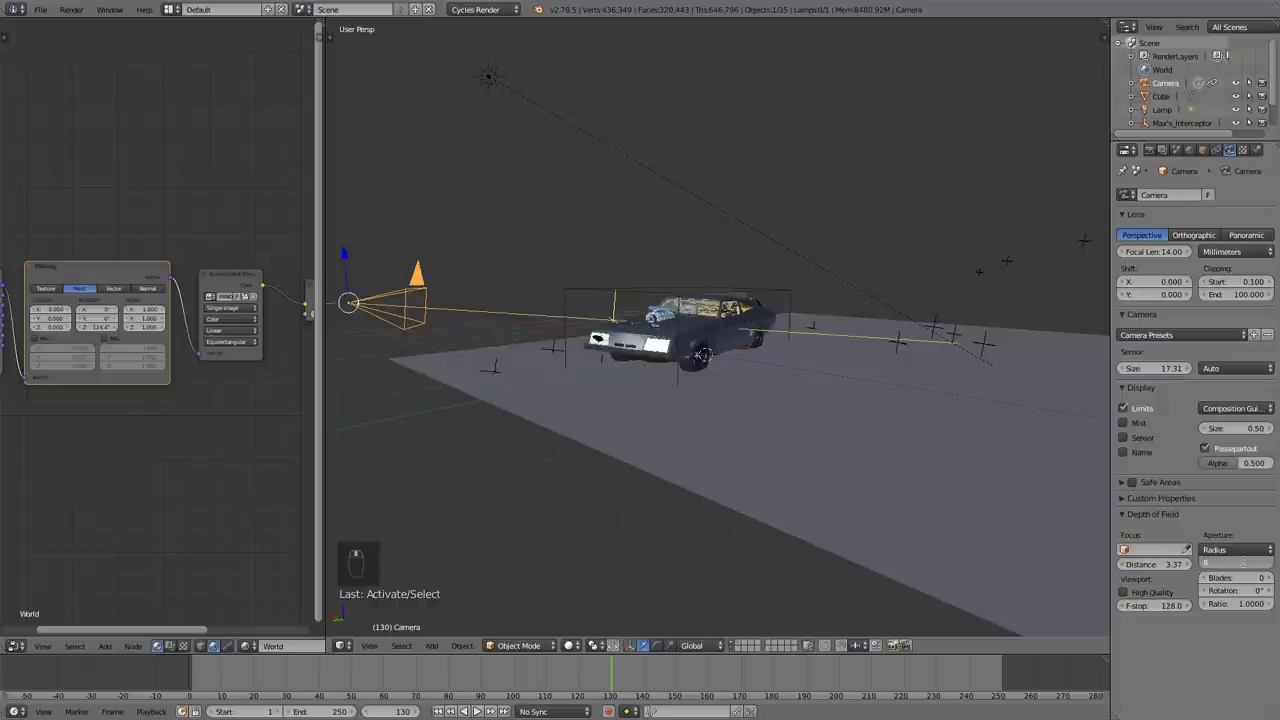
pyautogui.press('Return')
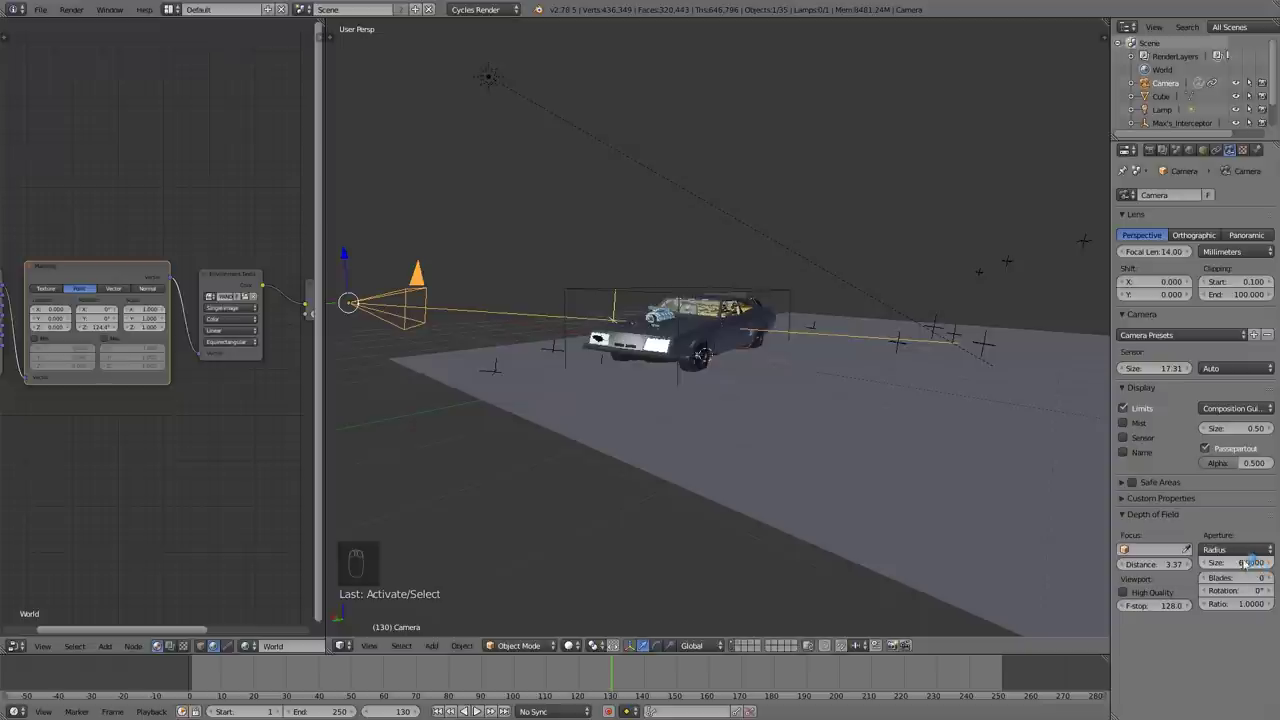
pyautogui.click(1241, 562)
pyautogui.write('6')
pyautogui.press('Return')
pyautogui.press('KP_0')
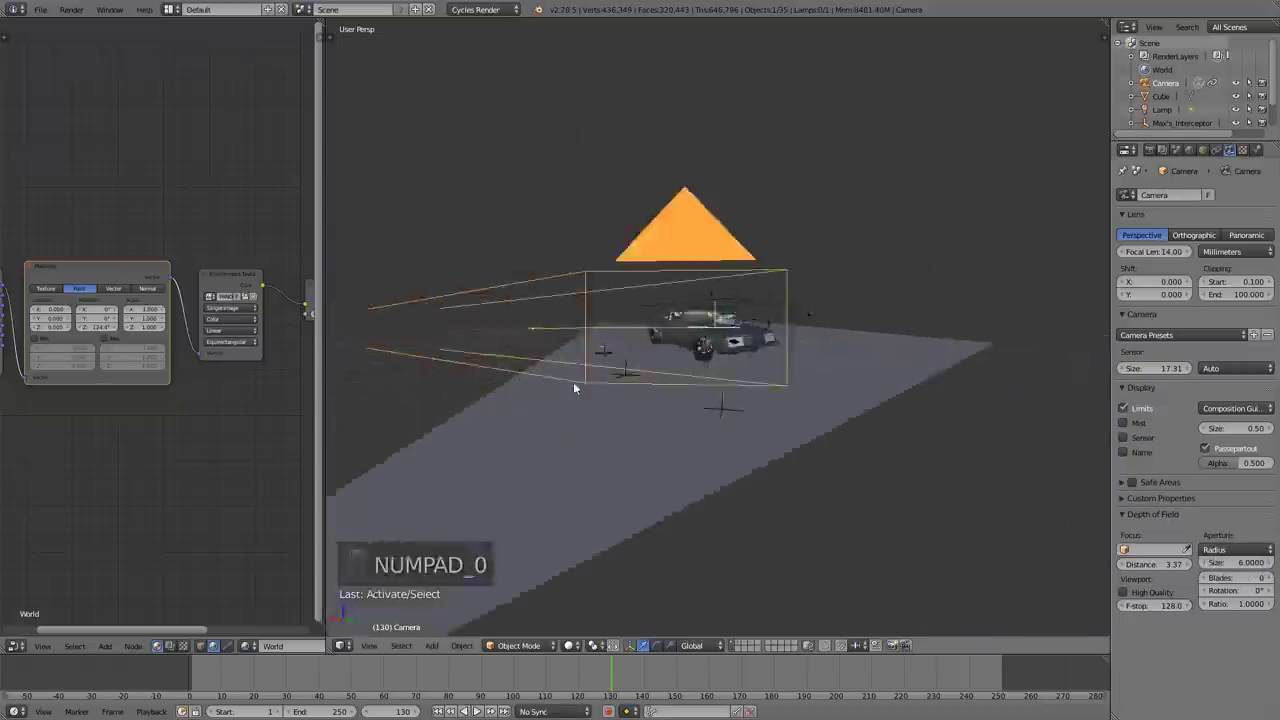
pyautogui.scroll(1, 828, 411)
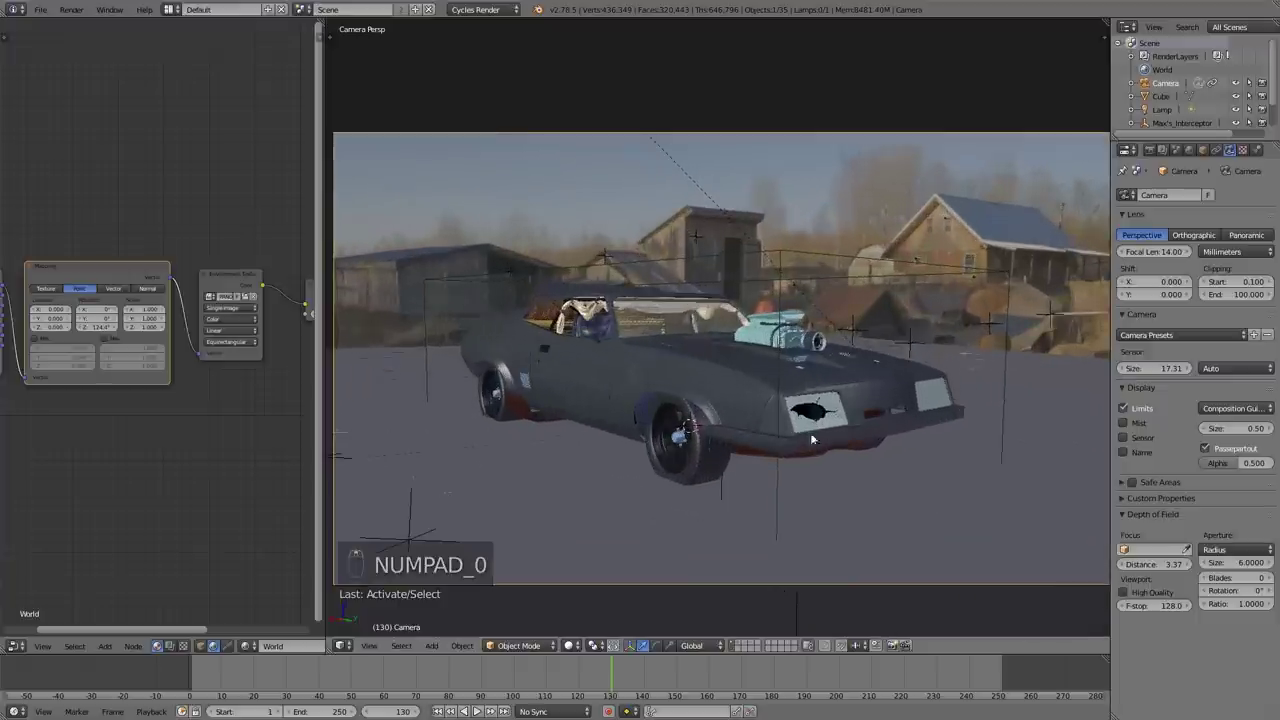
pyautogui.press('a')
pyautogui.press('a')
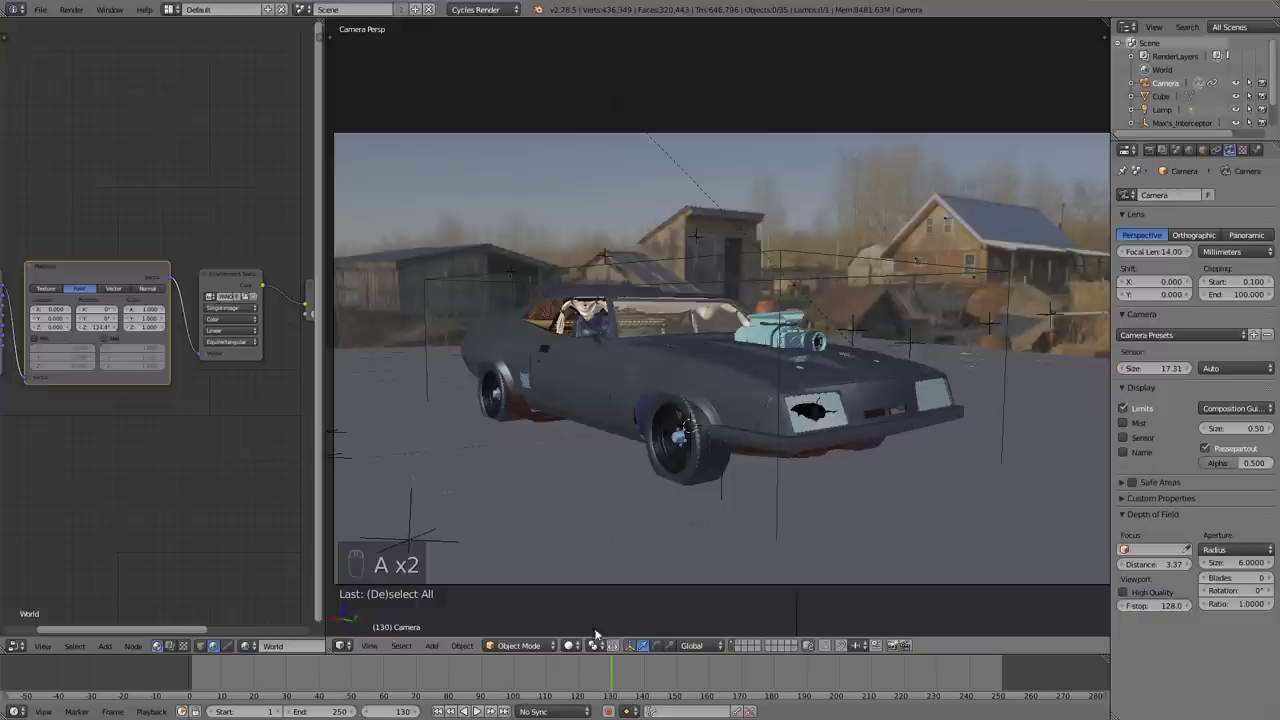
# Step: Preview the camera view in Rendered shading and change the camera's depth of field aperture type from Radius to F-stop
pyautogui.click(570, 645)
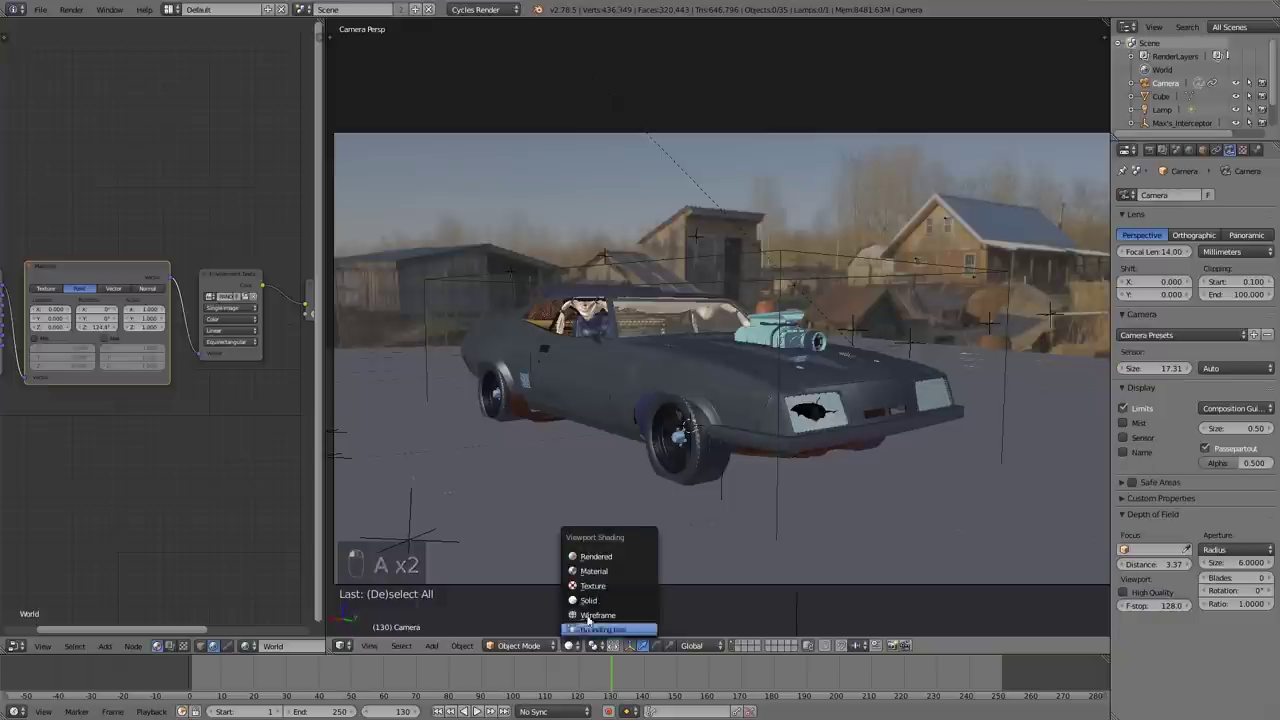
pyautogui.click(598, 557)
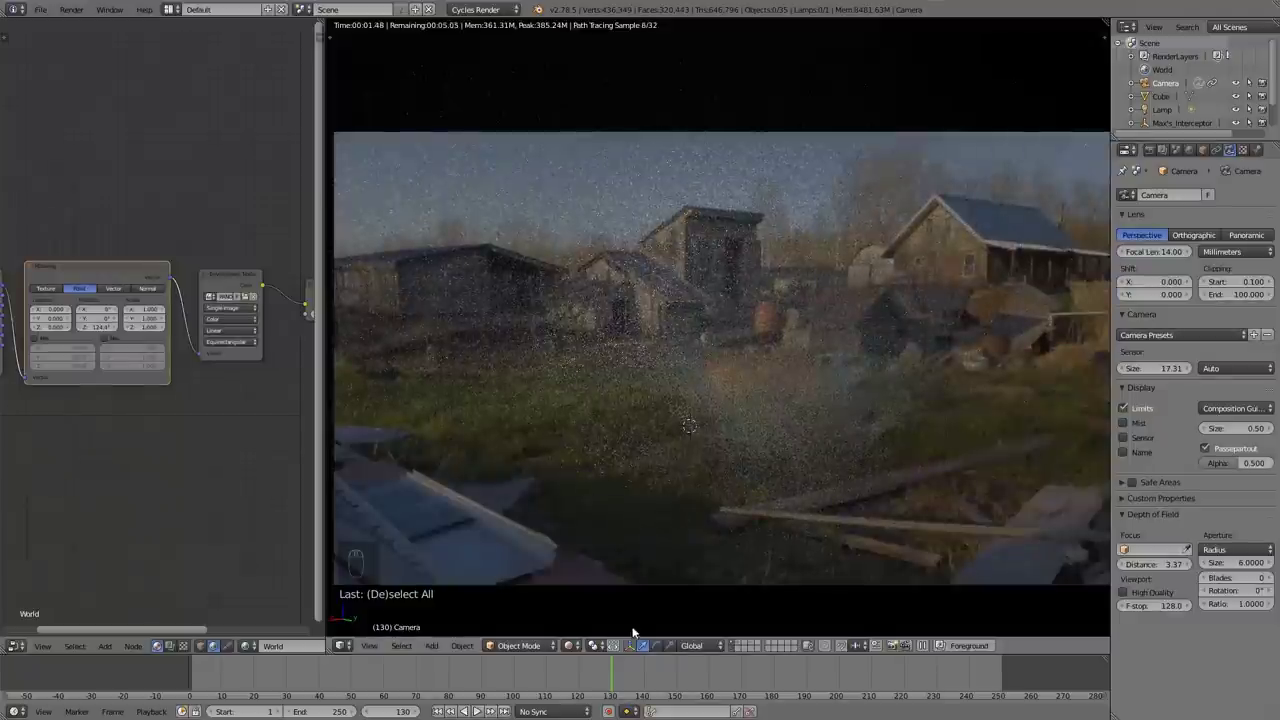
pyautogui.click(1234, 549)
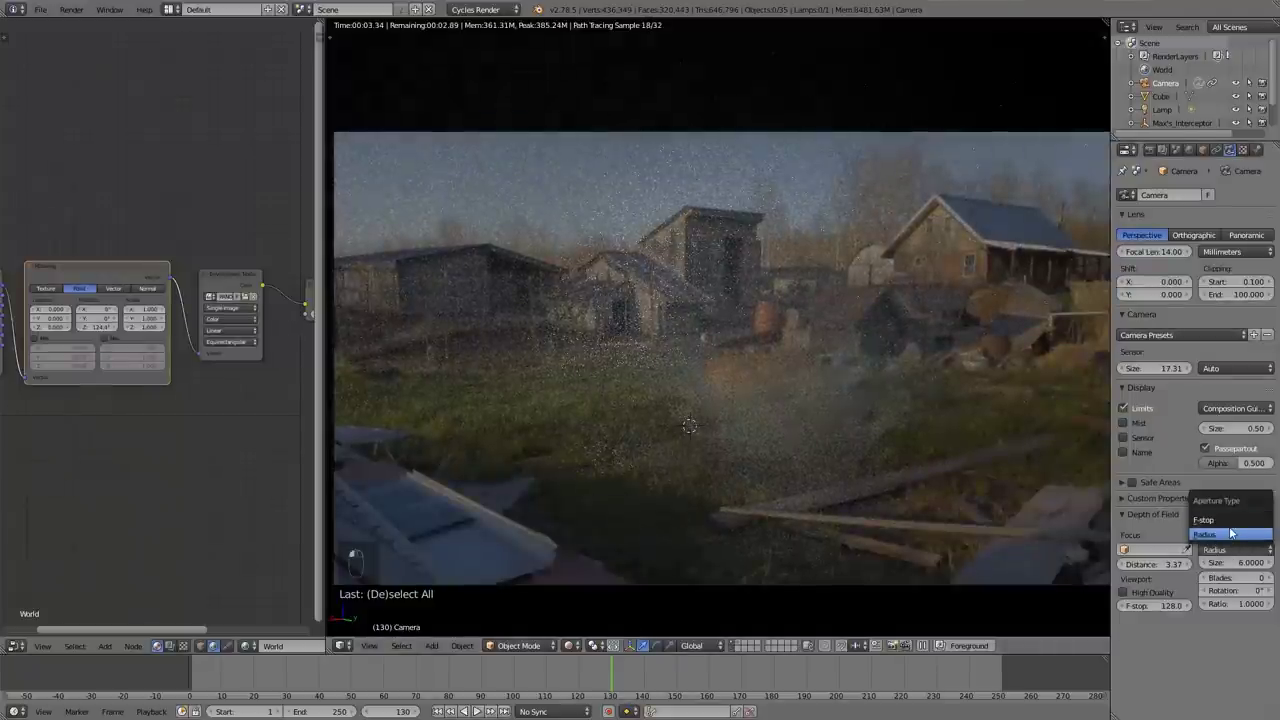
pyautogui.click(1228, 520)
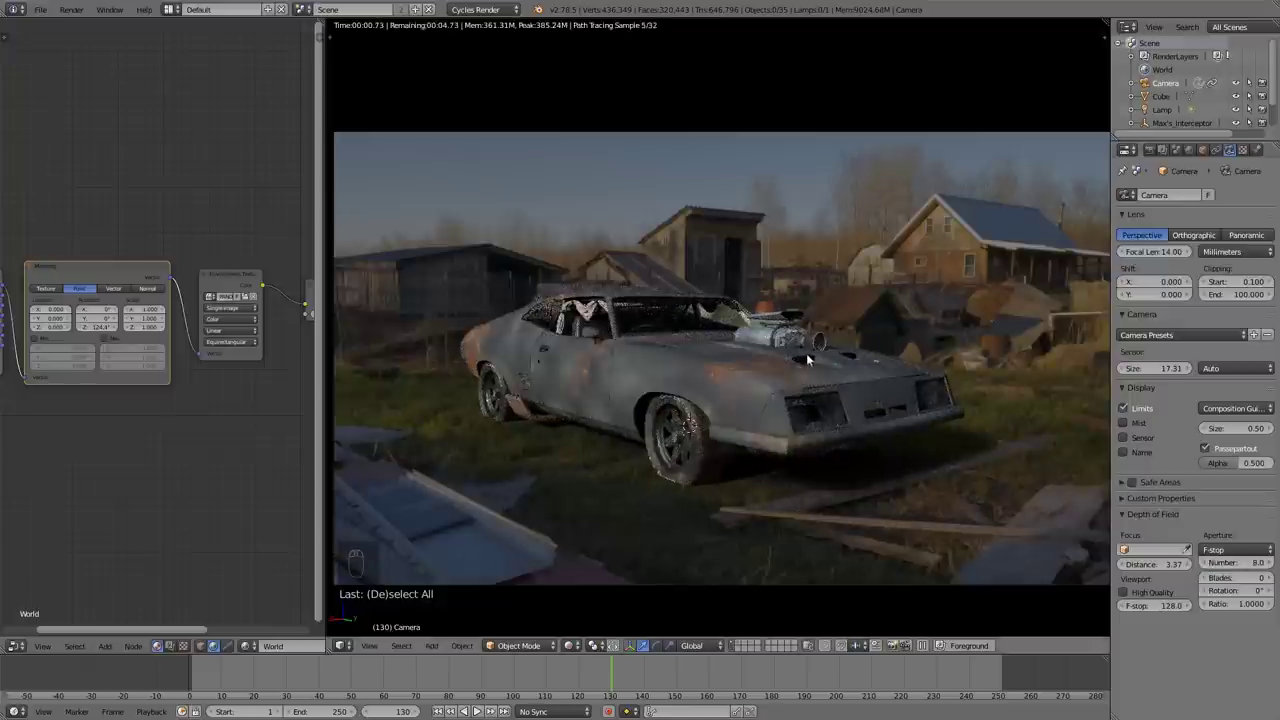
pyautogui.scroll(-1, 790, 438)
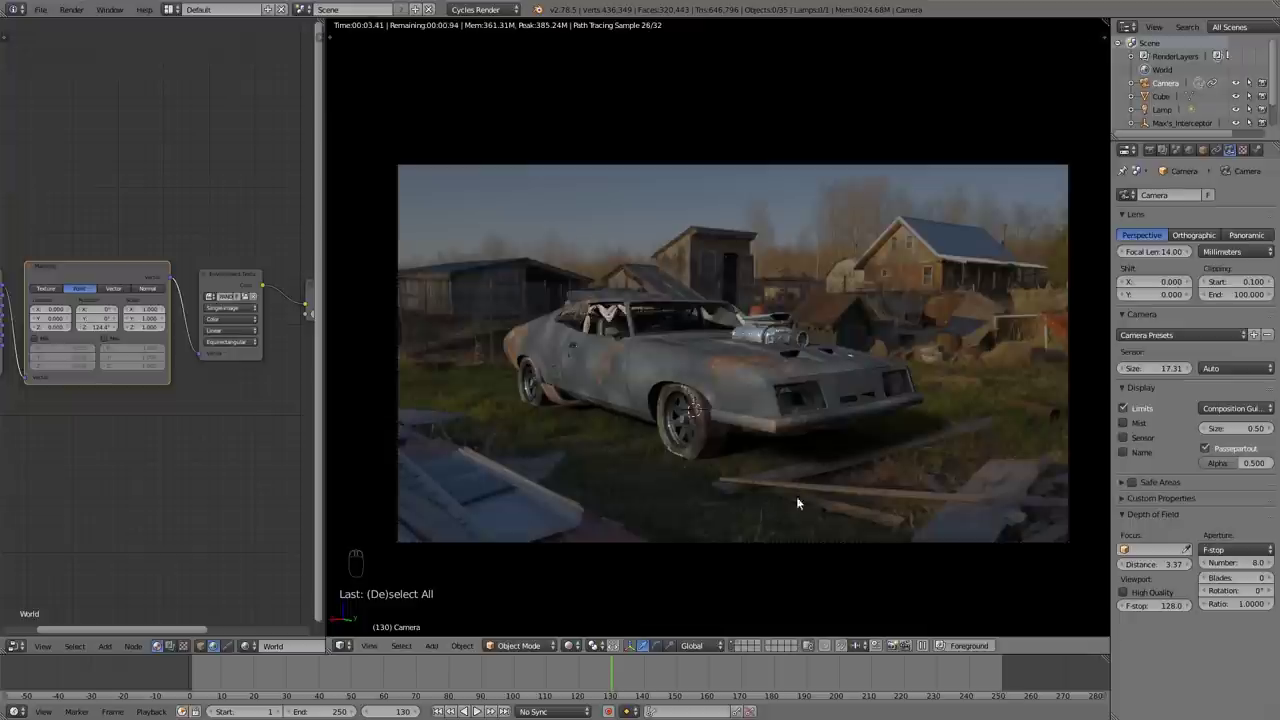
# Step: Return to Solid shading, scale the car's parent empty down slightly, and deselect everything
pyautogui.click(573, 646)
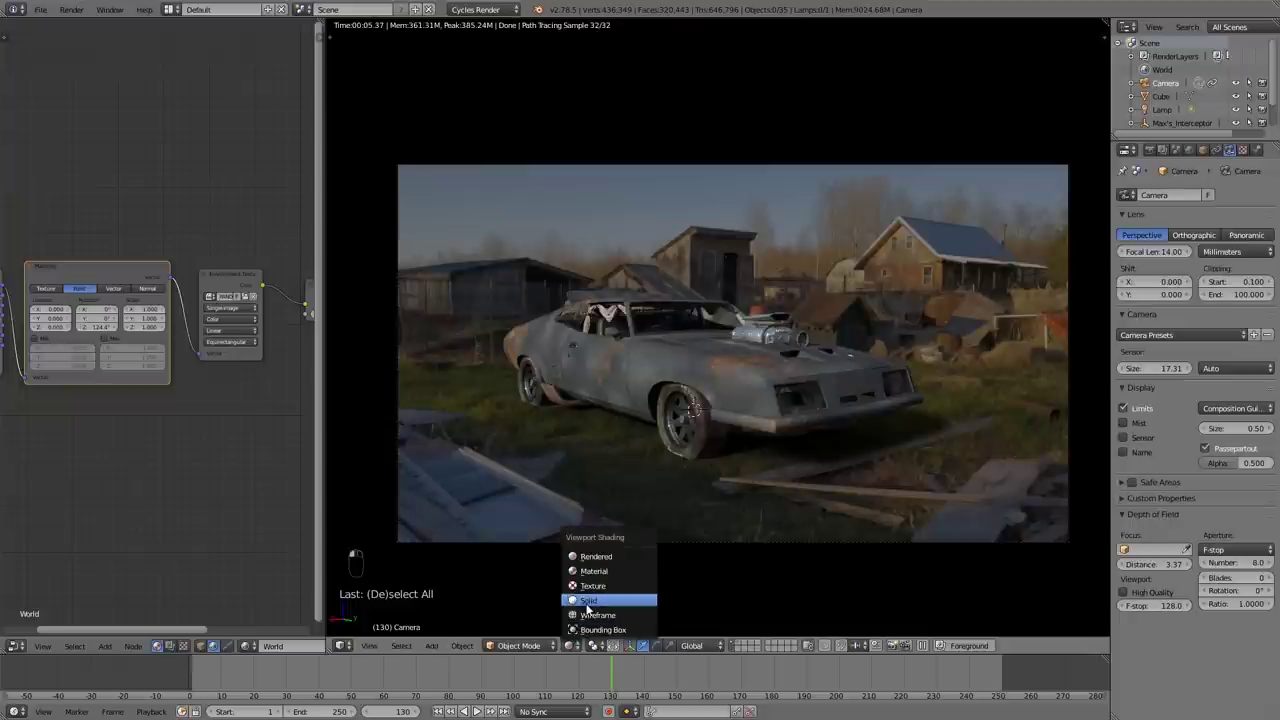
pyautogui.click(589, 602)
pyautogui.rightClick(770, 473)
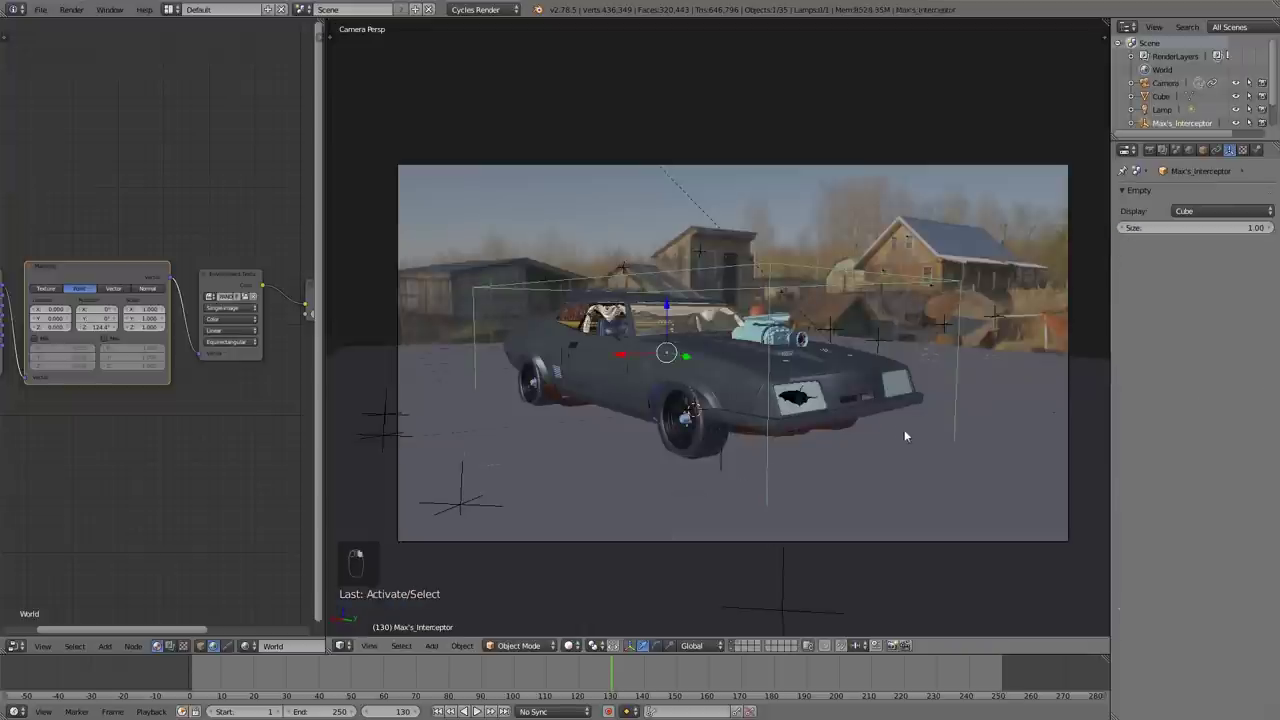
pyautogui.scroll(1, 904, 433)
pyautogui.press('s')
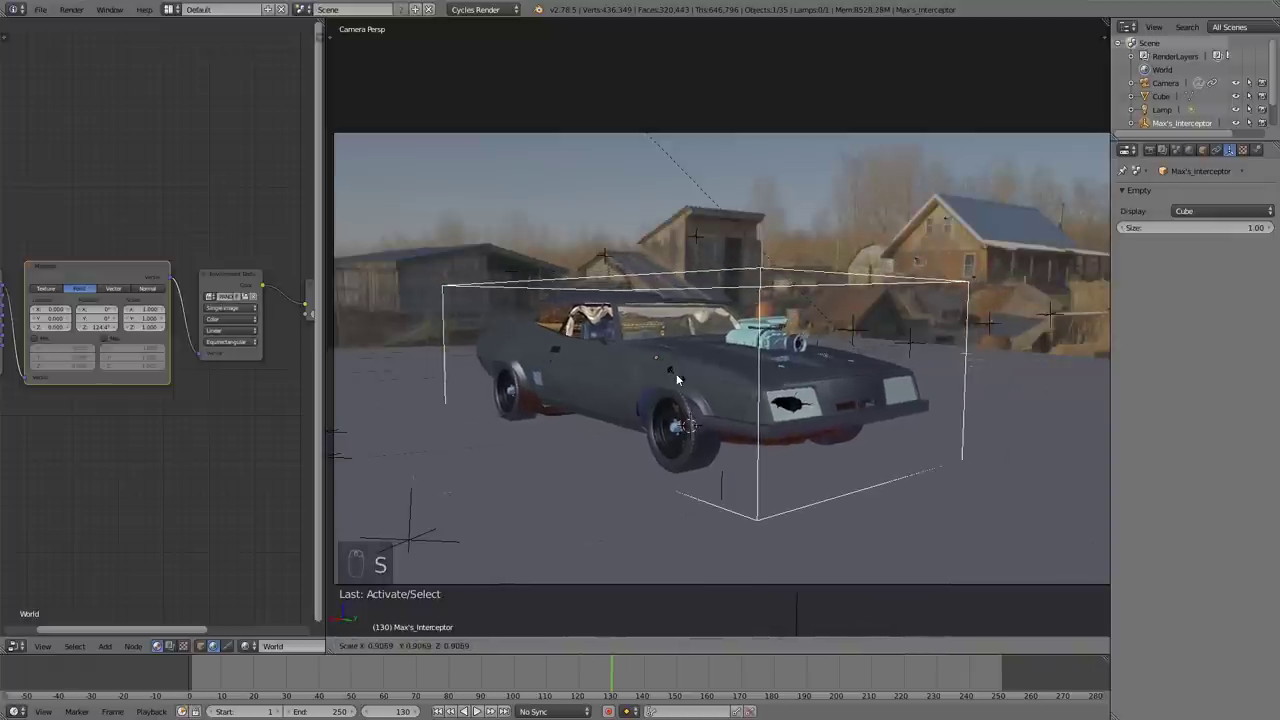
pyautogui.click(714, 410)
pyautogui.press('a')
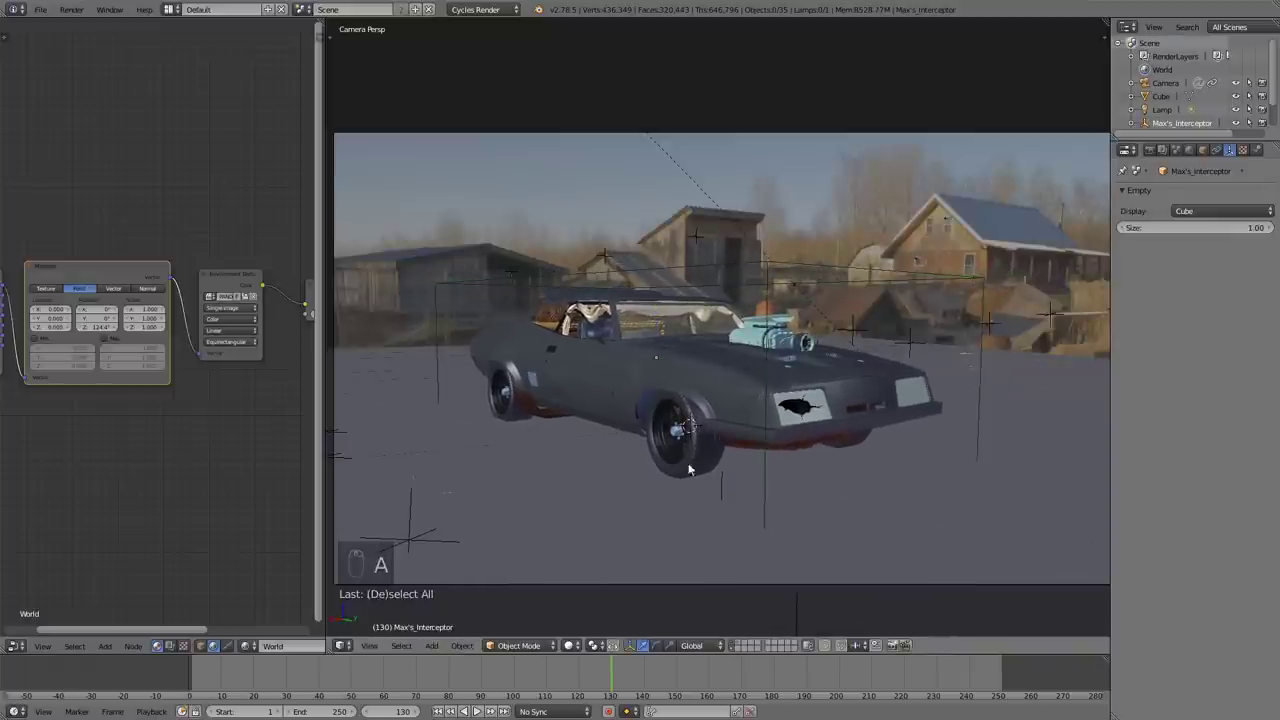
# Step: Check the rescaled car against the footage in Rendered shading, then return to Solid shading
pyautogui.click(585, 648)
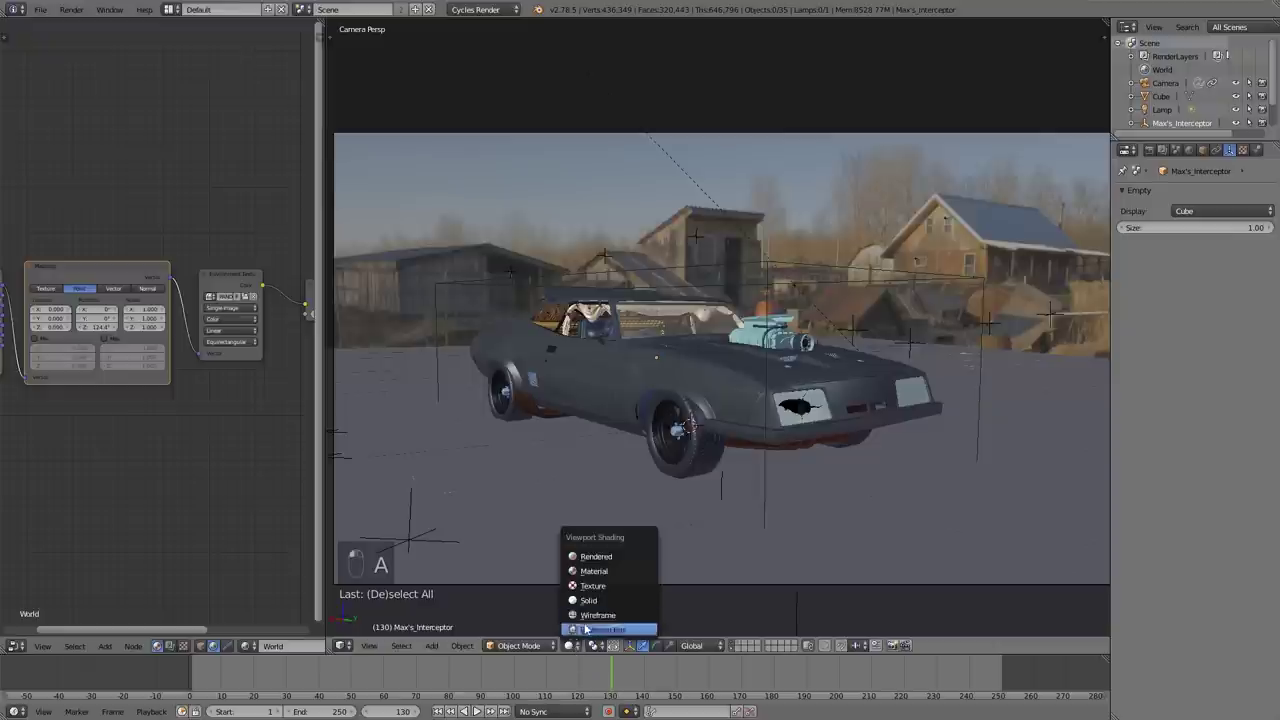
pyautogui.click(600, 557)
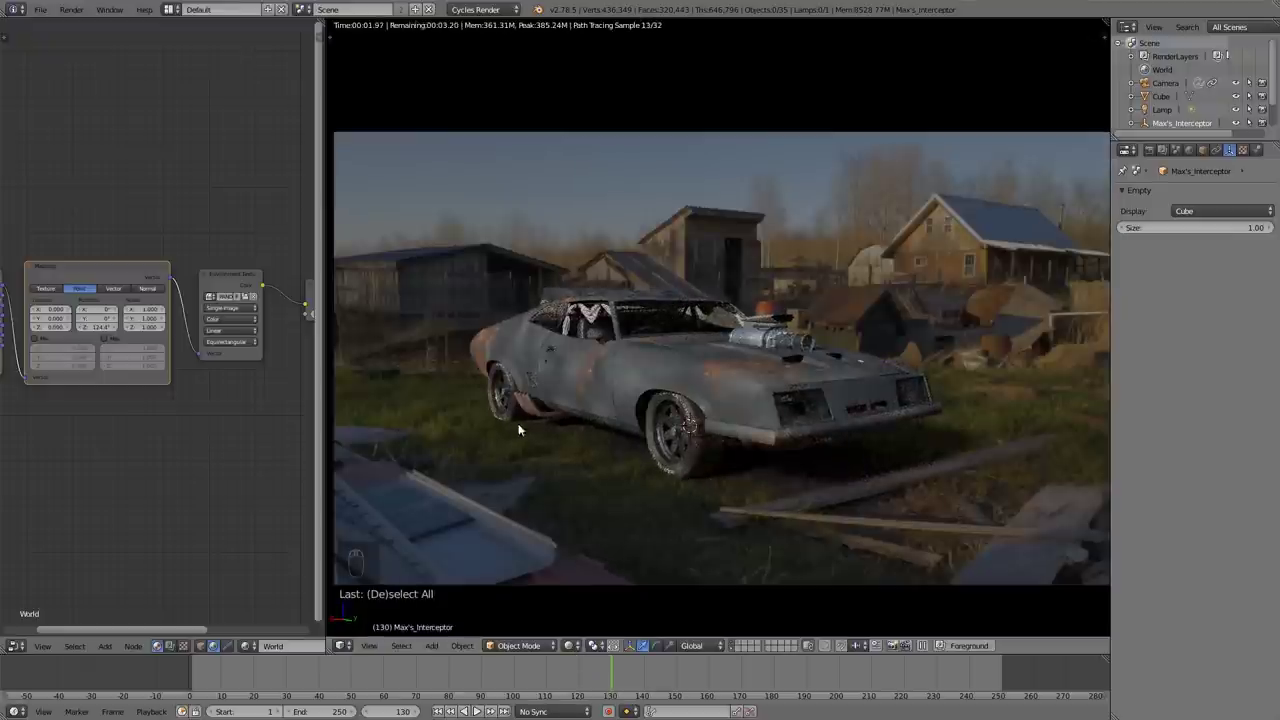
pyautogui.scroll(-2, 738, 487)
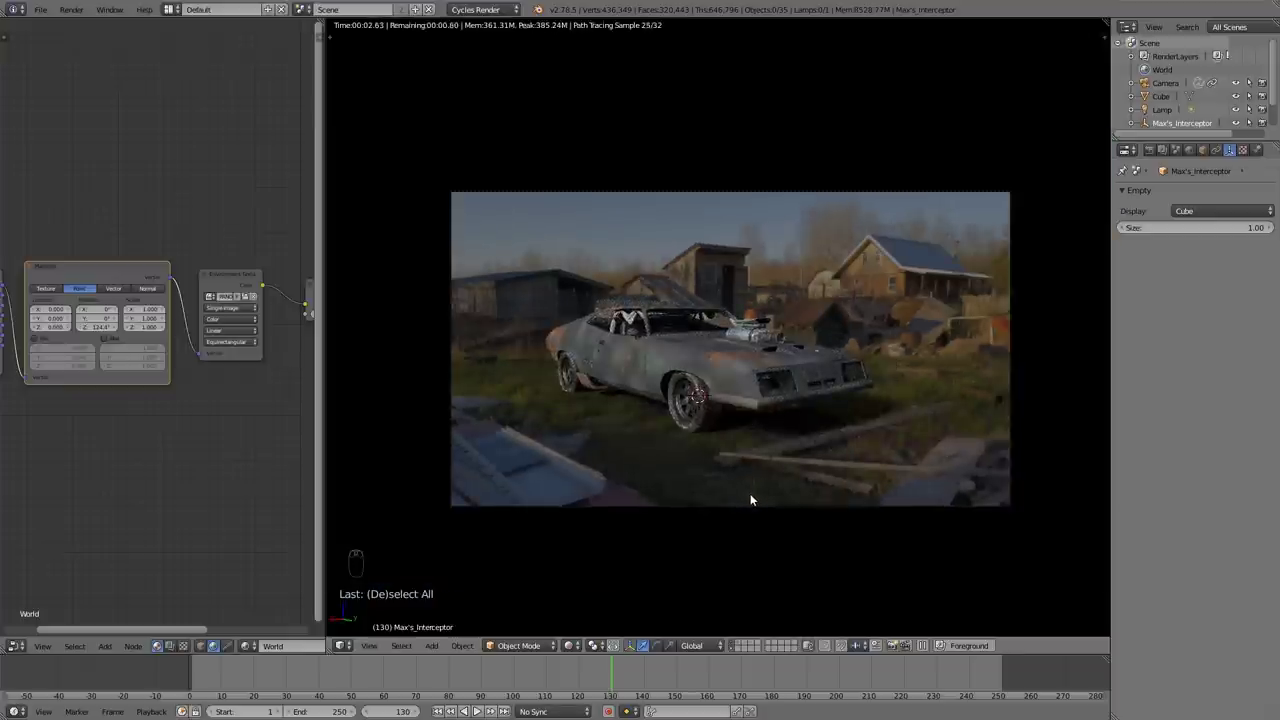
pyautogui.click(568, 645)
pyautogui.click(590, 600)
pyautogui.scroll(2, 742, 537)
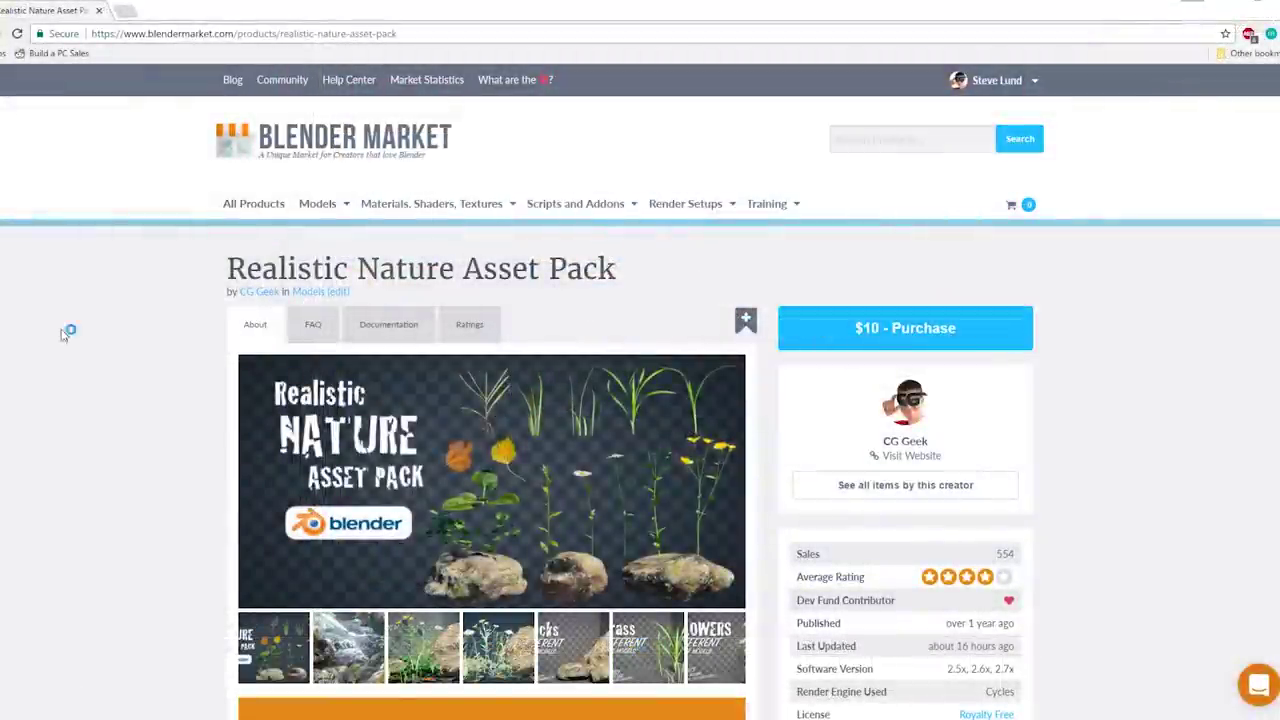
# Step: Look over the Realistic Nature Asset Pack product page on Blender Market in the browser
pyautogui.scroll(-3, 1128, 257)
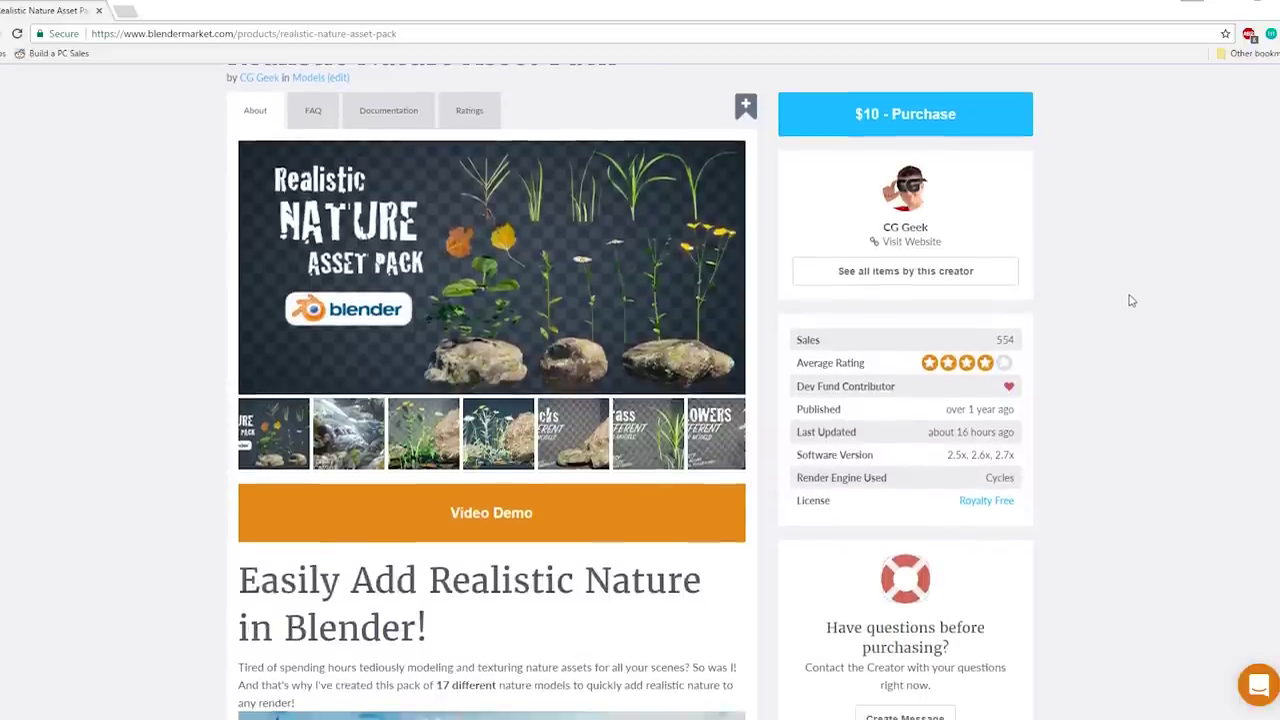
pyautogui.click(640, 518)
pyautogui.click(636, 343)
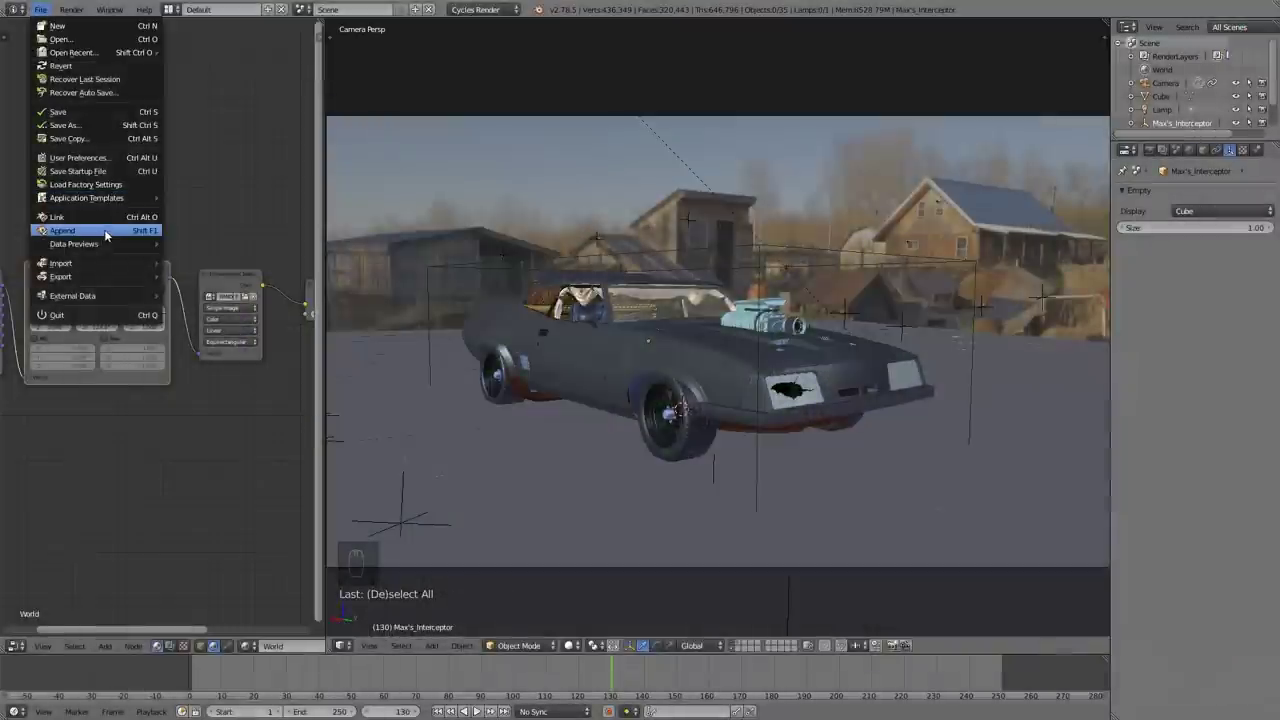
# Step: Back in Blender, append the Grass group from the tracking tests.blend file
pyautogui.click(104, 229)
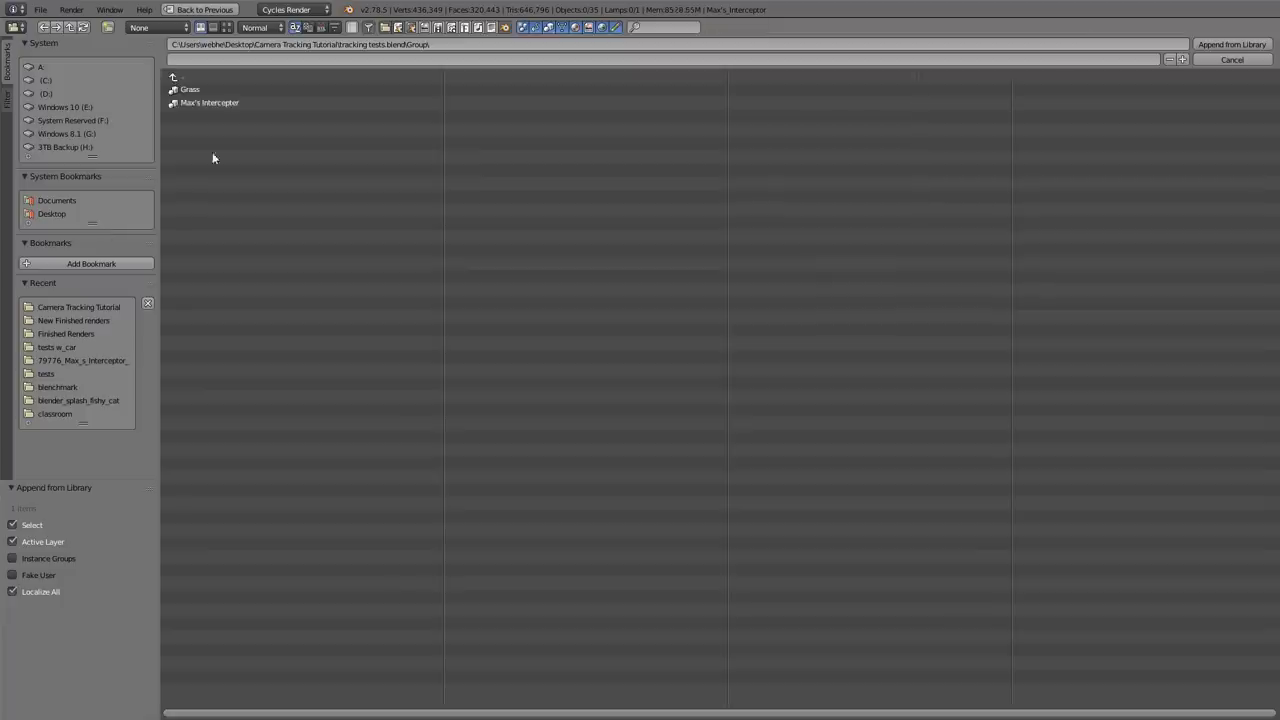
pyautogui.click(207, 89)
pyautogui.click(1230, 45)
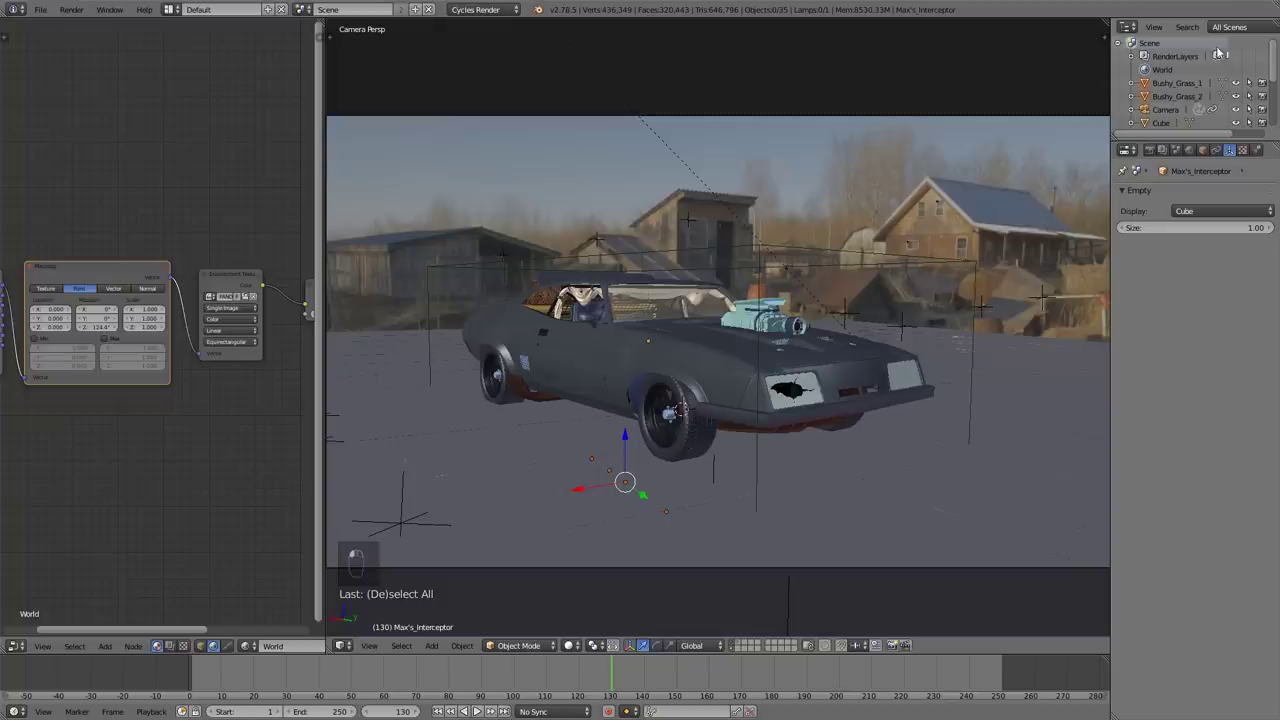
# Step: Select the appended grass objects beneath the ground plane and move them to another layer
pyautogui.scroll(-4, 768, 360)
pyautogui.moveTo(768, 360); pyautogui.dragTo(765, 338, button='middle')
pyautogui.press('a')
pyautogui.press('b')
pyautogui.moveTo(690, 455); pyautogui.dragTo(577, 400)
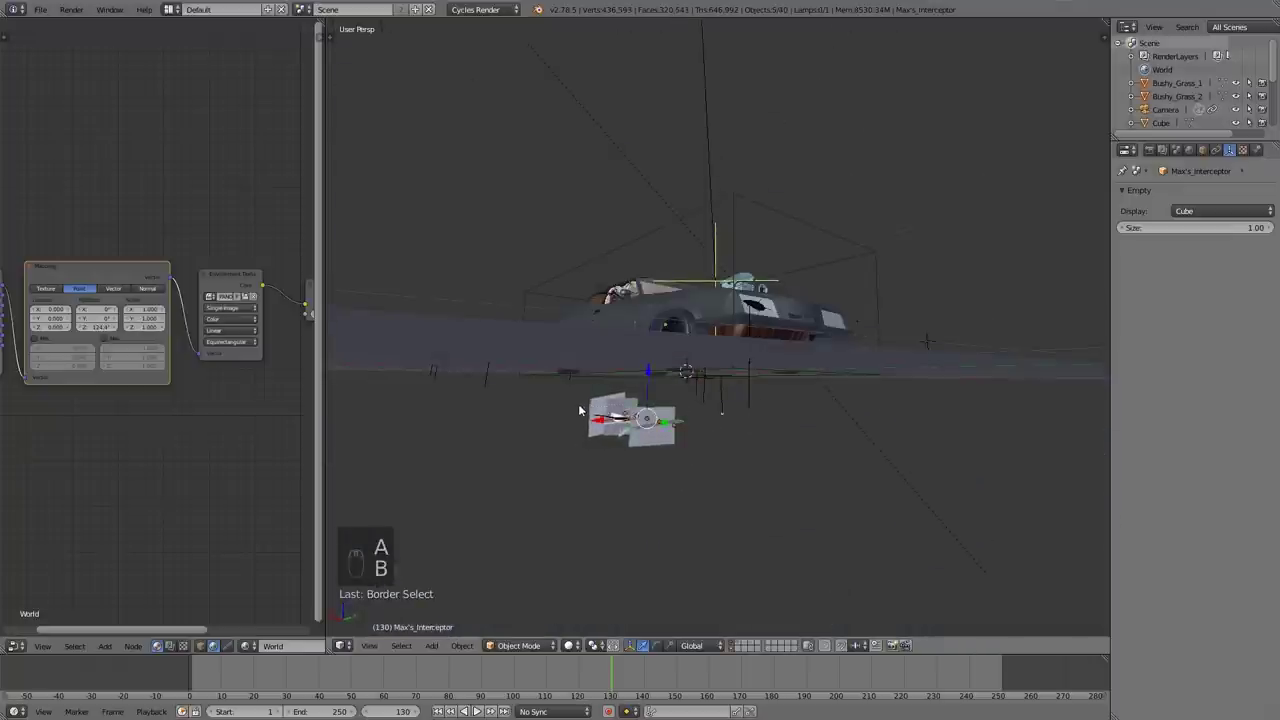
pyautogui.press('m')
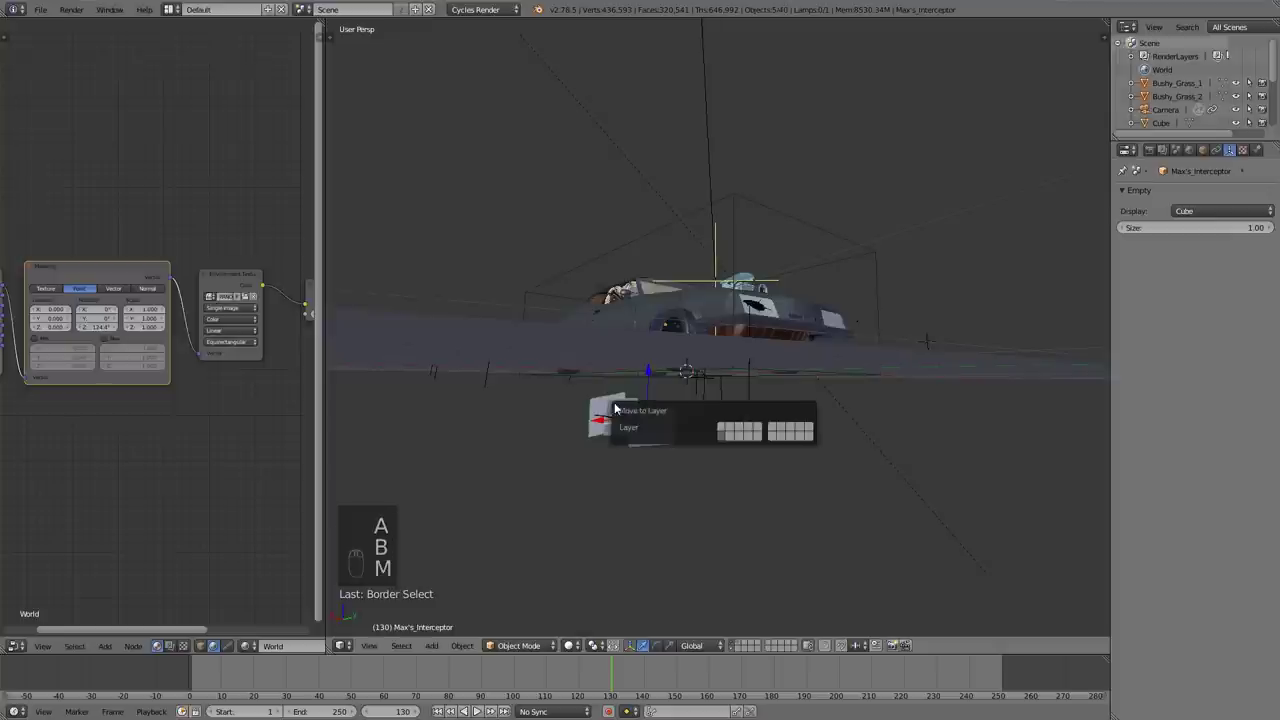
pyautogui.click(730, 433)
# Step: Switch to an empty layer, add a new plane, and scale it up to cover the tracked ground area
pyautogui.moveTo(730, 418); pyautogui.dragTo(713, 449, button='middle')
pyautogui.rightClick(682, 491)
pyautogui.scroll(-3, 680, 491)
pyautogui.scroll(3, 688, 482)
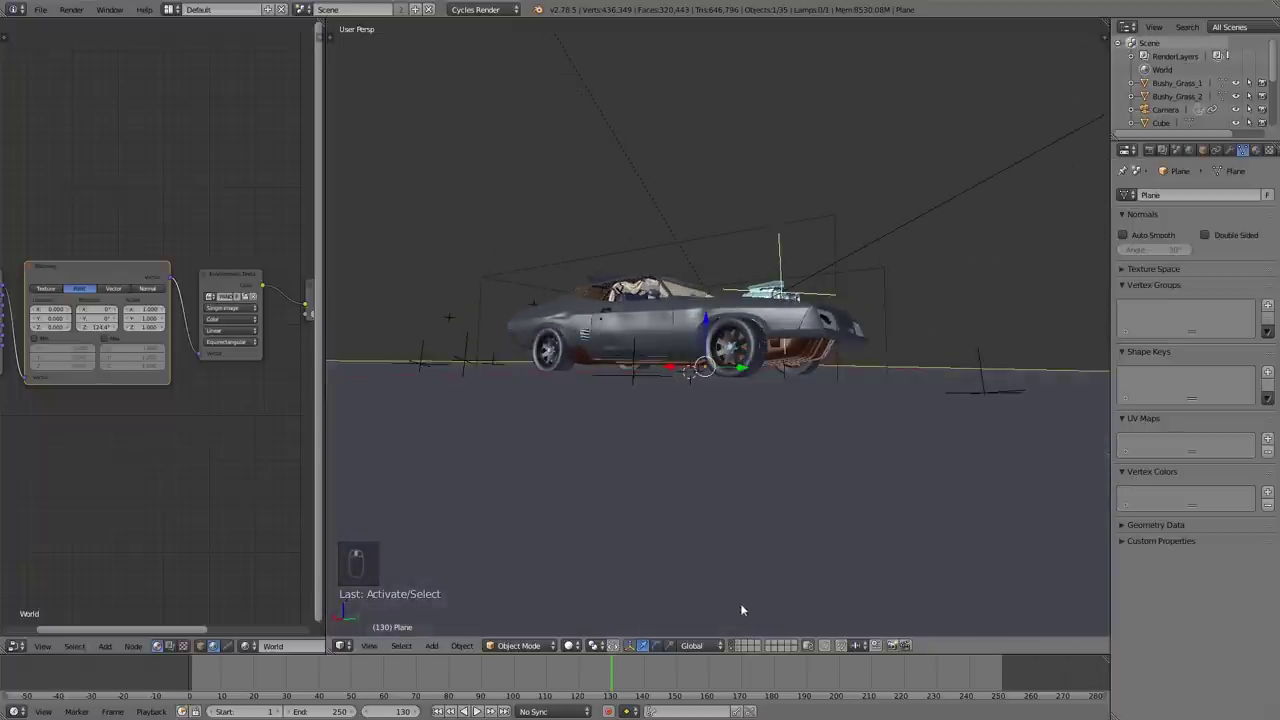
pyautogui.click(734, 645)
pyautogui.hotkey('shift', 'a')
pyautogui.moveTo(680, 467)
pyautogui.click(732, 469)
pyautogui.press('s')
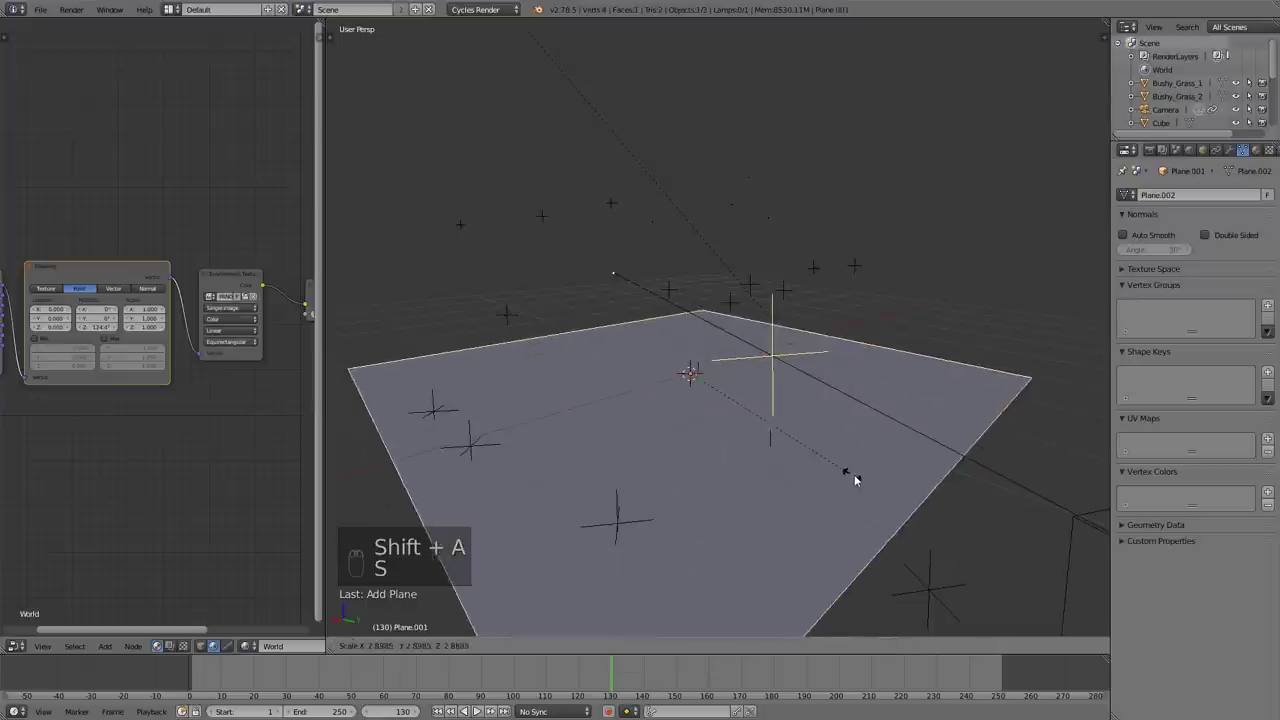
pyautogui.click(918, 493)
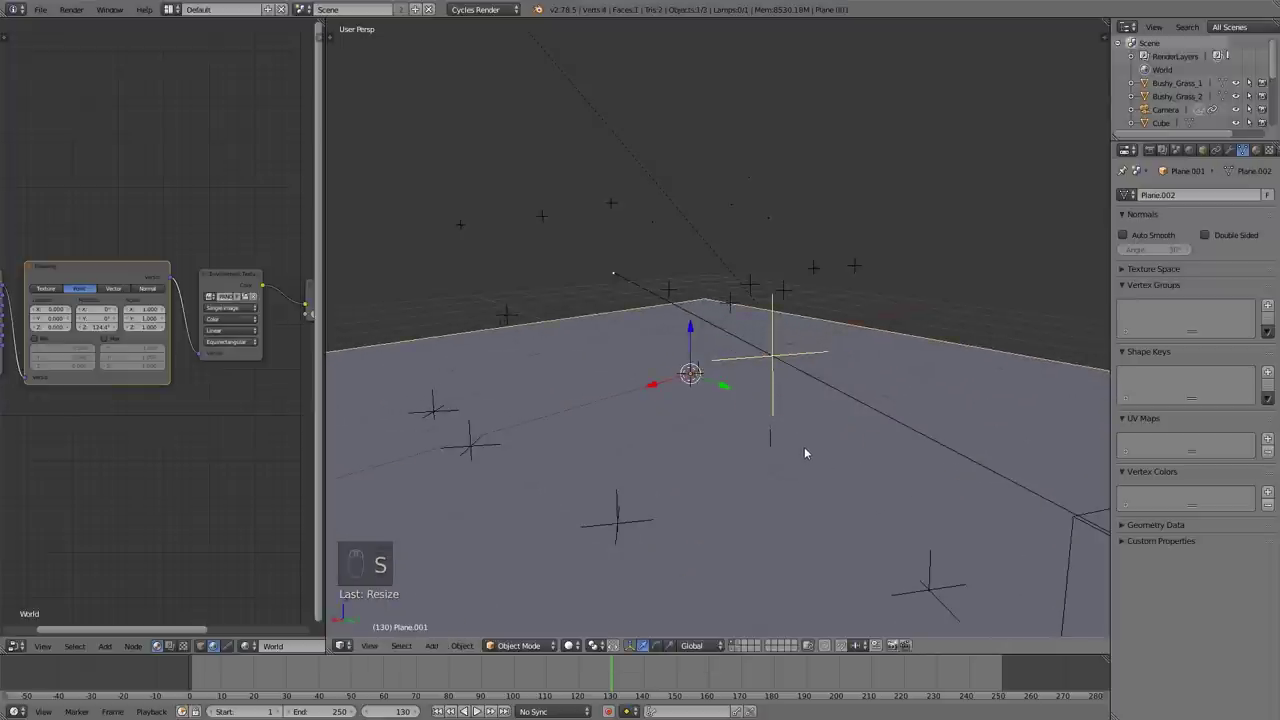
# Step: Subdivide the new plane's mesh six times in Edit Mode and return to Object Mode
pyautogui.scroll(-3, 805, 446)
pyautogui.press('Tab')
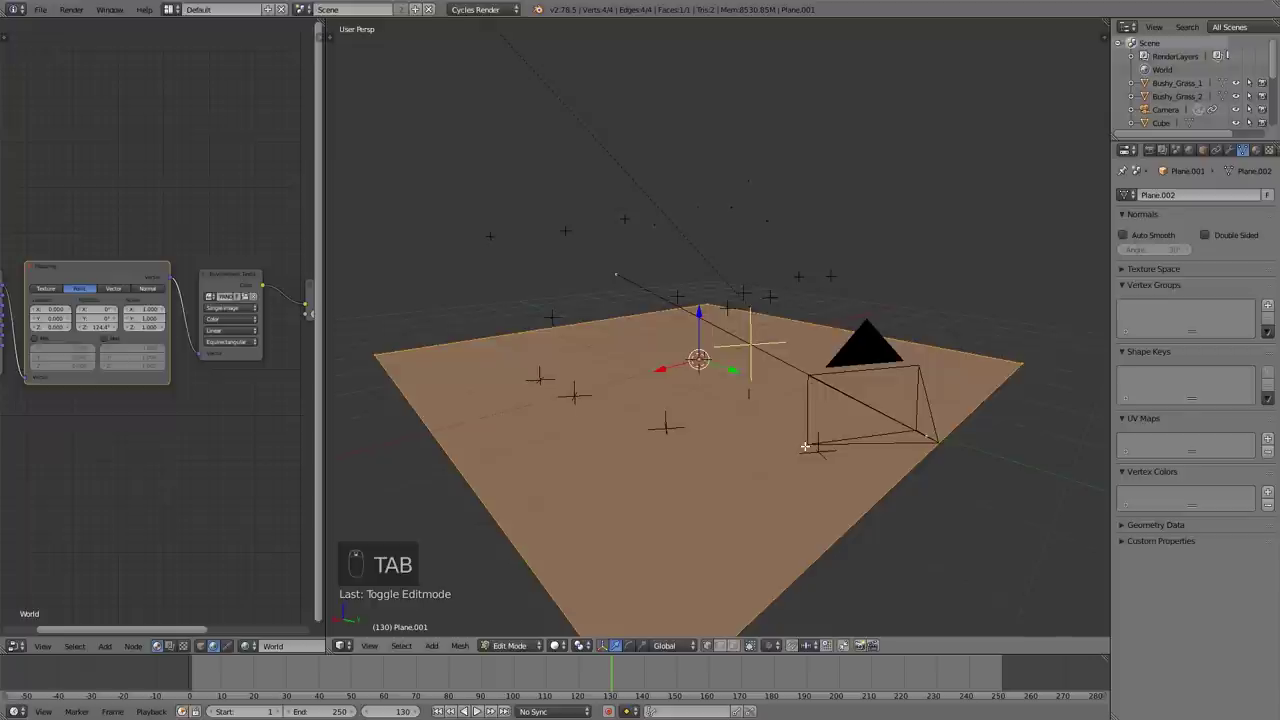
pyautogui.press('w')
pyautogui.click(781, 403)
pyautogui.press('w')
pyautogui.click(781, 403)
pyautogui.press('w')
pyautogui.click(781, 403)
pyautogui.press('w')
pyautogui.click(781, 403)
pyautogui.press('w')
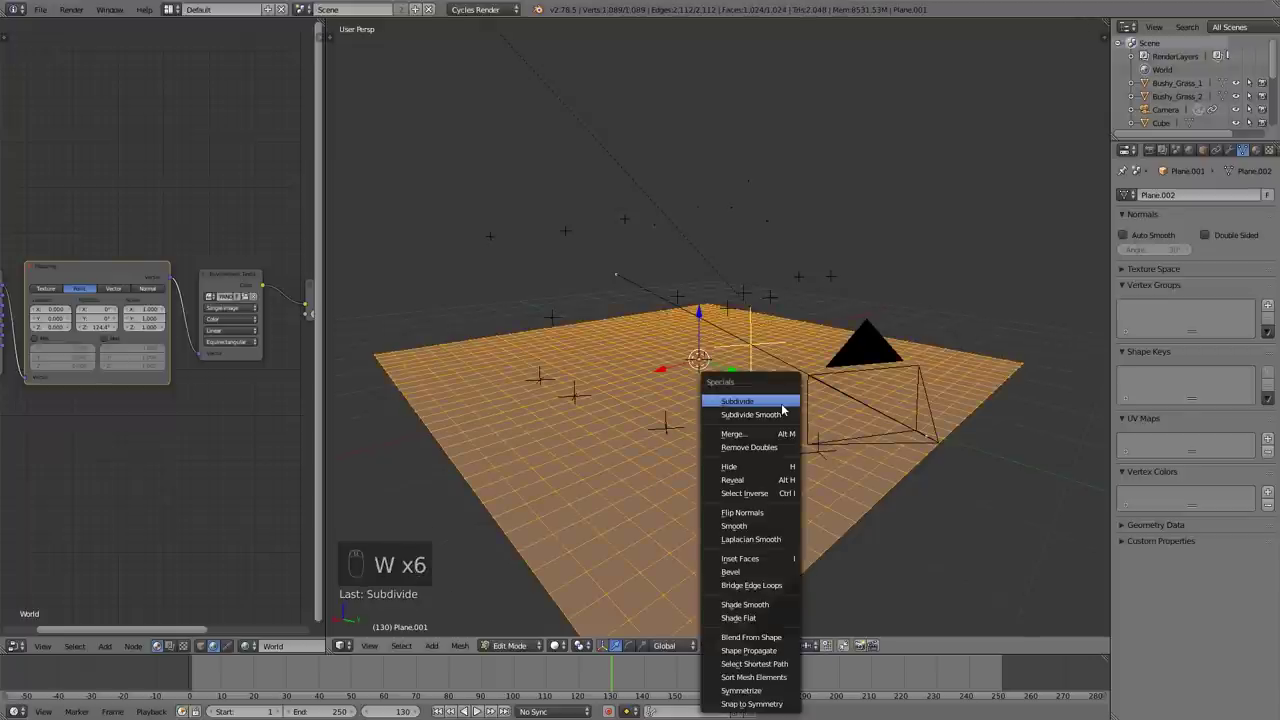
pyautogui.click(782, 405)
pyautogui.scroll(5, 785, 420)
pyautogui.press('Tab')
# Step: Add a particle system to the subdivided plane, set its type to Hair, and enable Advanced settings
pyautogui.moveTo(788, 440); pyautogui.dragTo(784, 433, button='middle')
pyautogui.scroll(-2, 1239, 151)
pyautogui.click(1243, 150)
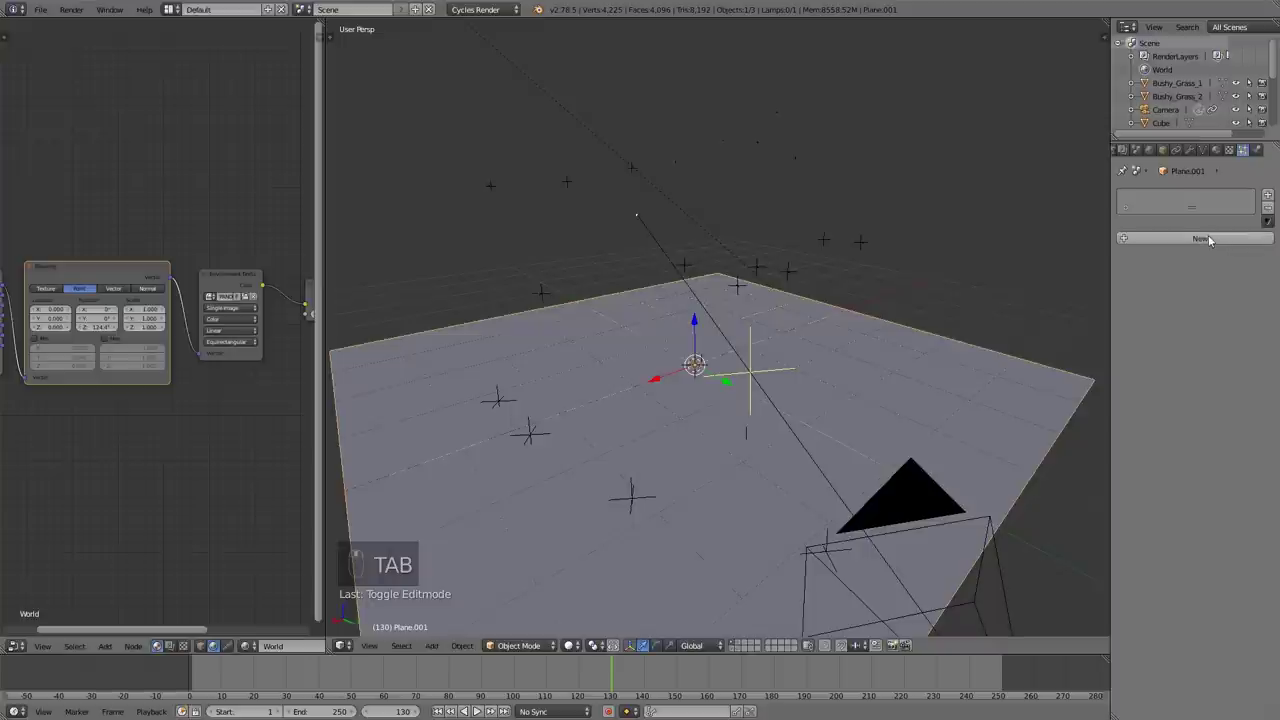
pyautogui.click(1256, 196)
pyautogui.click(1201, 253)
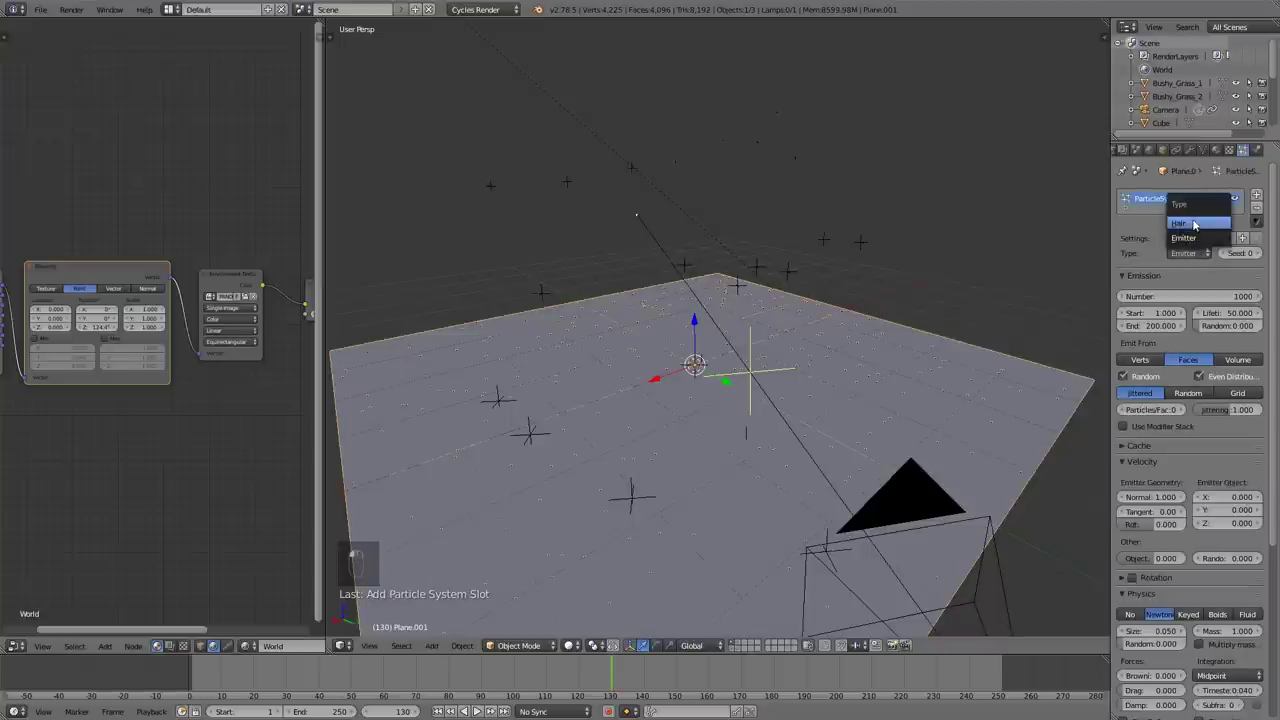
pyautogui.click(1193, 225)
pyautogui.click(1172, 270)
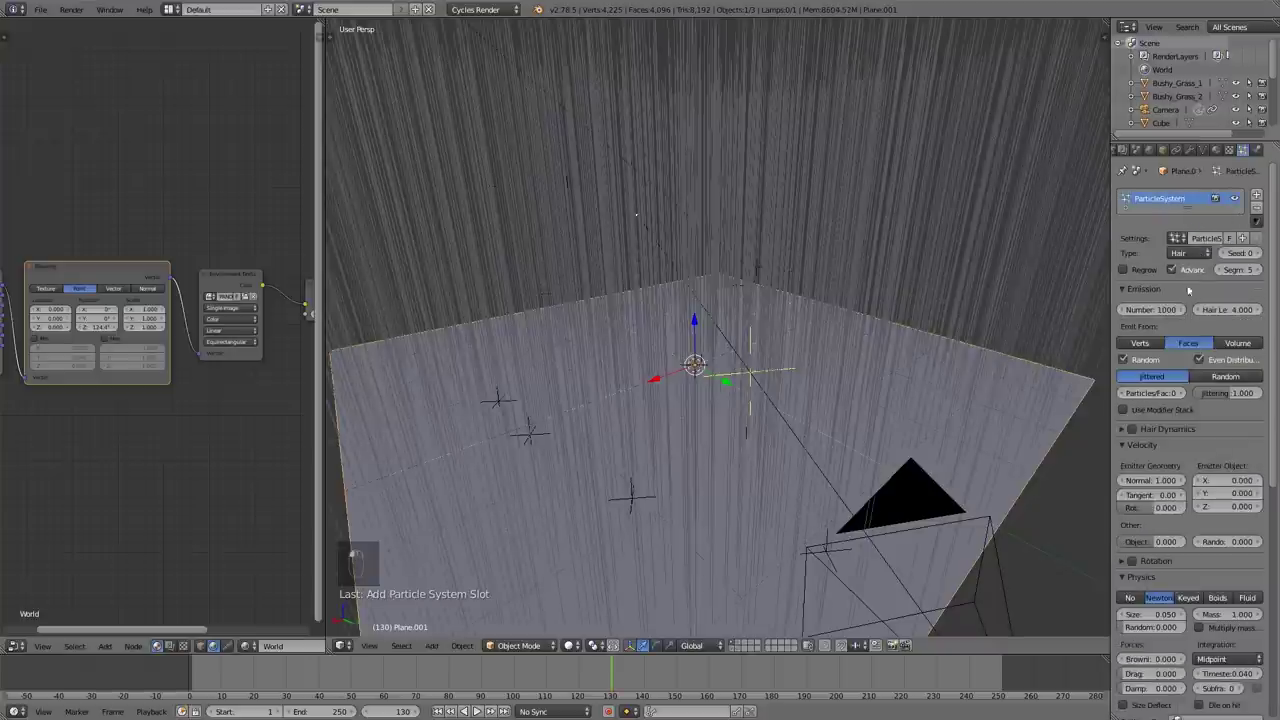
# Step: Render the hair particles as a group, using Grass as the dupli group with Rotation enabled
pyautogui.scroll(-6, 1225, 352)
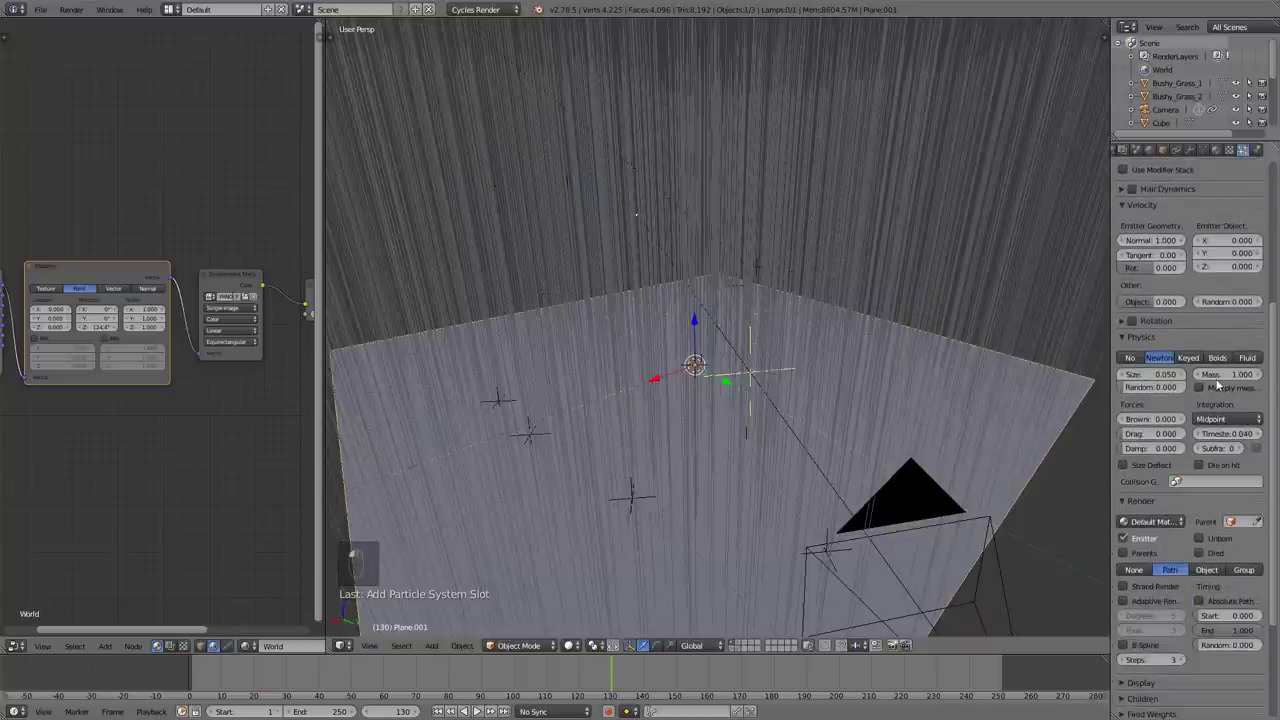
pyautogui.scroll(3, 1227, 393)
pyautogui.scroll(3, 1227, 393)
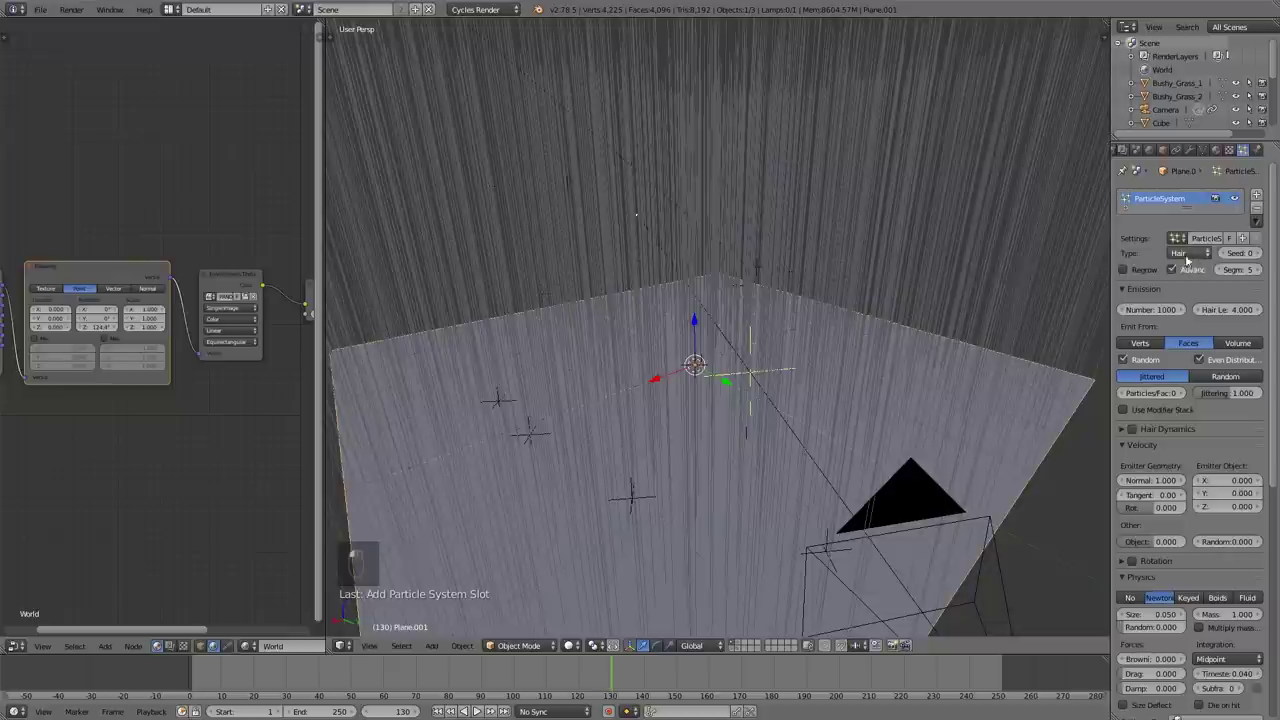
pyautogui.moveTo(1110, 300); pyautogui.dragTo(1082, 302)
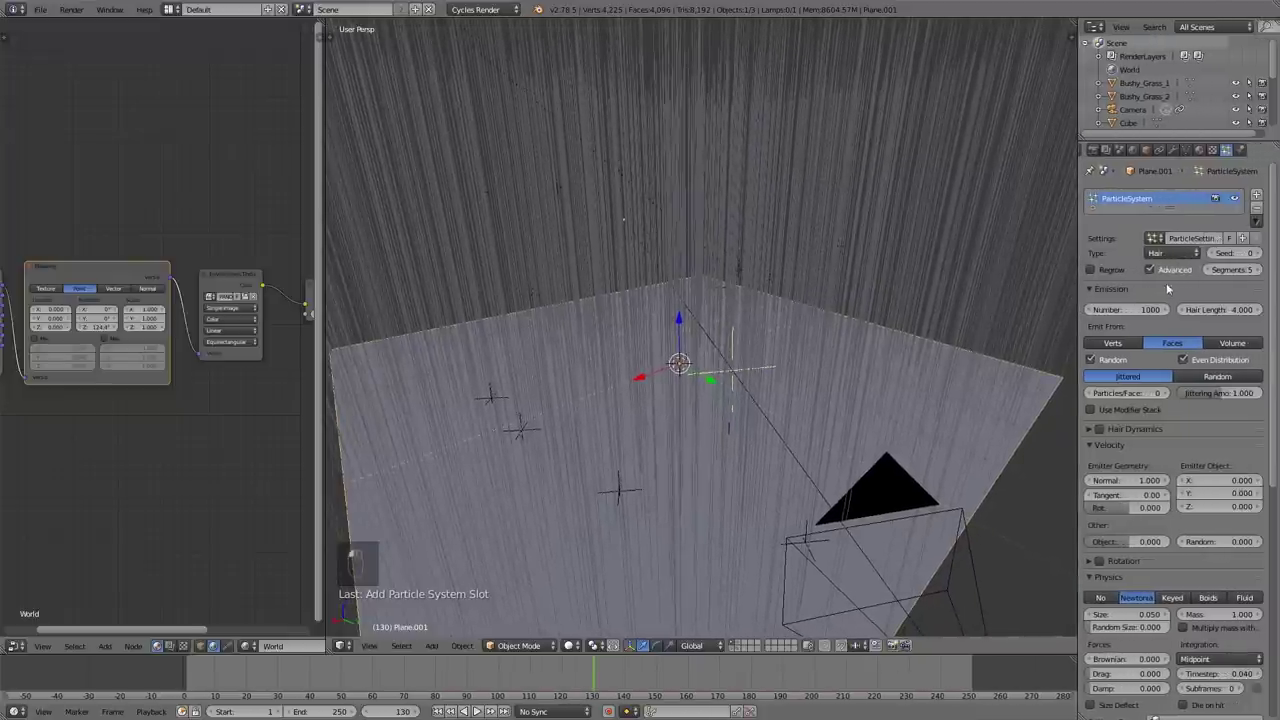
pyautogui.scroll(-6, 1165, 295)
pyautogui.scroll(-2, 1183, 312)
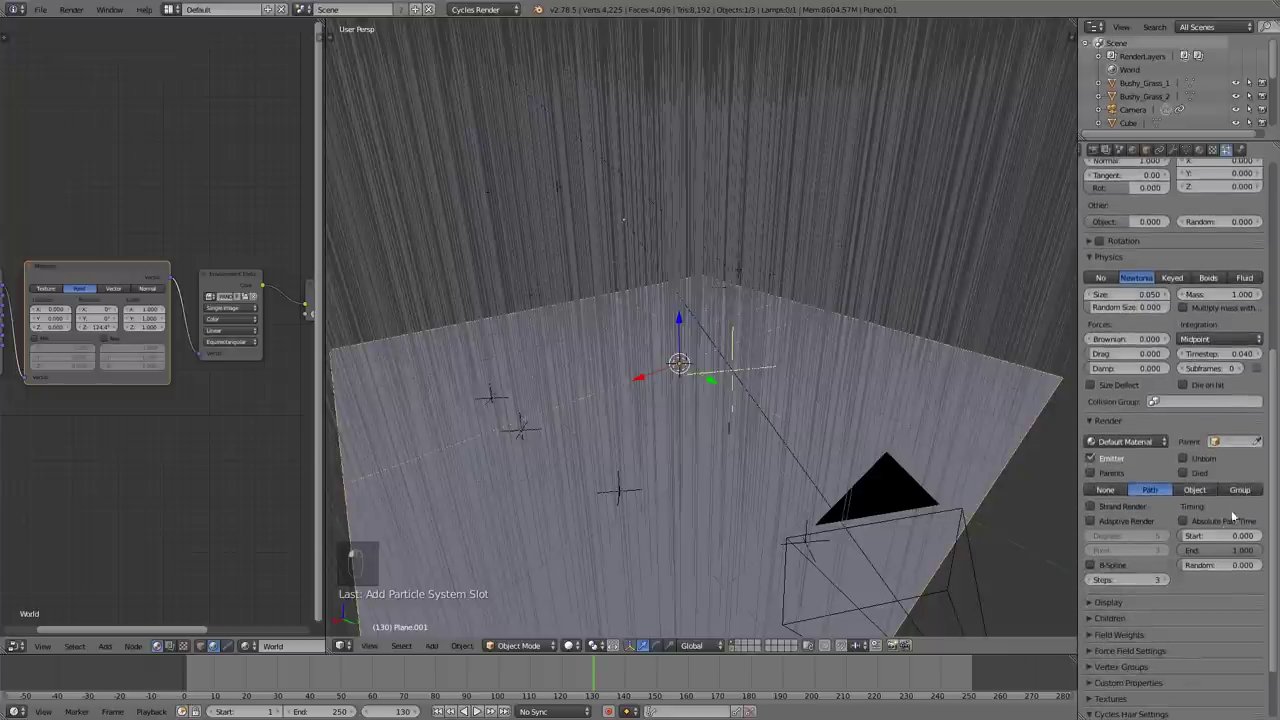
pyautogui.click(1240, 490)
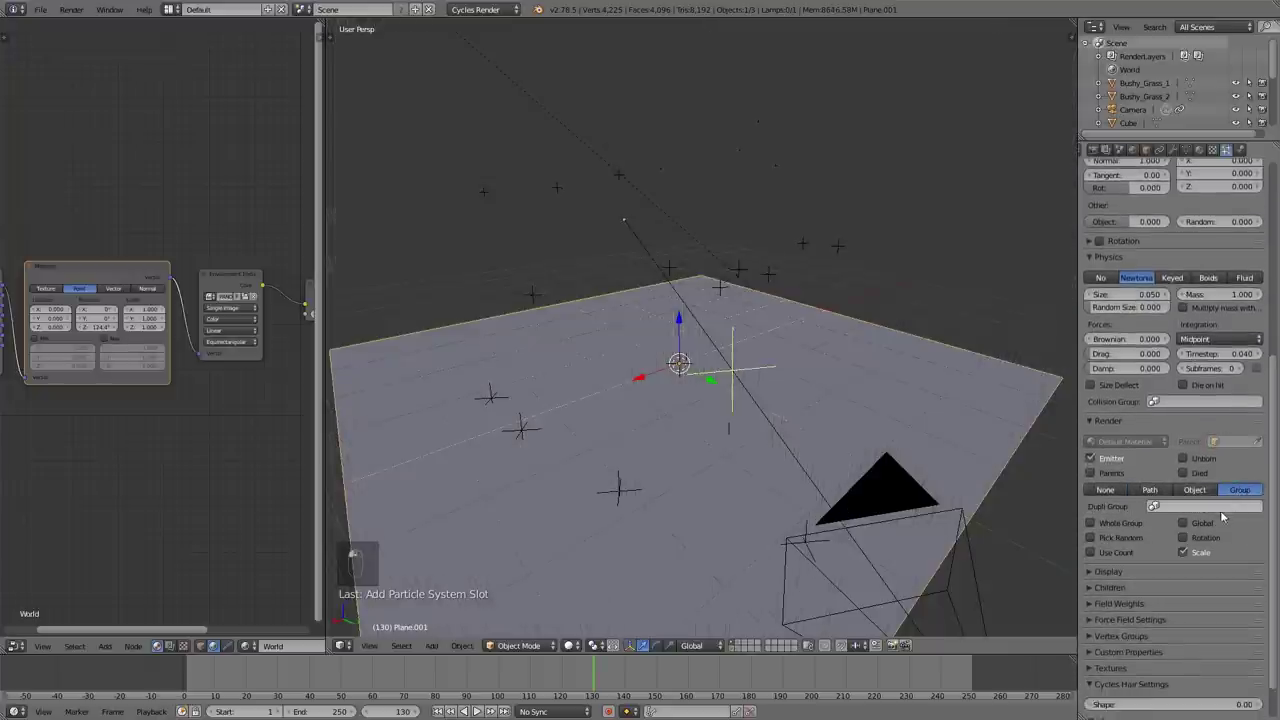
pyautogui.click(1200, 506)
pyautogui.click(1200, 537)
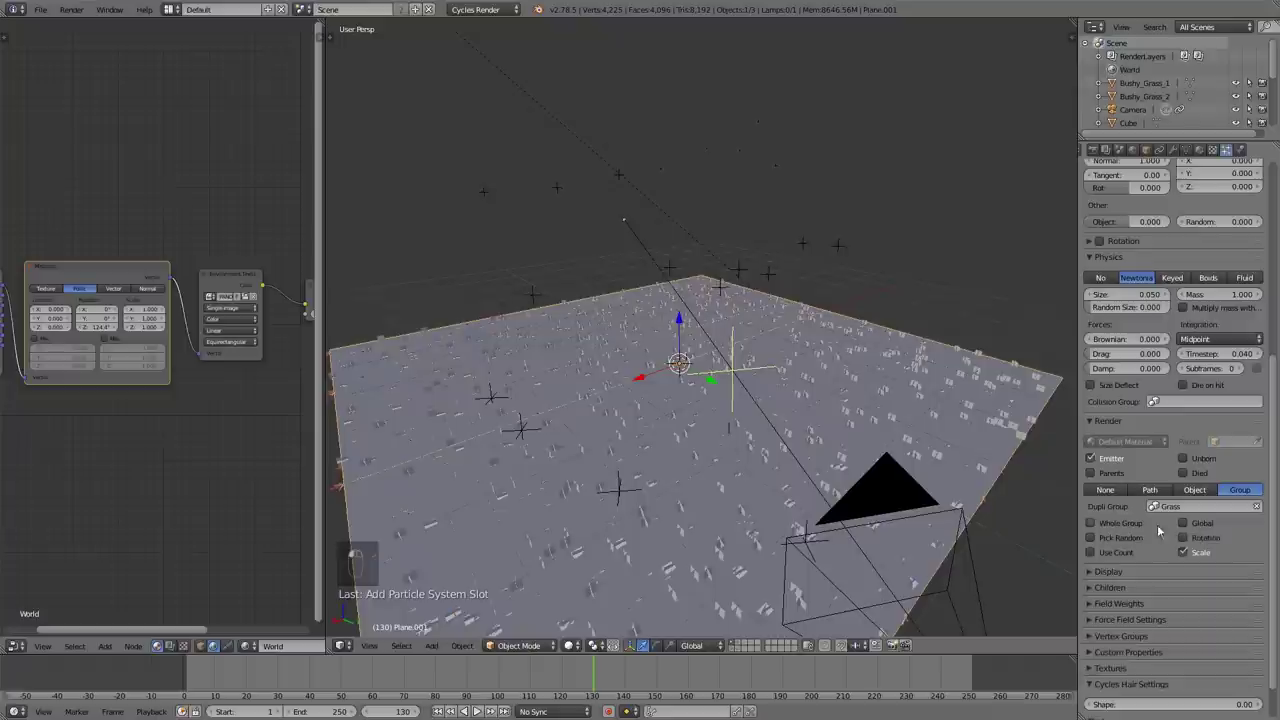
pyautogui.click(1195, 539)
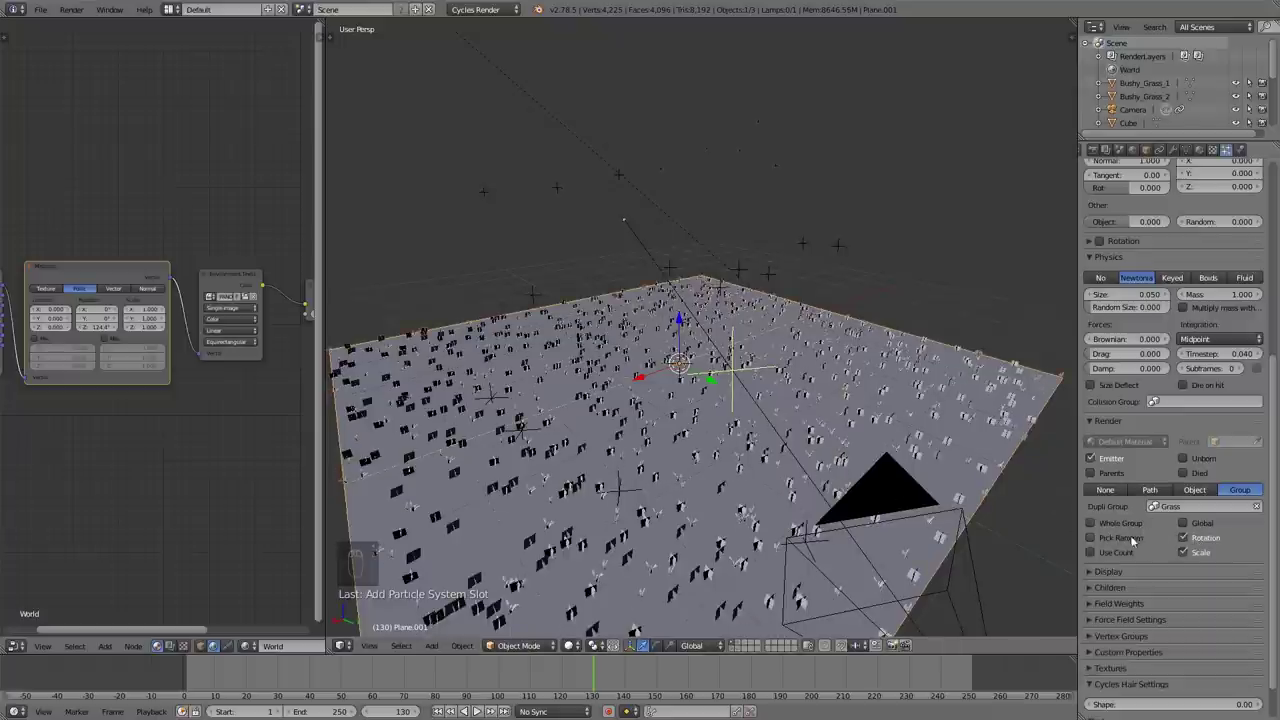
pyautogui.click(536, 646)
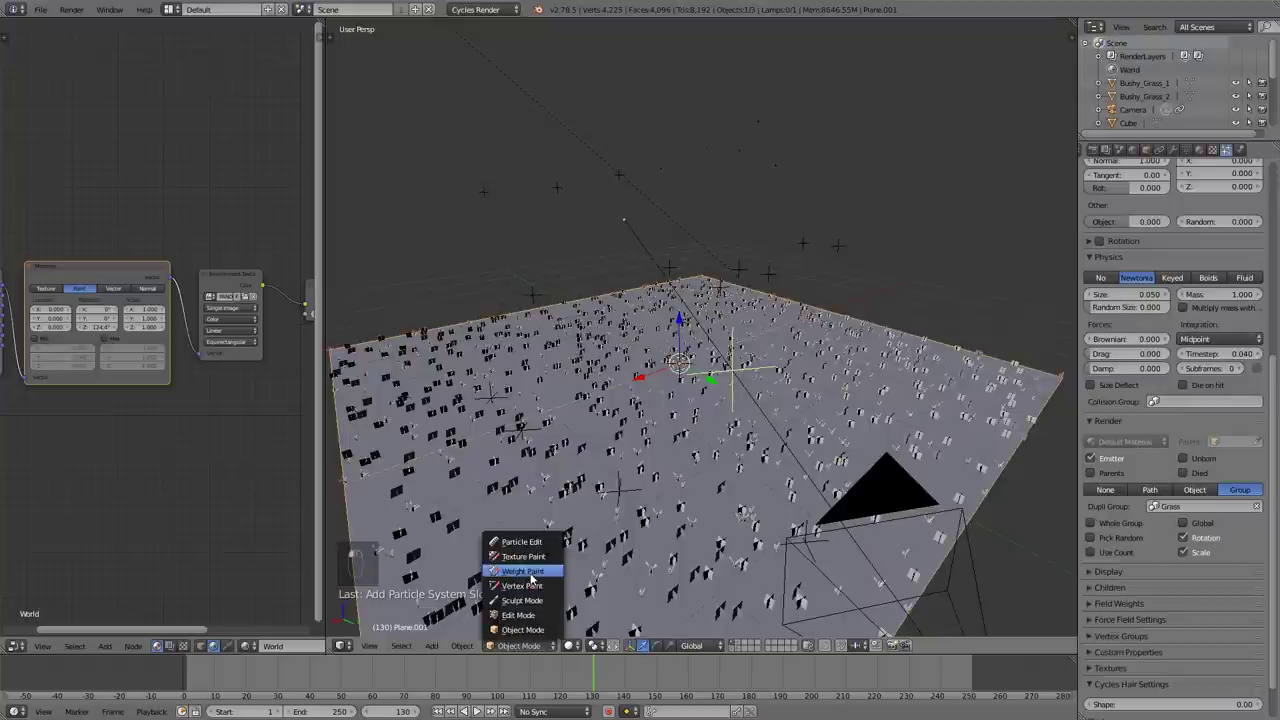
pyautogui.click(527, 573)
pyautogui.moveTo(678, 535); pyautogui.dragTo(747, 458, button='middle')
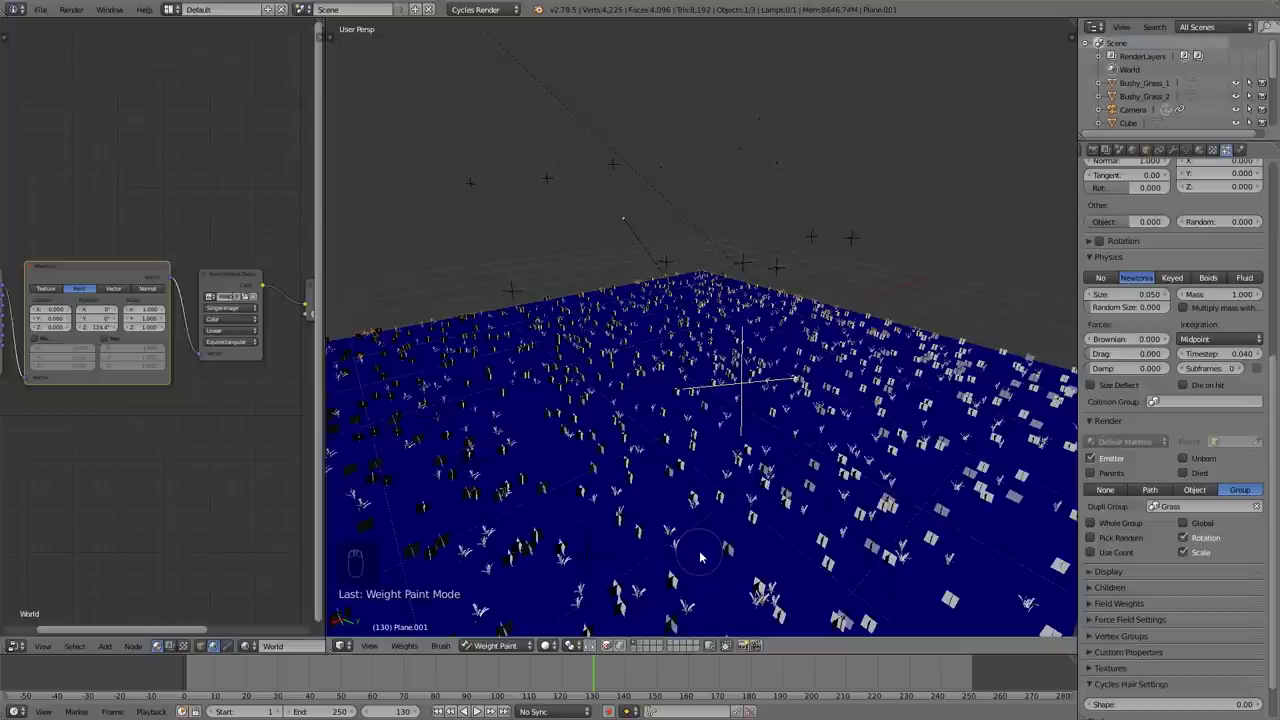
pyautogui.hotkey('alt', 'h')
pyautogui.click(527, 645)
pyautogui.click(525, 628)
pyautogui.hotkey('alt', 'h')
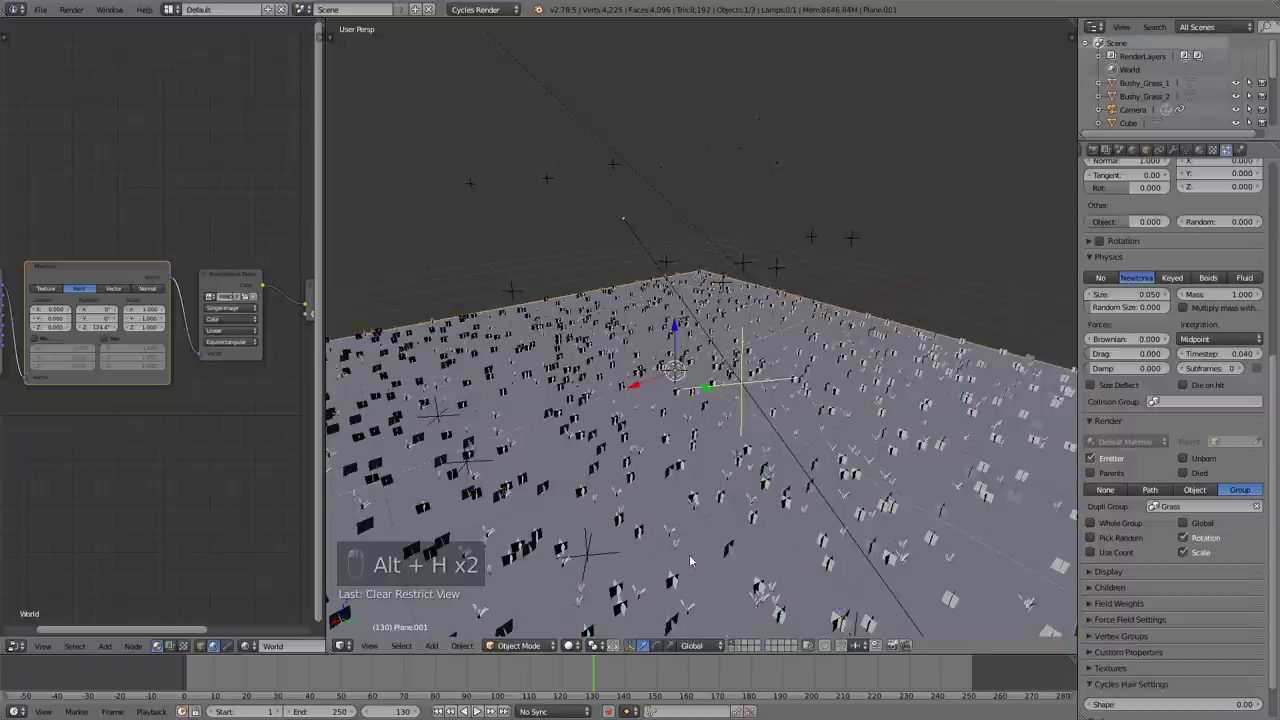
# Step: Select all the car's objects on their layer, move them to the grass plane's layer, and display that layer
pyautogui.scroll(-4, 712, 553)
pyautogui.click(735, 645)
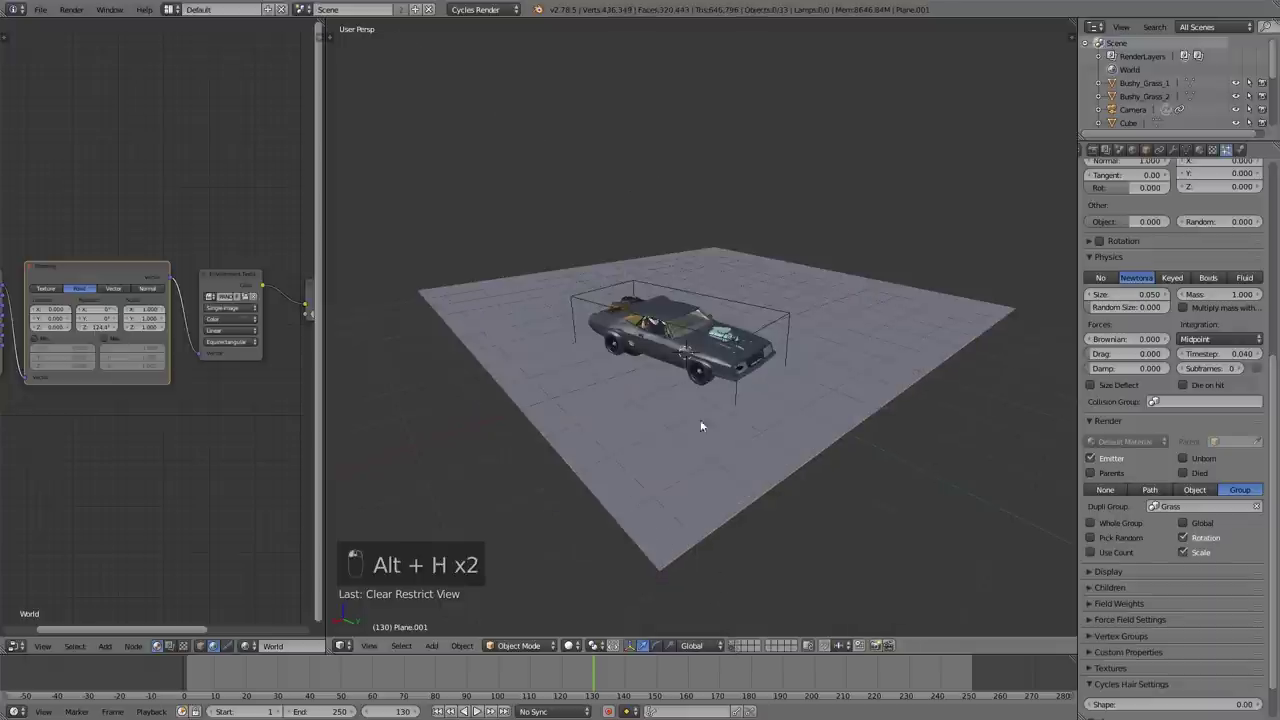
pyautogui.press('b')
pyautogui.moveTo(768, 378); pyautogui.dragTo(571, 273)
pyautogui.press('b')
pyautogui.moveTo(901, 390); pyautogui.dragTo(850, 322, button='middle')
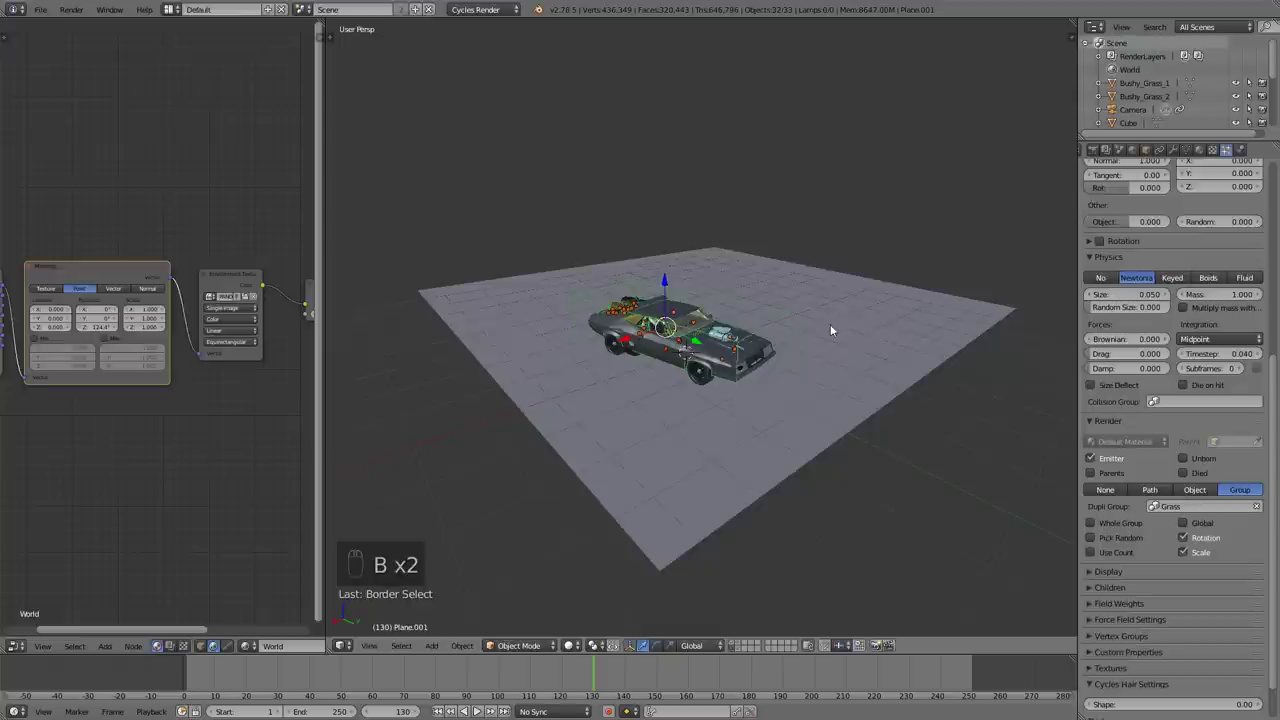
pyautogui.press('m')
pyautogui.click(942, 349)
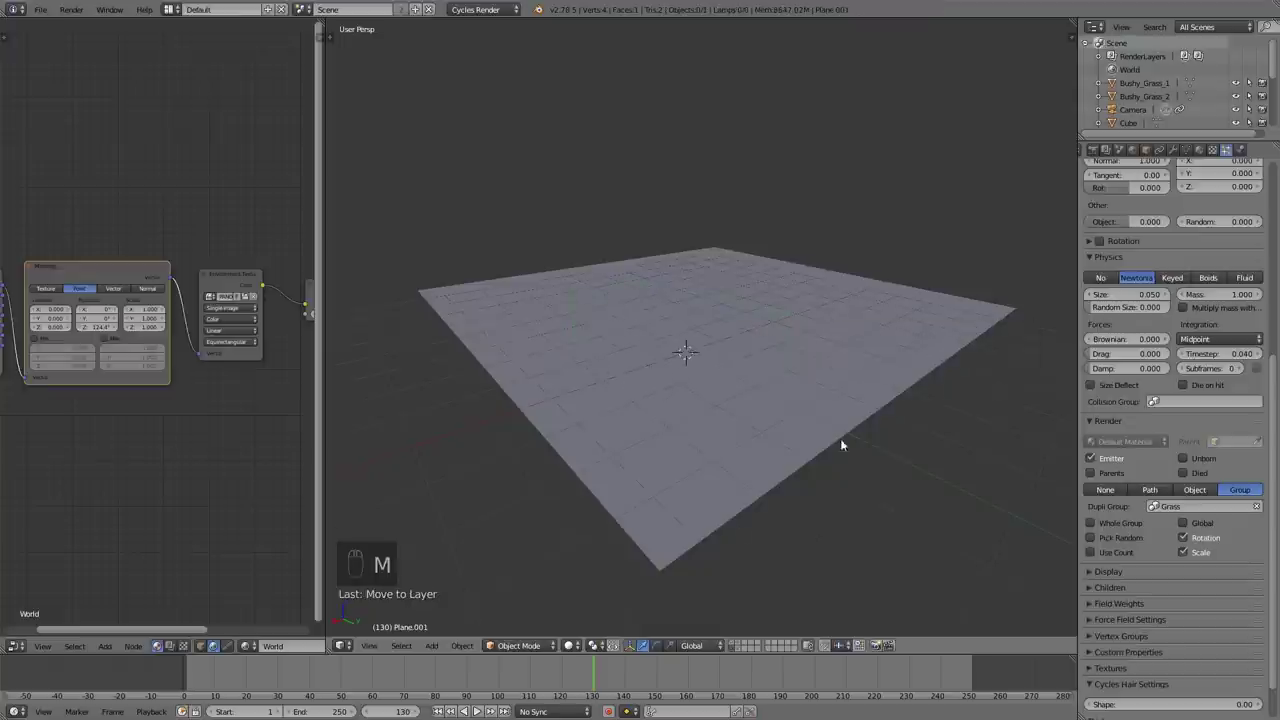
pyautogui.click(732, 642)
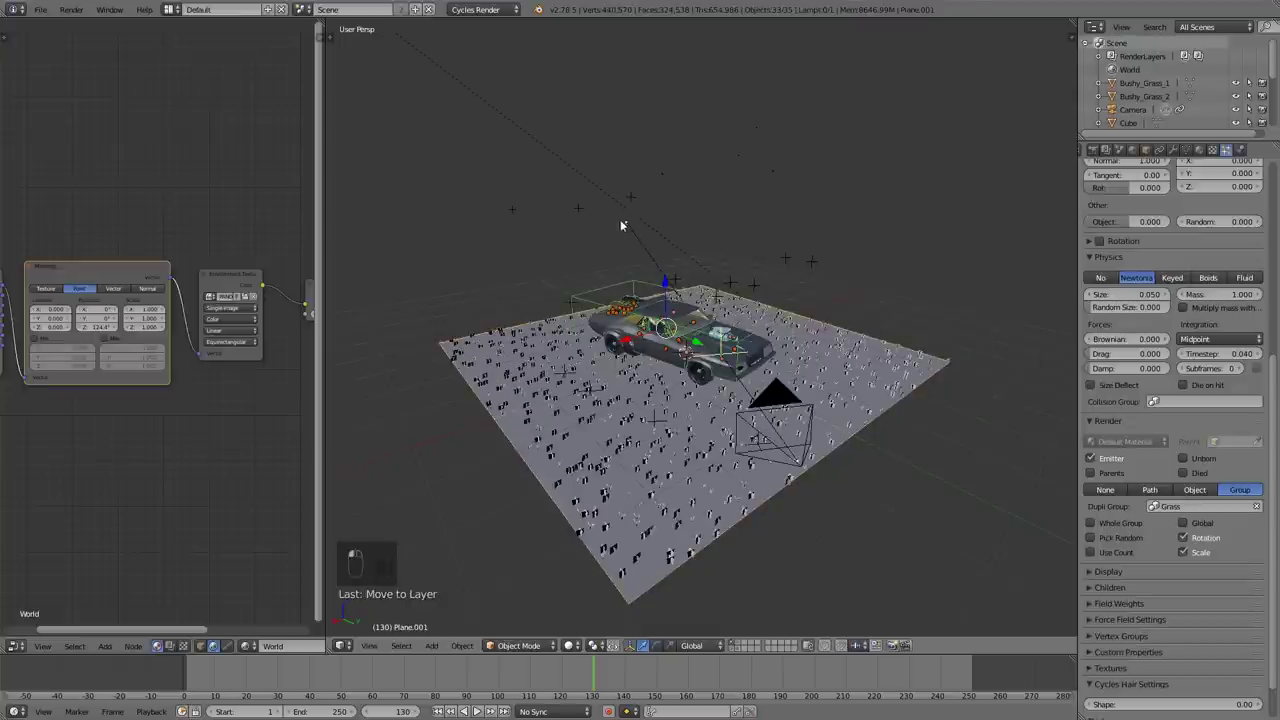
# Step: Try to move the lamp above the car to another layer
pyautogui.rightClick(616, 193)
pyautogui.press('m')
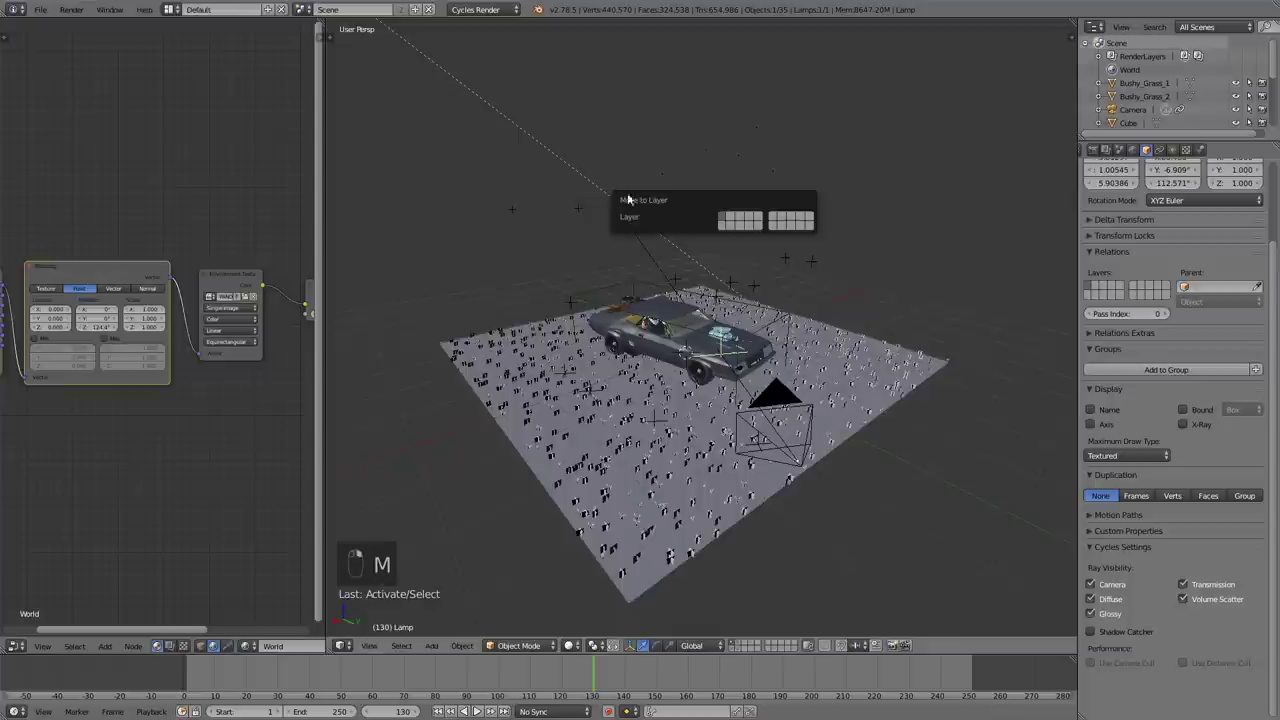
pyautogui.click(726, 229)
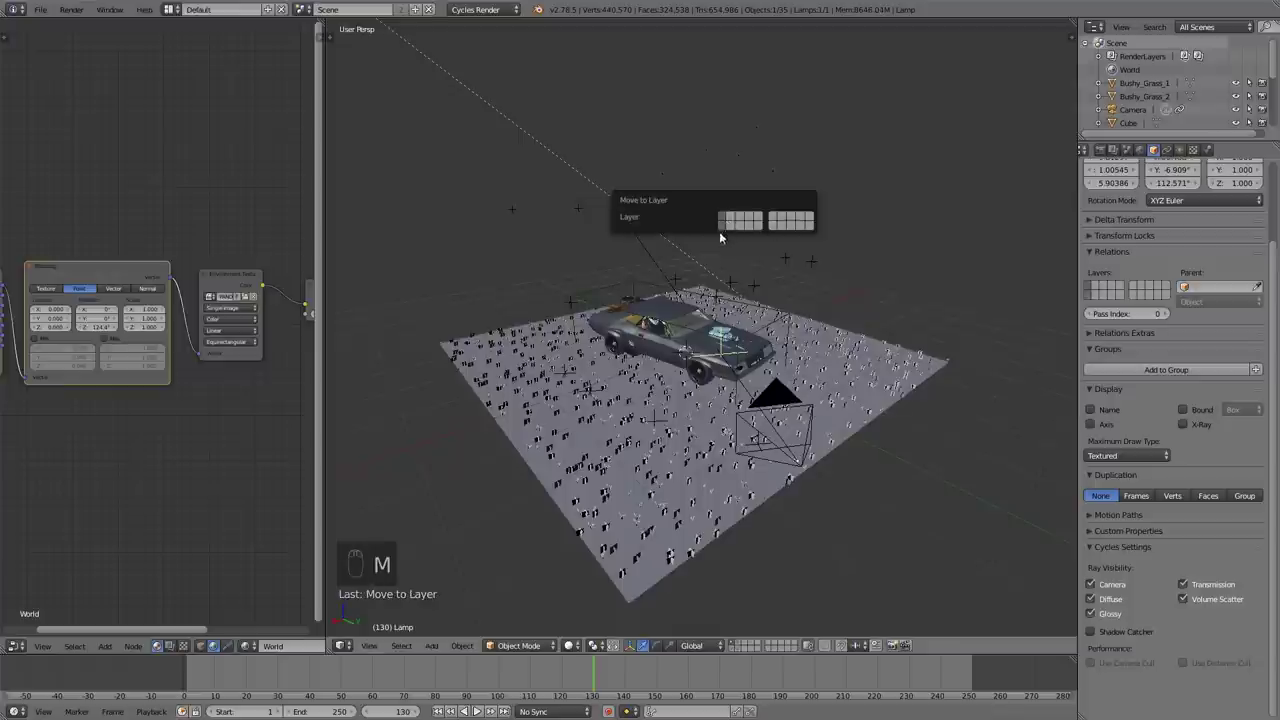
# Step: Select the grass particle plane and switch it to Weight Paint mode
pyautogui.moveTo(687, 402); pyautogui.dragTo(591, 372, button='middle')
pyautogui.scroll(6, 714, 539)
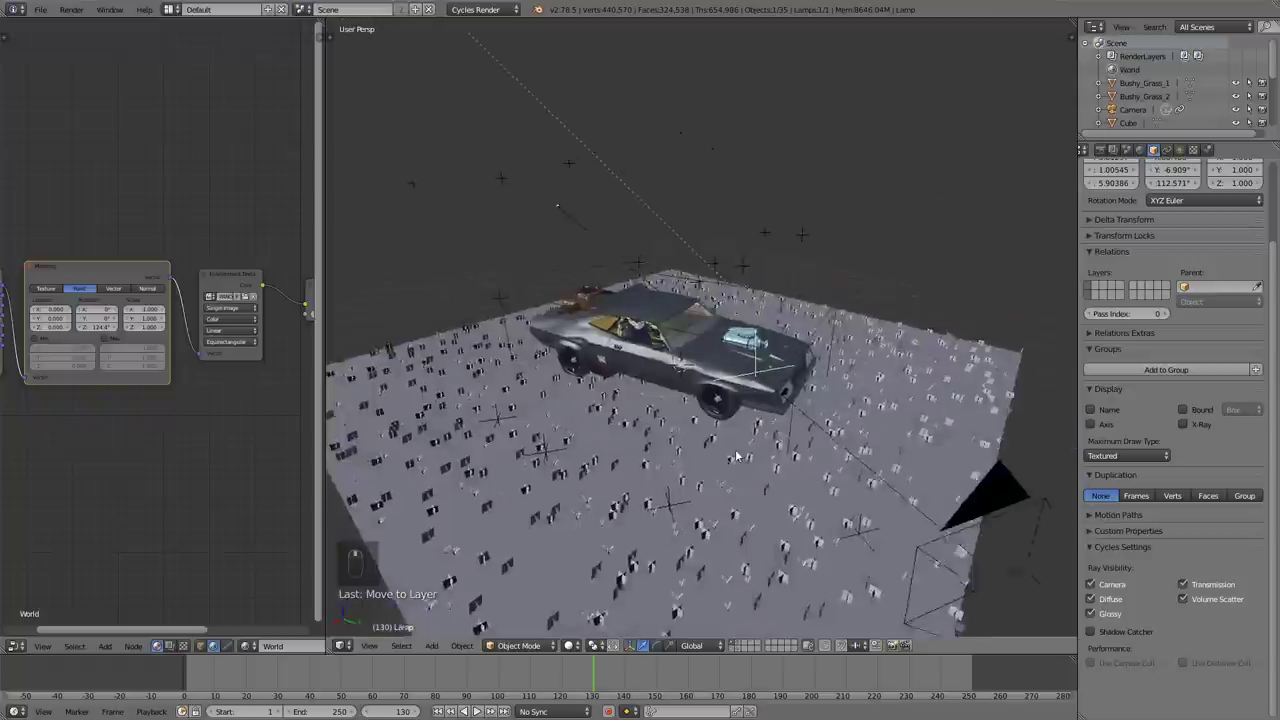
pyautogui.rightClick(648, 518)
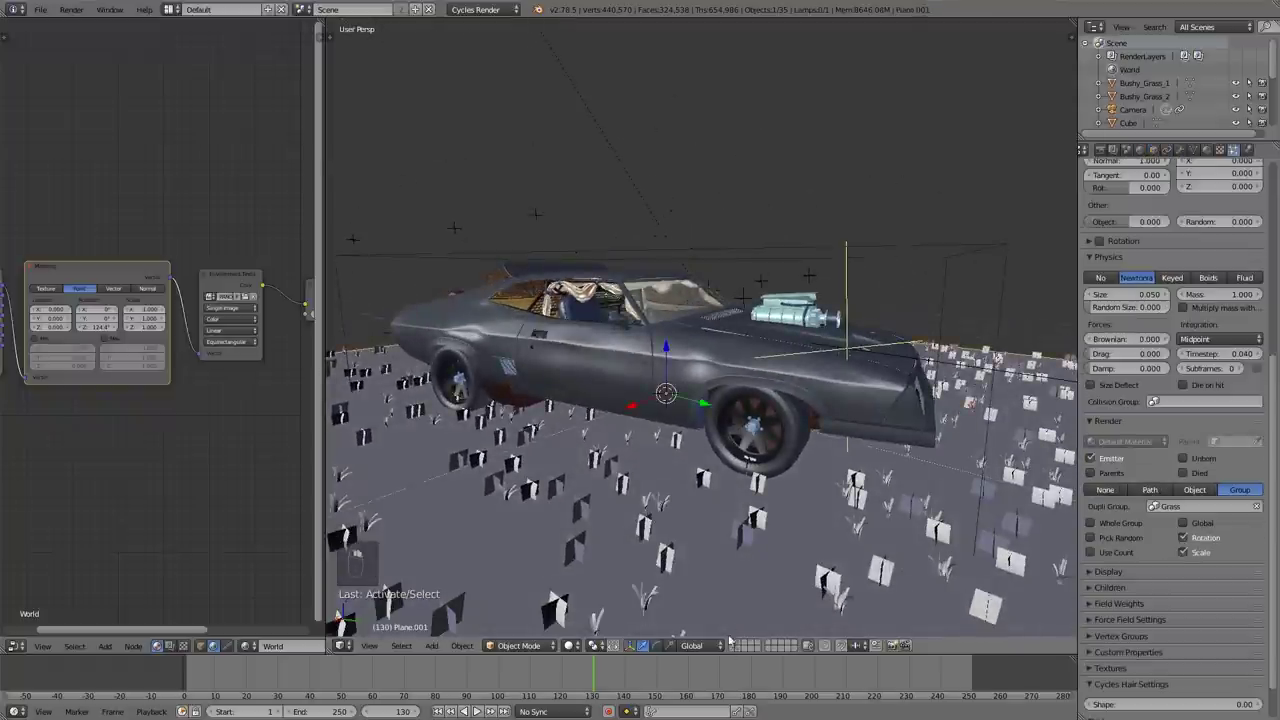
pyautogui.moveTo(736, 511); pyautogui.dragTo(727, 507, button='middle')
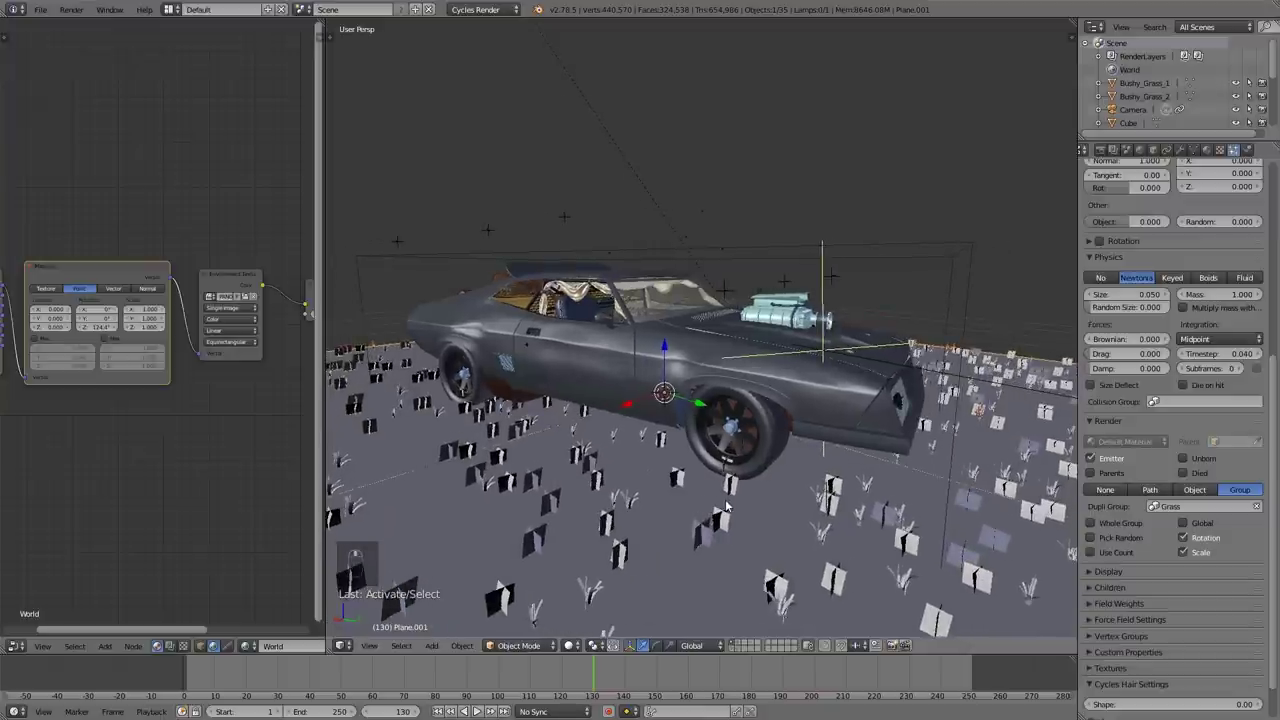
pyautogui.click(541, 648)
pyautogui.click(532, 576)
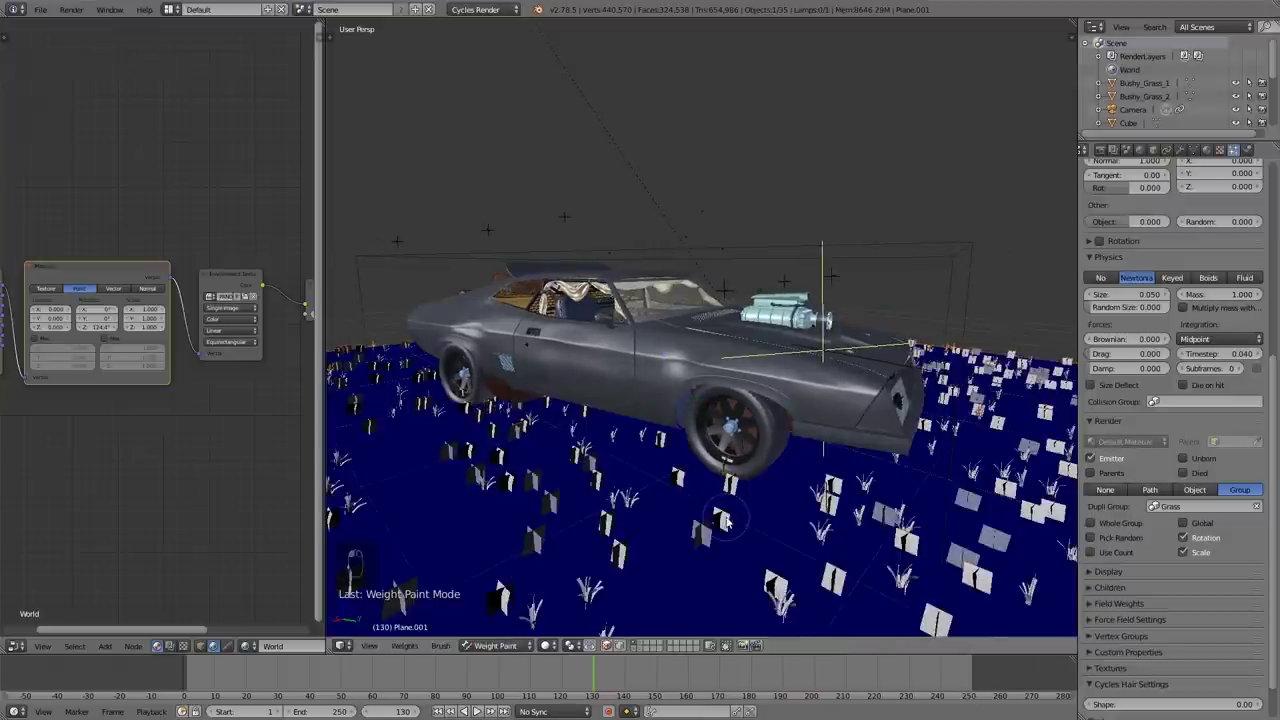
pyautogui.scroll(4, 726, 521)
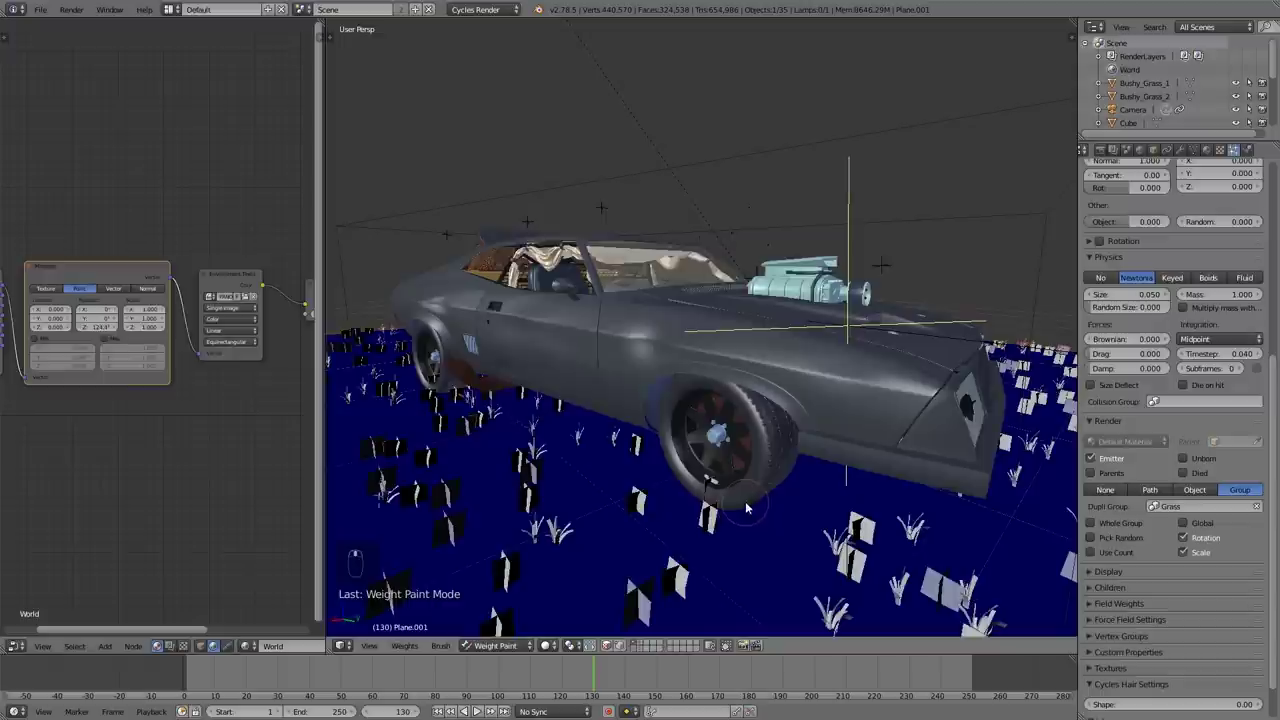
# Step: Choose the Draw brush for weight painting and reduce its strength
pyautogui.press('t')
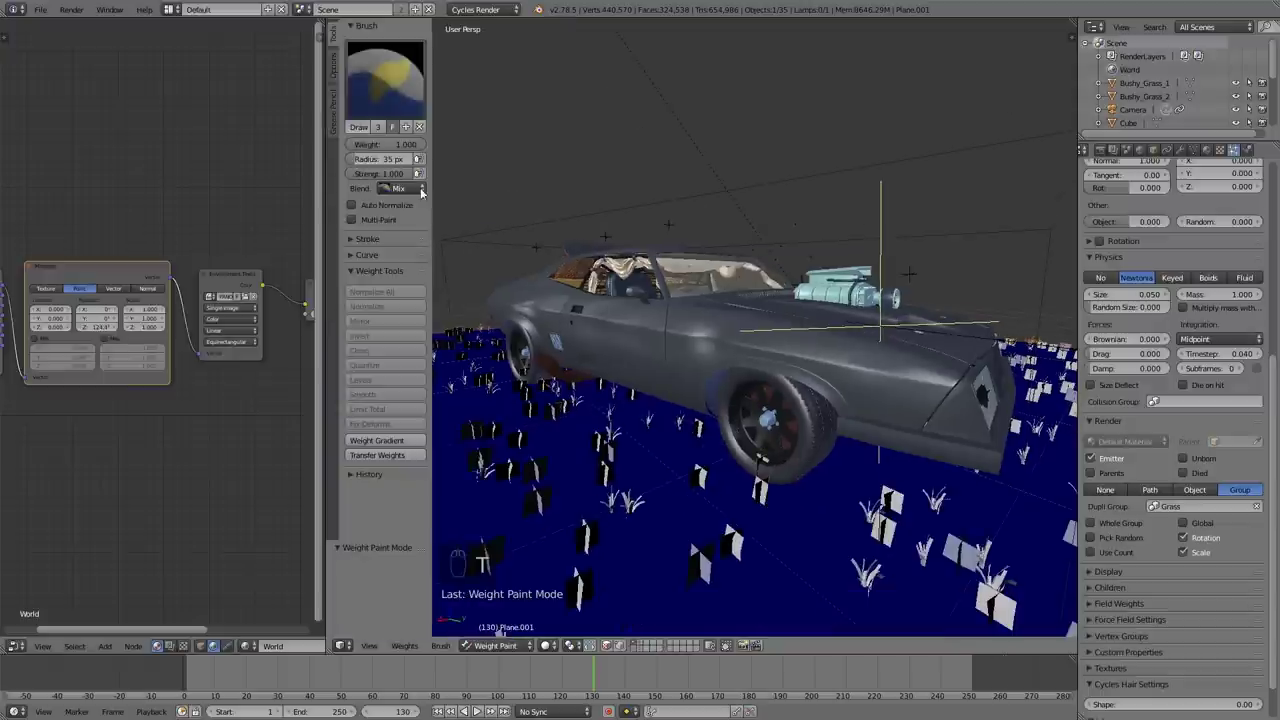
pyautogui.click(396, 110)
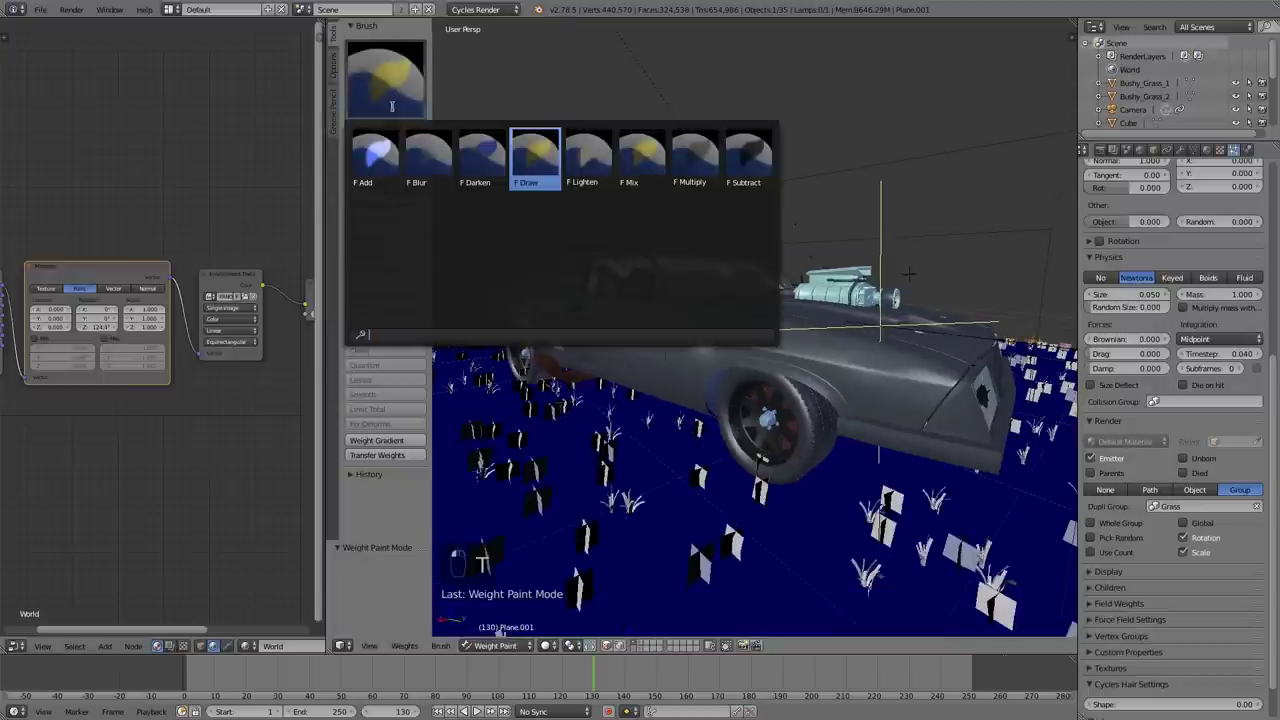
pyautogui.click(528, 152)
pyautogui.moveTo(385, 173)
pyautogui.mouseDown()
pyautogui.moveTo(365, 173)
pyautogui.moveTo(380, 177)
pyautogui.mouseUp()
pyautogui.press('t')
# Step: Paint weight on the ground plane around the front and rear wheels along one side of the car
pyautogui.moveTo(700, 455); pyautogui.dragTo(706, 450, button='middle')
pyautogui.moveTo(734, 477)
pyautogui.mouseDown()
pyautogui.moveTo(727, 491)
pyautogui.moveTo(672, 478)
pyautogui.moveTo(690, 495)
pyautogui.moveTo(642, 463)
pyautogui.moveTo(673, 483)
pyautogui.mouseUp()
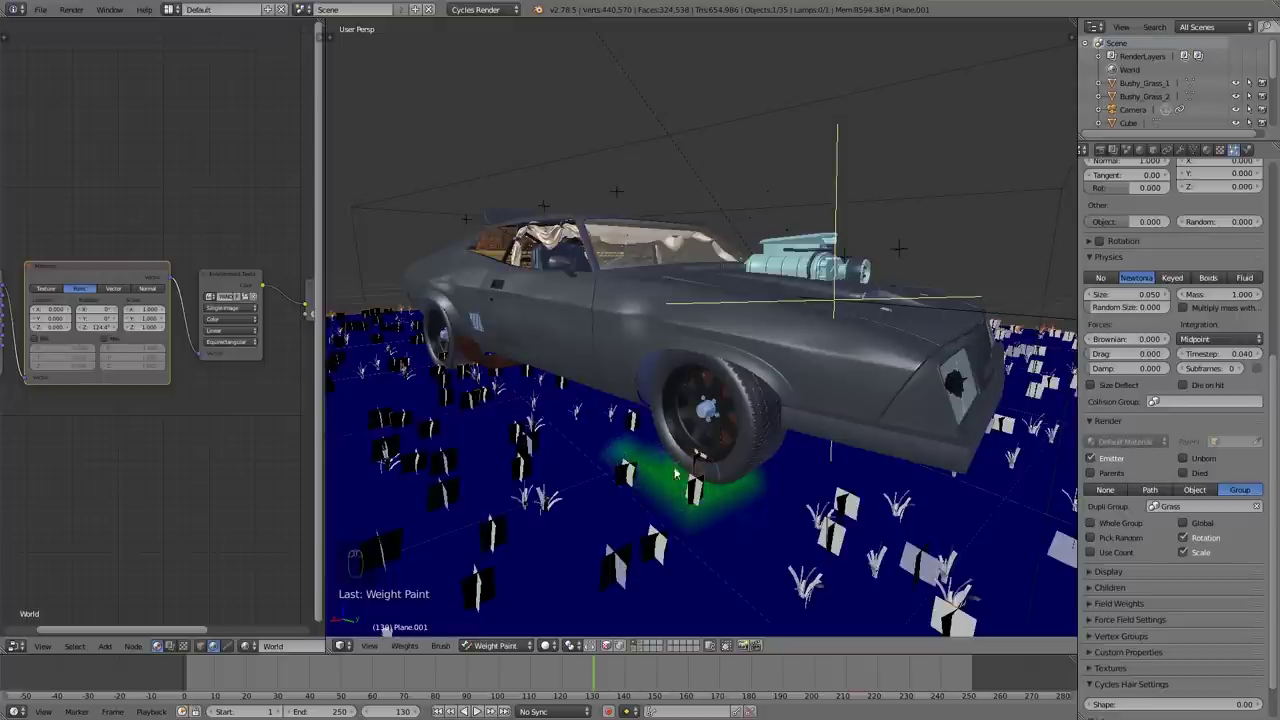
pyautogui.keyDown('shift'); pyautogui.moveTo(711, 487); pyautogui.dragTo(1050, 535, button='middle'); pyautogui.keyUp('shift')
pyautogui.moveTo(480, 470); pyautogui.dragTo(657, 491, button='middle')
pyautogui.scroll(1, 657, 491)
pyautogui.moveTo(650, 492)
pyautogui.mouseDown()
pyautogui.moveTo(580, 510)
pyautogui.moveTo(515, 490)
pyautogui.moveTo(615, 508)
pyautogui.moveTo(520, 483)
pyautogui.mouseUp()
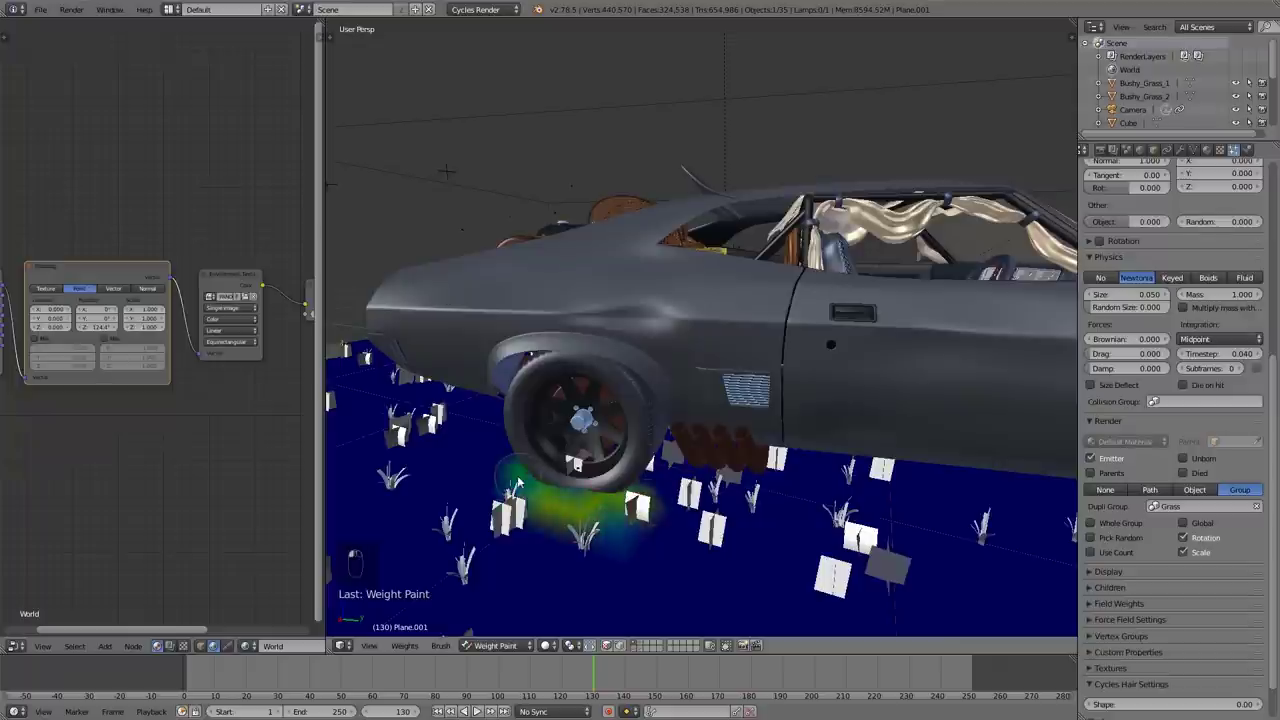
# Step: Paint weight on the ground plane beneath the car's rear end, towards the opposite rear wheel
pyautogui.moveTo(665, 522)
pyautogui.mouseDown(button='middle')
pyautogui.moveTo(639, 476)
pyautogui.moveTo(927, 474)
pyautogui.moveTo(845, 425)
pyautogui.mouseUp(button='middle')
pyautogui.moveTo(845, 425)
pyautogui.mouseDown()
pyautogui.moveTo(770, 405)
pyautogui.moveTo(852, 408)
pyautogui.mouseUp()
pyautogui.moveTo(852, 408); pyautogui.dragTo(757, 405, button='middle')
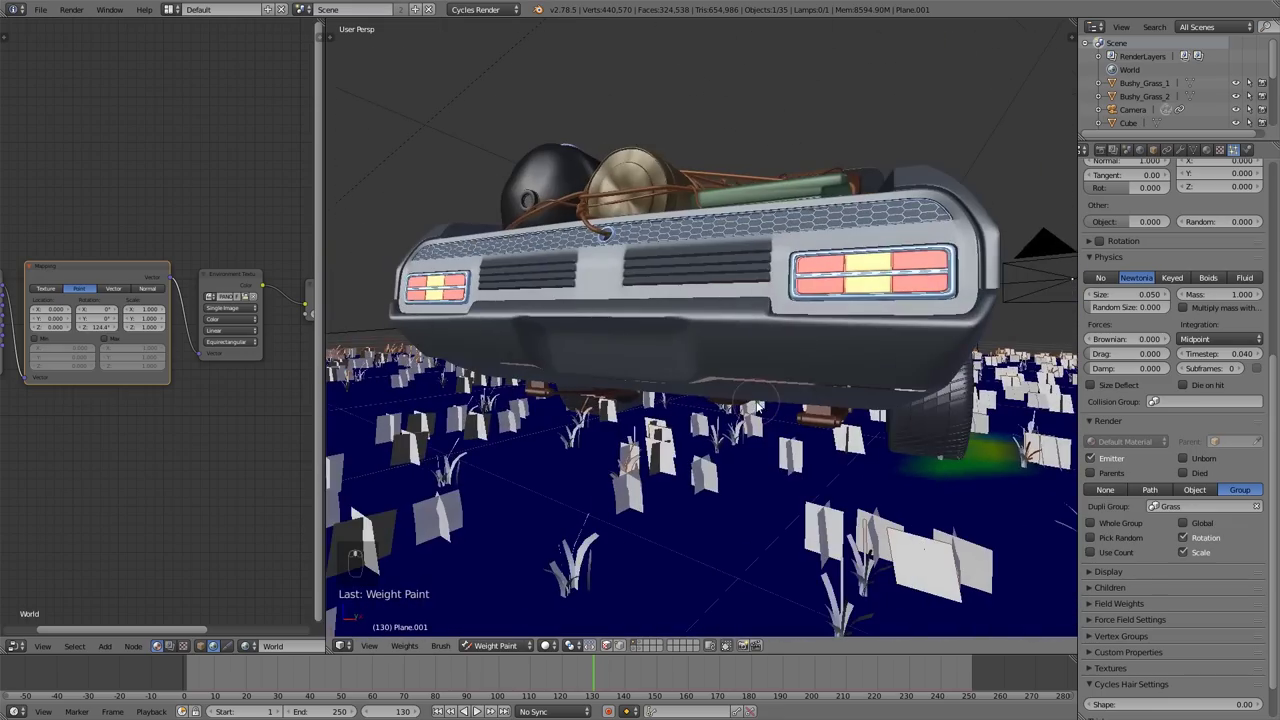
pyautogui.moveTo(655, 428)
pyautogui.mouseDown()
pyautogui.moveTo(643, 416)
pyautogui.moveTo(604, 428)
pyautogui.mouseUp()
# Step: Strengthen and widen the painted weight around the rear and front wheels
pyautogui.scroll(-5, 786, 423)
pyautogui.moveTo(786, 423)
pyautogui.mouseDown(button='middle')
pyautogui.moveTo(640, 455)
pyautogui.moveTo(714, 473)
pyautogui.mouseUp(button='middle')
pyautogui.scroll(3, 714, 473)
pyautogui.moveTo(690, 530); pyautogui.dragTo(663, 548)
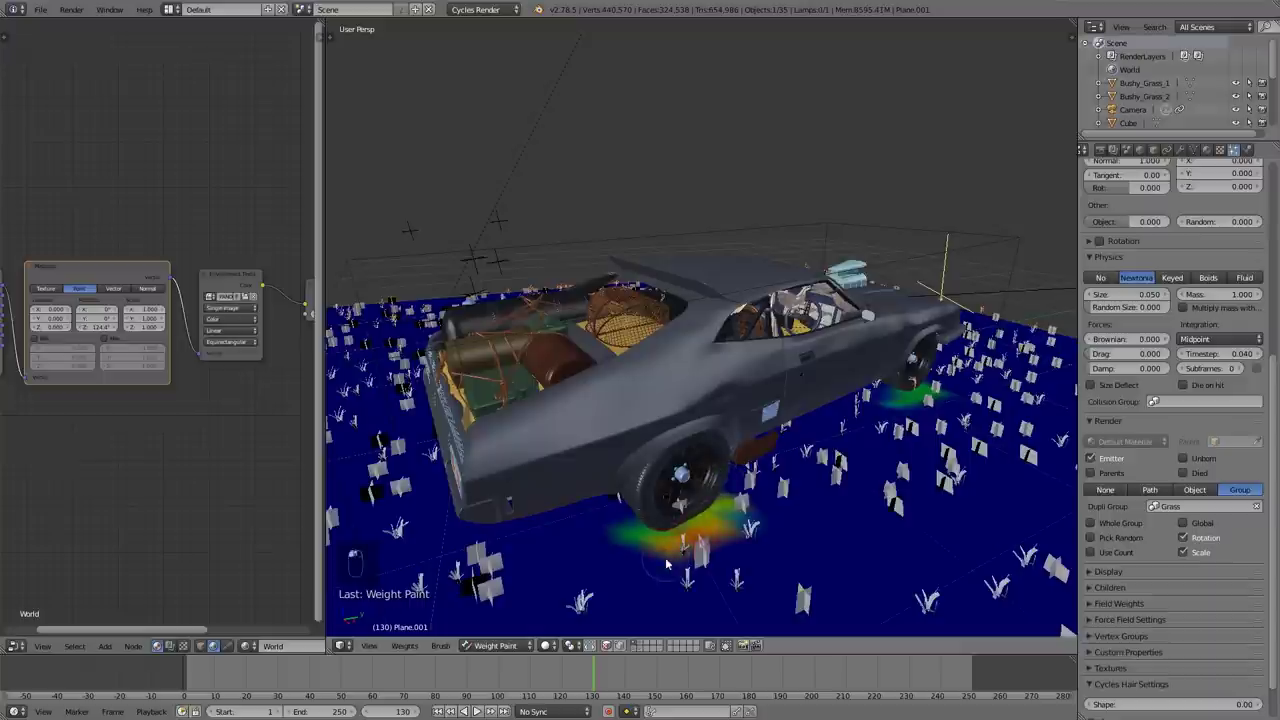
pyautogui.scroll(3, 915, 401)
pyautogui.moveTo(915, 401)
pyautogui.mouseDown(button='middle')
pyautogui.moveTo(811, 406)
pyautogui.moveTo(918, 518)
pyautogui.mouseUp(button='middle')
pyautogui.moveTo(918, 518)
pyautogui.mouseDown()
pyautogui.moveTo(860, 565)
pyautogui.moveTo(743, 557)
pyautogui.mouseUp()
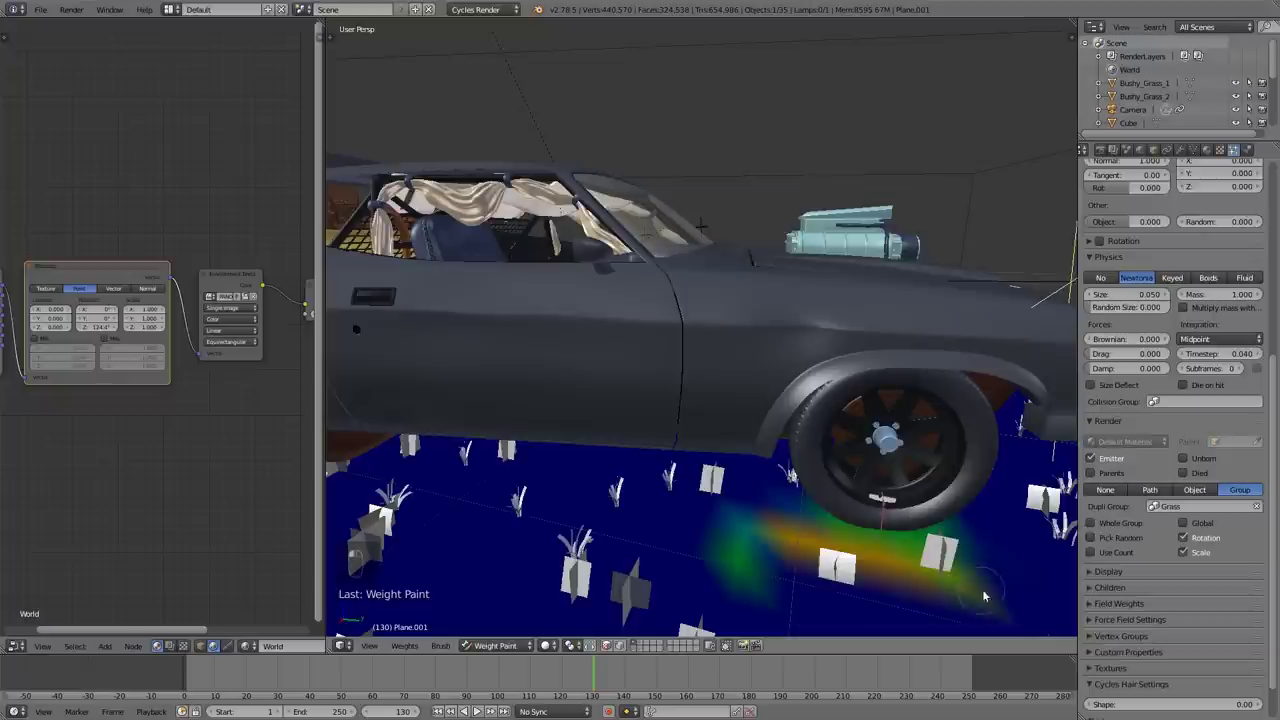
# Step: Return to Object Mode and assign the painted vertex group Group to the particle system's Density and Length
pyautogui.scroll(-8, 892, 565)
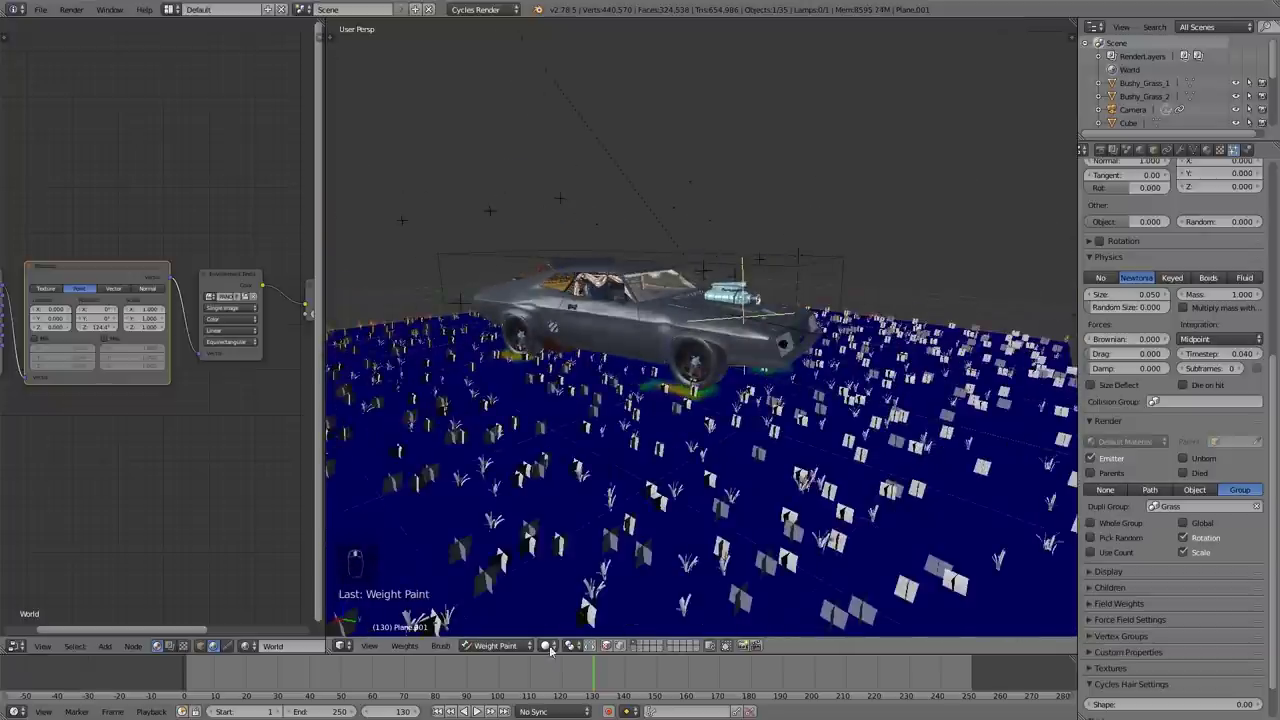
pyautogui.click(497, 645)
pyautogui.click(495, 631)
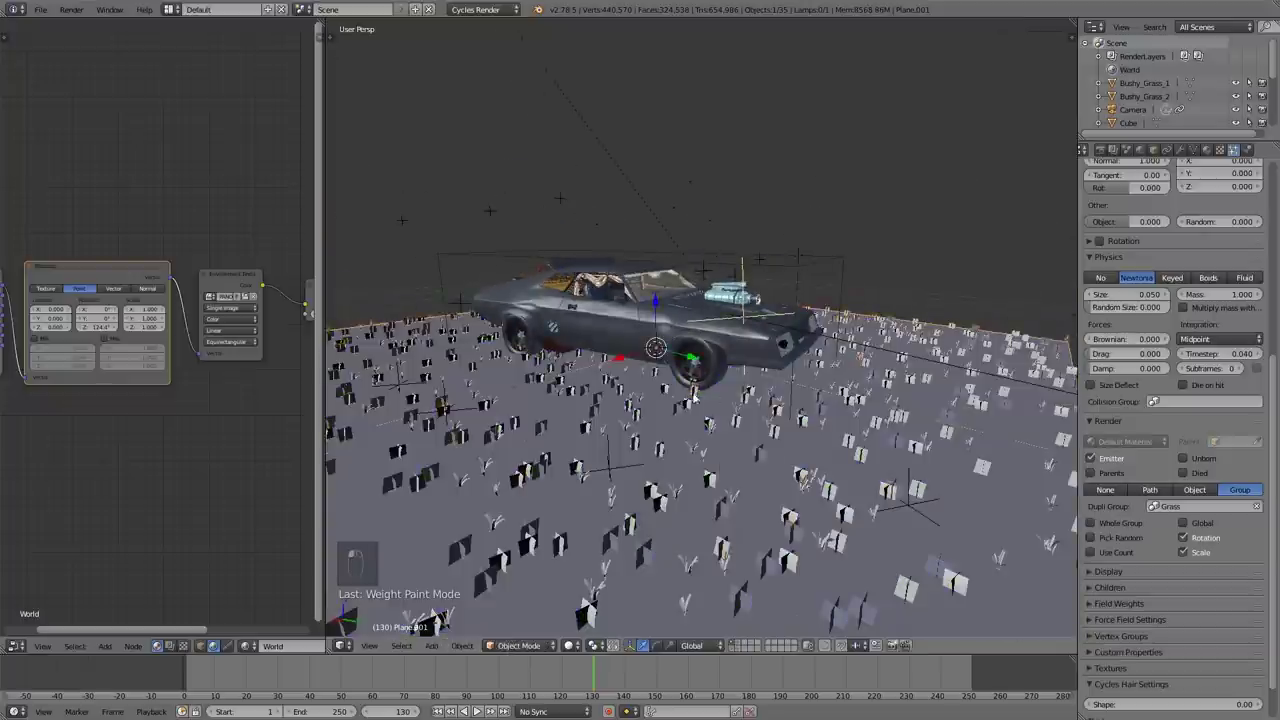
pyautogui.scroll(-2, 1090, 570)
pyautogui.click(1122, 589)
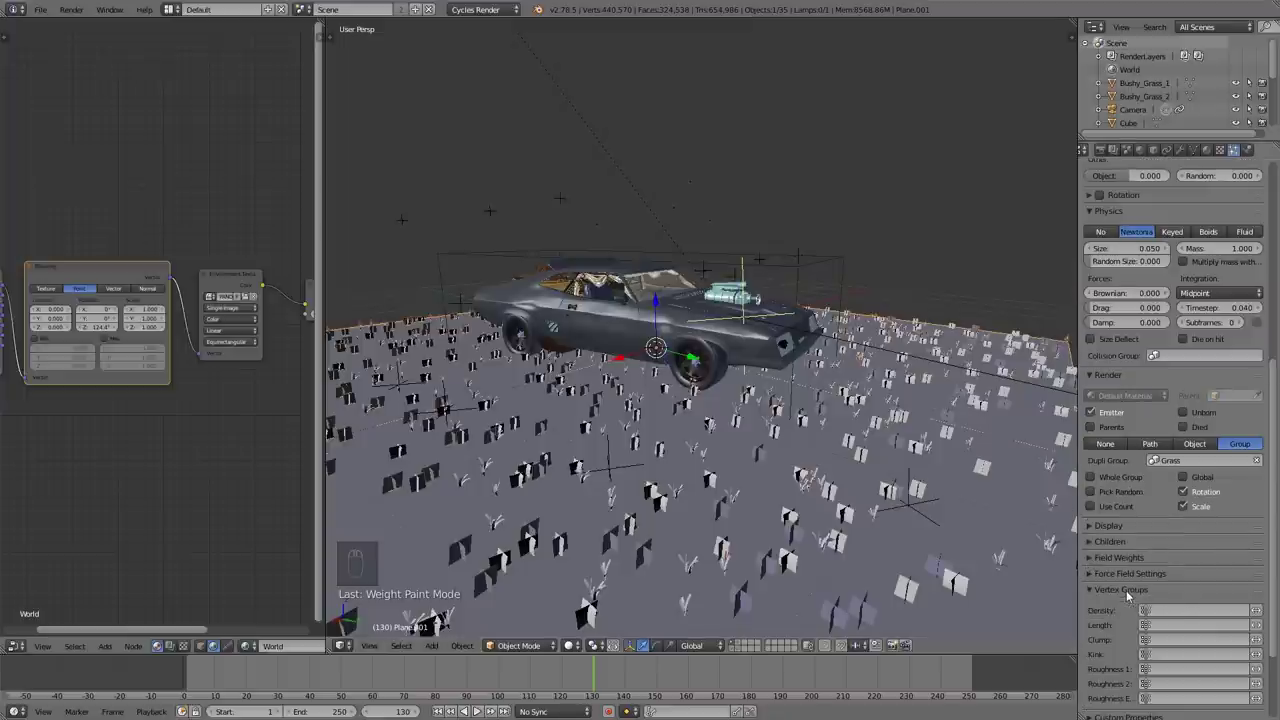
pyautogui.click(1163, 460)
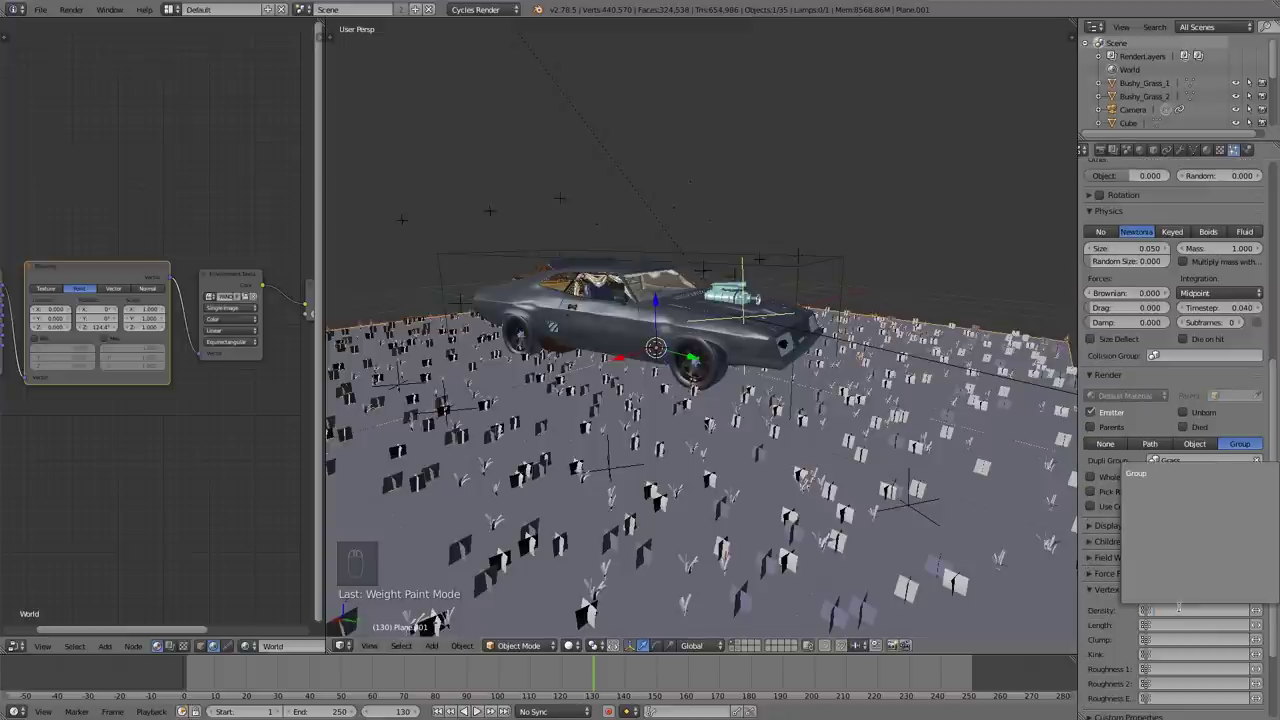
pyautogui.click(1161, 473)
pyautogui.scroll(3, 884, 457)
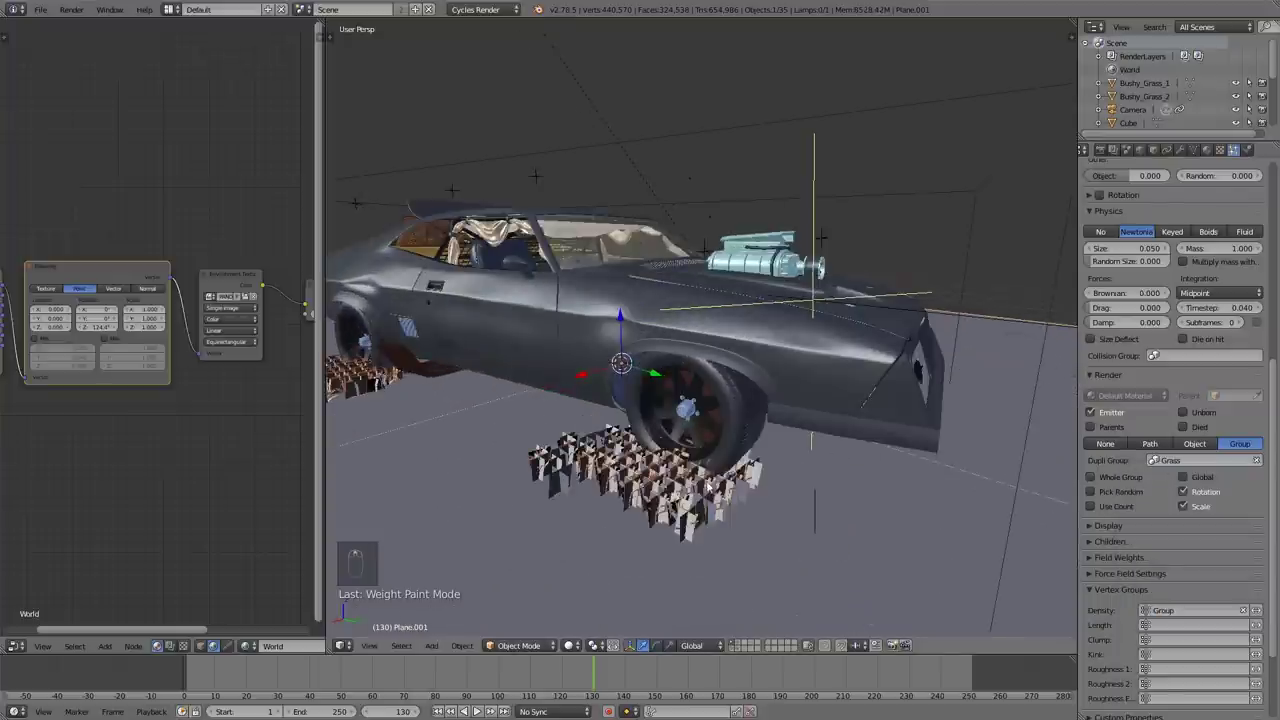
pyautogui.click(1190, 625)
pyautogui.click(1162, 489)
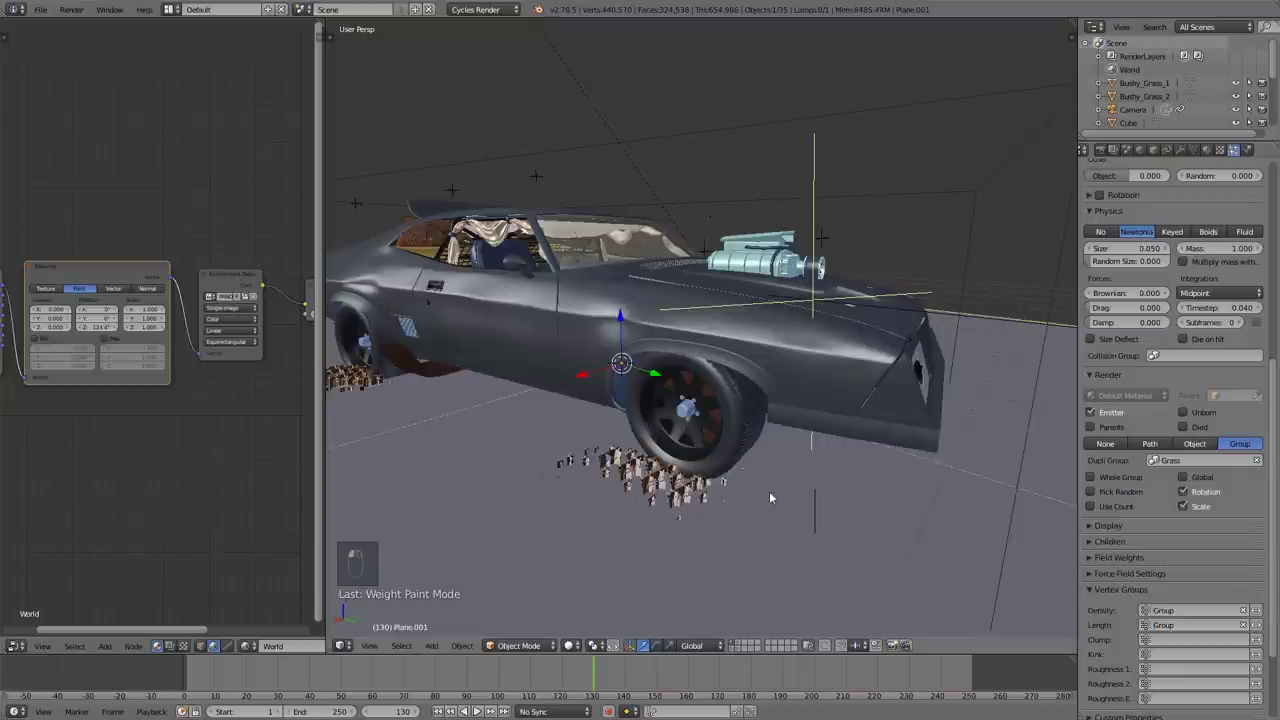
# Step: Set the grass particles' size to 0.170 and their random size to 0.562
pyautogui.scroll(4, 680, 548)
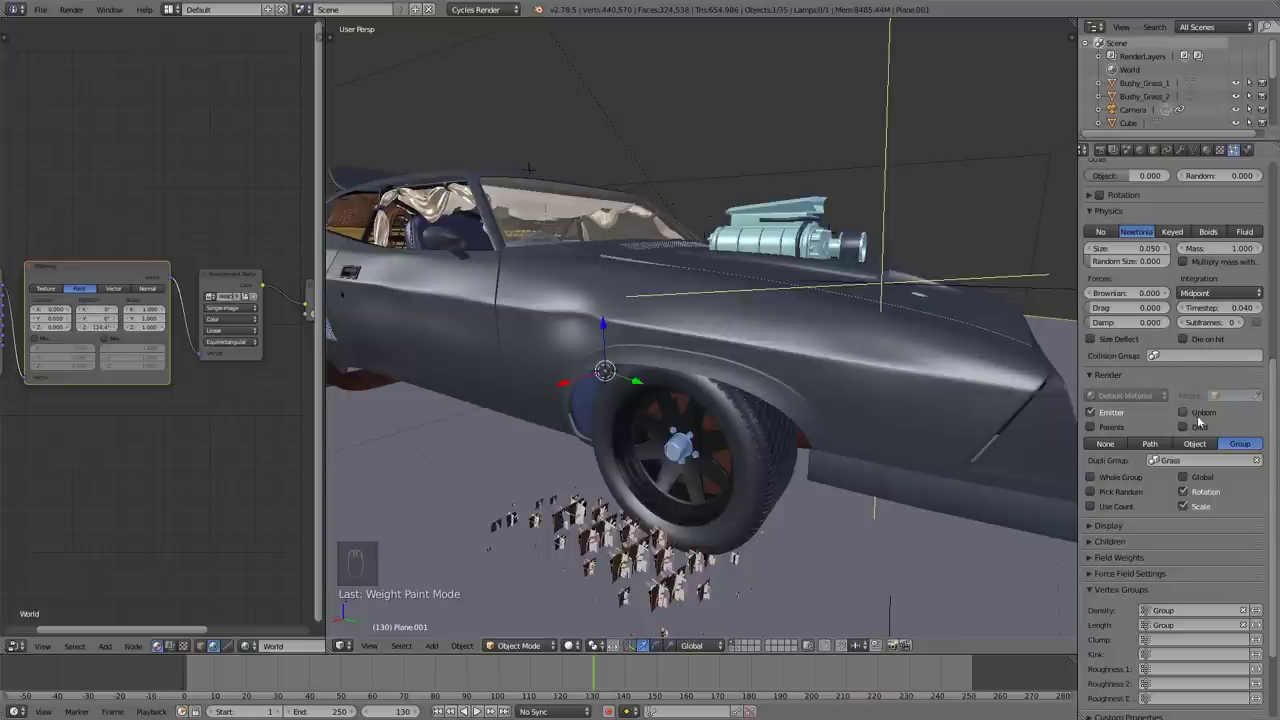
pyautogui.moveTo(864, 470); pyautogui.dragTo(904, 437, button='middle')
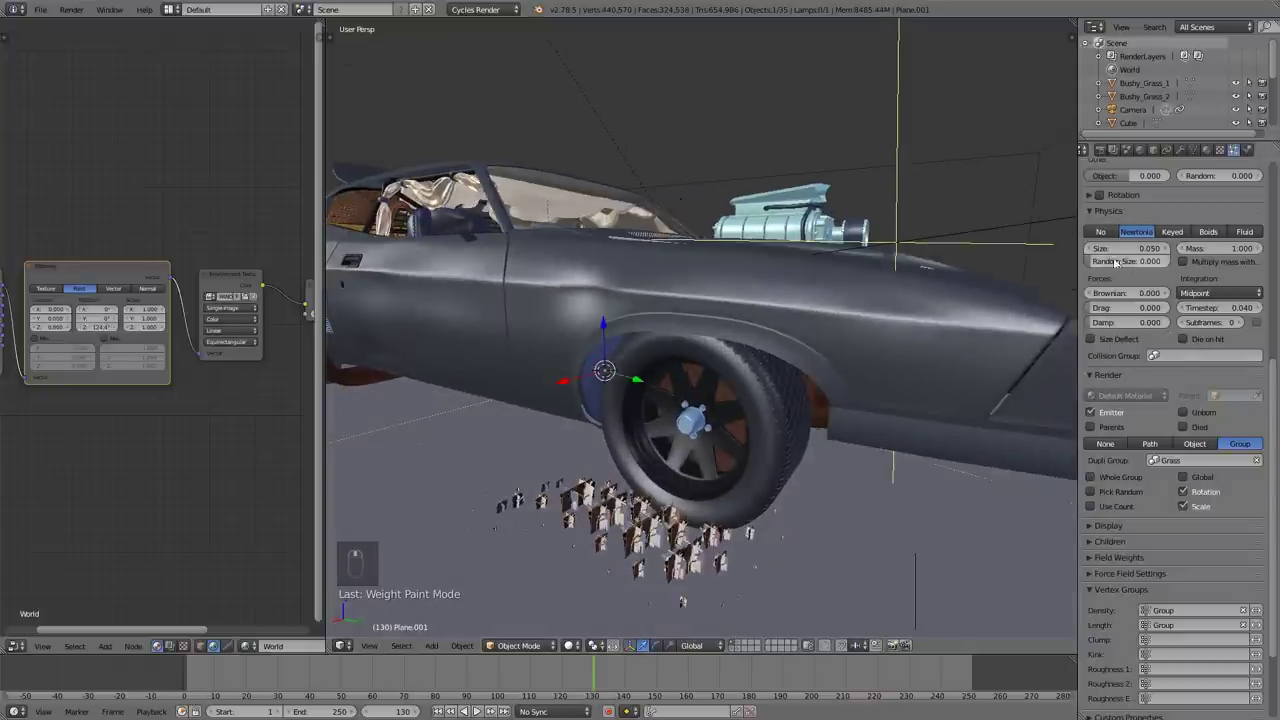
pyautogui.moveTo(1124, 249)
pyautogui.mouseDown()
pyautogui.moveTo(1160, 250)
pyautogui.moveTo(1132, 253)
pyautogui.moveTo(1162, 264)
pyautogui.moveTo(1136, 266)
pyautogui.mouseUp()
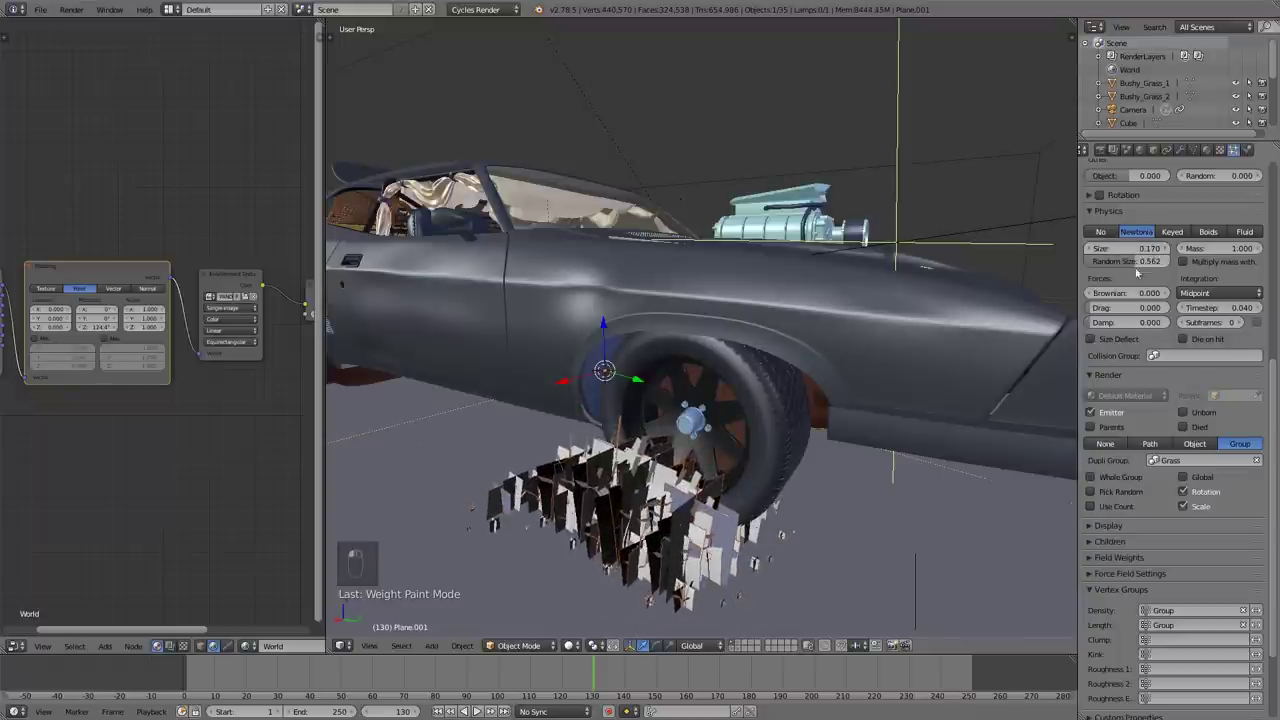
# Step: Enable particle rotation with a phase of 0.645 and a random phase of 1.223
pyautogui.scroll(5, 1136, 266)
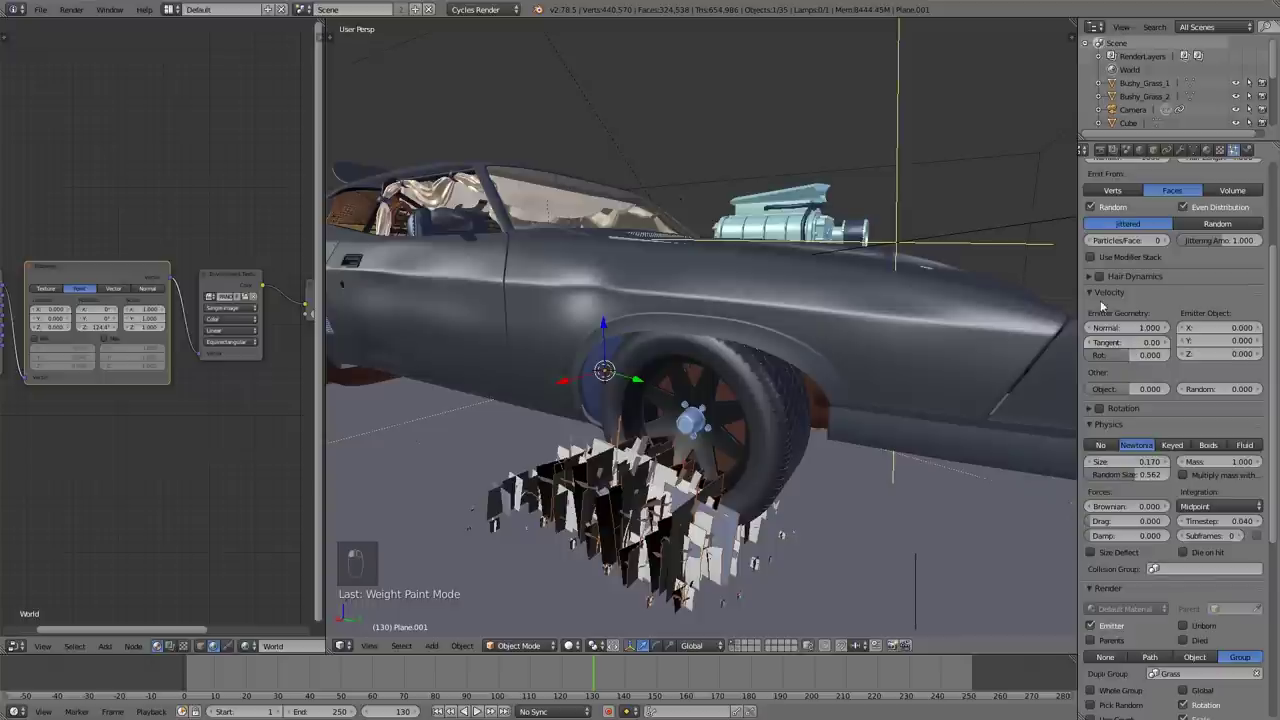
pyautogui.scroll(2, 1103, 315)
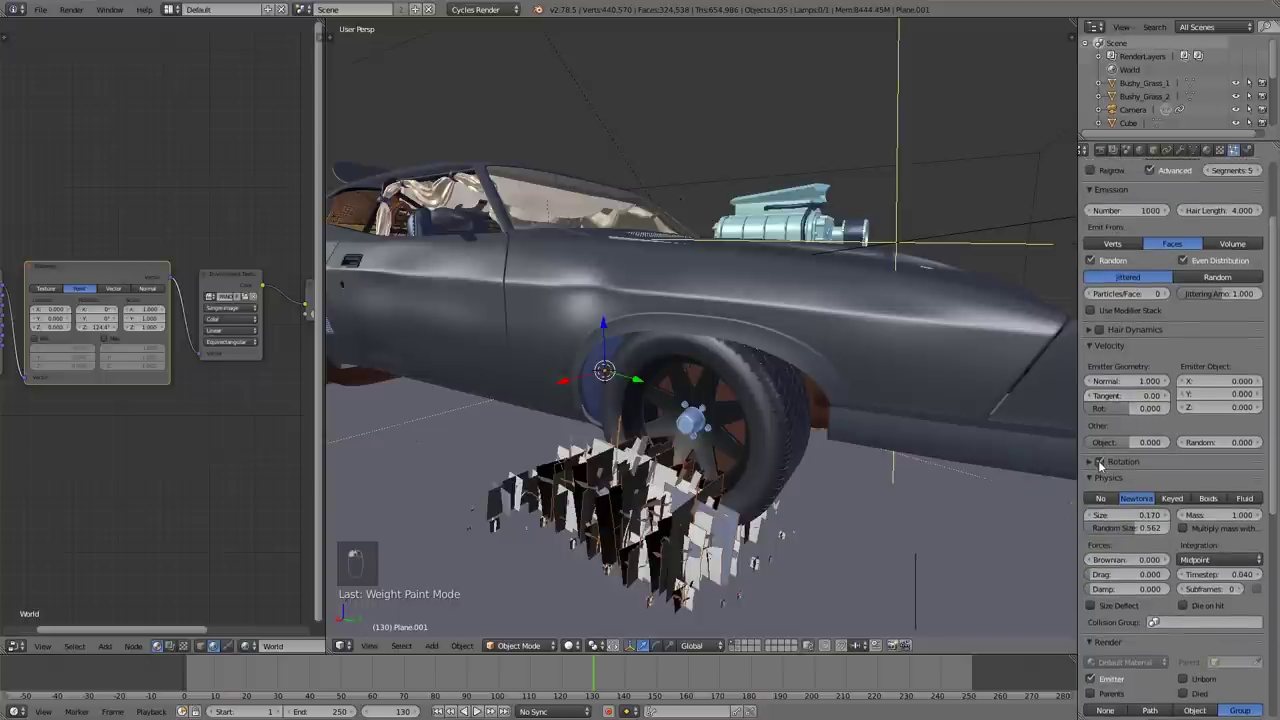
pyautogui.click(1091, 462)
pyautogui.moveTo(1205, 498); pyautogui.dragTo(1255, 512)
pyautogui.scroll(2, 1170, 300)
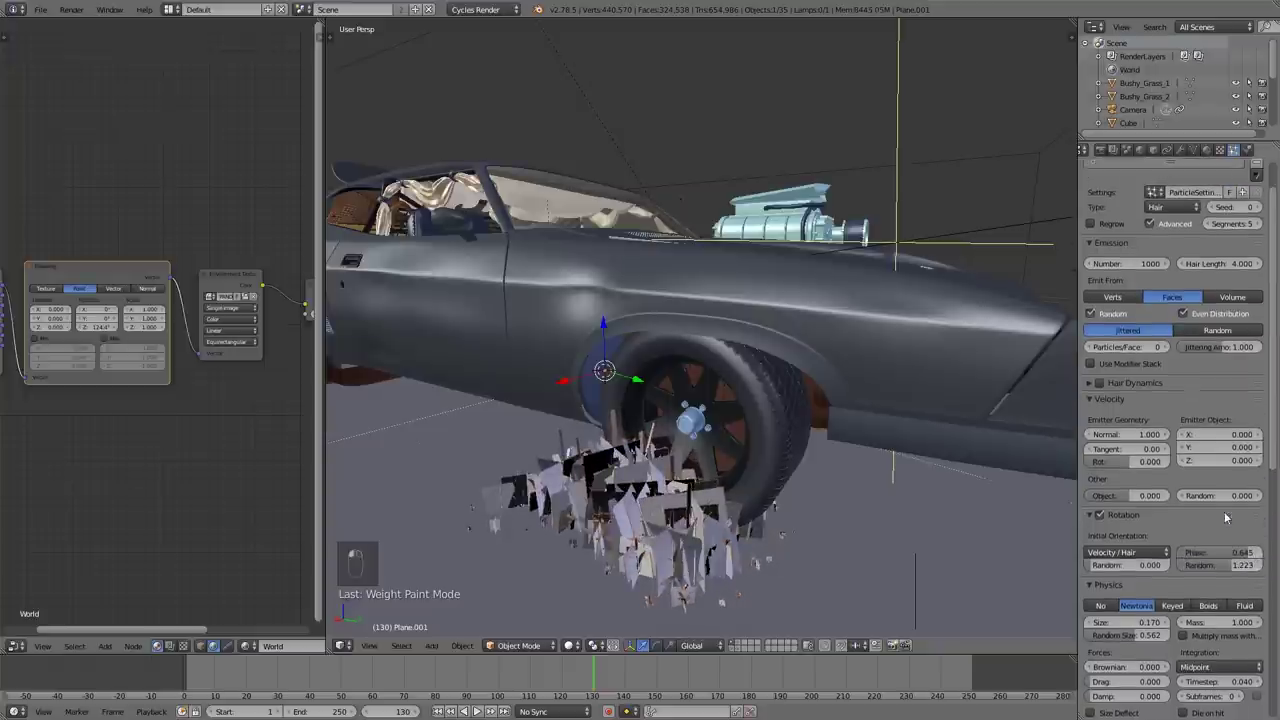
# Step: Set the number of emitted grass particles to 300
pyautogui.click(1136, 262)
pyautogui.write('1')
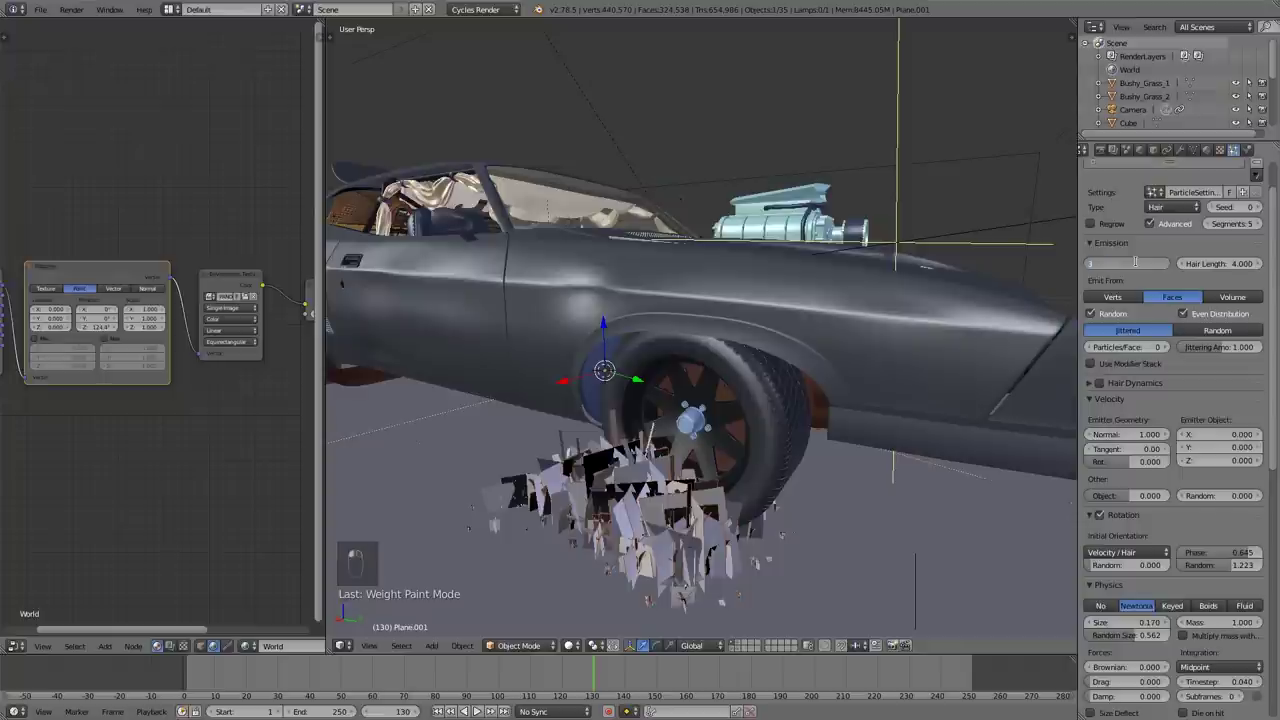
pyautogui.press('Return')
# Step: Preview the car and the grass around its wheels with Rendered viewport shading
pyautogui.scroll(-3, 756, 351)
pyautogui.moveTo(756, 351); pyautogui.dragTo(749, 384, button='middle')
pyautogui.click(581, 649)
pyautogui.click(605, 531)
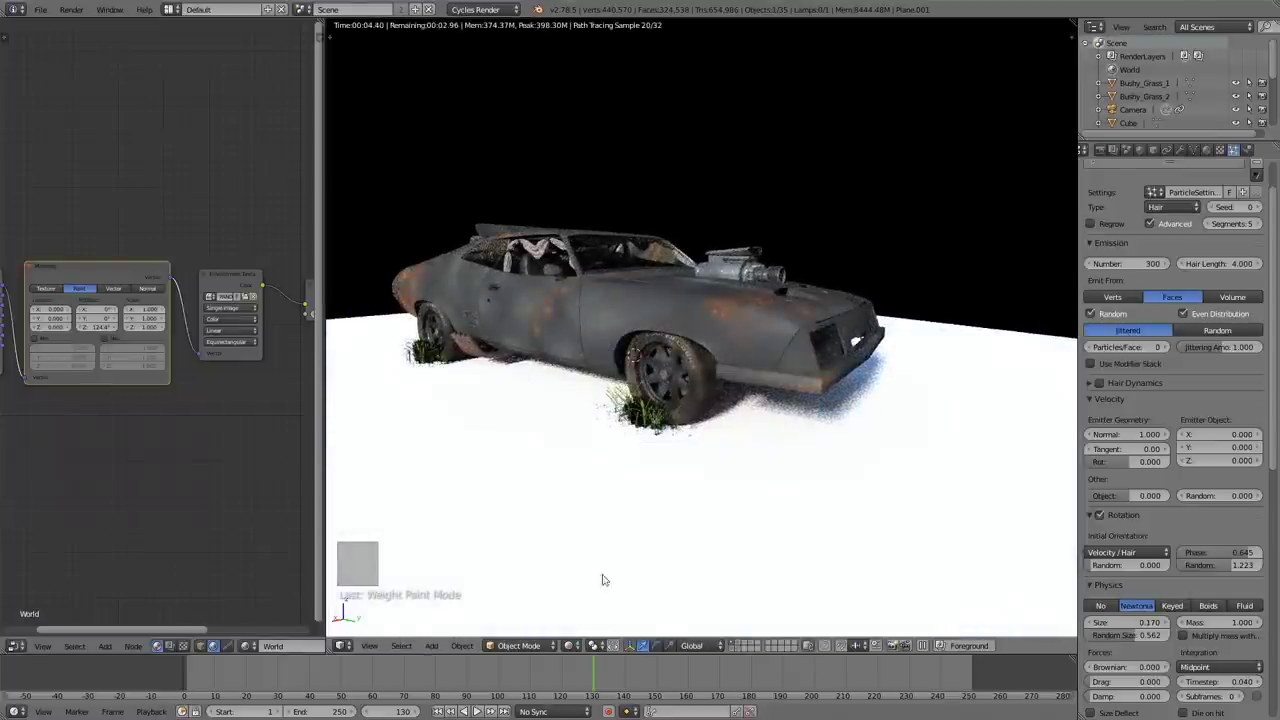
# Step: Return the viewport to Solid shading and set the light paths' maximum and minimum transparency bounces to 32
pyautogui.click(572, 646)
pyautogui.click(612, 600)
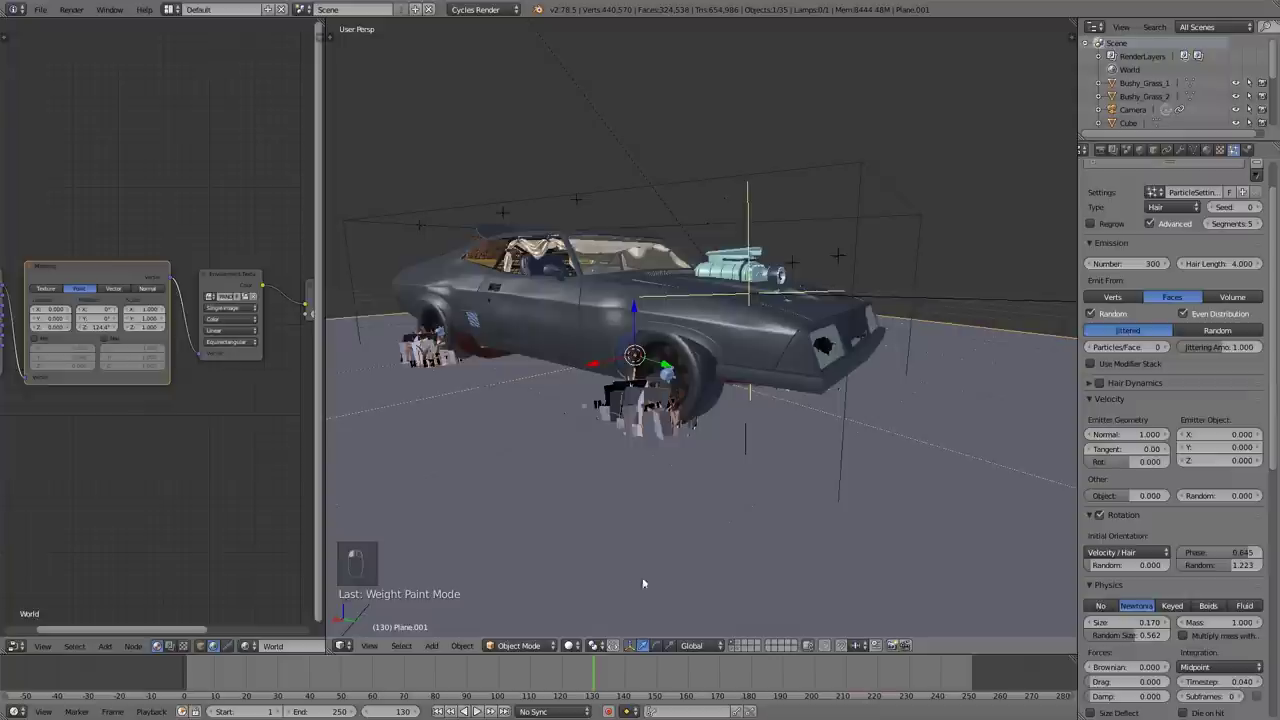
pyautogui.click(1100, 149)
pyautogui.scroll(-2, 1159, 348)
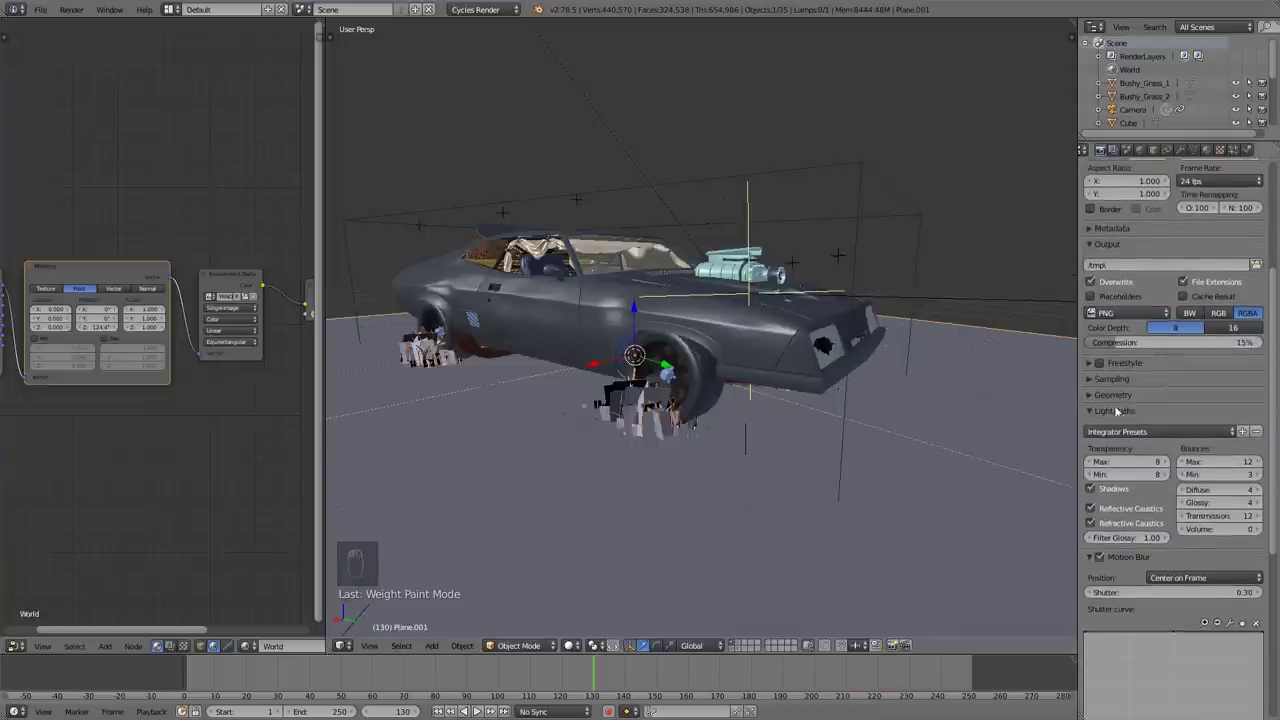
pyautogui.click(1136, 462)
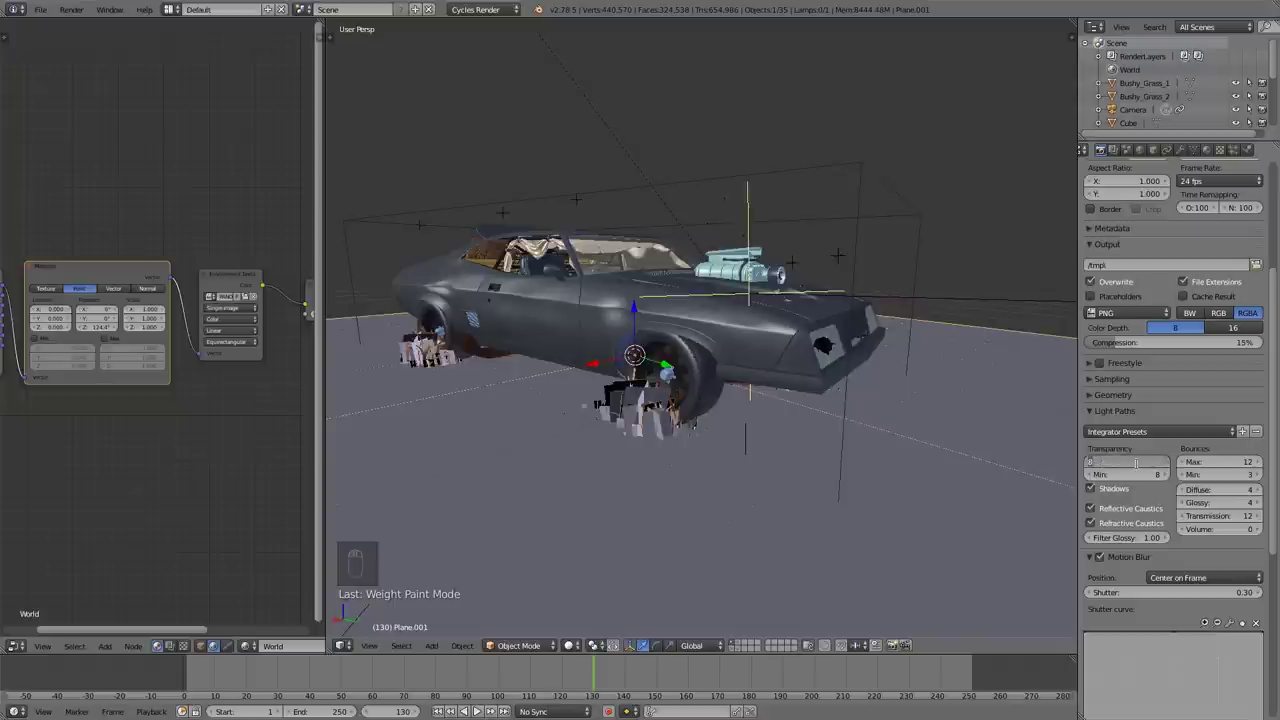
pyautogui.click(1143, 475)
pyautogui.write('32')
pyautogui.press('Return')
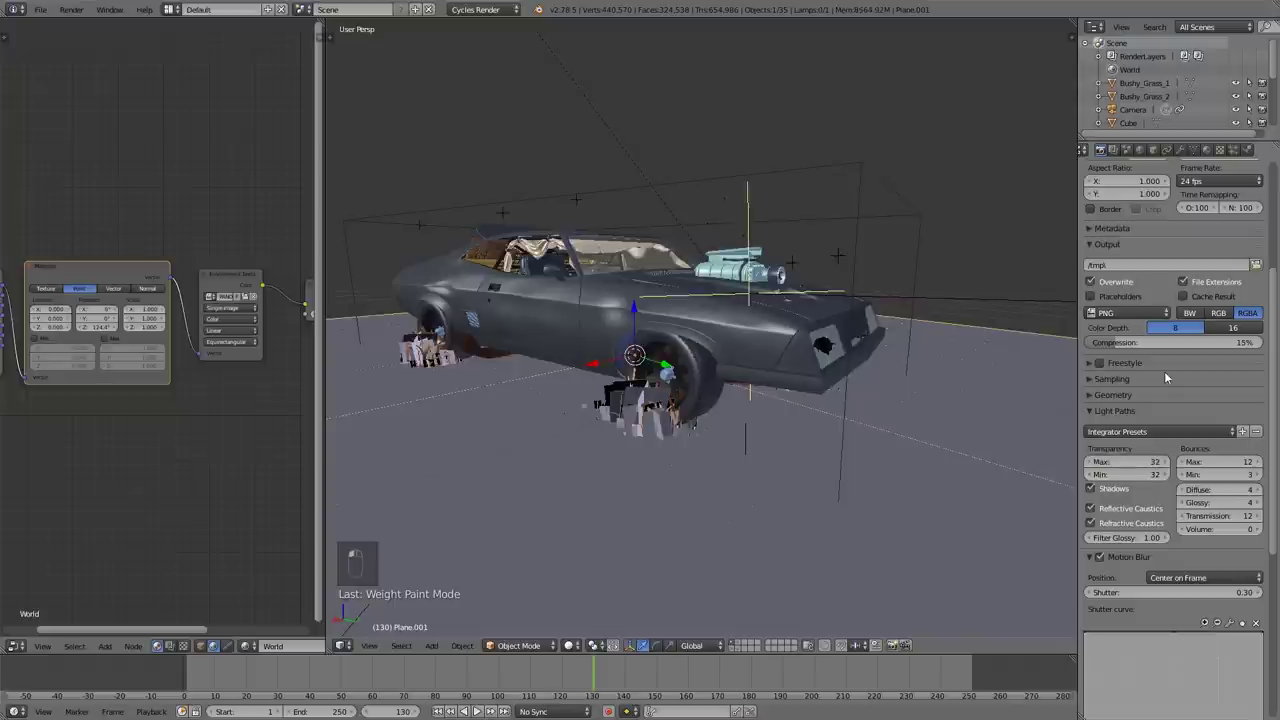
# Step: Turn off rendering of the grass particles' emitter plane and preview the scene with Rendered shading
pyautogui.click(1234, 150)
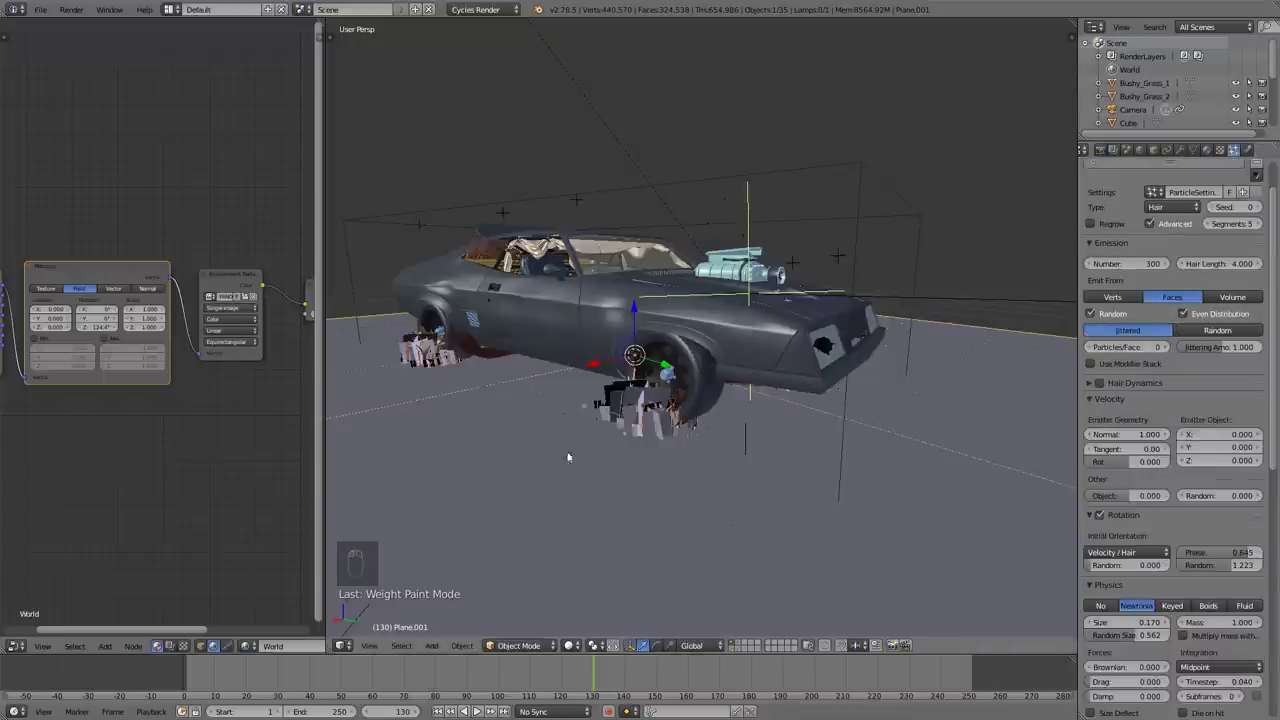
pyautogui.scroll(-6, 1094, 406)
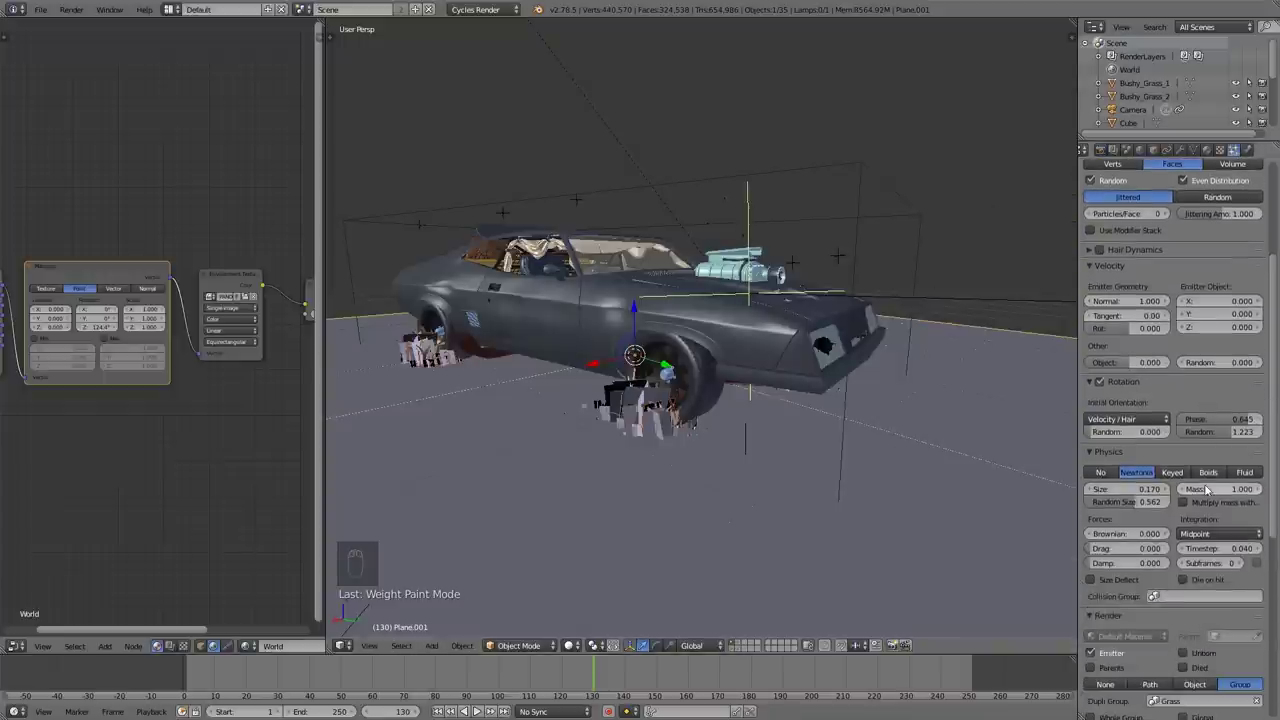
pyautogui.click(1091, 547)
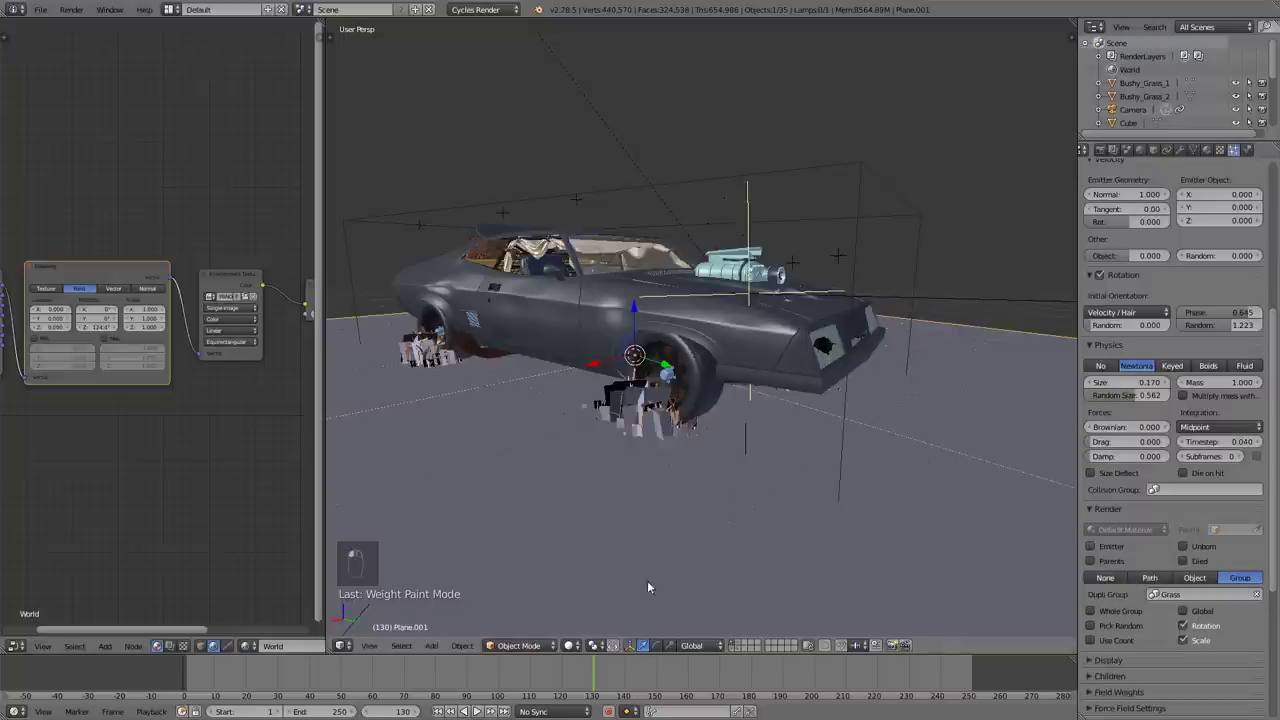
pyautogui.click(588, 638)
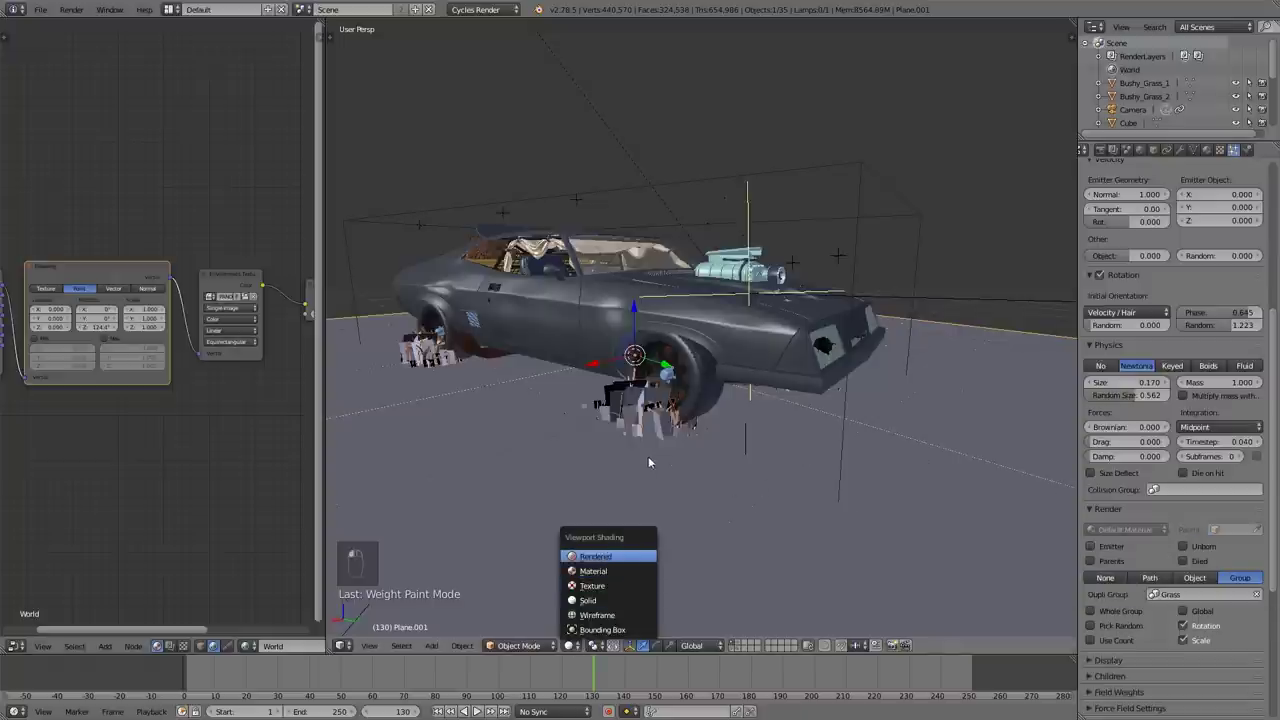
pyautogui.click(606, 560)
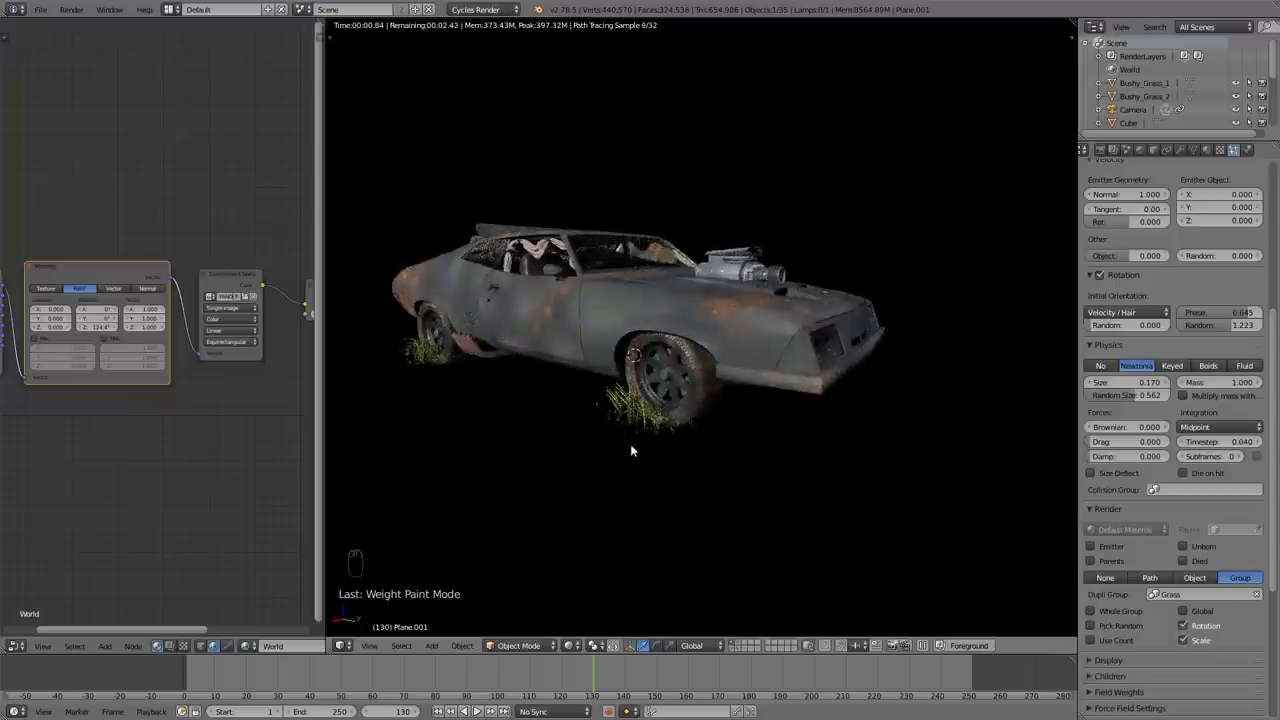
# Step: Restore Solid viewport shading and show the first scene layer together with the car's layer
pyautogui.click(576, 642)
pyautogui.click(588, 601)
pyautogui.moveTo(701, 502)
pyautogui.mouseDown(button='middle')
pyautogui.moveTo(739, 532)
pyautogui.moveTo(690, 543)
pyautogui.mouseUp(button='middle')
pyautogui.keyDown('shift'); pyautogui.click(733, 648); pyautogui.keyUp('shift')
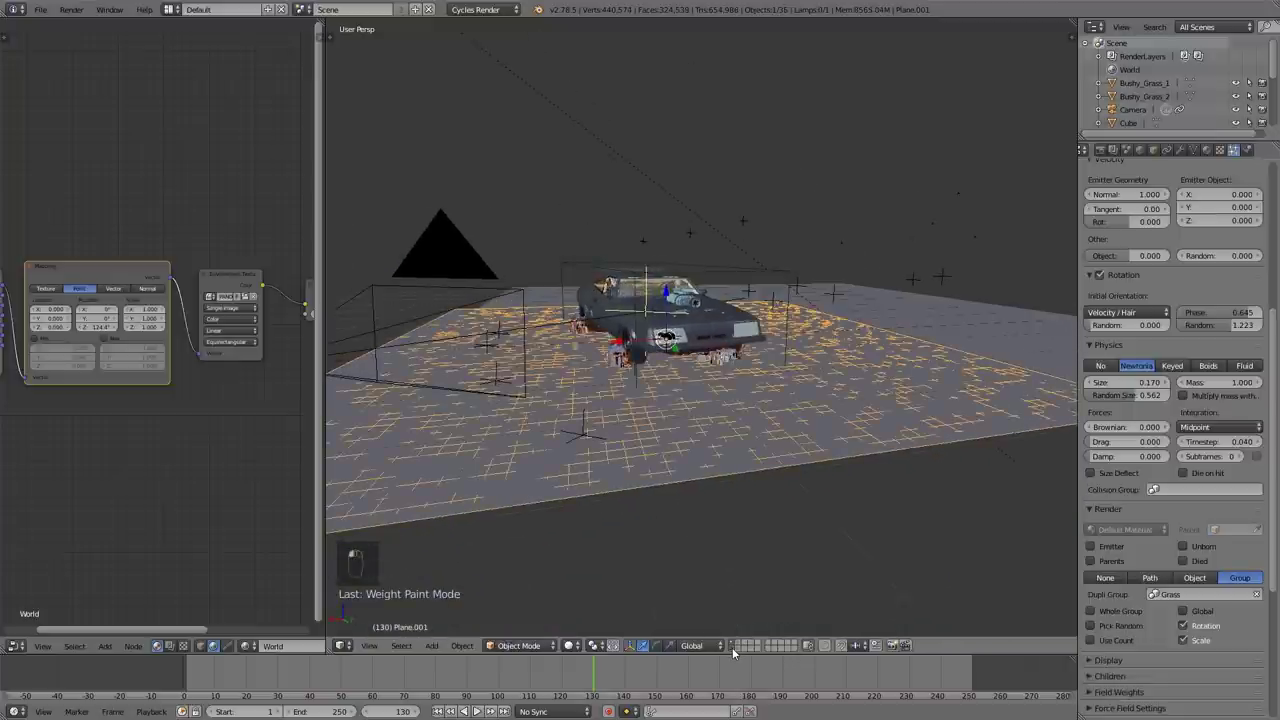
pyautogui.keyDown('shift'); pyautogui.moveTo(689, 525); pyautogui.dragTo(688, 489, button='middle'); pyautogui.keyUp('shift')
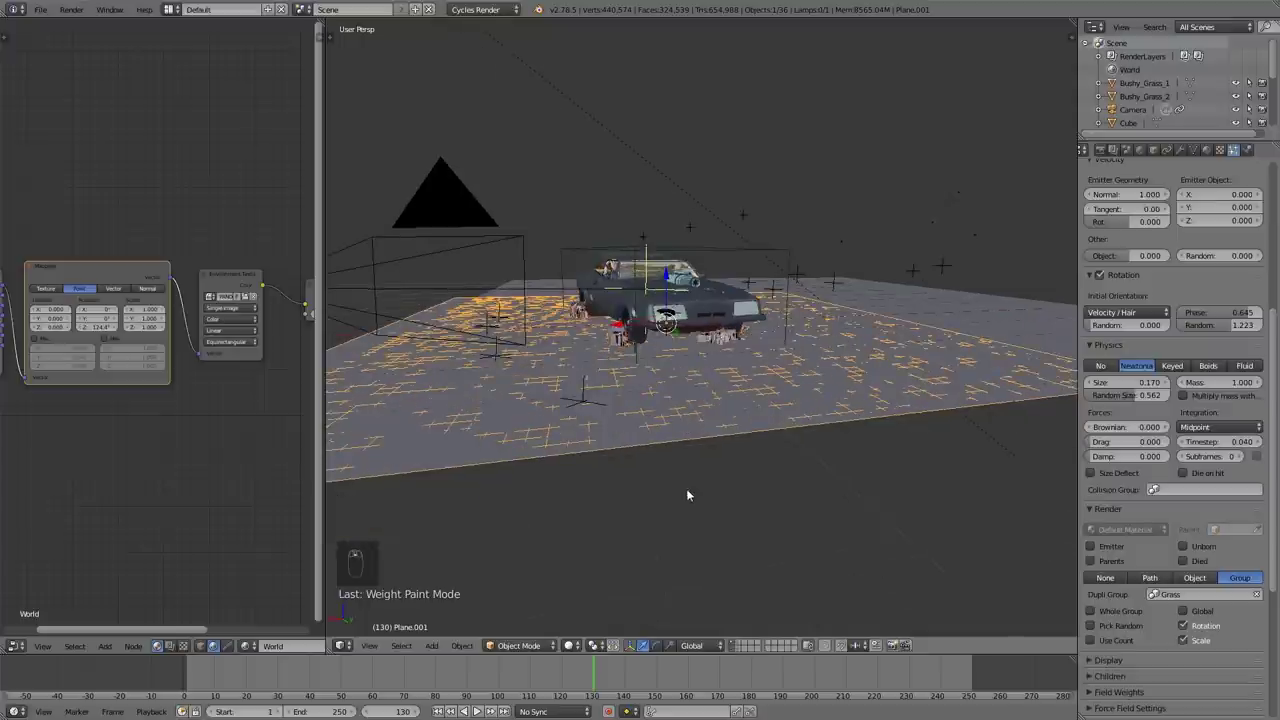
# Step: Render frame 130 through the scene camera
pyautogui.press('KP_0')
pyautogui.click(40, 9)
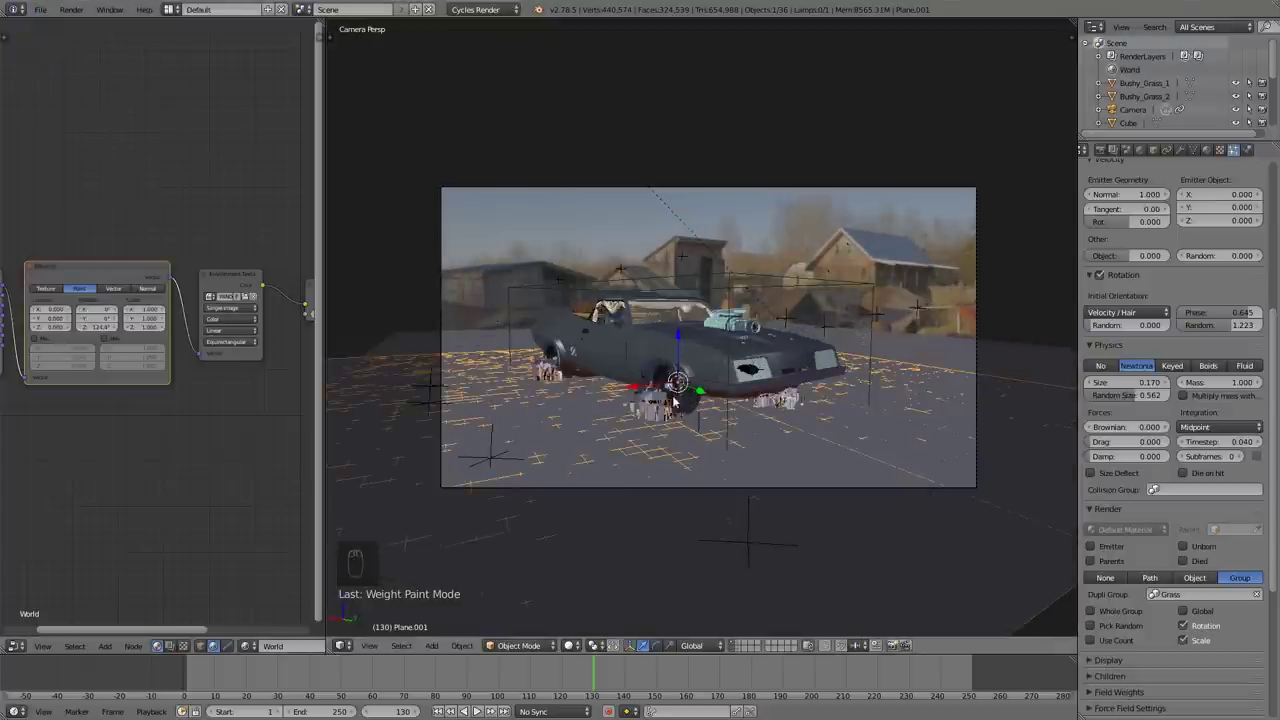
pyautogui.press('F12')
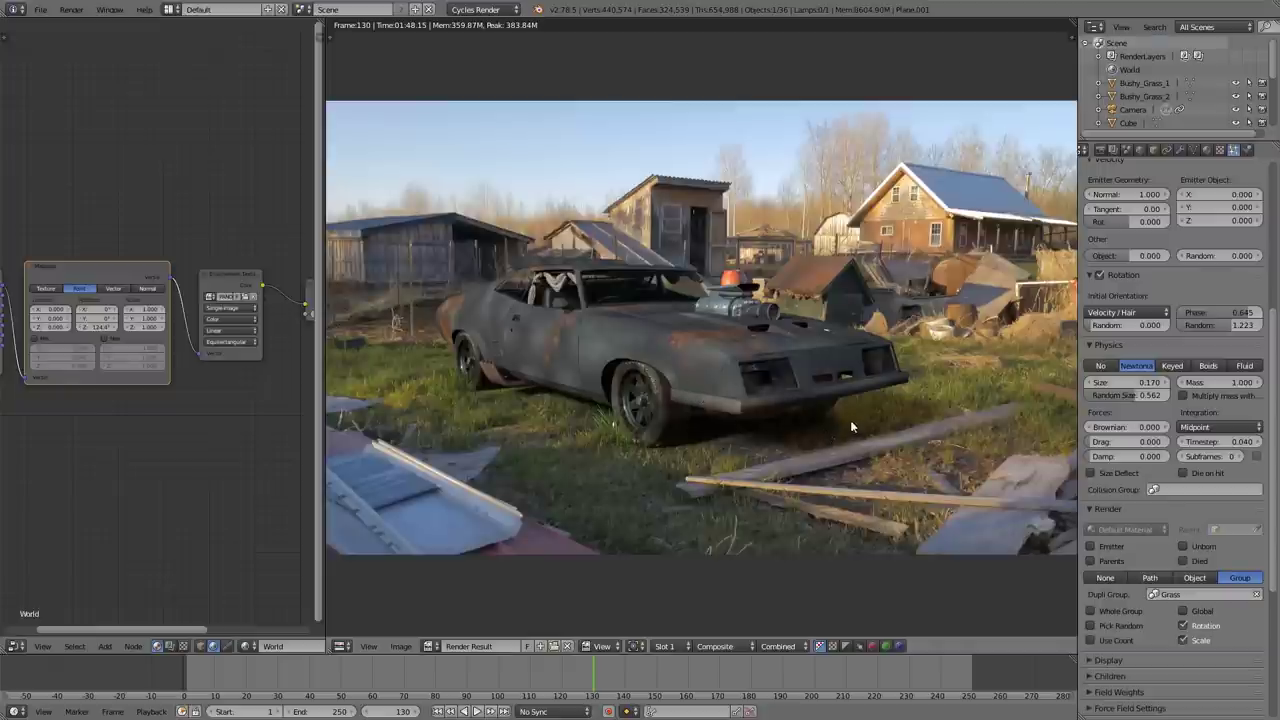
pyautogui.scroll(-1, 778, 436)
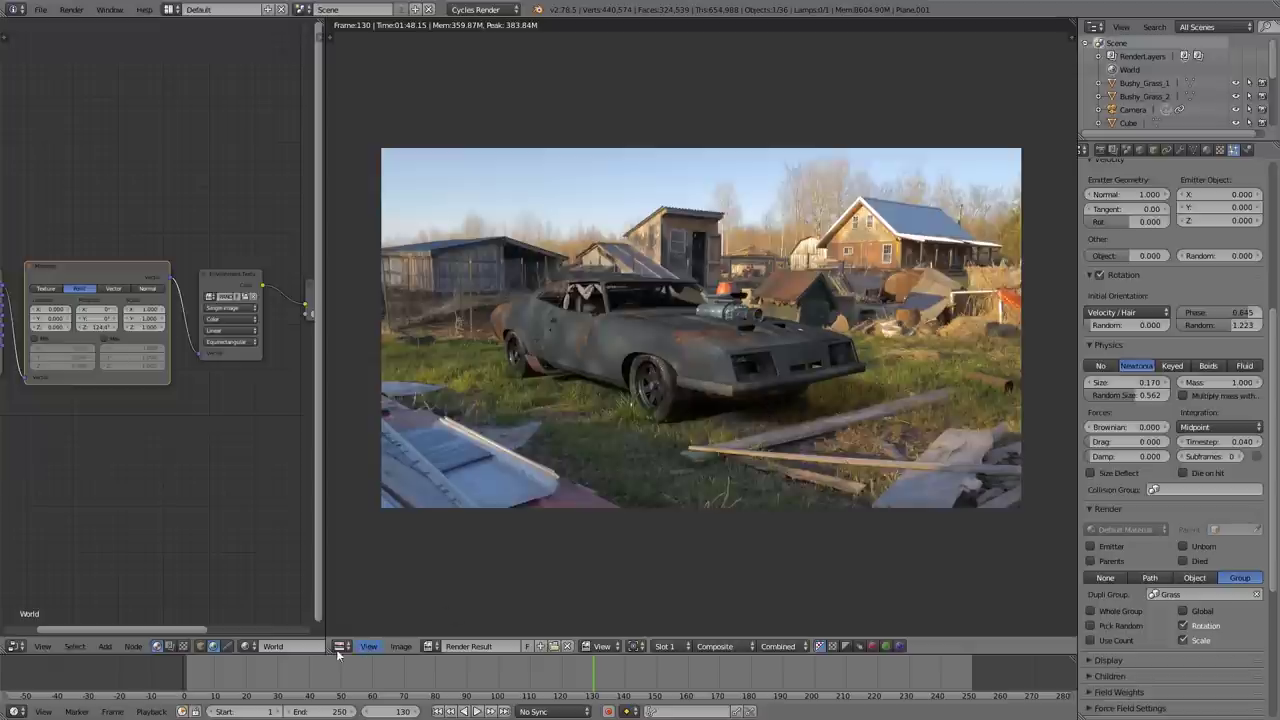
# Step: Split the render result area horizontally and turn the lower half into a 3D View
pyautogui.moveTo(330, 632); pyautogui.dragTo(504, 268)
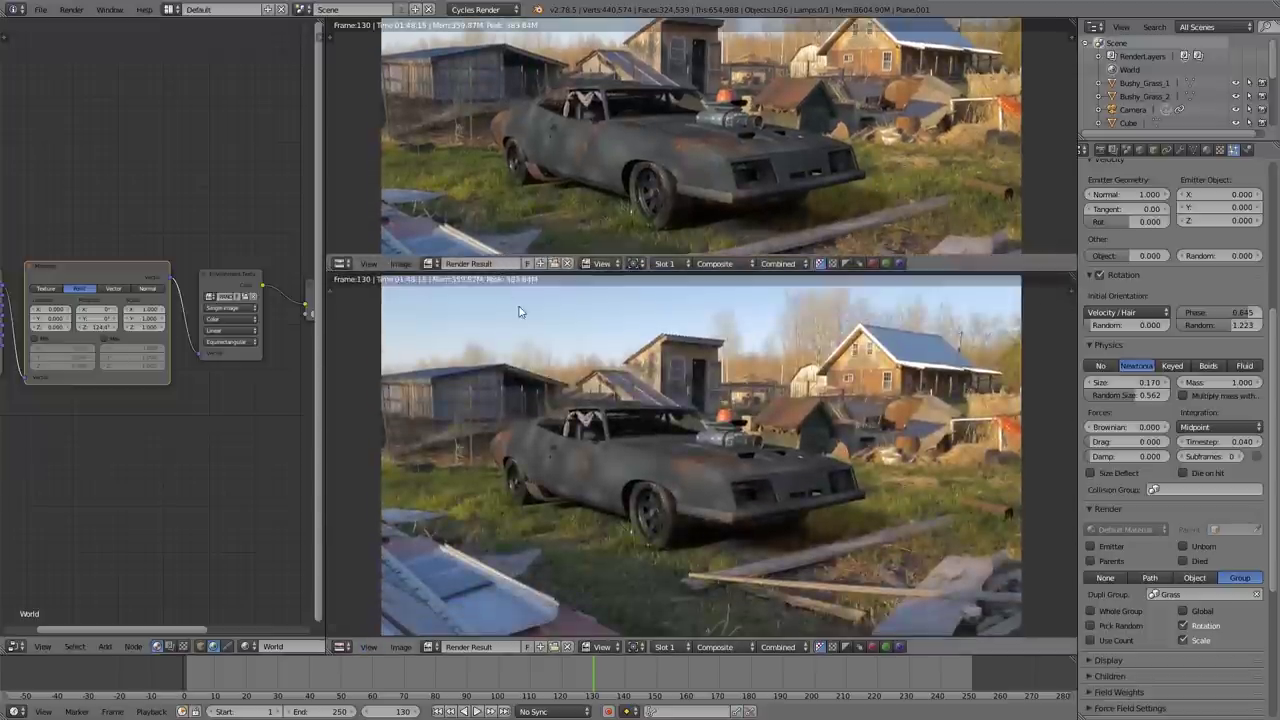
pyautogui.click(345, 647)
pyautogui.click(372, 634)
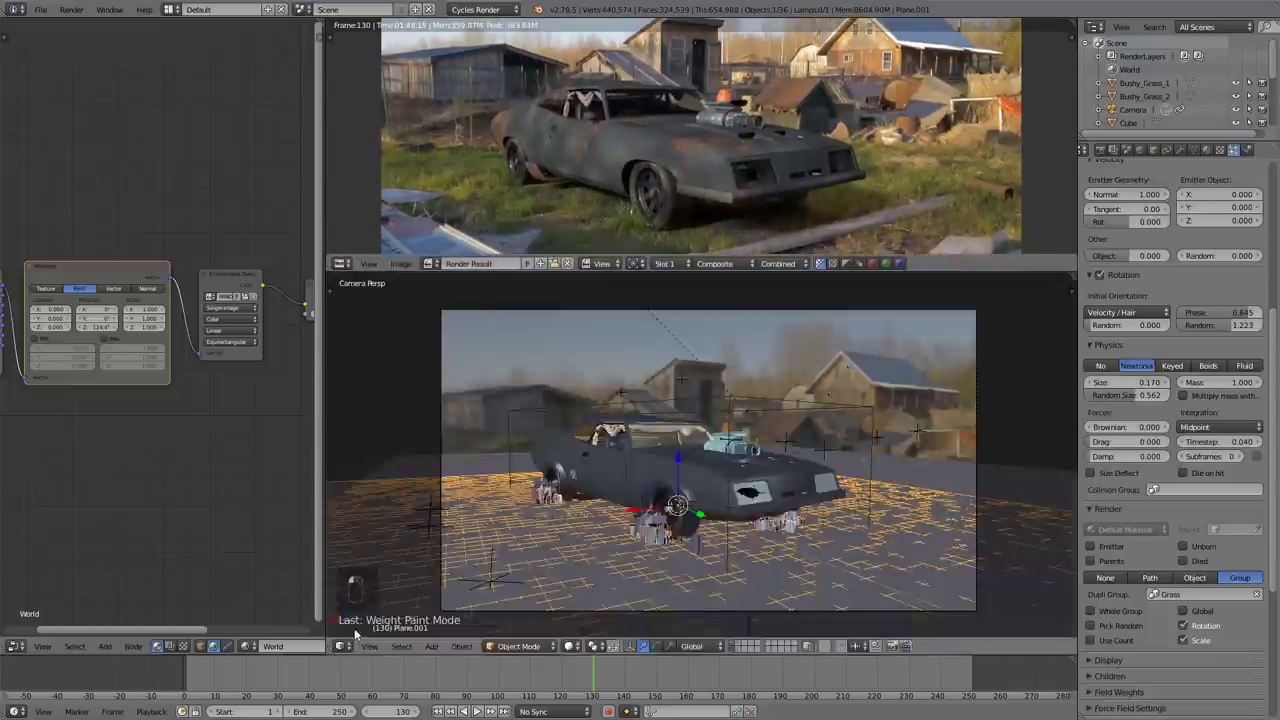
# Step: Select the sun lamp and set its size to 0.060
pyautogui.rightClick(681, 348)
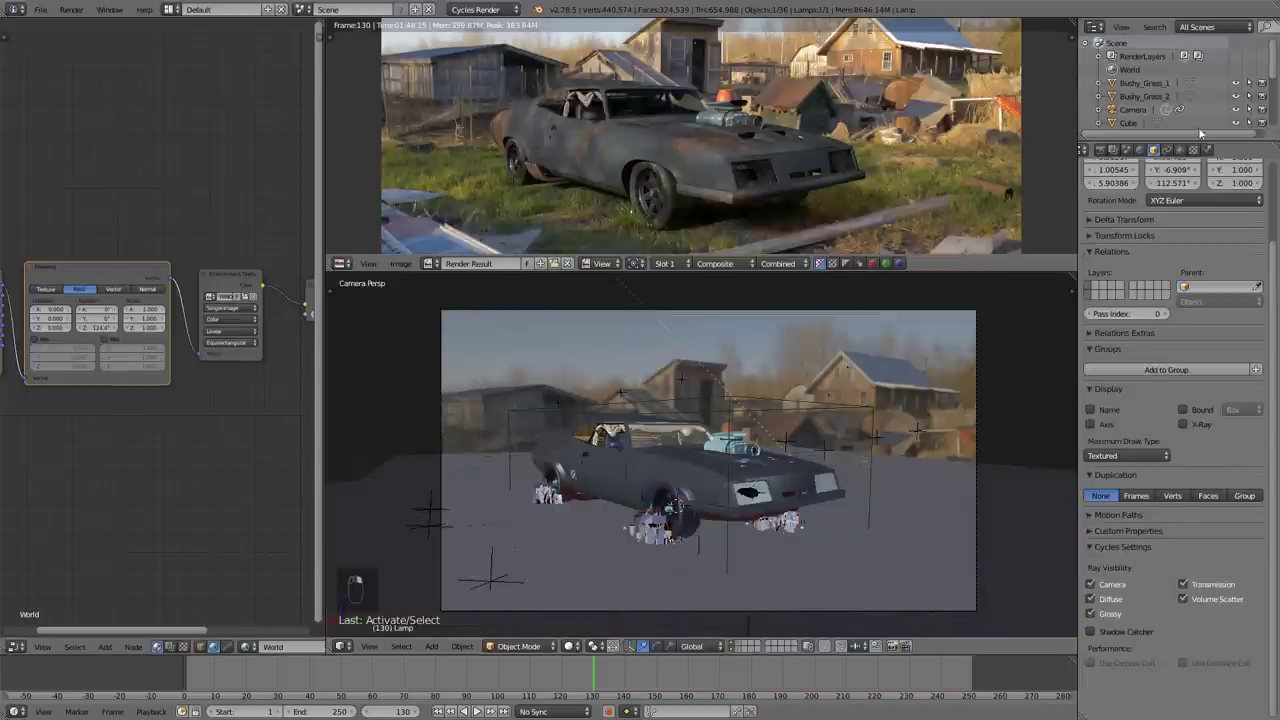
pyautogui.click(1180, 149)
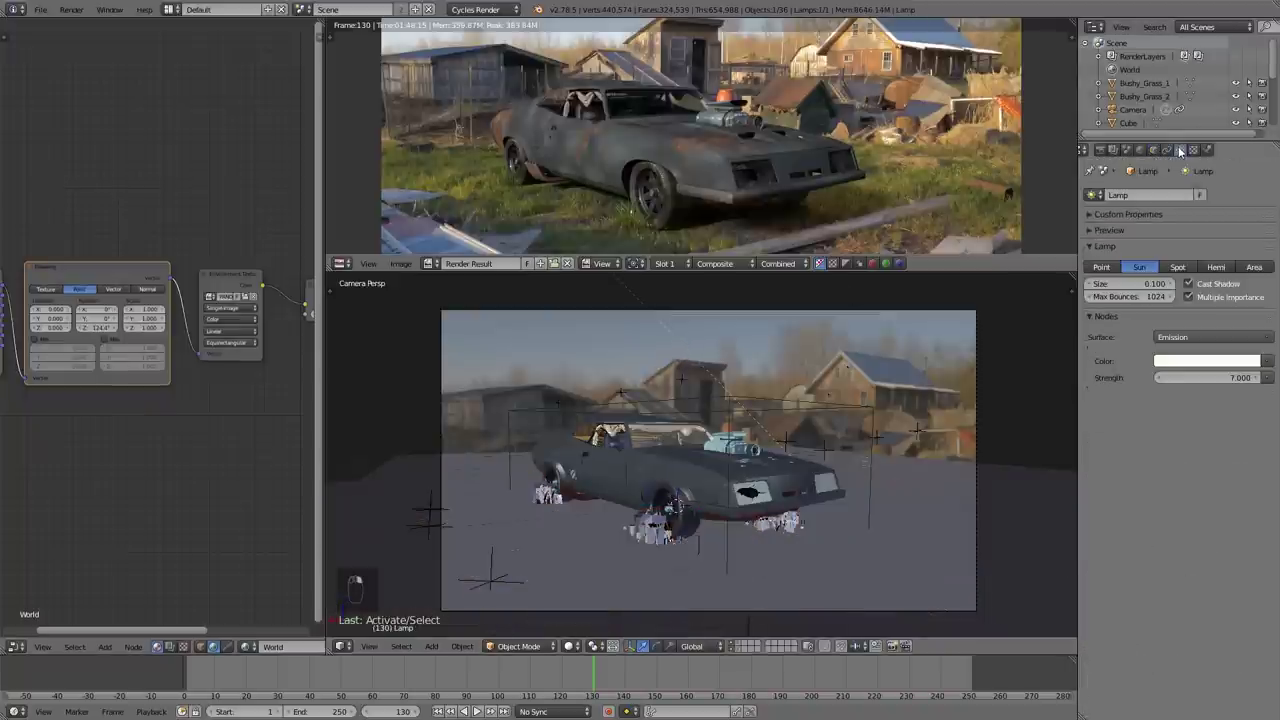
pyautogui.click(1147, 284)
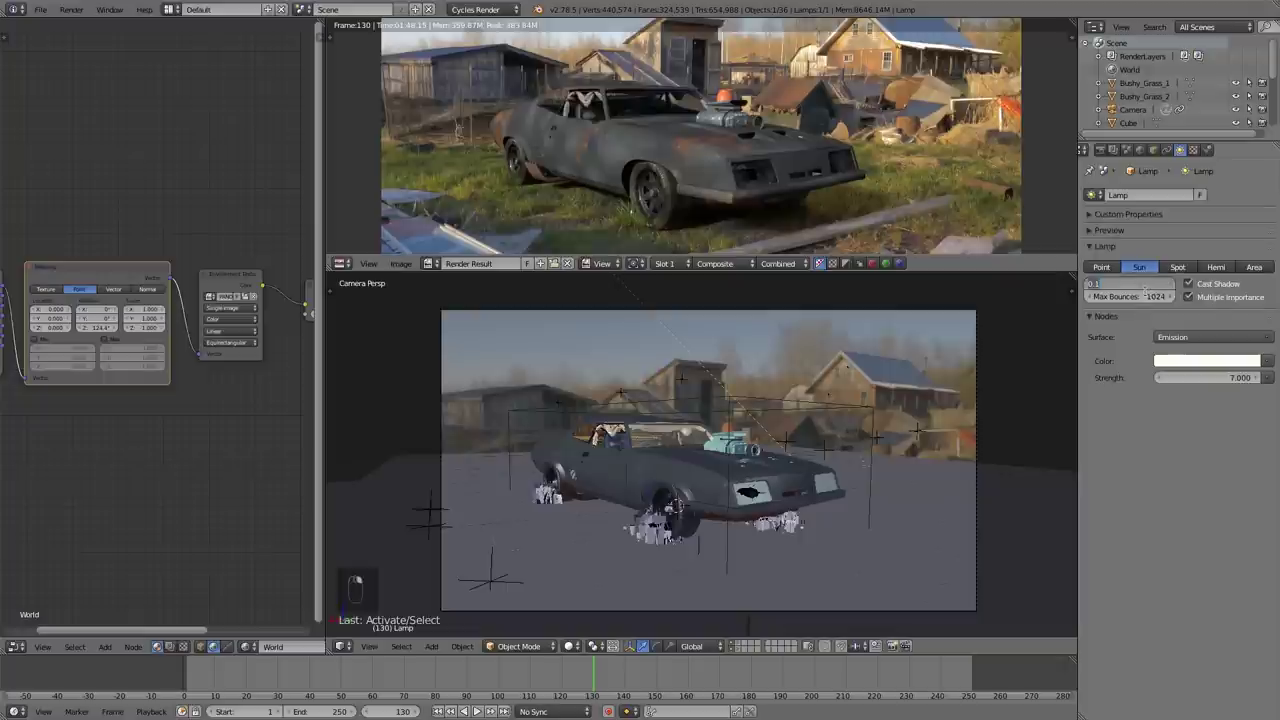
pyautogui.write('.06')
pyautogui.press('Return')
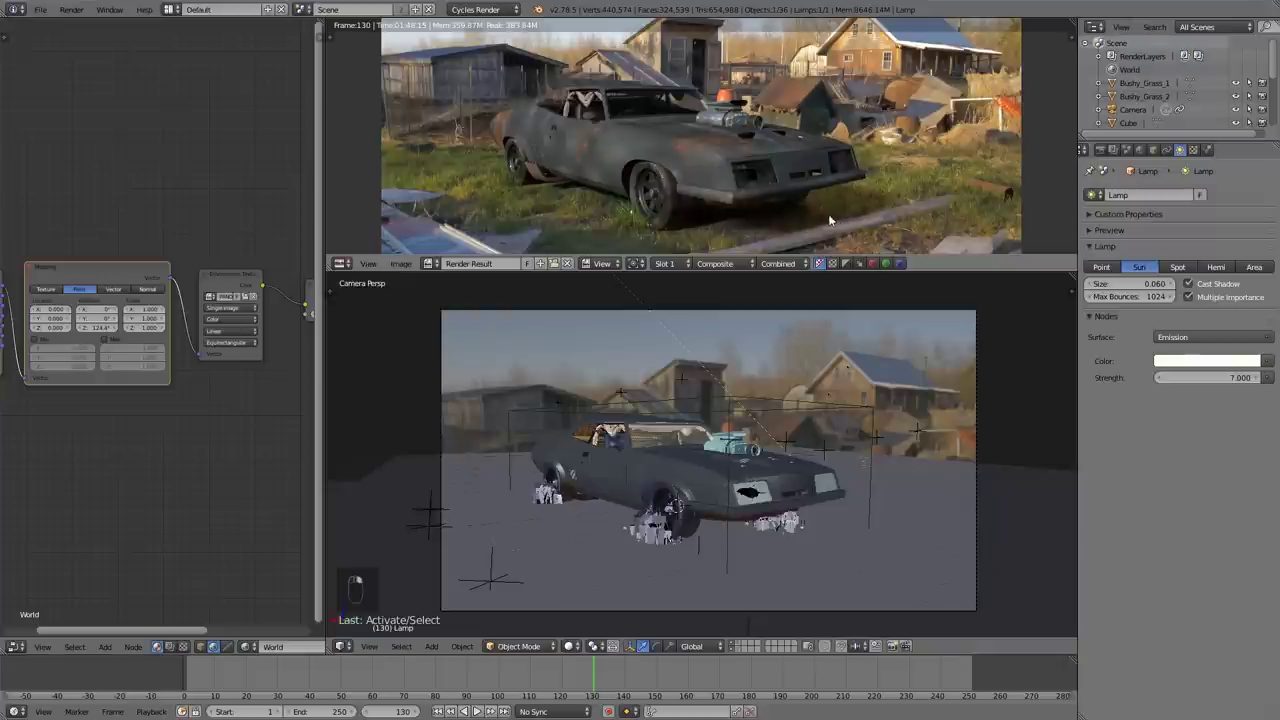
# Step: Enlarge the render result area and disable the Shadow and AO passes of the Background render layer
pyautogui.moveTo(756, 270); pyautogui.dragTo(760, 340)
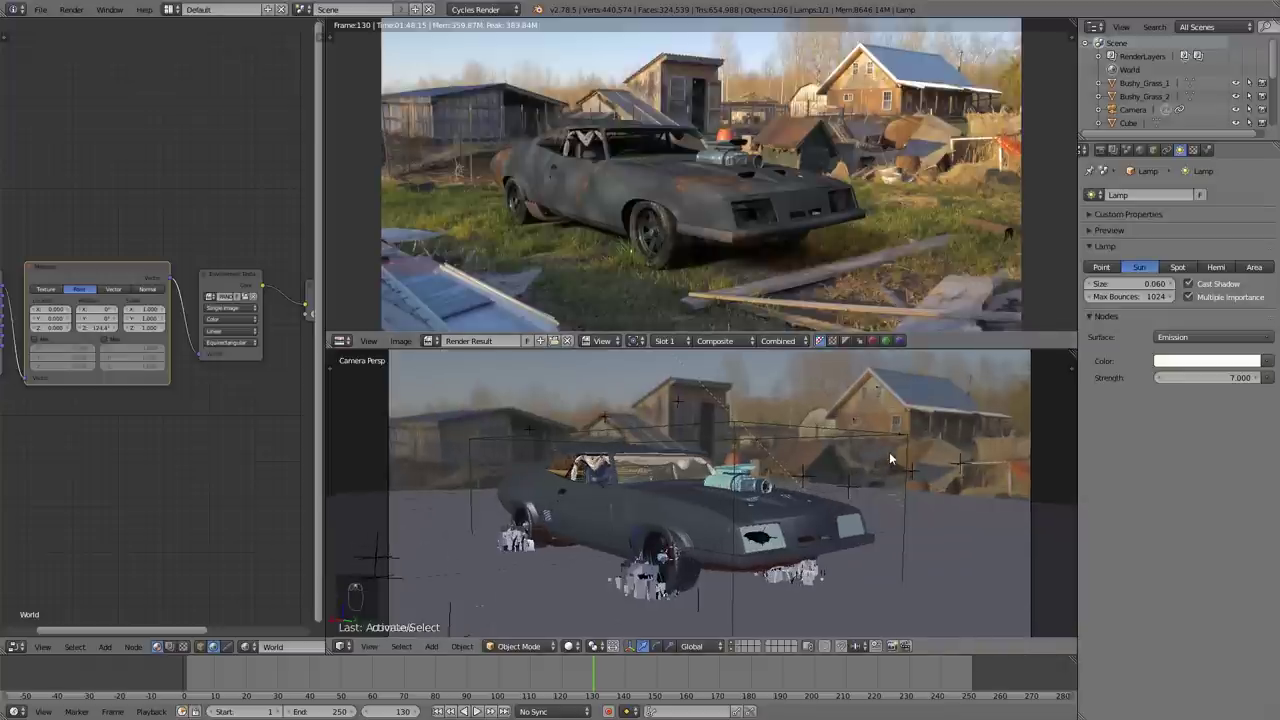
pyautogui.click(1113, 149)
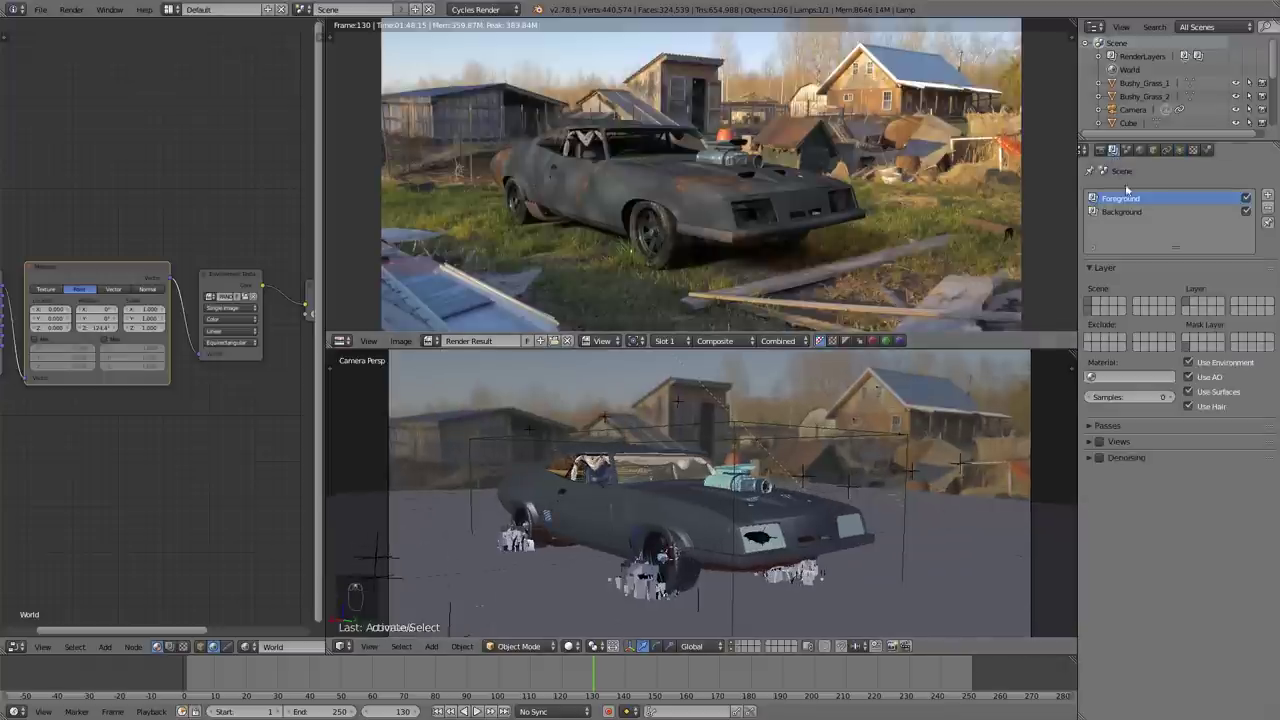
pyautogui.click(1138, 213)
pyautogui.click(1107, 426)
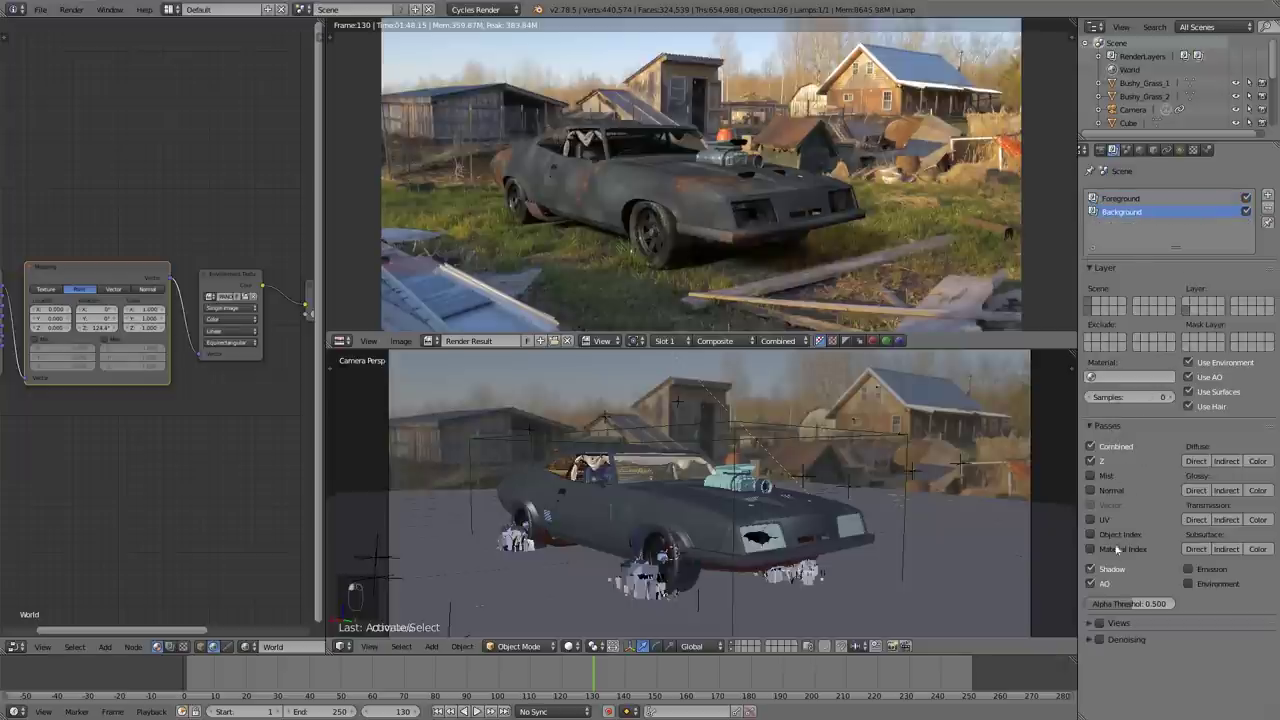
pyautogui.click(1112, 568)
pyautogui.click(1100, 582)
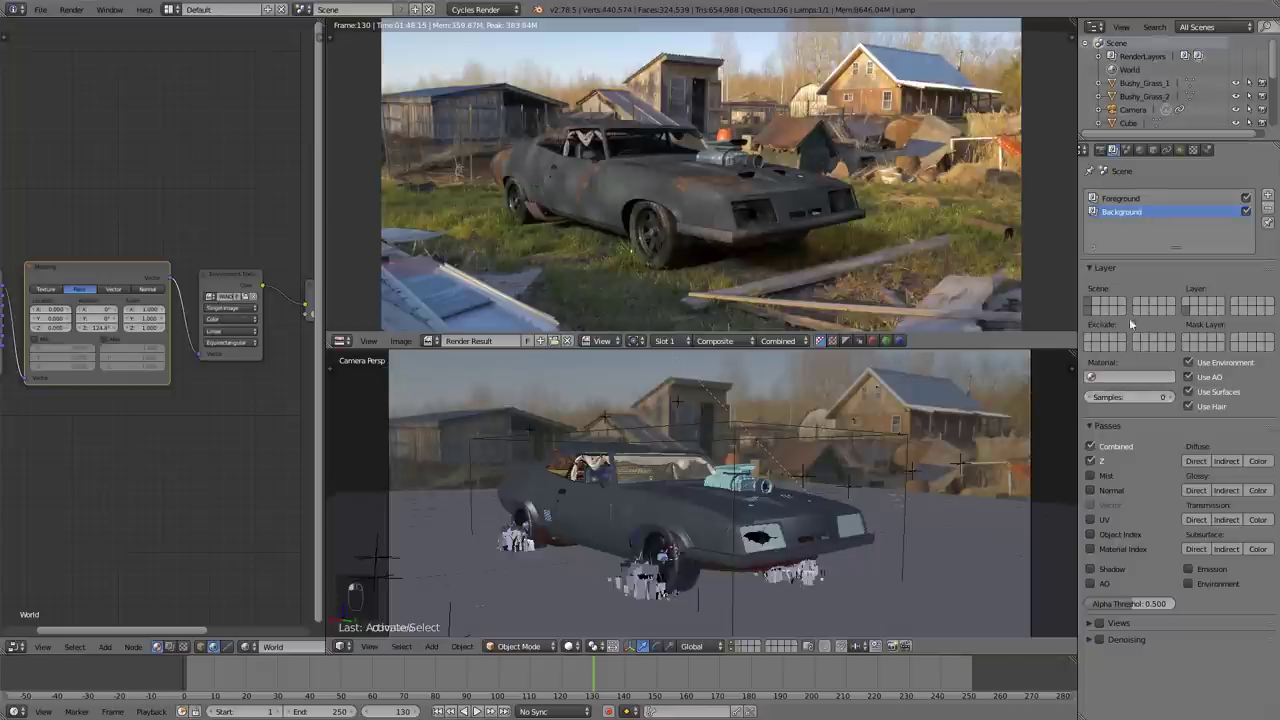
# Step: Set the Background render layer's samples to 64
pyautogui.click(1131, 398)
pyautogui.press('Return')
pyautogui.click(1130, 394)
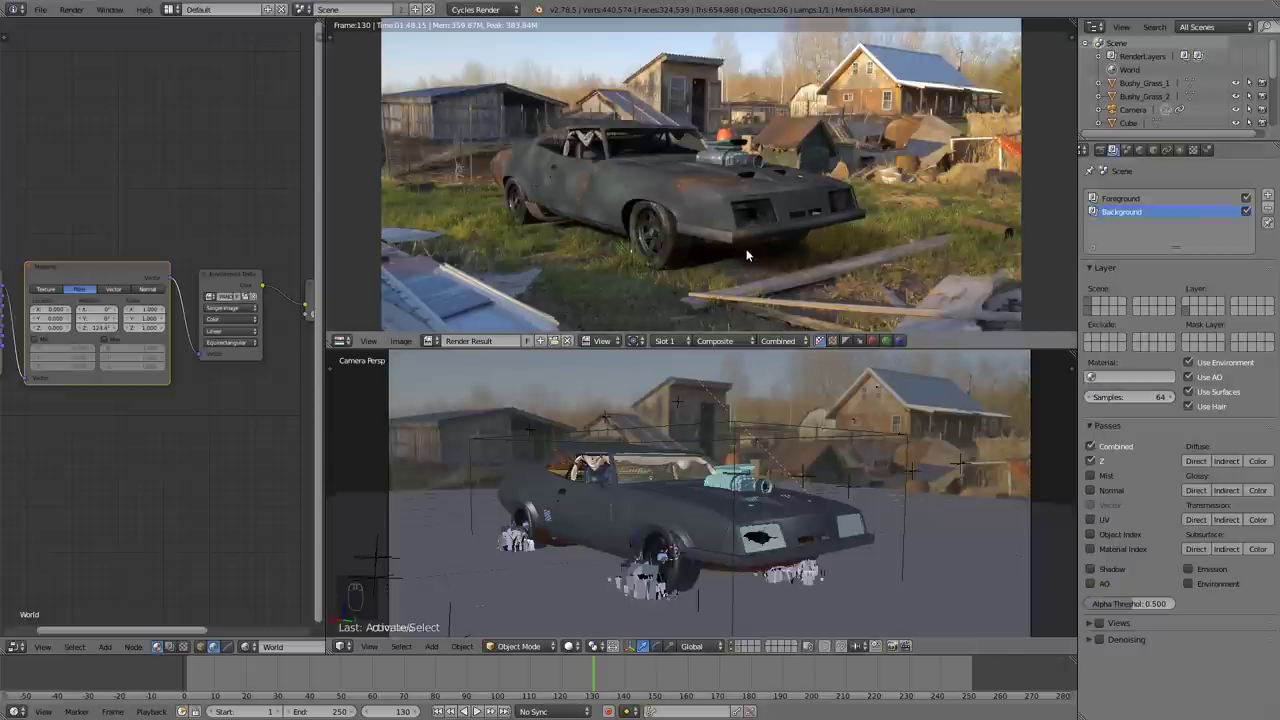
# Step: Examine the rendered car and the grass and shadows around its wheels up close and in the full frame
pyautogui.scroll(-1, 768, 248)
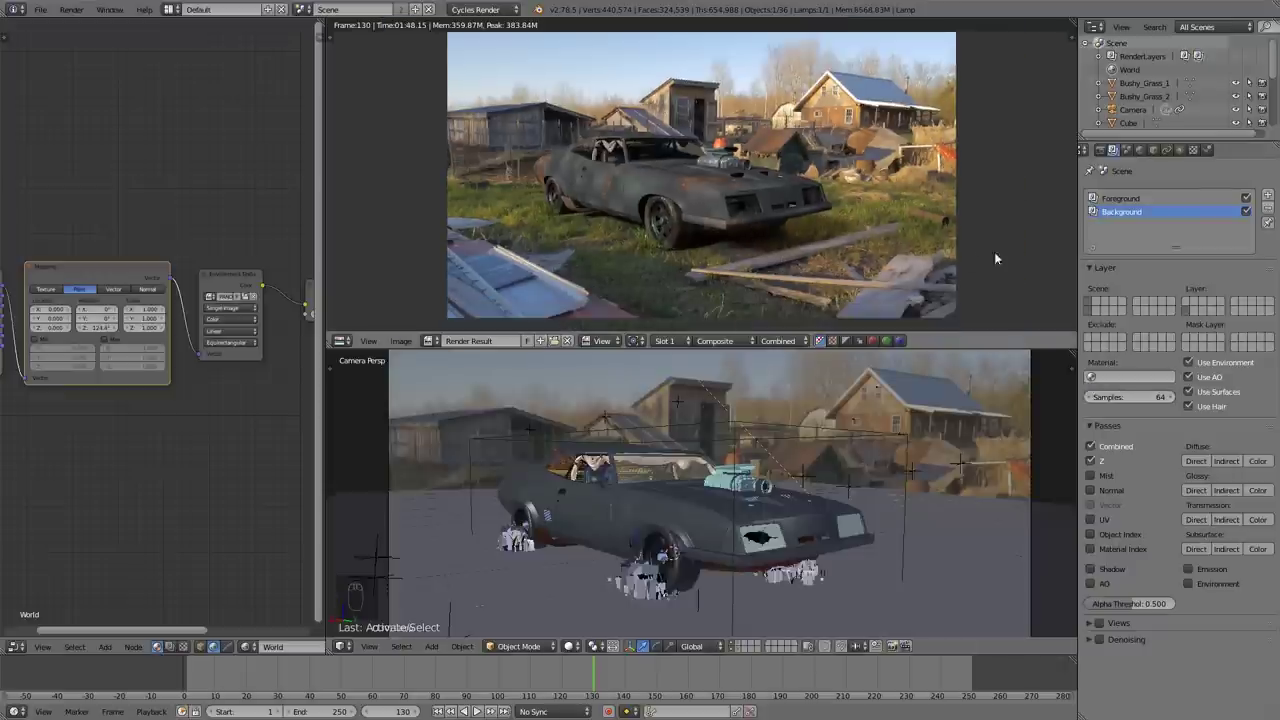
pyautogui.scroll(2, 820, 247)
pyautogui.scroll(1, 855, 281)
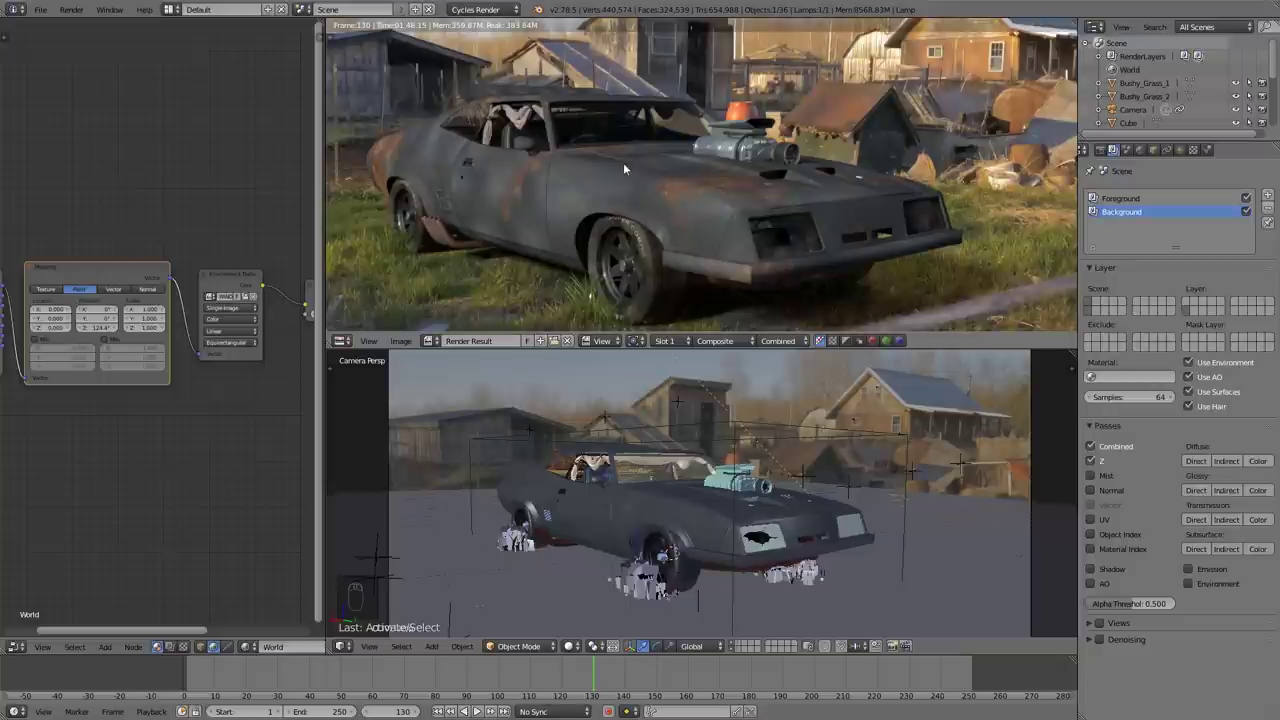
pyautogui.scroll(-1, 604, 186)
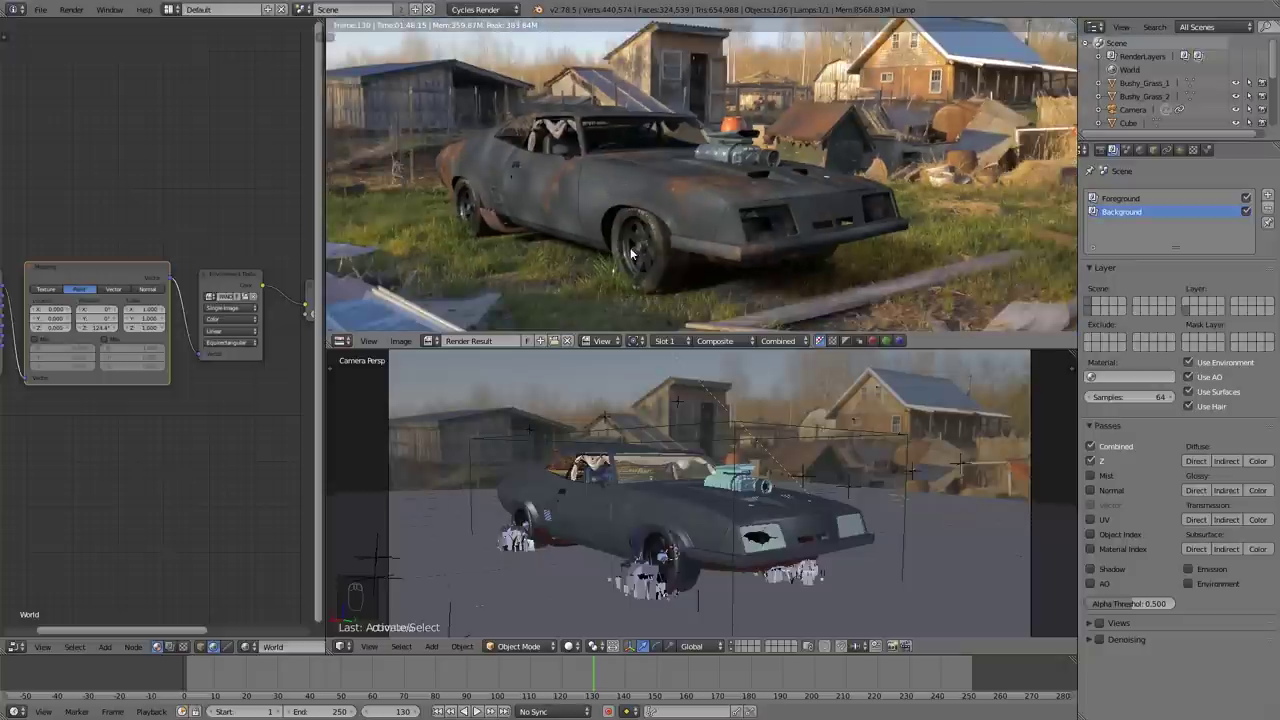
pyautogui.scroll(-3, 631, 257)
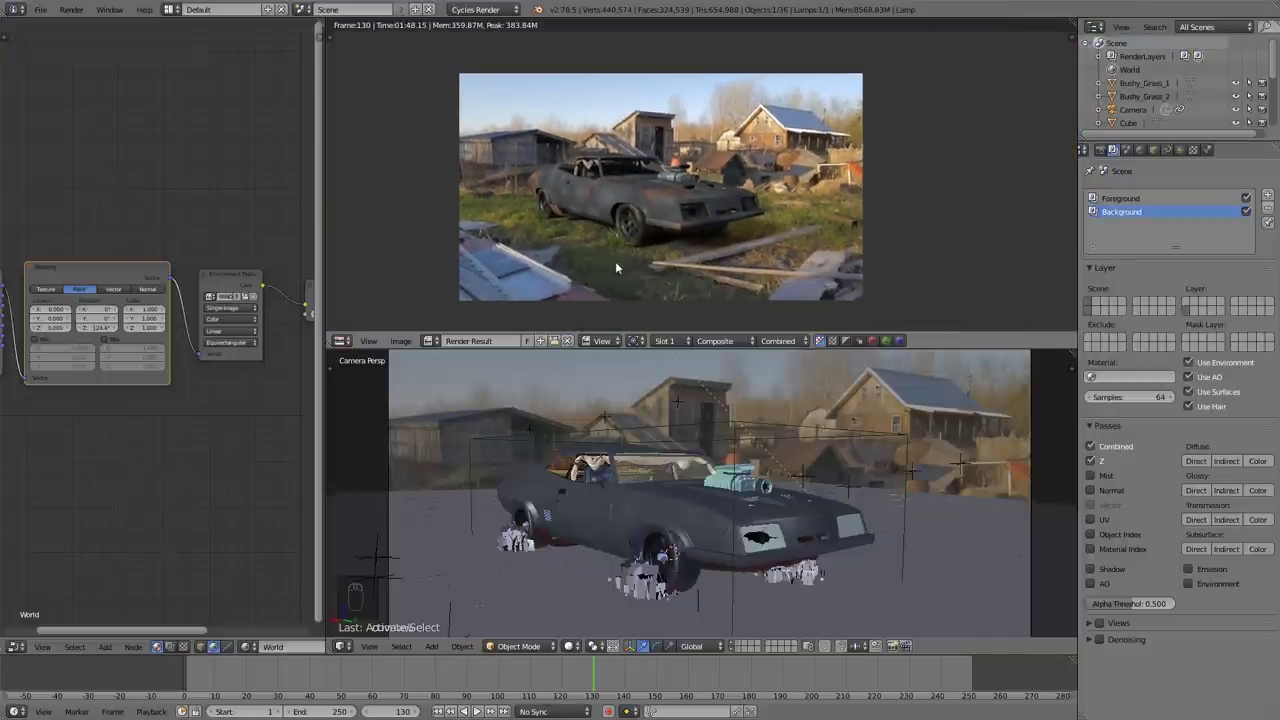
pyautogui.scroll(-2, 951, 433)
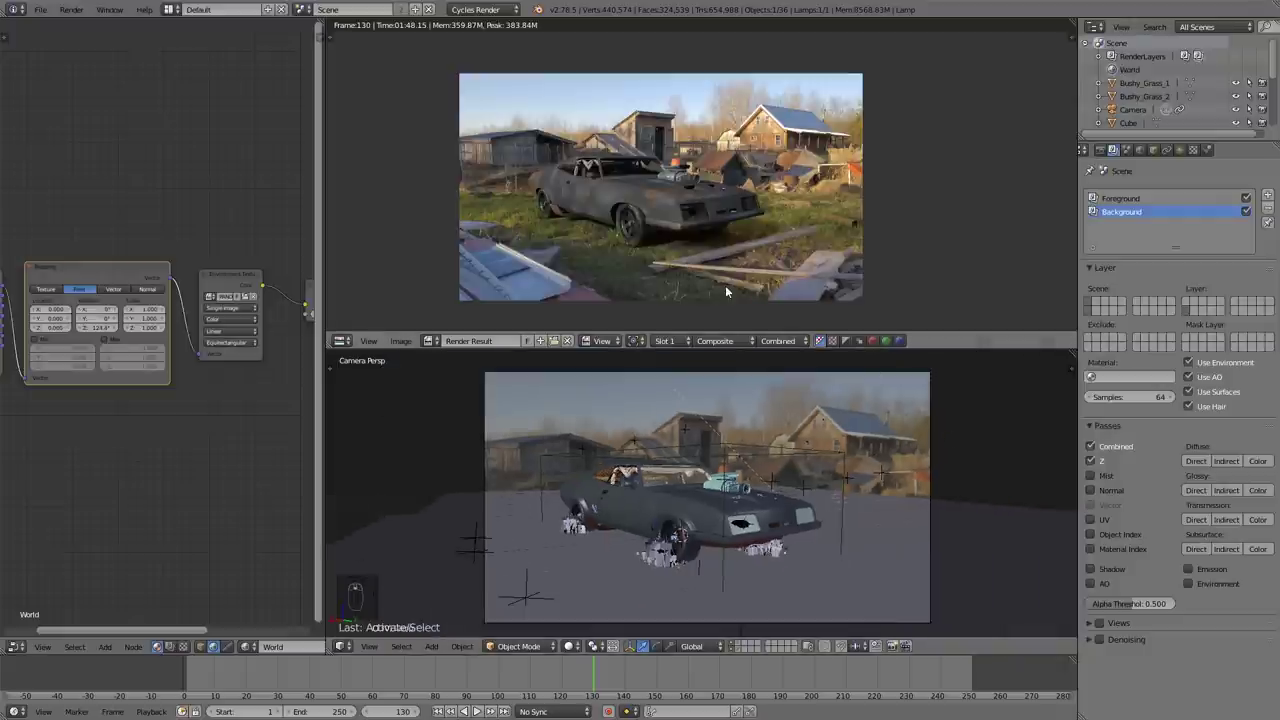
pyautogui.scroll(1, 749, 292)
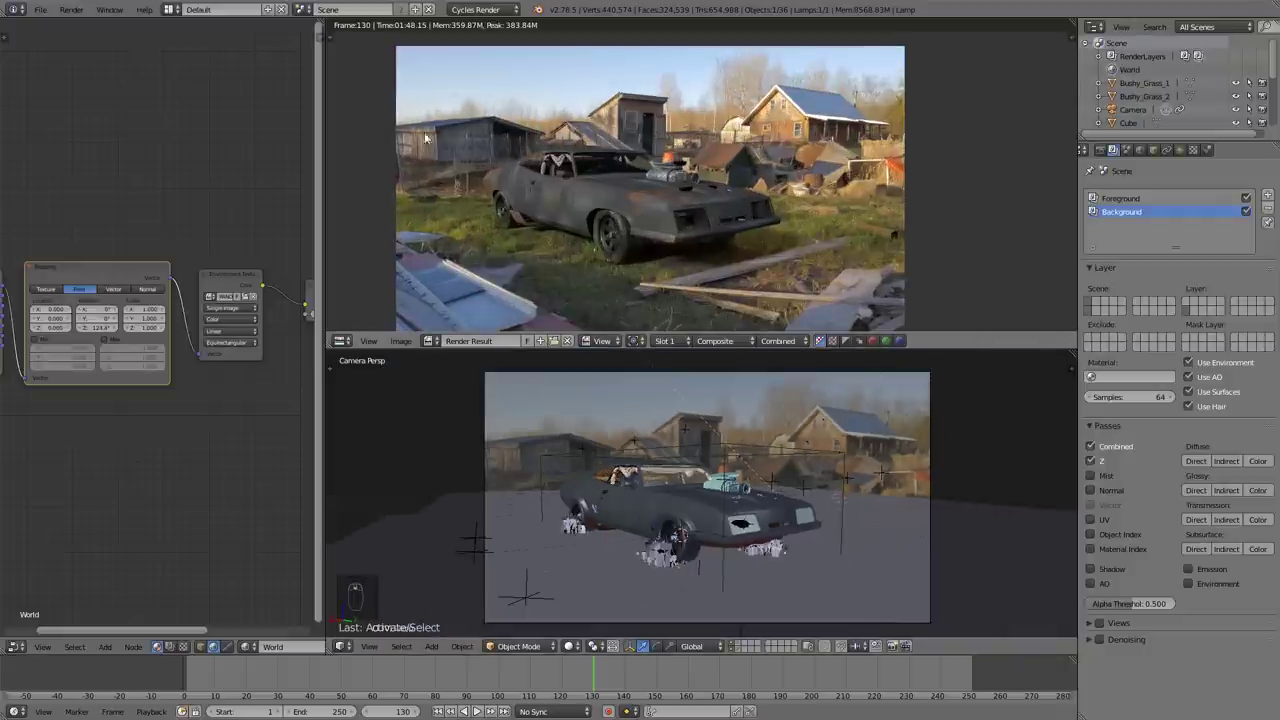
# Step: Render frame 130 again from the camera view with the changed lamp and Background layer settings
pyautogui.click(40, 9)
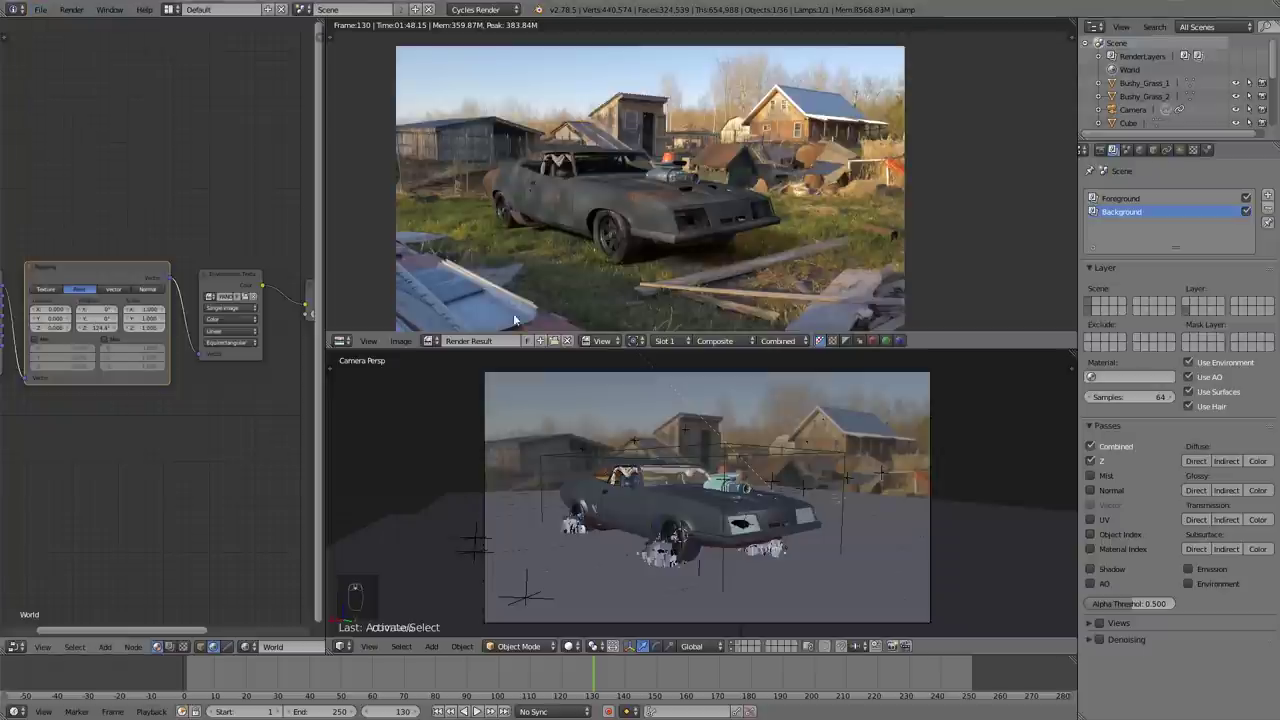
pyautogui.scroll(-3, 785, 507)
pyautogui.moveTo(785, 507); pyautogui.dragTo(806, 526, button='middle')
pyautogui.scroll(-5, 768, 506)
pyautogui.press('KP_0')
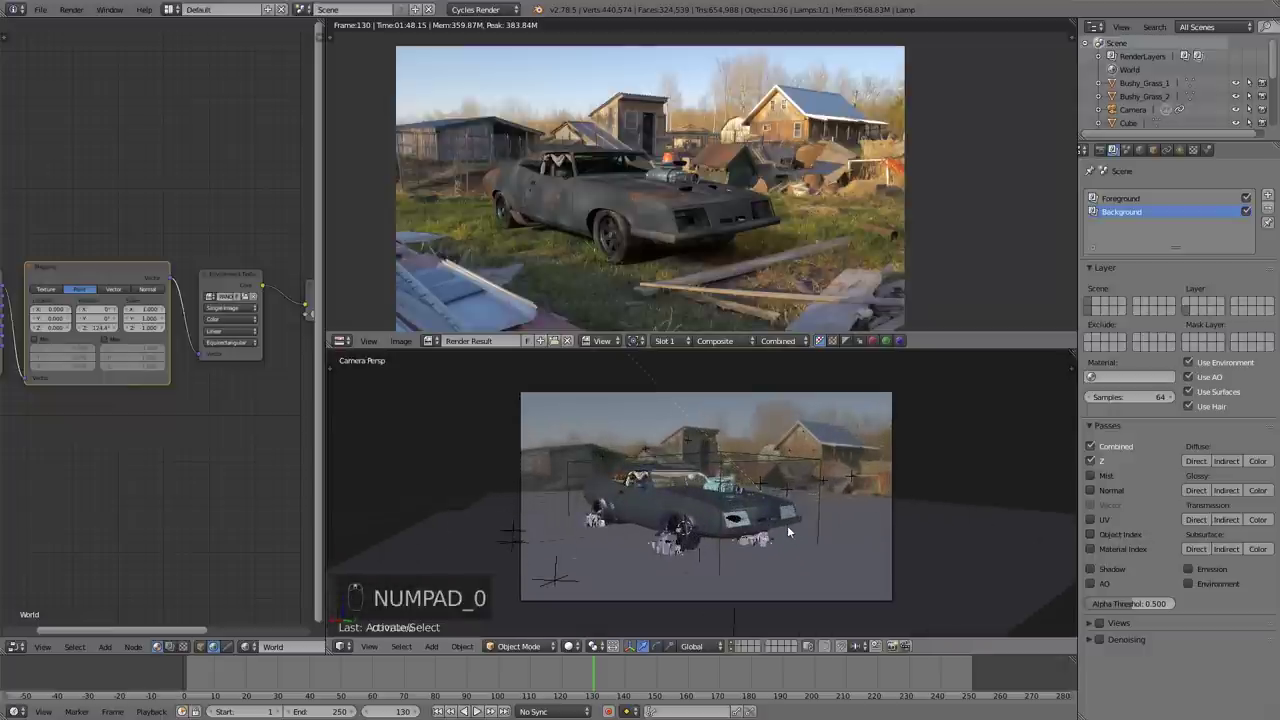
pyautogui.press('F12')
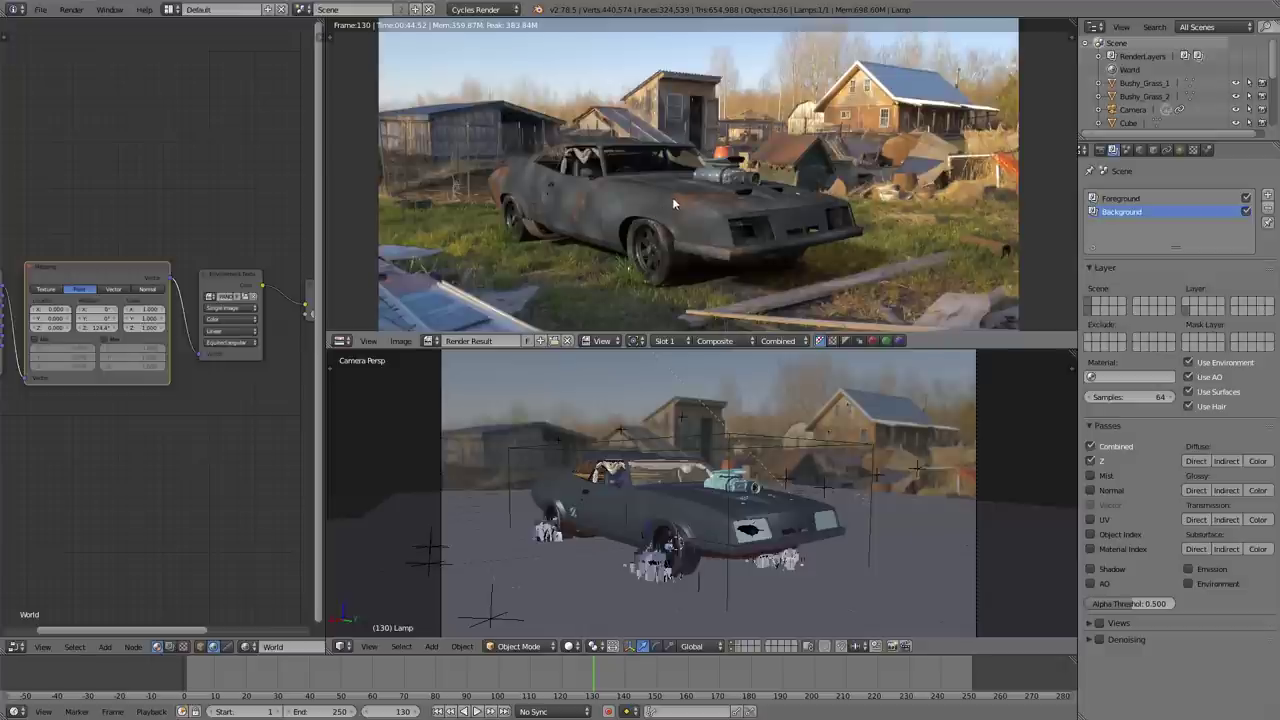
pyautogui.scroll(-1, 778, 274)
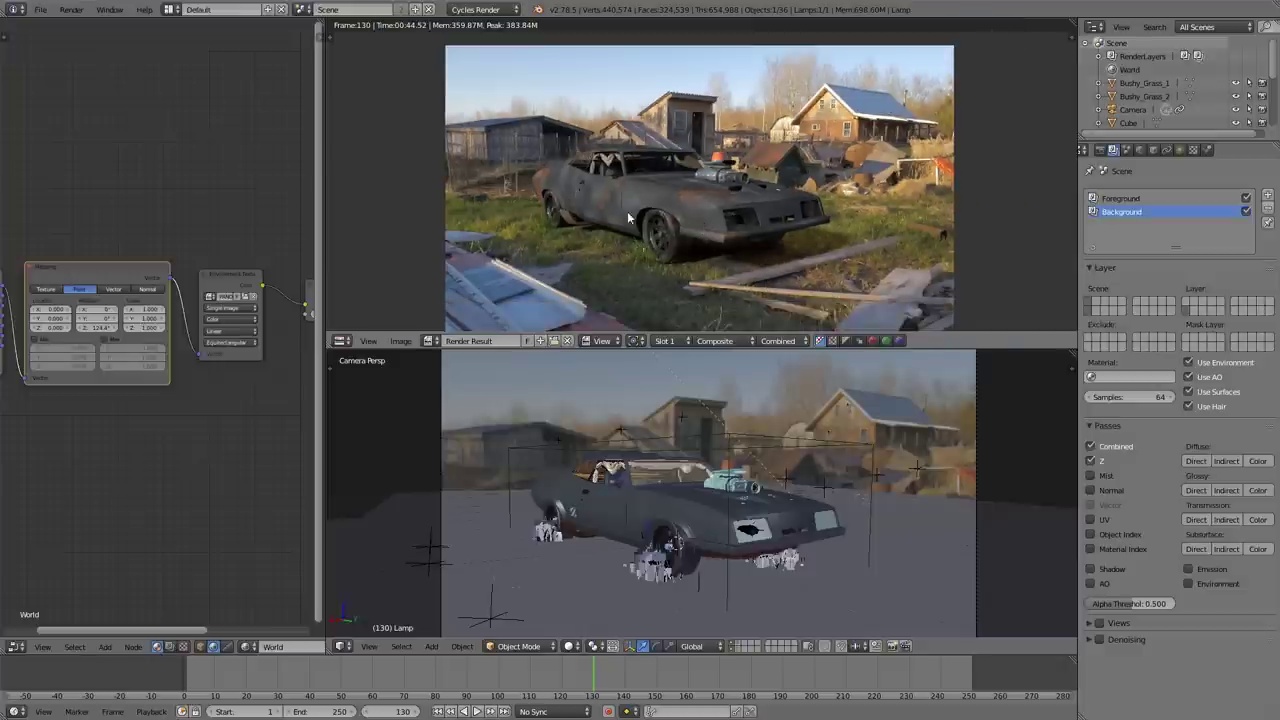
# Step: Switch to the Compositing screen layout to work on the scene's compositing nodes
pyautogui.click(168, 10)
pyautogui.click(224, 63)
pyautogui.scroll(4, 466, 238)
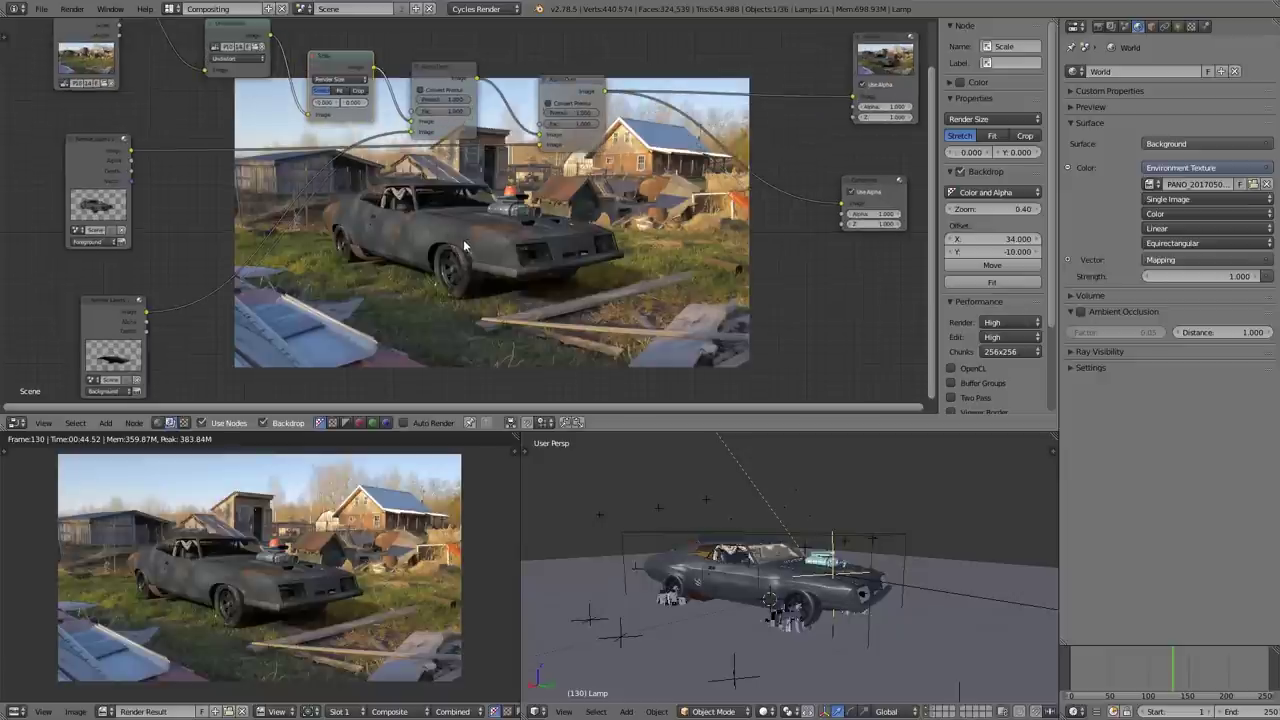
pyautogui.moveTo(386, 158); pyautogui.dragTo(332, 181, button='middle')
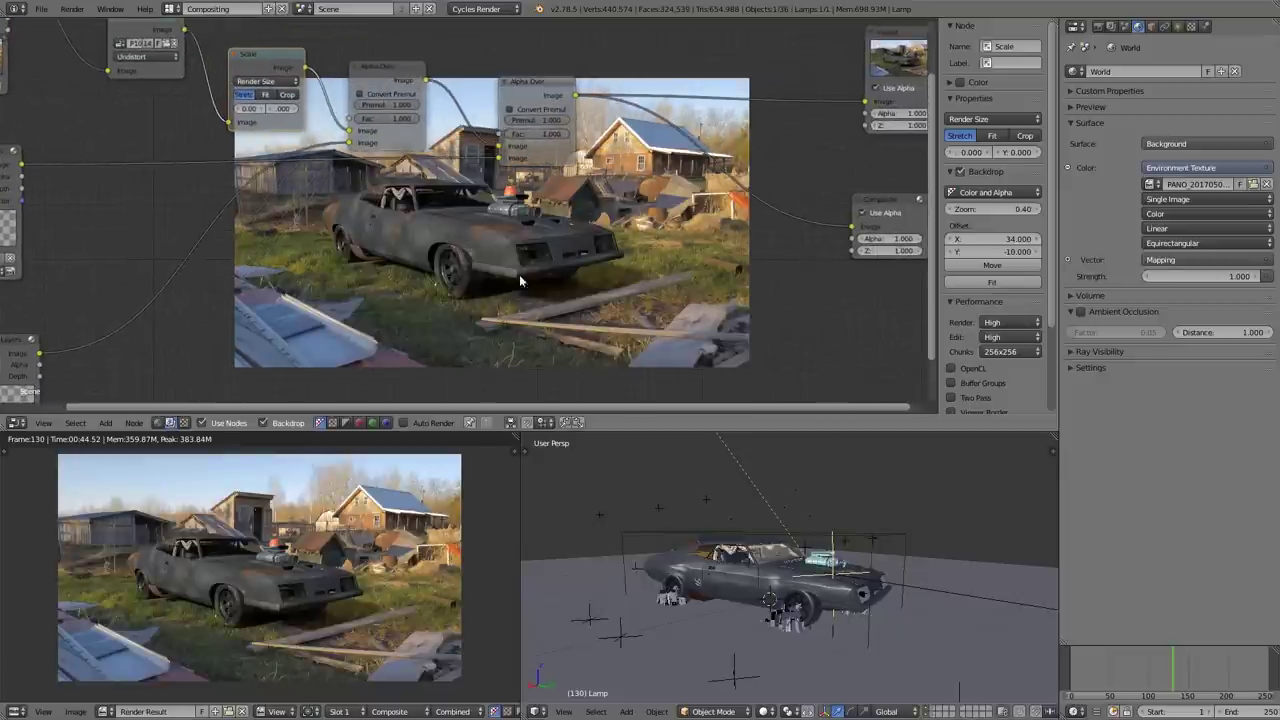
pyautogui.scroll(-1, 488, 279)
pyautogui.moveTo(370, 242); pyautogui.dragTo(392, 218, button='middle')
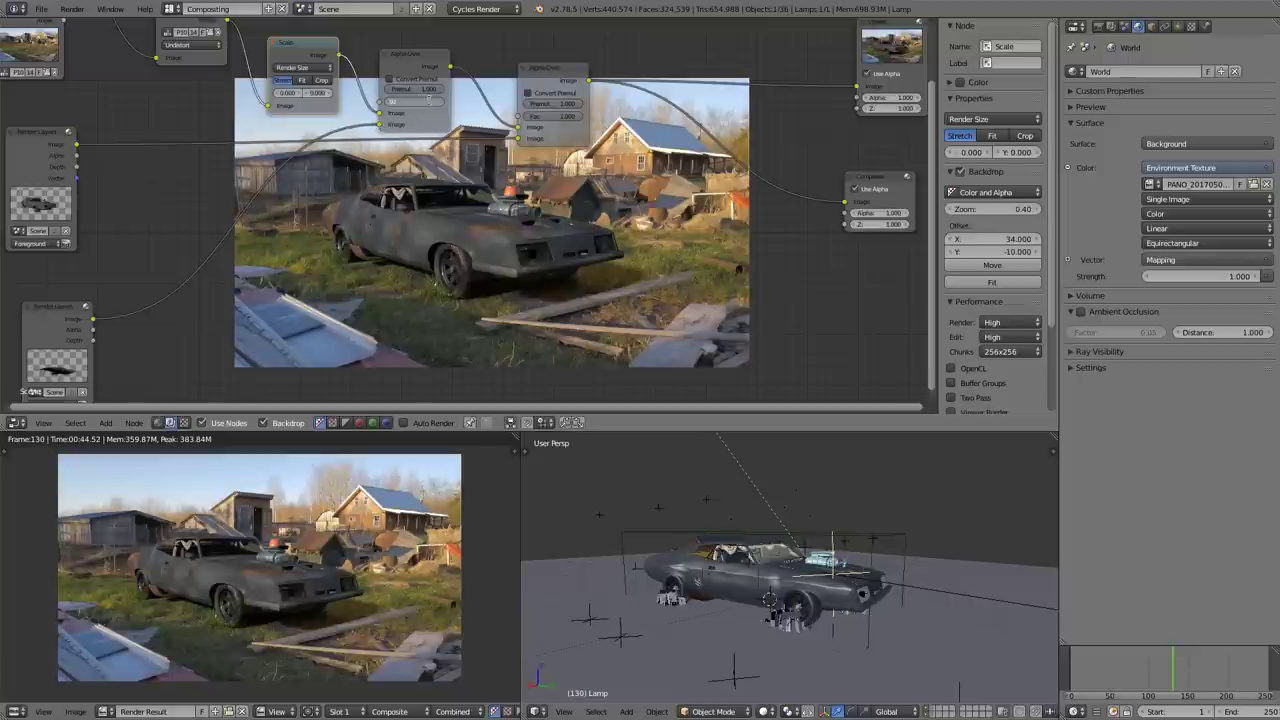
# Step: Try a lower factor, such as 0.6, on the Alpha Over node that overlays the Background render layer
pyautogui.write('.6')
pyautogui.press('Return')
pyautogui.click(430, 101)
pyautogui.press('Return')
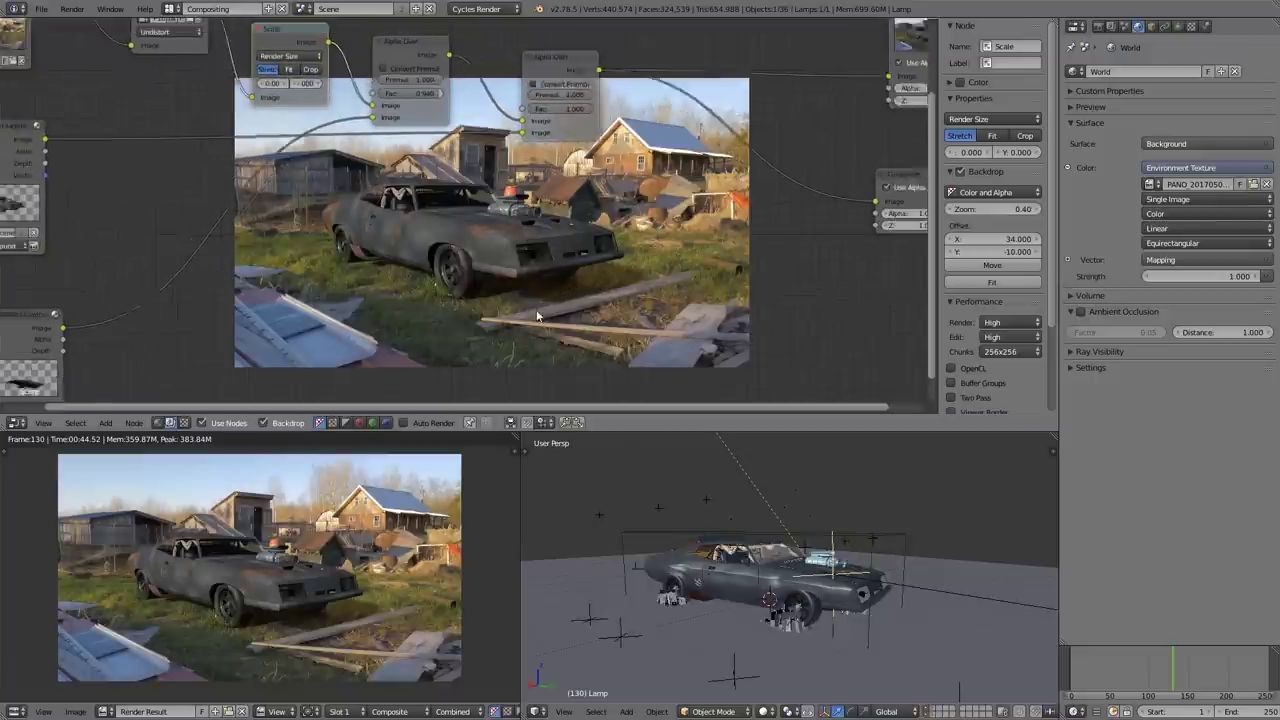
# Step: Sample backdrop pixels in the shadow under the car and in the dark areas of the footage to compare their values
pyautogui.moveTo(489, 297)
pyautogui.keyDown('alt'); pyautogui.mouseDown()
pyautogui.moveTo(548, 287)
pyautogui.moveTo(491, 293)
pyautogui.mouseUp(); pyautogui.keyUp('alt')
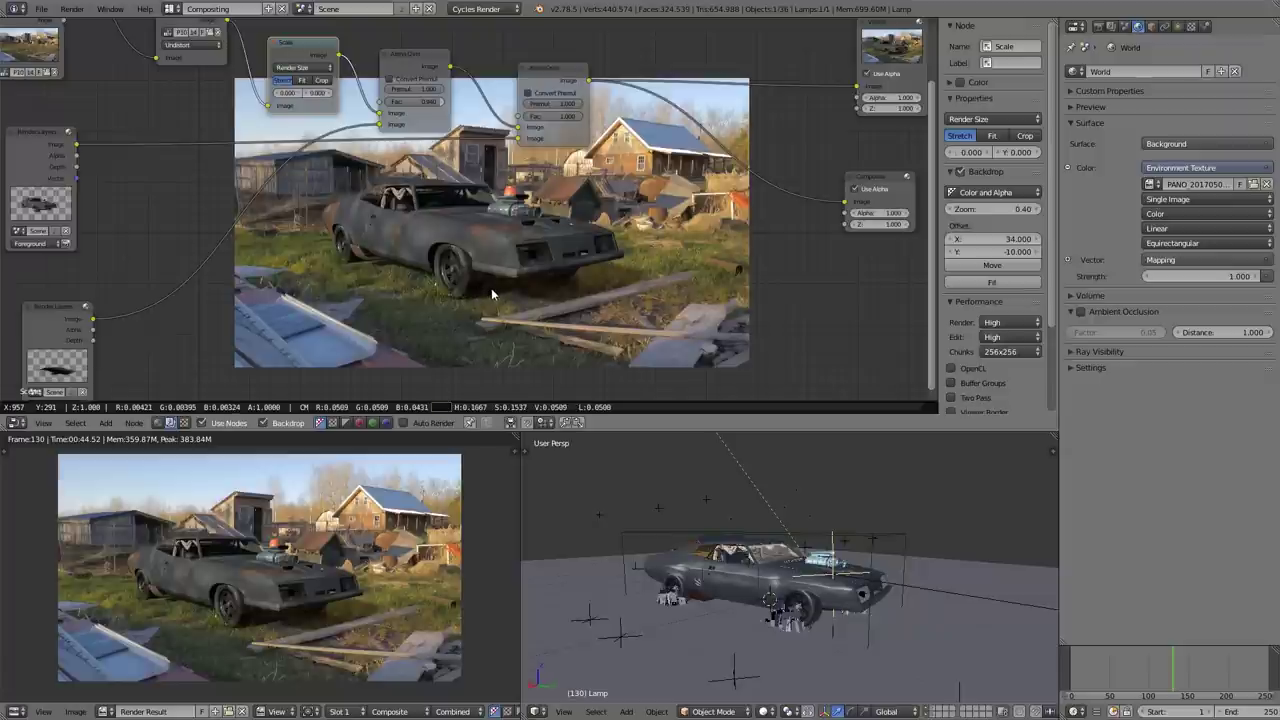
pyautogui.keyDown('alt'); pyautogui.moveTo(491, 288); pyautogui.dragTo(490, 288); pyautogui.keyUp('alt')
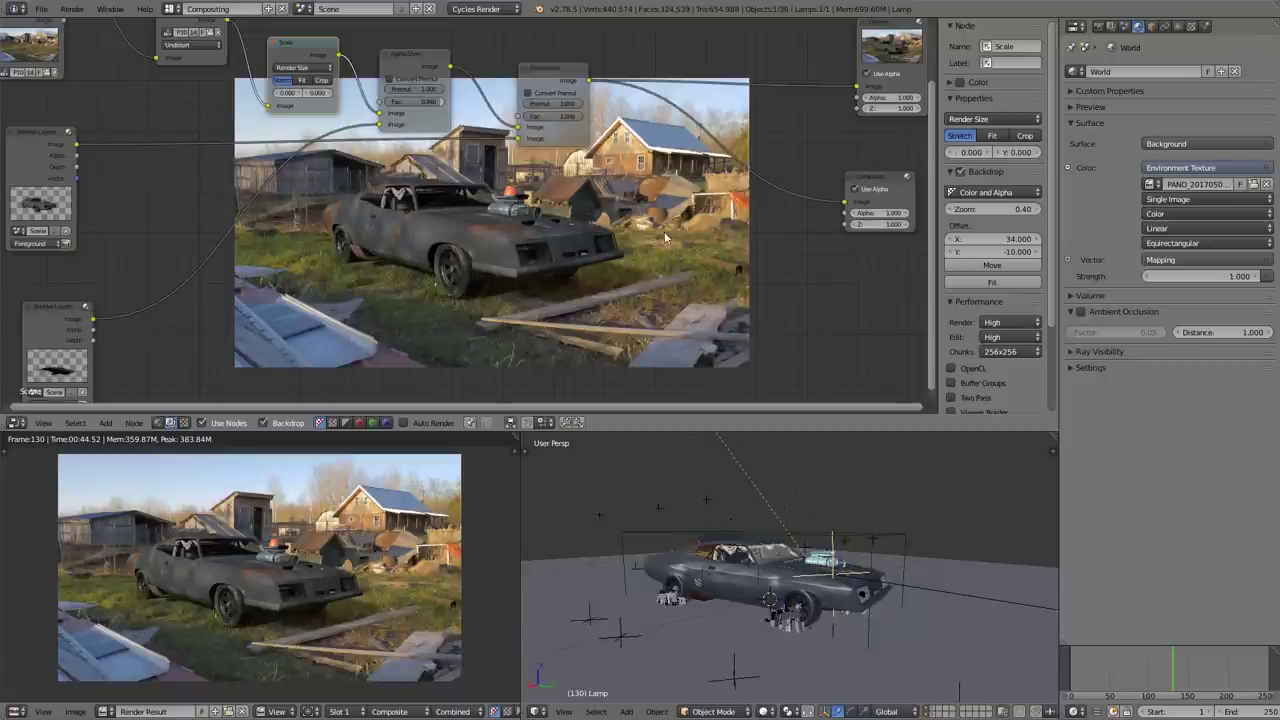
pyautogui.keyDown('alt'); pyautogui.moveTo(689, 219); pyautogui.dragTo(737, 268); pyautogui.keyUp('alt')
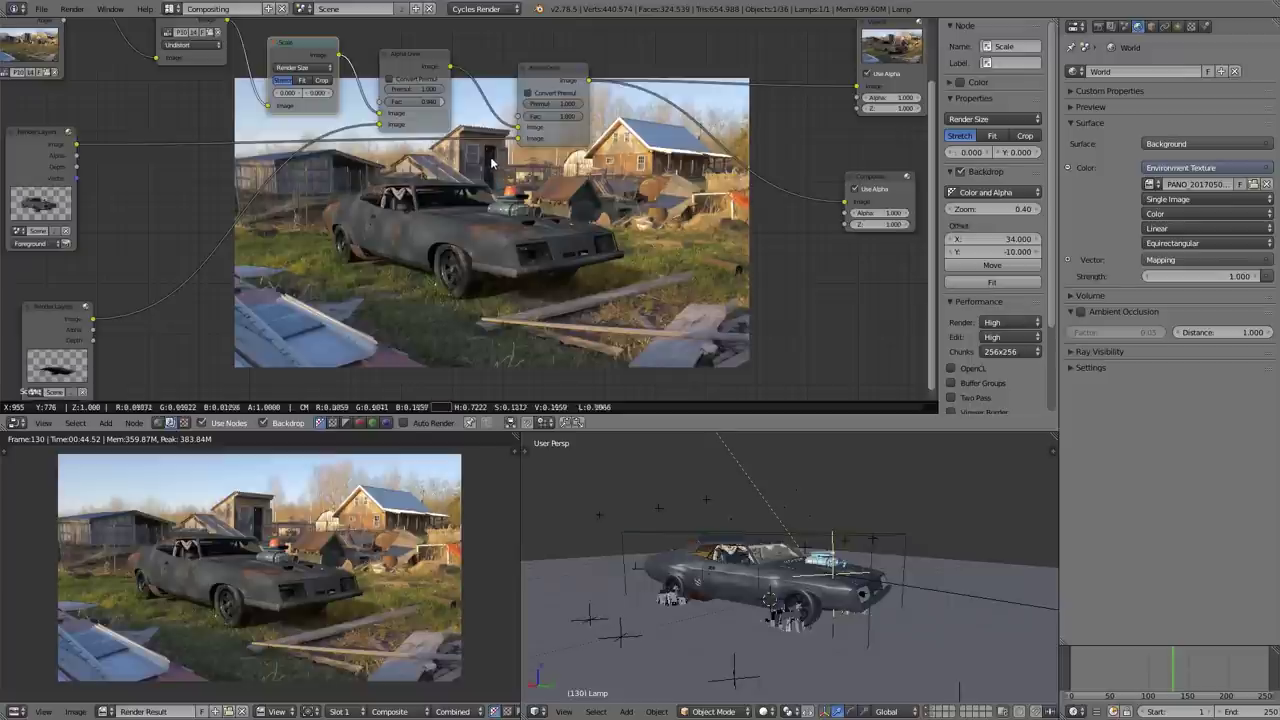
pyautogui.scroll(1, 462, 268)
pyautogui.keyDown('alt'); pyautogui.moveTo(485, 292); pyautogui.dragTo(485, 292); pyautogui.keyUp('alt')
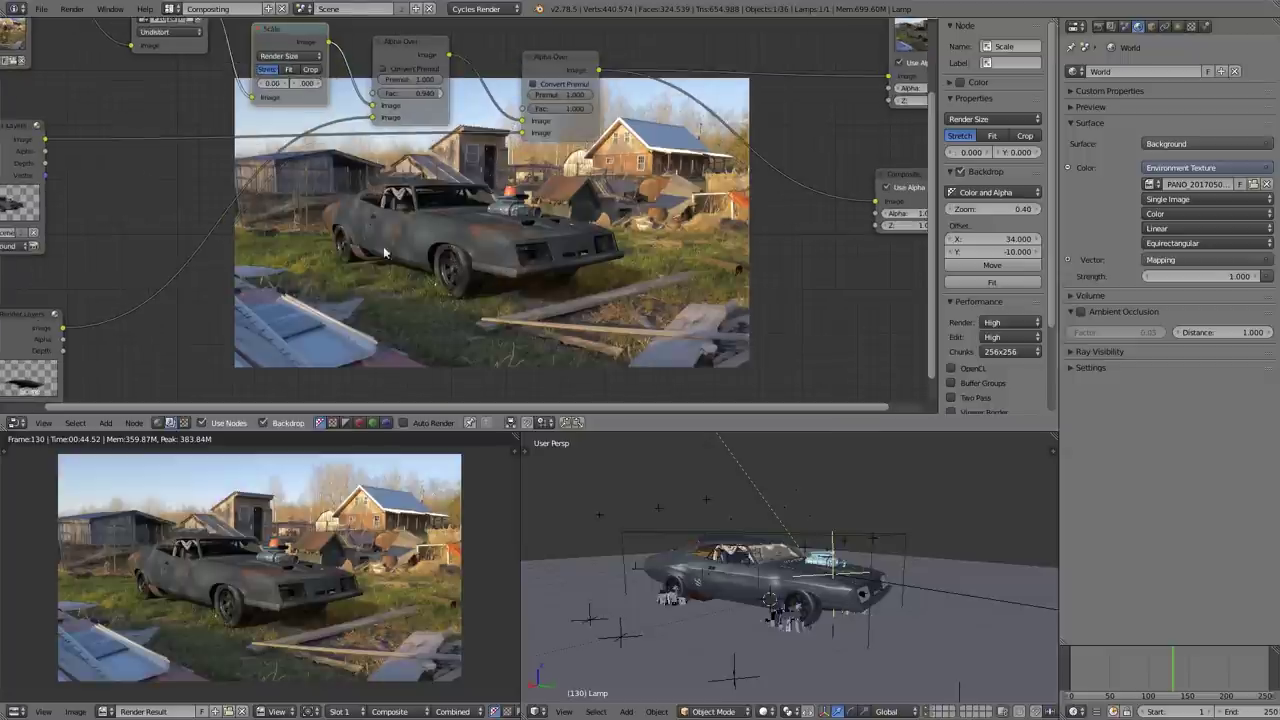
# Step: Match the car shadow's darkness to the footage by setting the first Alpha Over node's factor to 0.91, sampling shadow pixels in between
pyautogui.click(420, 92)
pyautogui.press('Return')
pyautogui.keyDown('alt'); pyautogui.click(489, 295); pyautogui.keyUp('alt')
pyautogui.keyDown('alt'); pyautogui.moveTo(489, 295); pyautogui.dragTo(487, 287); pyautogui.keyUp('alt')
pyautogui.click(423, 93)
pyautogui.write('1')
pyautogui.press('Return')
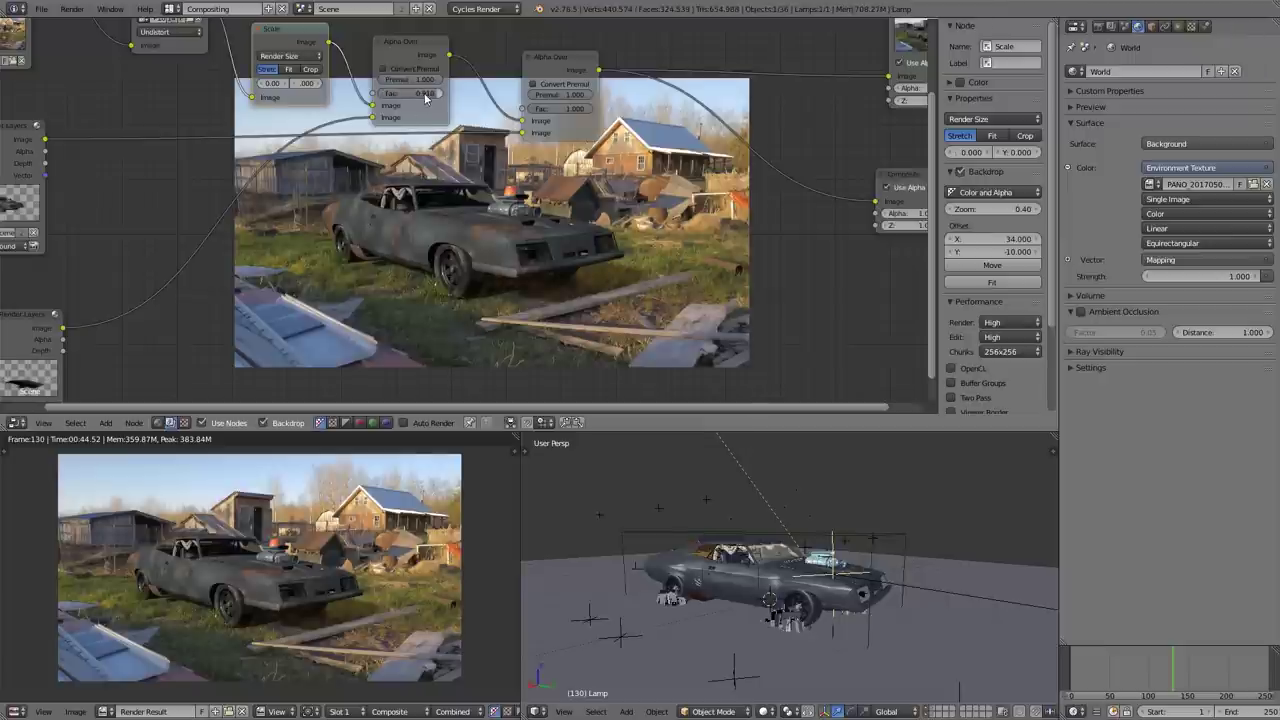
# Step: Move the Foreground Render Layers node farther from the Alpha Over nodes to make room for another node
pyautogui.scroll(-2, 604, 226)
pyautogui.moveTo(604, 226); pyautogui.dragTo(573, 198, button='middle')
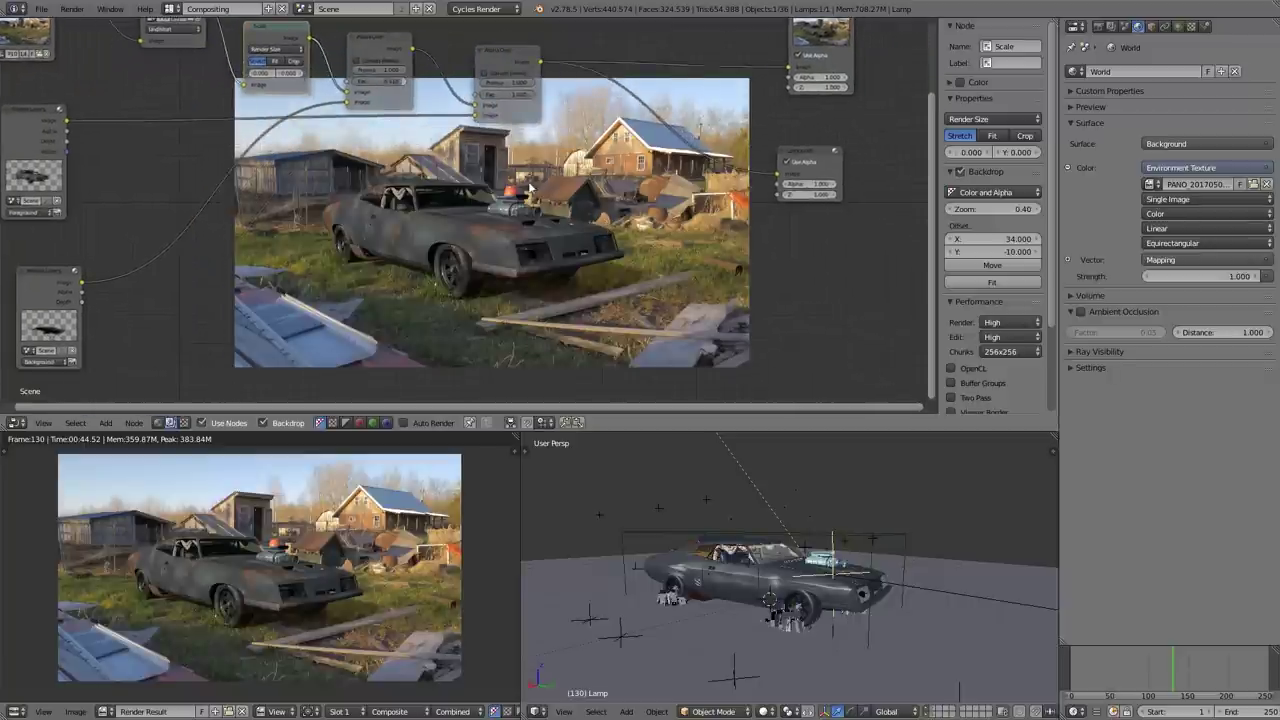
pyautogui.scroll(1, 540, 180)
pyautogui.moveTo(486, 147); pyautogui.dragTo(497, 161, button='middle')
pyautogui.moveTo(405, 211); pyautogui.dragTo(534, 250, button='middle')
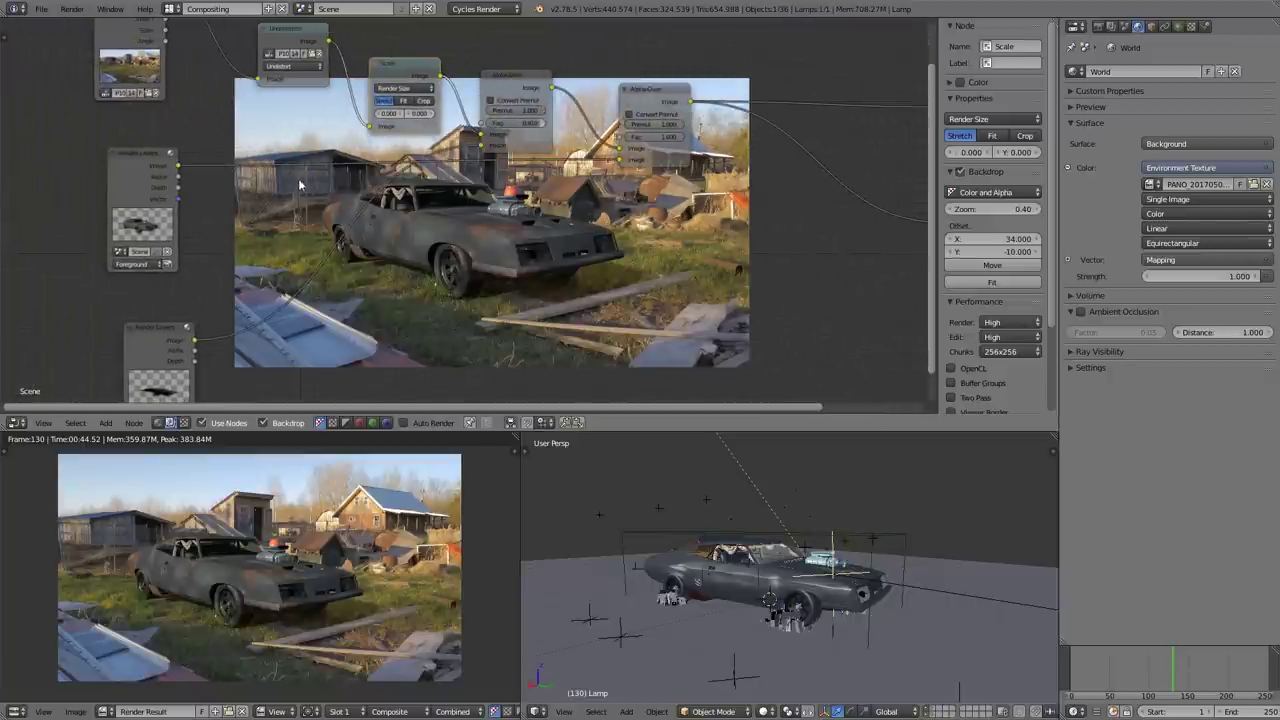
pyautogui.moveTo(160, 165); pyautogui.dragTo(103, 166)
pyautogui.scroll(2, 140, 170)
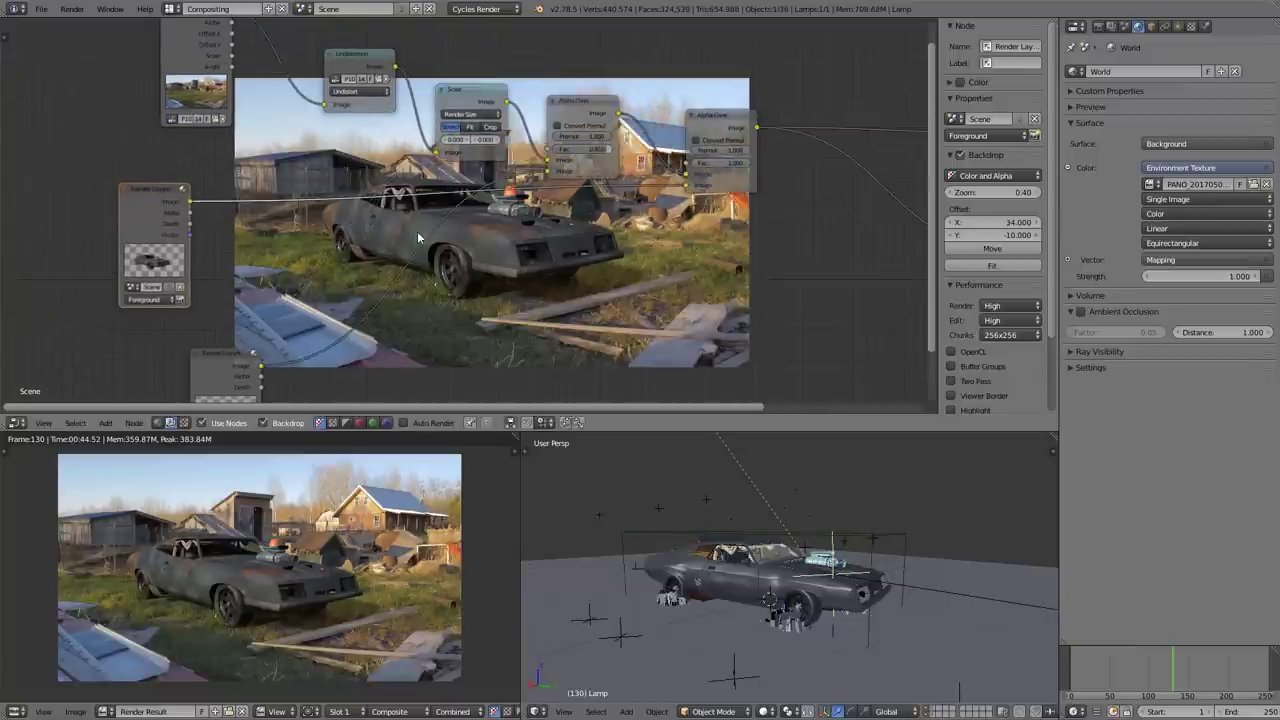
pyautogui.moveTo(297, 255); pyautogui.dragTo(322, 263, button='middle')
# Step: Insert a Color Balance node on the Foreground layer's image link and set its correction formula to Offset/Power/Slope (ASC-CDL)
pyautogui.hotkey('shift', 'a')
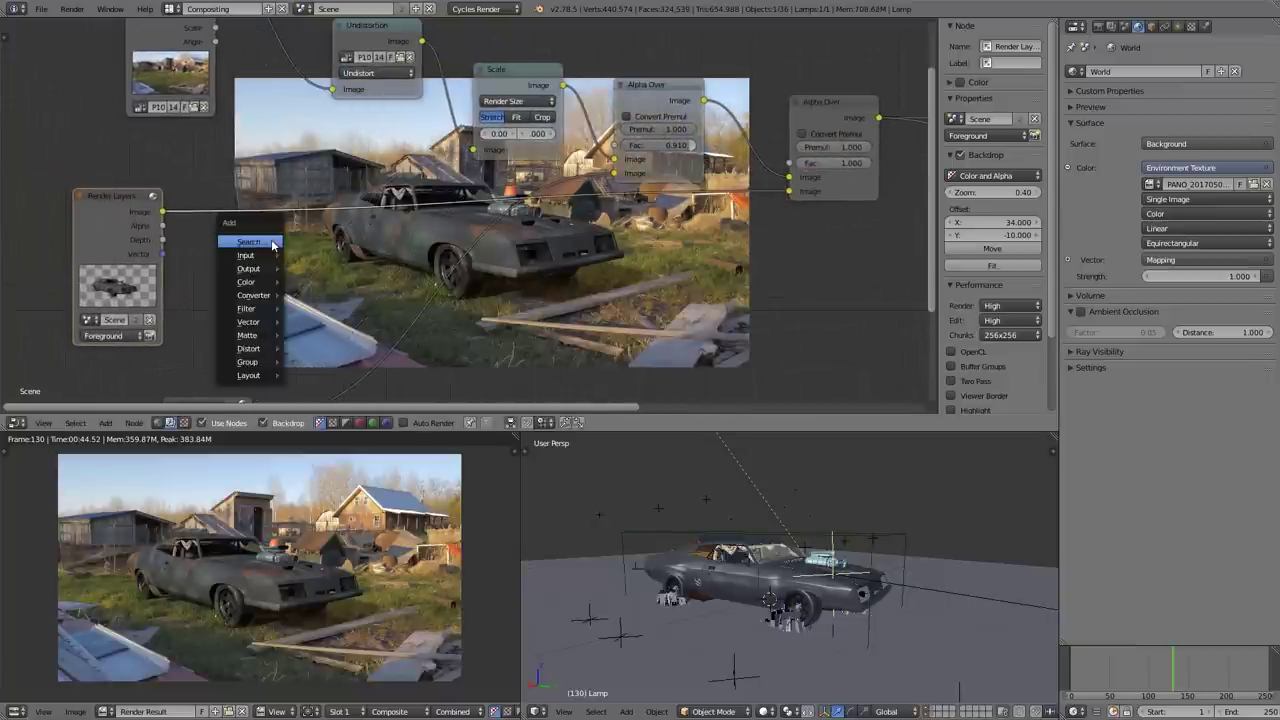
pyautogui.moveTo(250, 257)
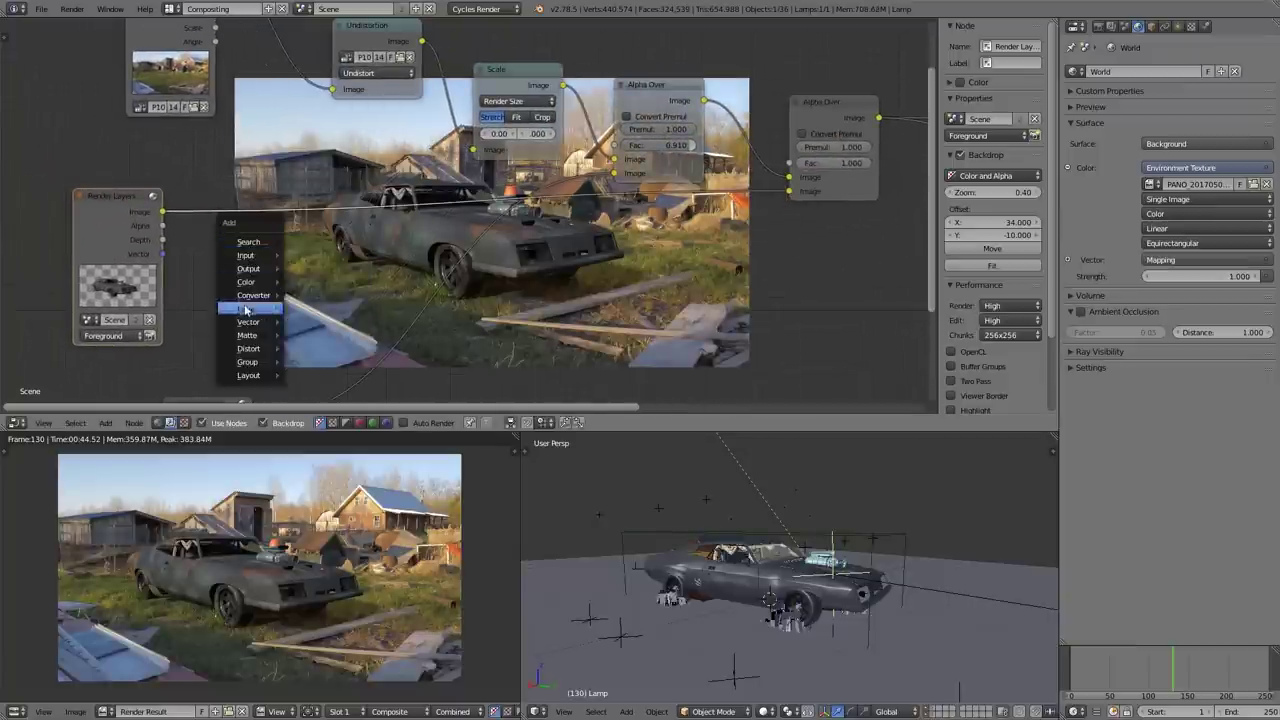
pyautogui.moveTo(248, 283)
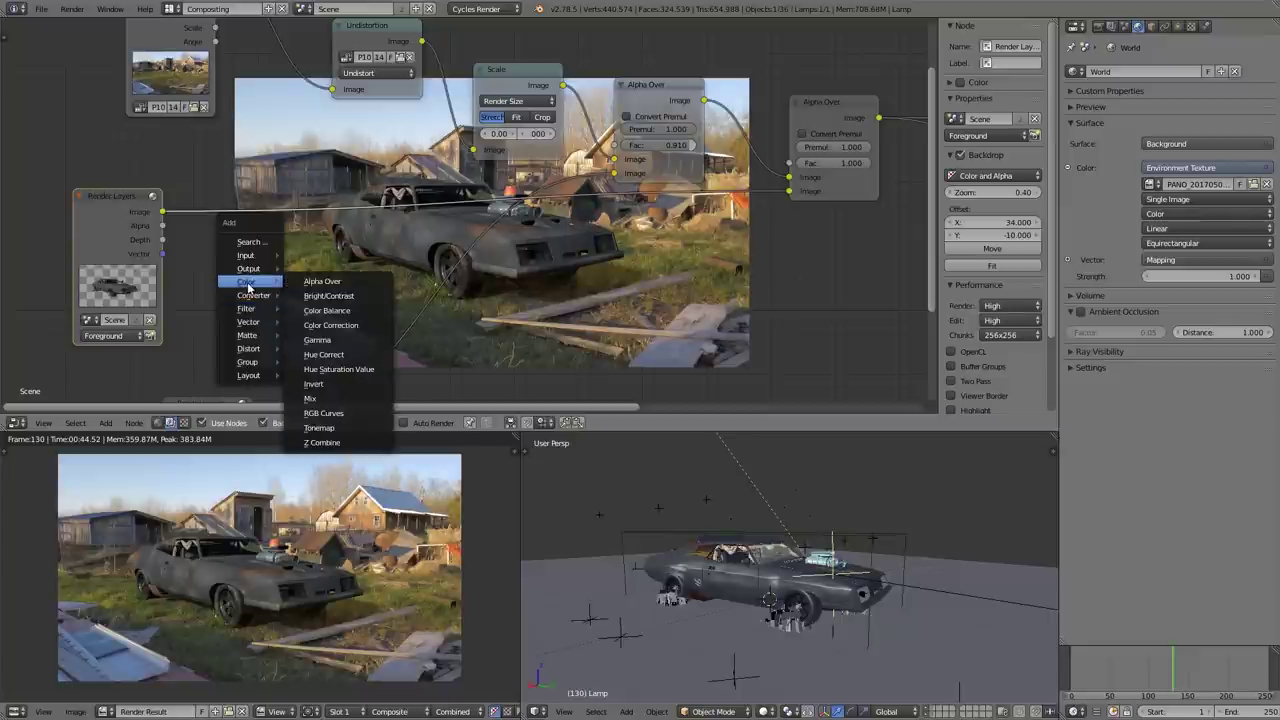
pyautogui.click(333, 311)
pyautogui.click(209, 157)
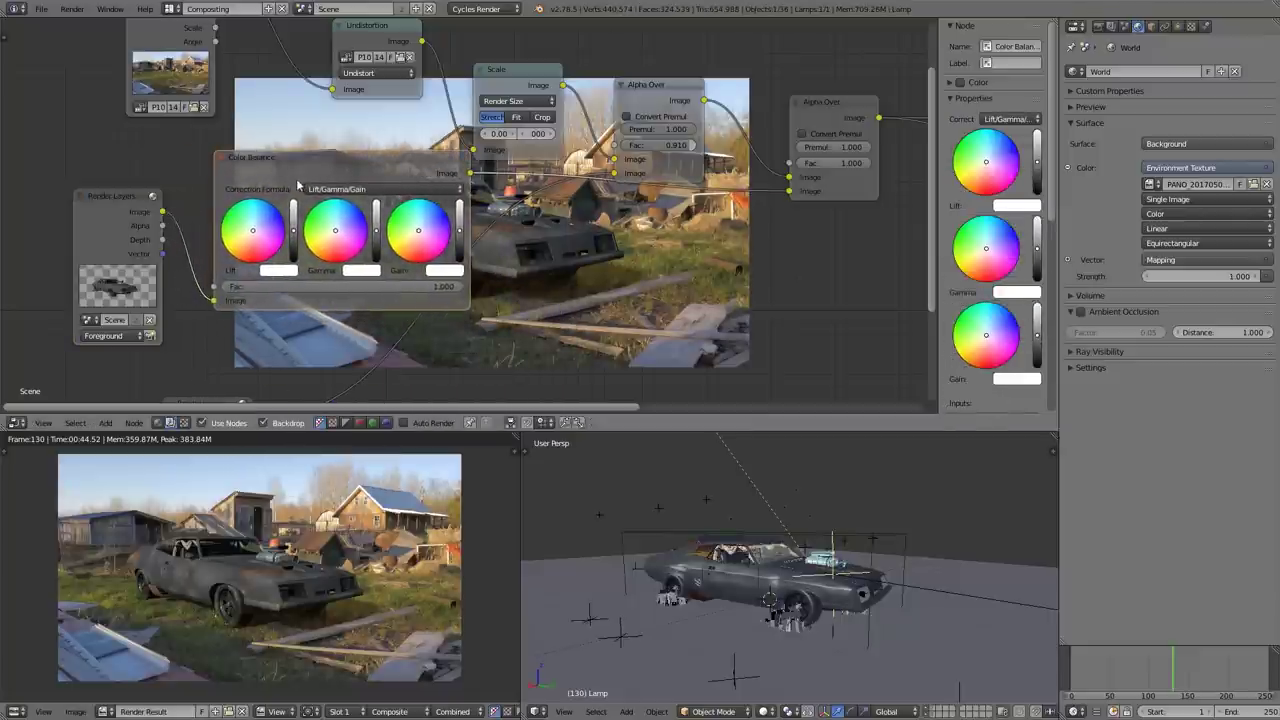
pyautogui.click(349, 189)
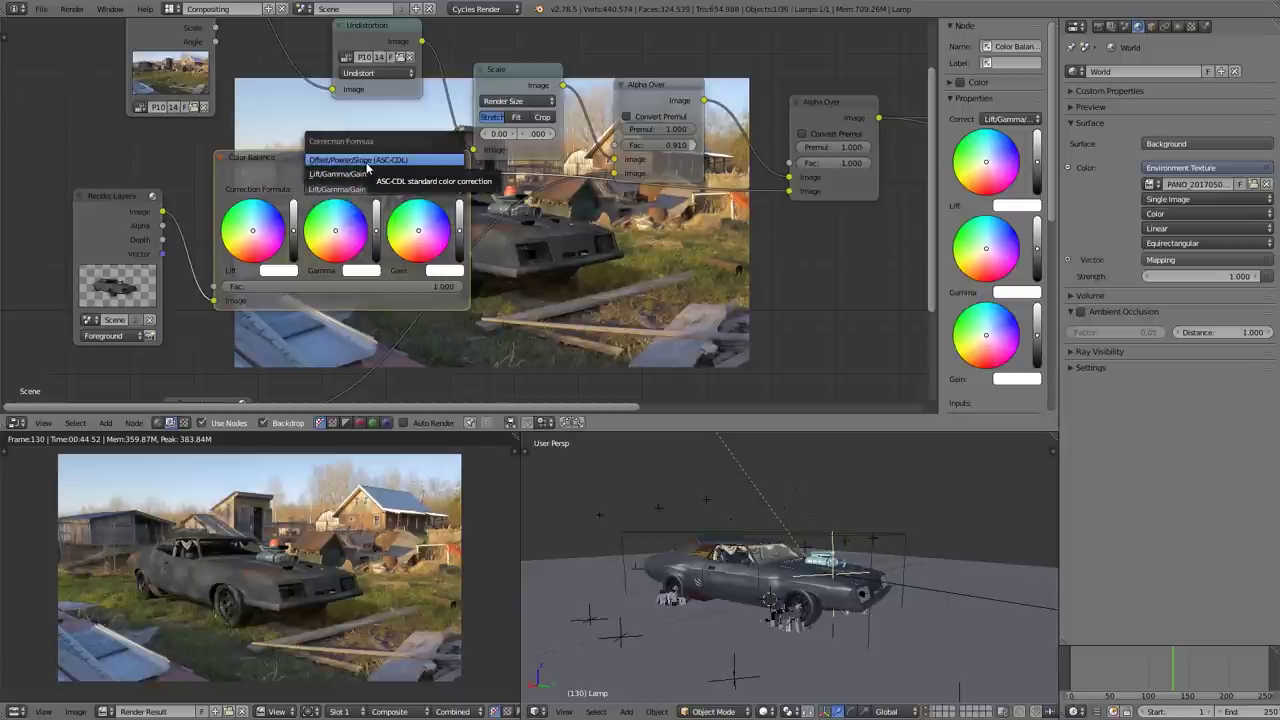
pyautogui.click(358, 160)
# Step: Raise the Color Balance node's Offset color to 0.007 in all three channels to lift the car's dark tones
pyautogui.moveTo(535, 265); pyautogui.dragTo(436, 205, button='middle')
pyautogui.click(260, 178)
pyautogui.click(256, 150)
pyautogui.scroll(2, 337, 247)
pyautogui.scroll(1, 330, 216)
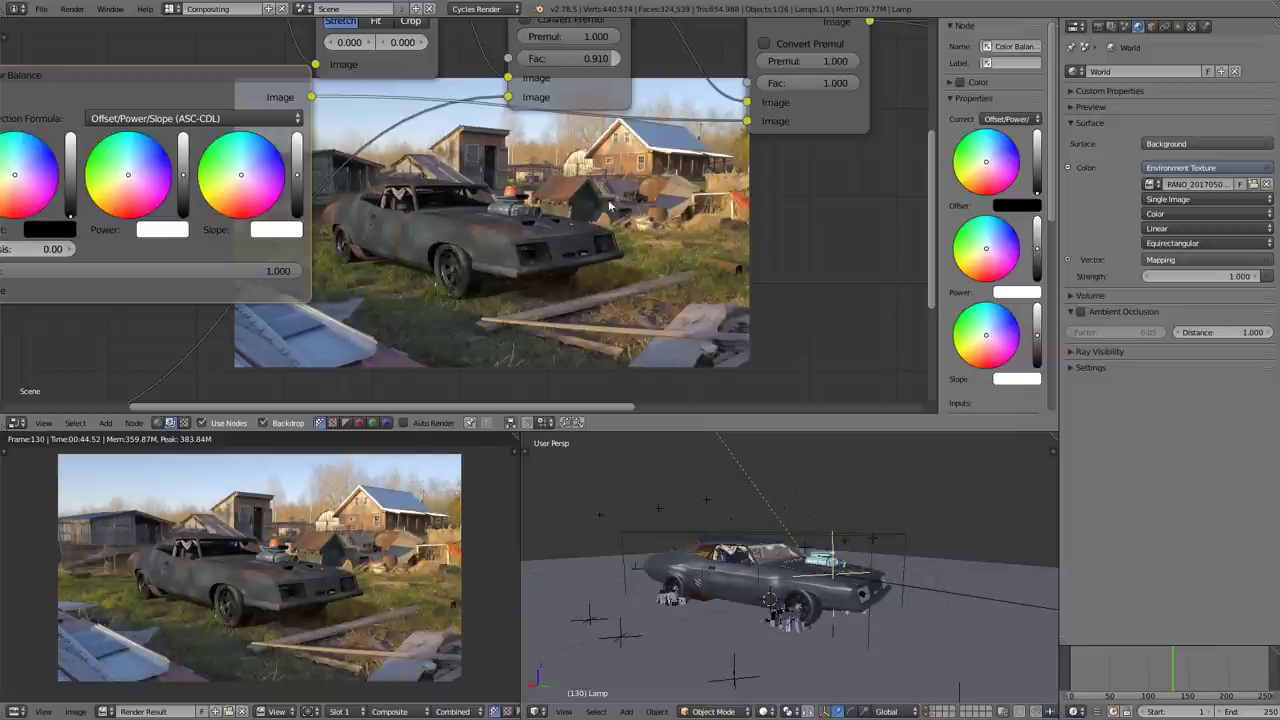
pyautogui.moveTo(556, 218); pyautogui.dragTo(580, 223, button='middle')
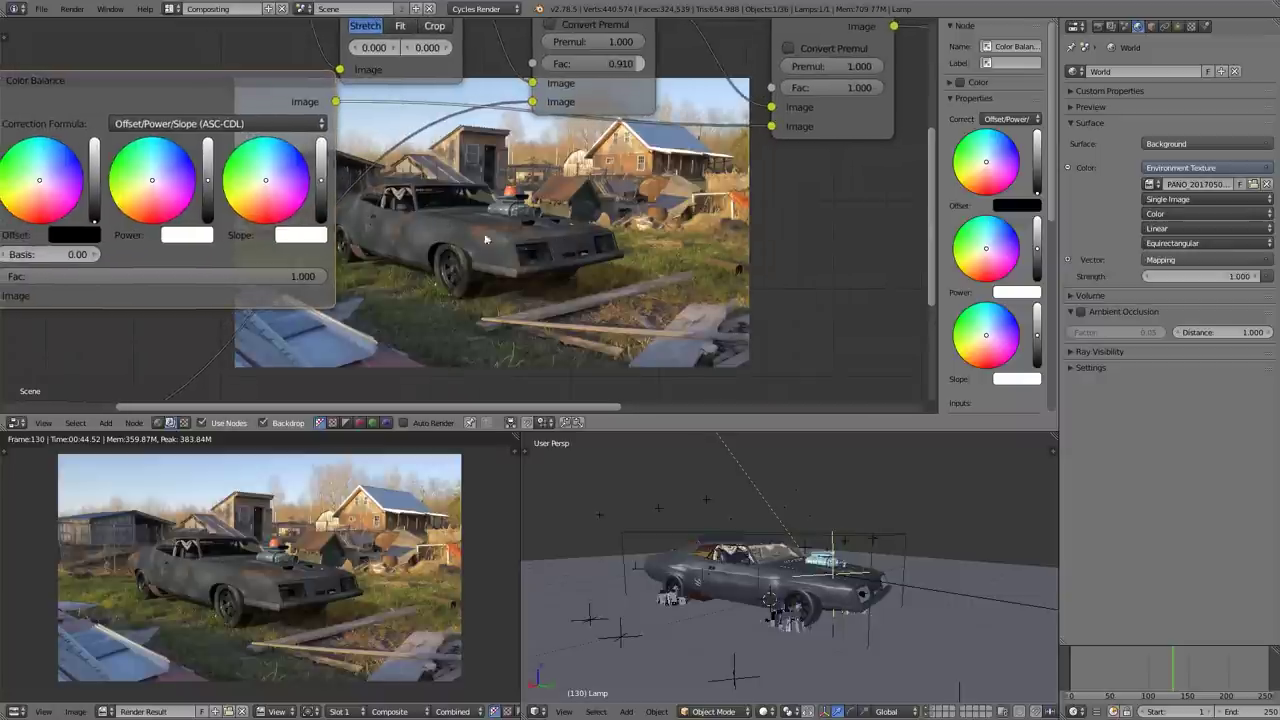
pyautogui.click(86, 235)
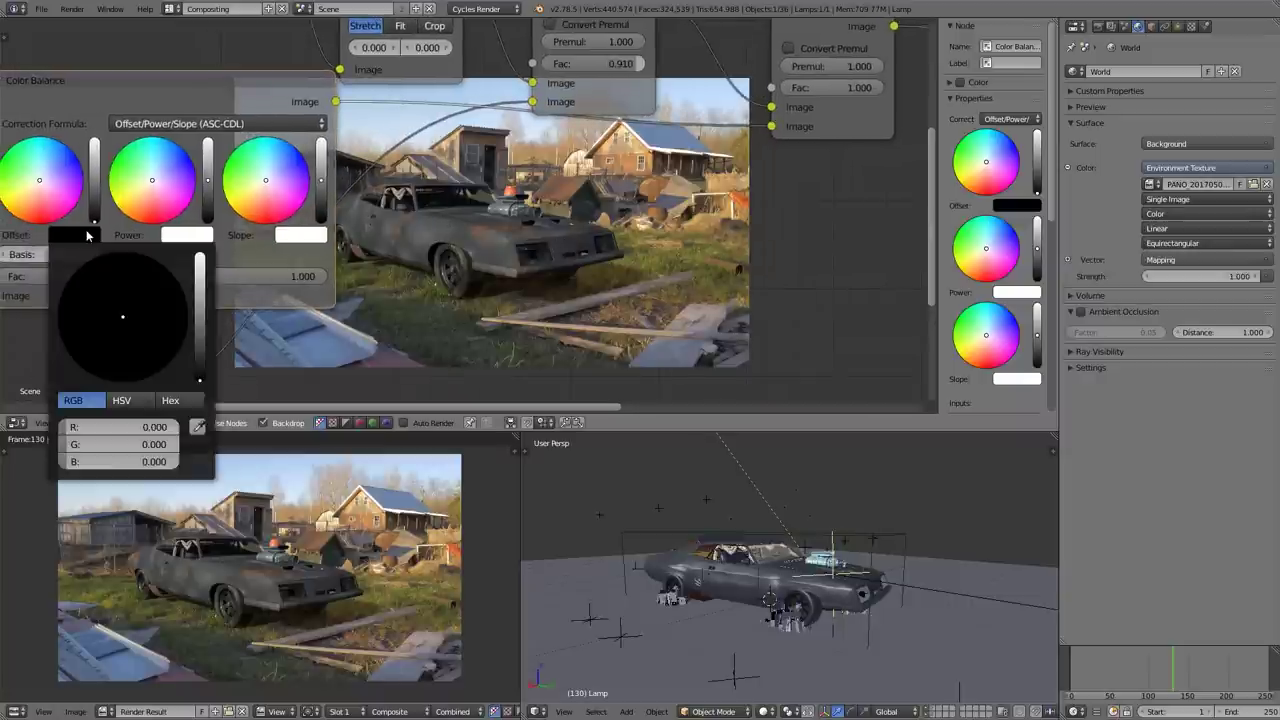
pyautogui.moveTo(199, 379); pyautogui.dragTo(200, 380)
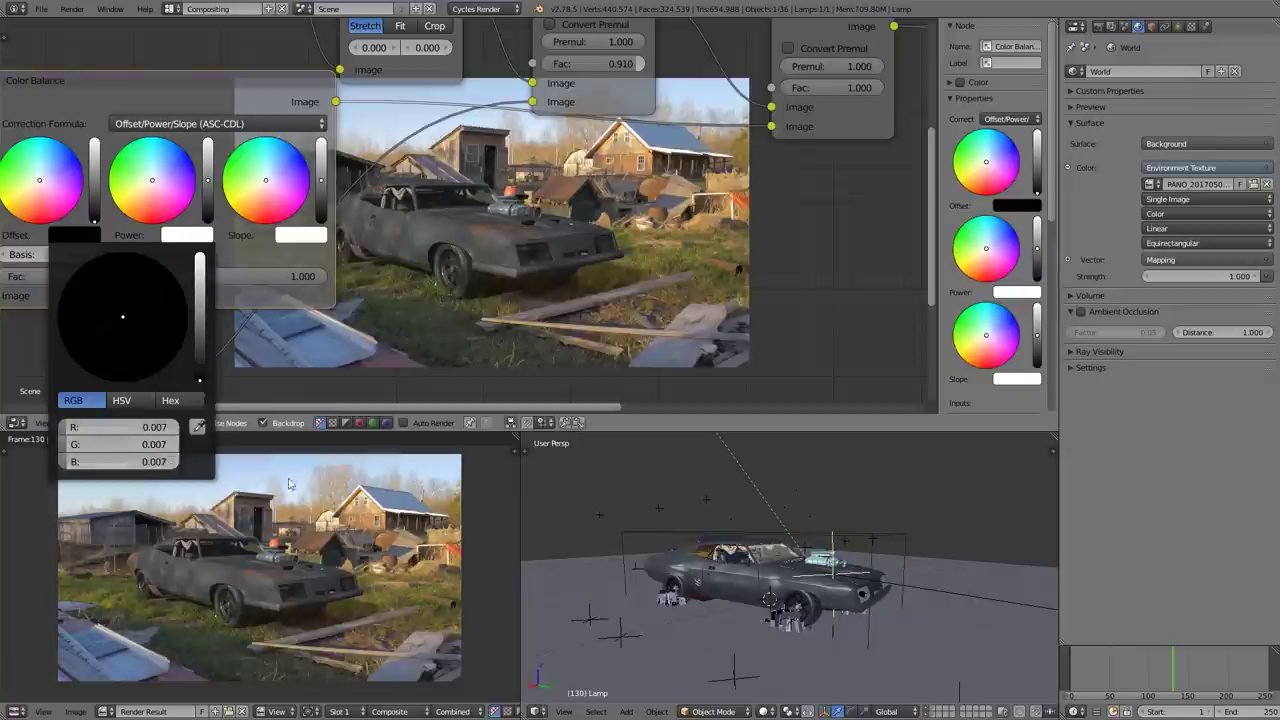
# Step: Tint the Offset color slightly red by setting green to 0.006 and lowering blue, and check the car up close in the render result
pyautogui.click(84, 236)
pyautogui.click(154, 444)
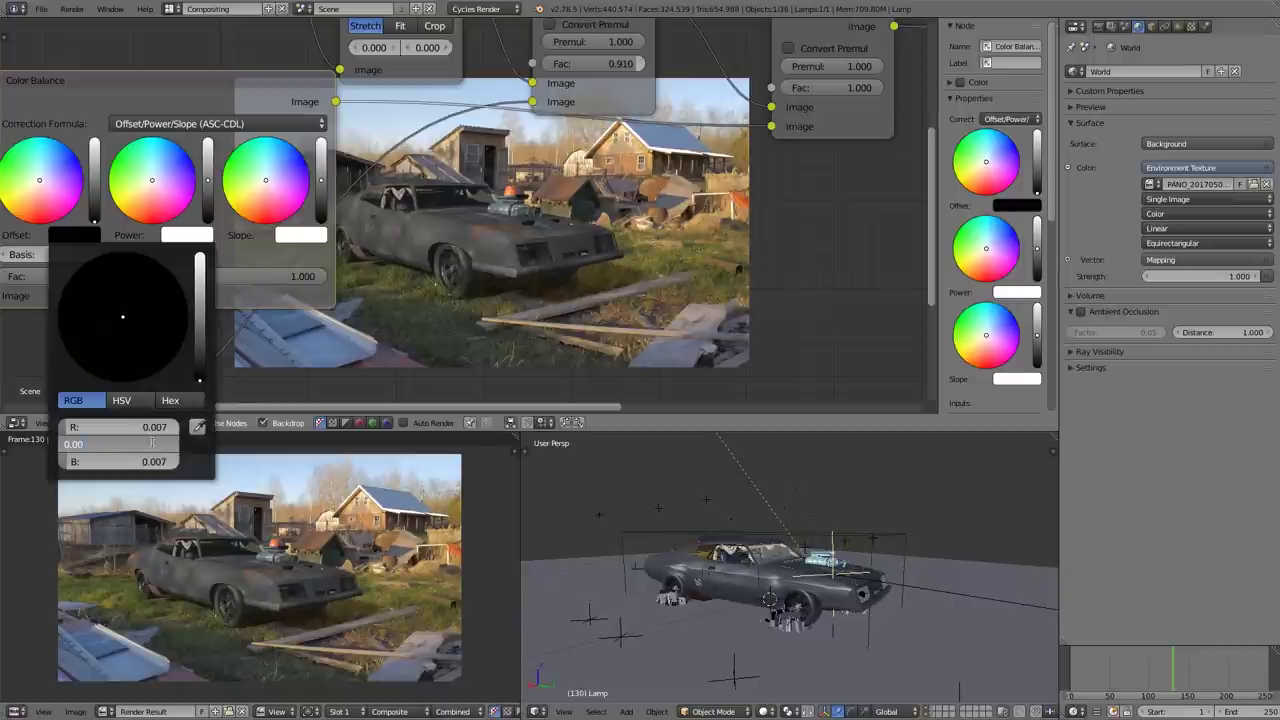
pyautogui.click(146, 462)
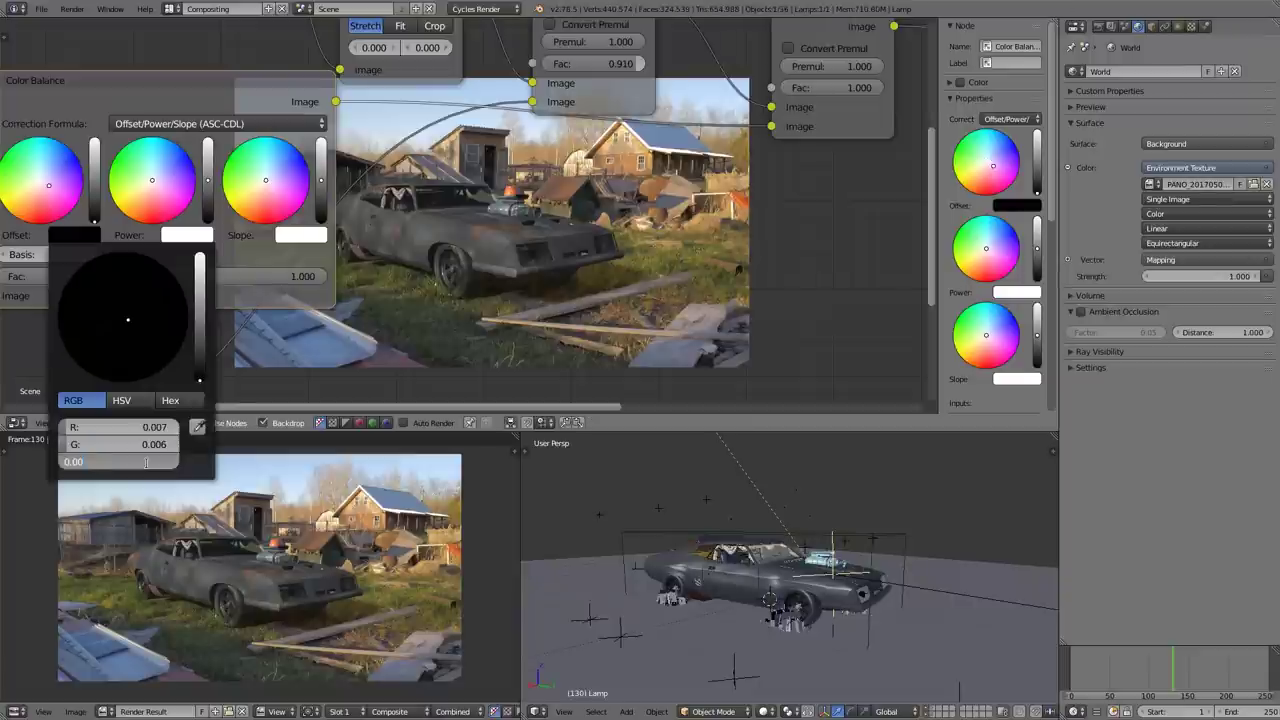
pyautogui.press('Return')
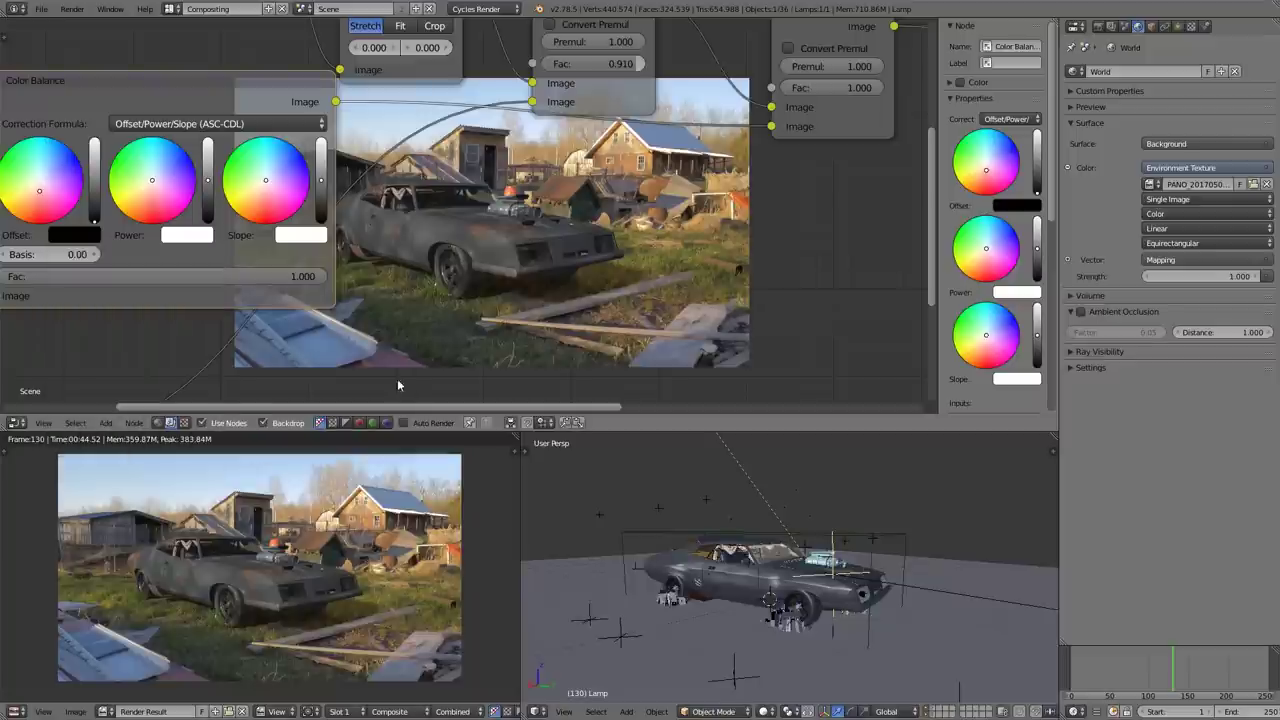
pyautogui.scroll(4, 350, 583)
pyautogui.moveTo(354, 625); pyautogui.dragTo(363, 590, button='middle')
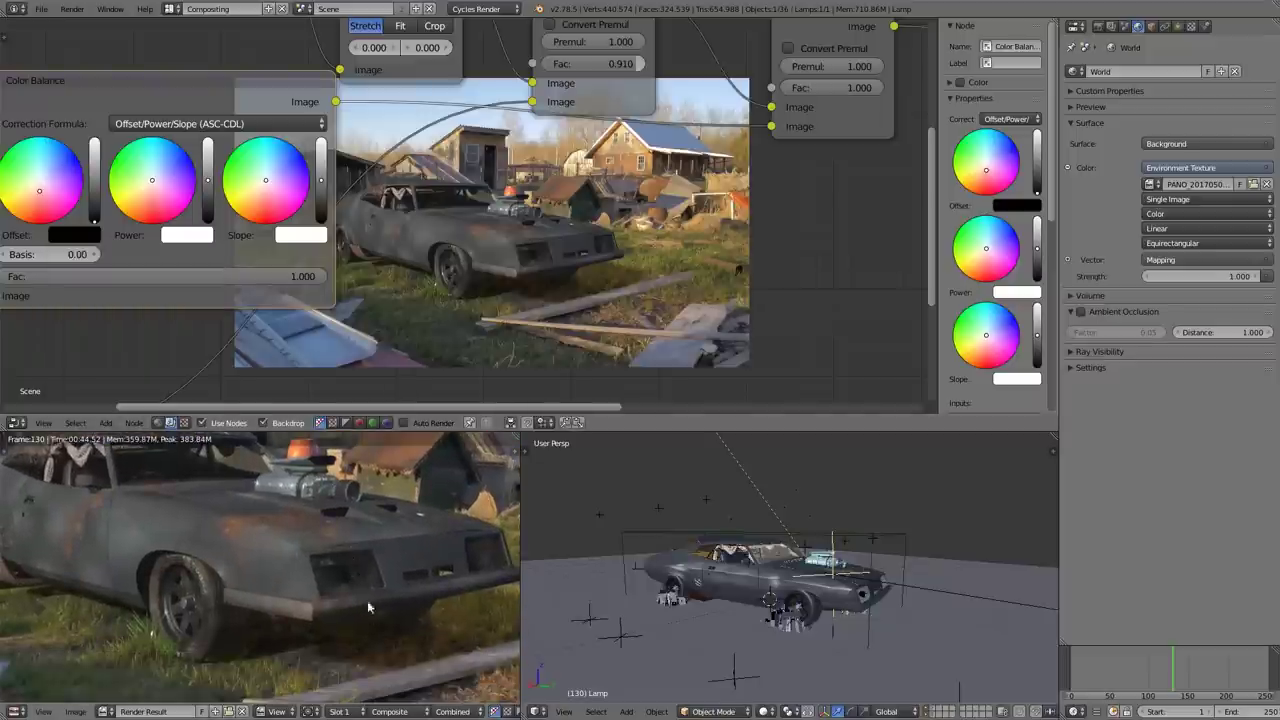
pyautogui.scroll(-5, 265, 590)
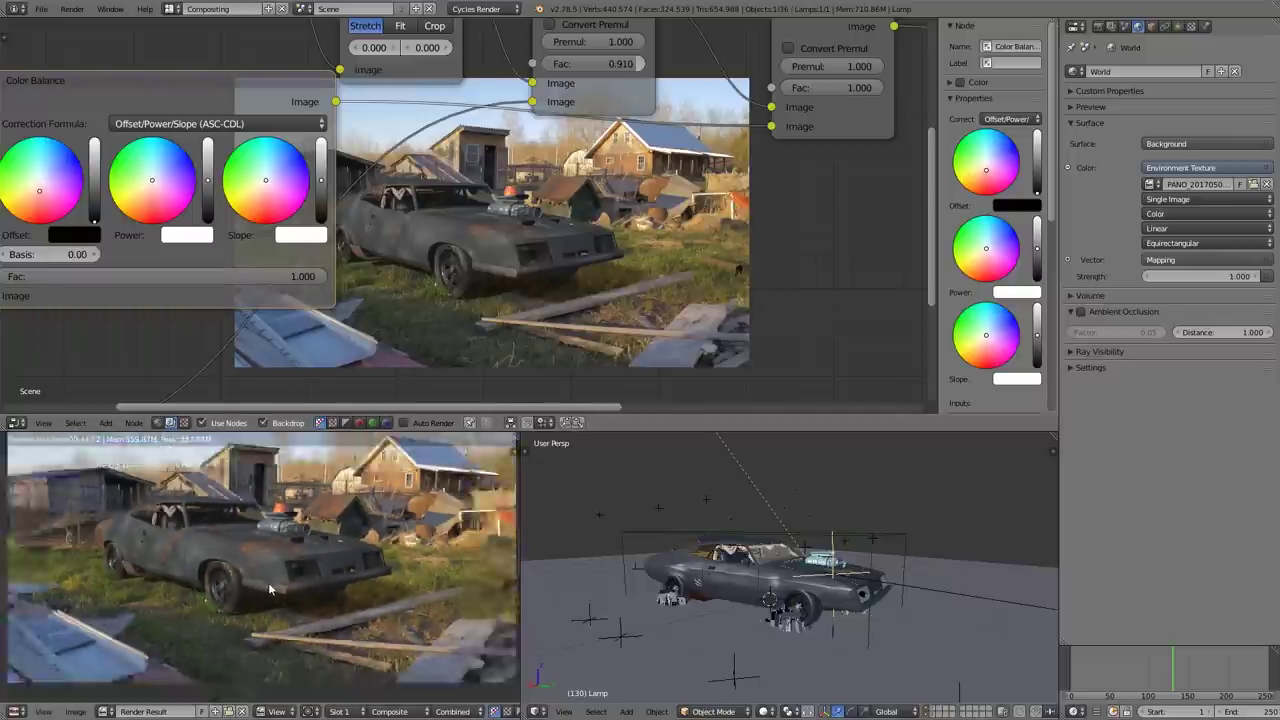
pyautogui.scroll(1, 325, 587)
# Step: Shift the Color Balance node's Power color slightly toward blue
pyautogui.scroll(-3, 420, 290)
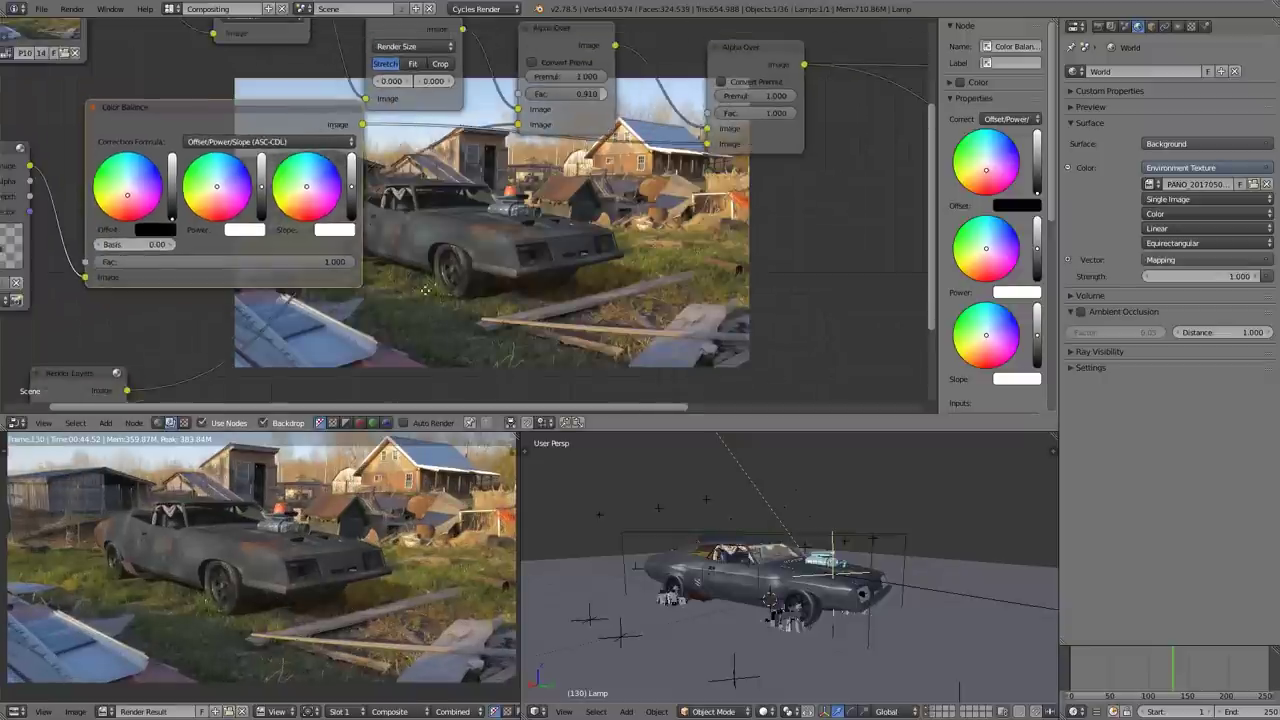
pyautogui.moveTo(420, 281); pyautogui.dragTo(452, 263, button='middle')
pyautogui.scroll(2, 452, 263)
pyautogui.scroll(6, 452, 263)
pyautogui.moveTo(408, 208); pyautogui.dragTo(550, 226, button='middle')
pyautogui.moveTo(153, 141)
pyautogui.mouseDown()
pyautogui.moveTo(195, 150)
pyautogui.moveTo(157, 131)
pyautogui.mouseUp()
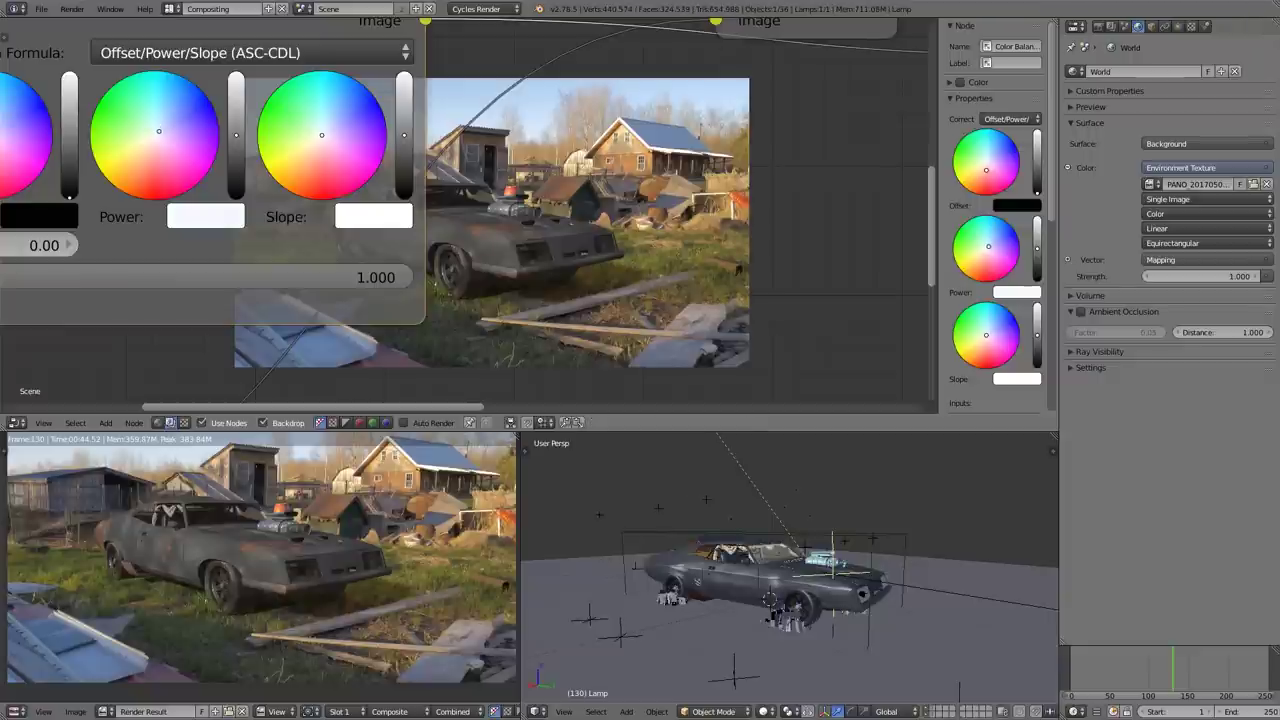
pyautogui.moveTo(157, 131); pyautogui.dragTo(160, 130)
pyautogui.moveTo(162, 130); pyautogui.dragTo(160, 127)
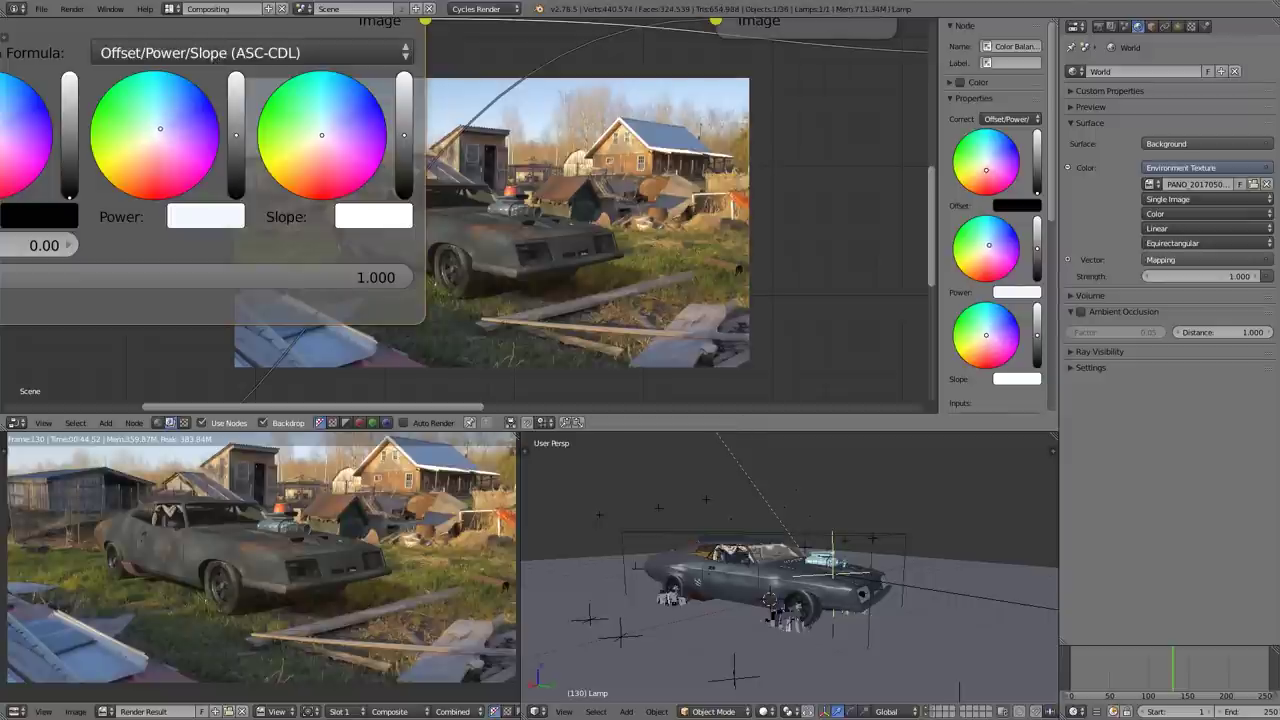
# Step: Shift the Color Balance node's Slope color slightly toward red and raise its brightness a little
pyautogui.scroll(-3, 443, 234)
pyautogui.moveTo(443, 234); pyautogui.dragTo(300, 228, button='middle')
pyautogui.scroll(5, 292, 228)
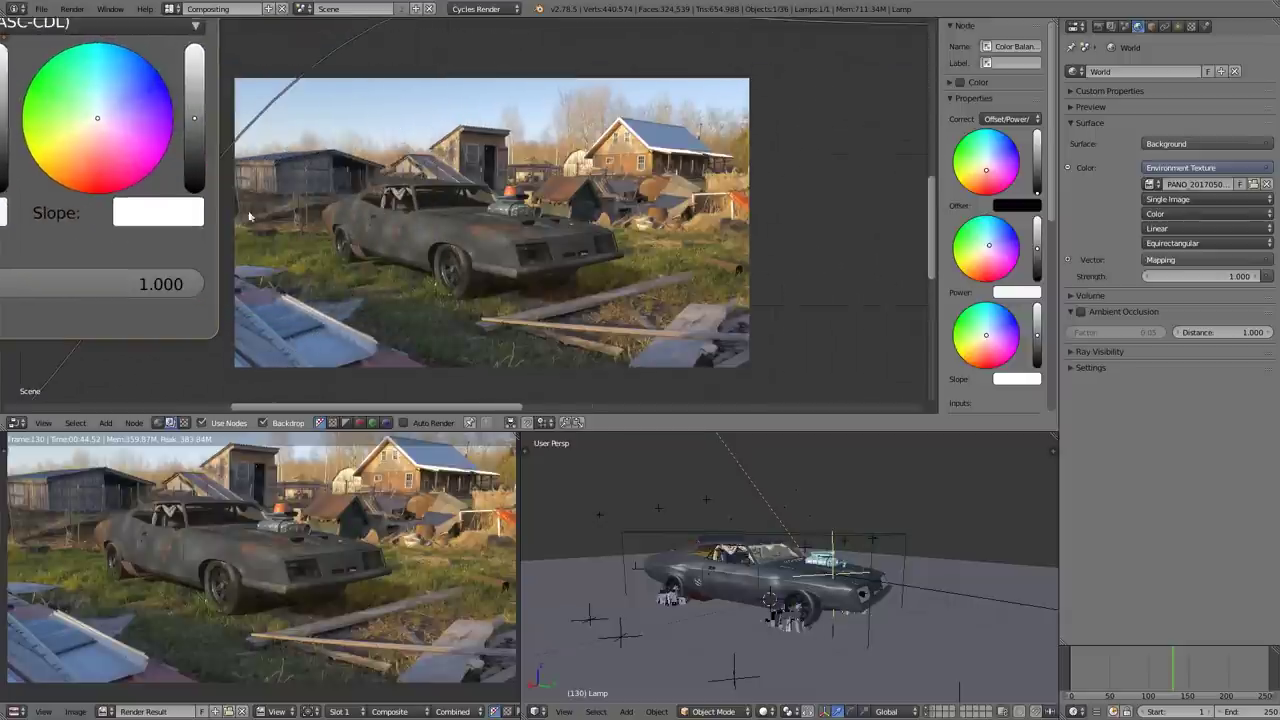
pyautogui.moveTo(97, 122); pyautogui.dragTo(93, 134)
pyautogui.scroll(-5, 474, 228)
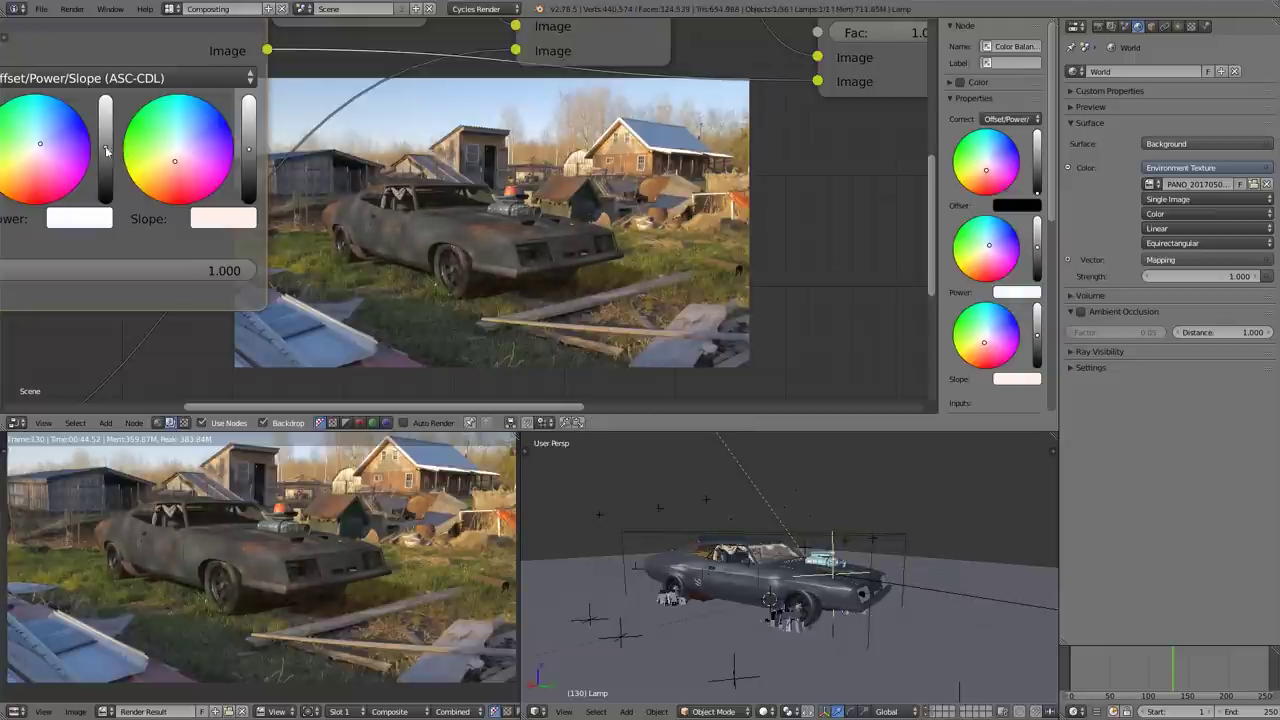
pyautogui.moveTo(252, 149); pyautogui.dragTo(252, 147)
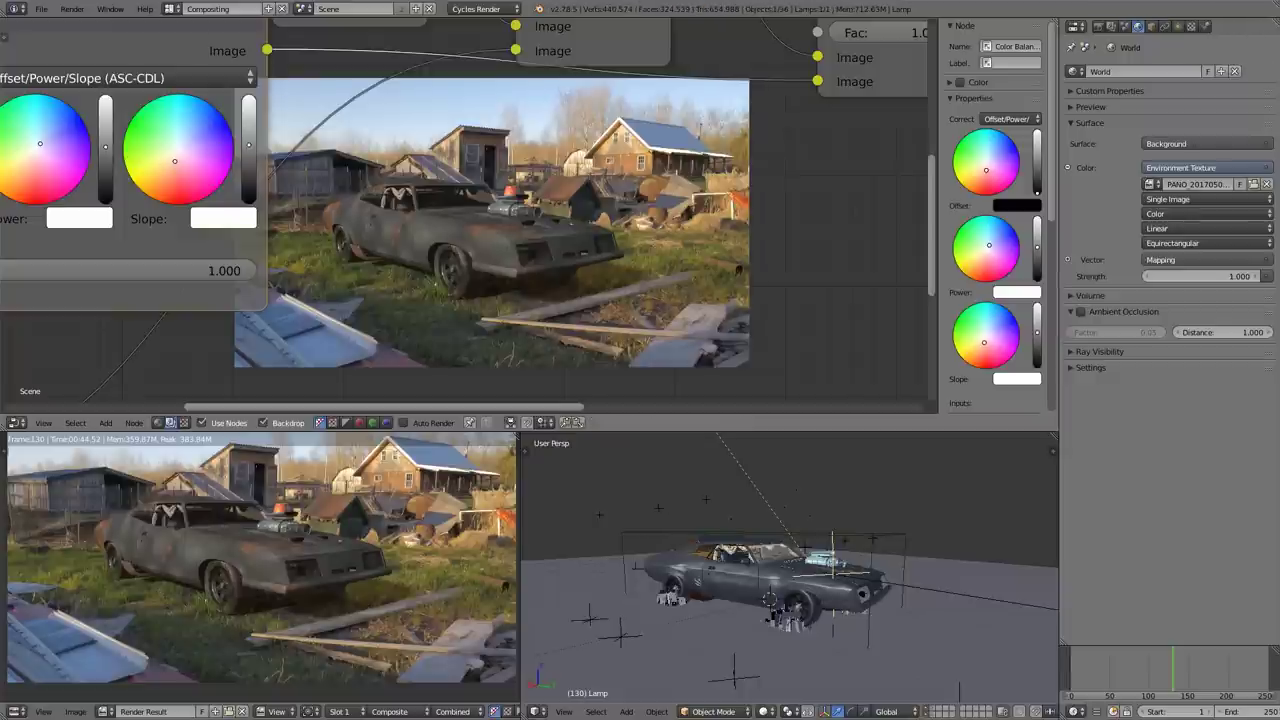
# Step: Fine-tune the factor of the first Alpha Over node that overlays the car's shadow layer
pyautogui.scroll(-3, 389, 147)
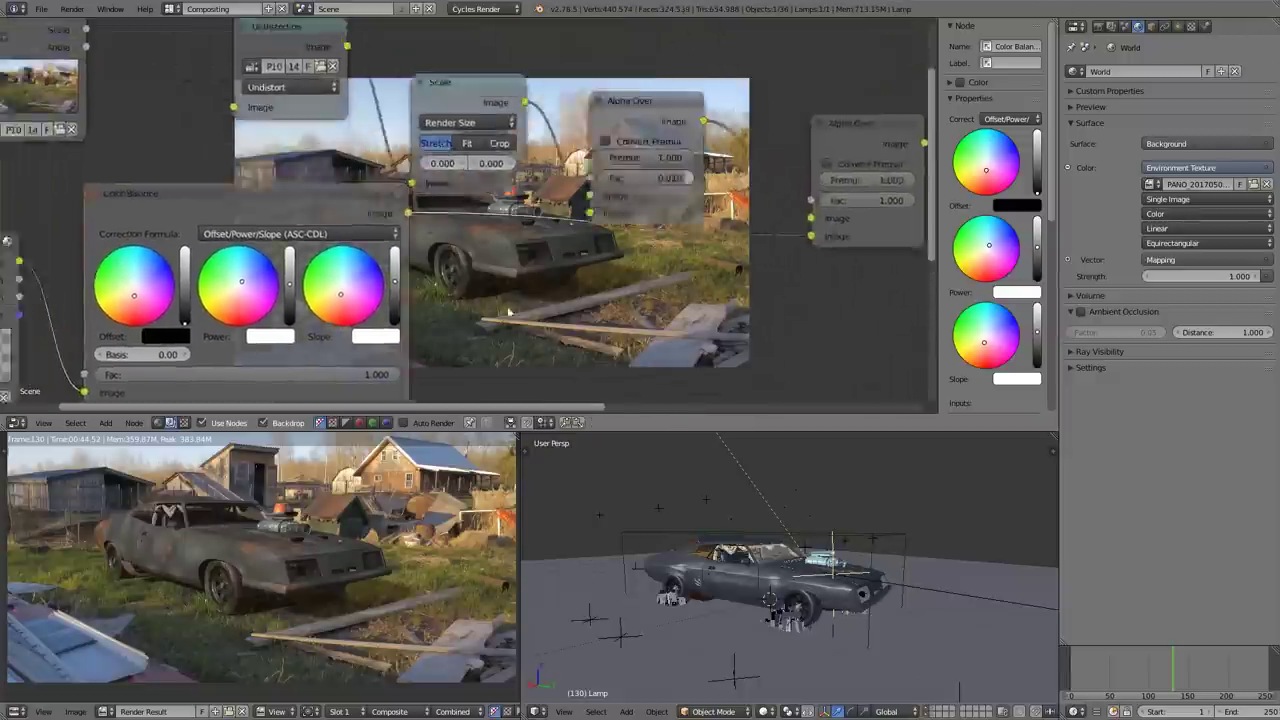
pyautogui.scroll(-1, 566, 210)
pyautogui.click(645, 183)
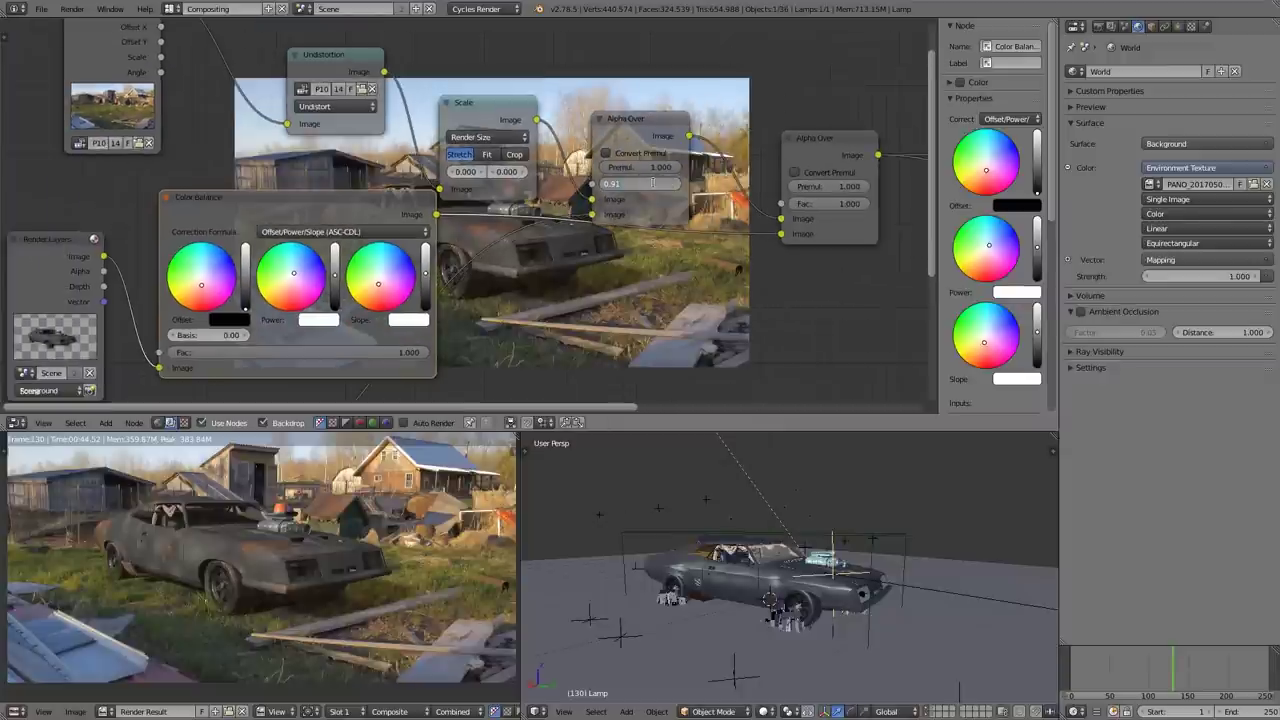
pyautogui.press('Return')
# Step: Select the second Alpha Over node and reduce the backdrop zoom to 0.33
pyautogui.moveTo(660, 291); pyautogui.dragTo(485, 260, button='middle')
pyautogui.scroll(-2, 489, 245)
pyautogui.scroll(-4, 489, 245)
pyautogui.click(571, 162)
pyautogui.moveTo(644, 207); pyautogui.dragTo(548, 115, button='middle')
pyautogui.press('v')
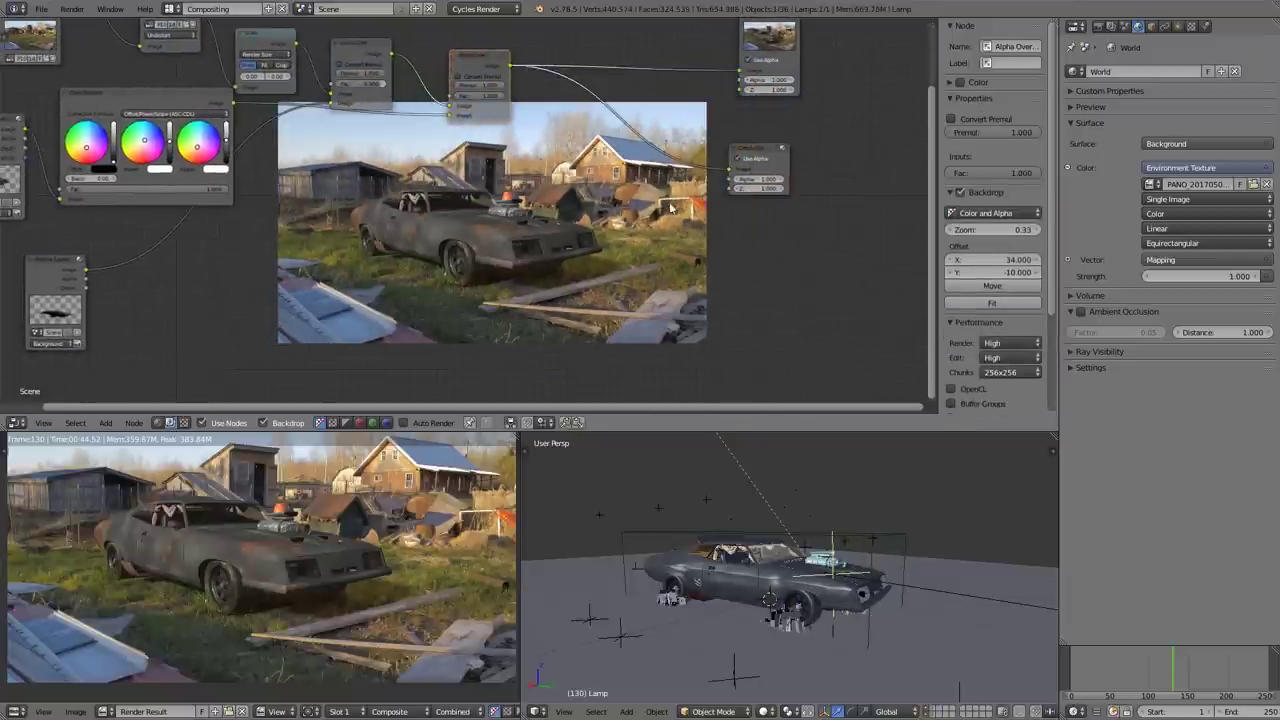
# Step: Examine the composited car body and the front wheel's contact with the grass up close in the backdrop
pyautogui.hotkey('alt', 'v')
pyautogui.hotkey('alt', 'v')
pyautogui.hotkey('alt', 'v')
pyautogui.hotkey('alt', 'v')
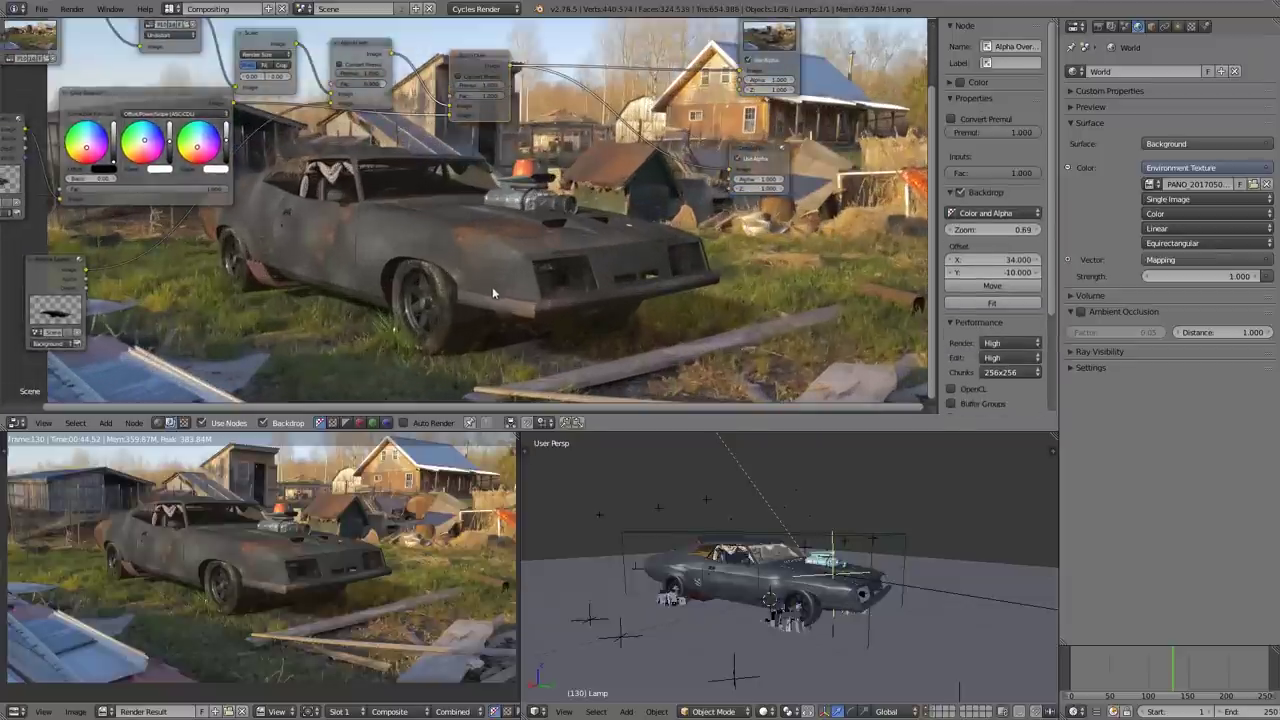
pyautogui.keyDown('alt'); pyautogui.moveTo(444, 293); pyautogui.dragTo(585, 269, button='middle'); pyautogui.keyUp('alt')
pyautogui.hotkey('alt', 'v')
pyautogui.scroll(3, 379, 284)
pyautogui.hotkey('alt', 'v')
pyautogui.hotkey('alt', 'v')
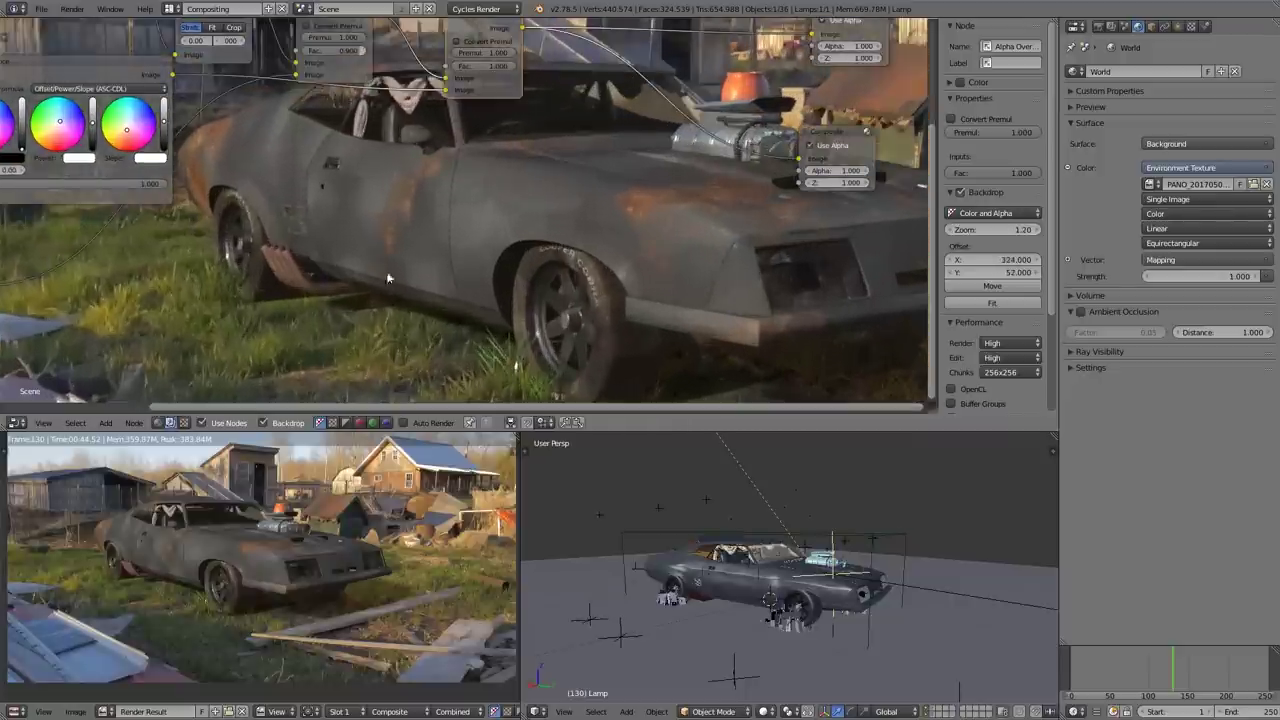
pyautogui.keyDown('alt'); pyautogui.moveTo(551, 382); pyautogui.dragTo(624, 194, button='middle'); pyautogui.keyUp('alt')
pyautogui.hotkey('alt', 'v')
pyautogui.hotkey('alt', 'v')
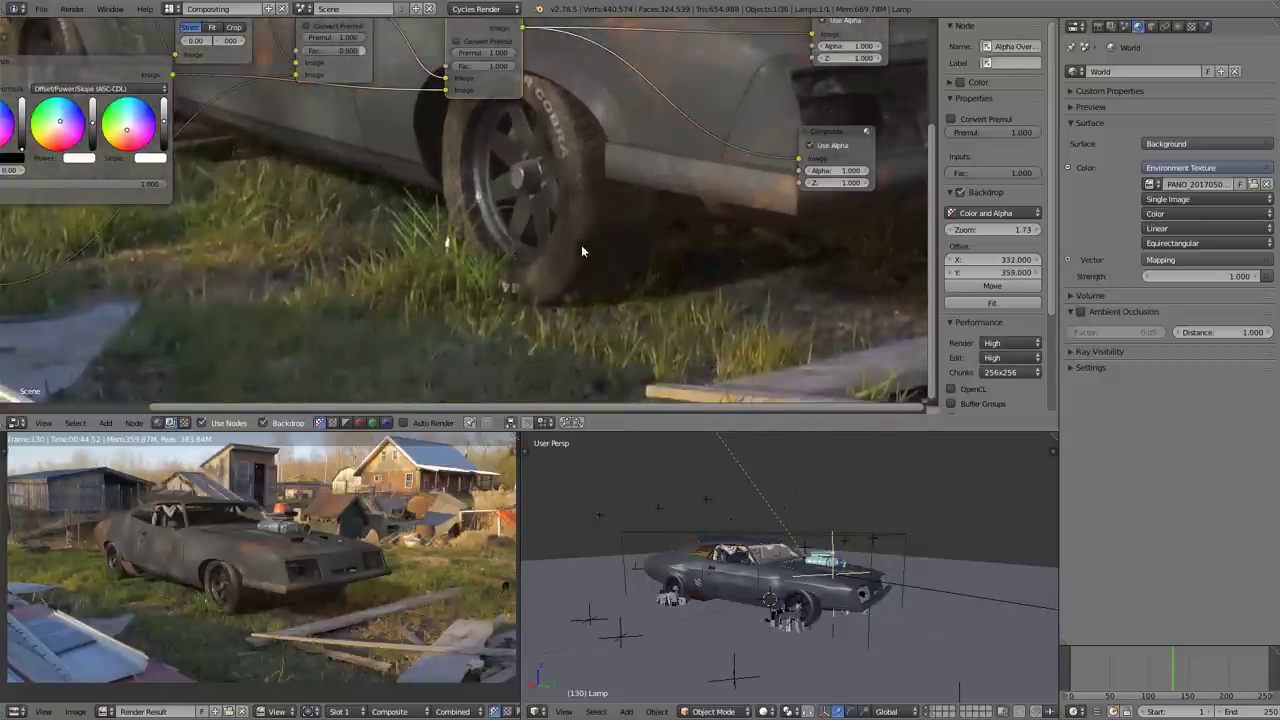
# Step: Make room in the node tree and insert a Bokeh Blur node between the Color Balance and second Alpha Over nodes
pyautogui.scroll(-2, 589, 218)
pyautogui.moveTo(386, 240); pyautogui.dragTo(624, 295, button='middle')
pyautogui.moveTo(210, 159); pyautogui.dragTo(31, 168)
pyautogui.moveTo(305, 130); pyautogui.dragTo(123, 139)
pyautogui.moveTo(342, 157); pyautogui.dragTo(285, 201, button='middle')
pyautogui.scroll(2, 284, 167)
pyautogui.hotkey('shift', 'a')
pyautogui.moveTo(265, 232)
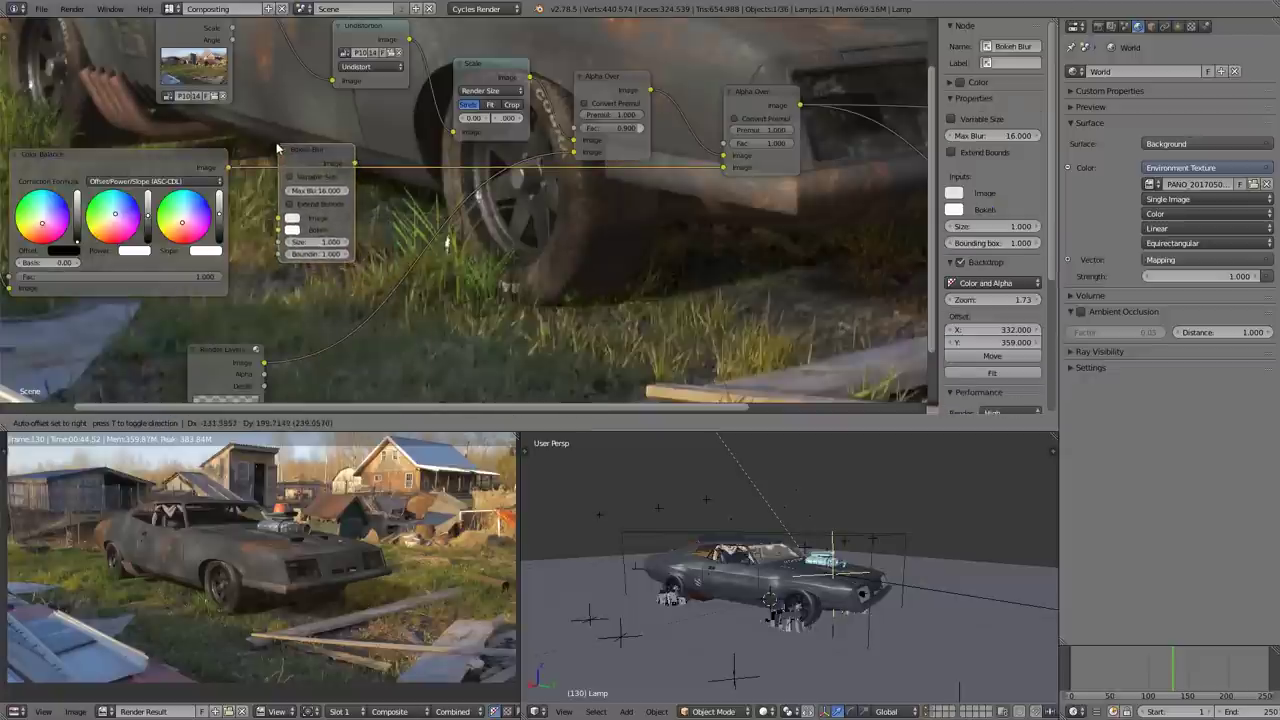
pyautogui.click(239, 95)
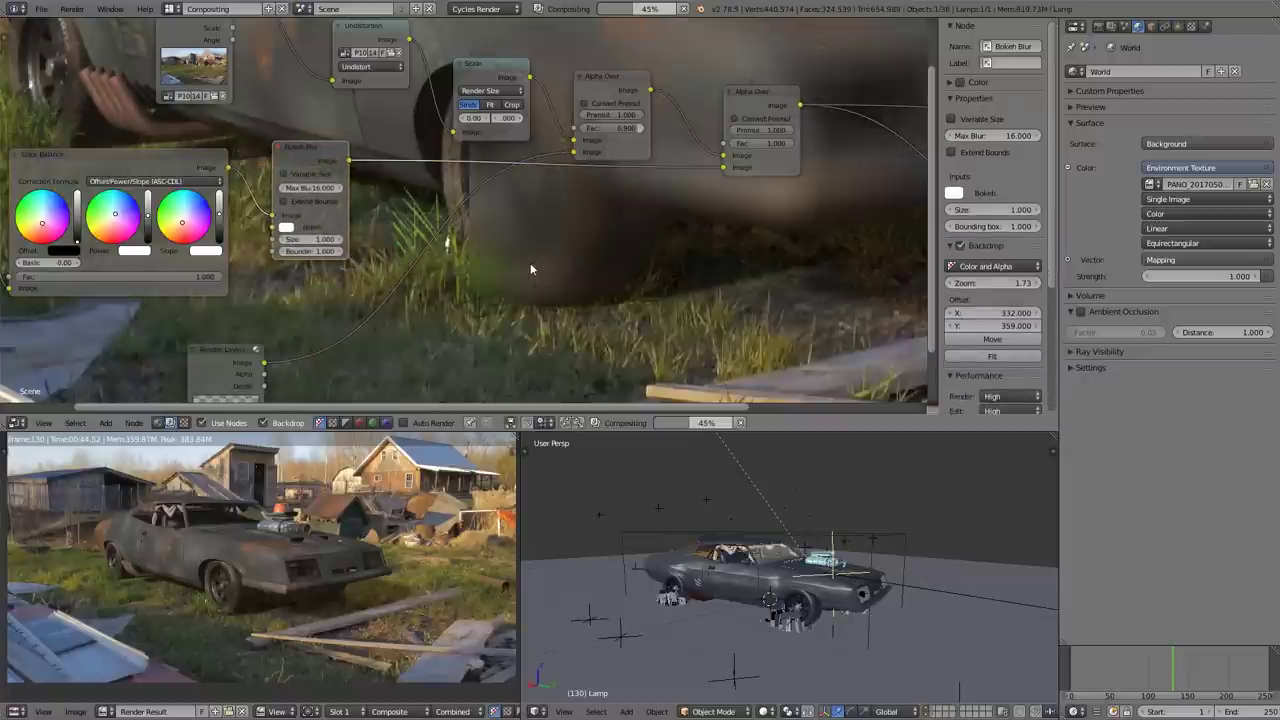
# Step: Try Bokeh Blur sizes of 0.01 and 0.1 on the car layer
pyautogui.click(320, 239)
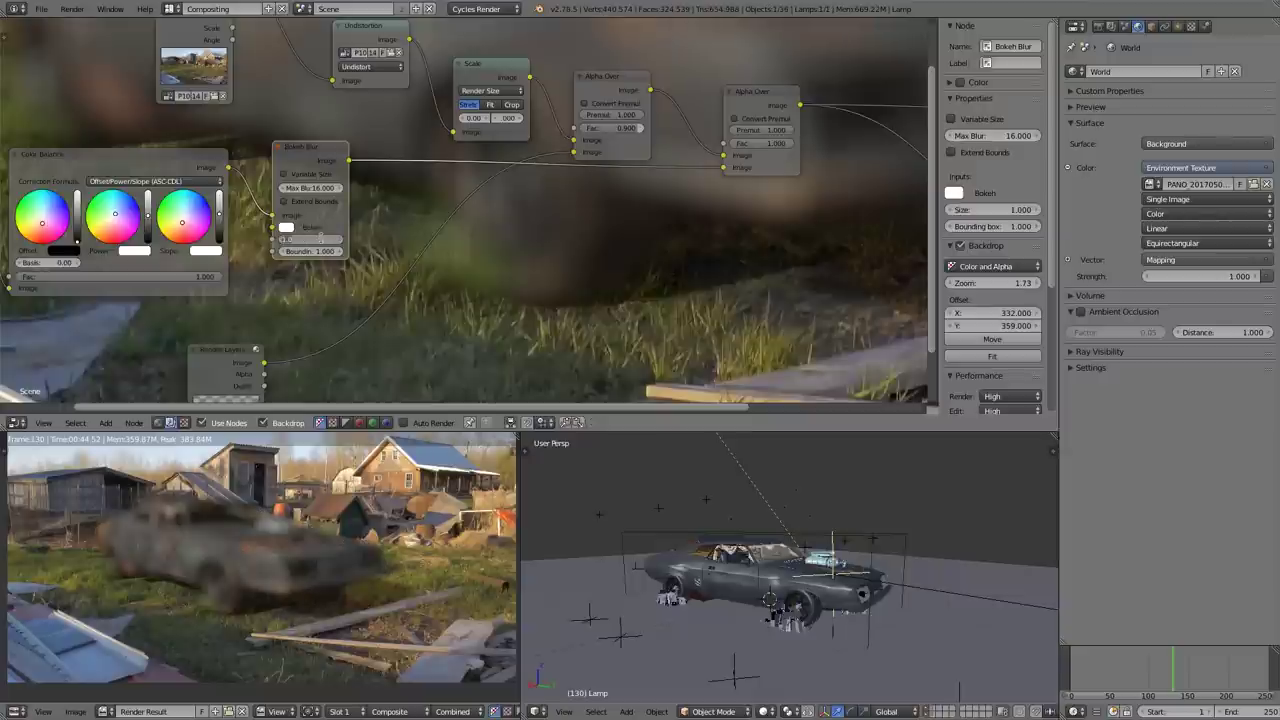
pyautogui.write('.01')
pyautogui.press('Return')
pyautogui.click(322, 240)
pyautogui.write('.1')
pyautogui.press('Return')
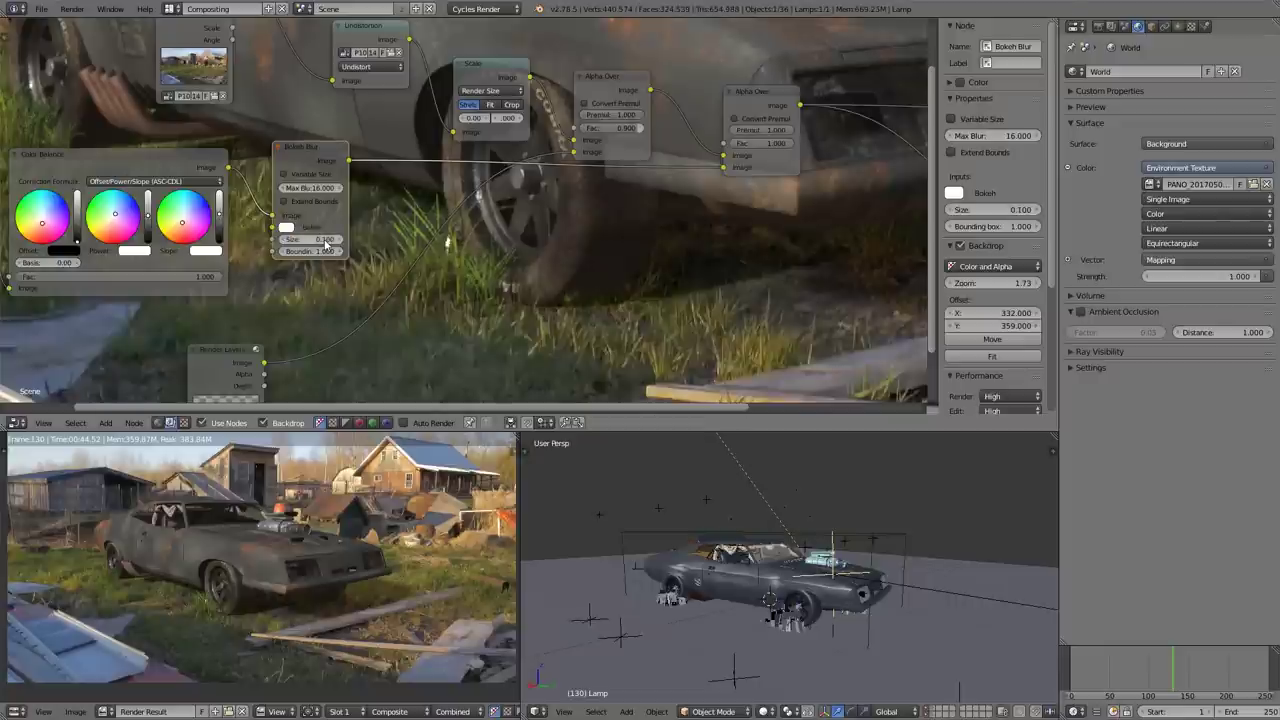
# Step: Try smaller Bokeh Blur sizes of 0.05 and 0.08 on the car layer
pyautogui.click(326, 240)
pyautogui.write('.')
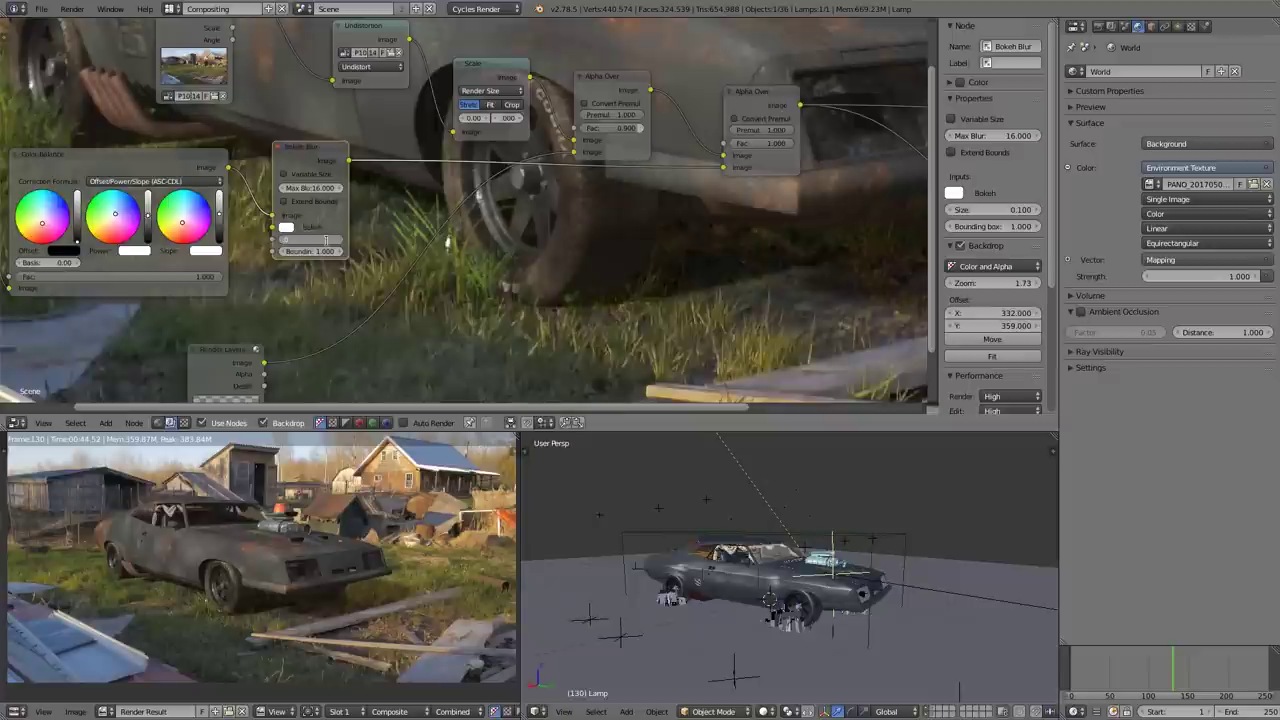
pyautogui.write('.05')
pyautogui.press('Return')
pyautogui.click(326, 241)
pyautogui.write('8')
pyautogui.press('Return')
# Step: Set the Bokeh Blur node's size to 0.06
pyautogui.click(319, 236)
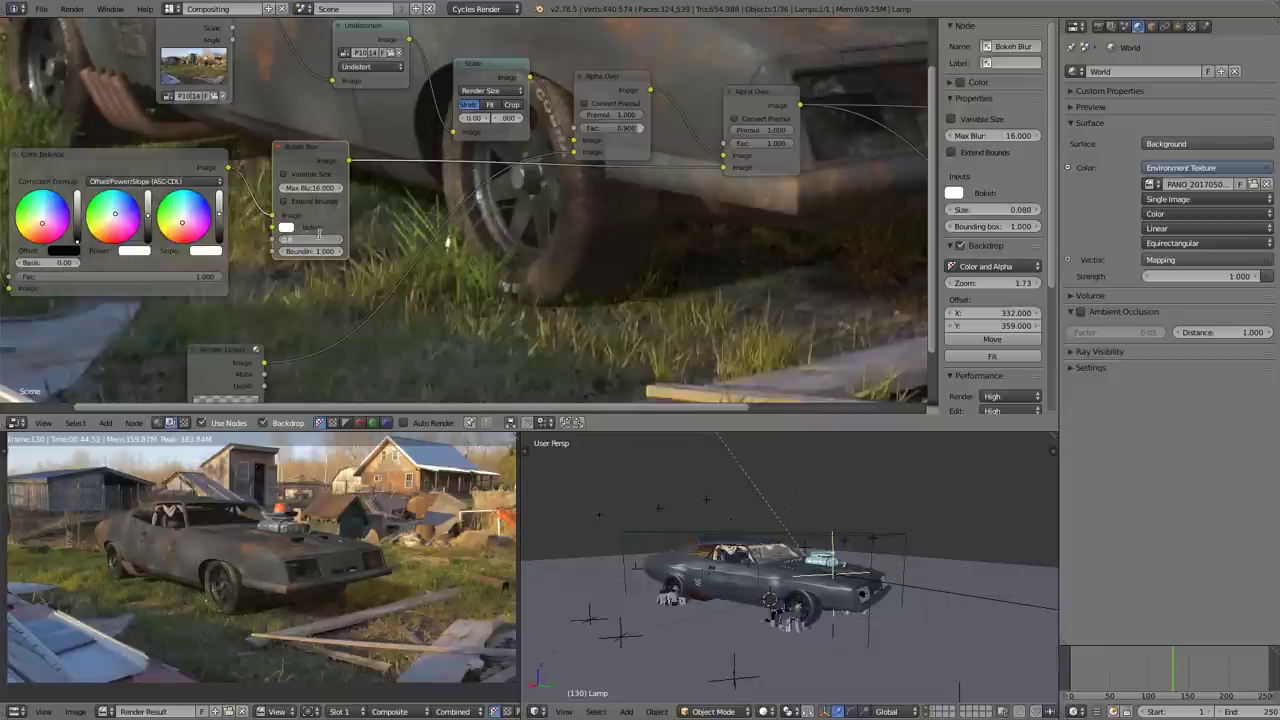
pyautogui.press('BackSpace')
pyautogui.write('6')
pyautogui.press('Return')
# Step: Compare the blurred front wheel and bumper with the sharpness of the surrounding grass at several backdrop magnifications
pyautogui.scroll(-3, 536, 276)
pyautogui.moveTo(538, 276); pyautogui.dragTo(505, 197, button='middle')
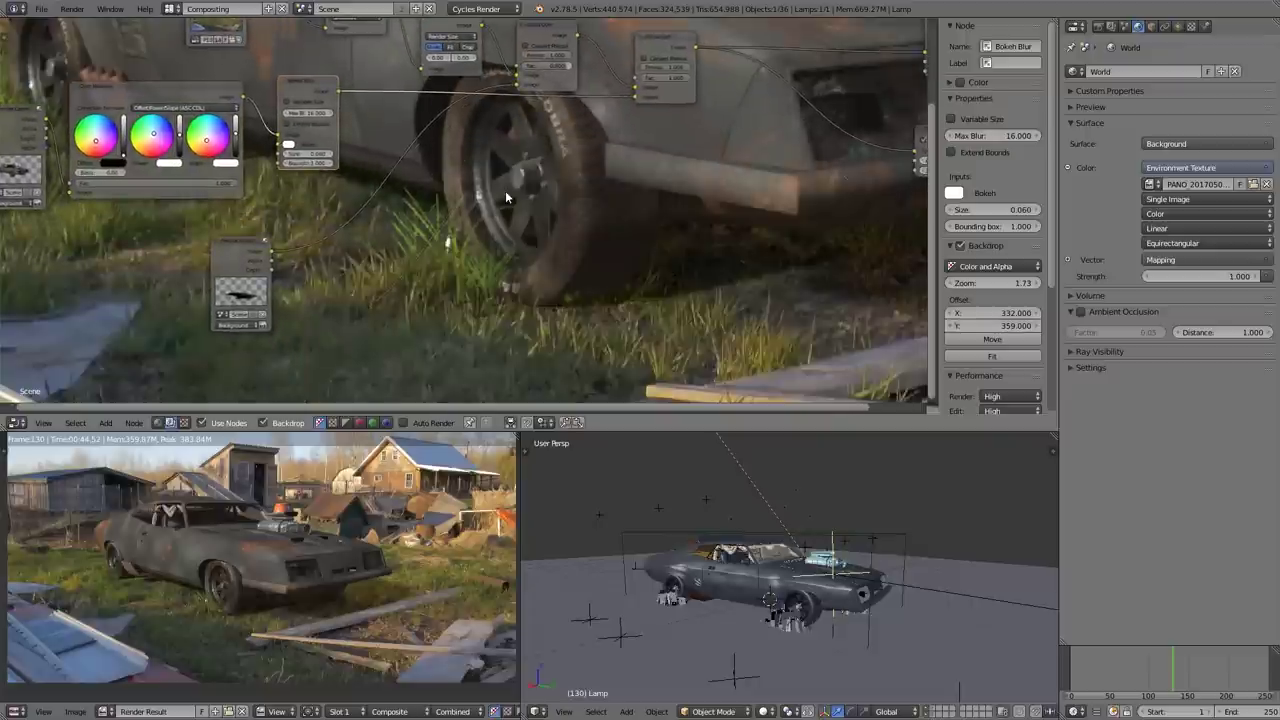
pyautogui.press('v')
pyautogui.press('v')
pyautogui.press('v')
pyautogui.keyDown('alt'); pyautogui.moveTo(649, 165); pyautogui.dragTo(538, 326, button='middle'); pyautogui.keyUp('alt')
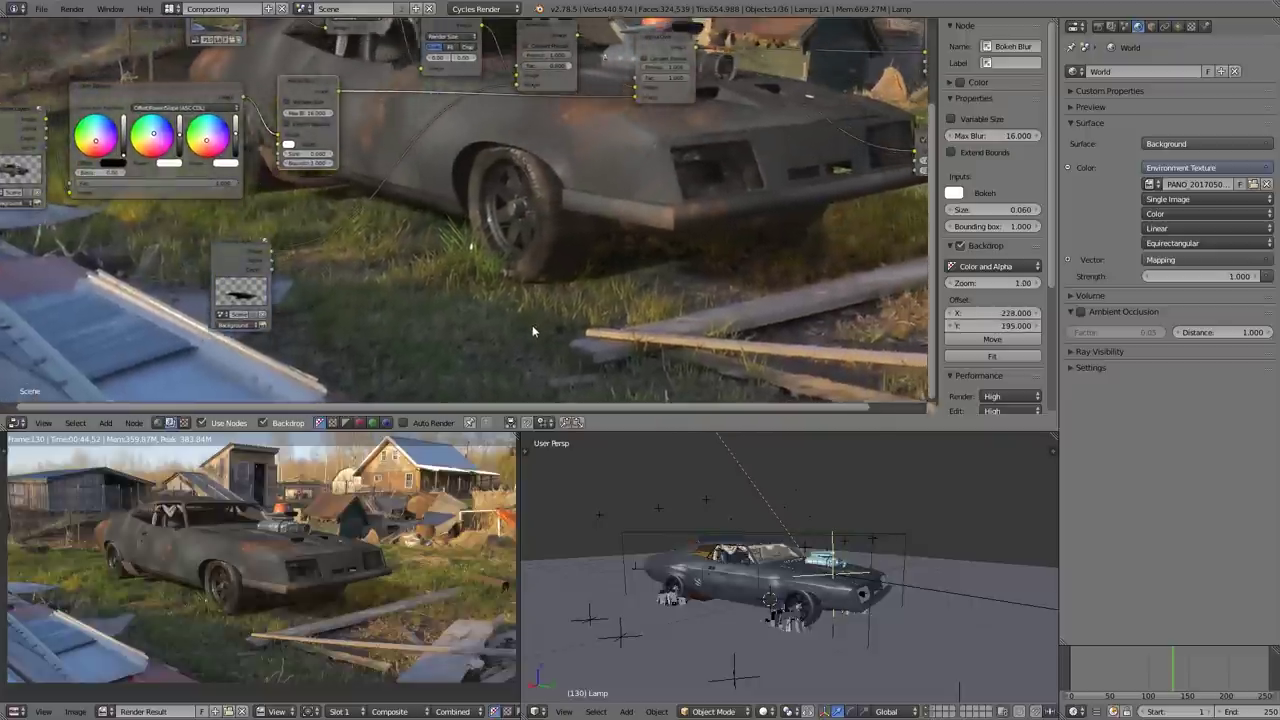
pyautogui.hotkey('alt', 'v')
pyautogui.hotkey('alt', 'v')
pyautogui.hotkey('alt', 'v')
pyautogui.hotkey('alt', 'v')
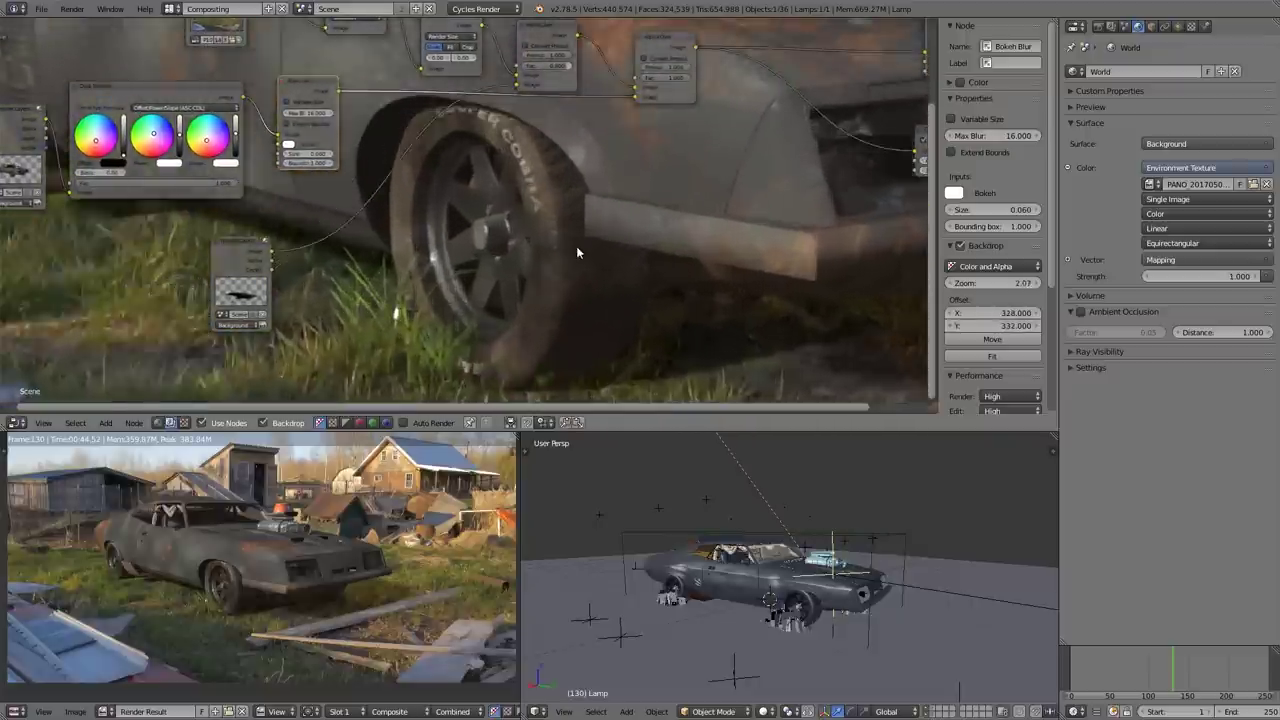
pyautogui.press('v')
pyautogui.press('v')
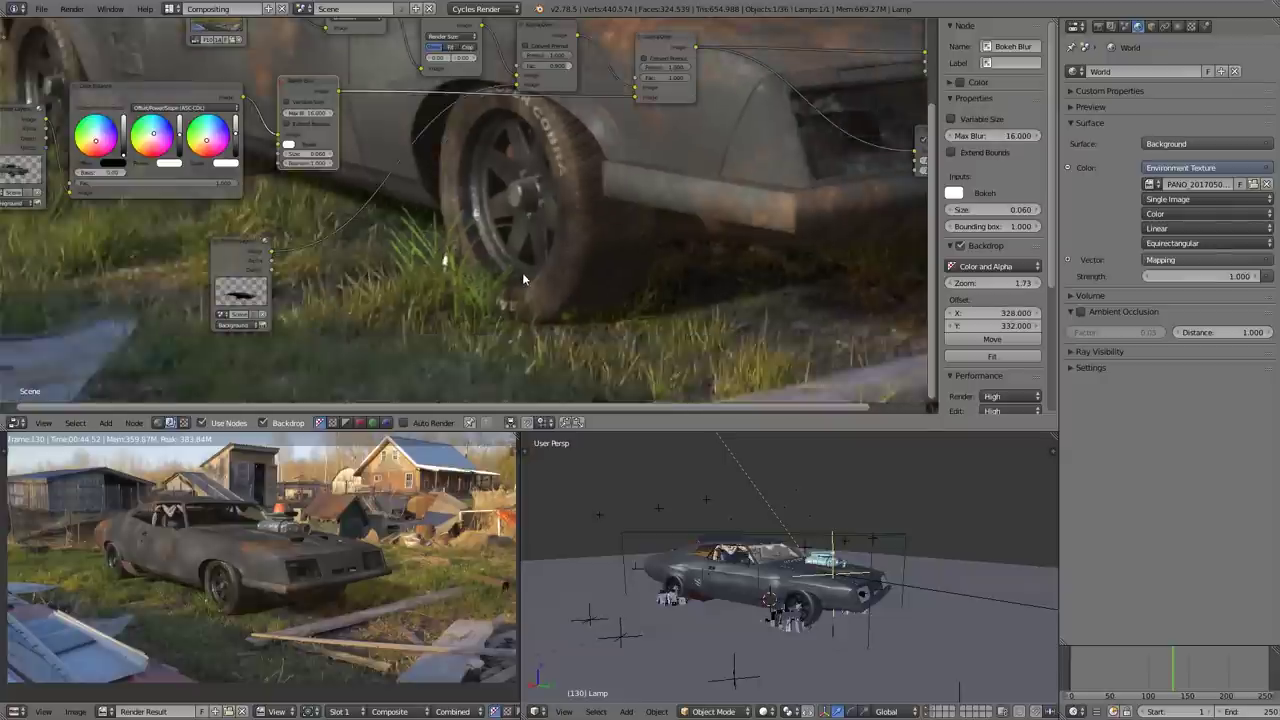
pyautogui.hotkey('alt', 'v')
pyautogui.hotkey('alt', 'v')
pyautogui.keyDown('alt'); pyautogui.moveTo(512, 325); pyautogui.dragTo(561, 244, button='middle'); pyautogui.keyUp('alt')
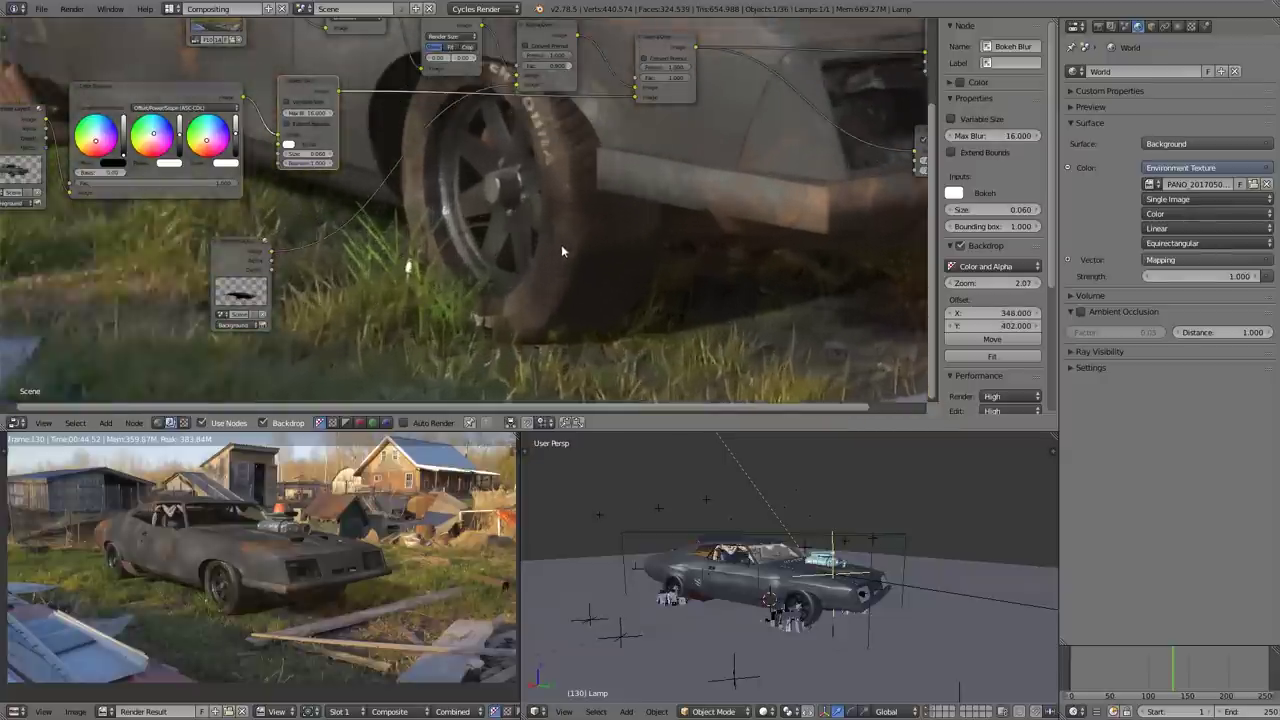
pyautogui.hotkey('alt', 'v')
pyautogui.keyDown('alt'); pyautogui.moveTo(450, 328); pyautogui.dragTo(542, 277, button='middle'); pyautogui.keyUp('alt')
pyautogui.keyDown('alt'); pyautogui.moveTo(445, 379); pyautogui.dragTo(445, 279, button='middle'); pyautogui.keyUp('alt')
# Step: Review the ground beneath the front wheel and the overall composite of the car in the full plate
pyautogui.press('v')
pyautogui.press('v')
pyautogui.press('v')
pyautogui.press('v')
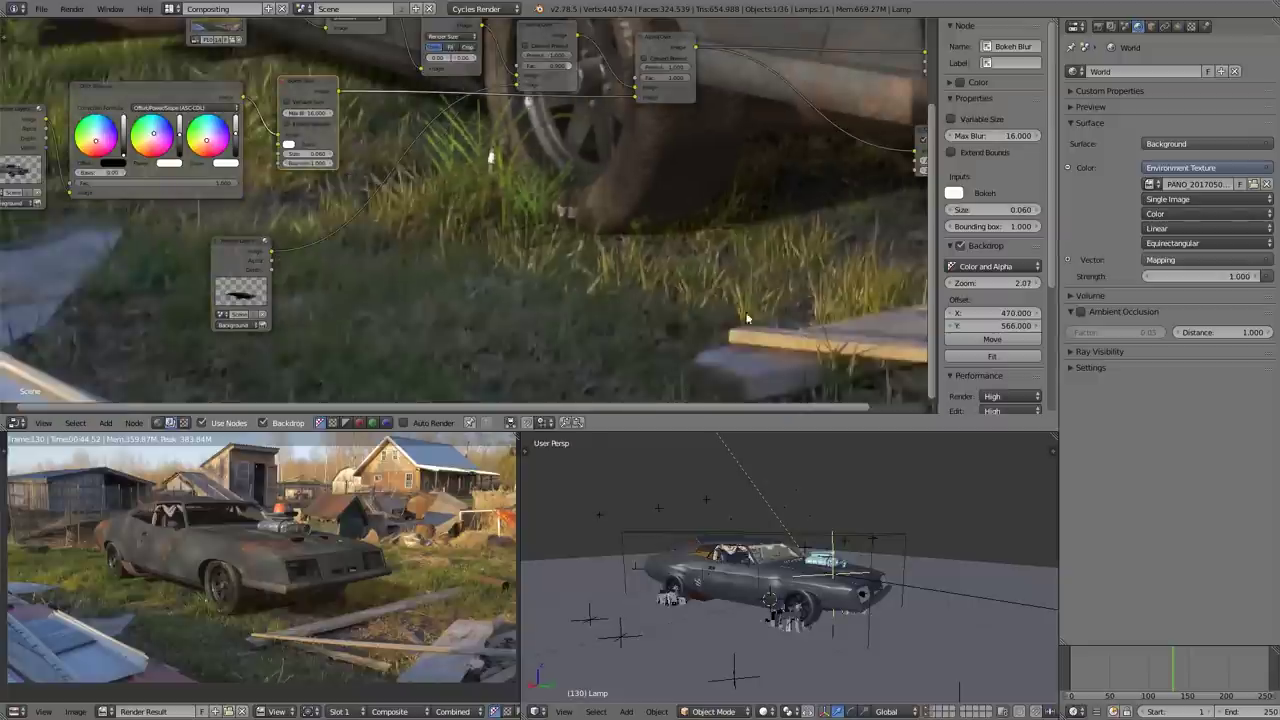
pyautogui.press('v')
pyautogui.press('v')
pyautogui.keyDown('alt'); pyautogui.moveTo(585, 215); pyautogui.dragTo(661, 308, button='middle'); pyautogui.keyUp('alt')
pyautogui.press('v')
pyautogui.press('v')
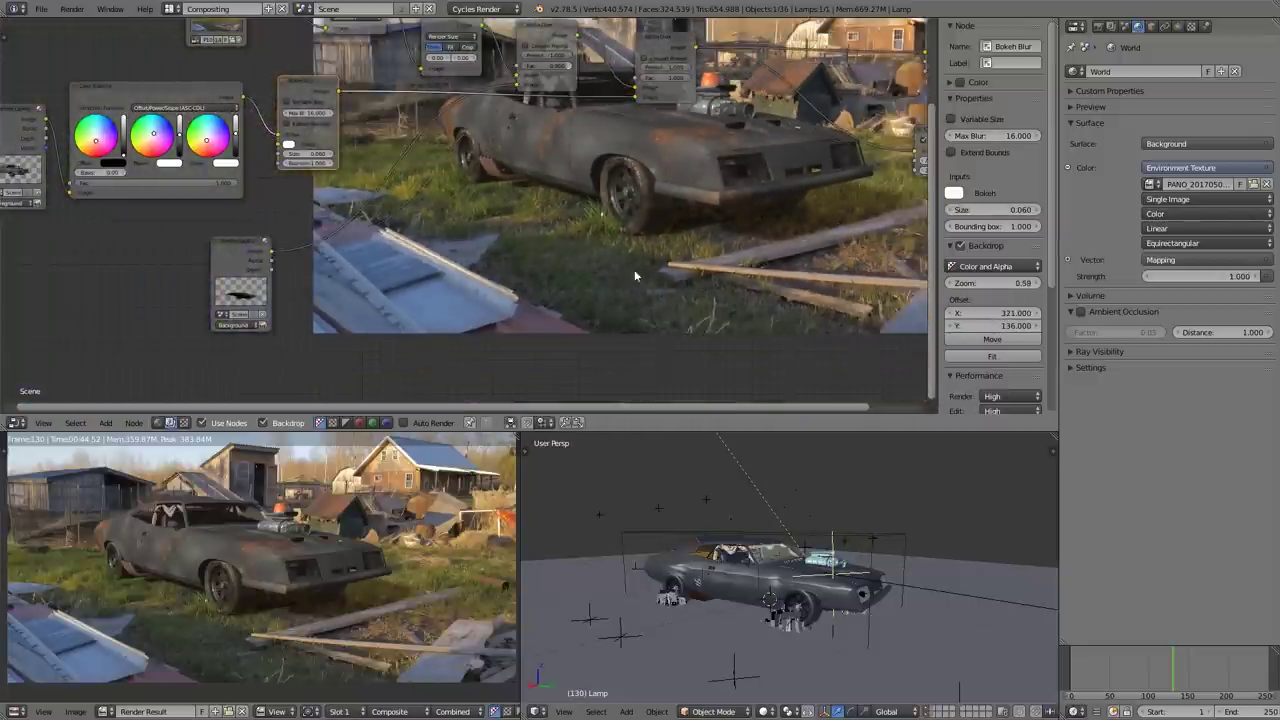
pyautogui.keyDown('alt'); pyautogui.moveTo(681, 263); pyautogui.dragTo(574, 297, button='middle'); pyautogui.keyUp('alt')
pyautogui.moveTo(652, 259)
pyautogui.keyDown('alt'); pyautogui.mouseDown(button='middle')
pyautogui.moveTo(666, 287)
pyautogui.moveTo(595, 249)
pyautogui.moveTo(641, 263)
pyautogui.mouseUp(button='middle'); pyautogui.keyUp('alt')
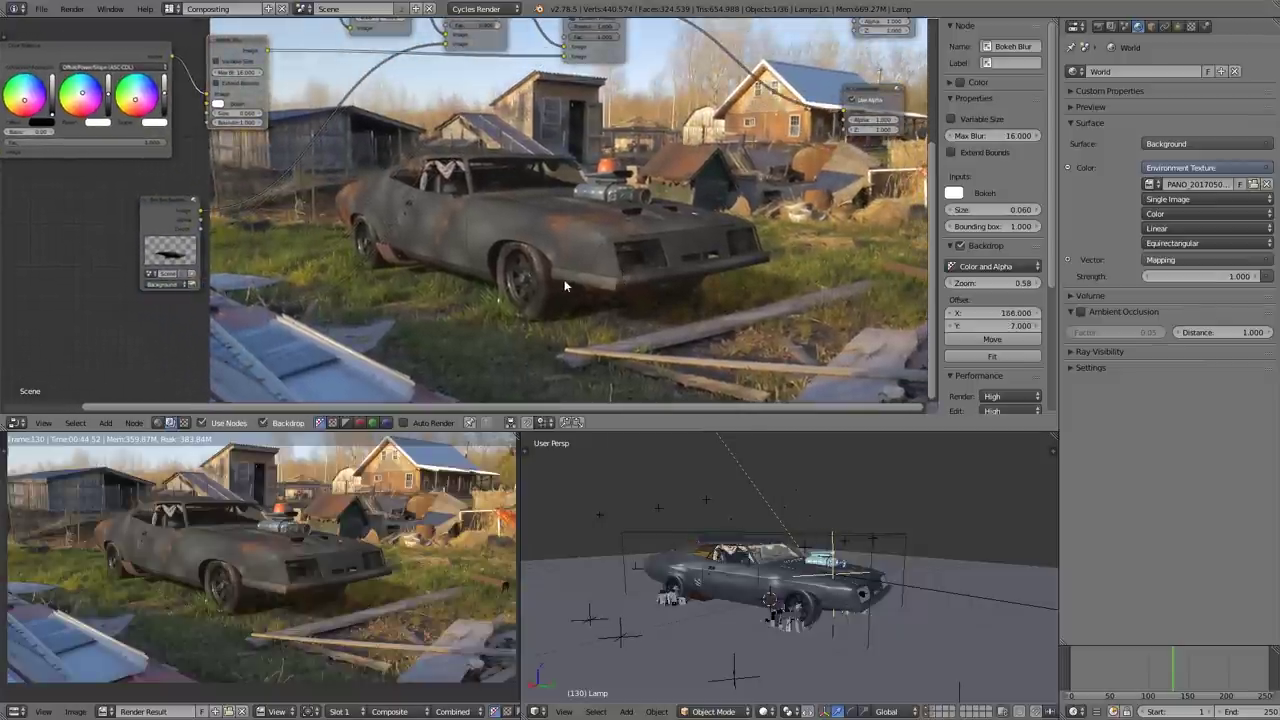
pyautogui.press('v')
pyautogui.scroll(-1, 620, 302)
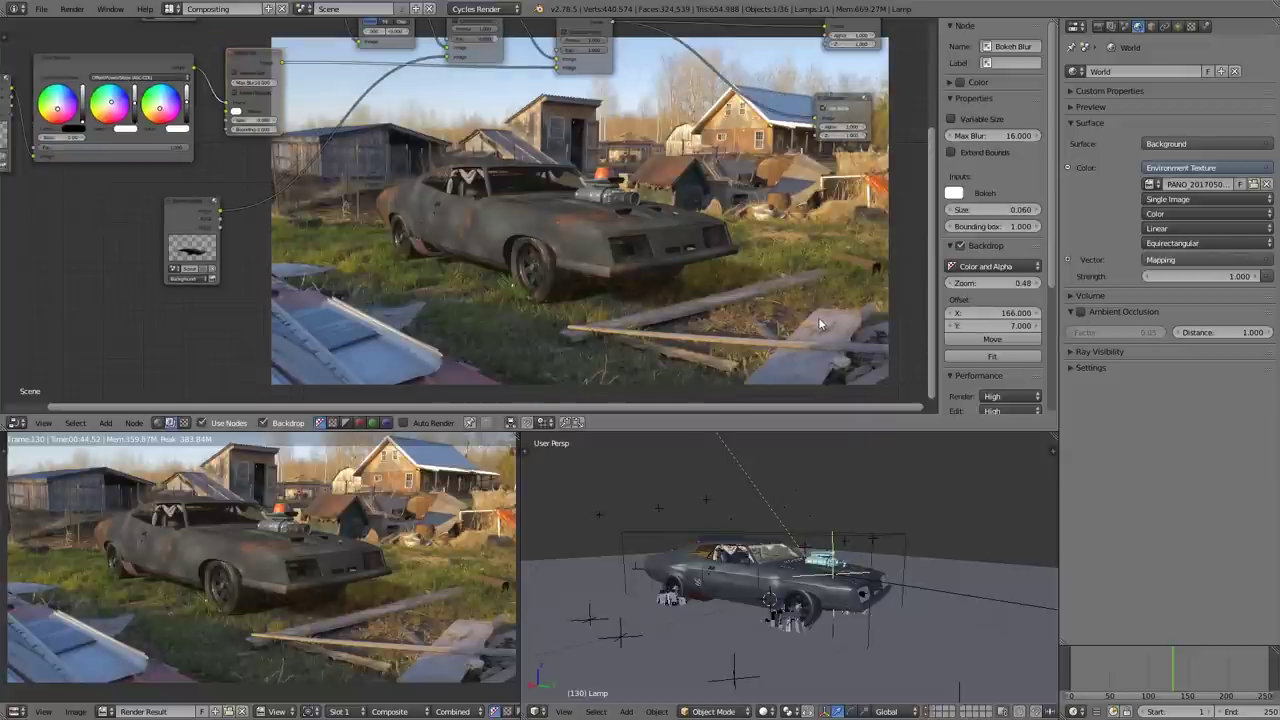
# Step: Save the project file and set the render frame rate to 29.97 fps
pyautogui.click(41, 9)
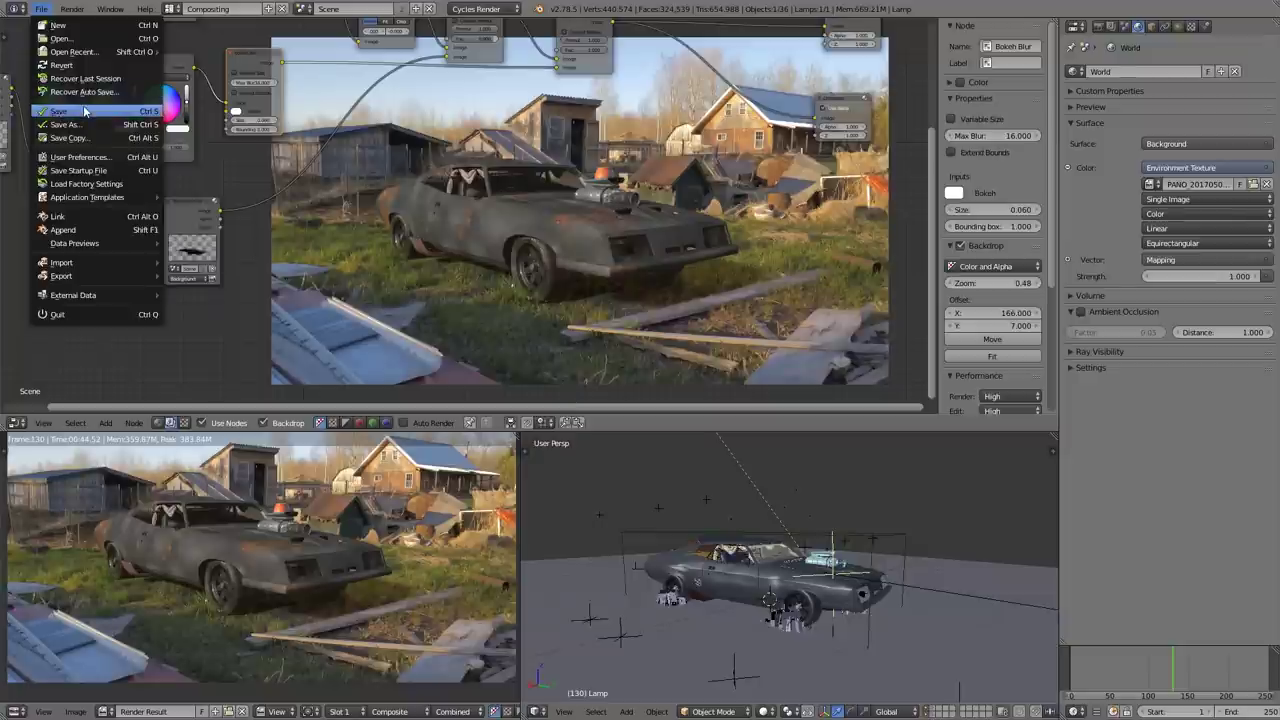
pyautogui.click(85, 111)
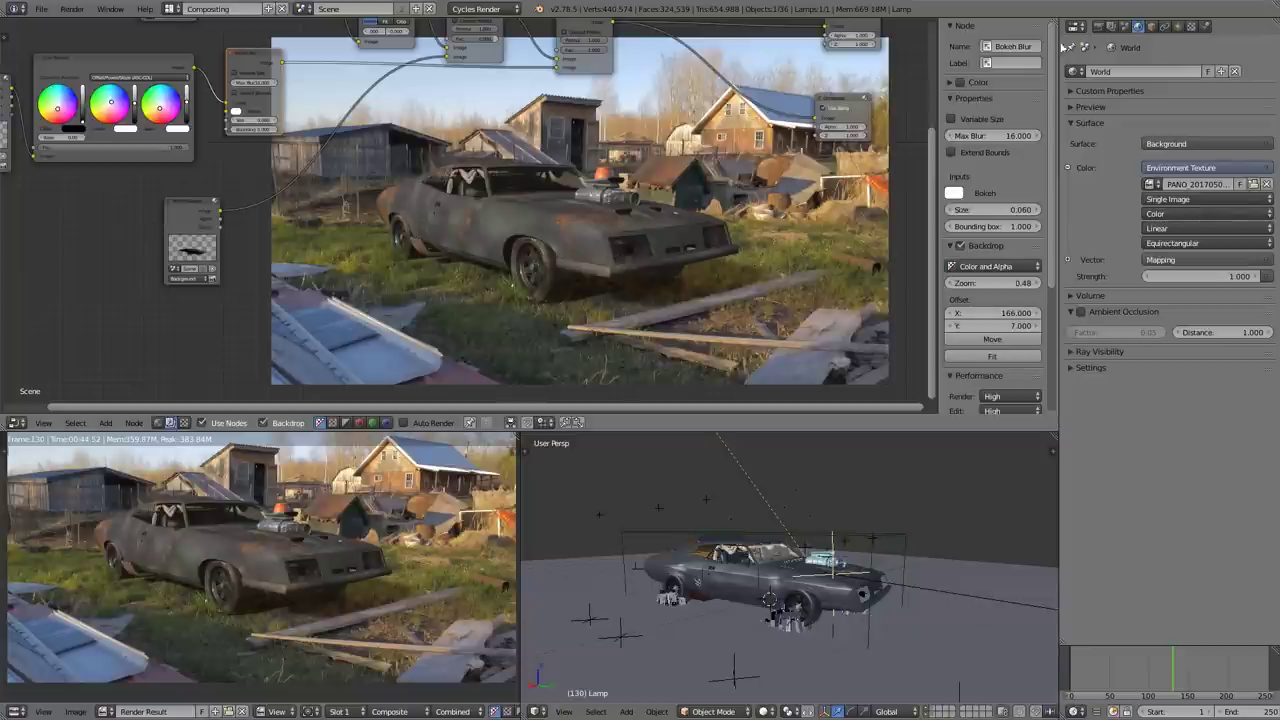
pyautogui.click(1098, 28)
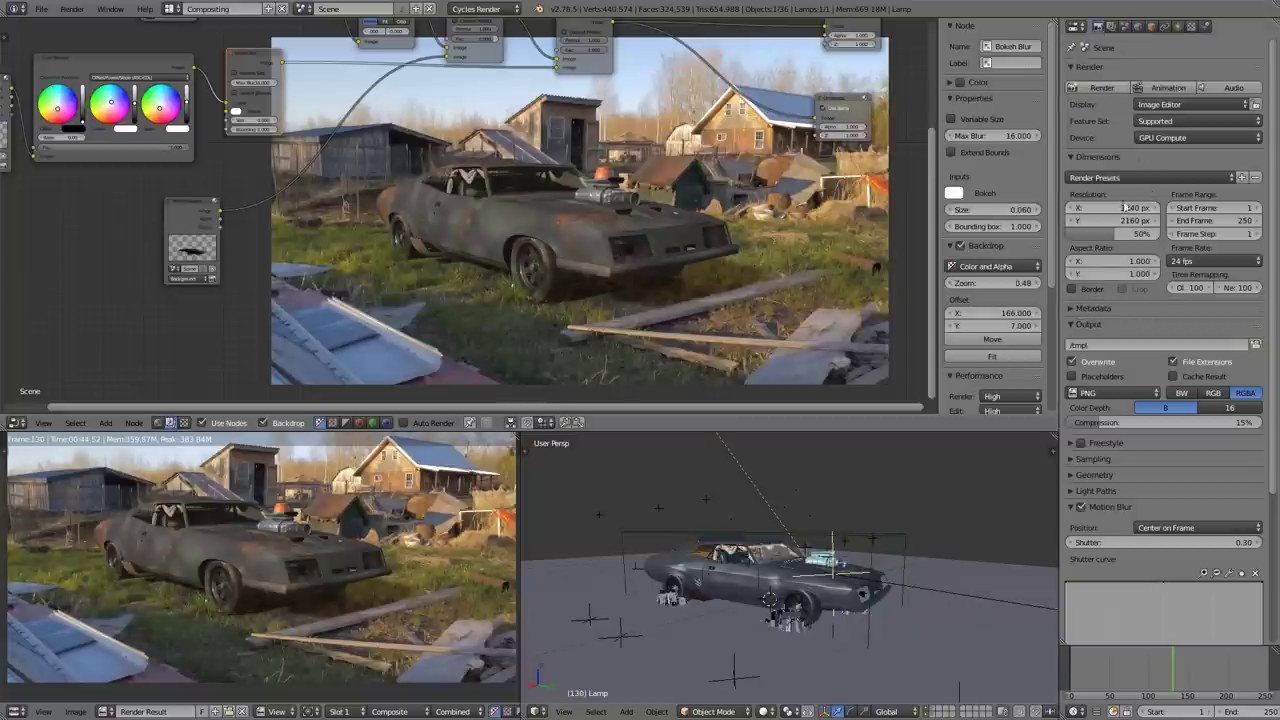
pyautogui.click(1214, 261)
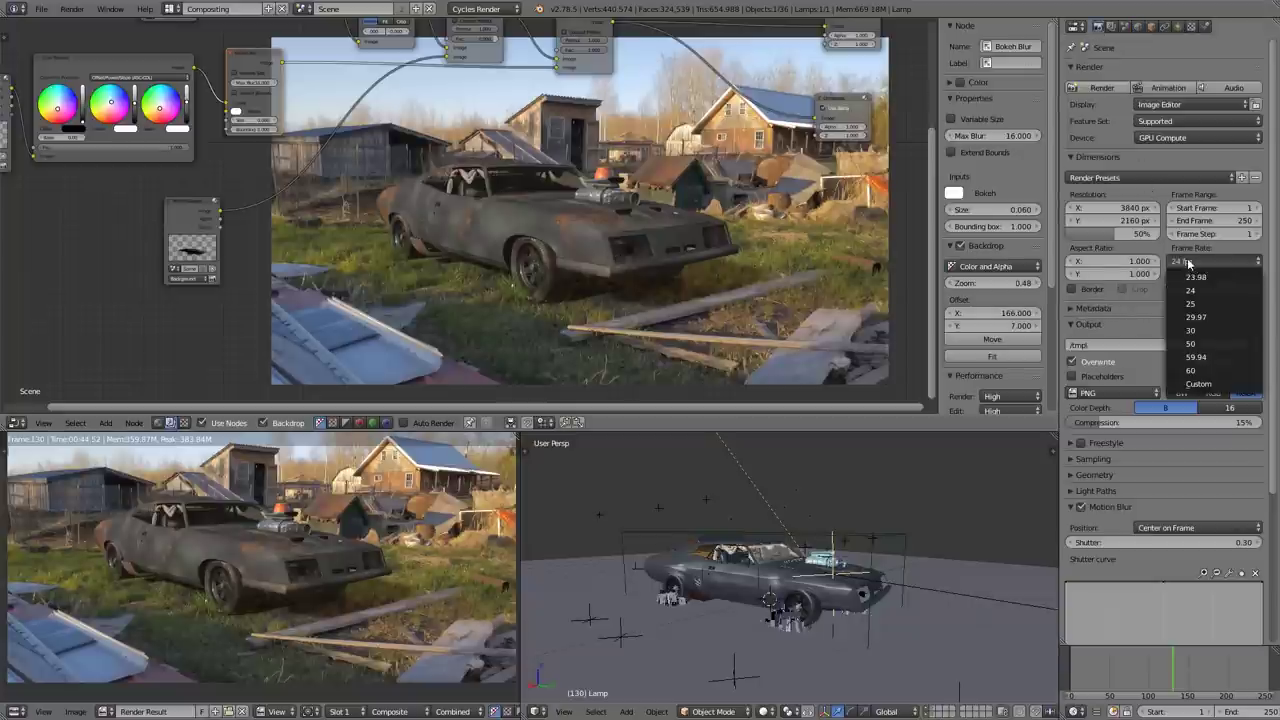
pyautogui.click(1223, 317)
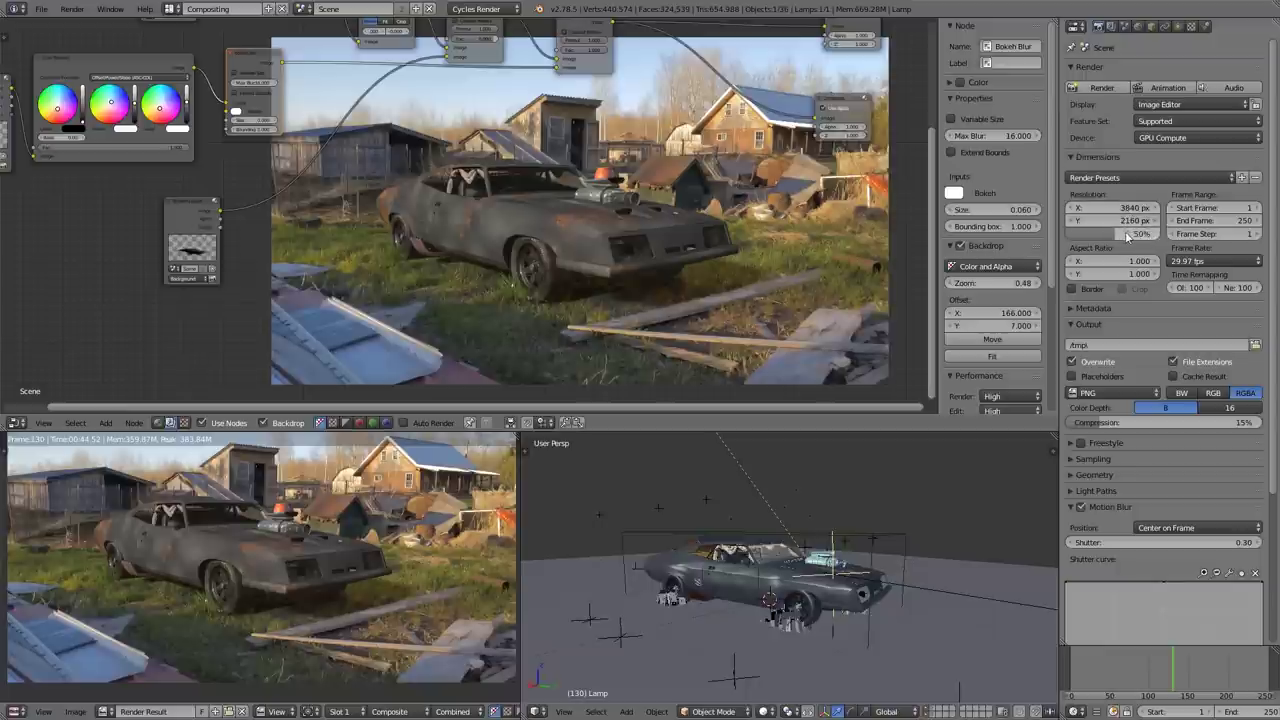
# Step: Set the render output format to JPEG and the output folder to Camera Tracking Tutorial
pyautogui.click(1116, 395)
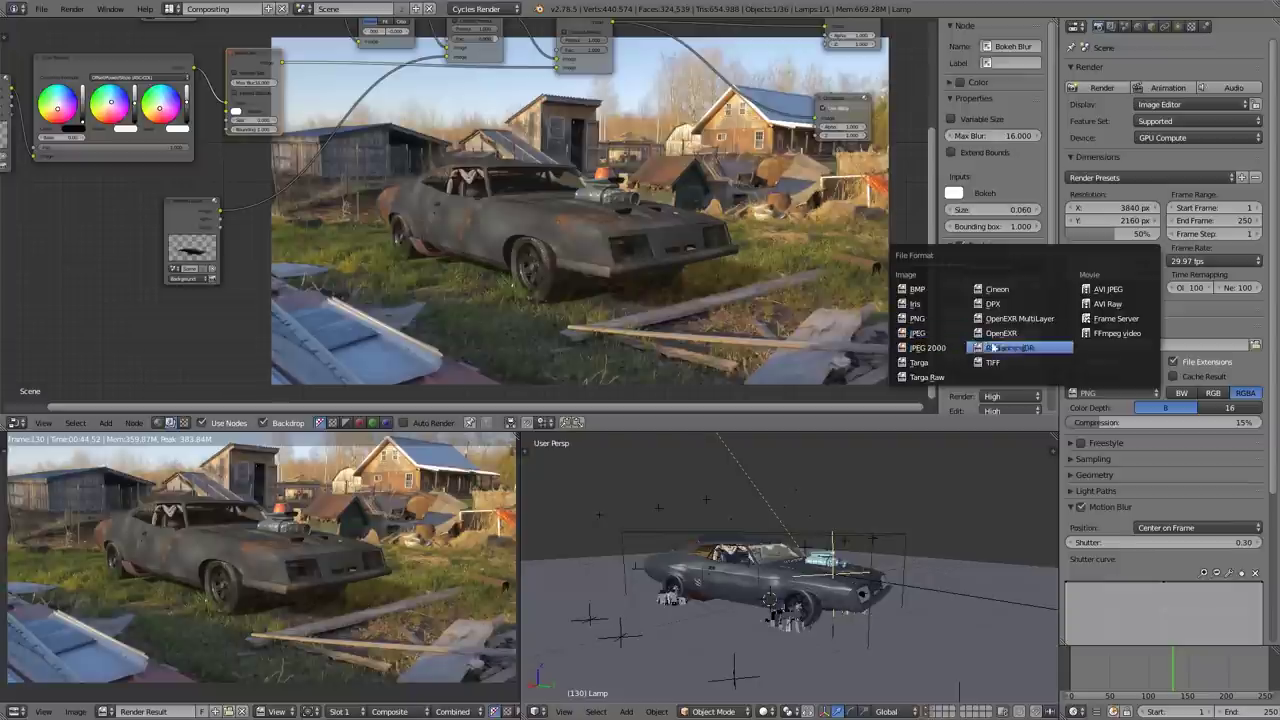
pyautogui.click(948, 337)
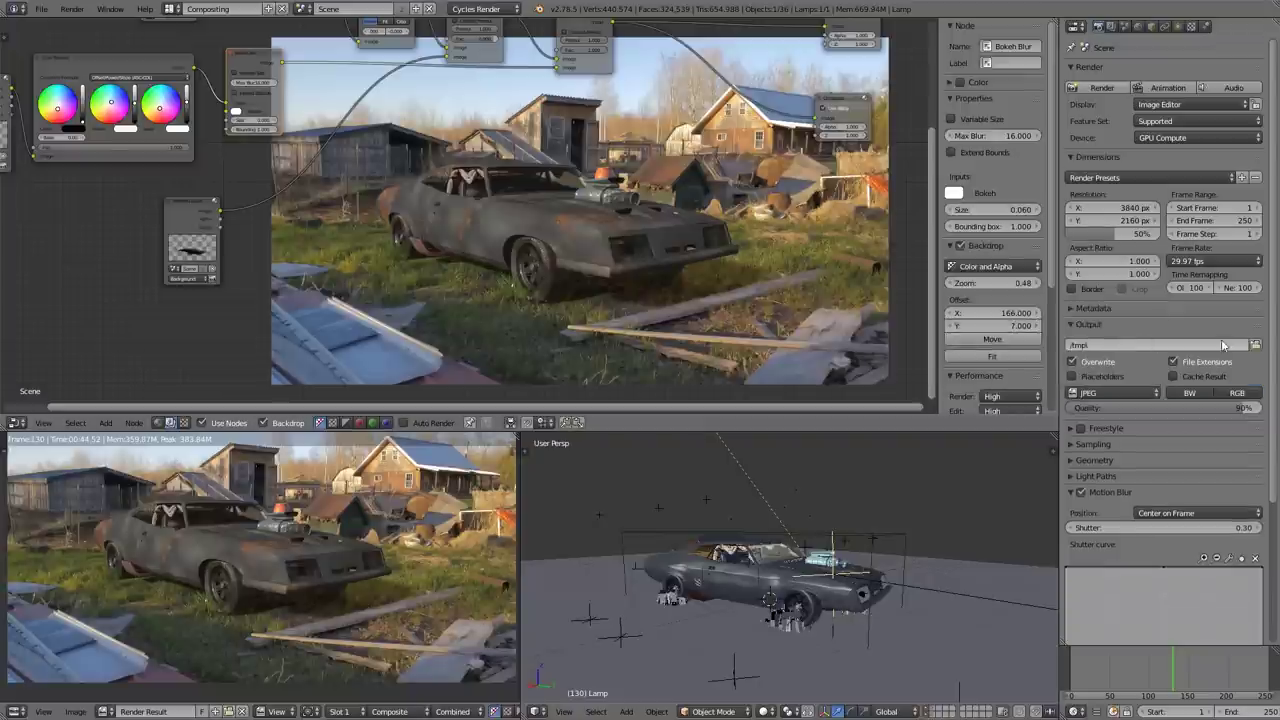
pyautogui.click(1255, 344)
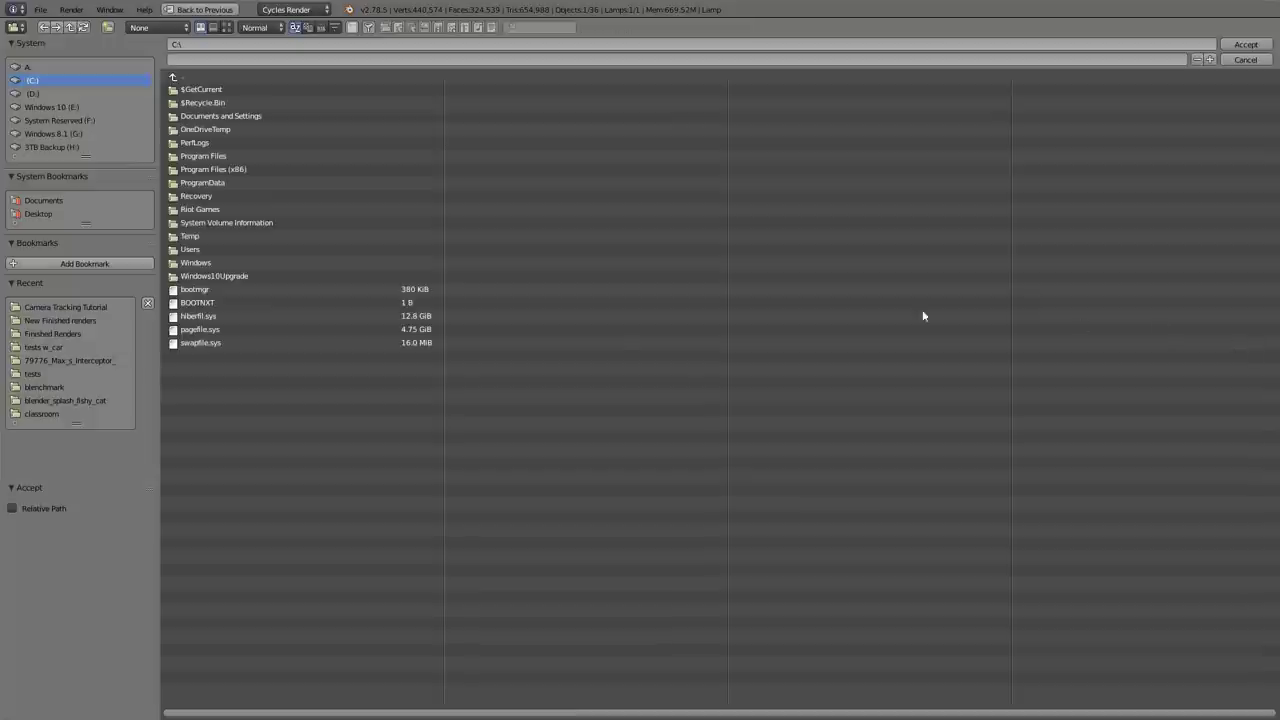
pyautogui.click(92, 308)
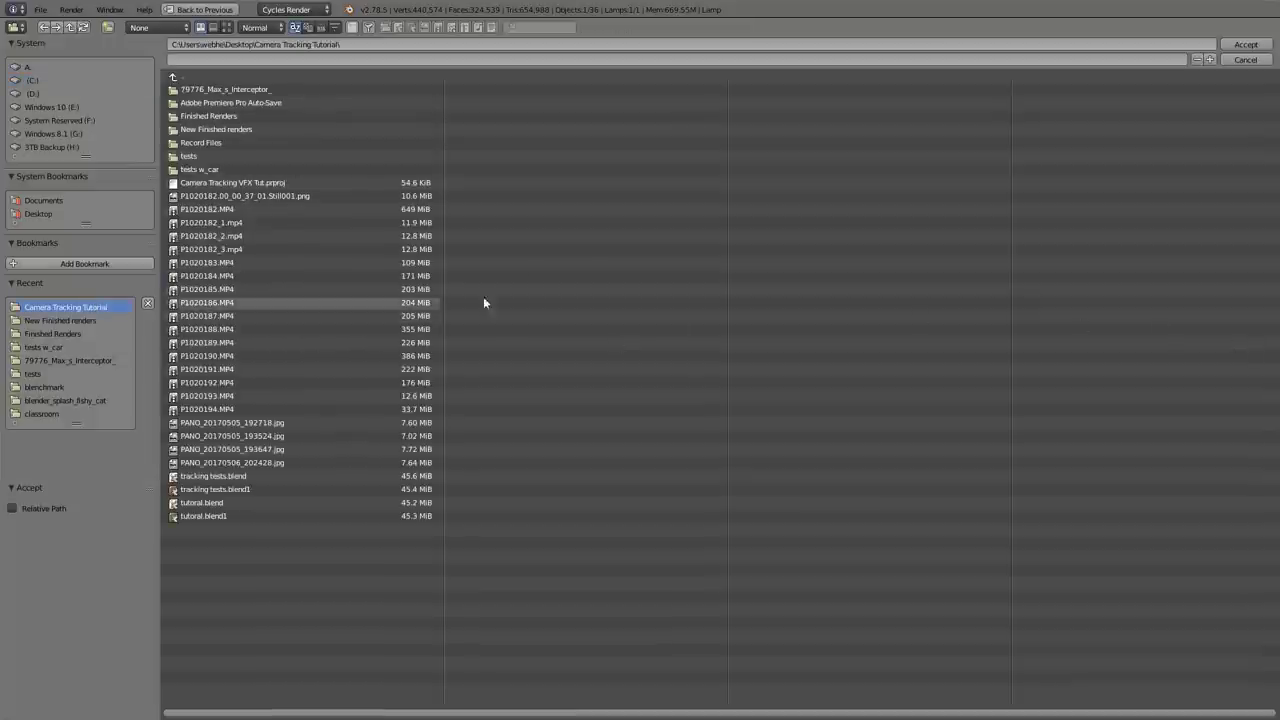
pyautogui.click(1246, 45)
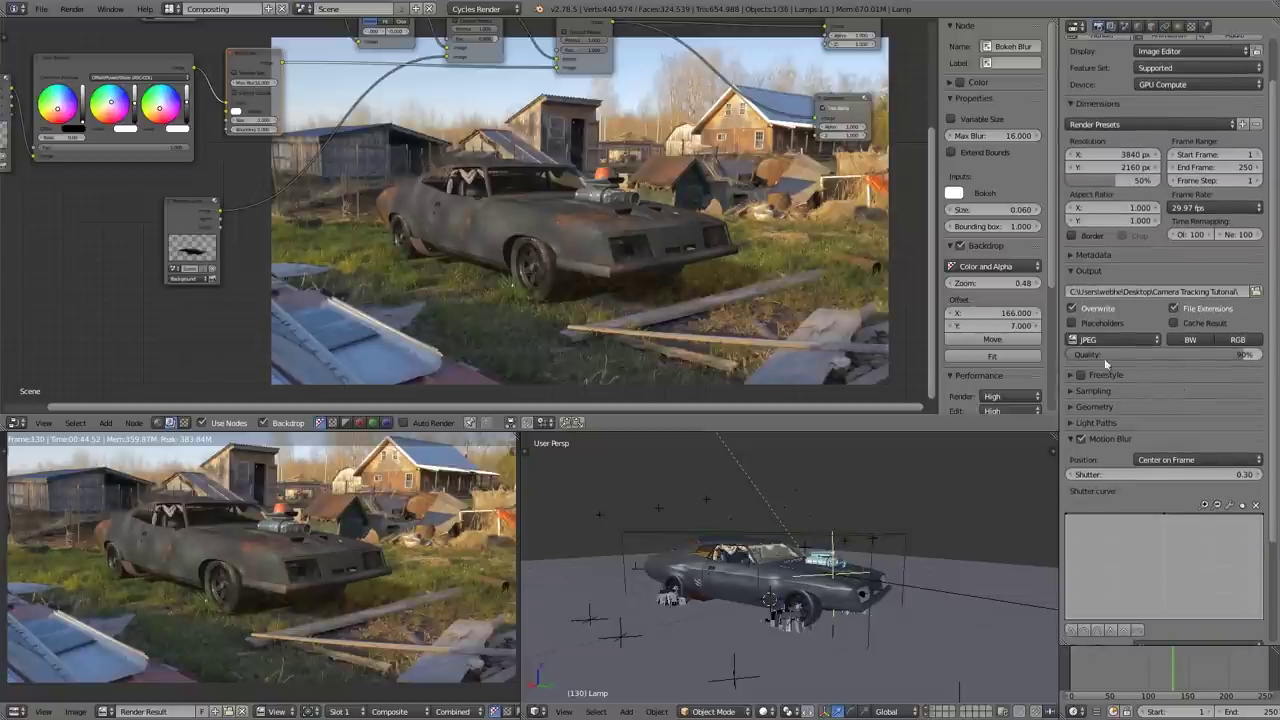
pyautogui.scroll(-1, 1182, 416)
pyautogui.scroll(1, 1182, 416)
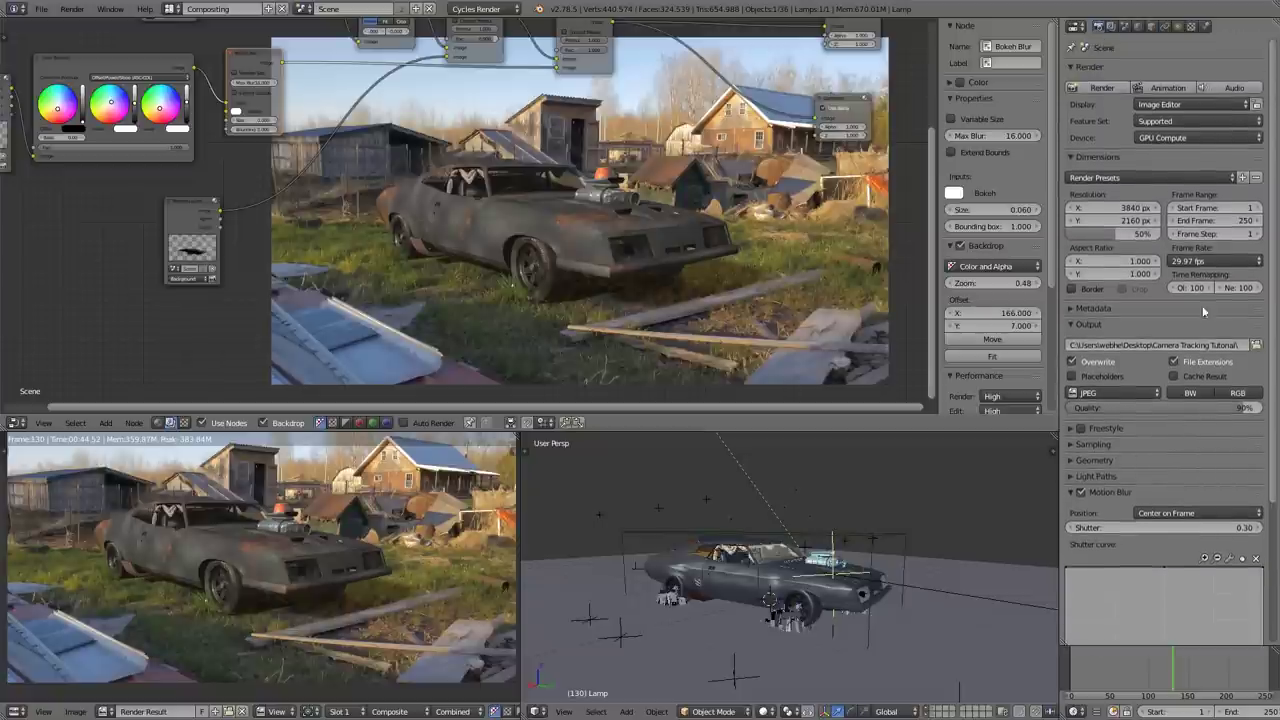
# Step: Start rendering the animation and cancel it during the first frame
pyautogui.click(1164, 88)
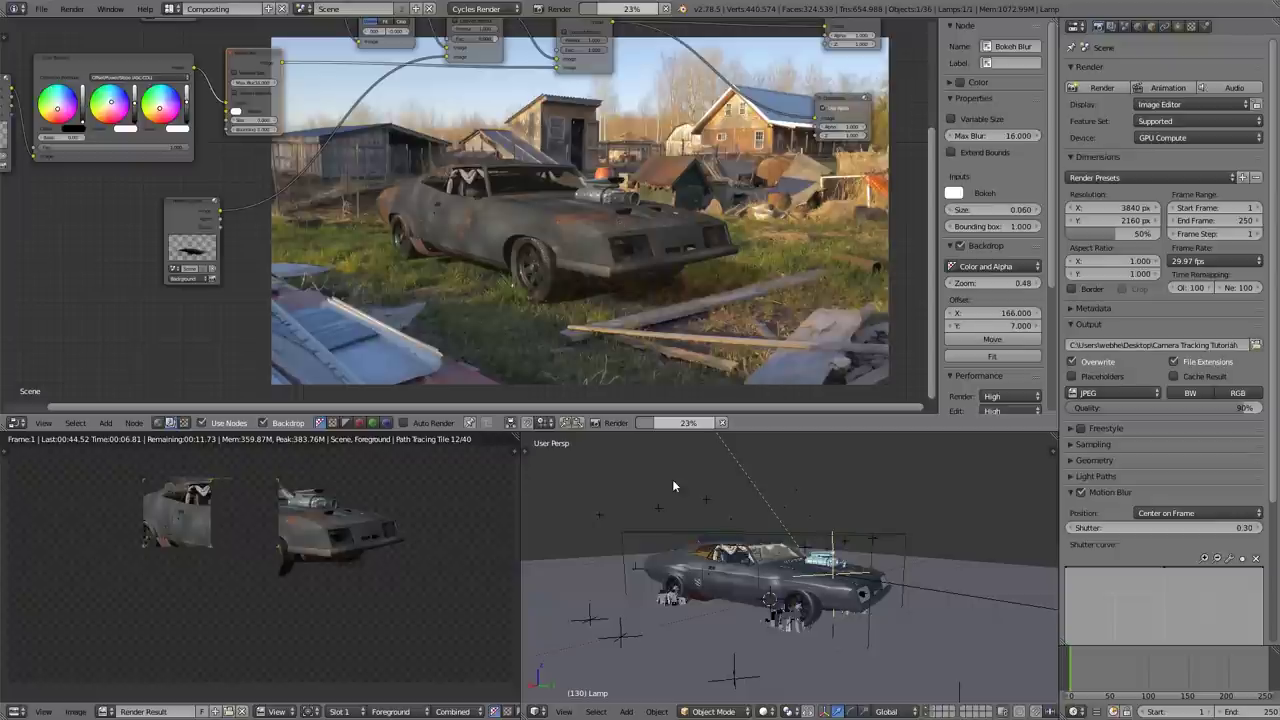
pyautogui.click(666, 11)
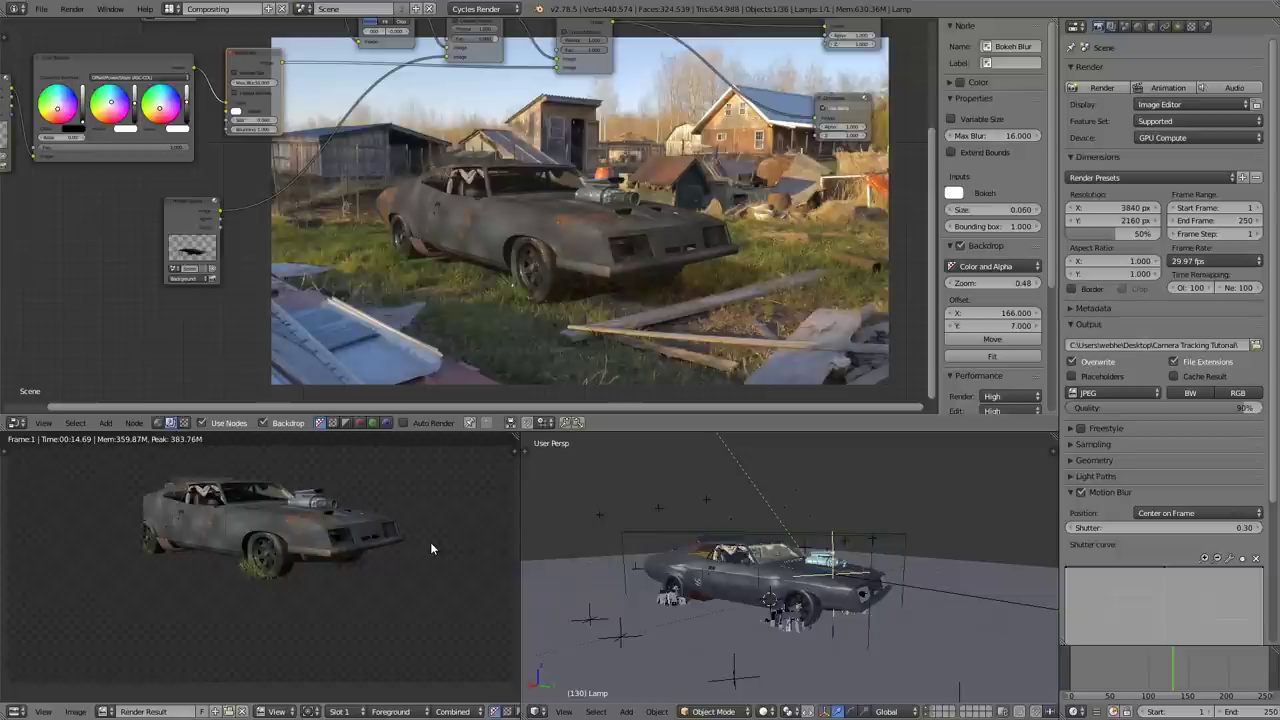
# Step: Turn off overwriting of existing output files and switch to the Video Editing screen layout
pyautogui.click(1073, 362)
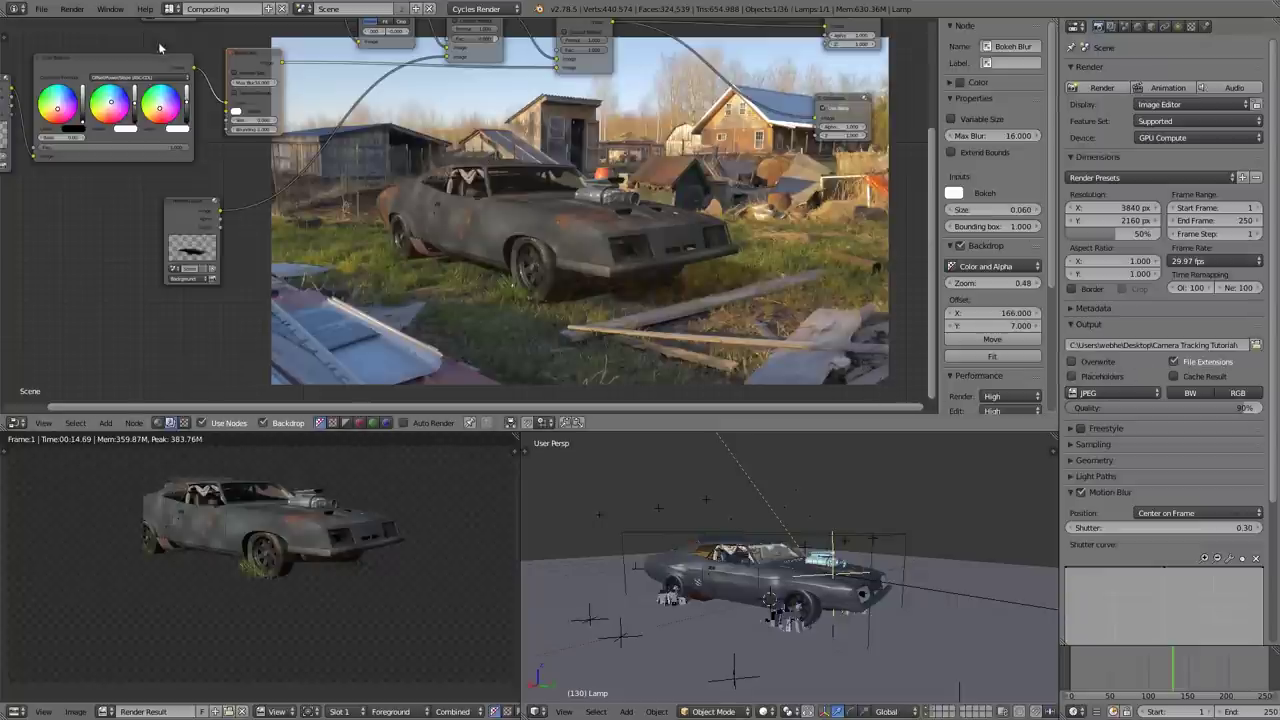
pyautogui.click(57, 14)
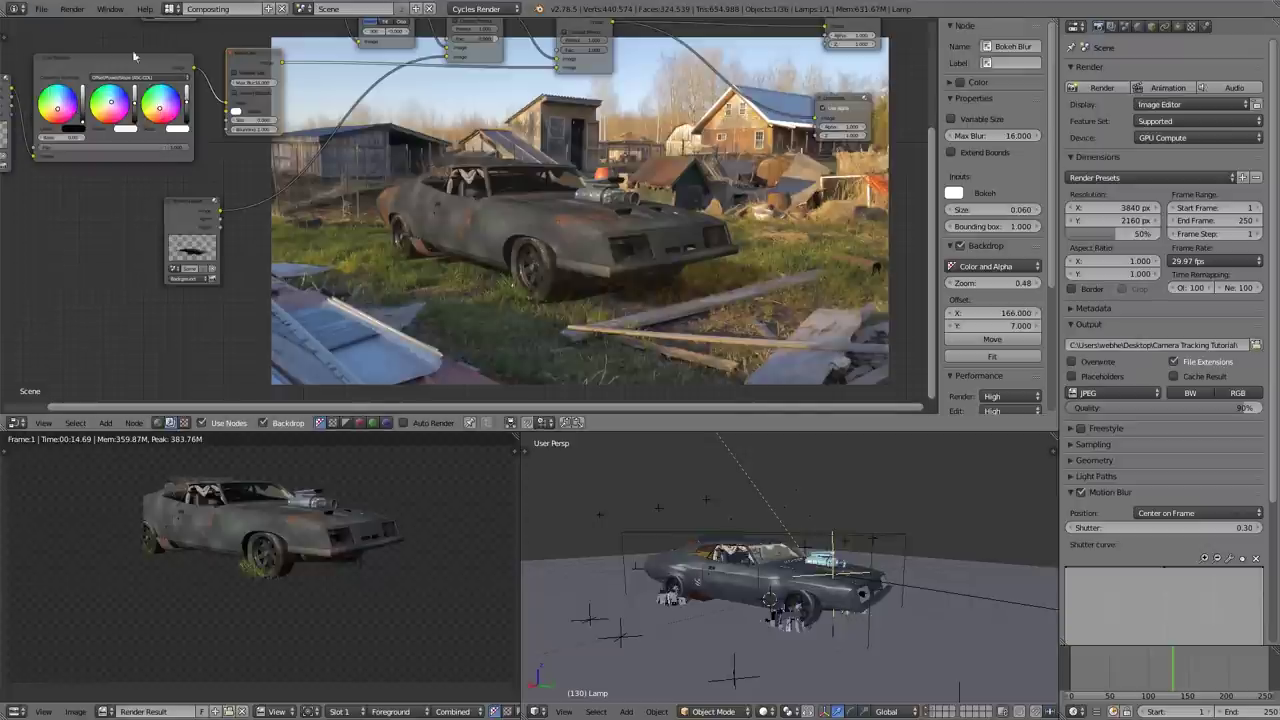
pyautogui.click(170, 9)
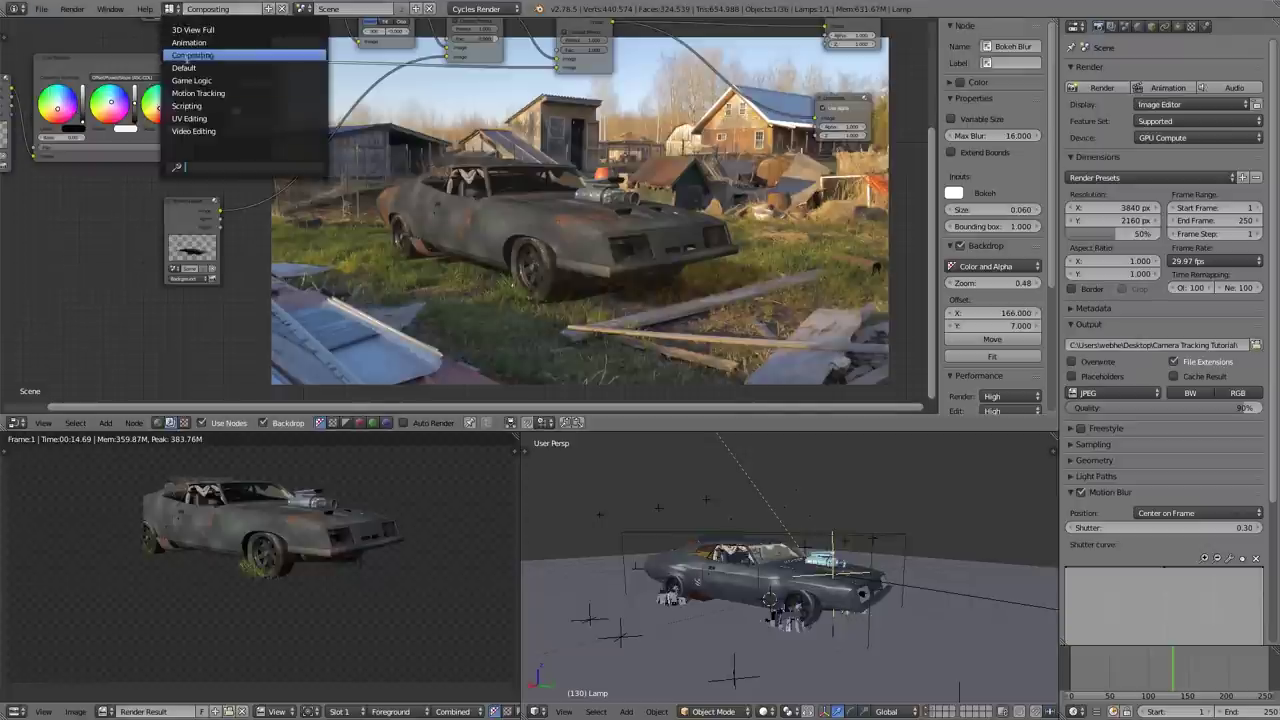
pyautogui.click(217, 131)
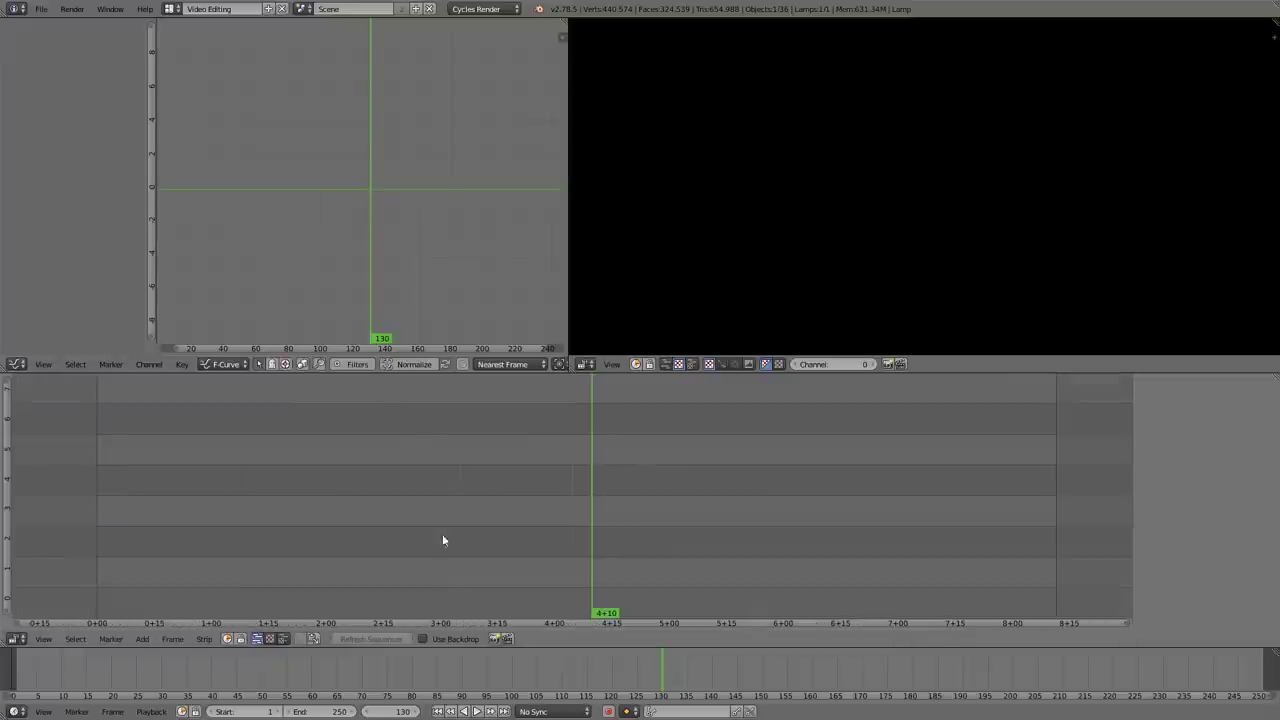
# Step: Add all PNG frames from the New Finished renders folder as an image strip starting at frame 1 and play it back
pyautogui.click(440, 711)
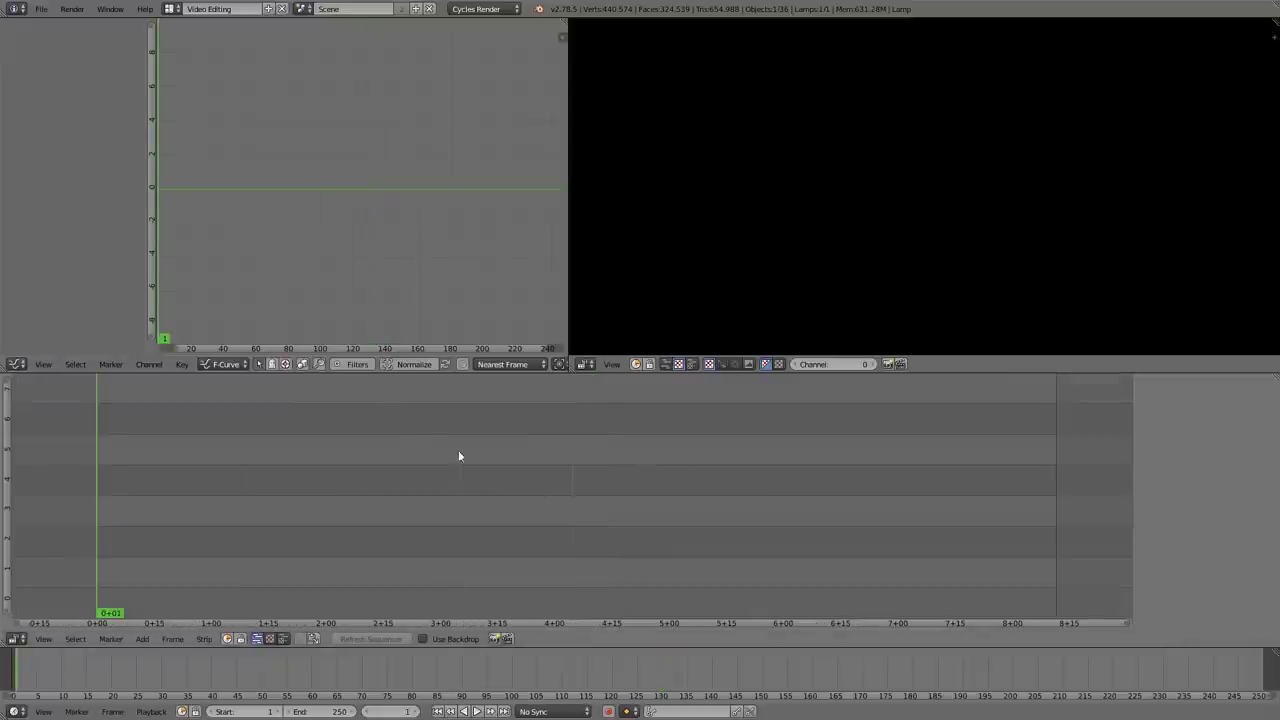
pyautogui.hotkey('shift', 'a')
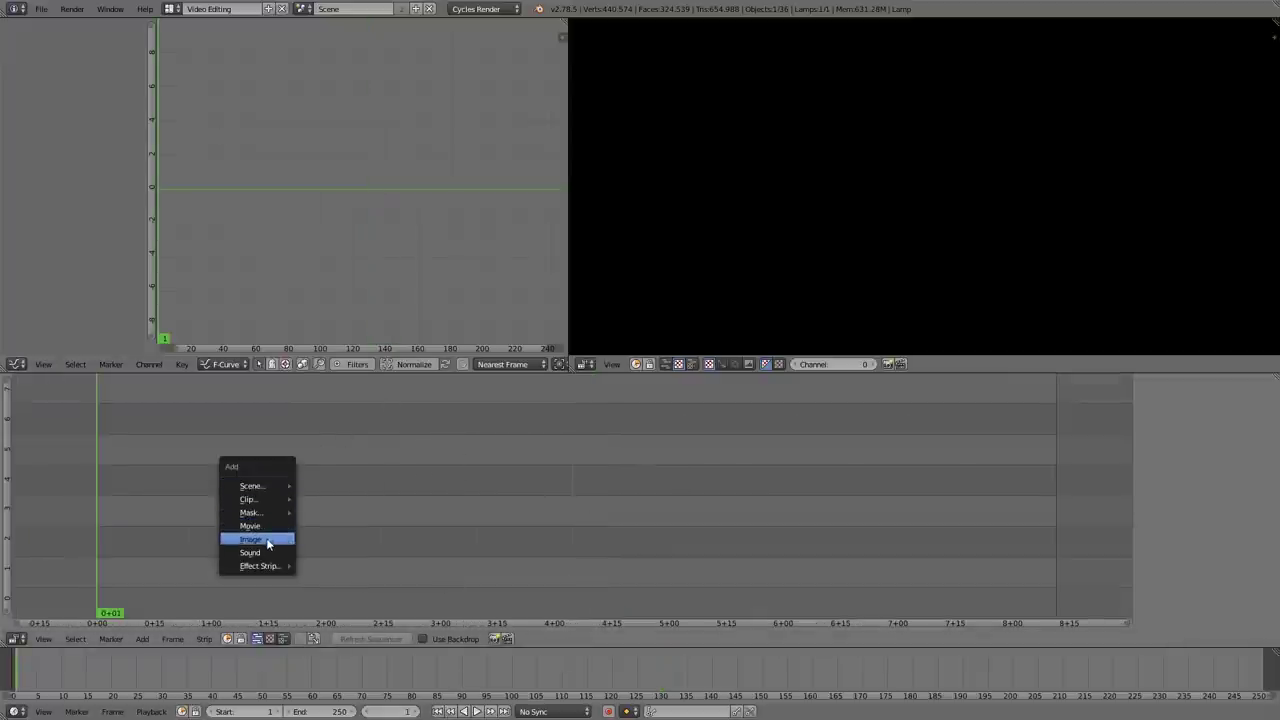
pyautogui.click(268, 542)
pyautogui.click(60, 320)
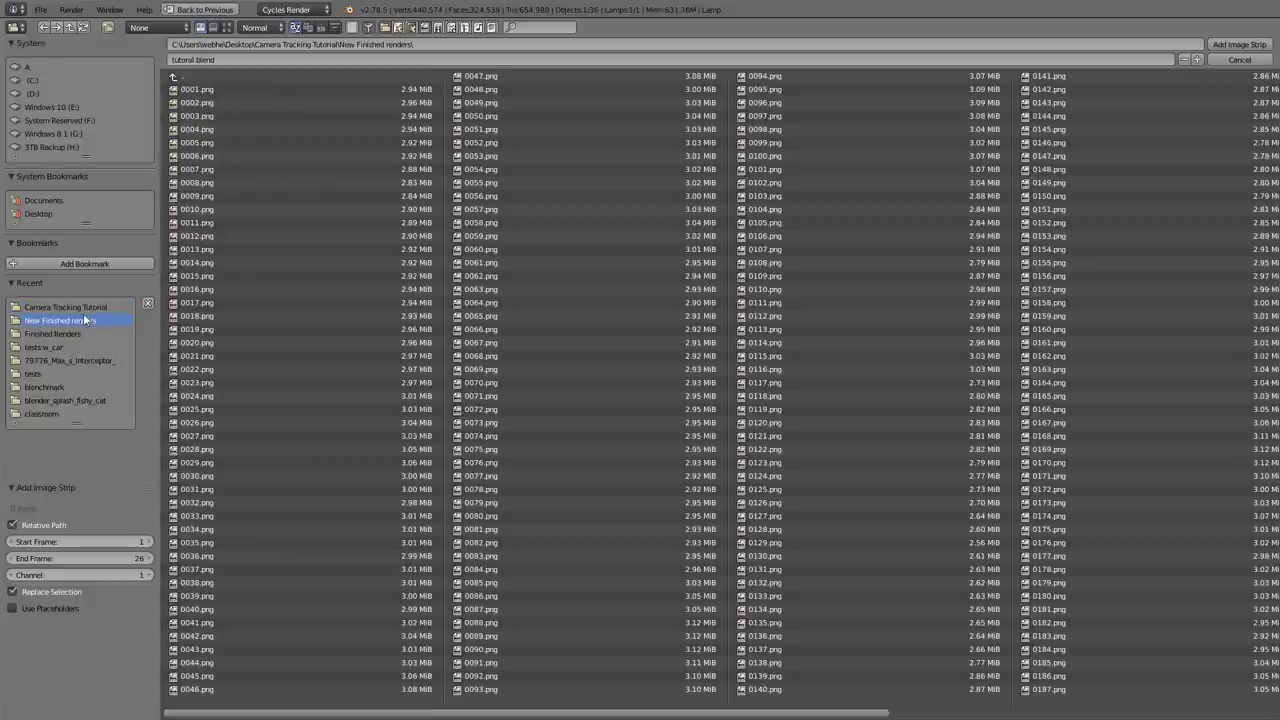
pyautogui.click(540, 291)
pyautogui.press('a')
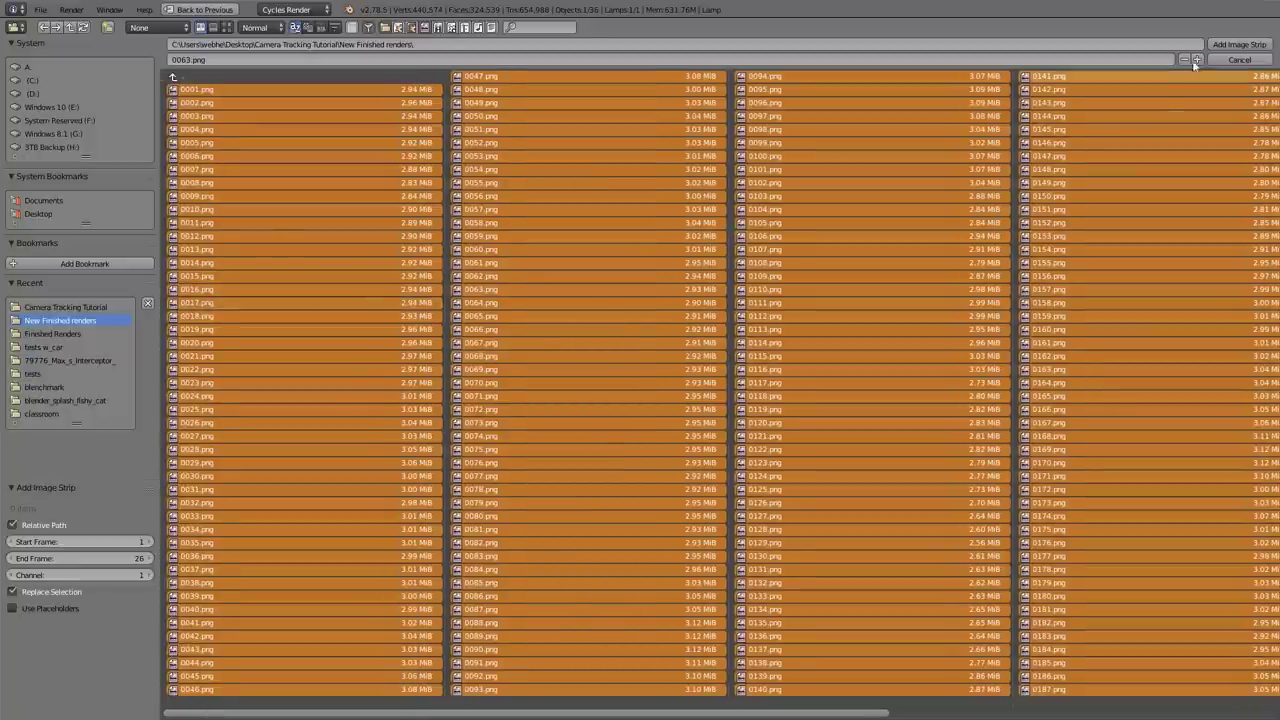
pyautogui.click(1226, 46)
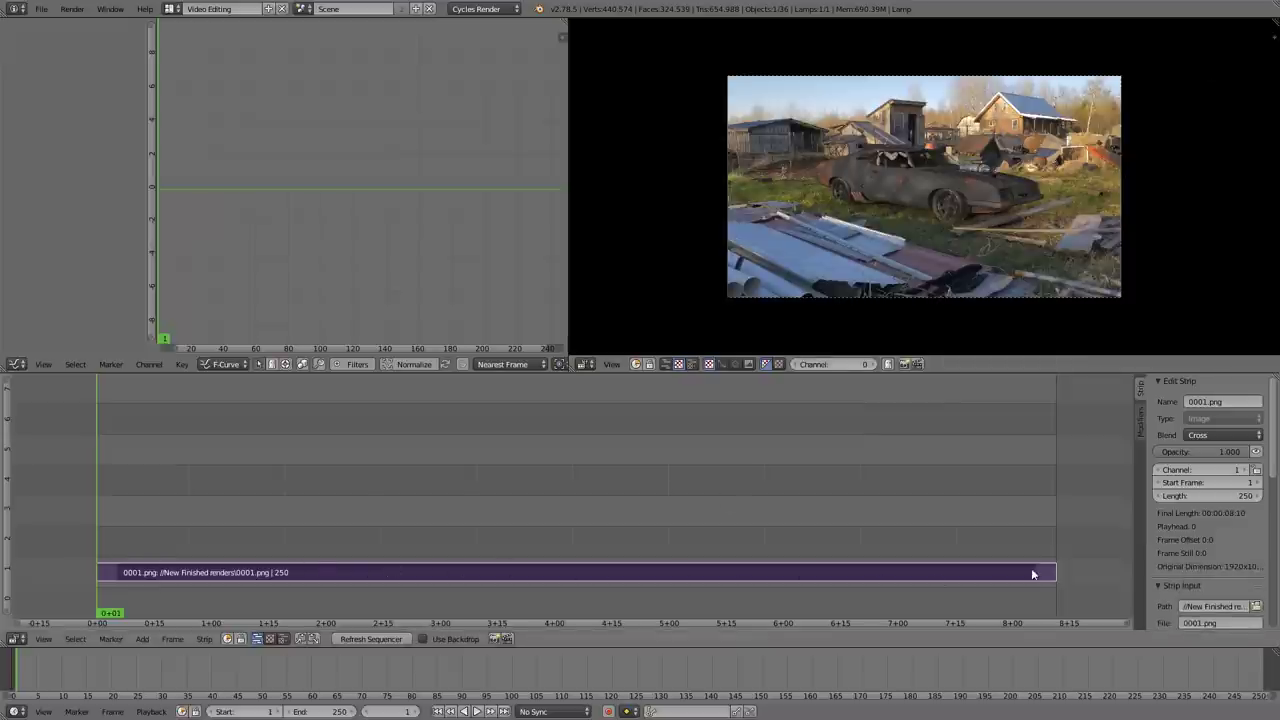
pyautogui.hotkey('alt', 'a')
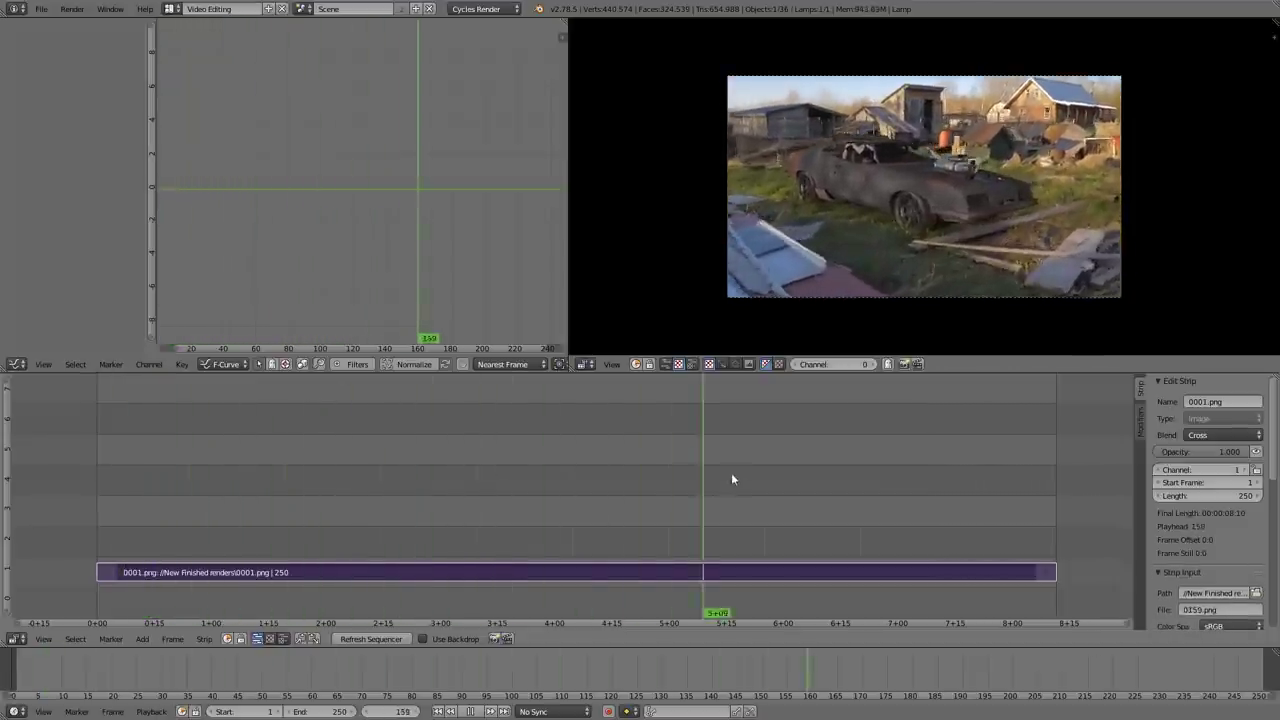
pyautogui.moveTo(740, 455); pyautogui.dragTo(440, 437)
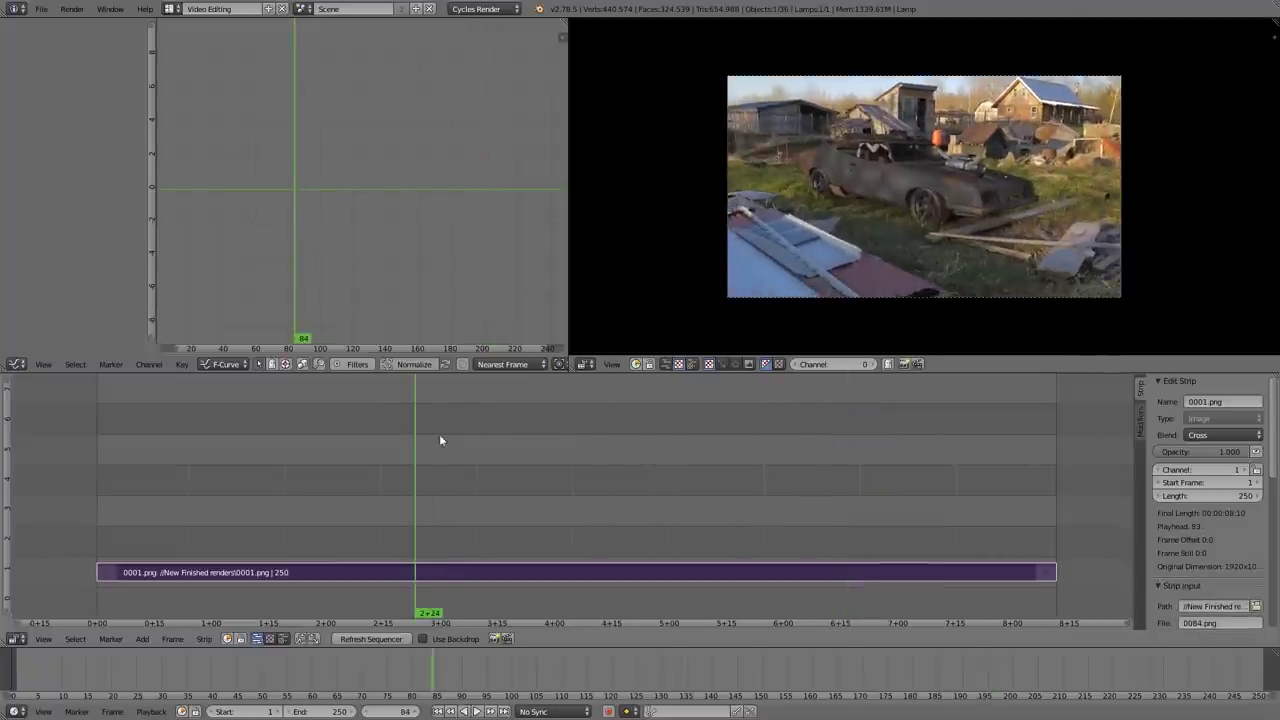
# Step: Switch back to the Default screen layout and show the scene's render settings
pyautogui.click(173, 10)
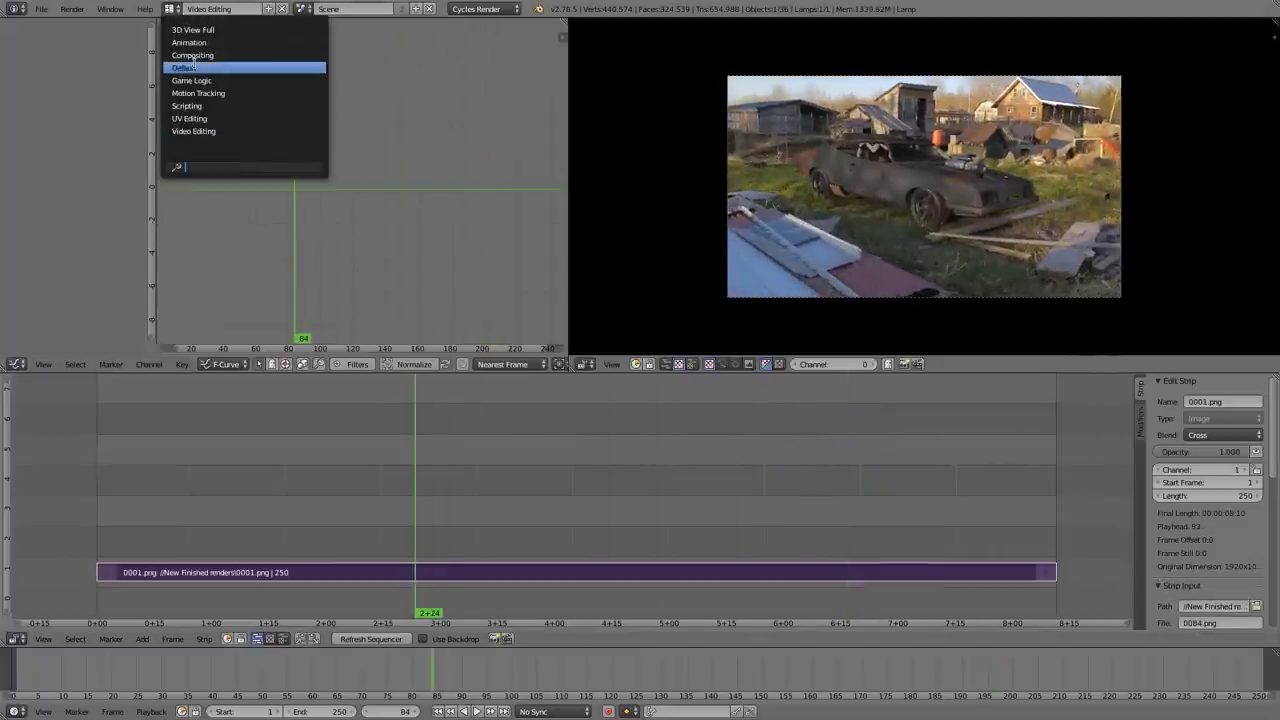
pyautogui.press('Return')
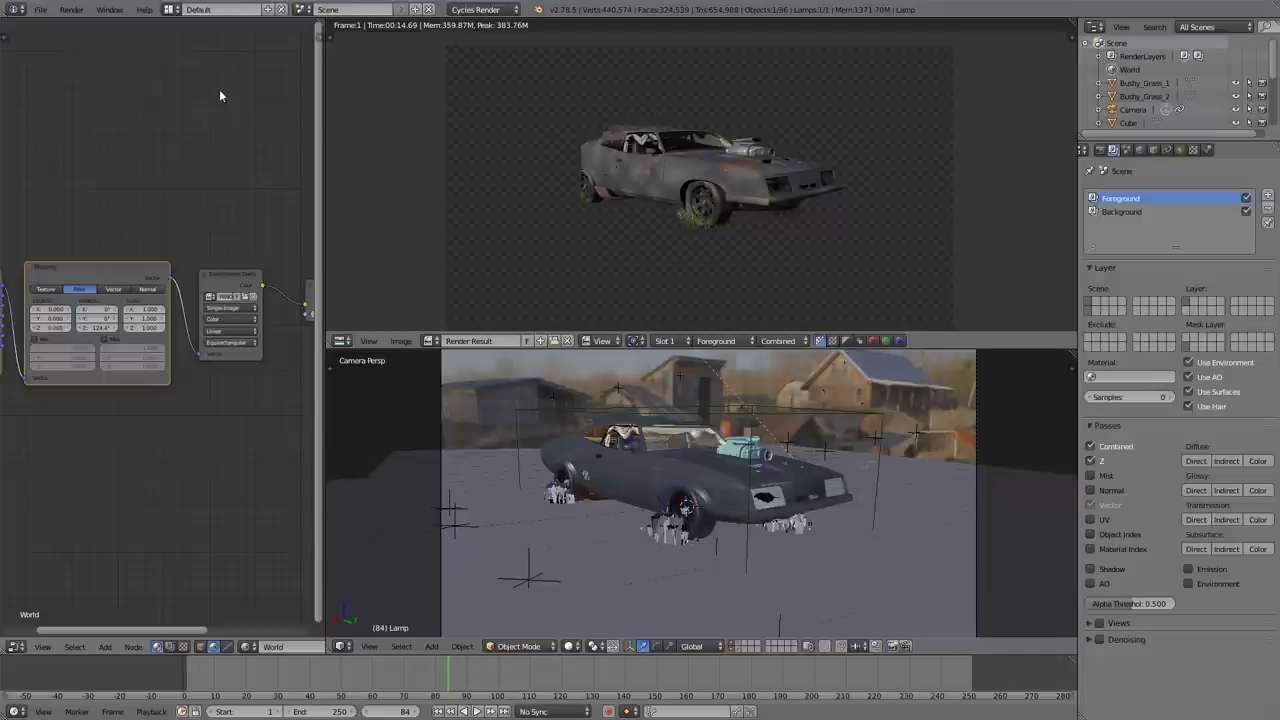
pyautogui.click(1100, 149)
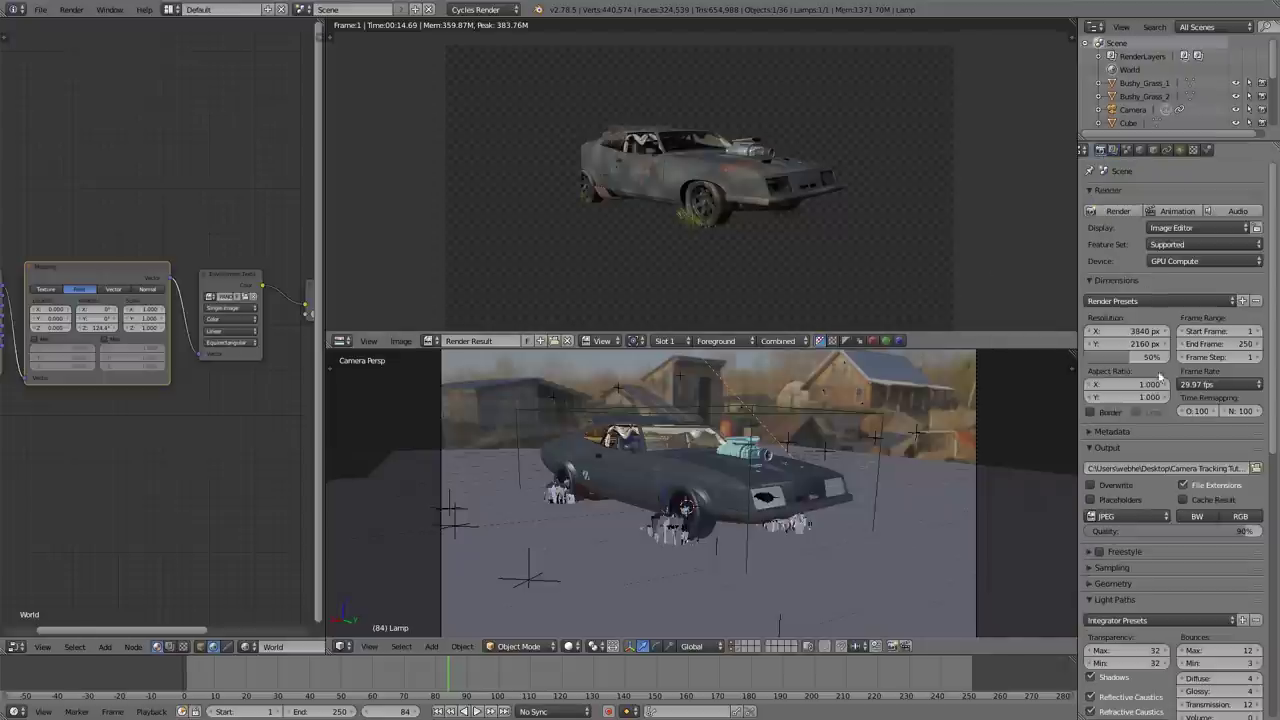
# Step: Set the render output file format to the AVI JPEG movie format
pyautogui.click(1131, 516)
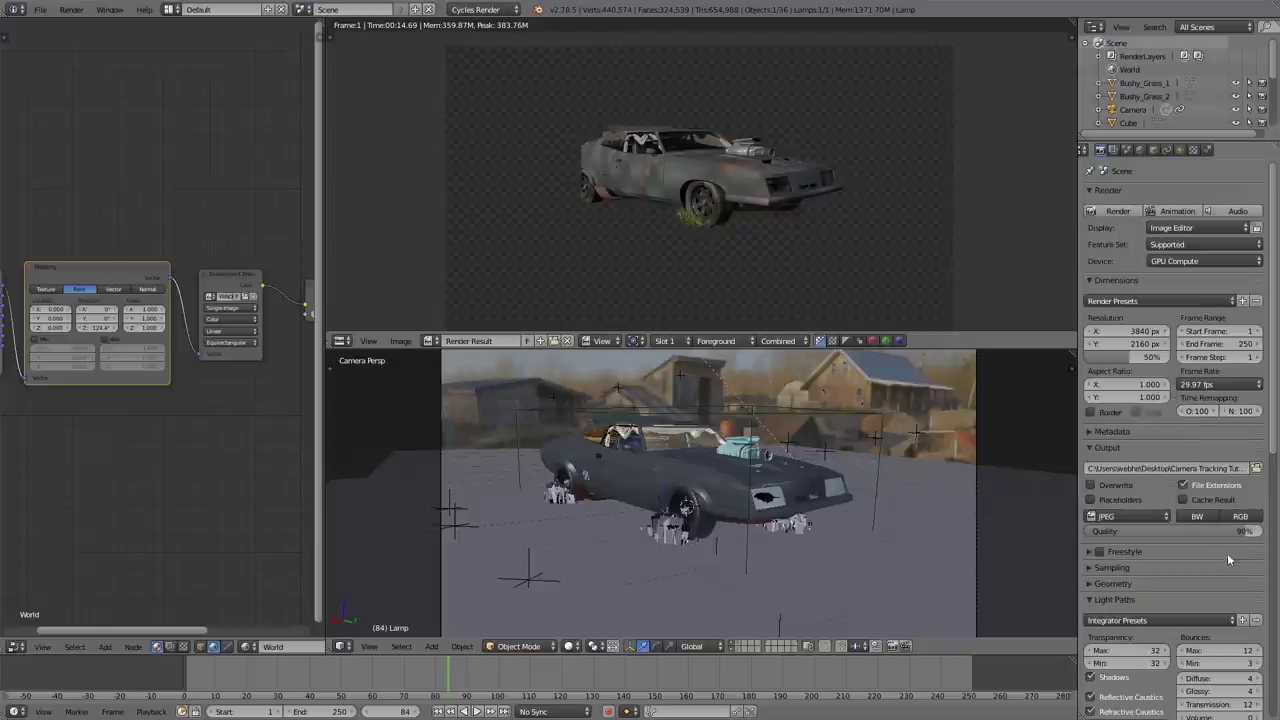
pyautogui.click(1144, 516)
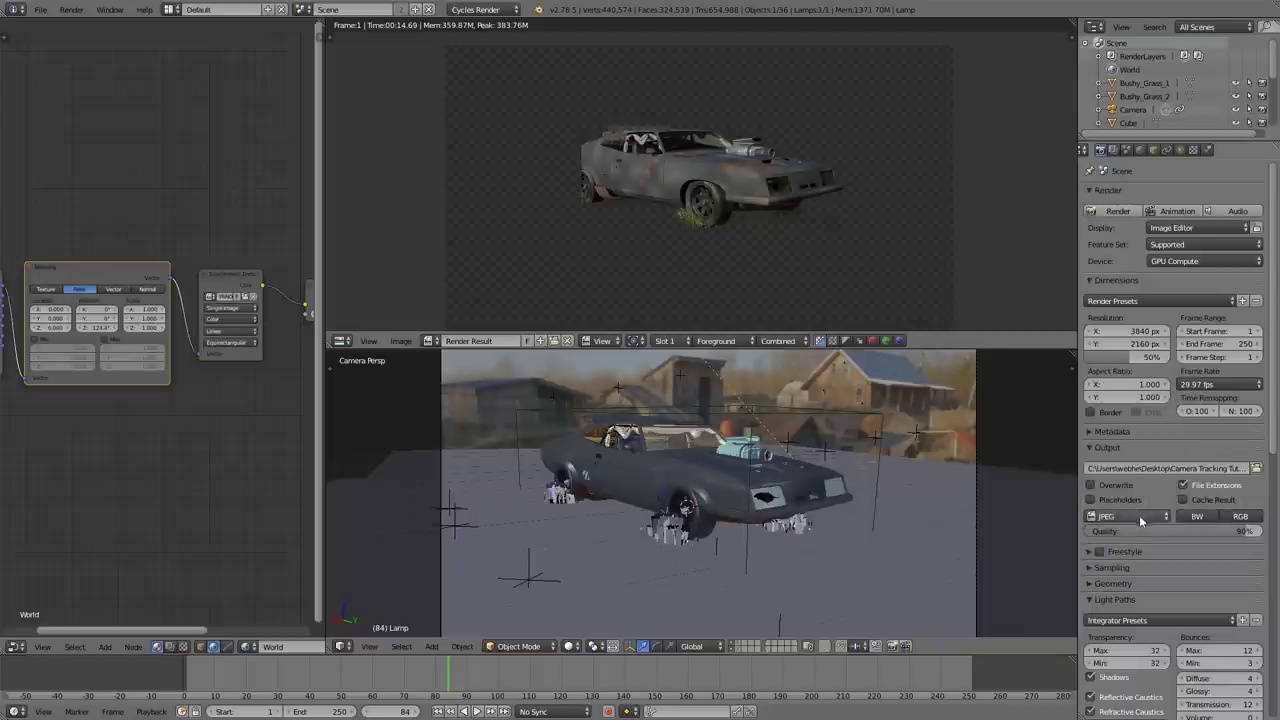
pyautogui.click(1143, 517)
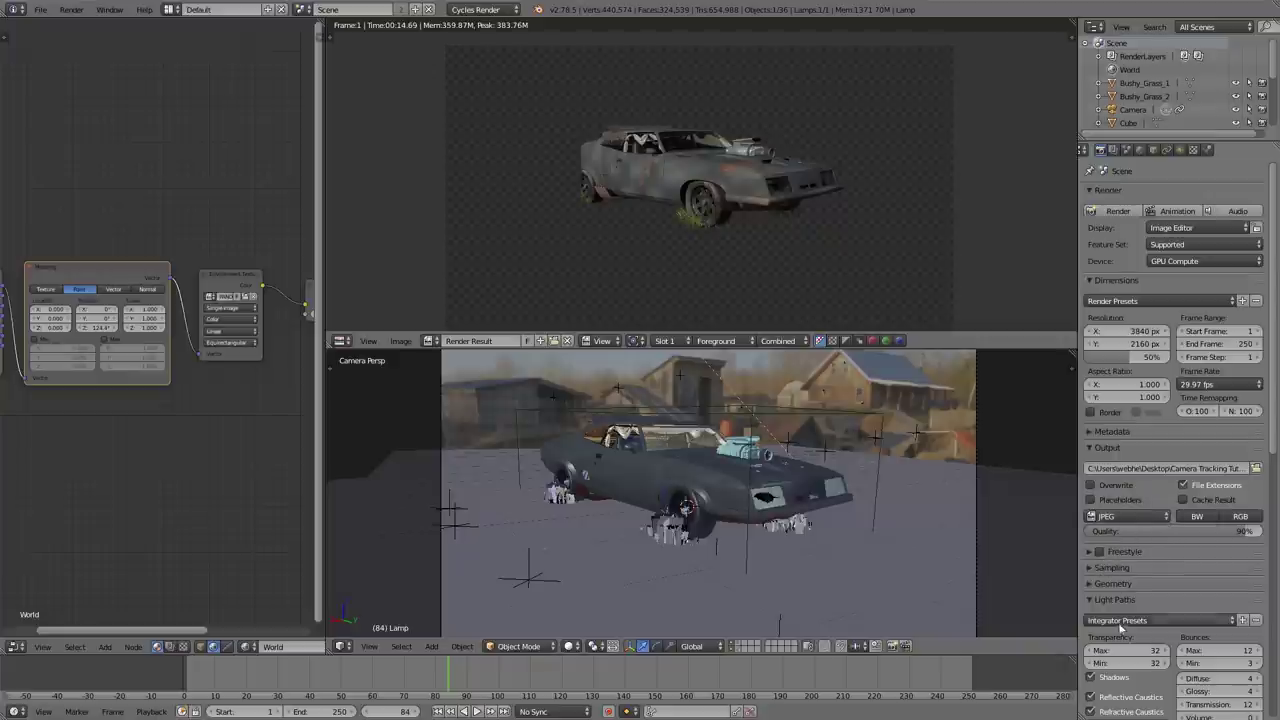
pyautogui.click(1140, 518)
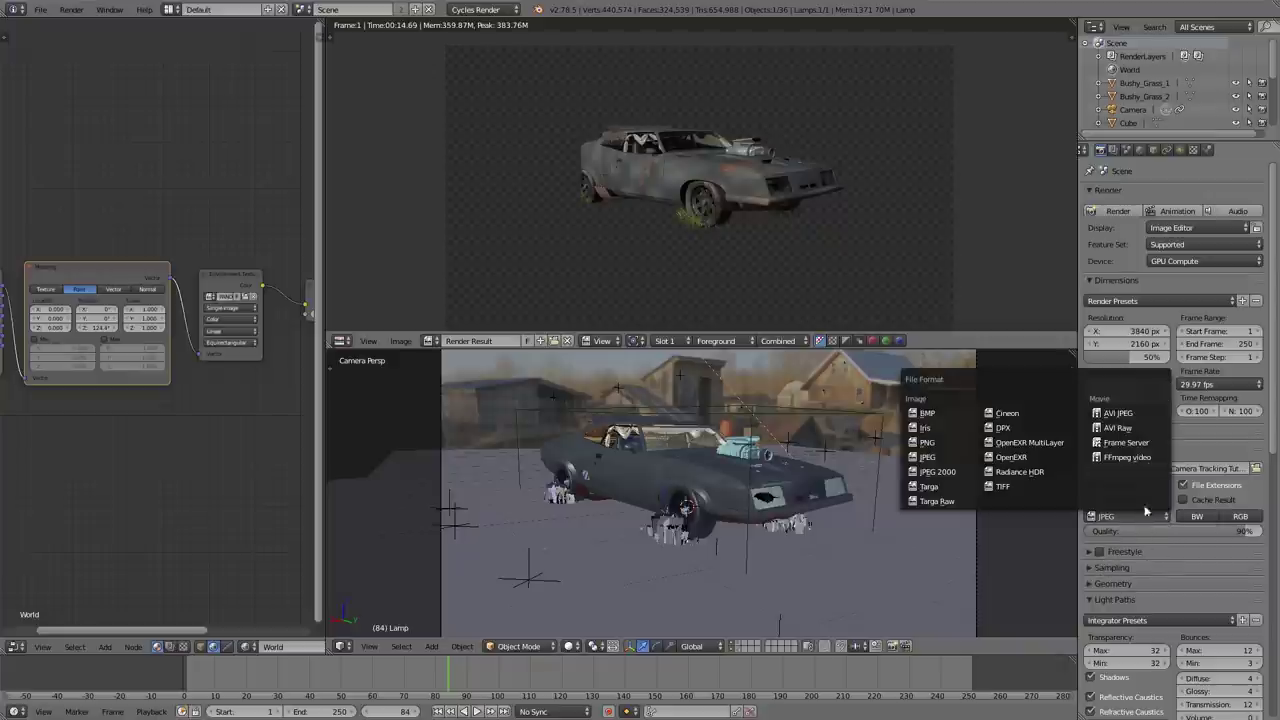
pyautogui.click(1137, 429)
pyautogui.click(1136, 514)
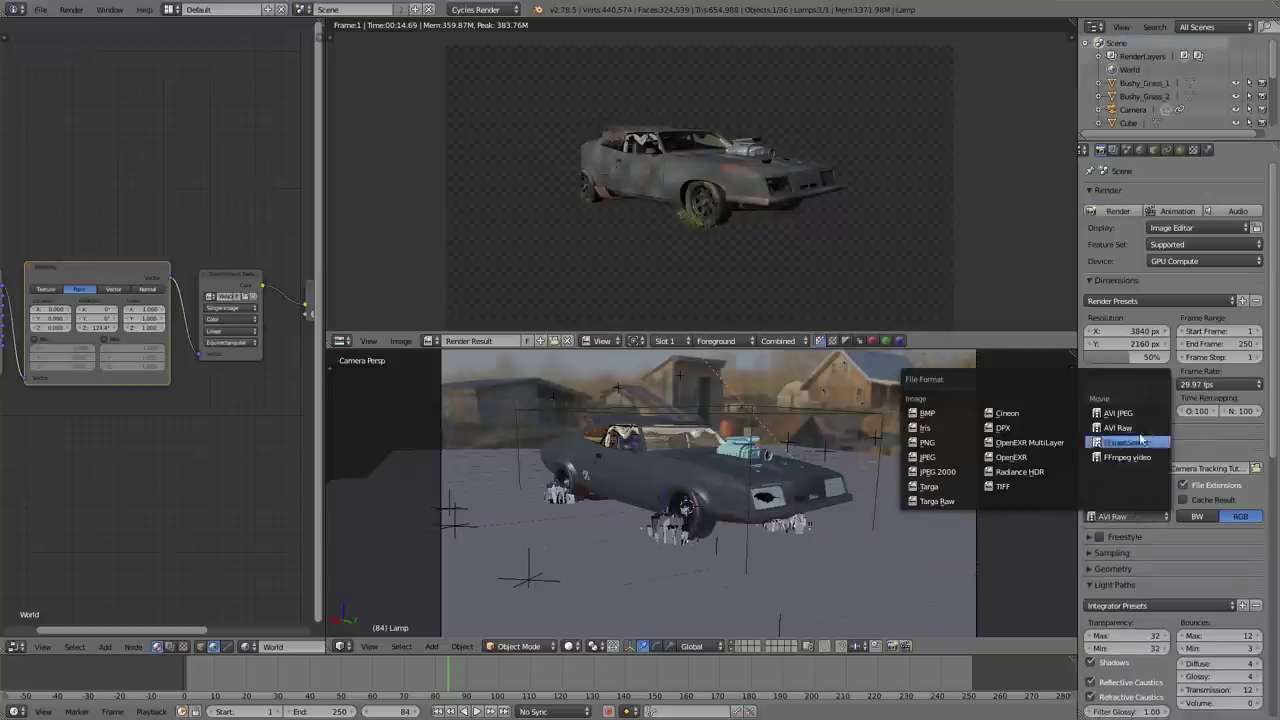
pyautogui.click(1140, 419)
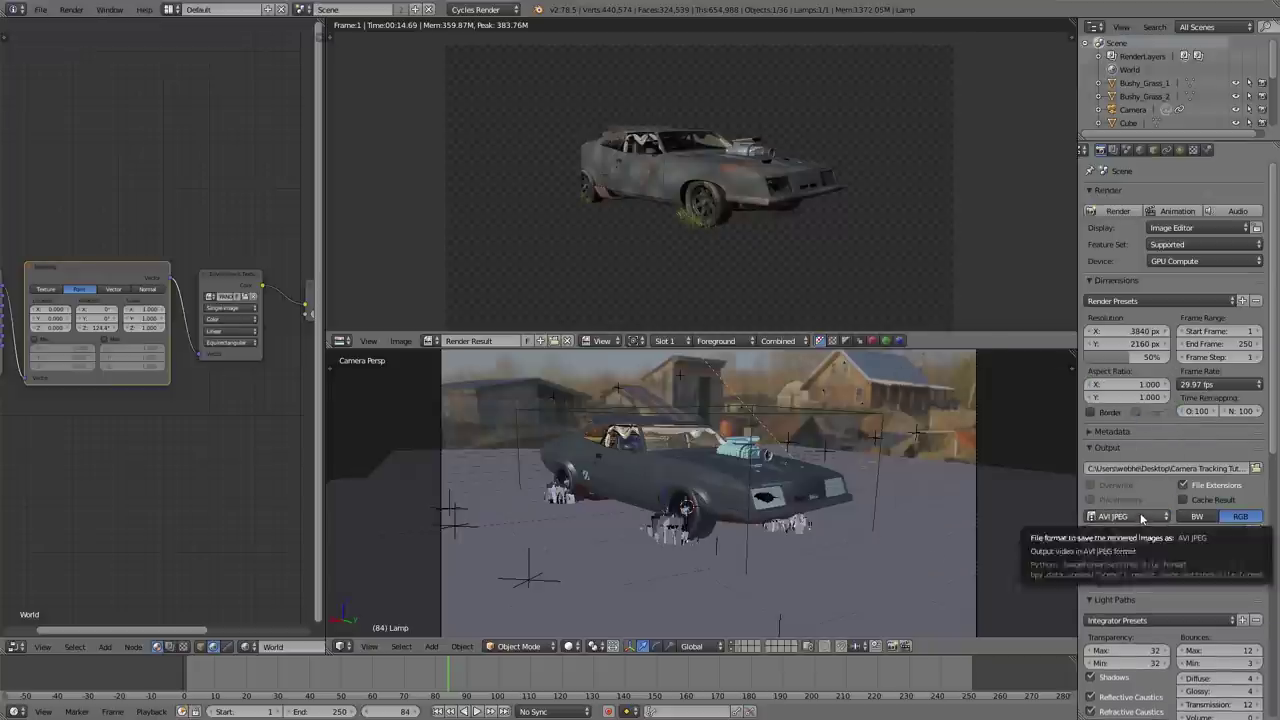
pyautogui.click(1141, 517)
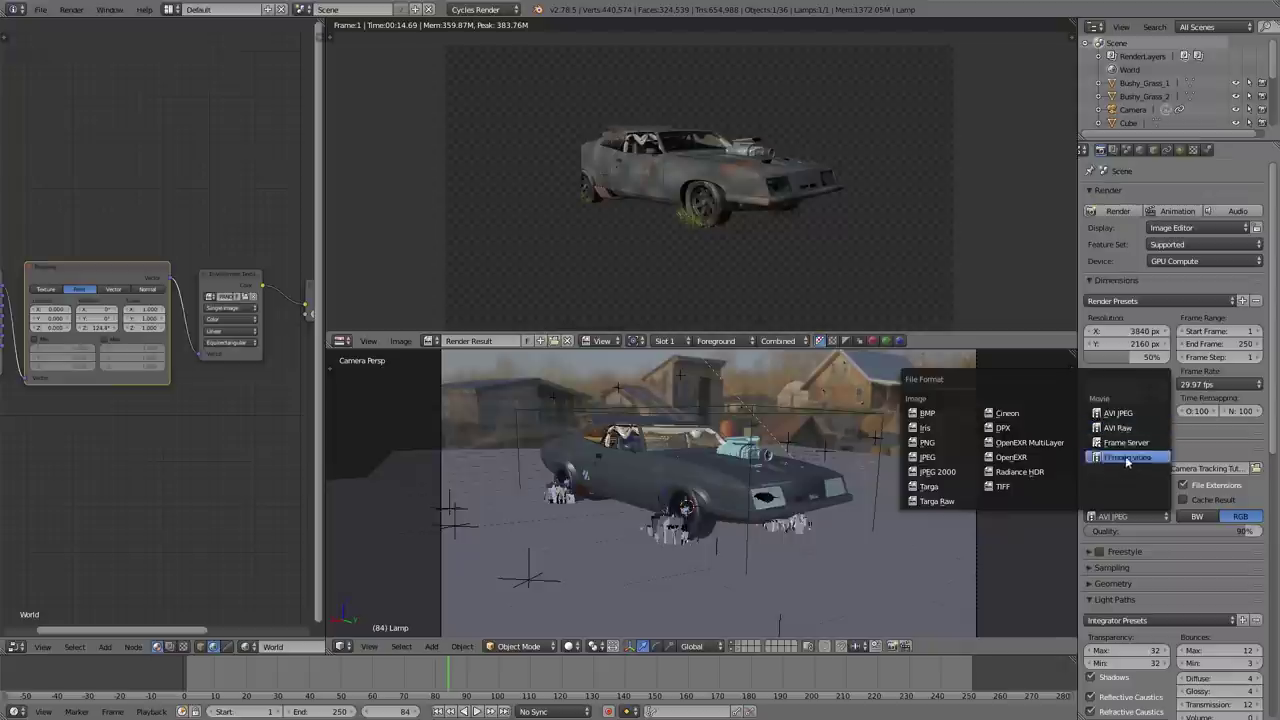
pyautogui.click(1128, 519)
pyautogui.click(1121, 517)
pyautogui.click(1125, 518)
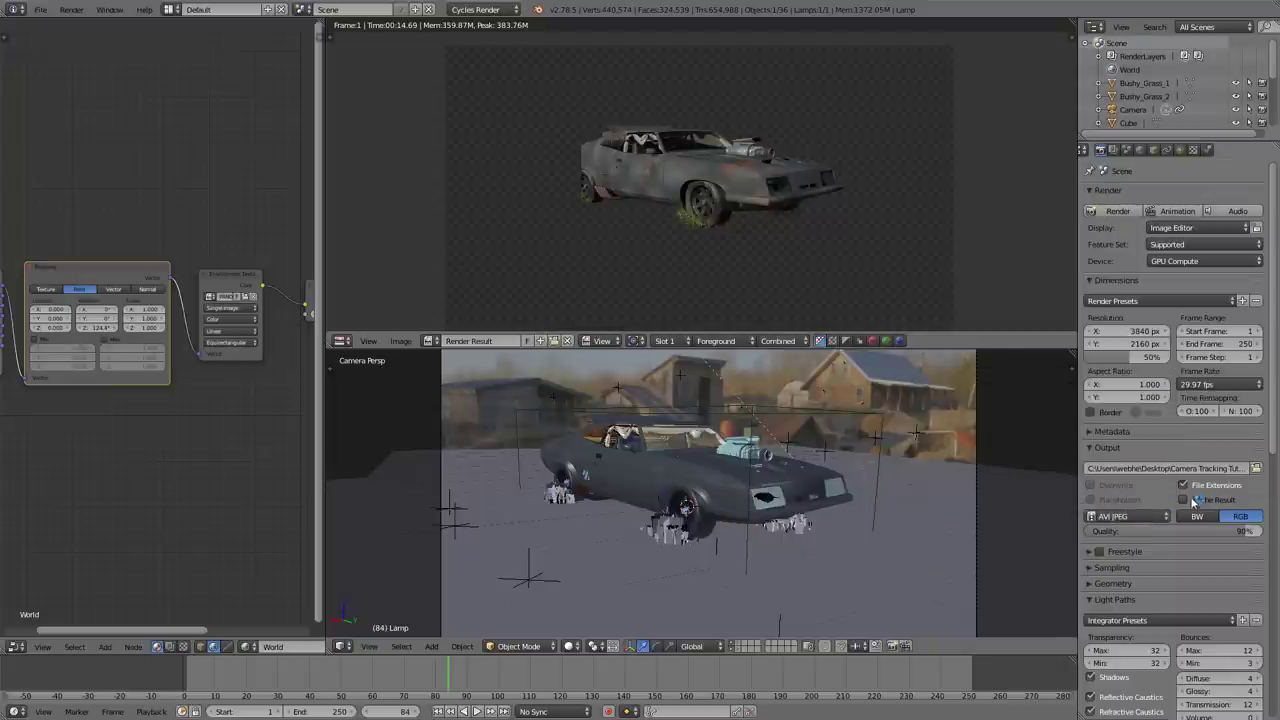
# Step: Start rendering the image strip as an AVI JPEG animation and cancel the render partway through
pyautogui.click(1176, 211)
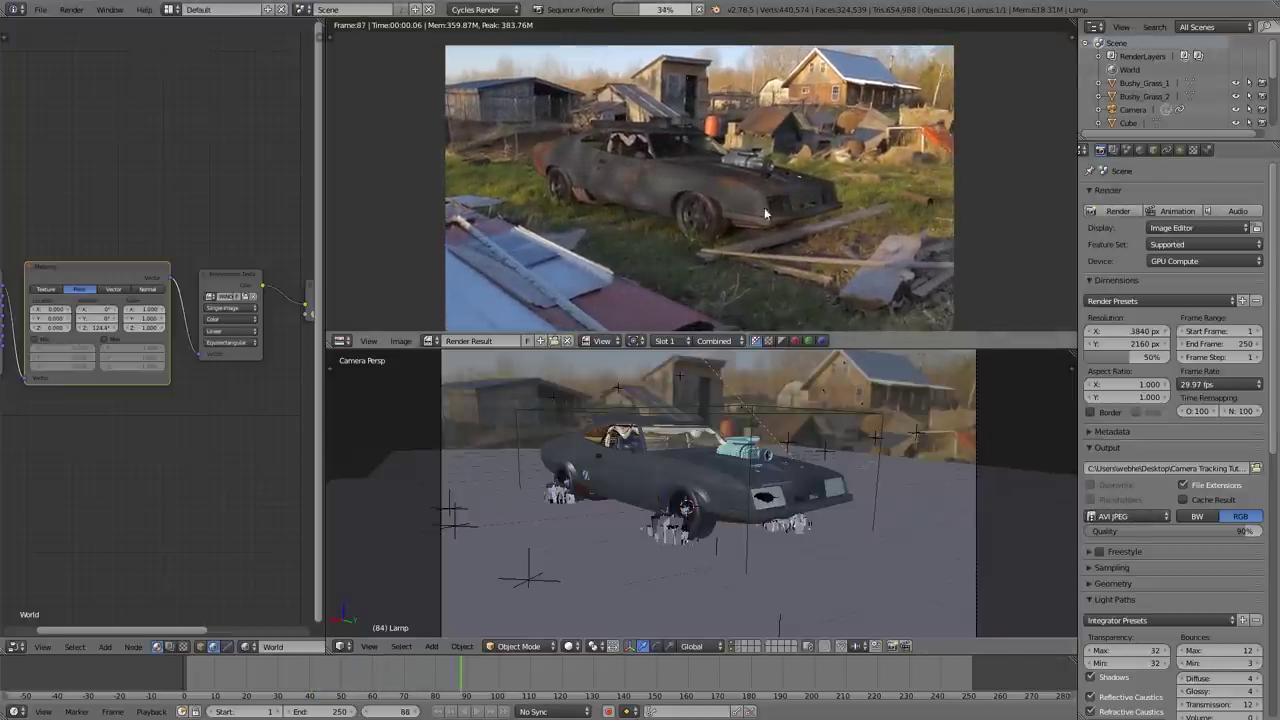
pyautogui.click(700, 10)
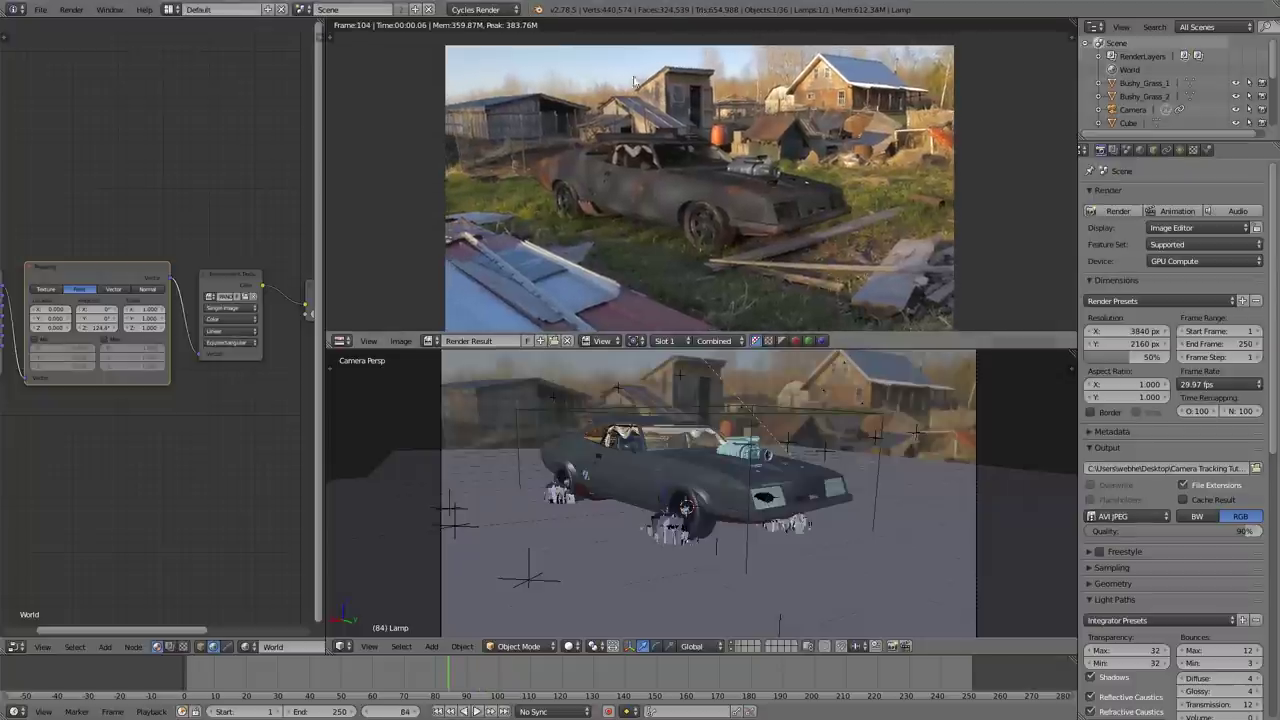